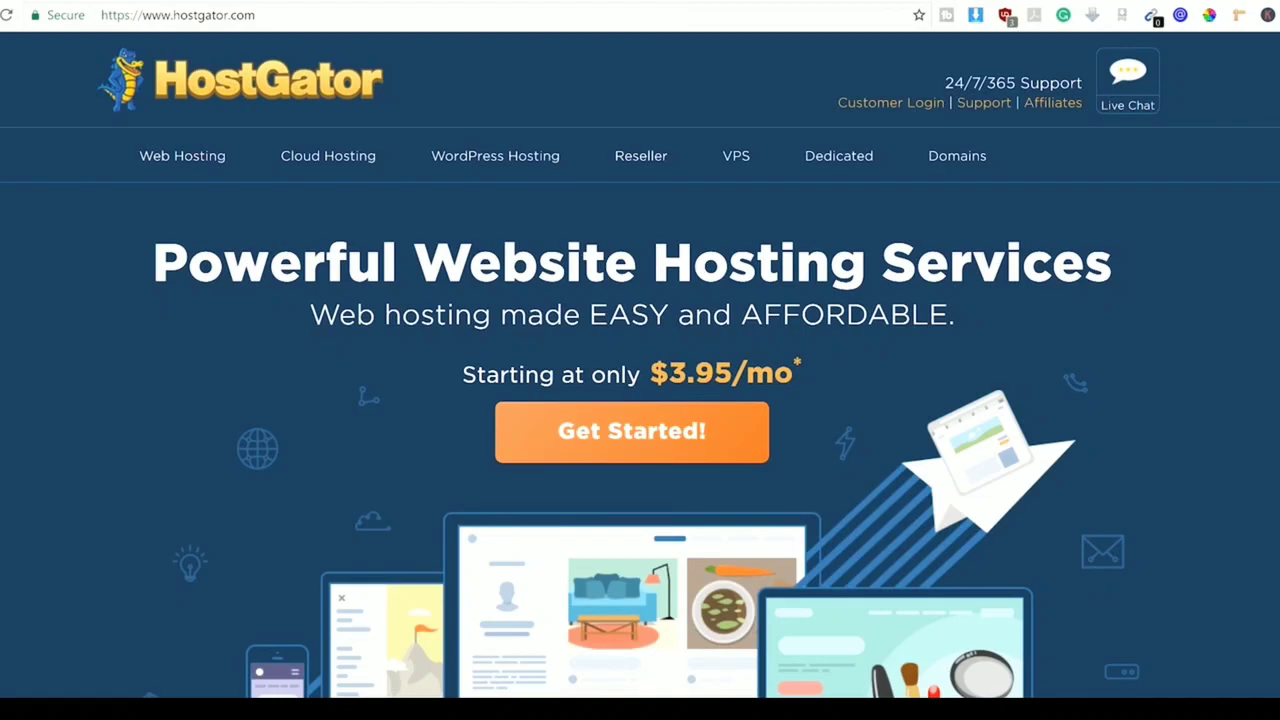
Step: From the HostGator homepage, go to the shared hosting plans and buy the Hatchling plan
{"action": "left_click_drag", "start_coordinate": [942, 86], "coordinate": [1082, 90]}
{"action": "left_click", "coordinate": [1136, 202]}
{"action": "left_click", "coordinate": [645, 445]}
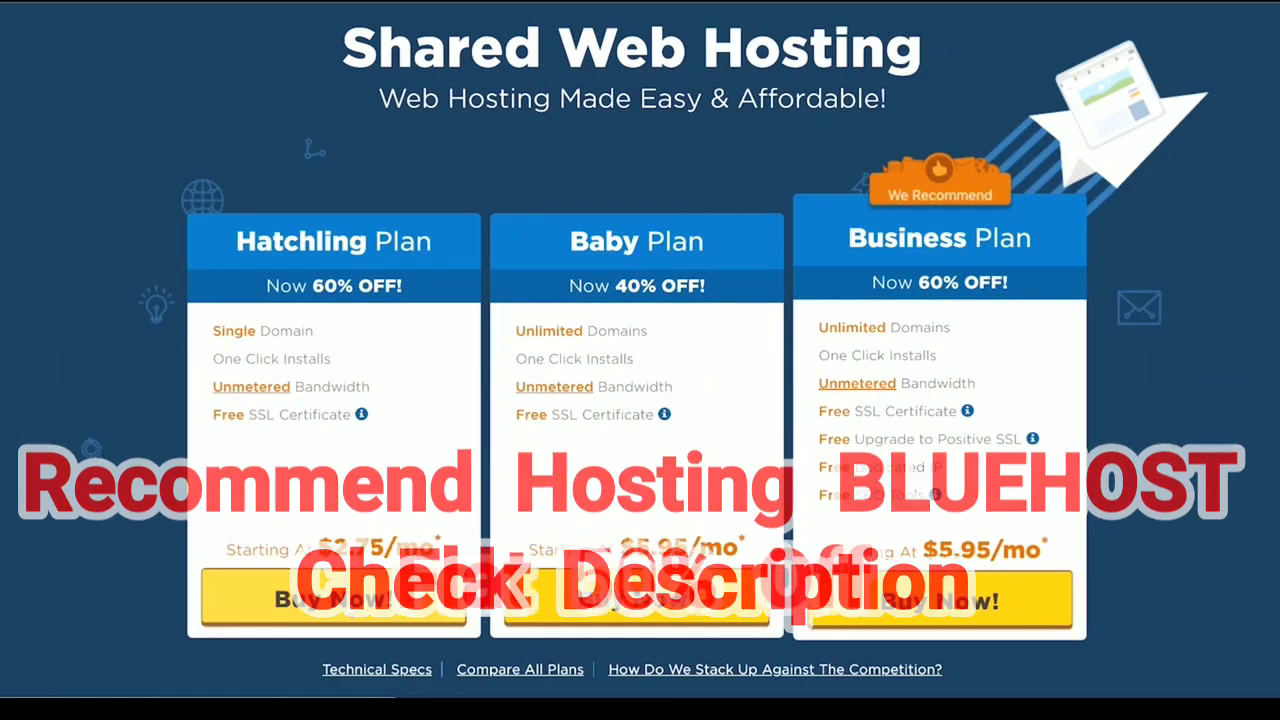
{"action": "left_click", "coordinate": [357, 598]}
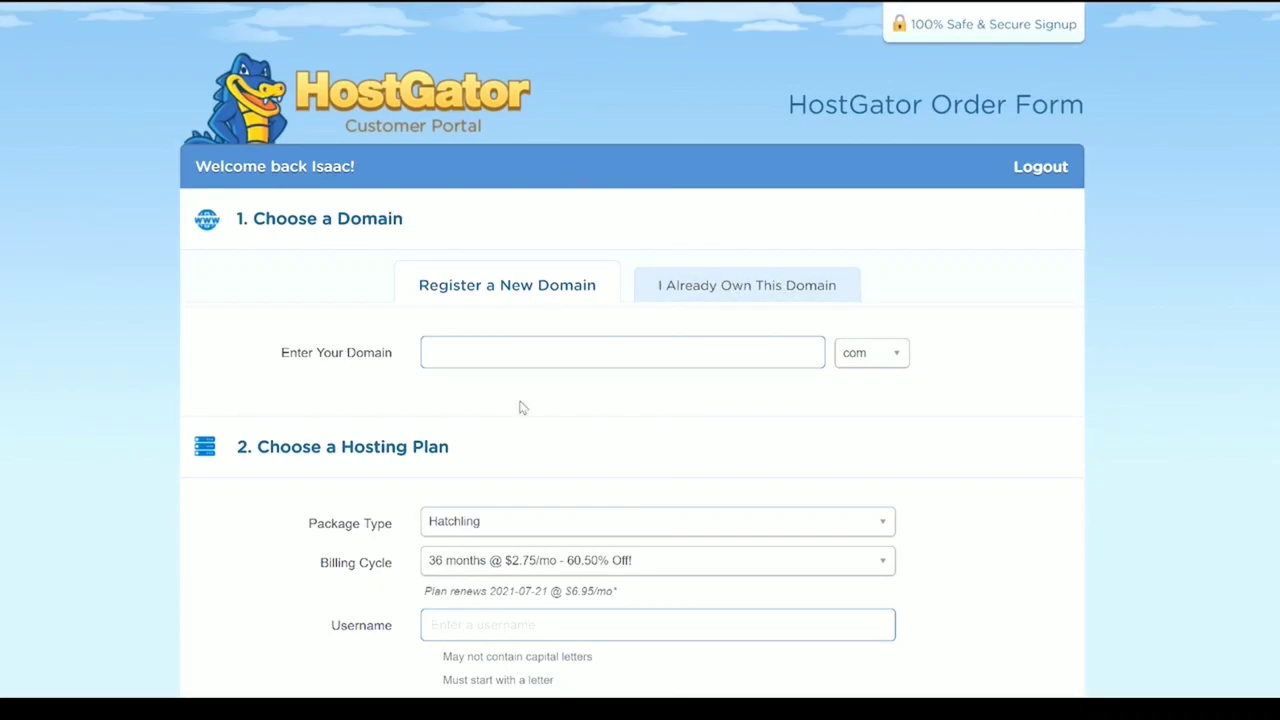
Step: Add onehourwebsitetutorial.com as the primary domain and confirm Domain Privacy Protection is included
{"action": "left_click", "coordinate": [490, 359]}
{"action": "type", "text": "bsitetutorial"}
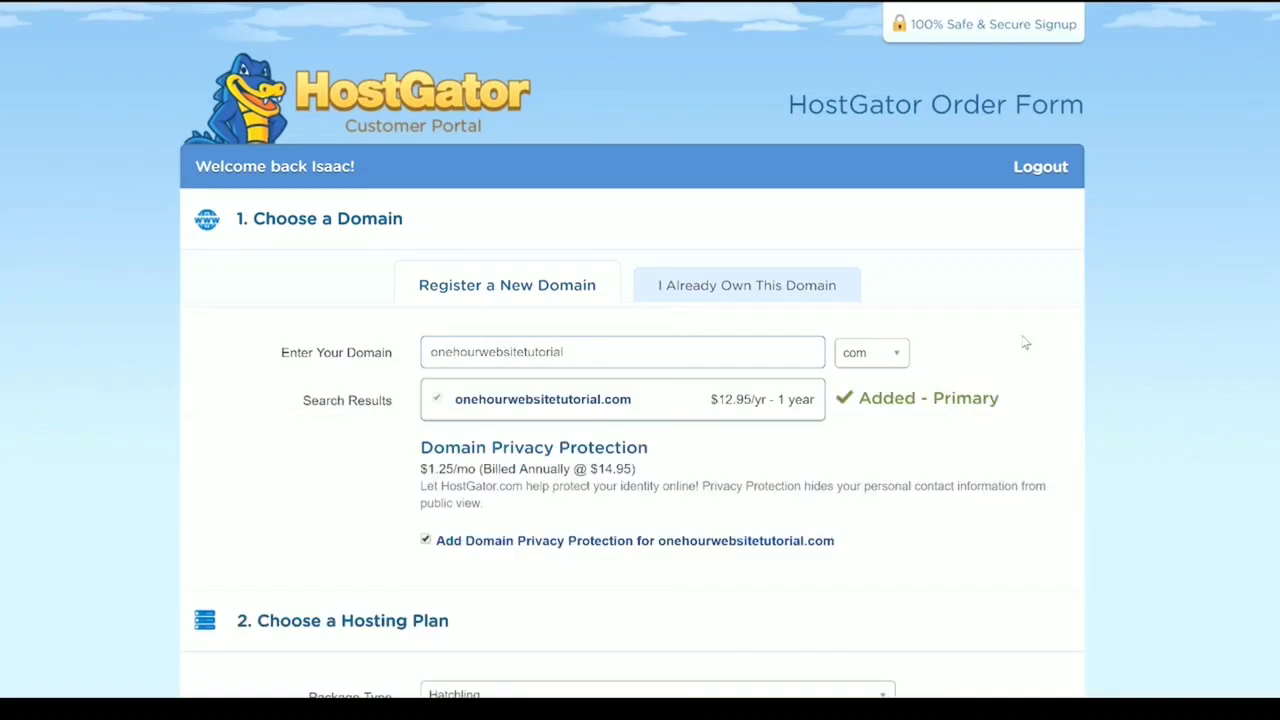
{"action": "scroll", "coordinate": [1025, 295], "scroll_direction": "down", "scroll_amount": 2}
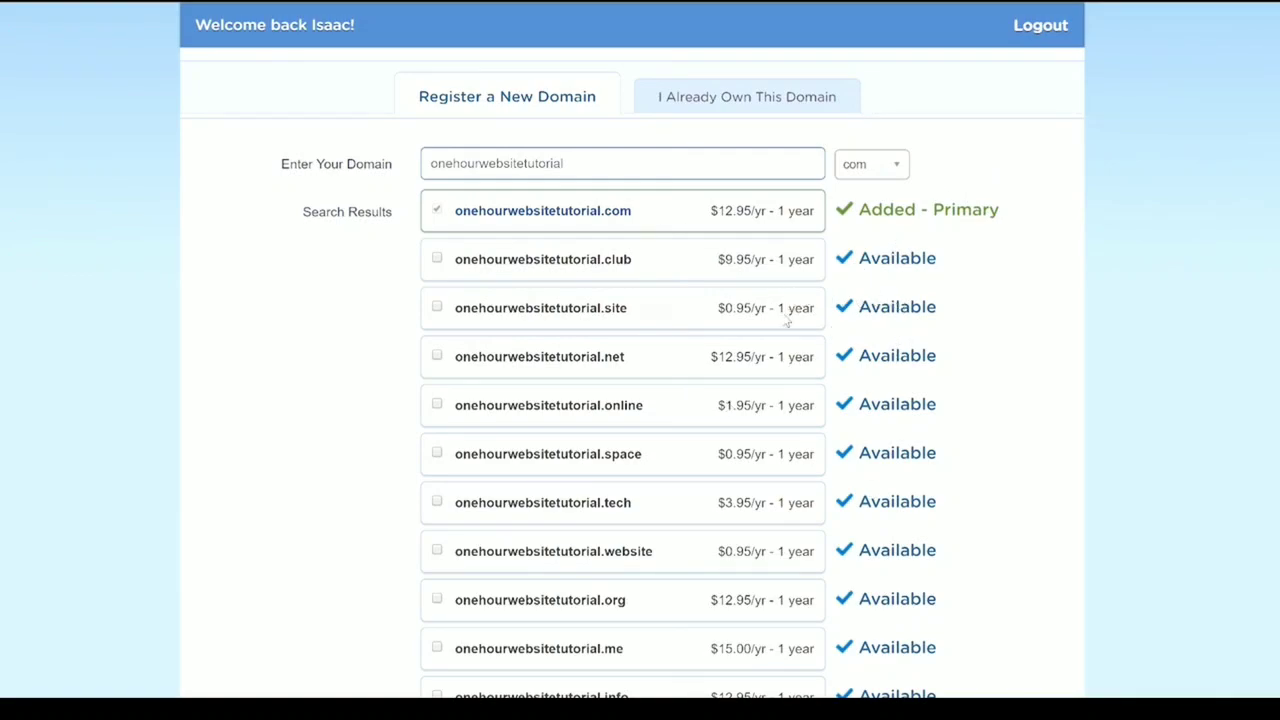
{"action": "scroll", "coordinate": [792, 304], "scroll_direction": "down", "scroll_amount": 1}
{"action": "scroll", "coordinate": [706, 313], "scroll_direction": "down", "scroll_amount": 2}
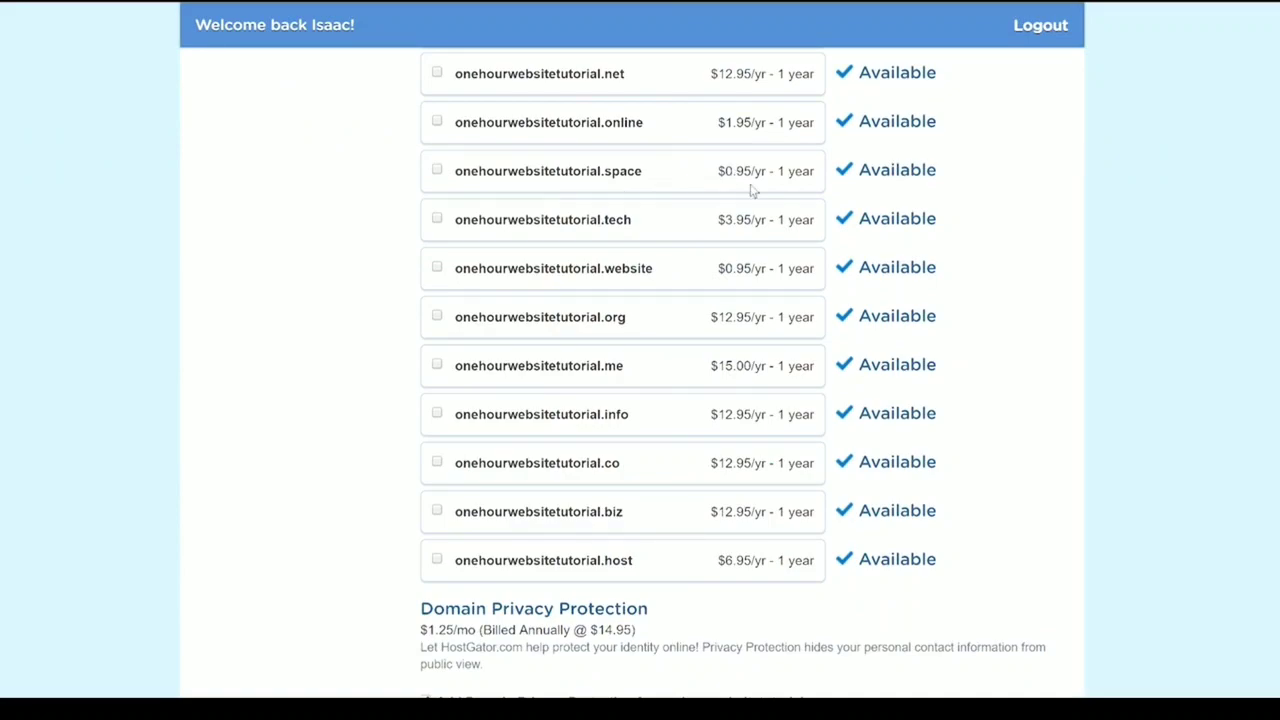
{"action": "scroll", "coordinate": [790, 310], "scroll_direction": "up", "scroll_amount": 2}
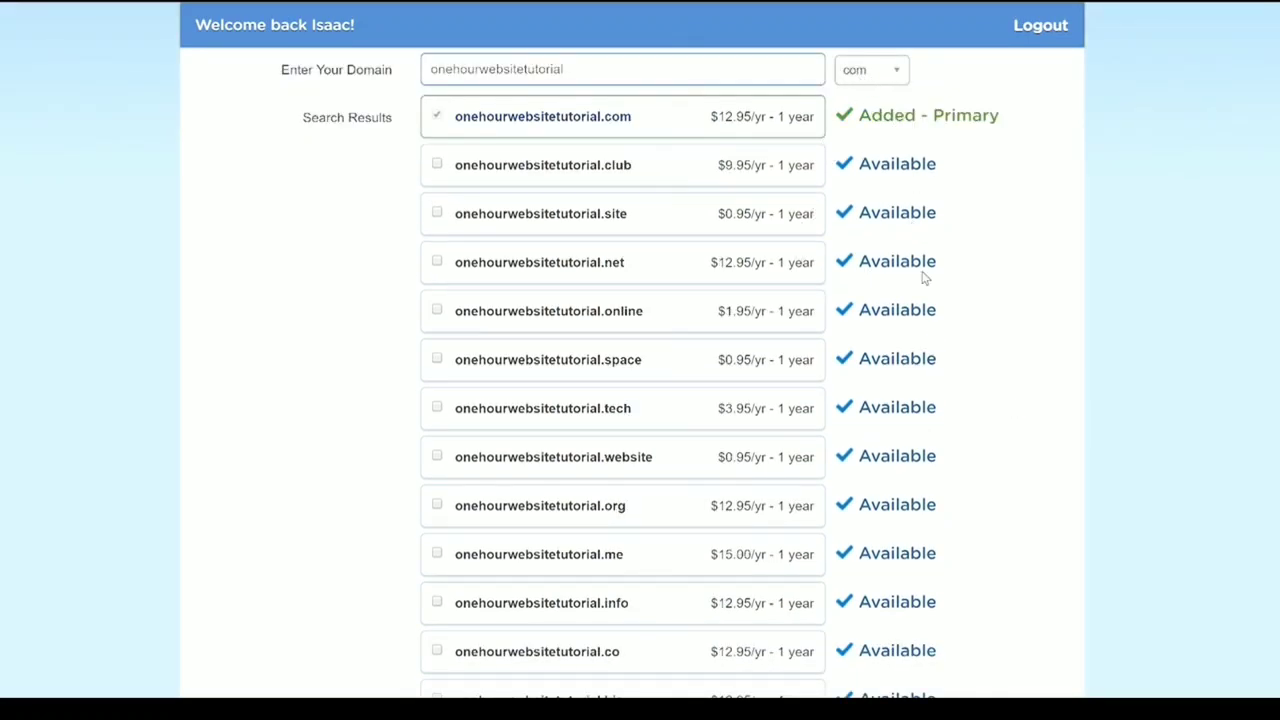
{"action": "scroll", "coordinate": [920, 263], "scroll_direction": "down", "scroll_amount": 1}
{"action": "scroll", "coordinate": [918, 263], "scroll_direction": "down", "scroll_amount": 5}
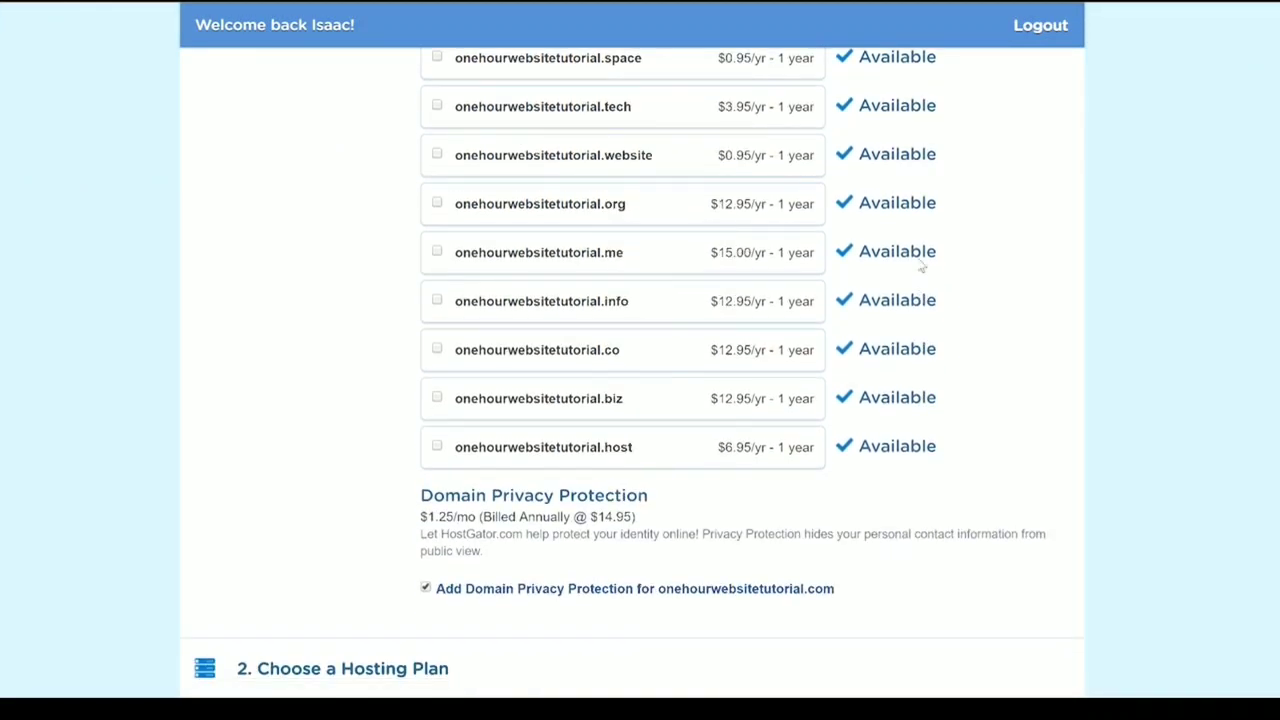
{"action": "scroll", "coordinate": [540, 330], "scroll_direction": "down", "scroll_amount": 1}
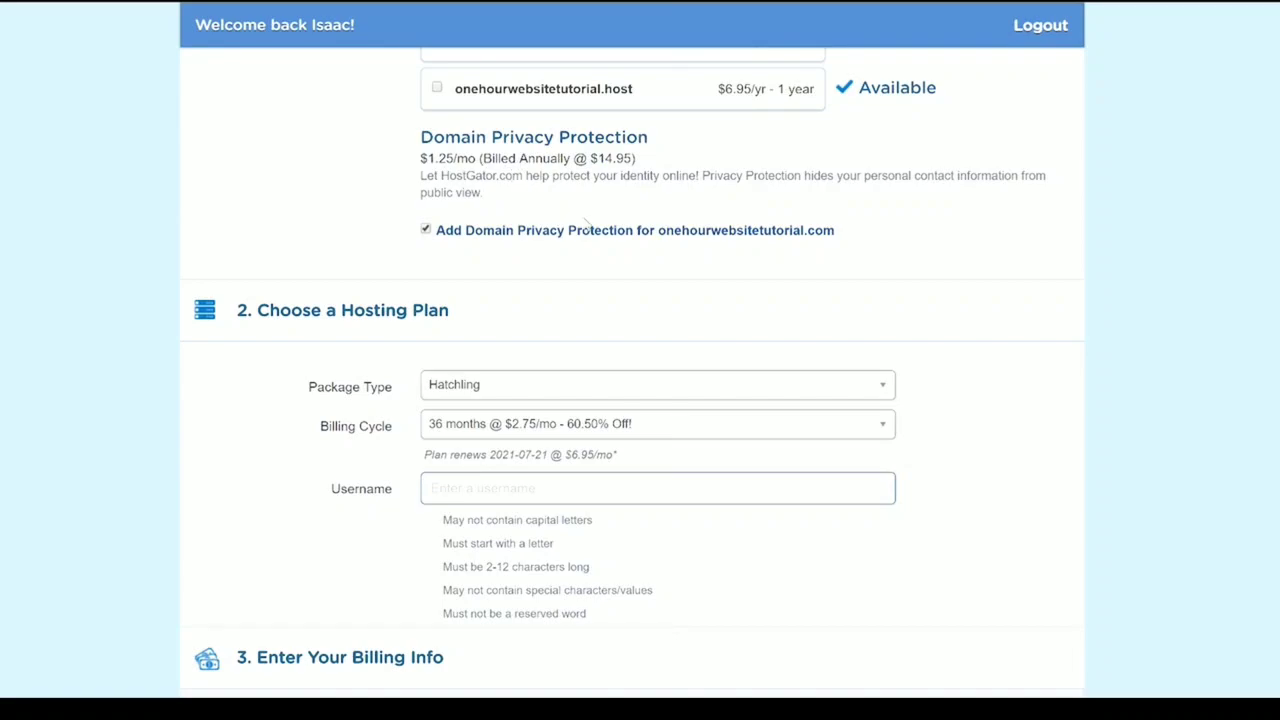
{"action": "left_click", "coordinate": [425, 230]}
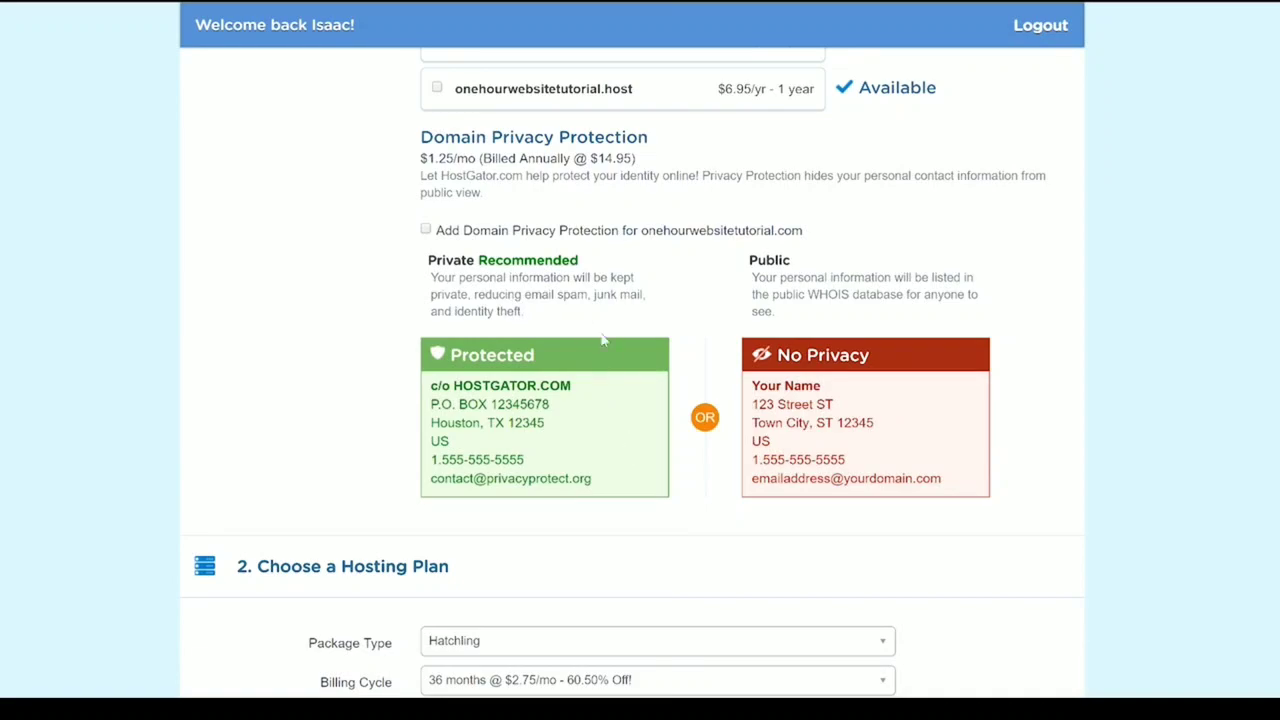
{"action": "left_click", "coordinate": [426, 230]}
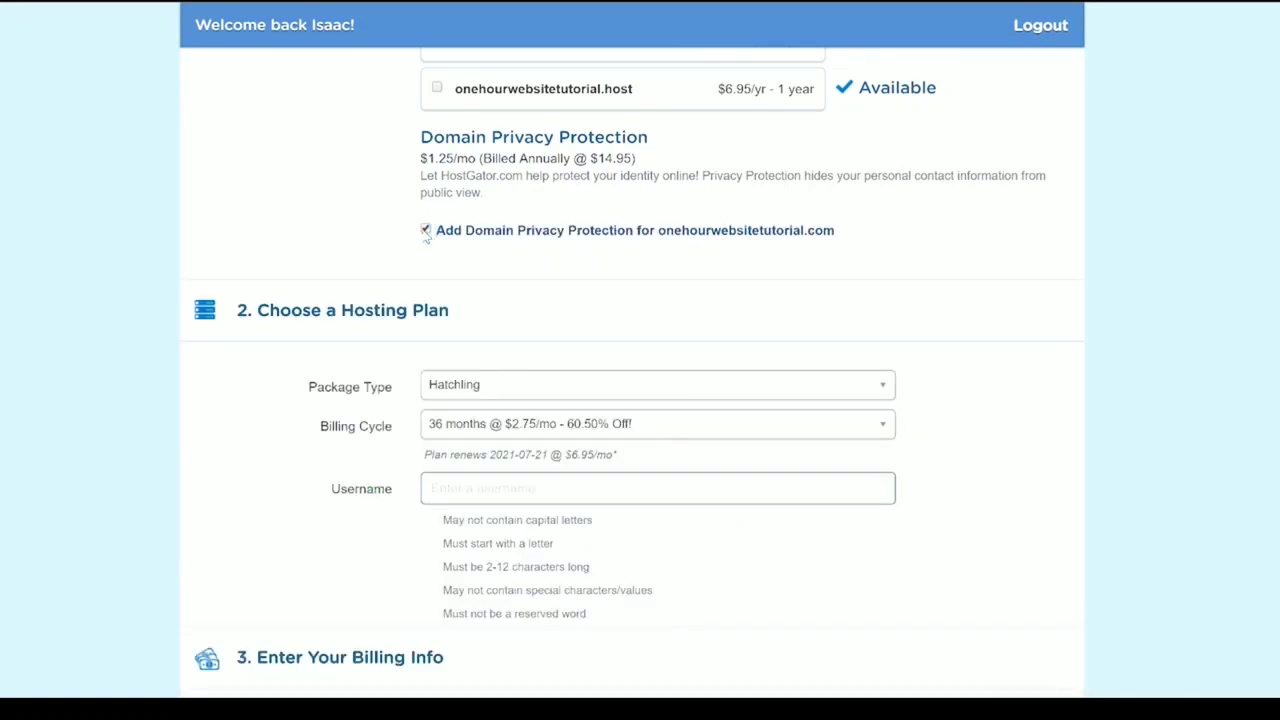
{"action": "left_click_drag", "start_coordinate": [636, 158], "coordinate": [574, 158]}
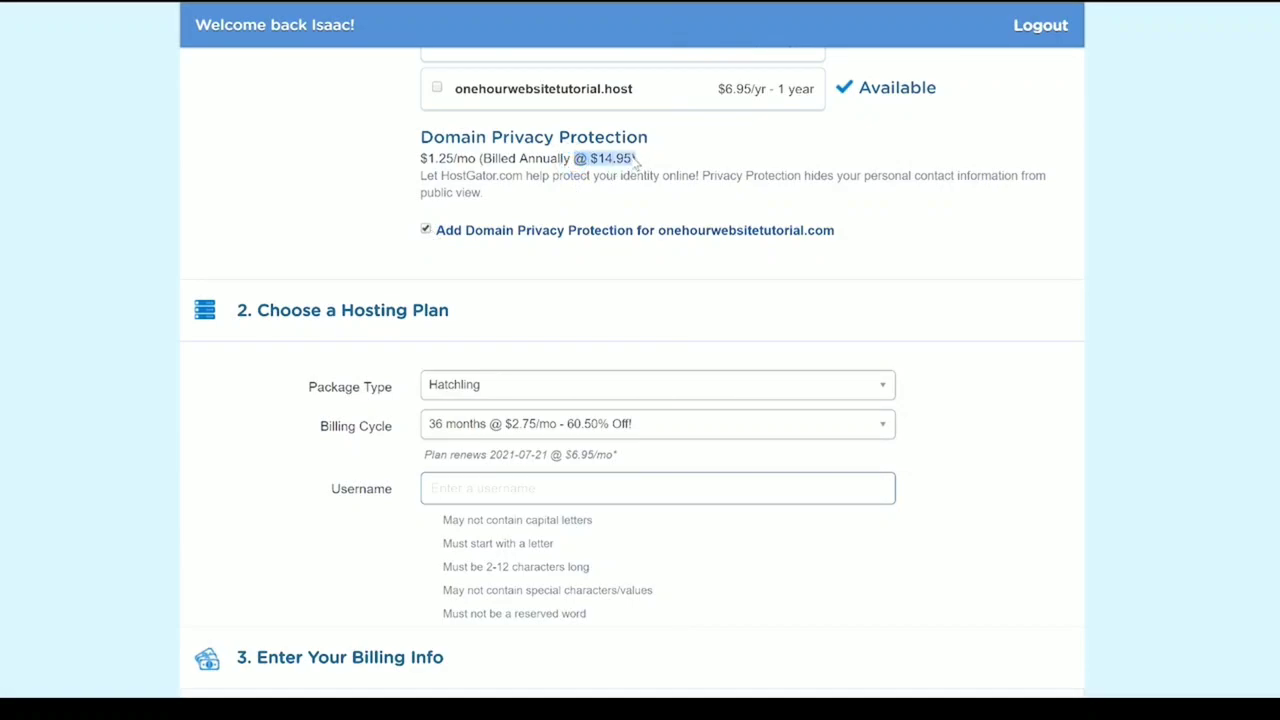
{"action": "left_click", "coordinate": [512, 238]}
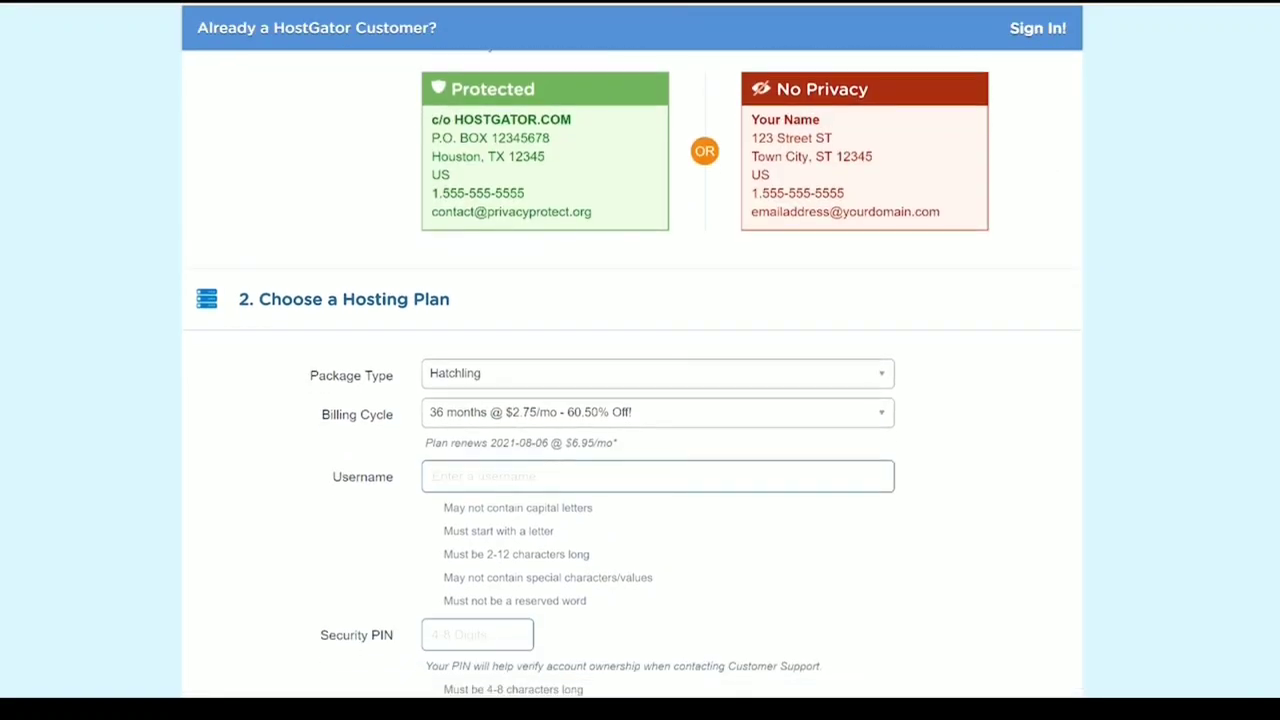
{"action": "scroll", "coordinate": [612, 139], "scroll_direction": "down", "scroll_amount": 2}
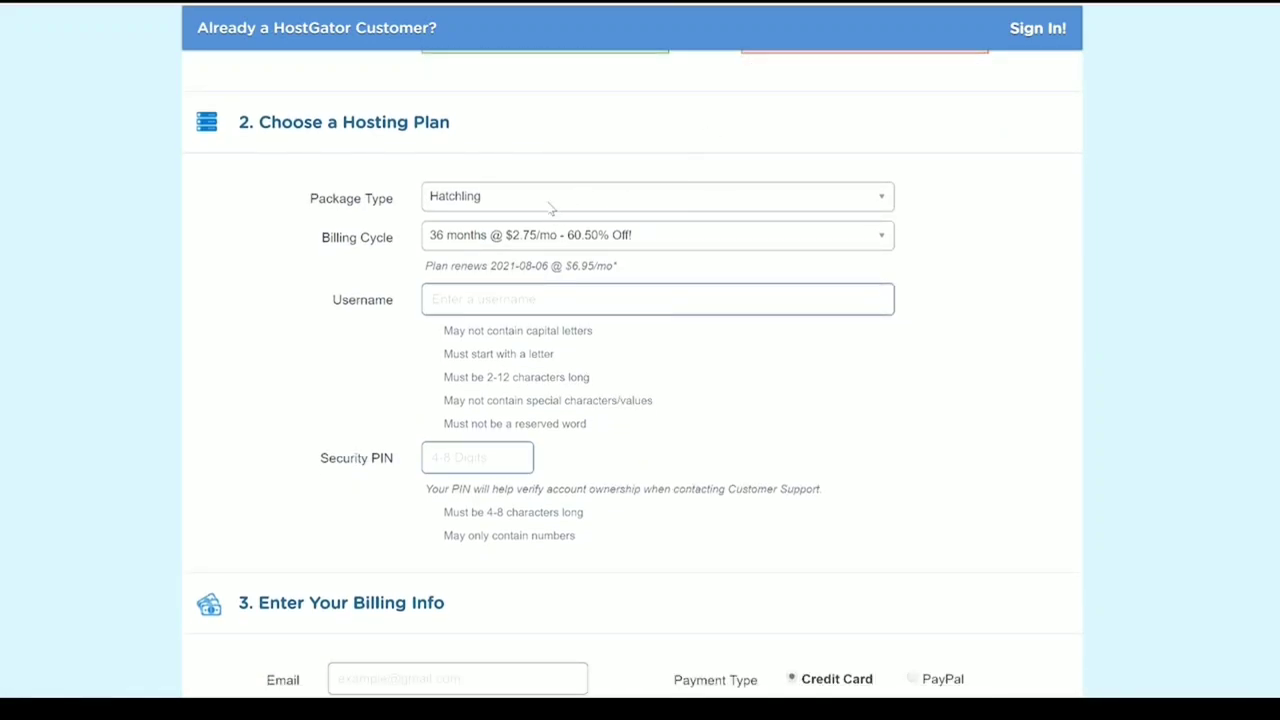
Step: Keep Hatchling as the package type and set the billing cycle to 12 months
{"action": "left_click", "coordinate": [545, 199]}
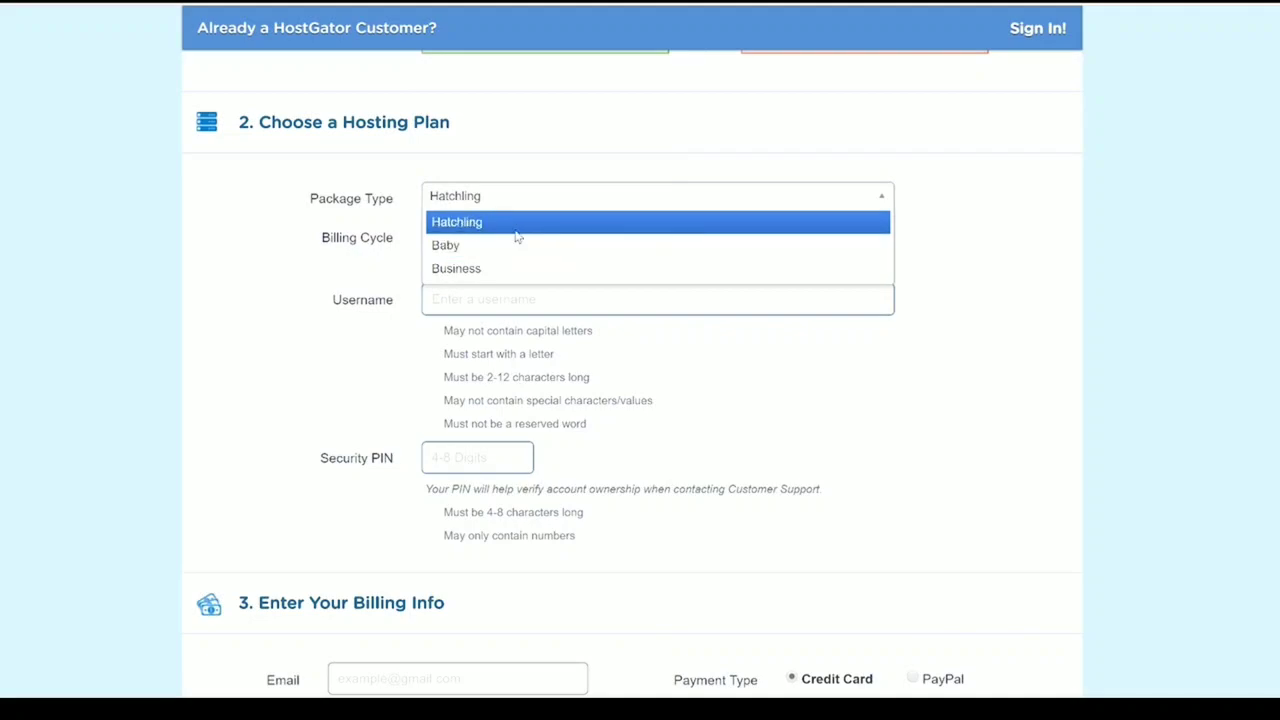
{"action": "left_click", "coordinate": [517, 221]}
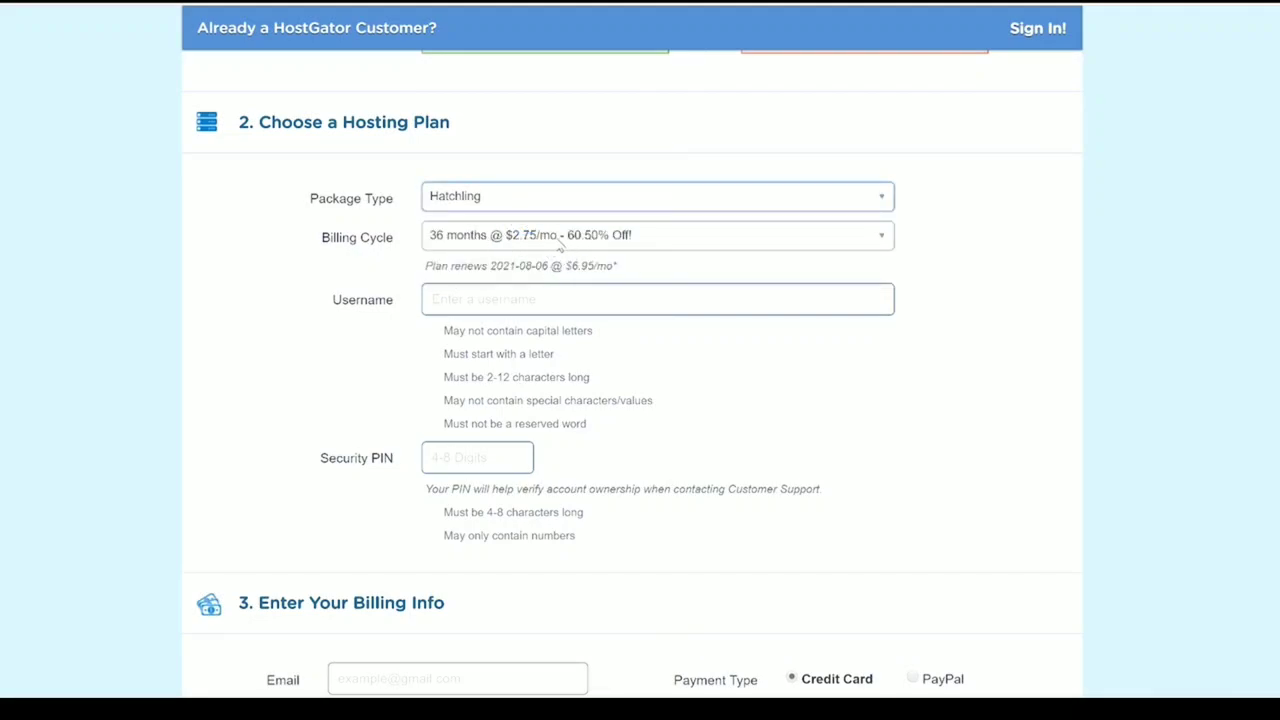
{"action": "left_click", "coordinate": [557, 247]}
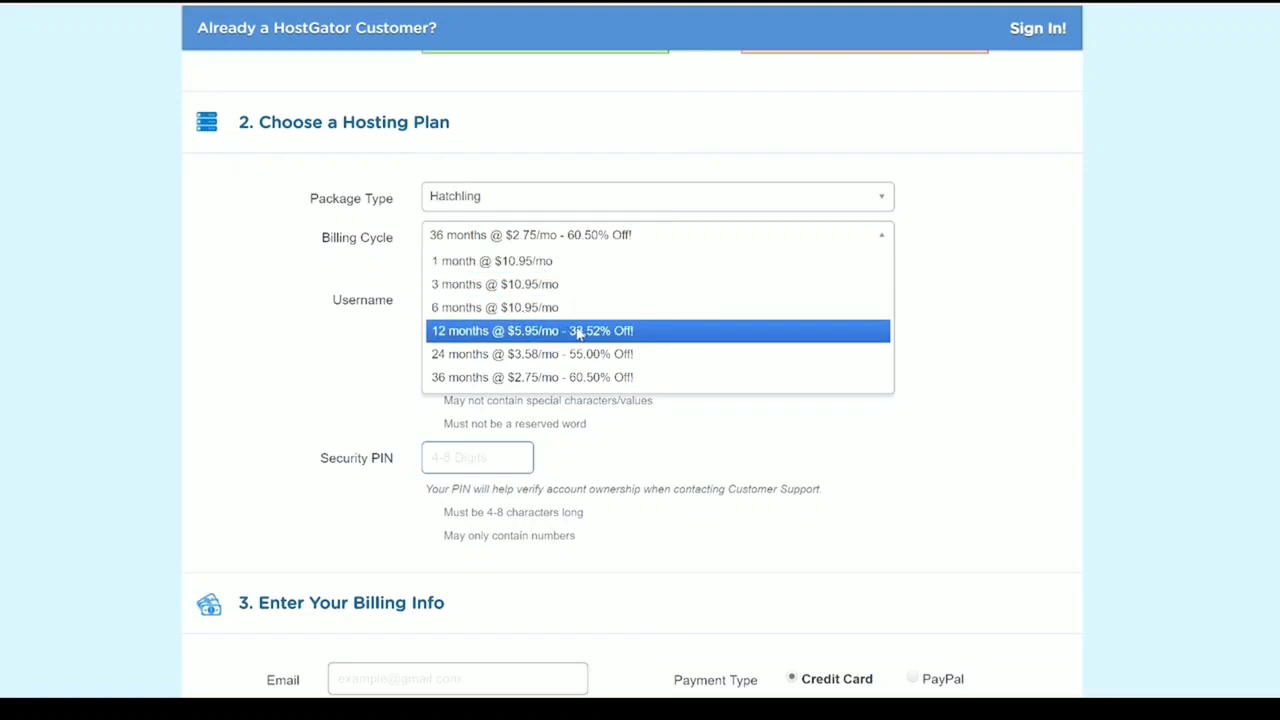
{"action": "left_click", "coordinate": [563, 333]}
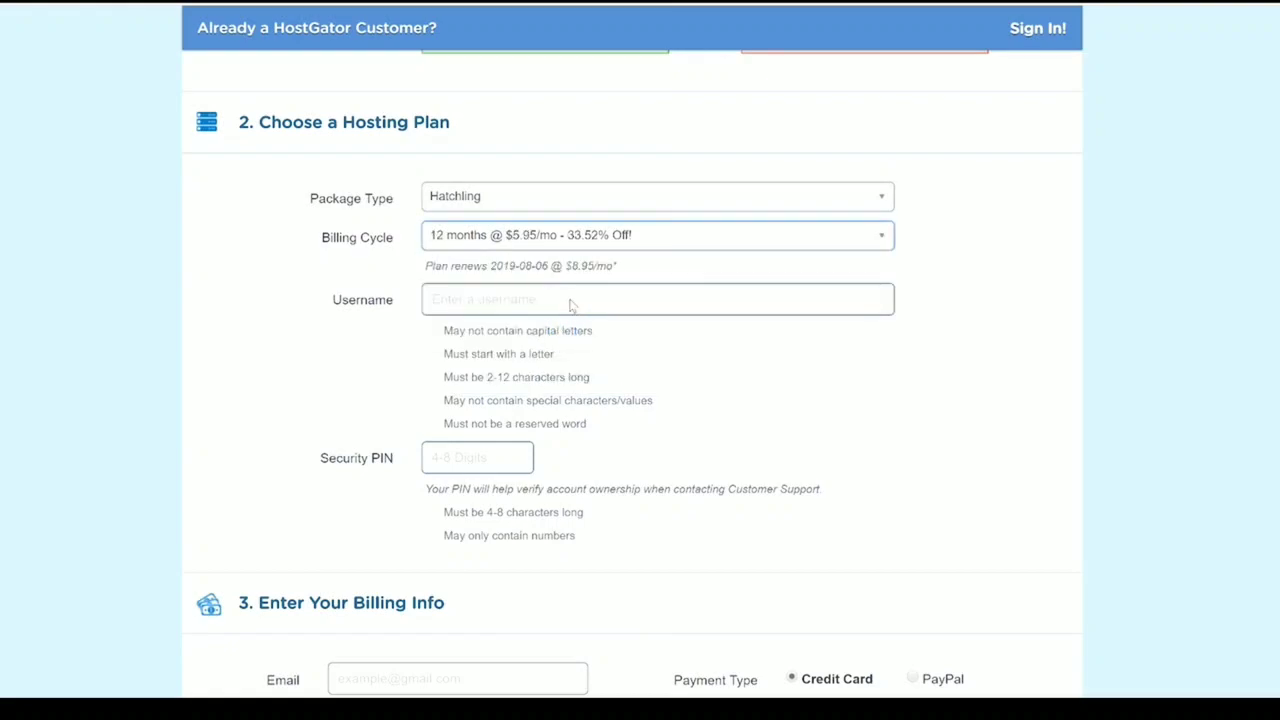
Step: Fill in the account username and the security PIN
{"action": "left_click", "coordinate": [491, 305]}
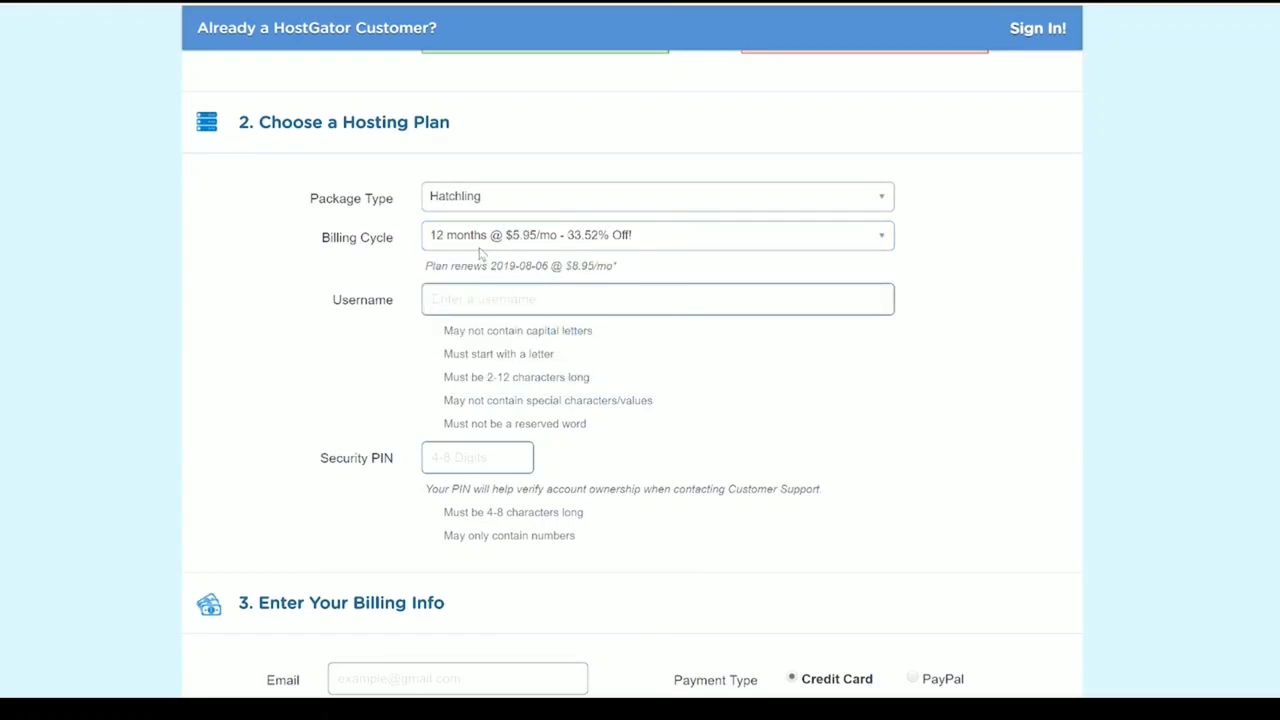
{"action": "key", "text": "Tab"}
{"action": "scroll", "coordinate": [506, 272], "scroll_direction": "down", "scroll_amount": 5}
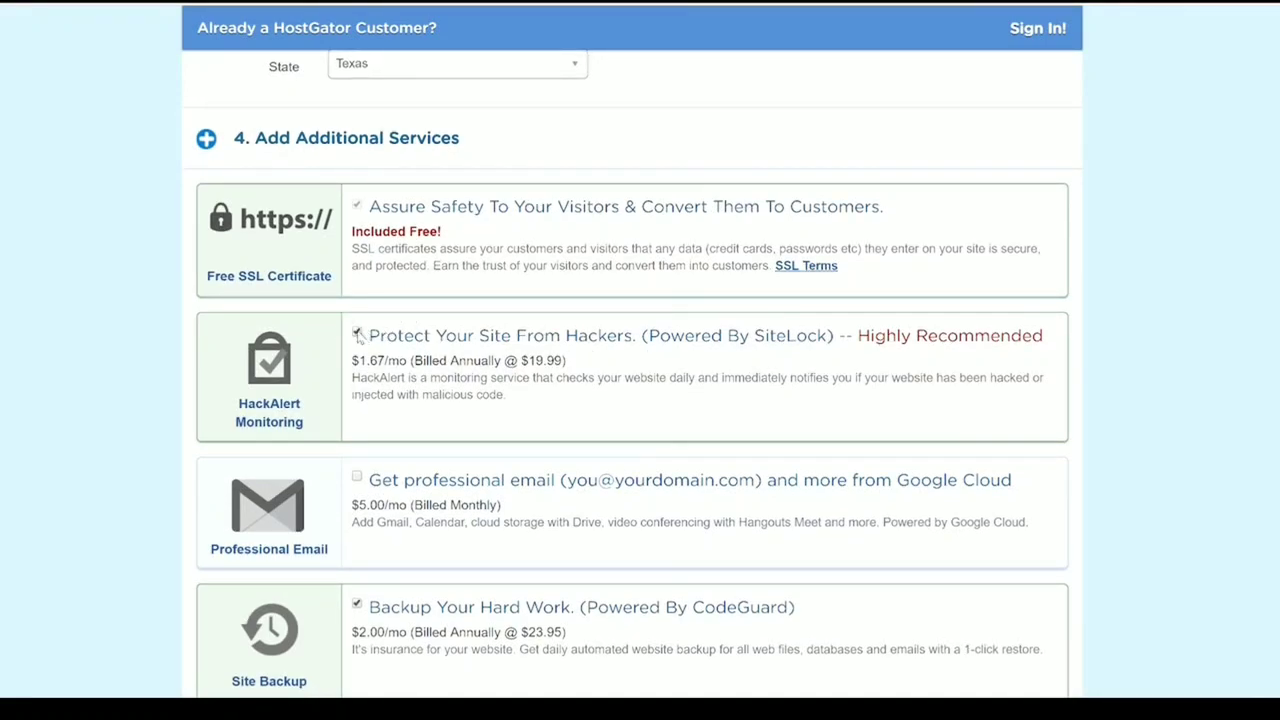
Step: Untick the HackAlert Monitoring and Site Backup add-ons, then review the order totals
{"action": "left_click", "coordinate": [357, 335]}
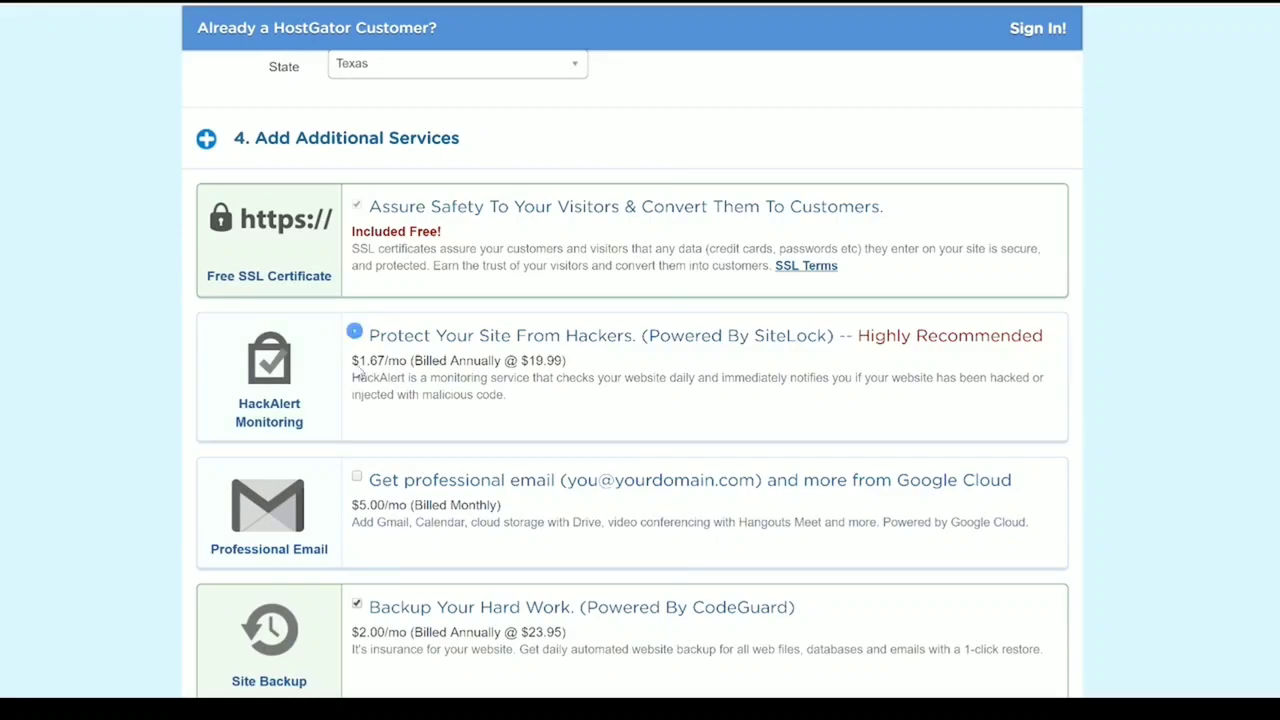
{"action": "left_click", "coordinate": [357, 607]}
{"action": "scroll", "coordinate": [357, 607], "scroll_direction": "down", "scroll_amount": 3}
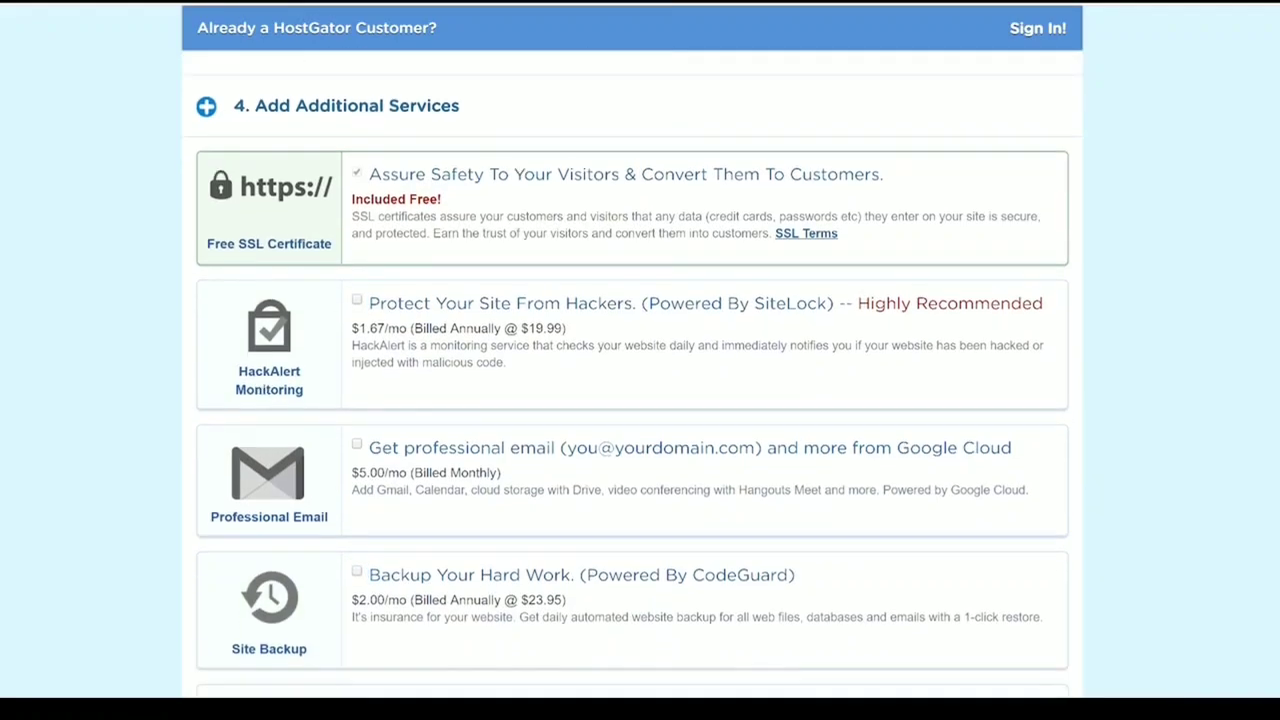
{"action": "scroll", "coordinate": [640, 400], "scroll_direction": "down", "scroll_amount": 4}
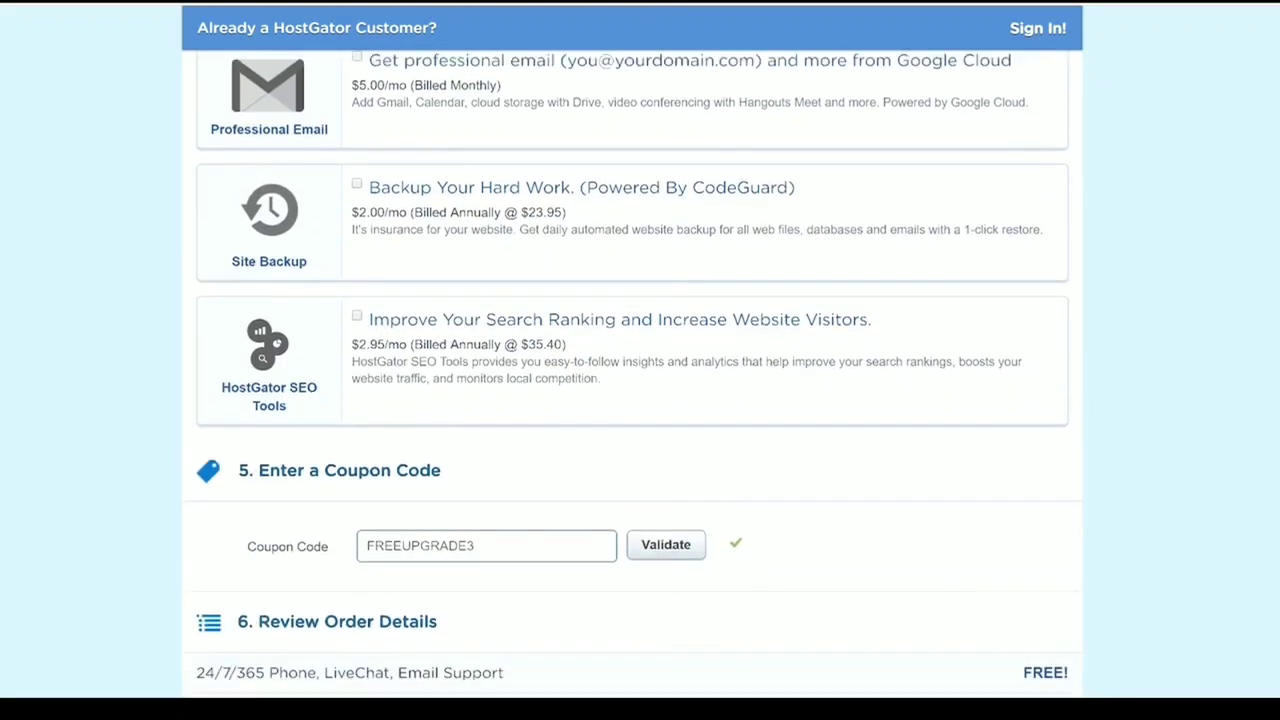
{"action": "scroll", "coordinate": [640, 400], "scroll_direction": "down", "scroll_amount": 1}
{"action": "scroll", "coordinate": [632, 400], "scroll_direction": "down", "scroll_amount": 1}
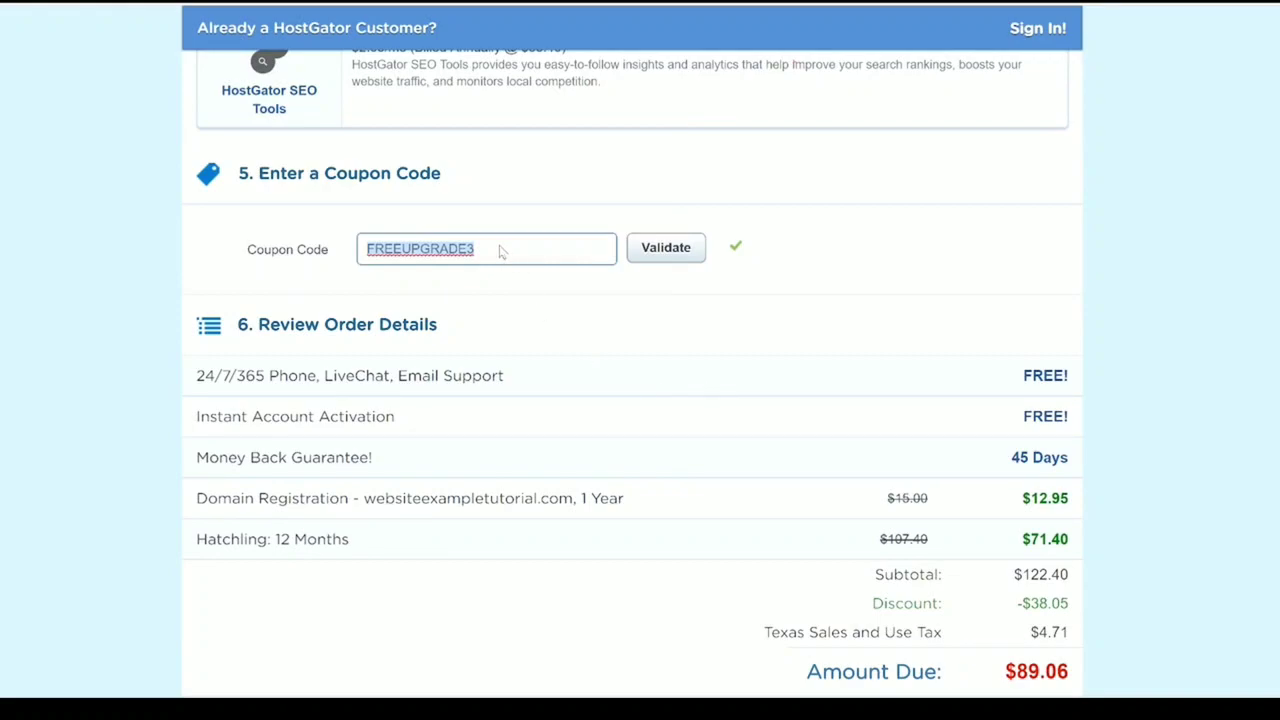
Step: Validate coupon ISAAC60PERCENT and check the discounted $4.99 domain price
{"action": "type", "text": "IS"}
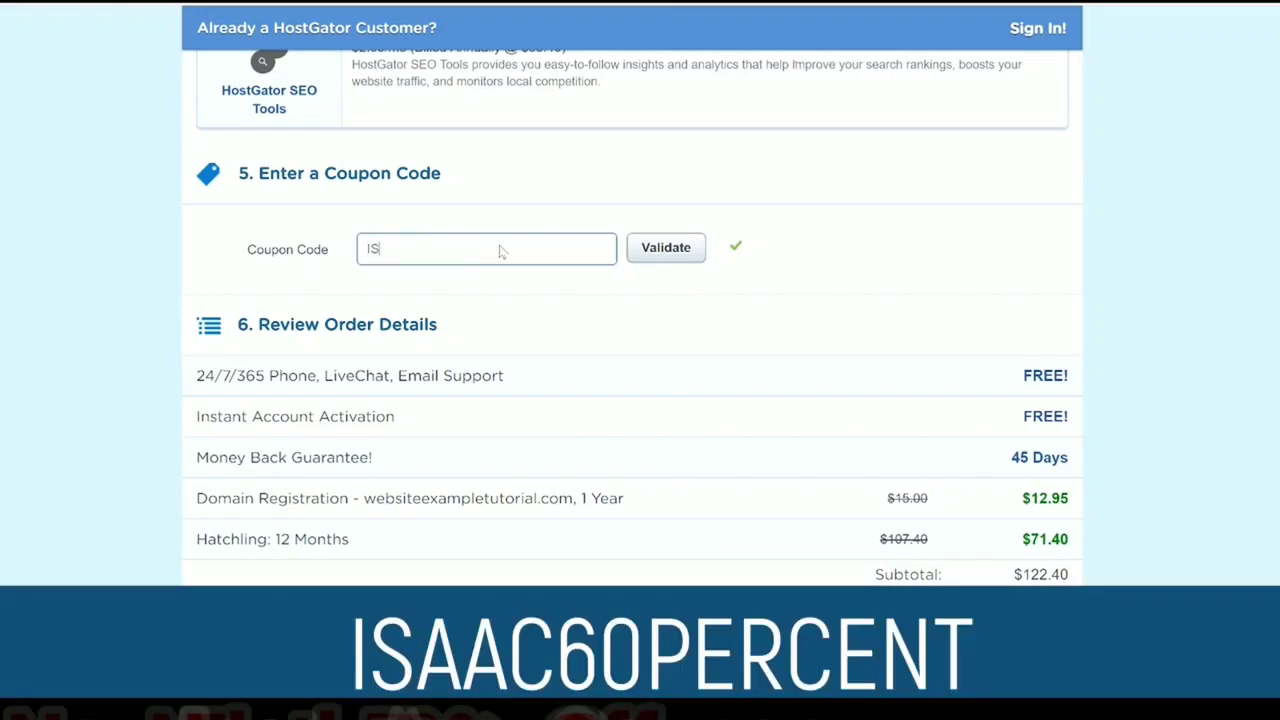
{"action": "type", "text": "AAC60PERCENT"}
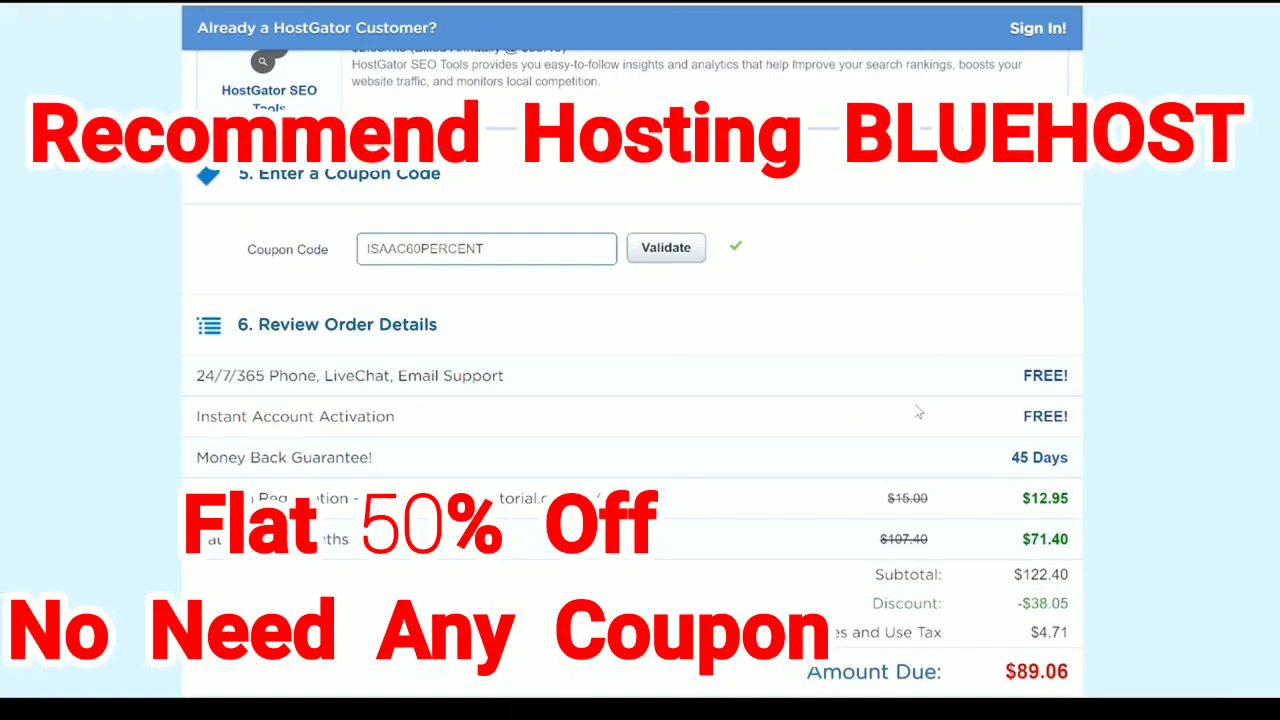
{"action": "left_click", "coordinate": [666, 249]}
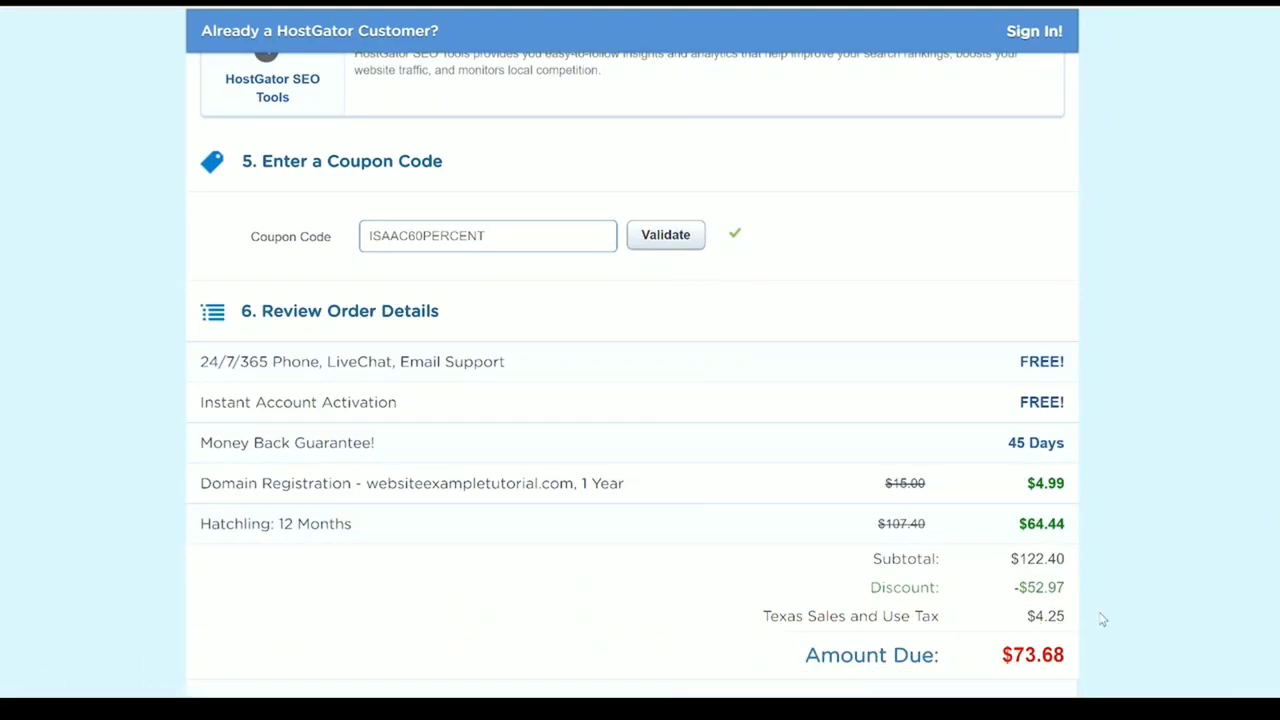
{"action": "left_click_drag", "start_coordinate": [1017, 486], "coordinate": [1068, 486]}
{"action": "left_click", "coordinate": [1272, 442]}
{"action": "scroll", "coordinate": [1066, 380], "scroll_direction": "up", "scroll_amount": 1}
{"action": "scroll", "coordinate": [633, 370], "scroll_direction": "up", "scroll_amount": 5}
{"action": "scroll", "coordinate": [633, 370], "scroll_direction": "down", "scroll_amount": 5}
{"action": "scroll", "coordinate": [633, 370], "scroll_direction": "up", "scroll_amount": 7}
{"action": "scroll", "coordinate": [633, 370], "scroll_direction": "up", "scroll_amount": 20}
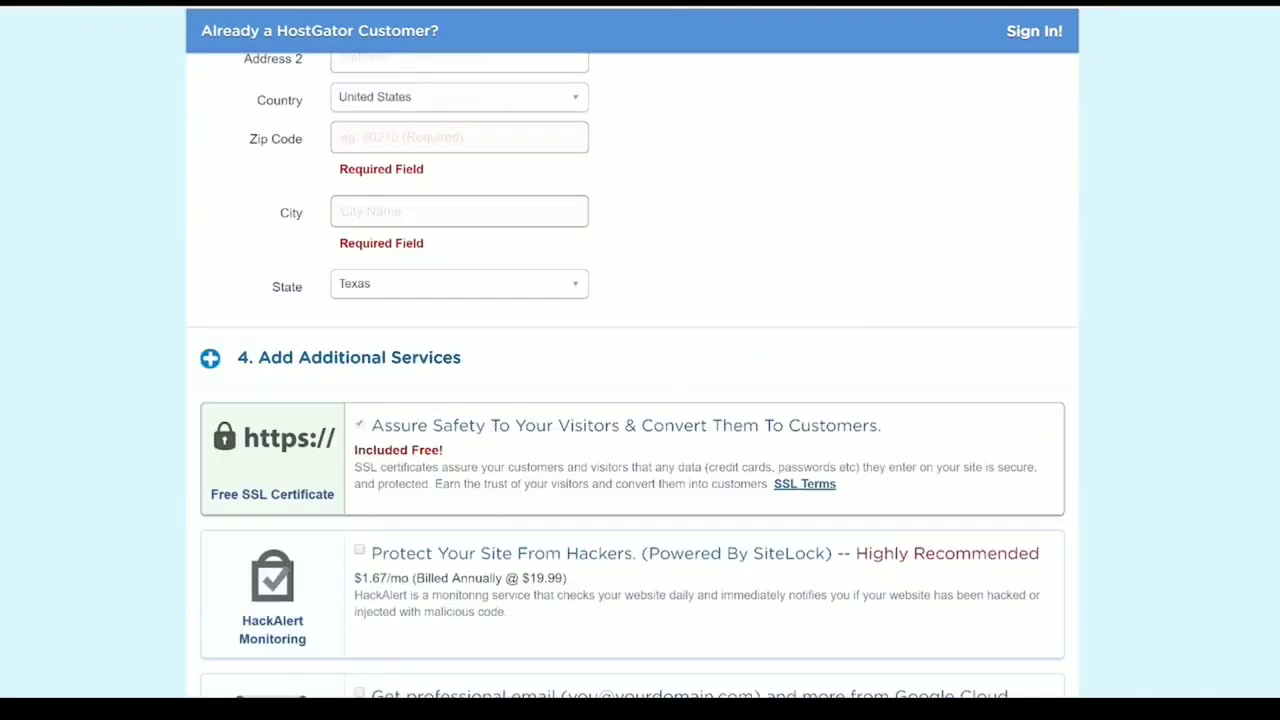
Step: Change the Hatchling billing cycle to 1 month at $8.76/mo, bringing the amount due to $24.62
{"action": "scroll", "coordinate": [640, 380], "scroll_direction": "up", "scroll_amount": 2}
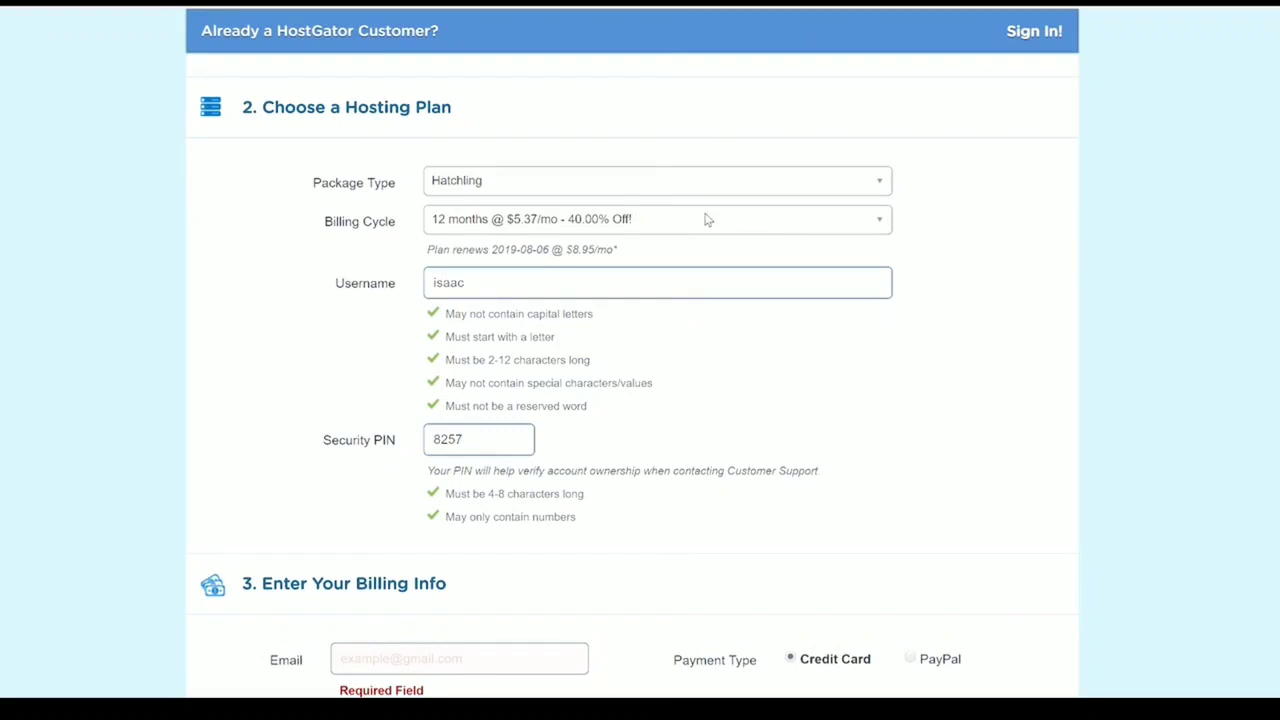
{"action": "left_click", "coordinate": [665, 226]}
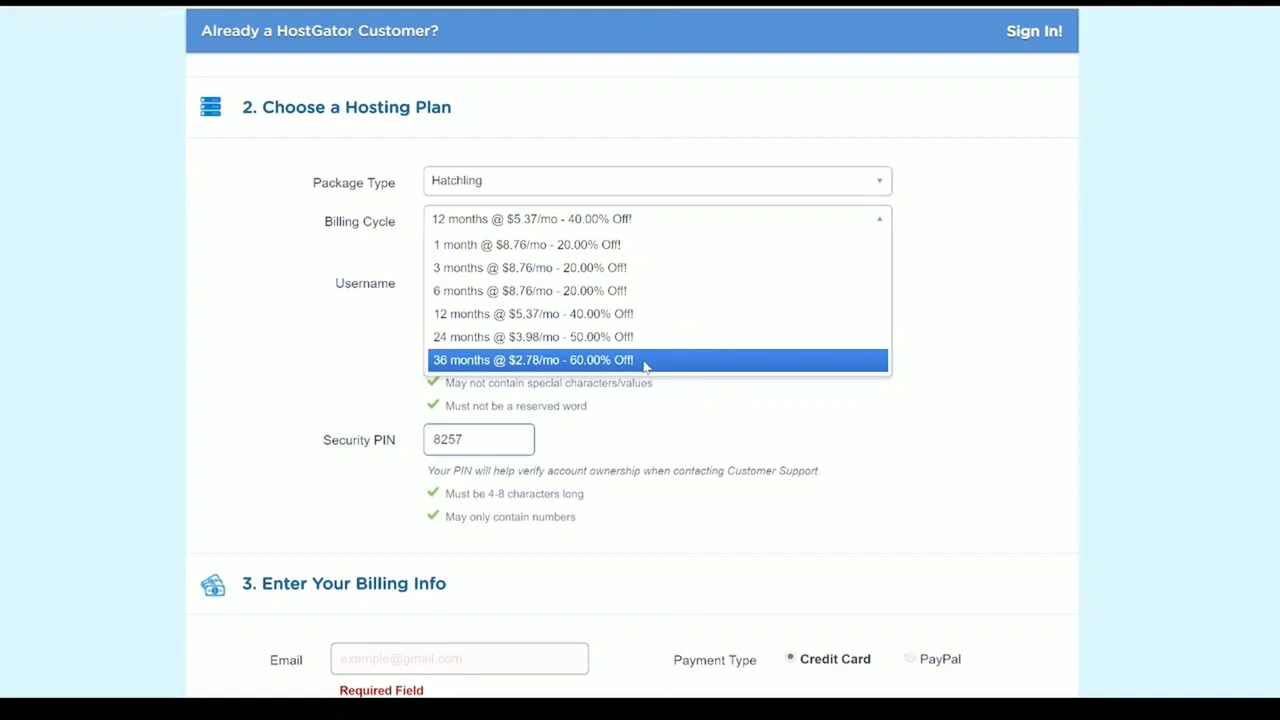
{"action": "left_click", "coordinate": [670, 316]}
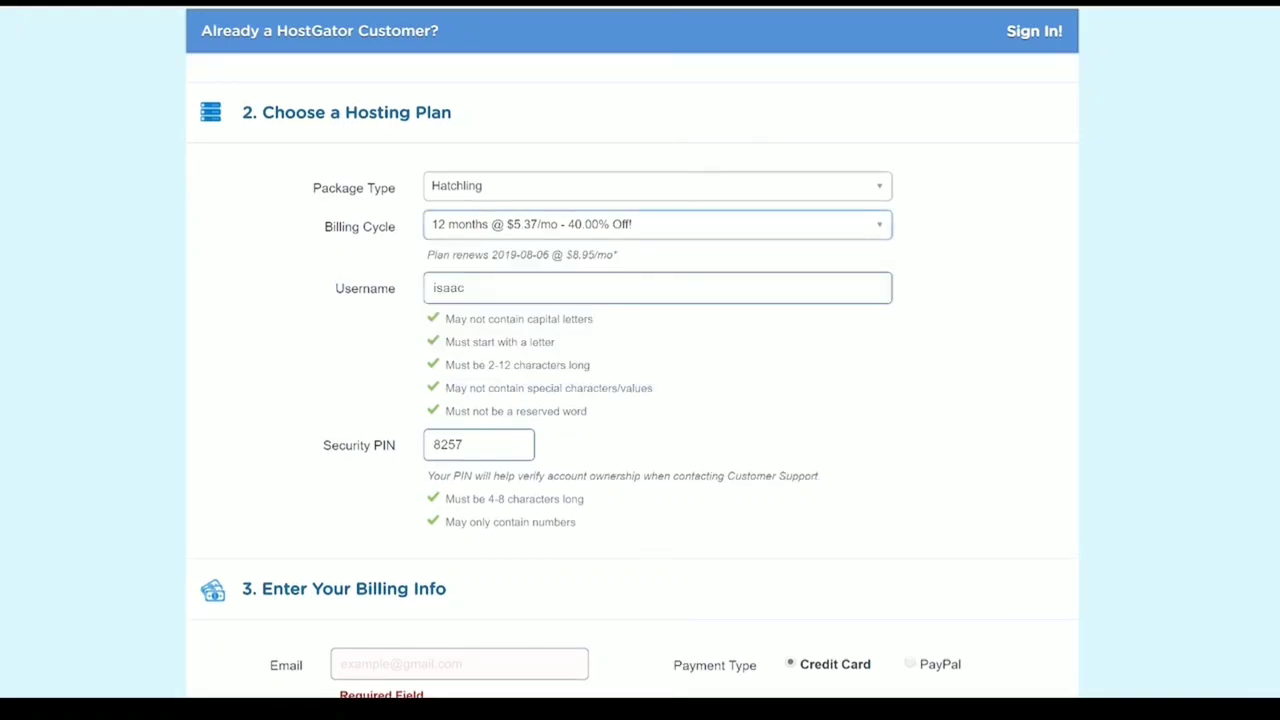
{"action": "scroll", "coordinate": [633, 383], "scroll_direction": "down", "scroll_amount": 6}
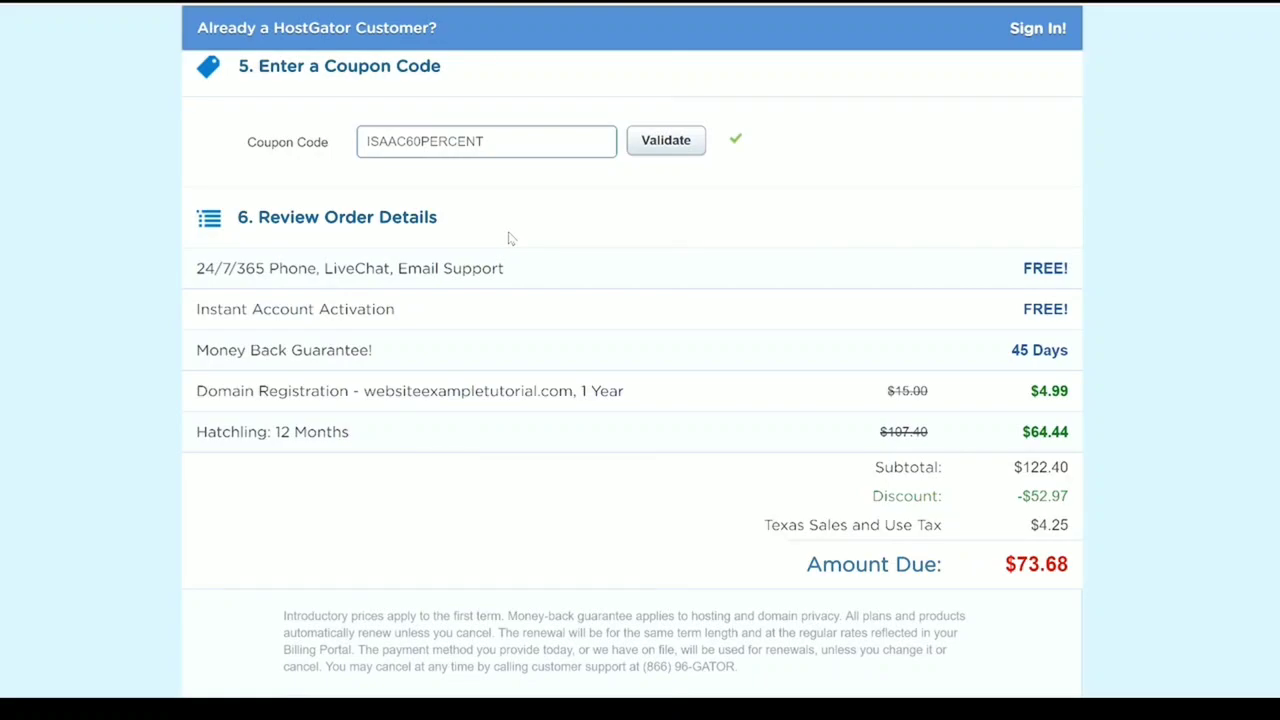
{"action": "scroll", "coordinate": [524, 246], "scroll_direction": "up", "scroll_amount": 15}
{"action": "scroll", "coordinate": [632, 374], "scroll_direction": "up", "scroll_amount": 7}
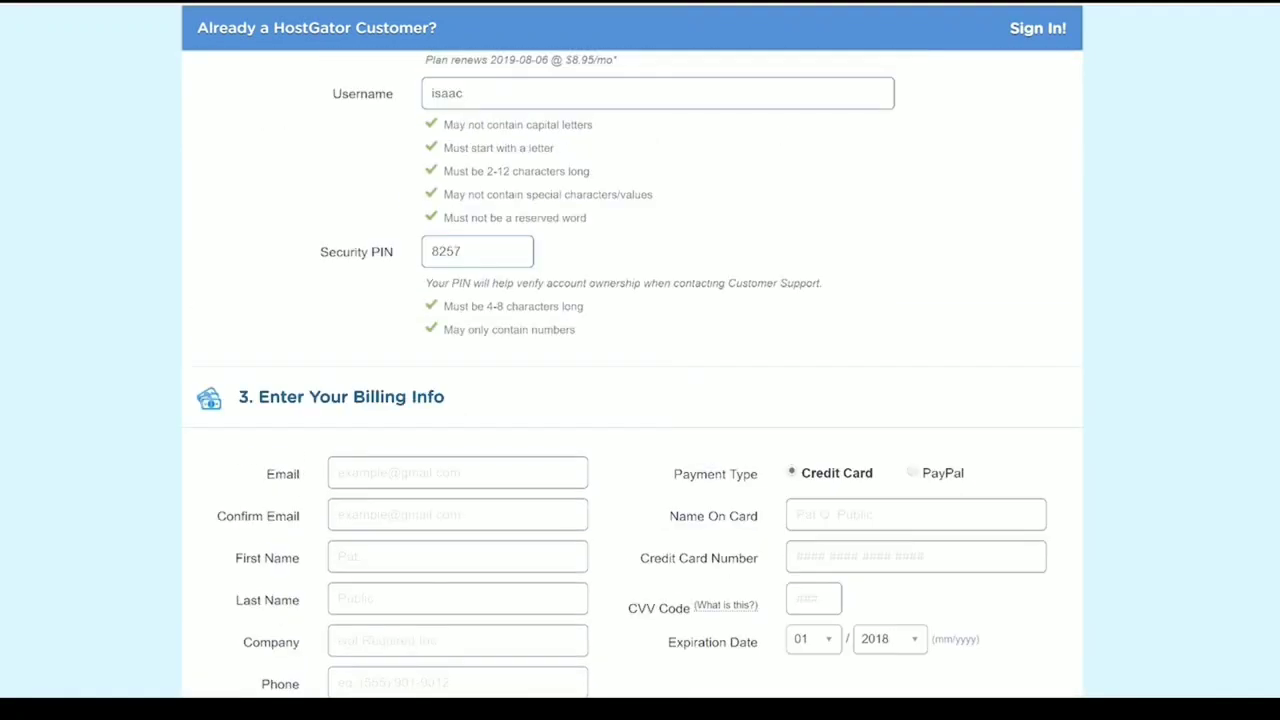
{"action": "left_click", "coordinate": [717, 229]}
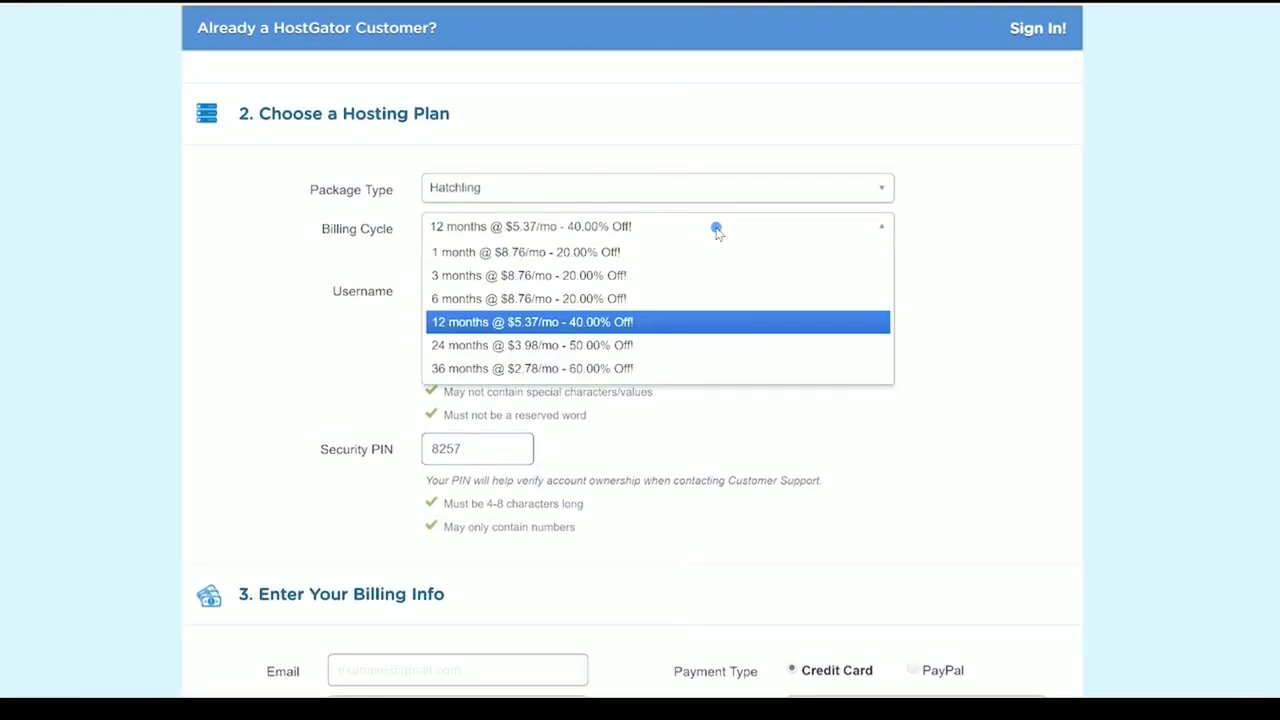
{"action": "left_click", "coordinate": [529, 252]}
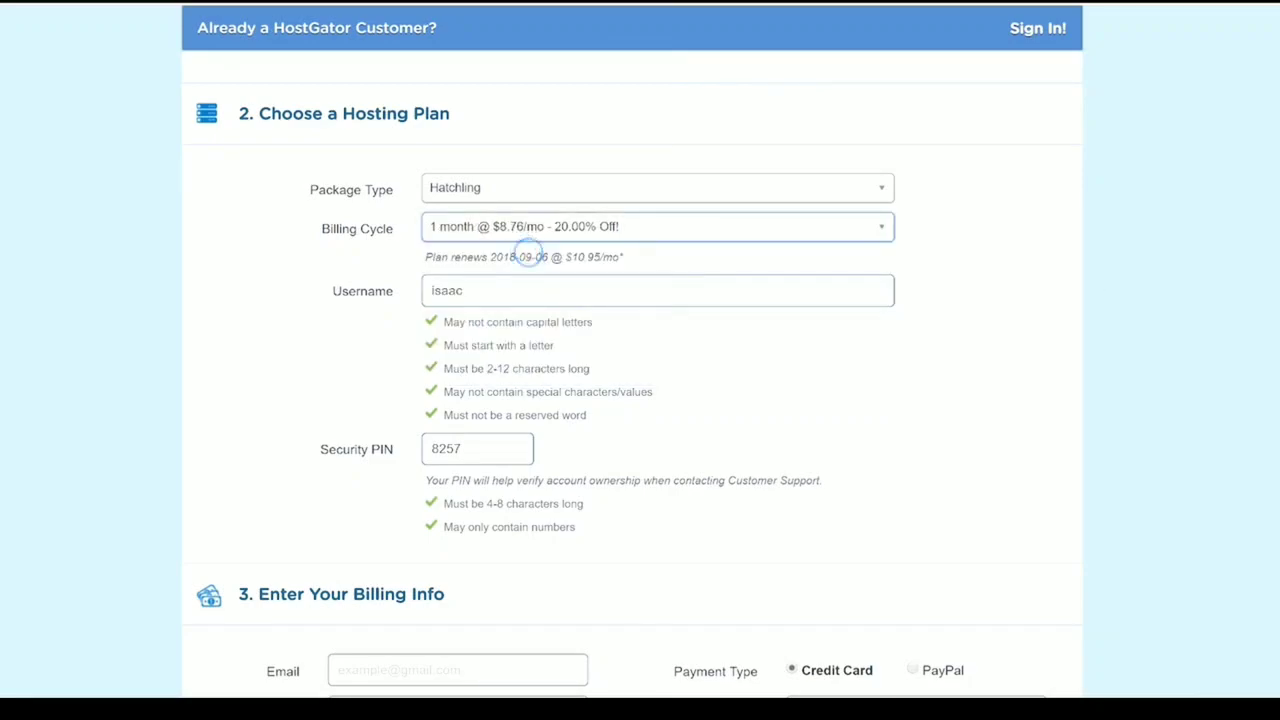
{"action": "scroll", "coordinate": [529, 252], "scroll_direction": "down", "scroll_amount": 20}
{"action": "scroll", "coordinate": [632, 374], "scroll_direction": "down", "scroll_amount": 3}
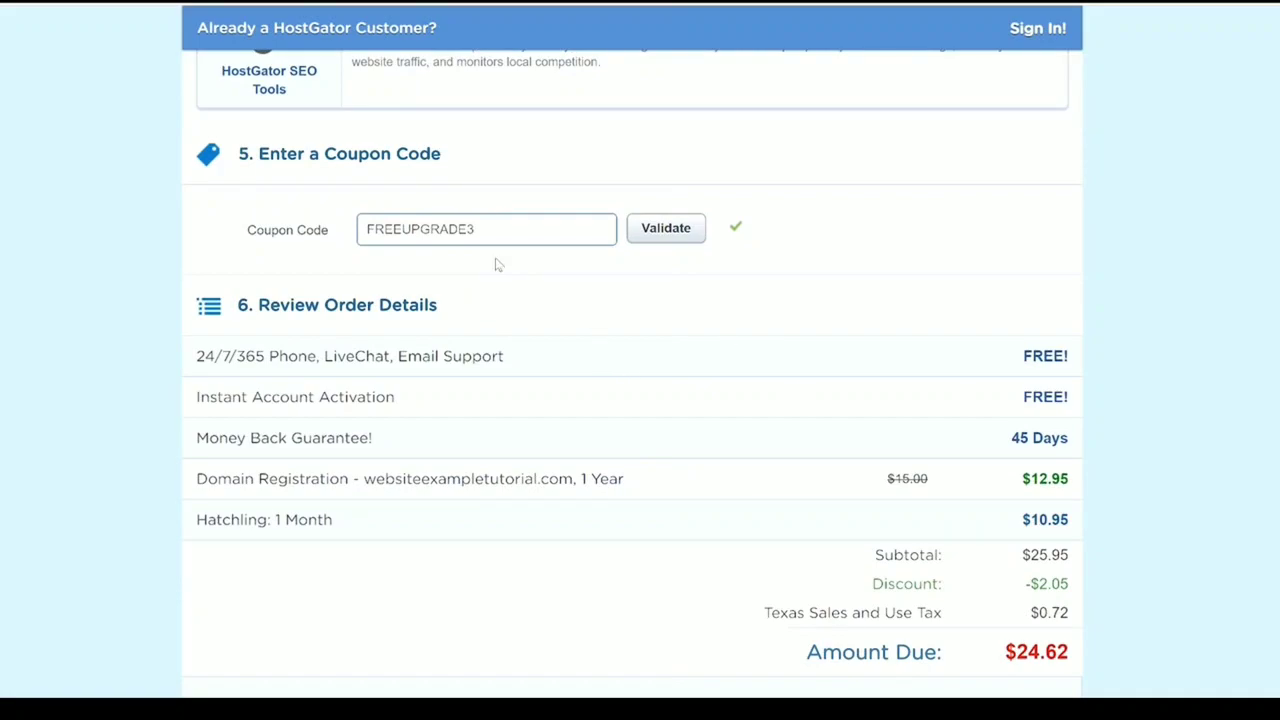
Step: Replace the coupon with ISAAC1CEN and check the $12.96 amount due and $0.01 Hatchling price
{"action": "double_click", "coordinate": [500, 231]}
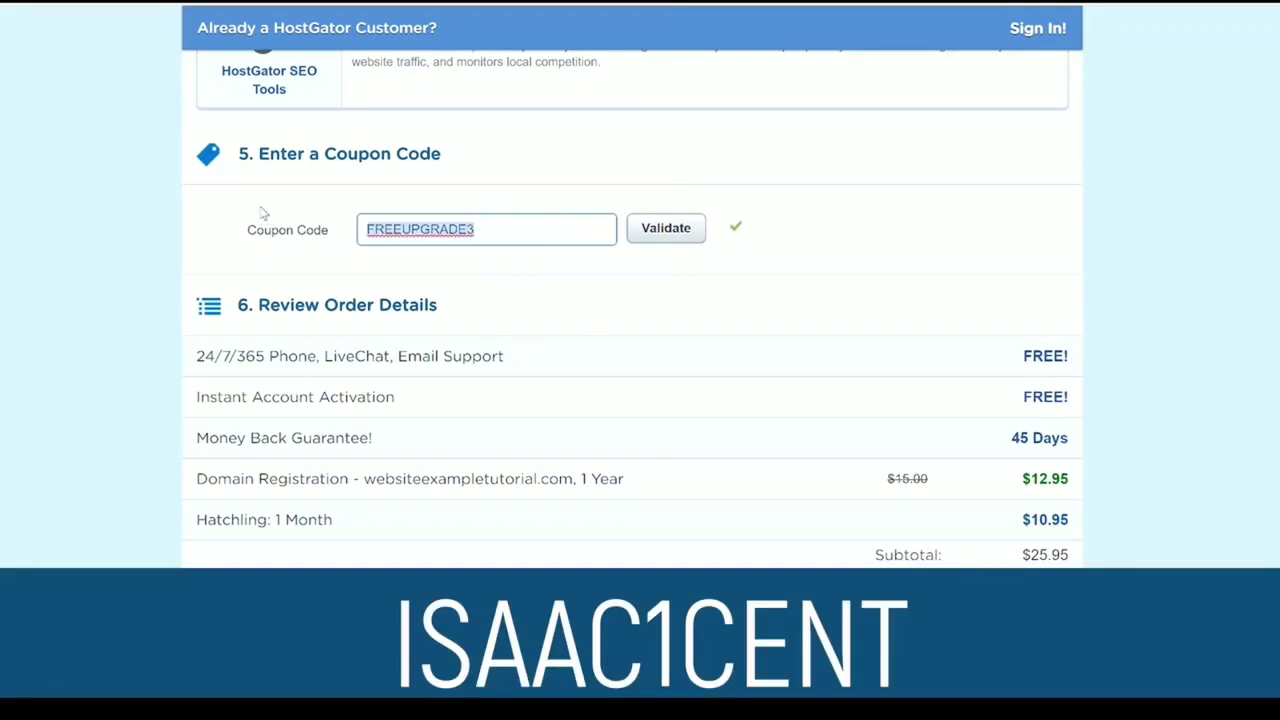
{"action": "type", "text": "ISAAC"}
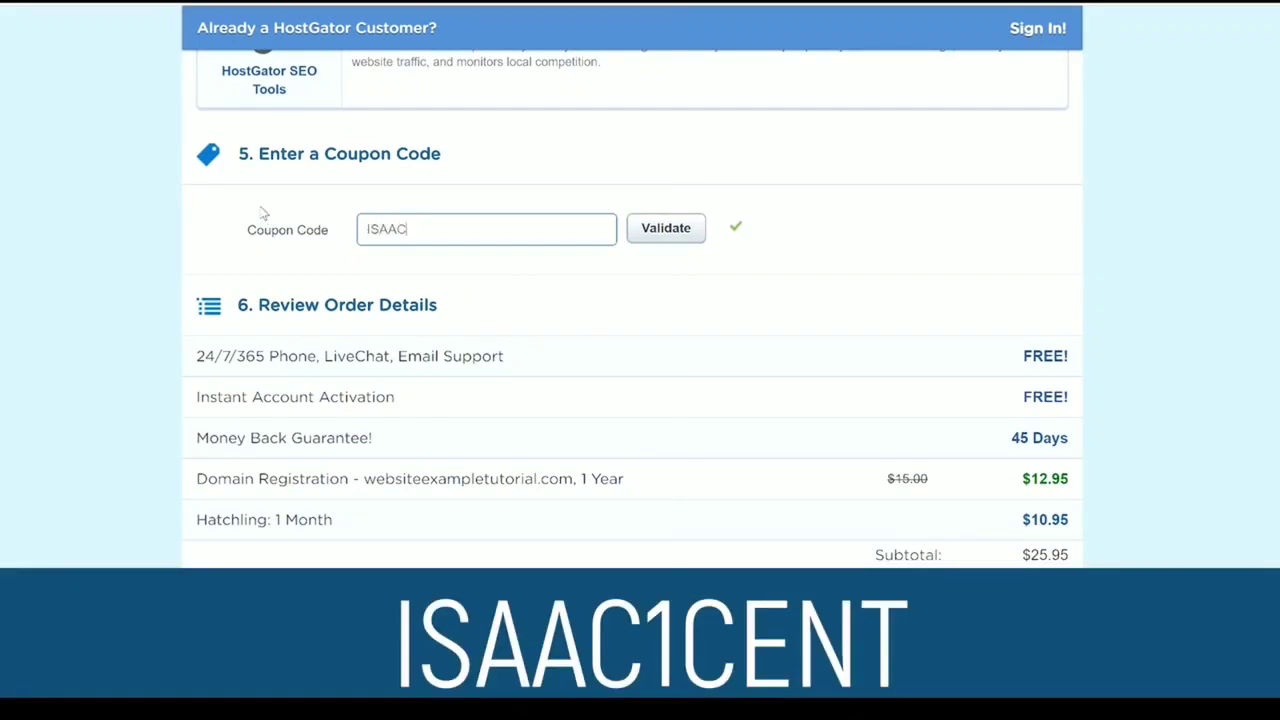
{"action": "type", "text": "1CENT"}
{"action": "left_click", "coordinate": [665, 230]}
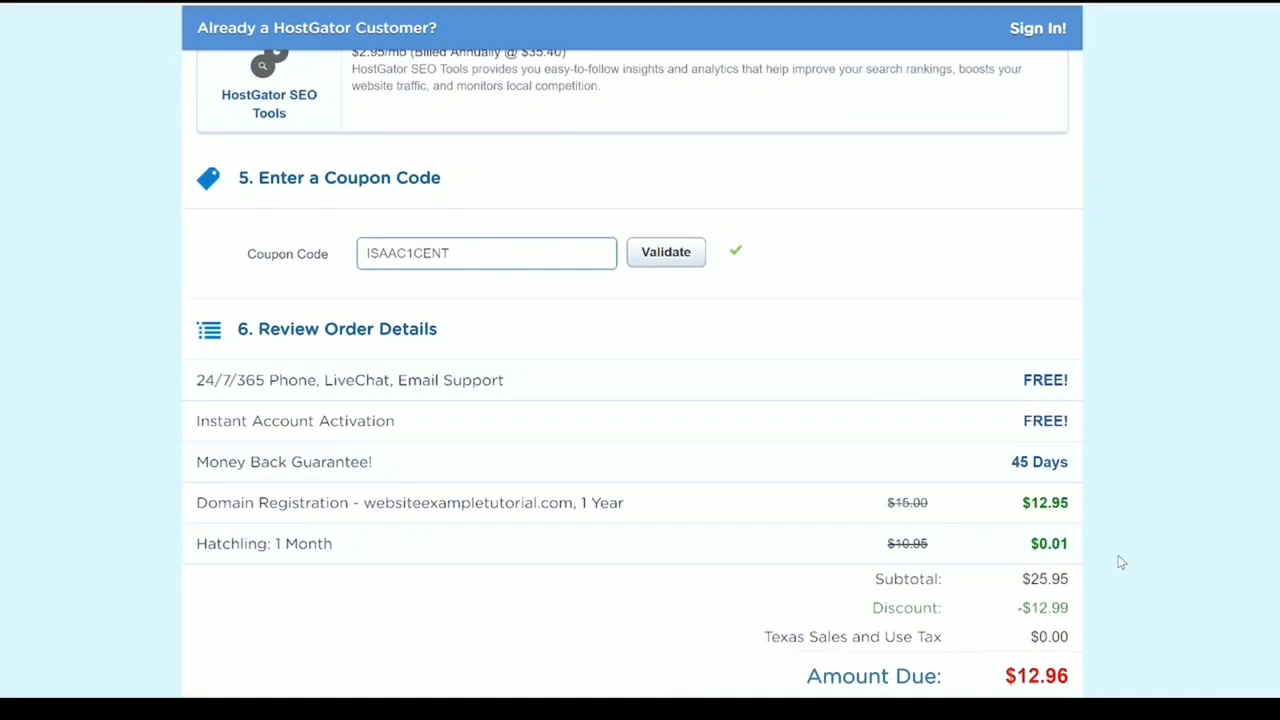
{"action": "left_click_drag", "start_coordinate": [998, 676], "coordinate": [1068, 680]}
{"action": "left_click", "coordinate": [1212, 500]}
{"action": "scroll", "coordinate": [1198, 499], "scroll_direction": "down", "scroll_amount": 1}
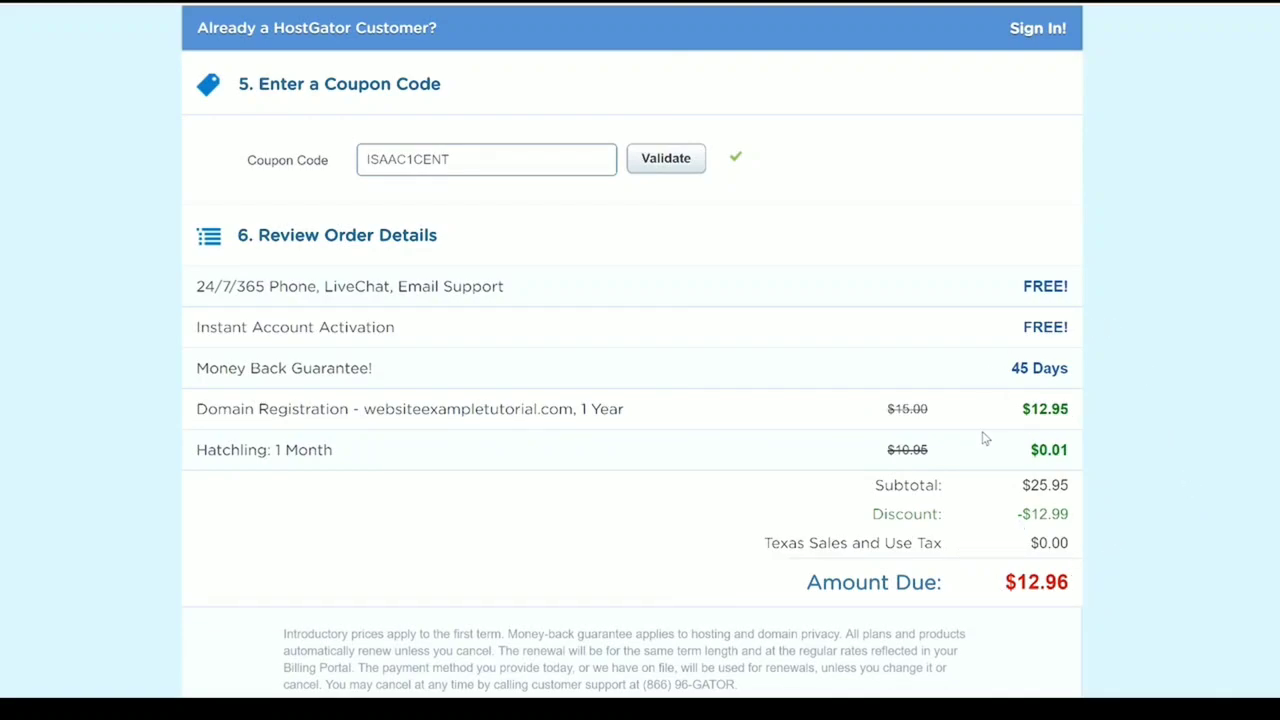
{"action": "left_click_drag", "start_coordinate": [1030, 450], "coordinate": [1072, 452]}
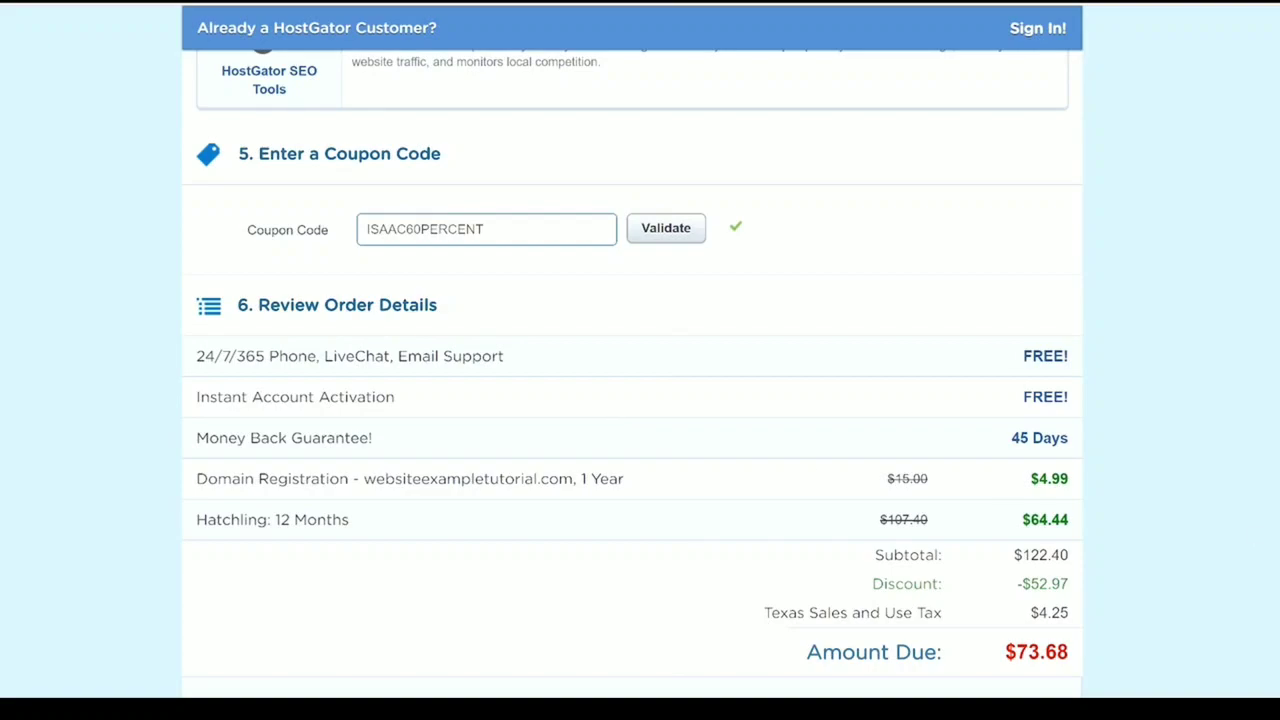
{"action": "scroll", "coordinate": [632, 370], "scroll_direction": "down", "scroll_amount": 5}
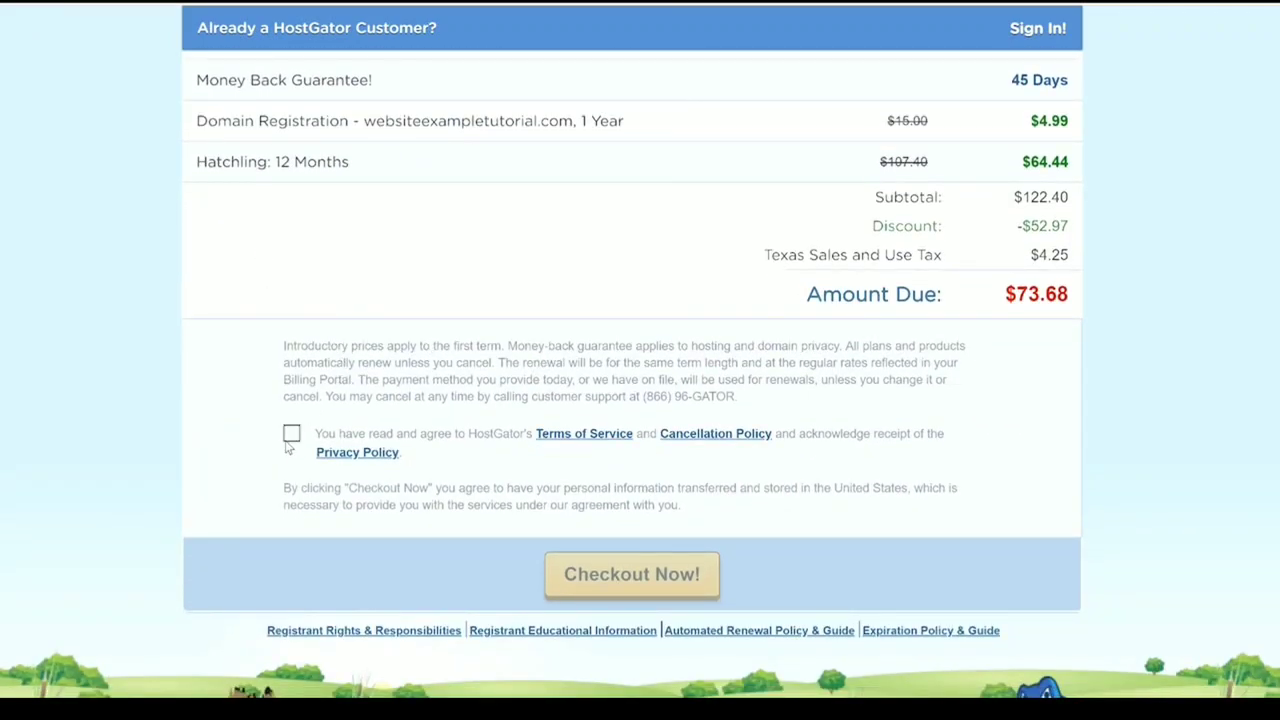
Step: Agree to the terms of service and check out the hosting order
{"action": "left_click", "coordinate": [291, 434]}
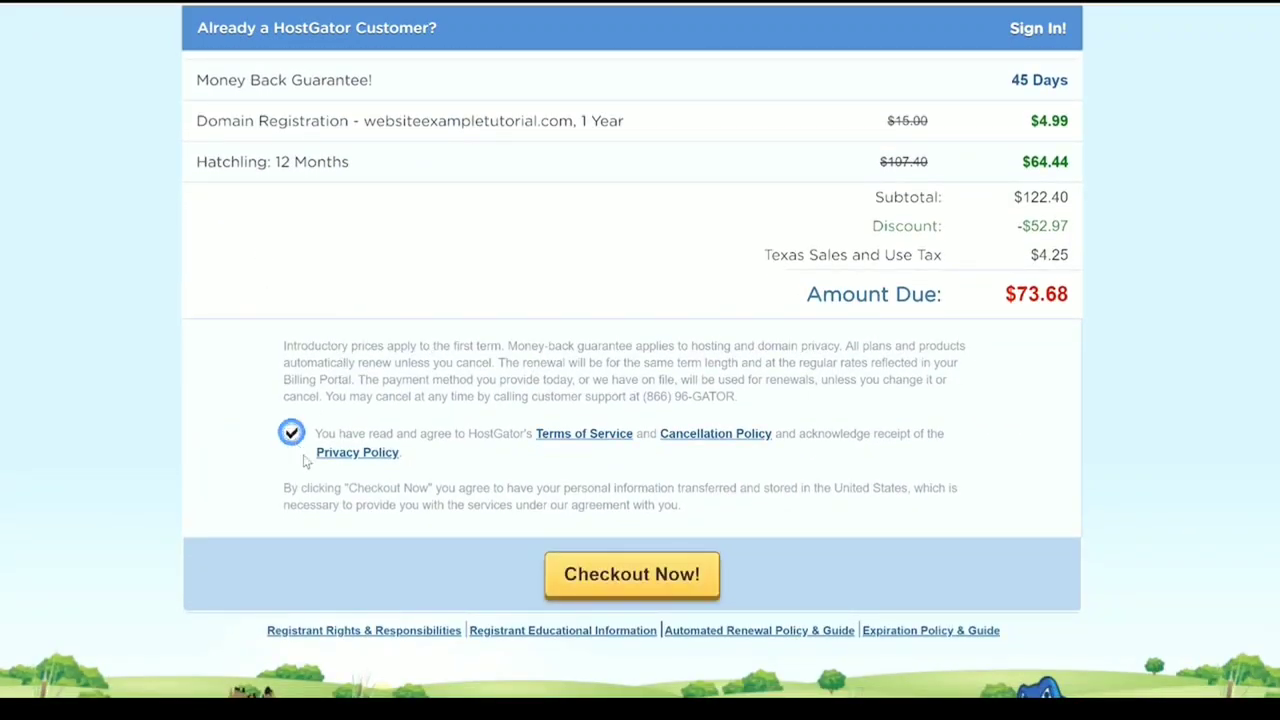
{"action": "left_click", "coordinate": [623, 588]}
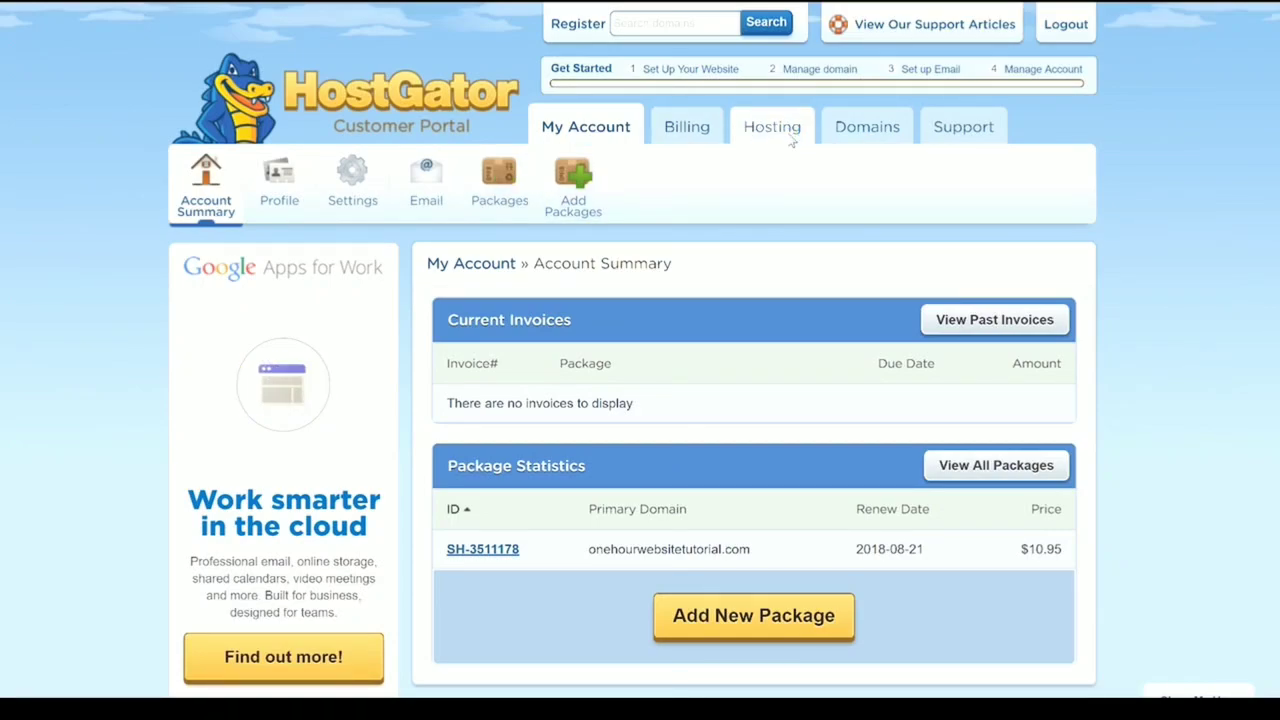
Step: Start a QuickInstall WordPress installation on onehourwebsitetutorial.com and continue to the install settings
{"action": "left_click", "coordinate": [792, 143]}
{"action": "scroll", "coordinate": [840, 75], "scroll_direction": "down", "scroll_amount": 1}
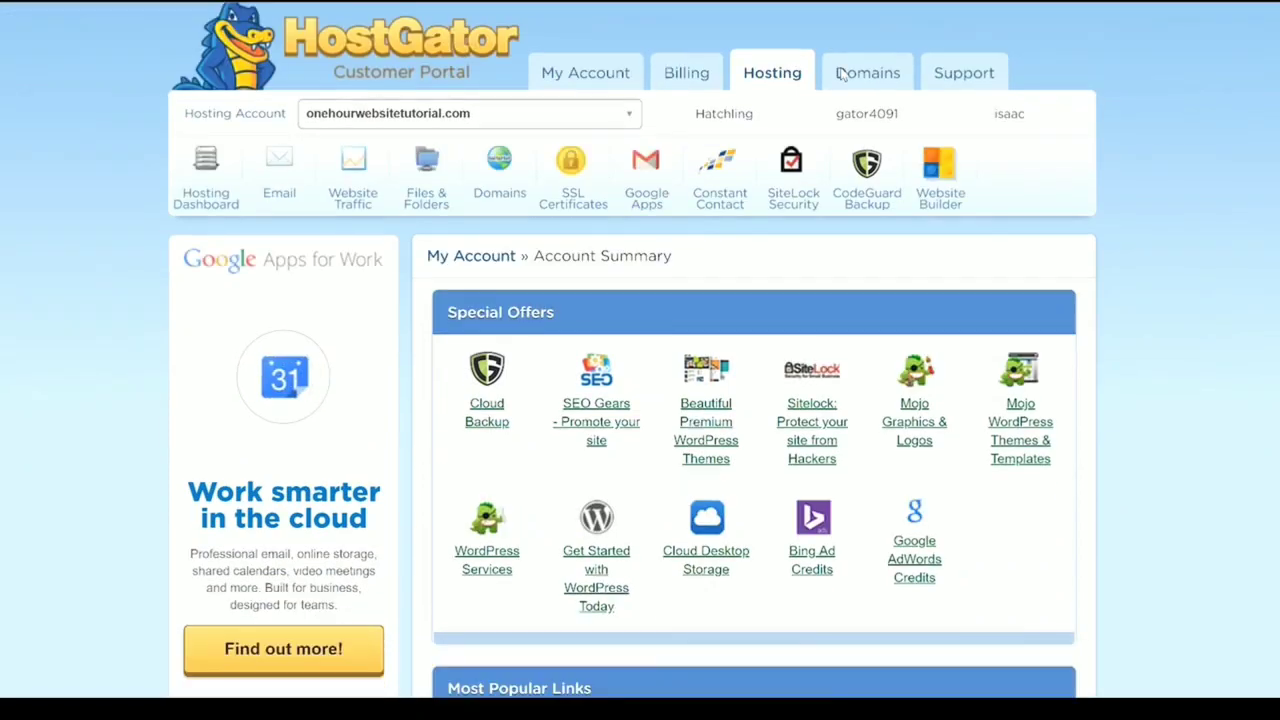
{"action": "scroll", "coordinate": [840, 75], "scroll_direction": "down", "scroll_amount": 5}
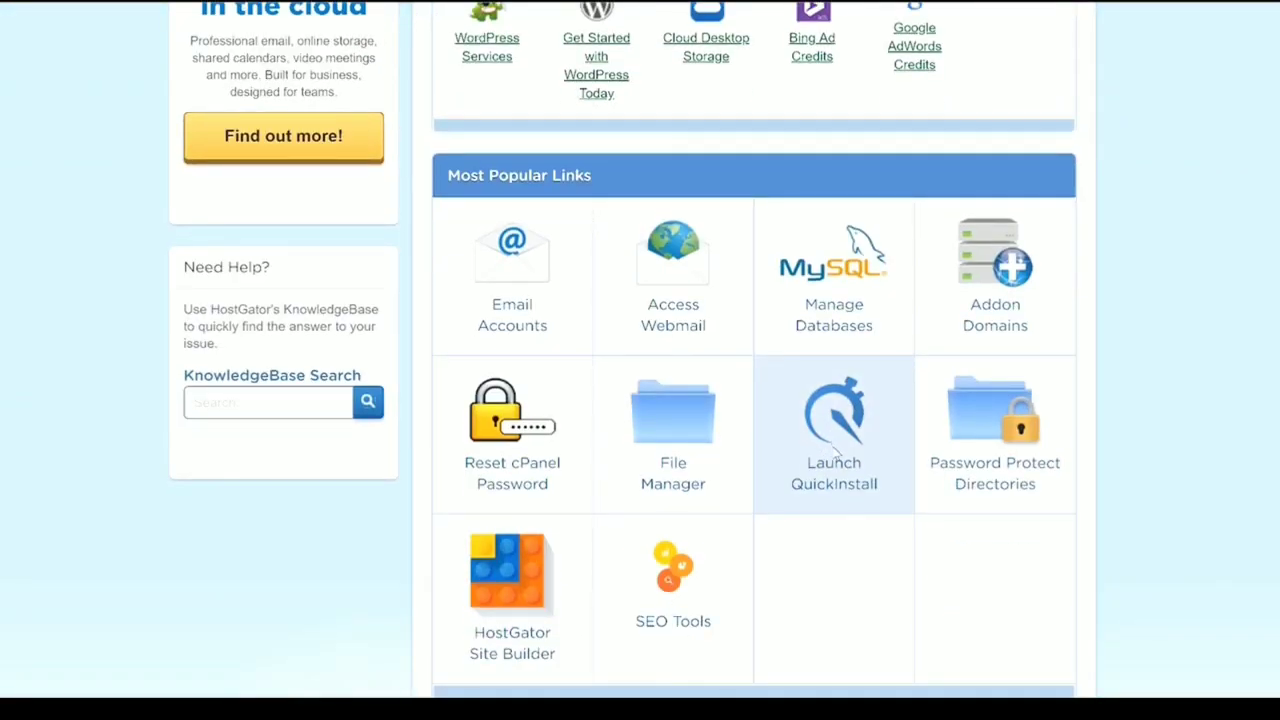
{"action": "left_click", "coordinate": [826, 435]}
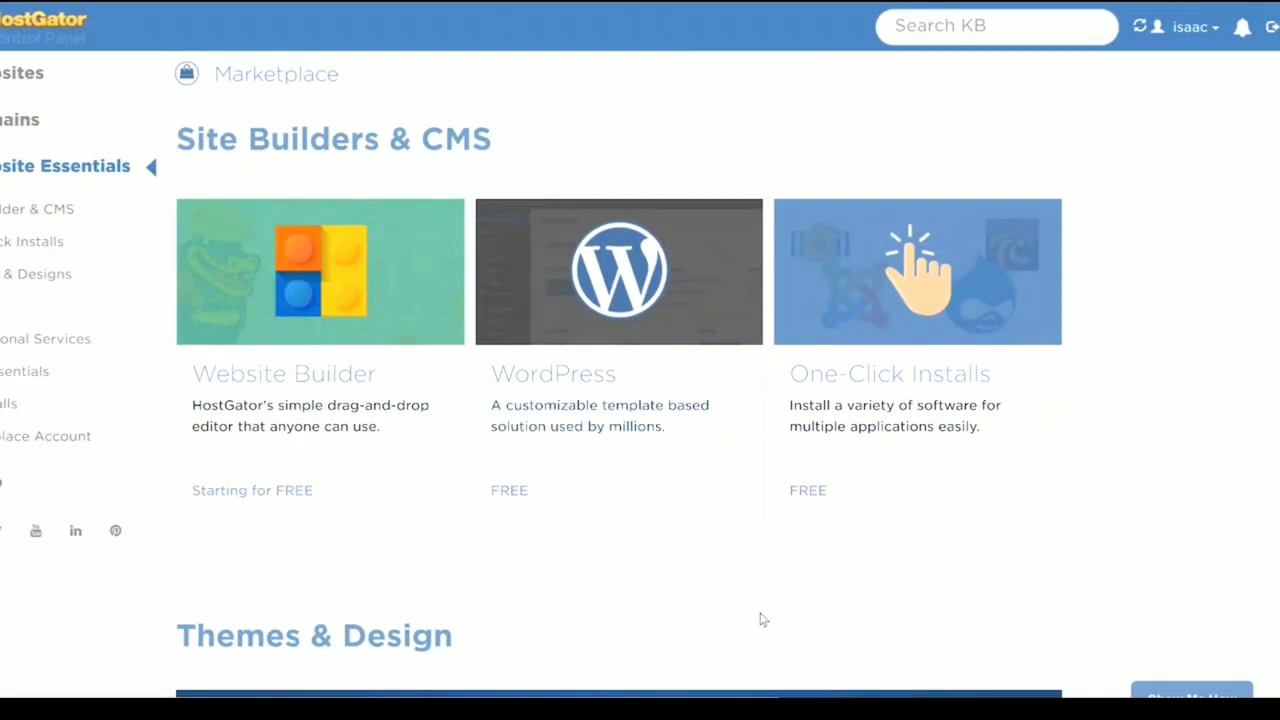
{"action": "left_click", "coordinate": [586, 291]}
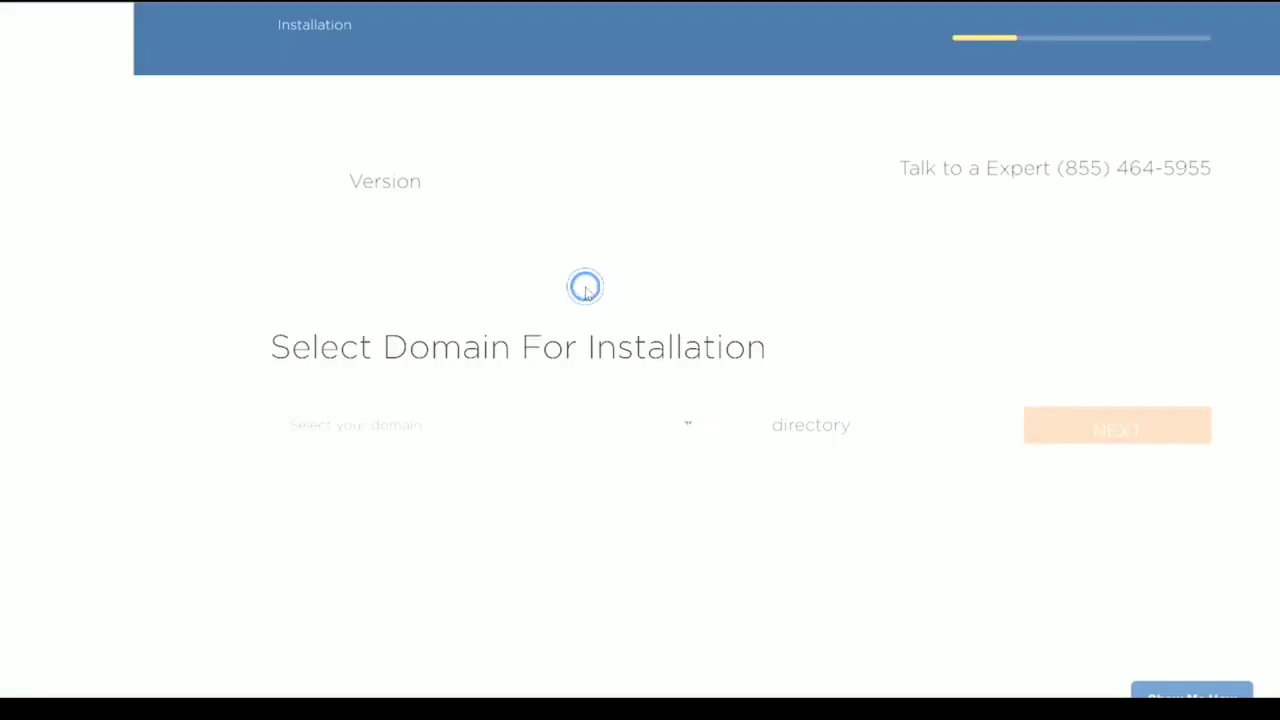
{"action": "left_click", "coordinate": [573, 439]}
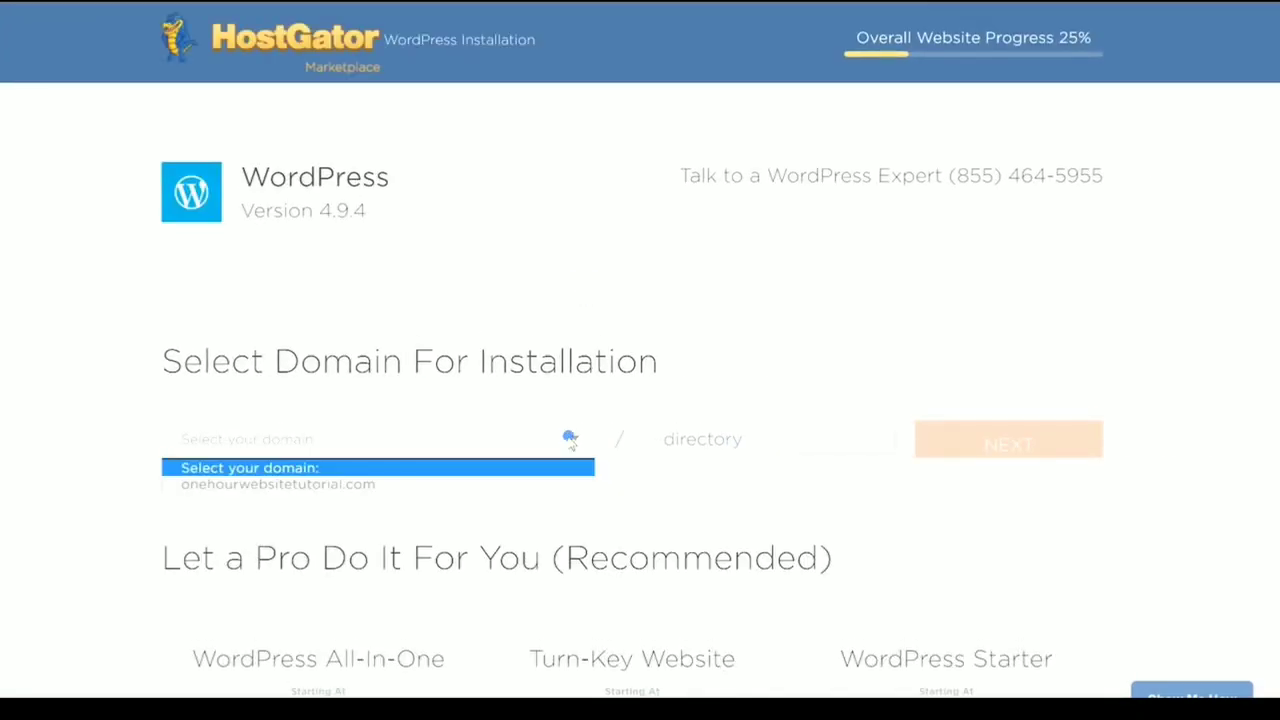
{"action": "left_click", "coordinate": [462, 484]}
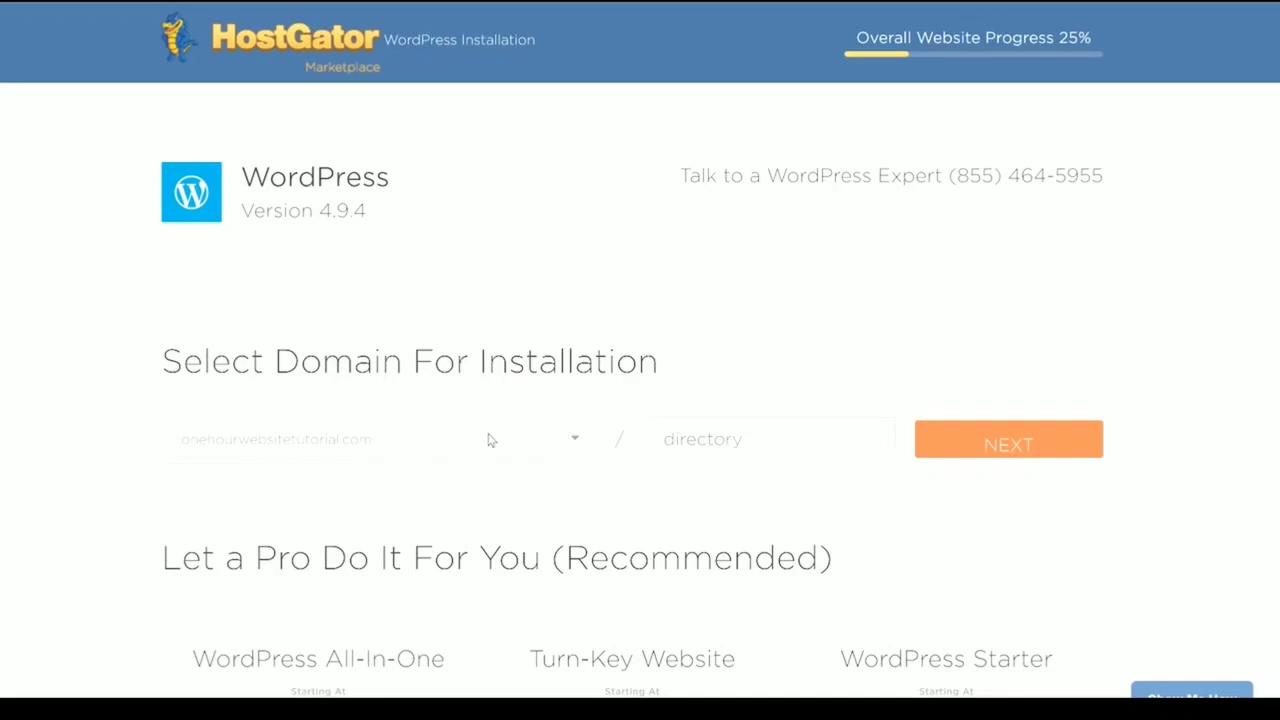
{"action": "left_click", "coordinate": [1010, 449]}
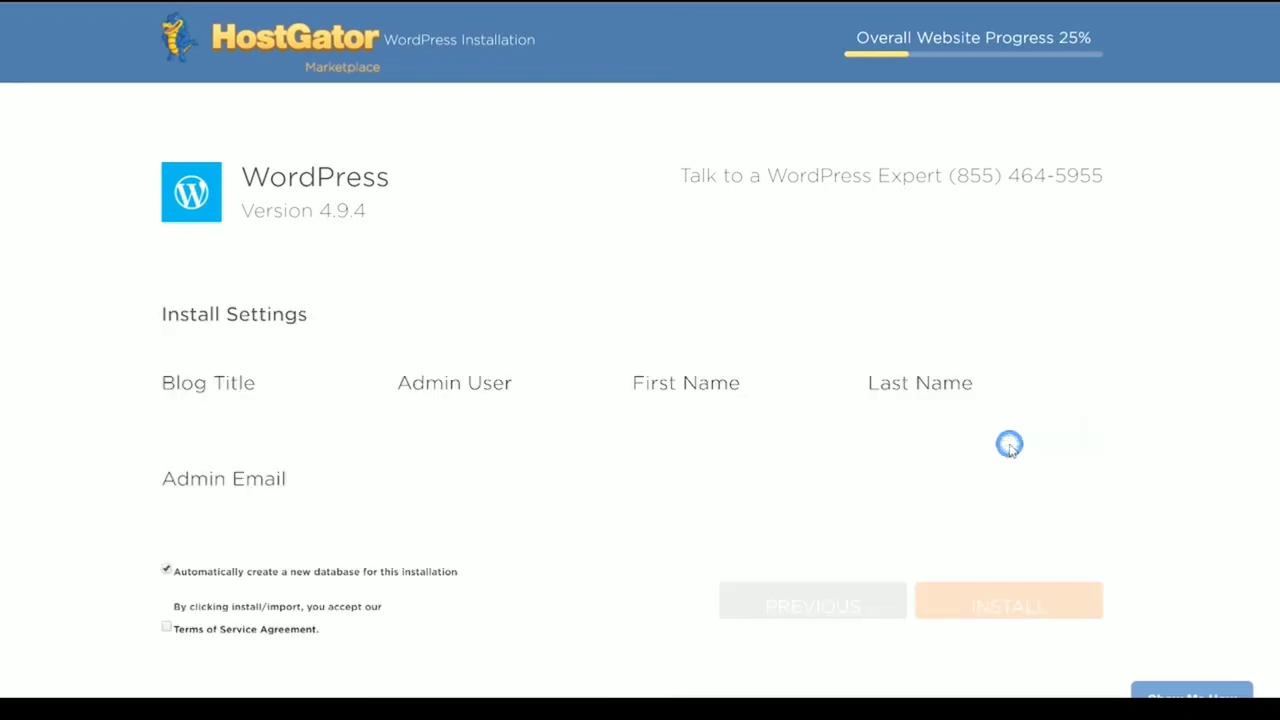
Step: Enter blog title 'One hour website' and admin username 'onehourwebsite'
{"action": "left_click", "coordinate": [243, 419]}
{"action": "type", "text": "One hour website"}
{"action": "left_click", "coordinate": [509, 423]}
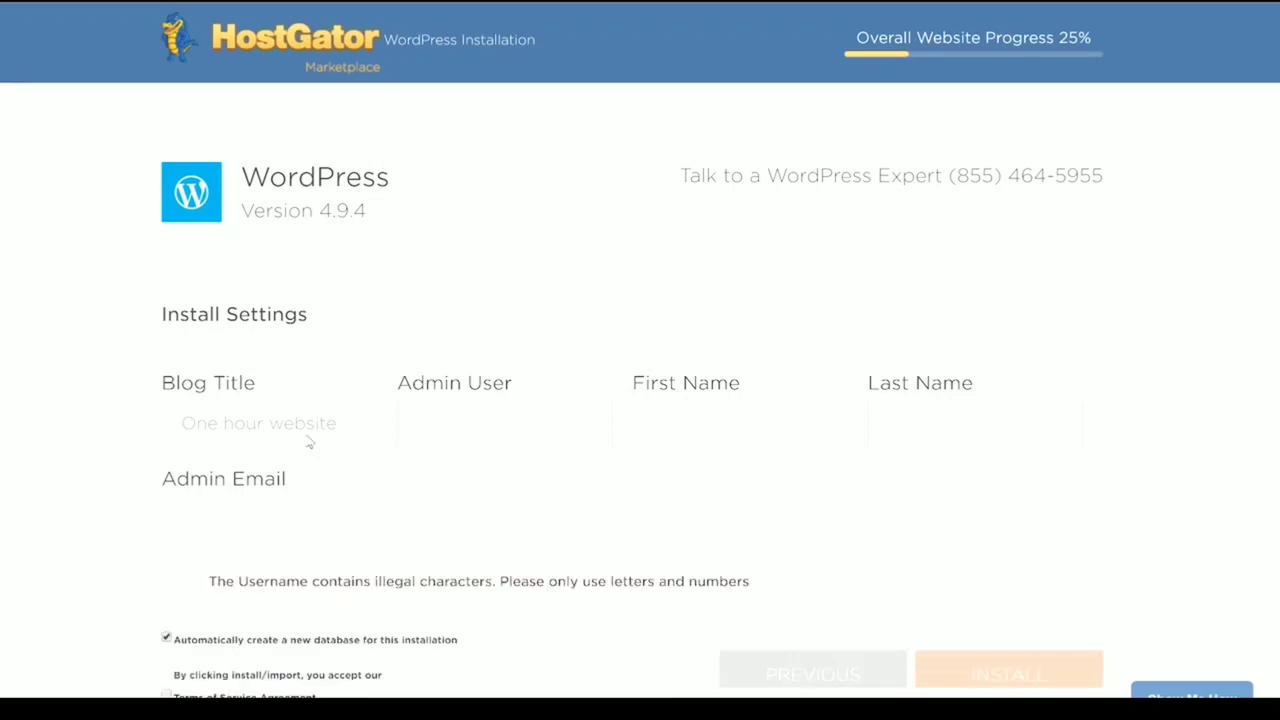
{"action": "type", "text": "onehourwebsite"}
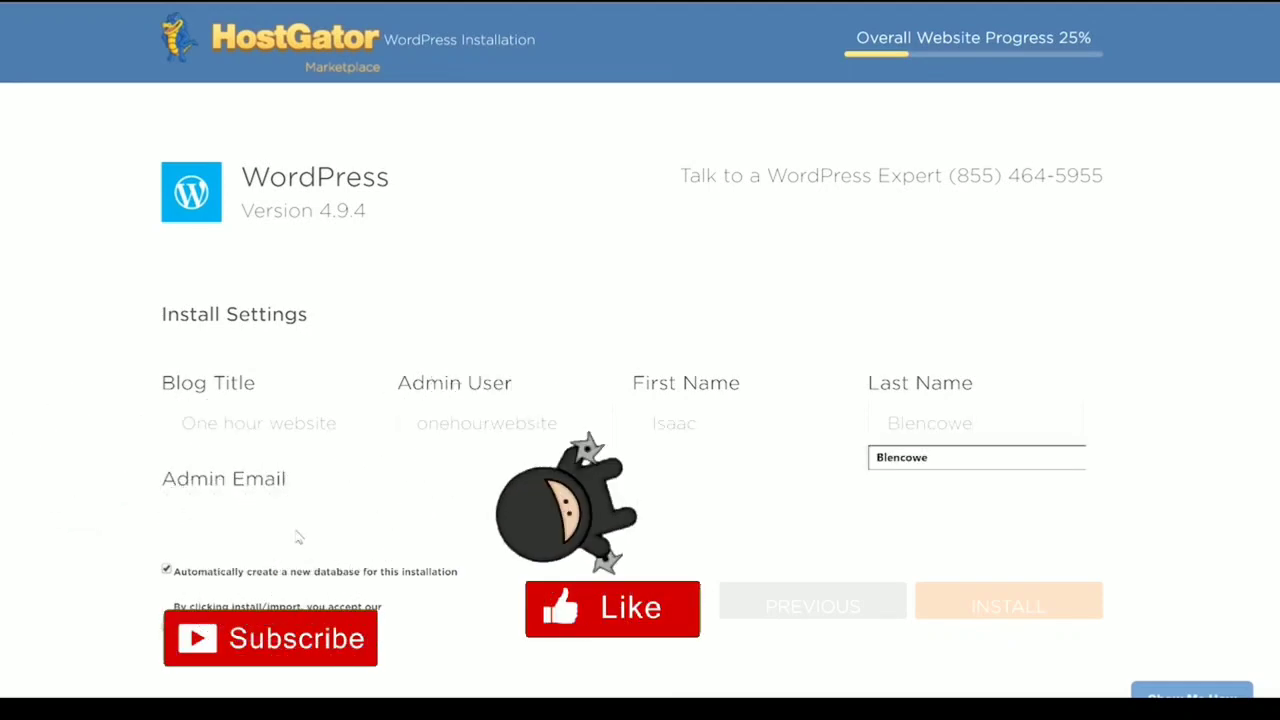
Step: Fill in the admin e-mail, accept the terms of service, and install WordPress
{"action": "left_click", "coordinate": [297, 537]}
{"action": "type", "text": "onehourwebsitetuto"}
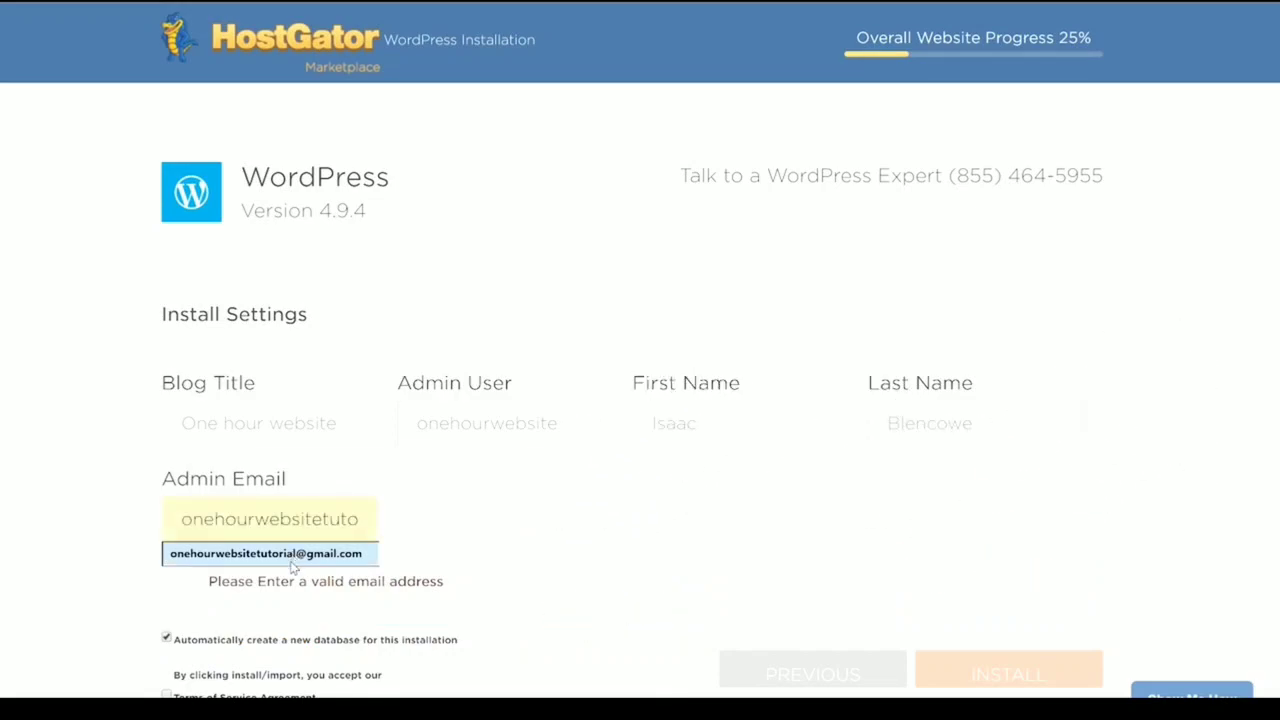
{"action": "left_click", "coordinate": [295, 555]}
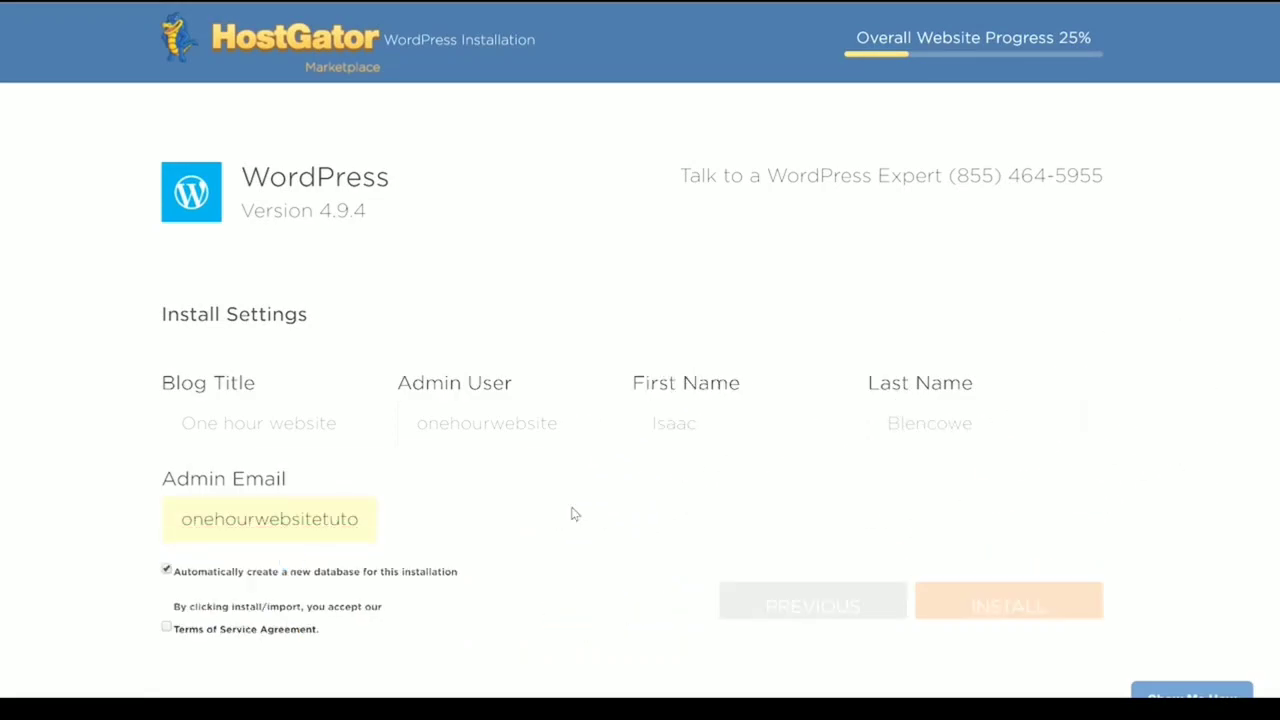
{"action": "left_click", "coordinate": [166, 627]}
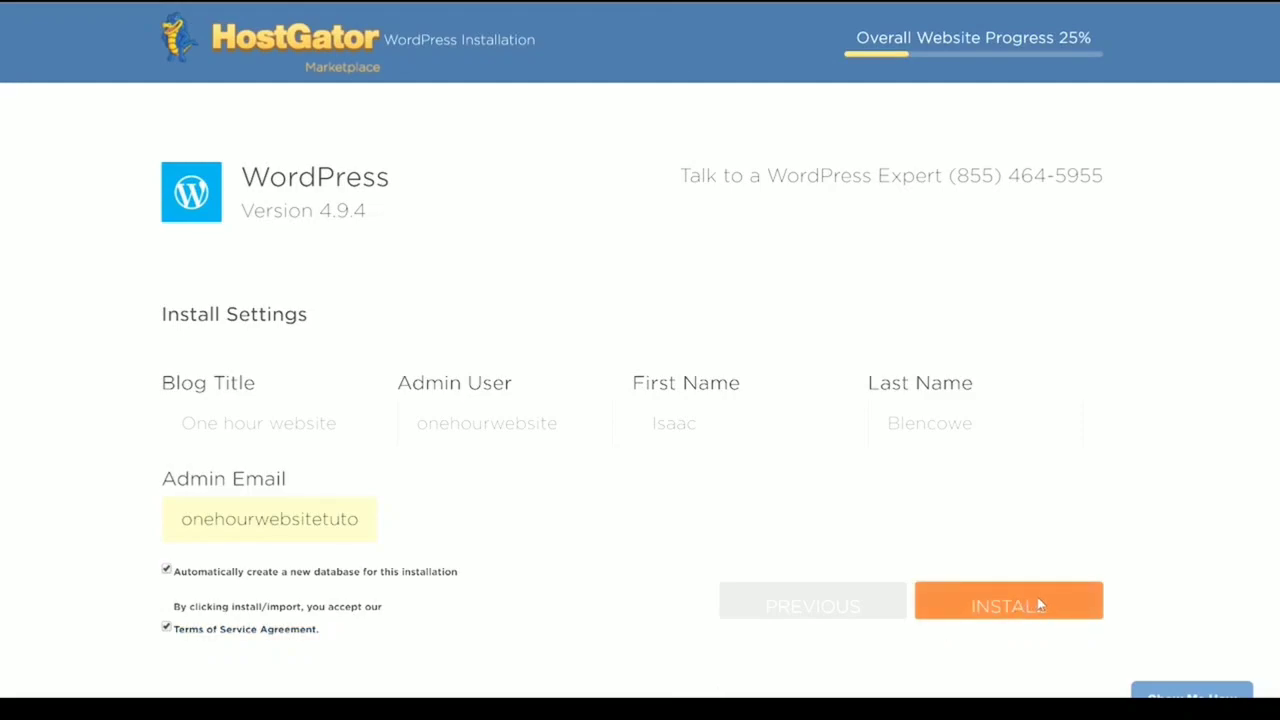
{"action": "left_click", "coordinate": [1040, 605]}
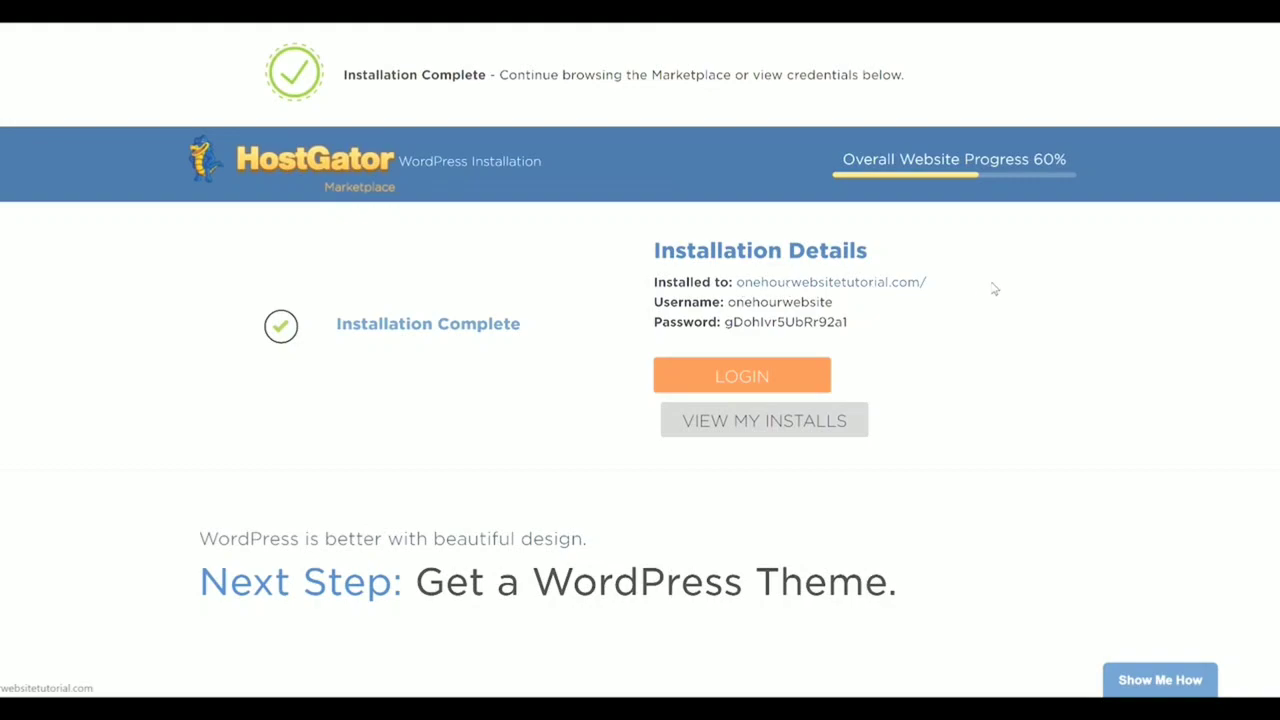
Step: Open the installed site in a new tab and load onehourwebsitetutorial.com/wp-admin
{"action": "left_click_drag", "start_coordinate": [966, 282], "coordinate": [741, 290]}
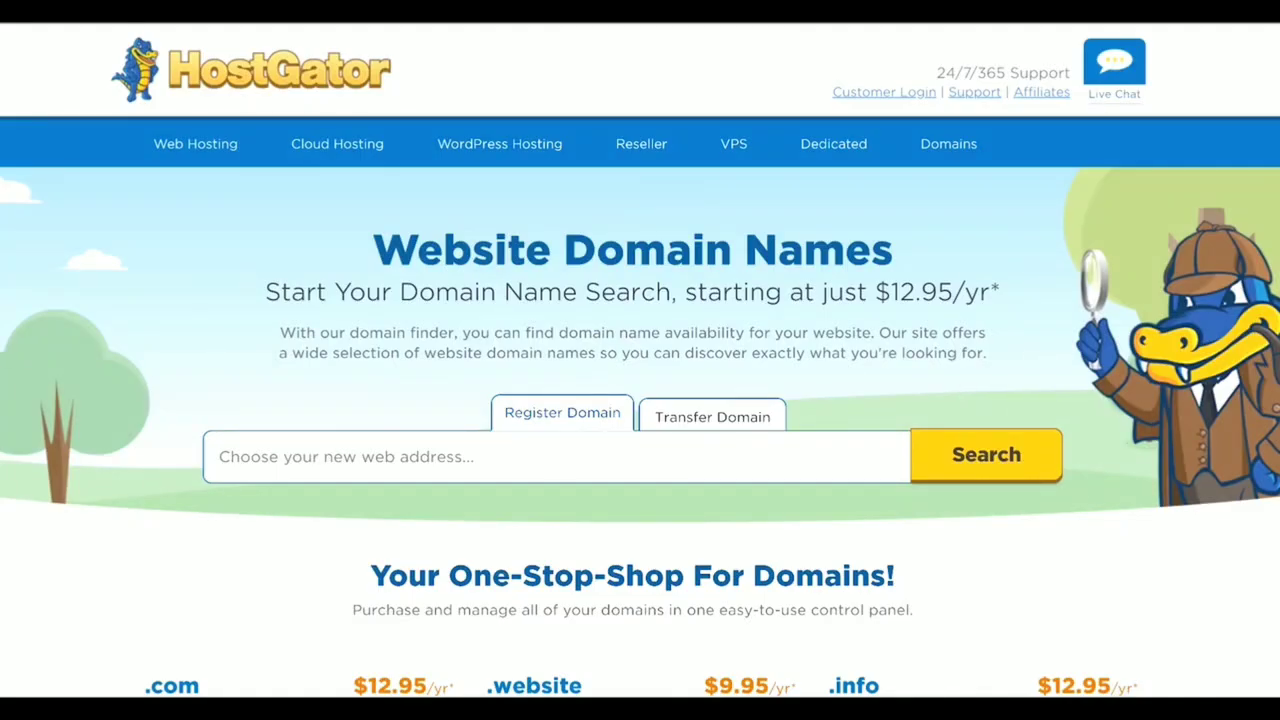
{"action": "key", "text": "Return"}
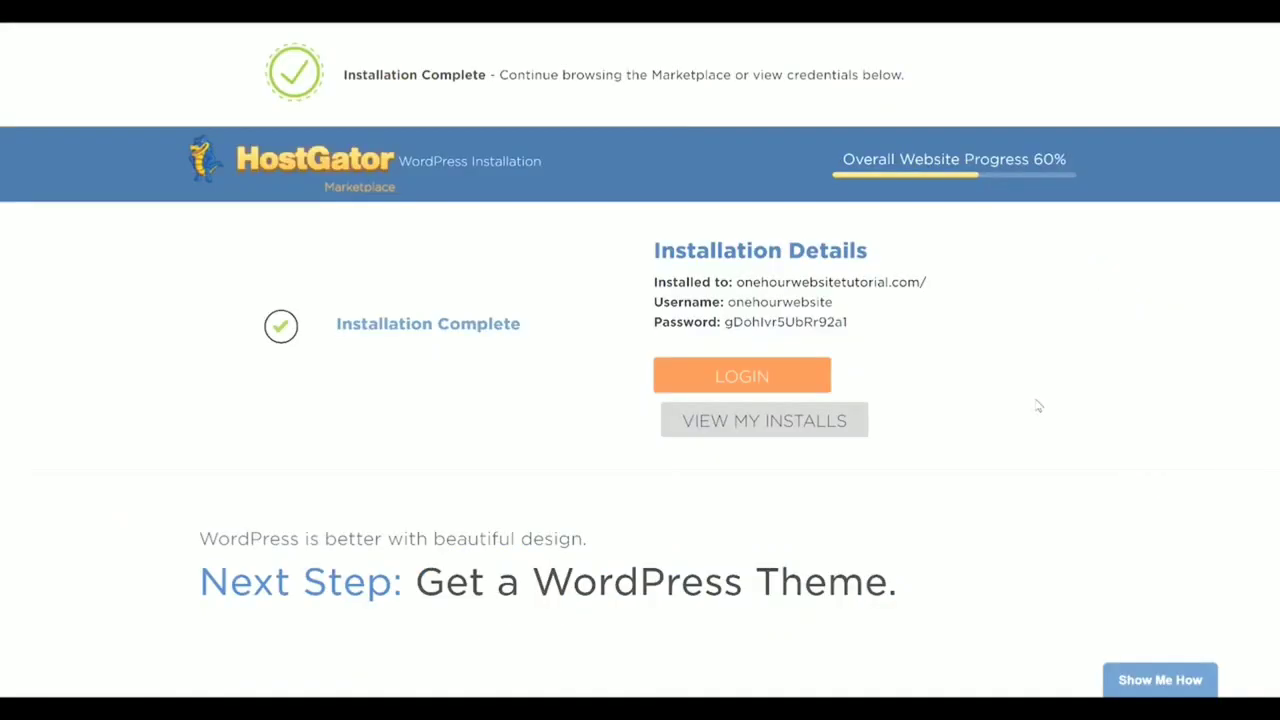
{"action": "right_click", "coordinate": [857, 285]}
{"action": "left_click", "coordinate": [953, 294]}
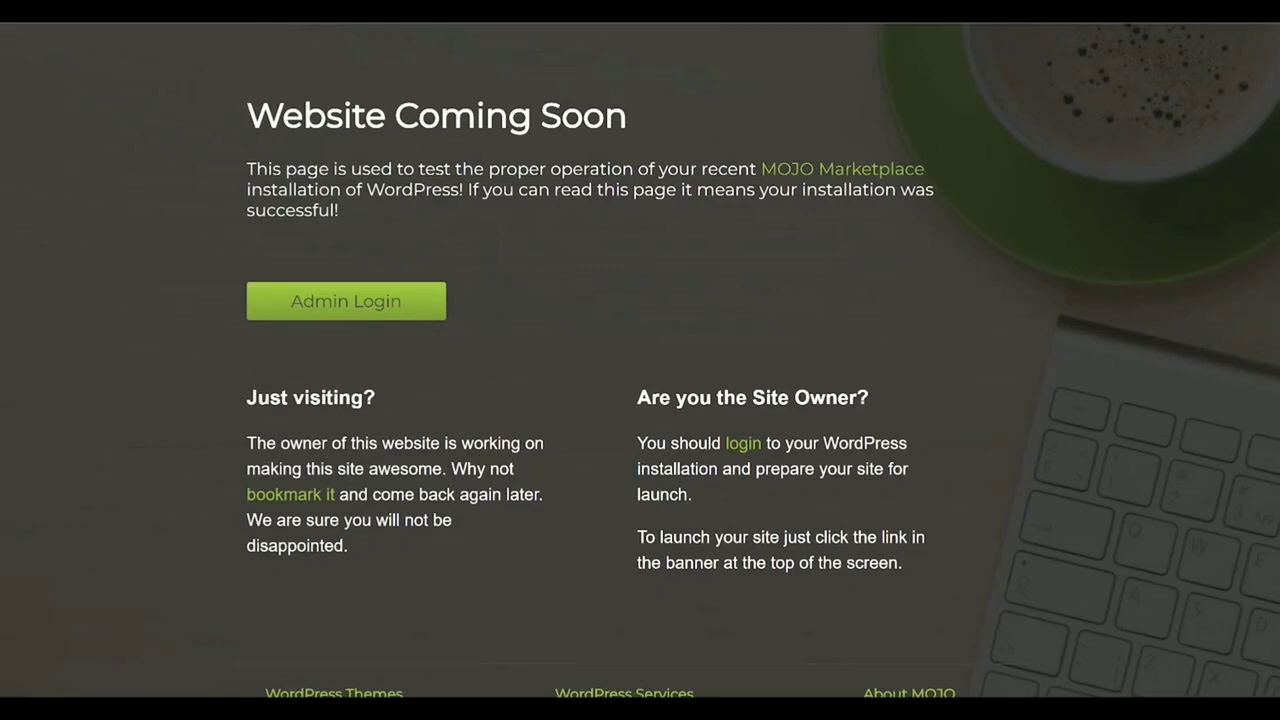
{"action": "type", "text": "onehourwebsitetutorial.com"}
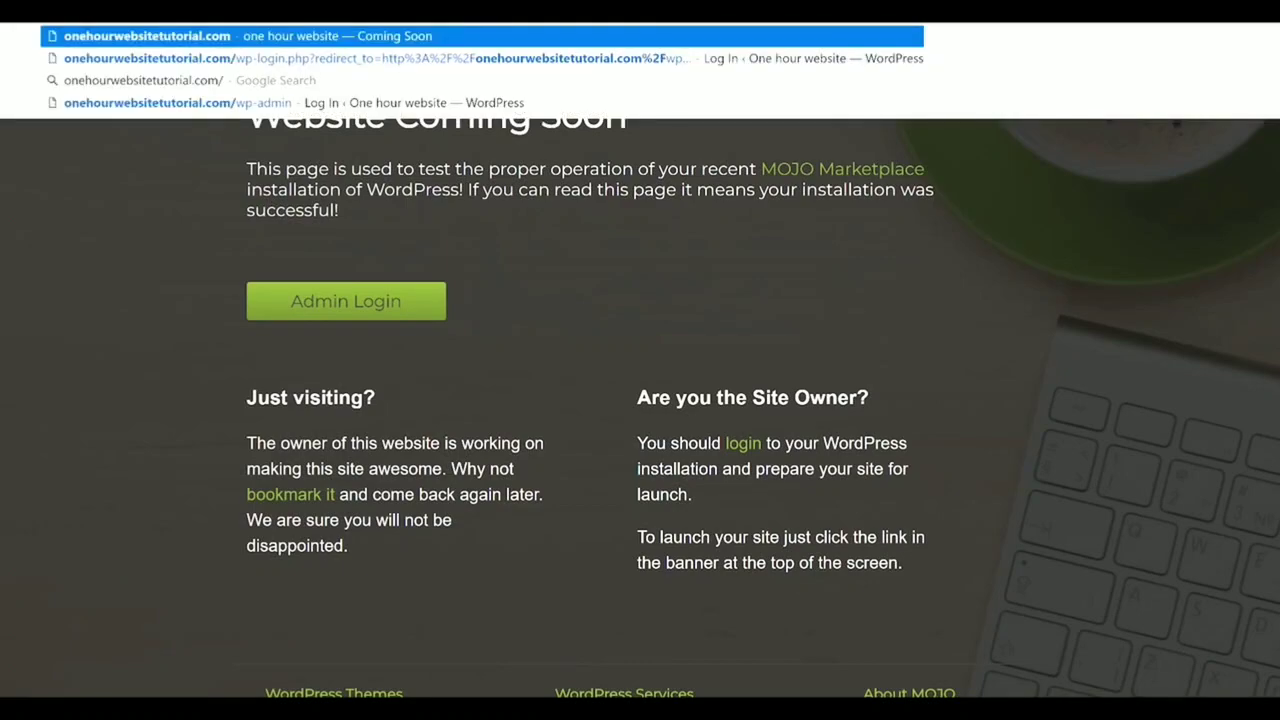
{"action": "type", "text": "/wp"}
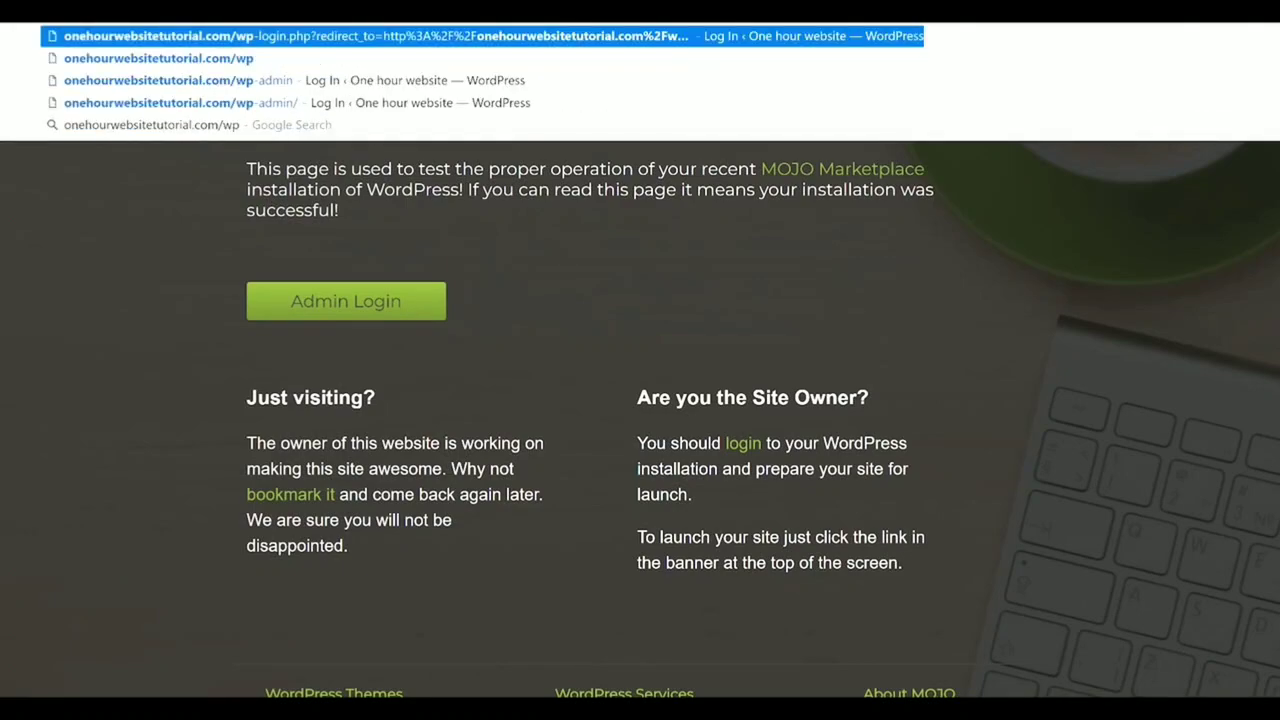
{"action": "type", "text": "-admin"}
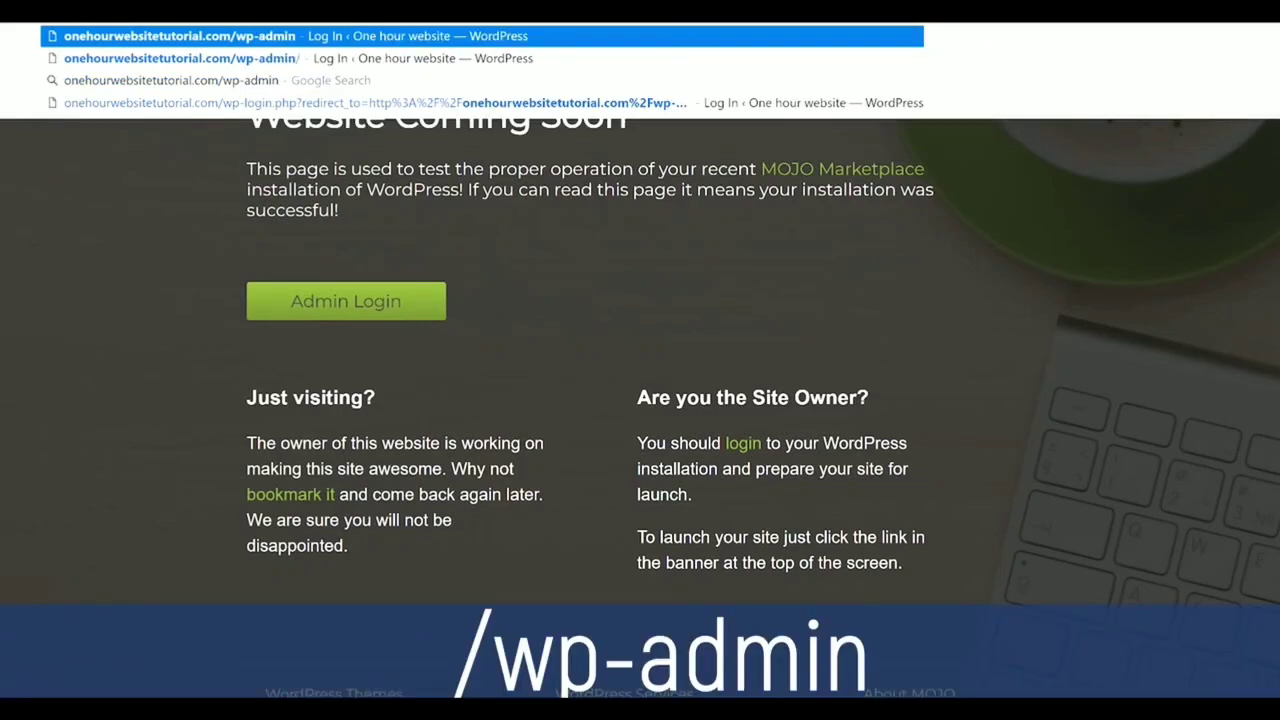
{"action": "key", "text": "Return"}
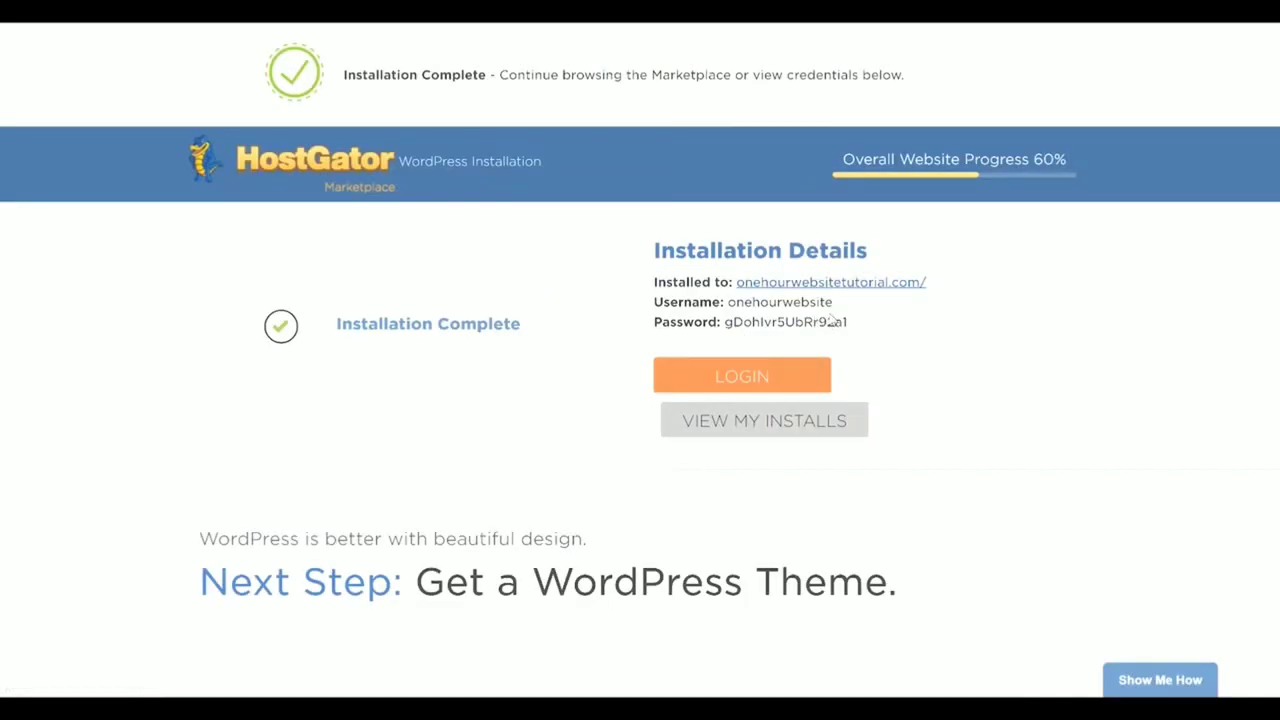
Step: Log in to WordPress admin with the username and password copied from HostGator
{"action": "left_click_drag", "start_coordinate": [830, 303], "coordinate": [733, 306]}
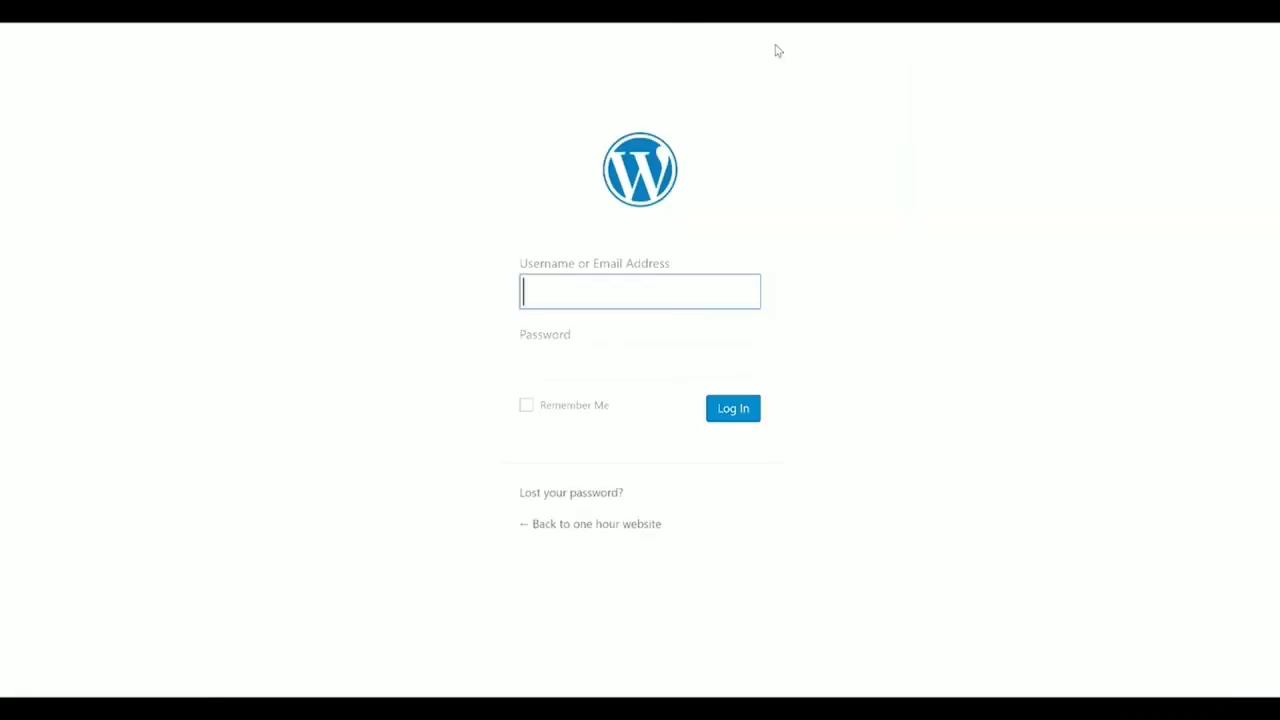
{"action": "key", "text": "ctrl+v"}
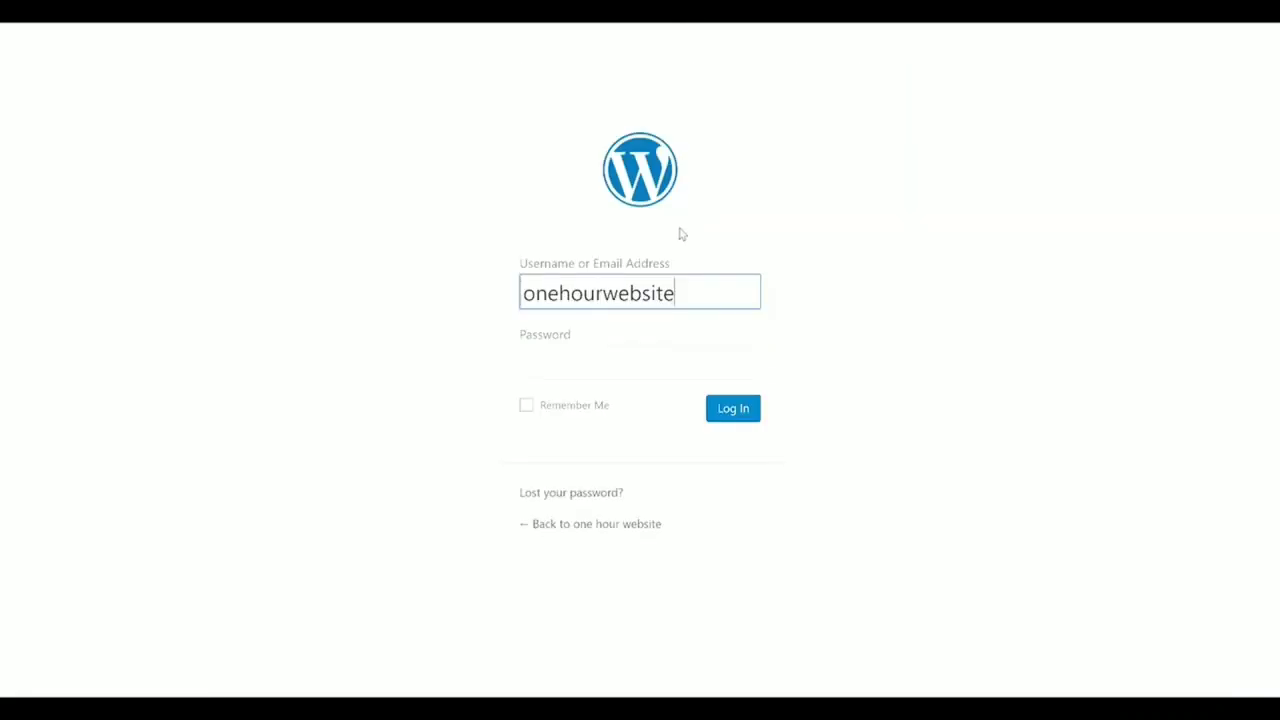
{"action": "left_click", "coordinate": [607, 369]}
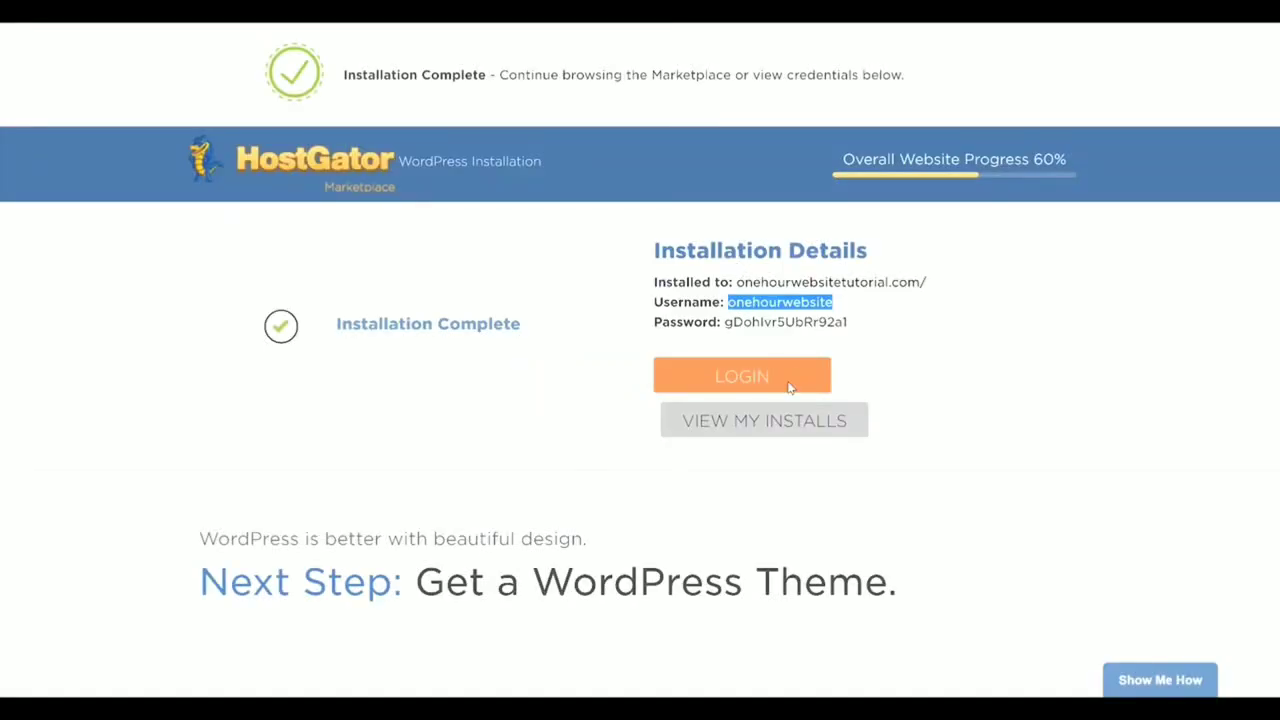
{"action": "left_click_drag", "start_coordinate": [725, 322], "coordinate": [852, 322]}
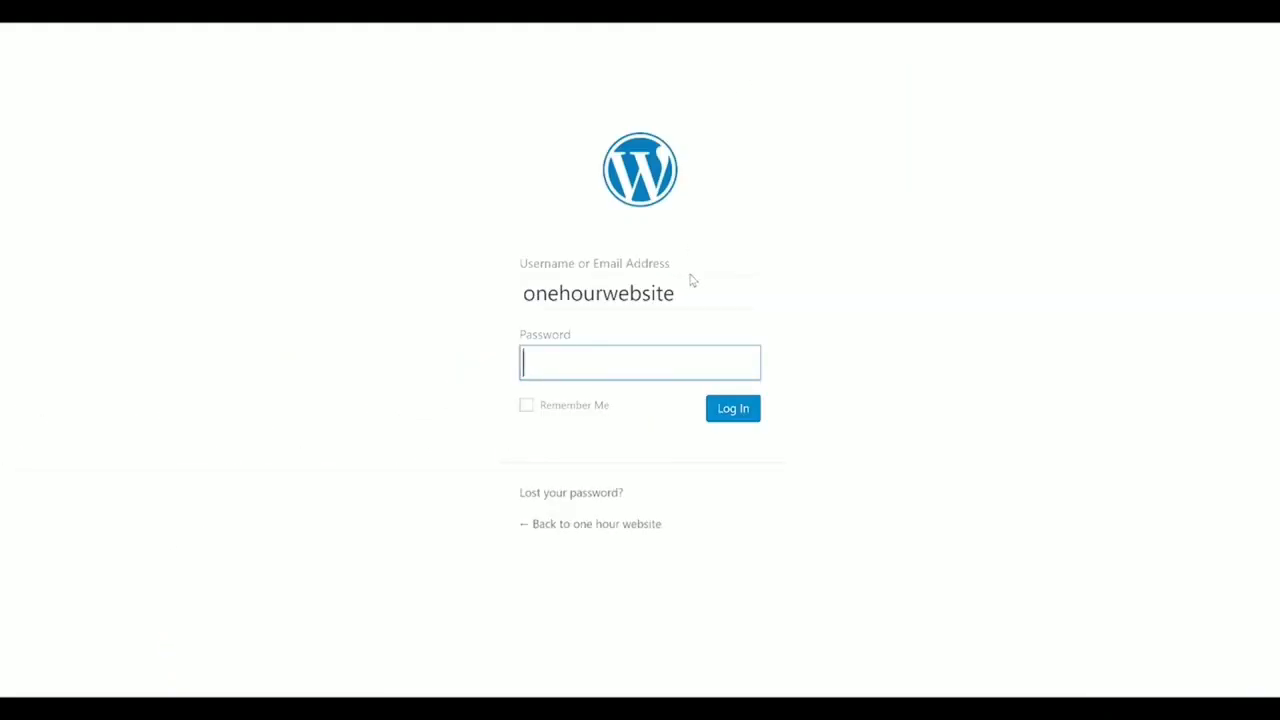
{"action": "key", "text": "ctrl+v"}
{"action": "left_click", "coordinate": [752, 413]}
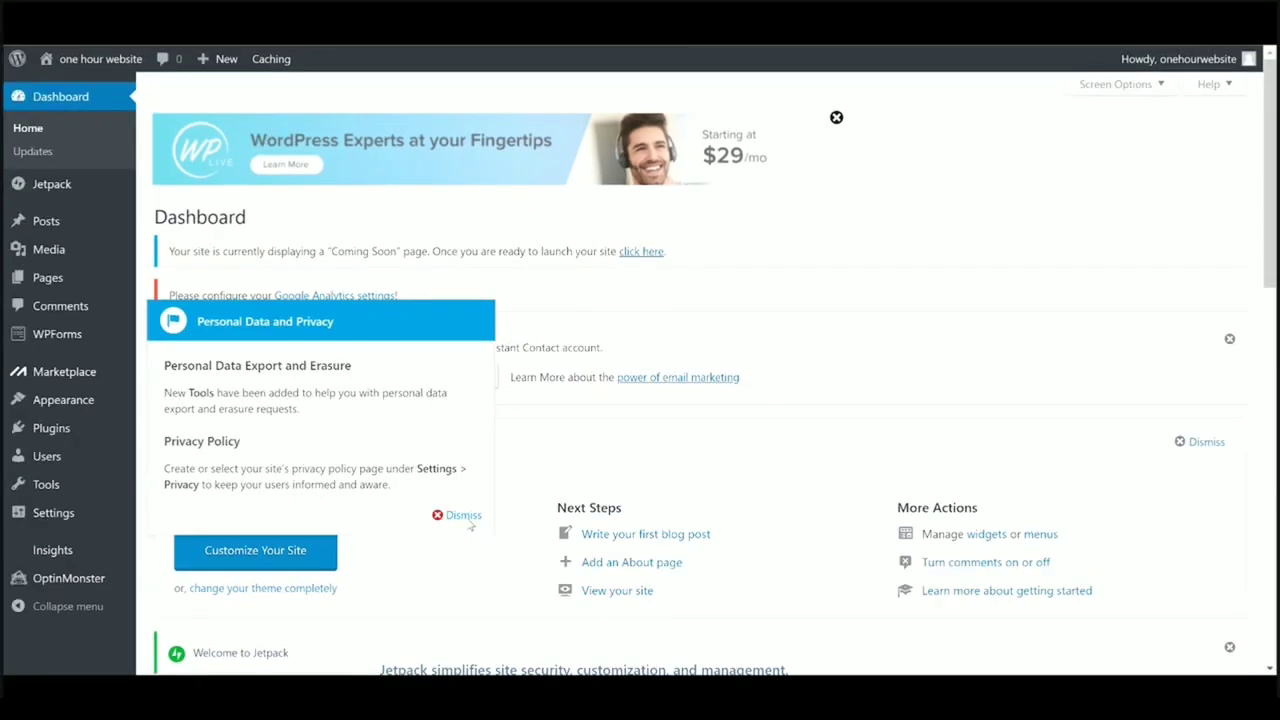
Step: Dismiss the privacy popup, advertising banner, WPForms notice and Jetpack welcome panel
{"action": "left_click", "coordinate": [463, 515]}
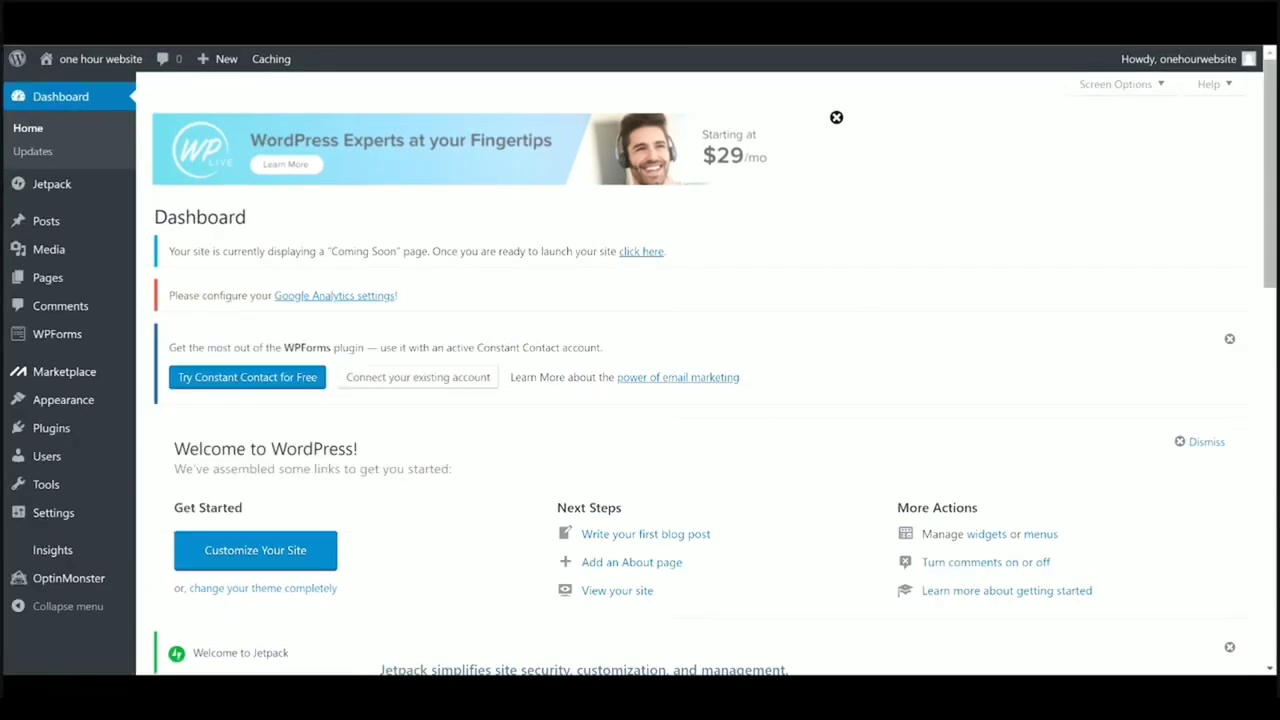
{"action": "scroll", "coordinate": [707, 375], "scroll_direction": "down", "scroll_amount": 4}
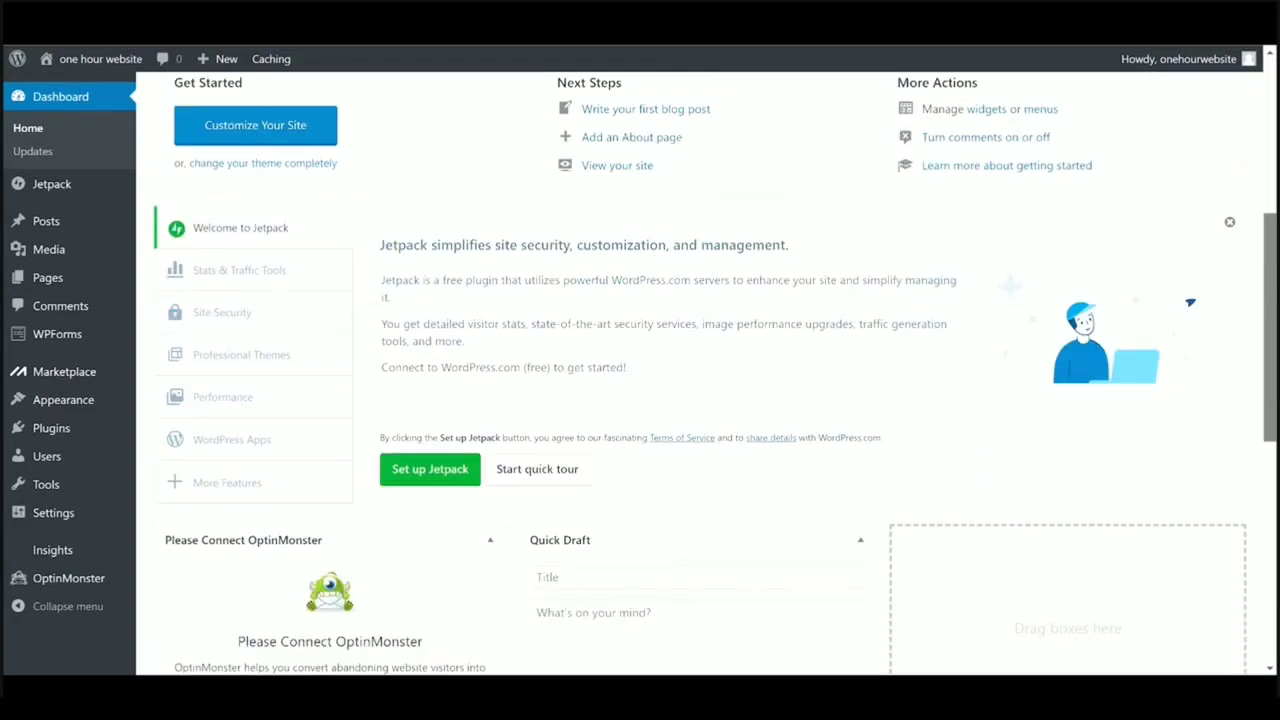
{"action": "scroll", "coordinate": [707, 375], "scroll_direction": "down", "scroll_amount": 2}
{"action": "scroll", "coordinate": [707, 375], "scroll_direction": "up", "scroll_amount": 6}
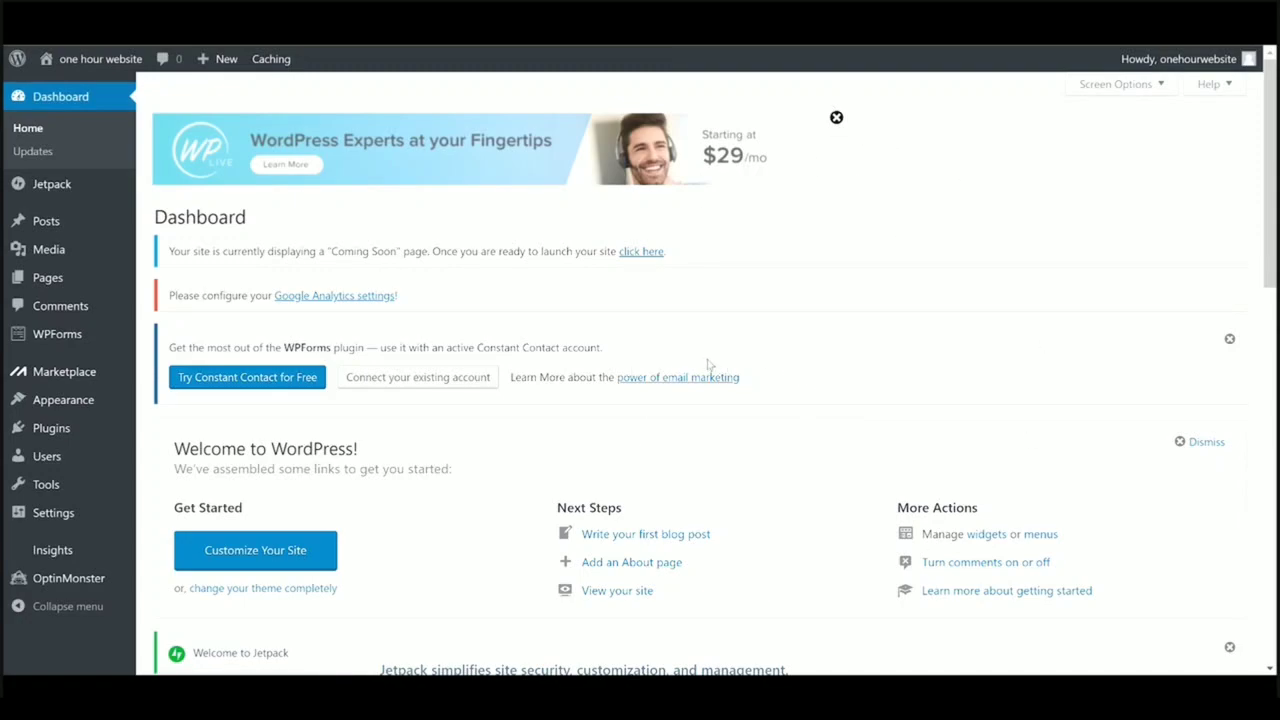
{"action": "left_click", "coordinate": [836, 117]}
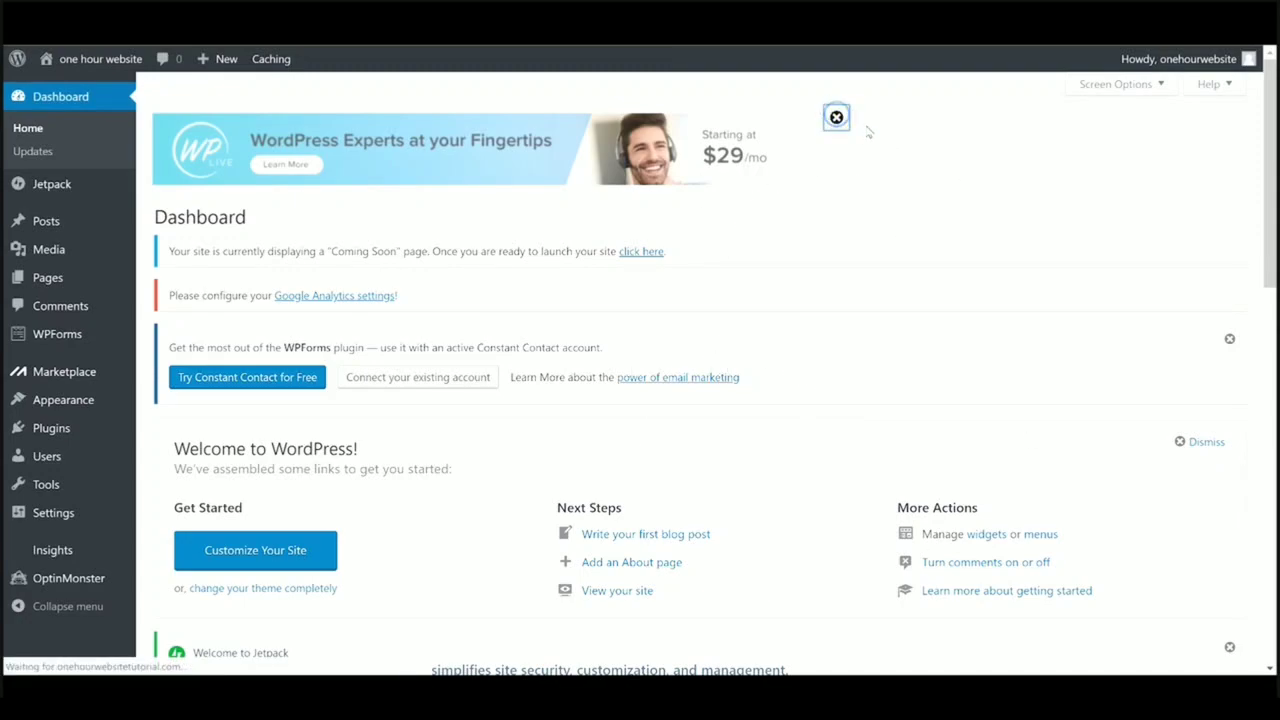
{"action": "left_click", "coordinate": [837, 118]}
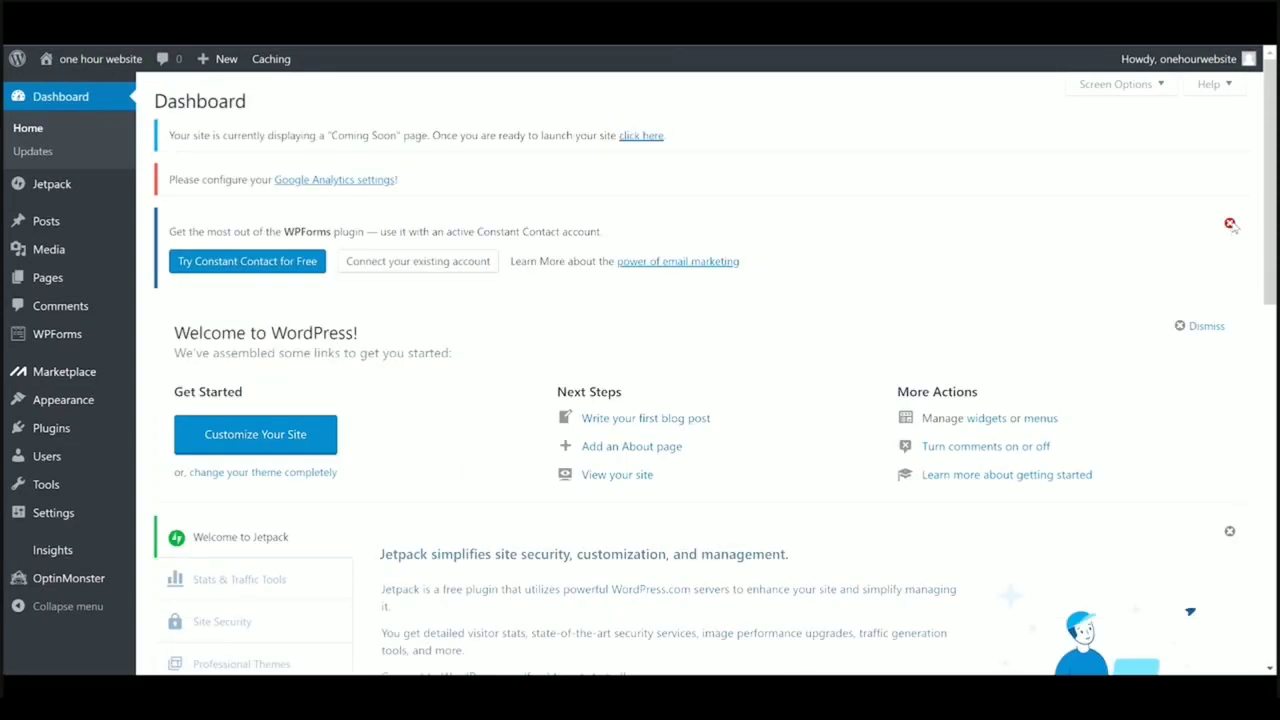
{"action": "left_click", "coordinate": [1230, 224]}
{"action": "left_click", "coordinate": [1229, 438]}
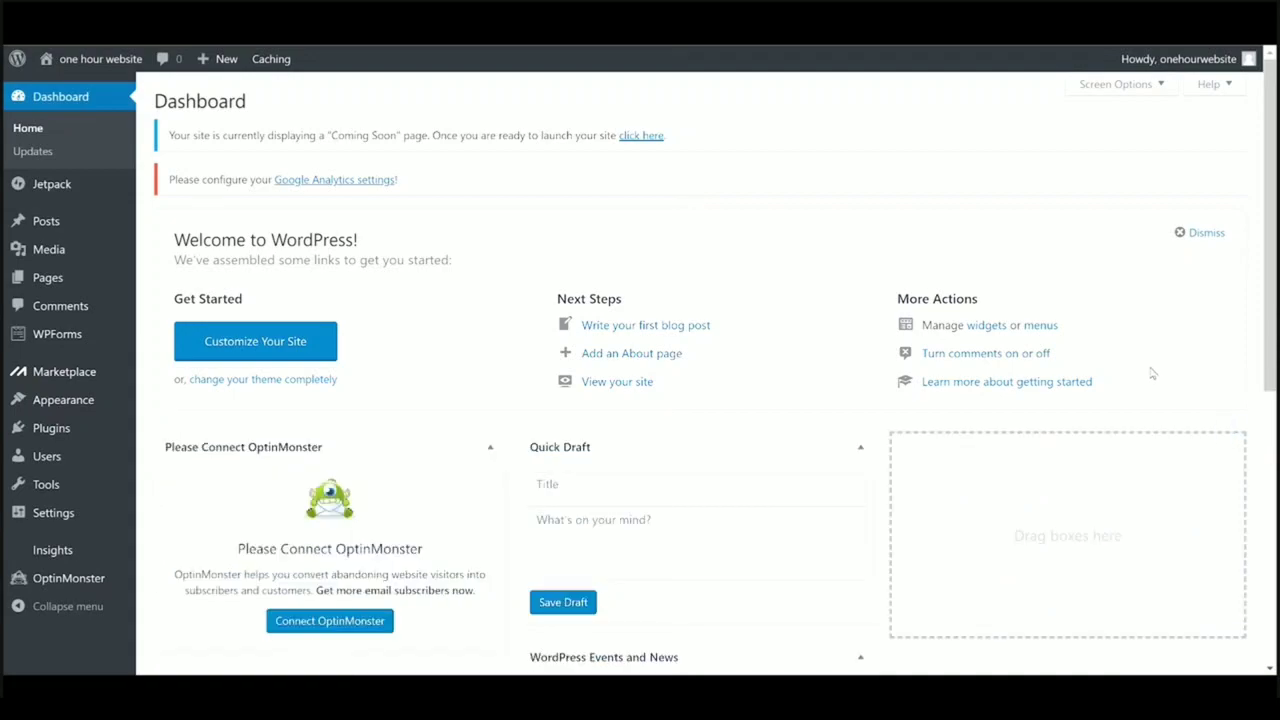
Step: Collapse Quick Draft, Events and News, OptinMonster, At a Glance and Activity, and close the Welcome panel
{"action": "scroll", "coordinate": [1140, 368], "scroll_direction": "down", "scroll_amount": 2}
{"action": "left_click", "coordinate": [857, 280]}
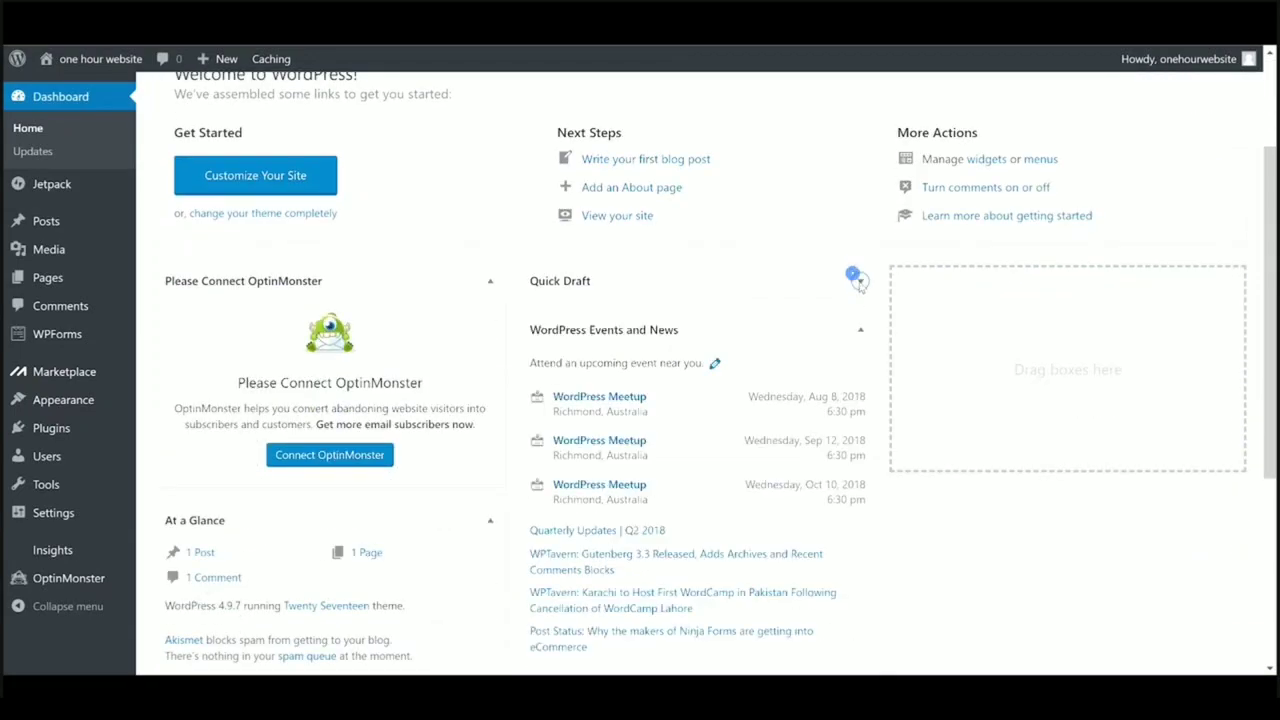
{"action": "left_click", "coordinate": [862, 330]}
{"action": "left_click", "coordinate": [446, 292]}
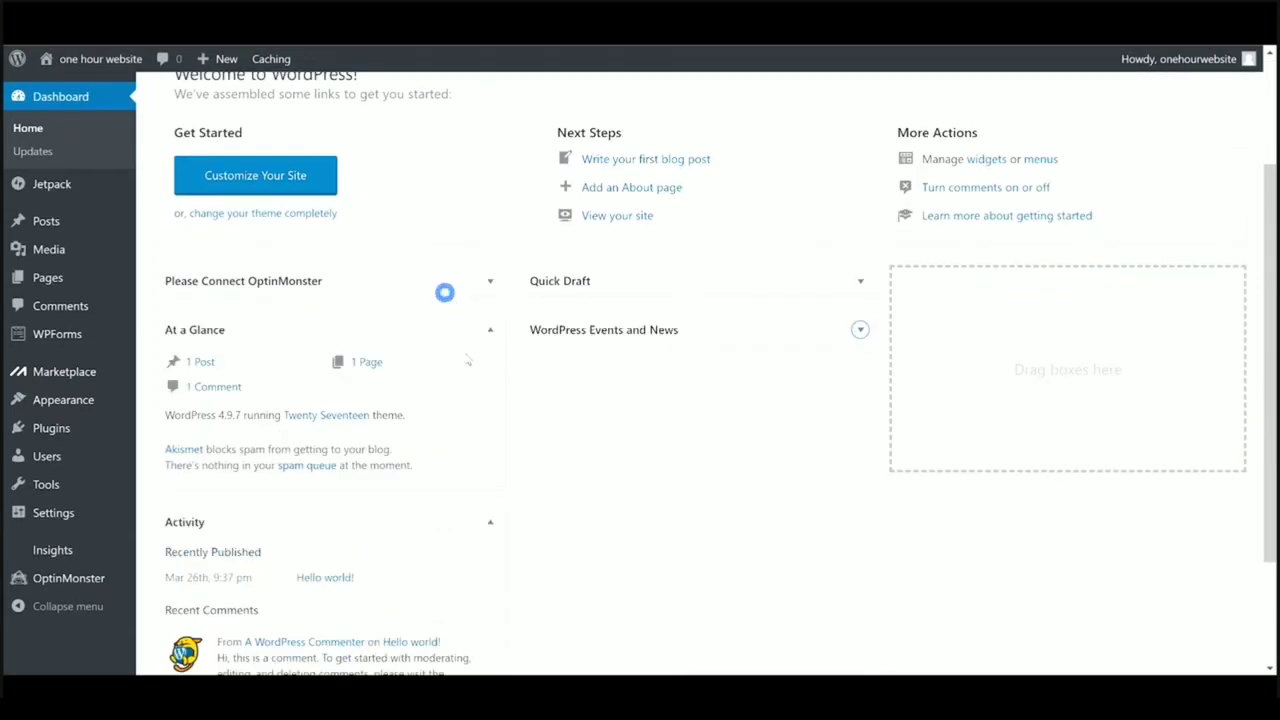
{"action": "left_click", "coordinate": [452, 337]}
{"action": "left_click", "coordinate": [489, 378]}
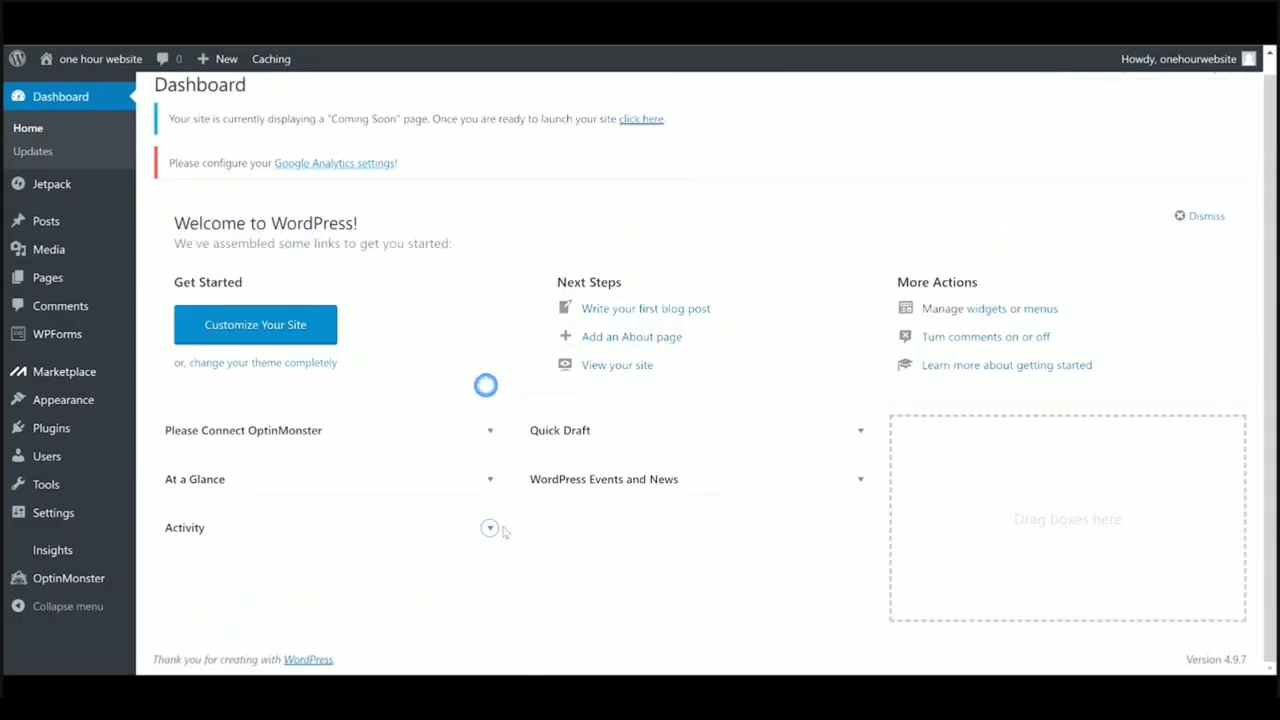
{"action": "left_click", "coordinate": [1200, 217]}
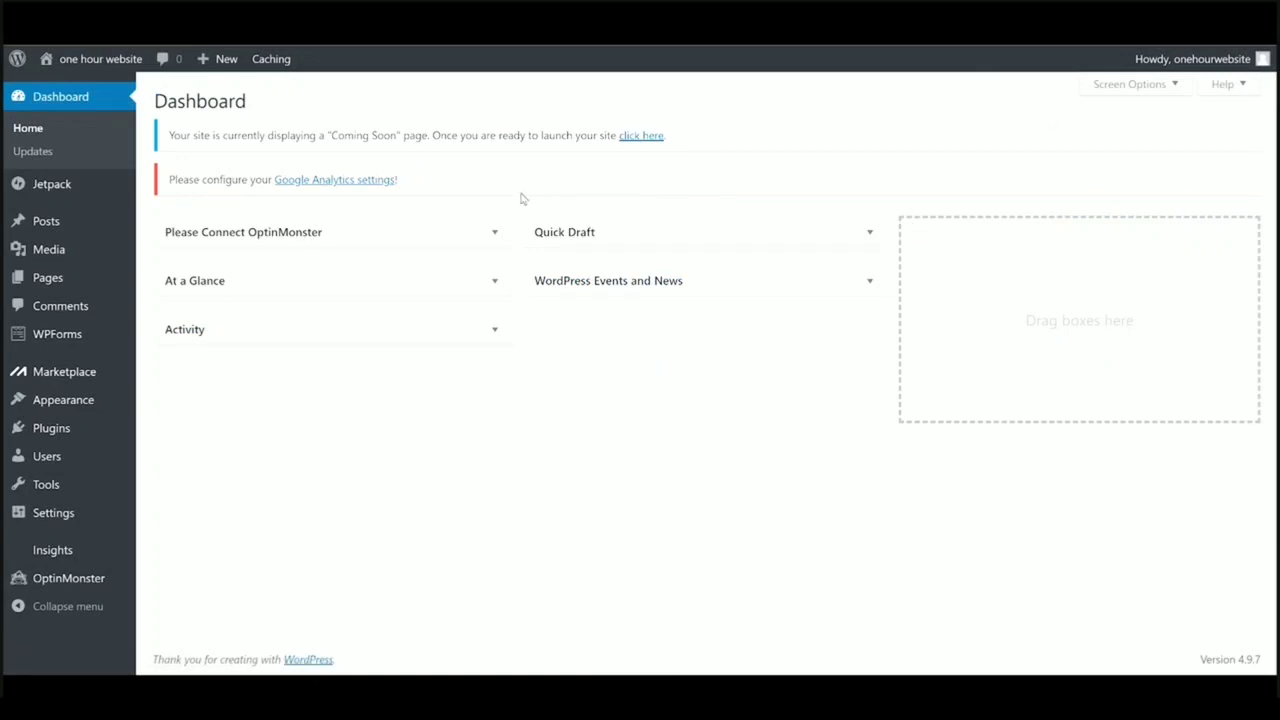
Step: Highlight the Coming Soon notice text, then clear the selection
{"action": "left_click_drag", "start_coordinate": [168, 140], "coordinate": [595, 138]}
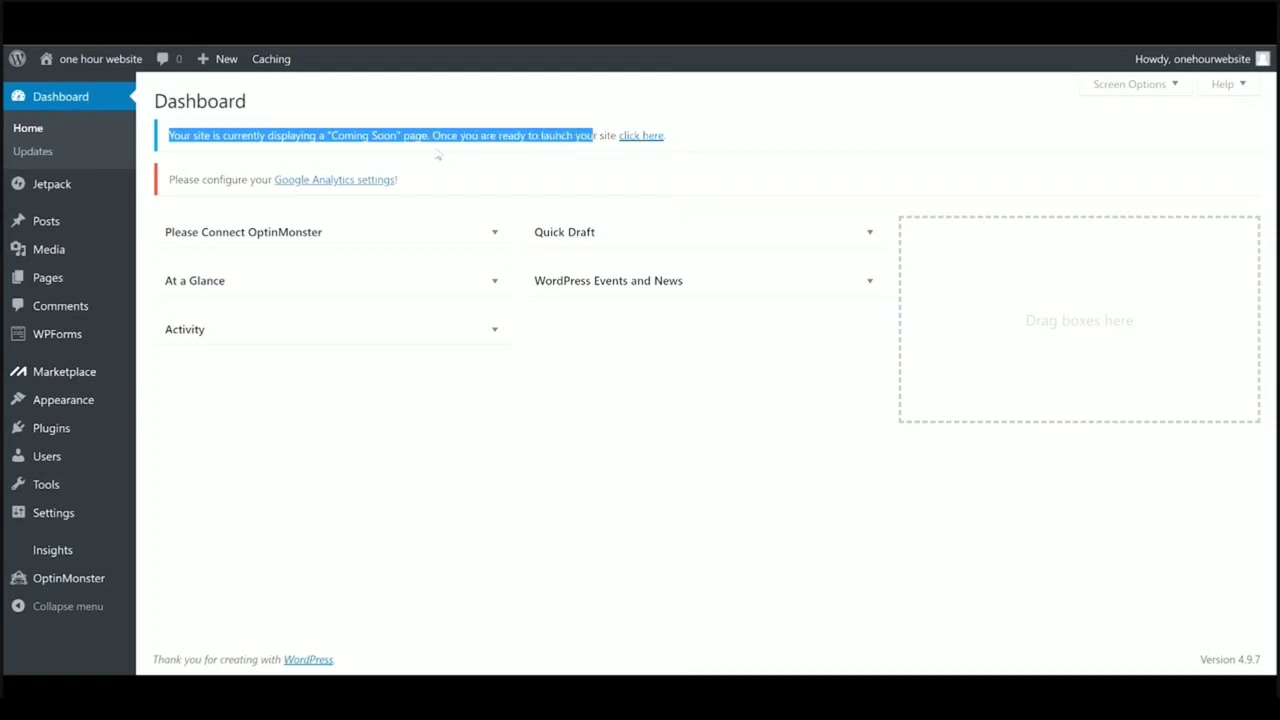
{"action": "left_click", "coordinate": [717, 143]}
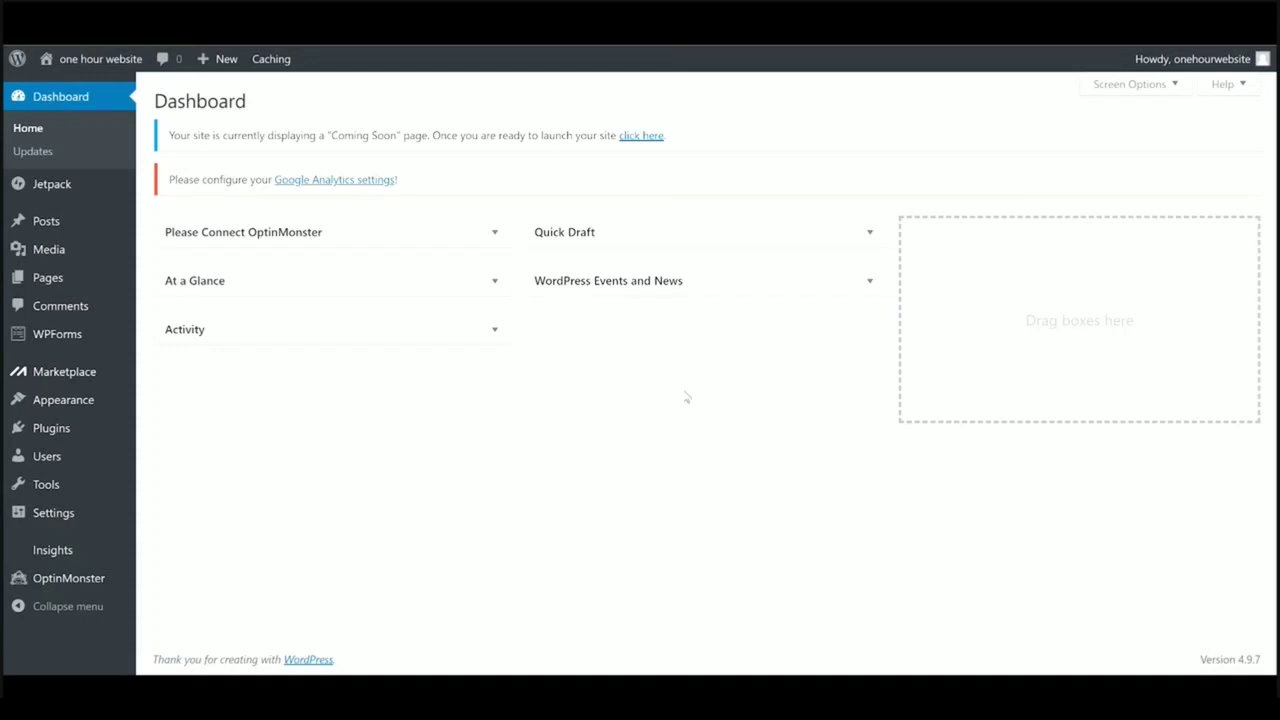
{"action": "mouse_move", "coordinate": [1226, 68]}
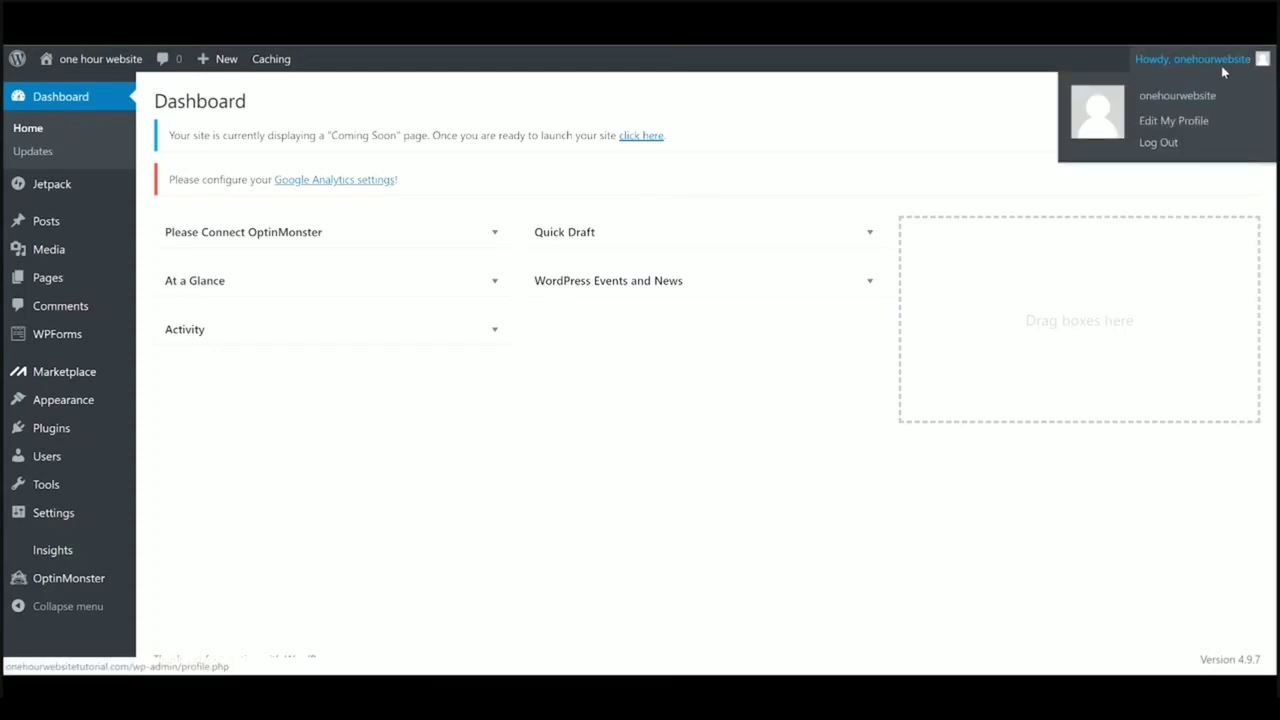
Step: On the Profile page, preview Ocean, Sunrise, Coffee, Blue, Light, Midnight and Ectoplasm schemes, then restore Default
{"action": "left_click", "coordinate": [1203, 123]}
{"action": "scroll", "coordinate": [929, 400], "scroll_direction": "up", "scroll_amount": 3}
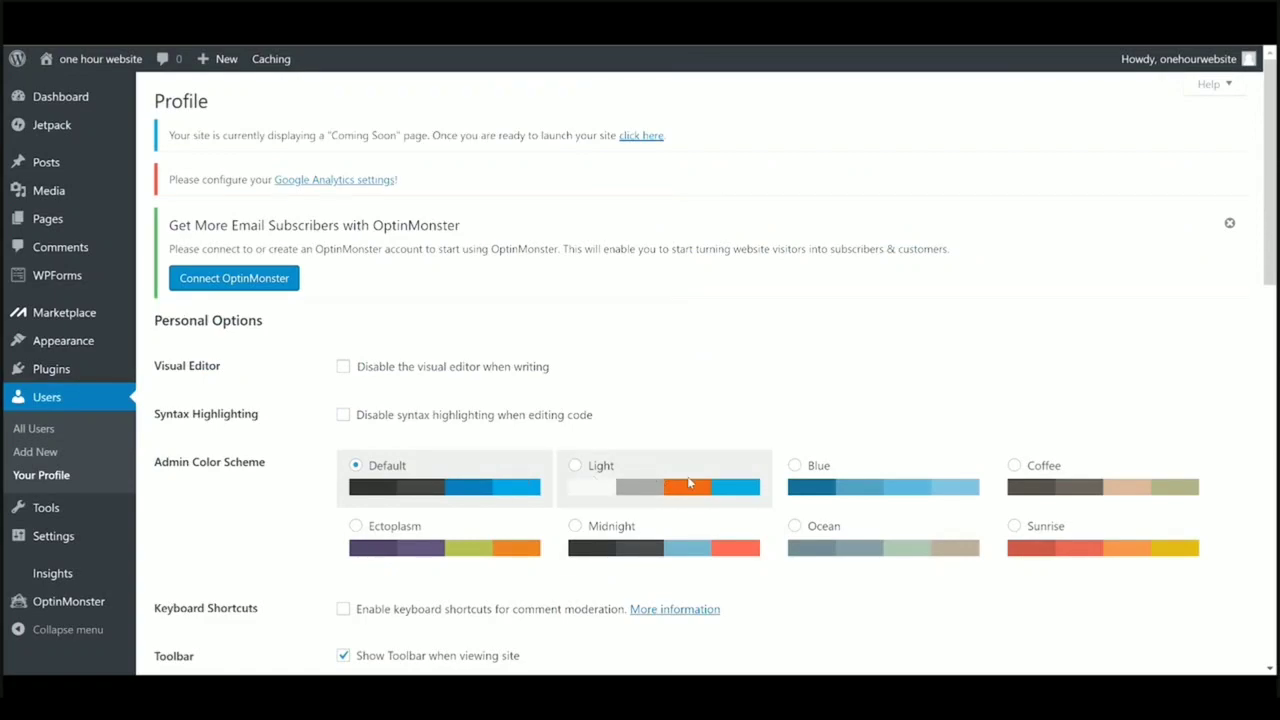
{"action": "left_click", "coordinate": [778, 478]}
{"action": "left_click", "coordinate": [946, 547]}
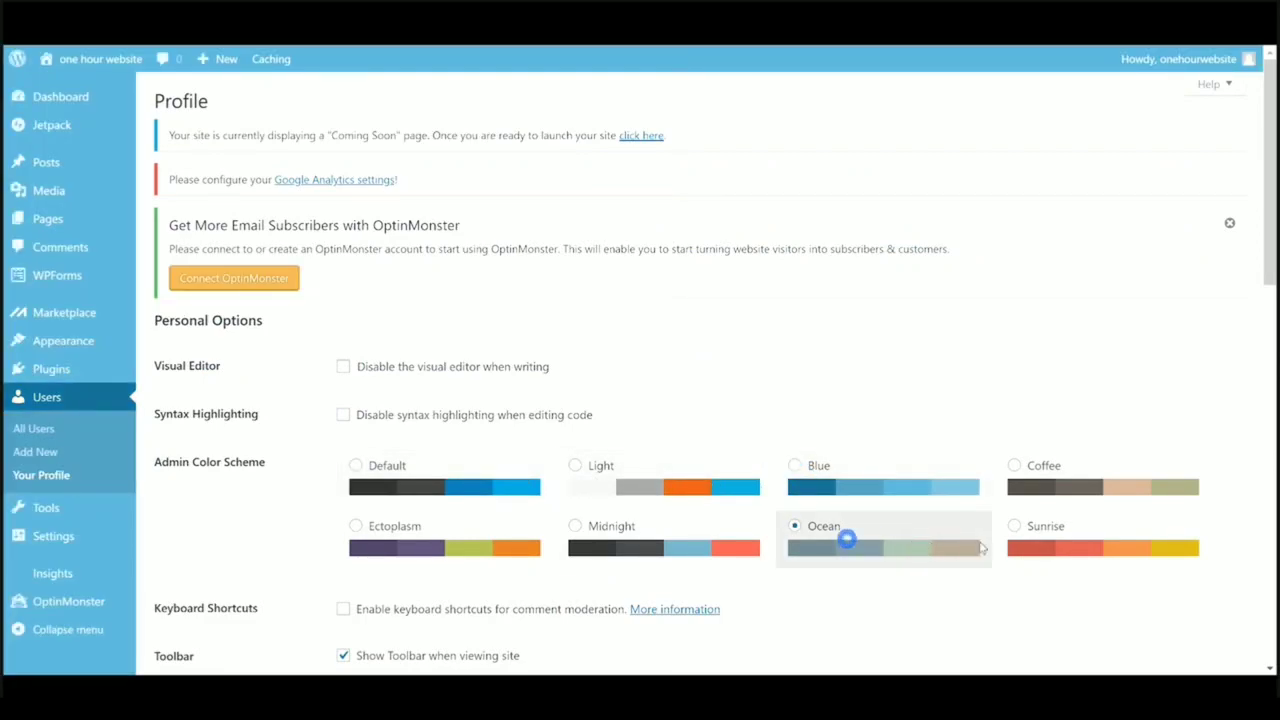
{"action": "left_click", "coordinate": [1068, 543]}
{"action": "left_click", "coordinate": [1046, 465]}
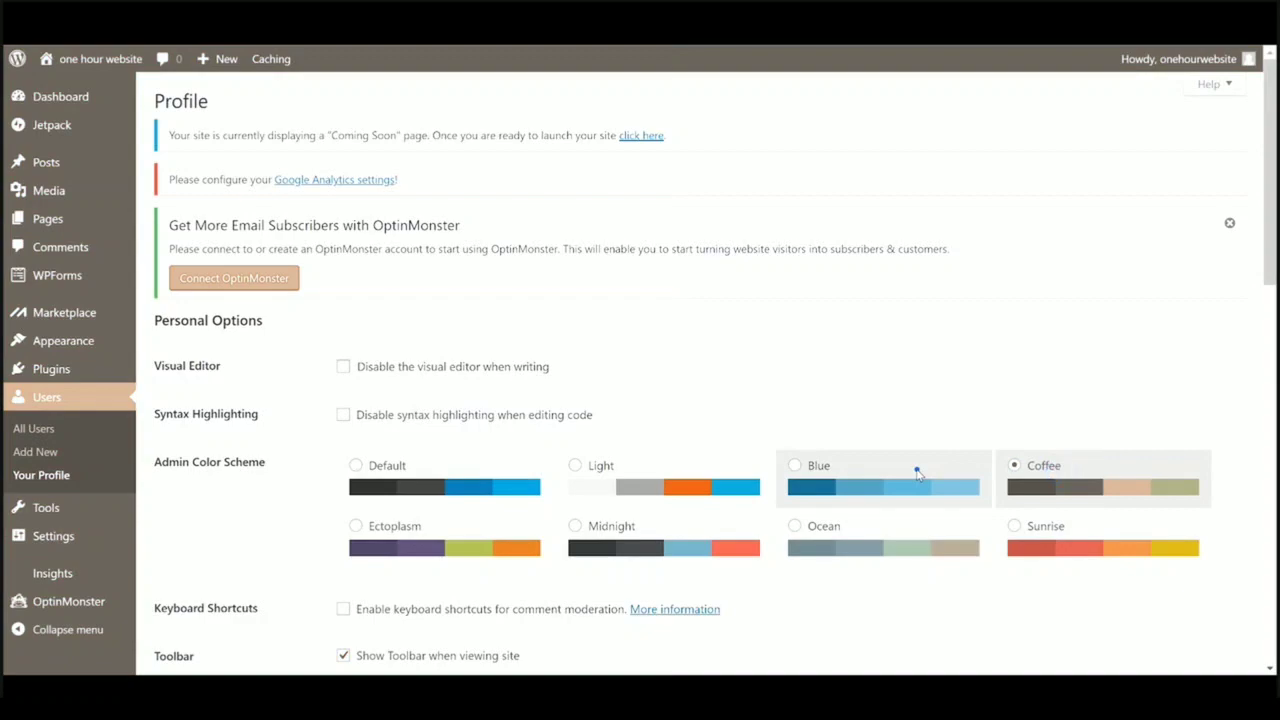
{"action": "left_click", "coordinate": [914, 468]}
{"action": "left_click", "coordinate": [692, 471]}
{"action": "left_click", "coordinate": [646, 535]}
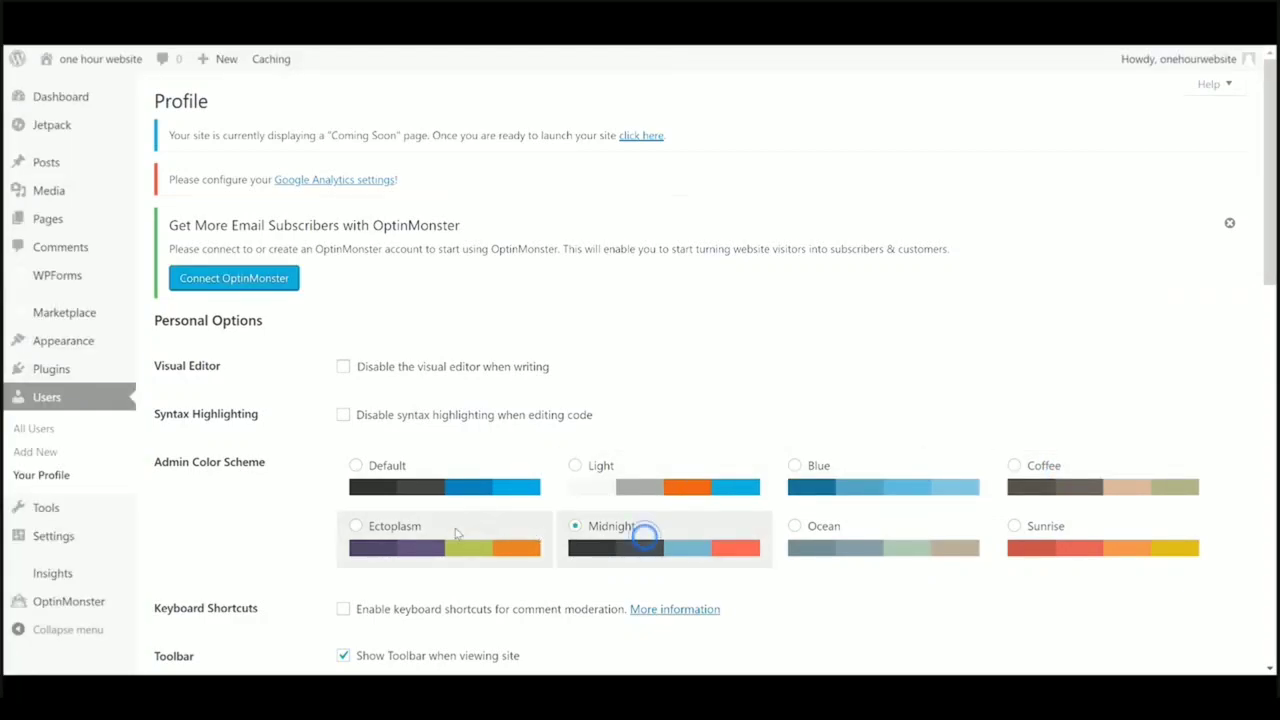
{"action": "left_click", "coordinate": [455, 527]}
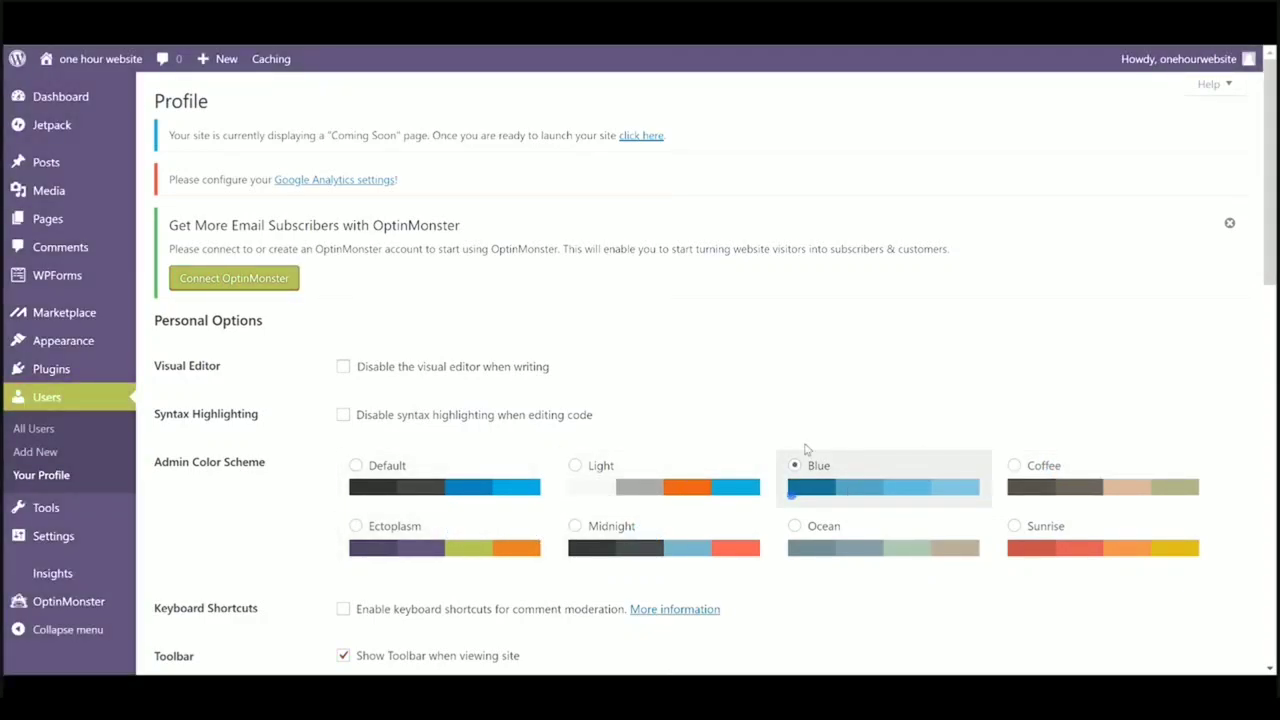
{"action": "left_click", "coordinate": [846, 494]}
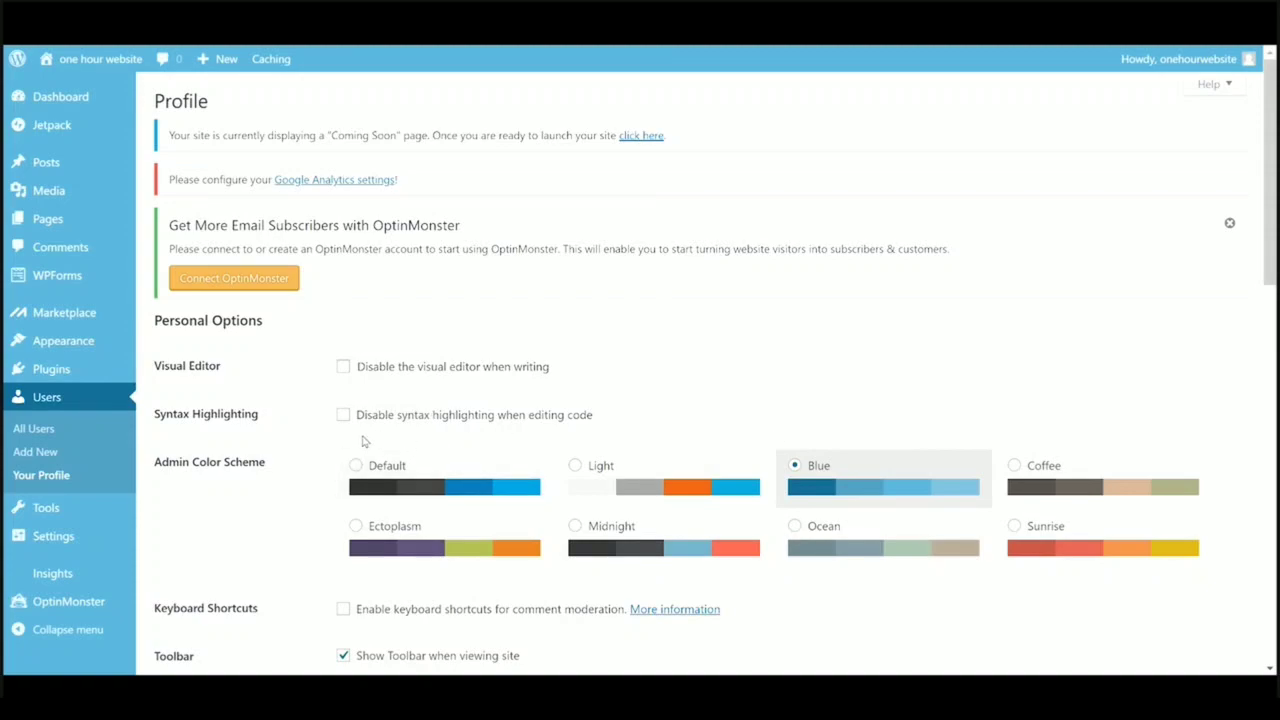
{"action": "left_click", "coordinate": [428, 470]}
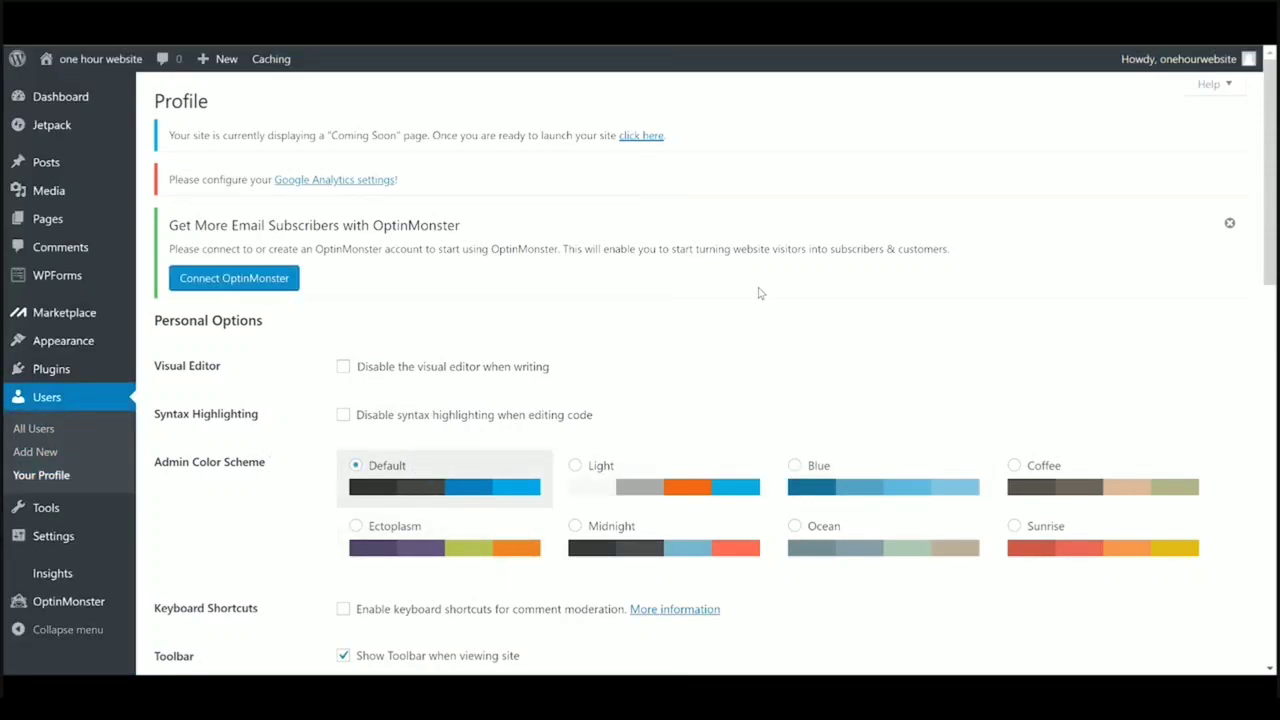
{"action": "scroll", "coordinate": [763, 289], "scroll_direction": "down", "scroll_amount": 5}
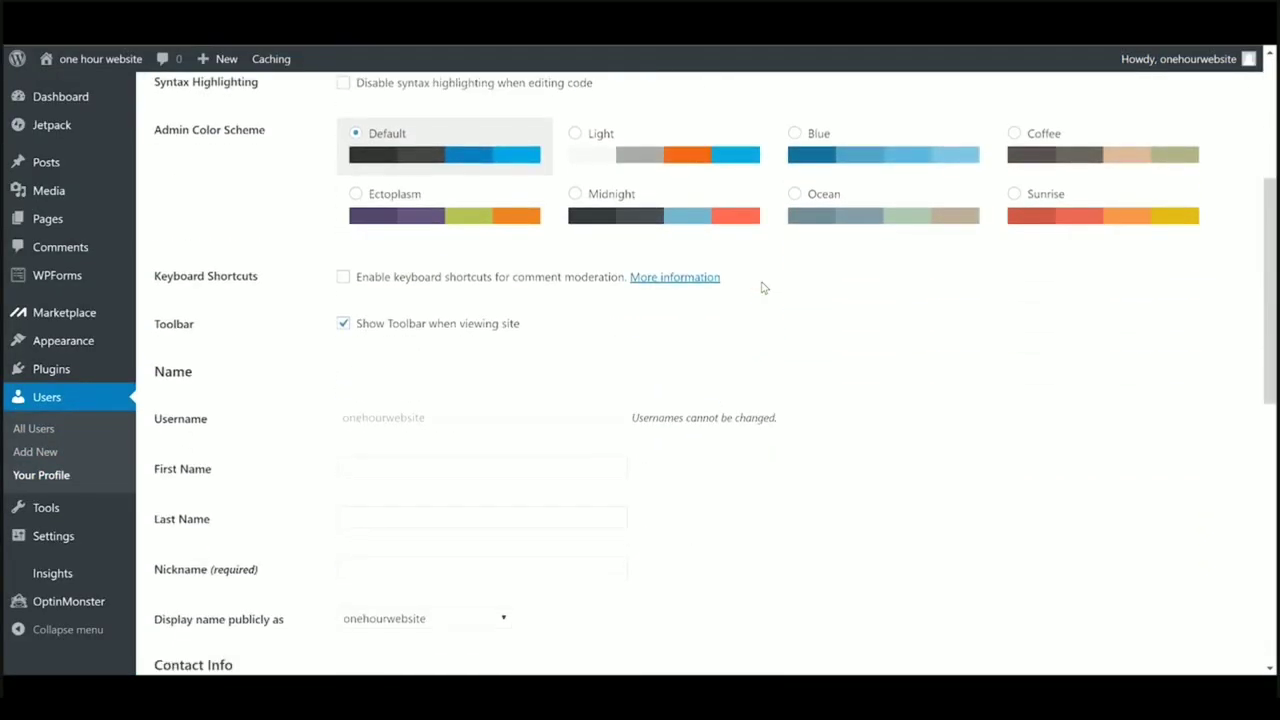
{"action": "scroll", "coordinate": [483, 271], "scroll_direction": "down", "scroll_amount": 2}
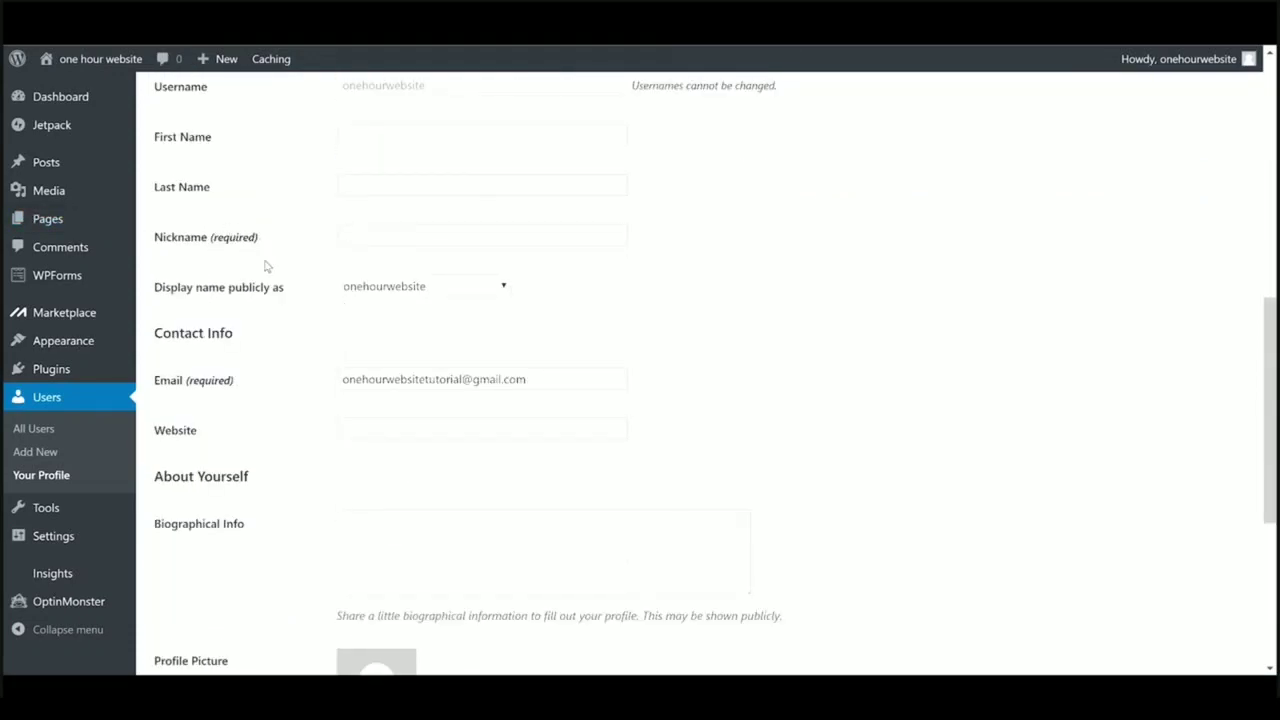
Step: Autofill the nickname with the owner's full name and set the public display name to the username
{"action": "left_click", "coordinate": [402, 240]}
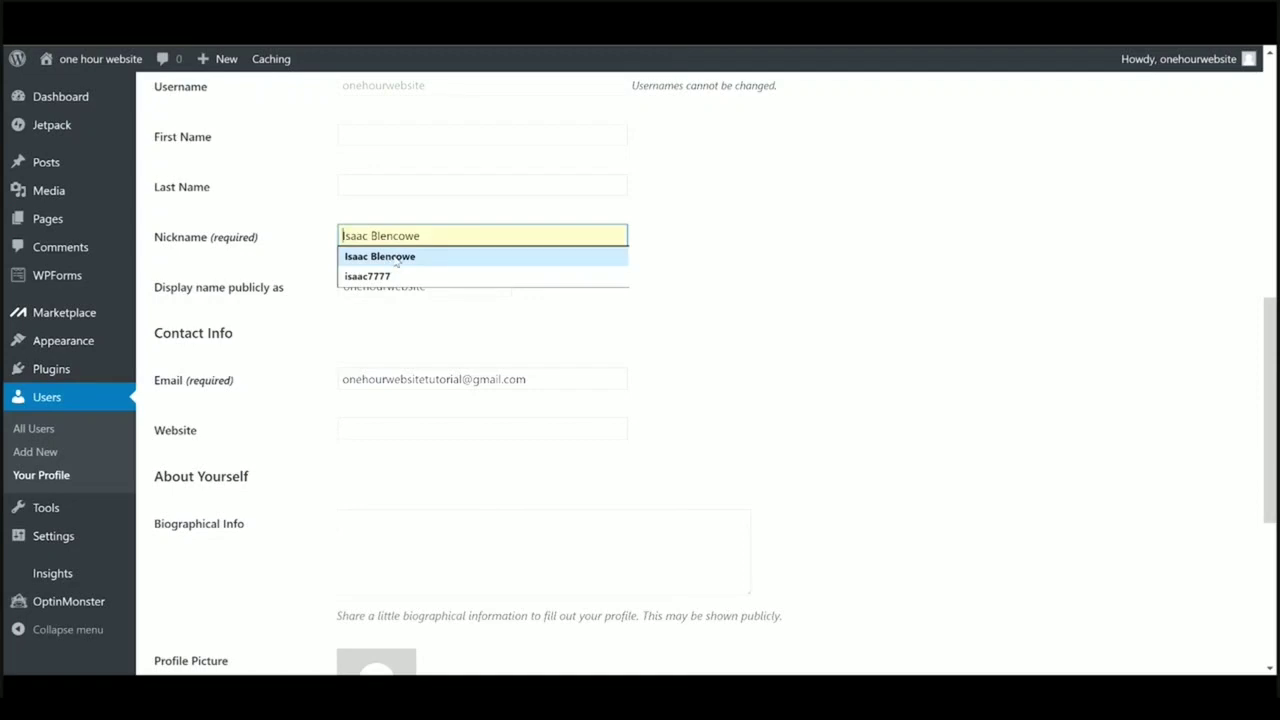
{"action": "left_click", "coordinate": [397, 257]}
{"action": "left_click", "coordinate": [461, 290]}
{"action": "left_click", "coordinate": [422, 320]}
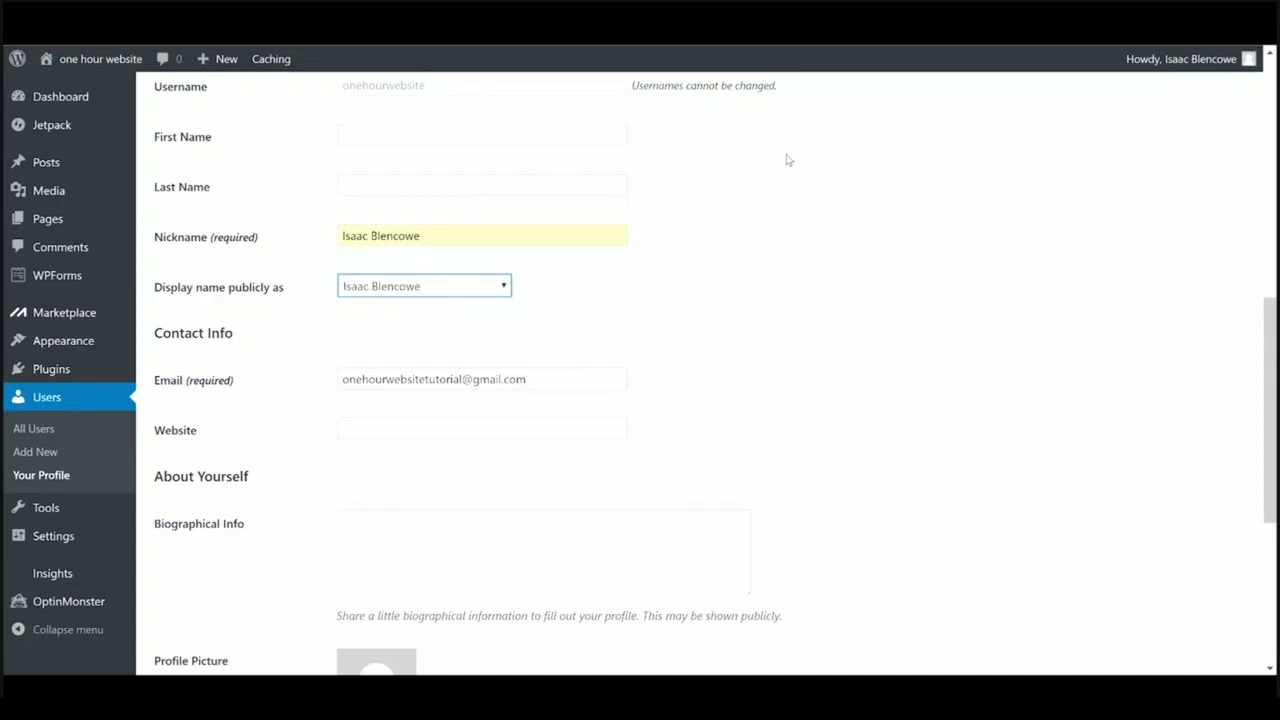
{"action": "left_click", "coordinate": [449, 240]}
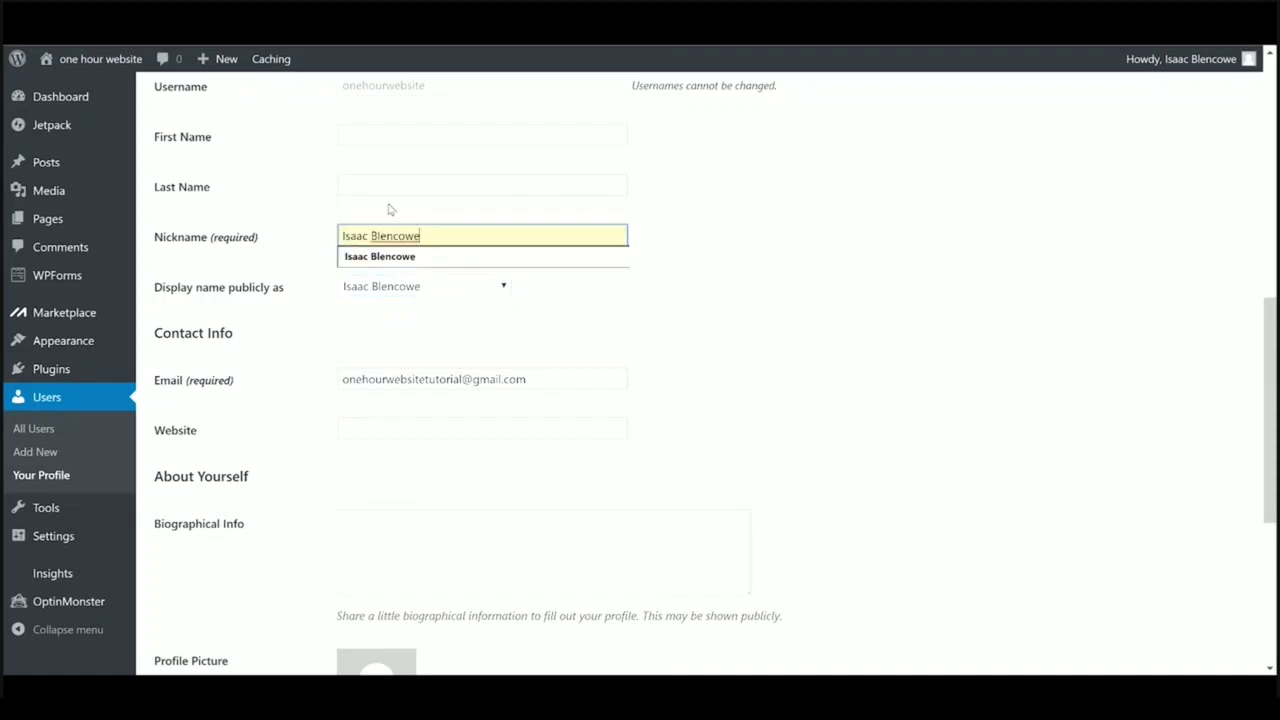
{"action": "left_click", "coordinate": [409, 289]}
{"action": "left_click", "coordinate": [395, 309]}
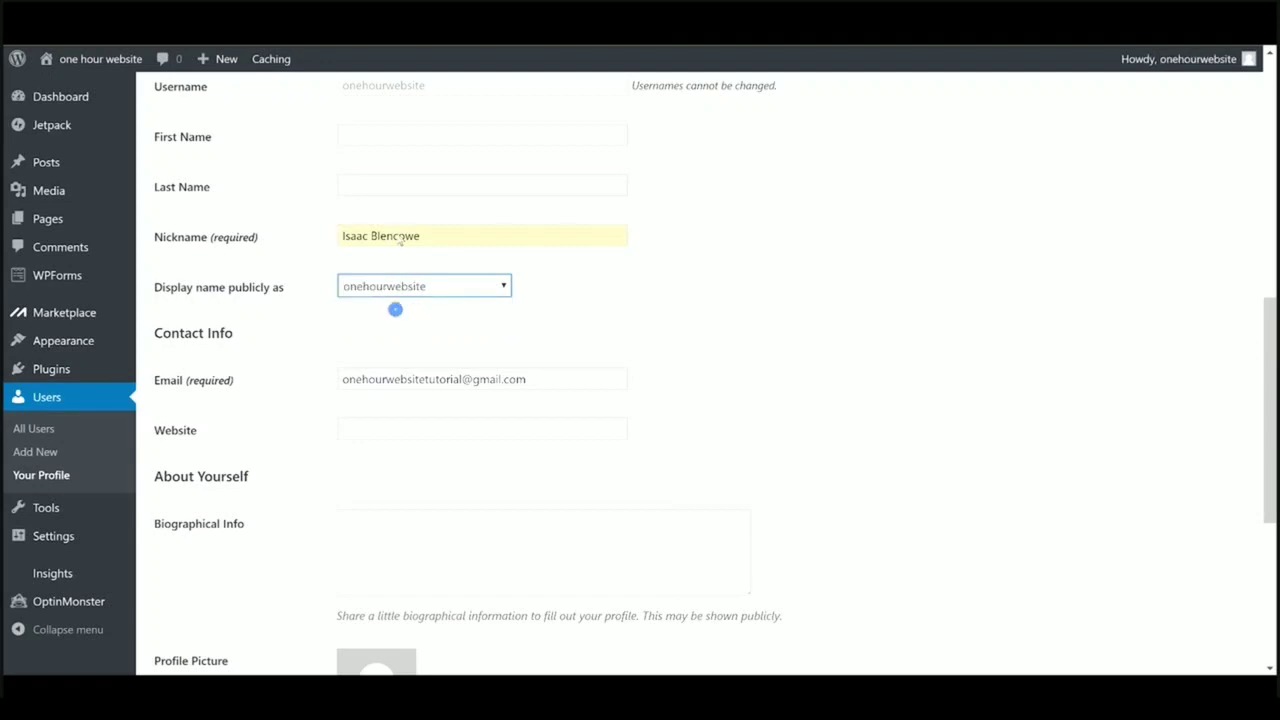
Step: Replace the generated password with a new typed password and submit Update Profile
{"action": "scroll", "coordinate": [396, 240], "scroll_direction": "down", "scroll_amount": 3}
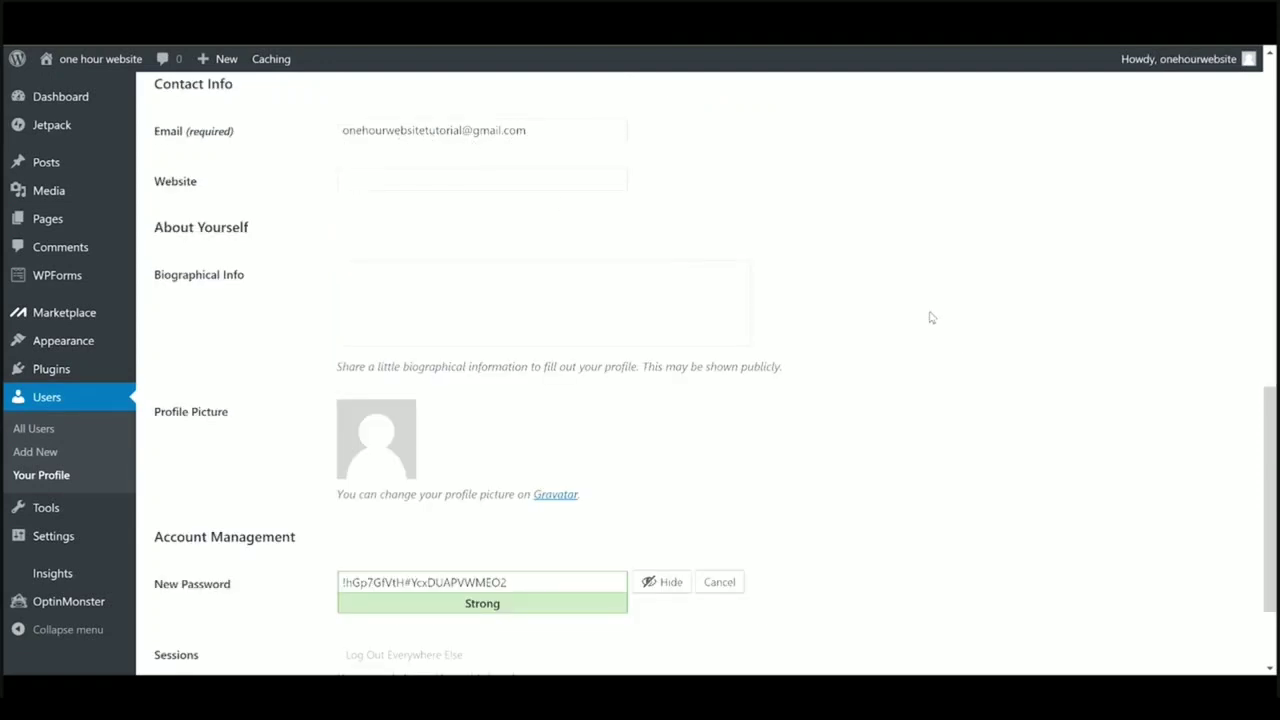
{"action": "scroll", "coordinate": [408, 350], "scroll_direction": "down", "scroll_amount": 1}
{"action": "scroll", "coordinate": [1000, 372], "scroll_direction": "down", "scroll_amount": 1}
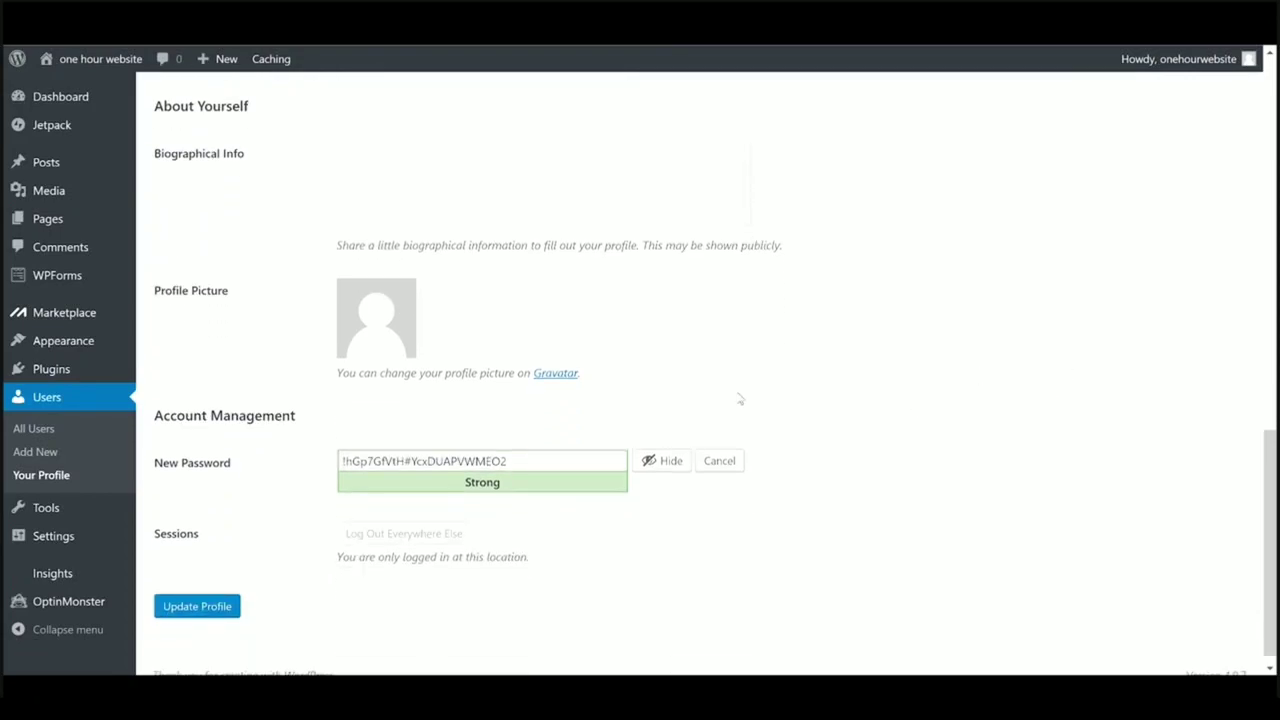
{"action": "left_click", "coordinate": [720, 443]}
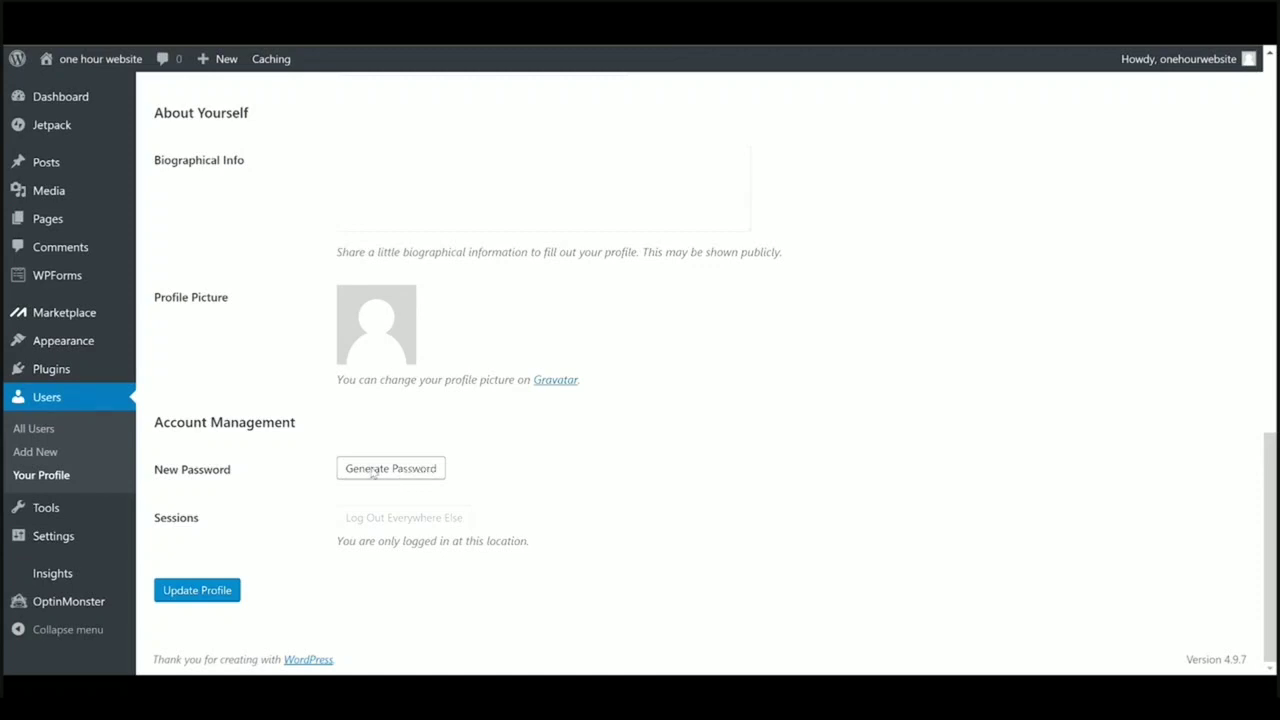
{"action": "left_click", "coordinate": [418, 470]}
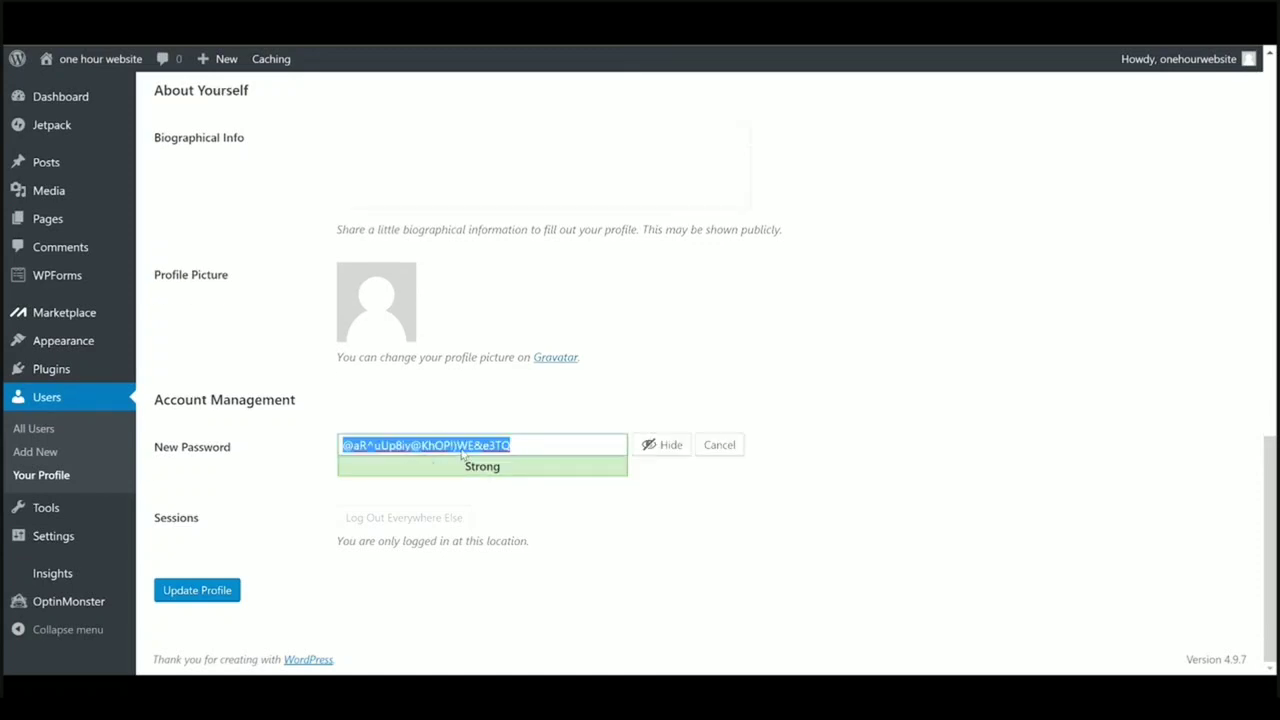
{"action": "key", "text": "BackSpace"}
{"action": "type", "text": "p"}
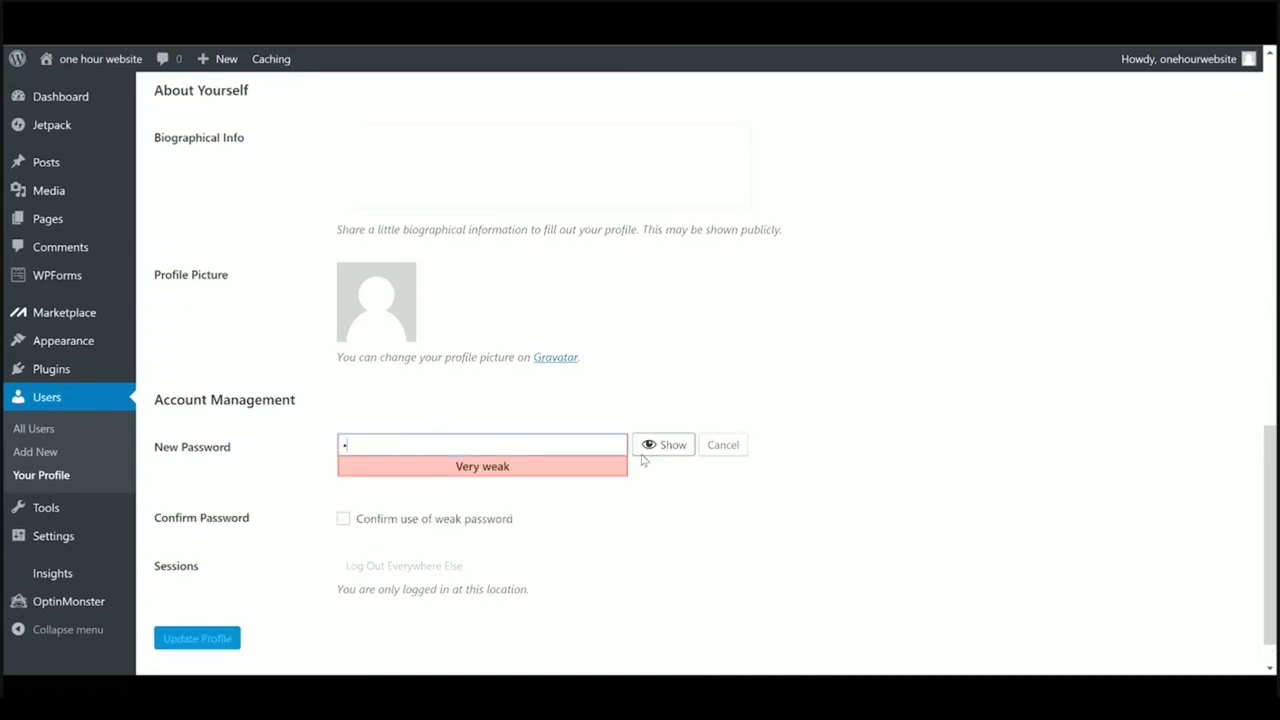
{"action": "type", "text": "••••••••"}
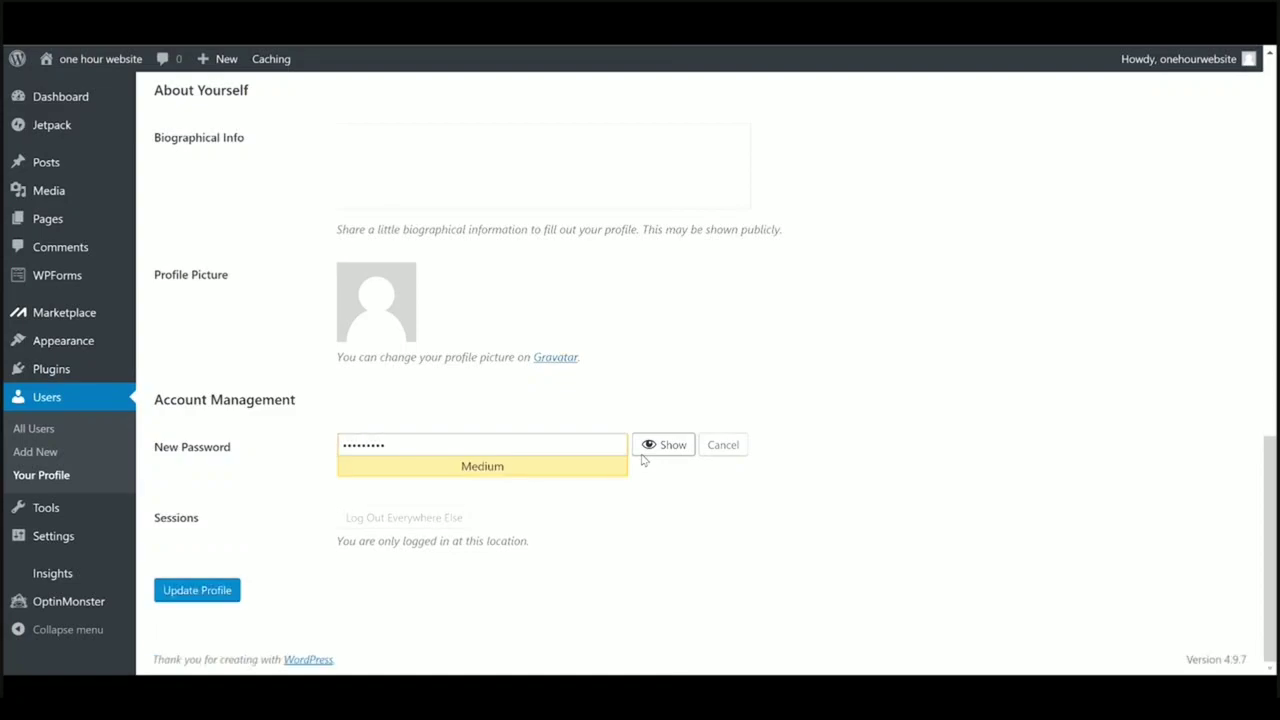
{"action": "left_click", "coordinate": [195, 591]}
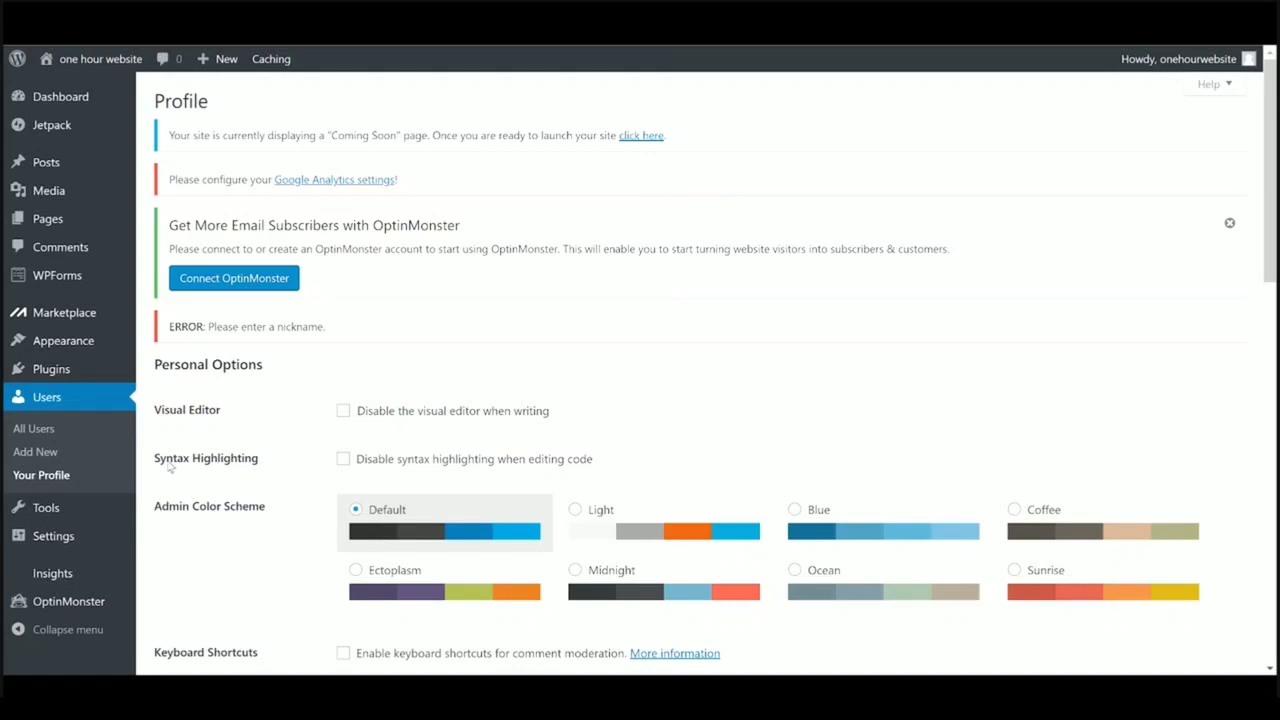
Step: In Plugins, select WPForms Lite, OptinMonster API, MOJO Marketplace, Jetpack, Hello Dolly and Google Analytics
{"action": "left_click", "coordinate": [74, 370]}
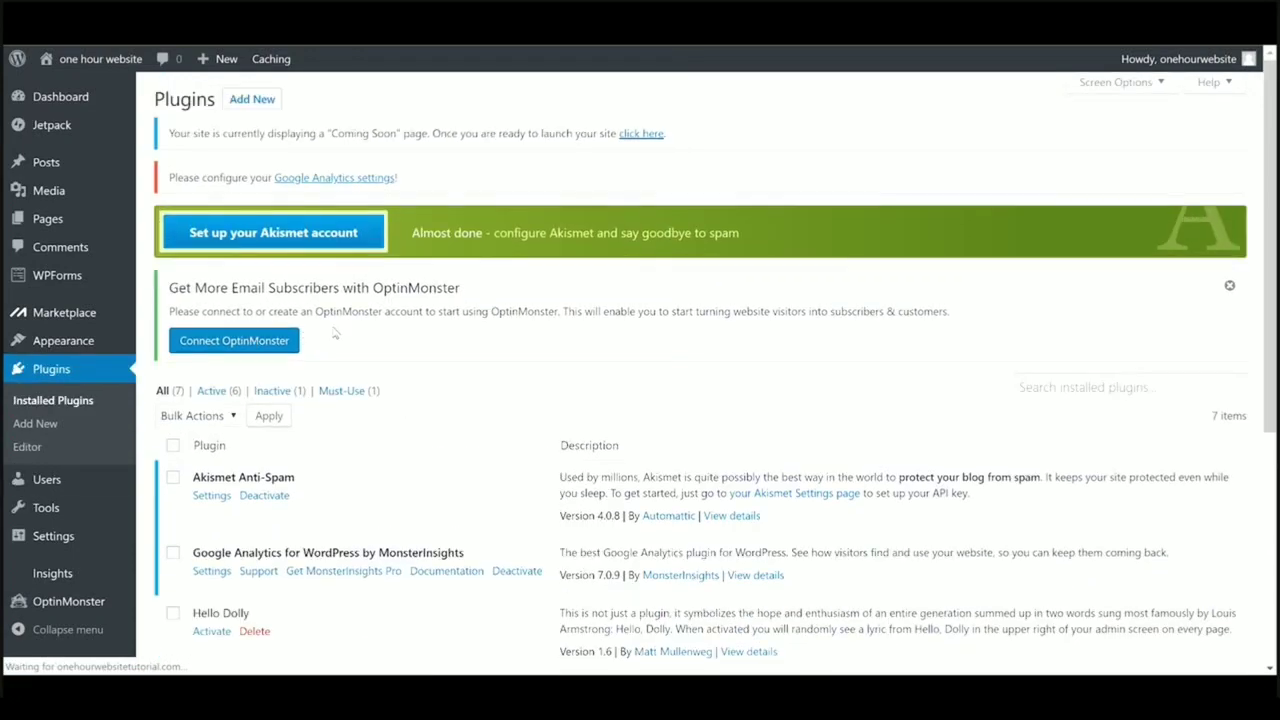
{"action": "scroll", "coordinate": [531, 241], "scroll_direction": "down", "scroll_amount": 3}
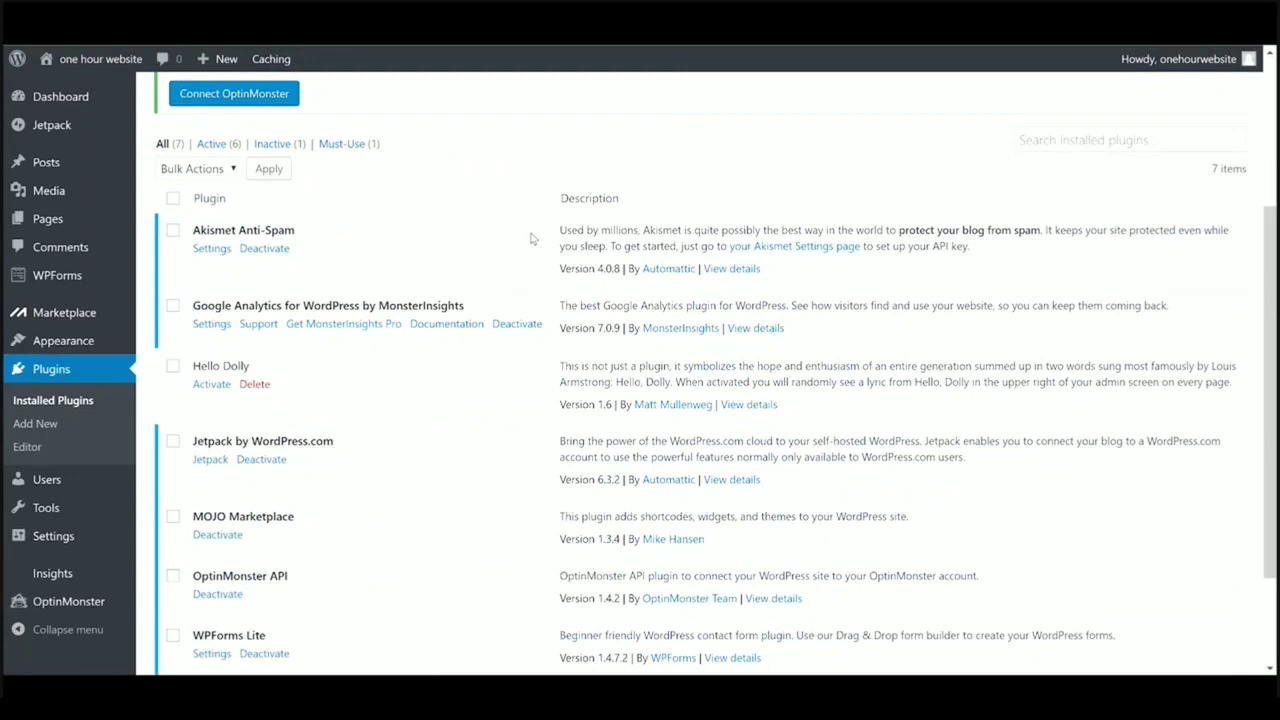
{"action": "scroll", "coordinate": [531, 239], "scroll_direction": "down", "scroll_amount": 3}
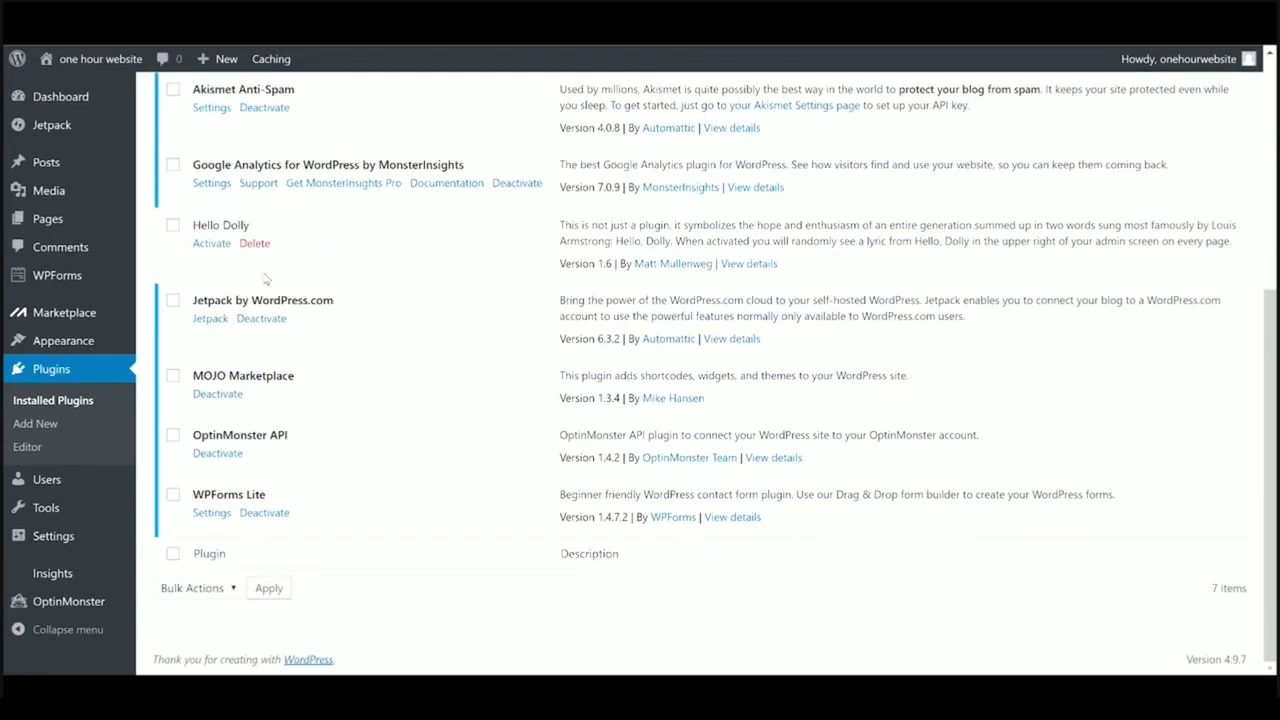
{"action": "left_click", "coordinate": [173, 496]}
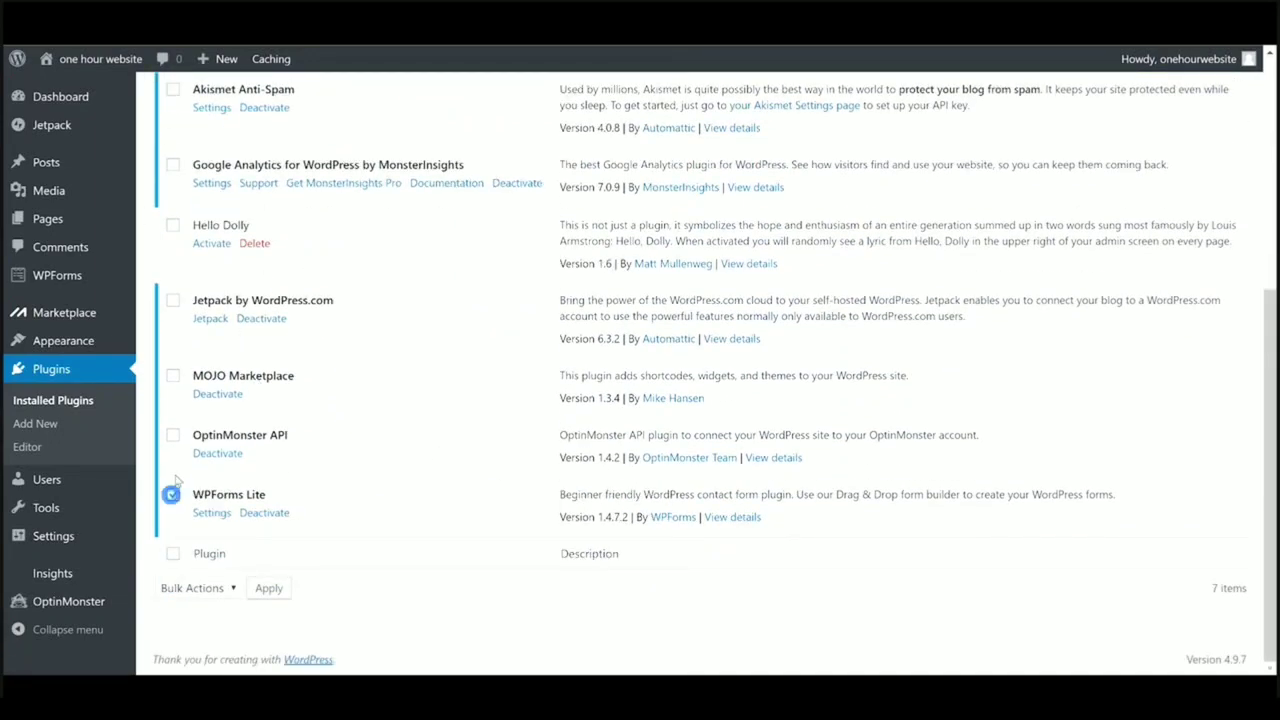
{"action": "left_click", "coordinate": [174, 436]}
{"action": "left_click", "coordinate": [173, 377]}
{"action": "left_click", "coordinate": [173, 300]}
{"action": "scroll", "coordinate": [175, 305], "scroll_direction": "up", "scroll_amount": 1}
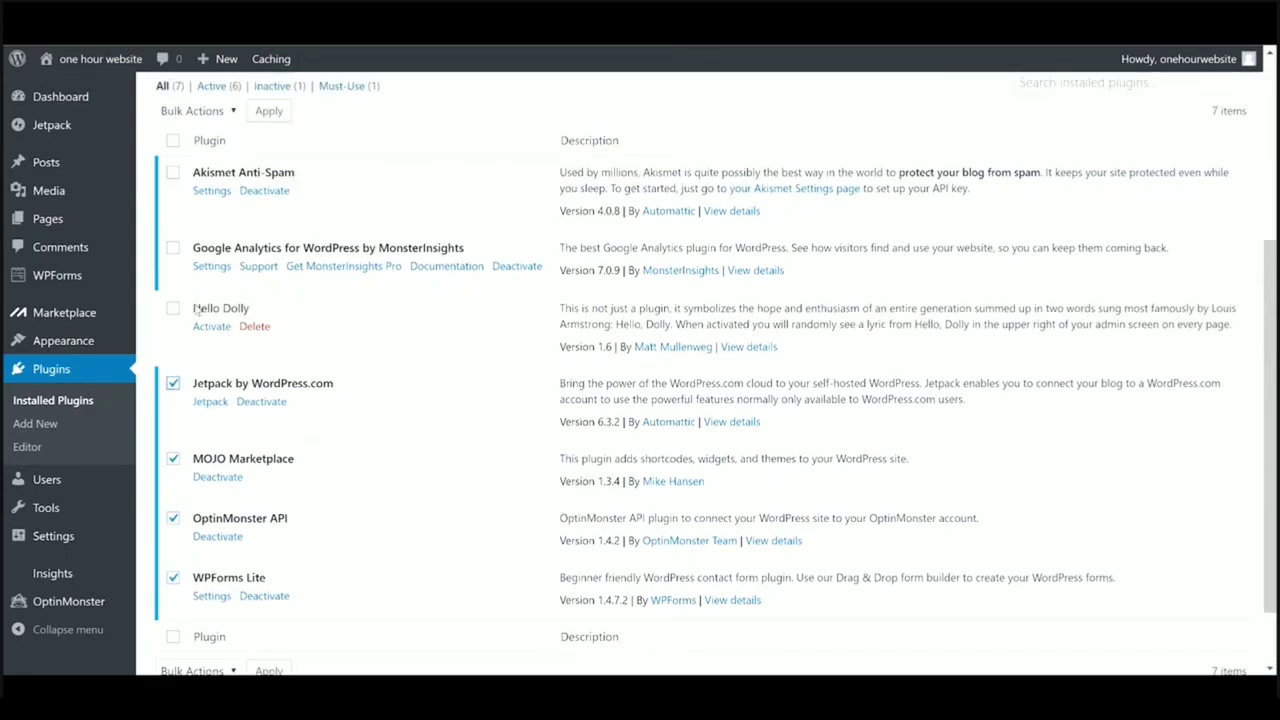
{"action": "left_click", "coordinate": [175, 310]}
{"action": "scroll", "coordinate": [180, 316], "scroll_direction": "up", "scroll_amount": 2}
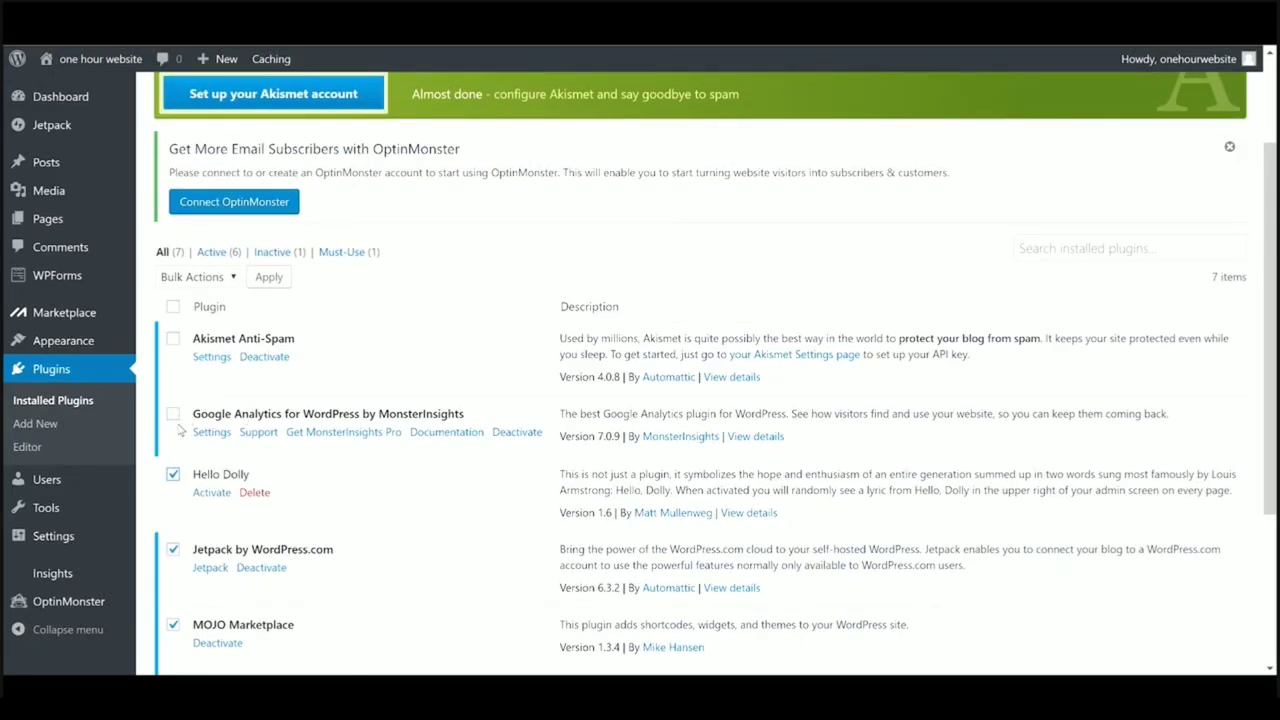
{"action": "left_click", "coordinate": [174, 416]}
{"action": "scroll", "coordinate": [450, 280], "scroll_direction": "down", "scroll_amount": 3}
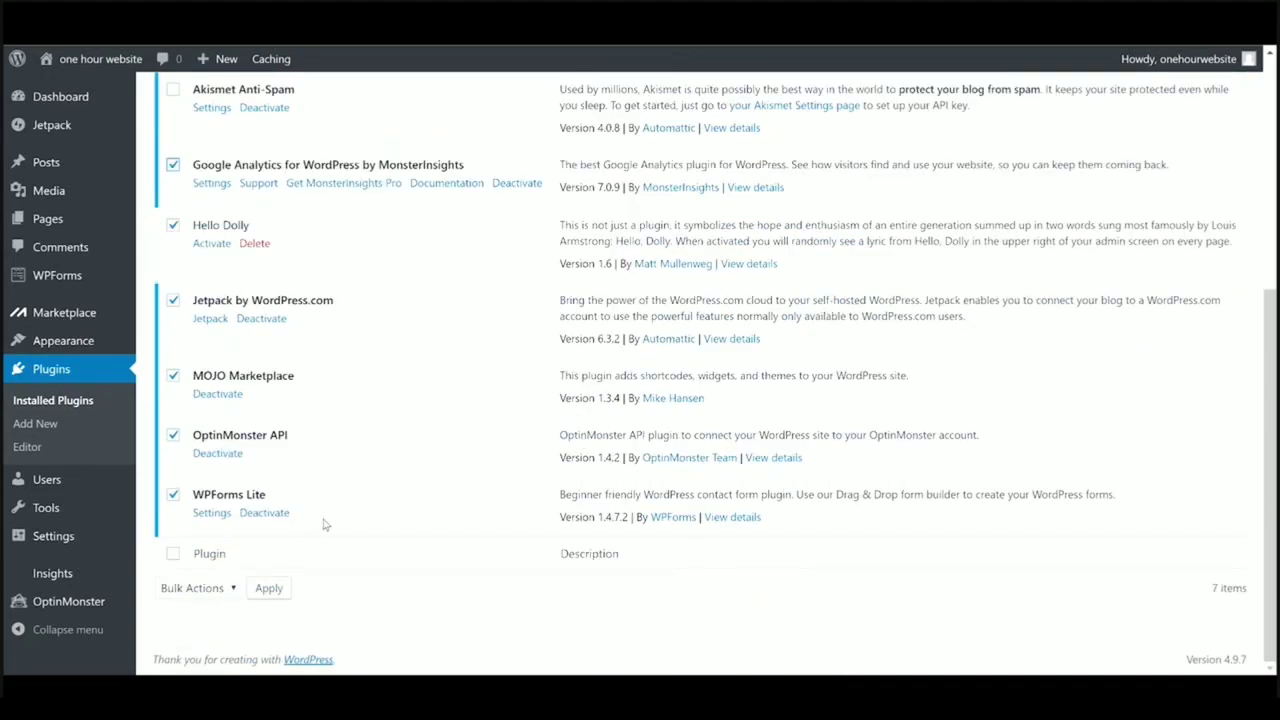
{"action": "scroll", "coordinate": [325, 510], "scroll_direction": "up", "scroll_amount": 4}
{"action": "scroll", "coordinate": [354, 340], "scroll_direction": "down", "scroll_amount": 3}
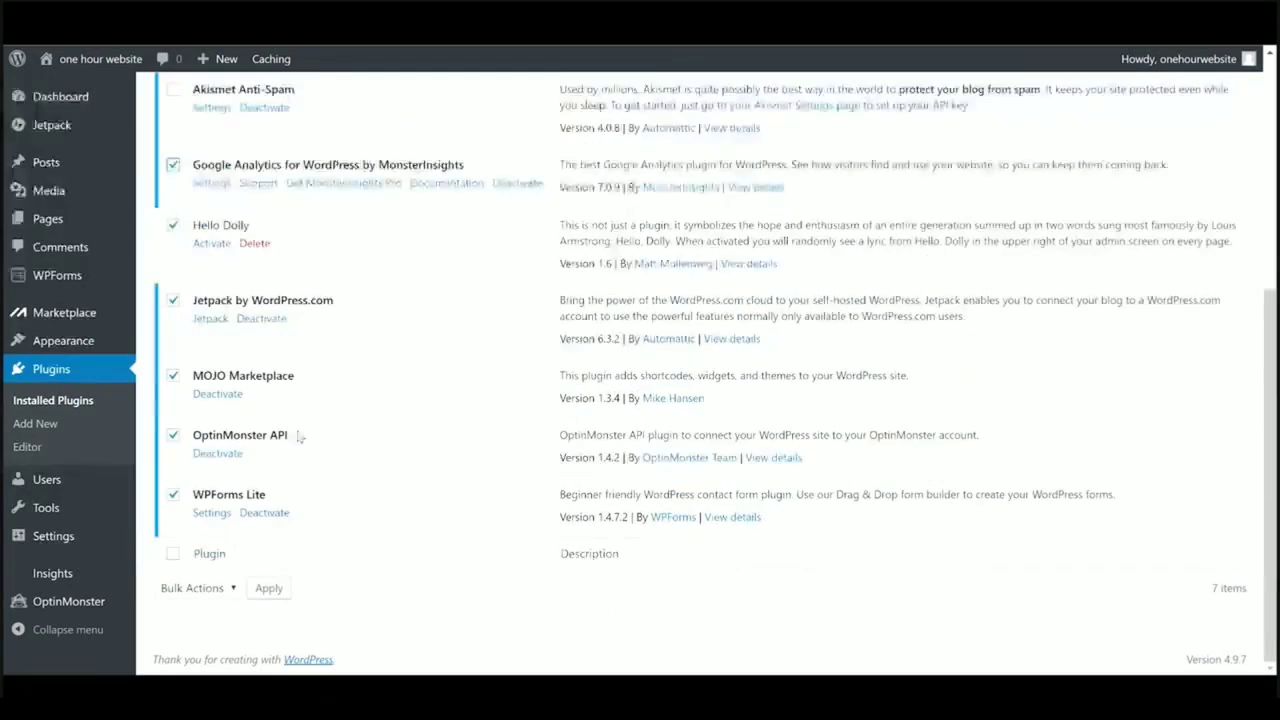
Step: Apply the Deactivate bulk action to the selected plugins
{"action": "left_click", "coordinate": [195, 588]}
{"action": "left_click", "coordinate": [205, 537]}
{"action": "left_click", "coordinate": [270, 588]}
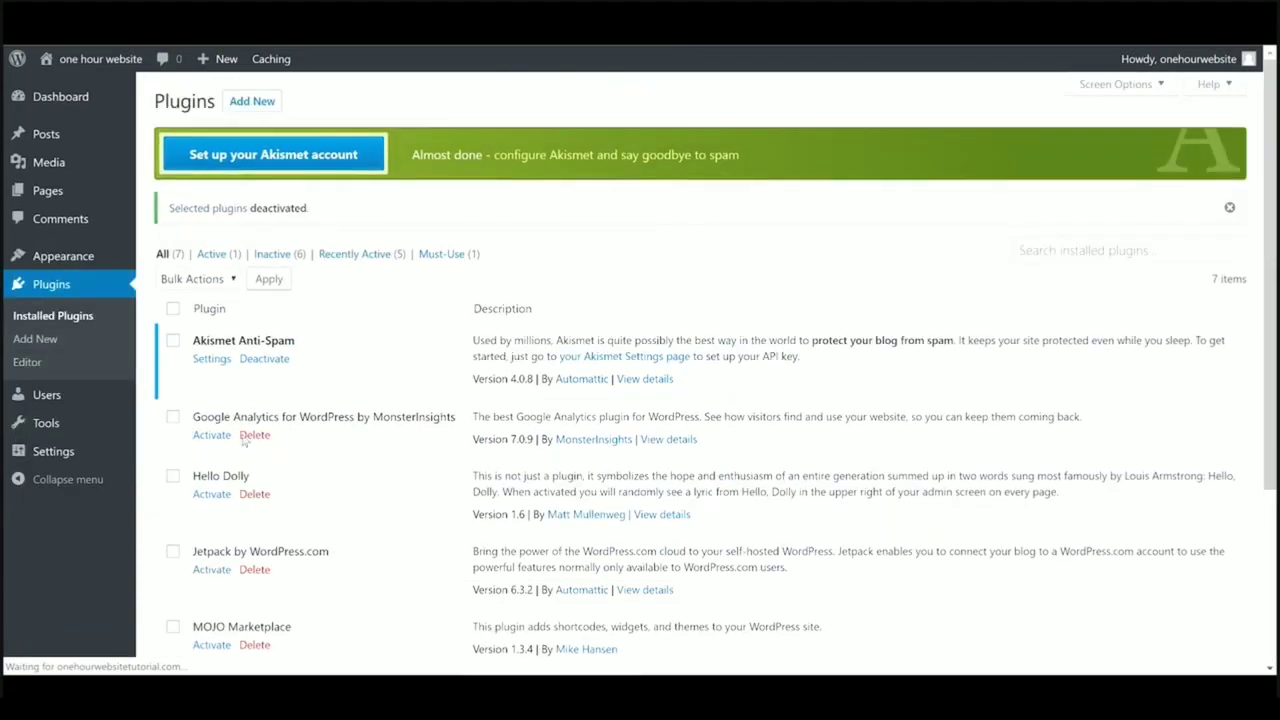
Step: Select the six inactive plugins: Google Analytics, Hello Dolly, Jetpack, MOJO Marketplace, OptinMonster API, WPForms Lite
{"action": "left_click", "coordinate": [172, 420]}
{"action": "left_click", "coordinate": [173, 477]}
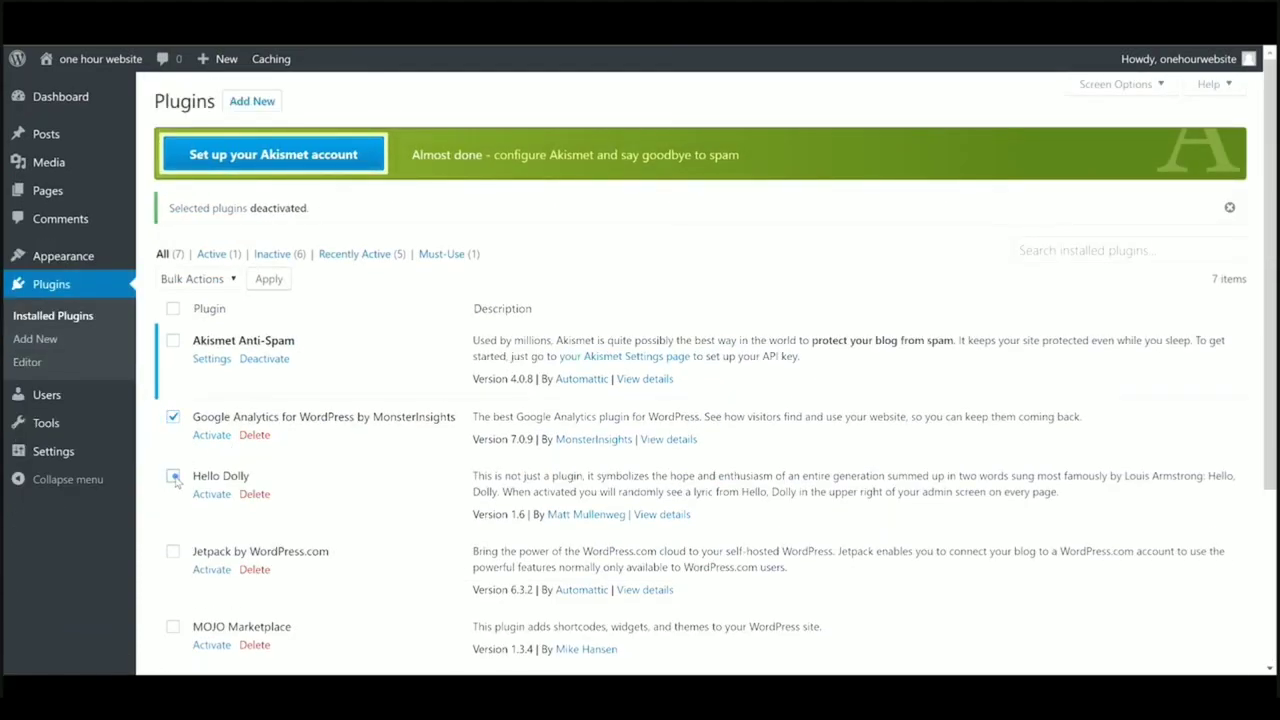
{"action": "scroll", "coordinate": [175, 460], "scroll_direction": "down", "scroll_amount": 3}
{"action": "left_click", "coordinate": [172, 304]}
{"action": "left_click", "coordinate": [173, 378]}
{"action": "left_click", "coordinate": [173, 437]}
{"action": "left_click", "coordinate": [173, 497]}
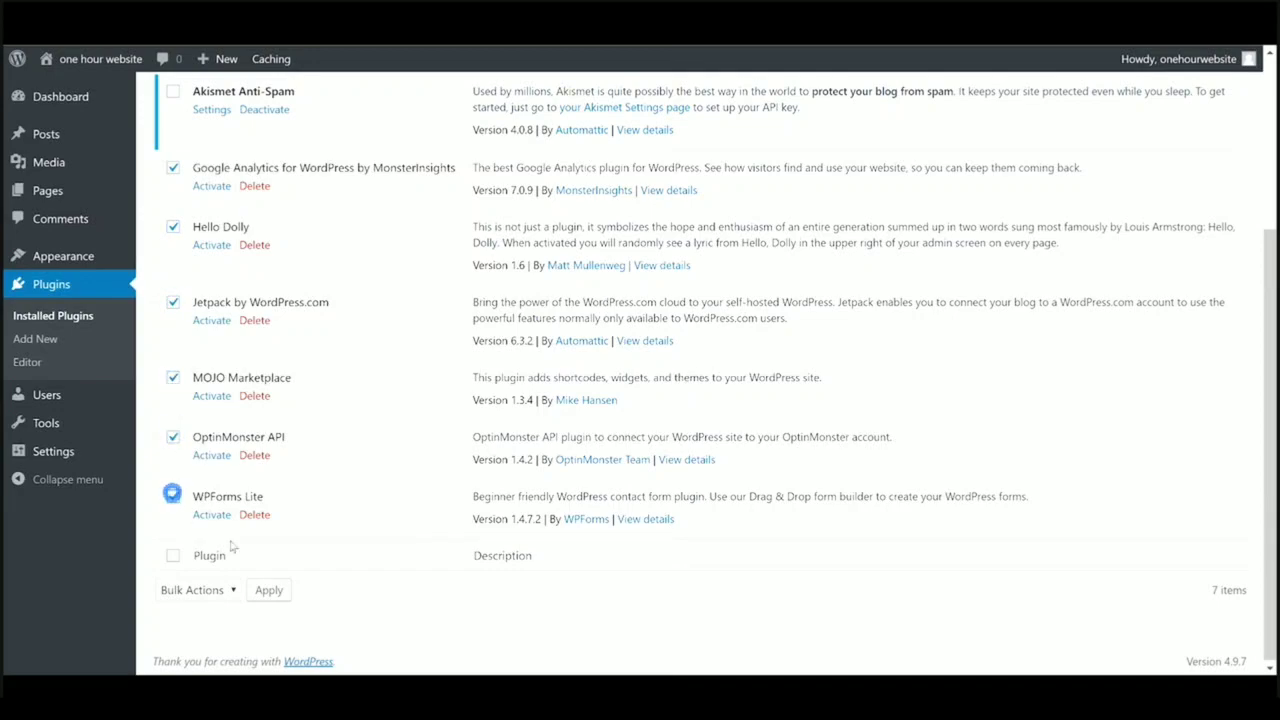
Step: Apply the Delete bulk action and confirm removing the plugins and their data
{"action": "left_click", "coordinate": [206, 592]}
{"action": "left_click", "coordinate": [177, 569]}
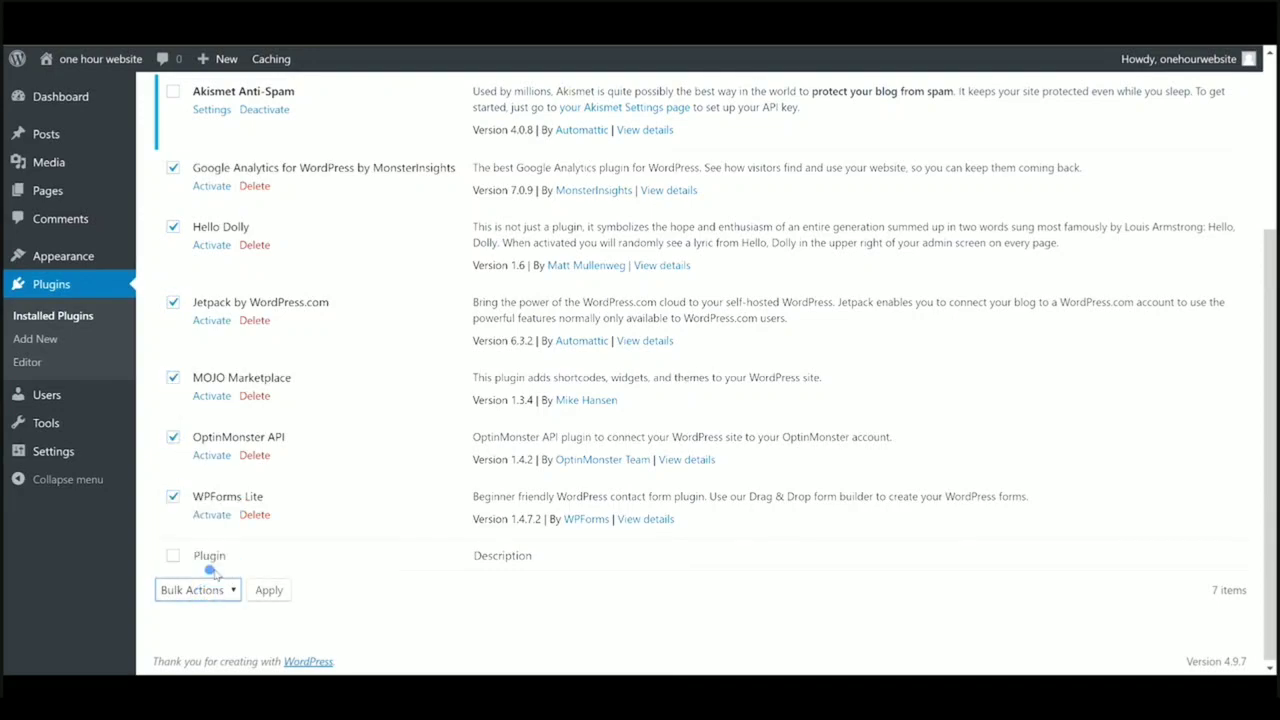
{"action": "scroll", "coordinate": [331, 495], "scroll_direction": "up", "scroll_amount": 2}
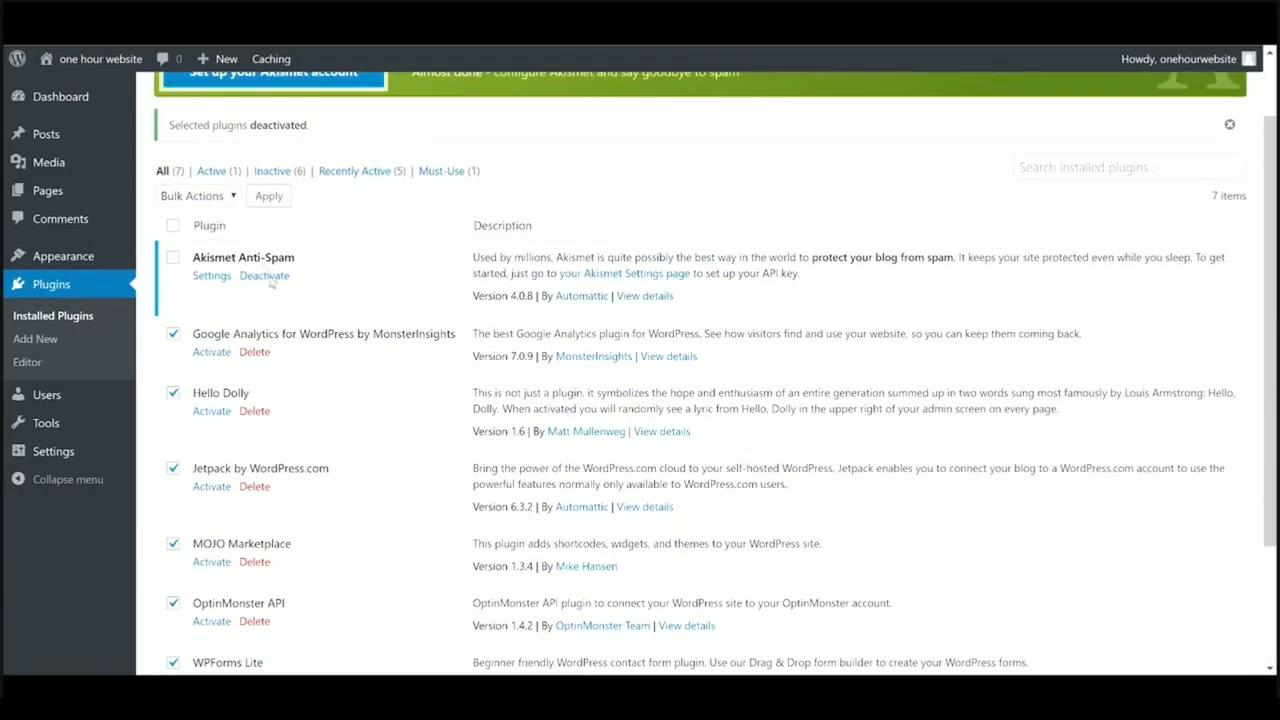
{"action": "scroll", "coordinate": [345, 537], "scroll_direction": "down", "scroll_amount": 2}
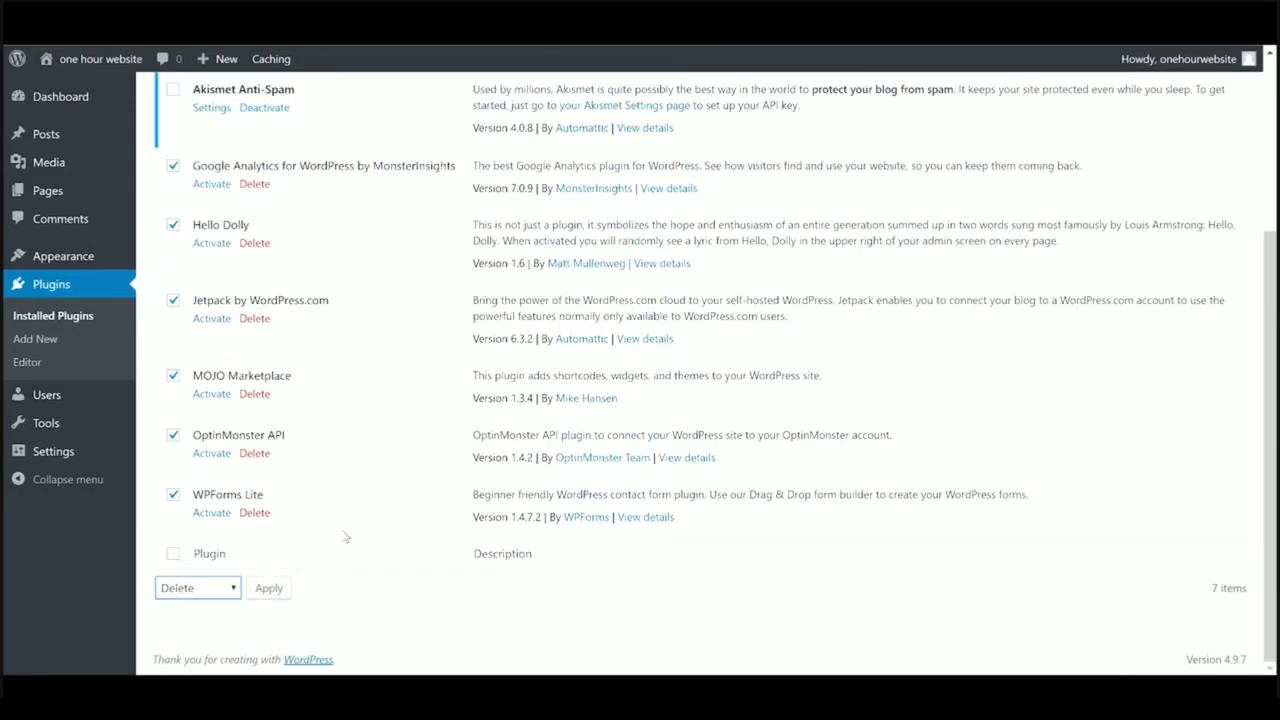
{"action": "left_click", "coordinate": [269, 589]}
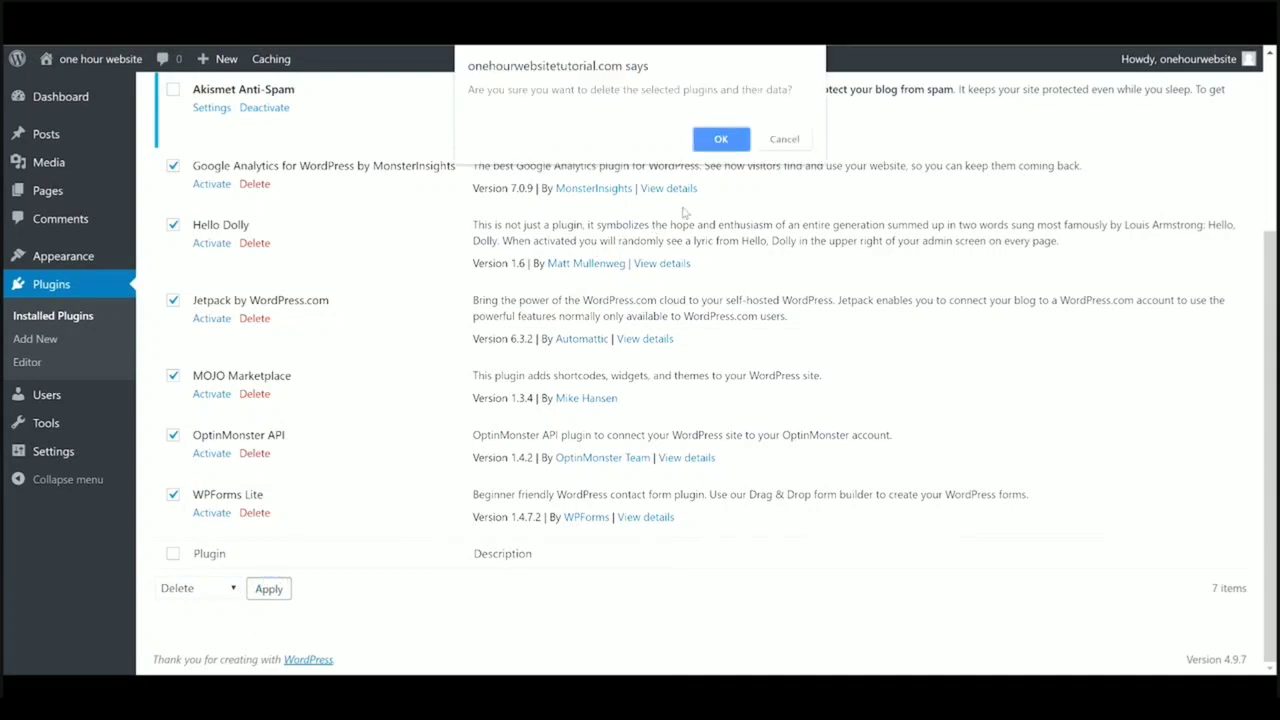
{"action": "left_click", "coordinate": [744, 147]}
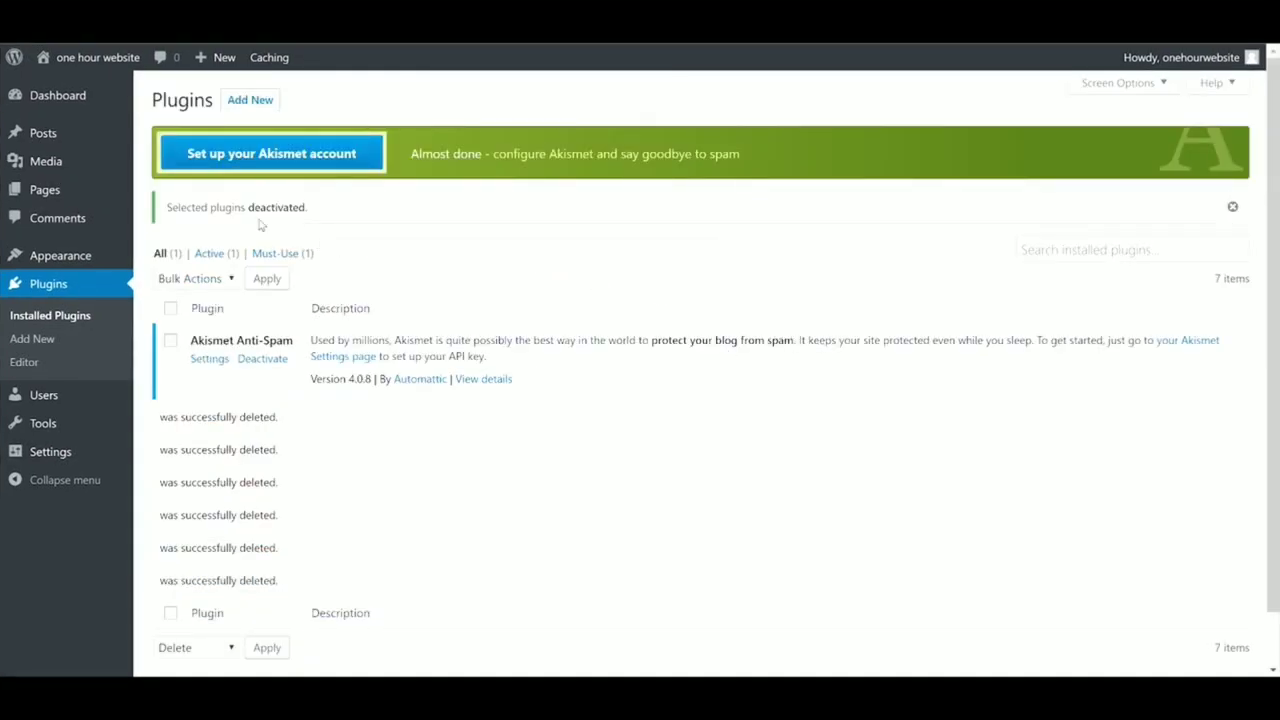
Step: Go to the Dashboard, then open Settings > Permalinks
{"action": "left_click", "coordinate": [45, 100]}
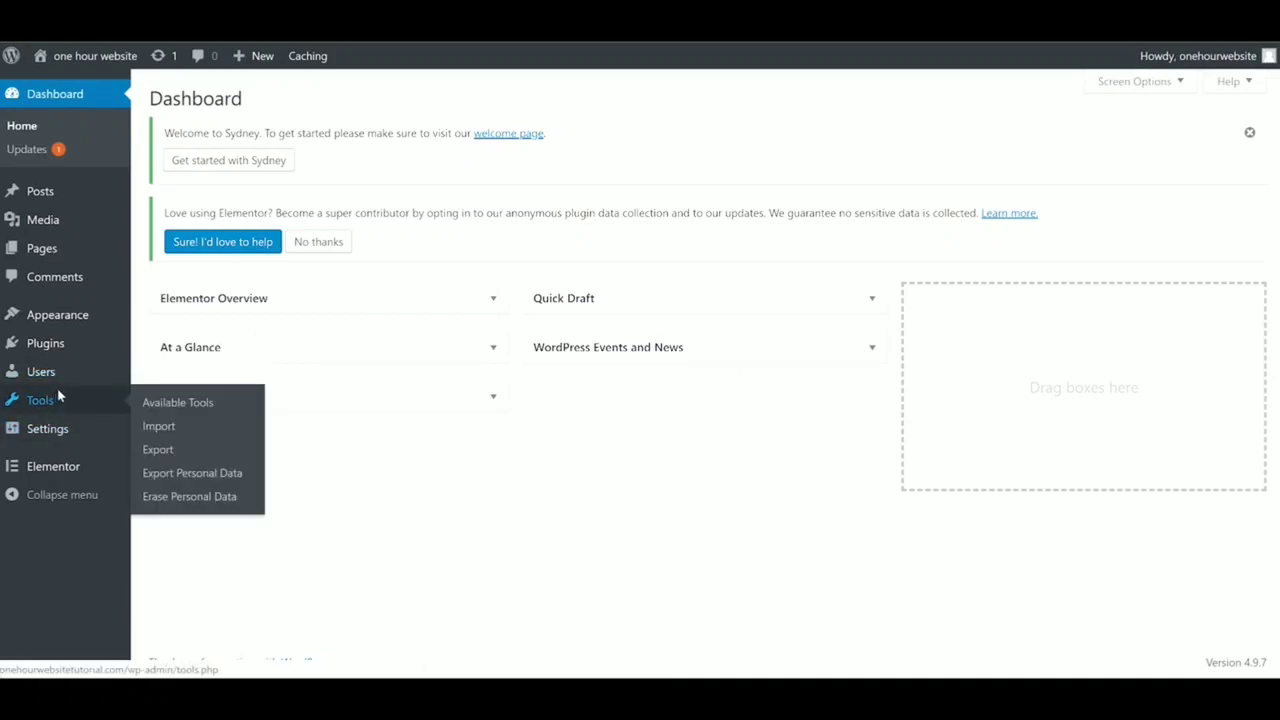
{"action": "mouse_move", "coordinate": [65, 327]}
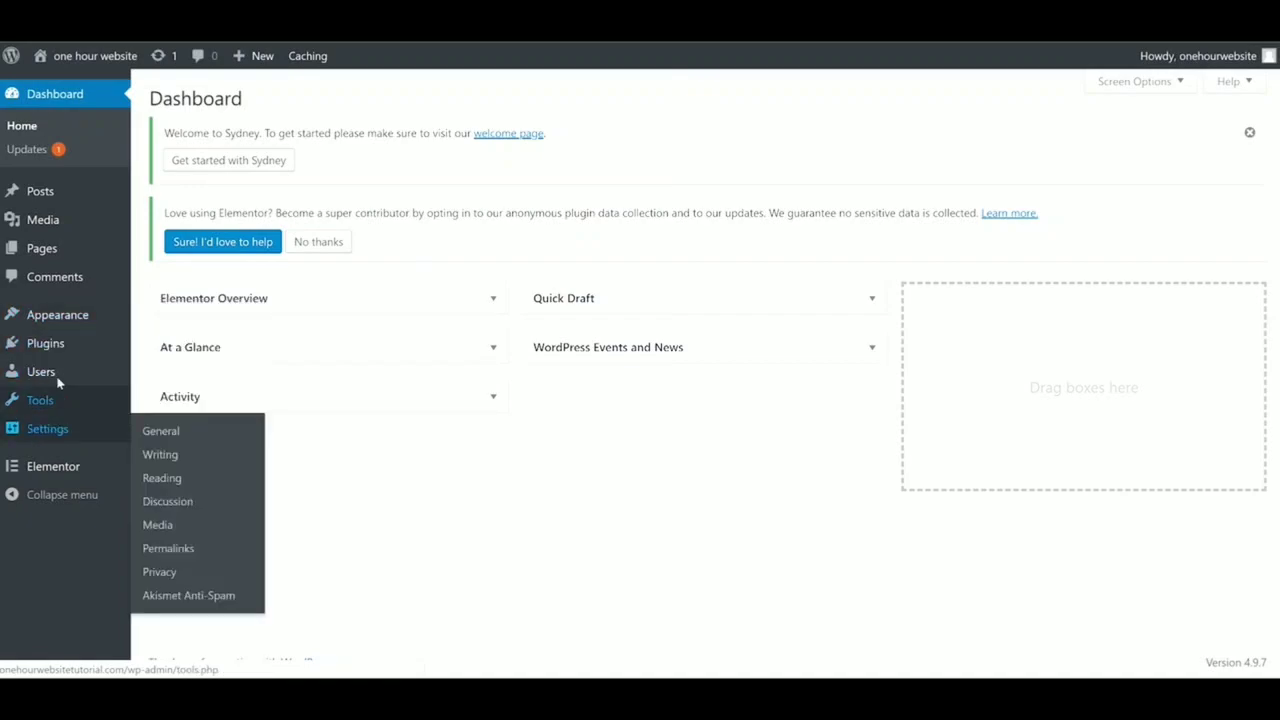
{"action": "mouse_move", "coordinate": [54, 429]}
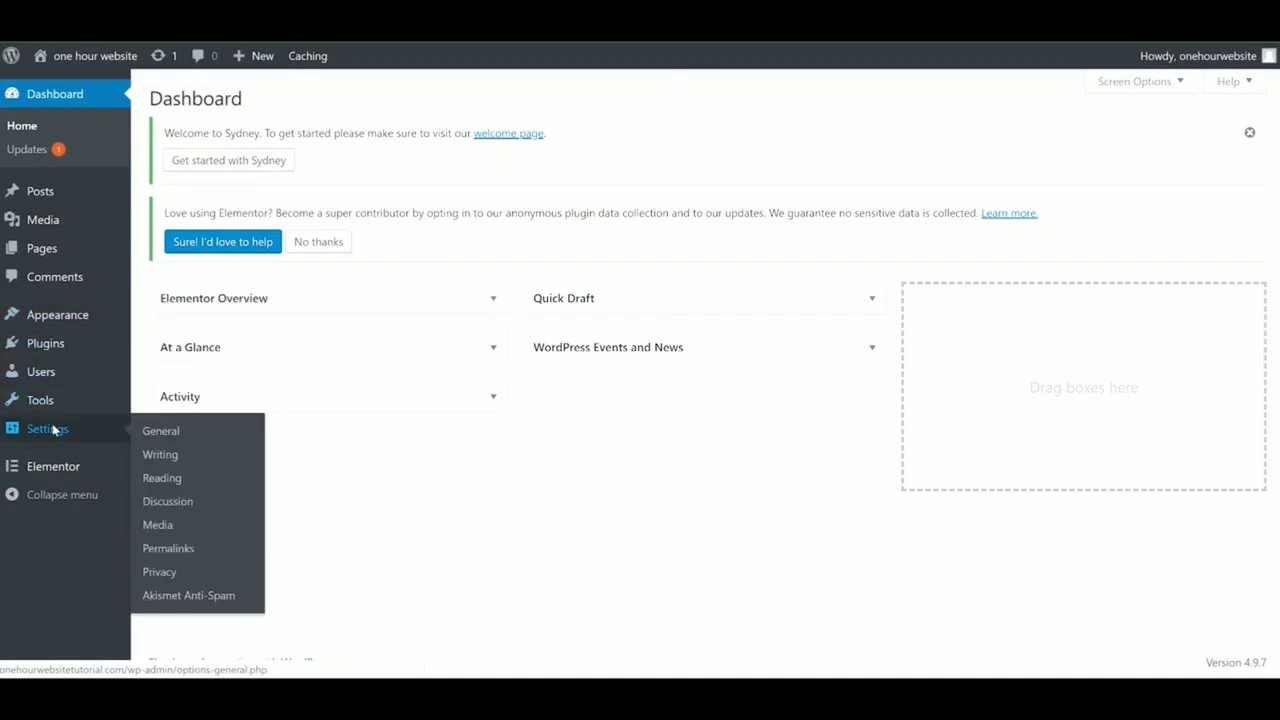
{"action": "left_click", "coordinate": [180, 550]}
Step: Switch permalinks to Post name (/%postname%/), save, and return to the Dashboard
{"action": "left_click", "coordinate": [180, 550]}
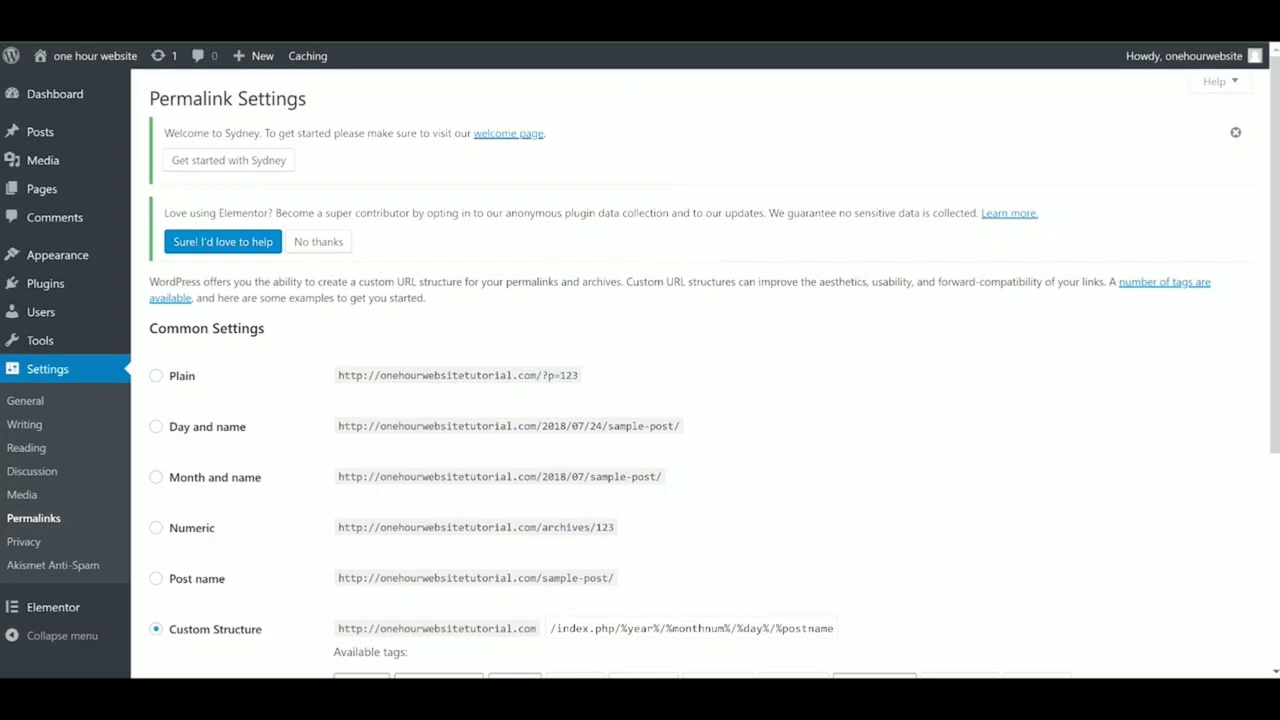
{"action": "scroll", "coordinate": [520, 334], "scroll_direction": "down", "scroll_amount": 2}
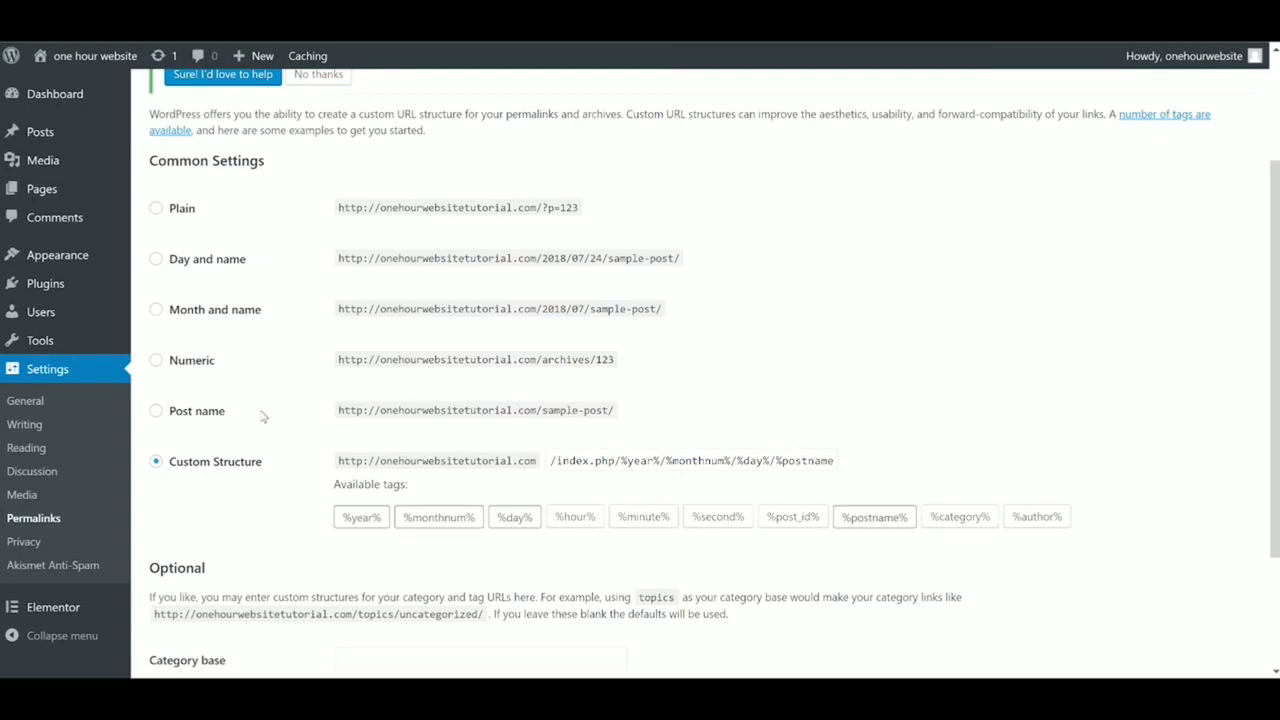
{"action": "left_click", "coordinate": [156, 411]}
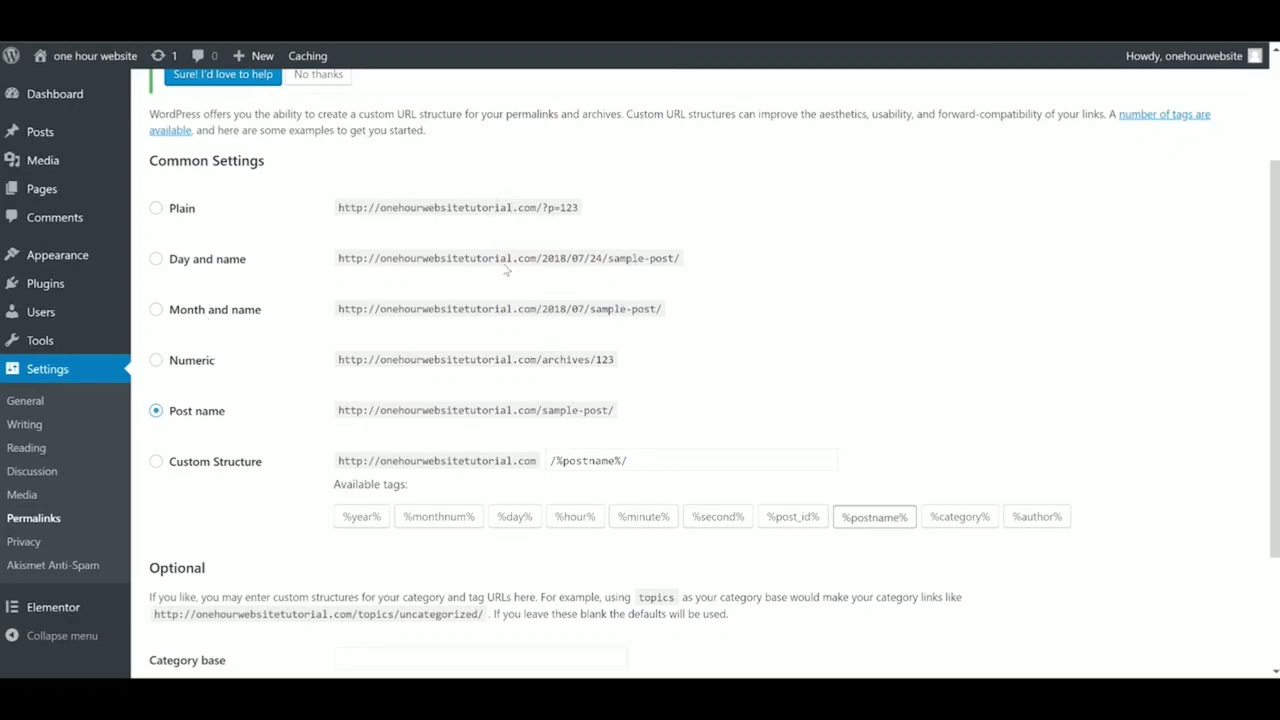
{"action": "scroll", "coordinate": [503, 257], "scroll_direction": "down", "scroll_amount": 3}
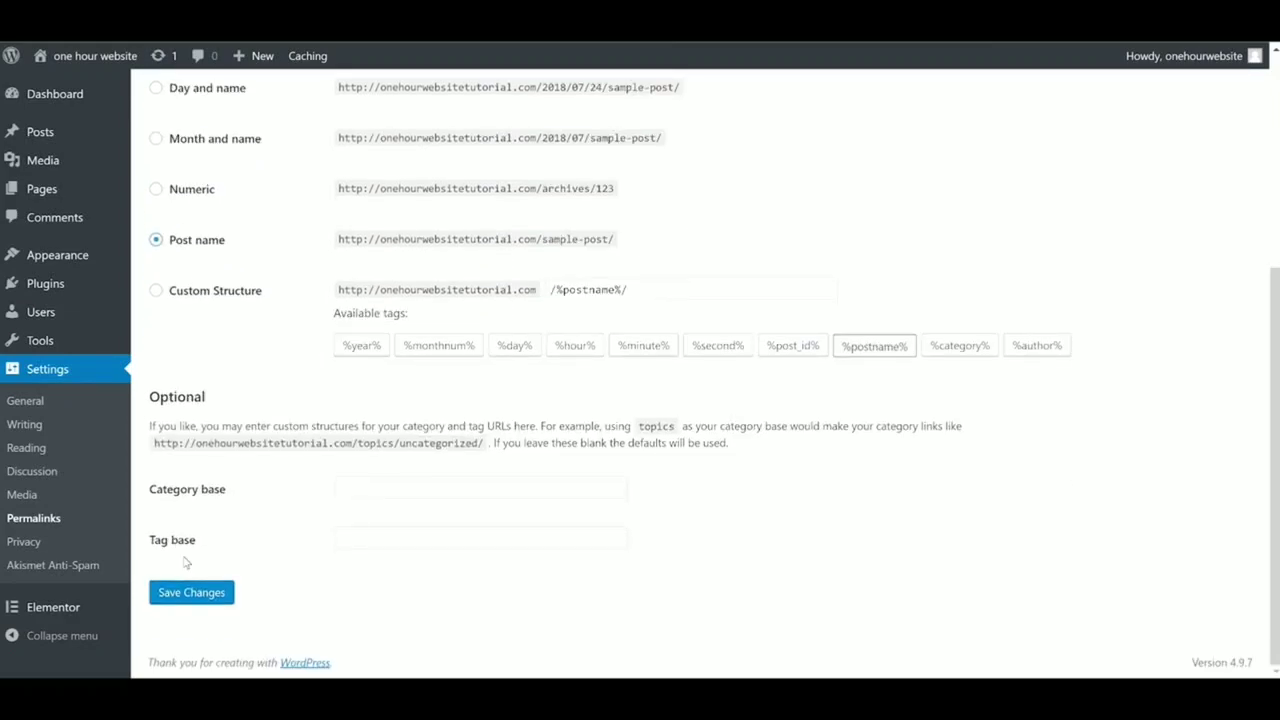
{"action": "left_click", "coordinate": [200, 593]}
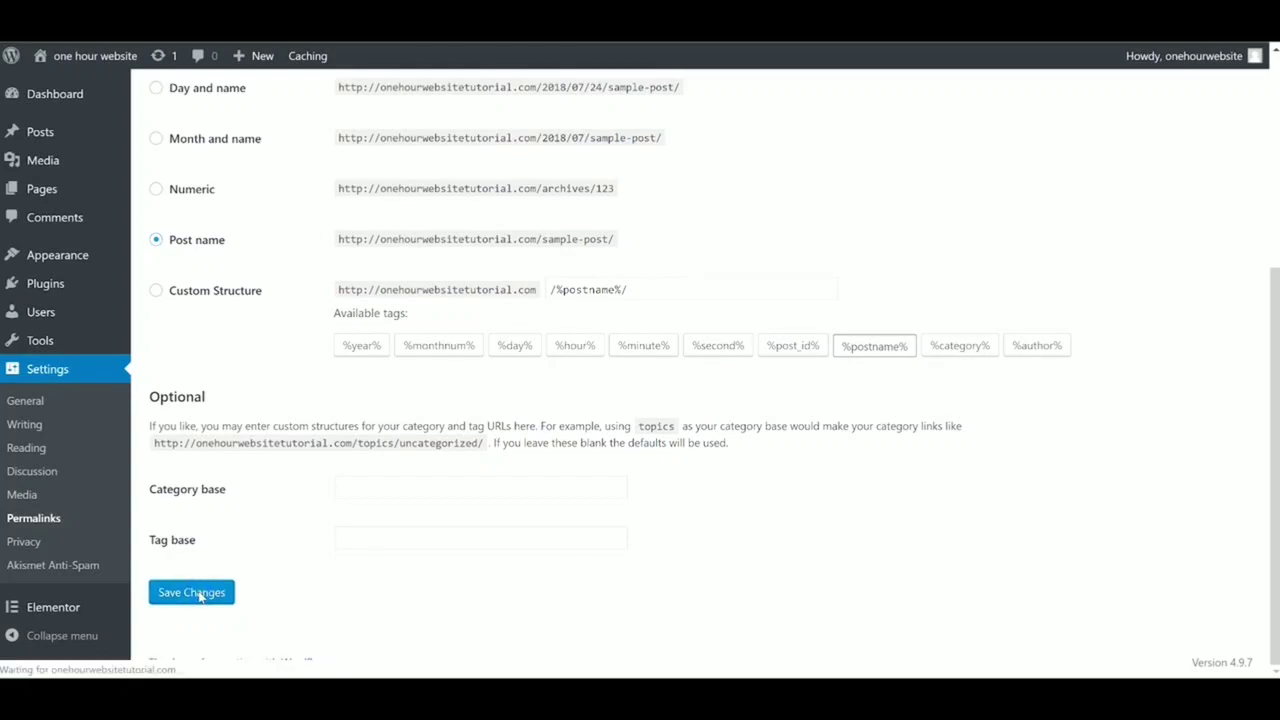
{"action": "left_click", "coordinate": [55, 93]}
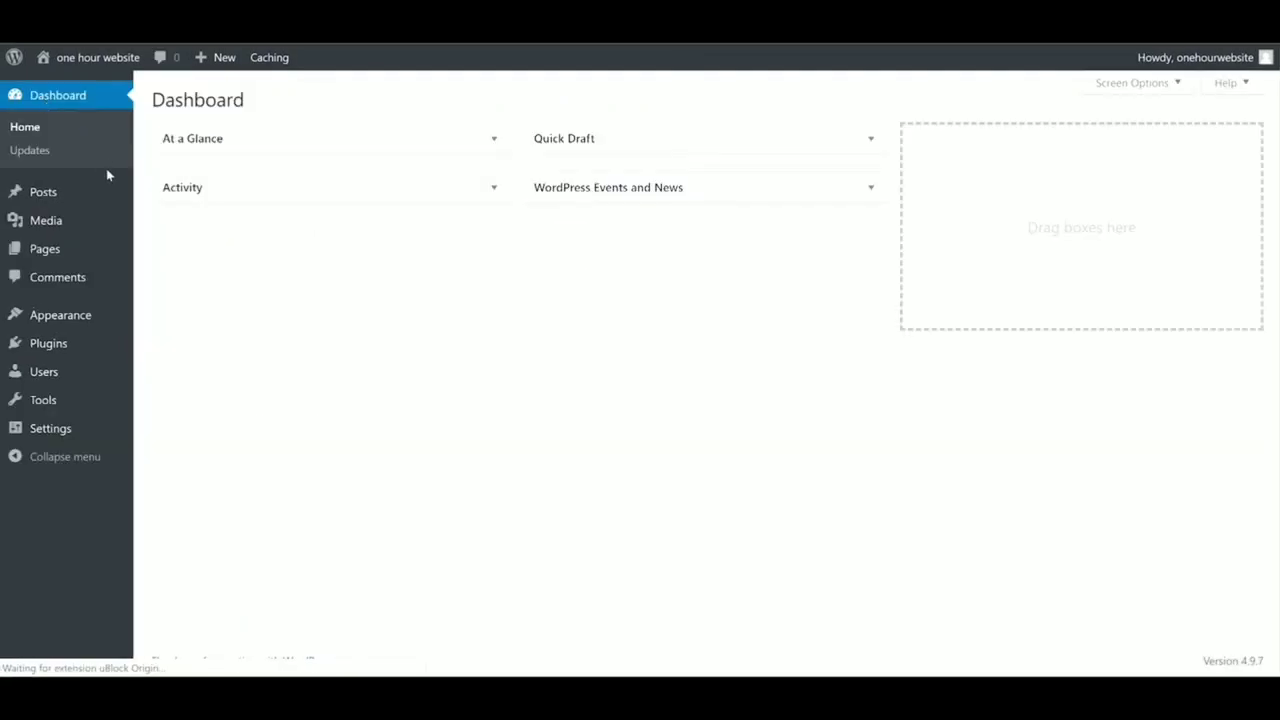
Step: Trash the sample 'Hello world!' post from All Posts and return to the Dashboard
{"action": "mouse_move", "coordinate": [88, 192]}
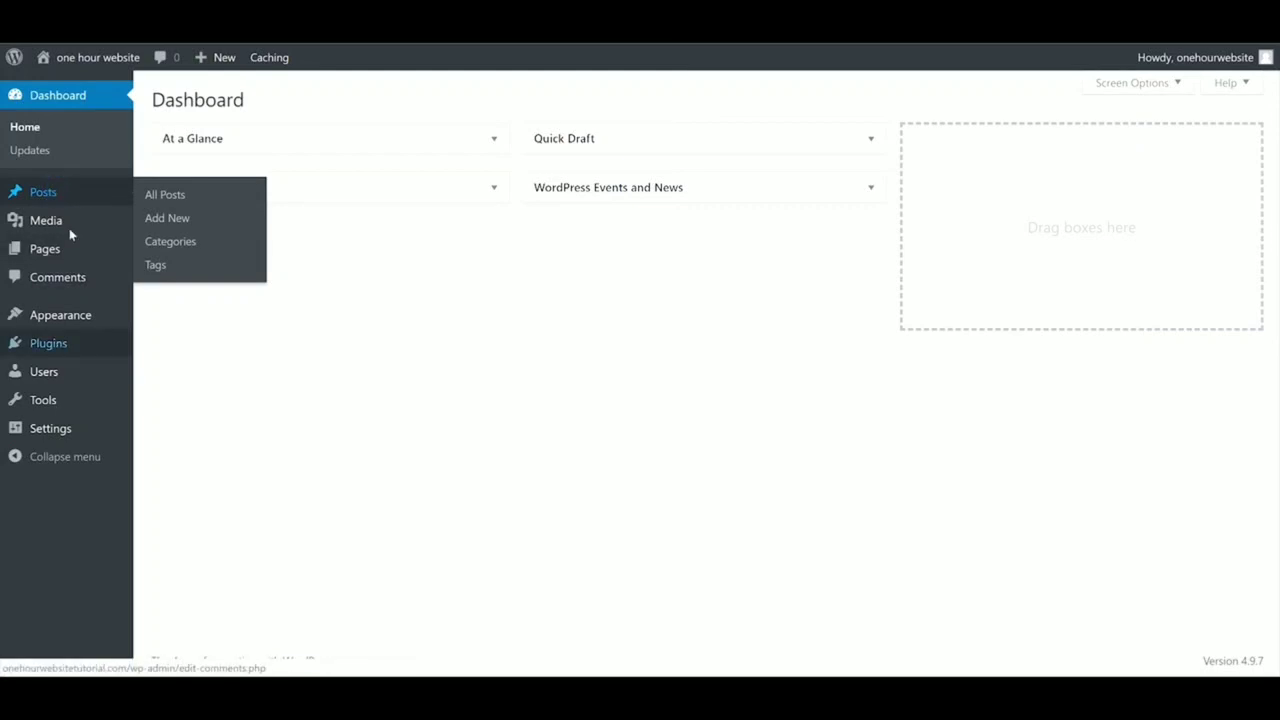
{"action": "left_click", "coordinate": [47, 190]}
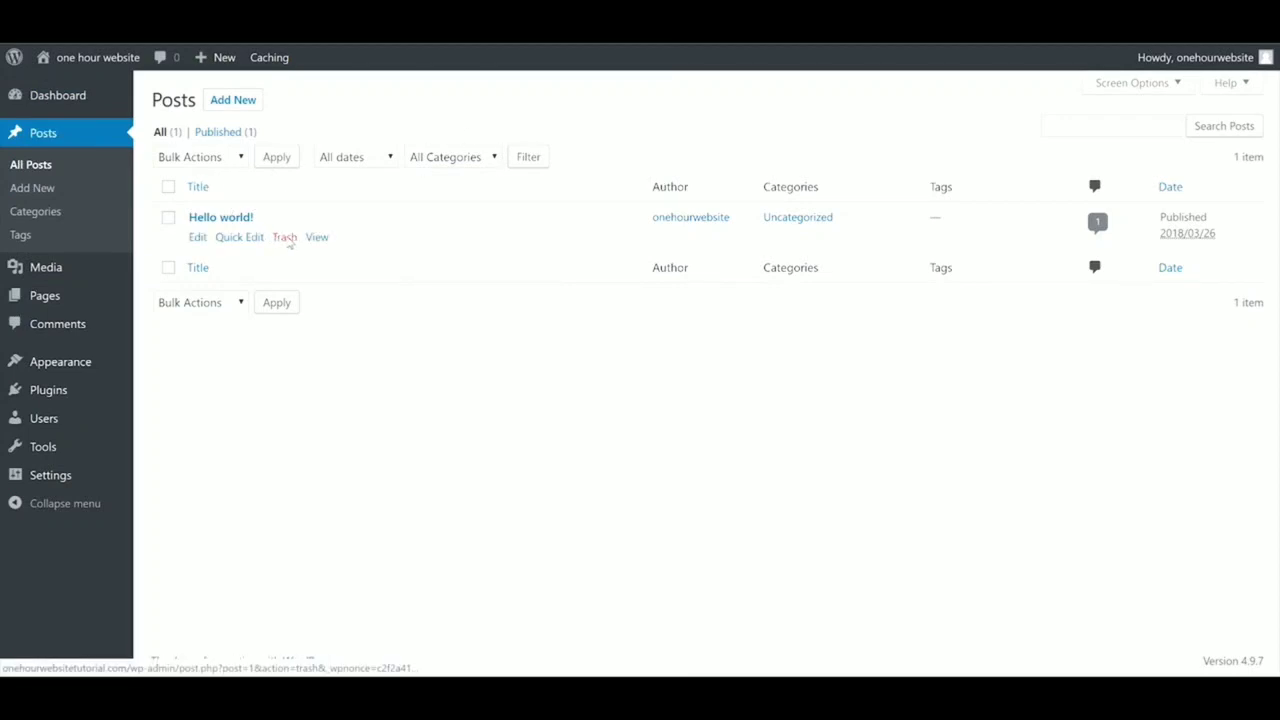
{"action": "left_click", "coordinate": [285, 238]}
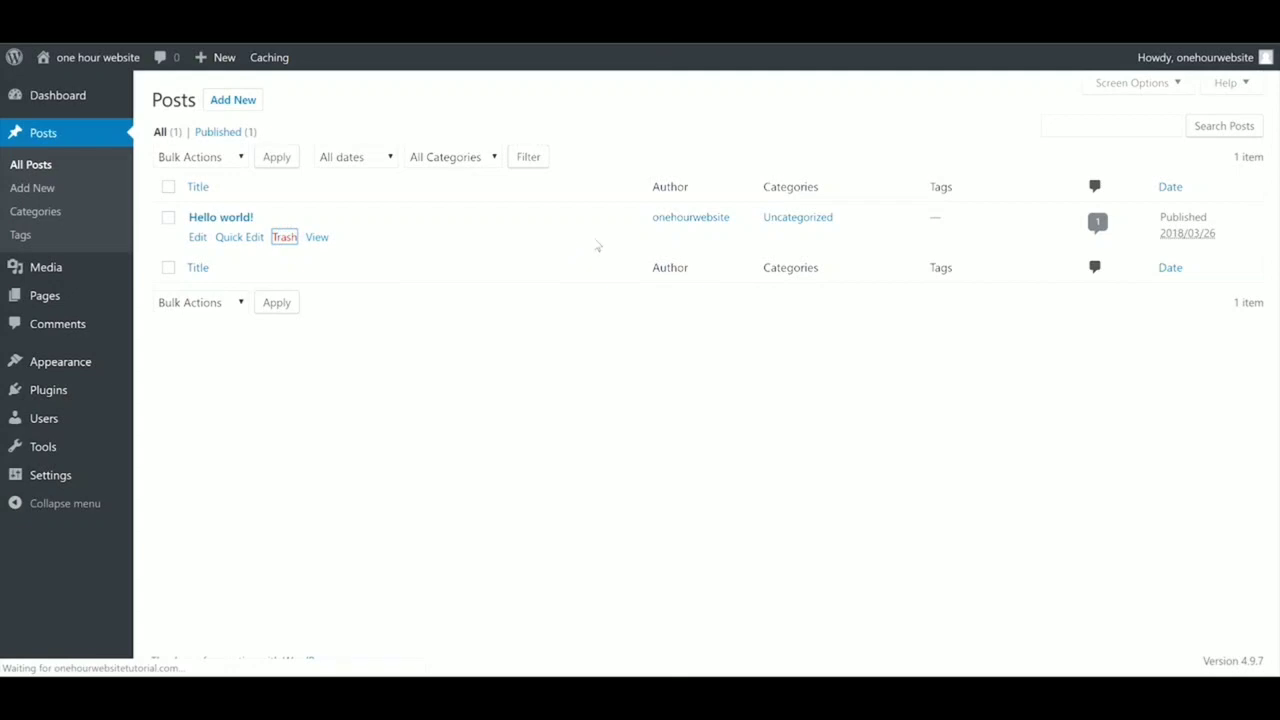
{"action": "left_click", "coordinate": [52, 97]}
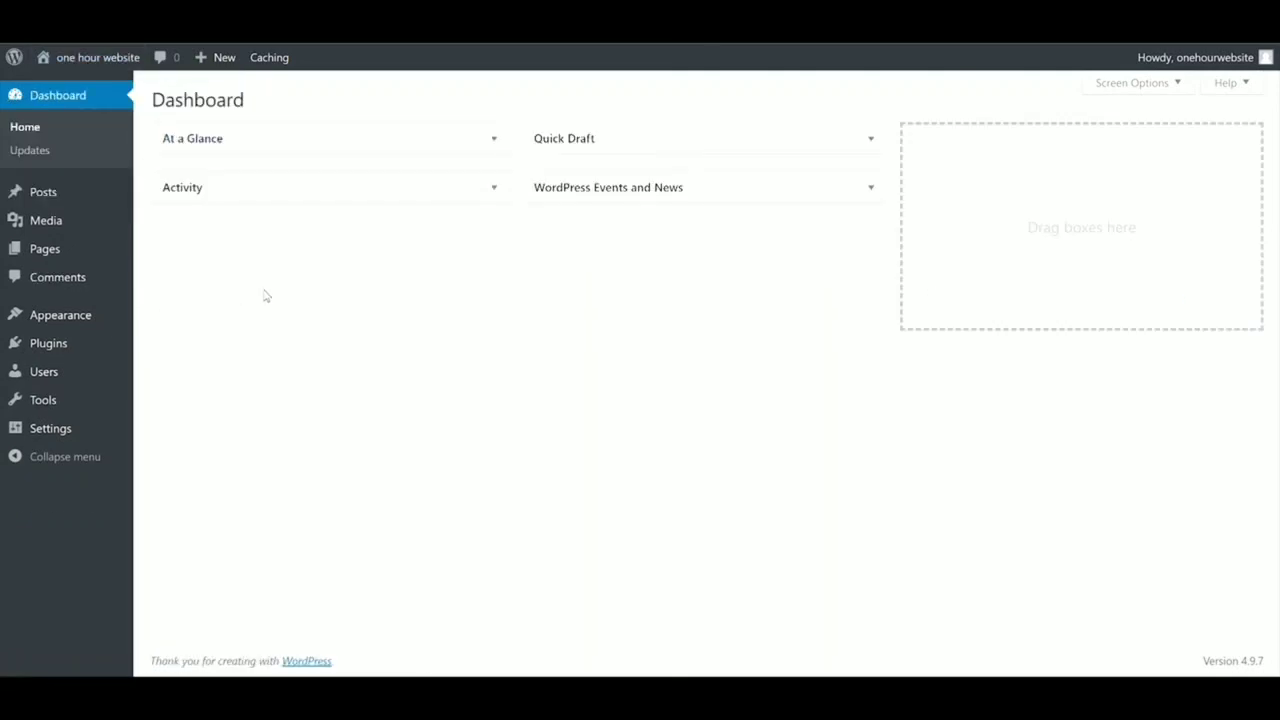
{"action": "mouse_move", "coordinate": [94, 57]}
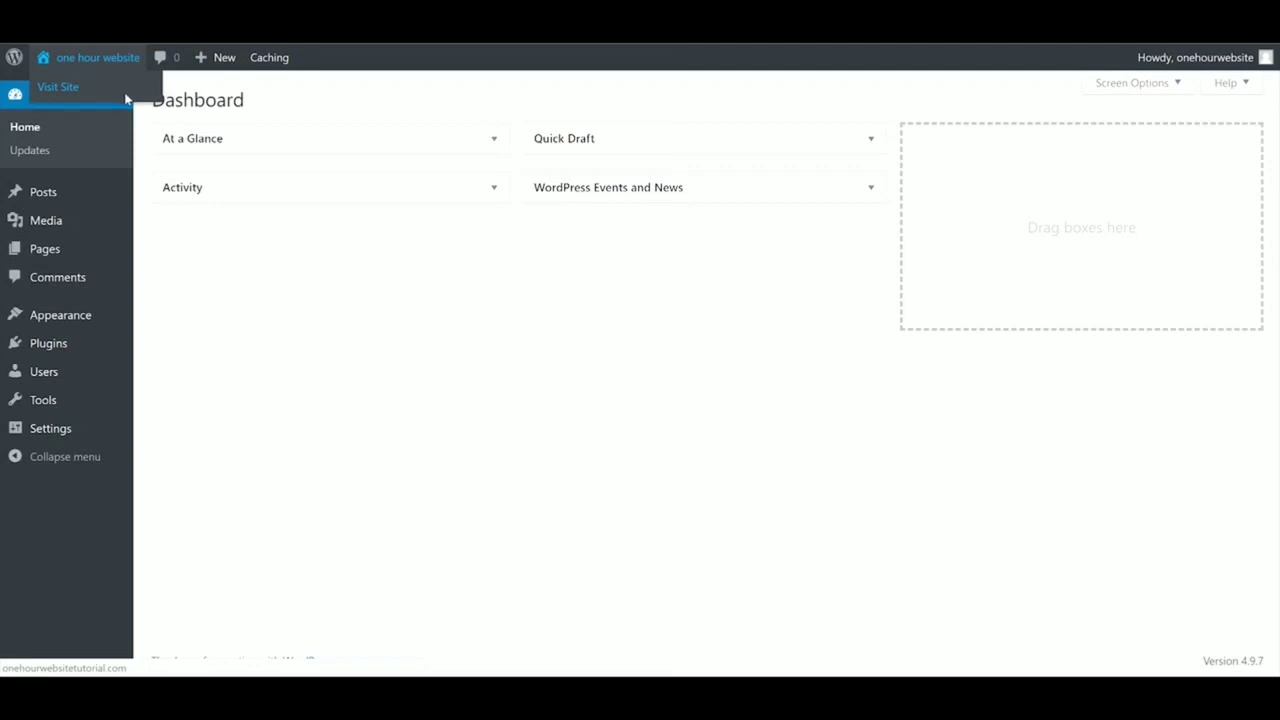
Step: Visit the live site and scroll through the ONE HOUR WEBSITE homepage with its plant hero image
{"action": "left_click", "coordinate": [125, 92]}
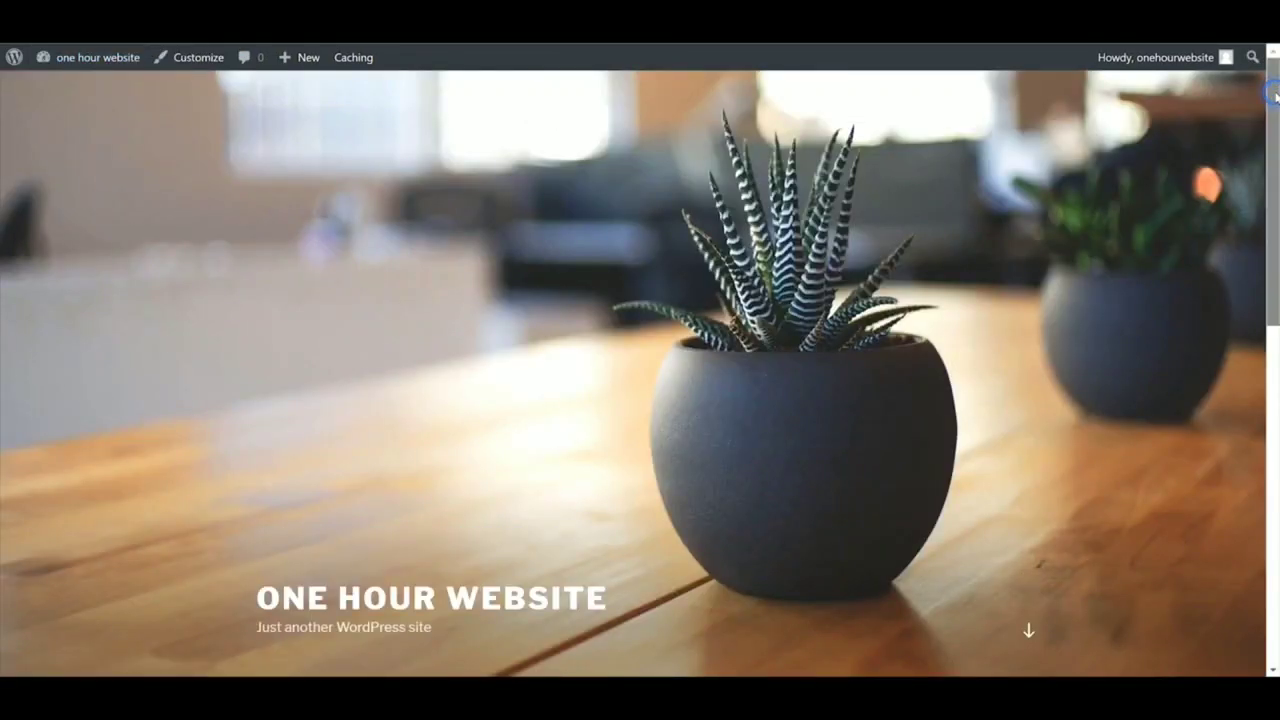
{"action": "scroll", "coordinate": [1276, 96], "scroll_direction": "down", "scroll_amount": 3}
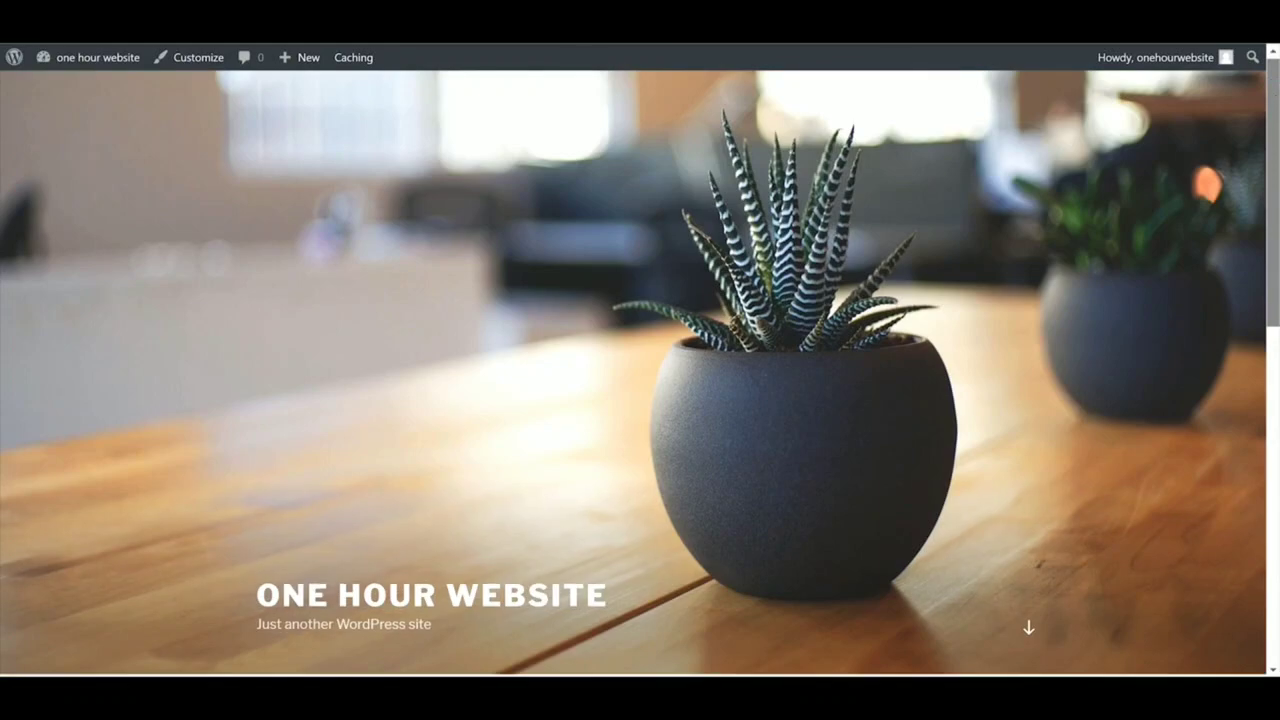
{"action": "scroll", "coordinate": [1273, 457], "scroll_direction": "down", "scroll_amount": 6}
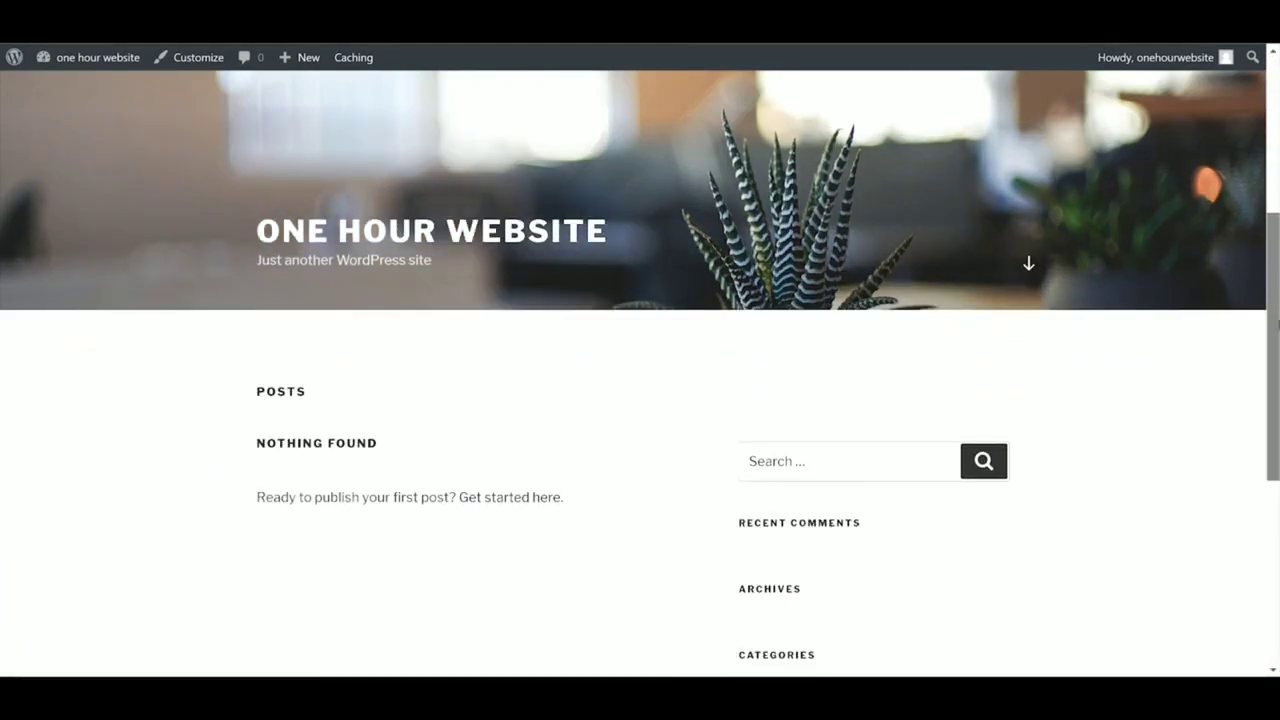
{"action": "scroll", "coordinate": [1273, 457], "scroll_direction": "up", "scroll_amount": 9}
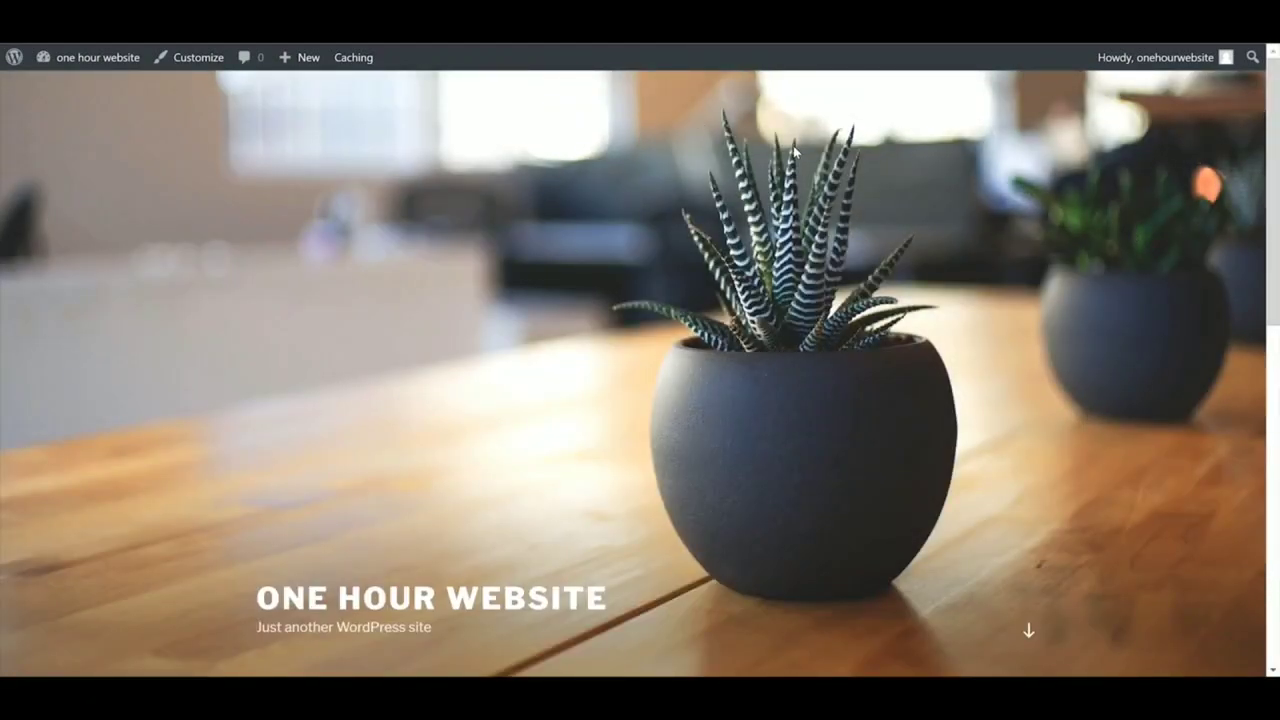
{"action": "scroll", "coordinate": [1273, 190], "scroll_direction": "down", "scroll_amount": 1}
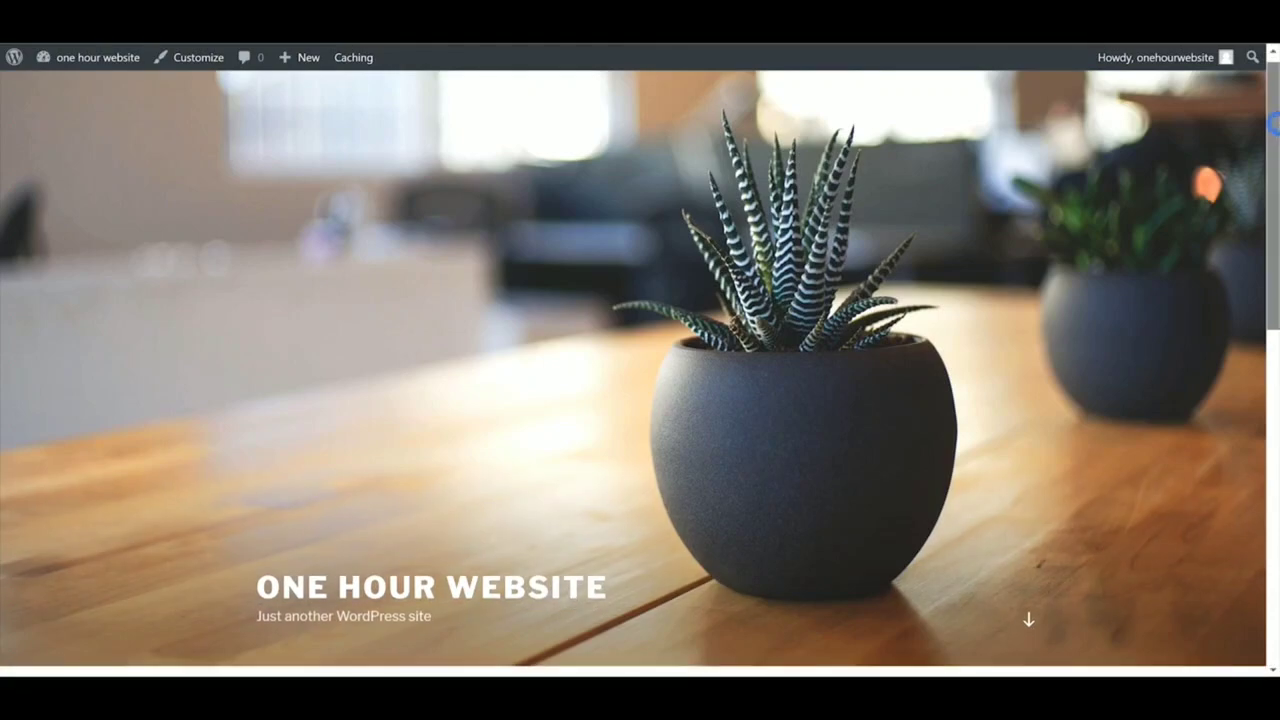
{"action": "scroll", "coordinate": [1273, 190], "scroll_direction": "up", "scroll_amount": 1}
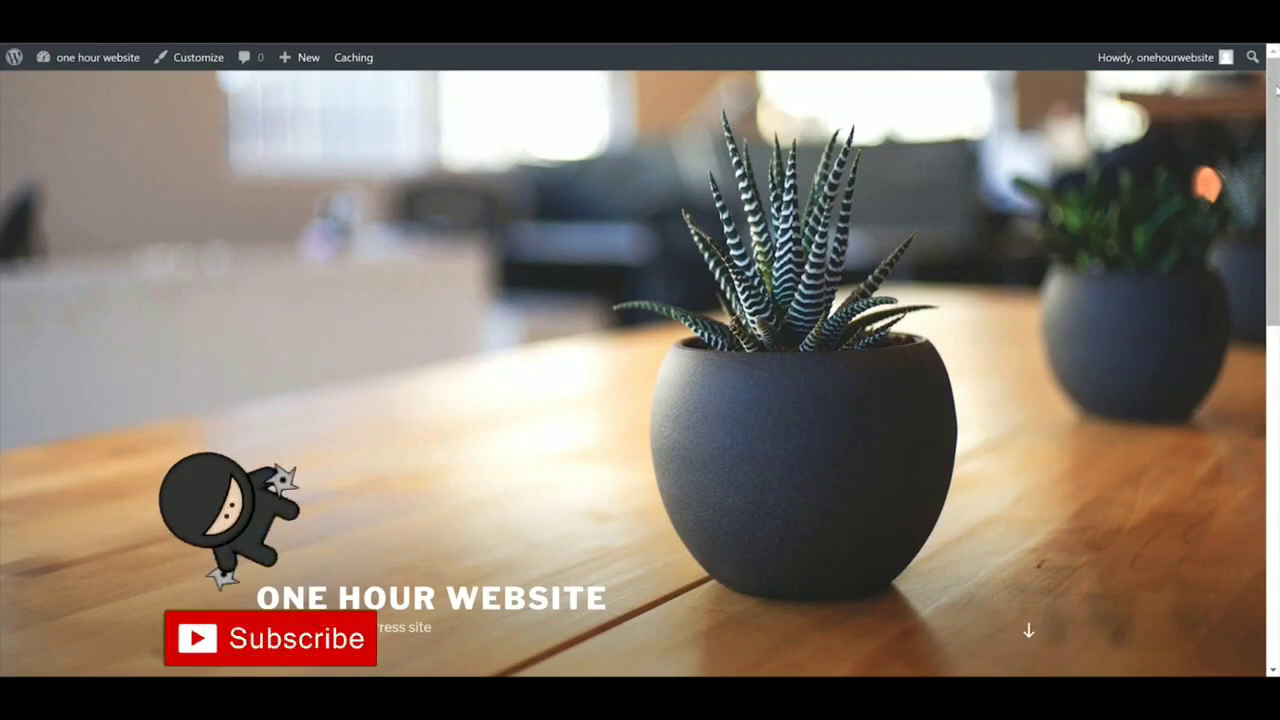
{"action": "scroll", "coordinate": [1276, 95], "scroll_direction": "down", "scroll_amount": 3}
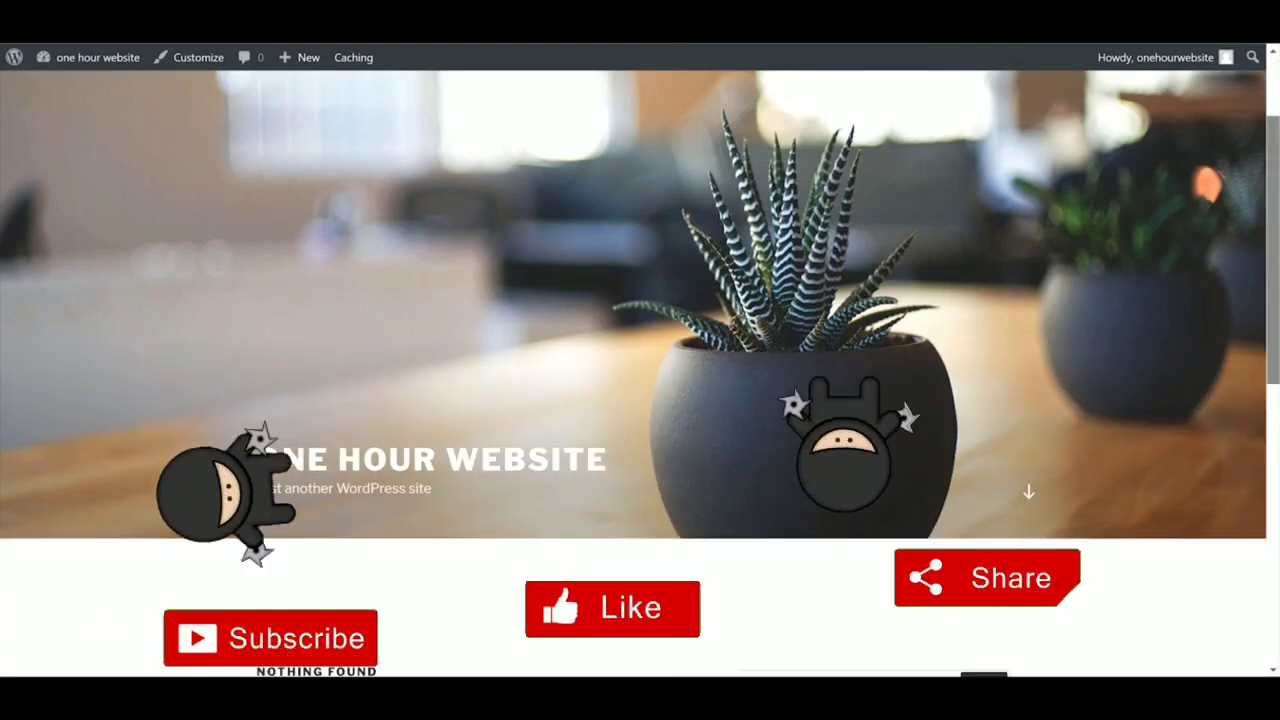
{"action": "scroll", "coordinate": [640, 400], "scroll_direction": "down", "scroll_amount": 5}
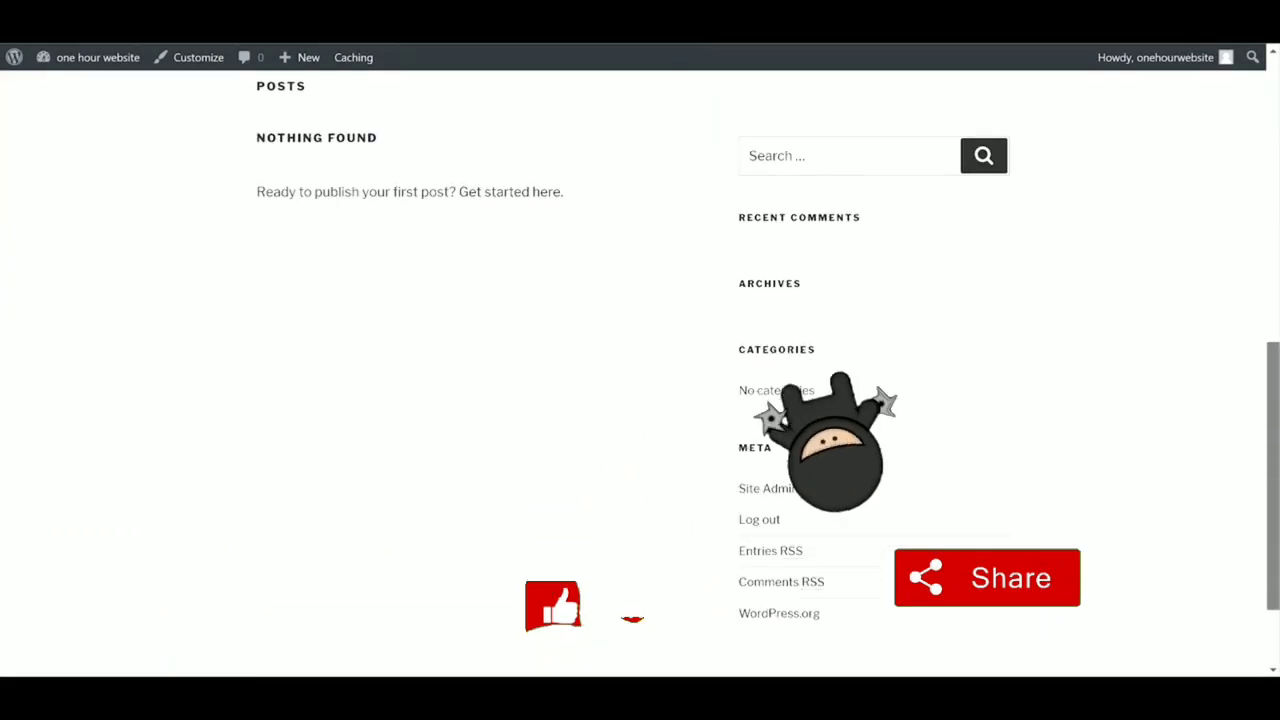
{"action": "scroll", "coordinate": [640, 400], "scroll_direction": "up", "scroll_amount": 3}
{"action": "scroll", "coordinate": [640, 400], "scroll_direction": "up", "scroll_amount": 5}
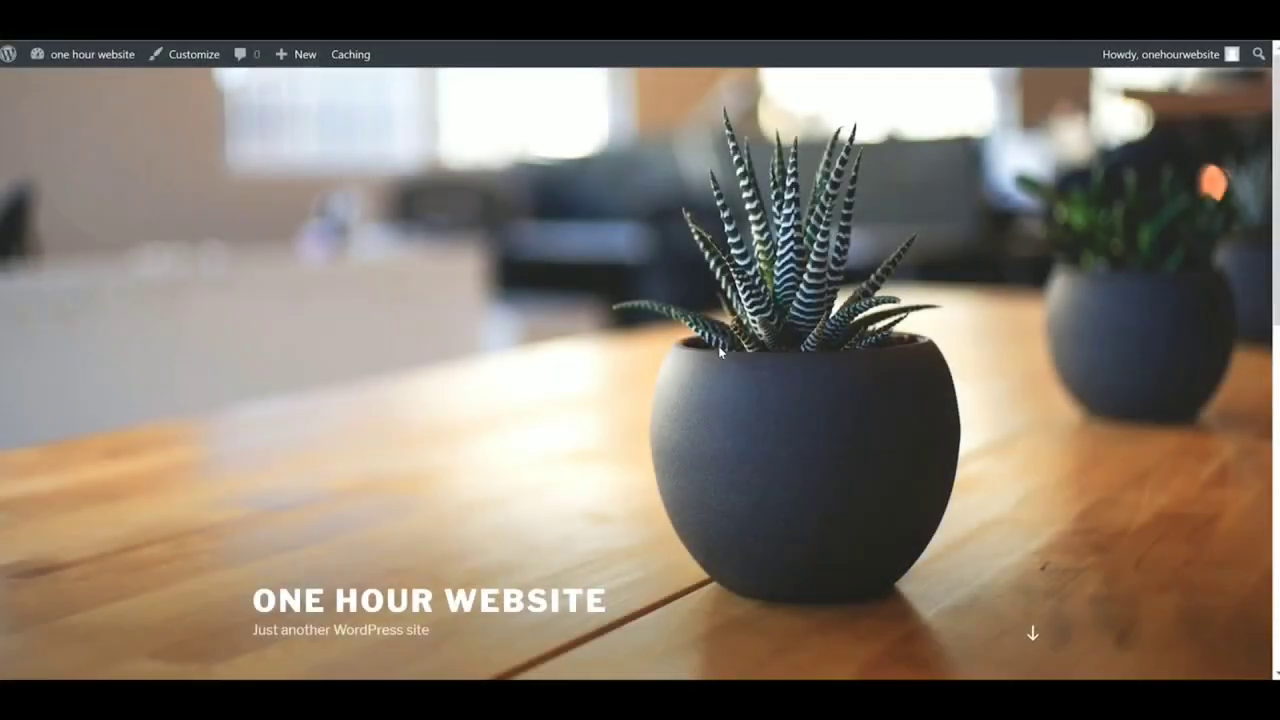
Step: From Appearance > Themes, go to Add New and search themes for 'sydney'
{"action": "mouse_move", "coordinate": [90, 54]}
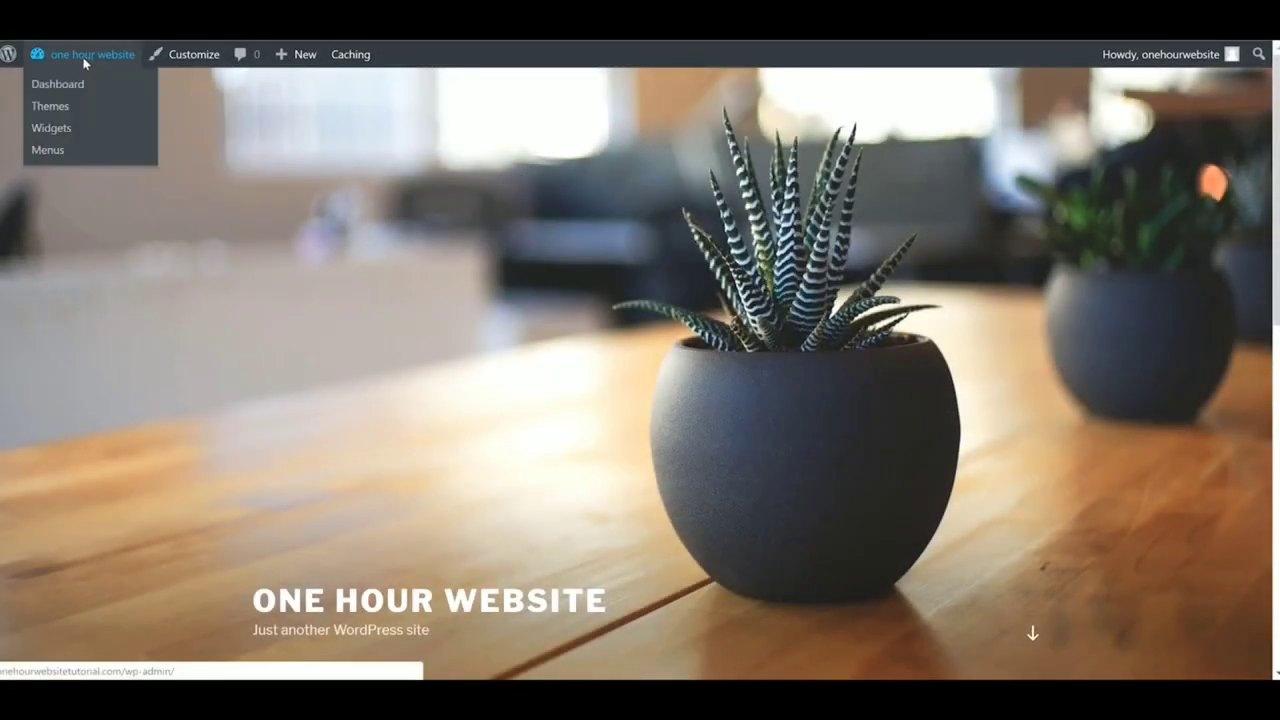
{"action": "left_click", "coordinate": [77, 87]}
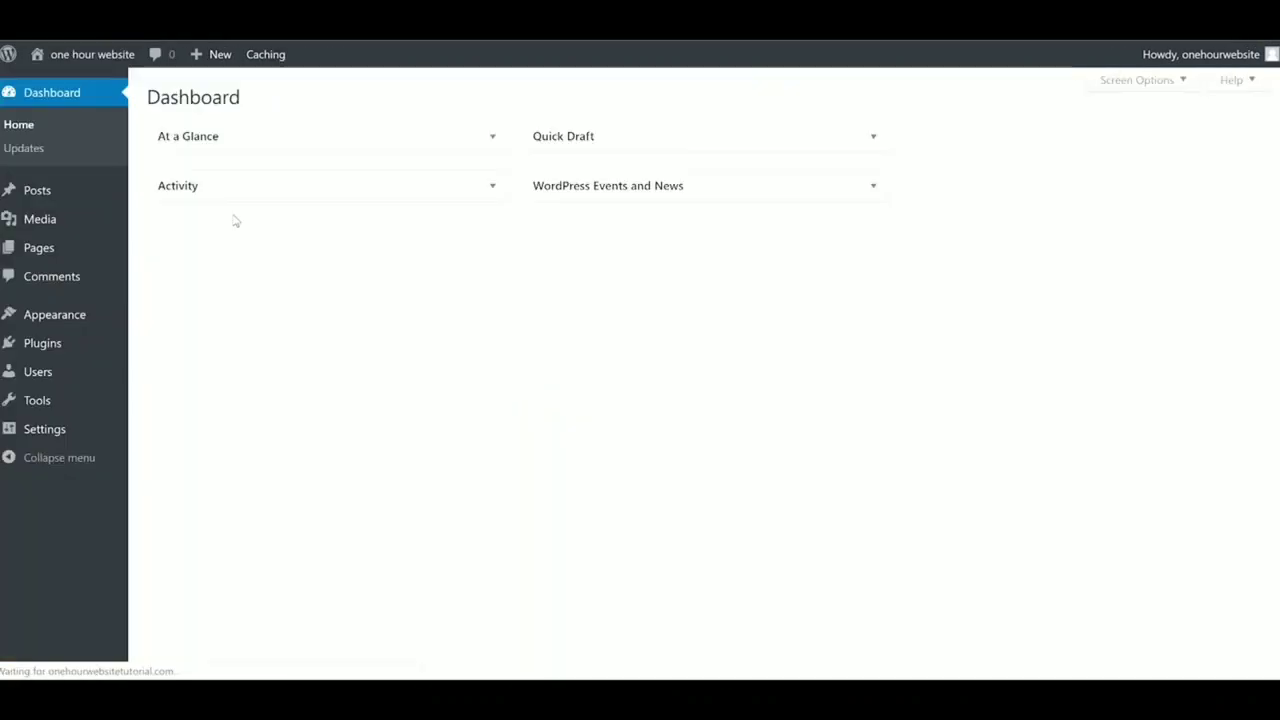
{"action": "mouse_move", "coordinate": [80, 316]}
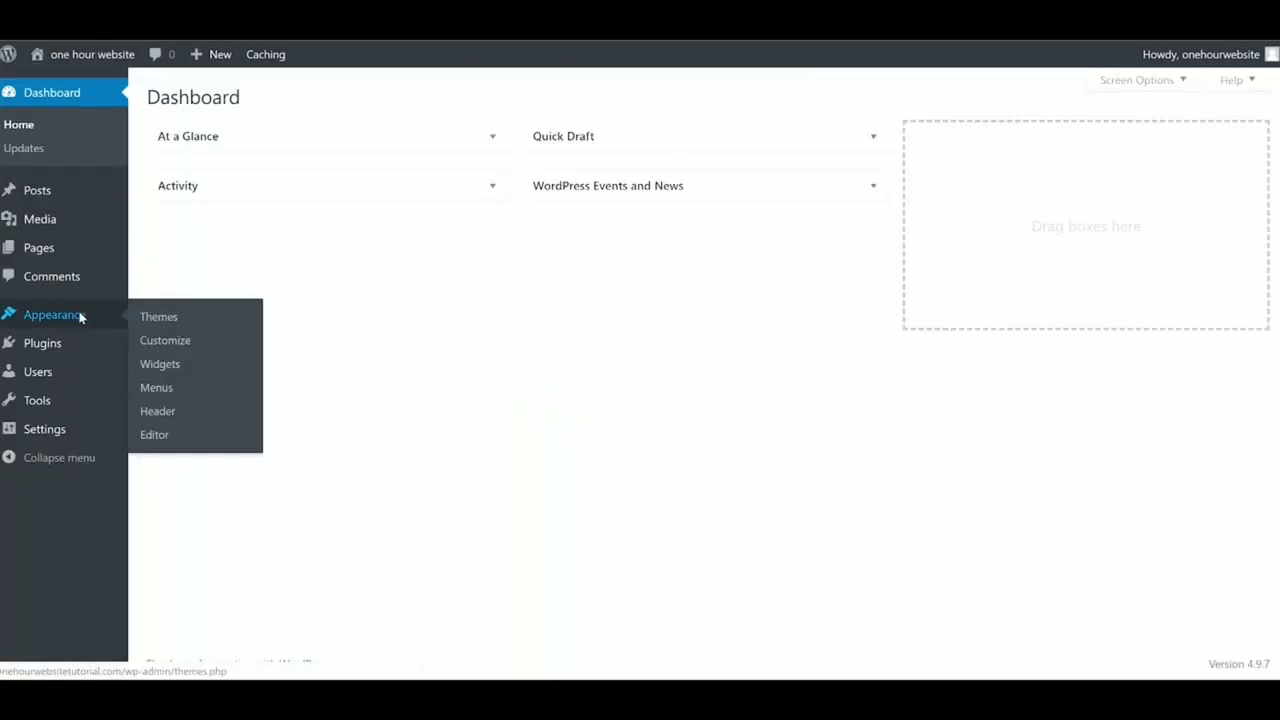
{"action": "left_click", "coordinate": [184, 313]}
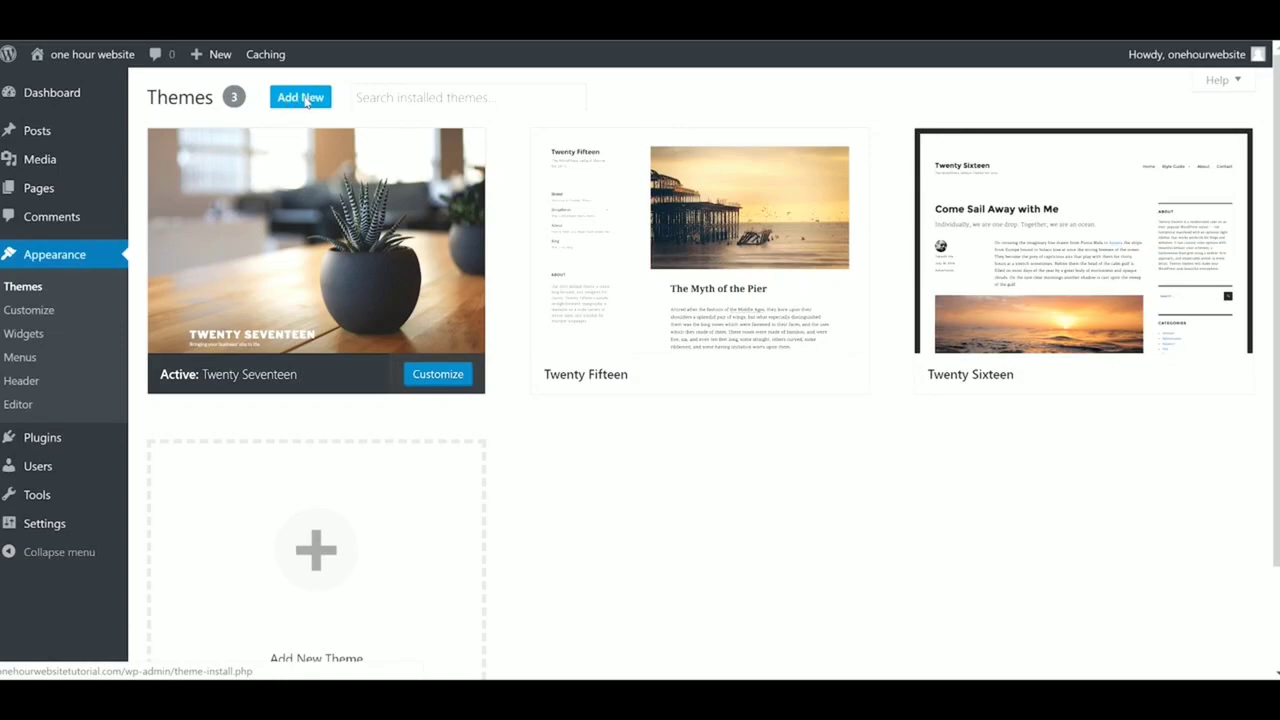
{"action": "left_click", "coordinate": [307, 99]}
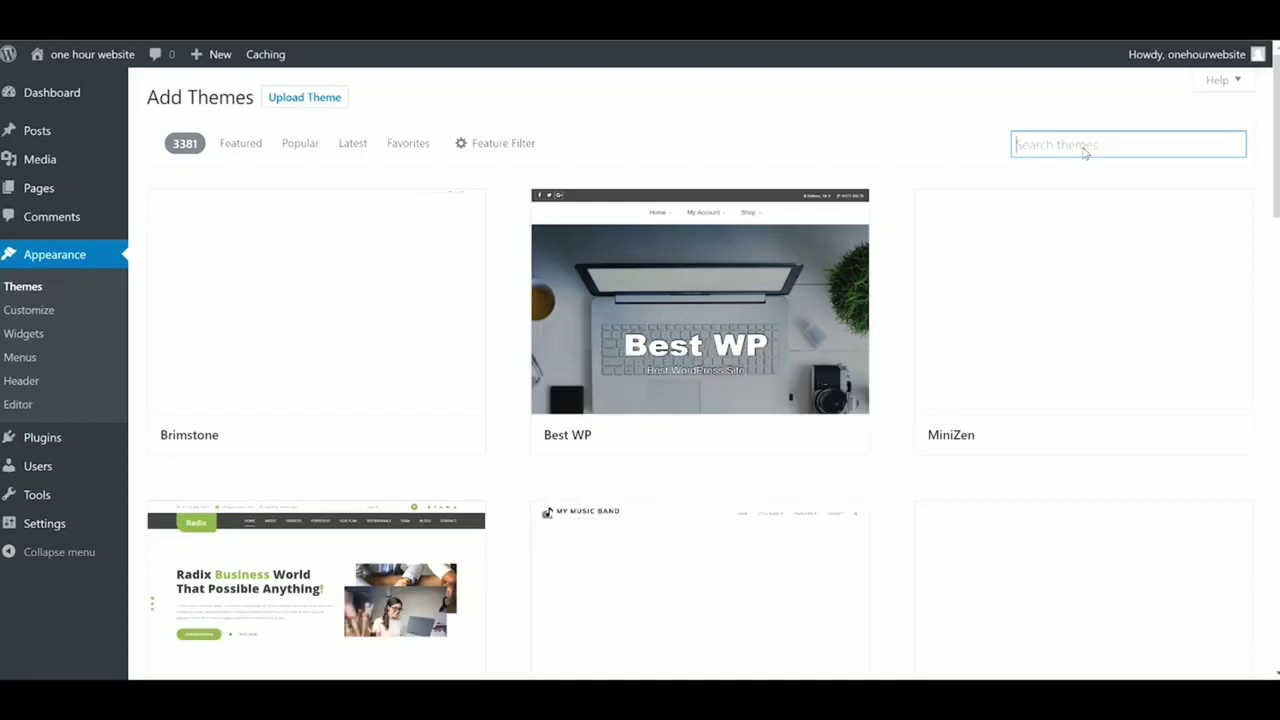
{"action": "type", "text": "sy"}
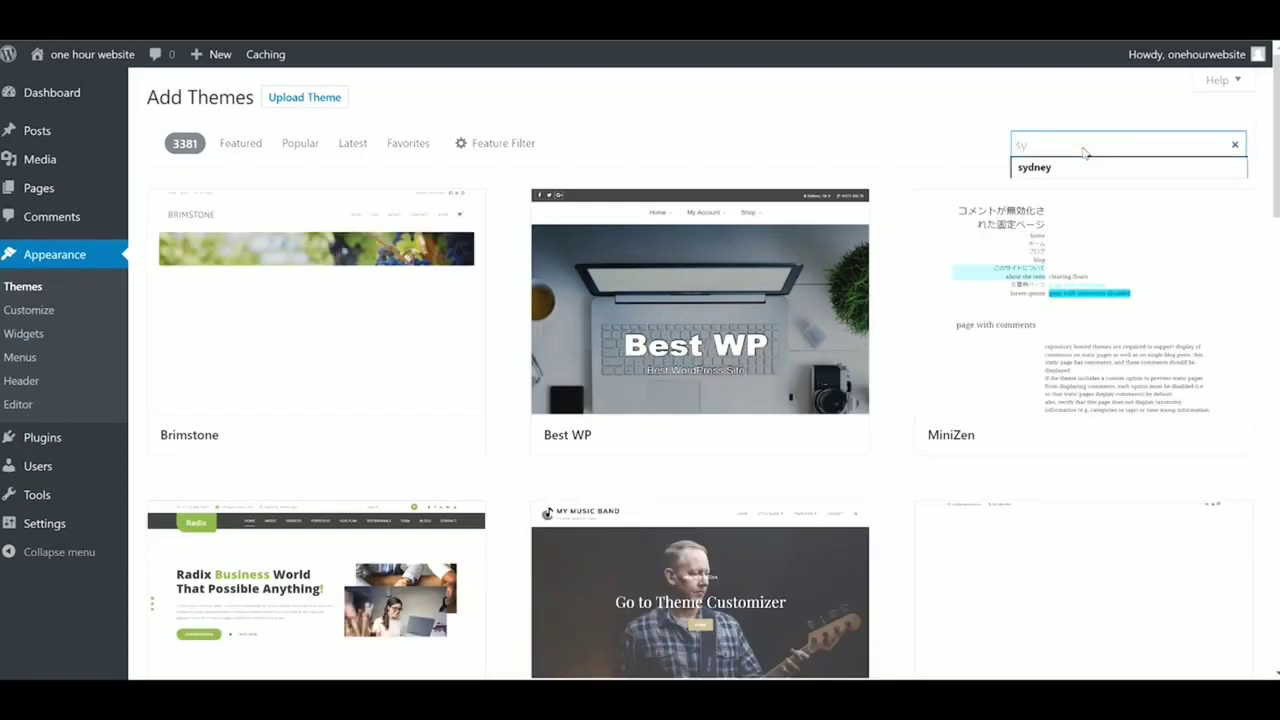
{"action": "type", "text": "dney"}
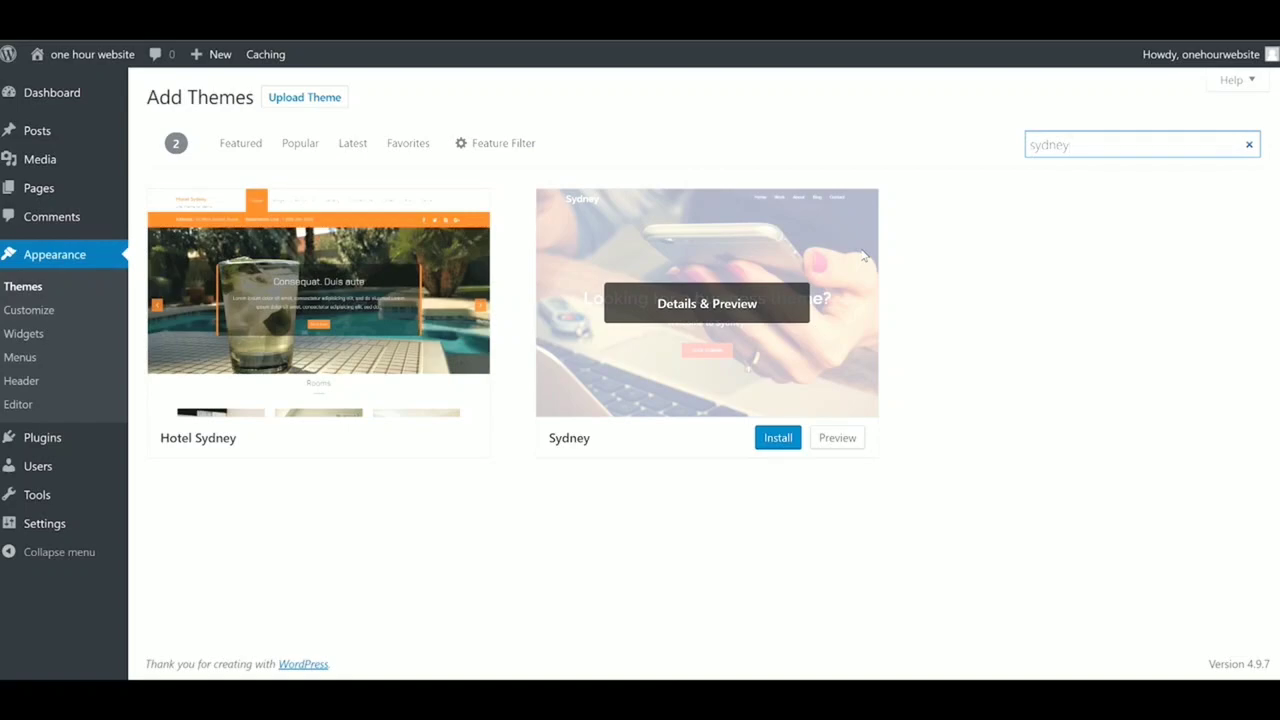
Step: Install the Sydney theme and activate it
{"action": "left_click", "coordinate": [787, 442]}
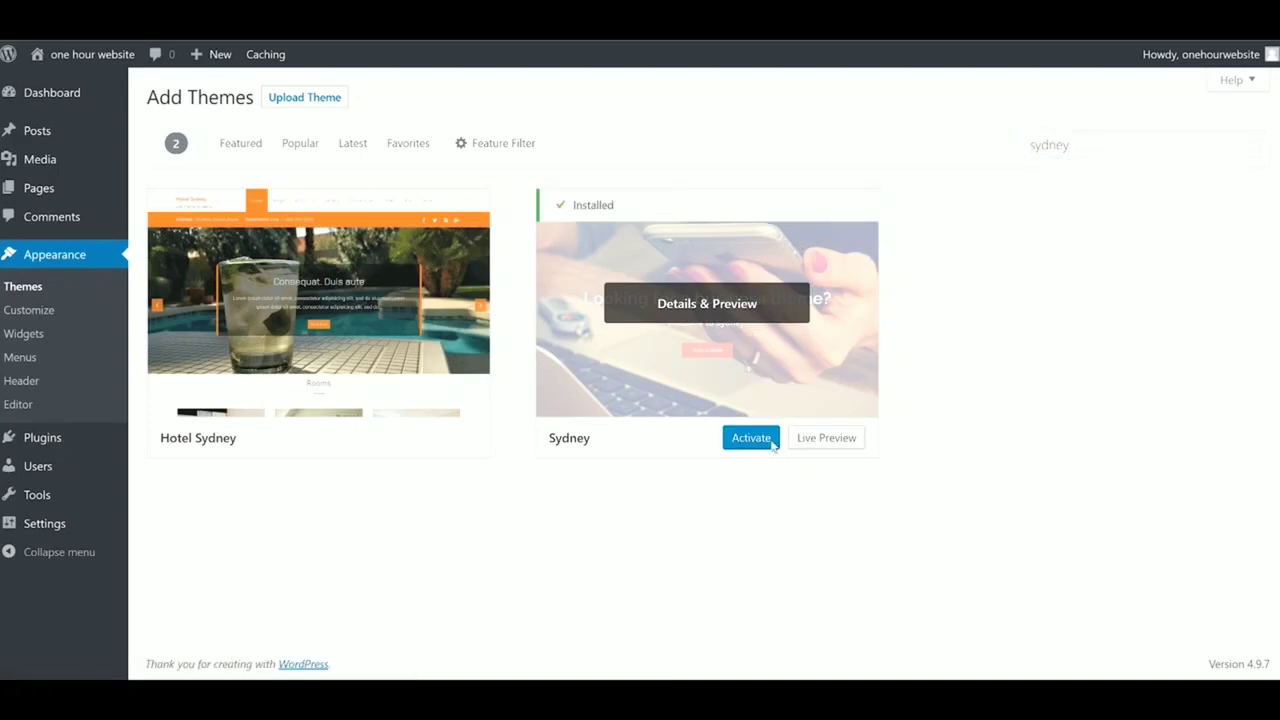
{"action": "left_click", "coordinate": [760, 446]}
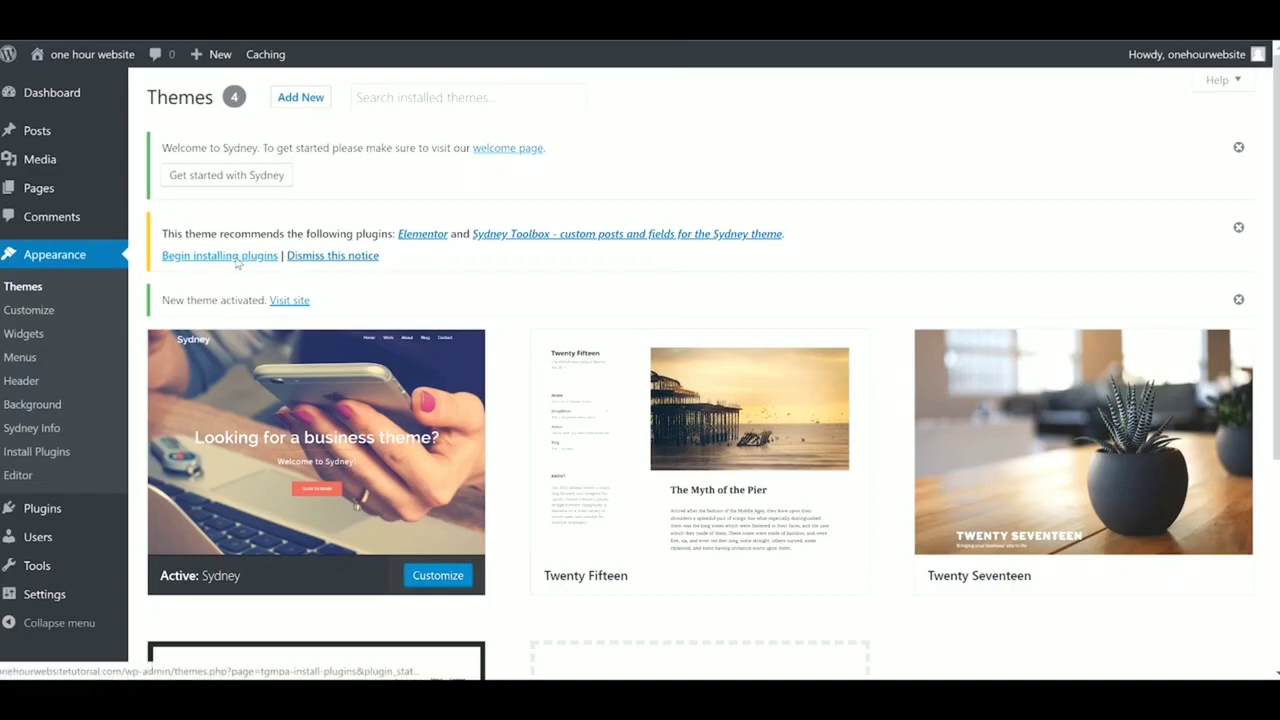
Step: Bulk-install the recommended Elementor and Sydney Toolbox plugins
{"action": "left_click", "coordinate": [240, 260]}
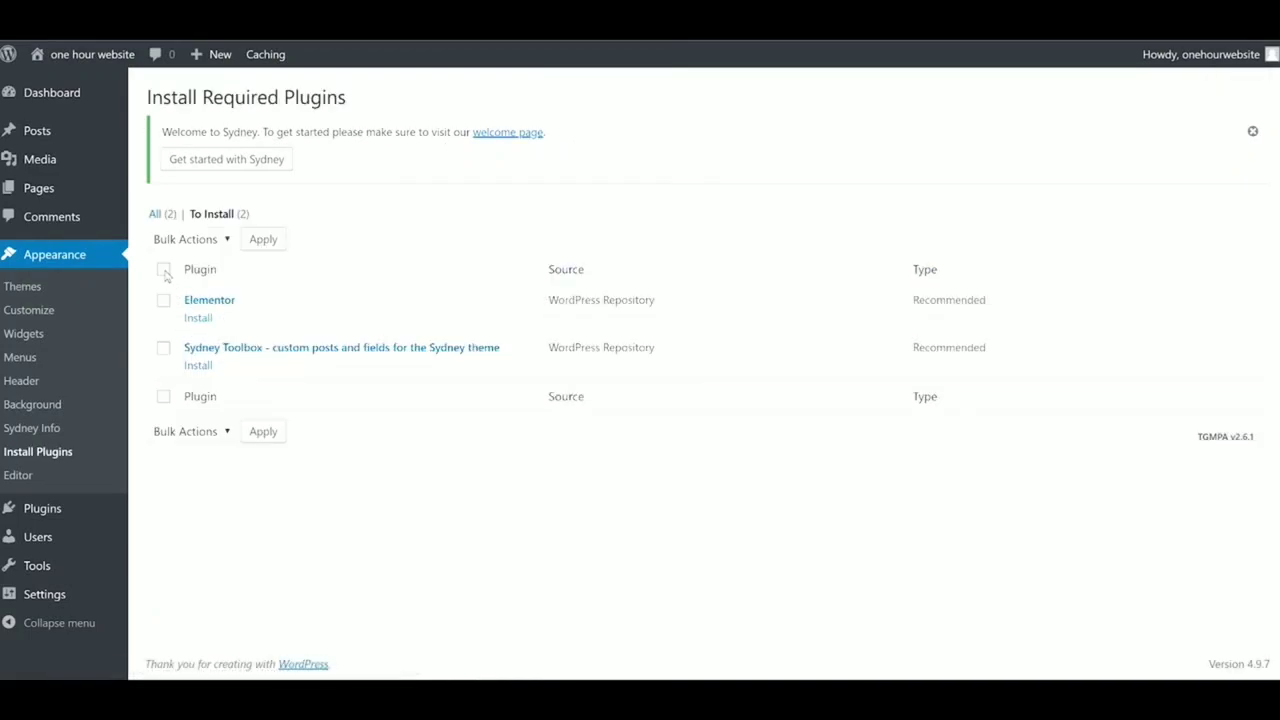
{"action": "left_click", "coordinate": [164, 299]}
{"action": "left_click", "coordinate": [164, 299]}
{"action": "left_click", "coordinate": [164, 299]}
{"action": "left_click", "coordinate": [163, 347]}
{"action": "left_click", "coordinate": [209, 244]}
{"action": "left_click", "coordinate": [195, 276]}
{"action": "left_click", "coordinate": [263, 240]}
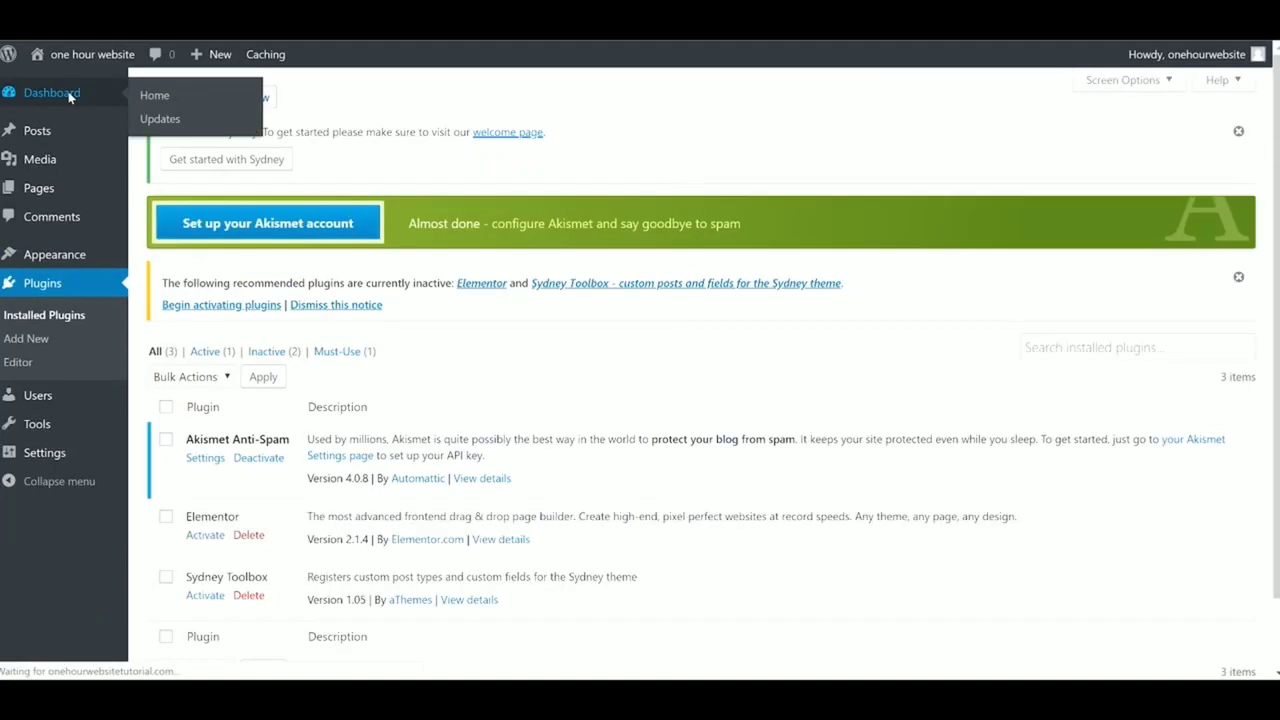
{"action": "left_click", "coordinate": [72, 95]}
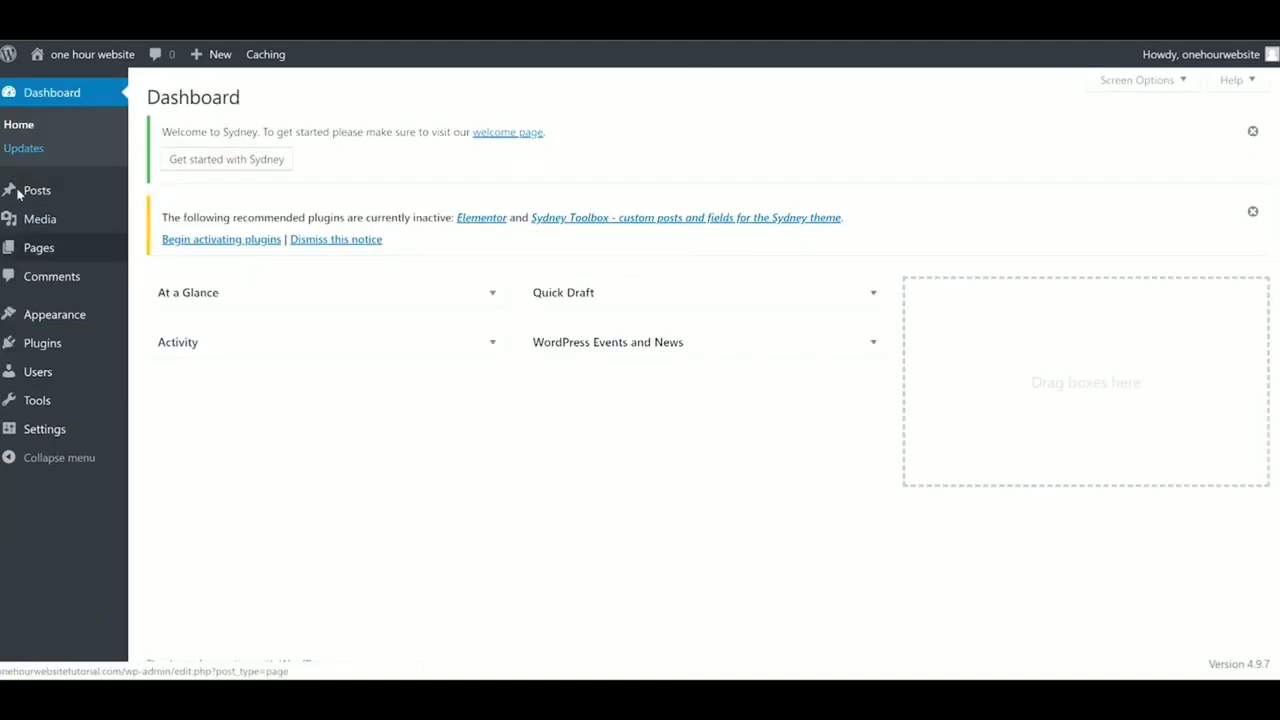
Step: Activate Elementor and Sydney Toolbox on the Installed Plugins page
{"action": "mouse_move", "coordinate": [45, 345]}
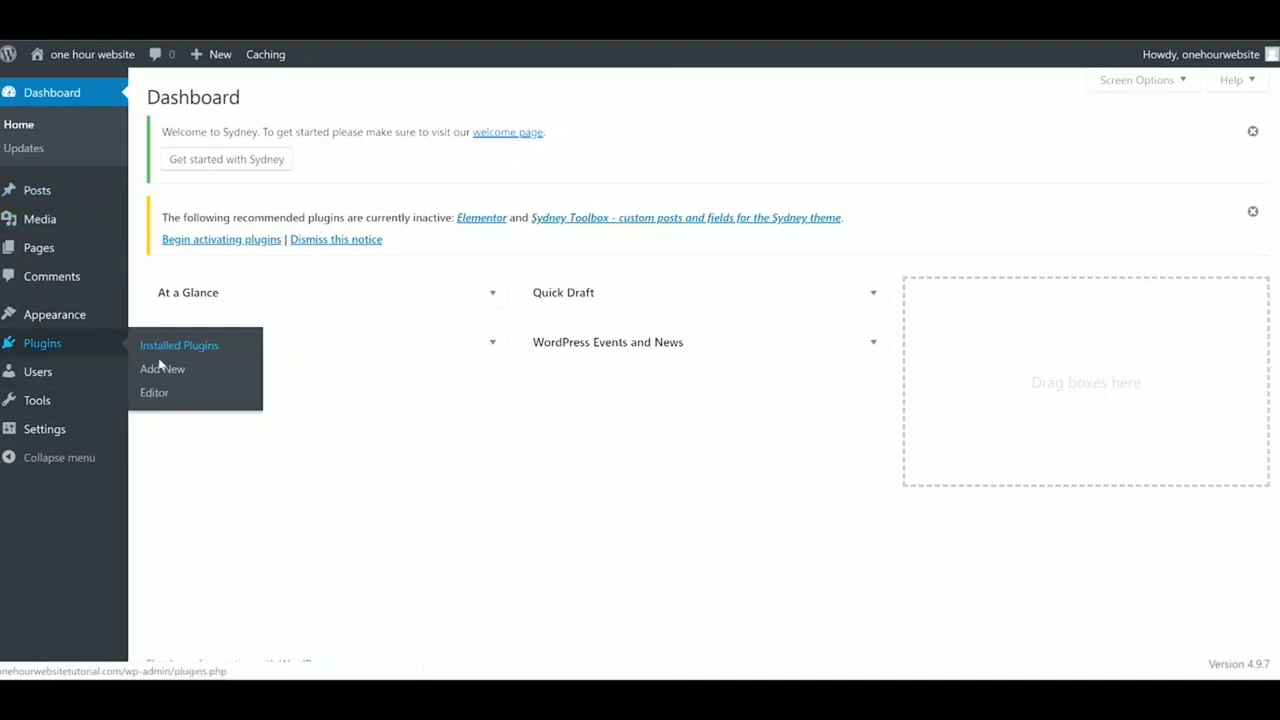
{"action": "left_click", "coordinate": [94, 354]}
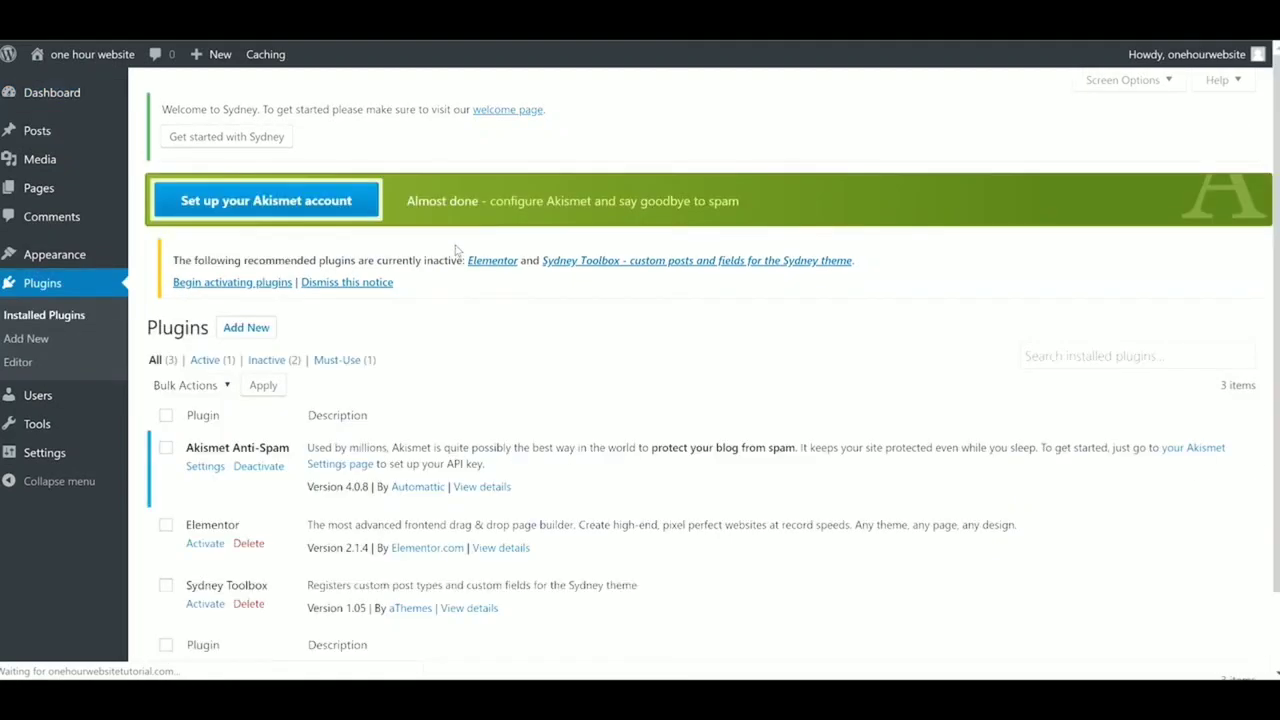
{"action": "scroll", "coordinate": [170, 448], "scroll_direction": "down", "scroll_amount": 1}
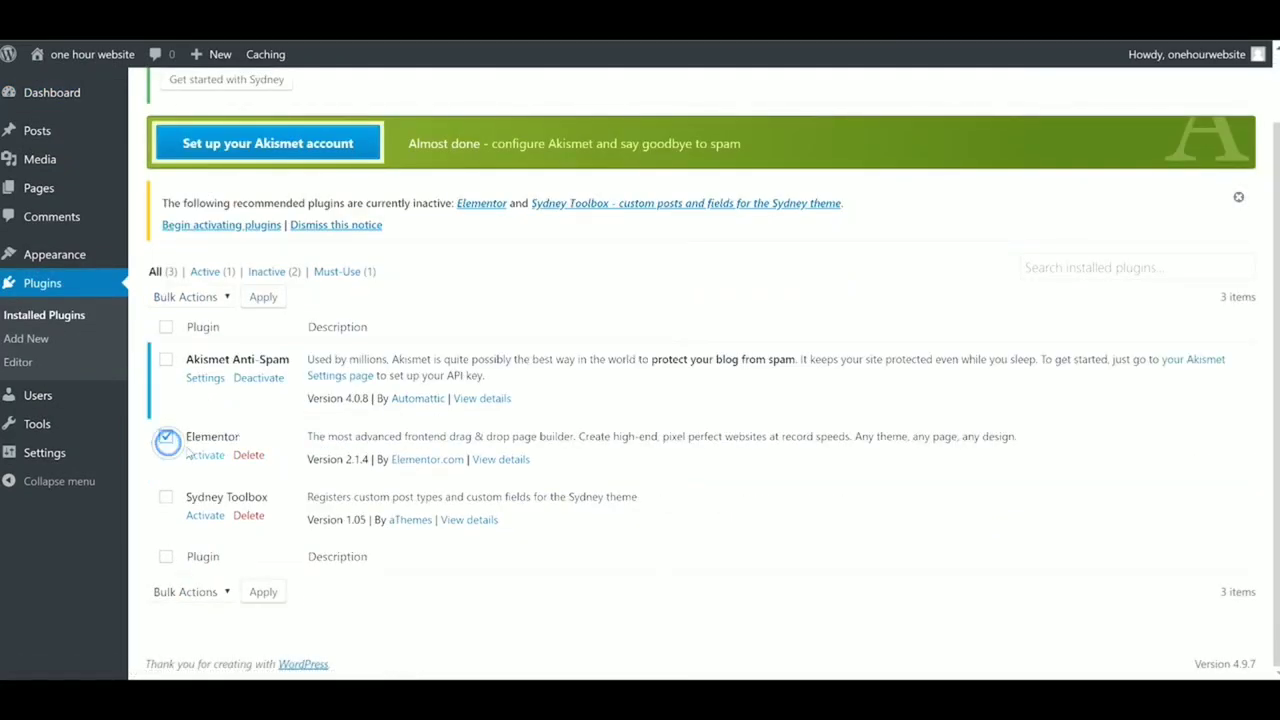
{"action": "left_click", "coordinate": [204, 456]}
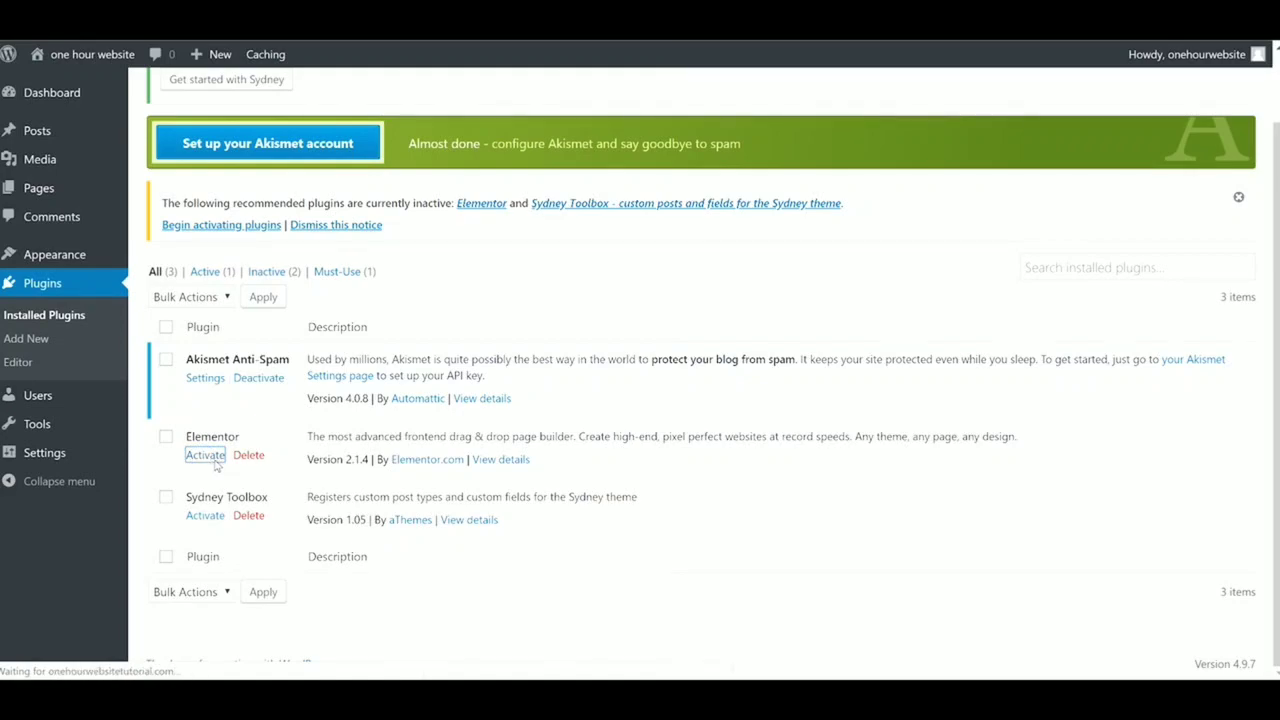
{"action": "left_click", "coordinate": [205, 517]}
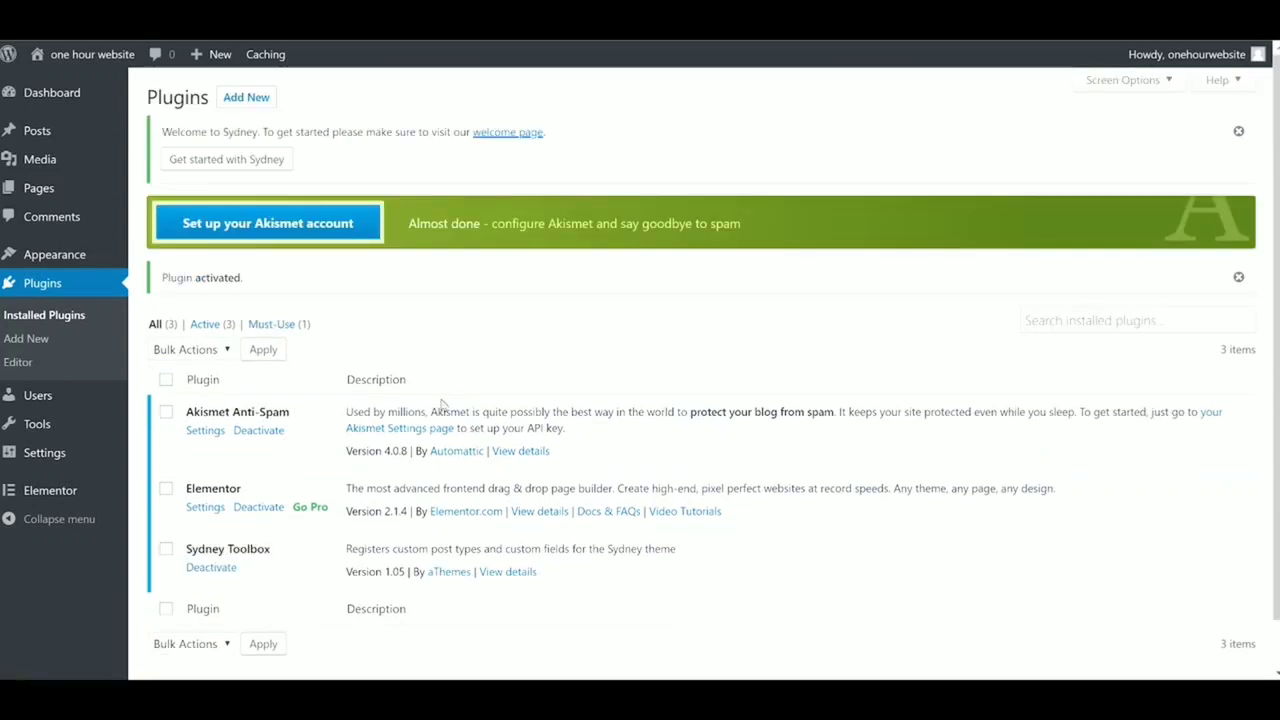
{"action": "mouse_move", "coordinate": [110, 62]}
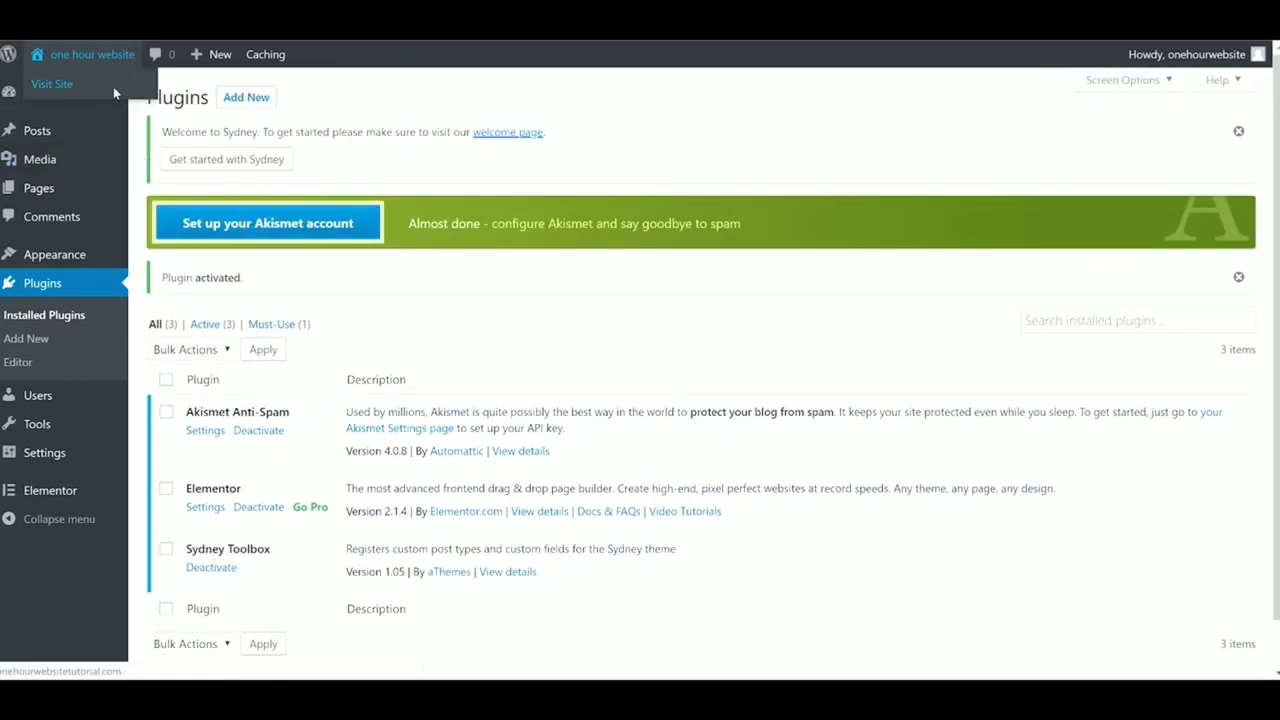
Step: Browse the Sydney-themed front page, then go back to the admin Dashboard
{"action": "left_click", "coordinate": [113, 86]}
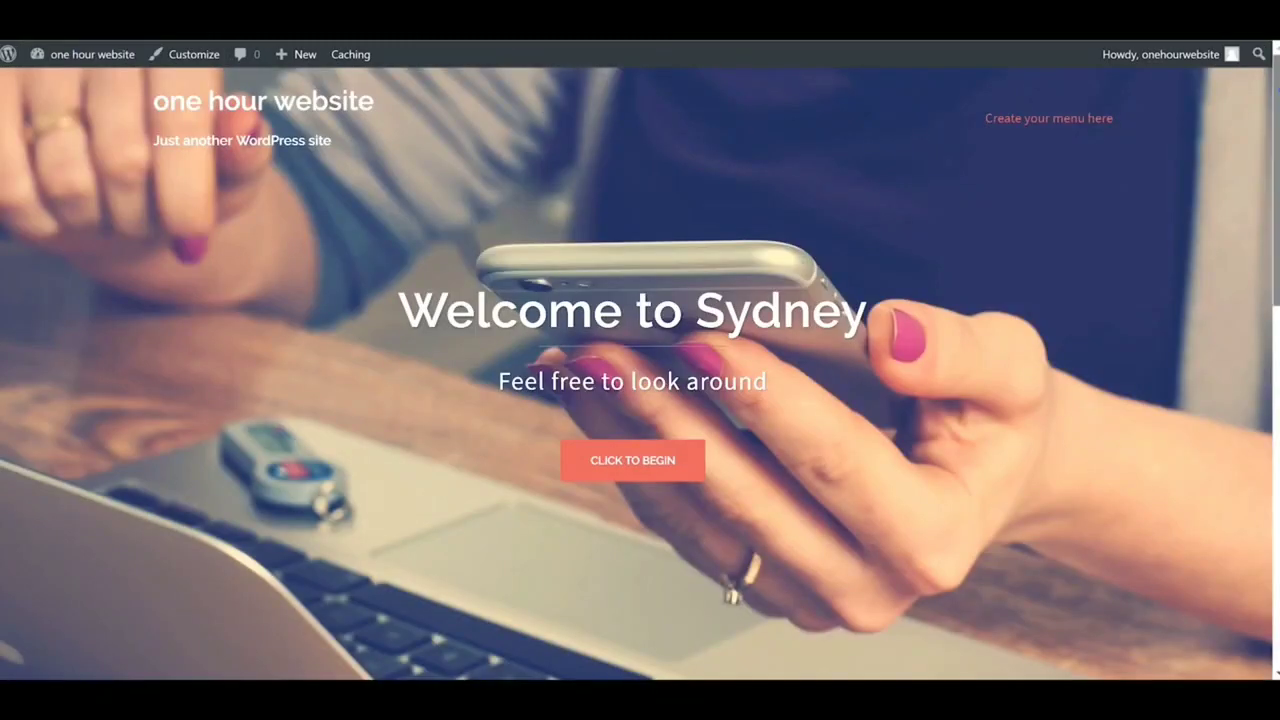
{"action": "scroll", "coordinate": [640, 360], "scroll_direction": "down", "scroll_amount": 1}
{"action": "scroll", "coordinate": [640, 360], "scroll_direction": "down", "scroll_amount": 2}
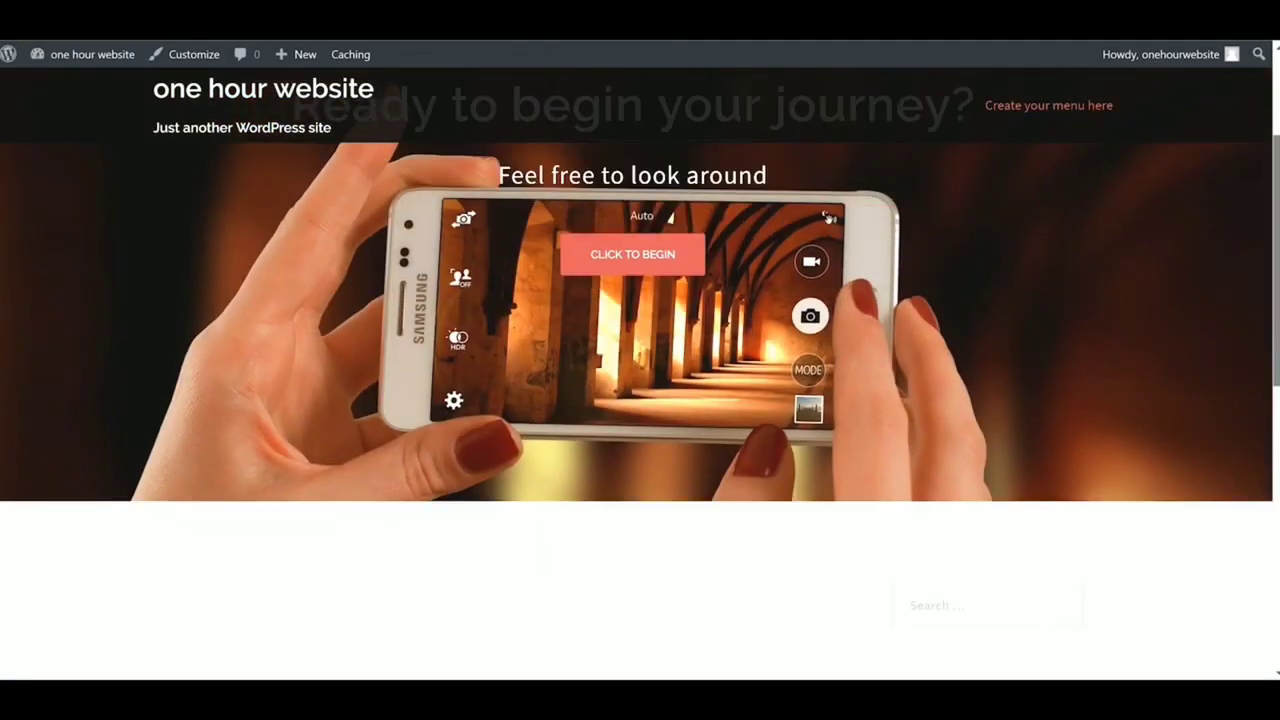
{"action": "scroll", "coordinate": [640, 360], "scroll_direction": "up", "scroll_amount": 3}
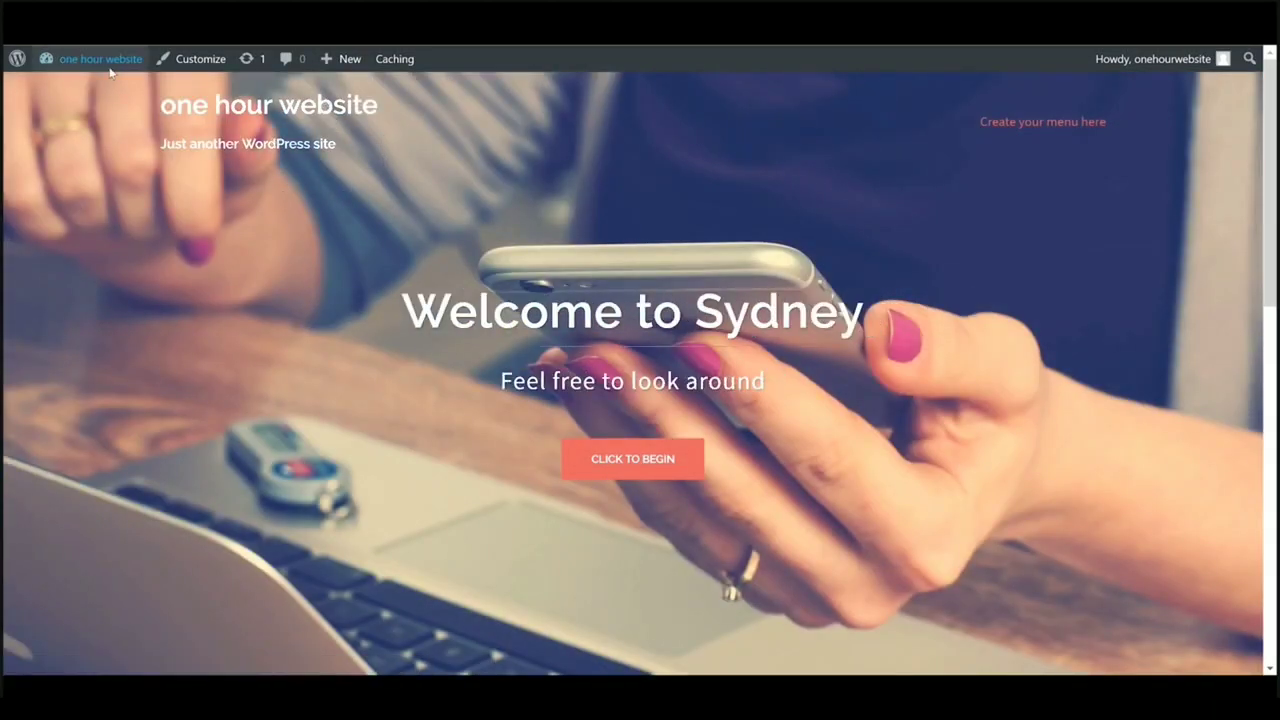
{"action": "mouse_move", "coordinate": [92, 60]}
{"action": "left_click", "coordinate": [94, 88]}
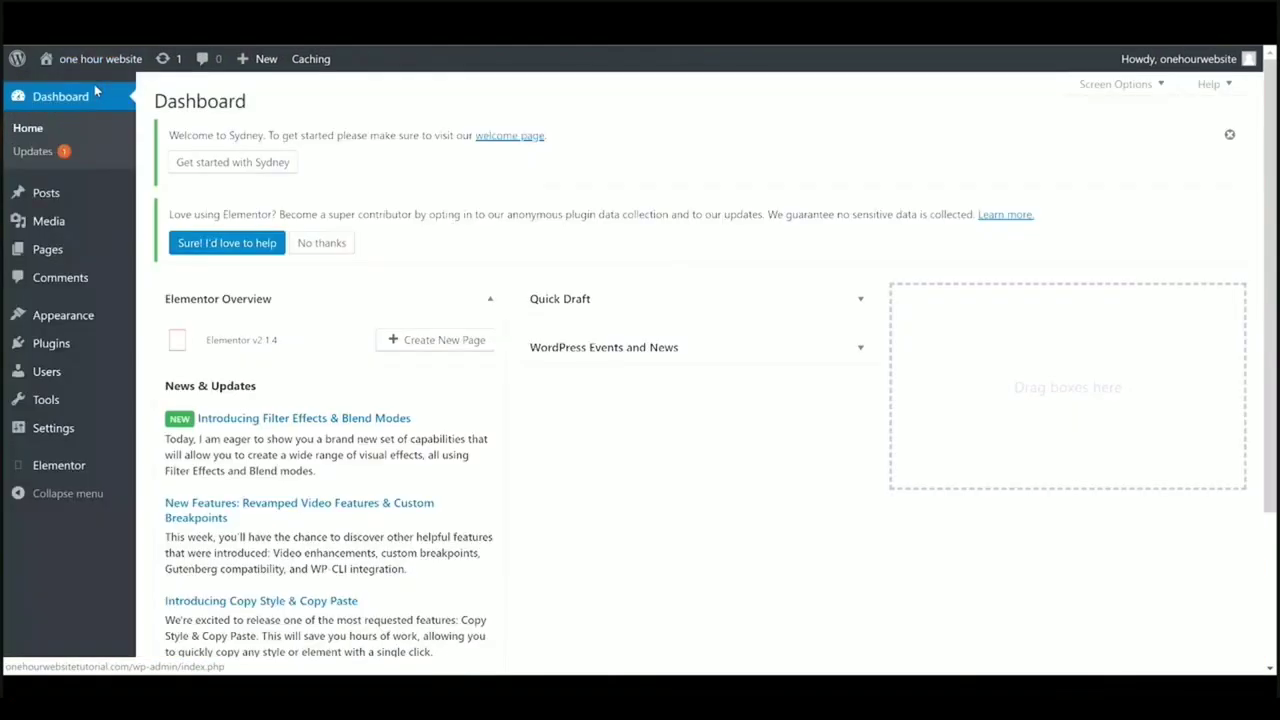
{"action": "mouse_move", "coordinate": [55, 250]}
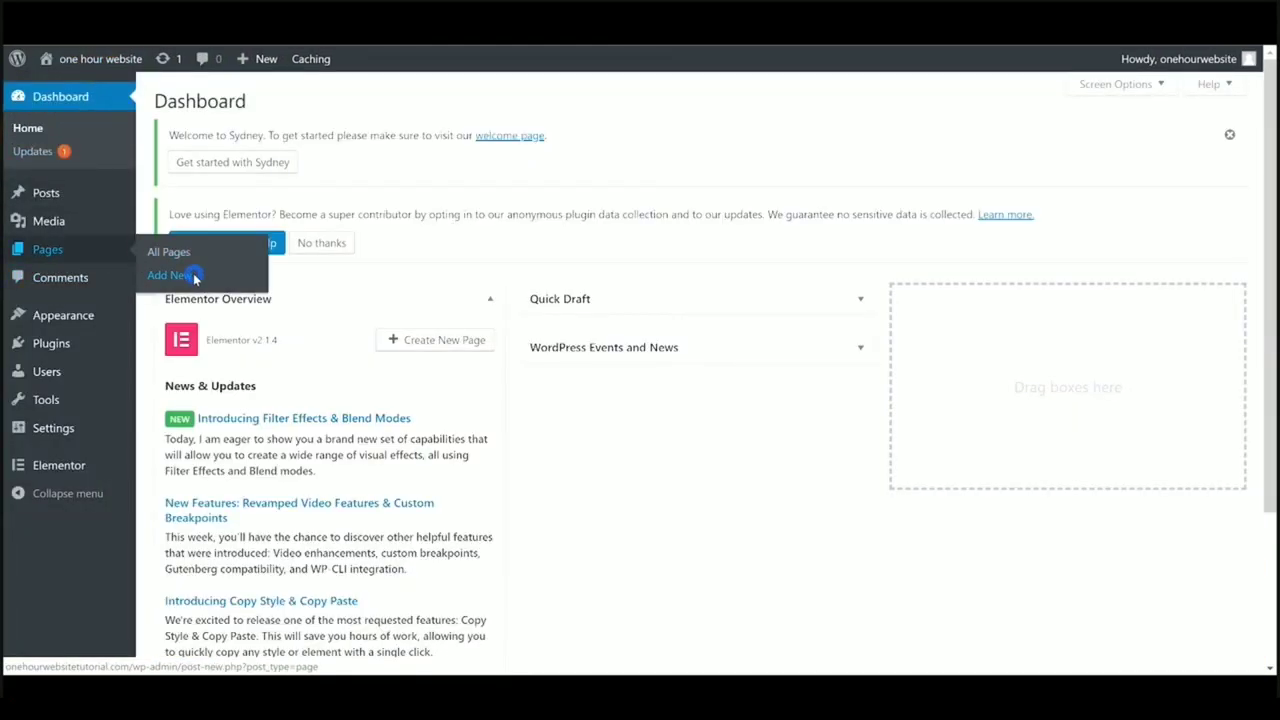
Step: Create a page titled 'Home' with the Front Page template and publish it
{"action": "left_click", "coordinate": [170, 275]}
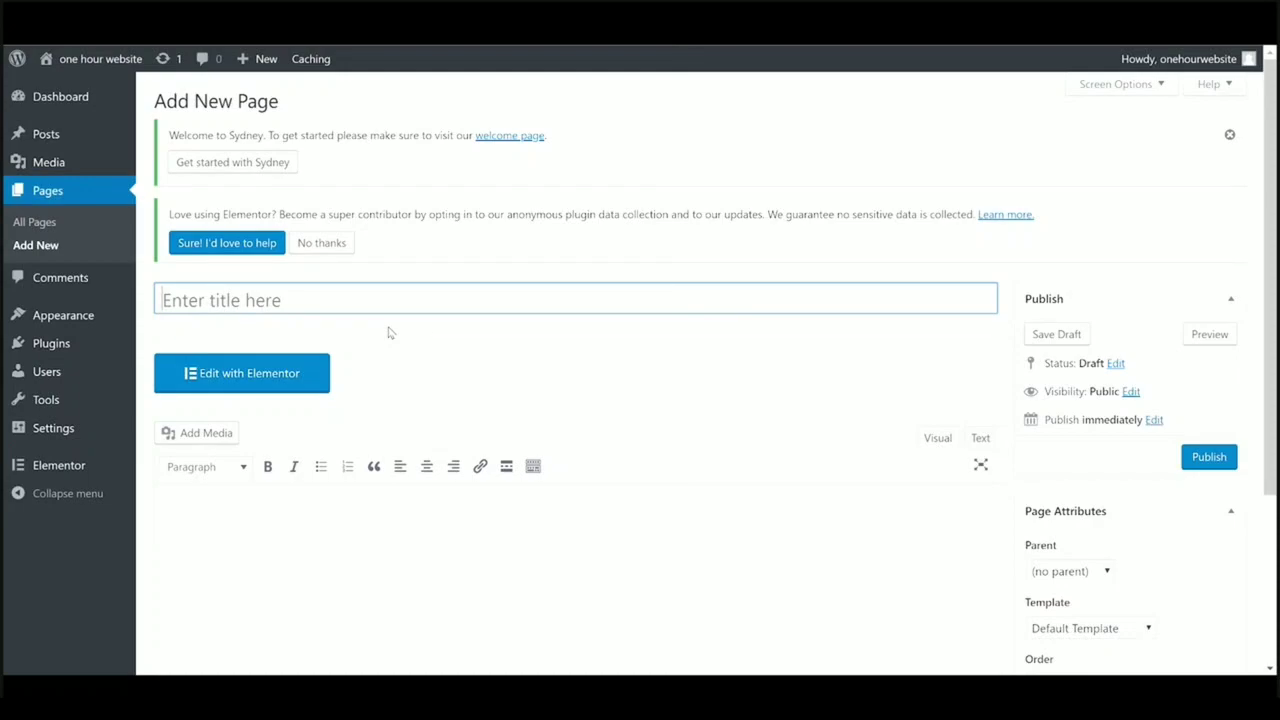
{"action": "key", "text": "shift"}
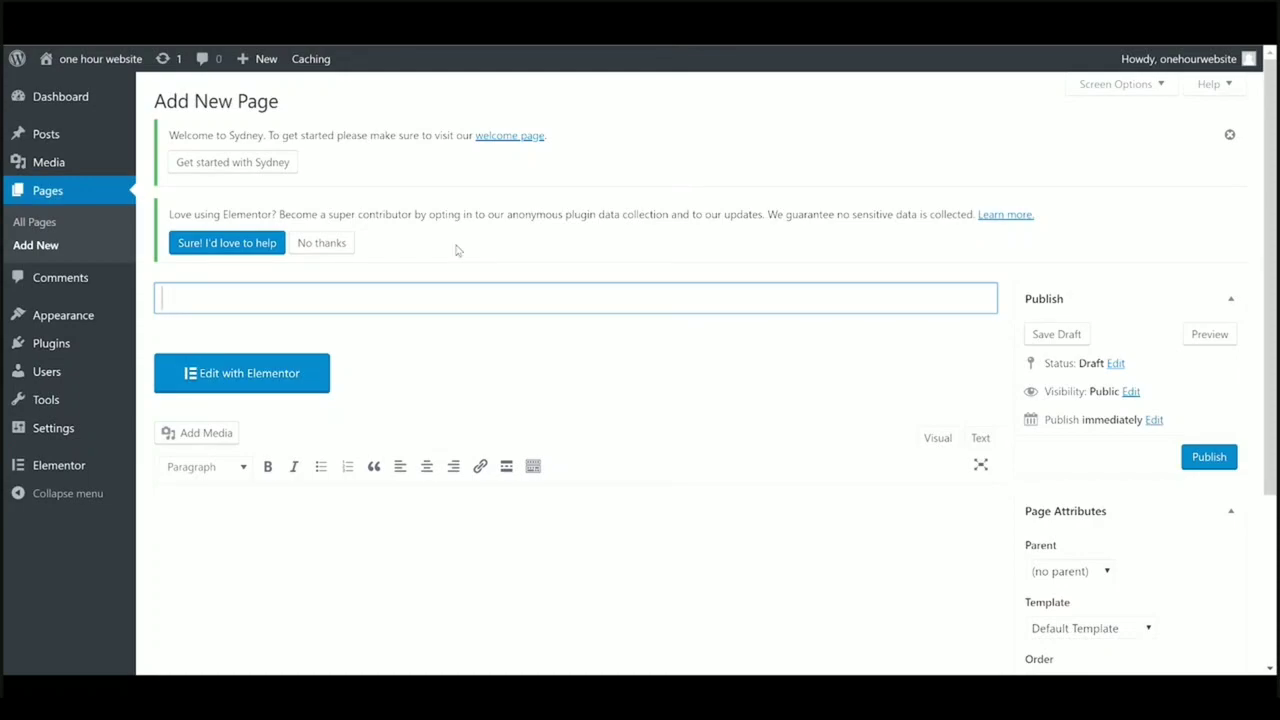
{"action": "type", "text": "Home"}
{"action": "scroll", "coordinate": [871, 343], "scroll_direction": "down", "scroll_amount": 2}
{"action": "scroll", "coordinate": [924, 429], "scroll_direction": "down", "scroll_amount": 1}
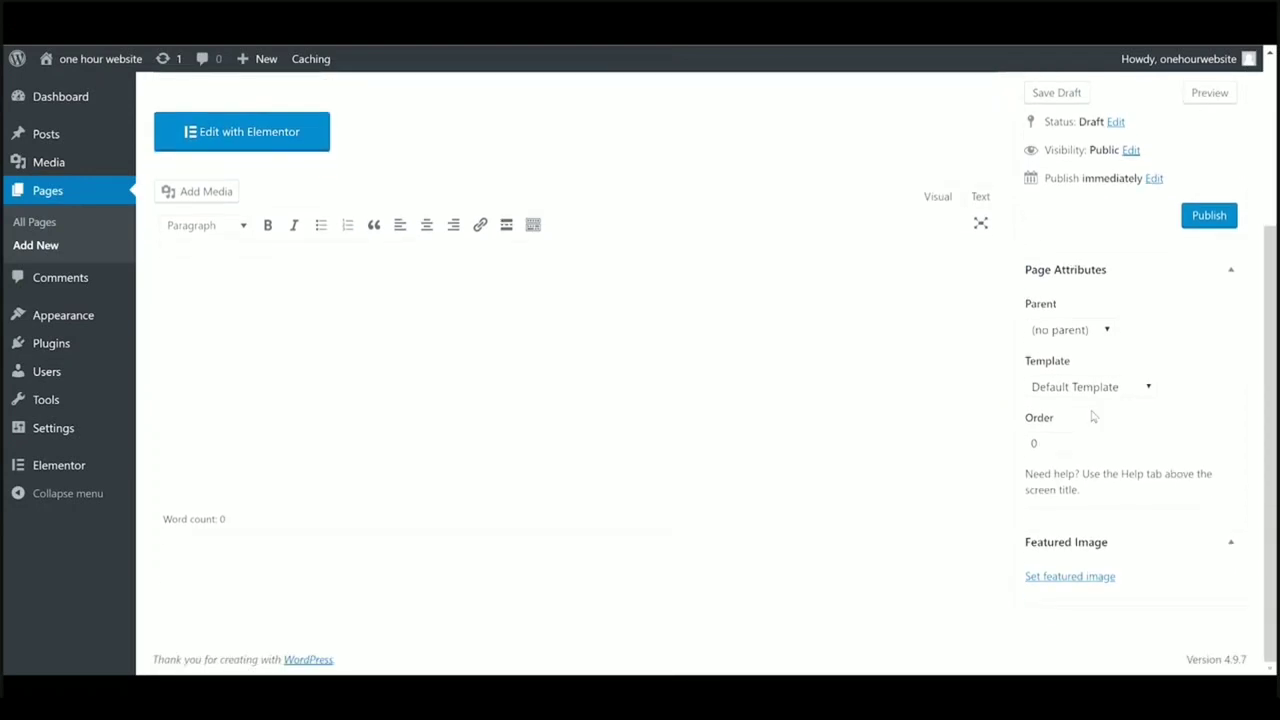
{"action": "left_click", "coordinate": [1097, 386]}
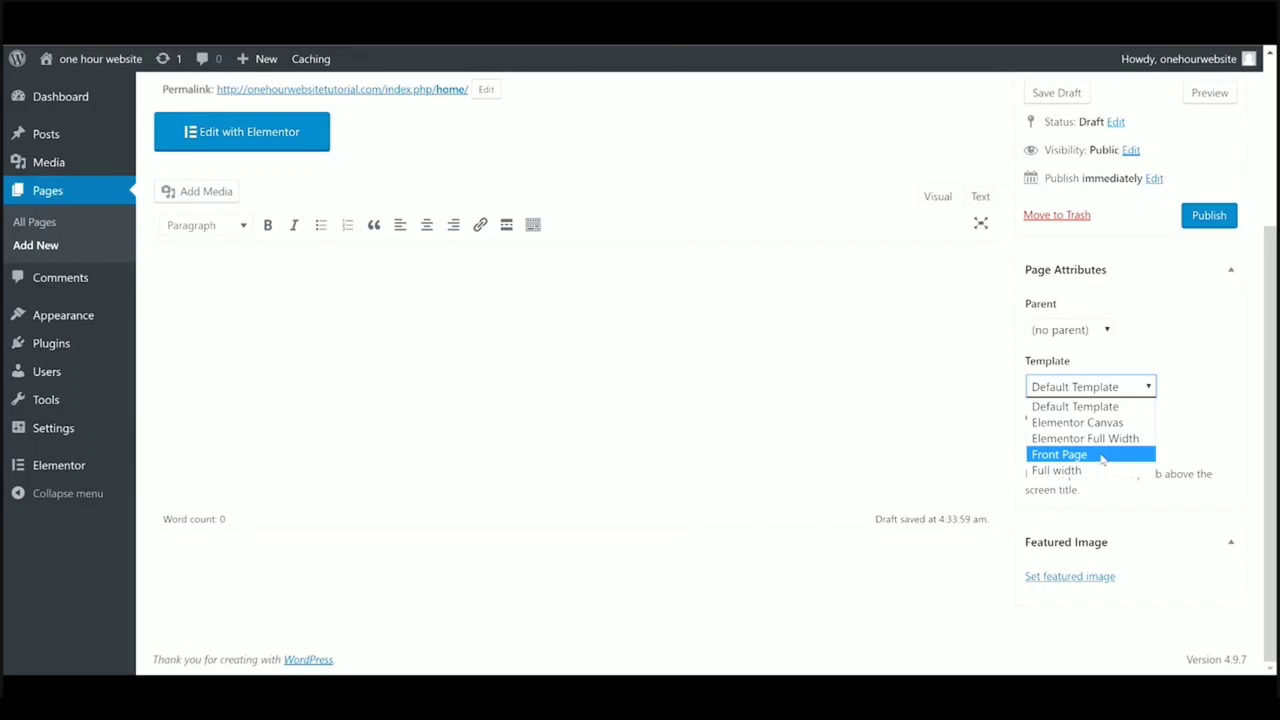
{"action": "left_click", "coordinate": [1101, 456]}
{"action": "scroll", "coordinate": [1190, 320], "scroll_direction": "up", "scroll_amount": 2}
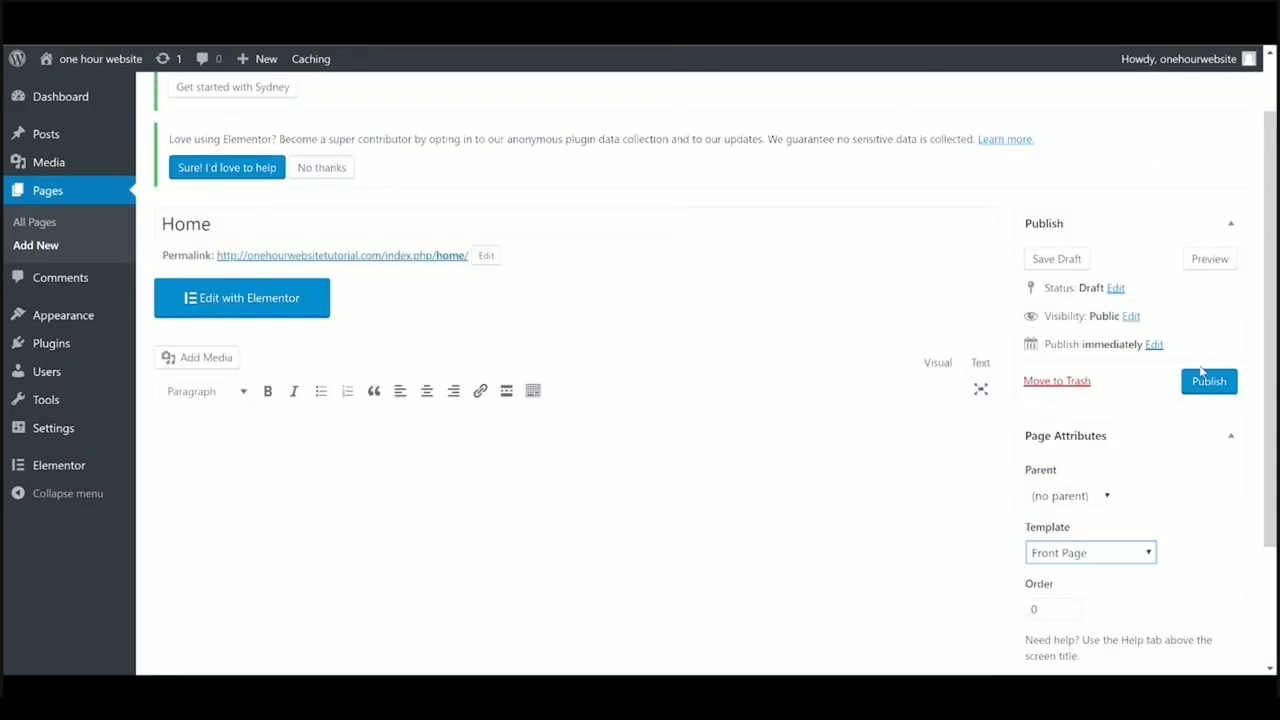
{"action": "left_click", "coordinate": [1203, 383]}
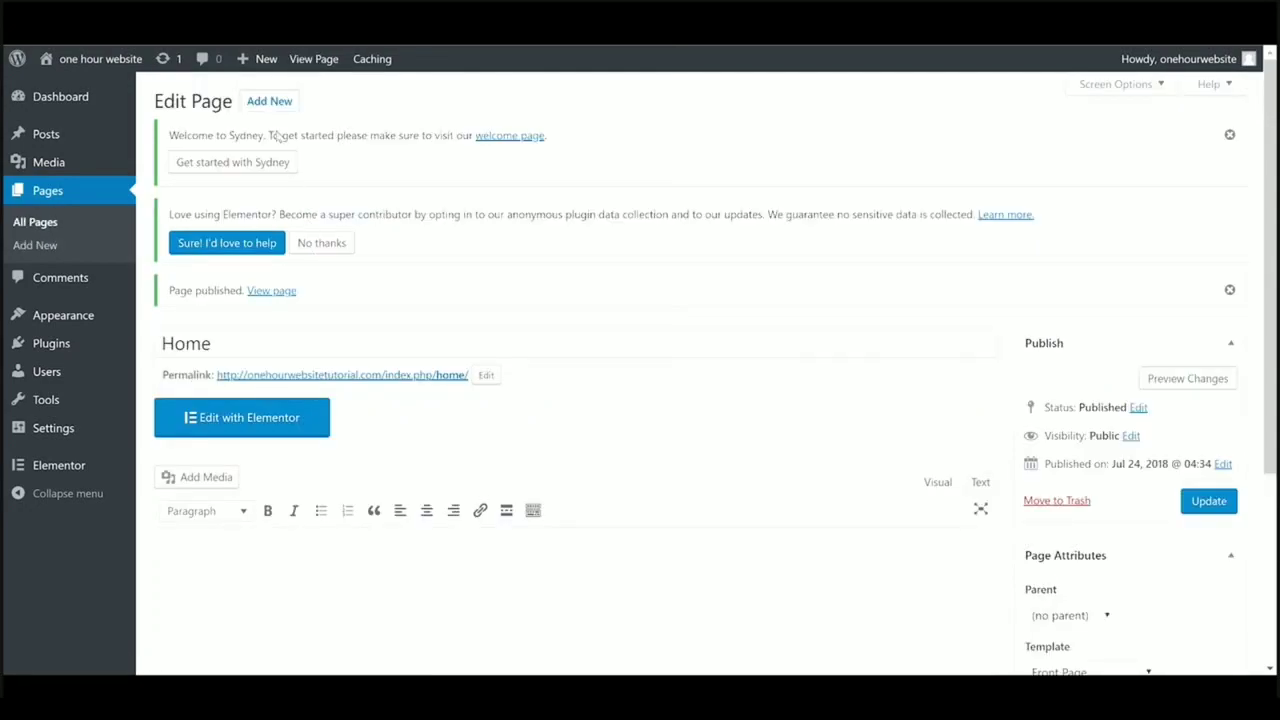
Step: Create and publish an 'About' page using the Front Page template
{"action": "left_click", "coordinate": [272, 102]}
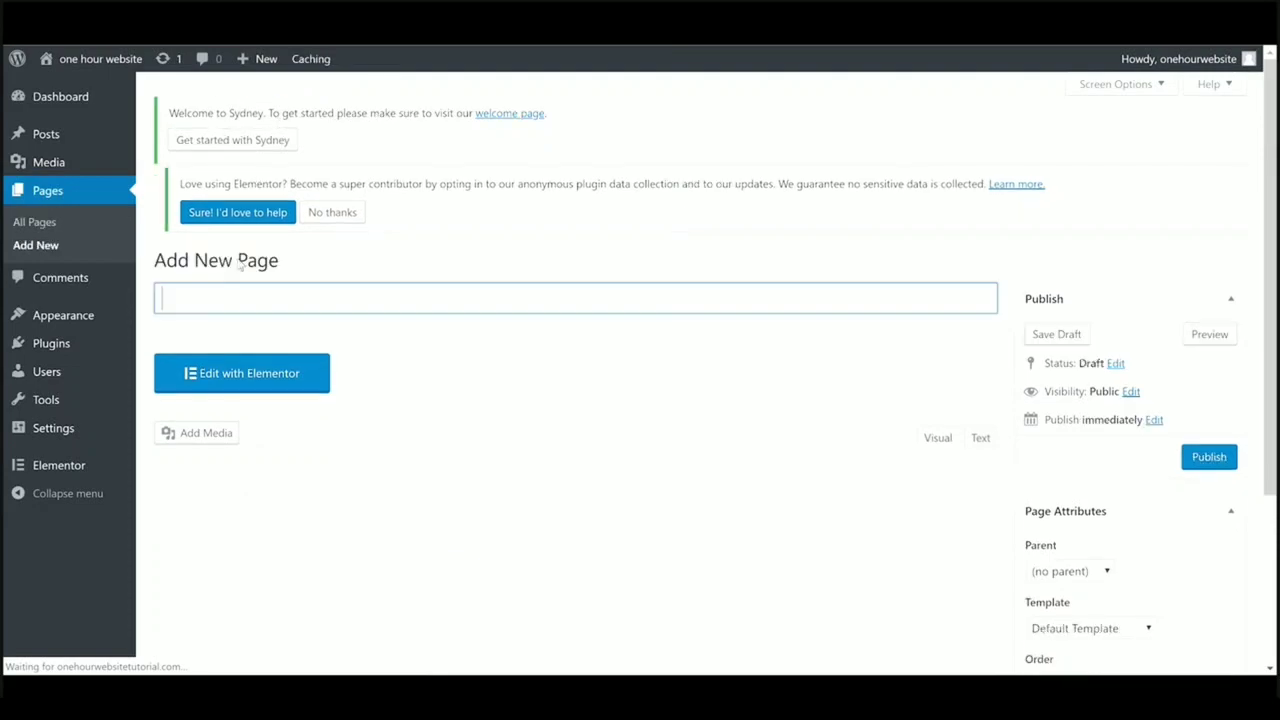
{"action": "left_click", "coordinate": [227, 310]}
{"action": "type", "text": "About"}
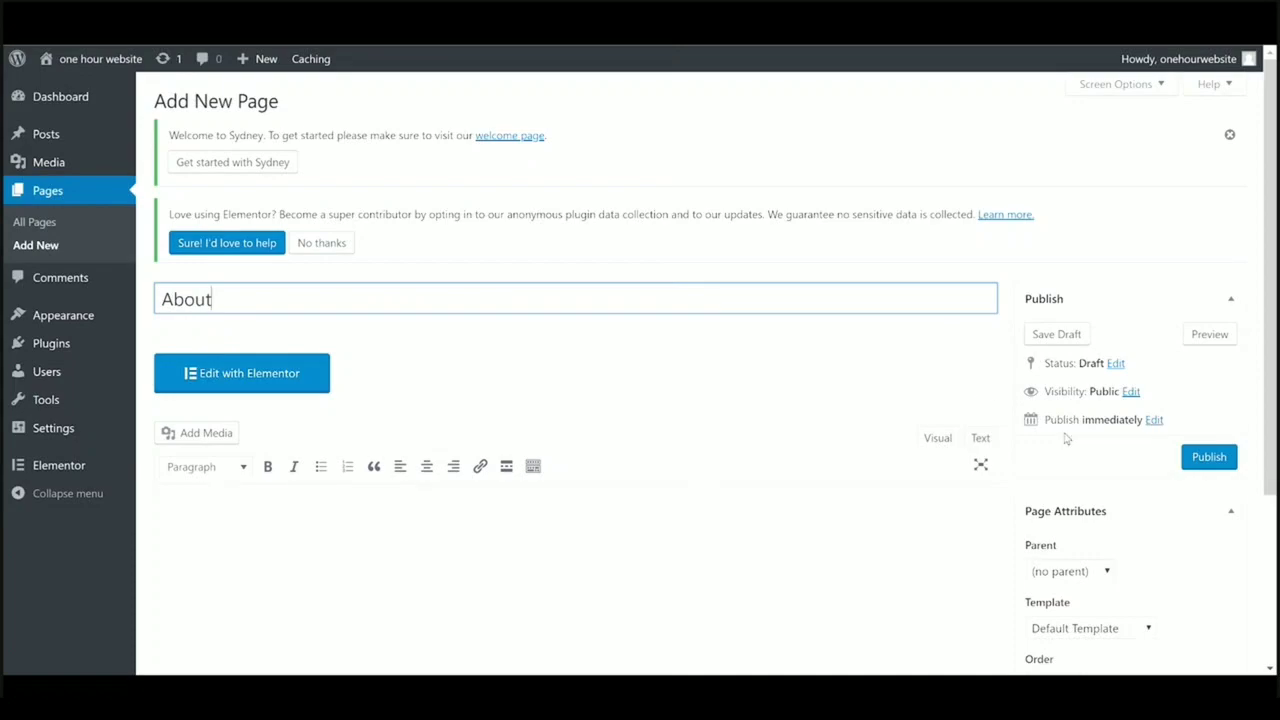
{"action": "scroll", "coordinate": [1075, 400], "scroll_direction": "down", "scroll_amount": 3}
{"action": "left_click", "coordinate": [1082, 388]}
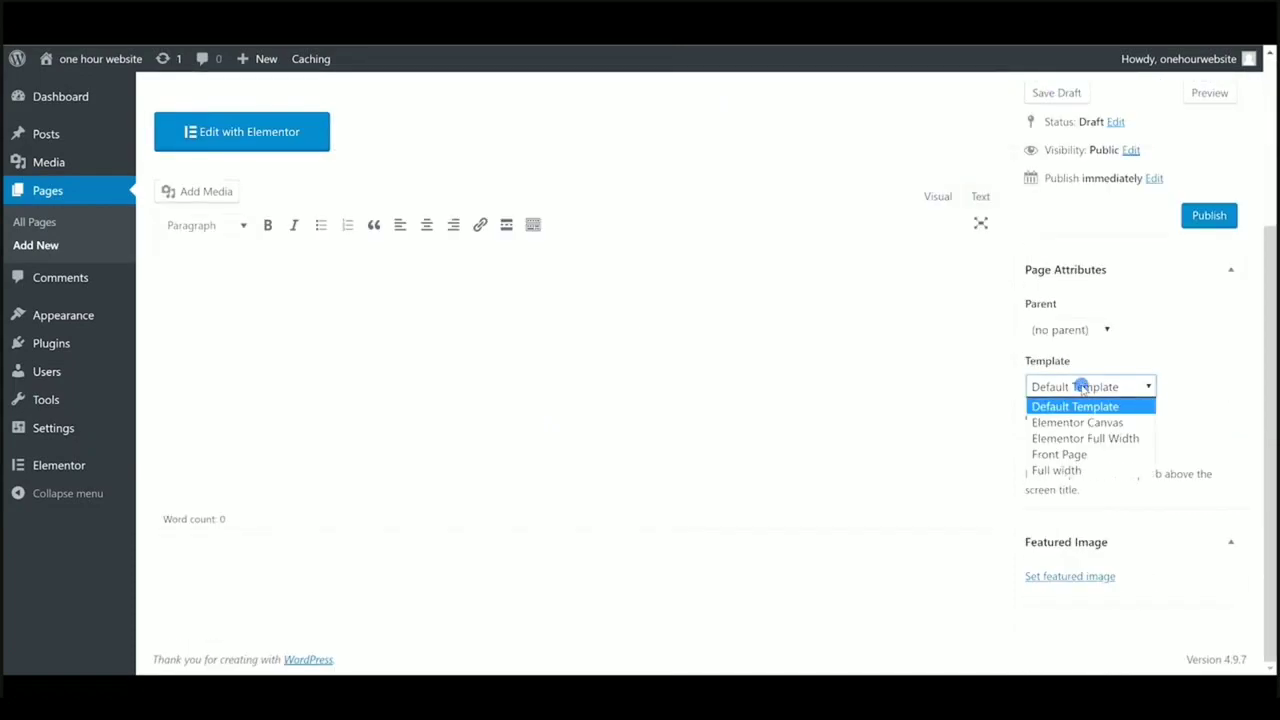
{"action": "left_click", "coordinate": [1058, 454]}
{"action": "left_click", "coordinate": [1209, 216]}
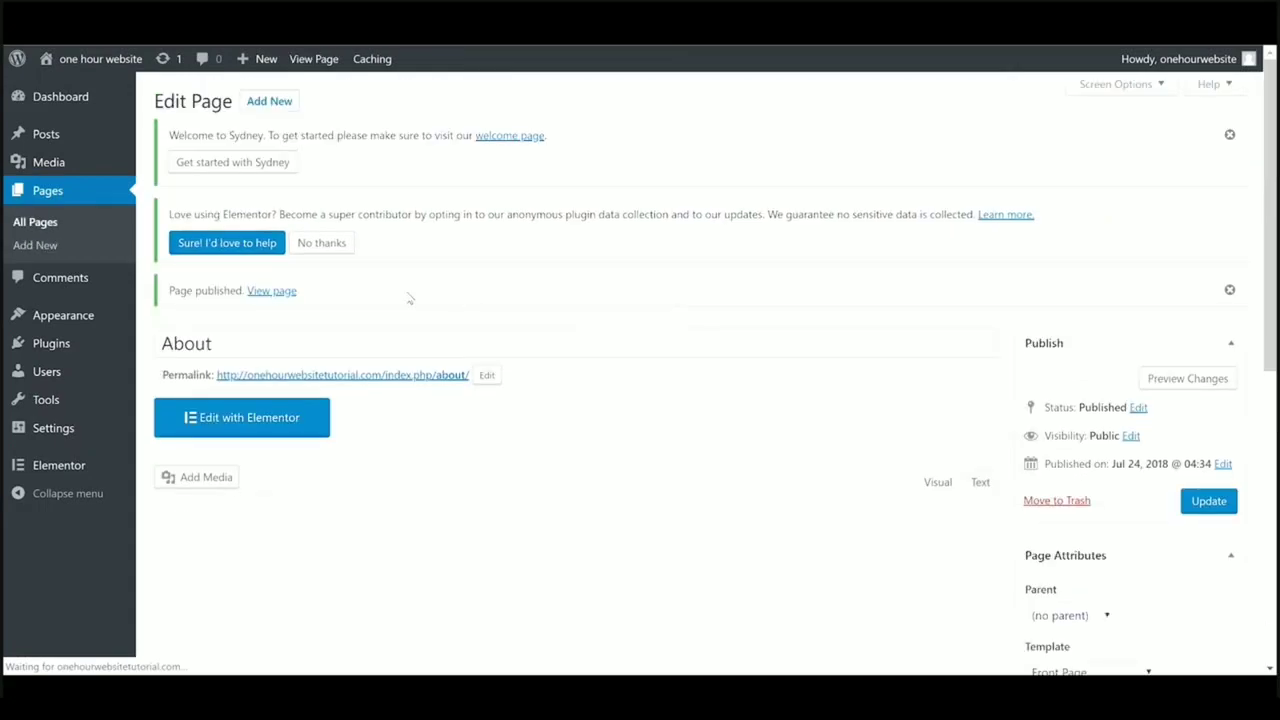
Step: Create and publish a 'Blog' page on the Default Template
{"action": "left_click", "coordinate": [270, 110]}
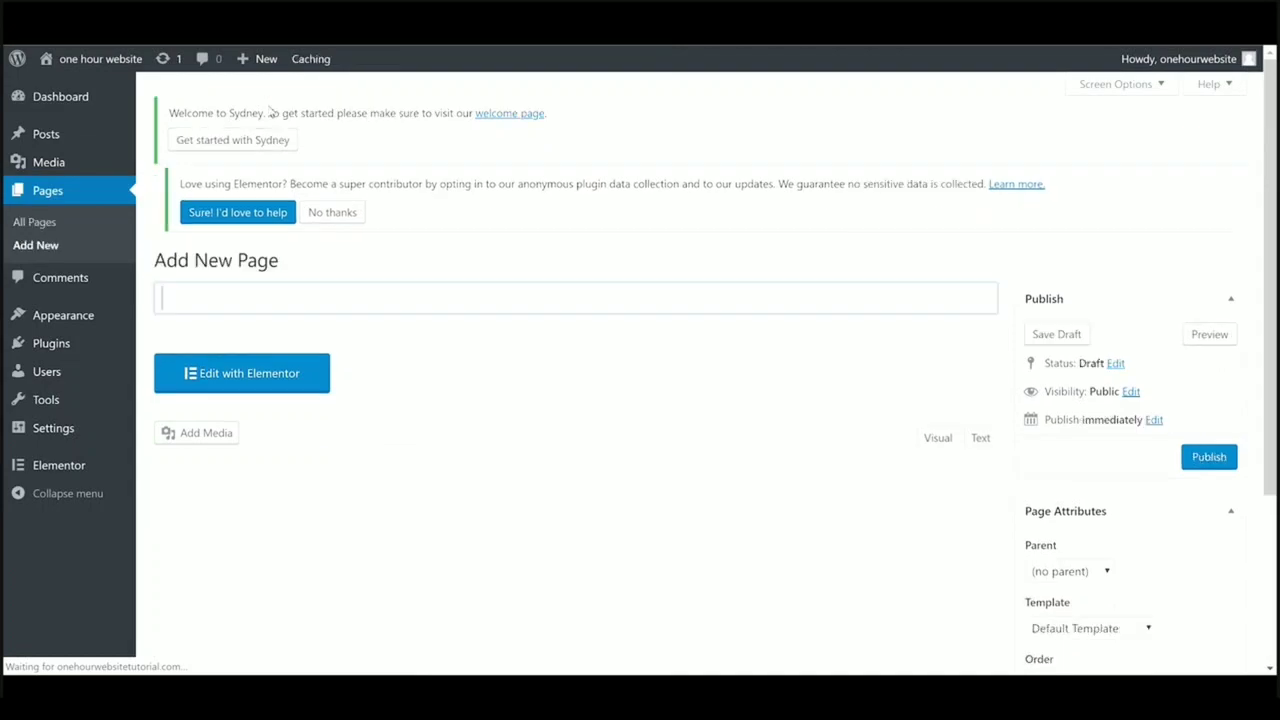
{"action": "type", "text": "Blog"}
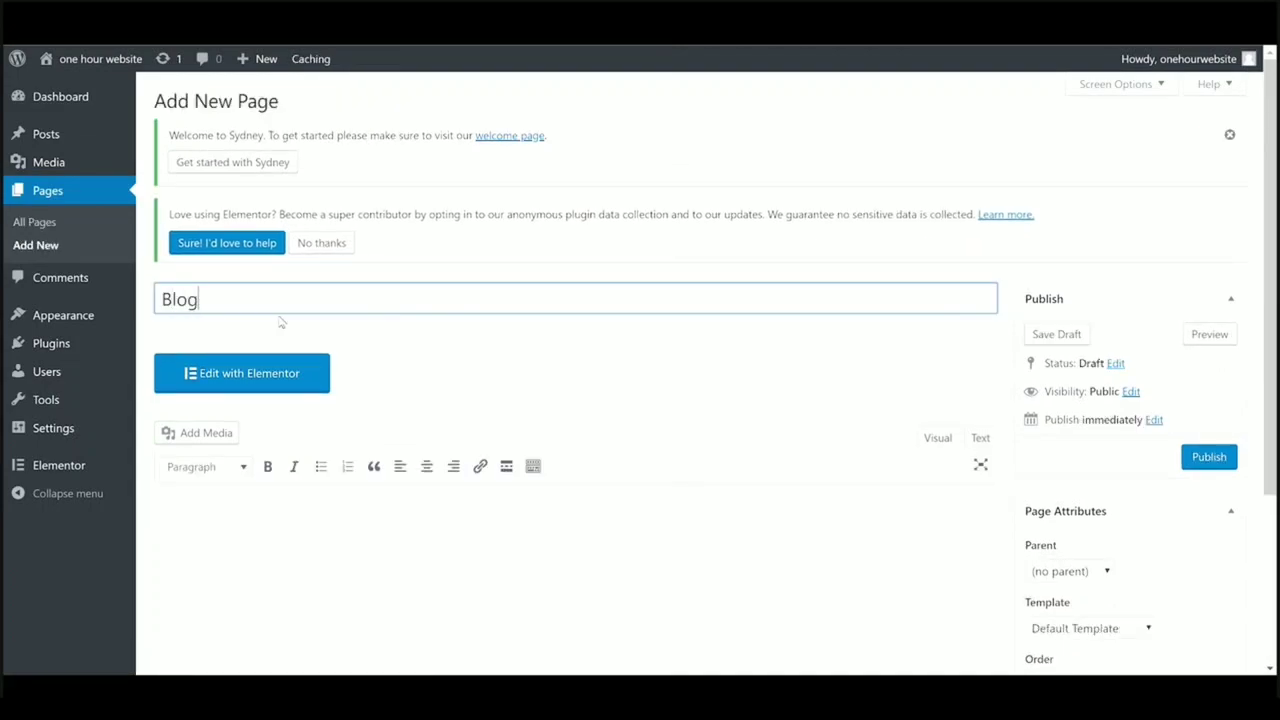
{"action": "scroll", "coordinate": [281, 322], "scroll_direction": "down", "scroll_amount": 3}
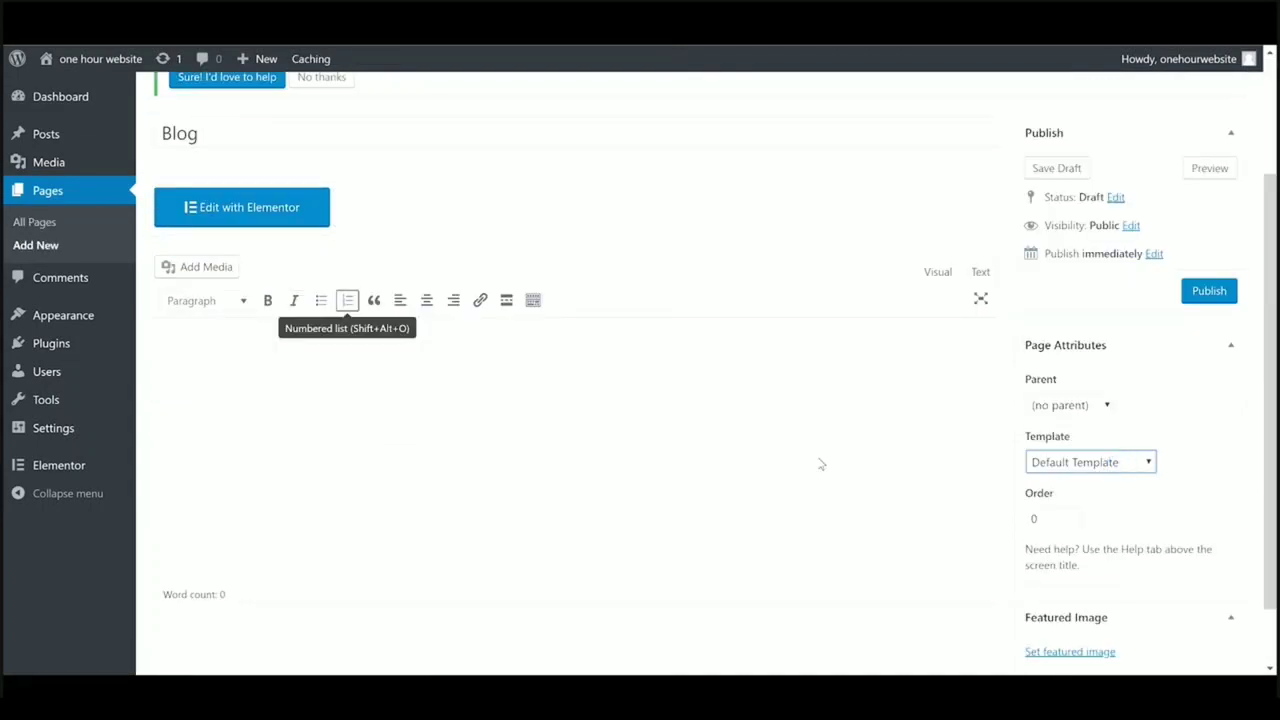
{"action": "left_click", "coordinate": [1075, 462]}
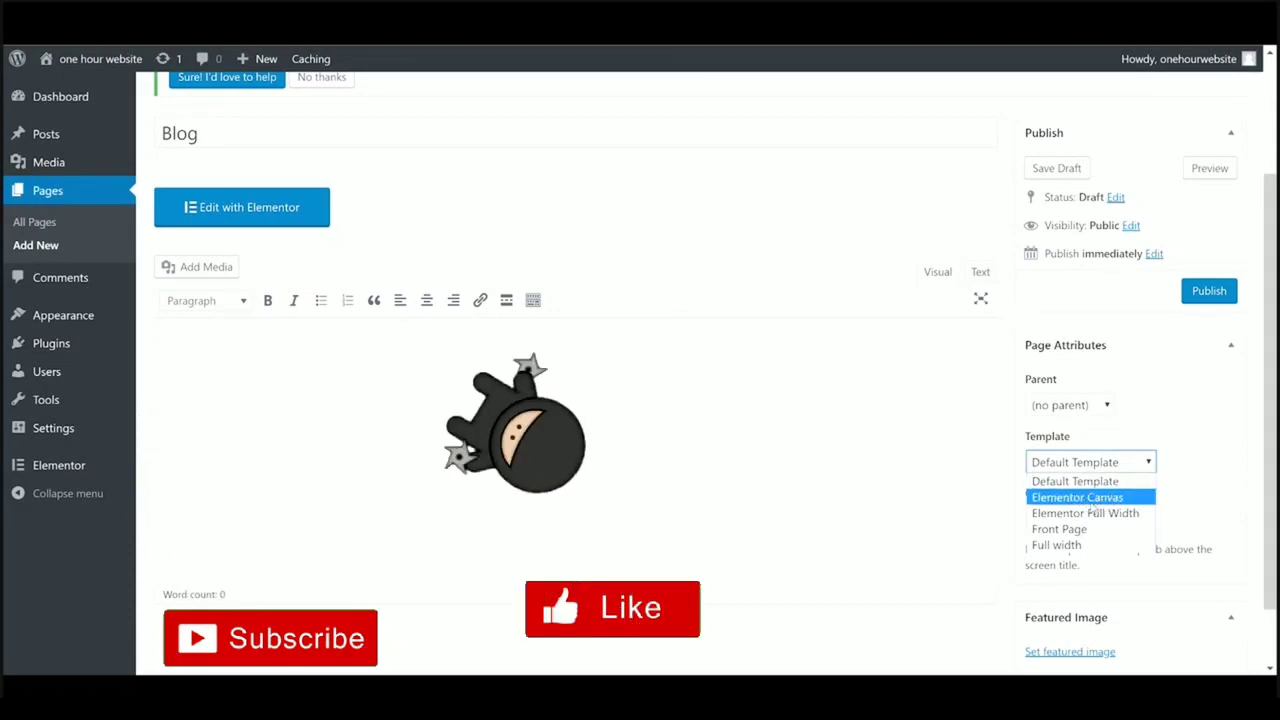
{"action": "left_click", "coordinate": [1118, 481]}
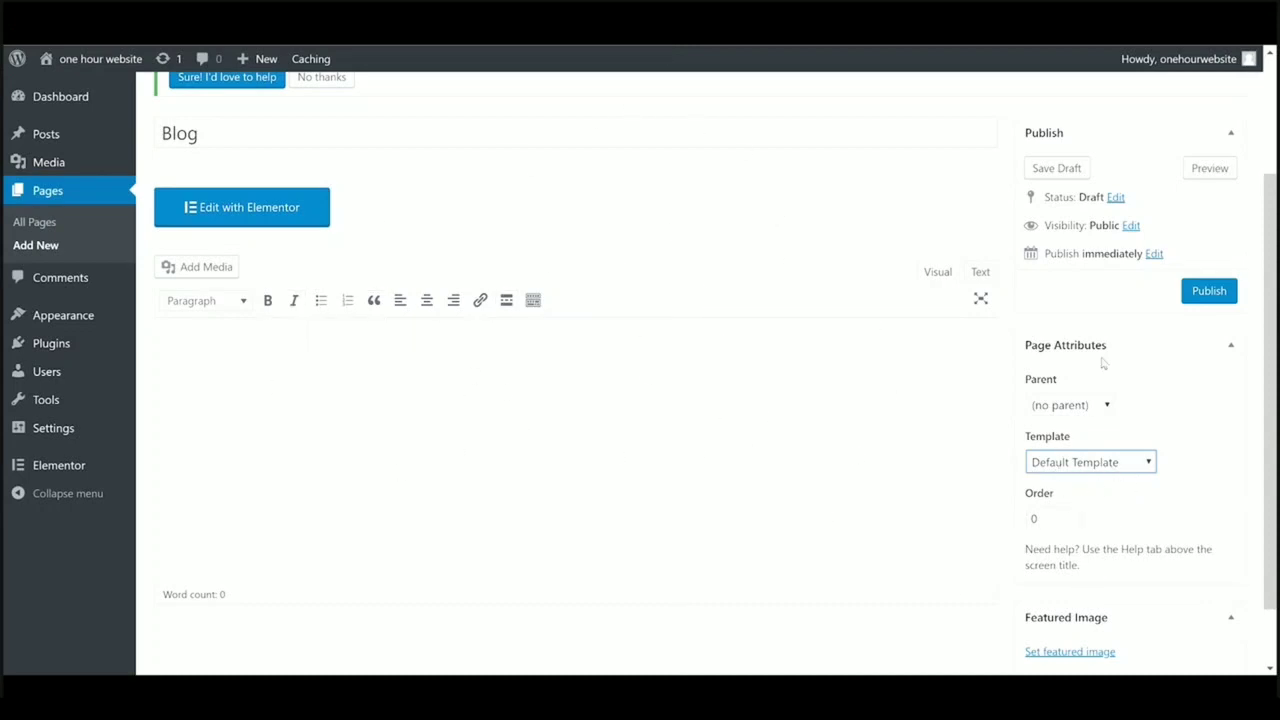
{"action": "left_click", "coordinate": [1210, 291]}
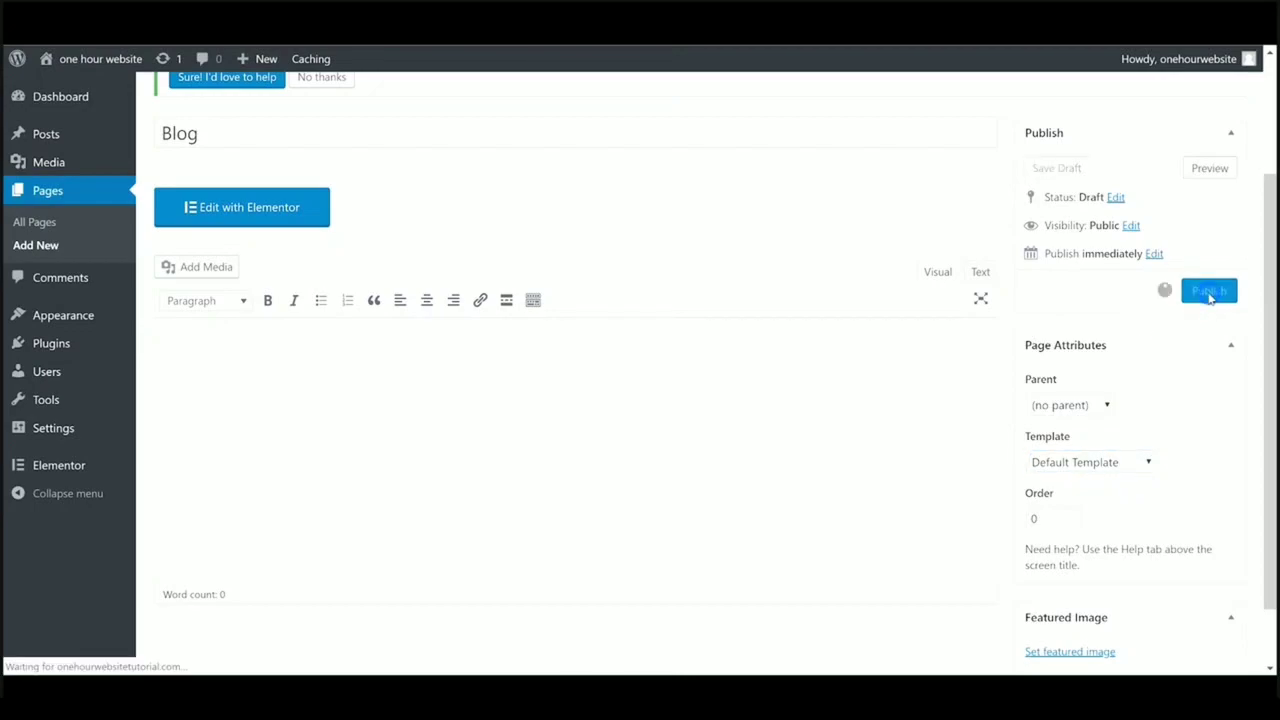
Step: Create a page titled 'Services' with the Front Page template and publish it
{"action": "left_click", "coordinate": [268, 101]}
{"action": "type", "text": "Se"}
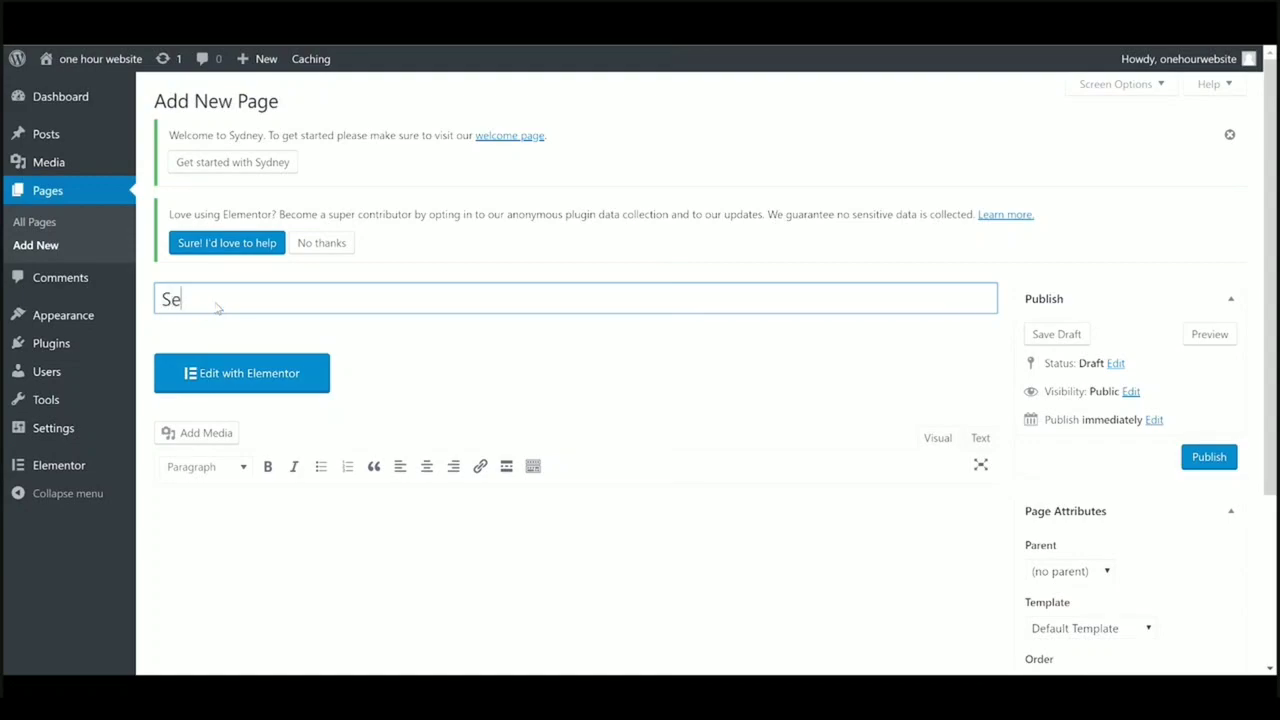
{"action": "type", "text": "rvices"}
{"action": "scroll", "coordinate": [1048, 484], "scroll_direction": "down", "scroll_amount": 3}
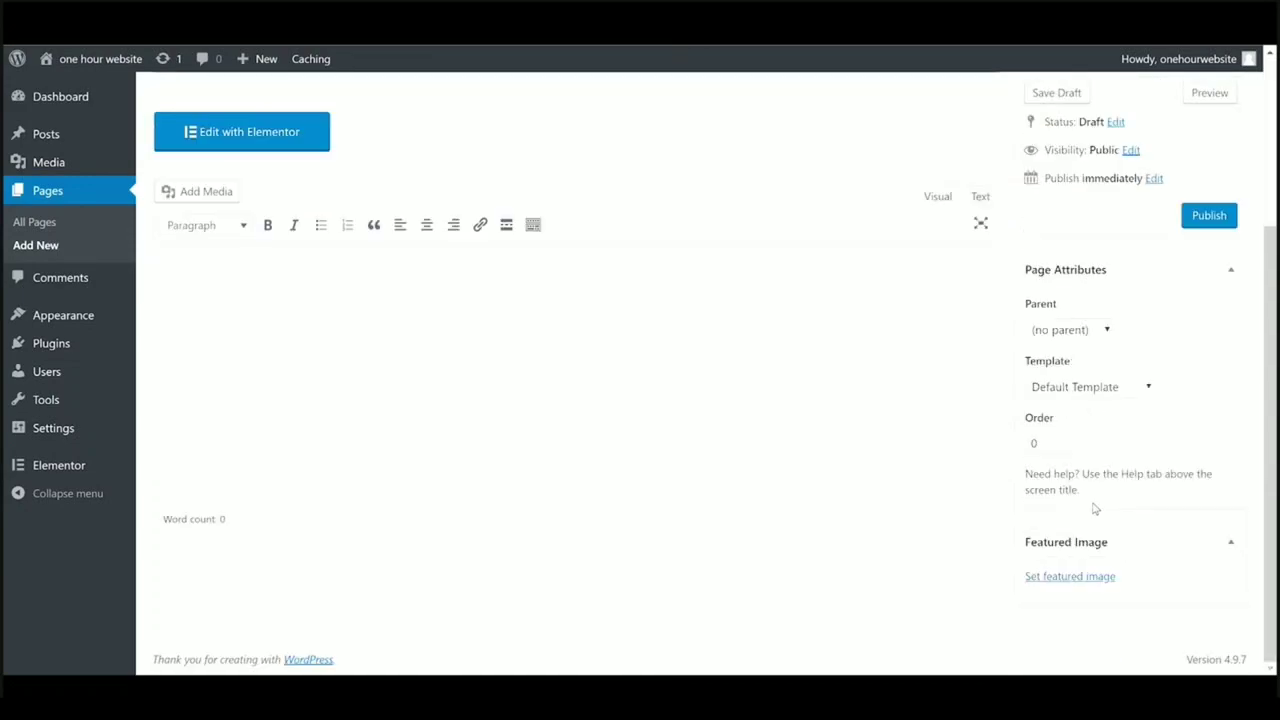
{"action": "left_click", "coordinate": [1096, 388]}
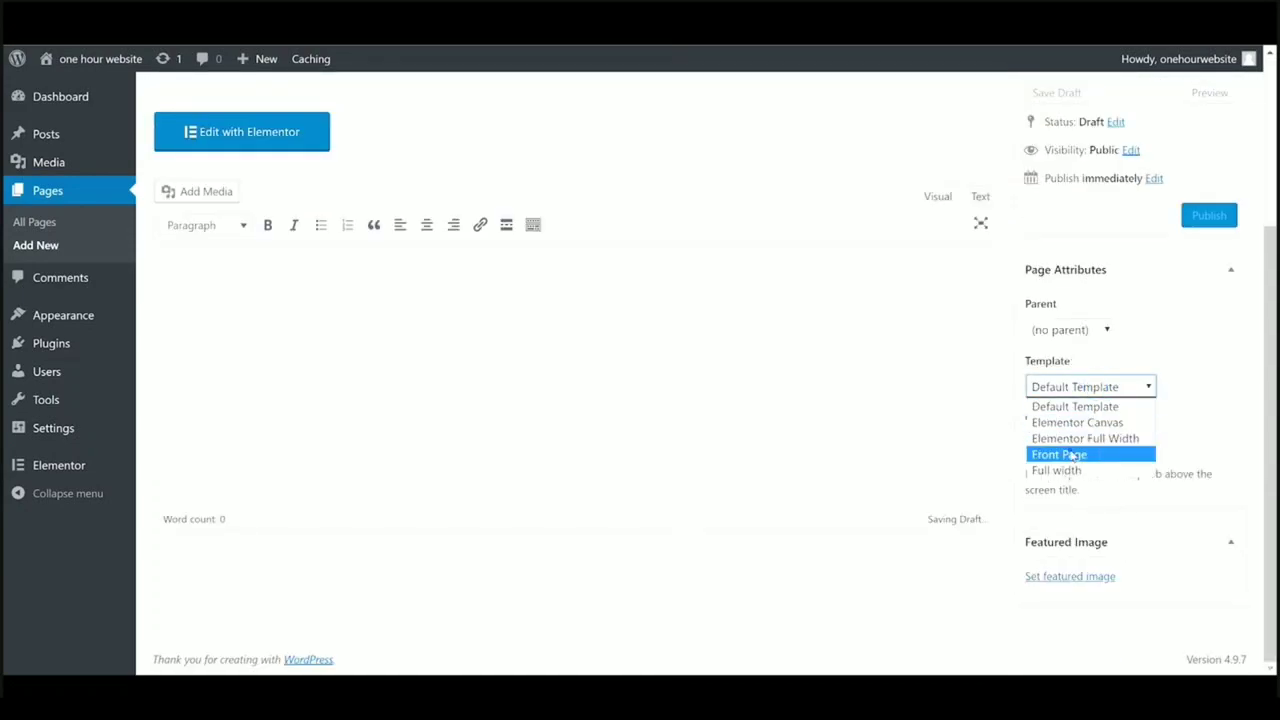
{"action": "left_click", "coordinate": [1066, 451]}
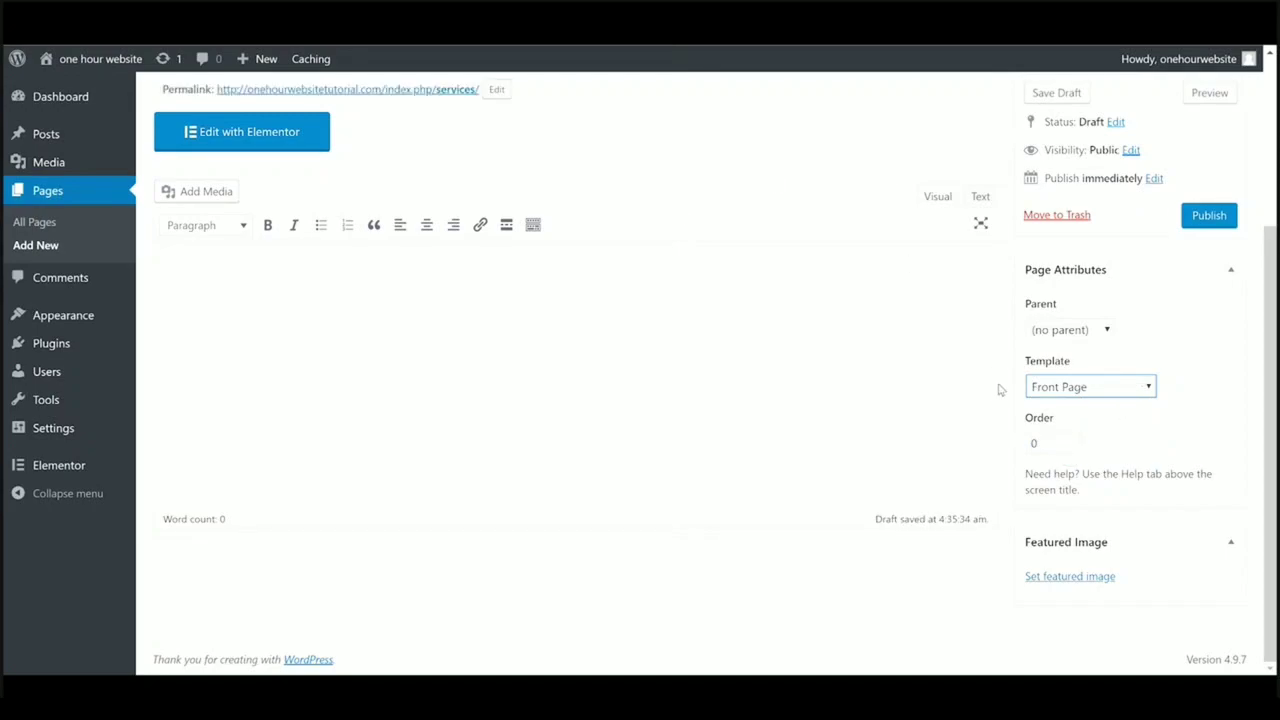
{"action": "scroll", "coordinate": [1002, 390], "scroll_direction": "up", "scroll_amount": 3}
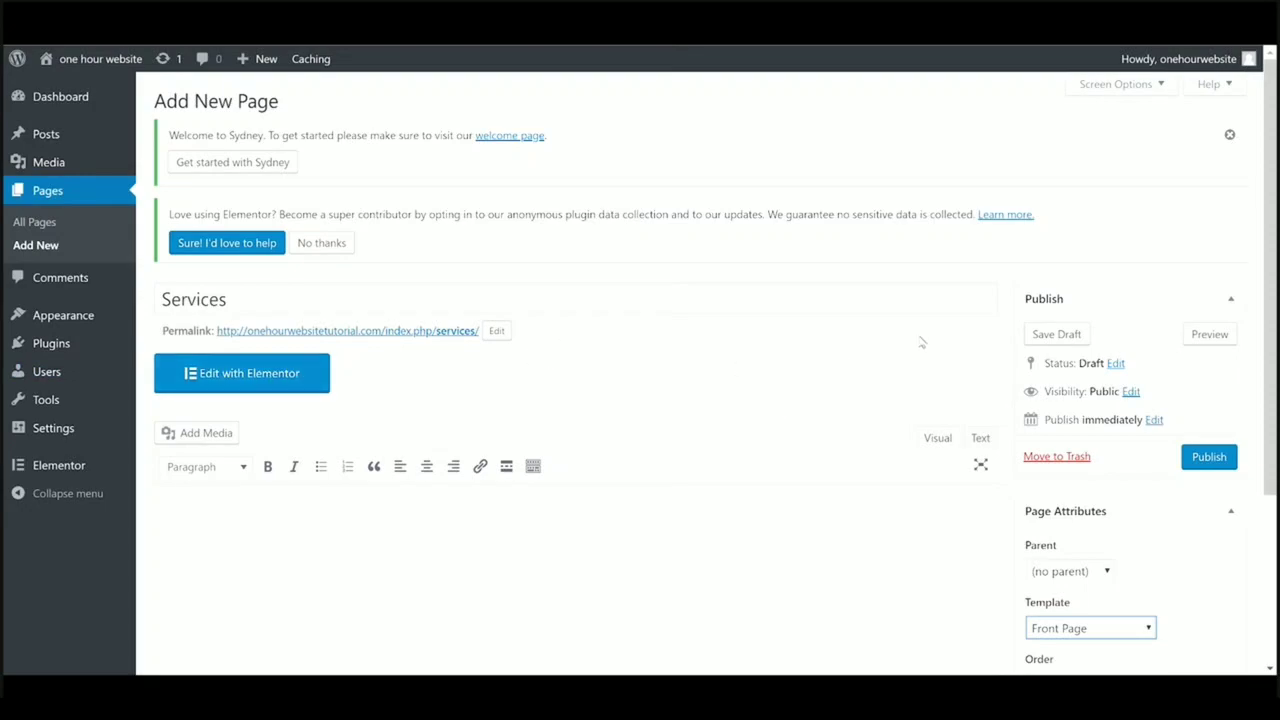
{"action": "scroll", "coordinate": [1050, 450], "scroll_direction": "down", "scroll_amount": 1}
{"action": "left_click", "coordinate": [1100, 545]}
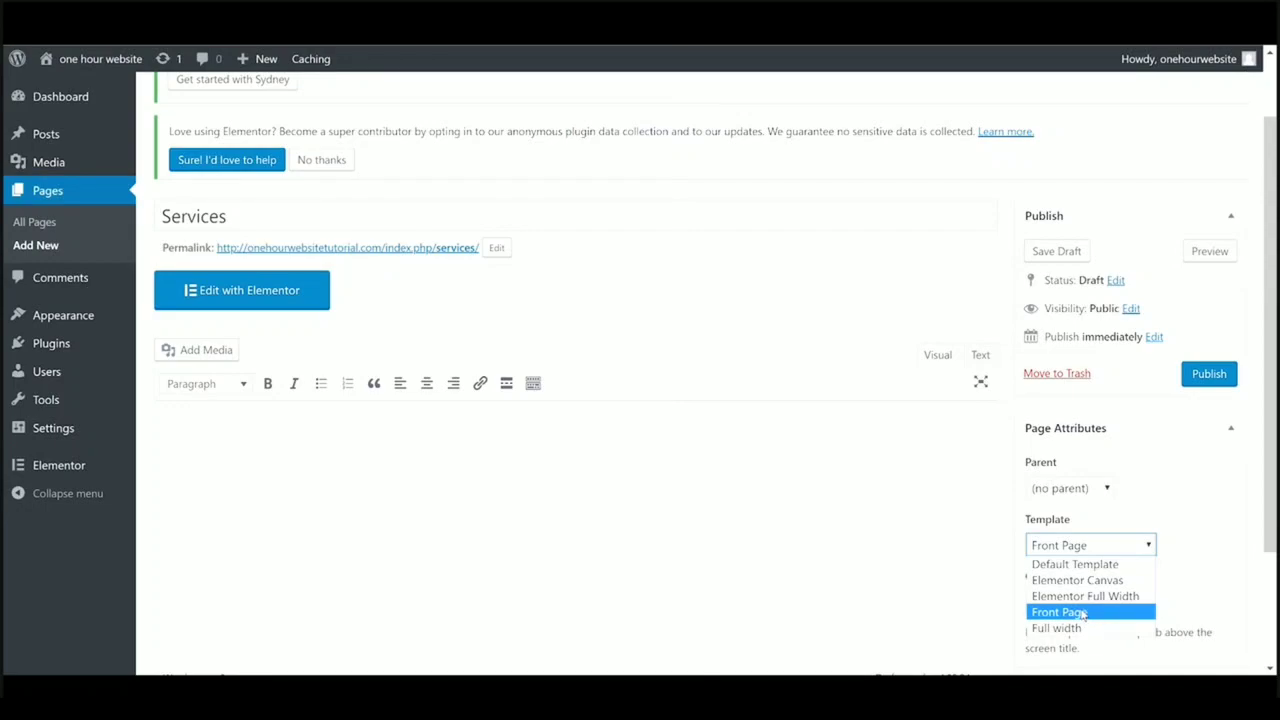
{"action": "left_click", "coordinate": [1087, 614]}
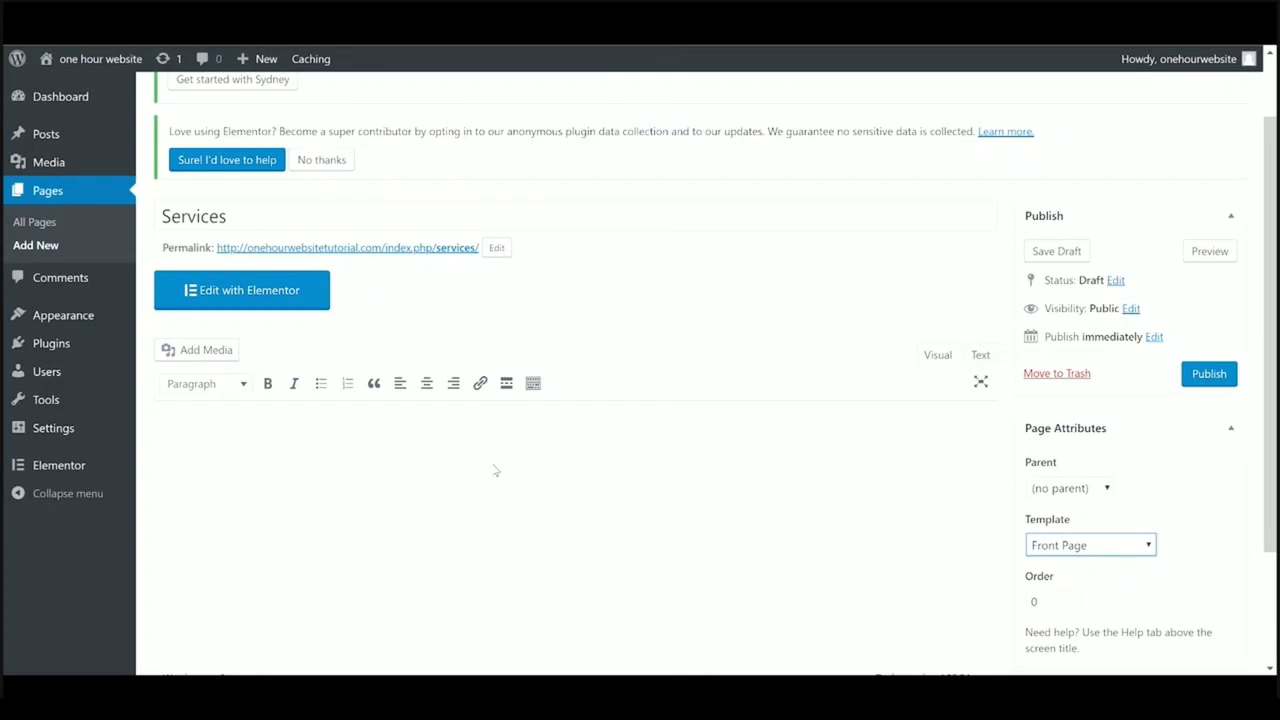
{"action": "left_click", "coordinate": [1224, 380]}
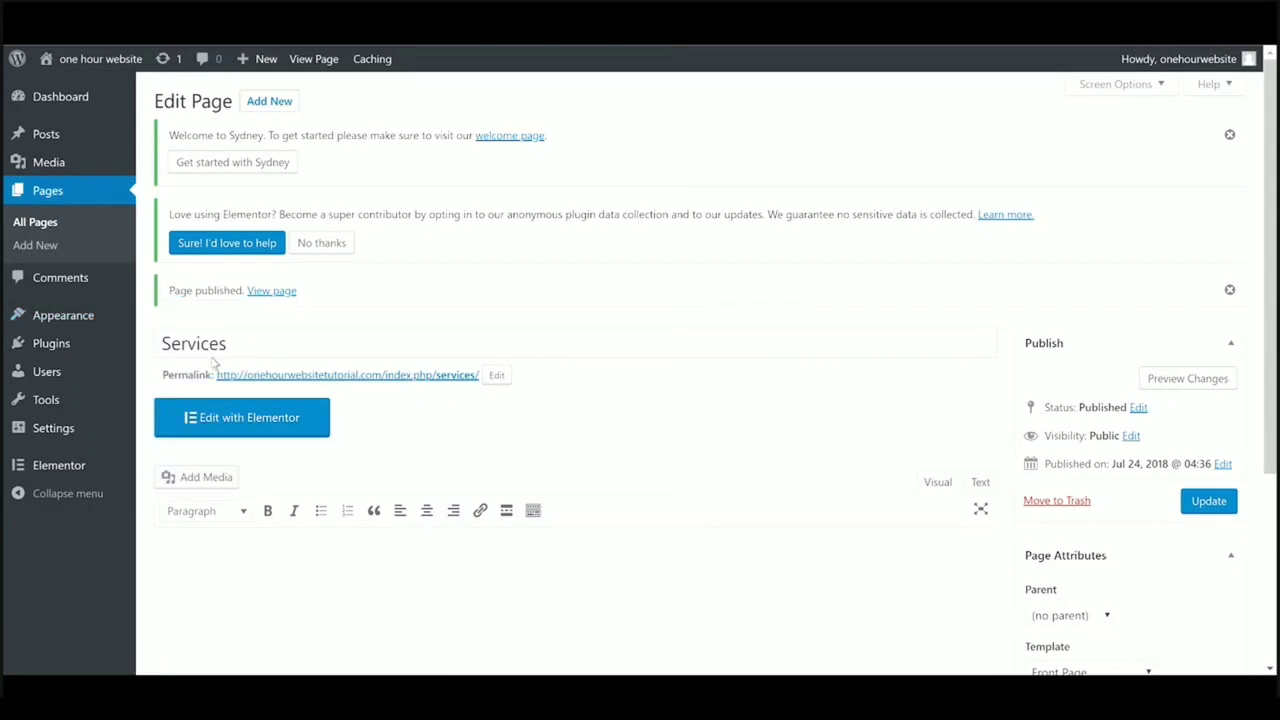
{"action": "mouse_move", "coordinate": [56, 434]}
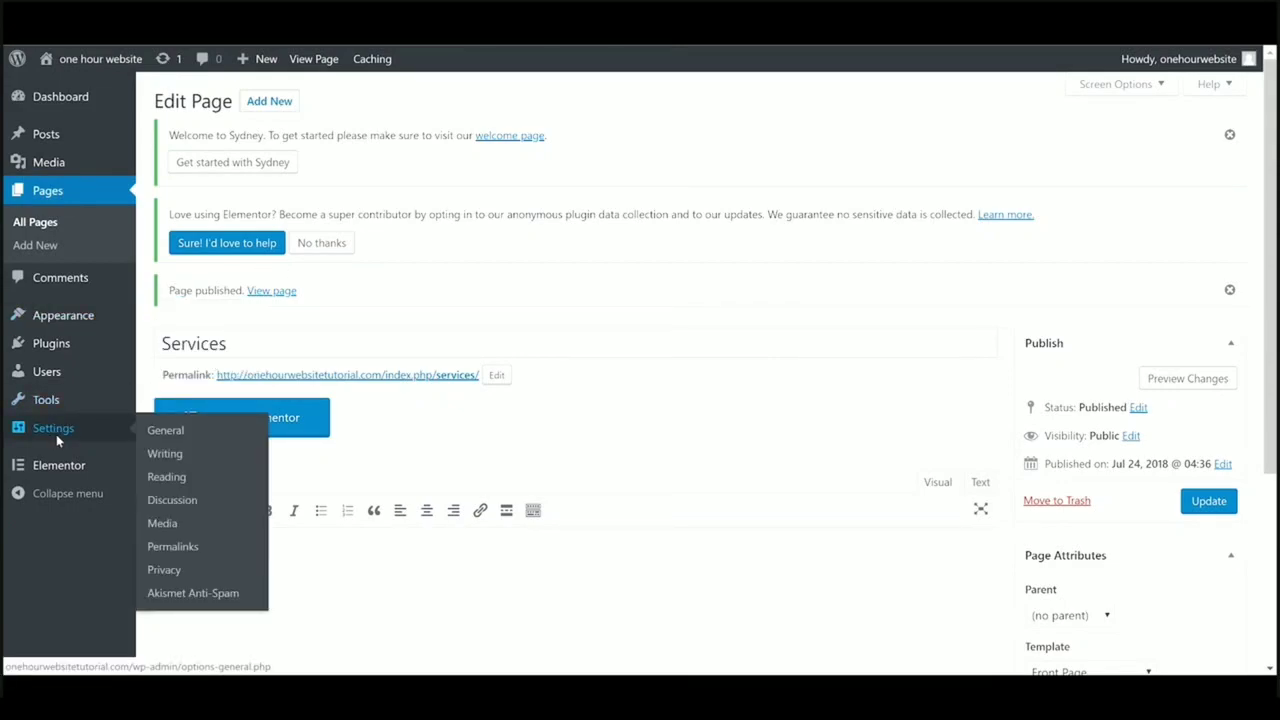
Step: In Reading settings, use a static front page: Home as homepage, Blog as posts page, and save
{"action": "left_click", "coordinate": [172, 477]}
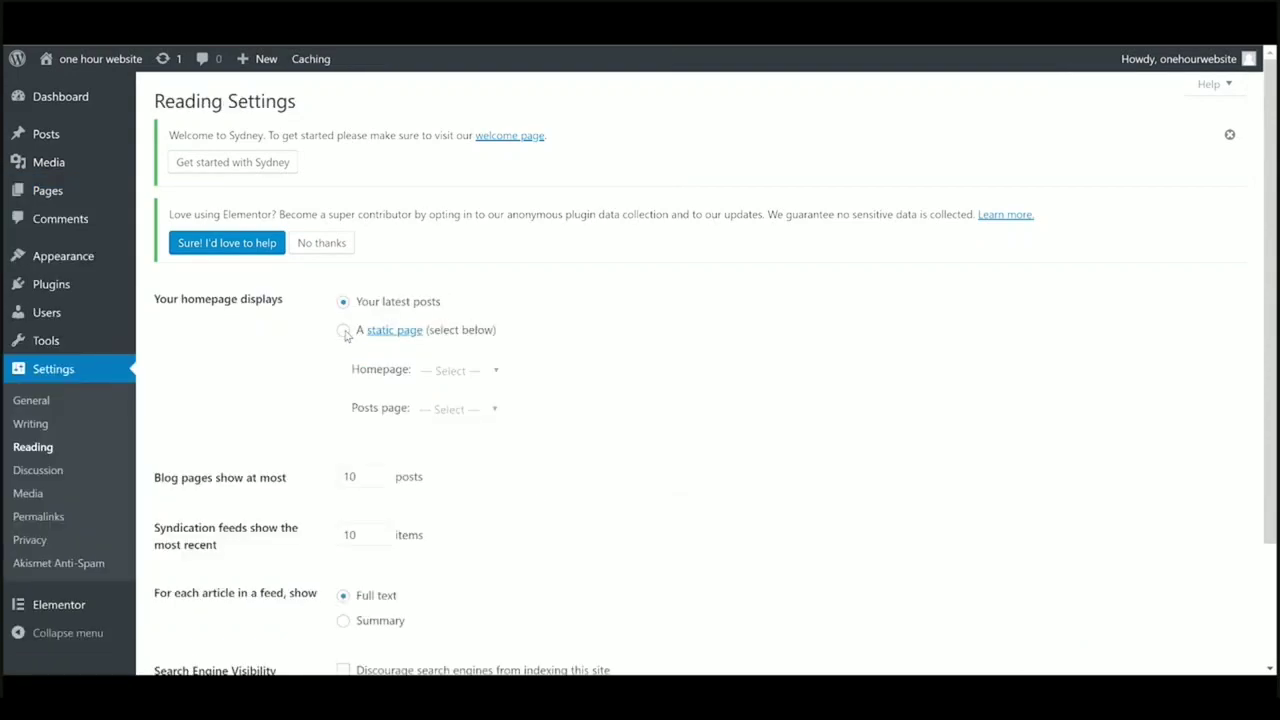
{"action": "left_click", "coordinate": [346, 333]}
{"action": "left_click", "coordinate": [476, 376]}
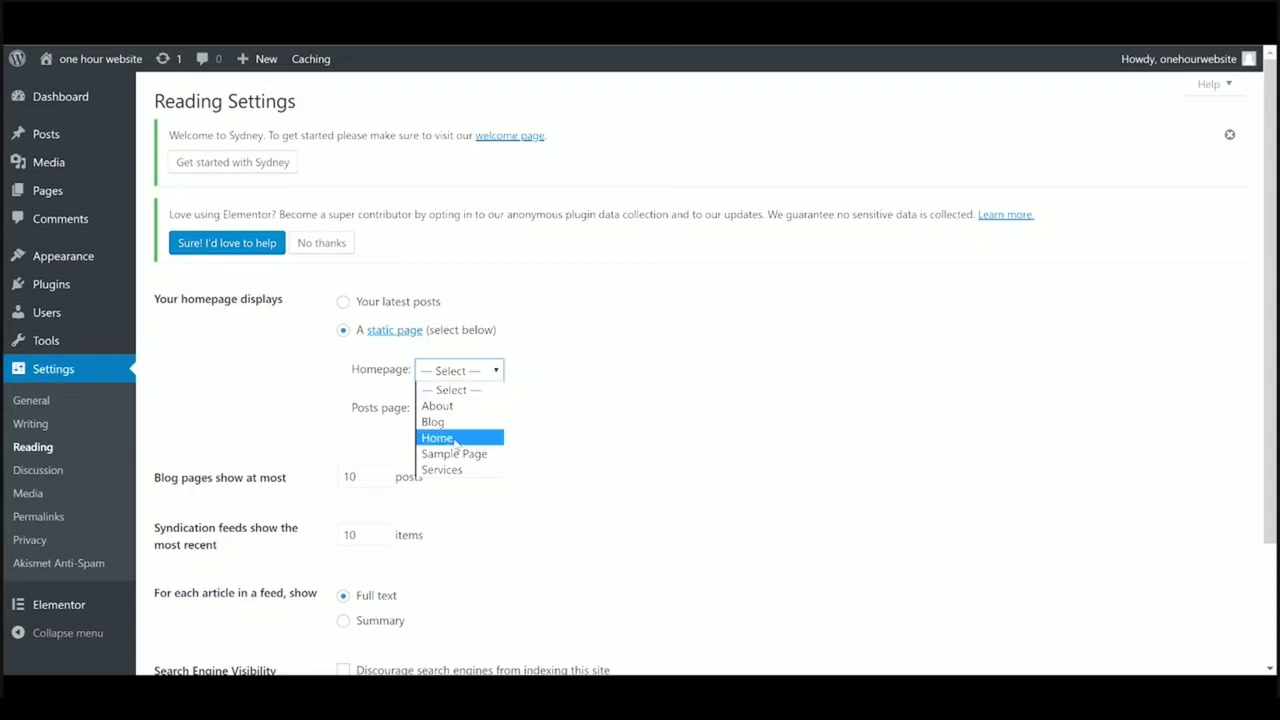
{"action": "left_click", "coordinate": [455, 443]}
{"action": "left_click", "coordinate": [462, 372]}
{"action": "left_click", "coordinate": [462, 441]}
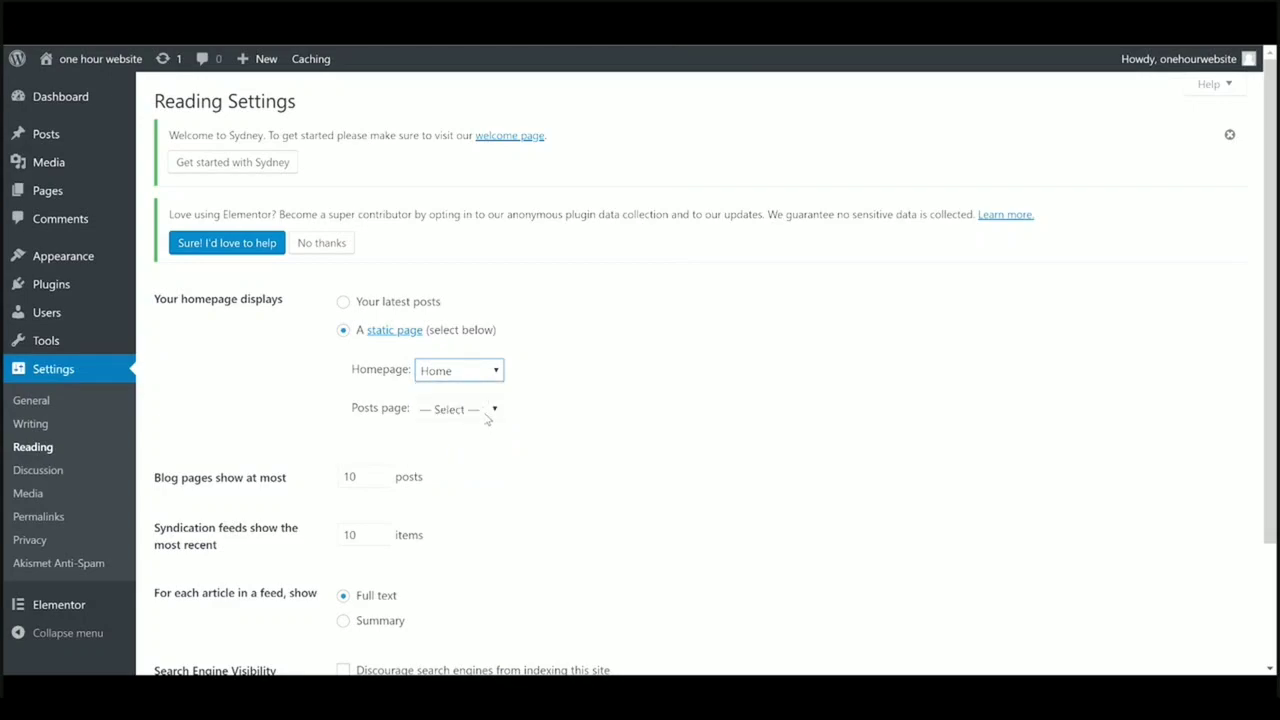
{"action": "left_click", "coordinate": [486, 411]}
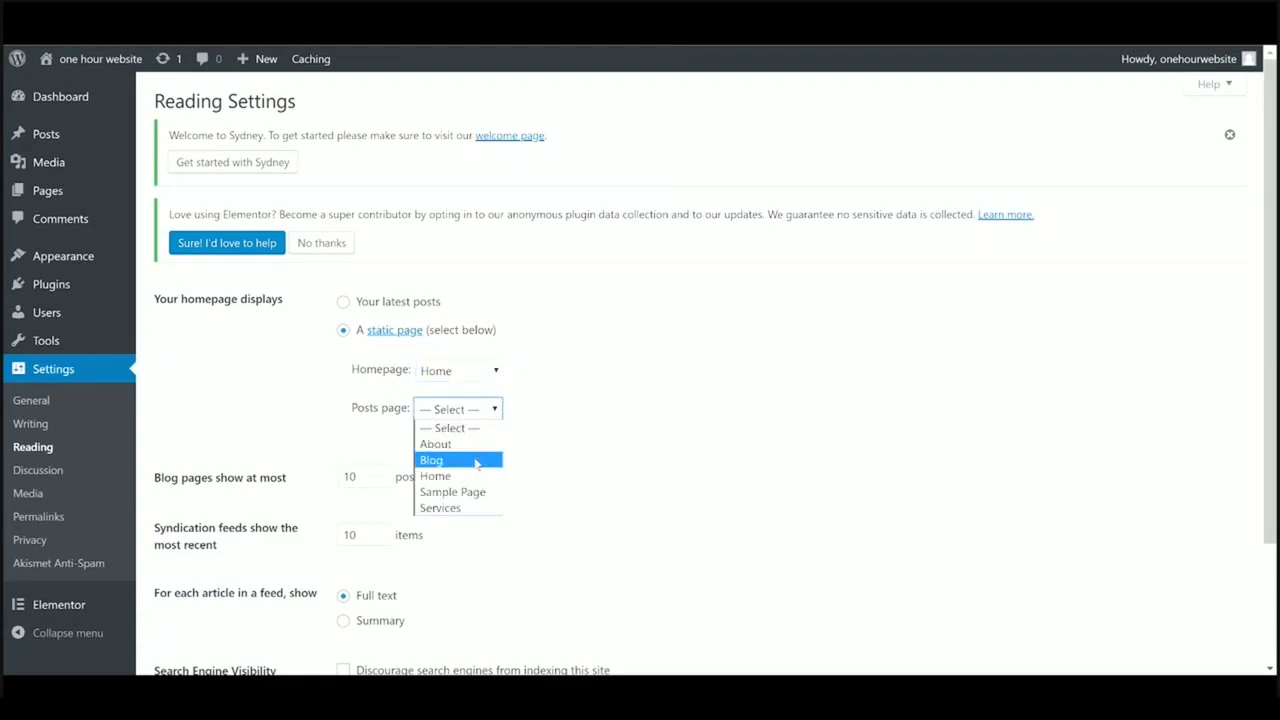
{"action": "left_click", "coordinate": [476, 461]}
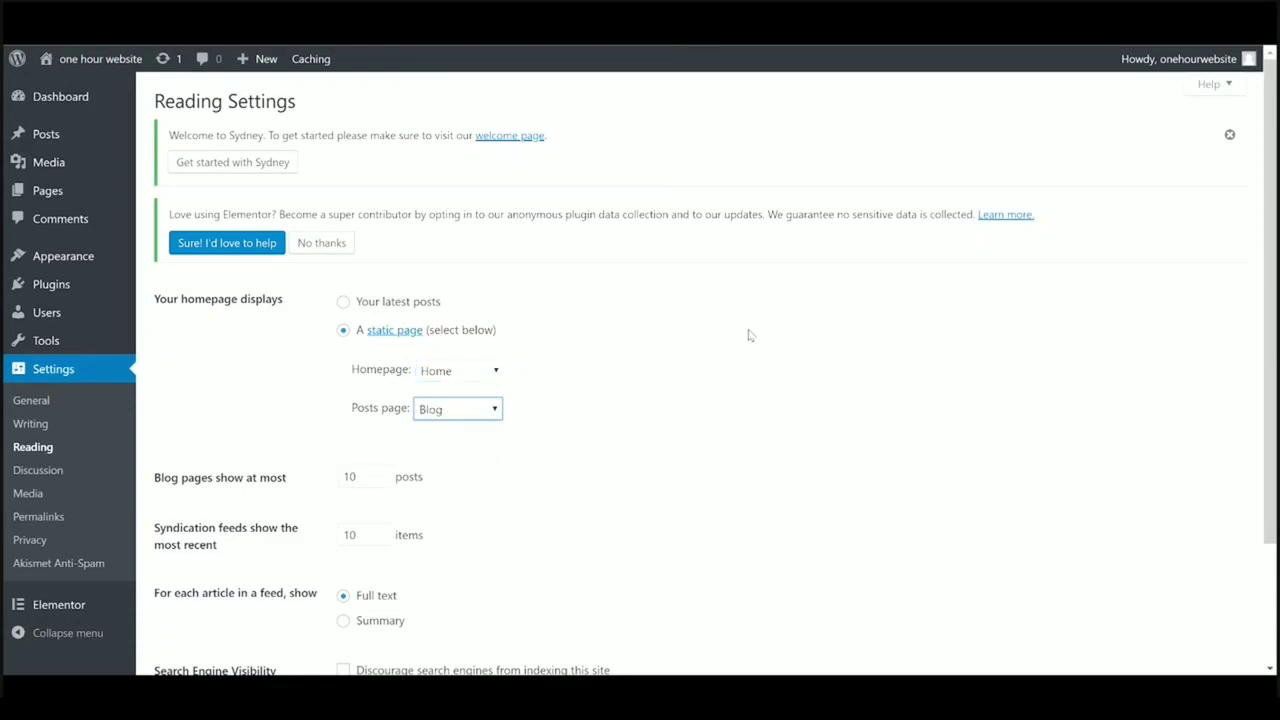
{"action": "scroll", "coordinate": [751, 337], "scroll_direction": "down", "scroll_amount": 1}
{"action": "scroll", "coordinate": [751, 337], "scroll_direction": "down", "scroll_amount": 2}
{"action": "left_click", "coordinate": [216, 595]}
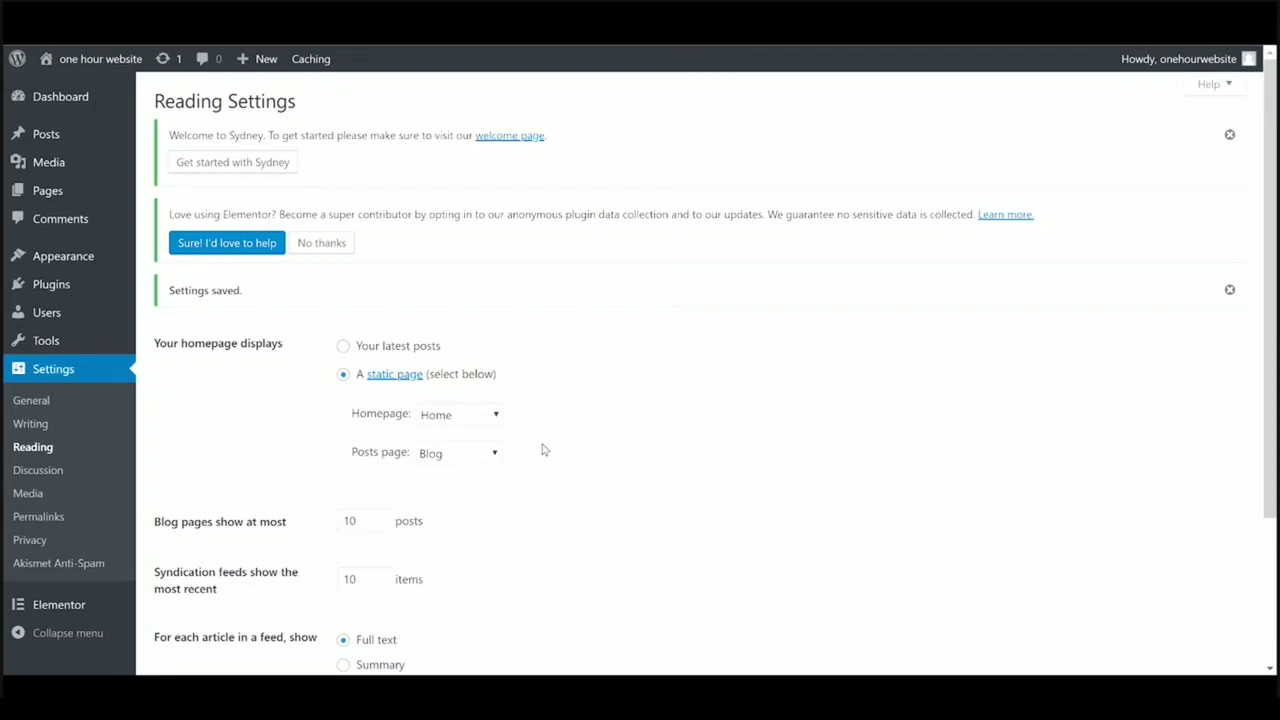
Step: Visit the one hour website's live site and launch the Customizer from the admin bar
{"action": "mouse_move", "coordinate": [113, 62]}
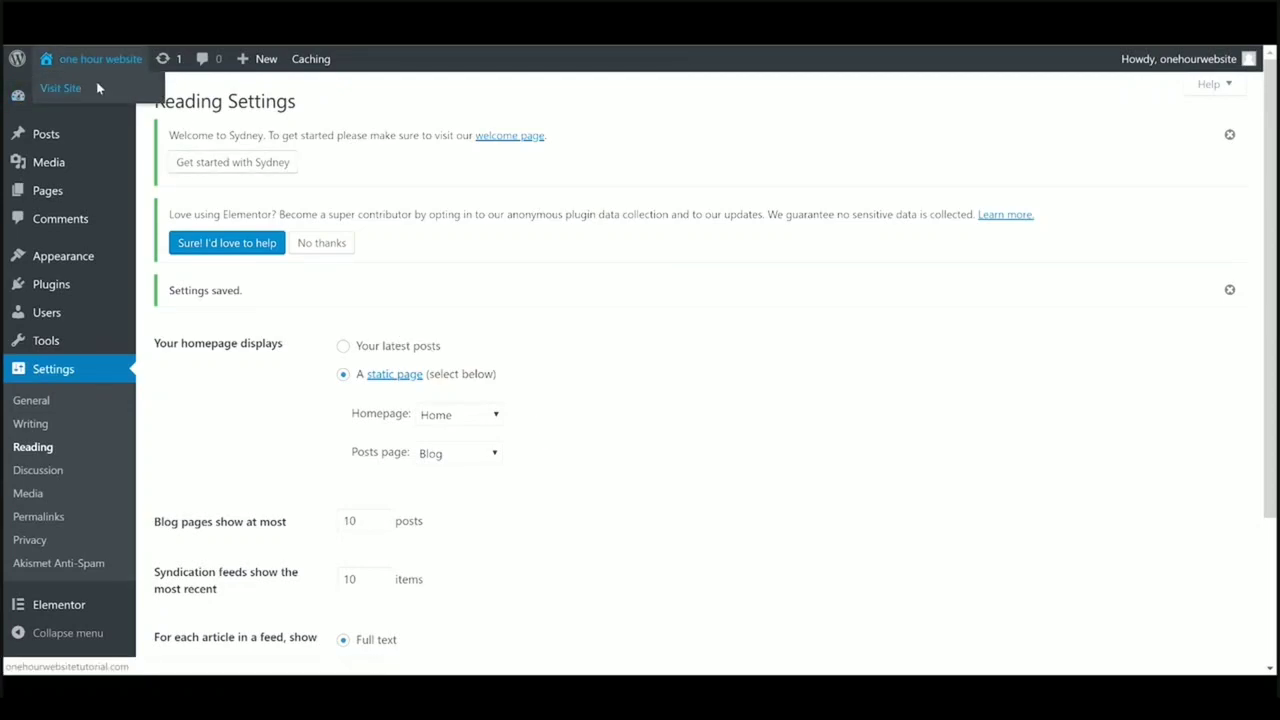
{"action": "left_click", "coordinate": [97, 88]}
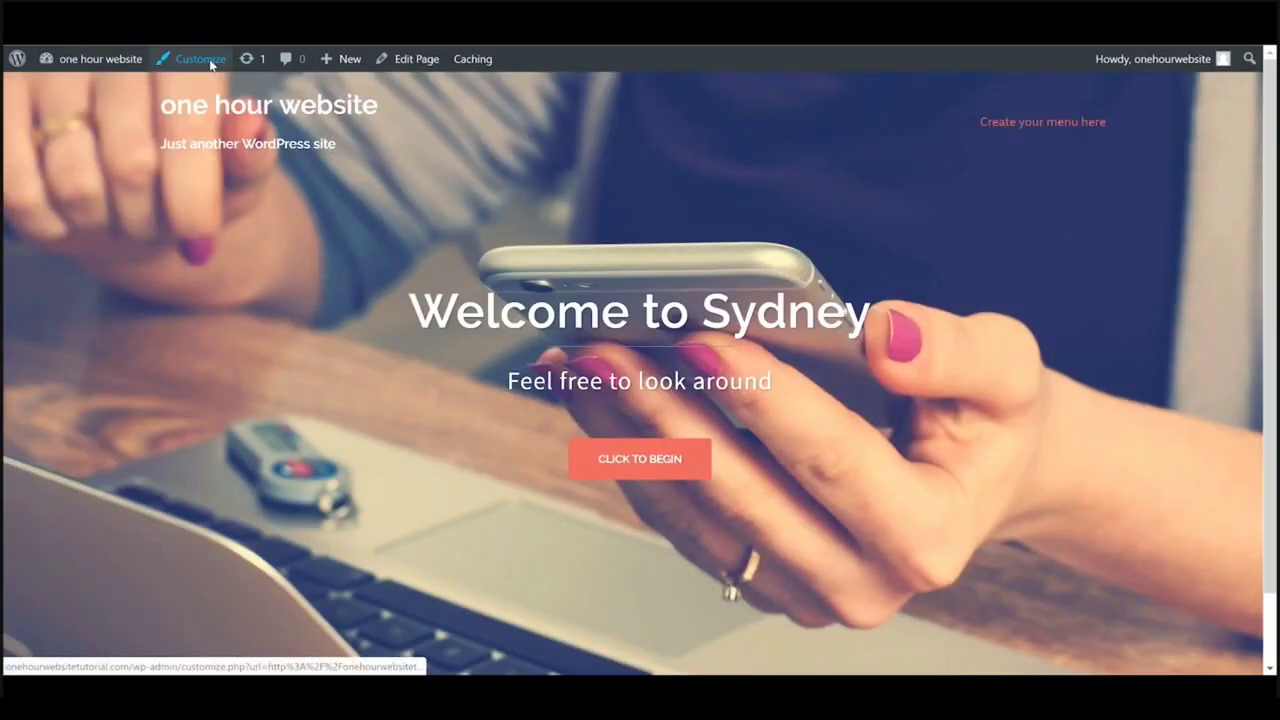
{"action": "left_click", "coordinate": [200, 60]}
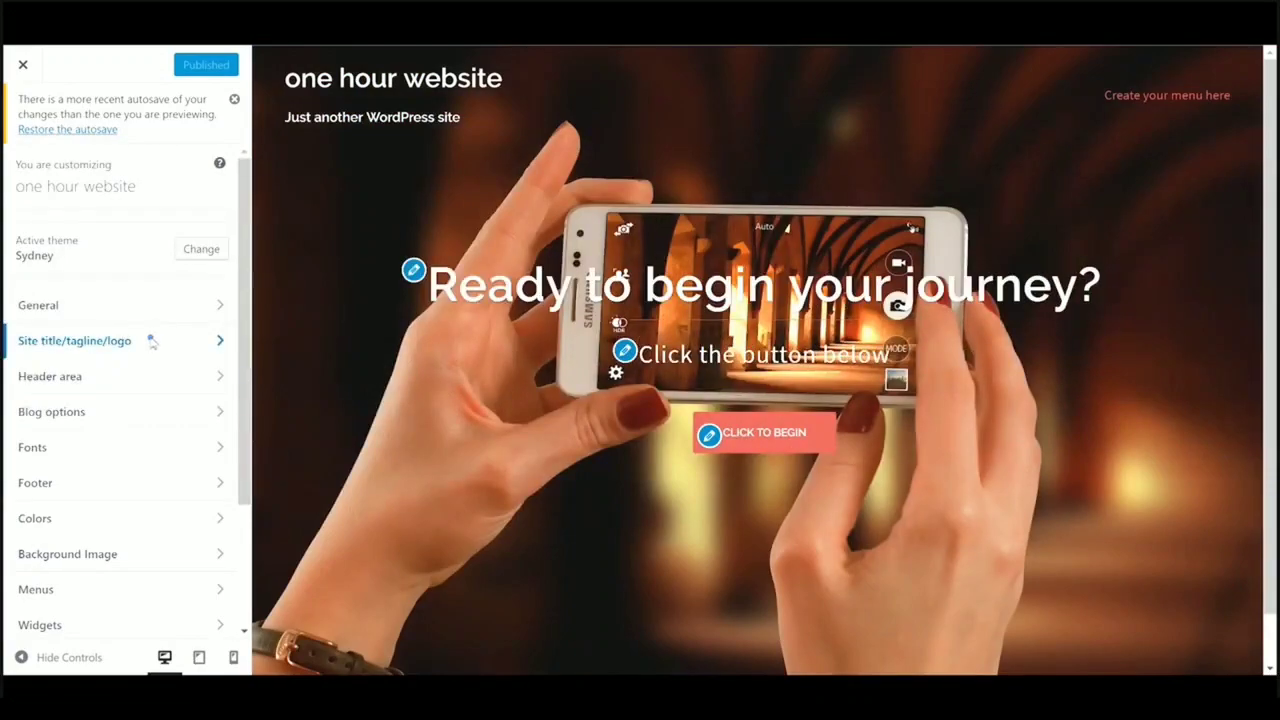
Step: Clear the site tagline in the Site title/tagline/logo settings
{"action": "left_click", "coordinate": [151, 341]}
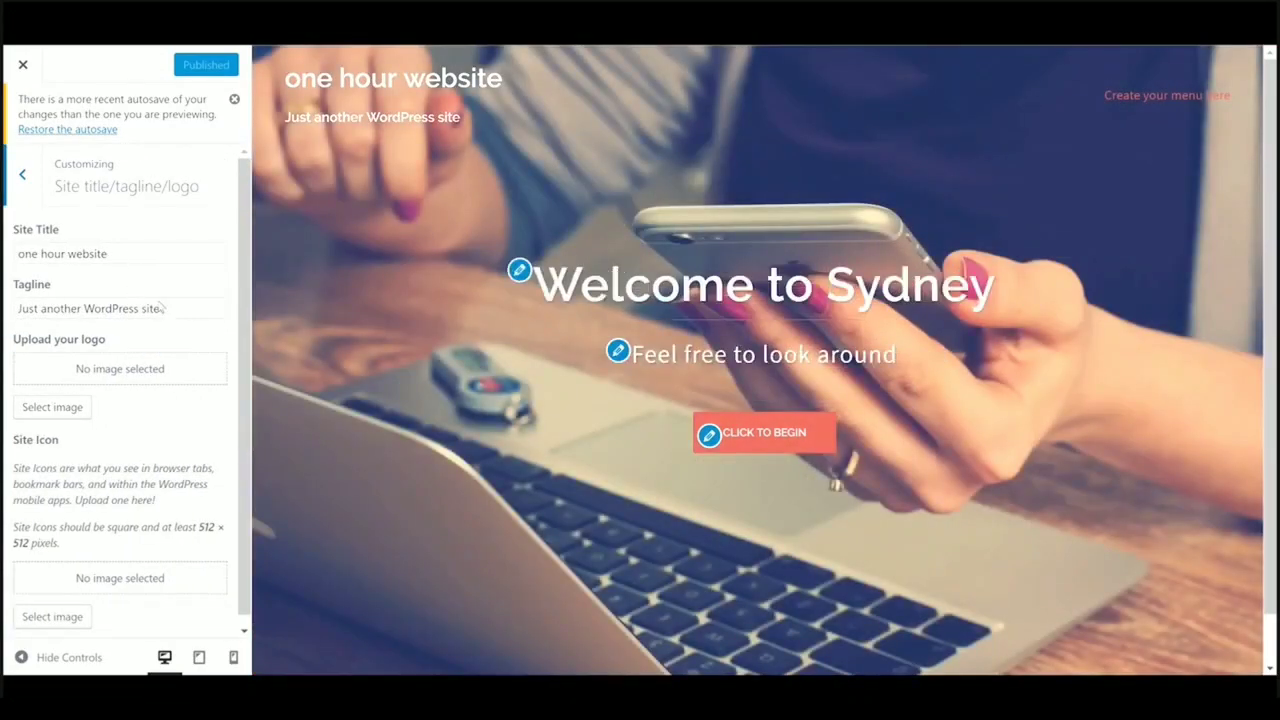
{"action": "triple_click", "coordinate": [168, 308]}
{"action": "key", "text": "BackSpace"}
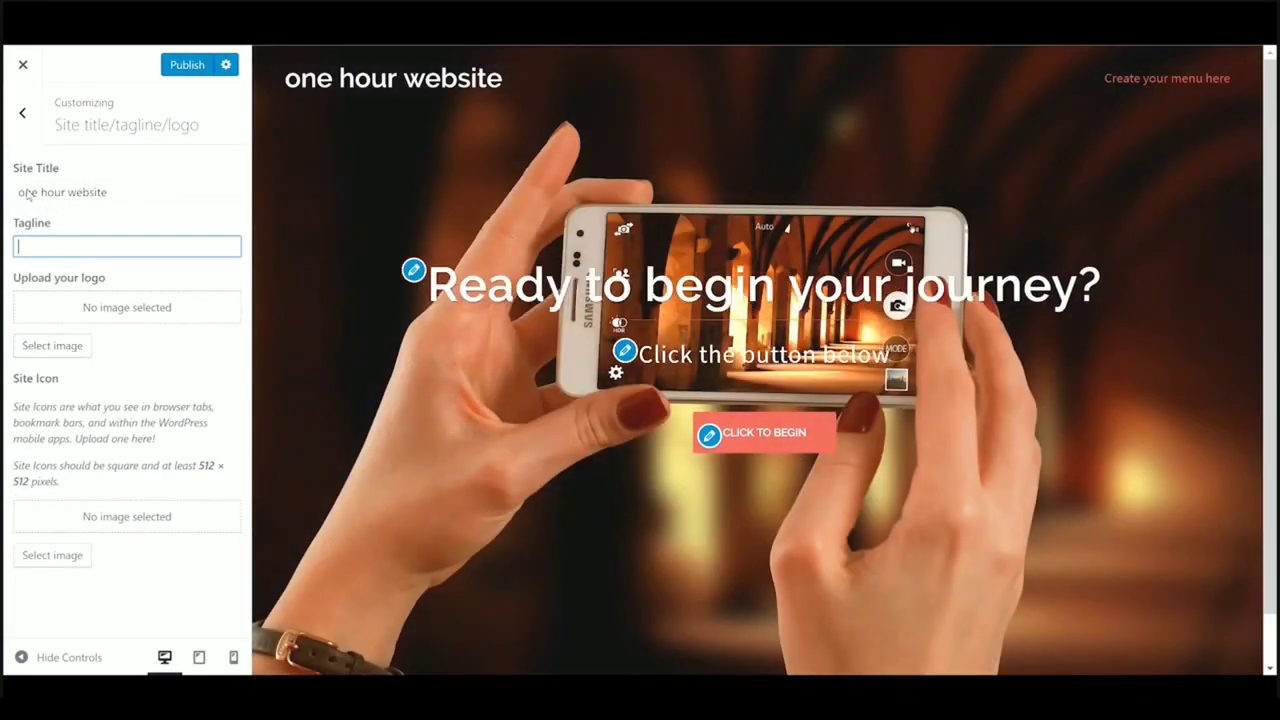
Step: Change the site title to 'One hour website' with a capital O
{"action": "left_click", "coordinate": [28, 192]}
{"action": "key", "text": "BackSpace"}
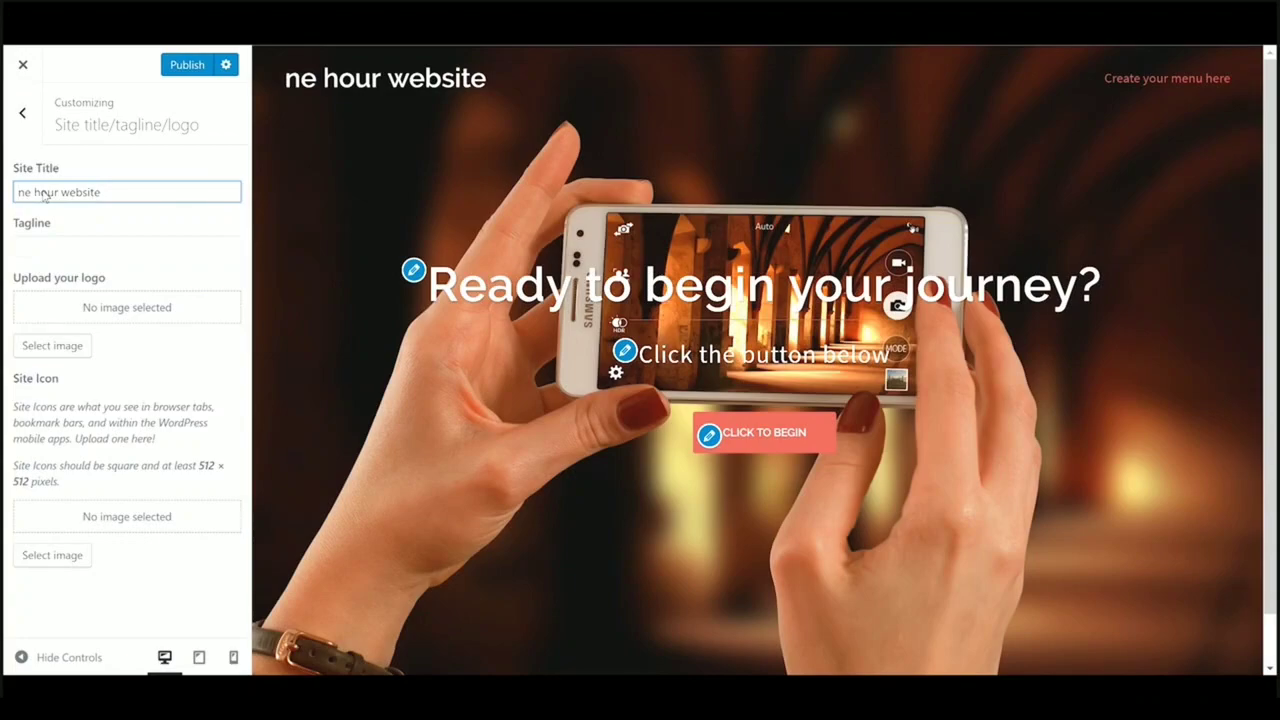
{"action": "type", "text": "O"}
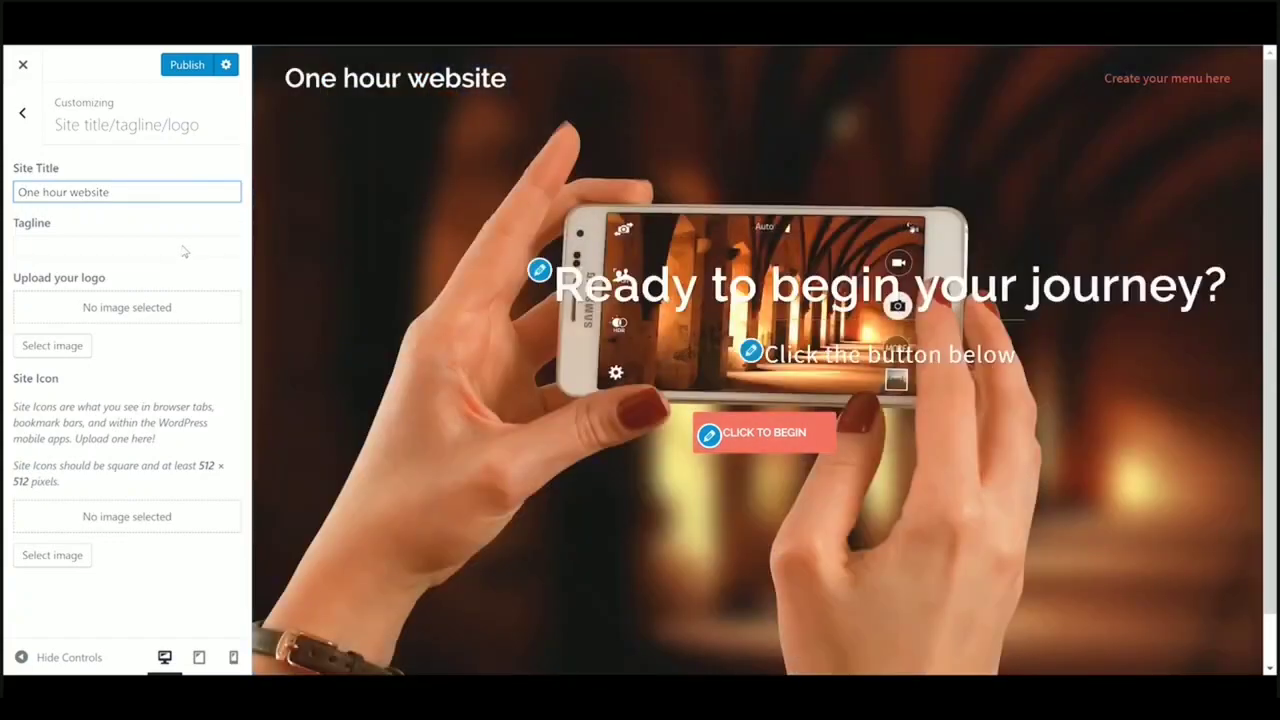
{"action": "left_click", "coordinate": [180, 275]}
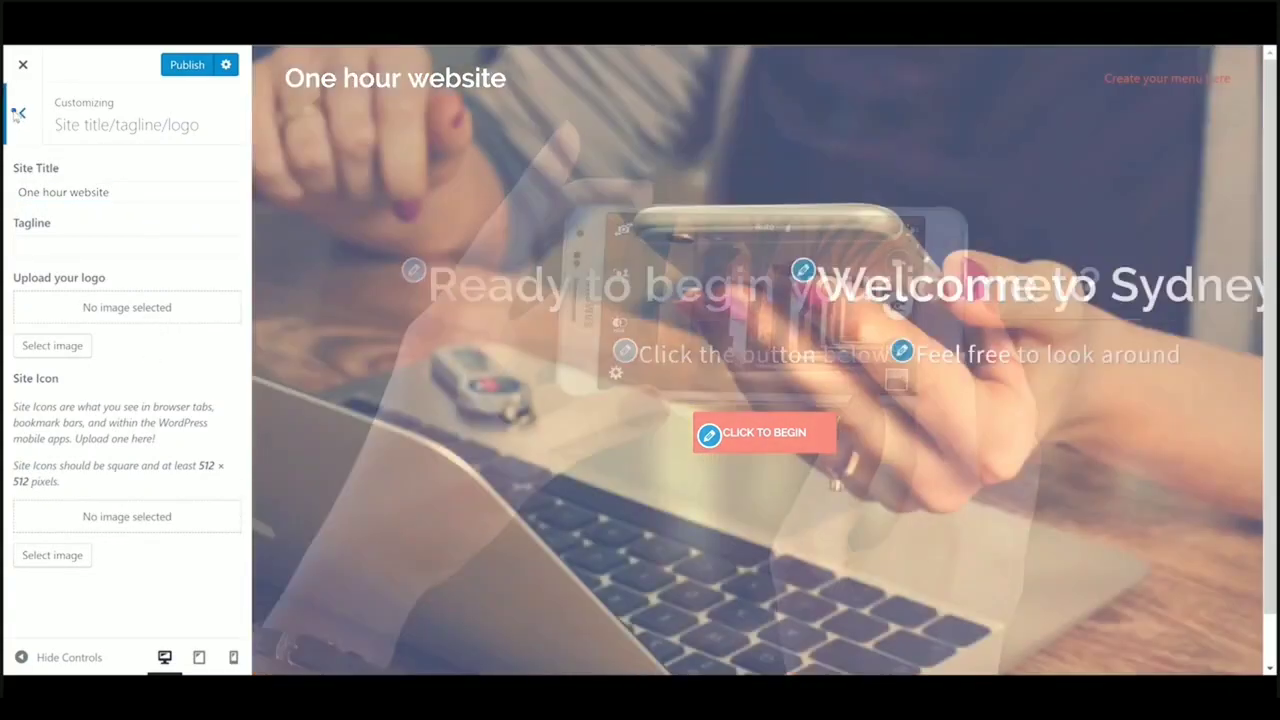
{"action": "left_click", "coordinate": [22, 112]}
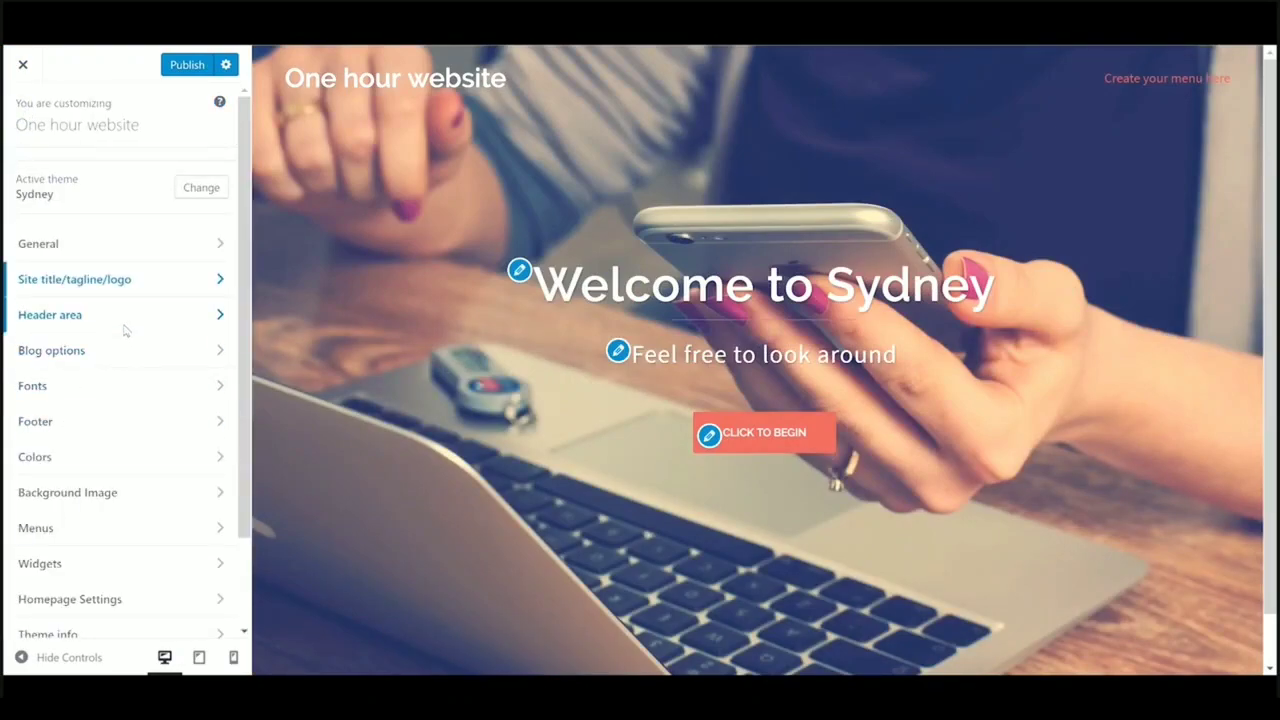
{"action": "scroll", "coordinate": [110, 380], "scroll_direction": "down", "scroll_amount": 1}
{"action": "scroll", "coordinate": [103, 420], "scroll_direction": "down", "scroll_amount": 2}
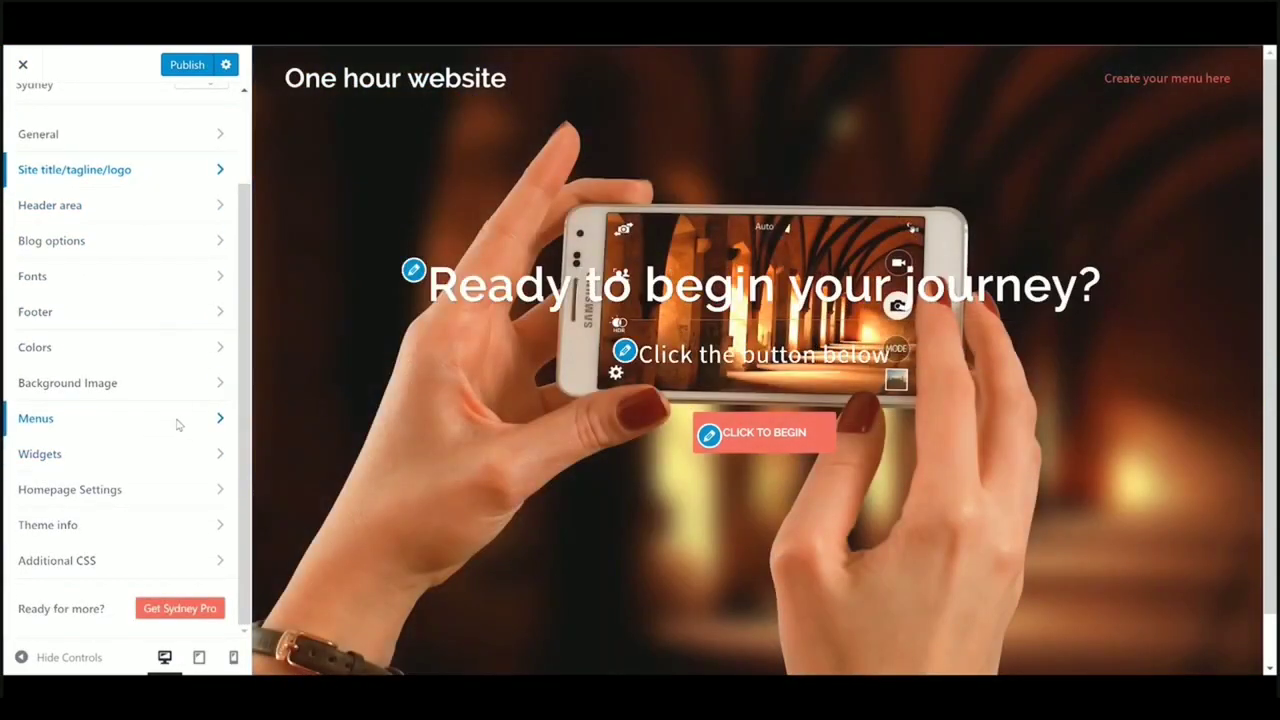
Step: Create a new menu named 'Top Bar Menu' assigned to the Primary Menu location
{"action": "left_click", "coordinate": [184, 419]}
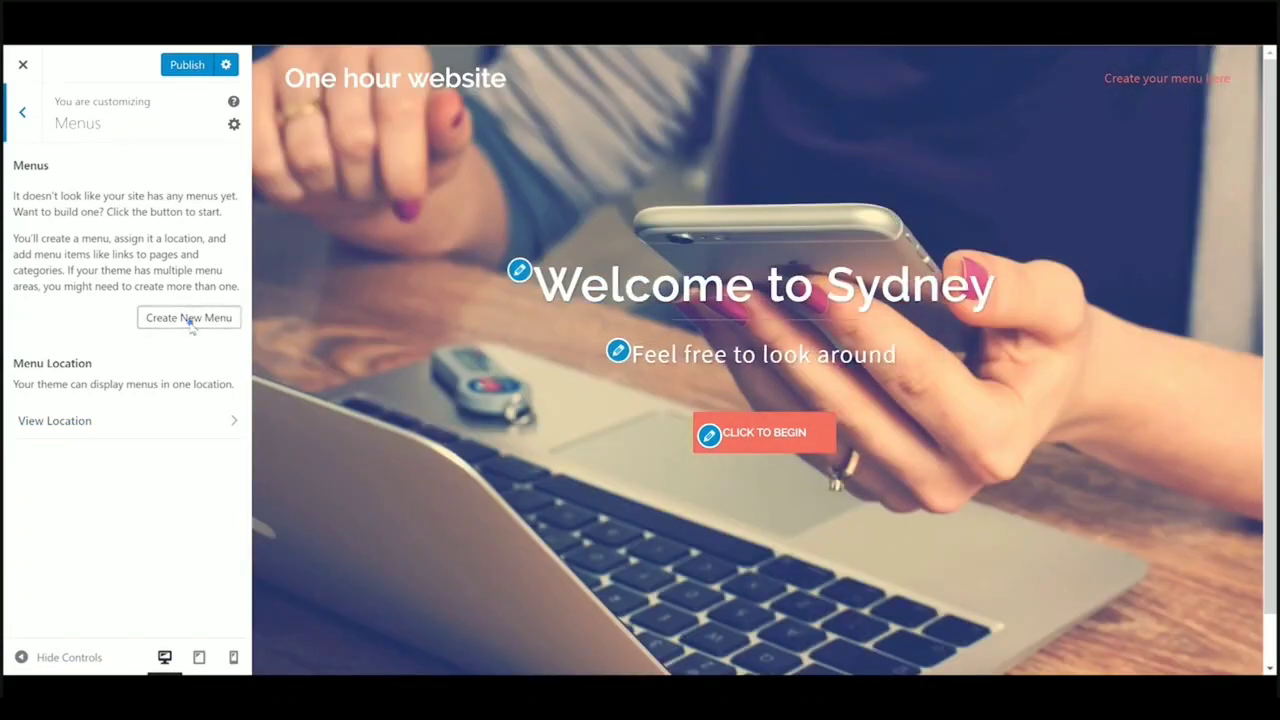
{"action": "left_click", "coordinate": [189, 317]}
{"action": "left_click", "coordinate": [125, 199]}
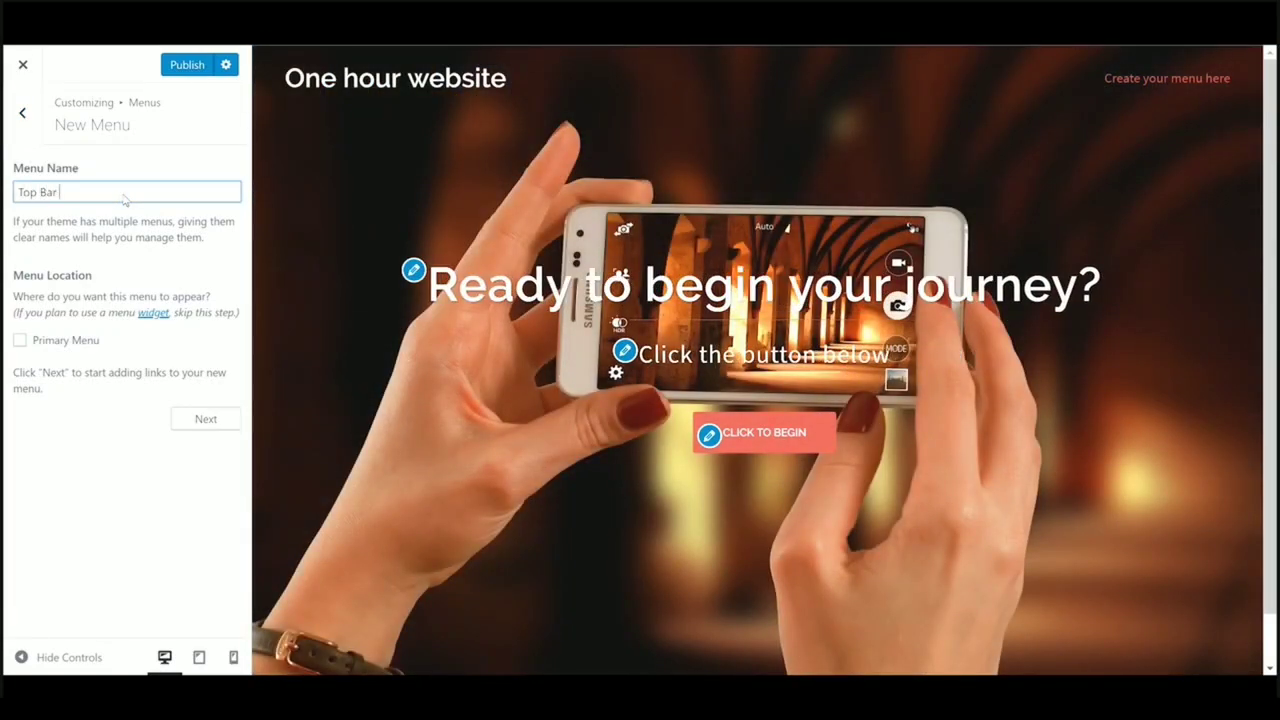
{"action": "type", "text": "Top Bar Menu"}
{"action": "left_click", "coordinate": [19, 342]}
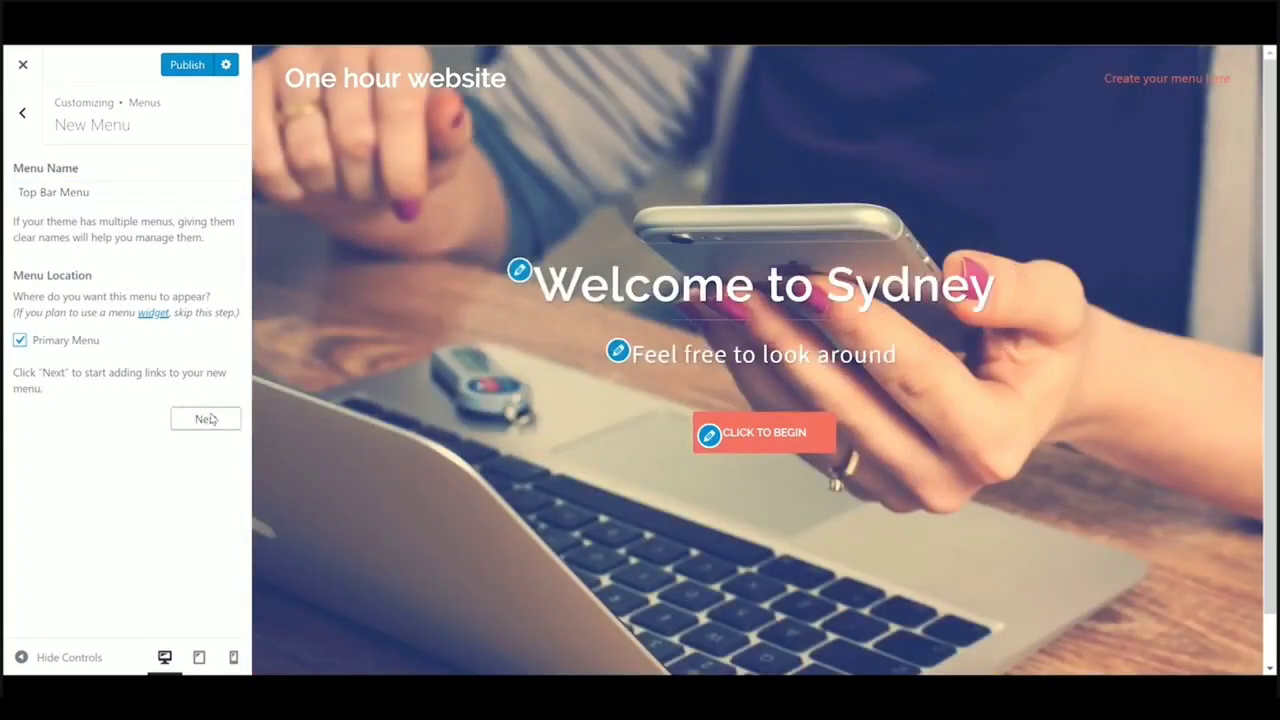
{"action": "left_click", "coordinate": [220, 421]}
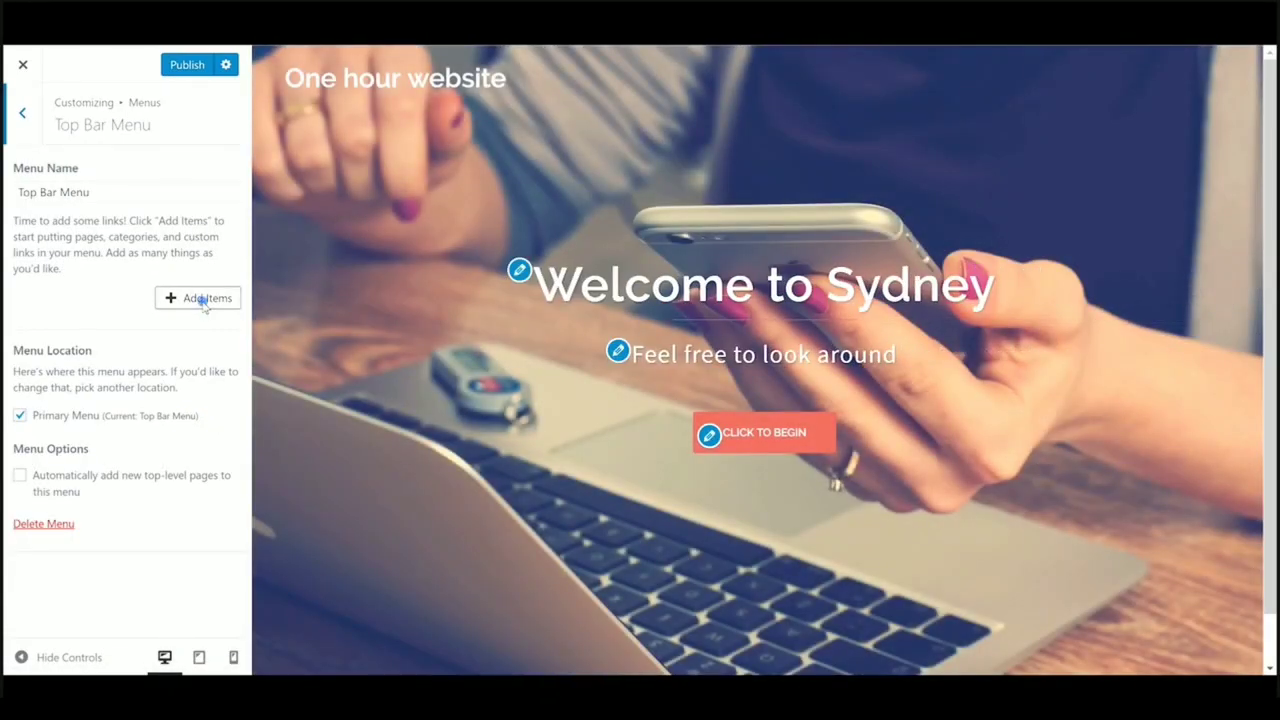
Step: Add the About, Blog and Services pages to the Top Bar Menu
{"action": "left_click", "coordinate": [204, 303]}
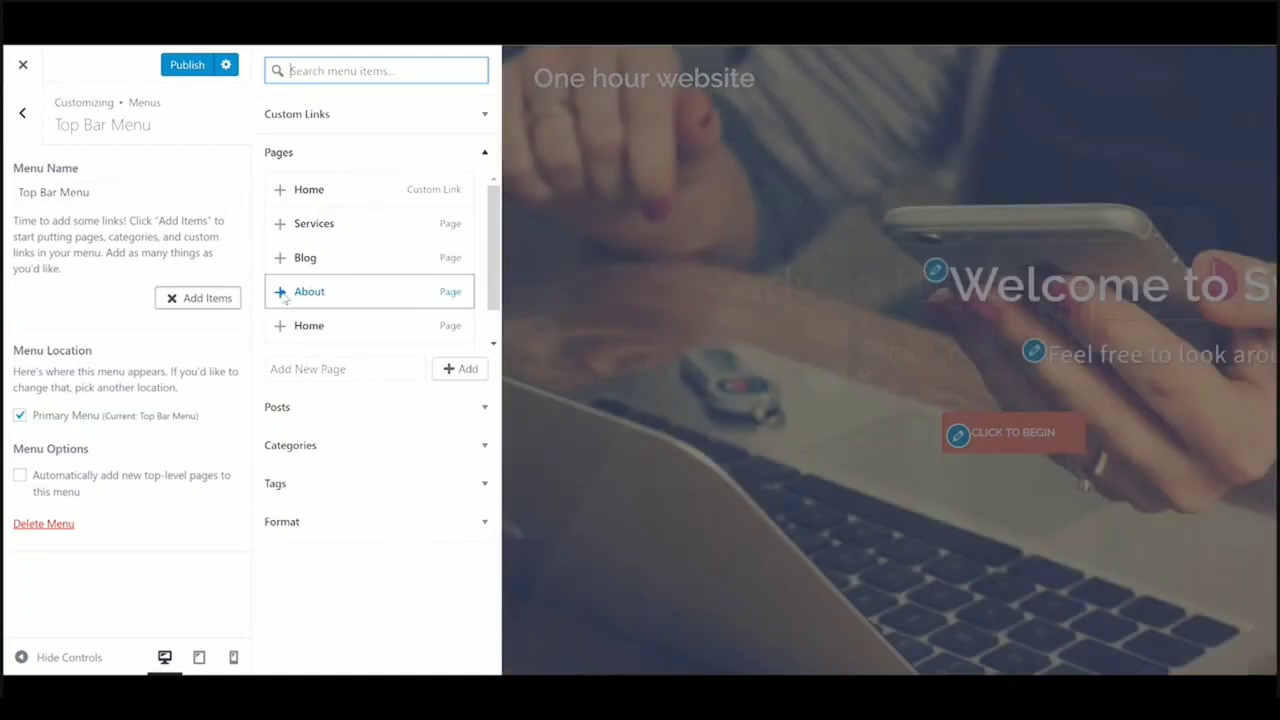
{"action": "left_click", "coordinate": [283, 293]}
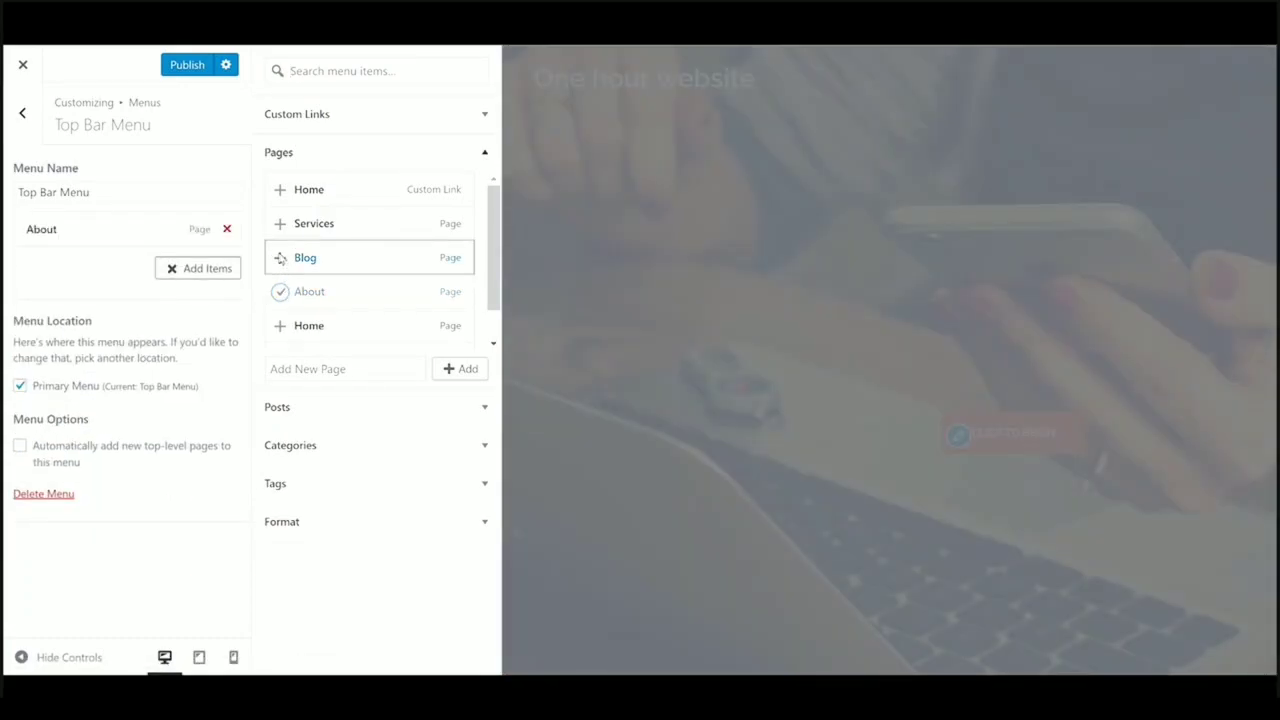
{"action": "left_click", "coordinate": [280, 257]}
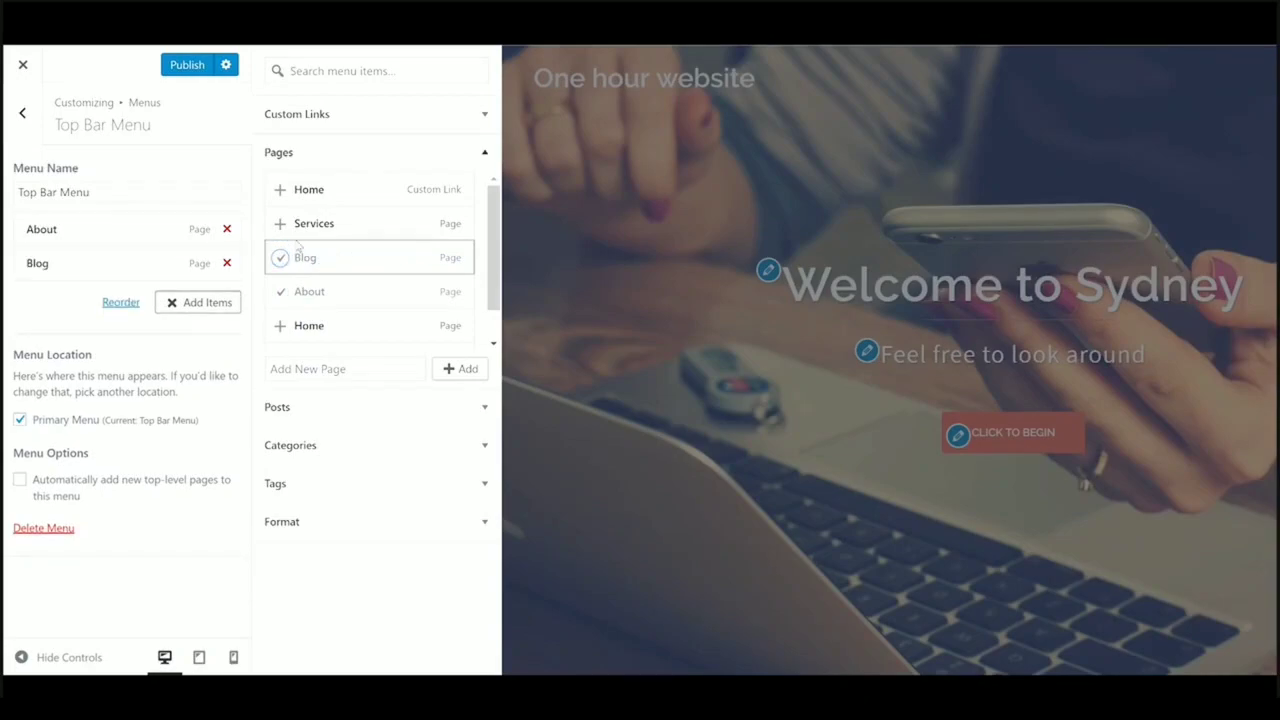
{"action": "left_click", "coordinate": [281, 224]}
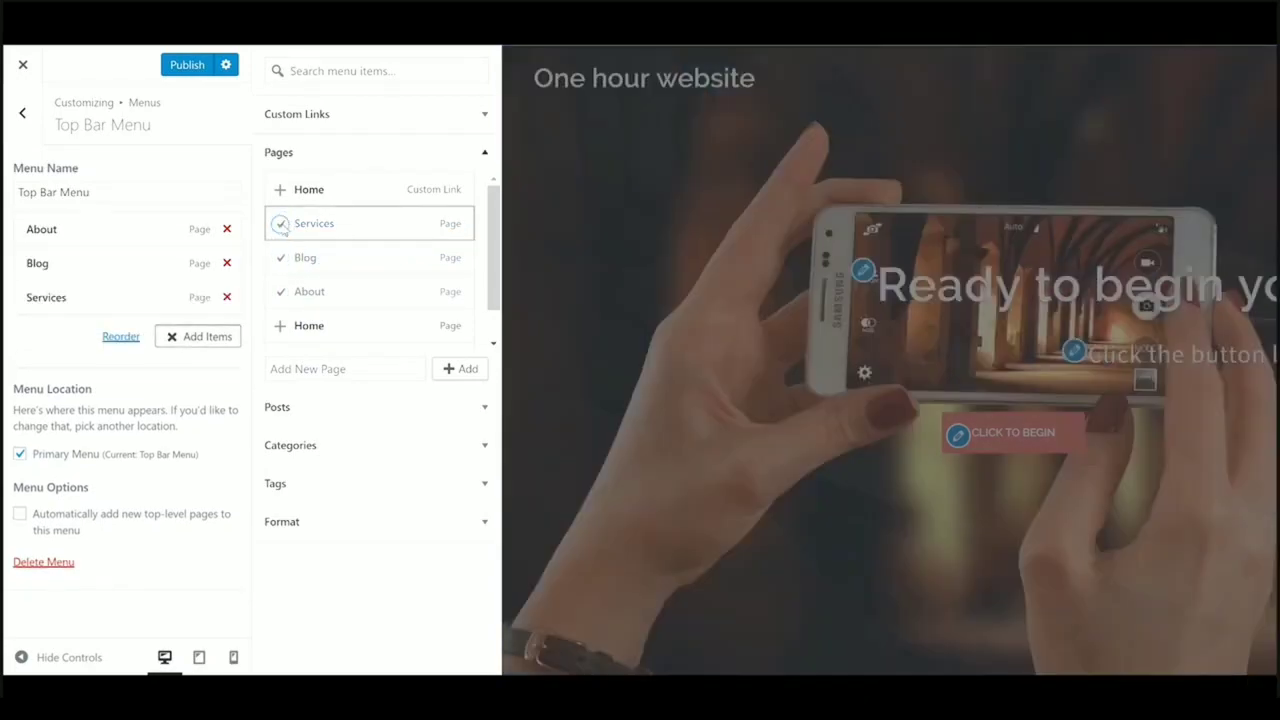
Step: Add a newly created Contact page to the menu and return to Menus
{"action": "scroll", "coordinate": [423, 264], "scroll_direction": "down", "scroll_amount": 1}
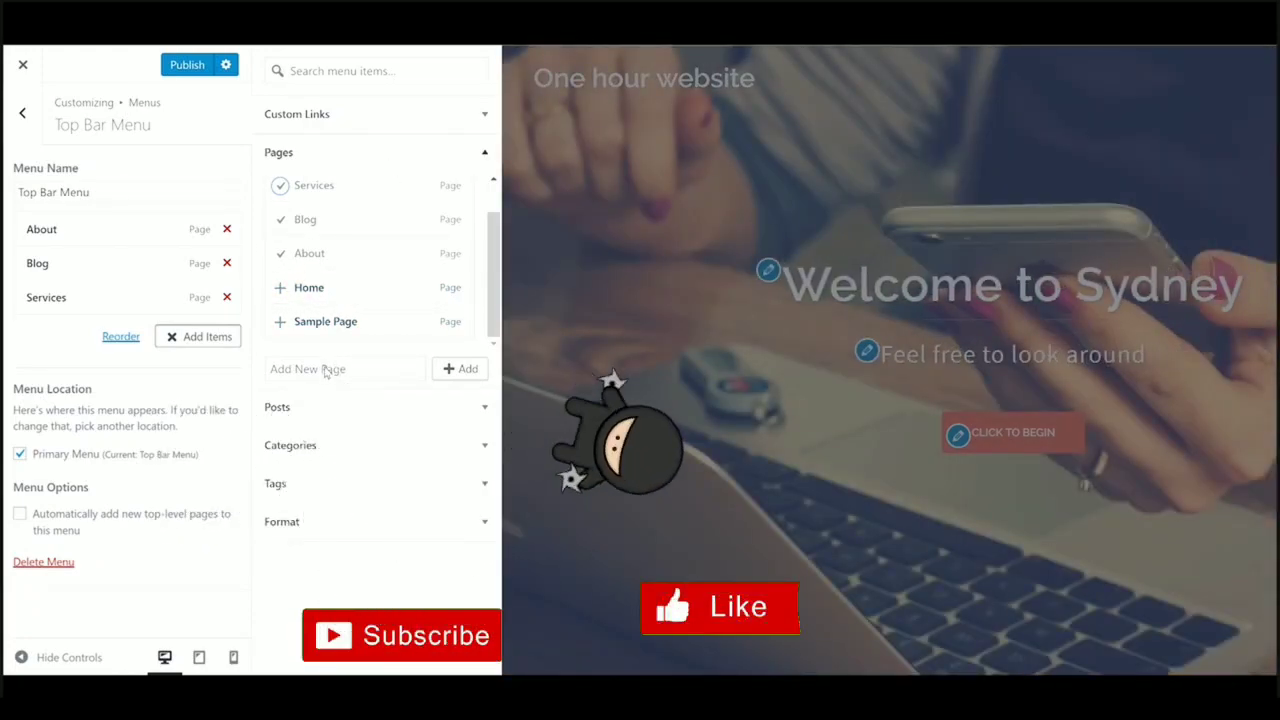
{"action": "left_click", "coordinate": [324, 369]}
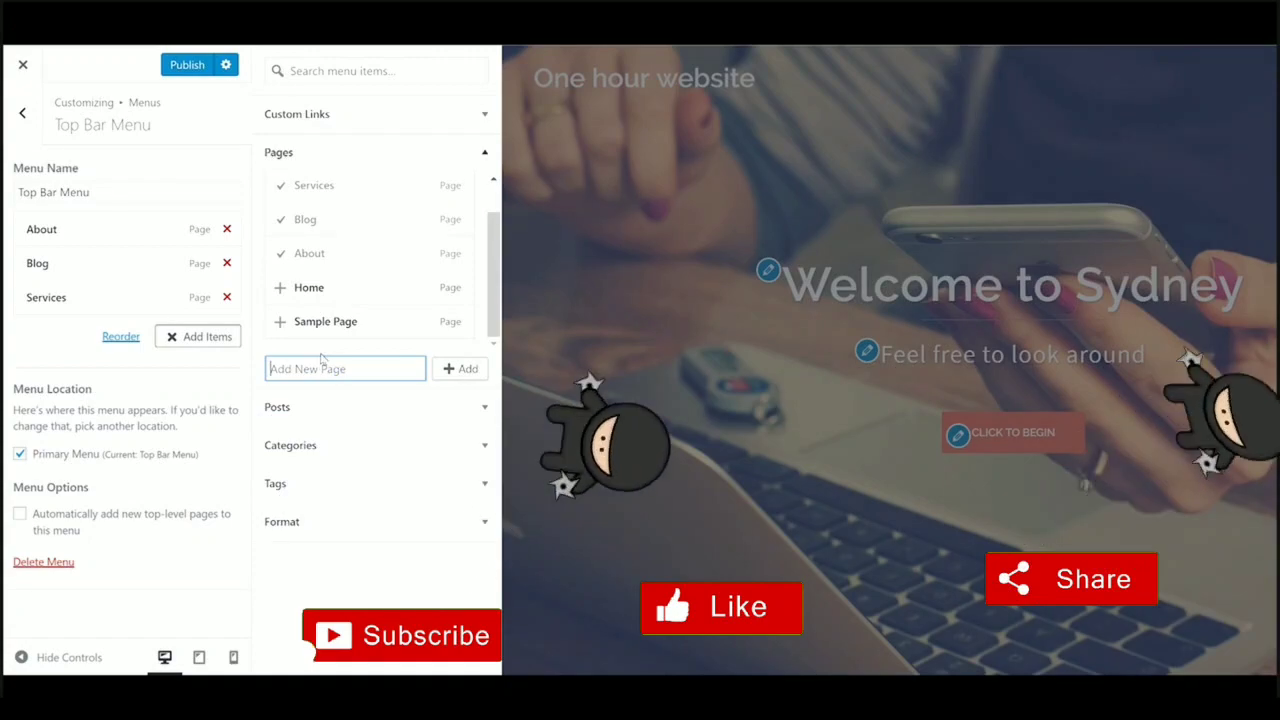
{"action": "type", "text": "Con"}
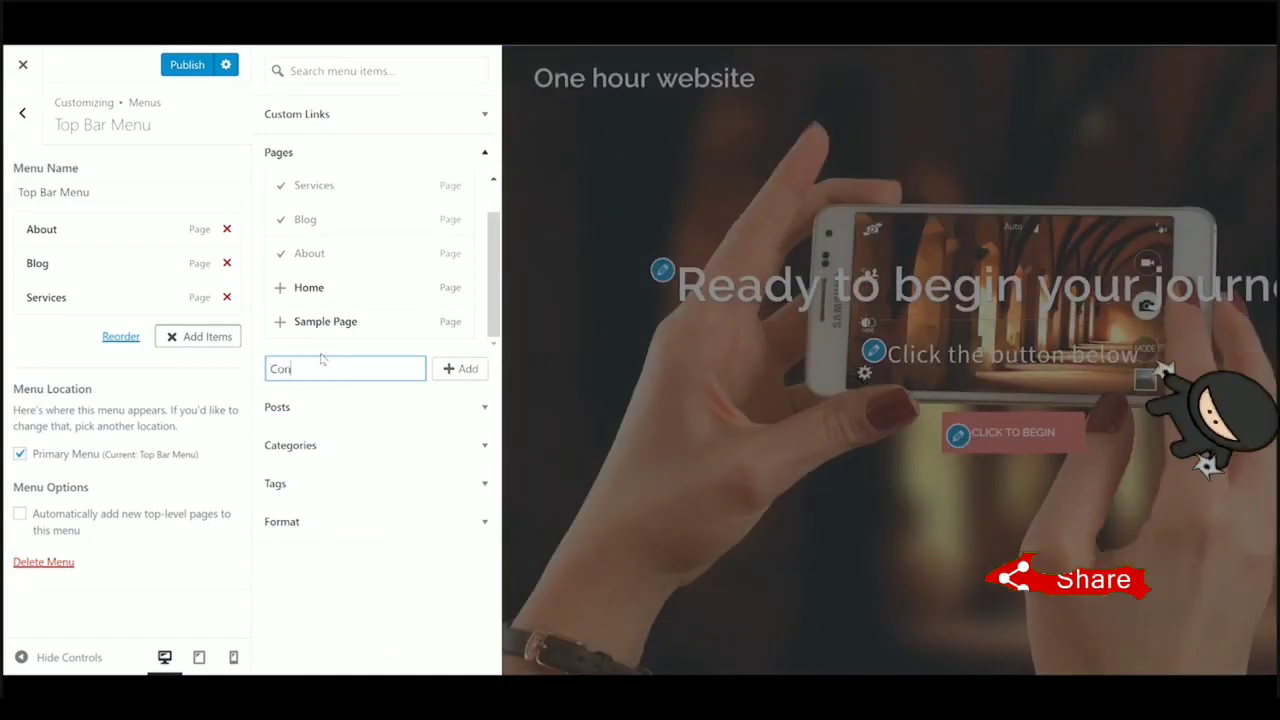
{"action": "type", "text": "tact"}
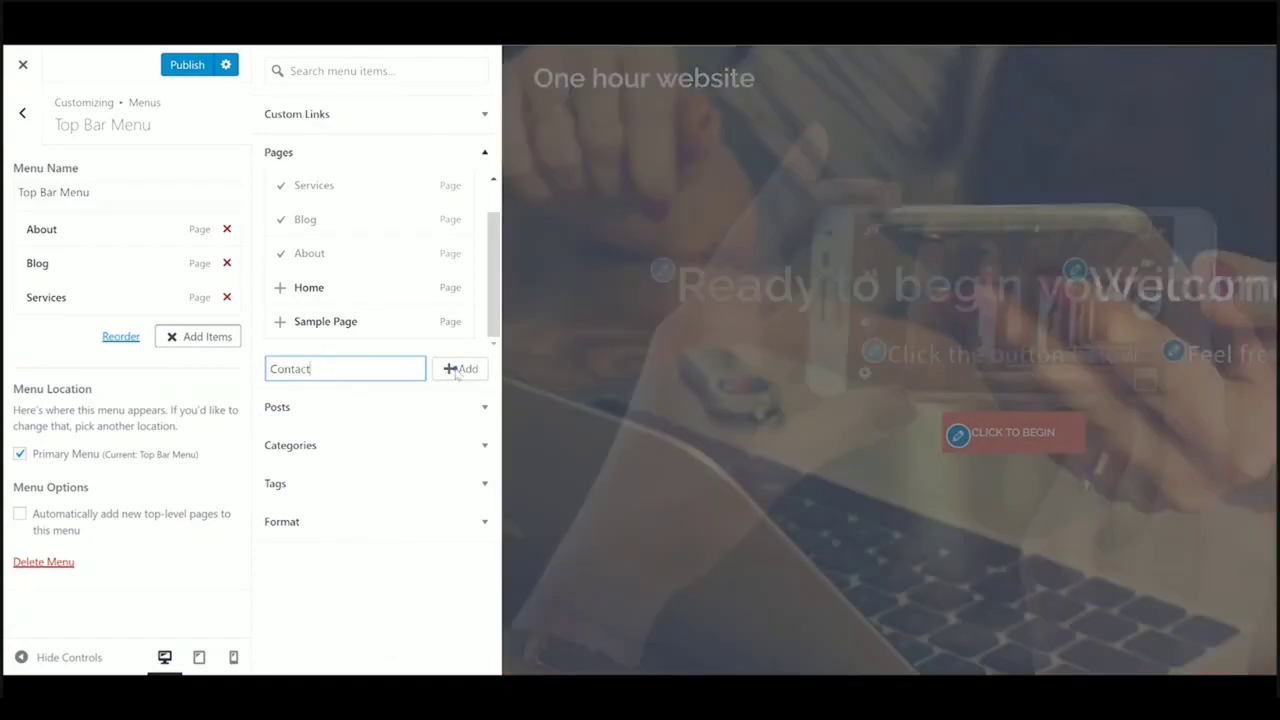
{"action": "left_click", "coordinate": [455, 370]}
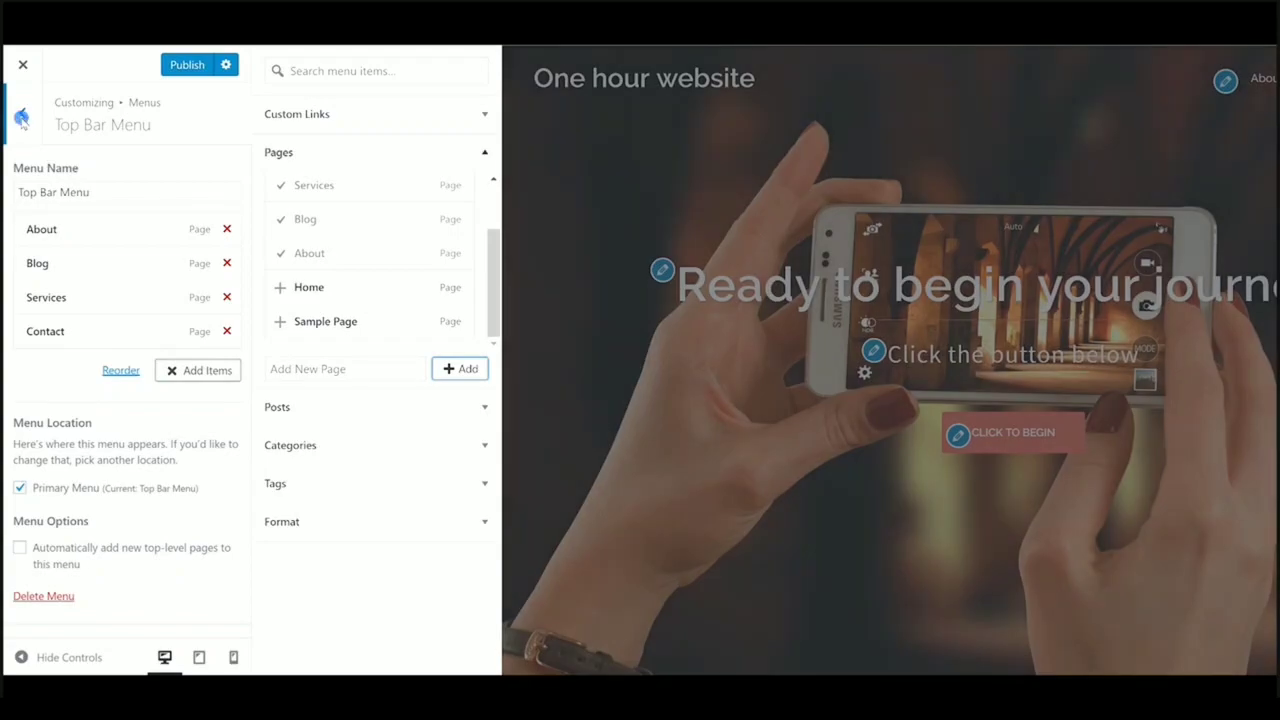
{"action": "left_click", "coordinate": [22, 114]}
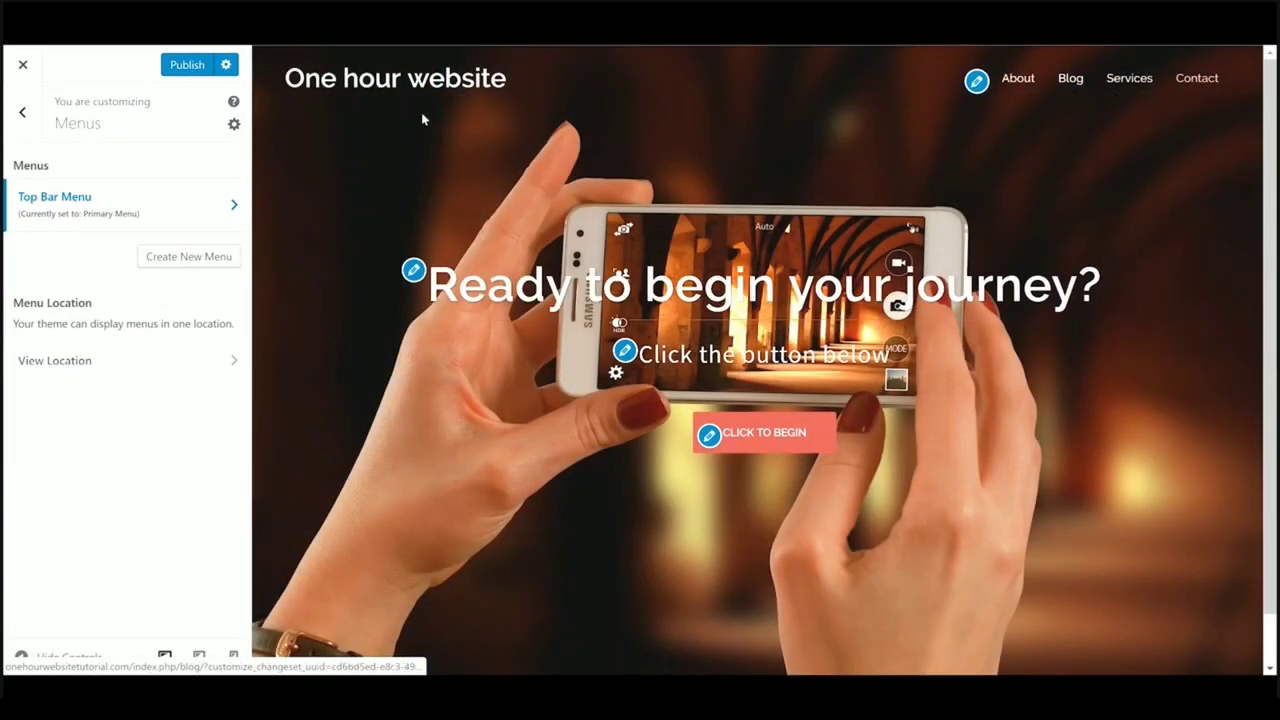
Step: Set the Sydney primary colour in Colors > General to blue #246fa0
{"action": "left_click", "coordinate": [26, 111]}
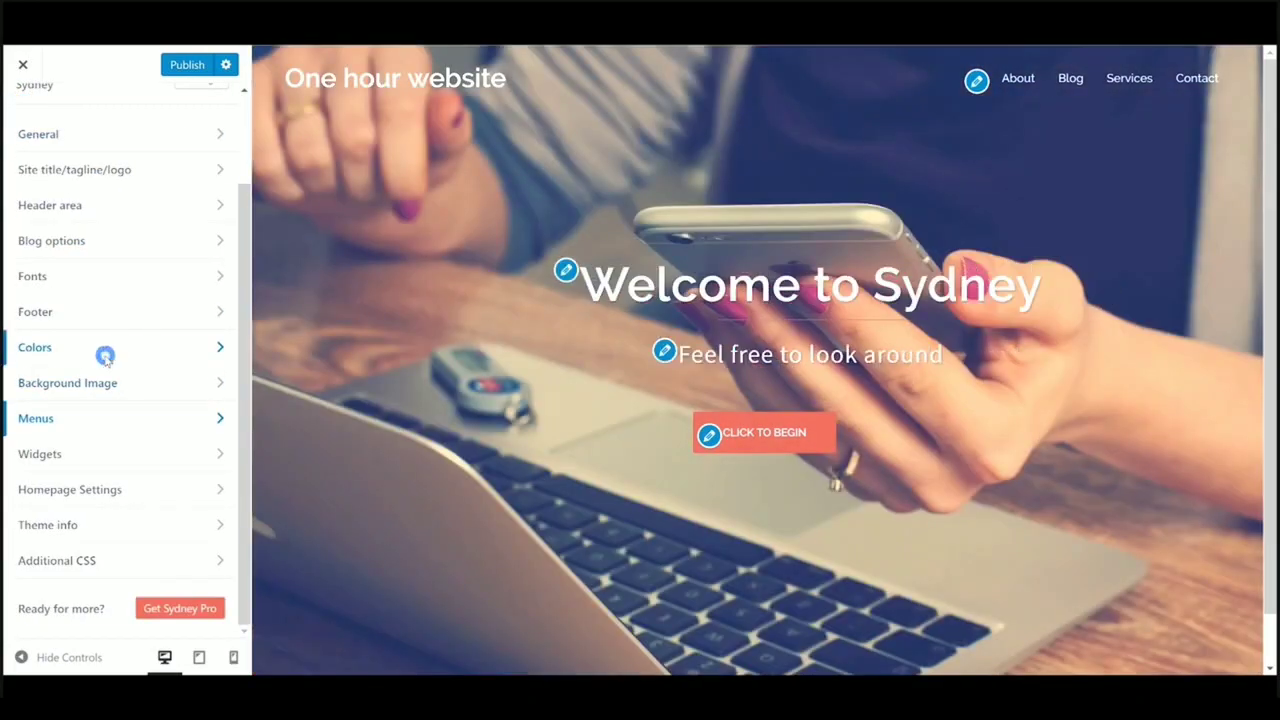
{"action": "left_click", "coordinate": [105, 357]}
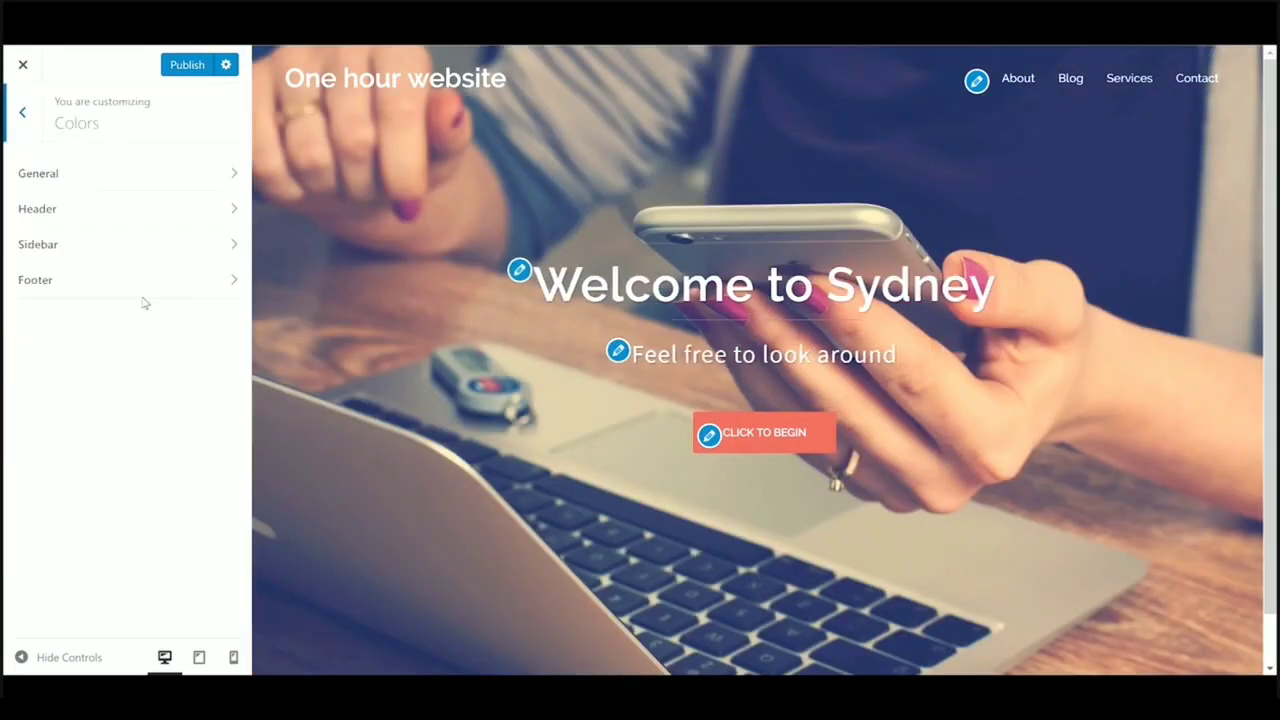
{"action": "left_click", "coordinate": [152, 176]}
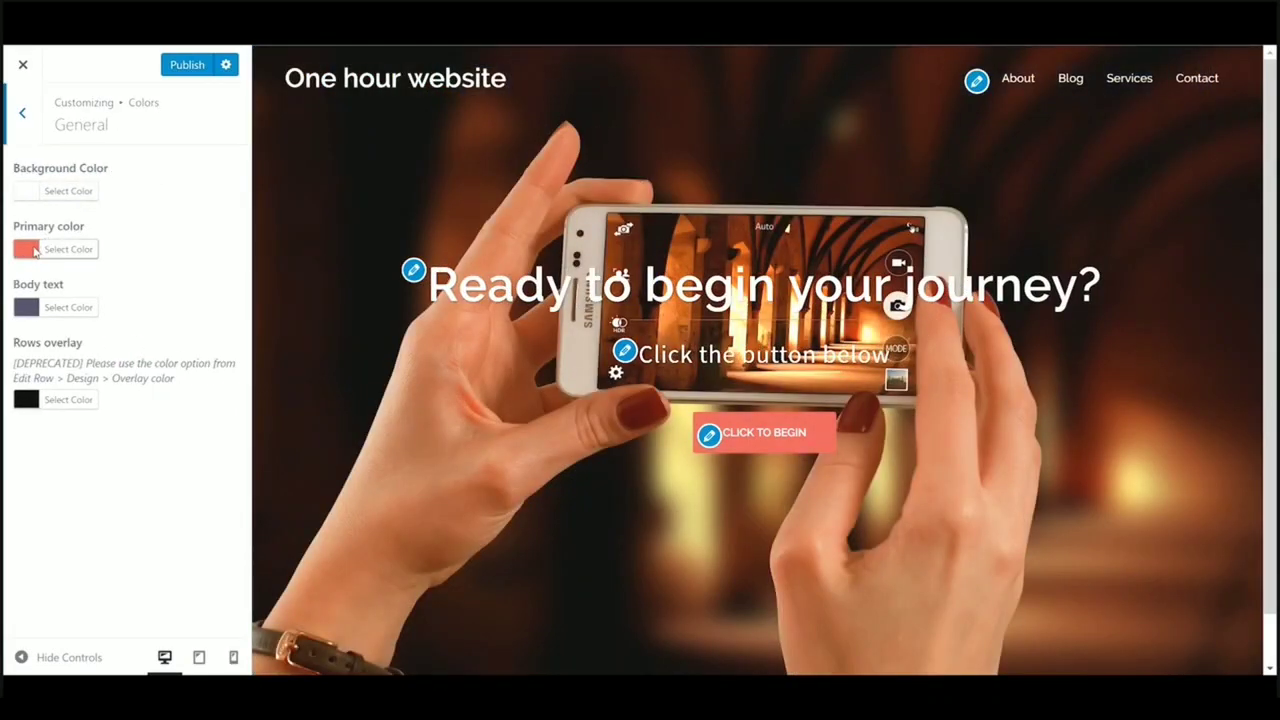
{"action": "left_click", "coordinate": [24, 251]}
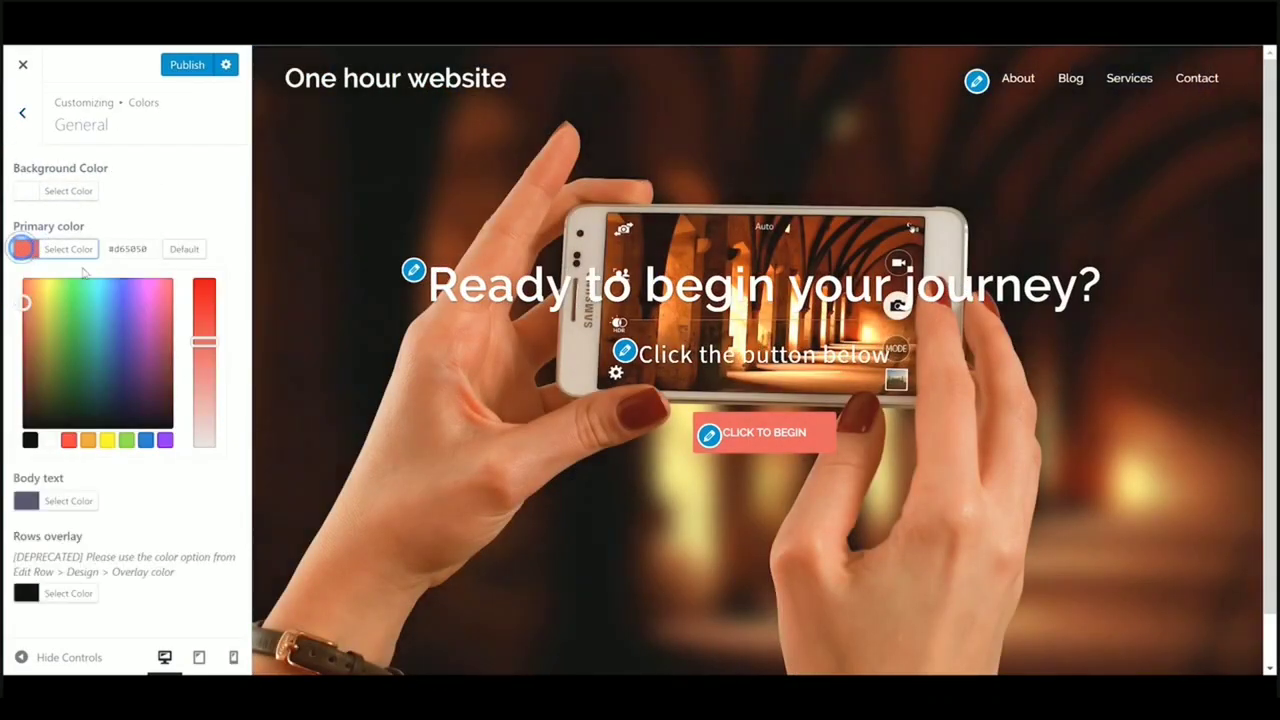
{"action": "left_click_drag", "start_coordinate": [109, 349], "coordinate": [108, 334]}
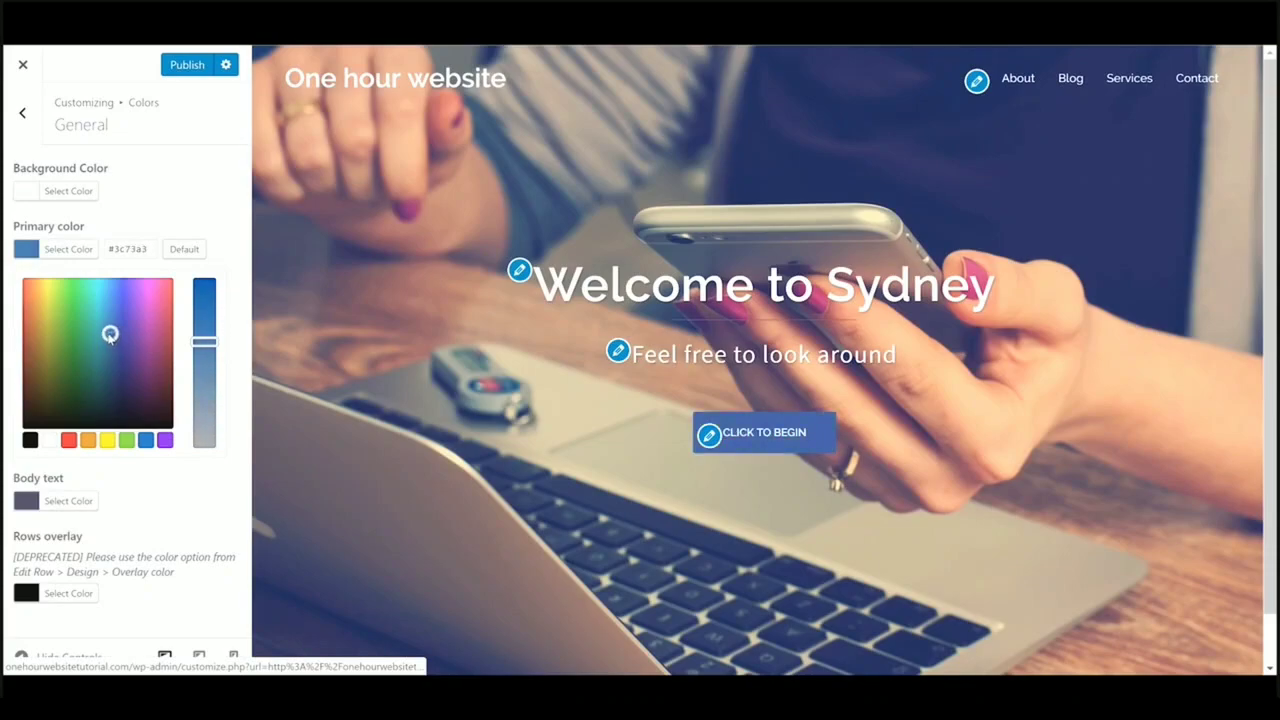
{"action": "left_click_drag", "start_coordinate": [200, 338], "coordinate": [200, 325]}
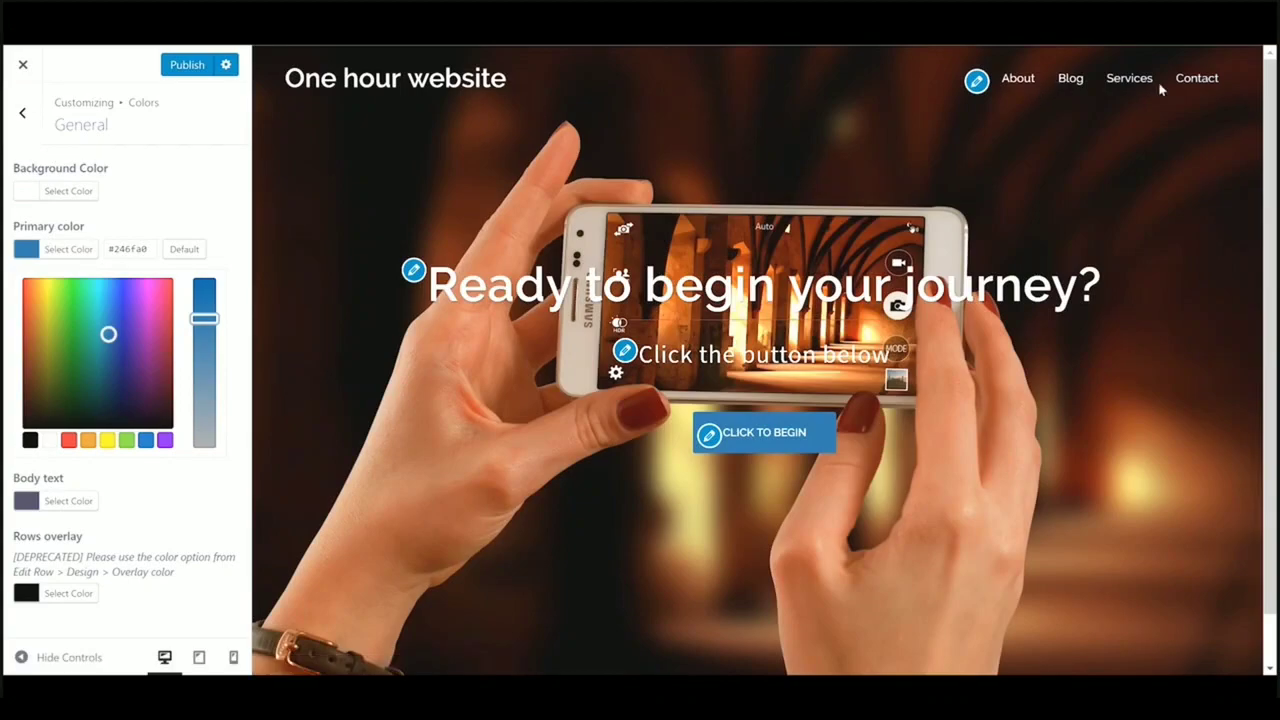
{"action": "left_click", "coordinate": [22, 112]}
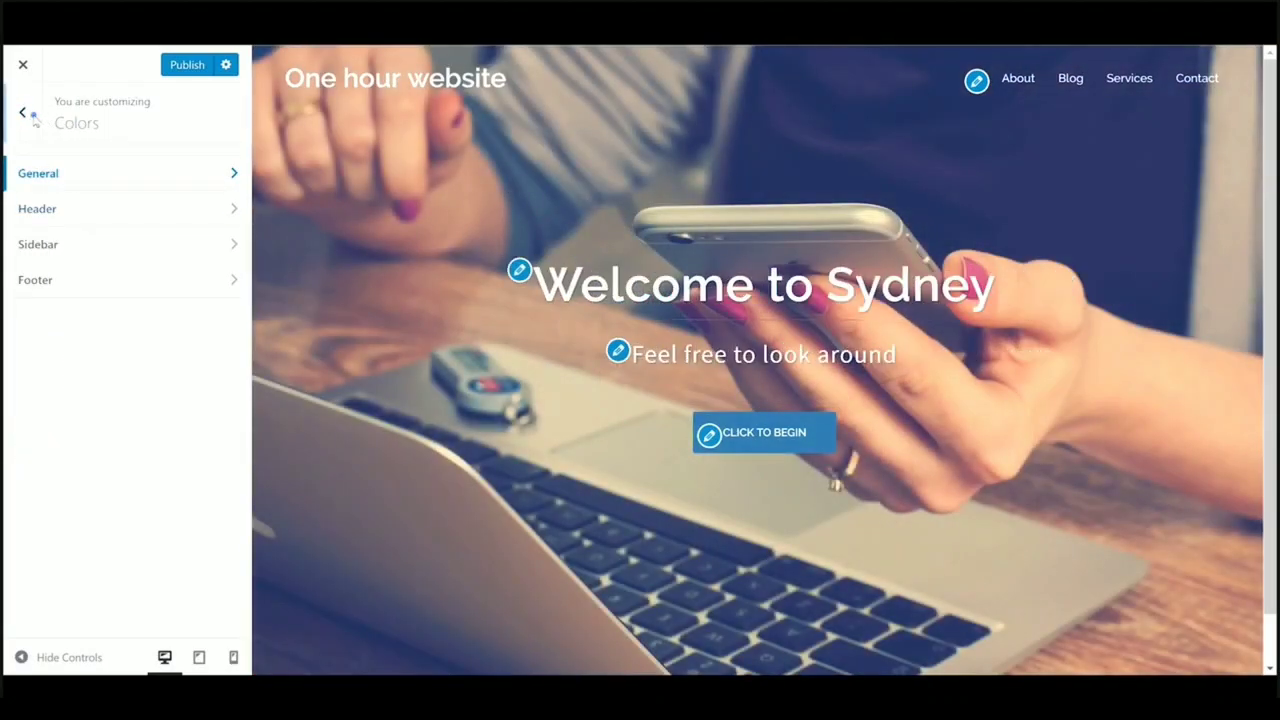
{"action": "left_click", "coordinate": [22, 112]}
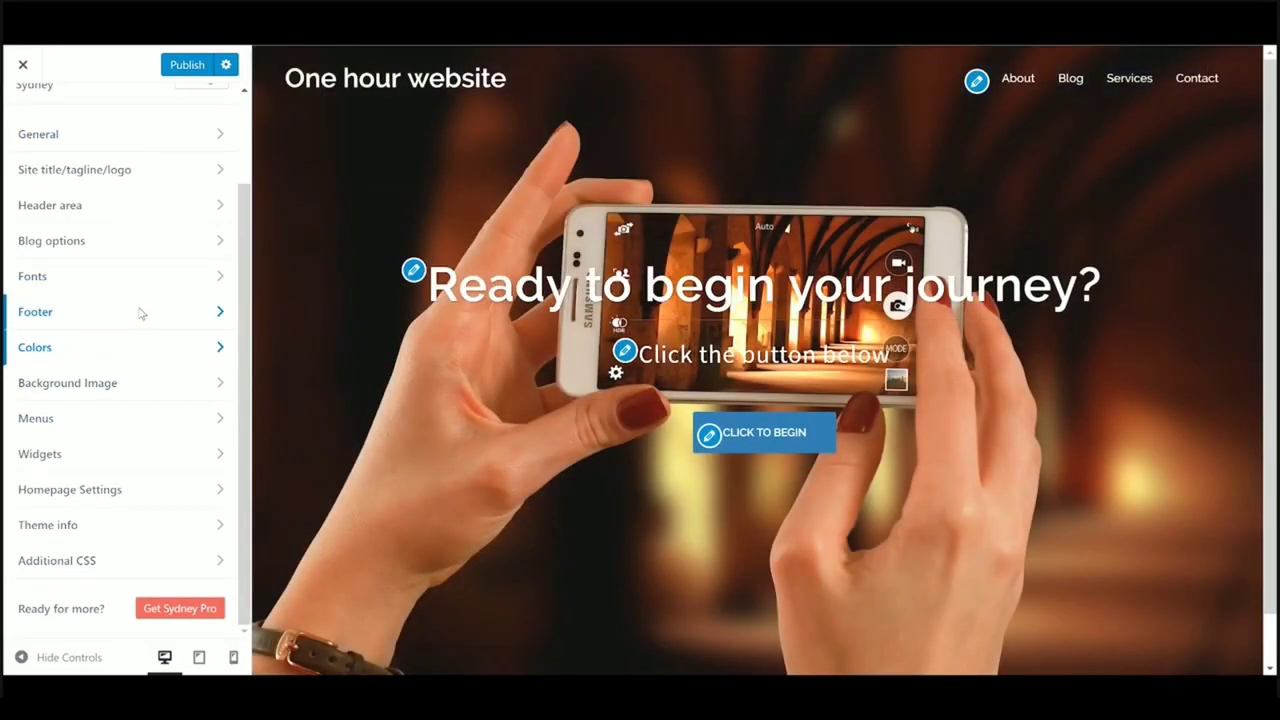
Step: Raise the Fonts section's menu items font size from 14 to 20
{"action": "left_click", "coordinate": [146, 279]}
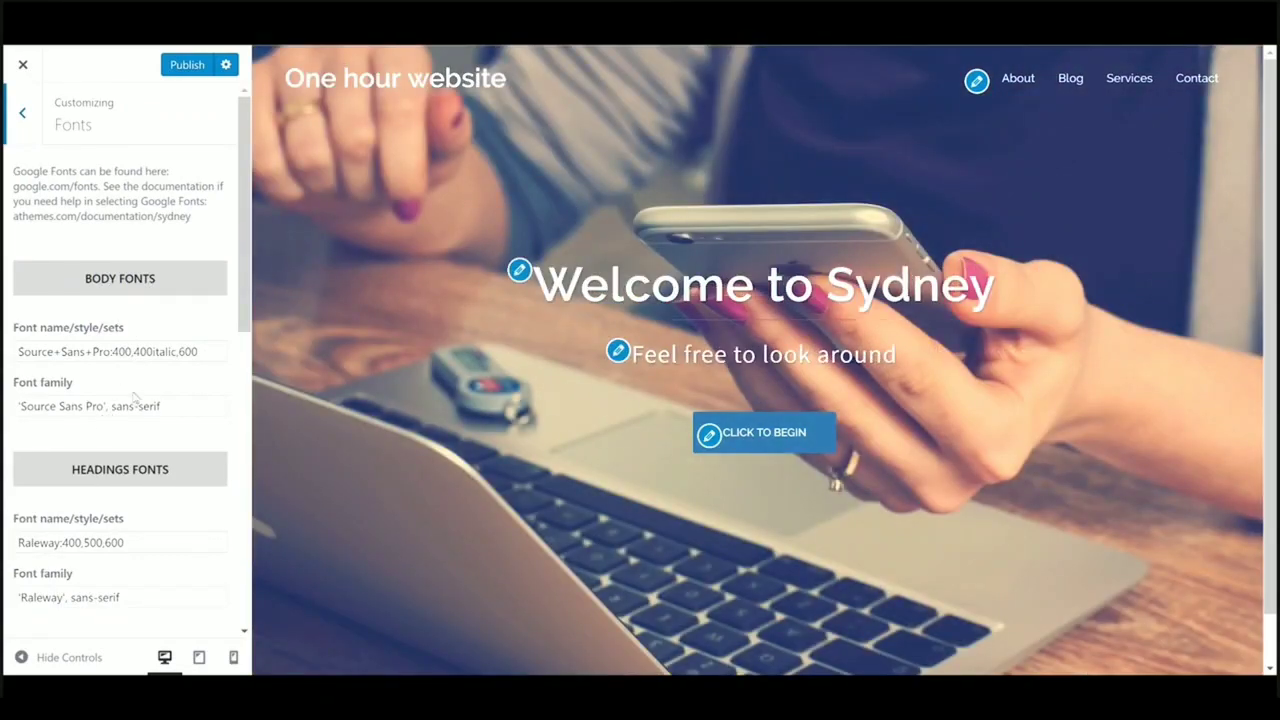
{"action": "scroll", "coordinate": [130, 390], "scroll_direction": "down", "scroll_amount": 3}
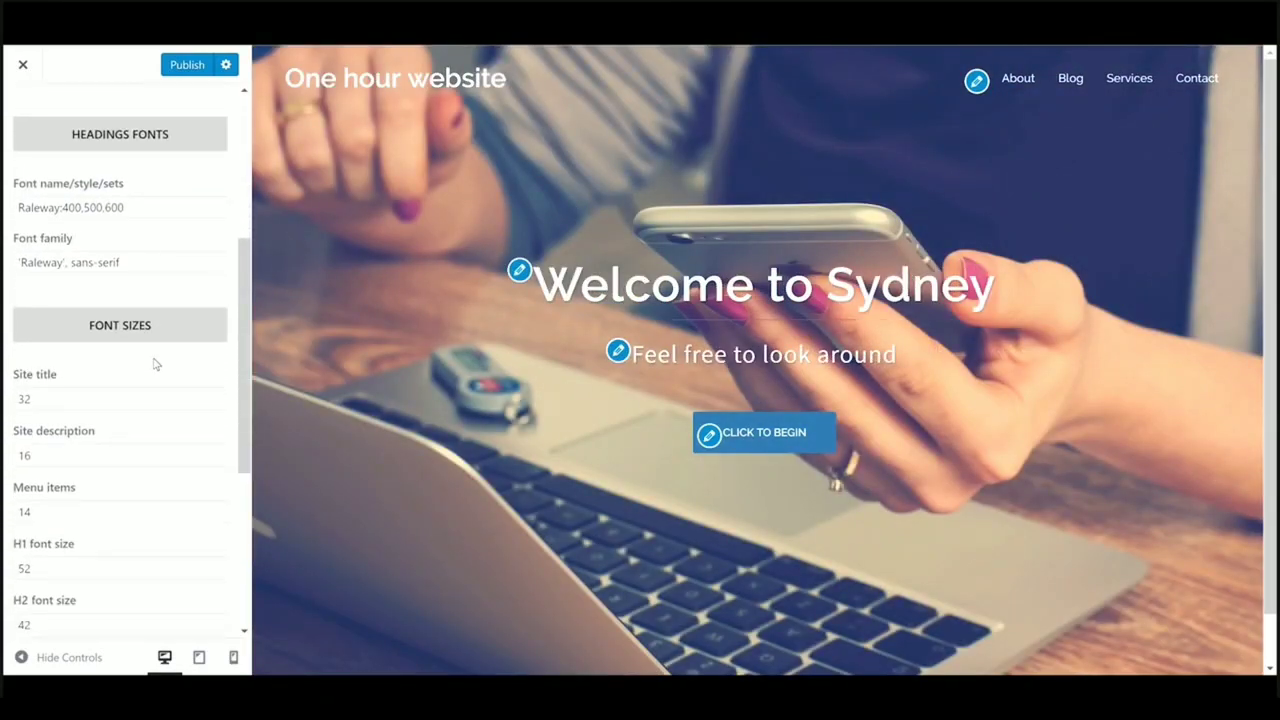
{"action": "scroll", "coordinate": [150, 364], "scroll_direction": "down", "scroll_amount": 2}
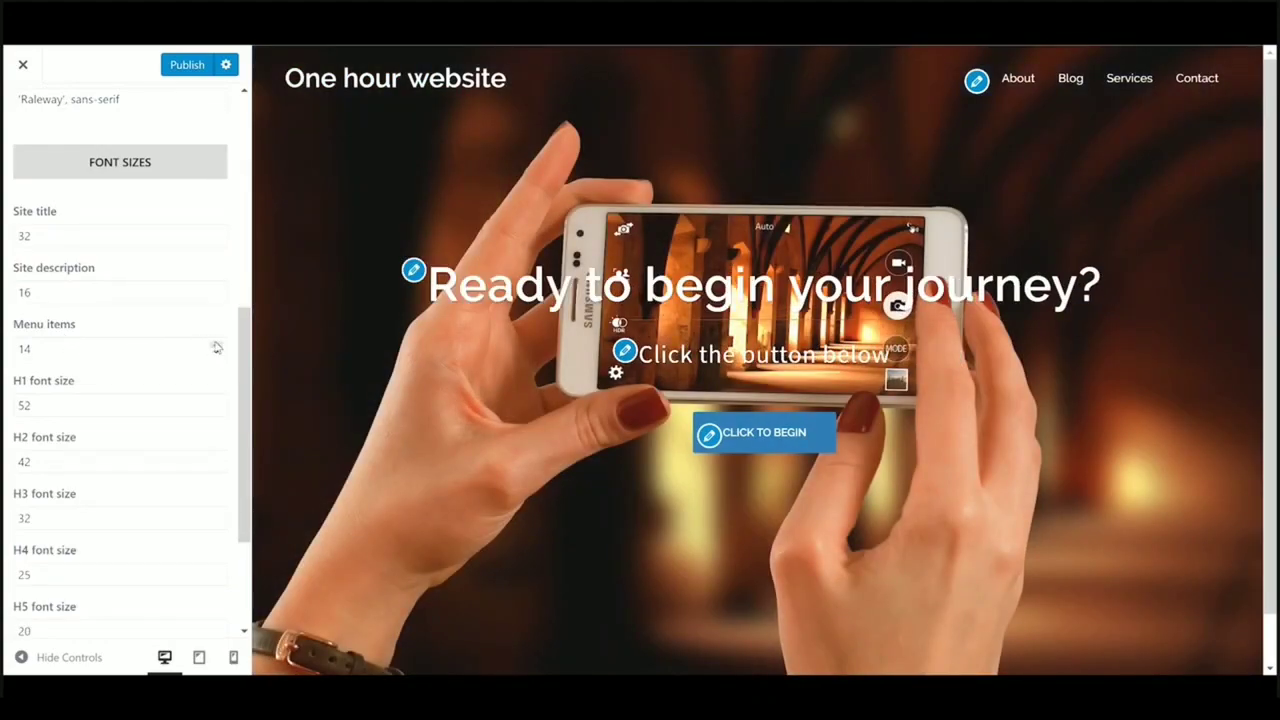
{"action": "left_click", "coordinate": [218, 345]}
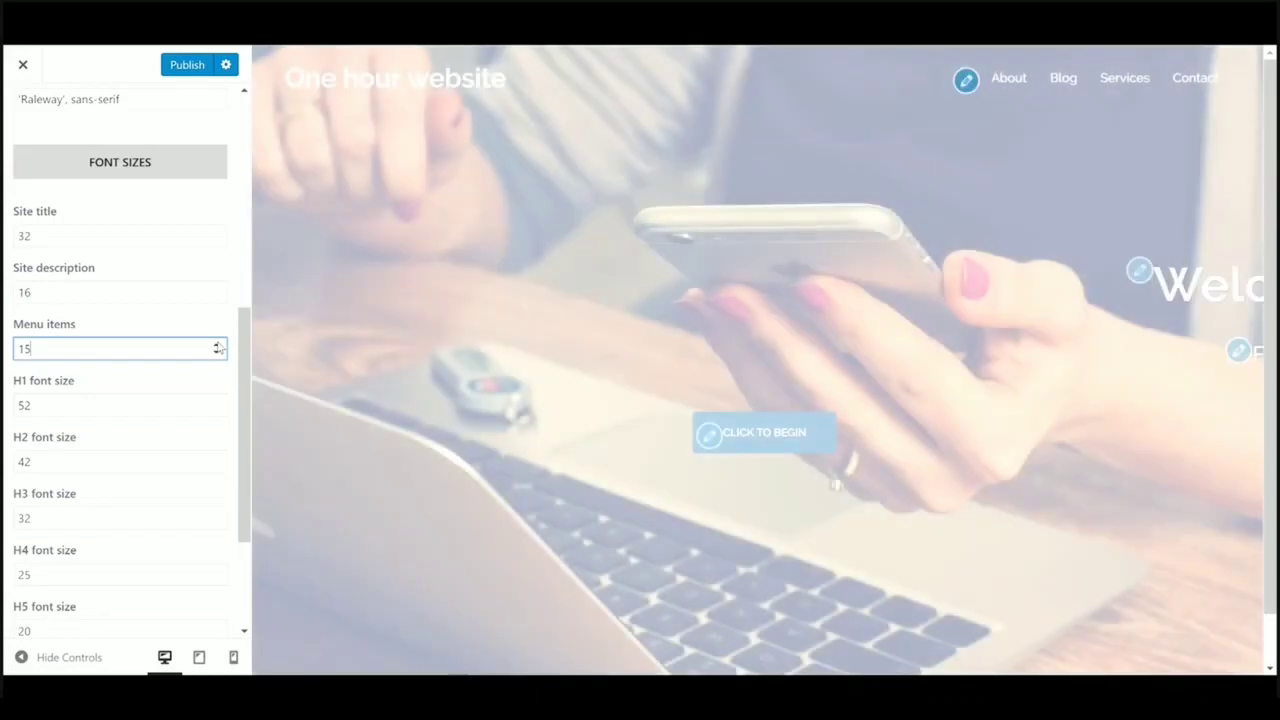
{"action": "key", "text": "ctrl+a"}
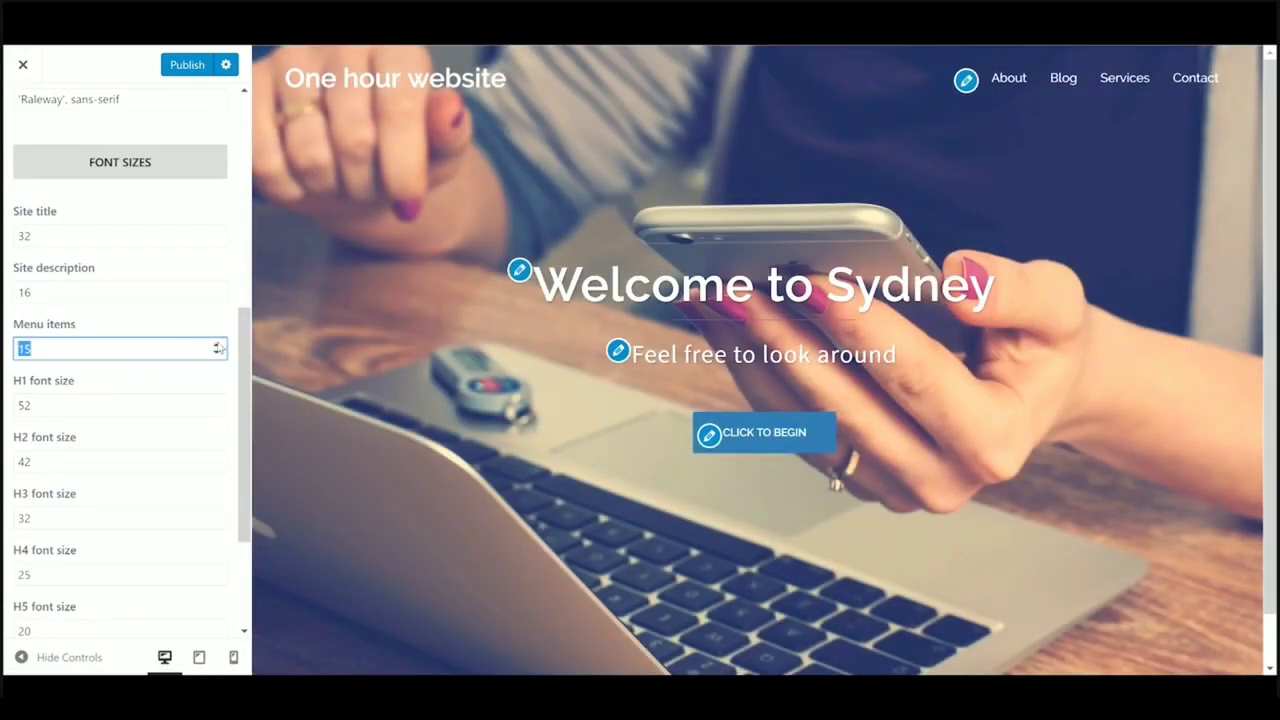
{"action": "type", "text": "18"}
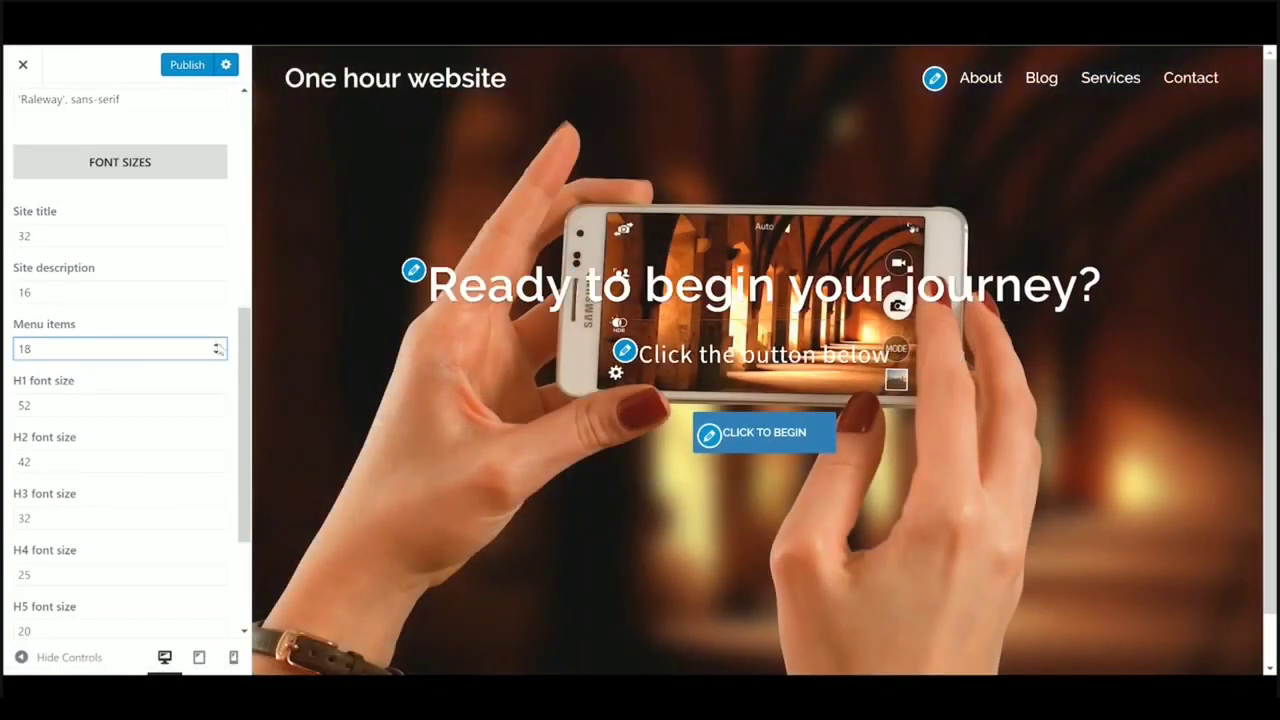
{"action": "left_click", "coordinate": [216, 345]}
{"action": "left_click", "coordinate": [216, 345]}
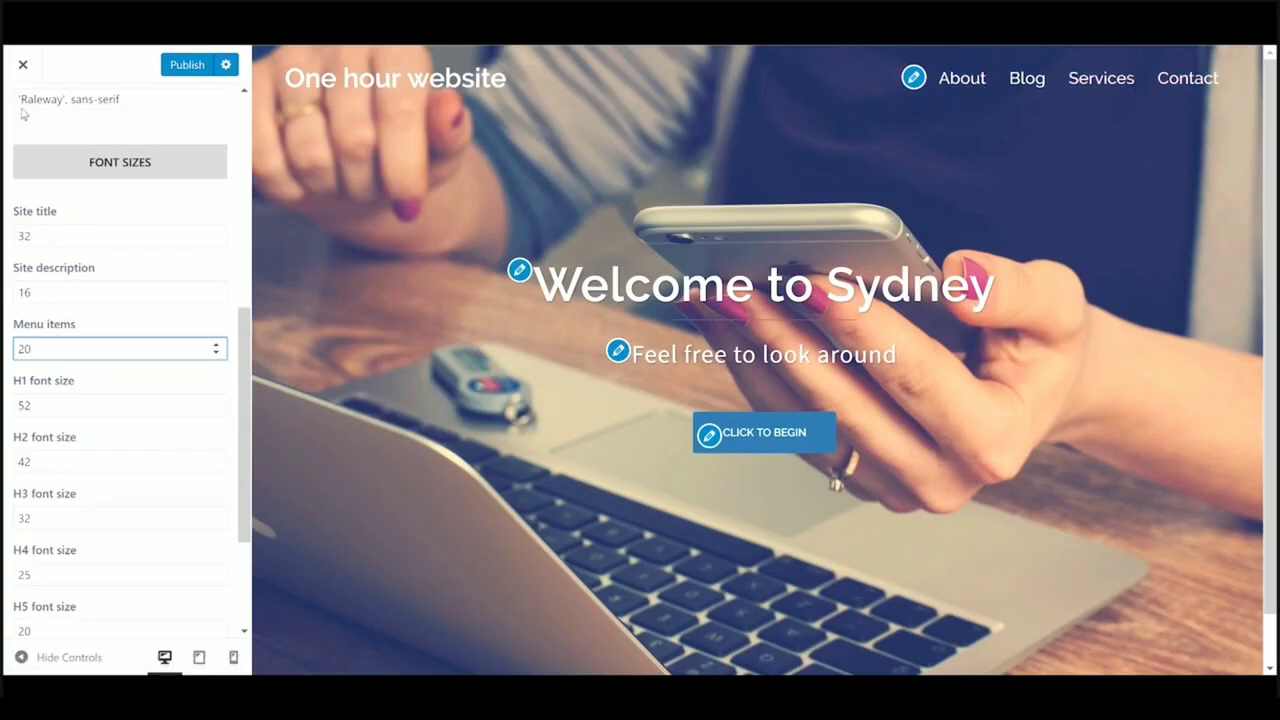
{"action": "scroll", "coordinate": [76, 190], "scroll_direction": "up", "scroll_amount": 5}
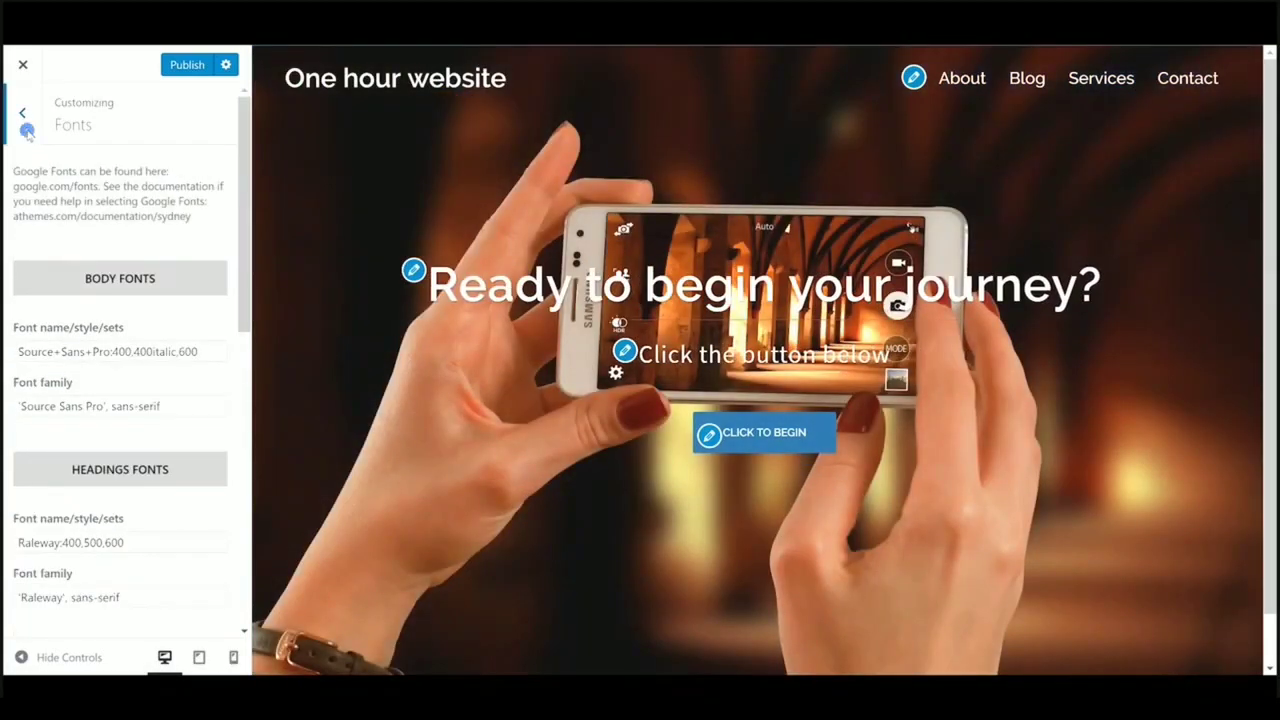
Step: Navigate to the Header colour settings under Colors
{"action": "left_click", "coordinate": [22, 112]}
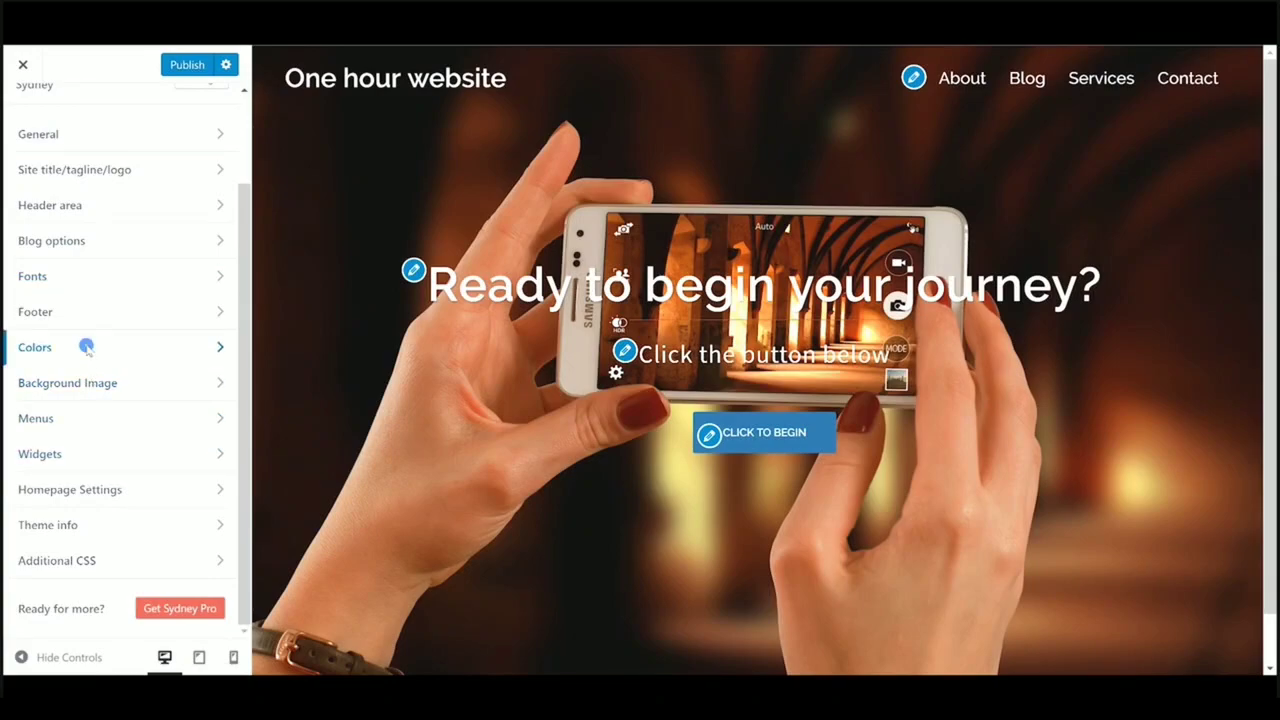
{"action": "left_click", "coordinate": [86, 346]}
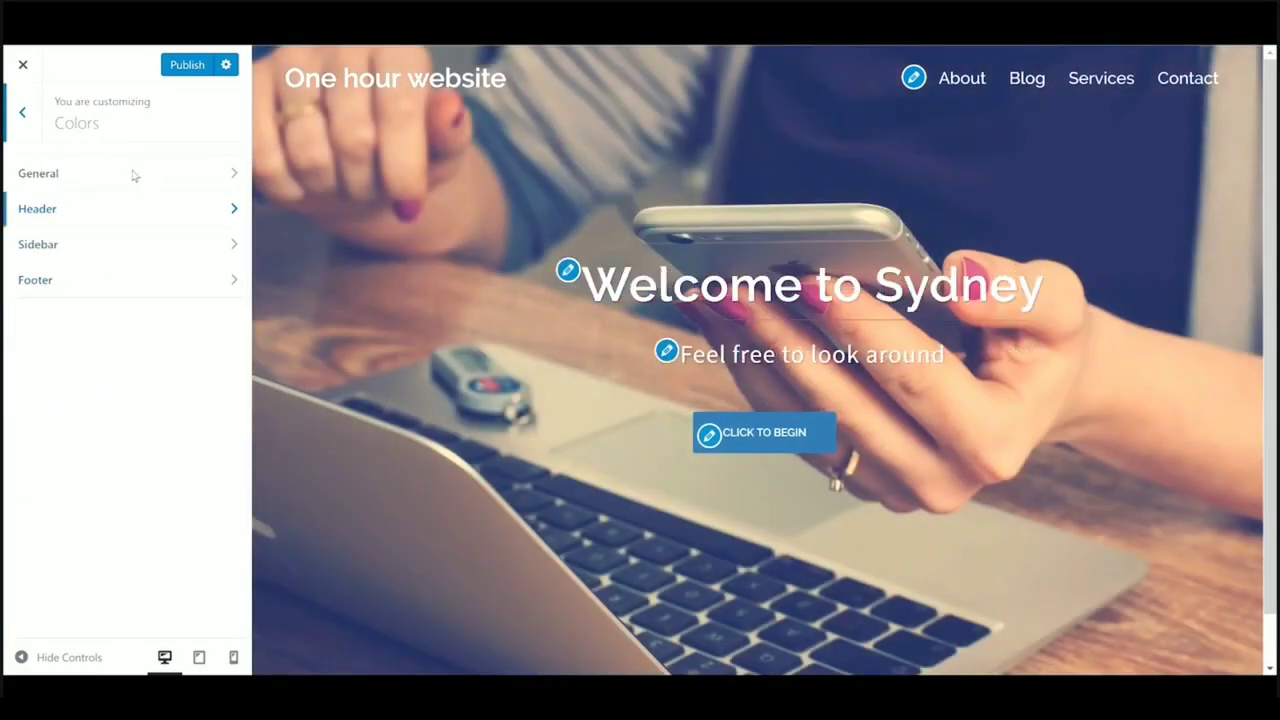
{"action": "left_click", "coordinate": [132, 172]}
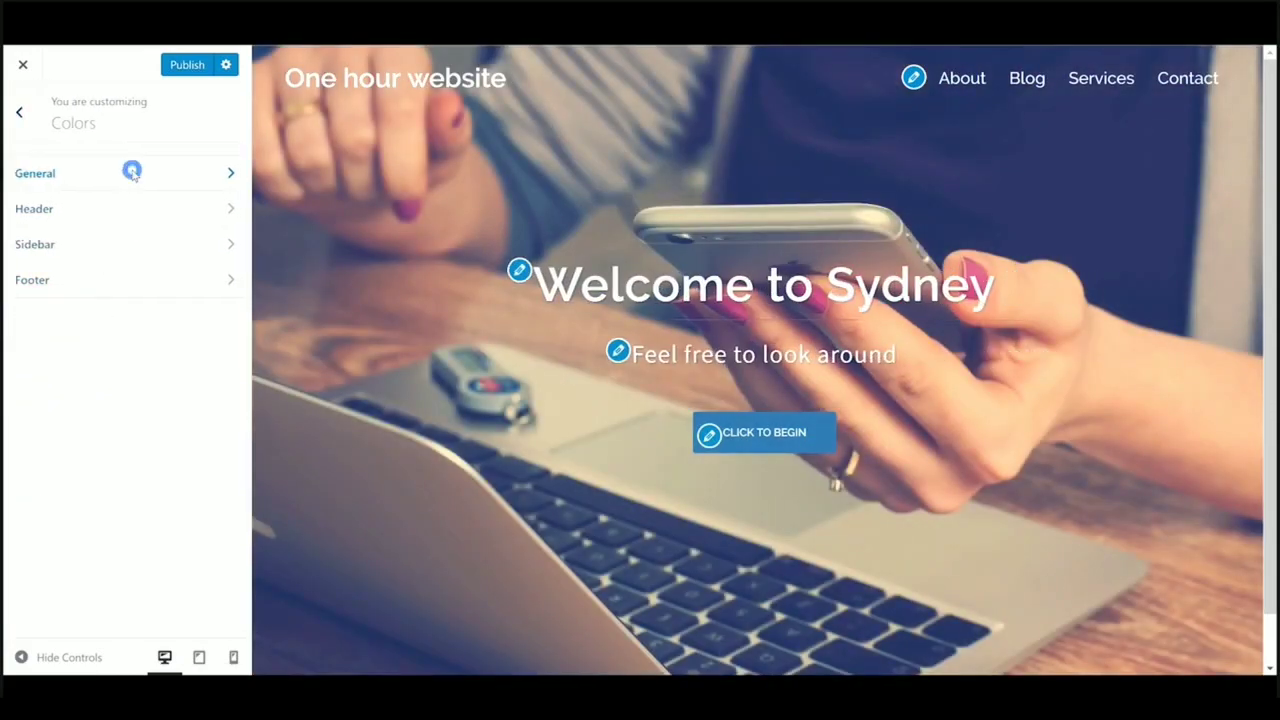
{"action": "left_click", "coordinate": [24, 108]}
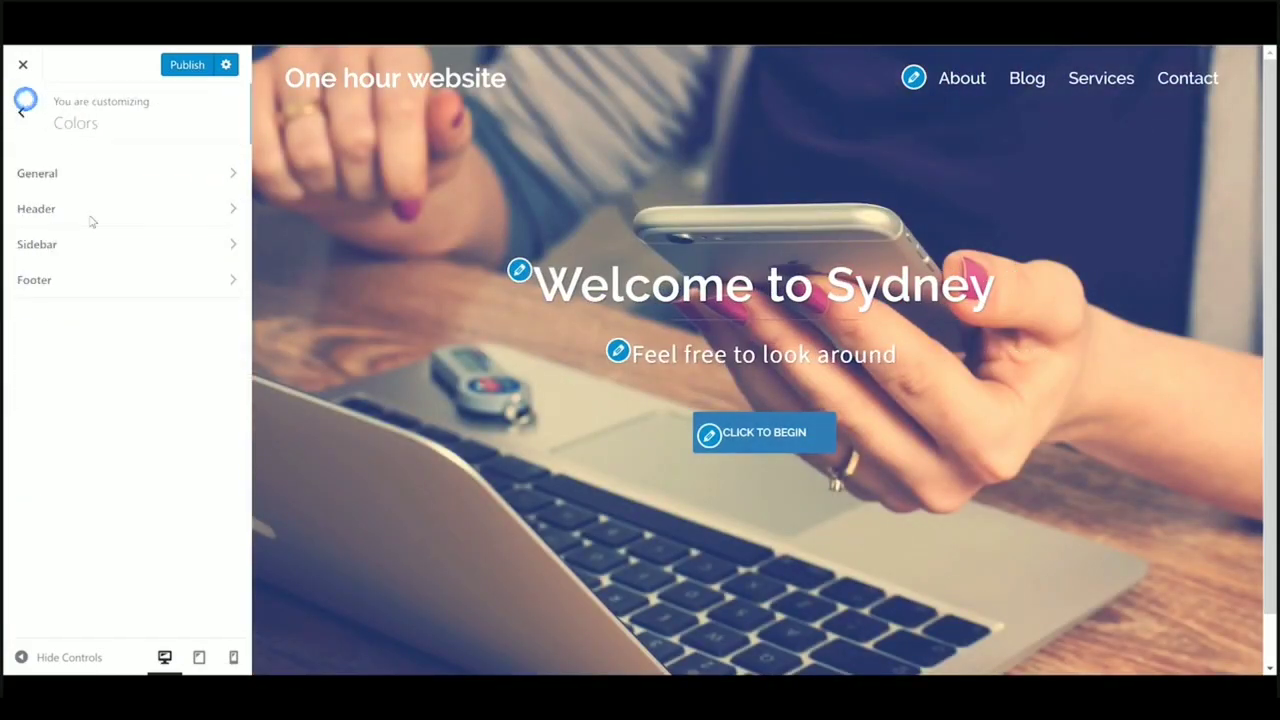
{"action": "left_click", "coordinate": [80, 207]}
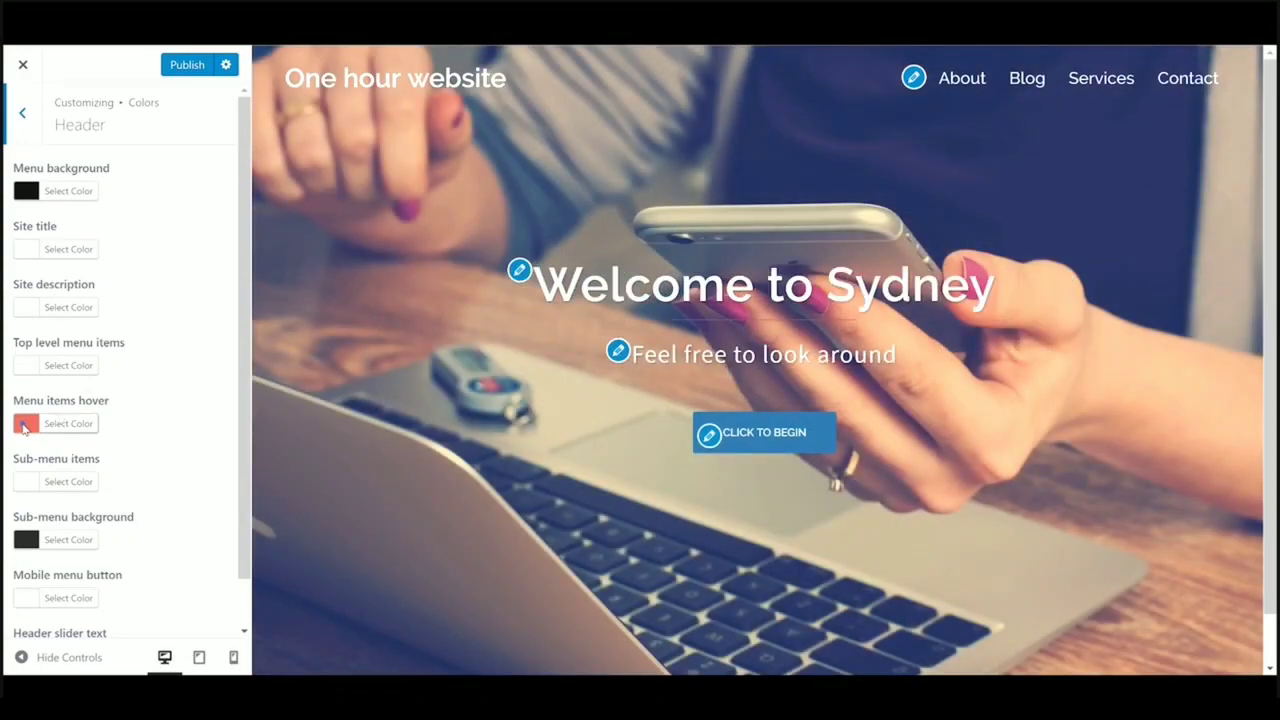
Step: Set the menu items hover colour to blue #467ebf
{"action": "left_click", "coordinate": [25, 427]}
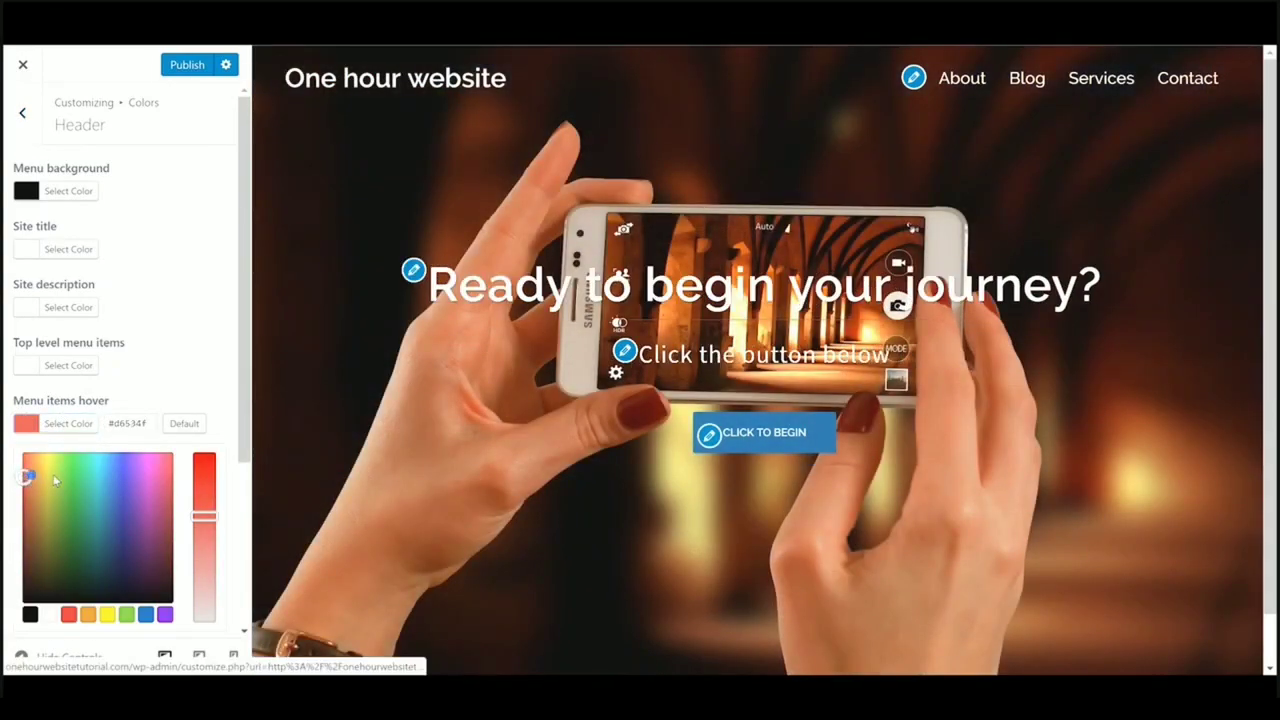
{"action": "mouse_move", "coordinate": [55, 481]}
{"action": "left_mouse_down"}
{"action": "mouse_move", "coordinate": [80, 471]}
{"action": "mouse_move", "coordinate": [121, 487]}
{"action": "left_mouse_up"}
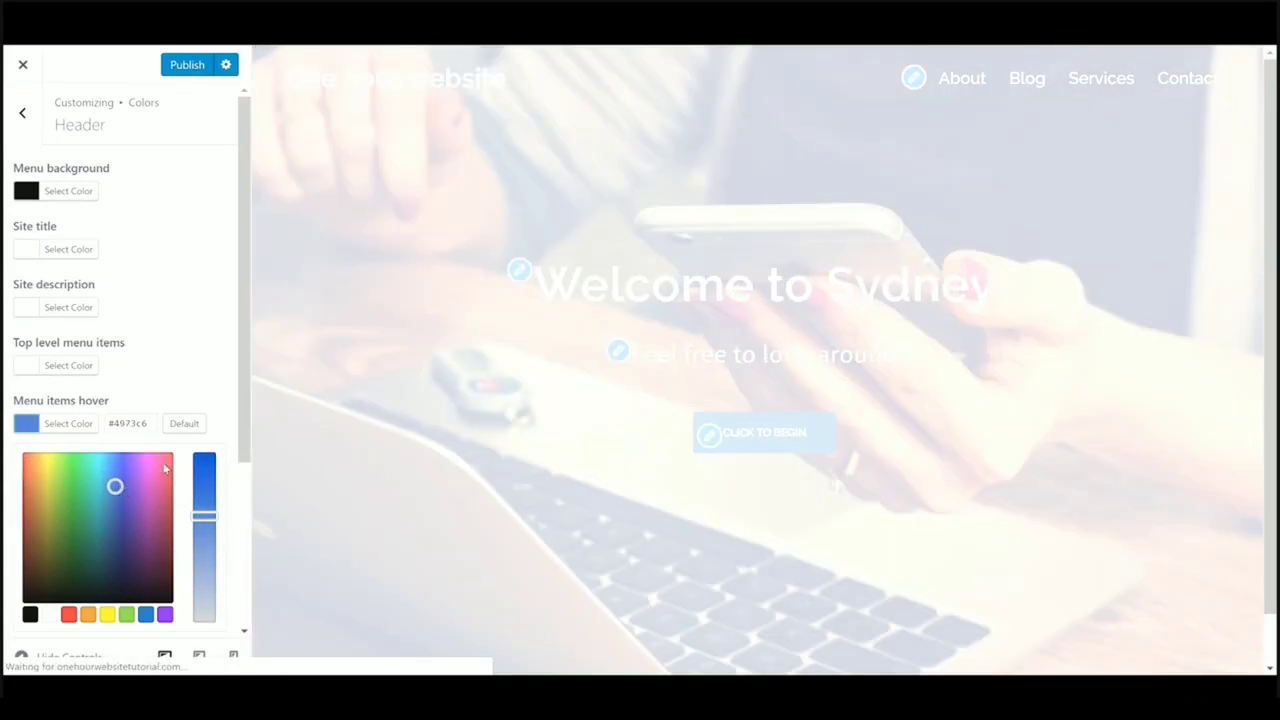
{"action": "left_click", "coordinate": [113, 489]}
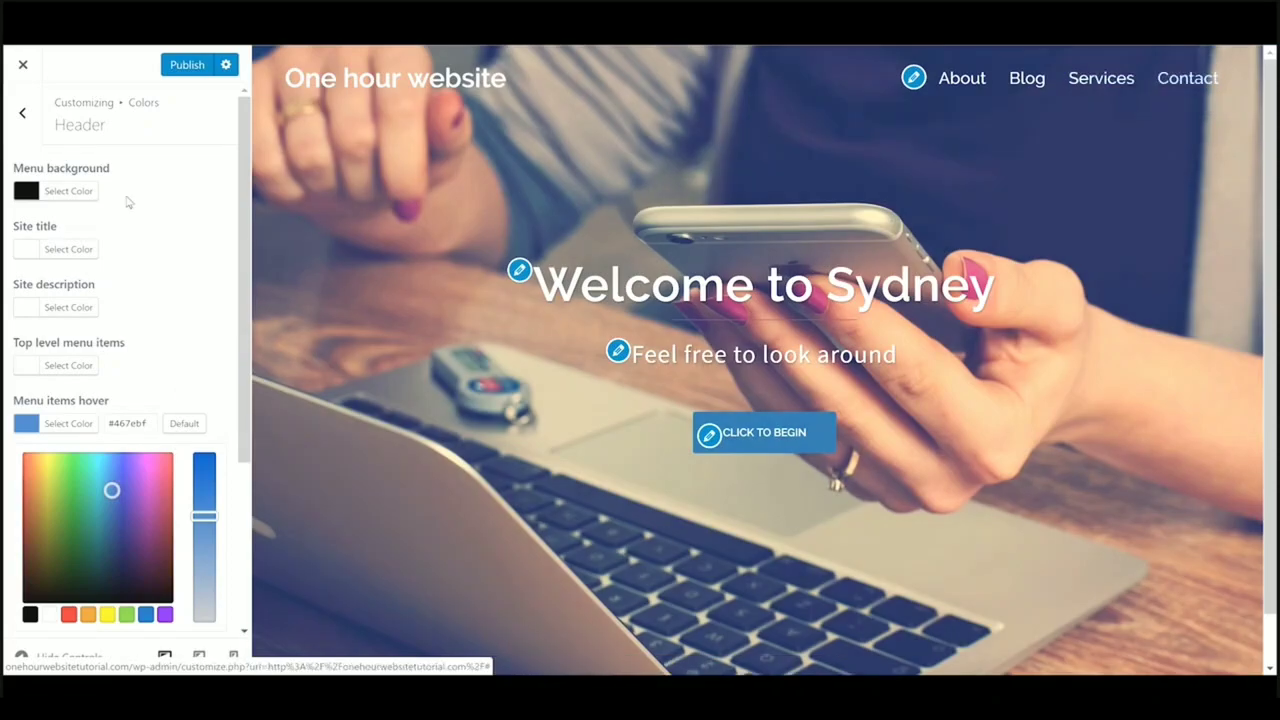
{"action": "scroll", "coordinate": [200, 274], "scroll_direction": "down", "scroll_amount": 1}
{"action": "scroll", "coordinate": [200, 274], "scroll_direction": "down", "scroll_amount": 5}
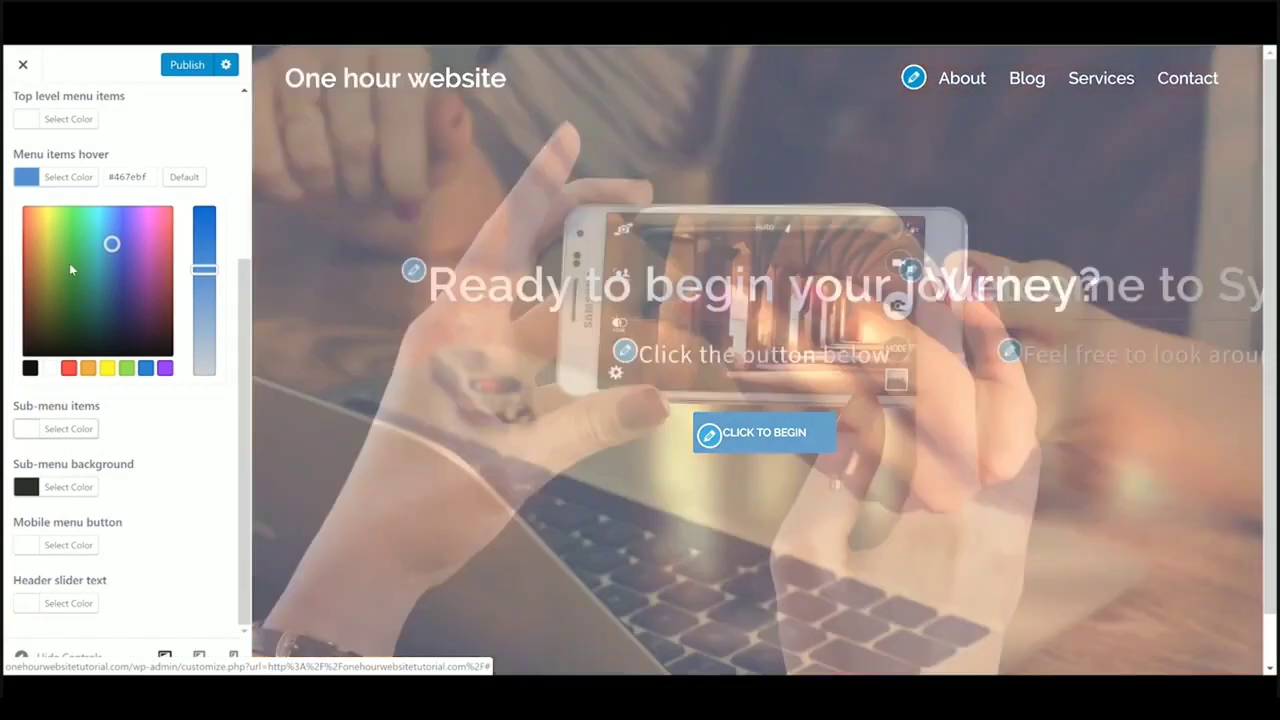
{"action": "scroll", "coordinate": [71, 194], "scroll_direction": "up", "scroll_amount": 3}
{"action": "scroll", "coordinate": [71, 194], "scroll_direction": "up", "scroll_amount": 3}
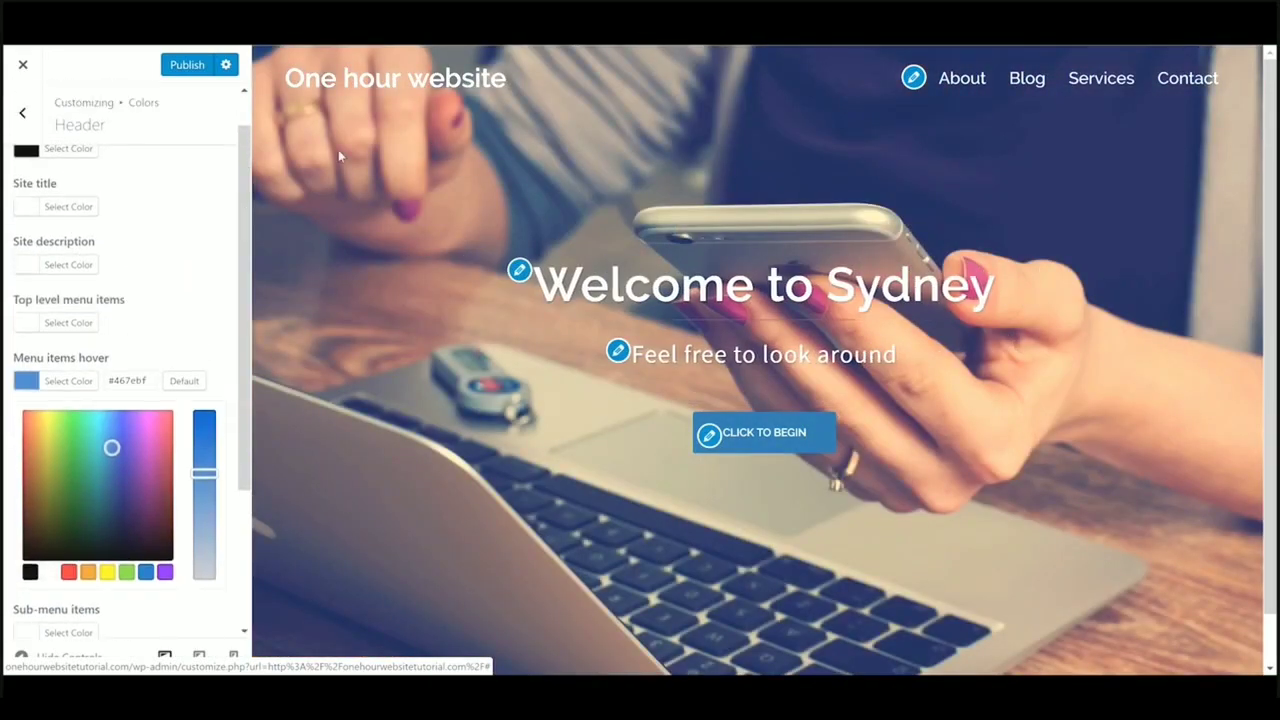
{"action": "left_click", "coordinate": [22, 112]}
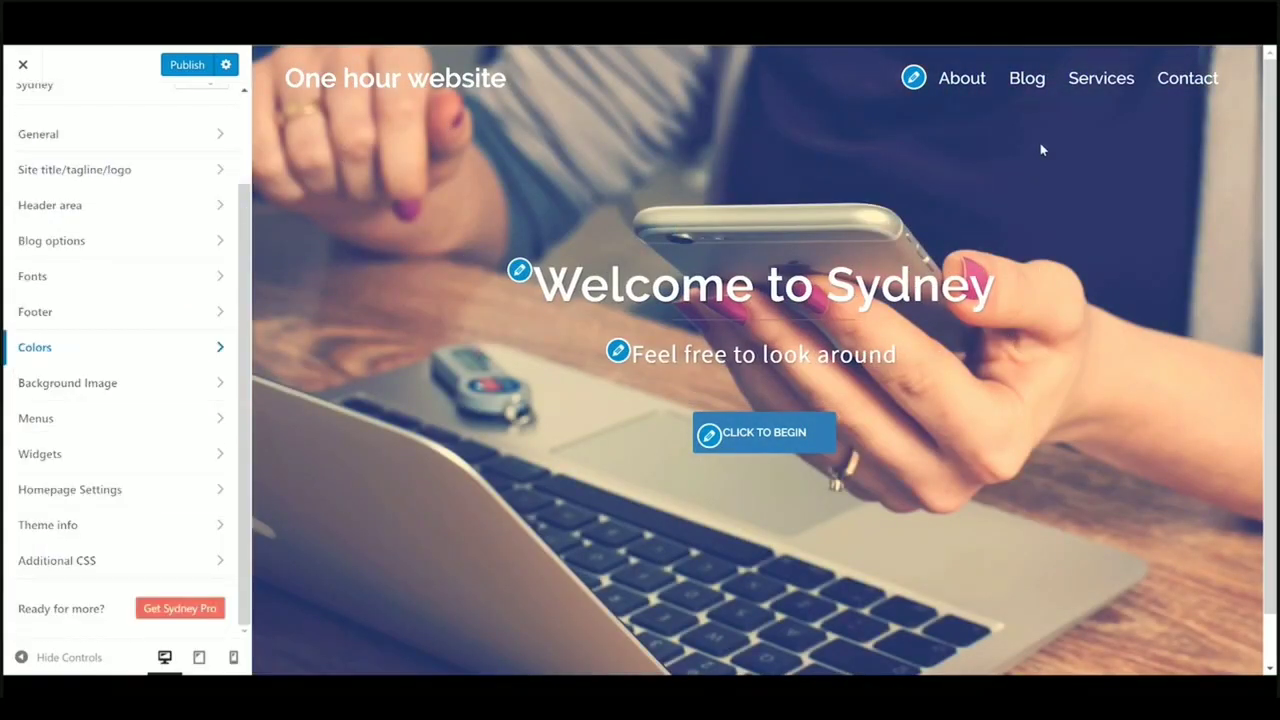
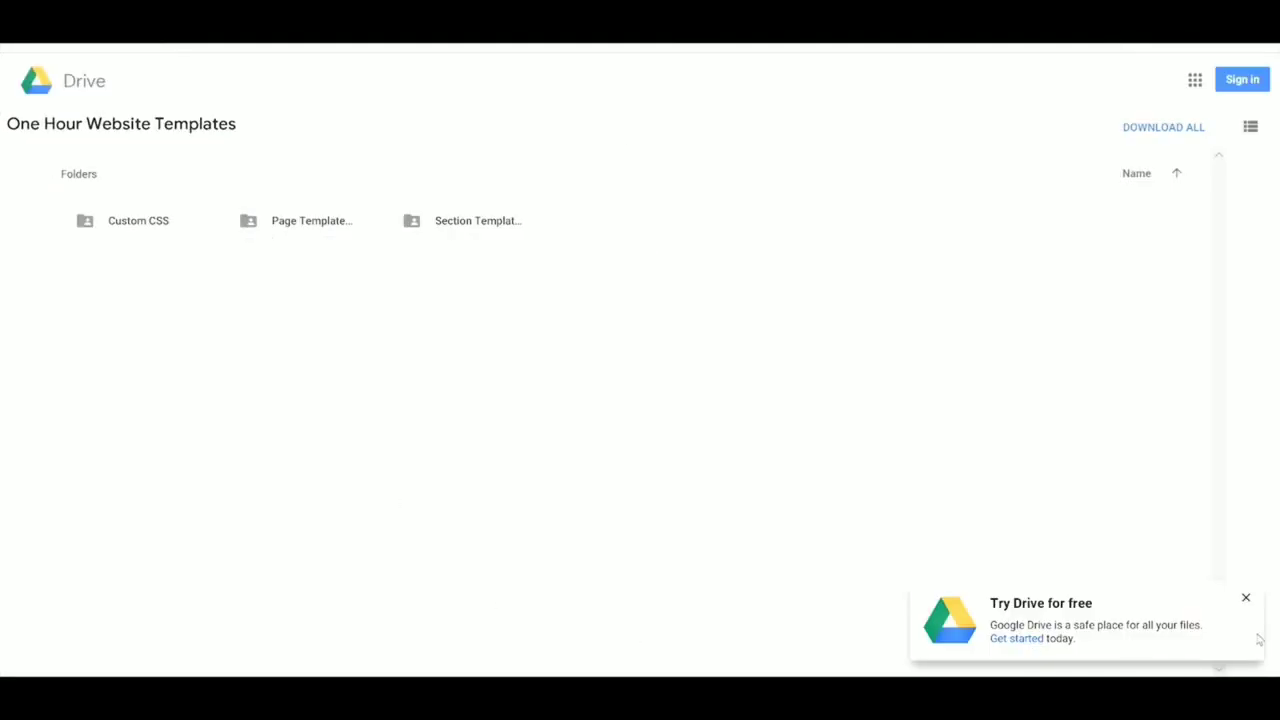
Step: Download the One Hour Website Templates folder from Google Drive as a zip and open it
{"action": "left_click", "coordinate": [1246, 597]}
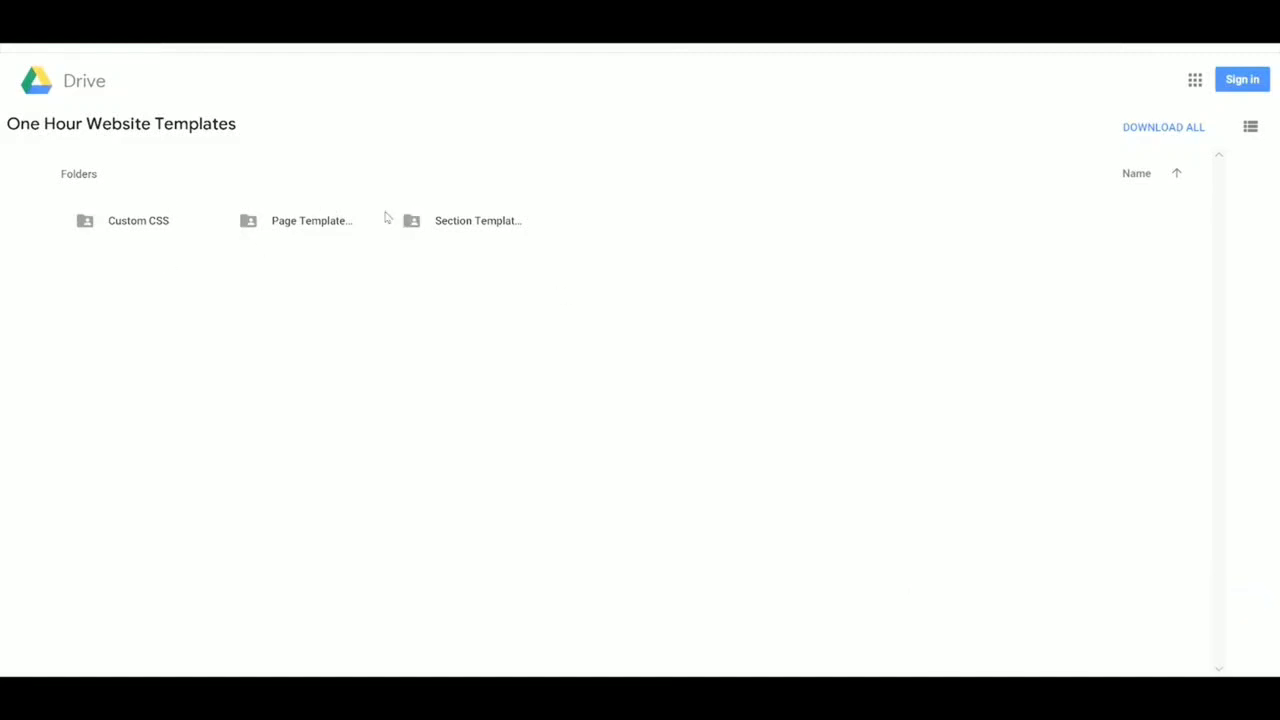
{"action": "left_click", "coordinate": [1151, 134]}
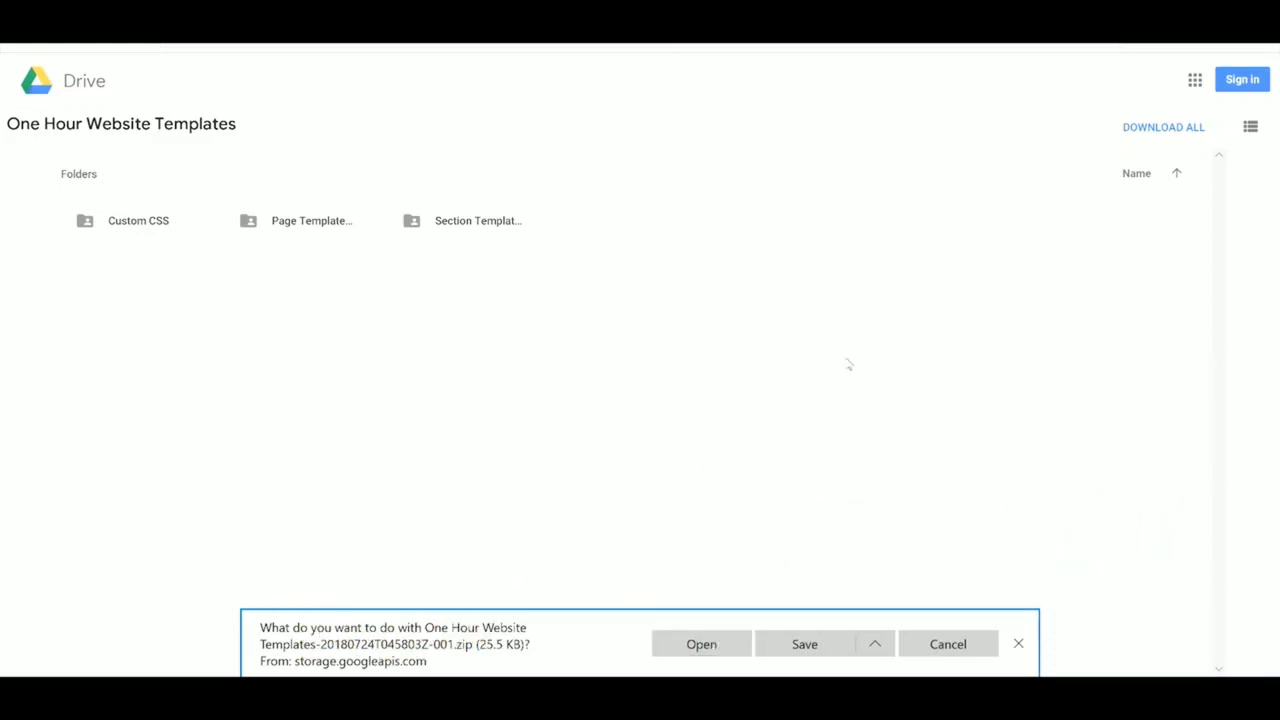
{"action": "left_click", "coordinate": [705, 646]}
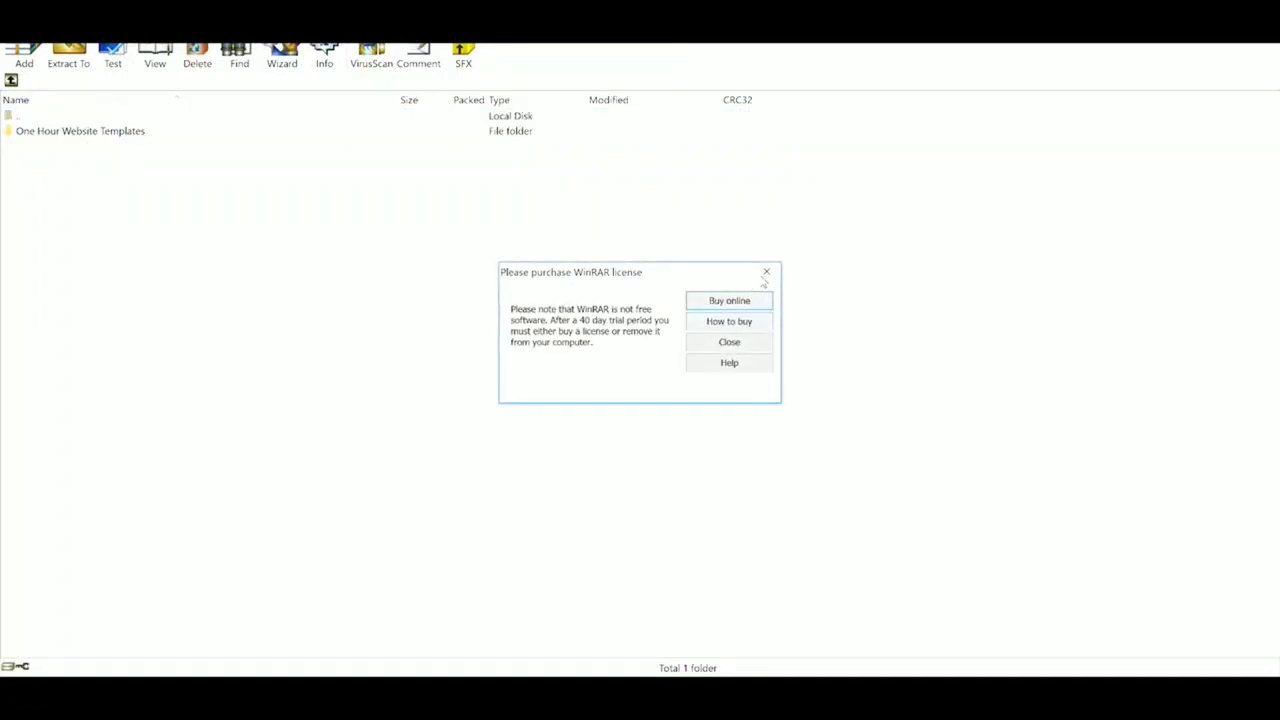
Step: Extract the One Hour Website Templates folder from WinRAR to the Desktop and open it
{"action": "left_click", "coordinate": [766, 271]}
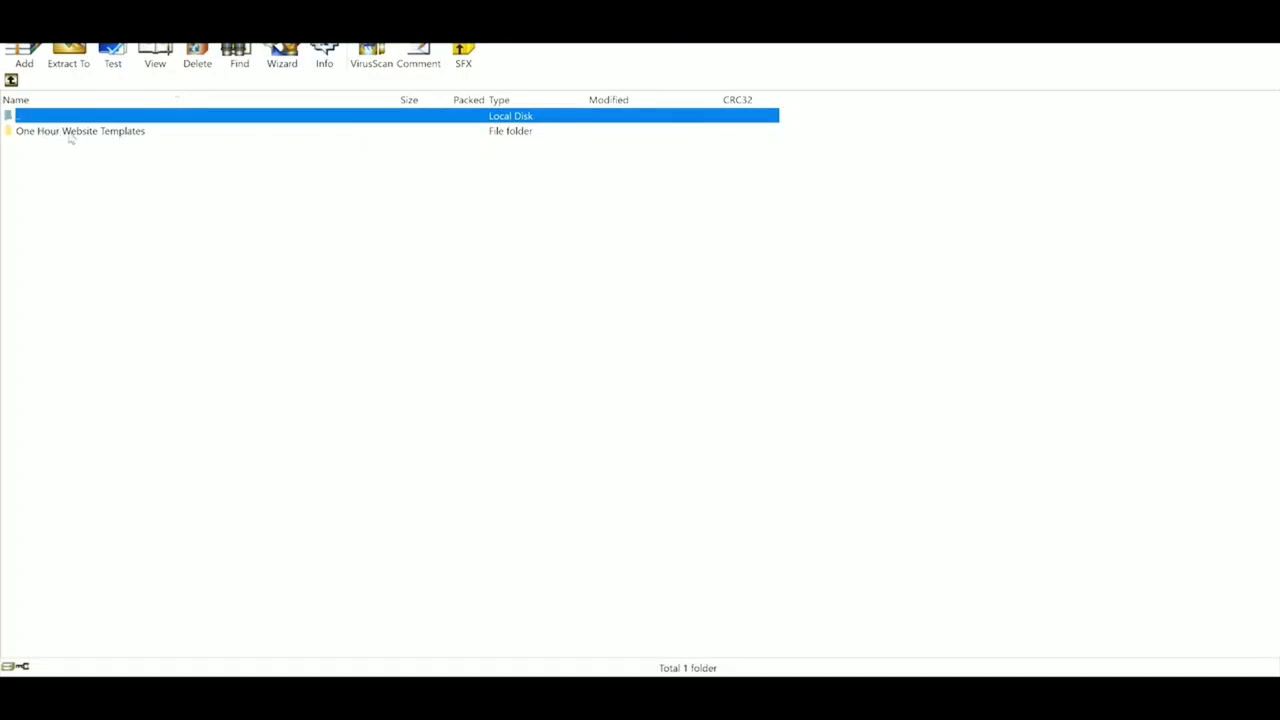
{"action": "left_click", "coordinate": [74, 134]}
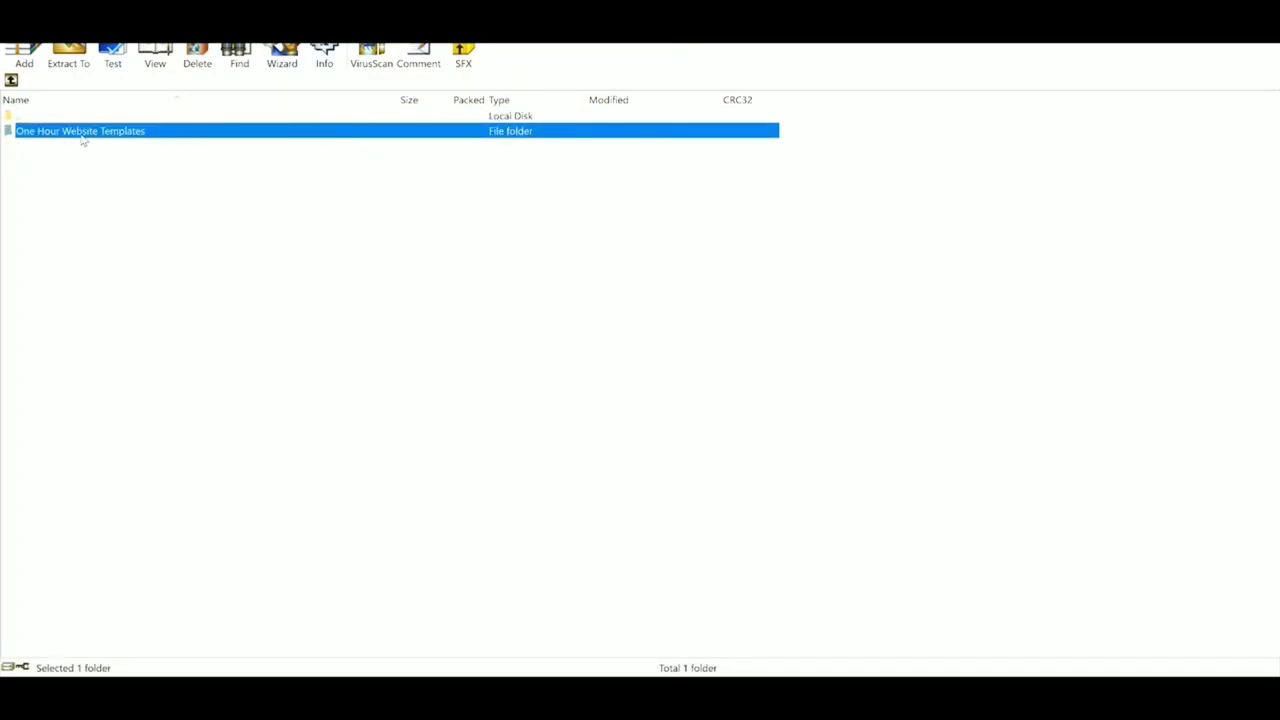
{"action": "left_click", "coordinate": [69, 58]}
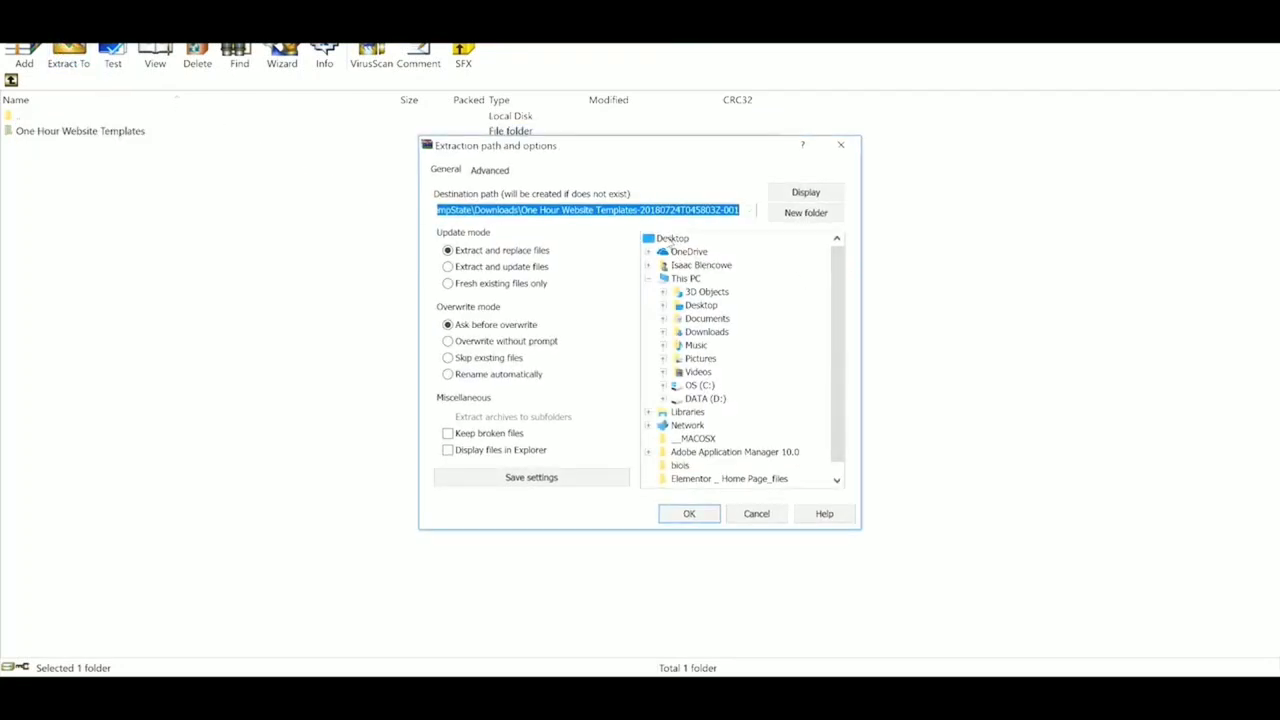
{"action": "left_click", "coordinate": [672, 239]}
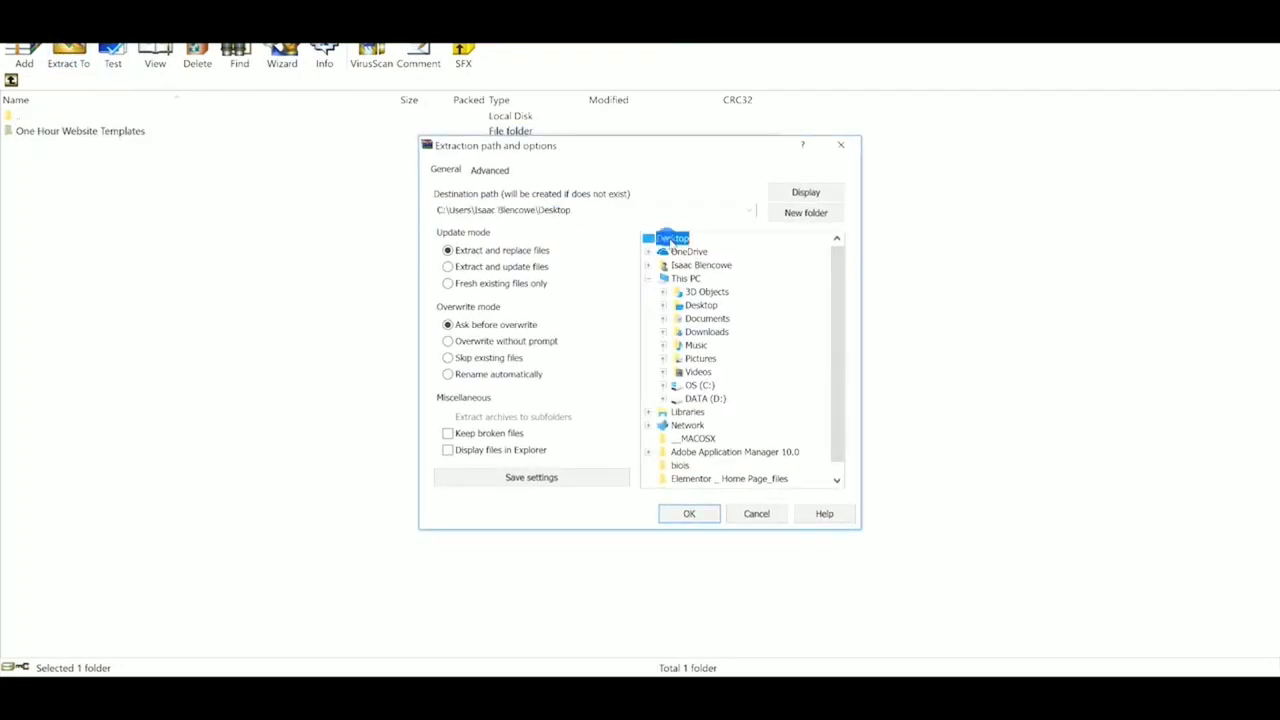
{"action": "left_click", "coordinate": [689, 514]}
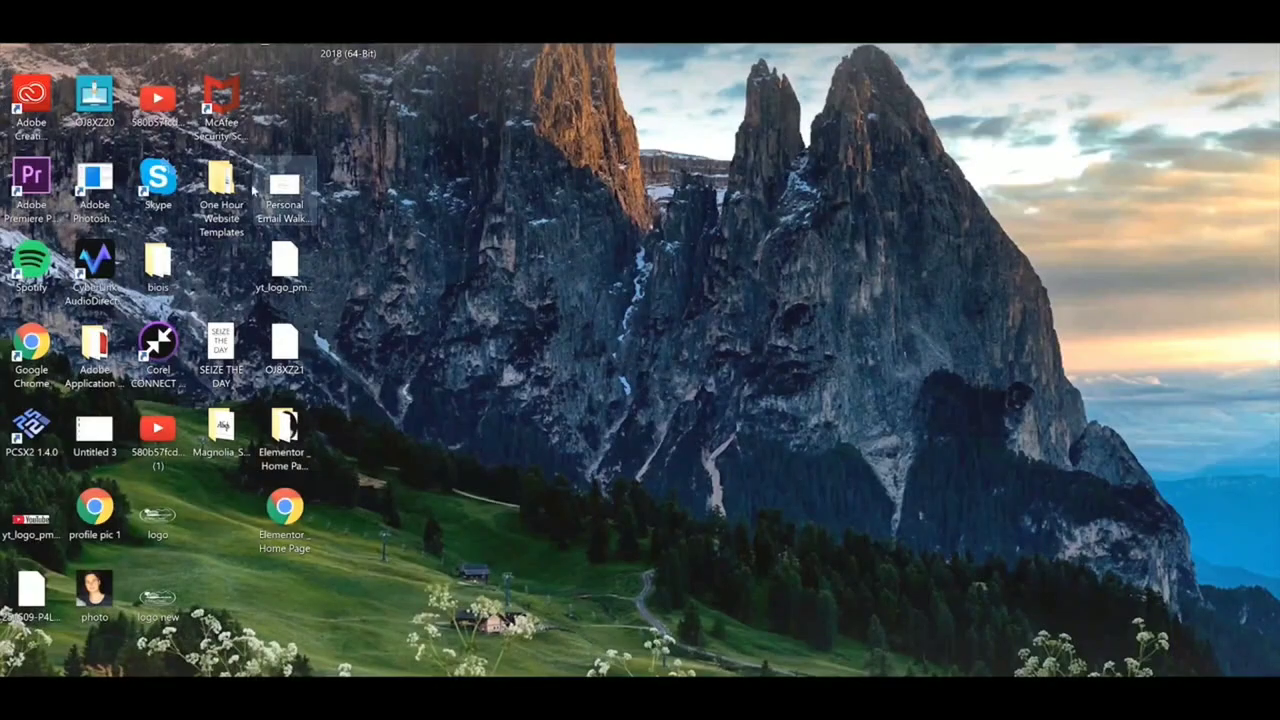
{"action": "double_click", "coordinate": [222, 178]}
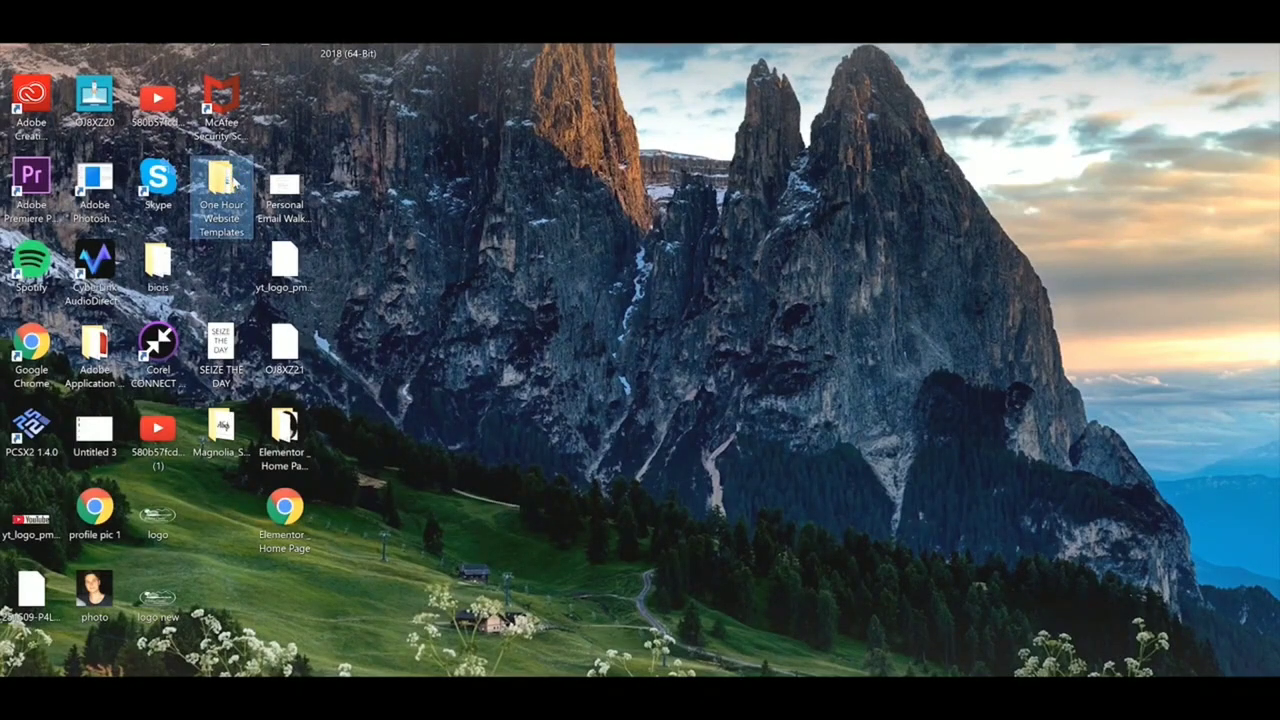
Step: Open the Custom CSS Code file in the Custom CSS folder and copy all its code
{"action": "left_click", "coordinate": [773, 229]}
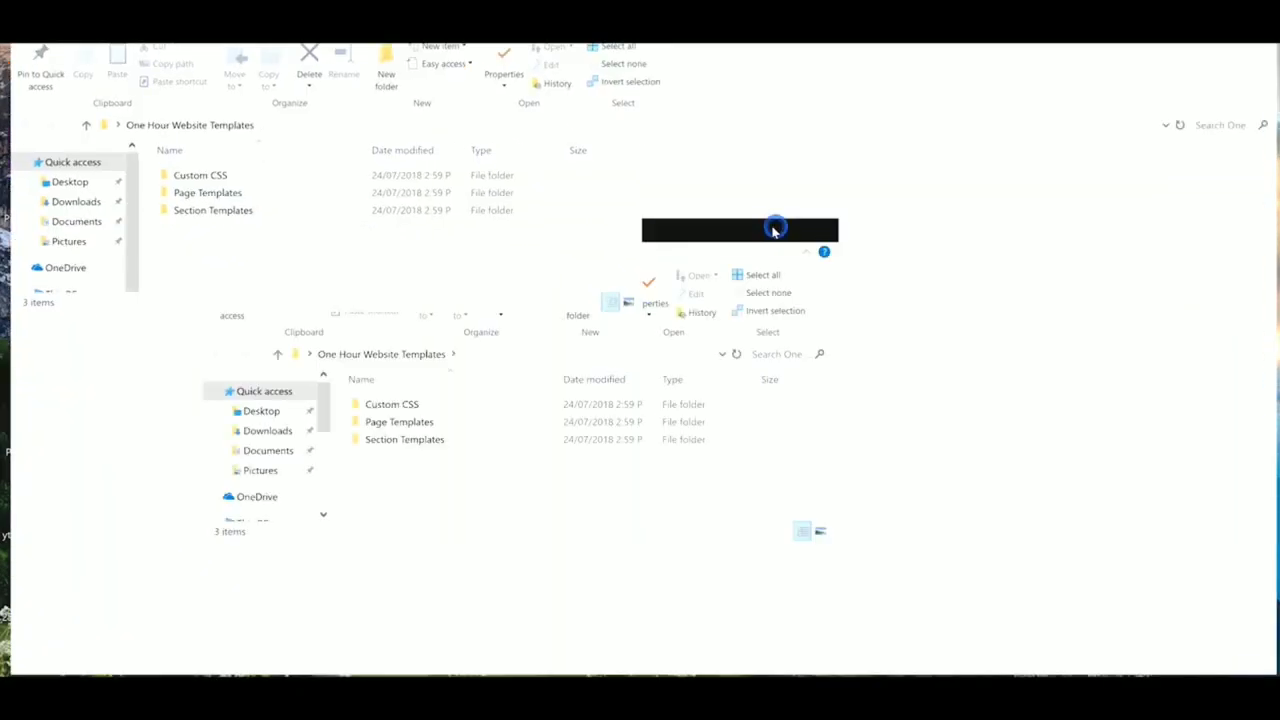
{"action": "double_click", "coordinate": [238, 178]}
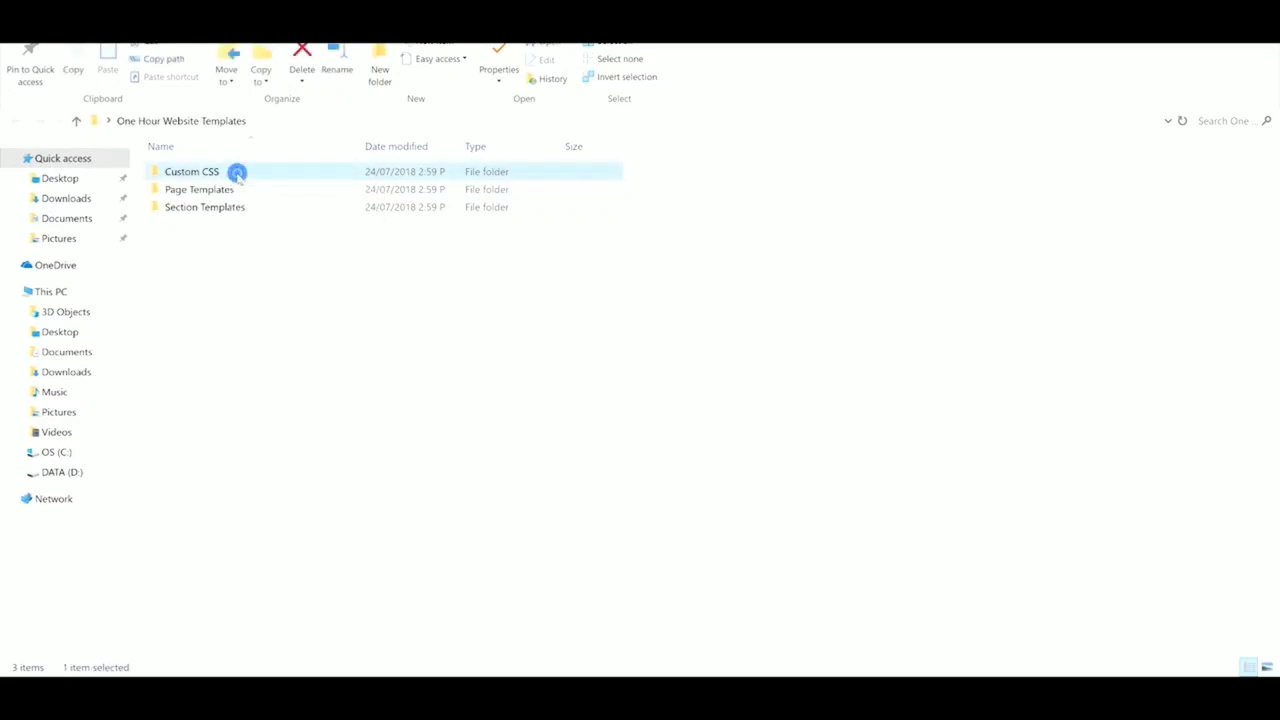
{"action": "left_click", "coordinate": [240, 180]}
{"action": "double_click", "coordinate": [240, 176]}
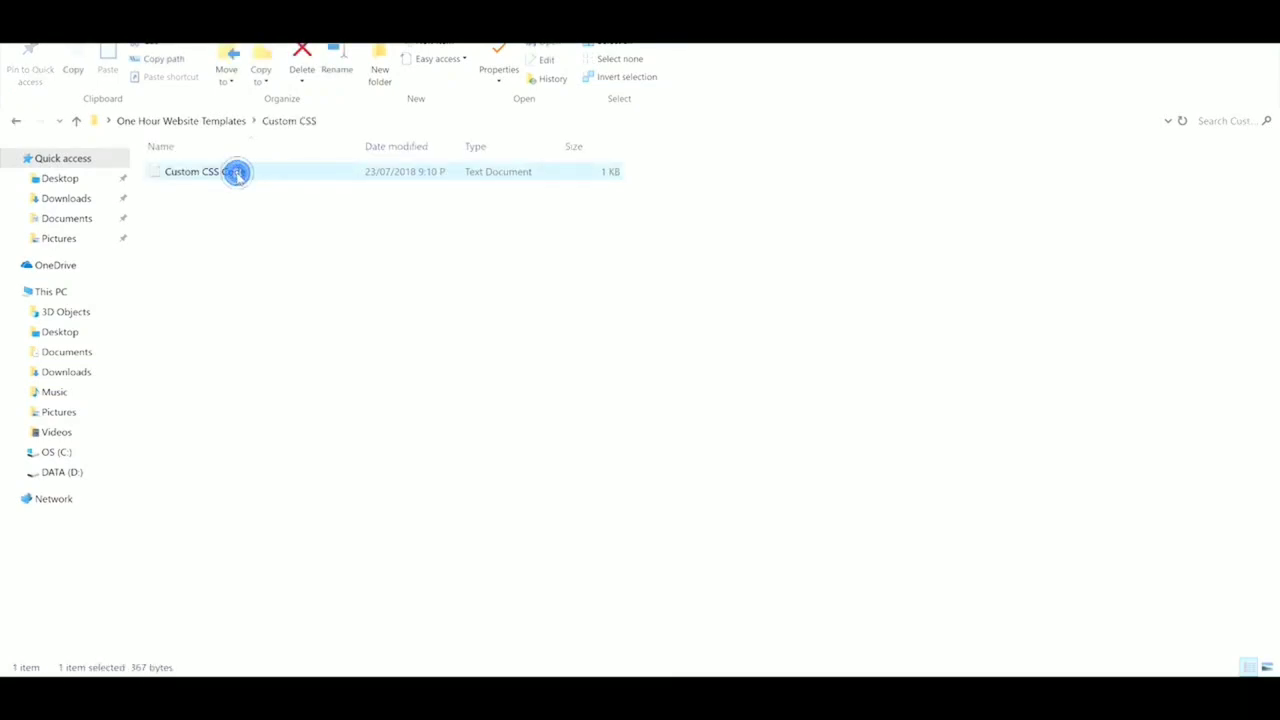
{"action": "left_click_drag", "start_coordinate": [50, 194], "coordinate": [203, 508]}
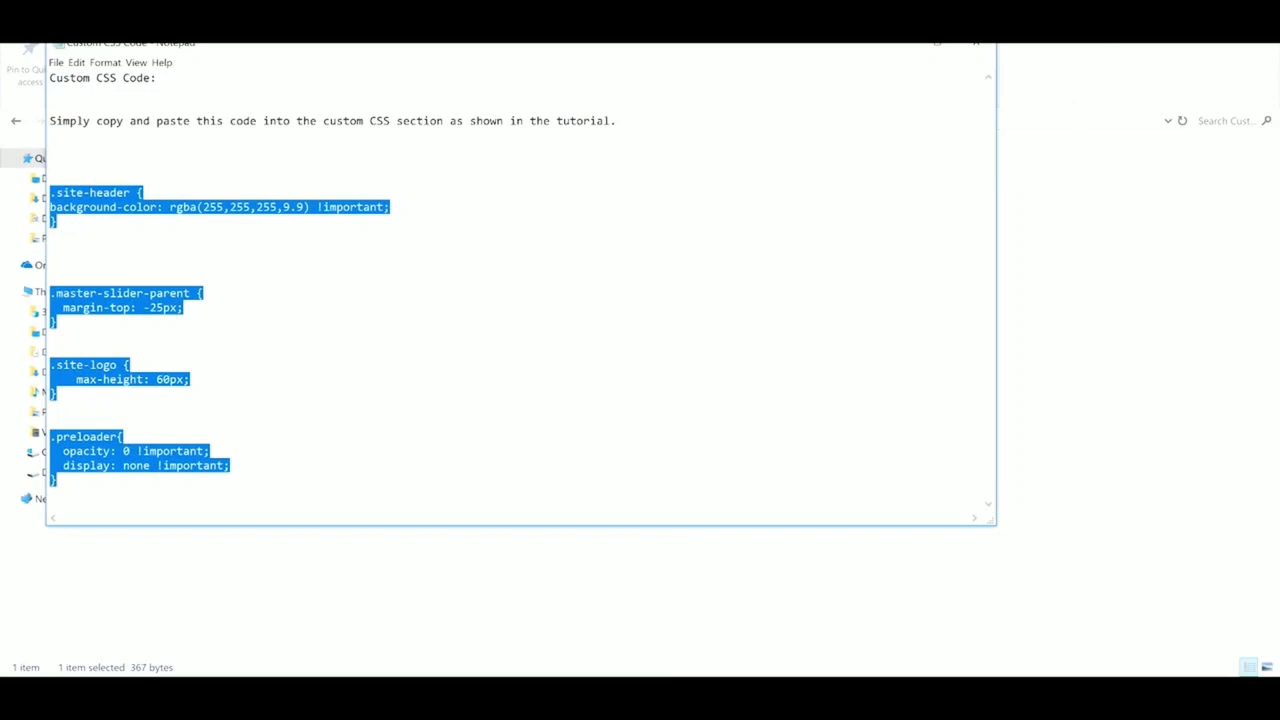
{"action": "key", "text": "super+Down"}
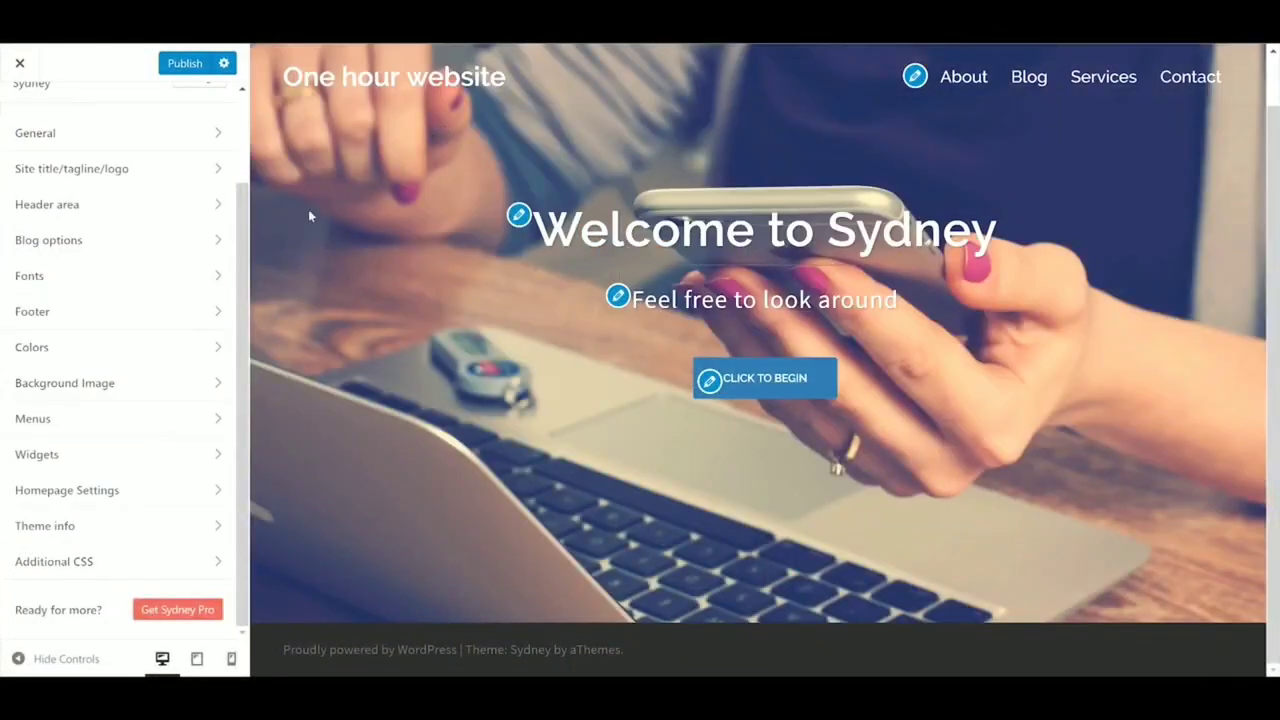
Step: Paste the template CSS into Additional CSS and delete the two blank lines
{"action": "left_click", "coordinate": [110, 562]}
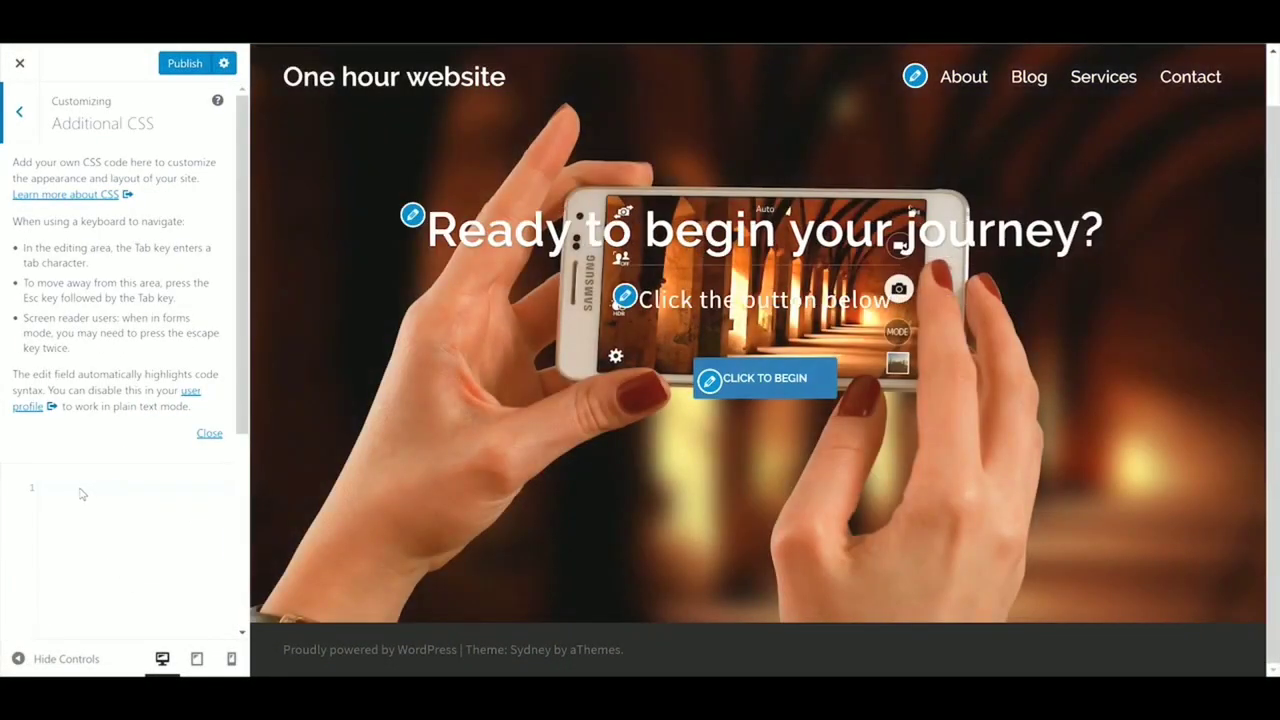
{"action": "left_click", "coordinate": [80, 489]}
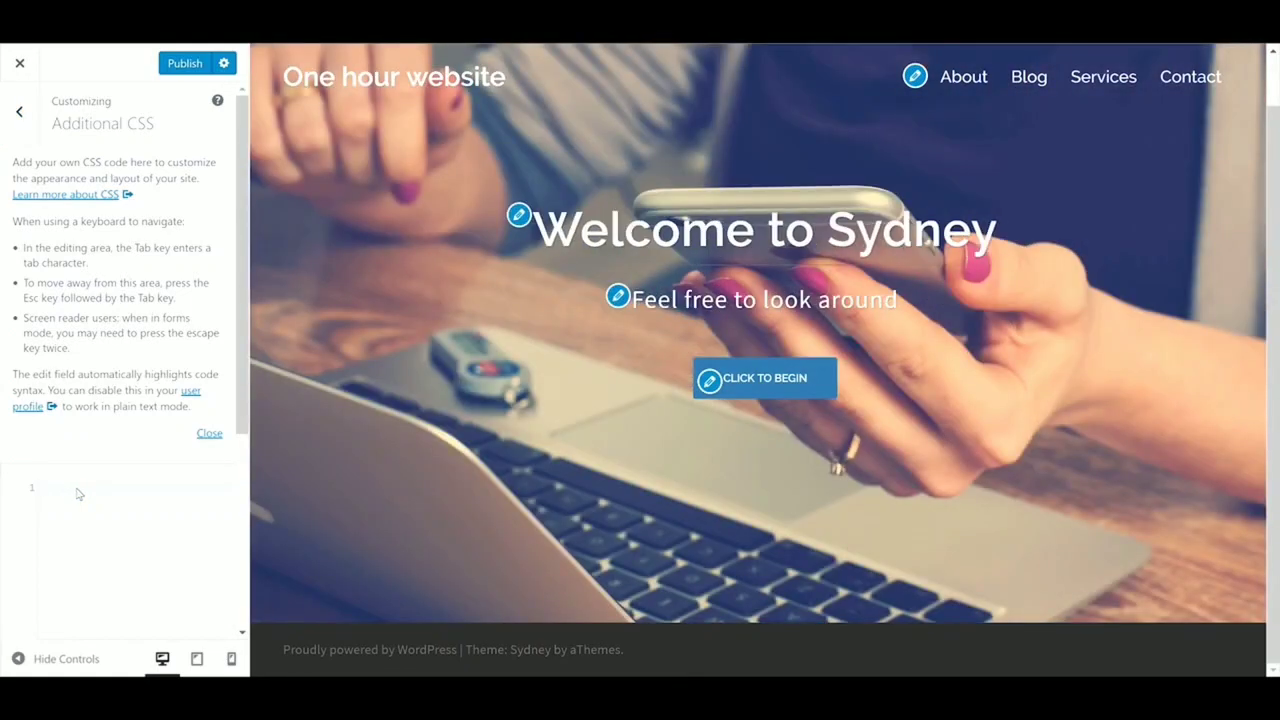
{"action": "type", "text": ".site-header { background-color: rgba(255,255,255,0.9) !important; }     .master-slider-parent {   margin-top: -25px; }   .site-logo {     max-height: 60px; }   .preloader{   opacity: 0 !important;   display: none !important; }"}
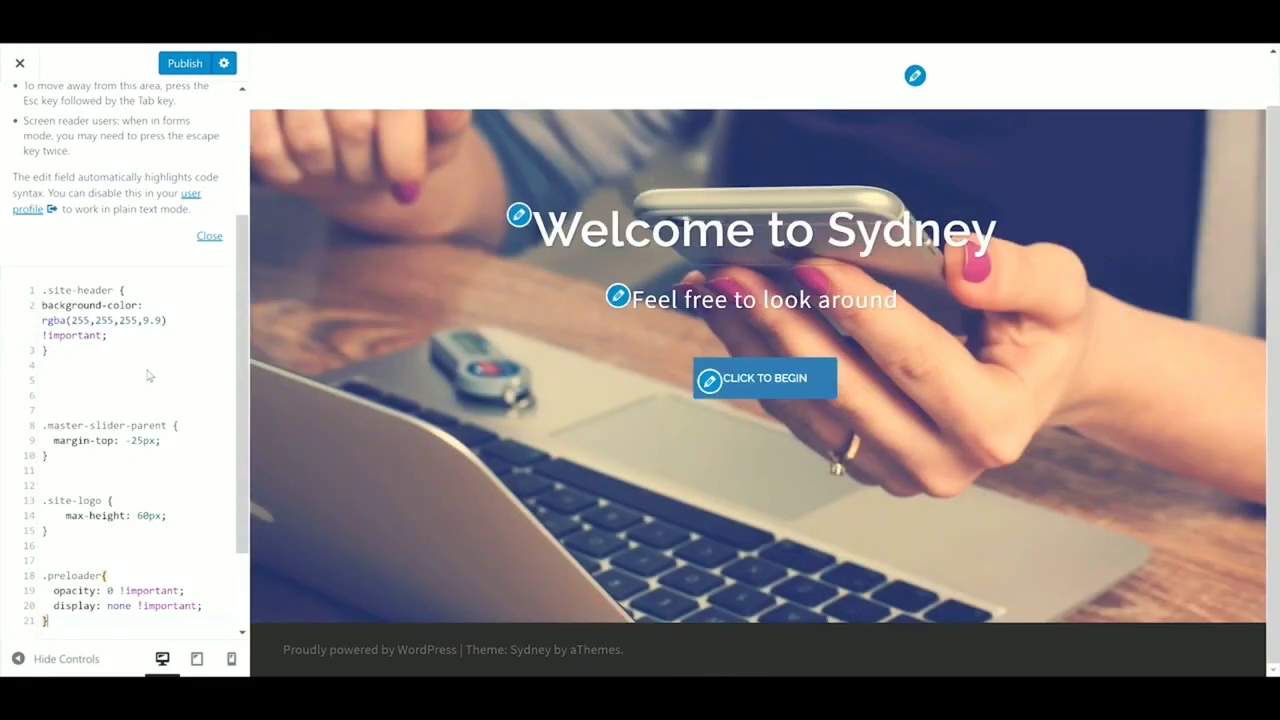
{"action": "scroll", "coordinate": [175, 305], "scroll_direction": "down", "scroll_amount": 2}
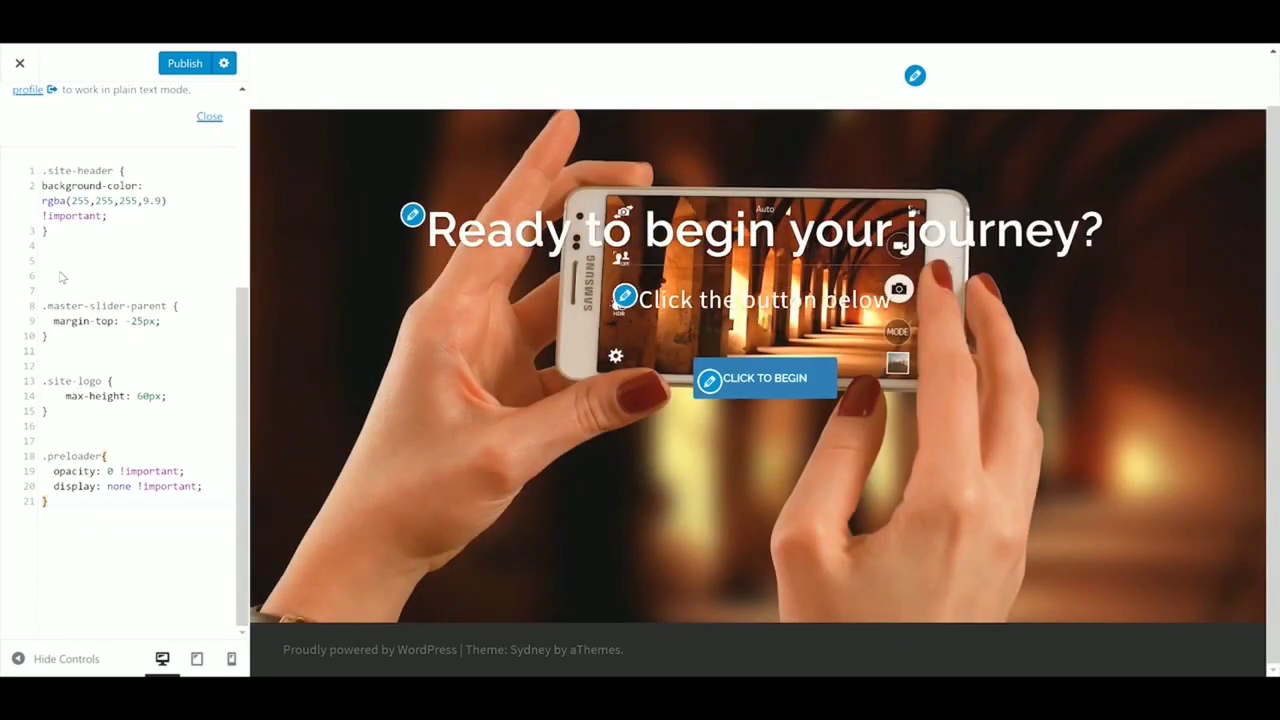
{"action": "left_click", "coordinate": [61, 275]}
{"action": "key", "text": "BackSpace"}
{"action": "key", "text": "BackSpace"}
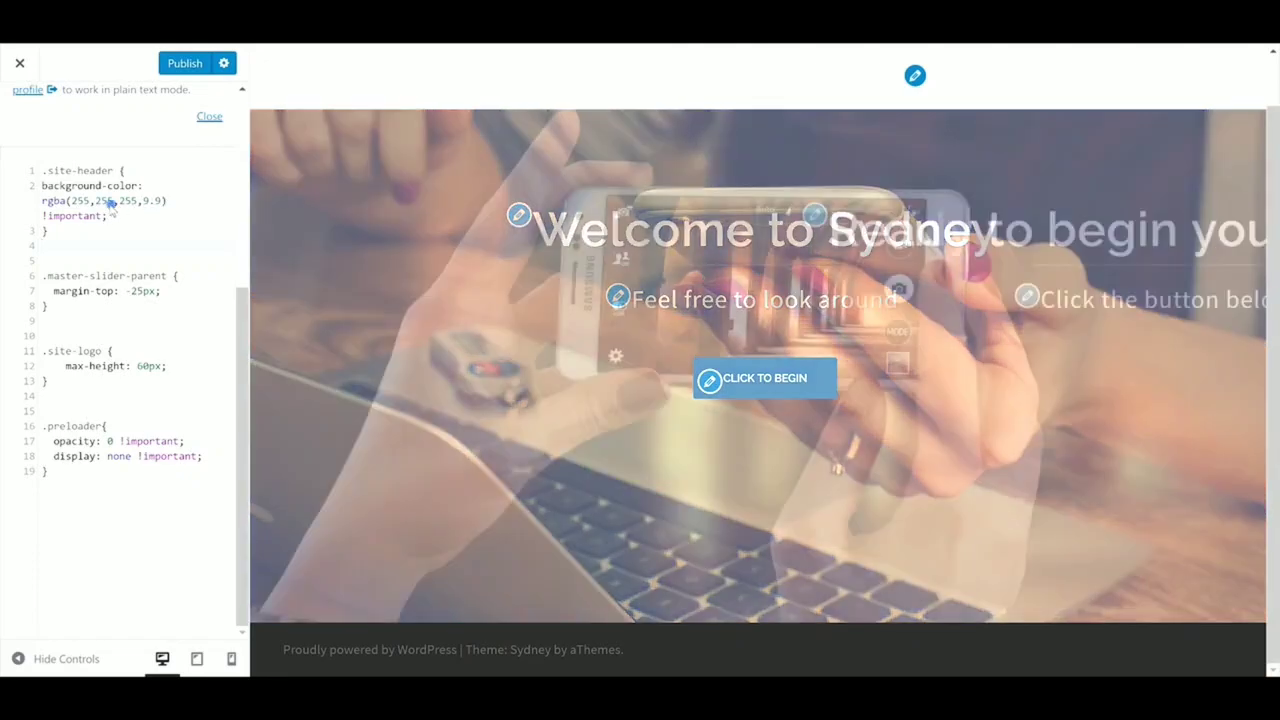
{"action": "double_click", "coordinate": [104, 200]}
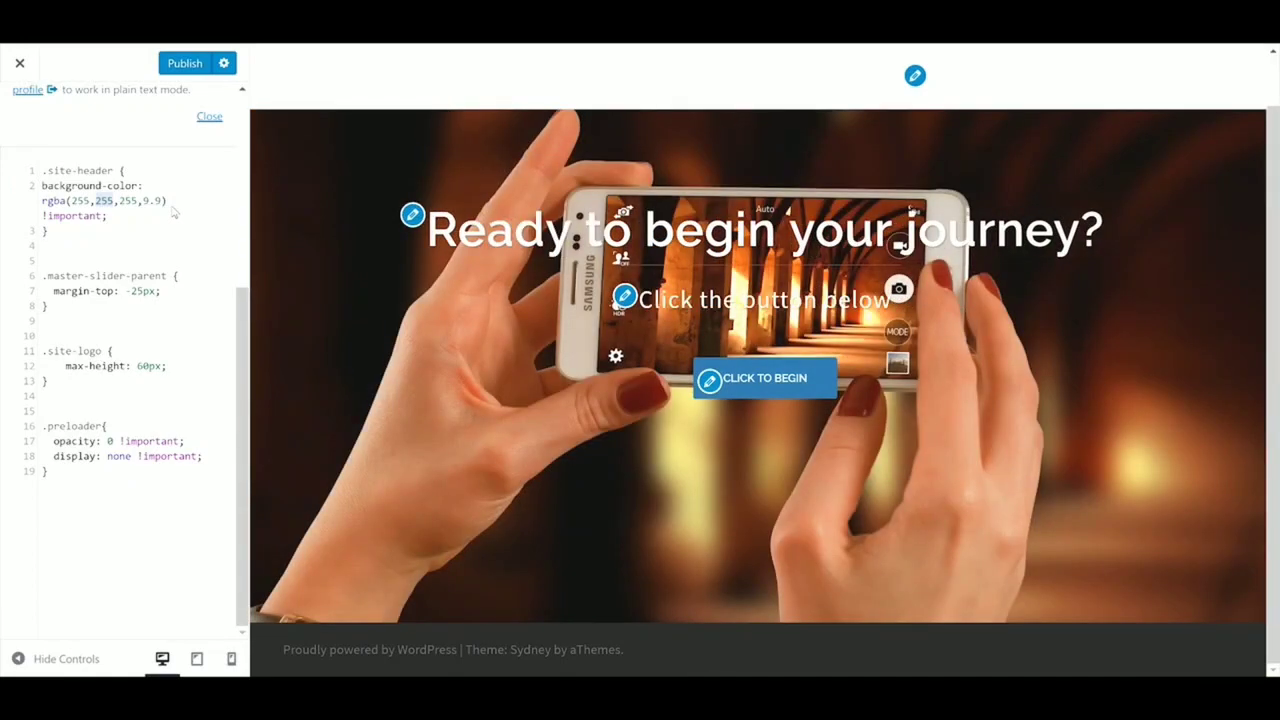
{"action": "type", "text": "100"}
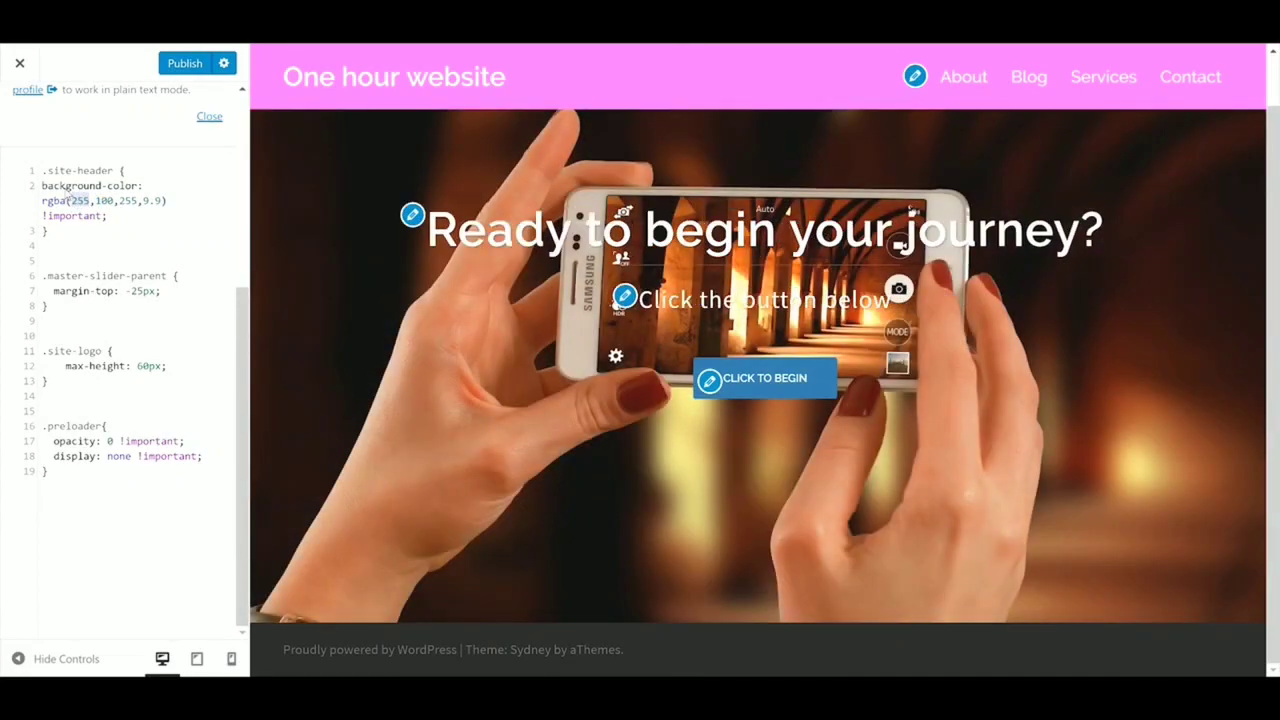
{"action": "type", "text": "100,"}
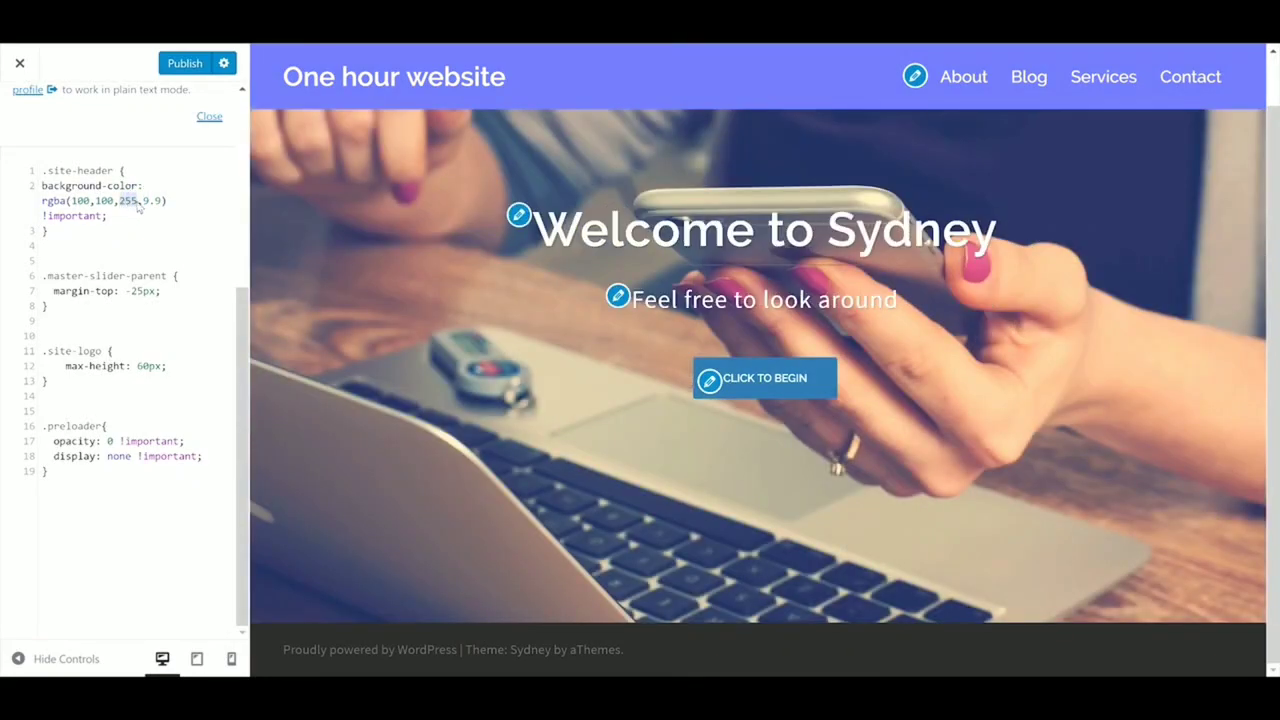
{"action": "type", "text": "100"}
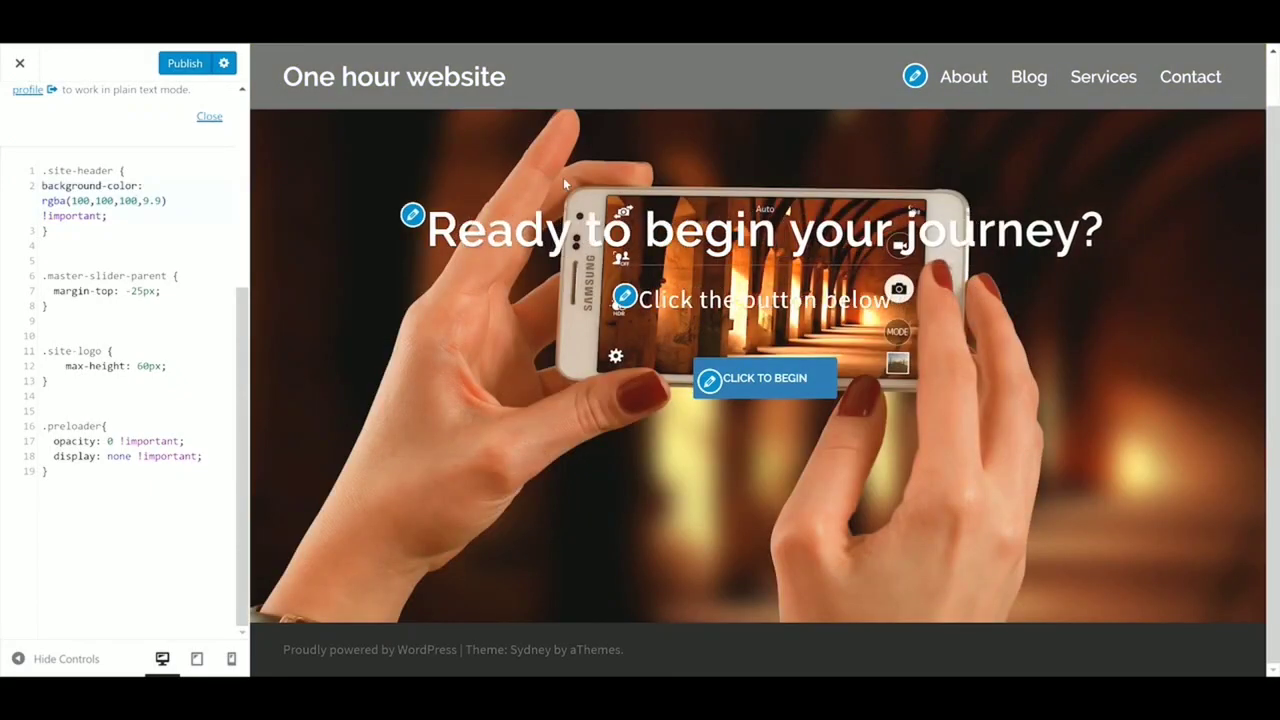
{"action": "key", "text": "BackSpace"}
{"action": "key", "text": "BackSpace"}
{"action": "key", "text": "BackSpace"}
{"action": "type", "text": "50"}
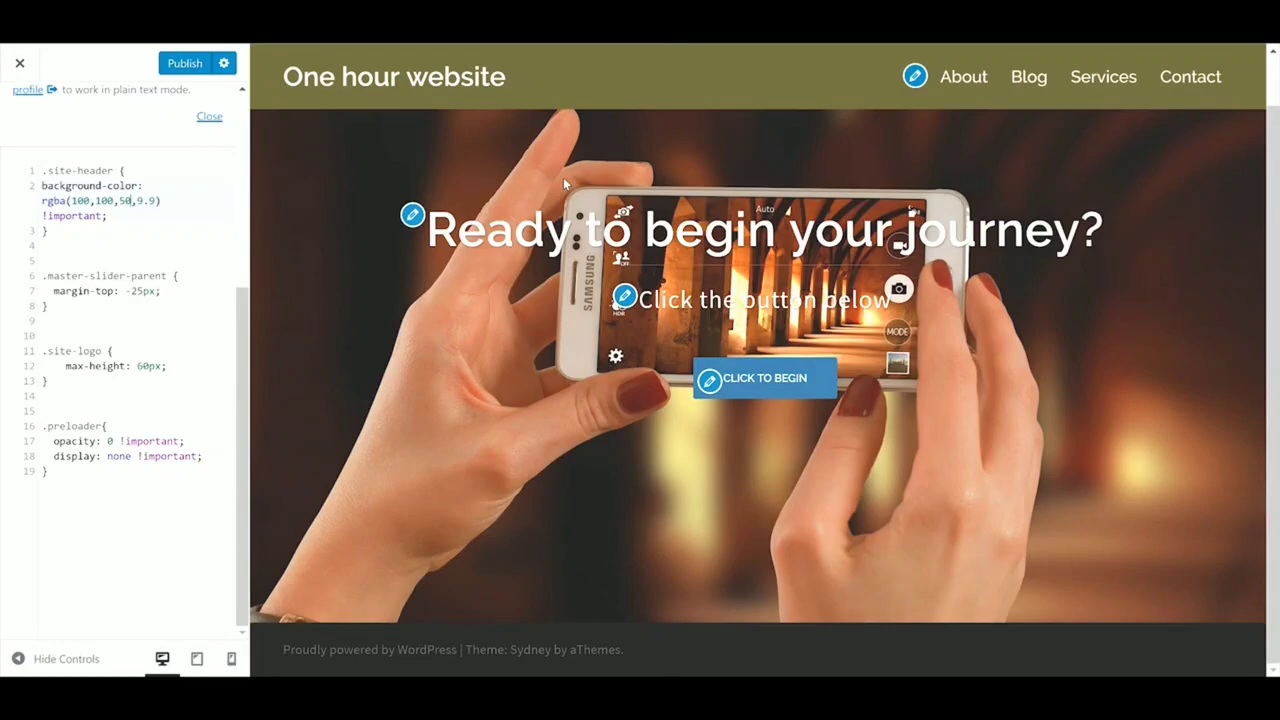
{"action": "key", "text": "BackSpace"}
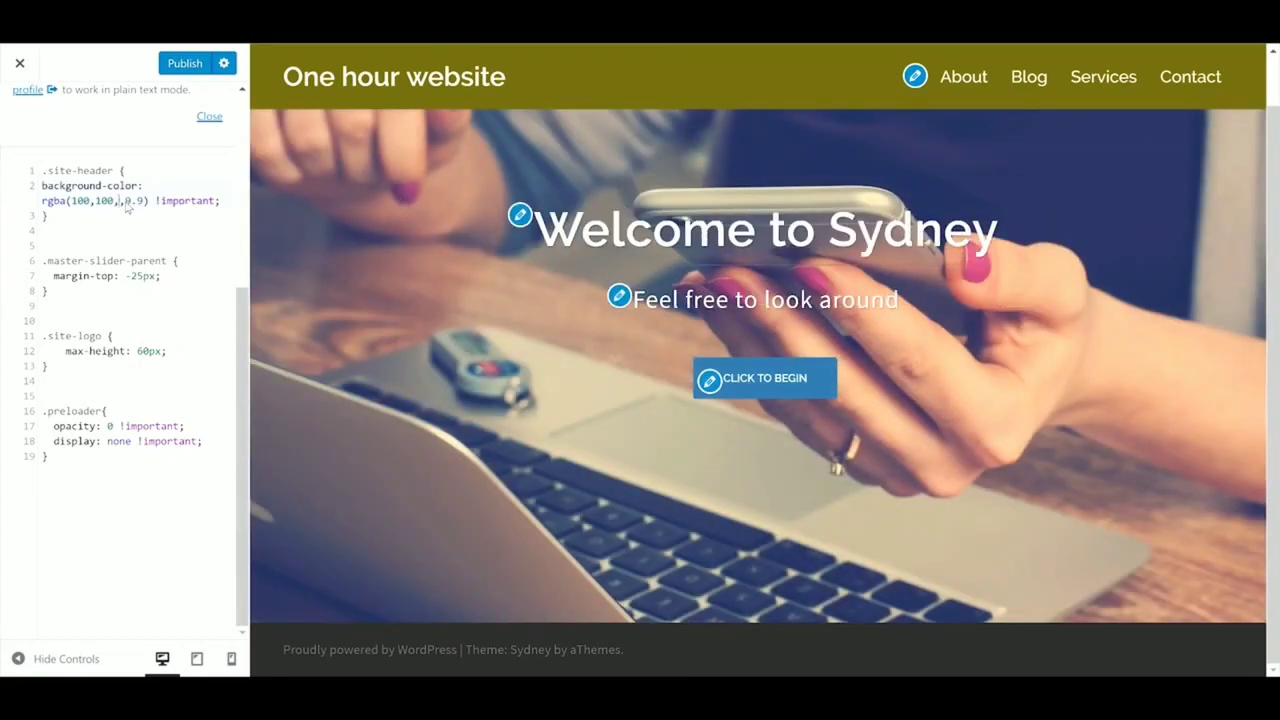
{"action": "key", "text": "BackSpace"}
{"action": "type", "text": "255"}
{"action": "double_click", "coordinate": [79, 200]}
{"action": "type", "text": "255"}
{"action": "double_click", "coordinate": [104, 200]}
{"action": "type", "text": "255"}
{"action": "key", "text": "Return"}
{"action": "key", "text": "Return"}
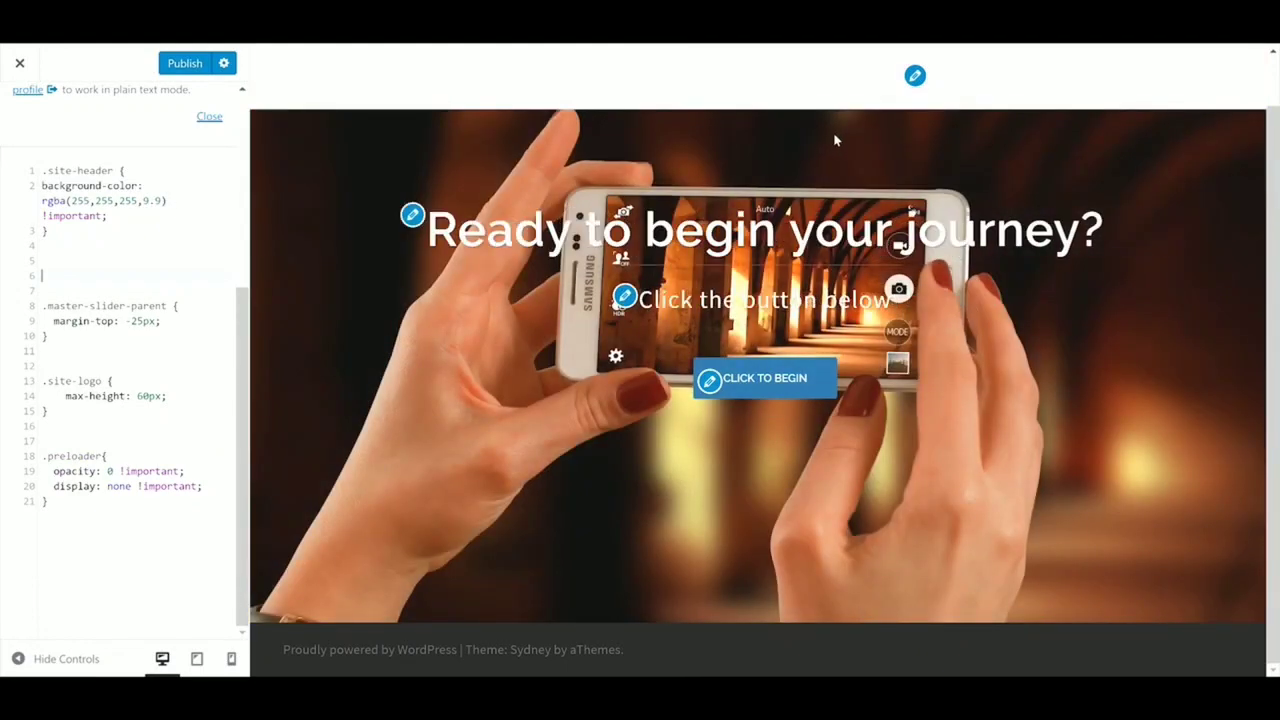
{"action": "scroll", "coordinate": [104, 155], "scroll_direction": "up", "scroll_amount": 3}
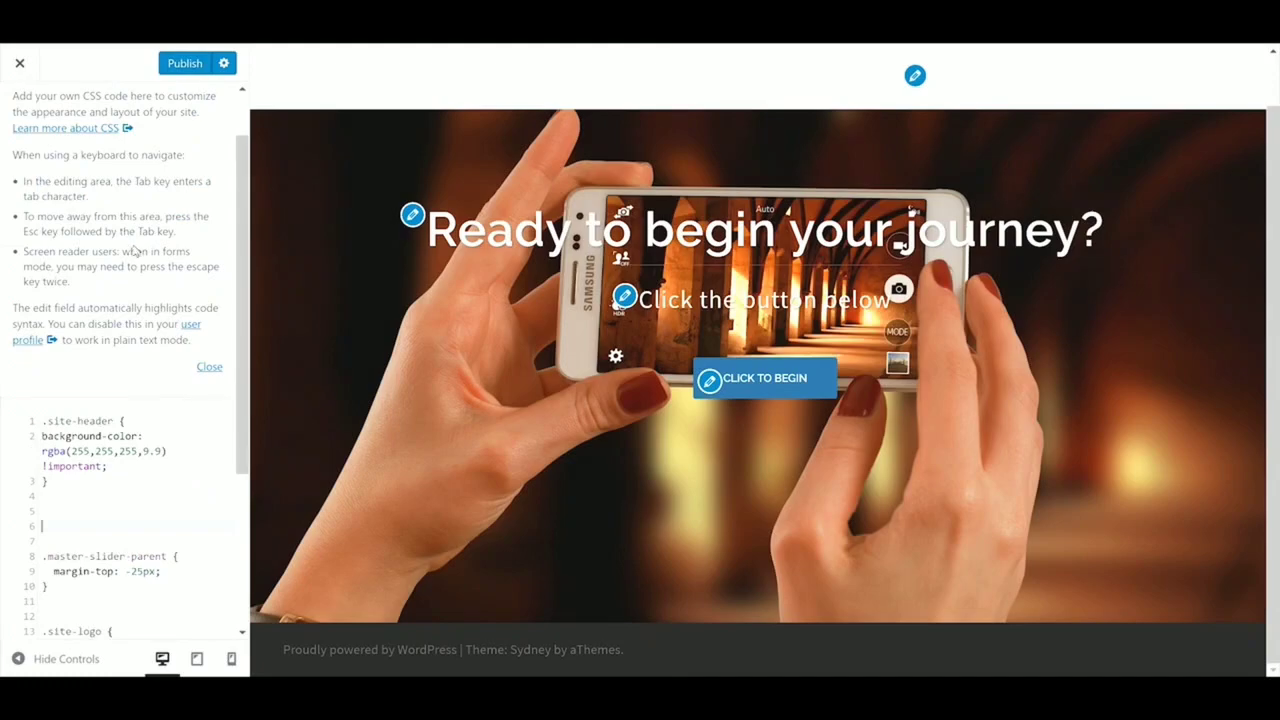
{"action": "scroll", "coordinate": [133, 250], "scroll_direction": "down", "scroll_amount": 3}
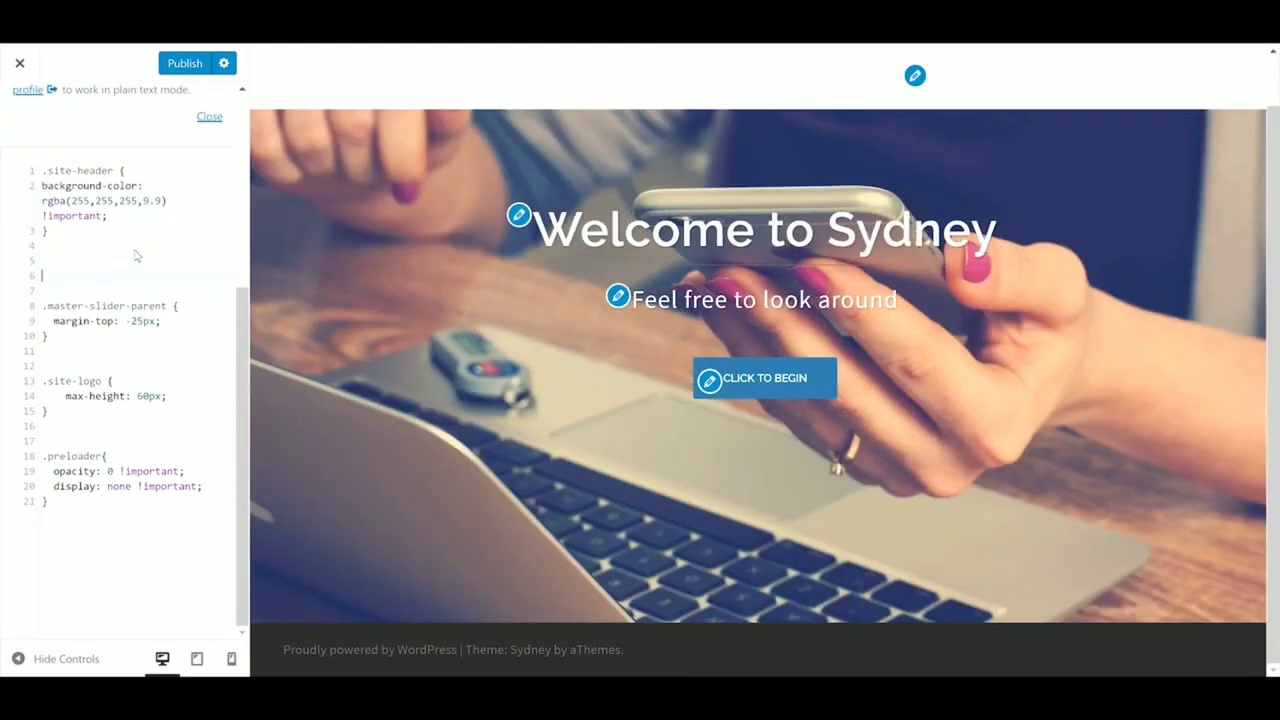
{"action": "scroll", "coordinate": [137, 256], "scroll_direction": "up", "scroll_amount": 4}
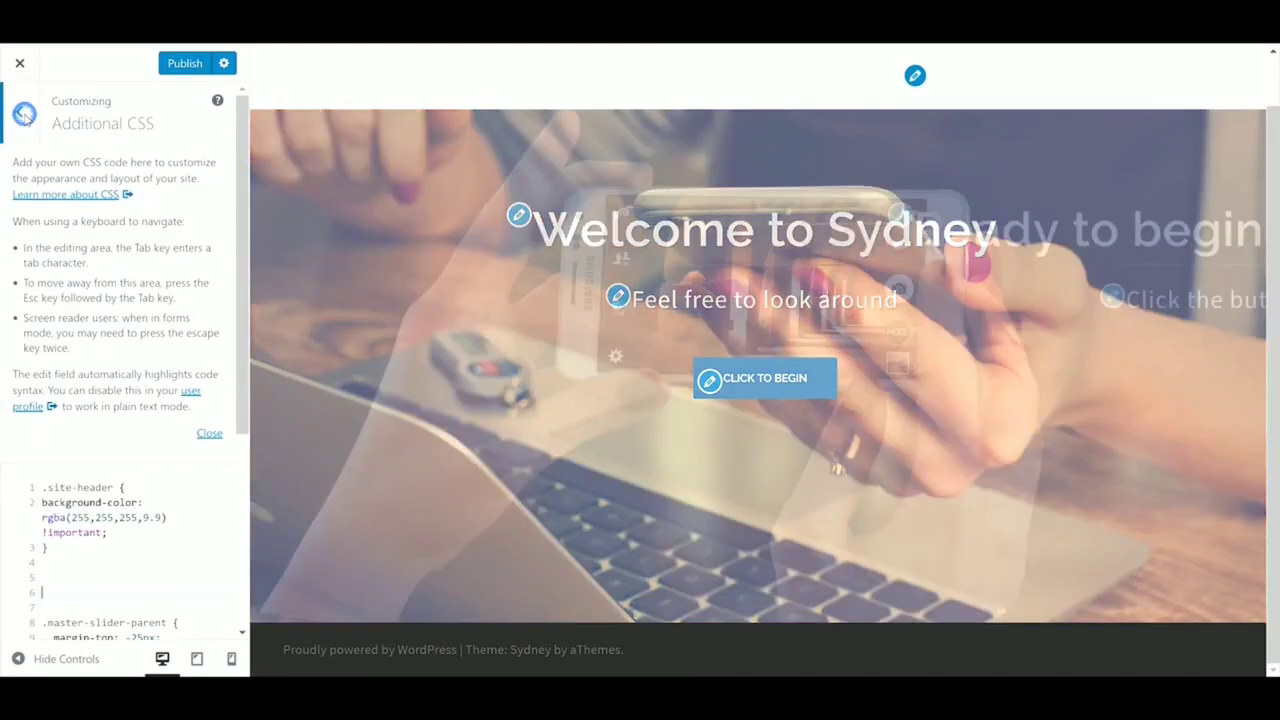
Step: Set the header's top-level menu items colour to dark grey #2d2d2d
{"action": "left_click", "coordinate": [22, 113]}
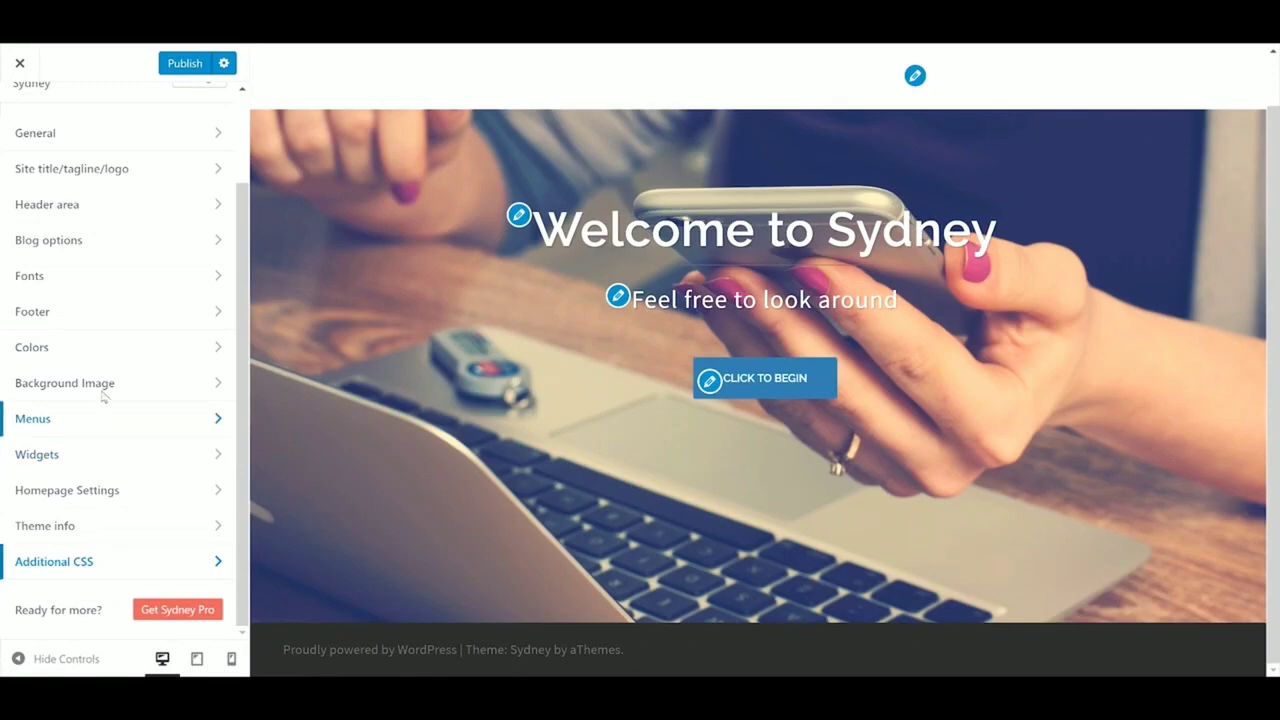
{"action": "left_click", "coordinate": [105, 350]}
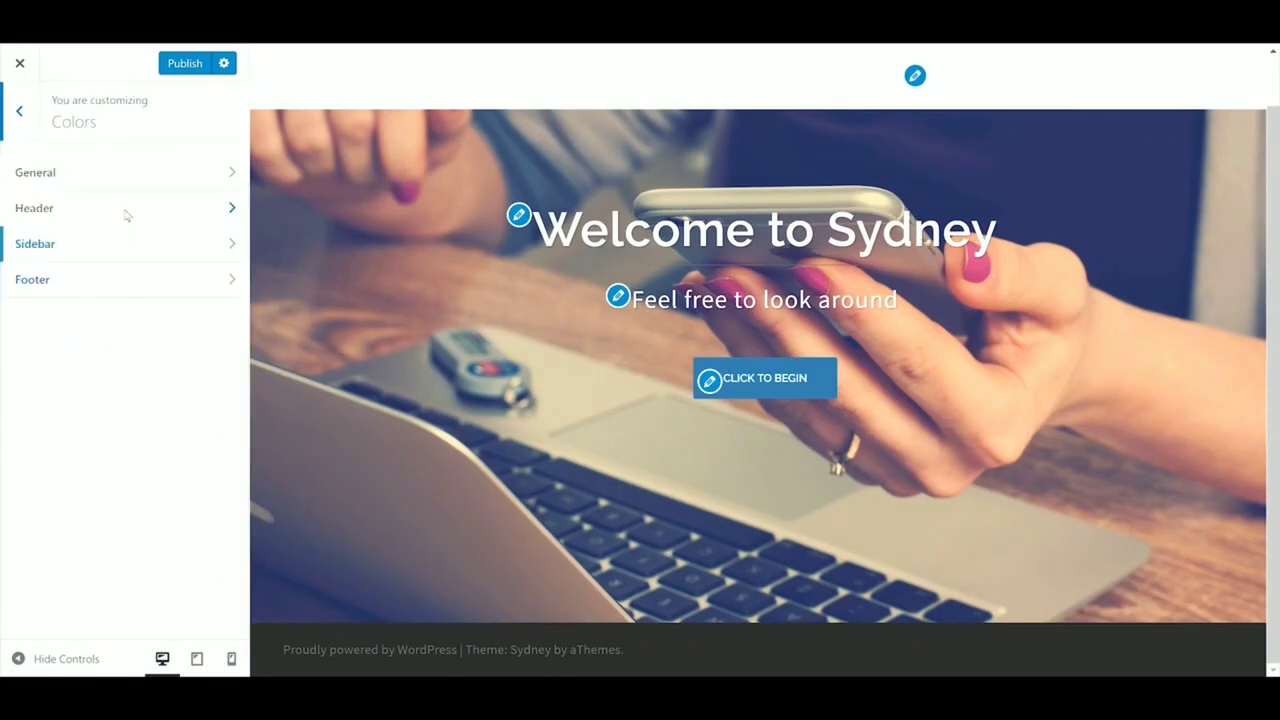
{"action": "left_click", "coordinate": [123, 208]}
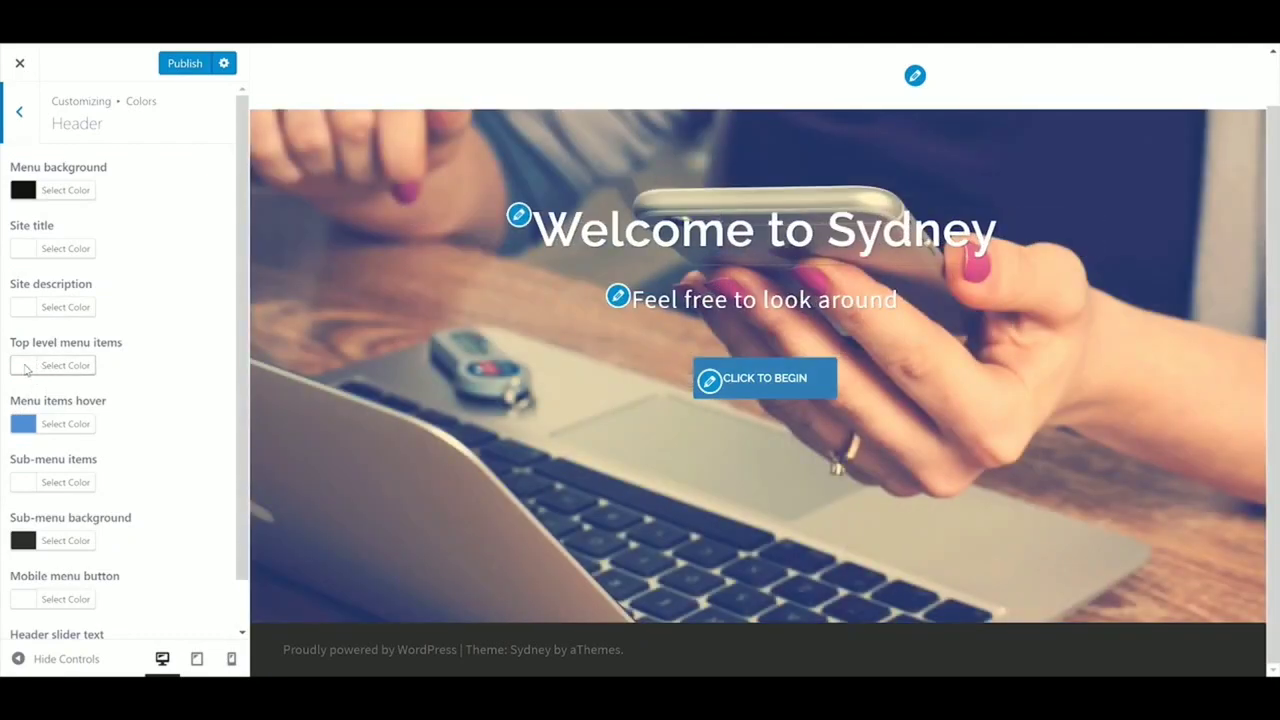
{"action": "left_click", "coordinate": [25, 366]}
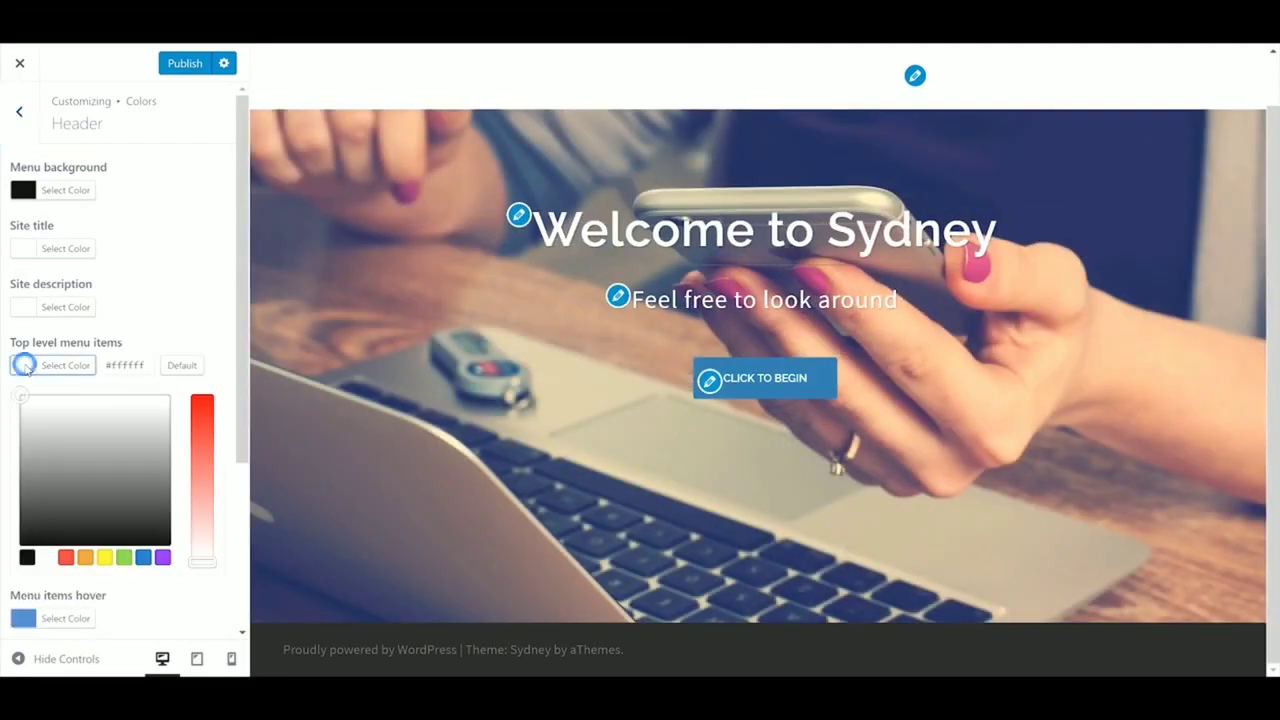
{"action": "mouse_move", "coordinate": [62, 426]}
{"action": "left_mouse_down"}
{"action": "mouse_move", "coordinate": [112, 490]}
{"action": "mouse_move", "coordinate": [96, 512]}
{"action": "left_mouse_up"}
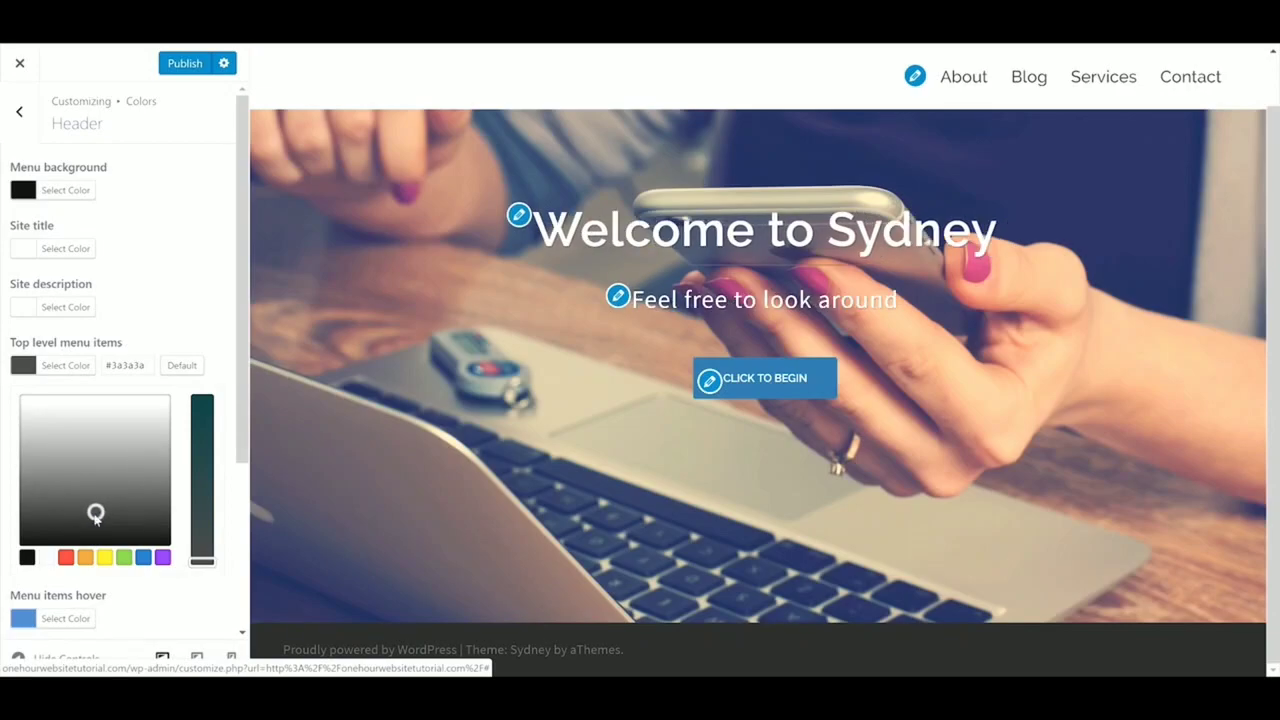
{"action": "left_click_drag", "start_coordinate": [96, 515], "coordinate": [104, 520]}
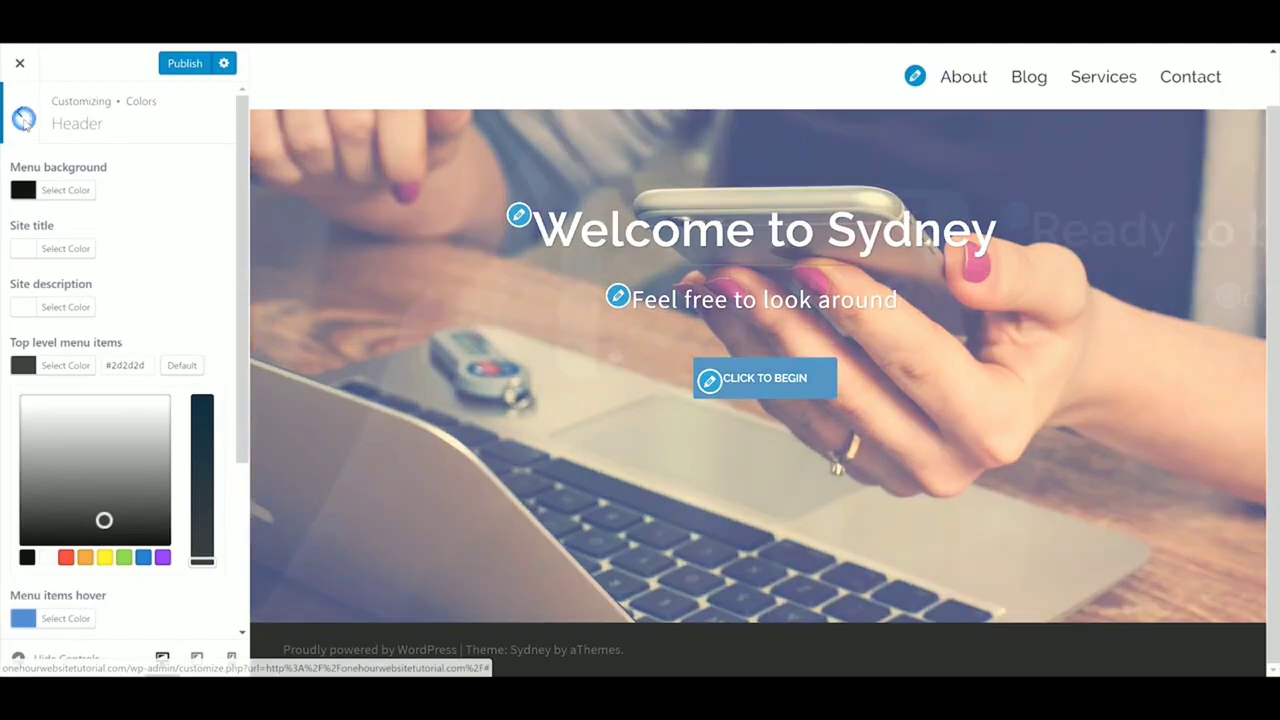
{"action": "left_click", "coordinate": [21, 115]}
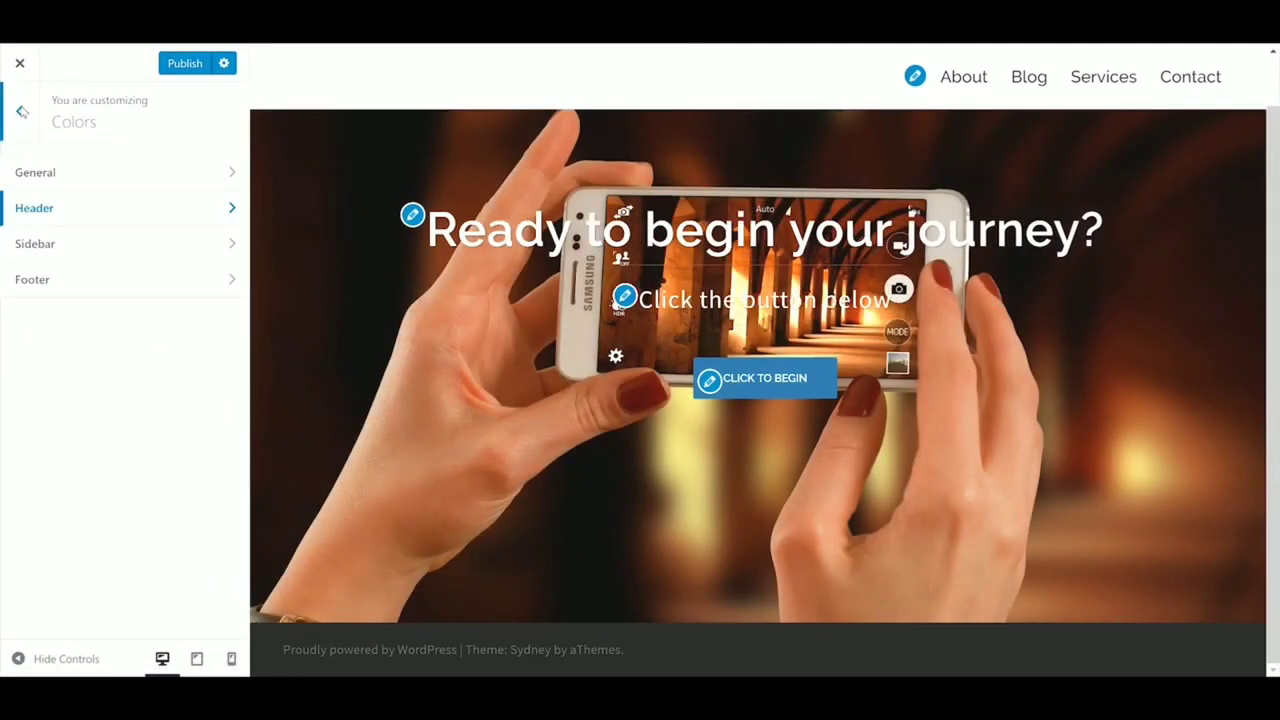
{"action": "left_click", "coordinate": [21, 110]}
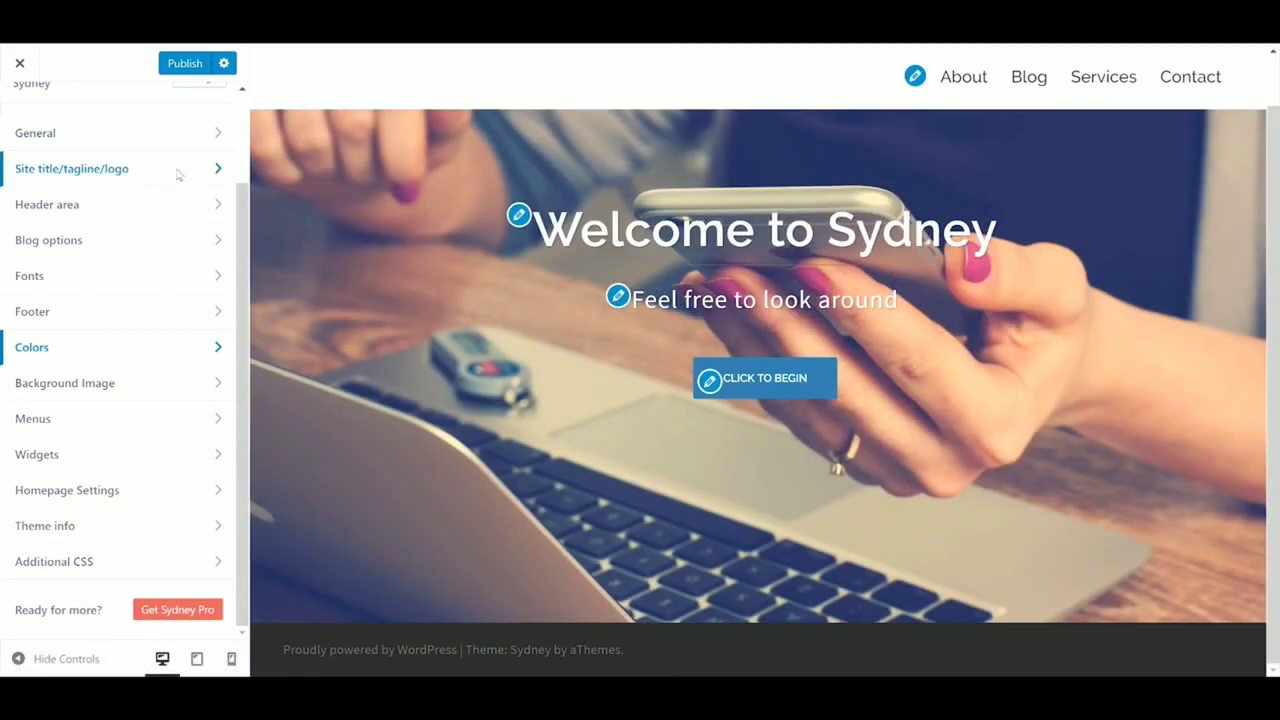
Step: Change the header's site title colour to dark grey #303030
{"action": "left_click", "coordinate": [109, 350]}
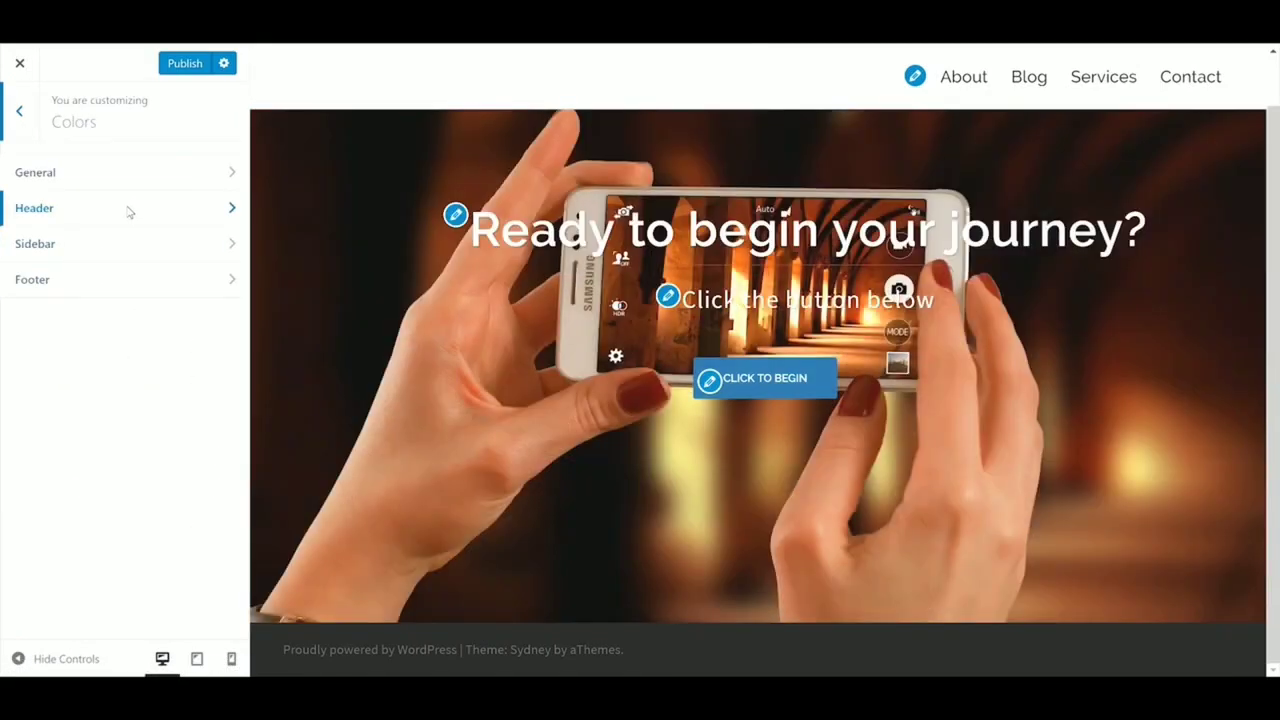
{"action": "left_click", "coordinate": [128, 208]}
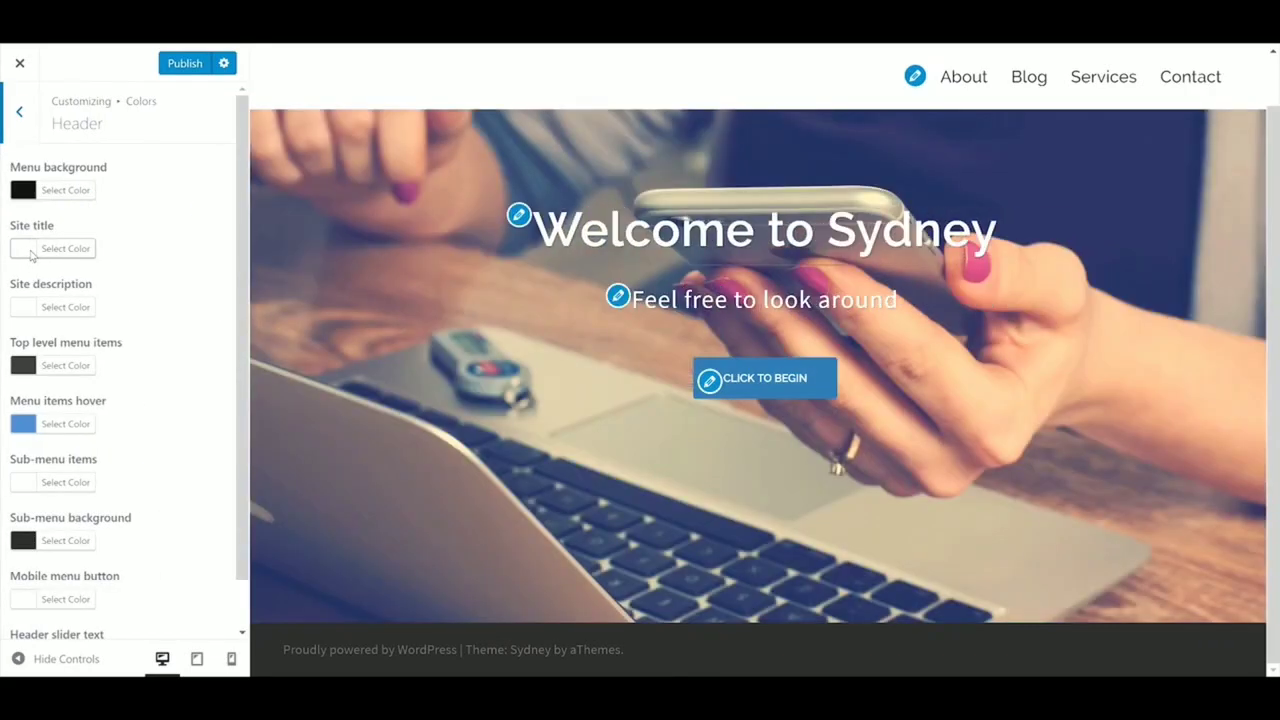
{"action": "left_click", "coordinate": [31, 256]}
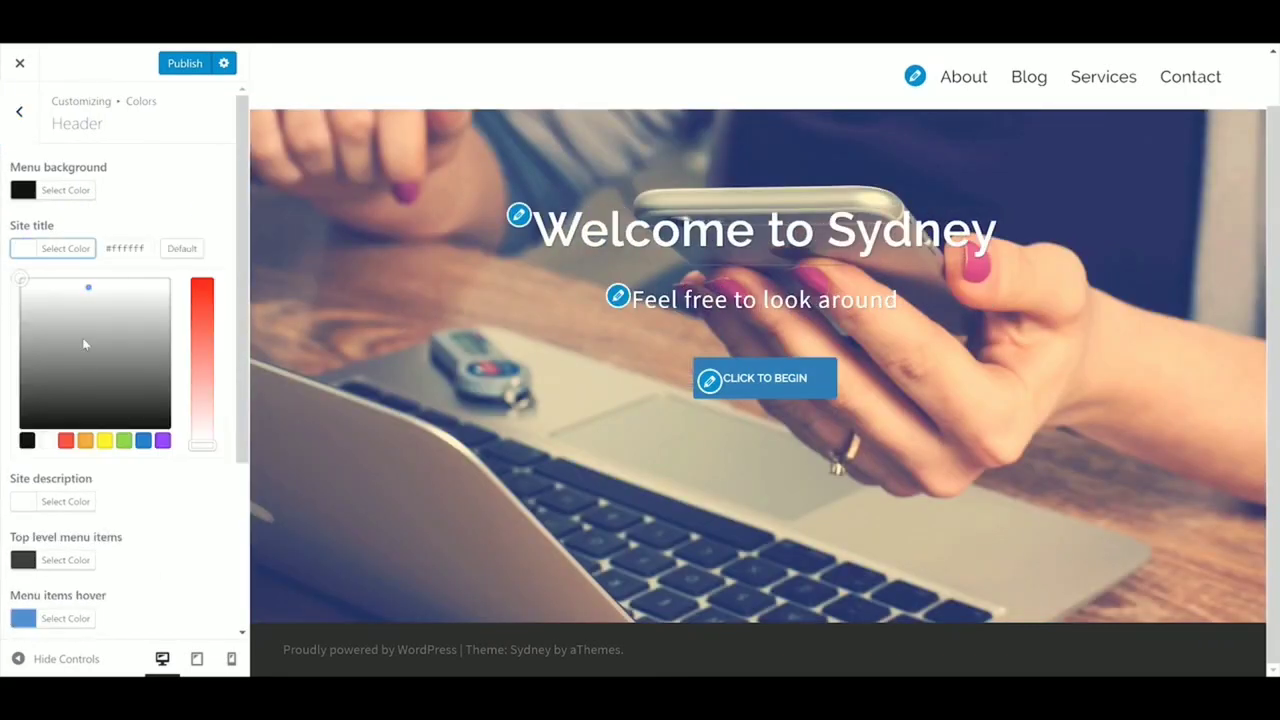
{"action": "left_click", "coordinate": [57, 408]}
{"action": "left_click_drag", "start_coordinate": [66, 403], "coordinate": [35, 402]}
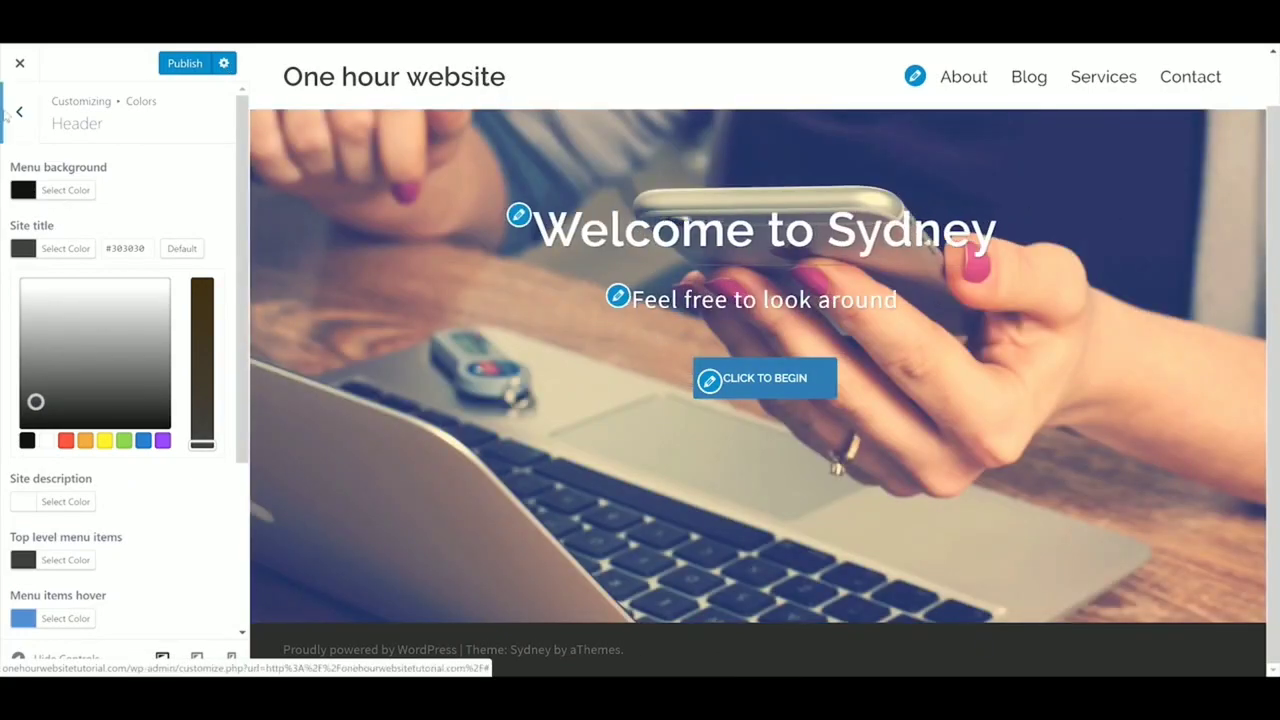
{"action": "left_click", "coordinate": [30, 112]}
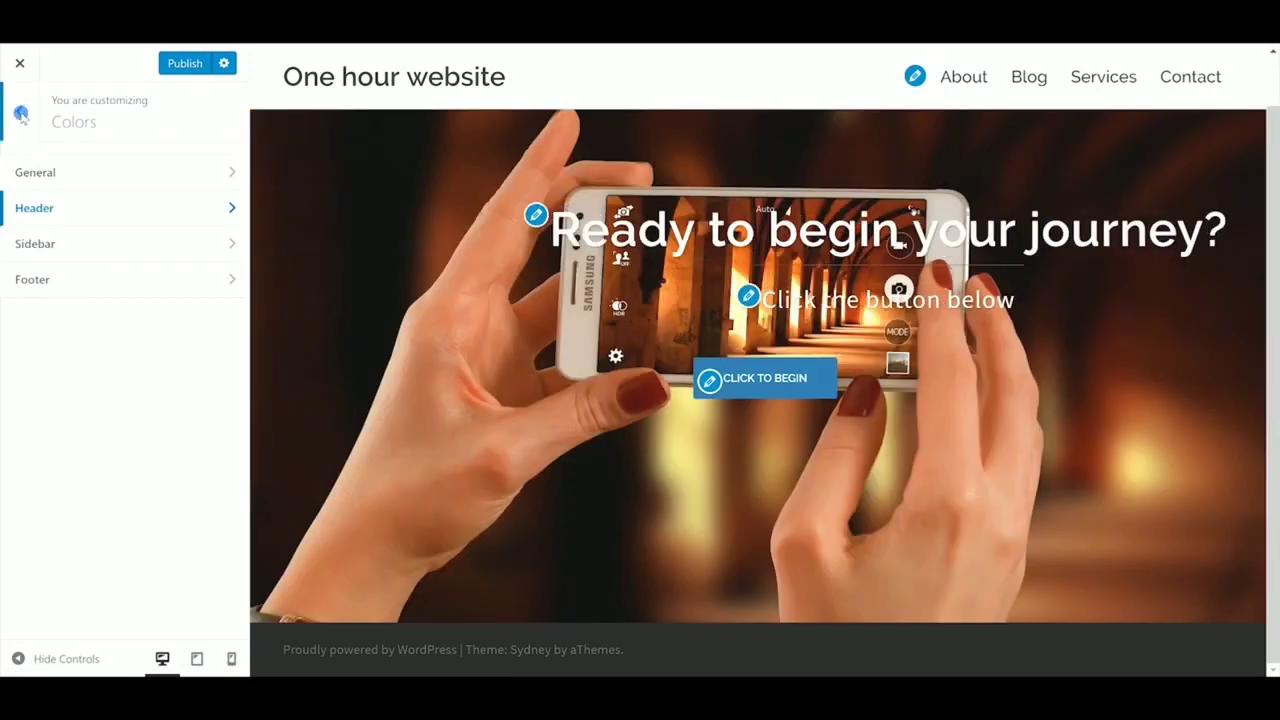
{"action": "left_click", "coordinate": [20, 110]}
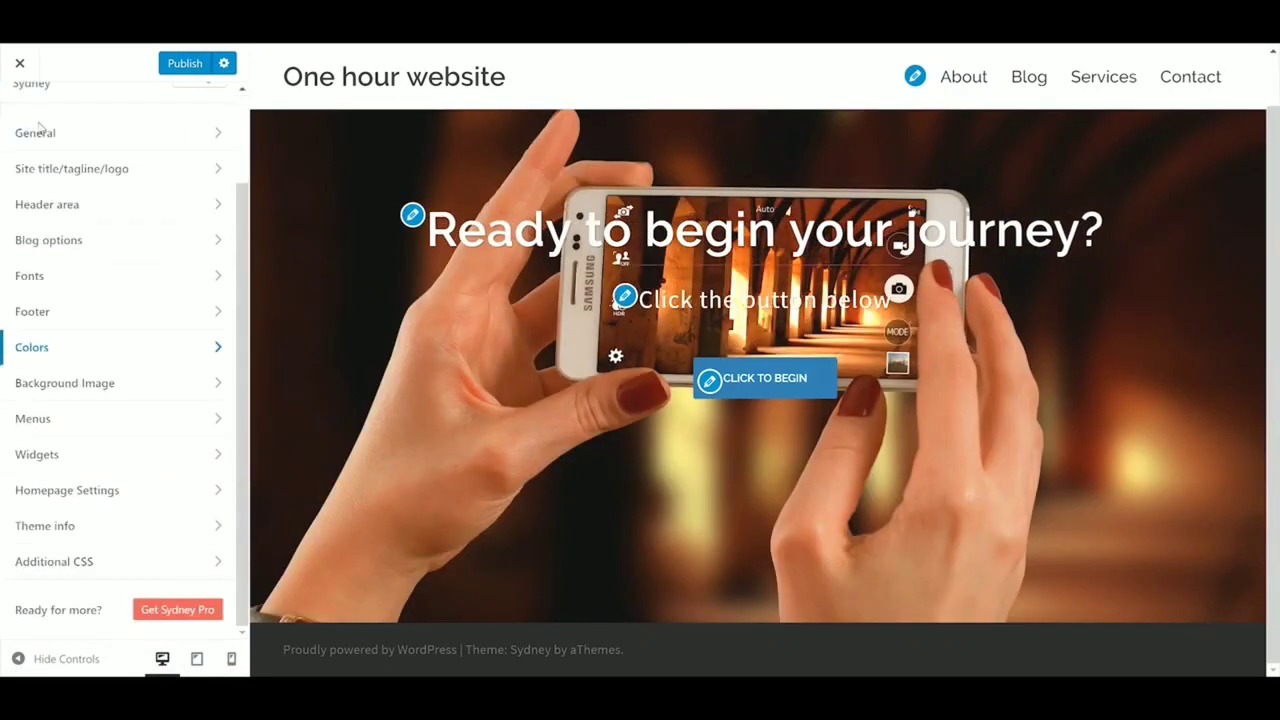
Step: Choose the 1h image from the Media Library as the site logo
{"action": "left_click", "coordinate": [130, 170]}
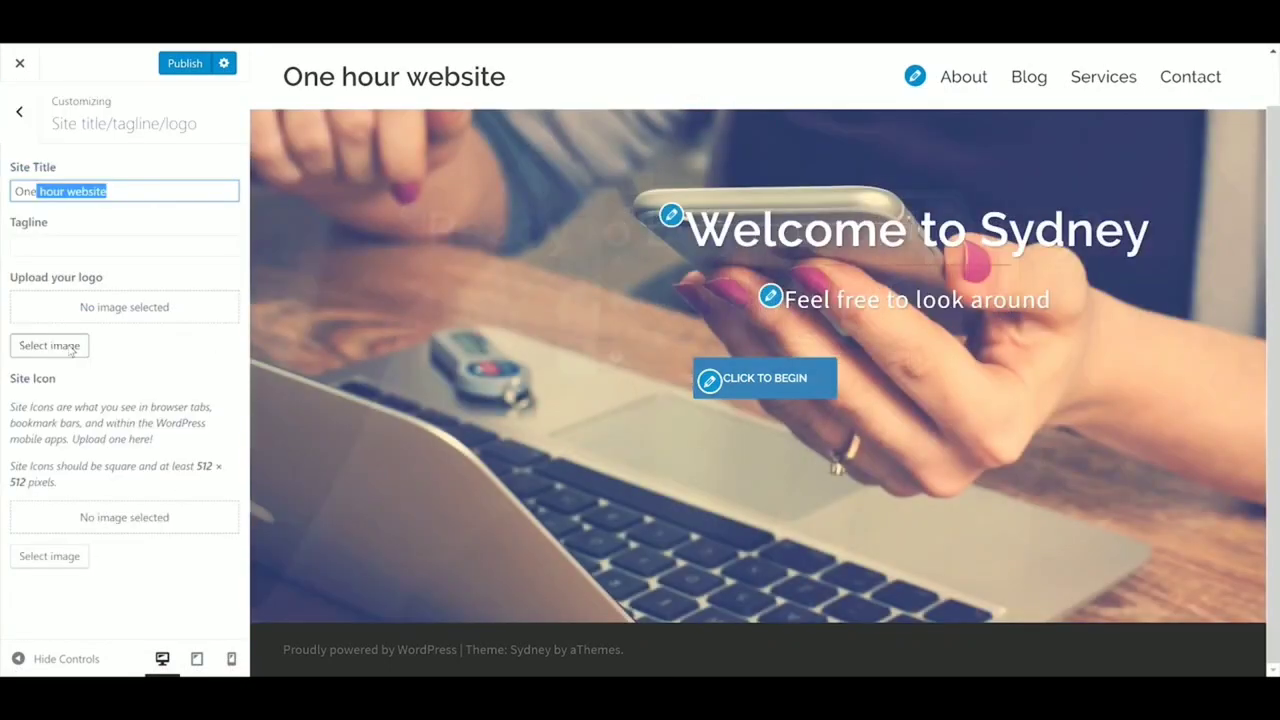
{"action": "left_click", "coordinate": [64, 344]}
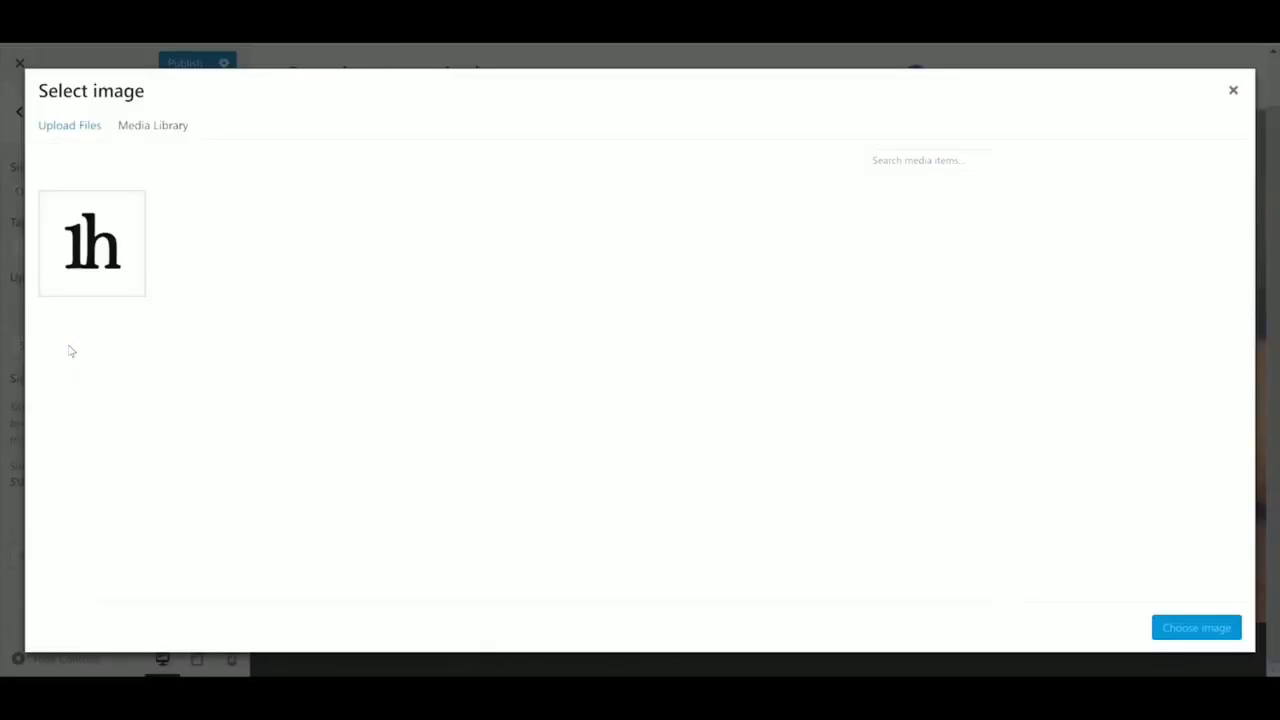
{"action": "left_click", "coordinate": [73, 128]}
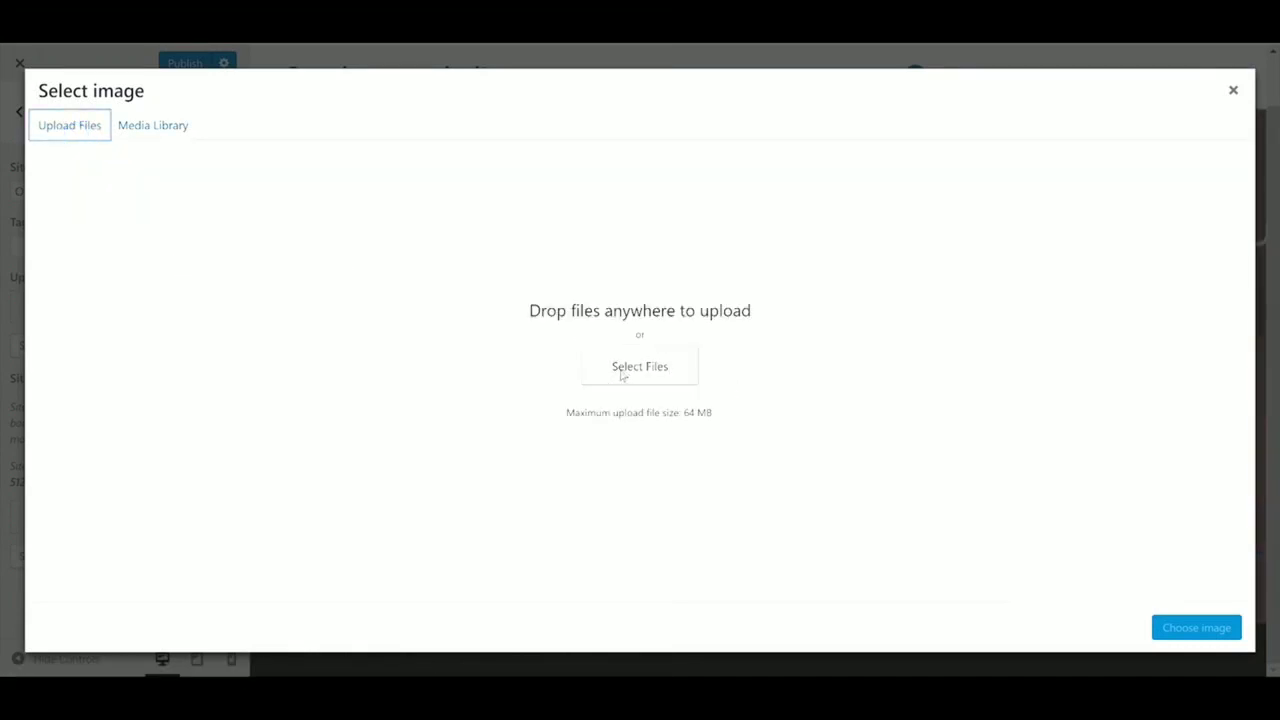
{"action": "left_click", "coordinate": [160, 128]}
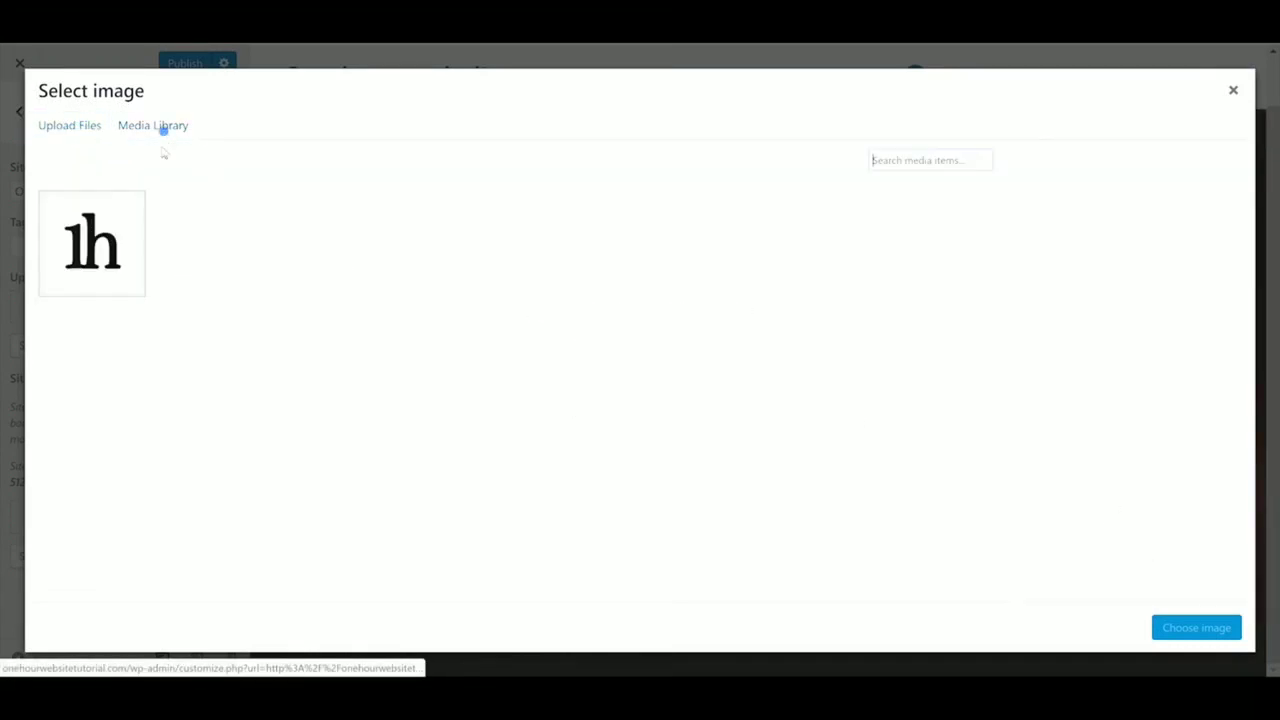
{"action": "left_click", "coordinate": [116, 229]}
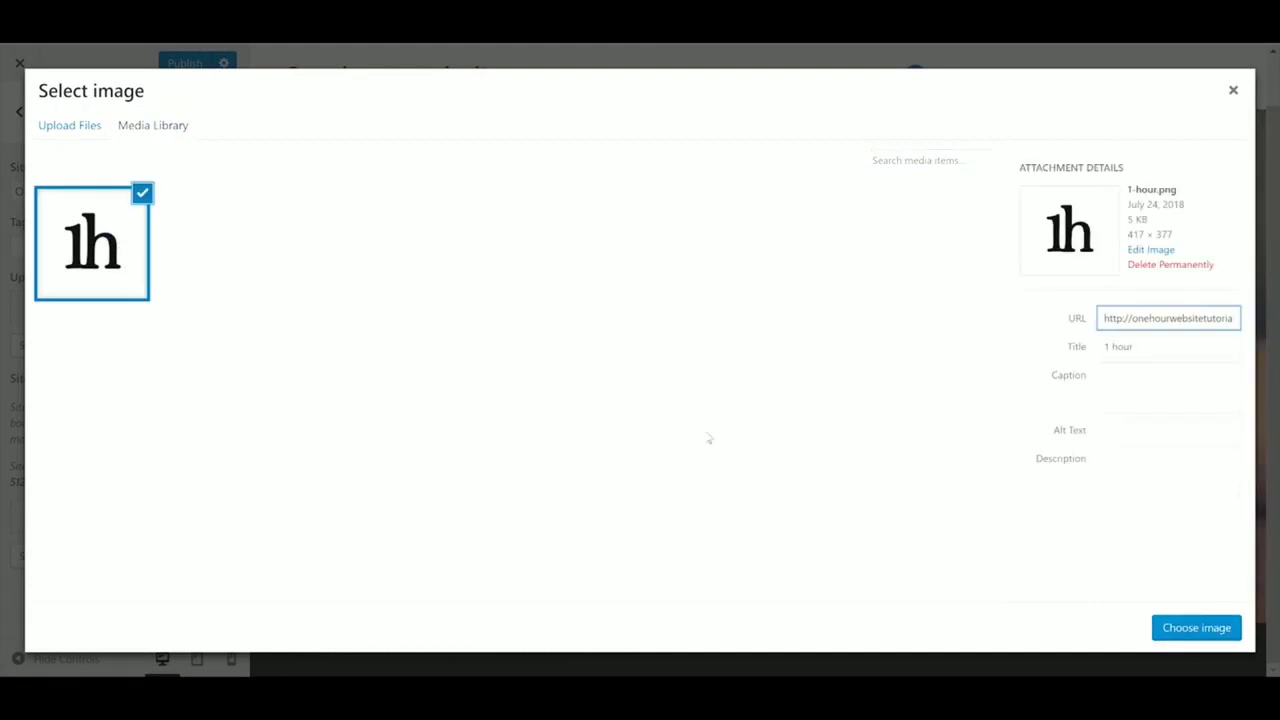
{"action": "left_click", "coordinate": [1197, 628]}
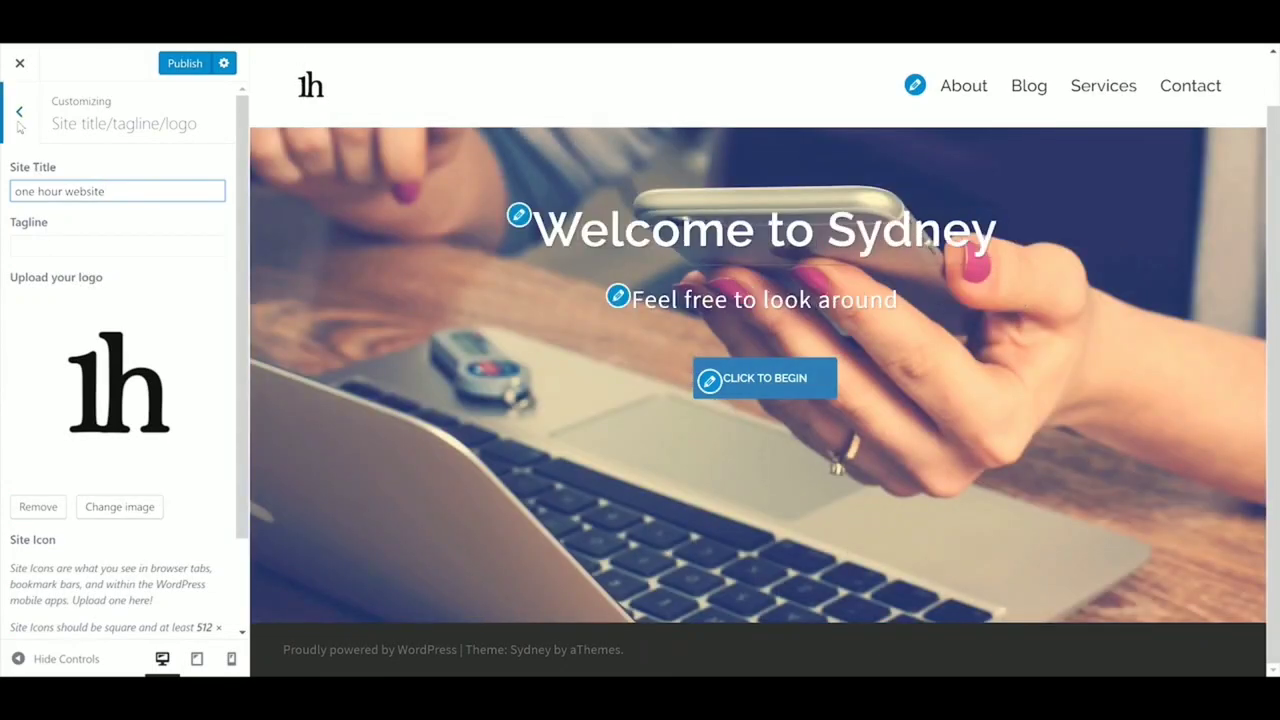
{"action": "left_click", "coordinate": [19, 114]}
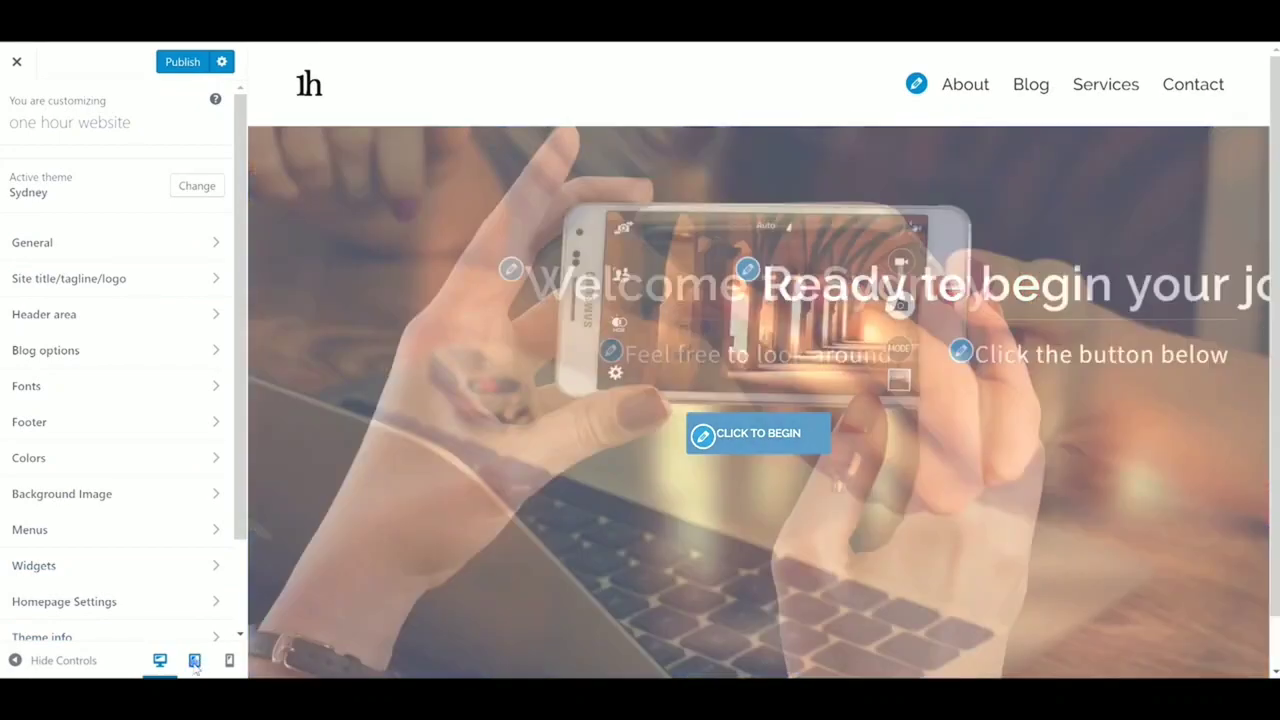
Step: Check the site preview at tablet and mobile widths, then return to desktop width
{"action": "left_click", "coordinate": [195, 662]}
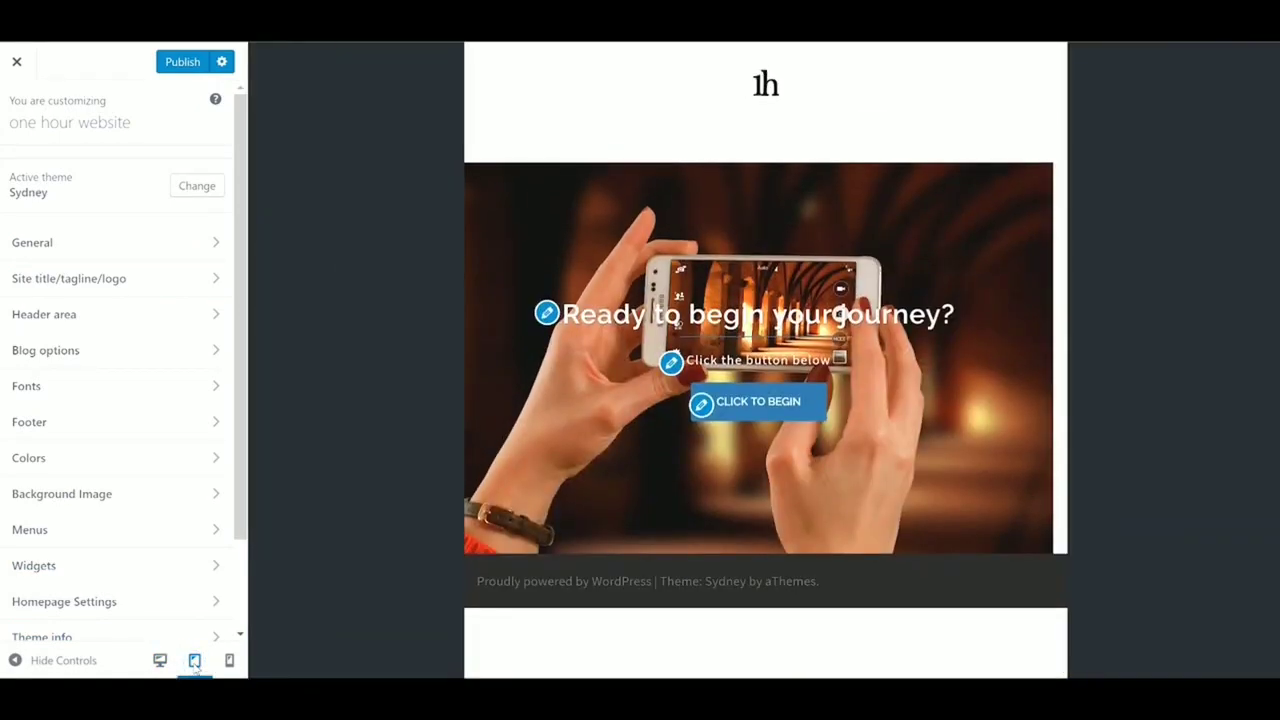
{"action": "left_click", "coordinate": [229, 661]}
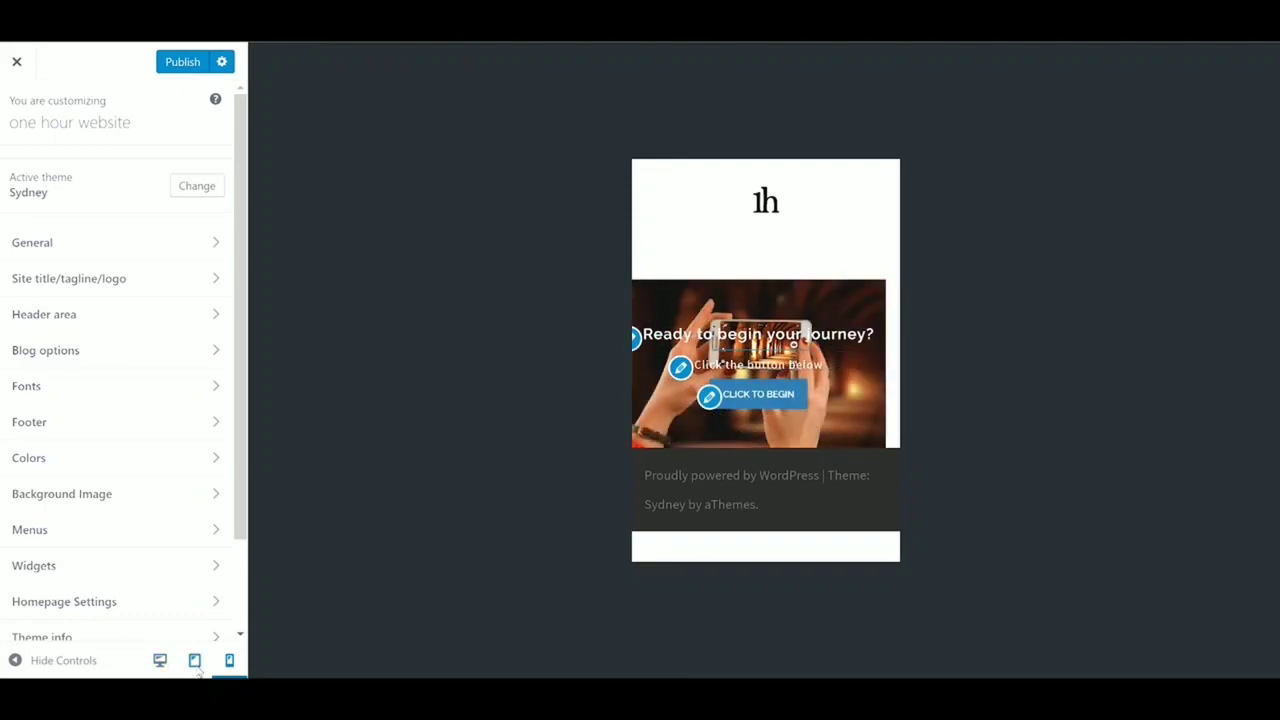
{"action": "left_click", "coordinate": [195, 663]}
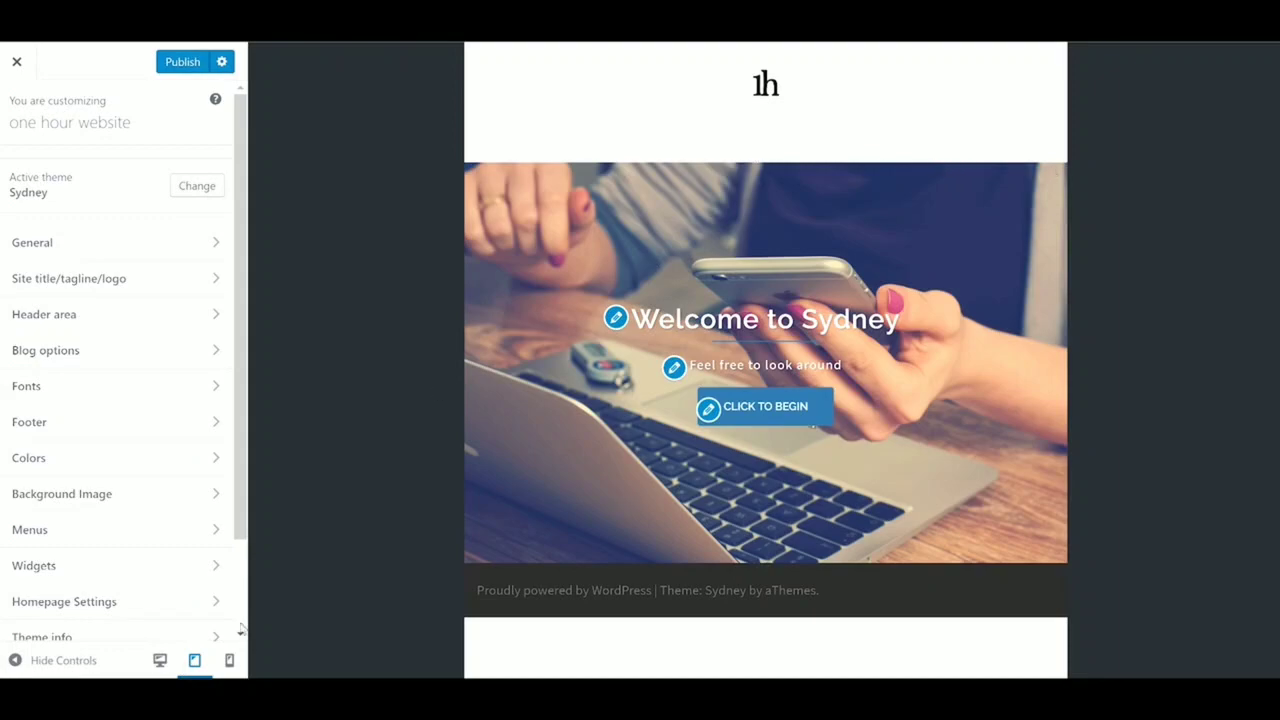
{"action": "left_click", "coordinate": [161, 661]}
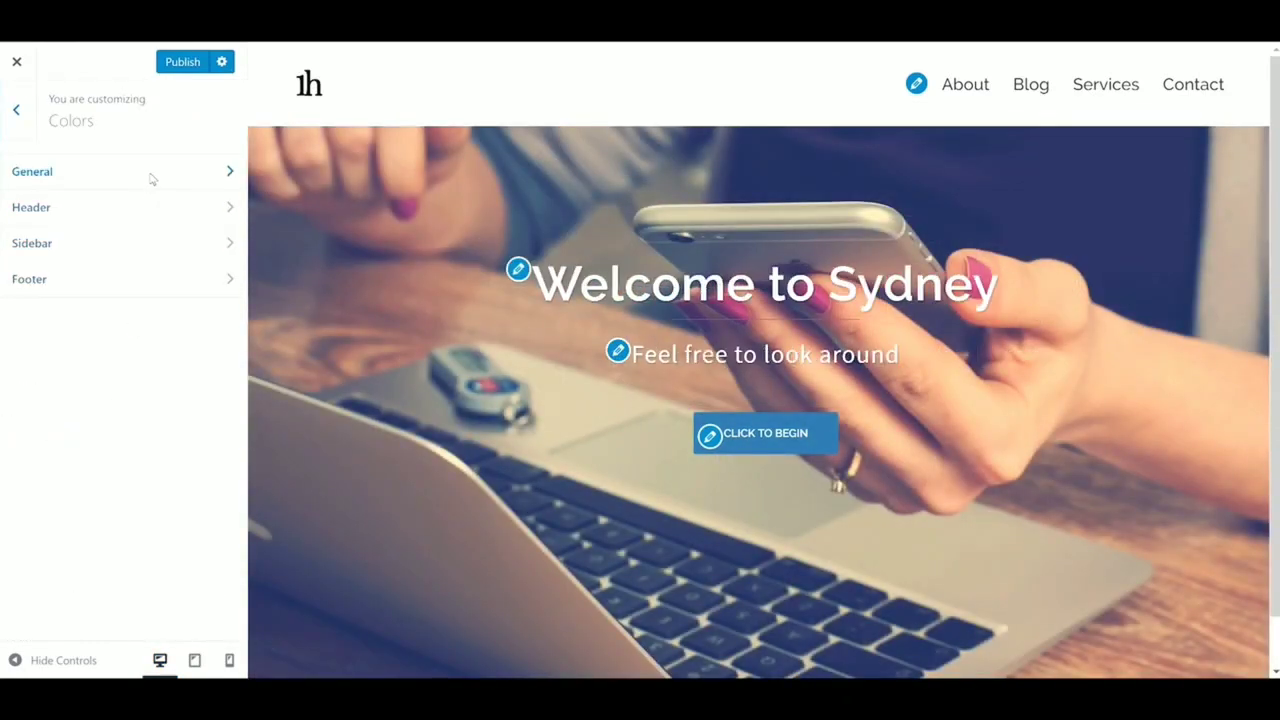
{"action": "left_click", "coordinate": [136, 207]}
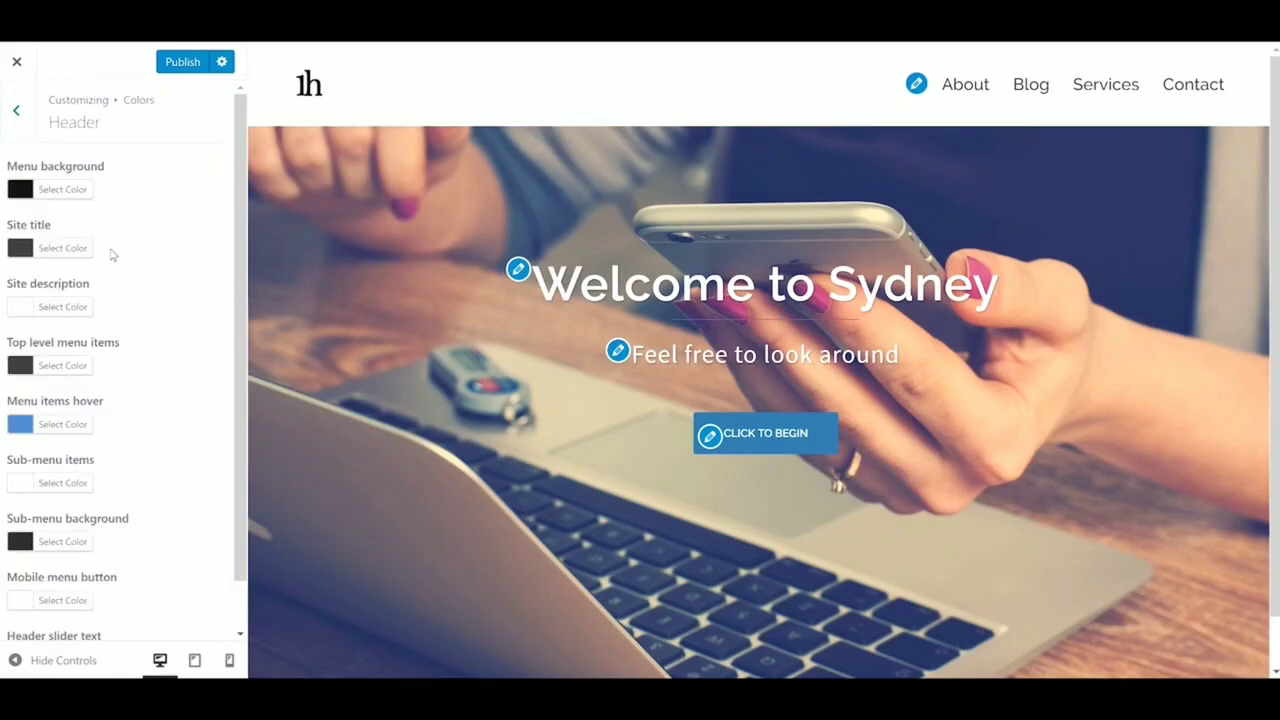
{"action": "scroll", "coordinate": [125, 400], "scroll_direction": "down", "scroll_amount": 1}
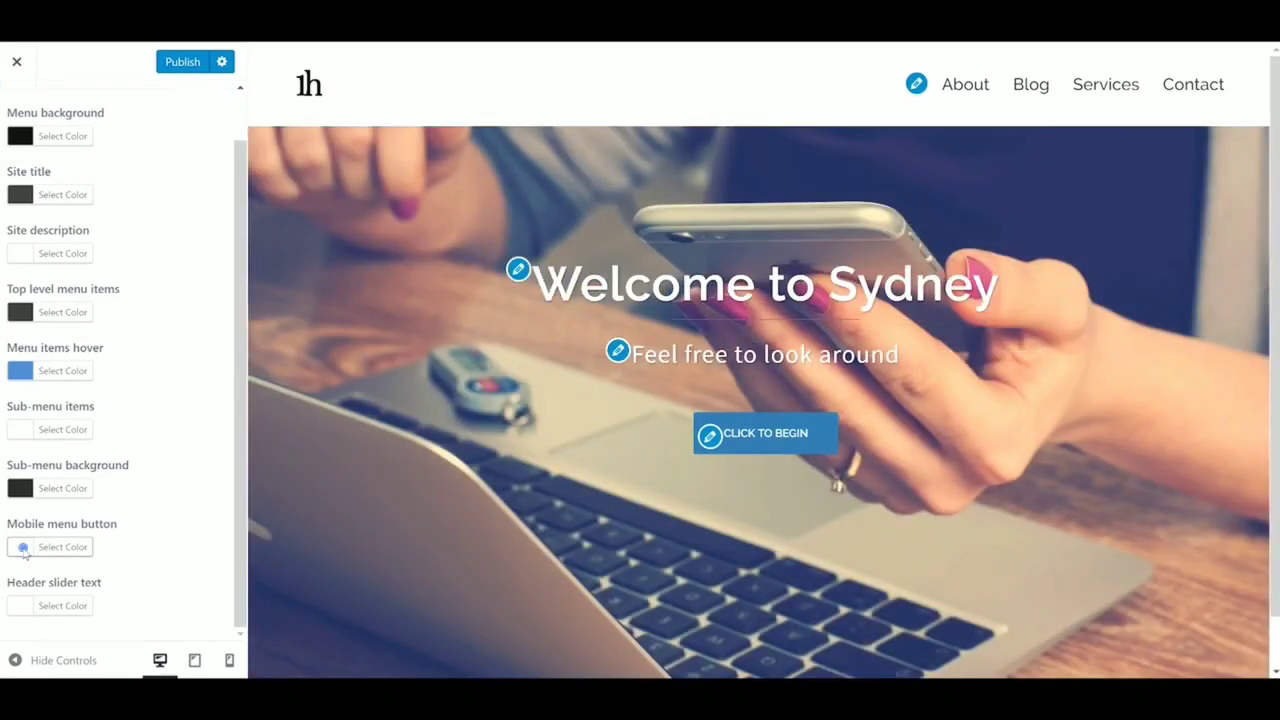
{"action": "left_click", "coordinate": [24, 553]}
{"action": "scroll", "coordinate": [72, 594], "scroll_direction": "down", "scroll_amount": 4}
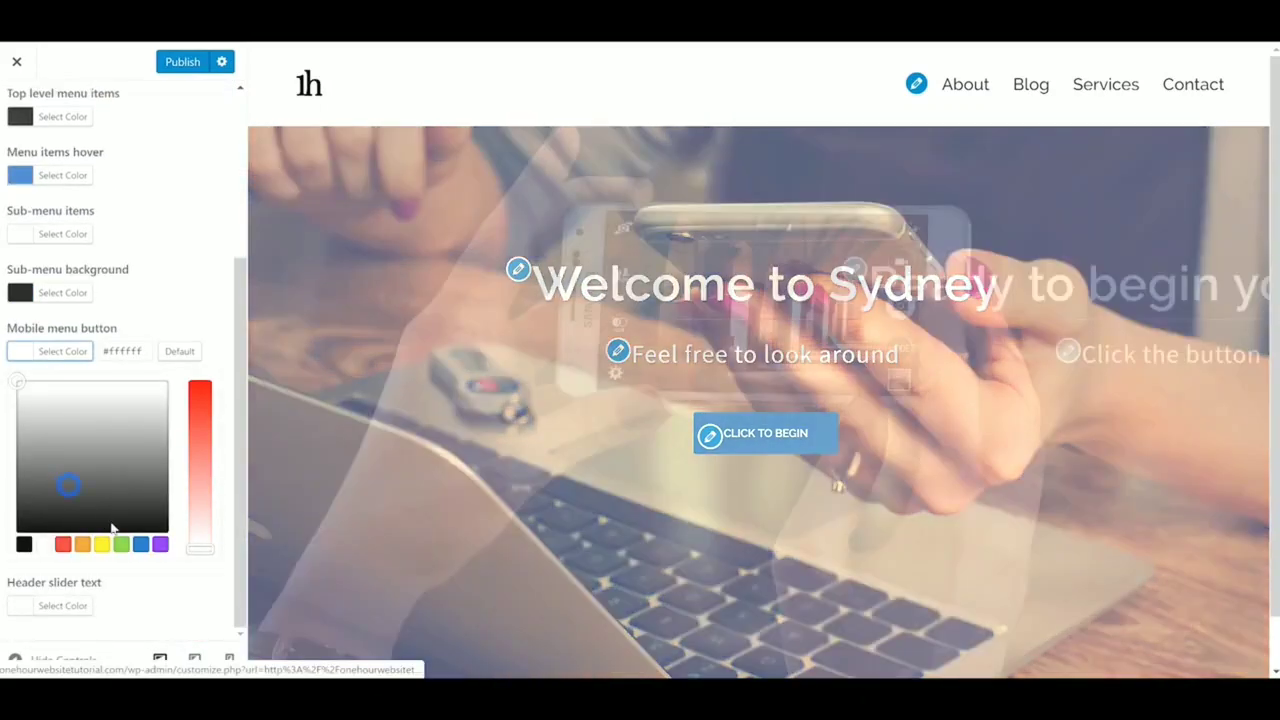
{"action": "left_click", "coordinate": [121, 526]}
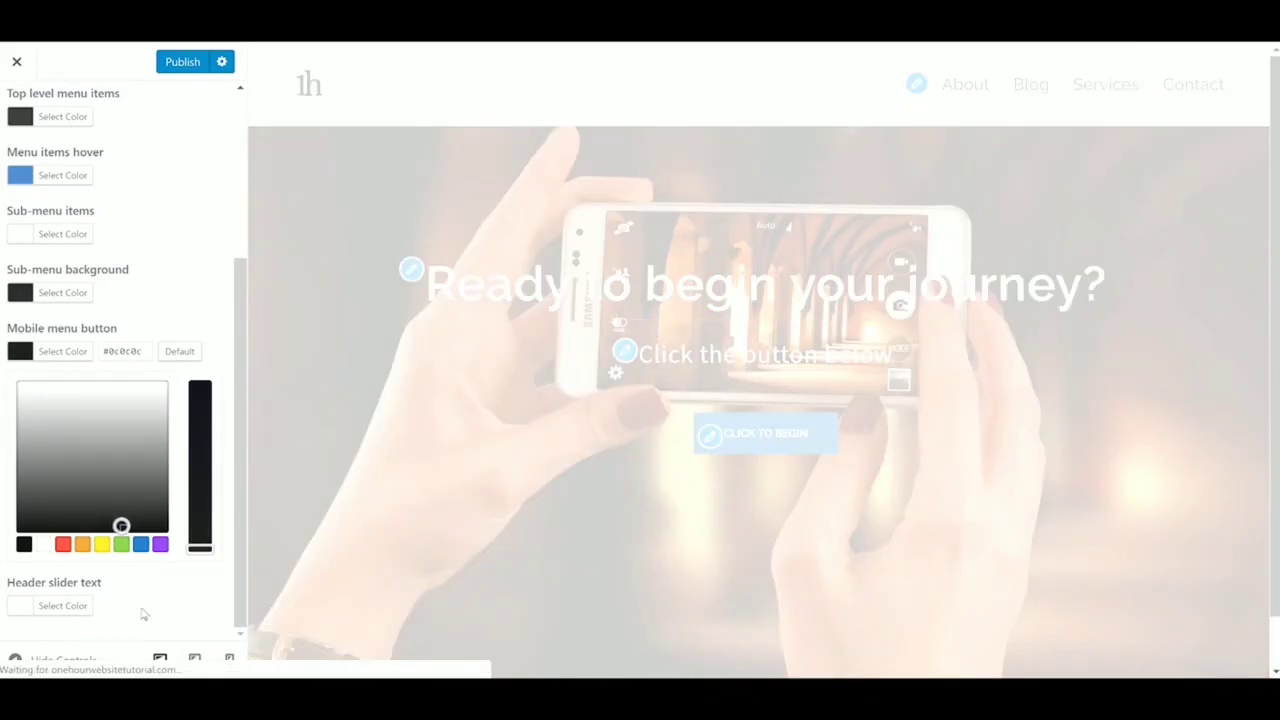
{"action": "left_click", "coordinate": [194, 658]}
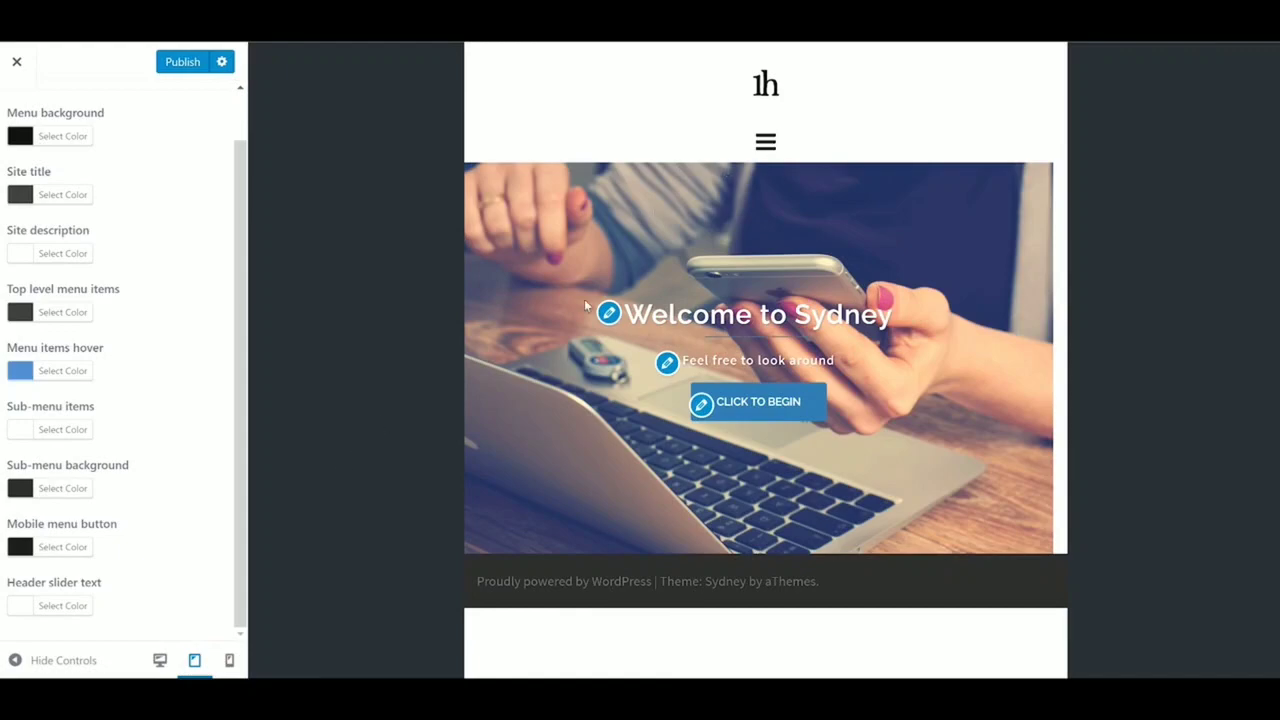
{"action": "left_click", "coordinate": [767, 143]}
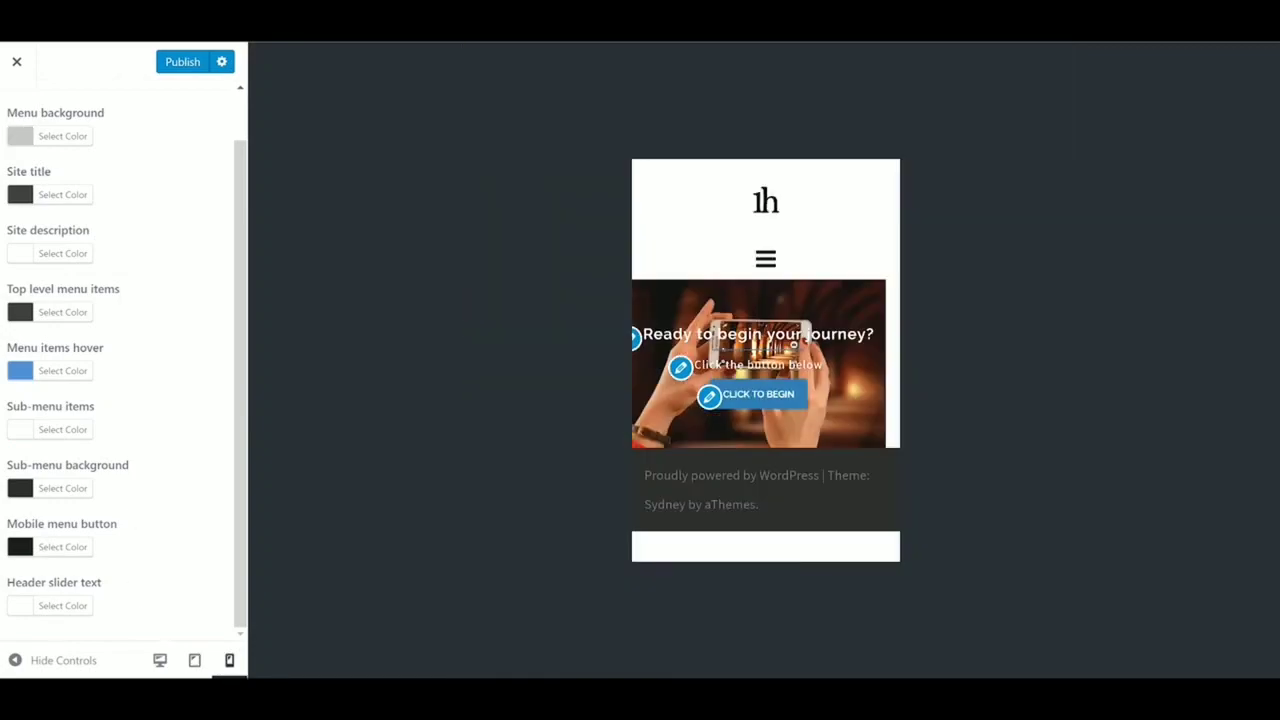
{"action": "left_click", "coordinate": [160, 660]}
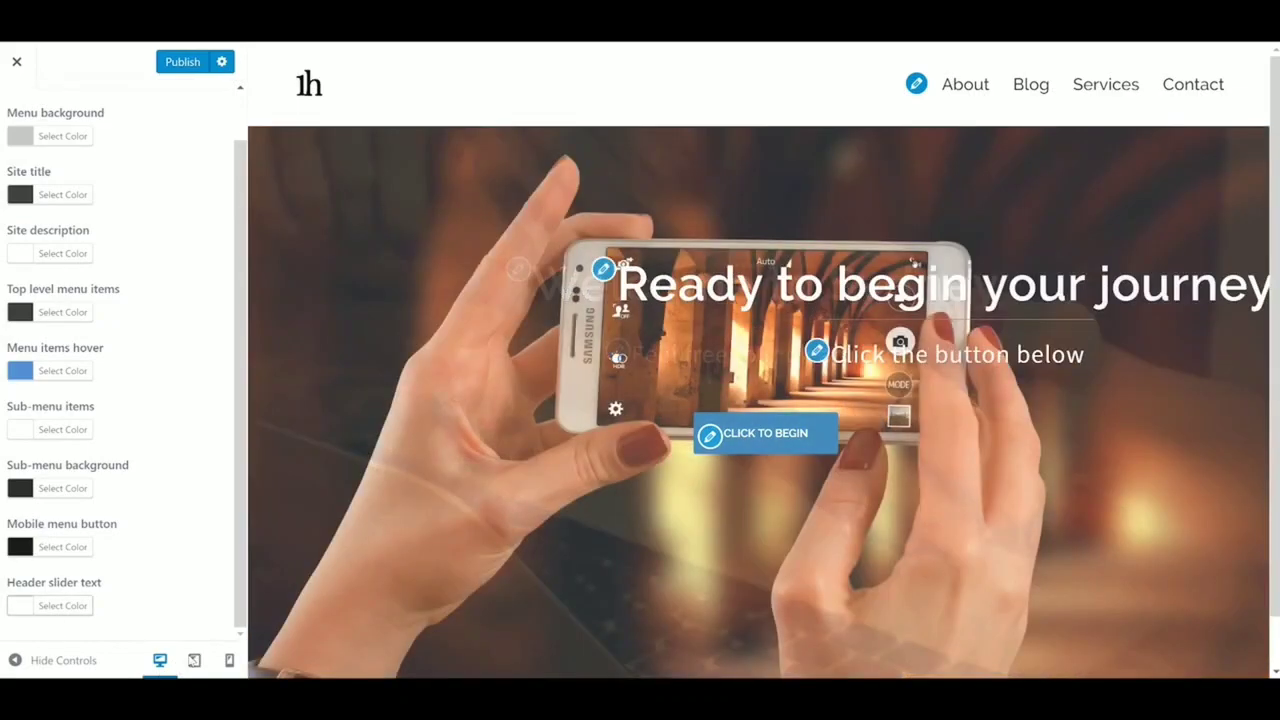
{"action": "left_click", "coordinate": [194, 660]}
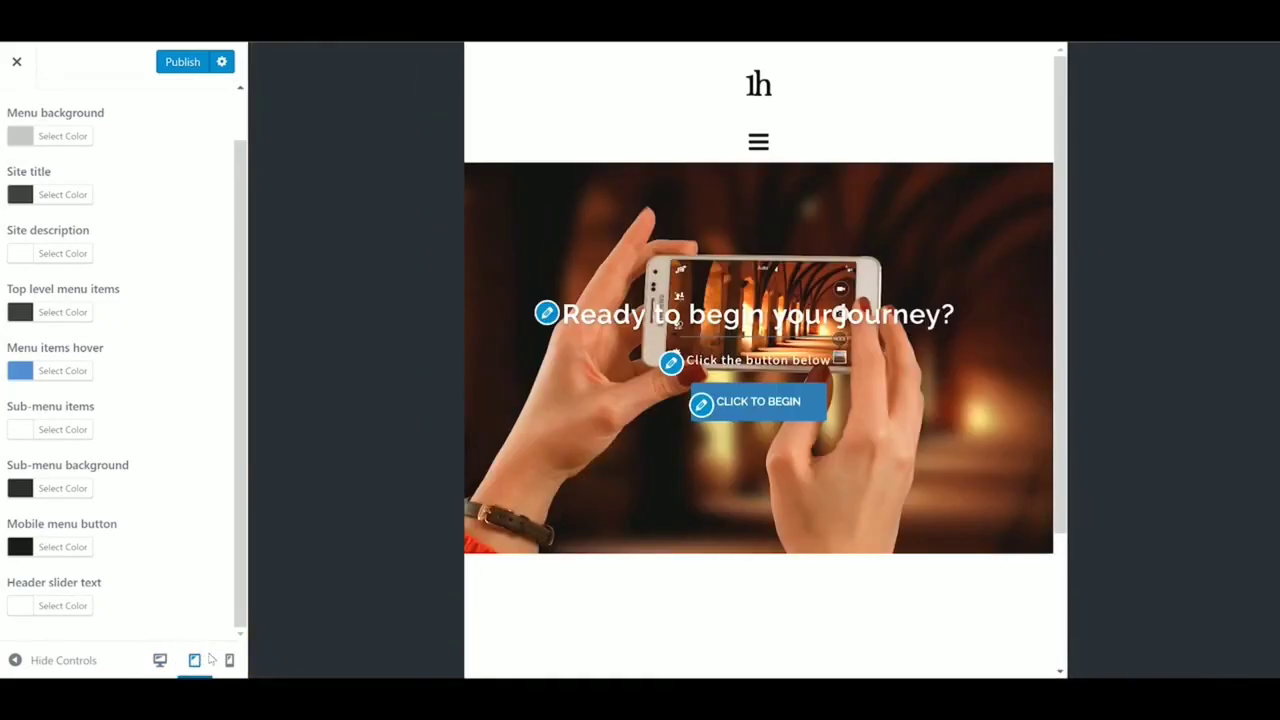
{"action": "left_click", "coordinate": [159, 660]}
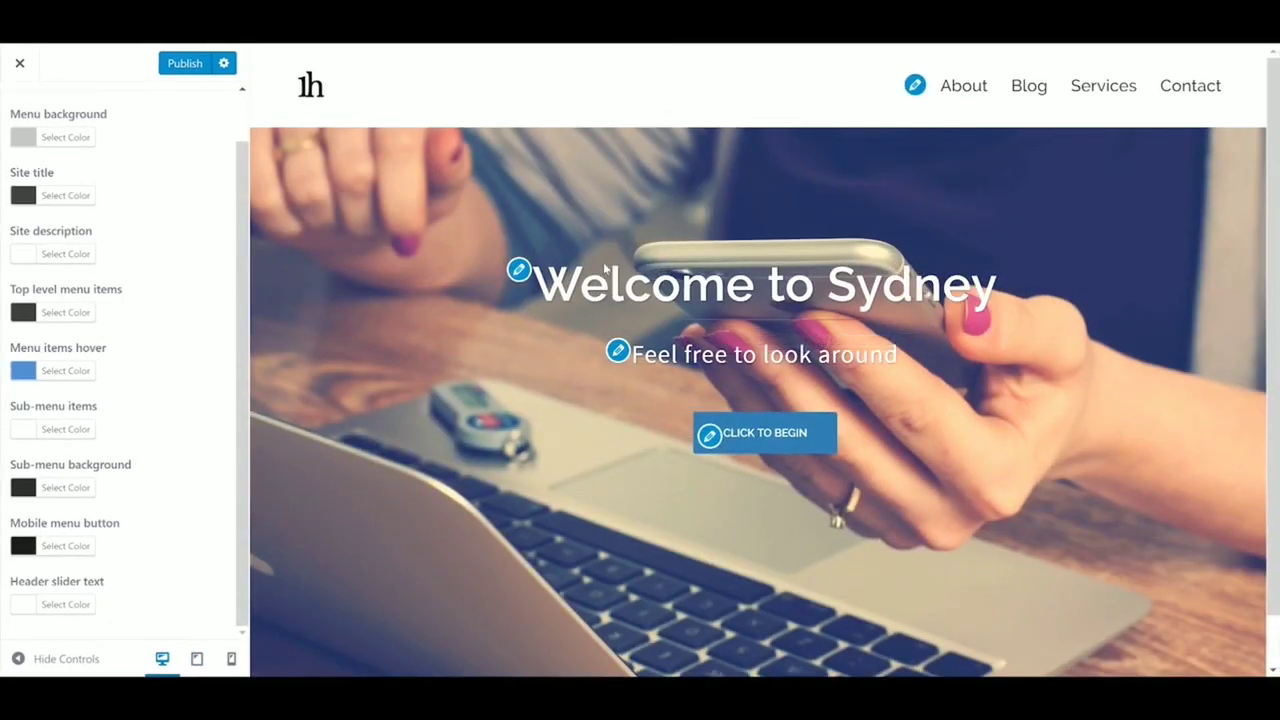
{"action": "scroll", "coordinate": [166, 172], "scroll_direction": "up", "scroll_amount": 2}
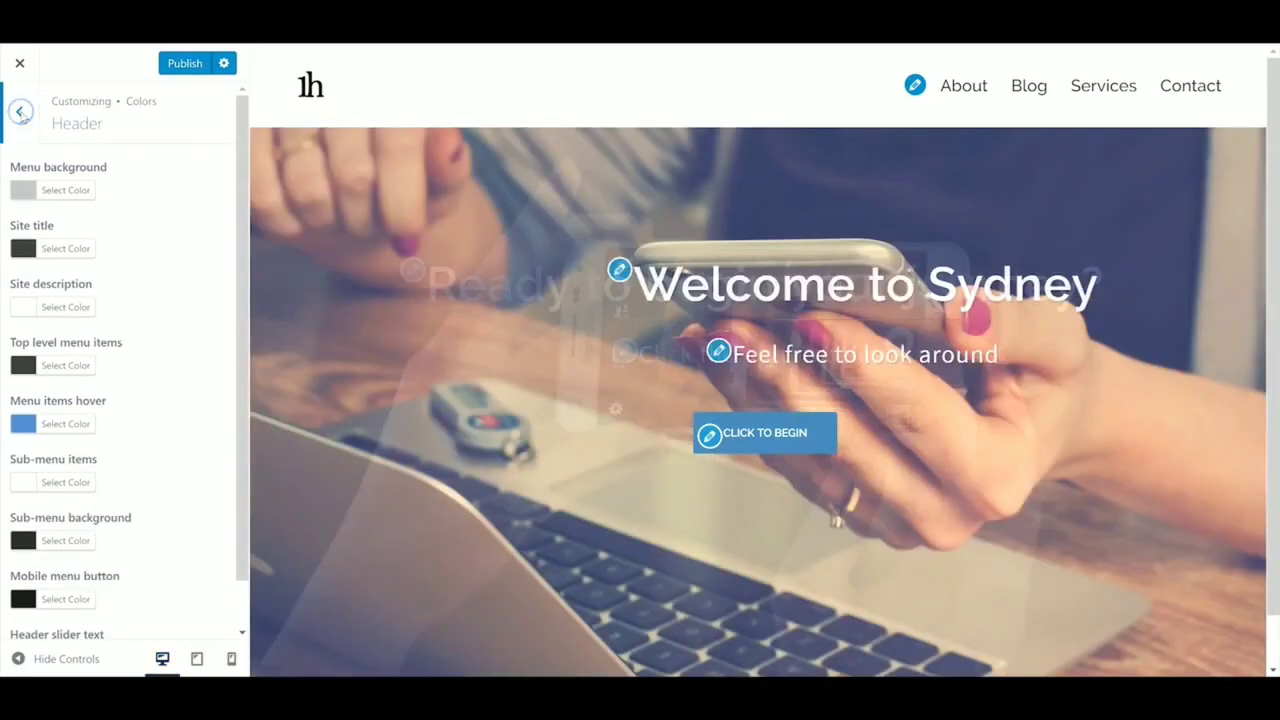
Step: Reorder the Top Bar Menu to About, Services, Blog, Contact
{"action": "left_click", "coordinate": [19, 112]}
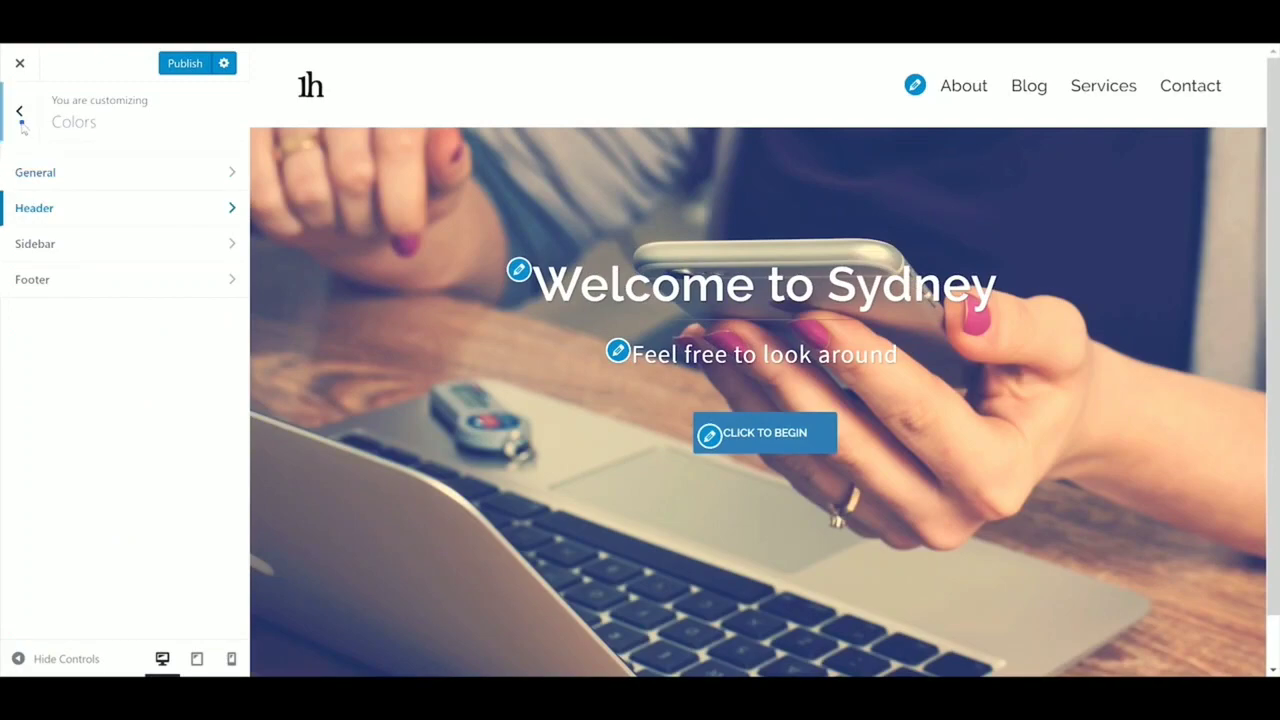
{"action": "left_click", "coordinate": [21, 122]}
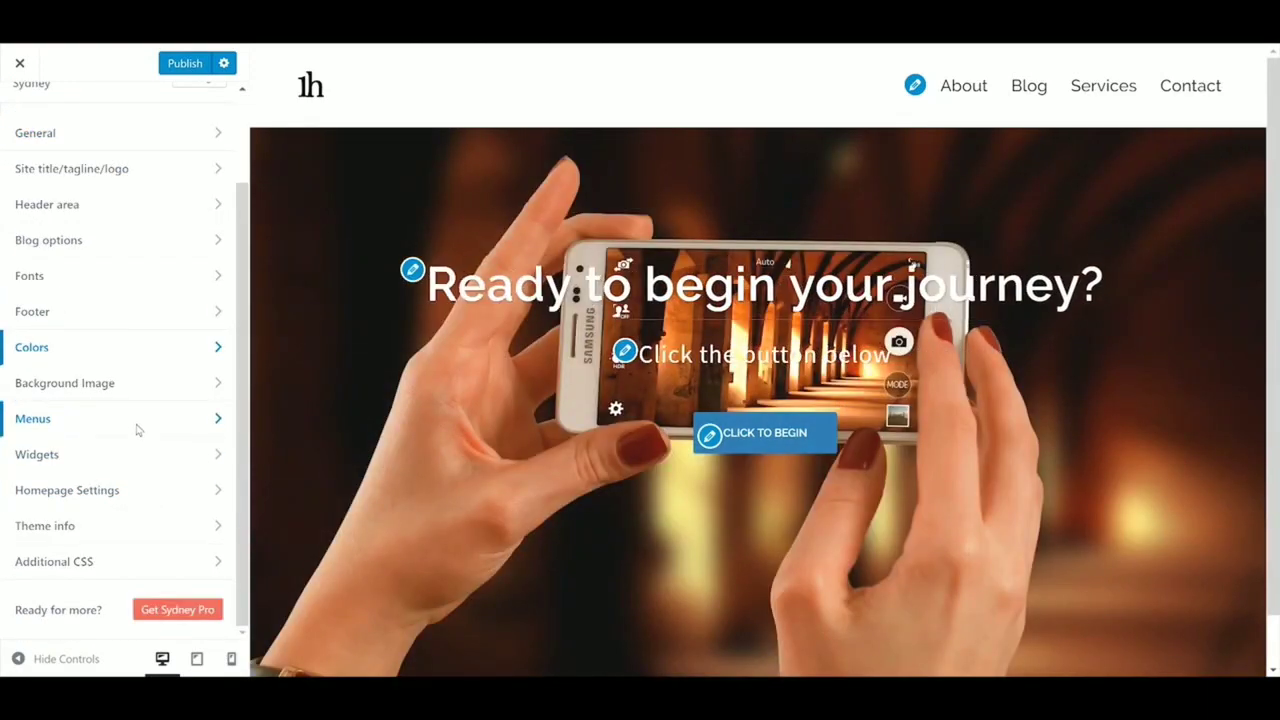
{"action": "left_click", "coordinate": [135, 423]}
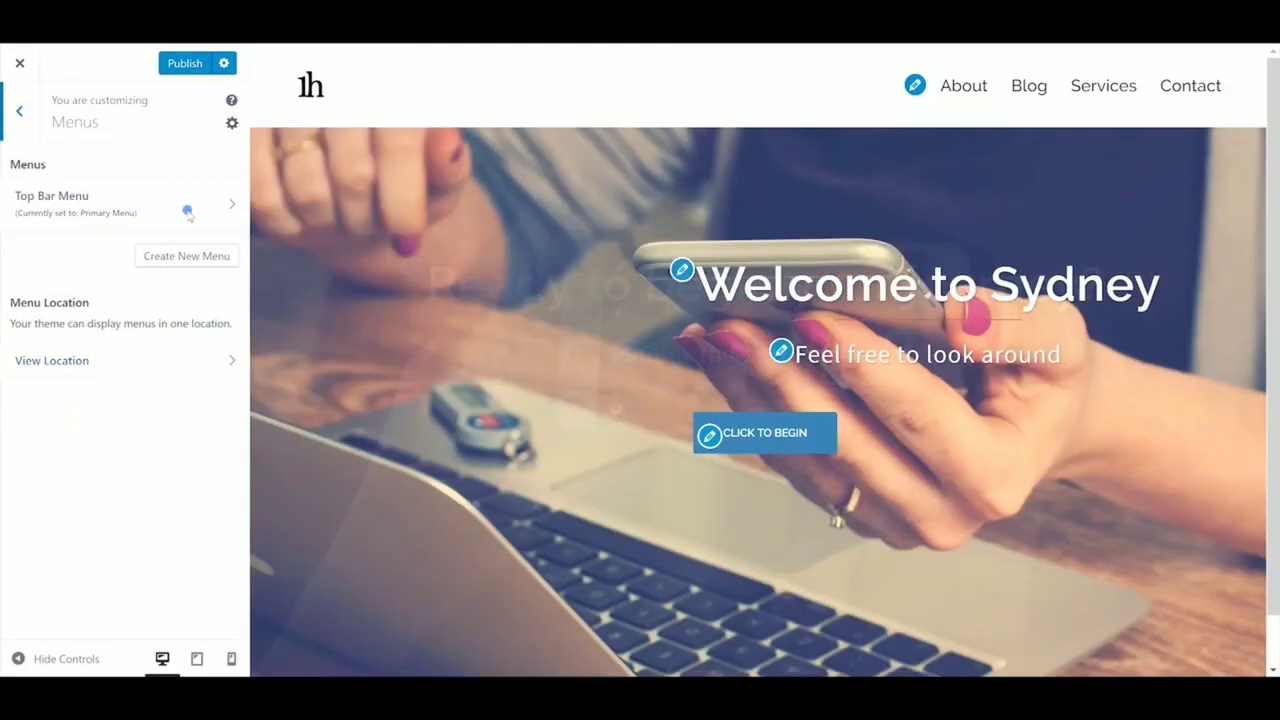
{"action": "left_click", "coordinate": [187, 212]}
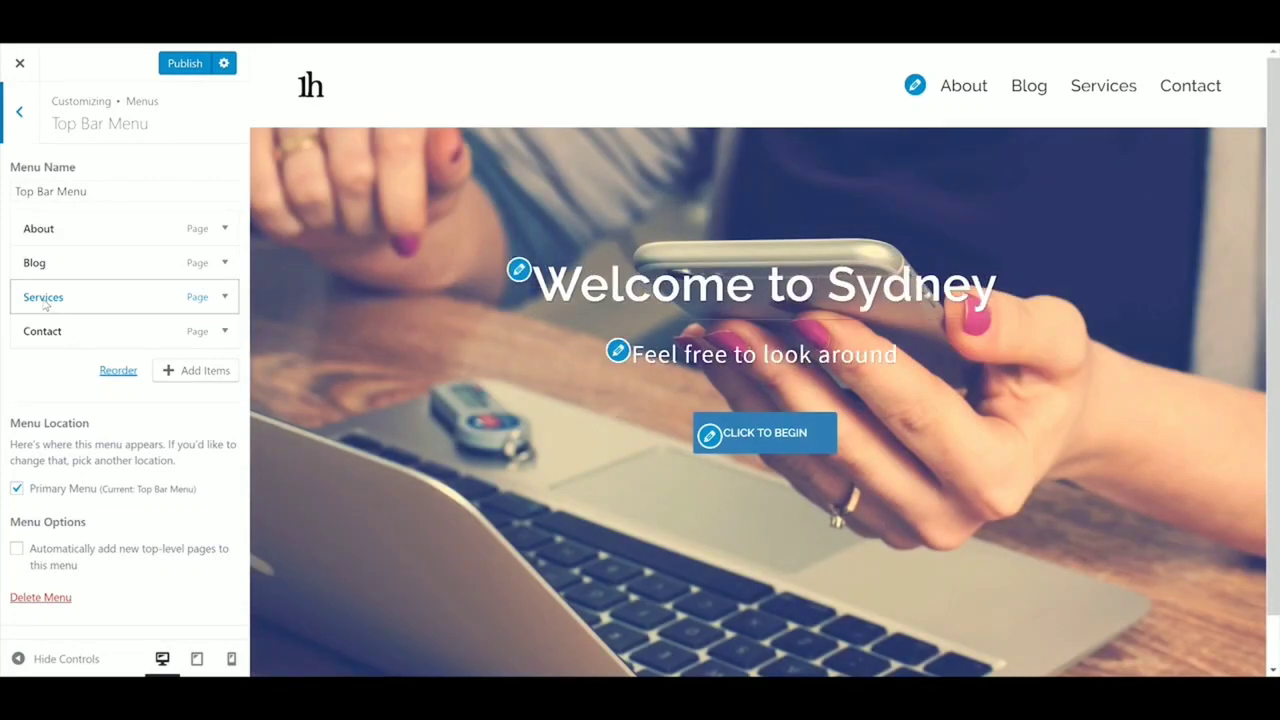
{"action": "left_click_drag", "start_coordinate": [45, 307], "coordinate": [28, 264]}
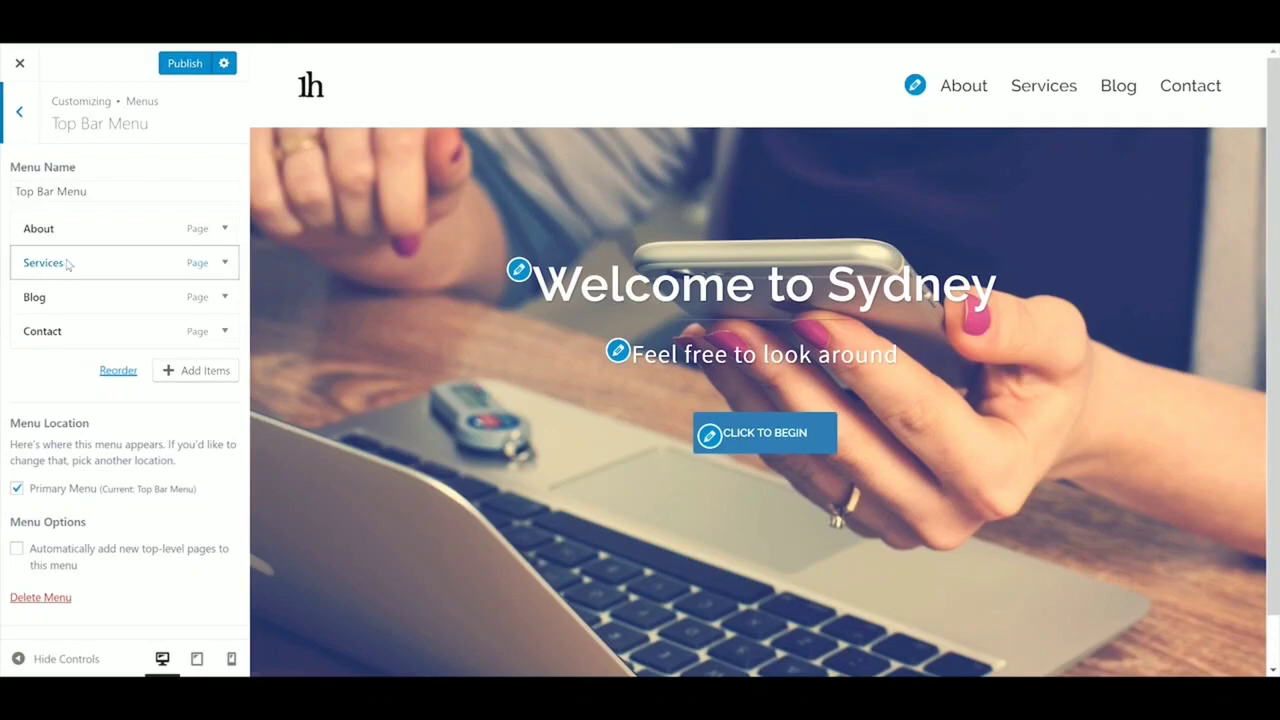
{"action": "left_click_drag", "start_coordinate": [54, 263], "coordinate": [46, 300]}
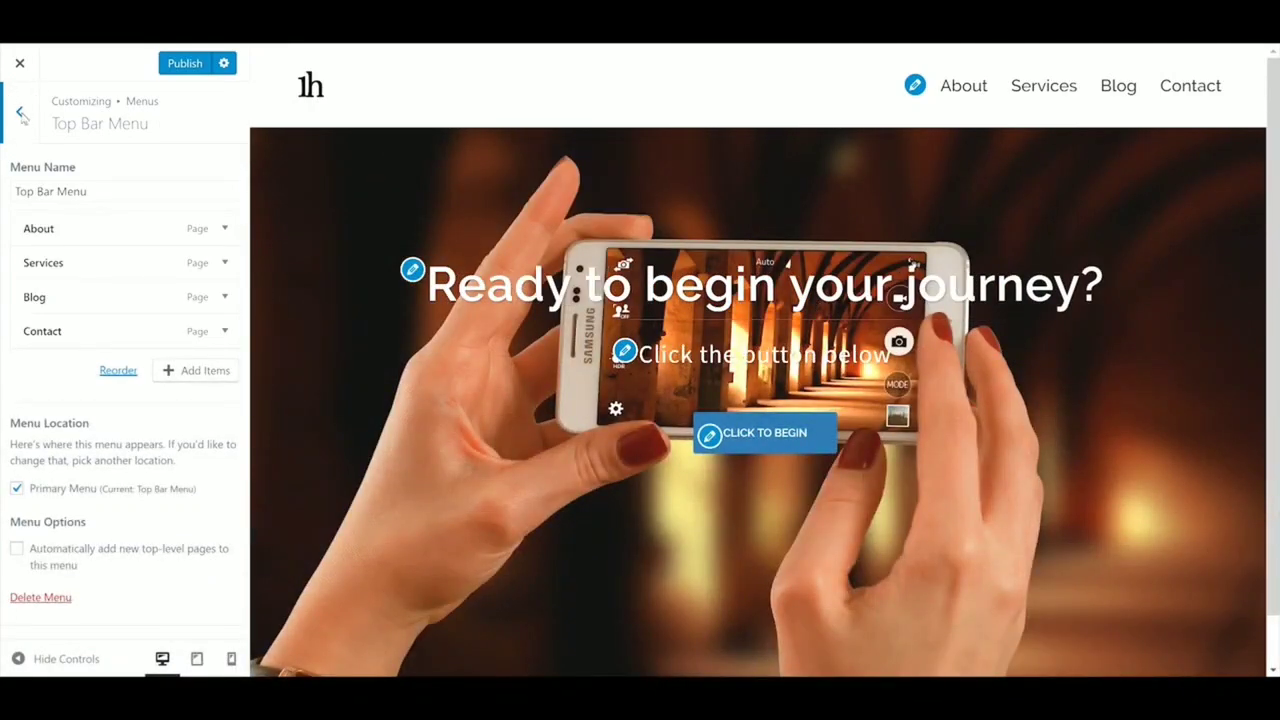
{"action": "left_click", "coordinate": [21, 113]}
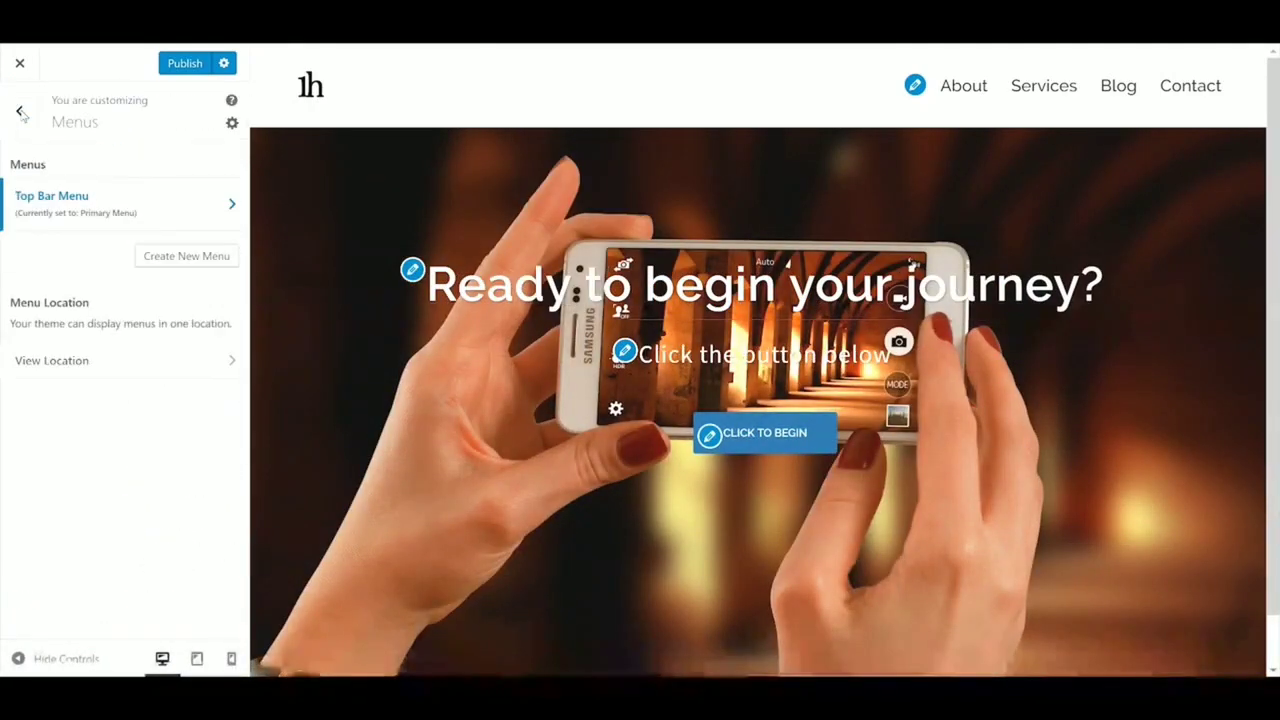
Step: Set both the front page and site header type to 'No header (only menu)'
{"action": "left_click", "coordinate": [21, 110]}
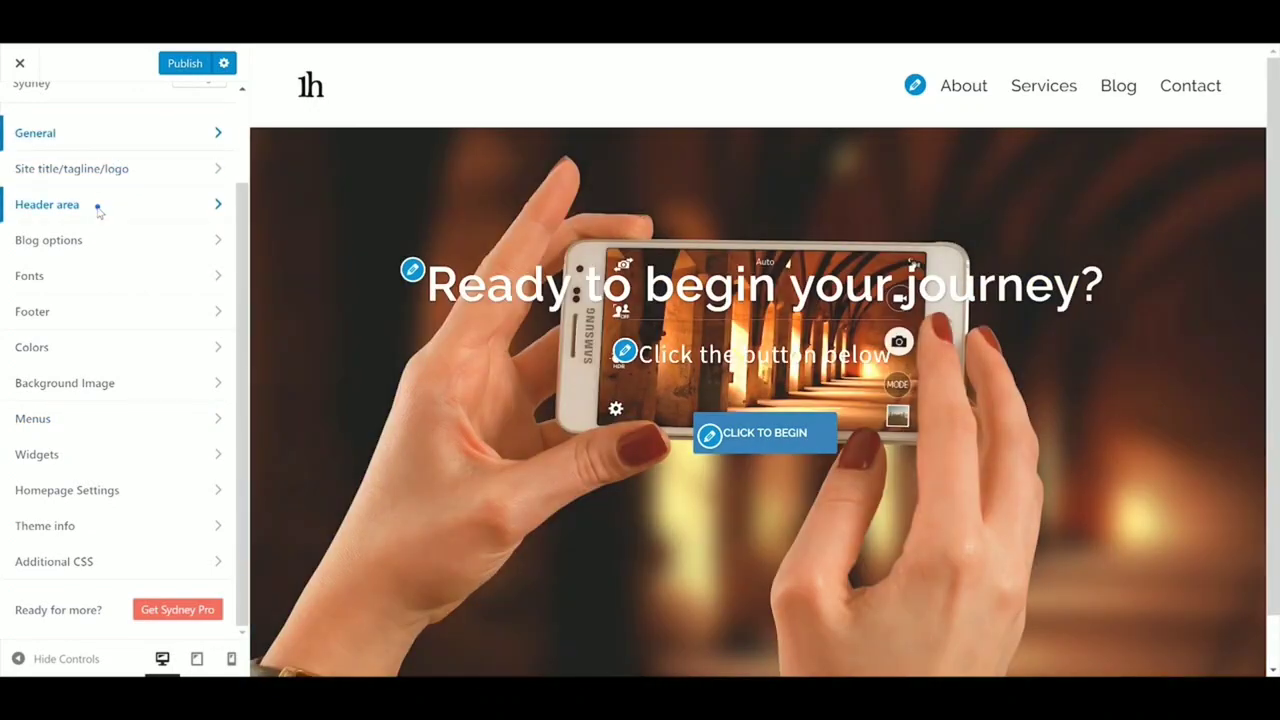
{"action": "left_click", "coordinate": [95, 205]}
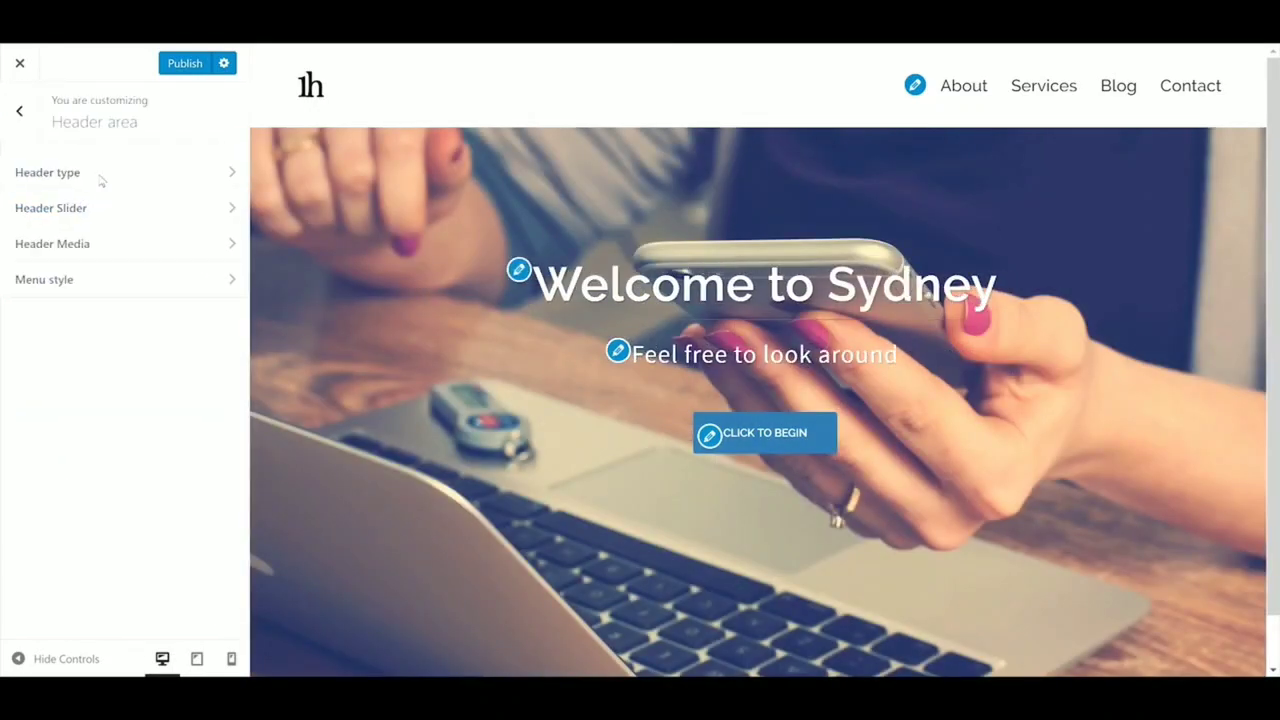
{"action": "left_click", "coordinate": [155, 179]}
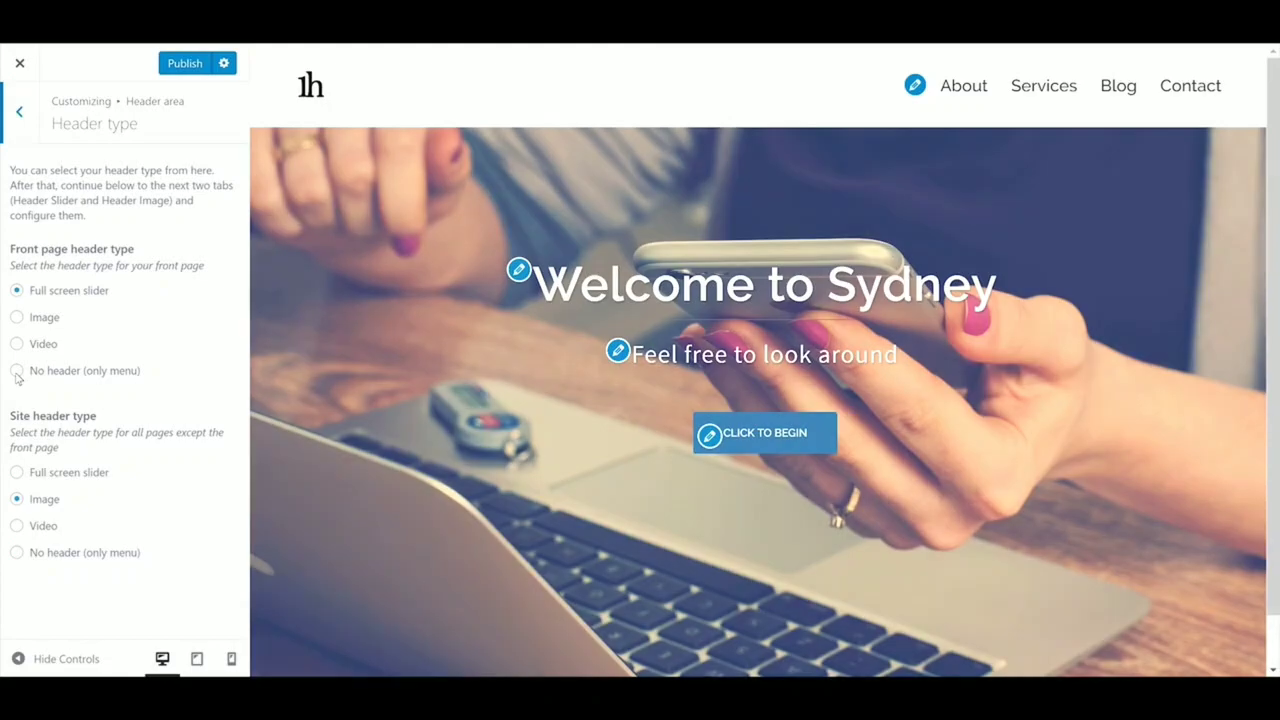
{"action": "left_click", "coordinate": [17, 372]}
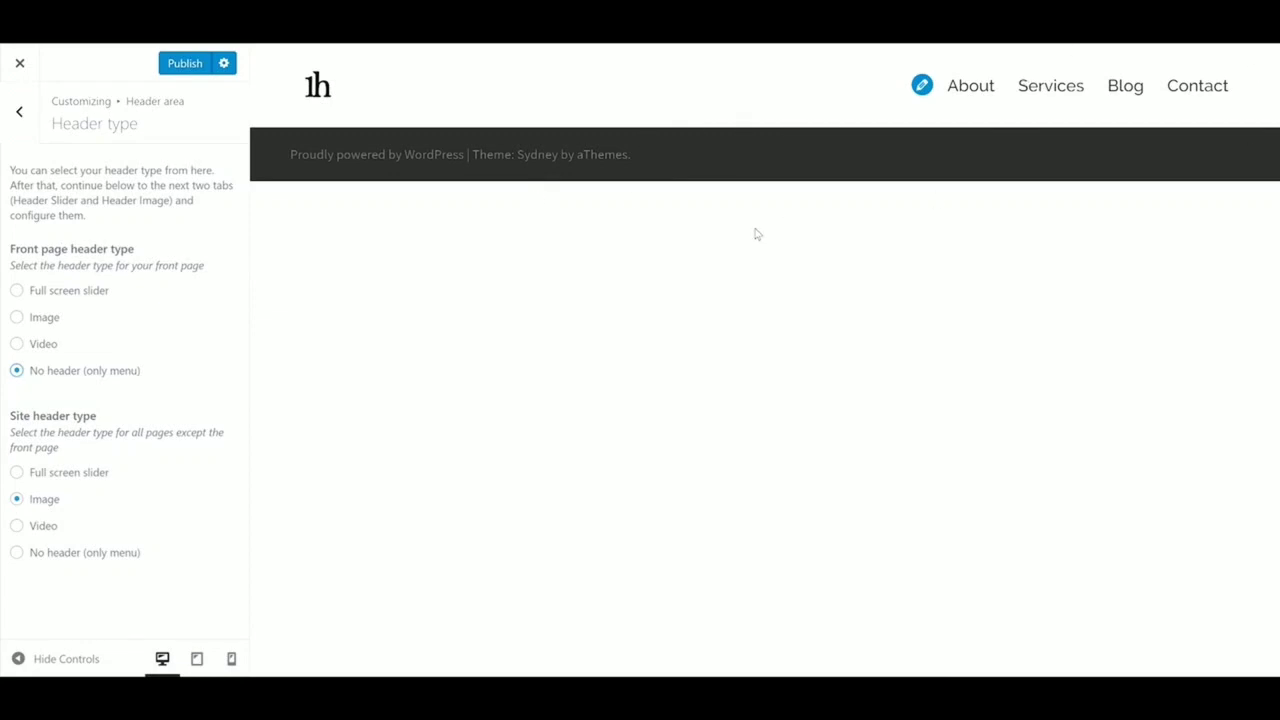
{"action": "left_click", "coordinate": [18, 556]}
Step: Publish the Customizer changes to the live site
{"action": "left_click", "coordinate": [22, 112]}
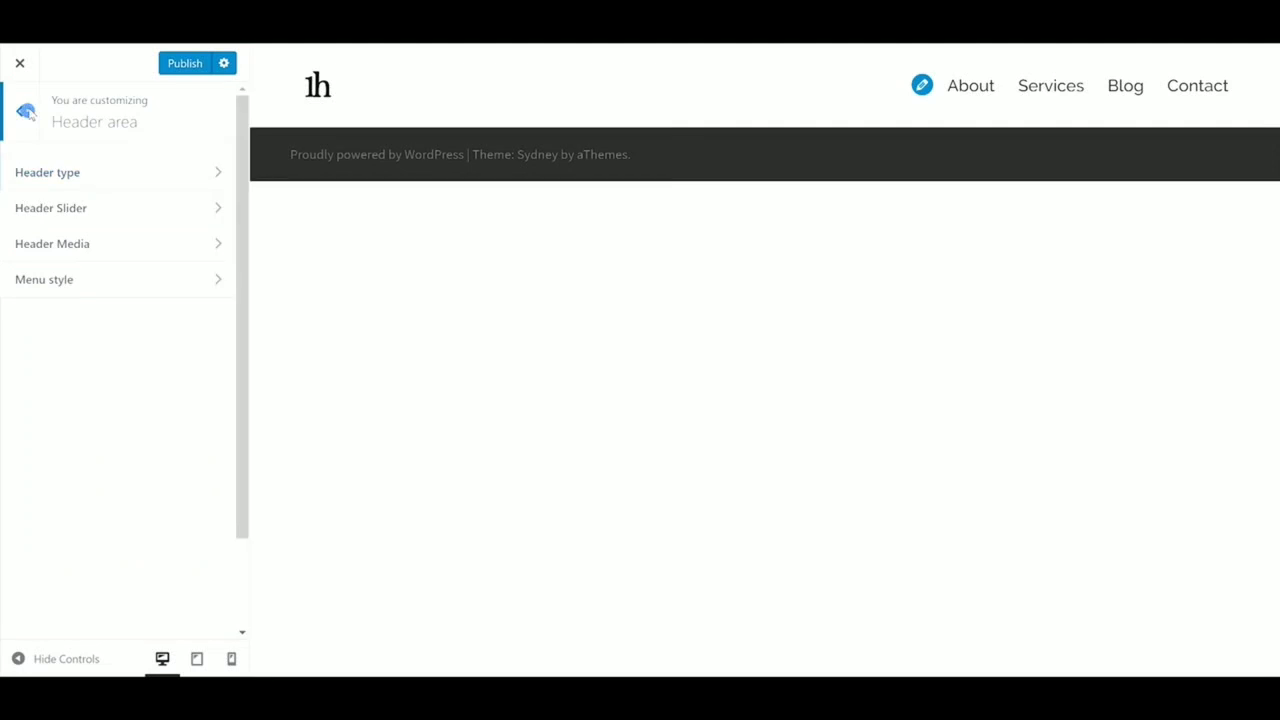
{"action": "left_click", "coordinate": [26, 112]}
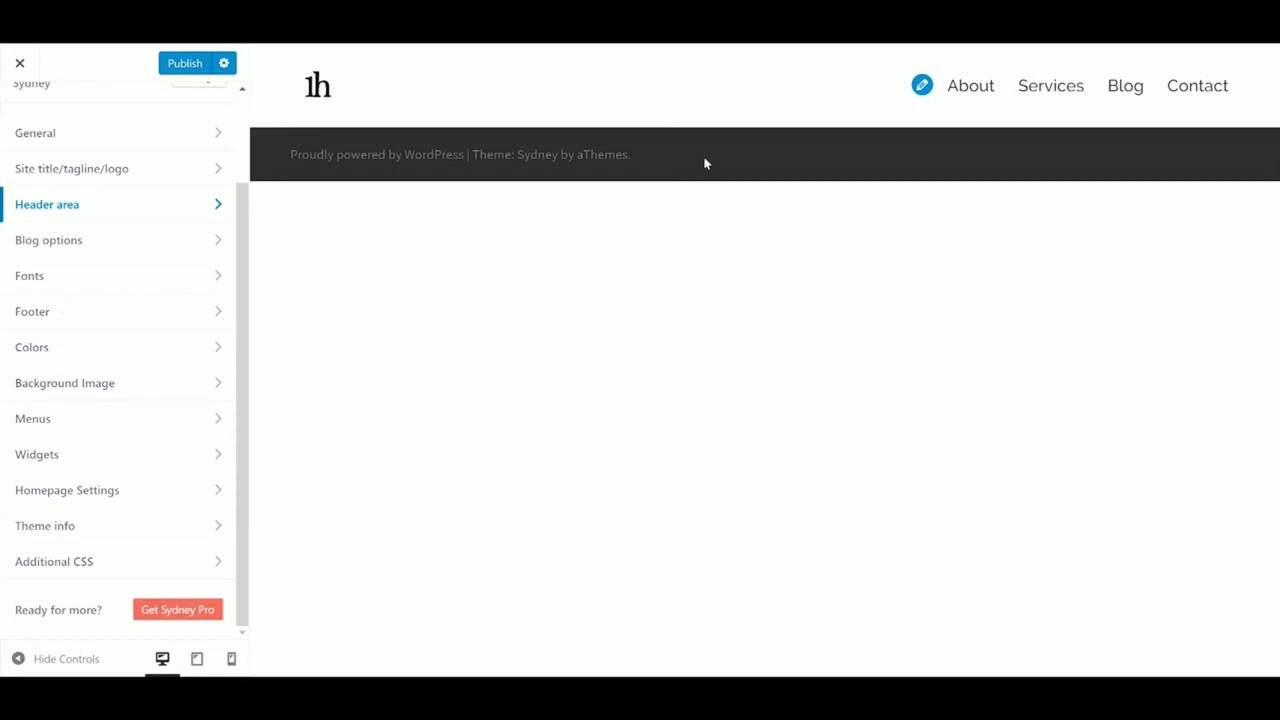
{"action": "left_click", "coordinate": [177, 66]}
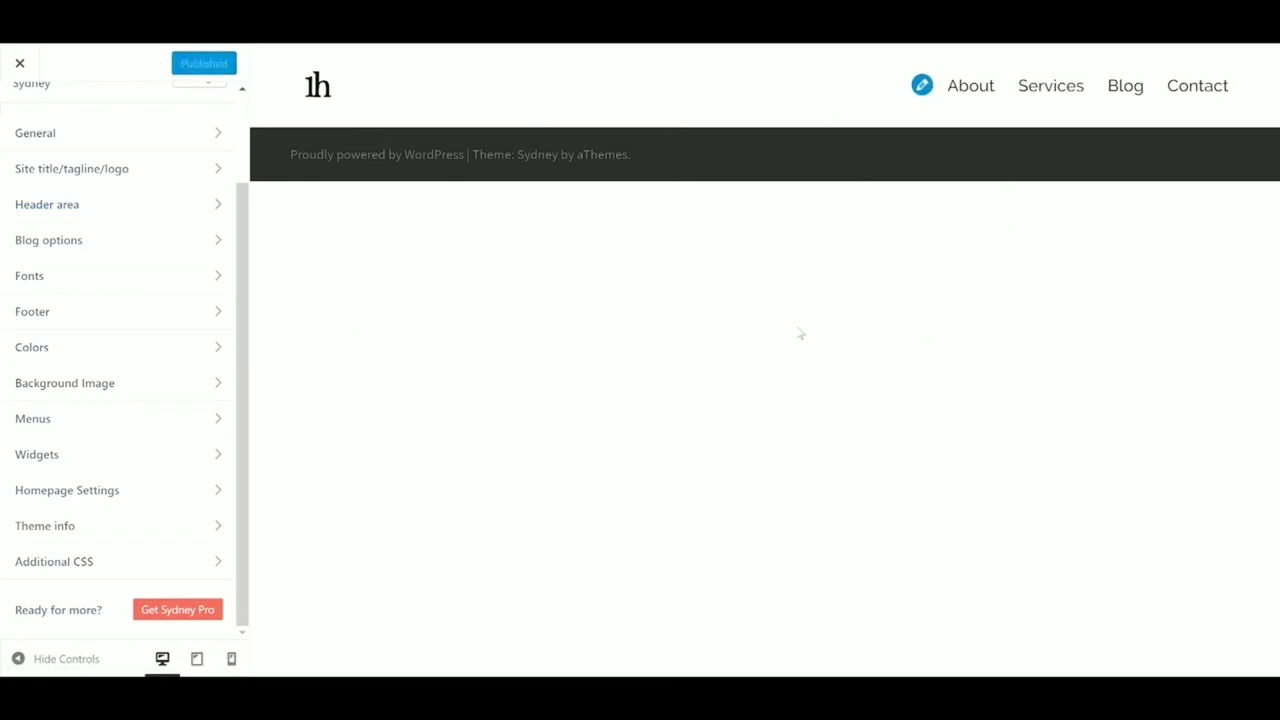
Step: Leave the Customizer for the live site and open the Home page in the WordPress editor
{"action": "left_click", "coordinate": [20, 63]}
{"action": "left_click", "coordinate": [21, 64]}
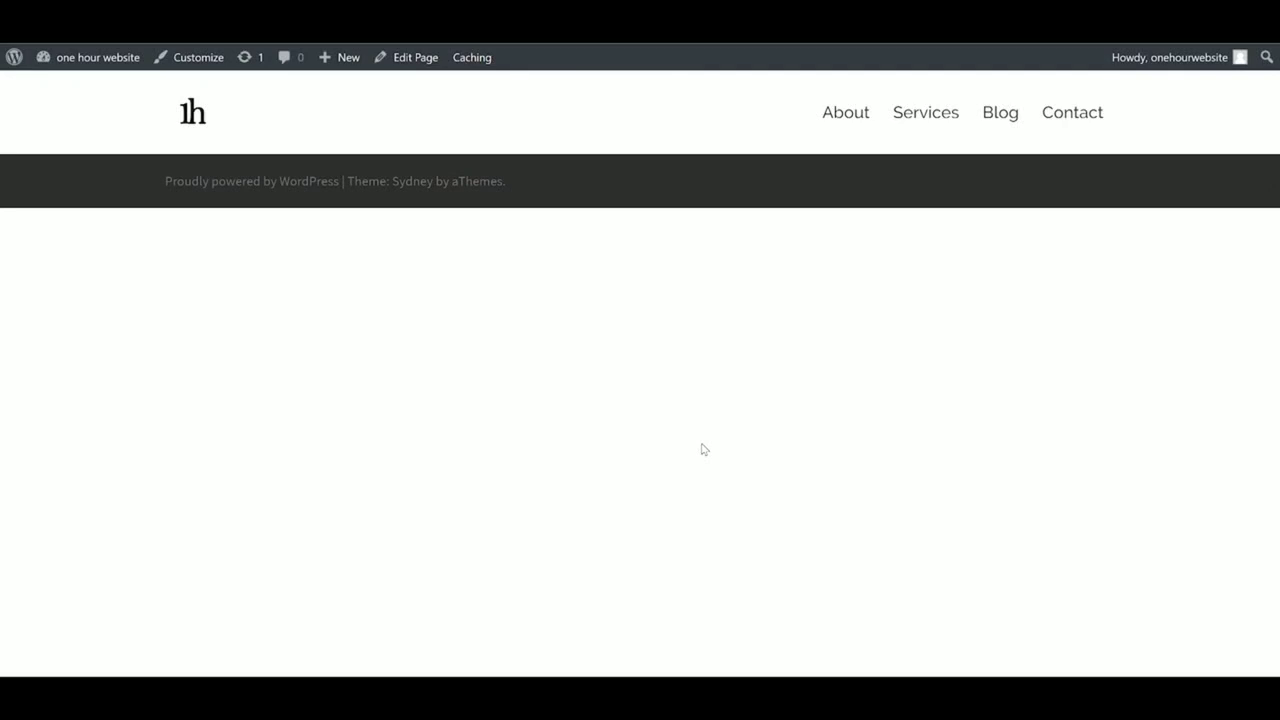
{"action": "left_click", "coordinate": [404, 58]}
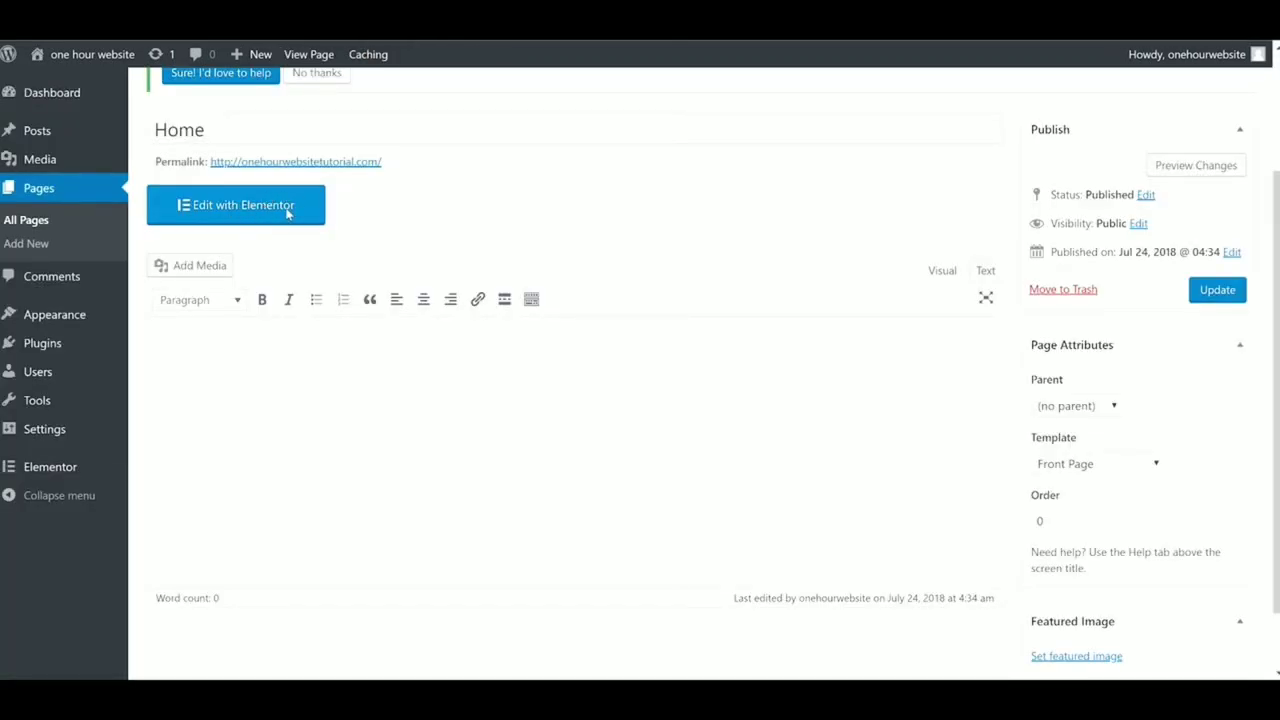
Step: Launch Elementor on the Home page from the WordPress page editor
{"action": "left_click", "coordinate": [287, 211]}
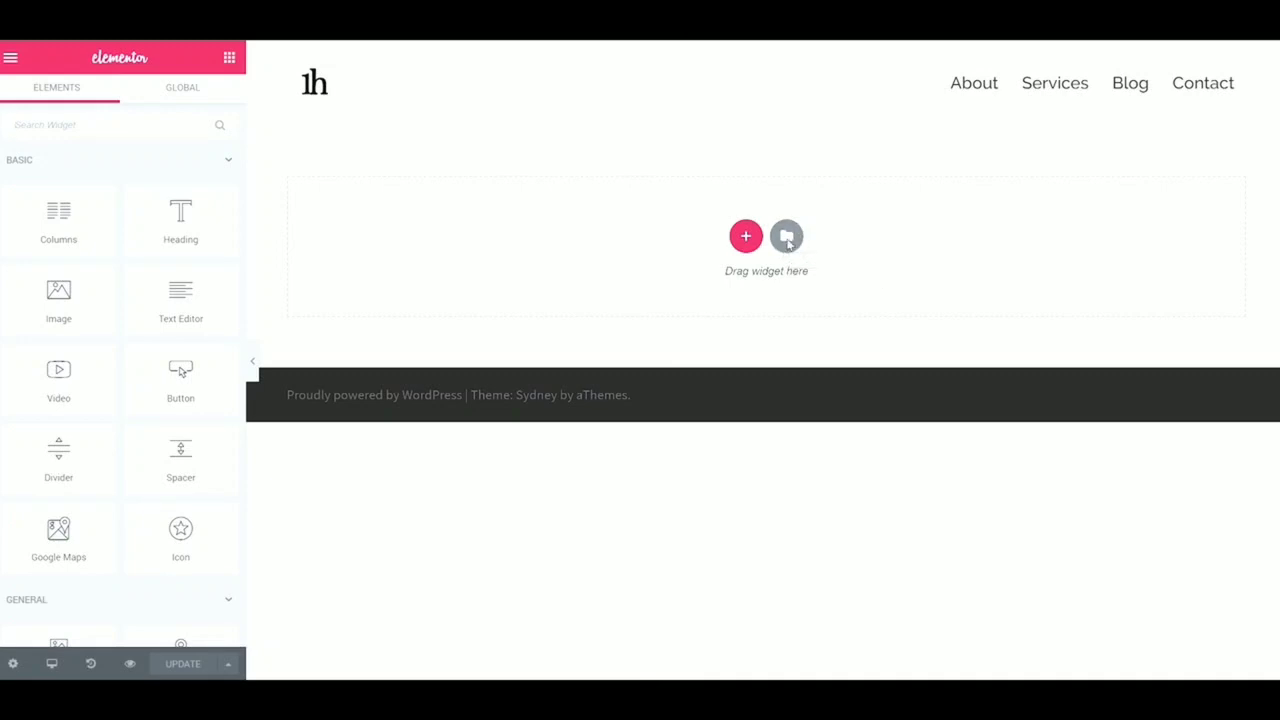
Step: Import the Home Page Template file from the Page Templates folder through the template library
{"action": "left_click", "coordinate": [789, 236]}
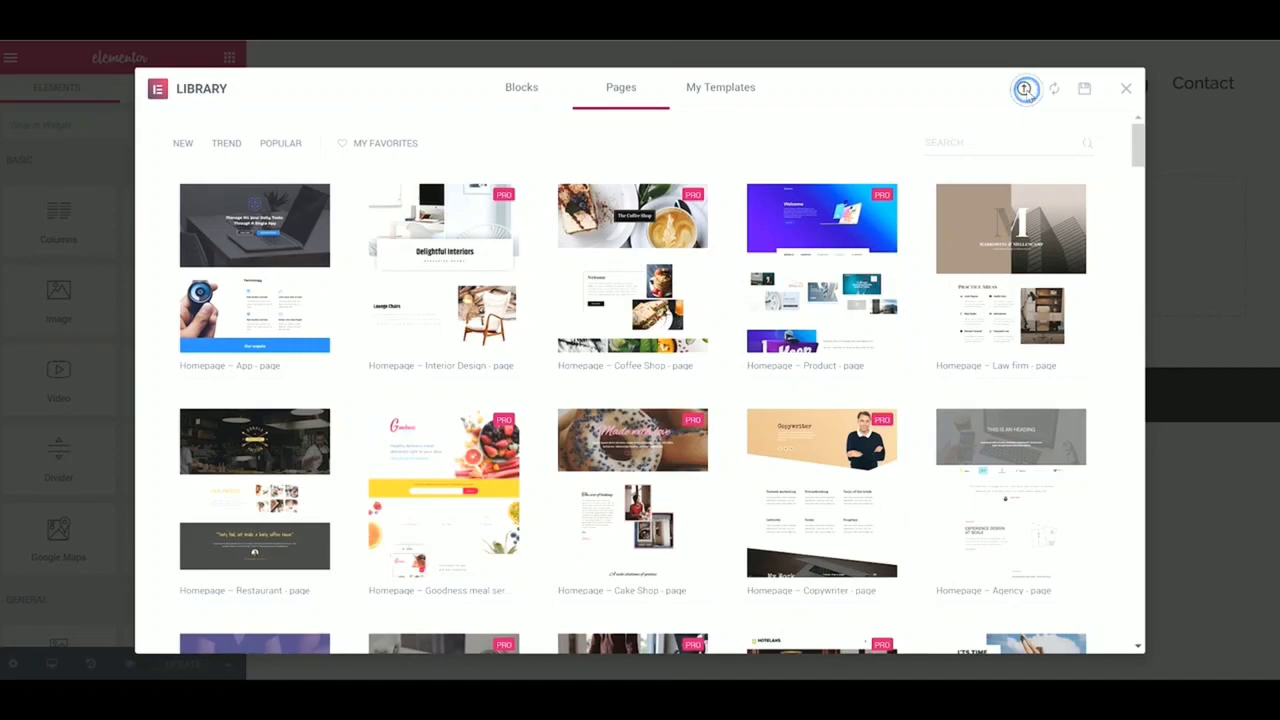
{"action": "left_click", "coordinate": [1024, 89]}
{"action": "left_click", "coordinate": [664, 455]}
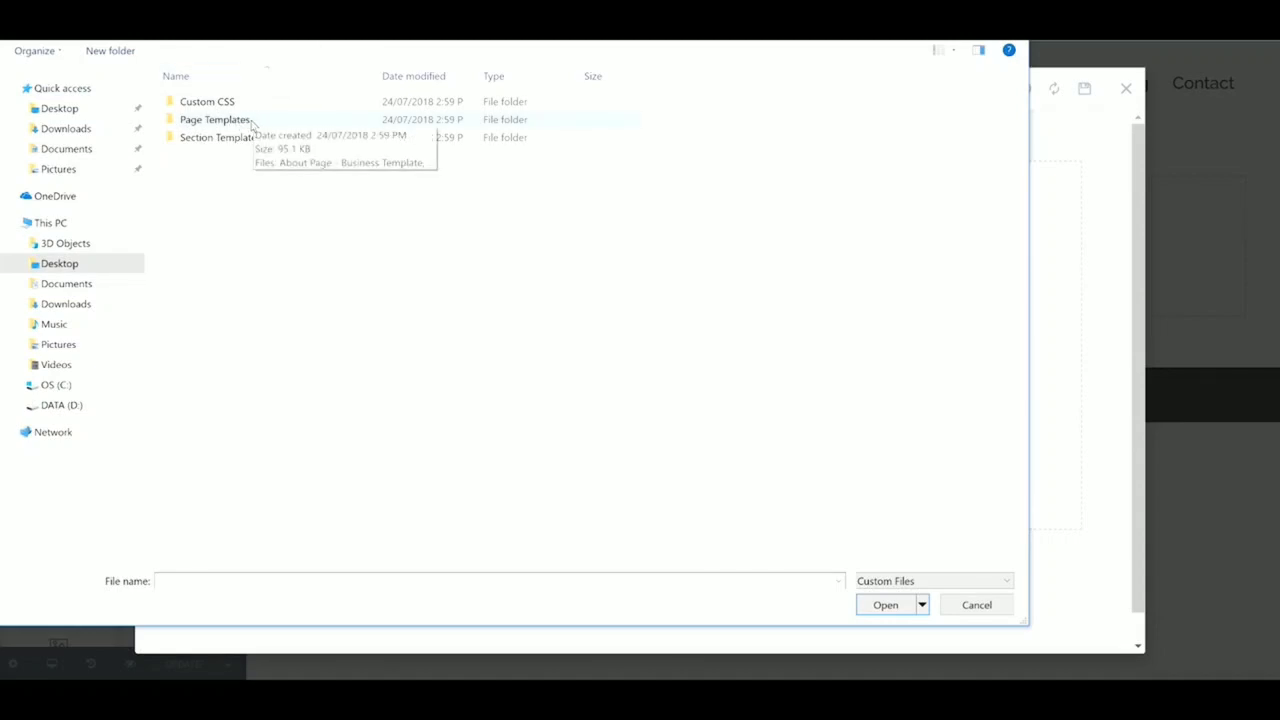
{"action": "double_click", "coordinate": [252, 123]}
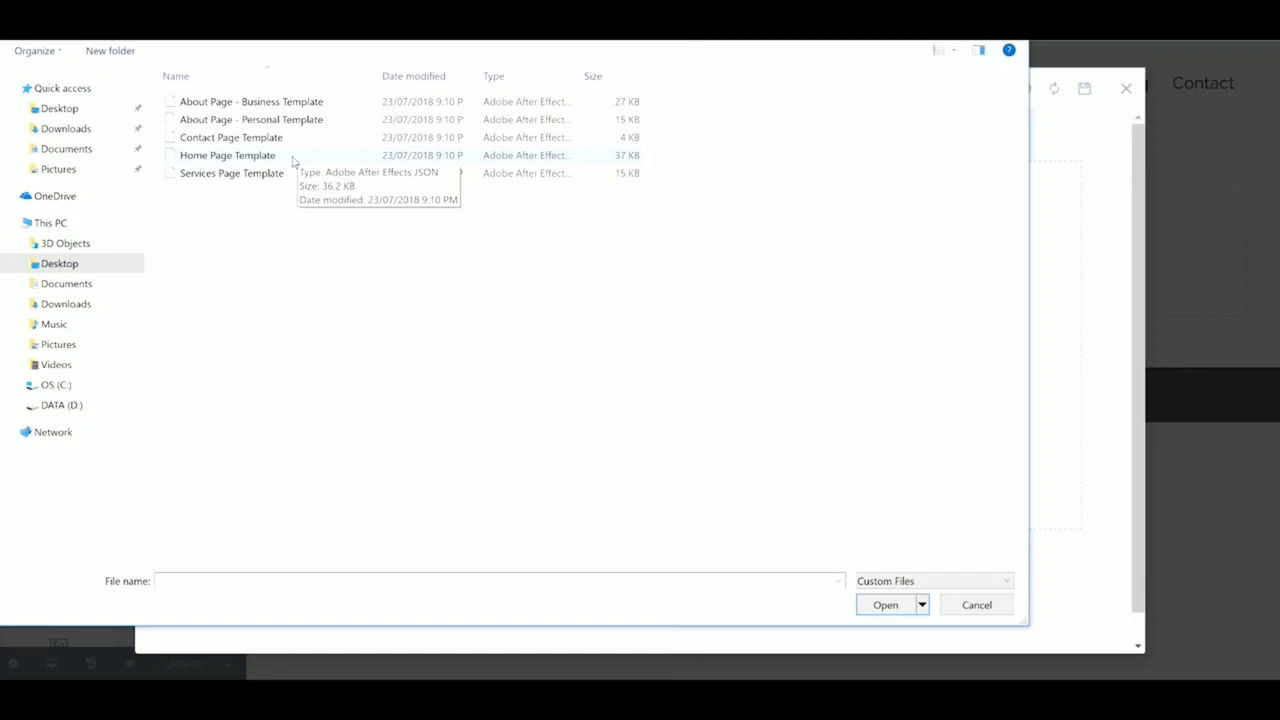
{"action": "double_click", "coordinate": [228, 155]}
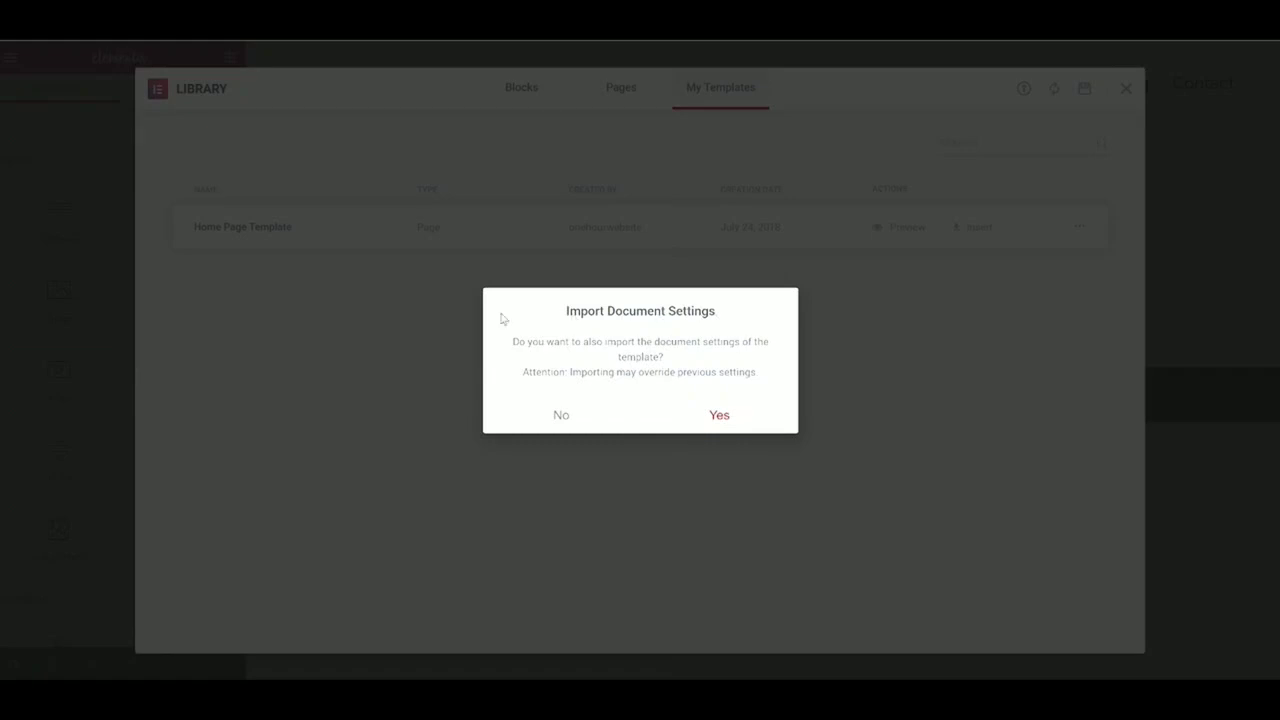
Step: Accept the document settings so the STAND OUT hero template lands on the Home page
{"action": "left_click", "coordinate": [733, 417]}
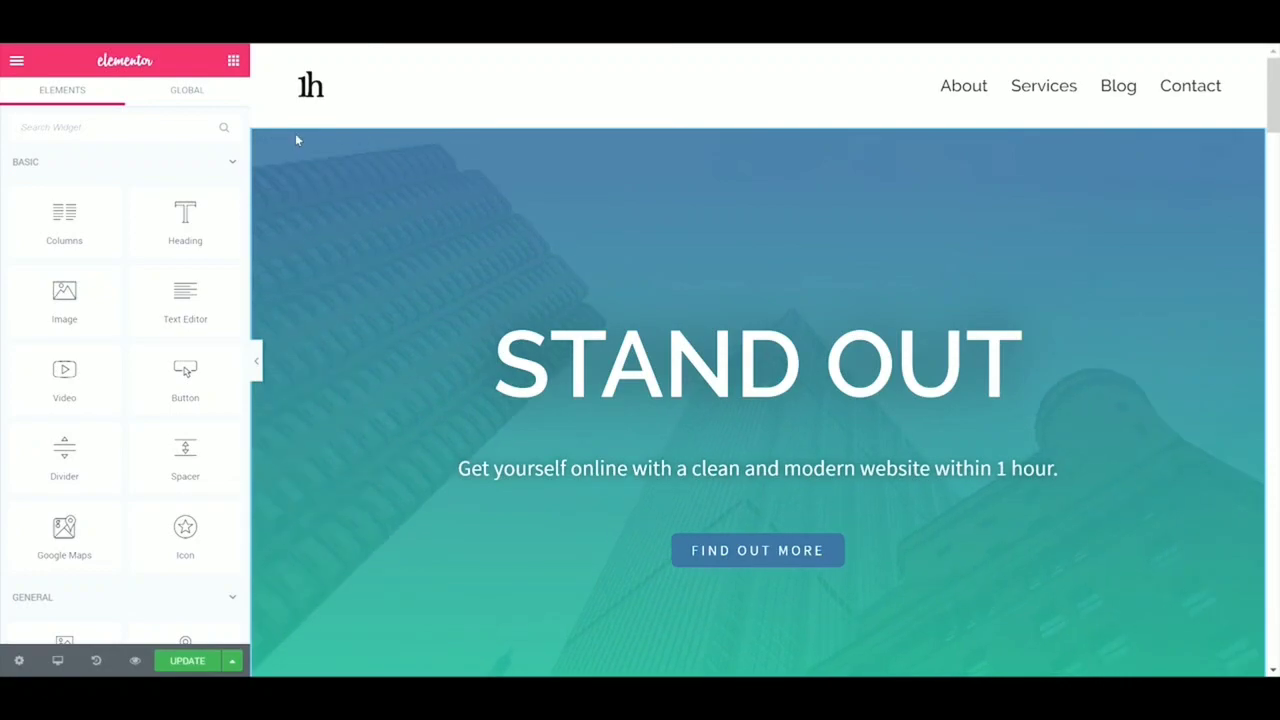
Step: Open the hero section's background settings and paste in a new YouTube video link
{"action": "right_click", "coordinate": [283, 146]}
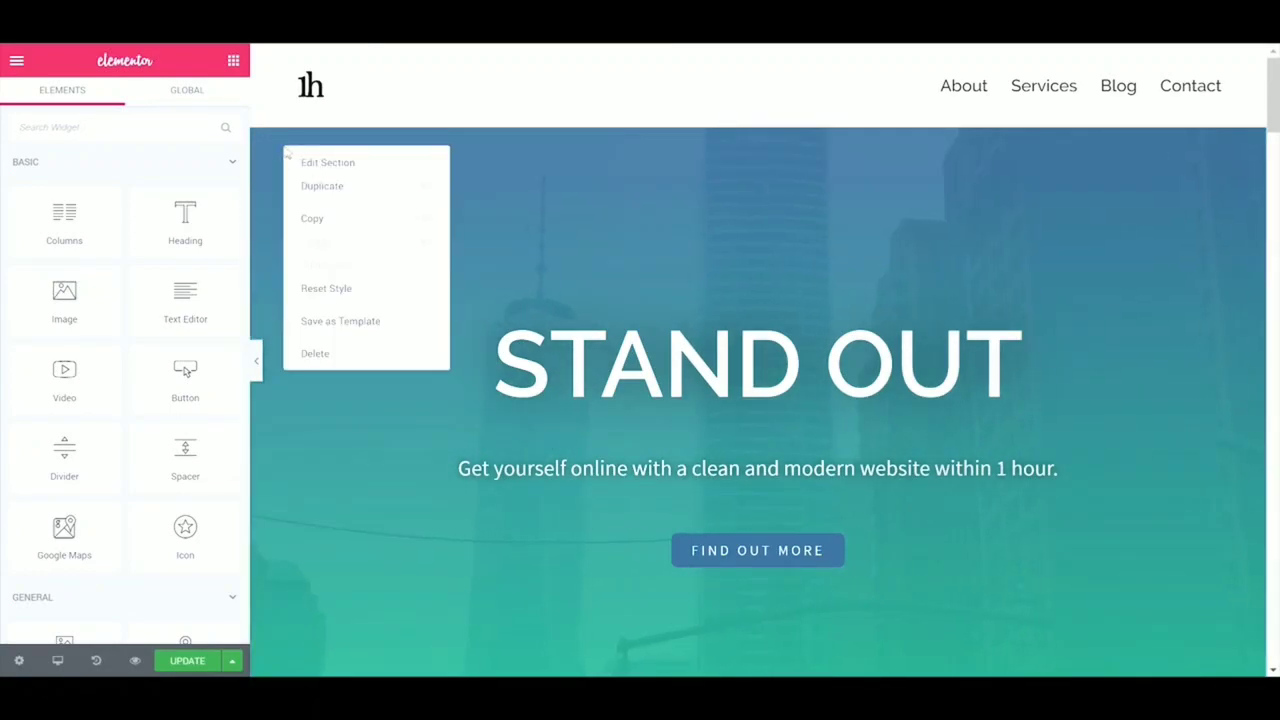
{"action": "left_click", "coordinate": [343, 166]}
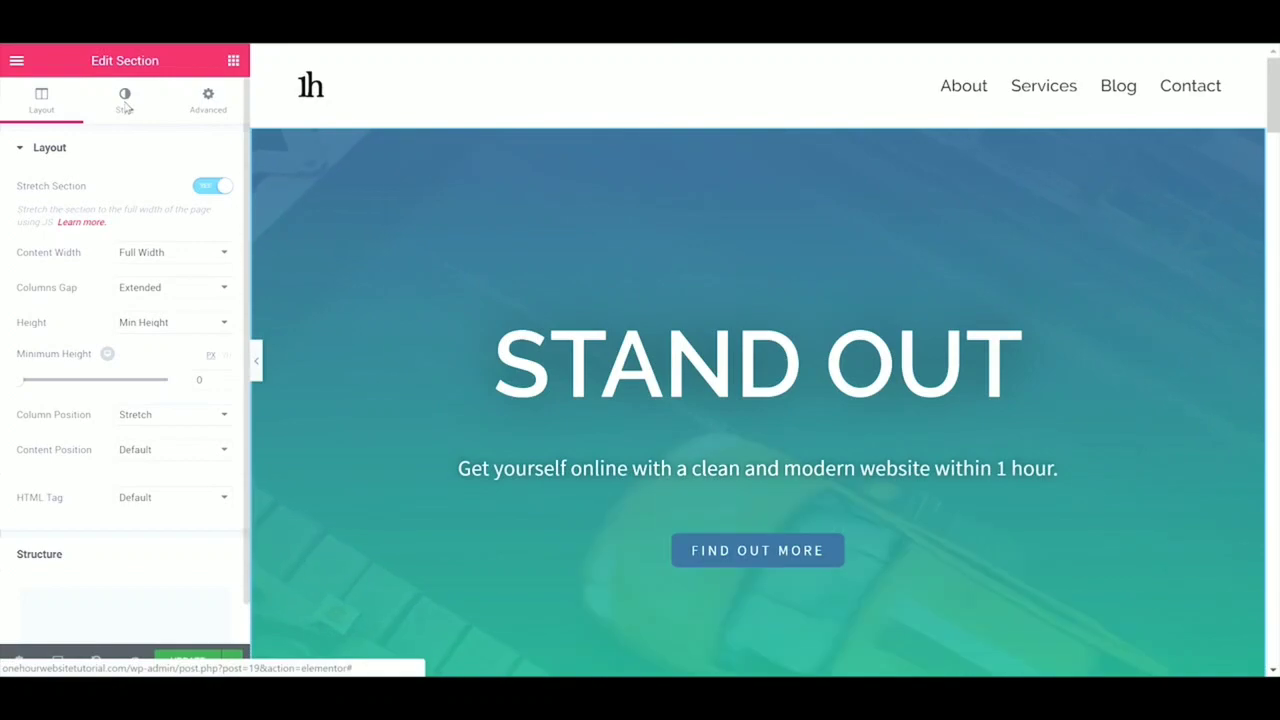
{"action": "left_click", "coordinate": [125, 105]}
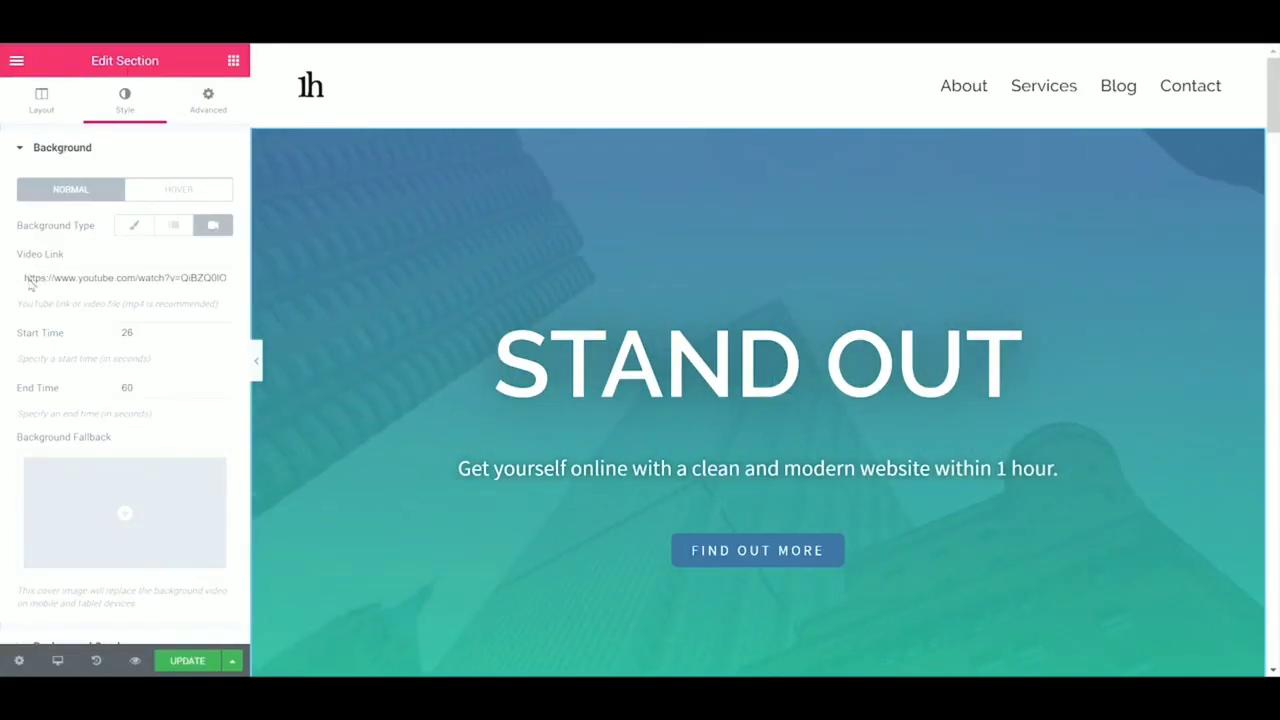
{"action": "type", "text": "https://www.youtube.com/watch?v=x_v7xtH9QWo"}
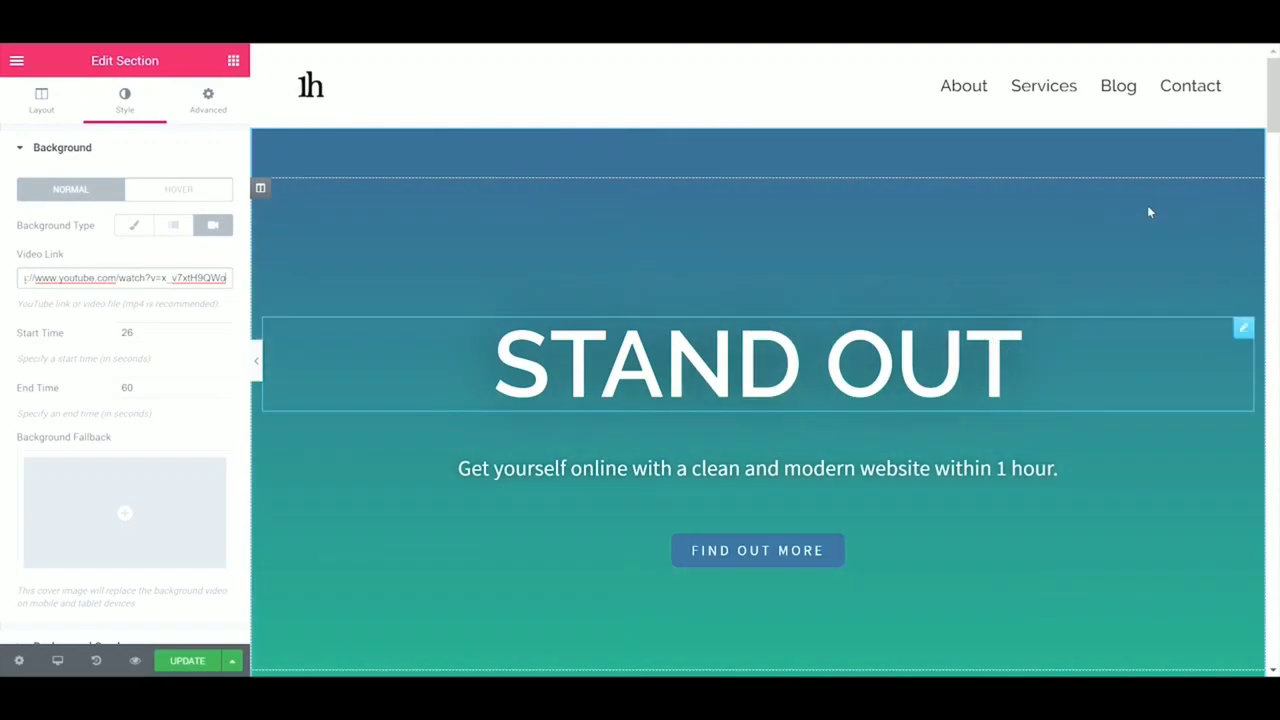
Step: Set the video End Time to 0 and Start Time to 10, then switch the background to Classic
{"action": "key", "text": "Tab"}
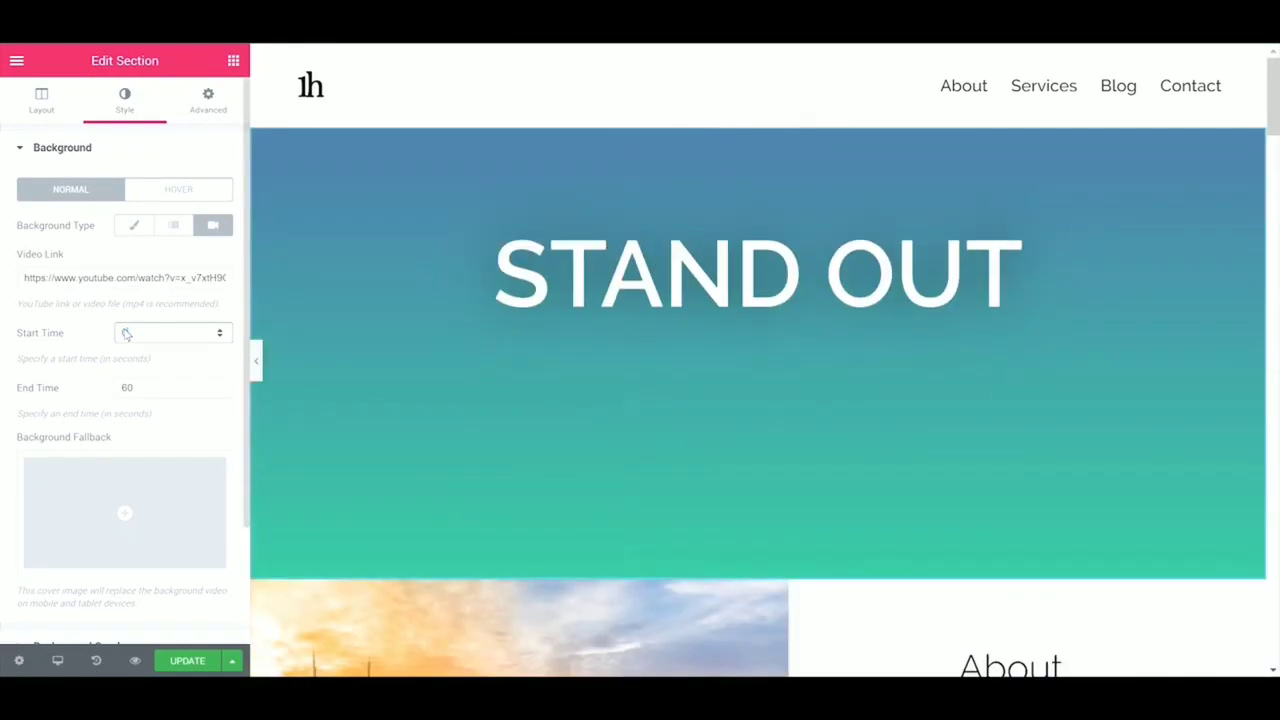
{"action": "type", "text": "0"}
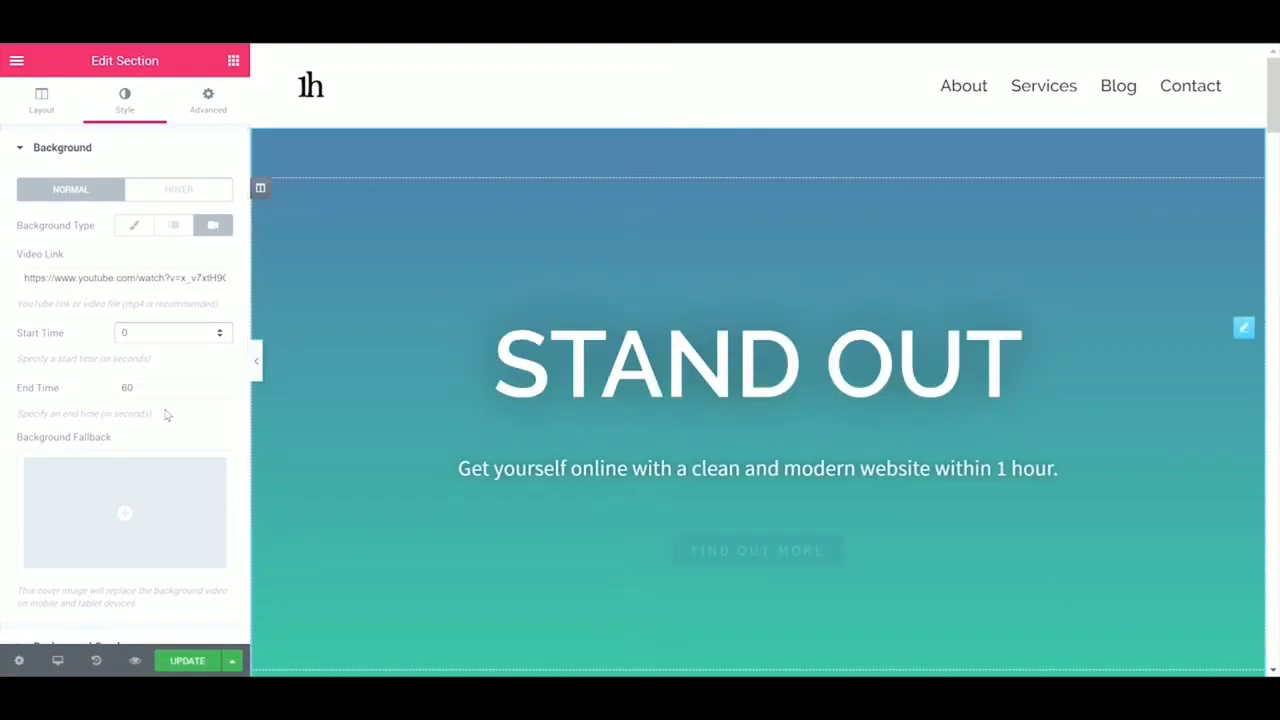
{"action": "left_click_drag", "start_coordinate": [151, 387], "coordinate": [34, 340]}
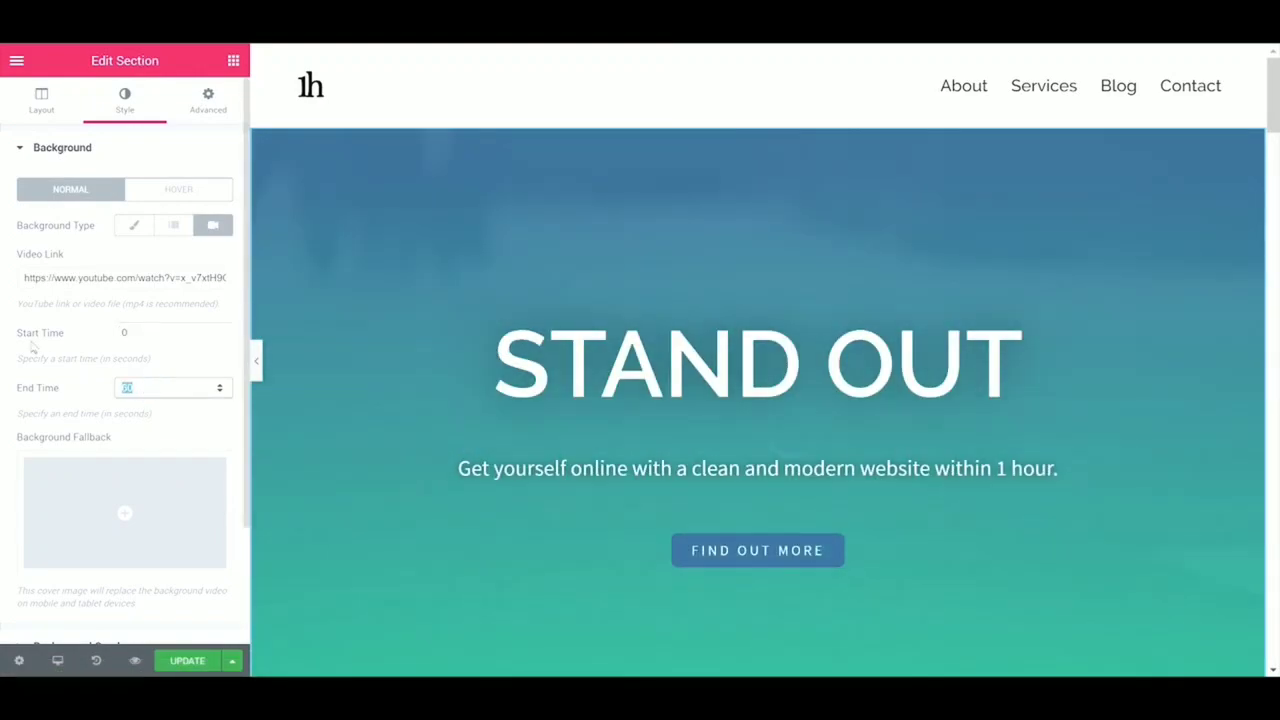
{"action": "type", "text": "0"}
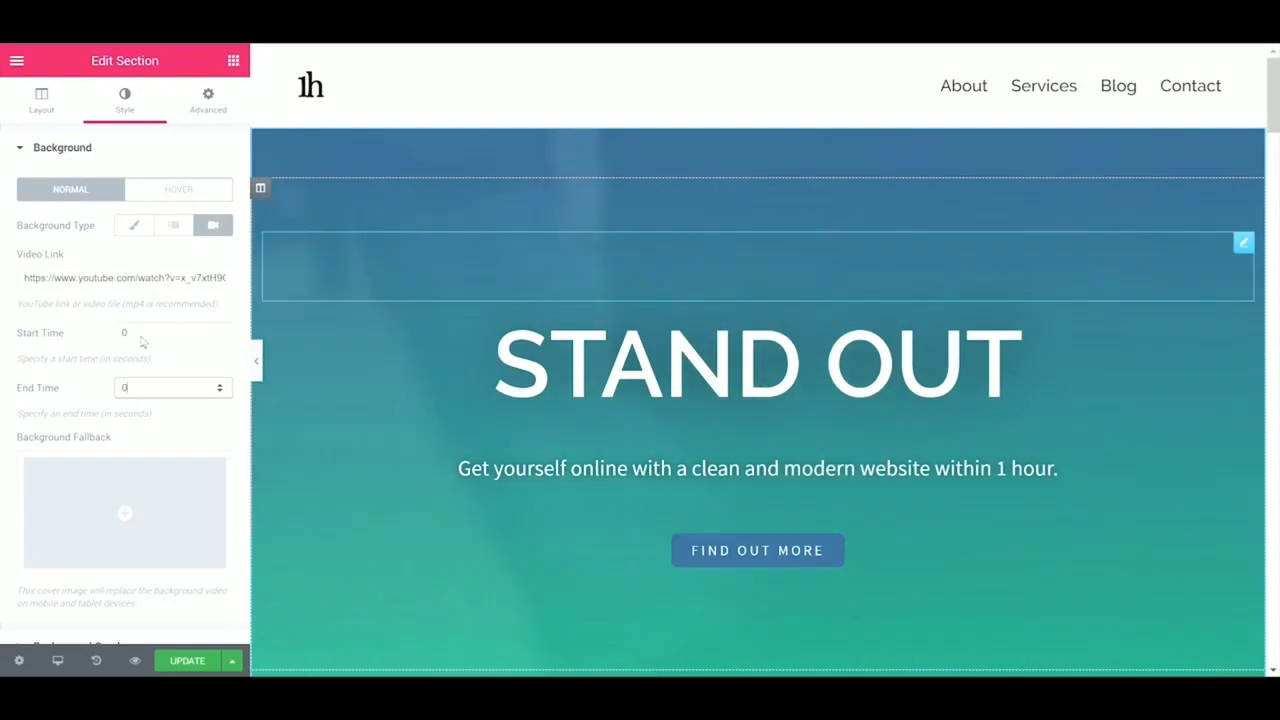
{"action": "left_click", "coordinate": [137, 338]}
{"action": "type", "text": "10"}
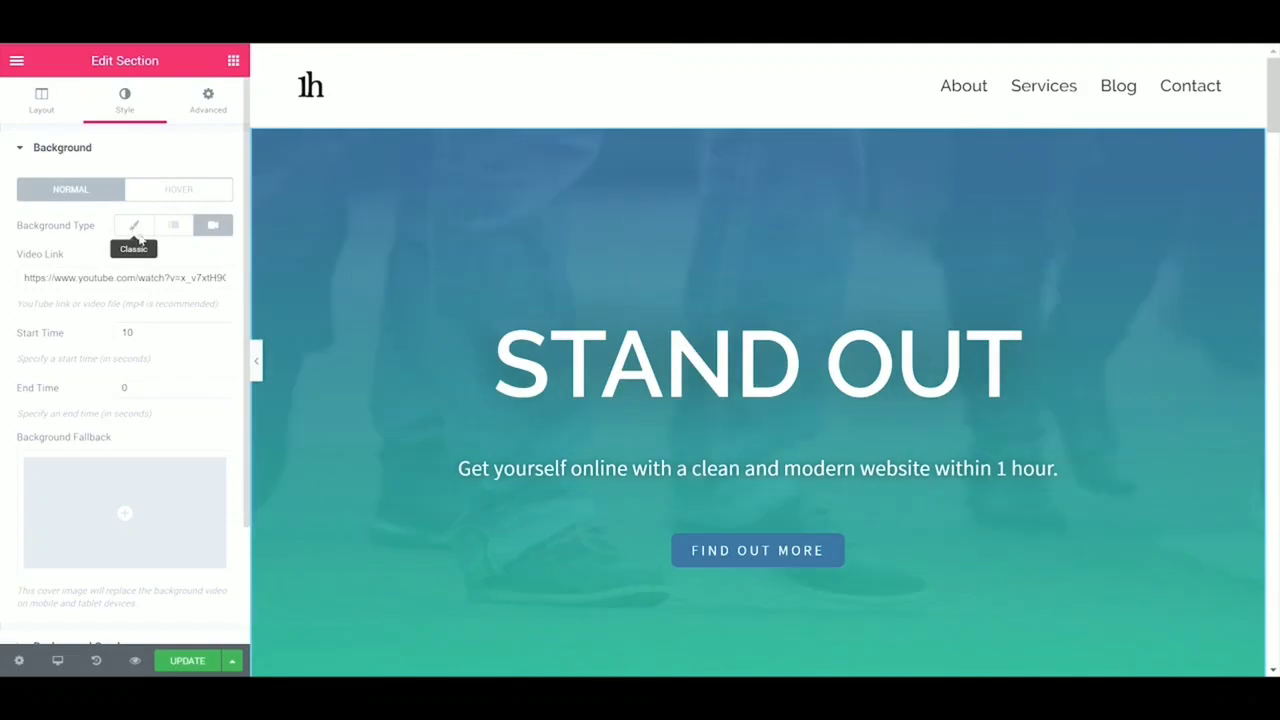
{"action": "left_click", "coordinate": [136, 226]}
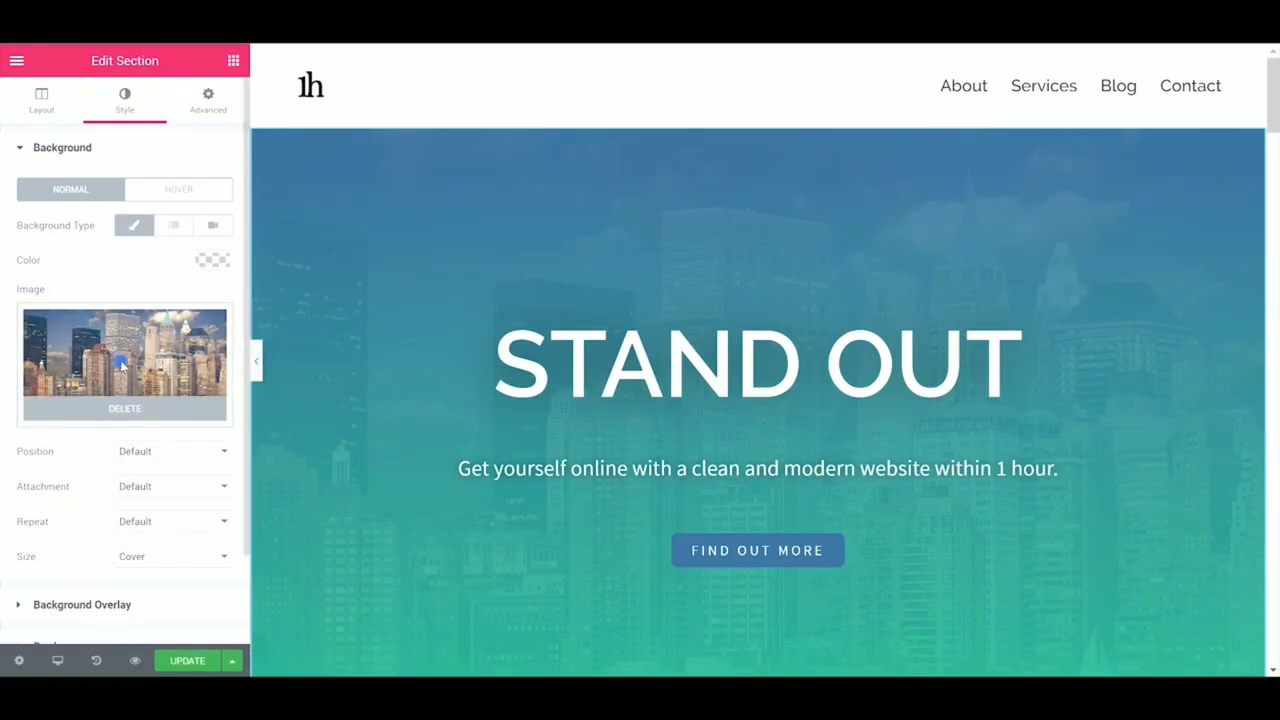
Step: Make the grey aerial city photo the hero's background image, then return the background to video
{"action": "left_click", "coordinate": [120, 366]}
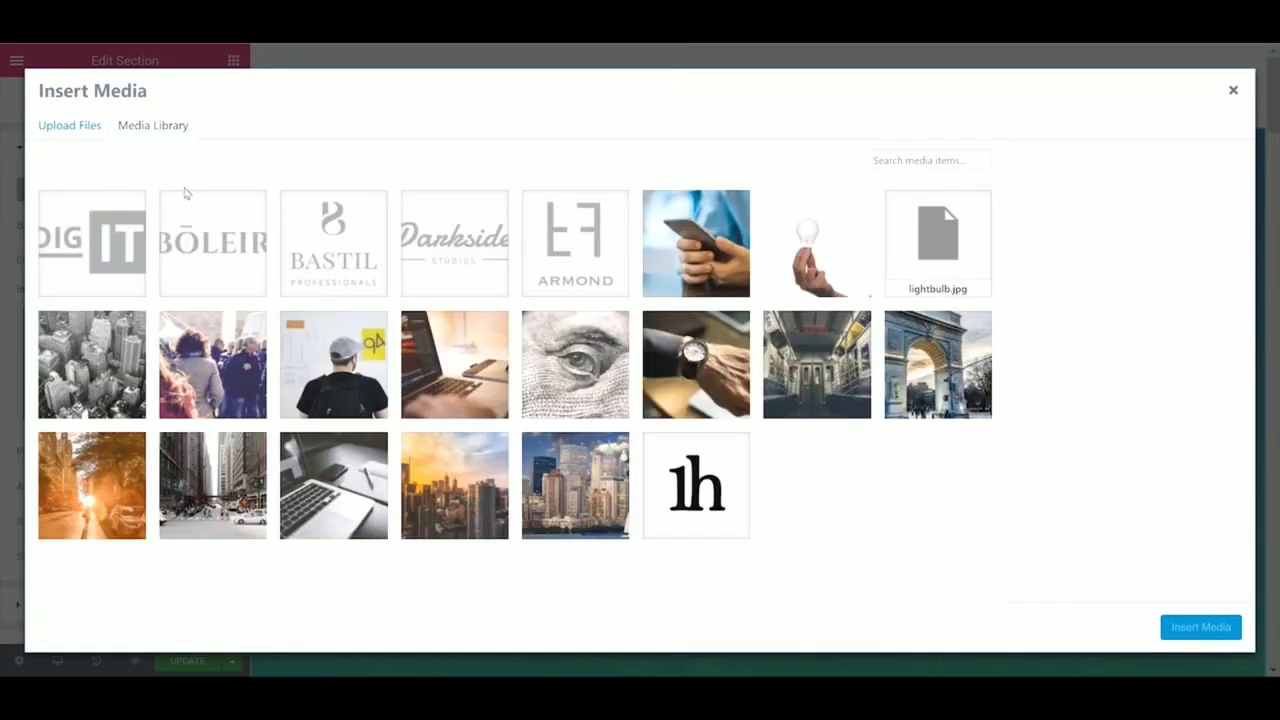
{"action": "left_click", "coordinate": [100, 357]}
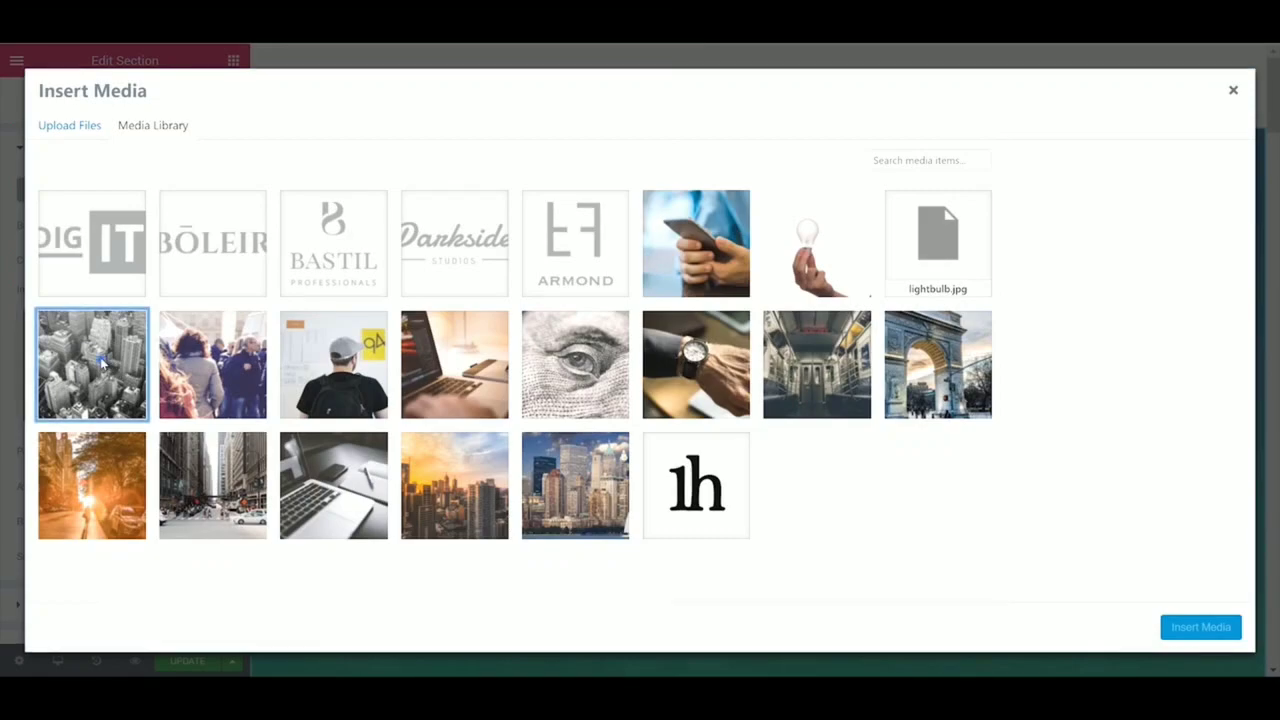
{"action": "left_click", "coordinate": [1201, 627]}
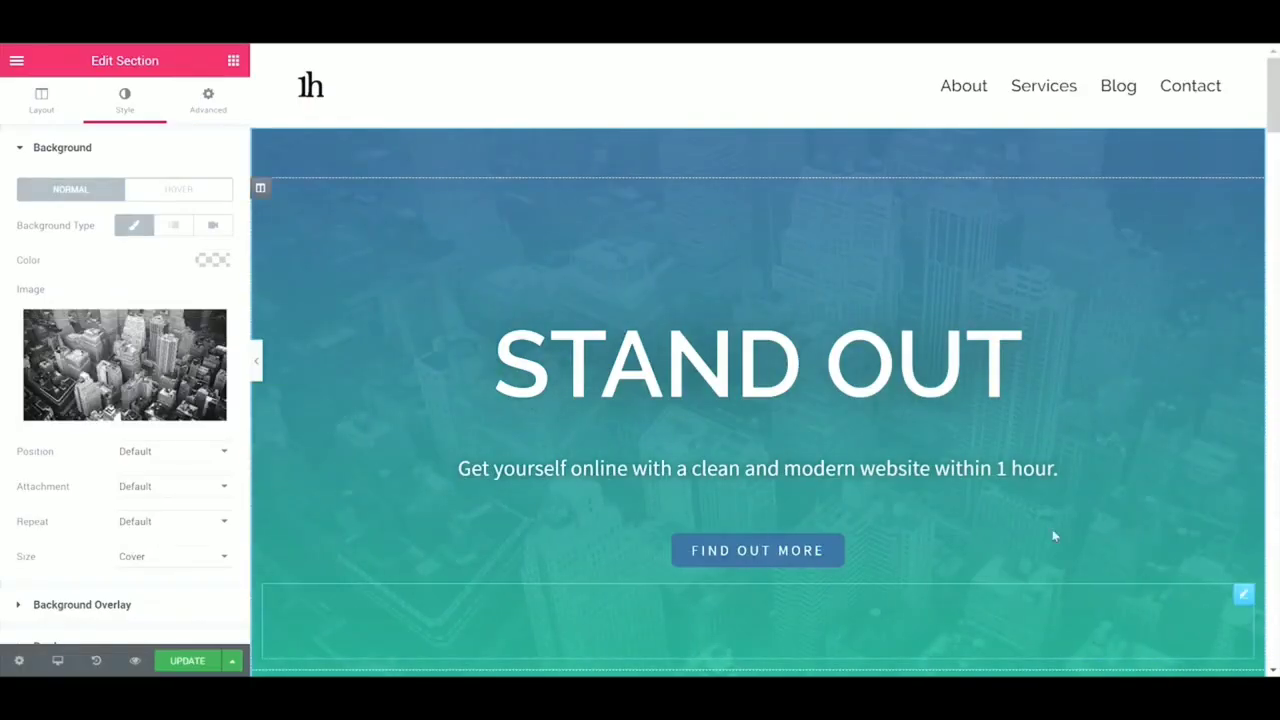
{"action": "scroll", "coordinate": [1043, 328], "scroll_direction": "down", "scroll_amount": 2}
{"action": "scroll", "coordinate": [1040, 326], "scroll_direction": "up", "scroll_amount": 2}
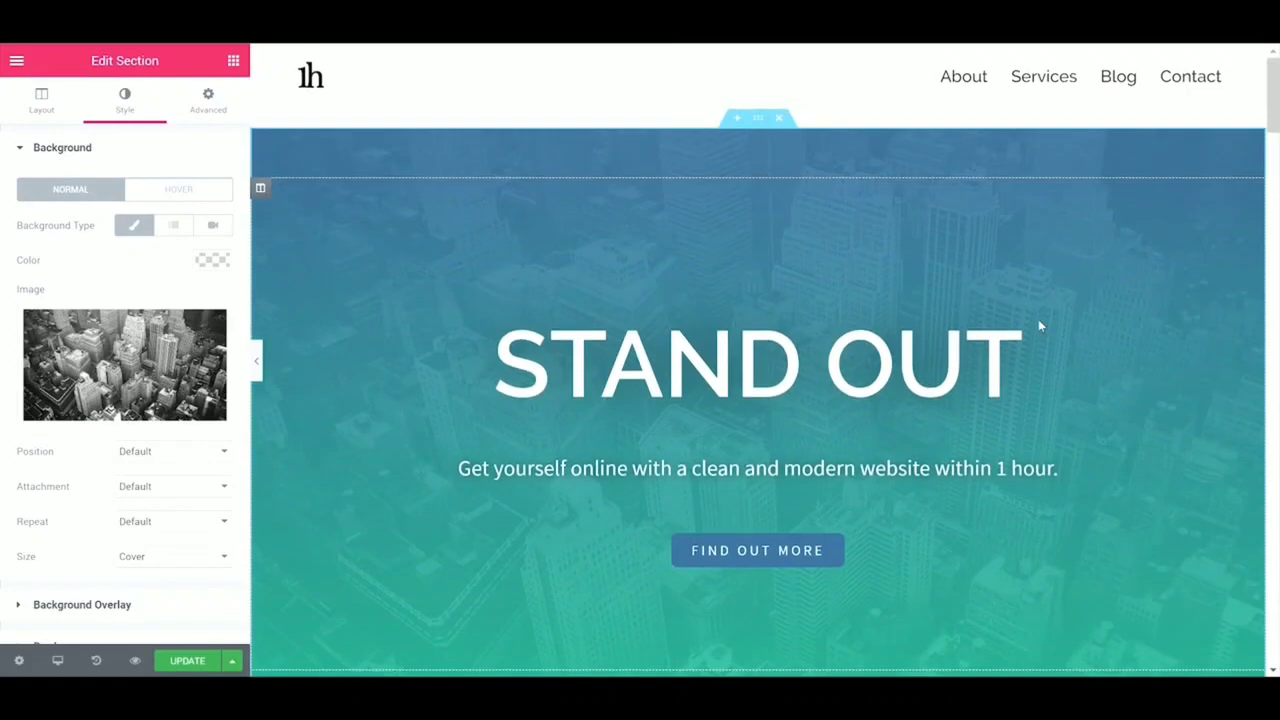
{"action": "scroll", "coordinate": [1204, 237], "scroll_direction": "down", "scroll_amount": 2}
{"action": "scroll", "coordinate": [1199, 227], "scroll_direction": "up", "scroll_amount": 2}
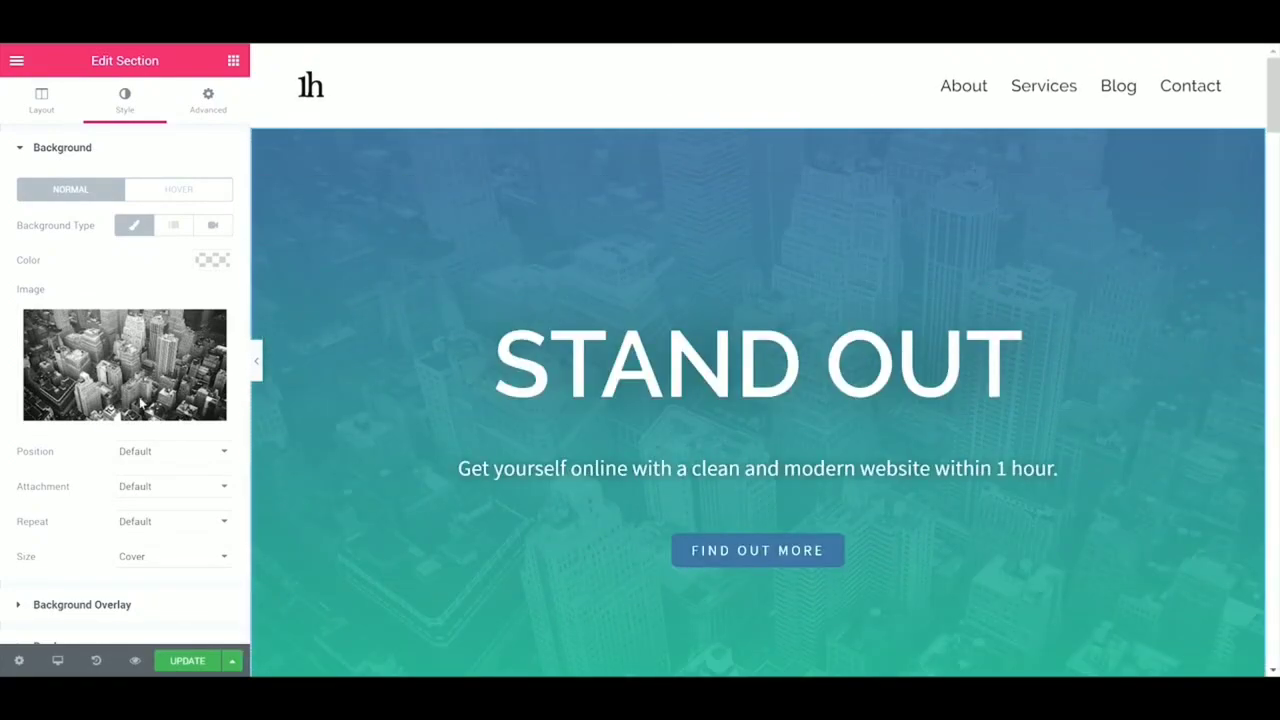
{"action": "mouse_move", "coordinate": [134, 407]}
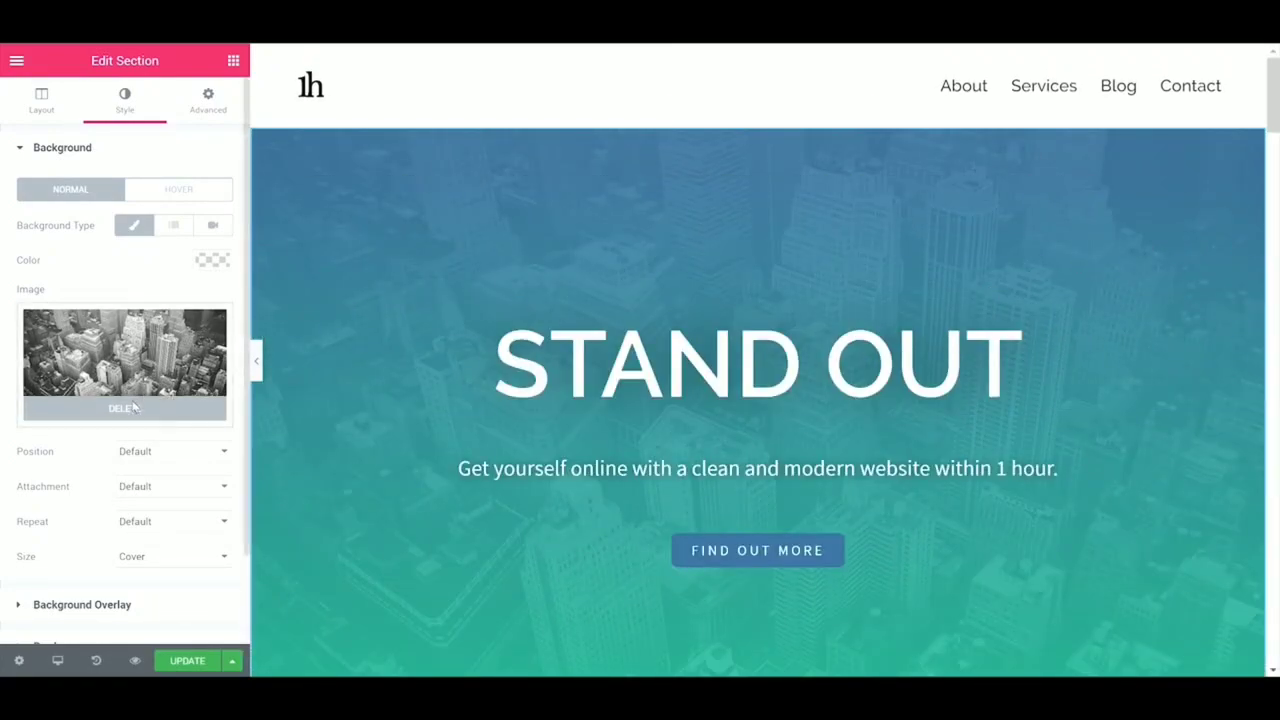
{"action": "left_click", "coordinate": [211, 226]}
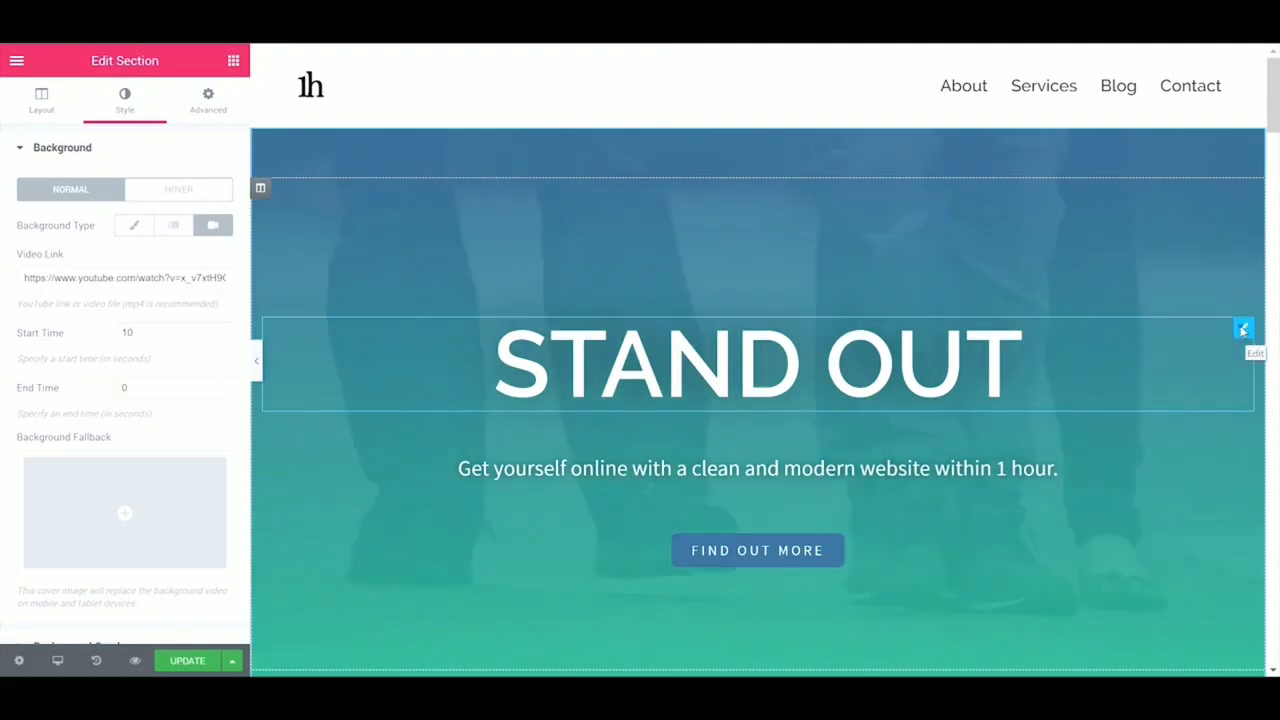
Step: Try retitling the STAND OUT heading as 'whatever you like', leaving it reading STAND OUT
{"action": "left_click", "coordinate": [1243, 330]}
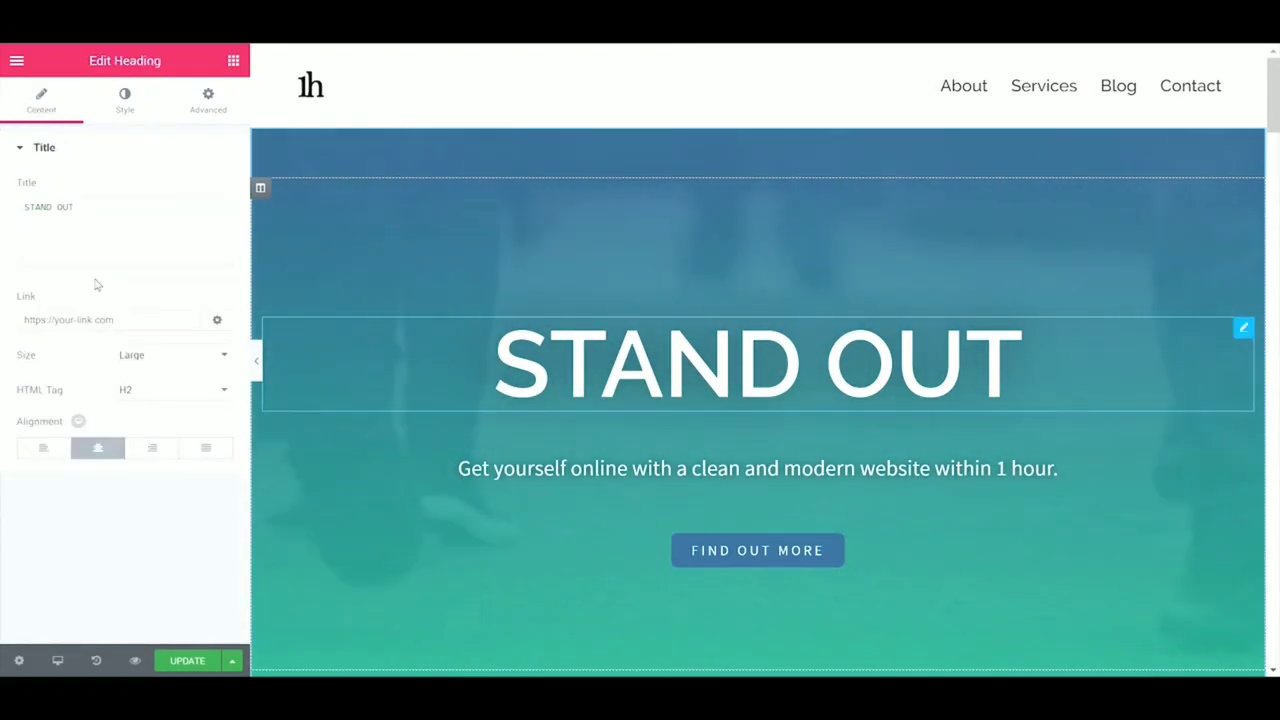
{"action": "left_click", "coordinate": [91, 206]}
{"action": "triple_click", "coordinate": [87, 209]}
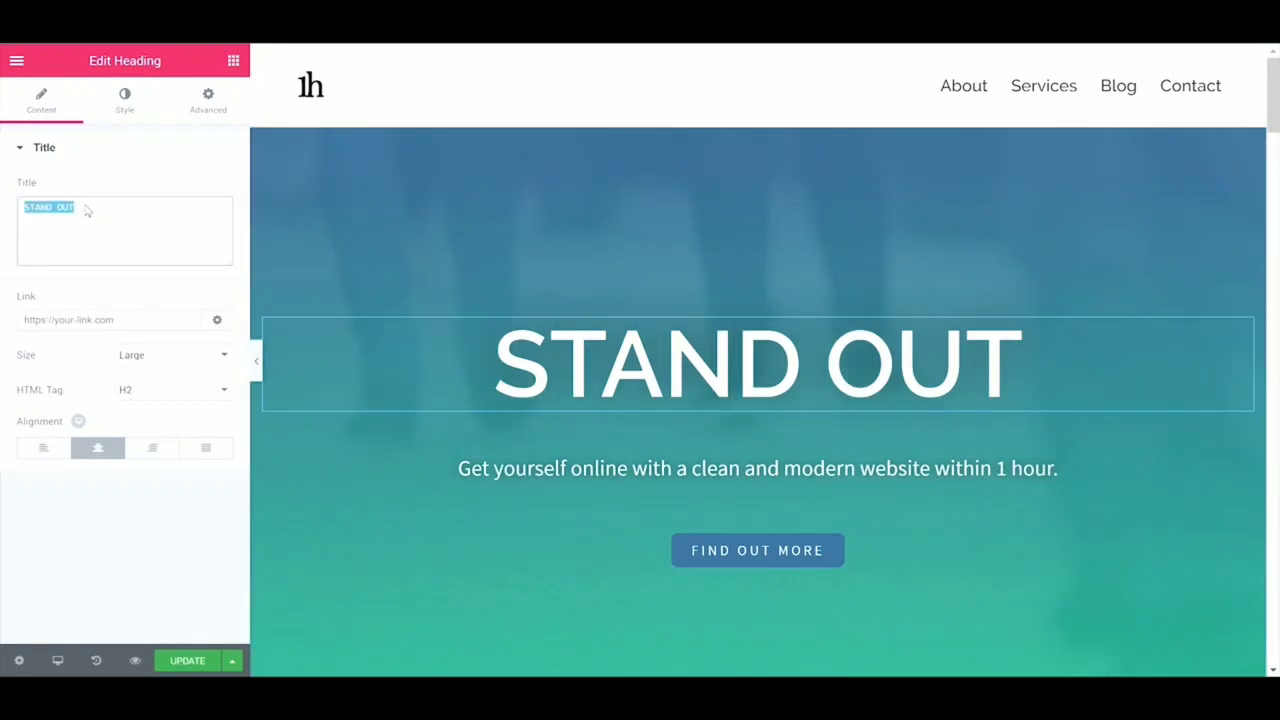
{"action": "type", "text": "whate ever  you like"}
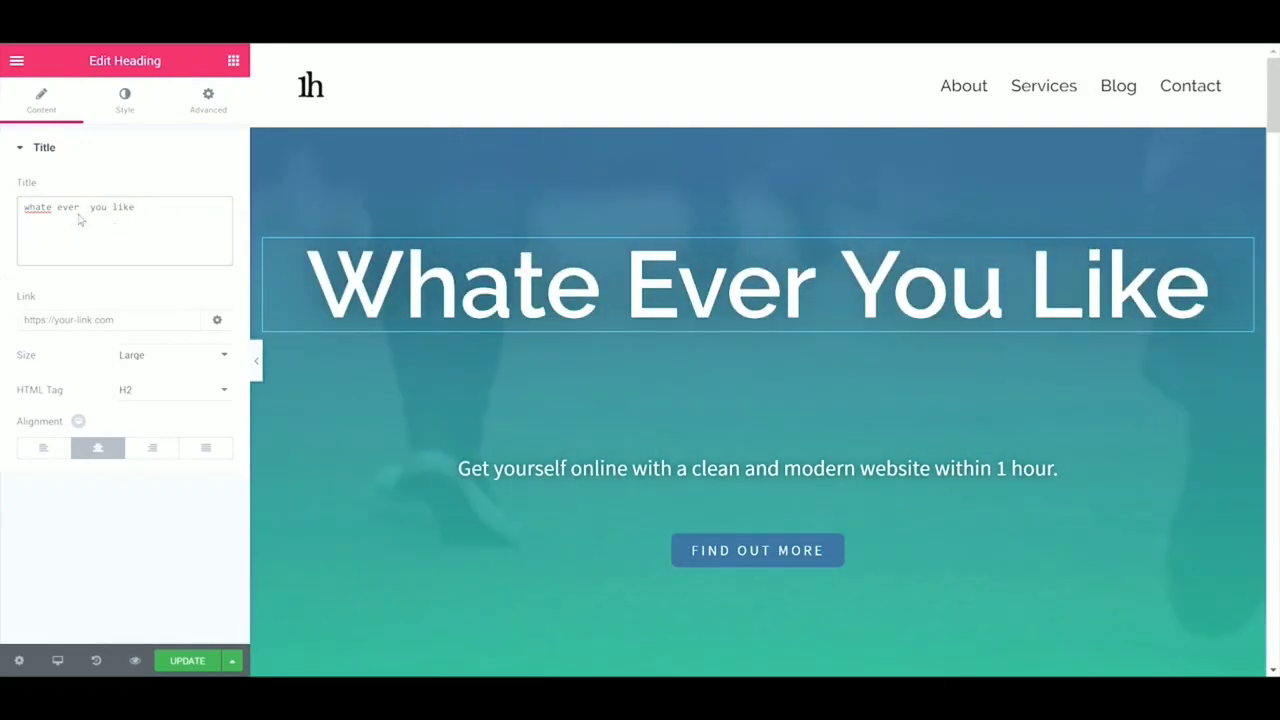
{"action": "left_click", "coordinate": [56, 207]}
{"action": "key", "text": "BackSpace"}
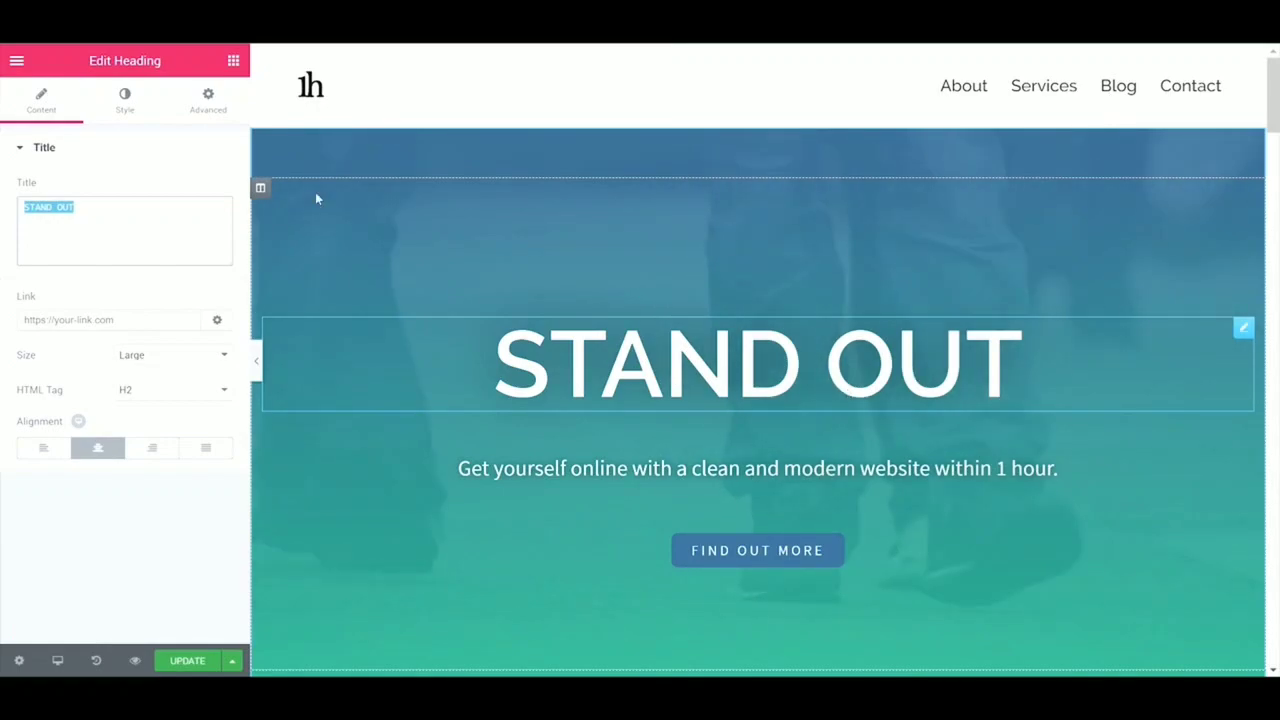
{"action": "left_click", "coordinate": [127, 106]}
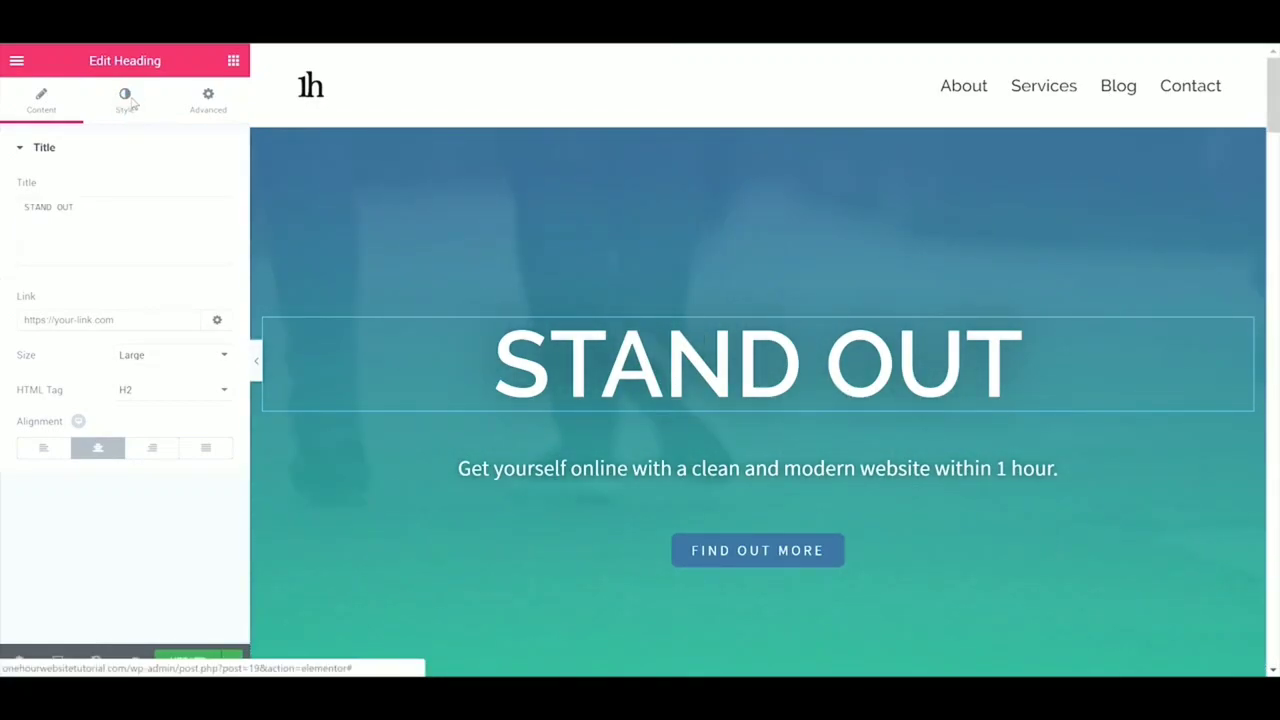
Step: Set the STAND OUT heading's font size to 112
{"action": "left_click", "coordinate": [213, 226]}
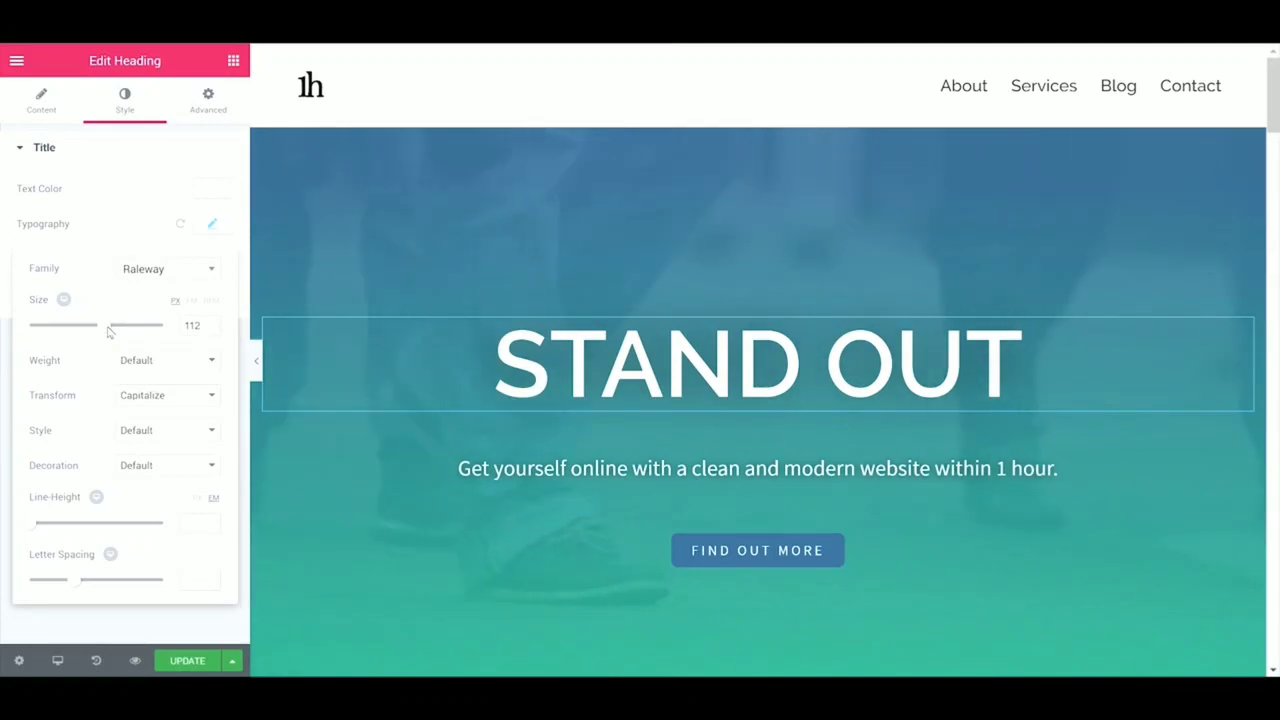
{"action": "left_click_drag", "start_coordinate": [110, 327], "coordinate": [84, 322]}
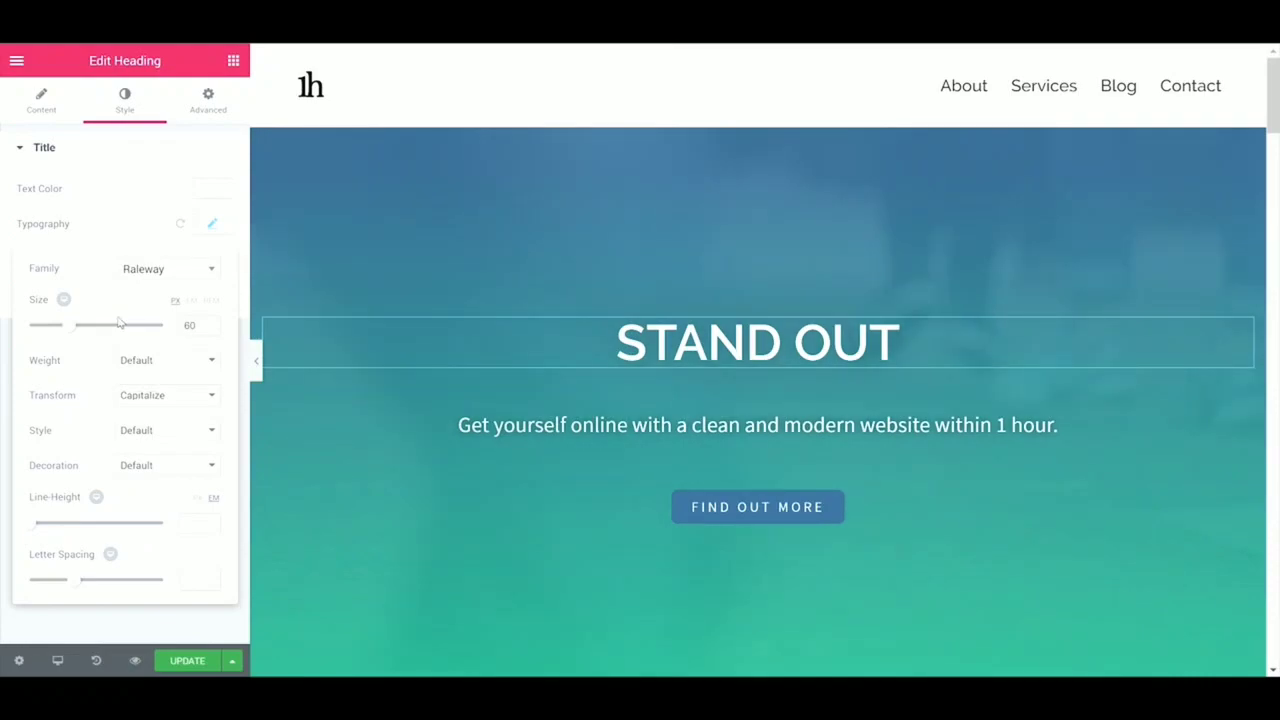
{"action": "left_click_drag", "start_coordinate": [84, 322], "coordinate": [117, 322]}
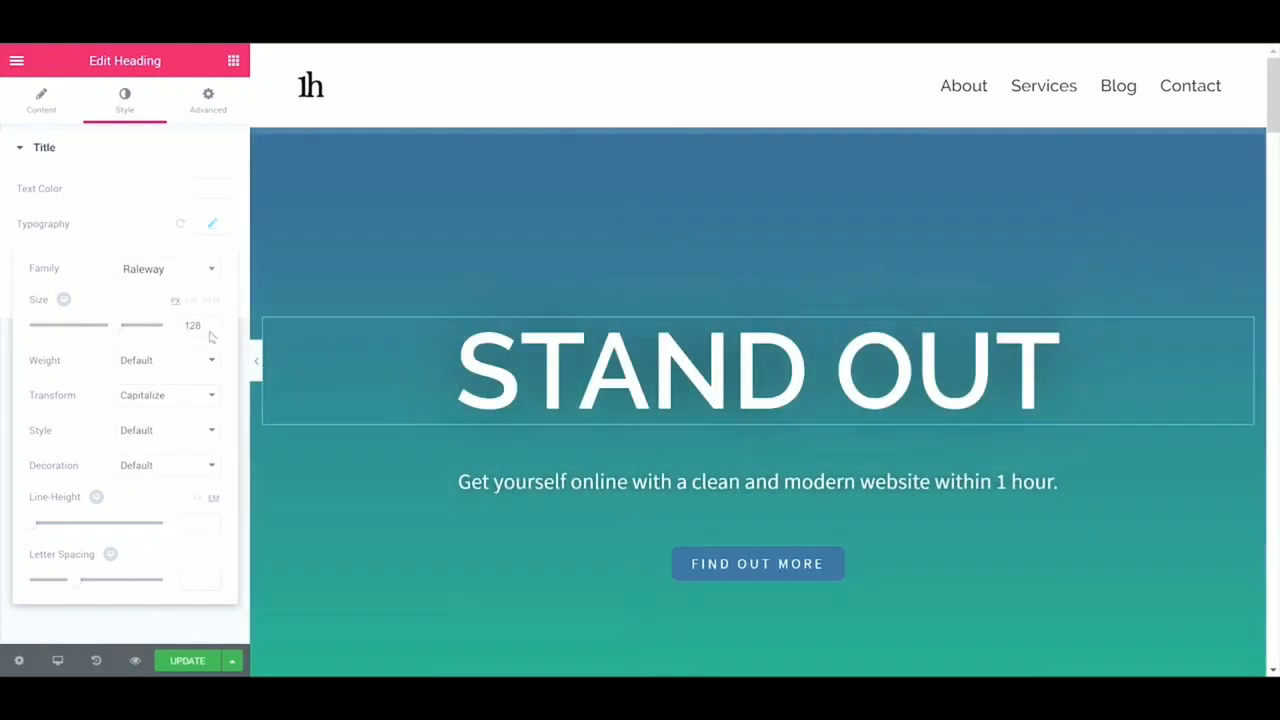
{"action": "double_click", "coordinate": [203, 328]}
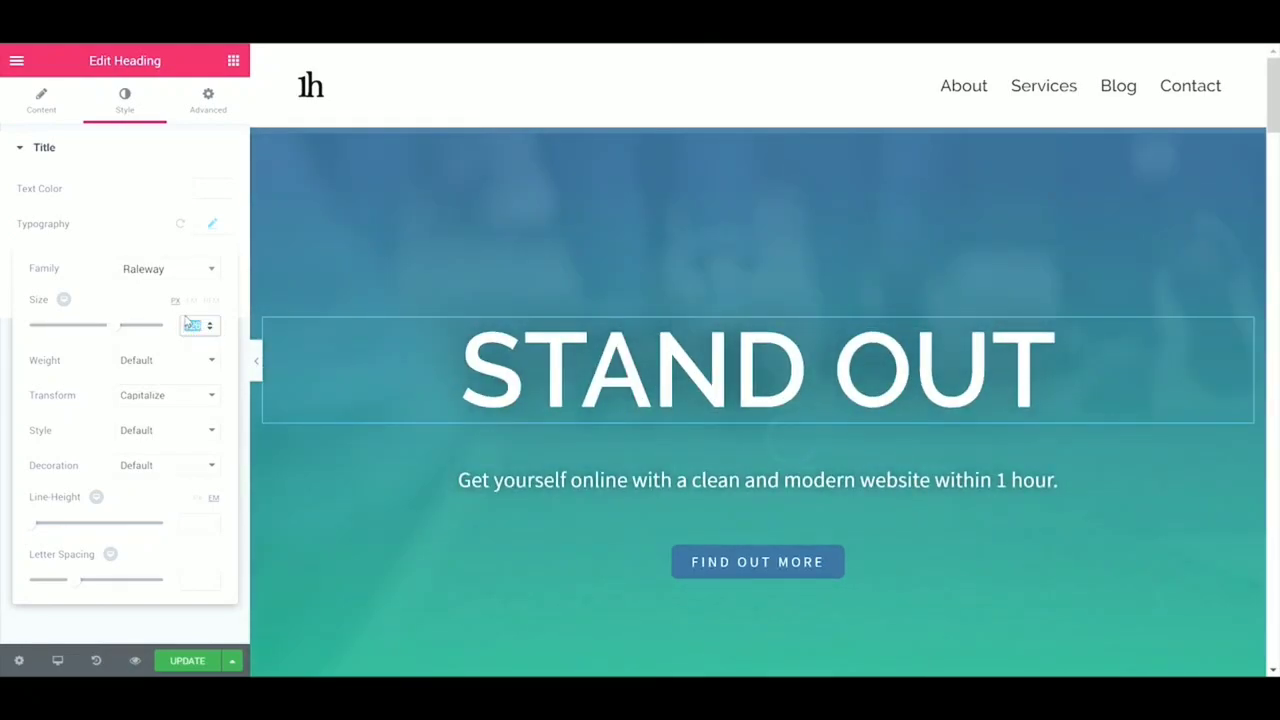
{"action": "type", "text": "112"}
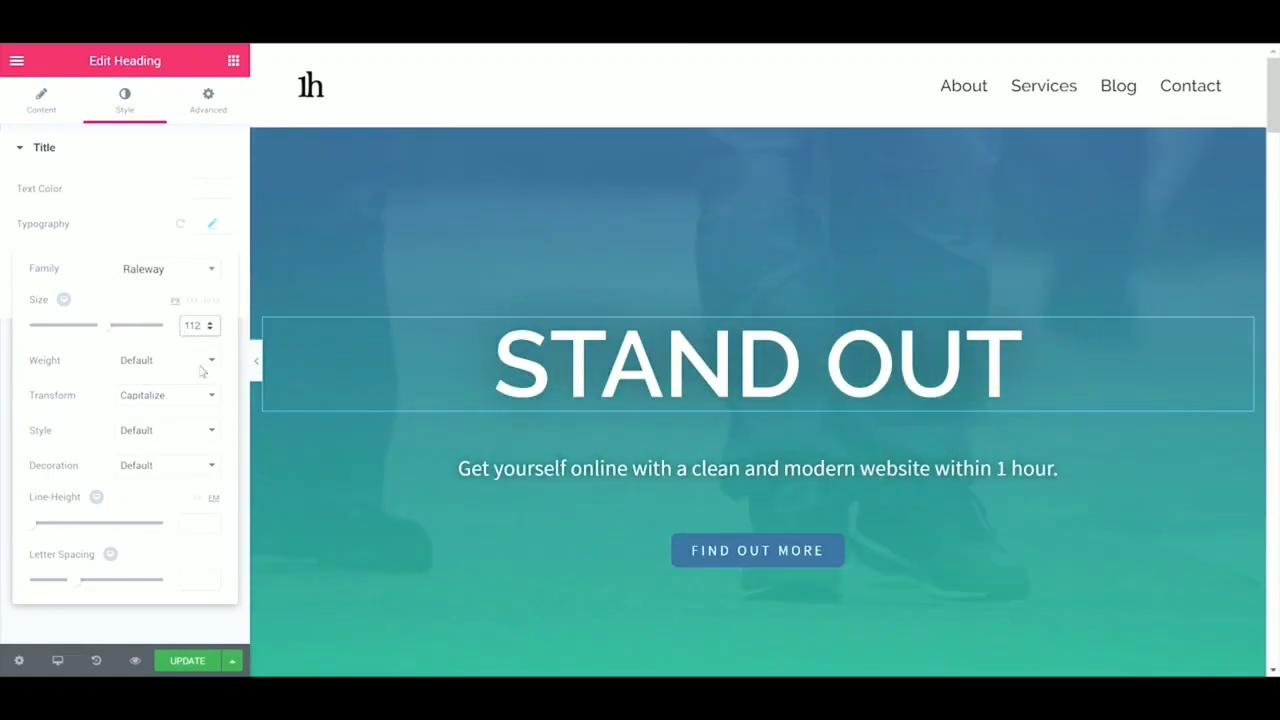
Step: Try Bold and Normal font weights on the heading, then return it to Default
{"action": "left_click", "coordinate": [191, 363]}
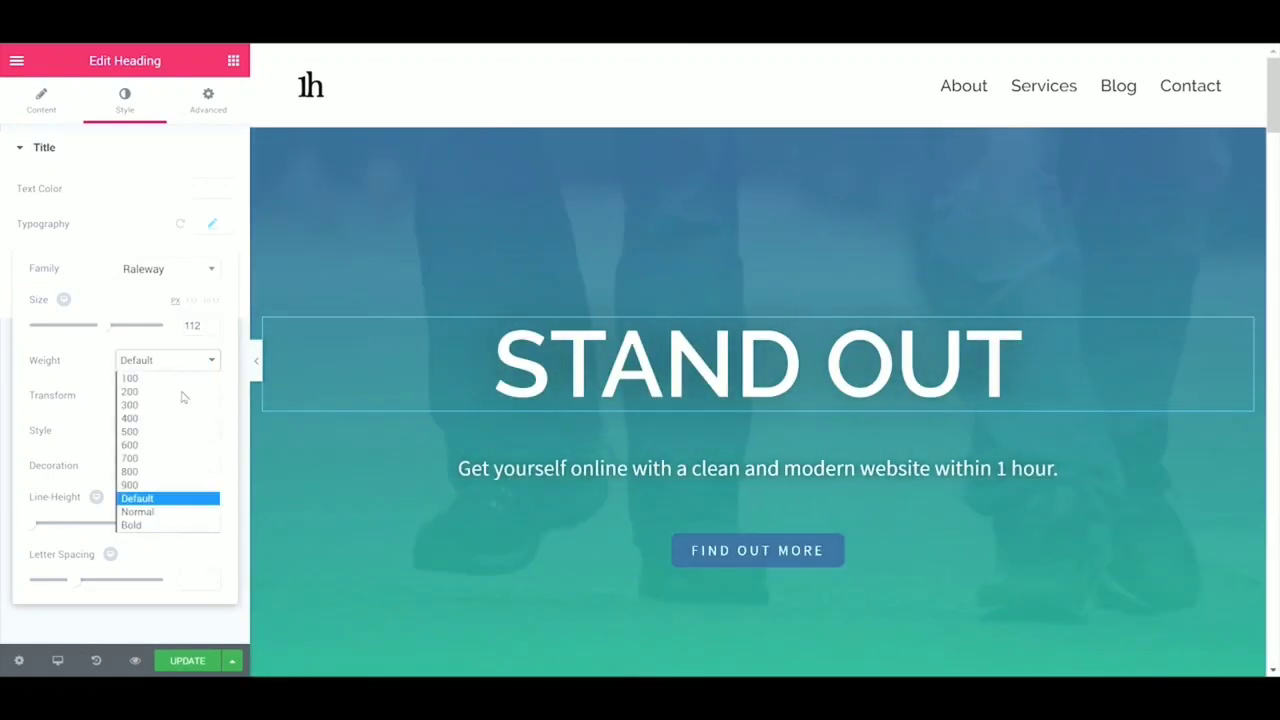
{"action": "left_click", "coordinate": [132, 525]}
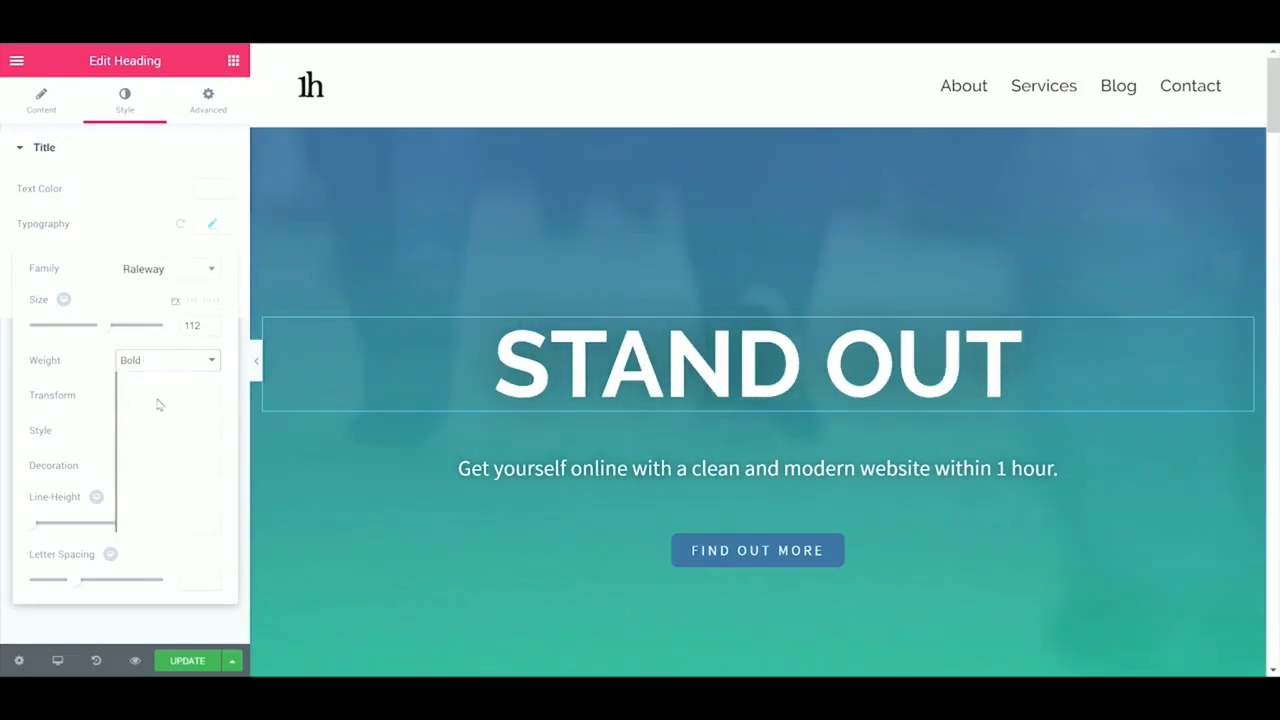
{"action": "left_click", "coordinate": [155, 361]}
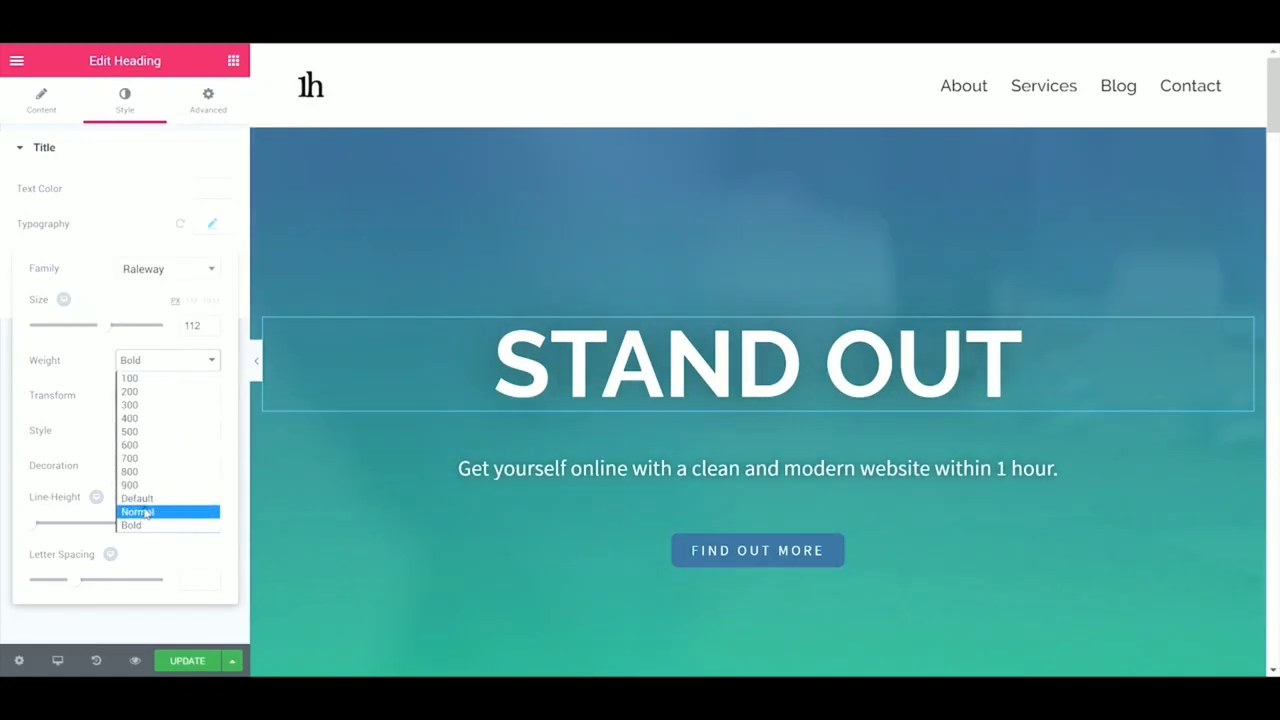
{"action": "left_click", "coordinate": [145, 511]}
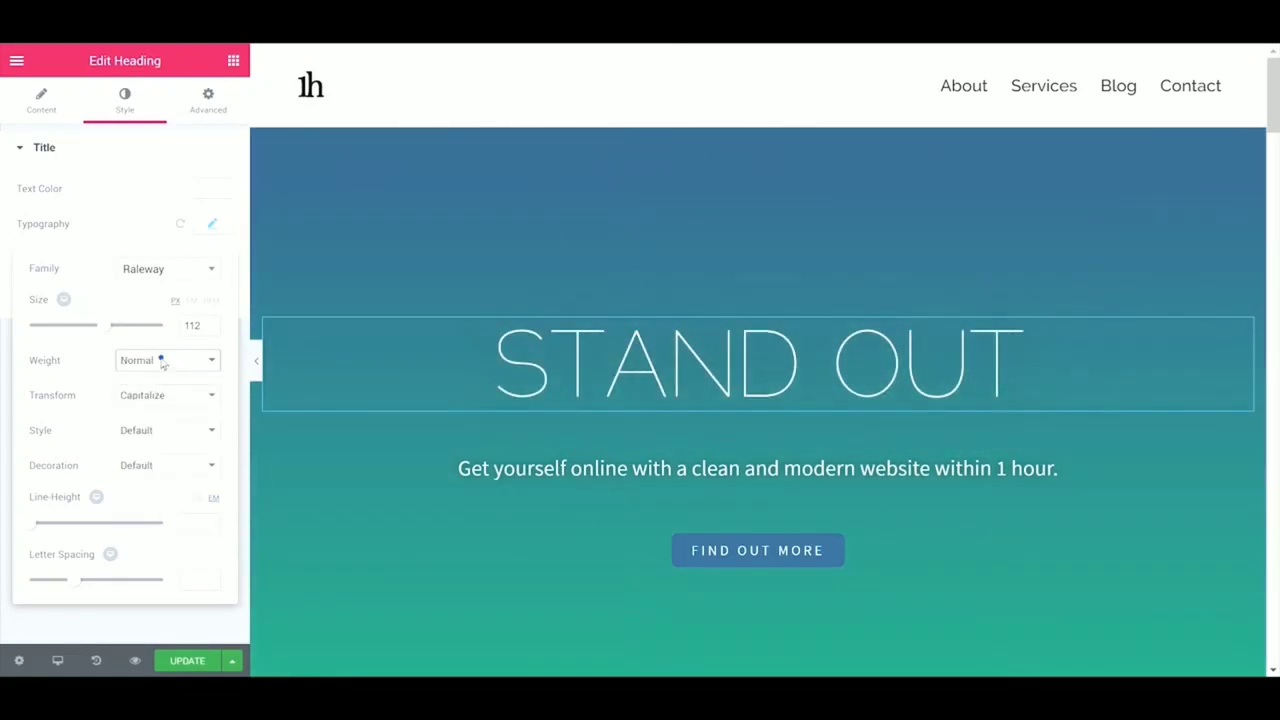
{"action": "left_click", "coordinate": [163, 360]}
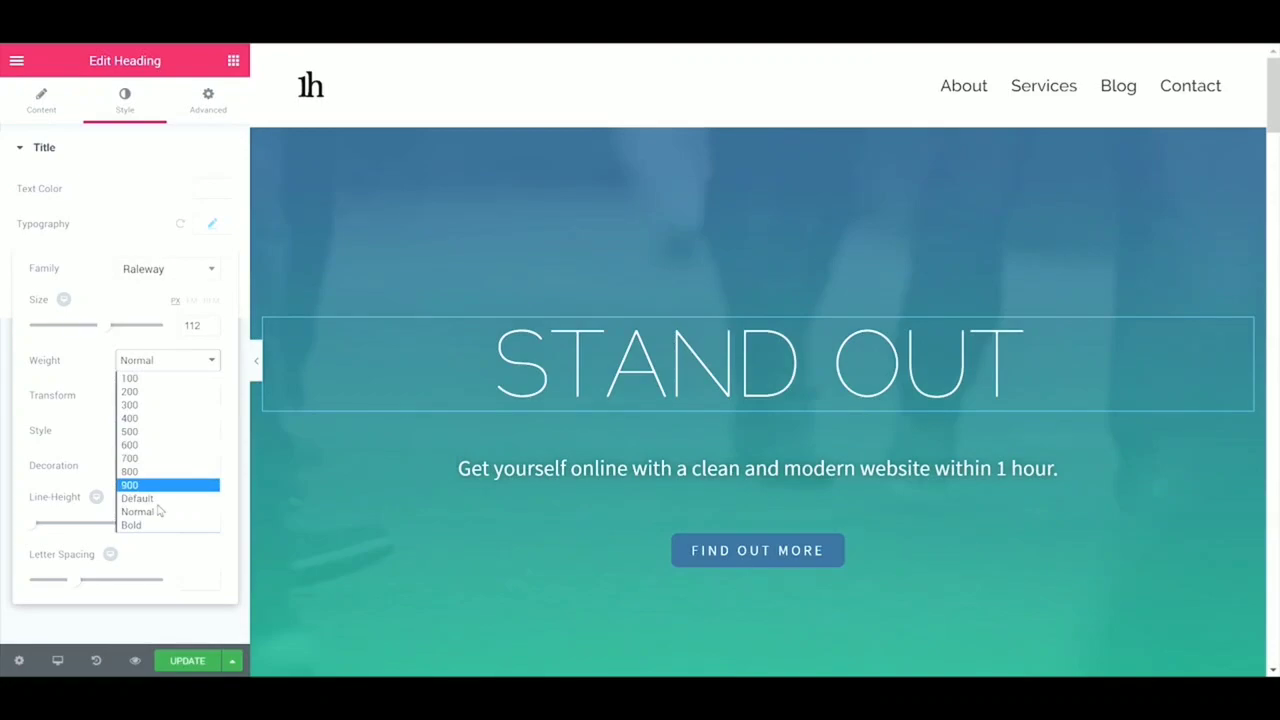
{"action": "left_click", "coordinate": [152, 501]}
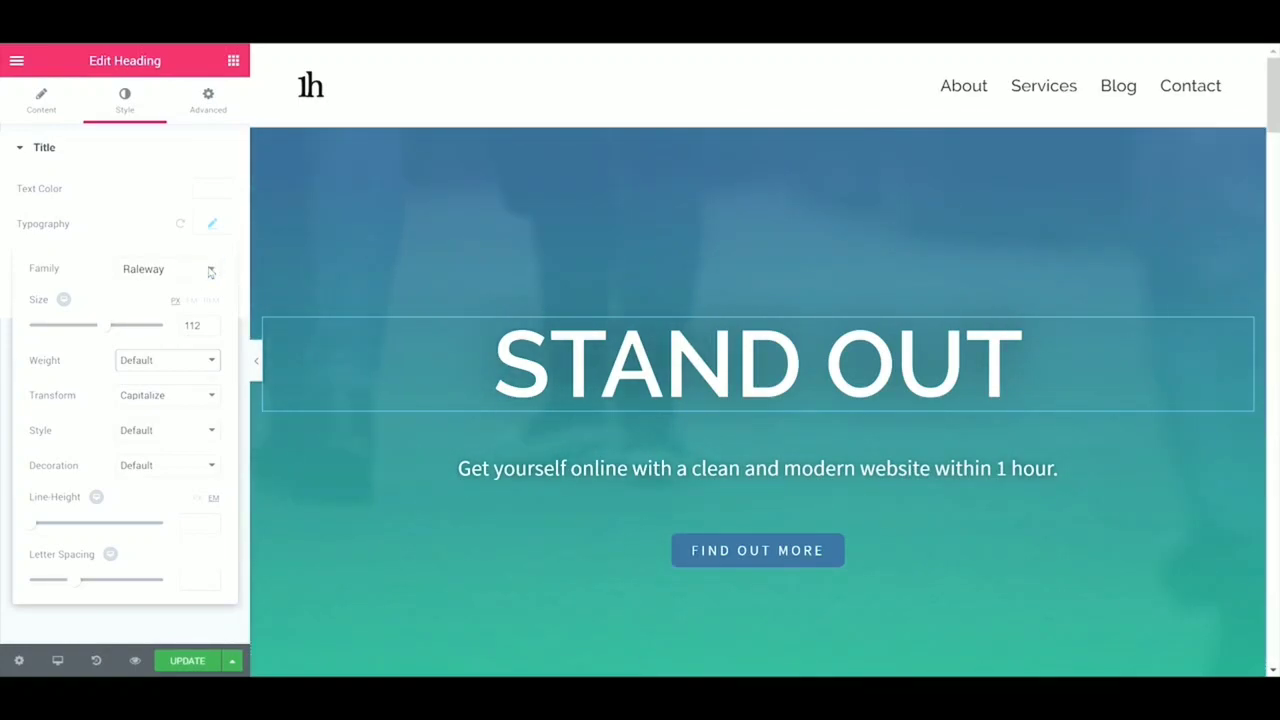
Step: Try Pacifico as the heading font, then revert the family to Raleway
{"action": "left_click", "coordinate": [211, 272]}
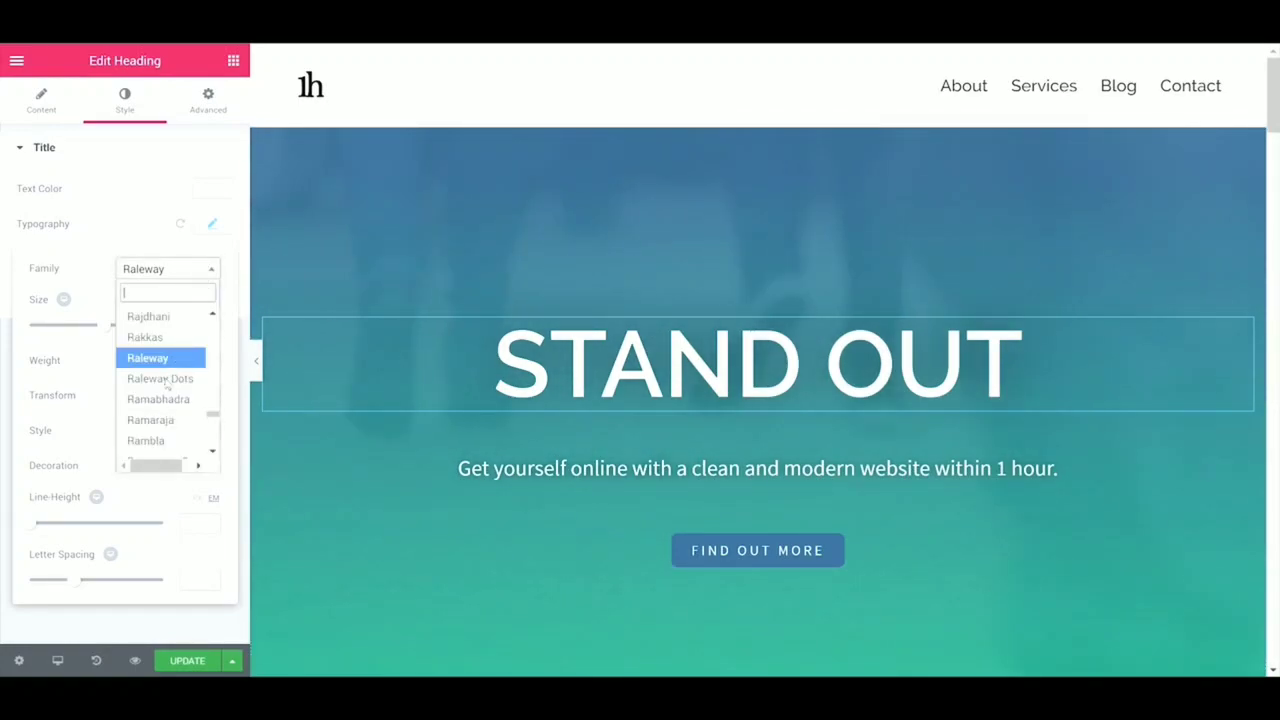
{"action": "scroll", "coordinate": [167, 386], "scroll_direction": "up", "scroll_amount": 10}
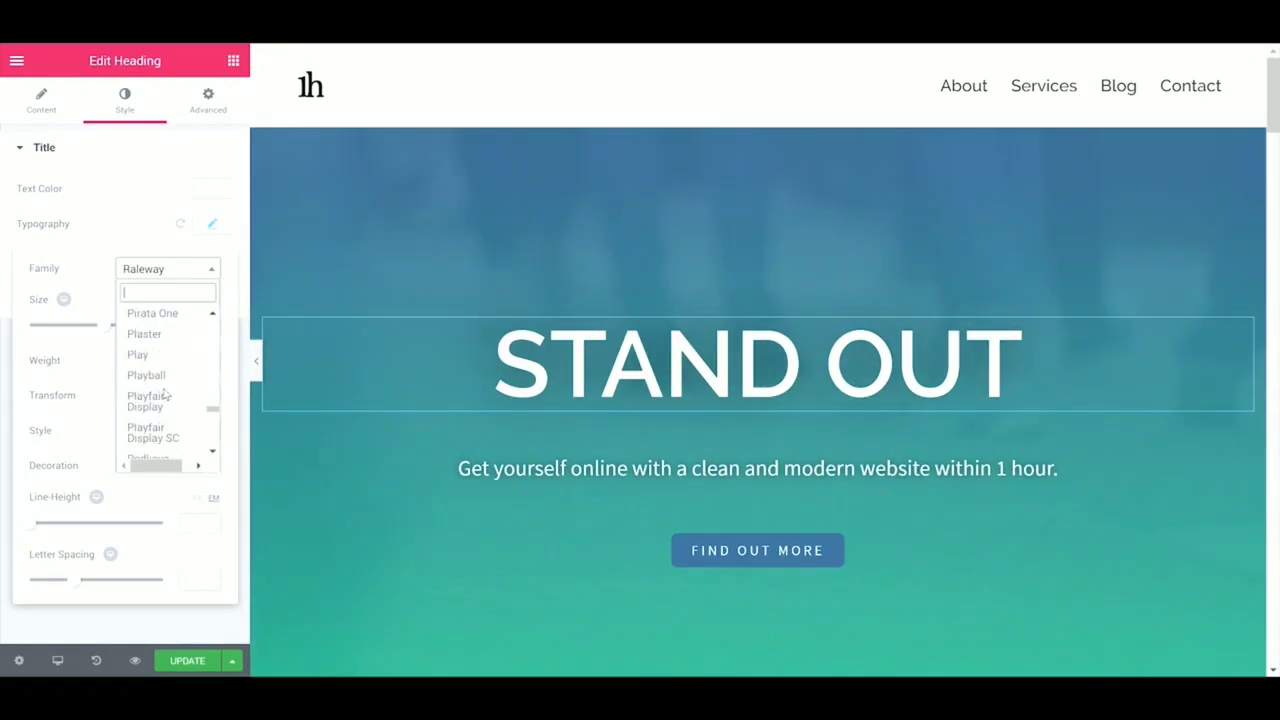
{"action": "scroll", "coordinate": [167, 396], "scroll_direction": "up", "scroll_amount": 6}
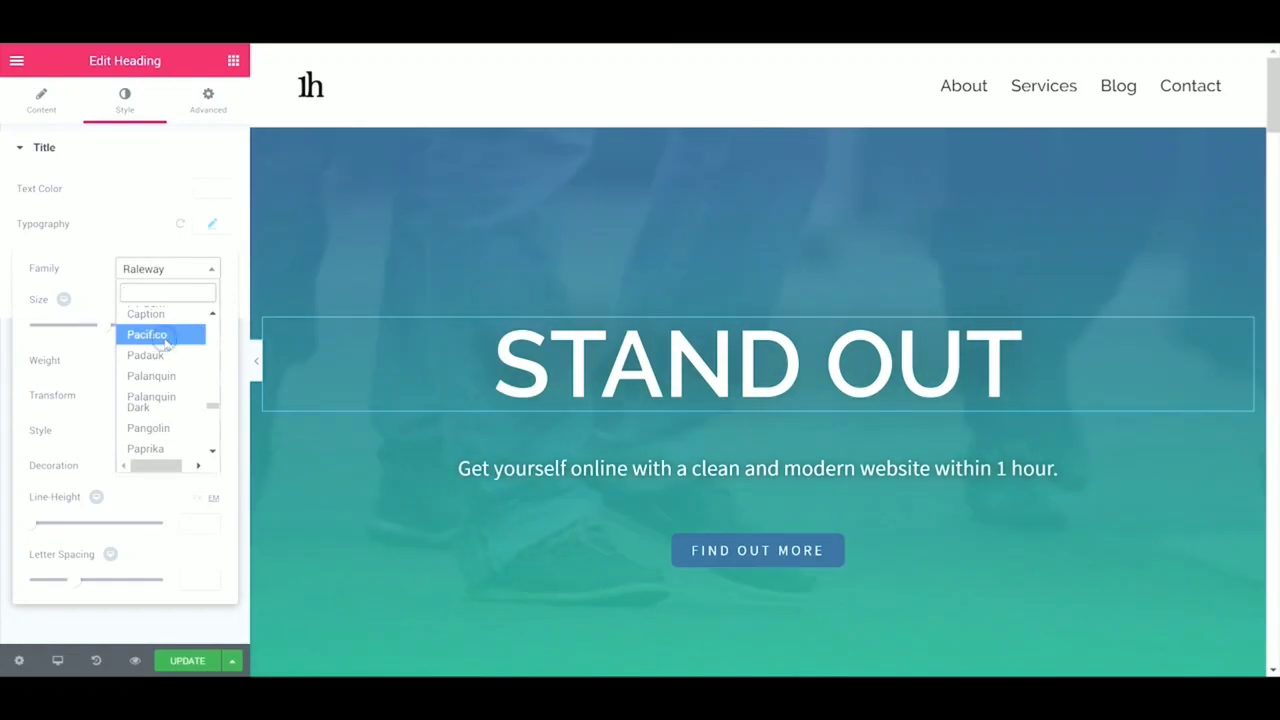
{"action": "left_click", "coordinate": [150, 335]}
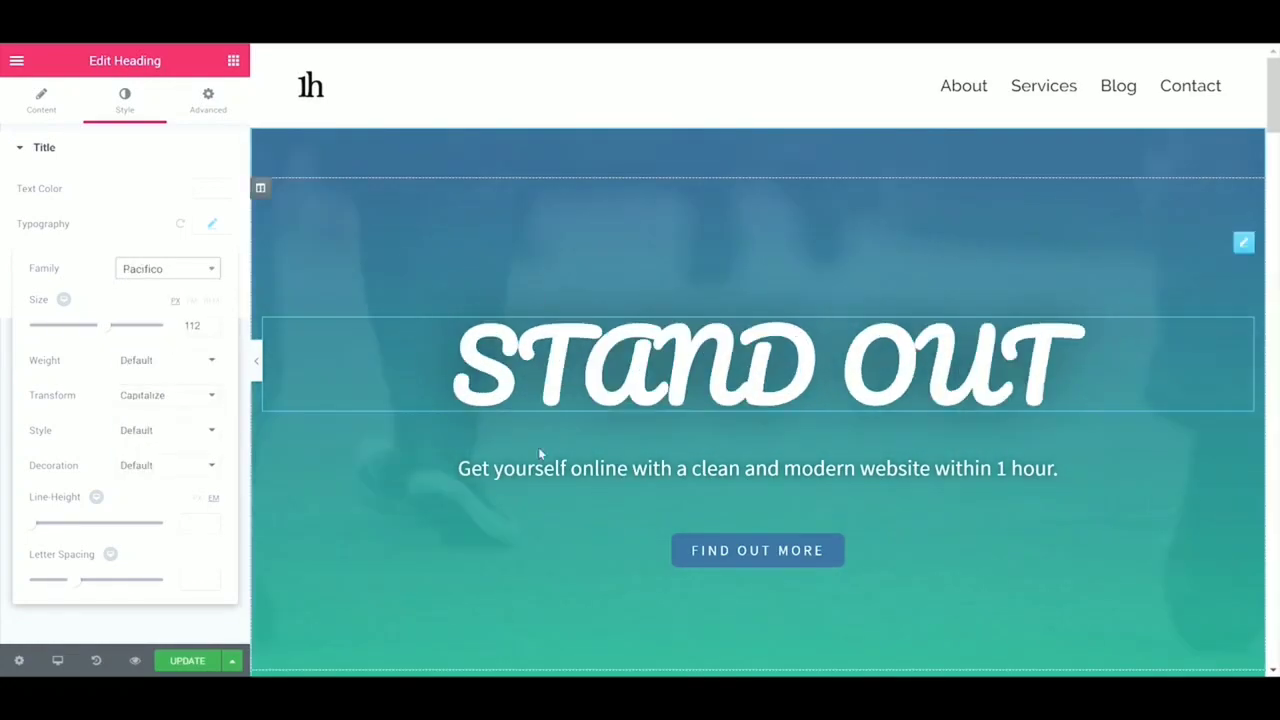
{"action": "left_click", "coordinate": [190, 274]}
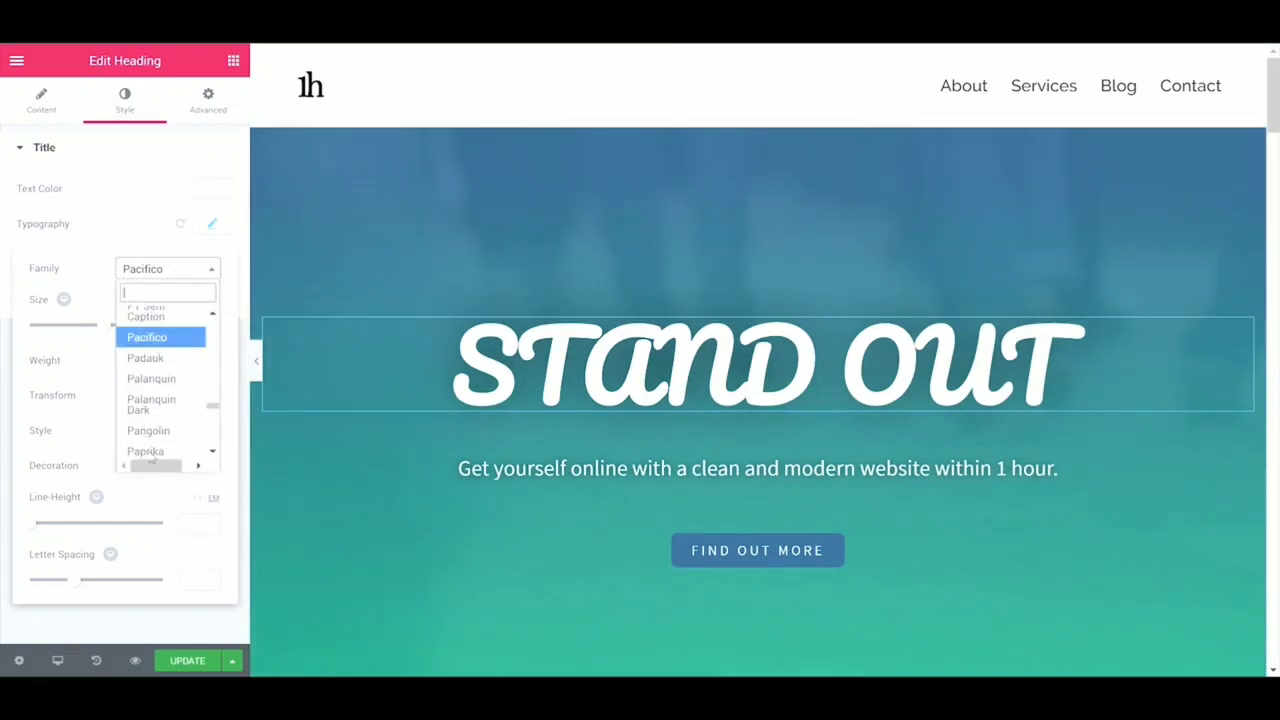
{"action": "key", "text": "ctrl+z"}
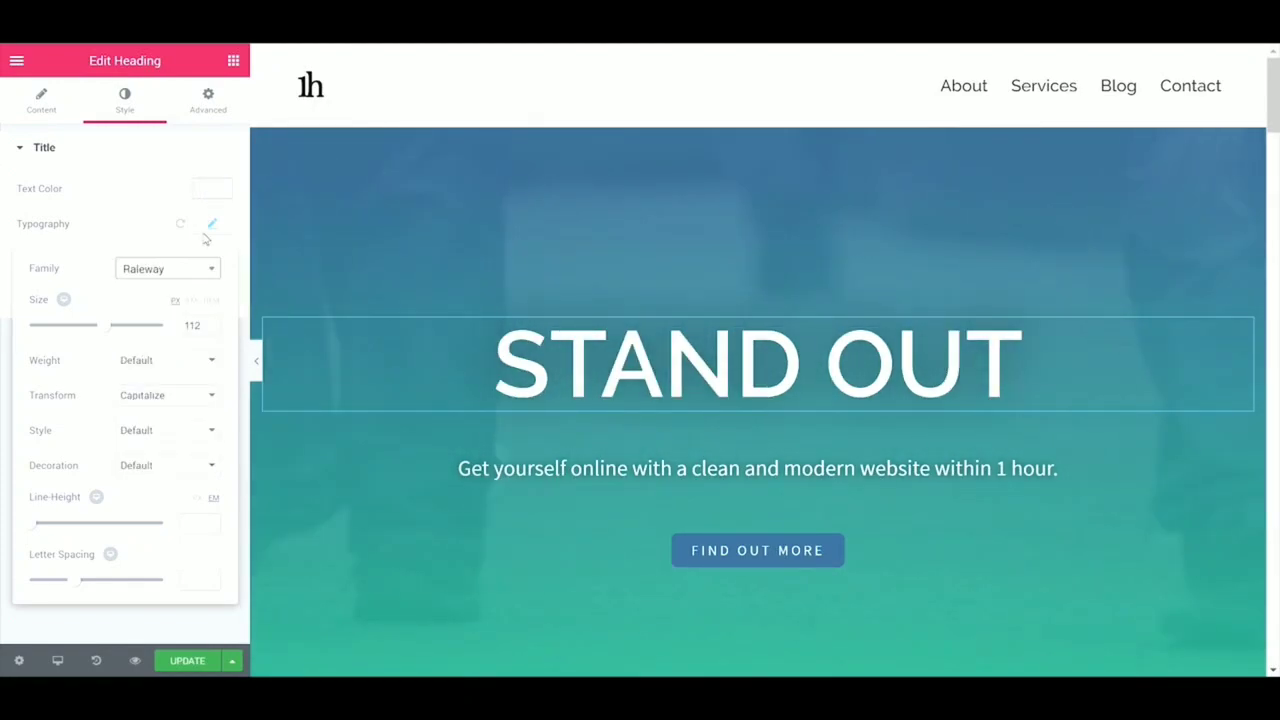
{"action": "left_click", "coordinate": [212, 188]}
Step: Try red and dark green for the heading text colour, then settle on white
{"action": "left_click_drag", "start_coordinate": [196, 260], "coordinate": [218, 200]}
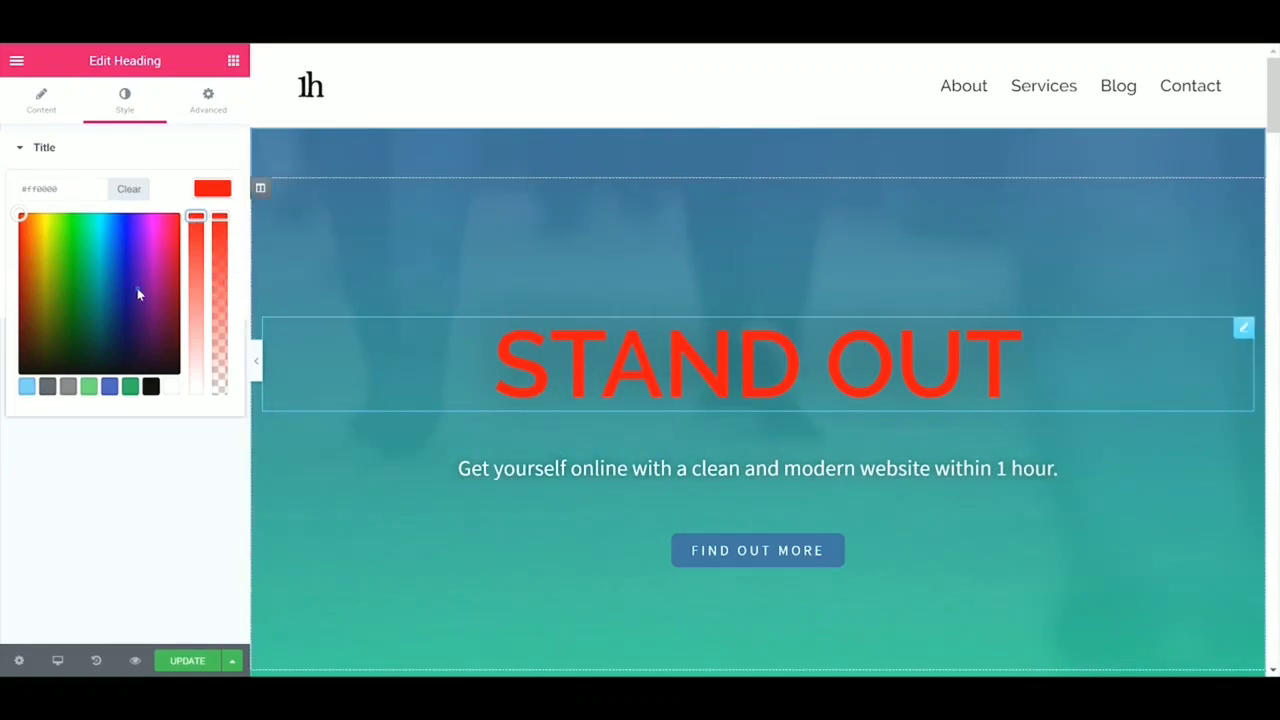
{"action": "left_click", "coordinate": [58, 306]}
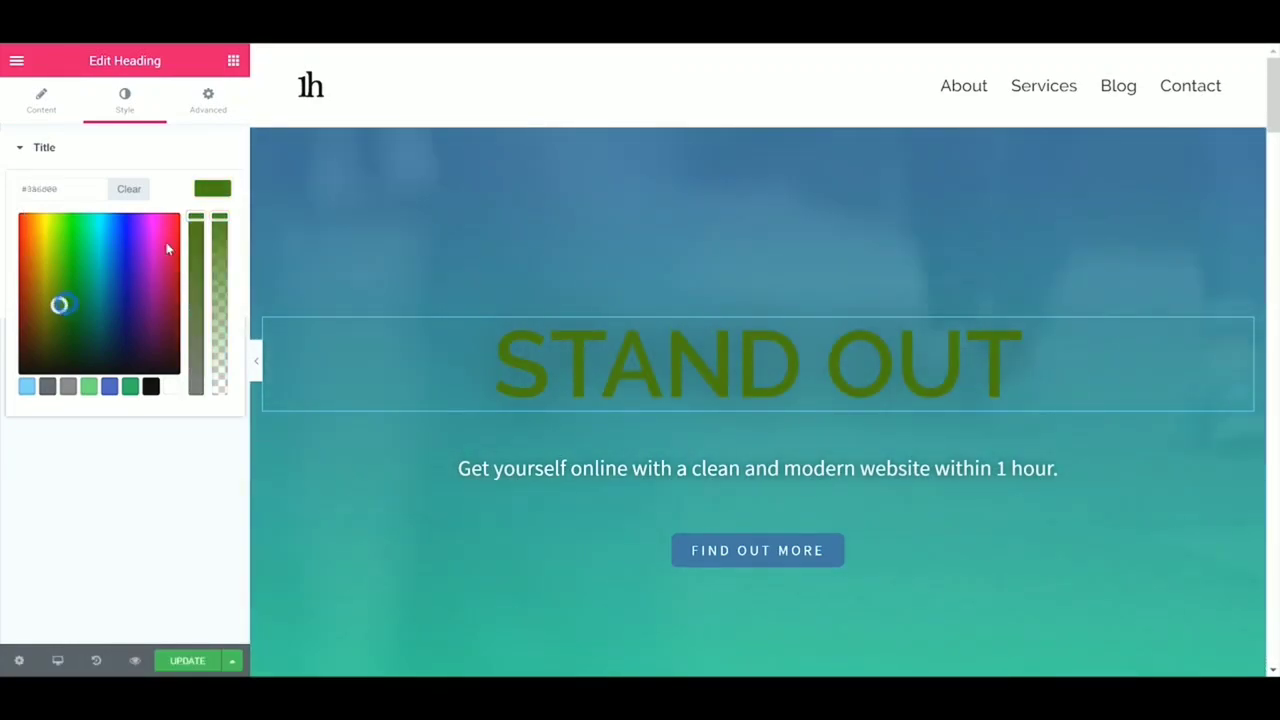
{"action": "left_click", "coordinate": [171, 386]}
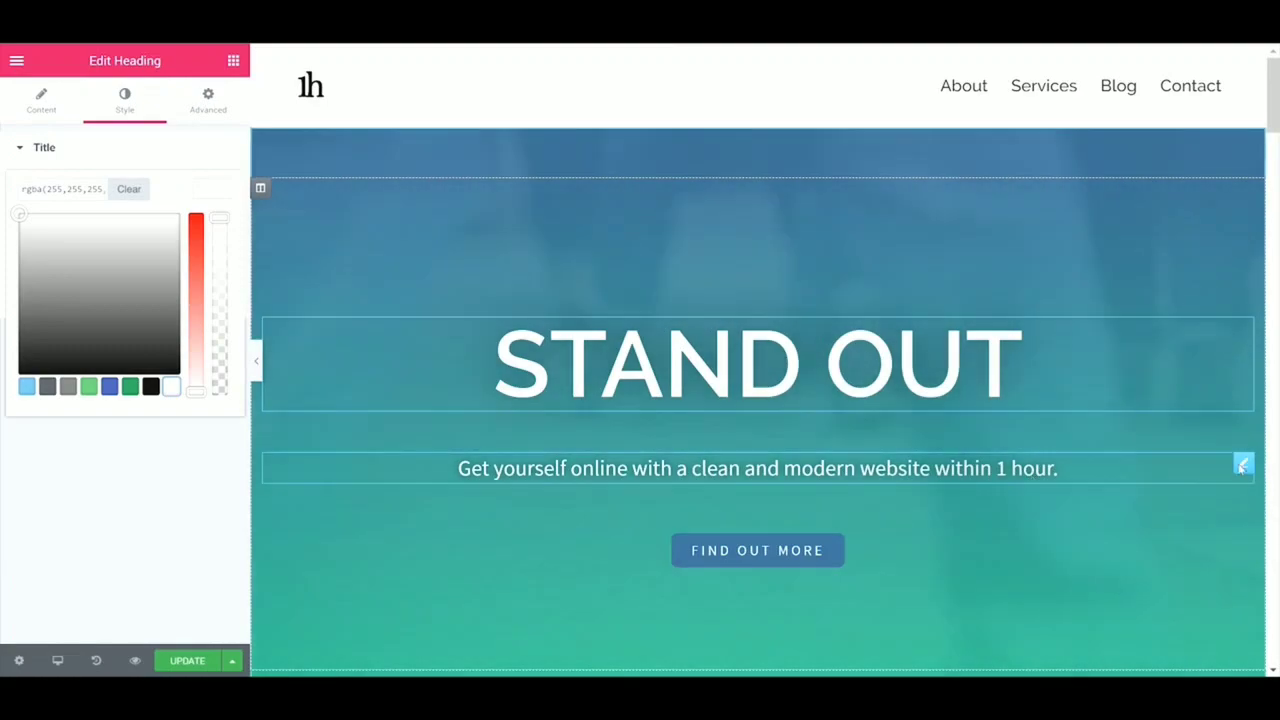
Step: Select the tagline heading beneath STAND OUT for editing
{"action": "right_click", "coordinate": [1241, 465]}
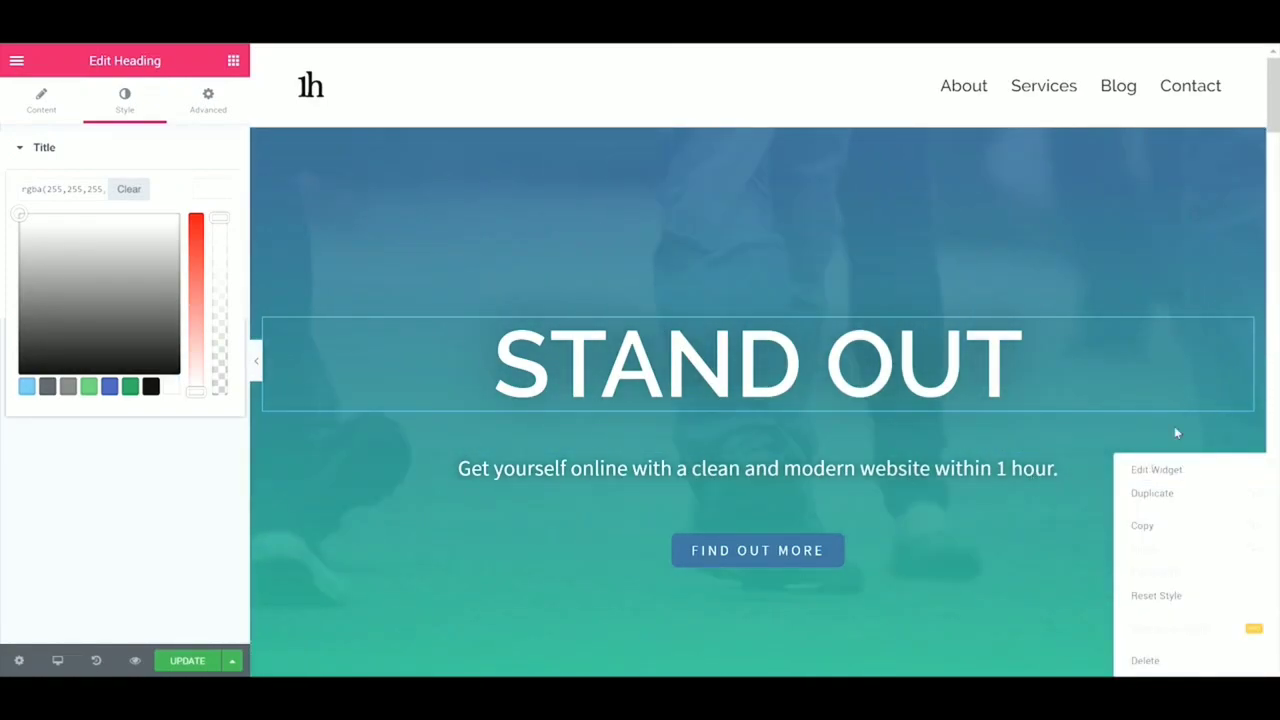
{"action": "left_click", "coordinate": [1034, 490]}
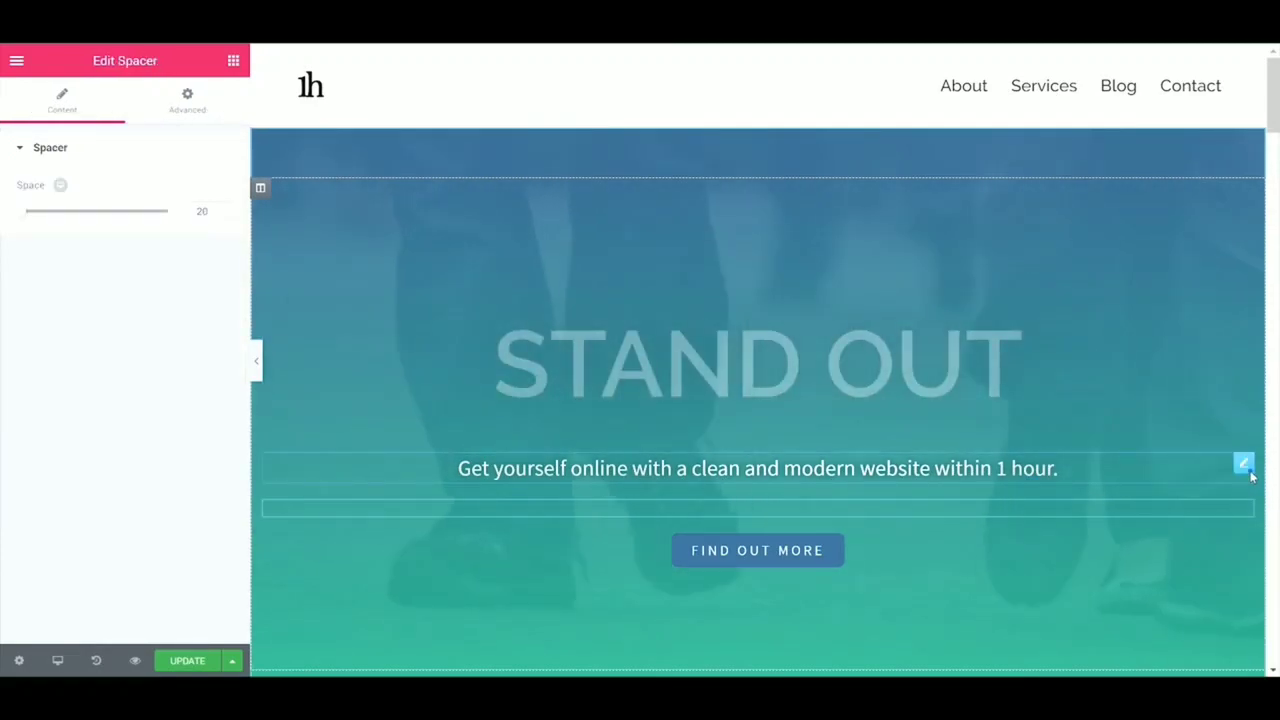
{"action": "left_click", "coordinate": [1244, 464]}
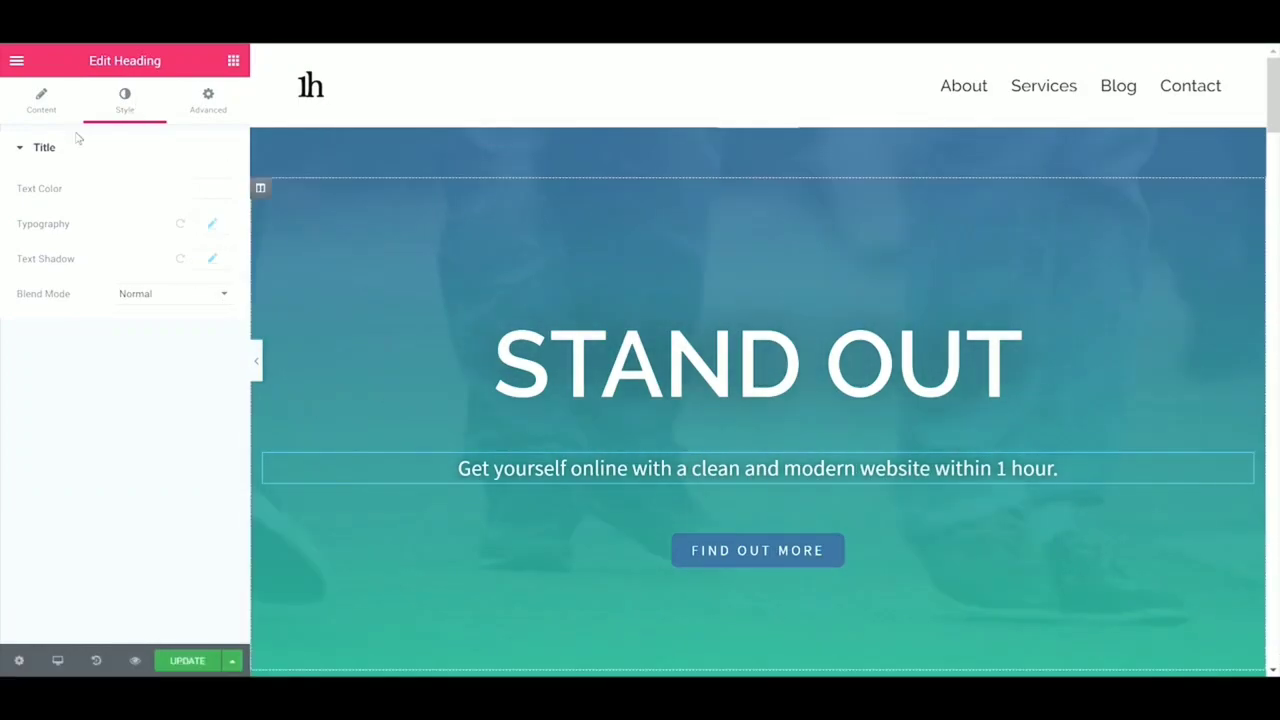
Step: Select the FIND OUT MORE button and retype its label as 'click here'
{"action": "left_click", "coordinate": [30, 100]}
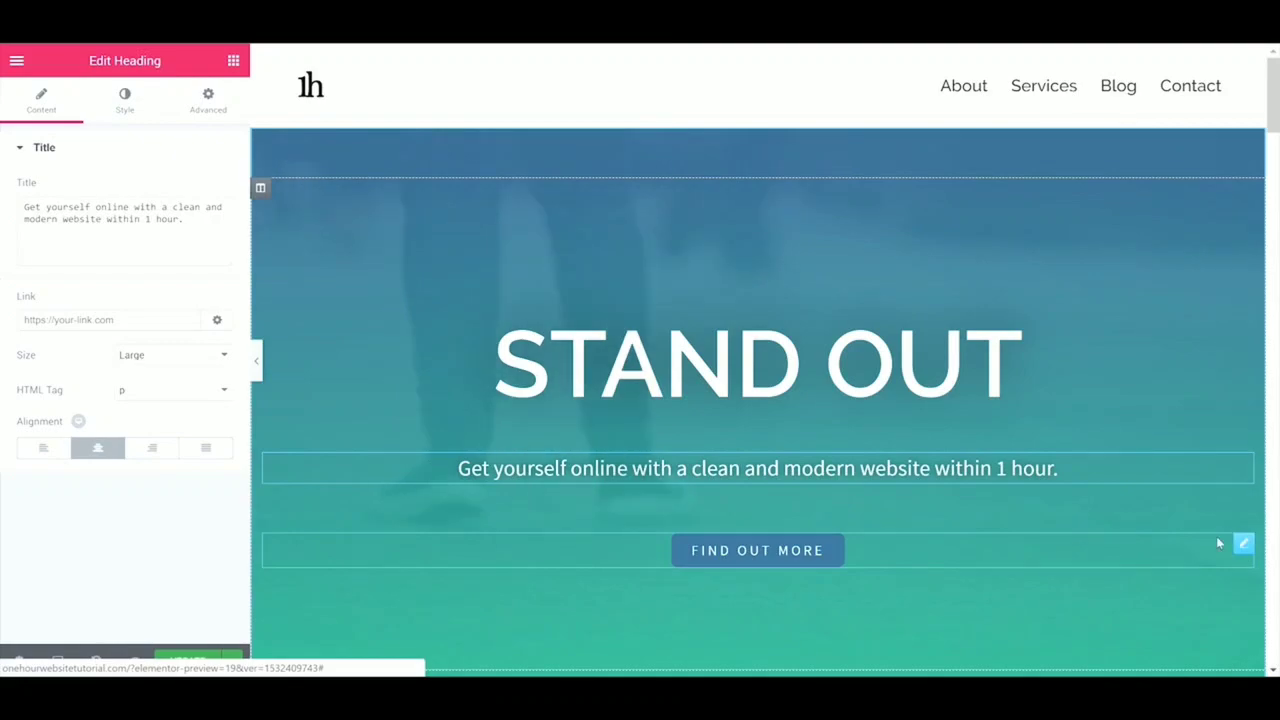
{"action": "left_click", "coordinate": [1236, 541]}
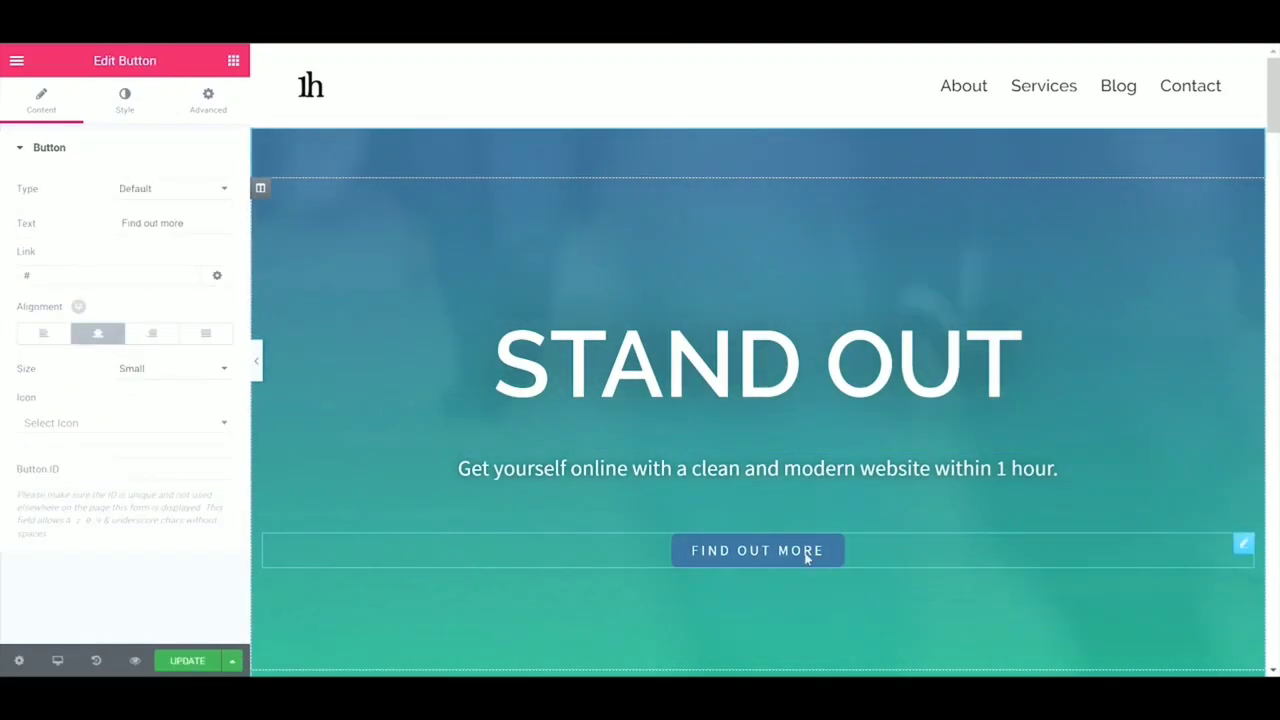
{"action": "left_click", "coordinate": [175, 220]}
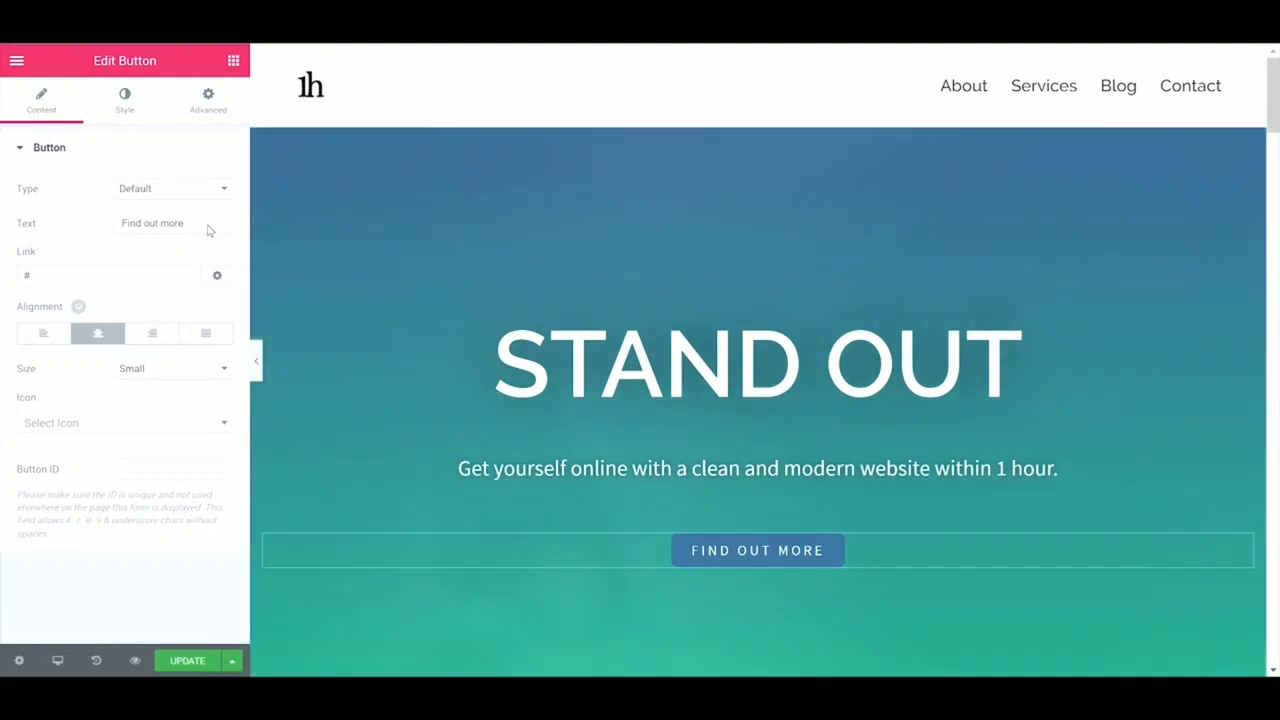
{"action": "left_click", "coordinate": [52, 225]}
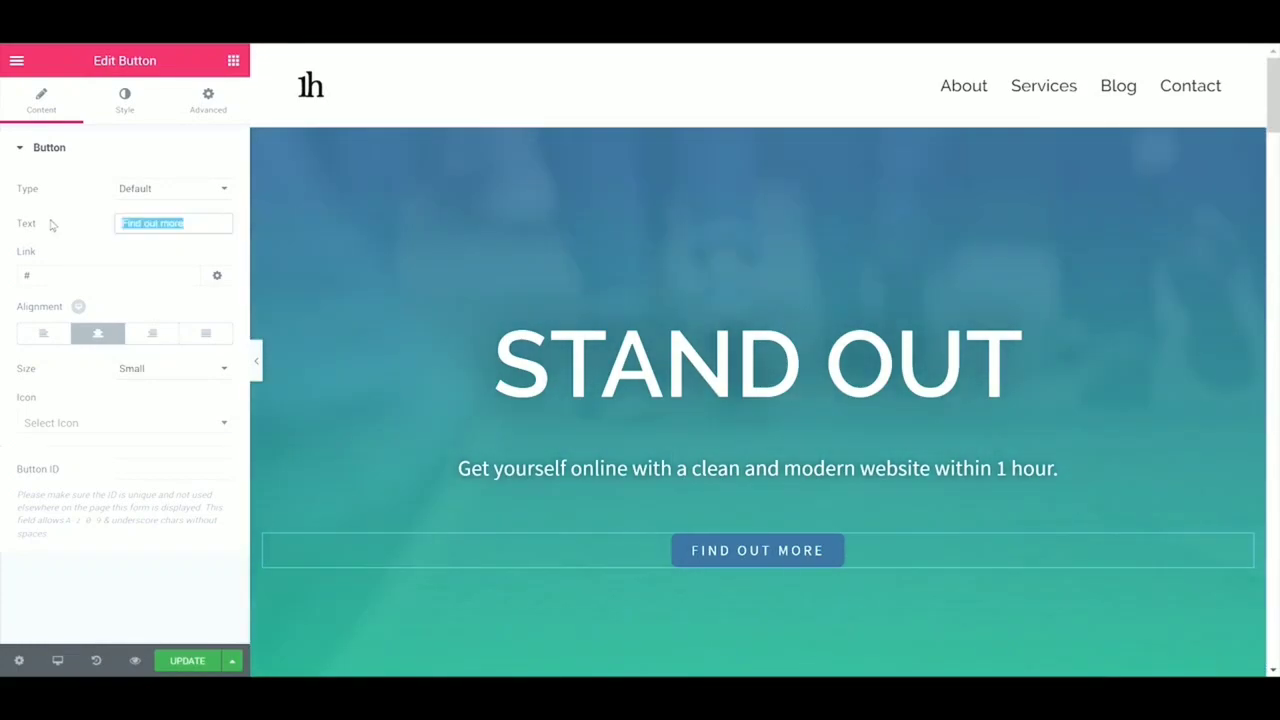
{"action": "type", "text": "click here"}
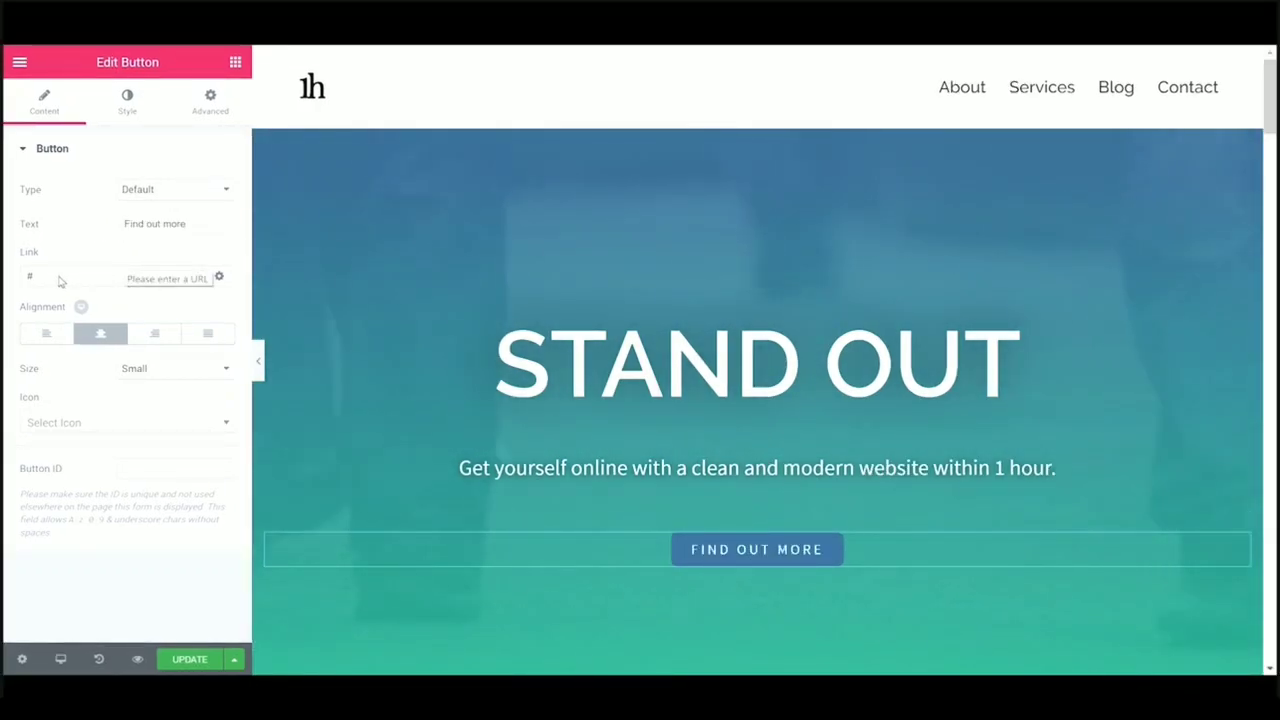
Step: Replace the button's # link with the pasted About page URL
{"action": "left_click", "coordinate": [53, 277]}
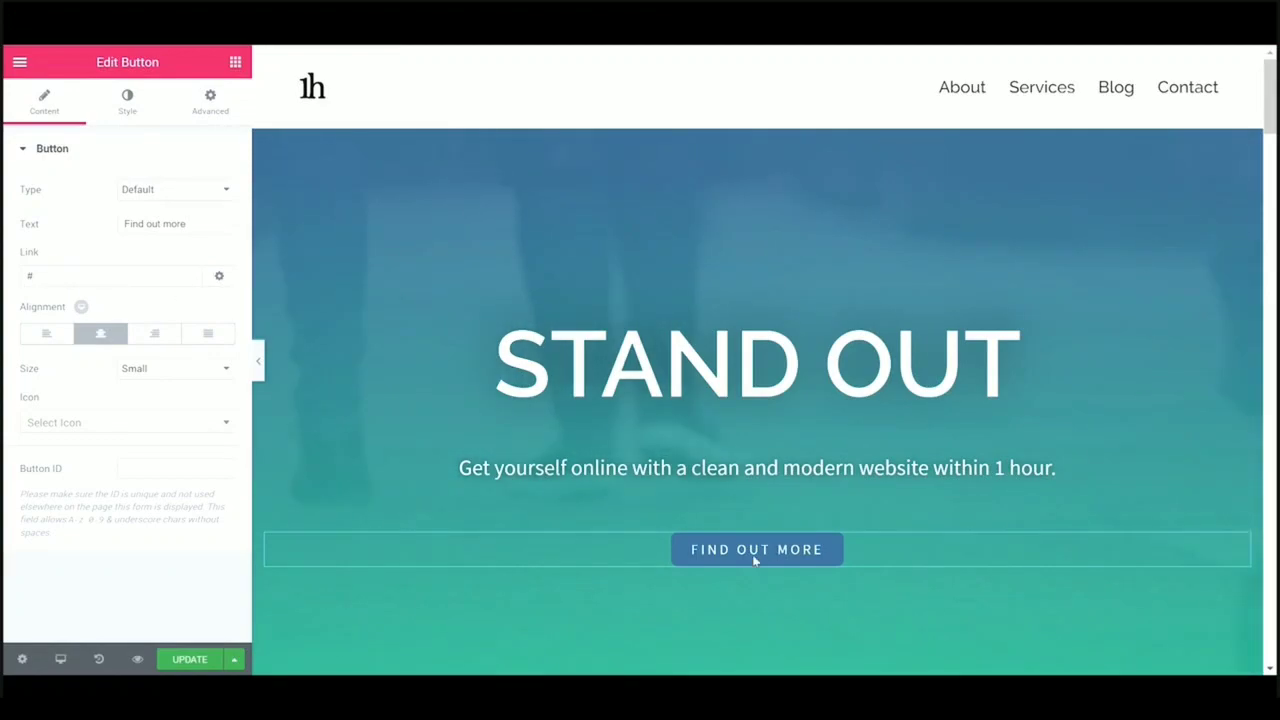
{"action": "left_click", "coordinate": [45, 281]}
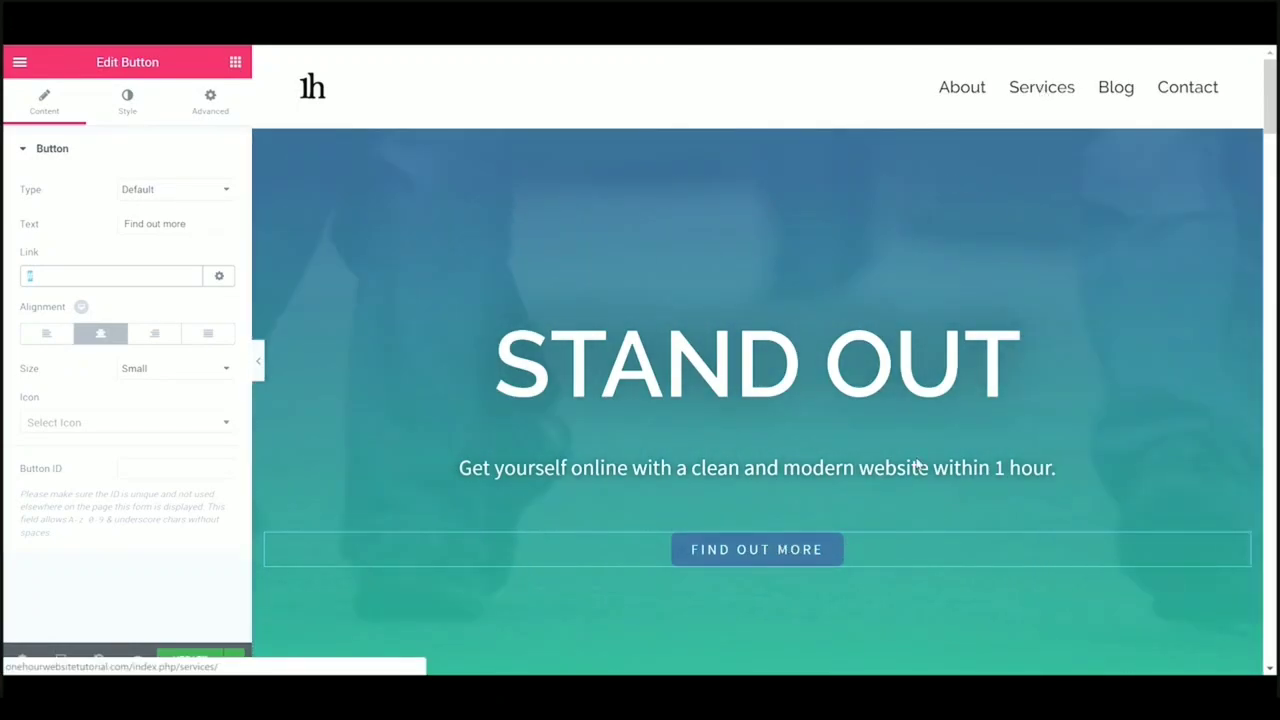
{"action": "key", "text": "ctrl+v"}
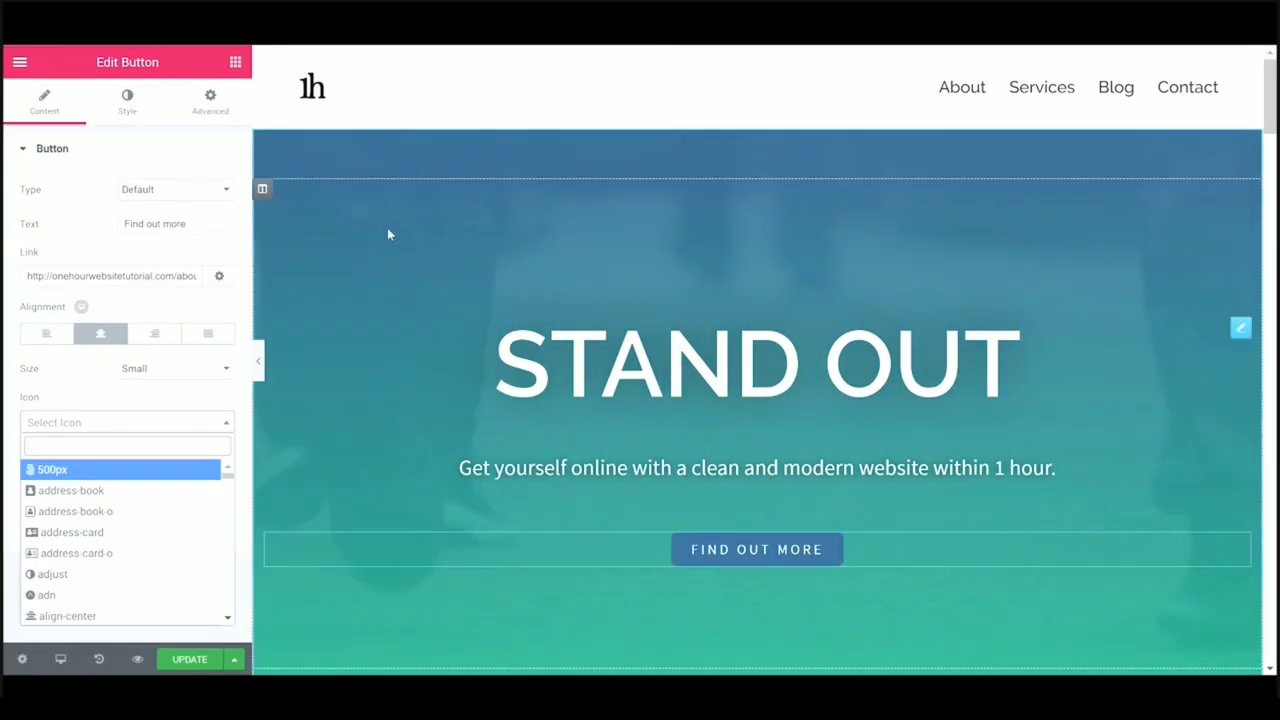
{"action": "right_click", "coordinate": [284, 156]}
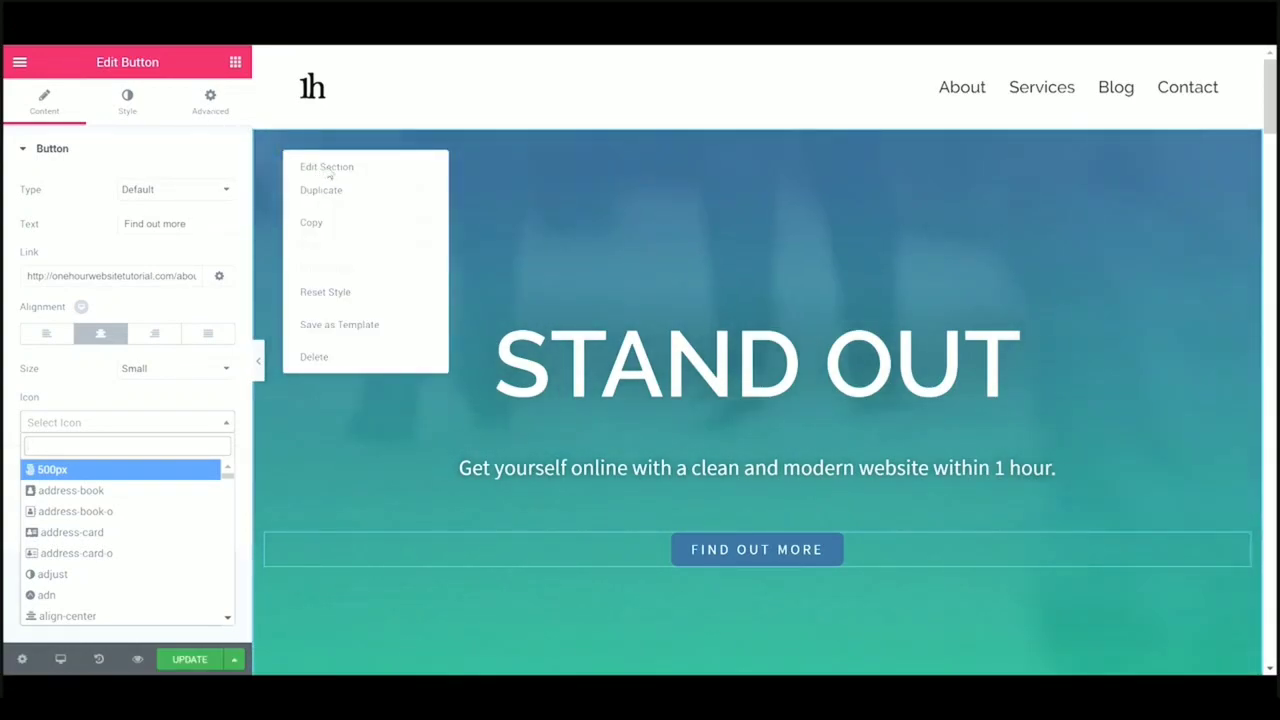
Step: In the hero's Background Overlay, try teal, pink, then red-orange as the first gradient colour
{"action": "left_click", "coordinate": [327, 168]}
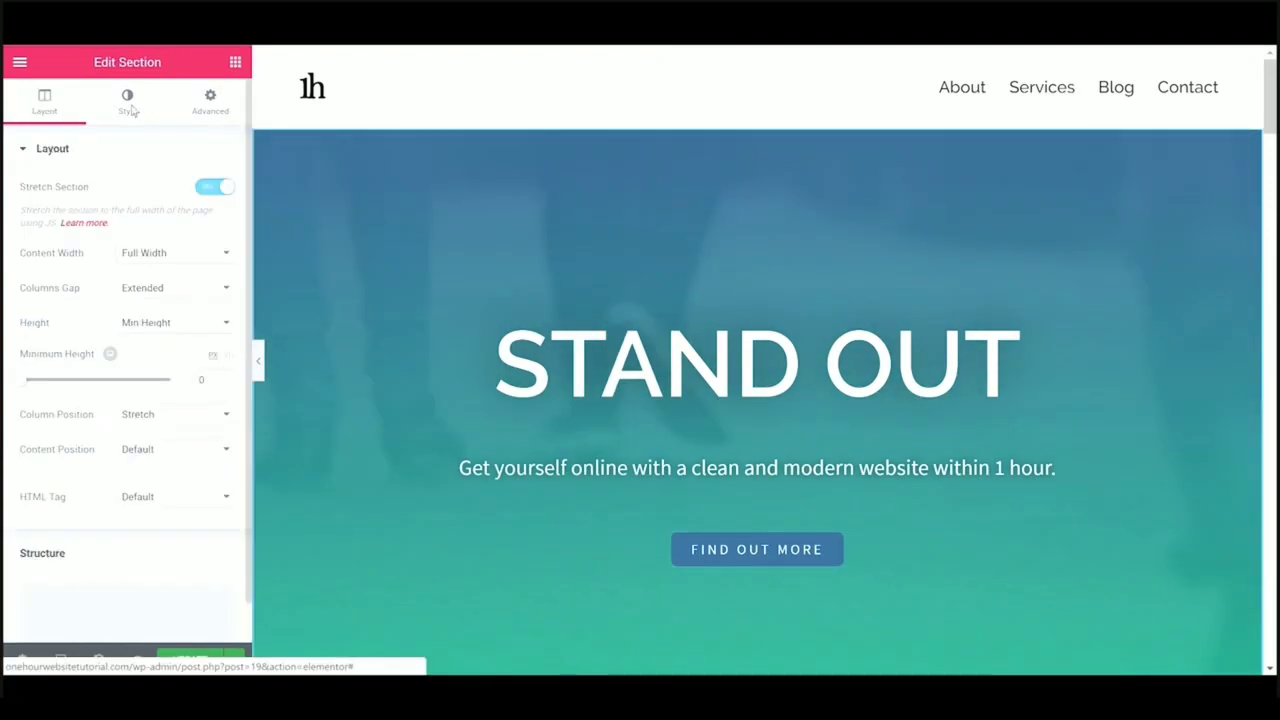
{"action": "left_click", "coordinate": [128, 100]}
{"action": "scroll", "coordinate": [140, 405], "scroll_direction": "down", "scroll_amount": 3}
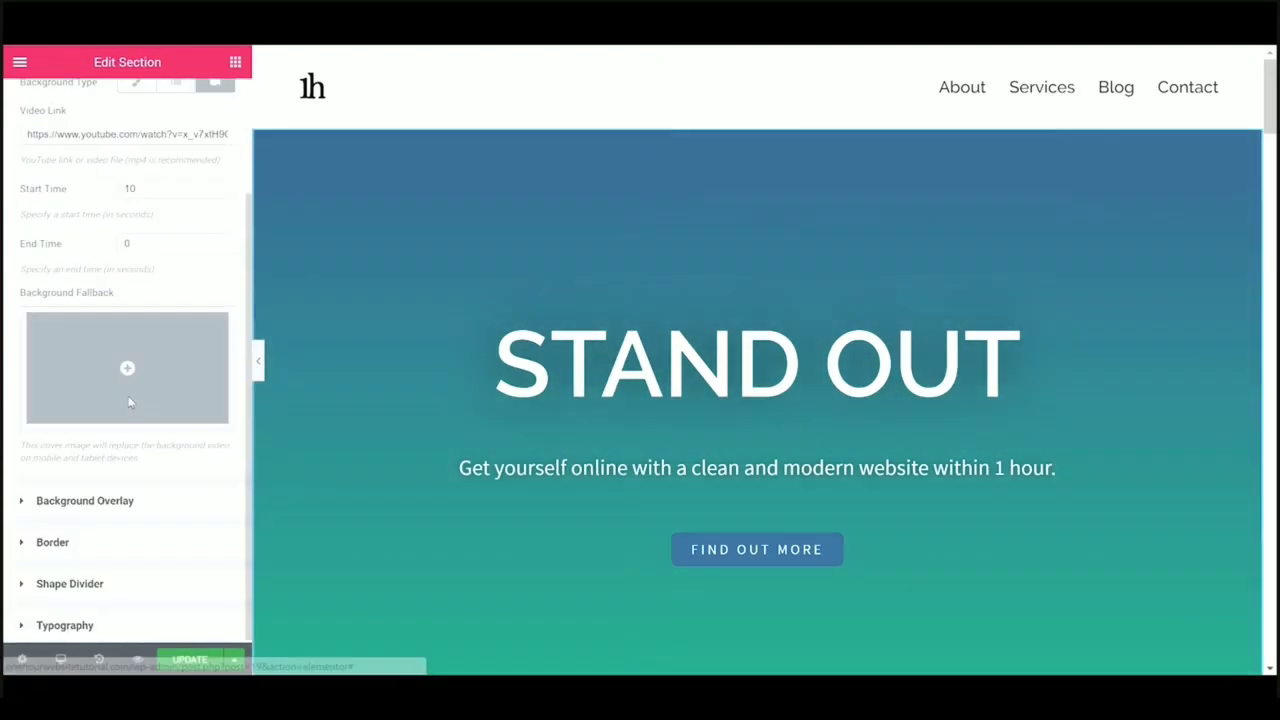
{"action": "left_click", "coordinate": [42, 501]}
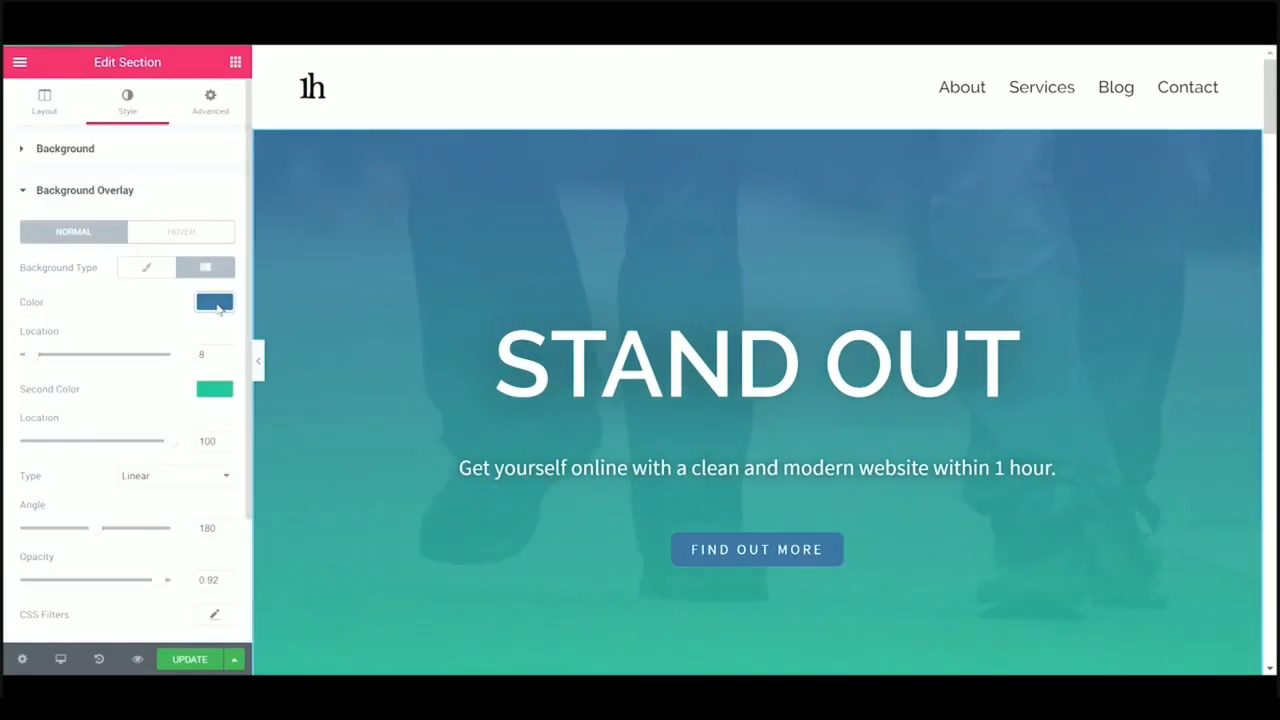
{"action": "left_click", "coordinate": [215, 302]}
{"action": "left_click", "coordinate": [103, 394]}
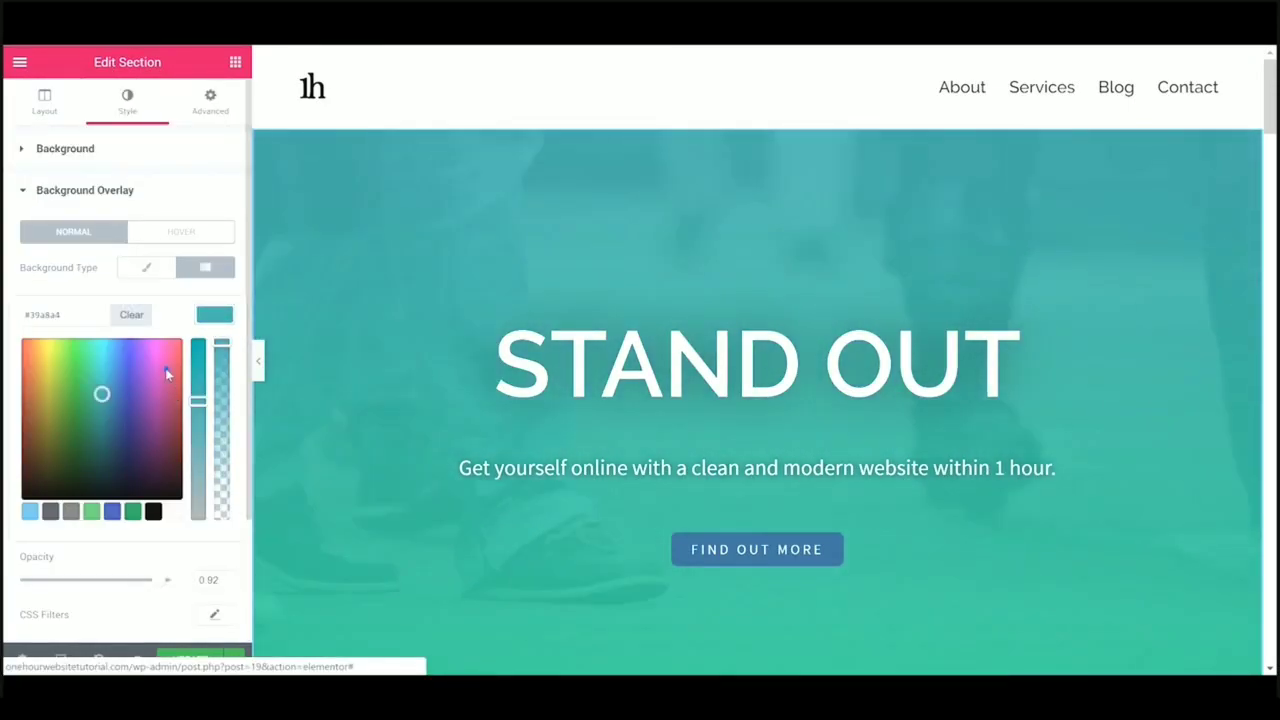
{"action": "left_click", "coordinate": [165, 368]}
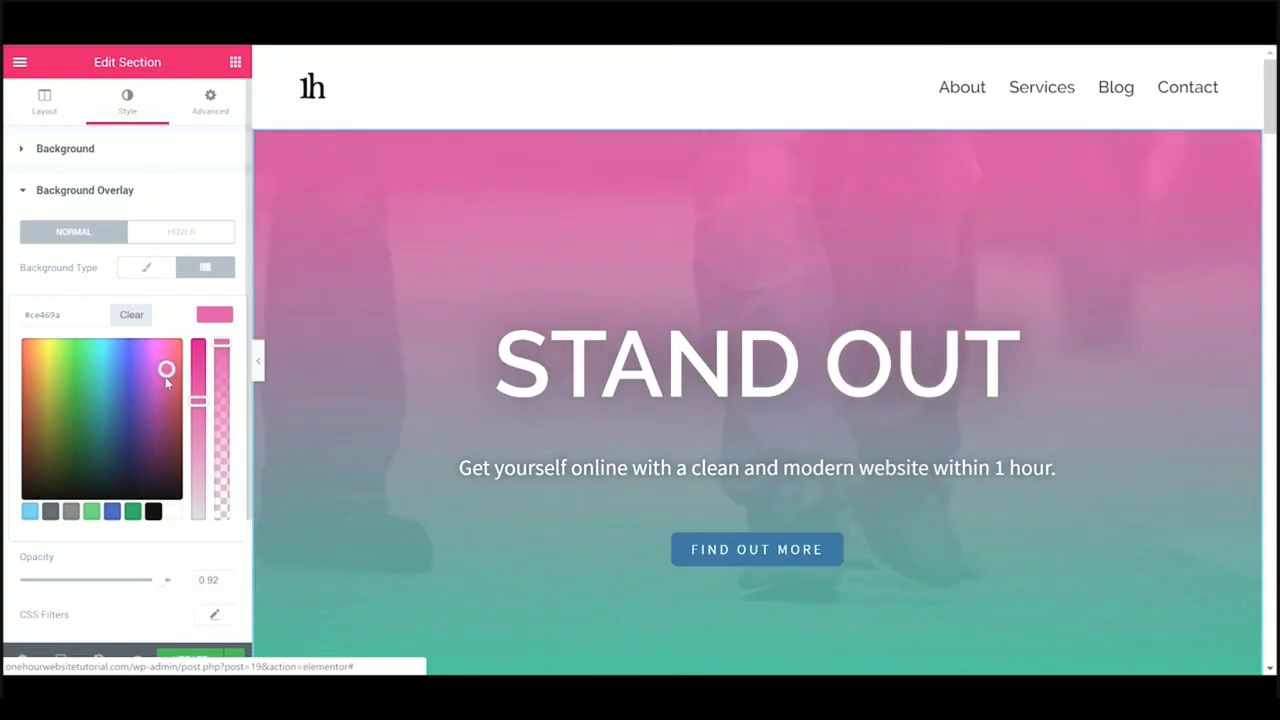
{"action": "left_click_drag", "start_coordinate": [45, 371], "coordinate": [24, 354]}
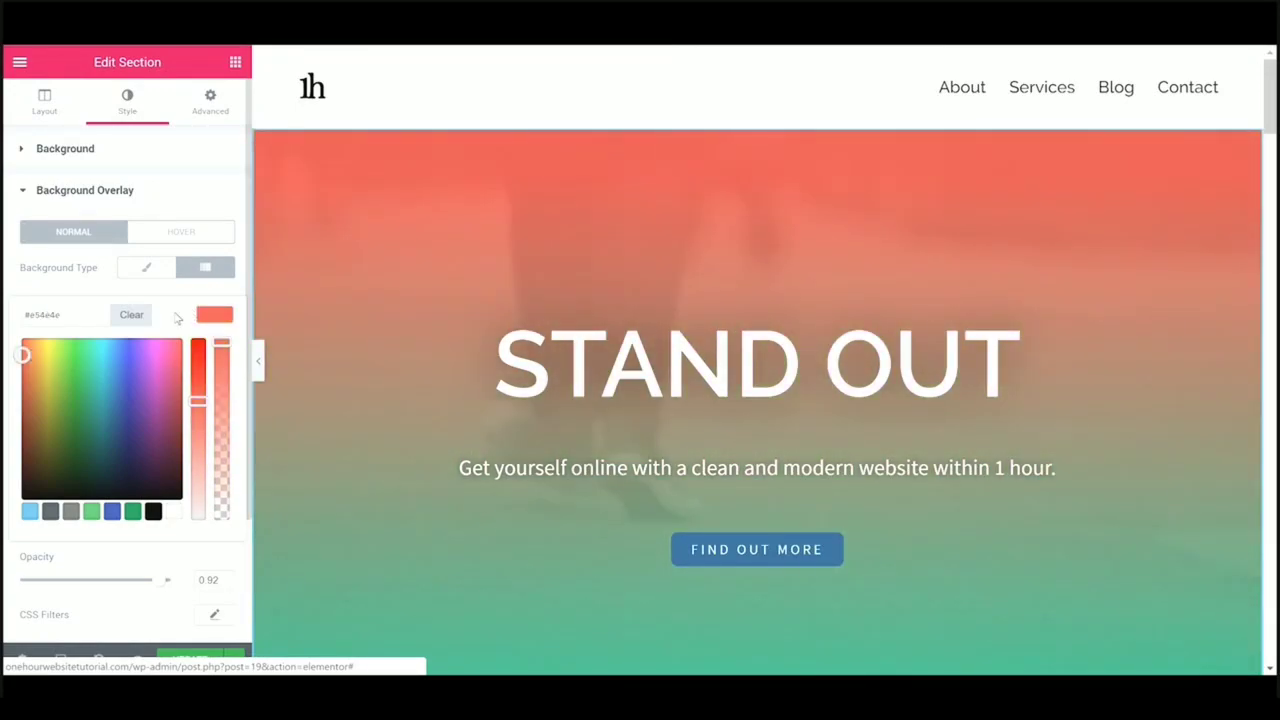
{"action": "left_click", "coordinate": [212, 315]}
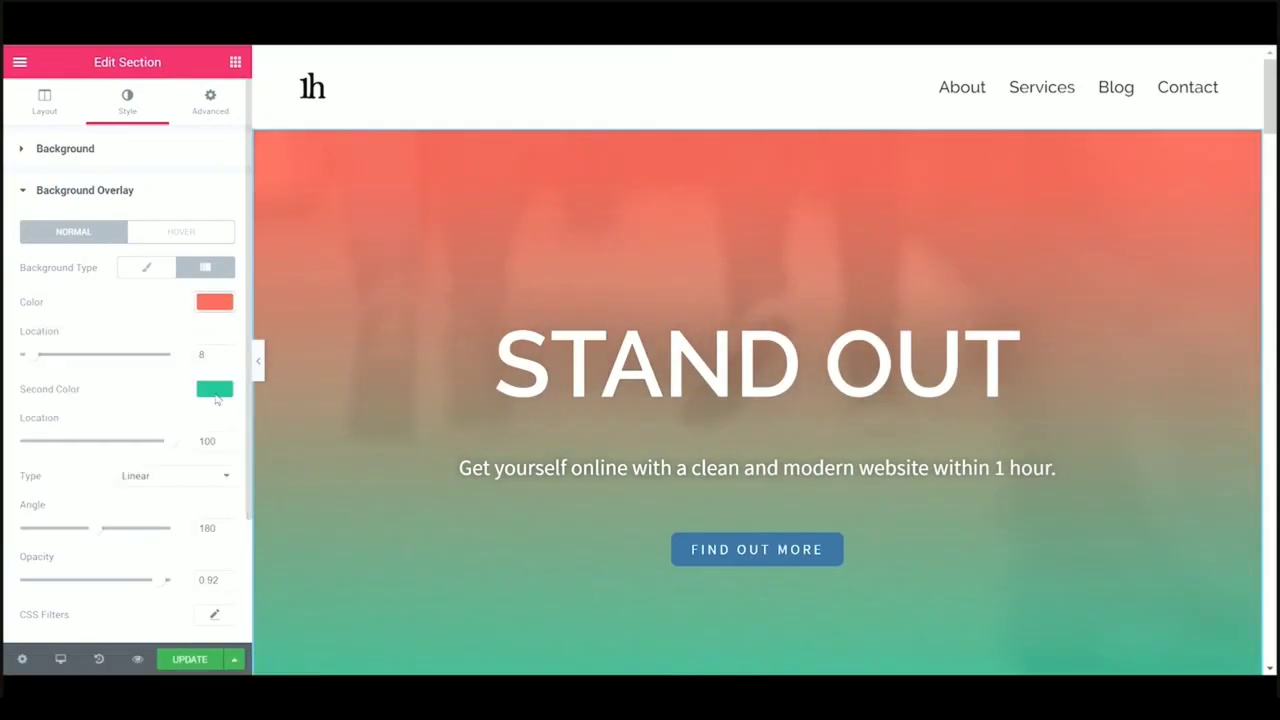
Step: Try violet as the overlay gradient's second colour, then fine-tune it
{"action": "left_click", "coordinate": [214, 390]}
{"action": "left_click_drag", "start_coordinate": [91, 457], "coordinate": [137, 478]}
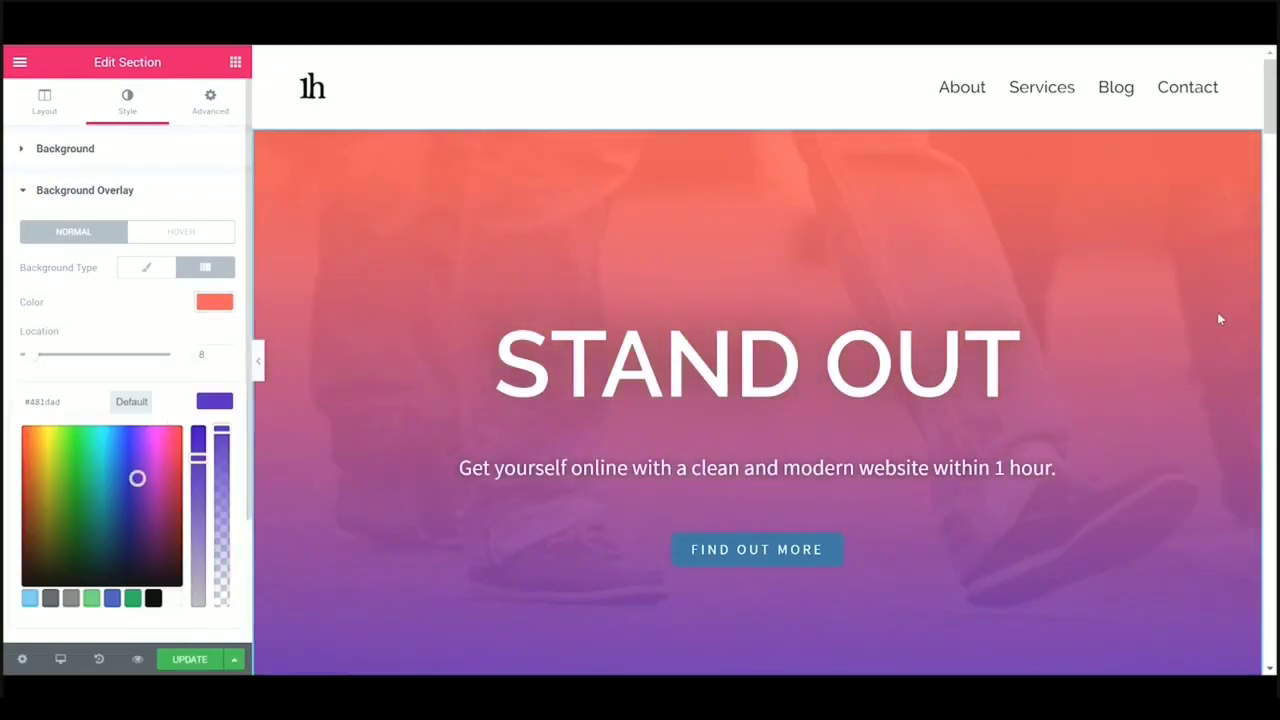
{"action": "scroll", "coordinate": [677, 418], "scroll_direction": "down", "scroll_amount": 1}
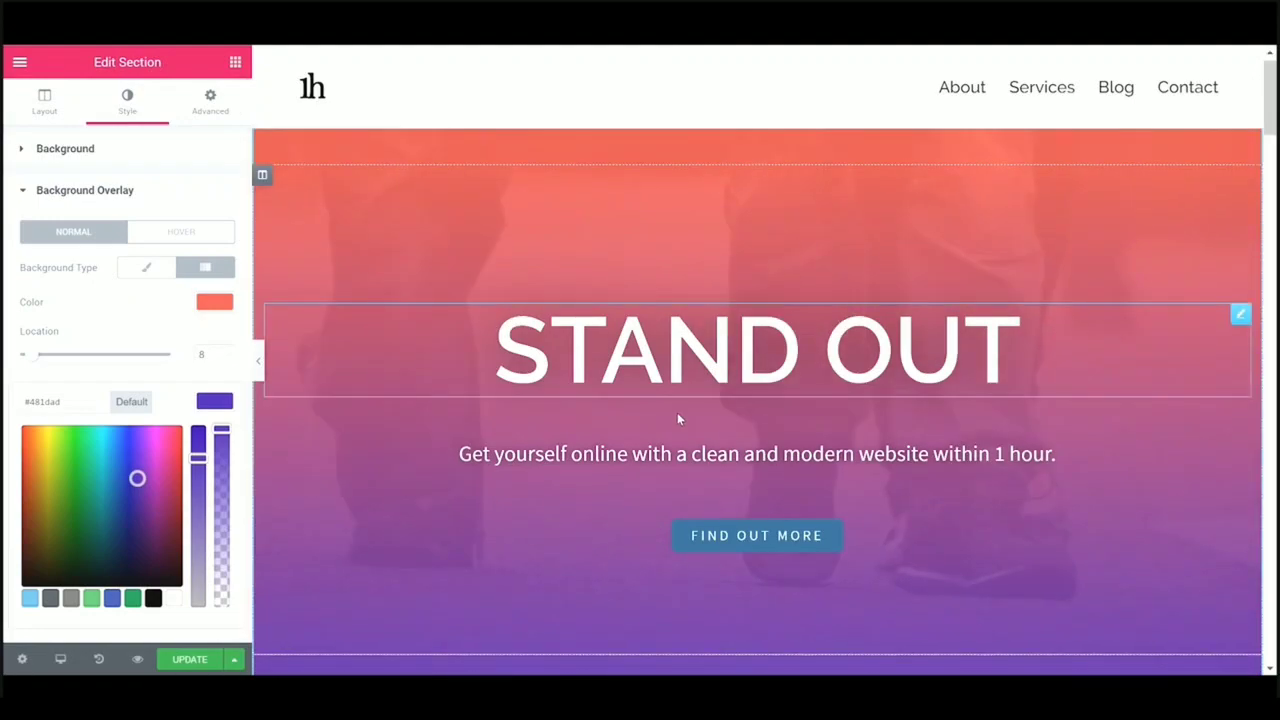
{"action": "scroll", "coordinate": [705, 345], "scroll_direction": "down", "scroll_amount": 3}
{"action": "scroll", "coordinate": [705, 345], "scroll_direction": "up", "scroll_amount": 4}
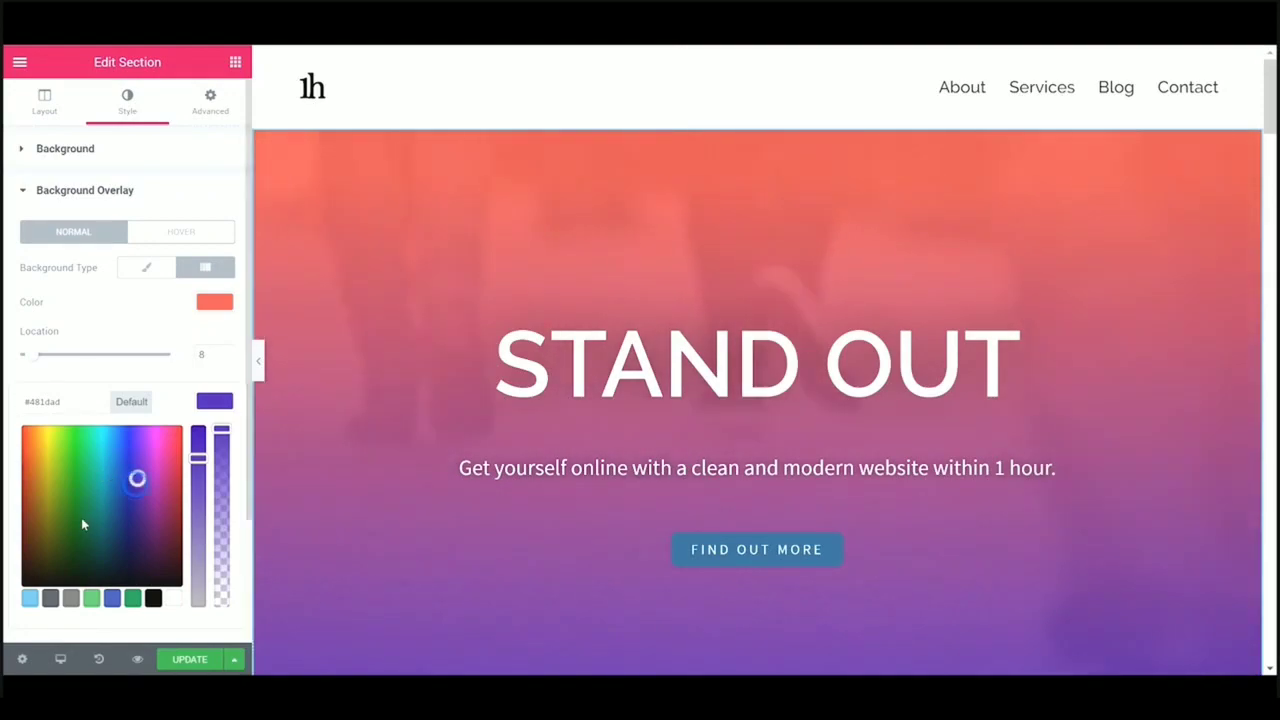
{"action": "left_click_drag", "start_coordinate": [98, 514], "coordinate": [98, 513]}
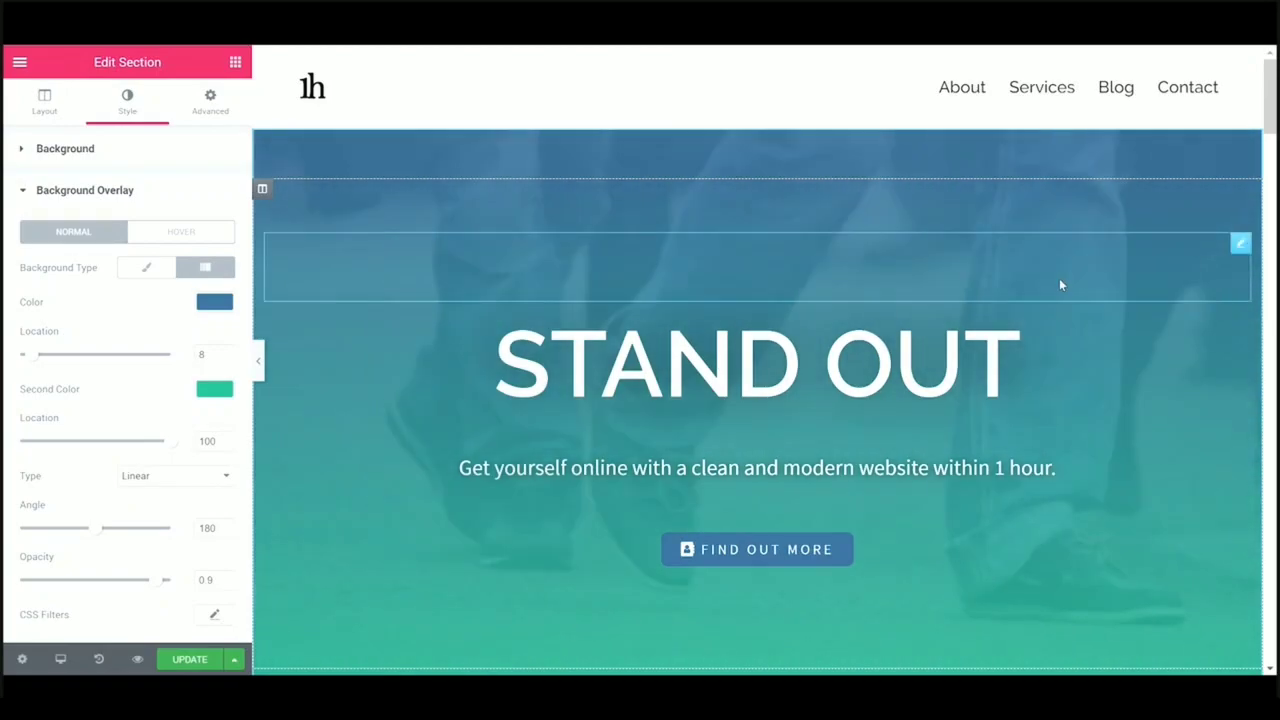
Step: Resize the About image column to about 51.8%, leaving 48.2% for the text column
{"action": "scroll", "coordinate": [405, 212], "scroll_direction": "down", "scroll_amount": 5}
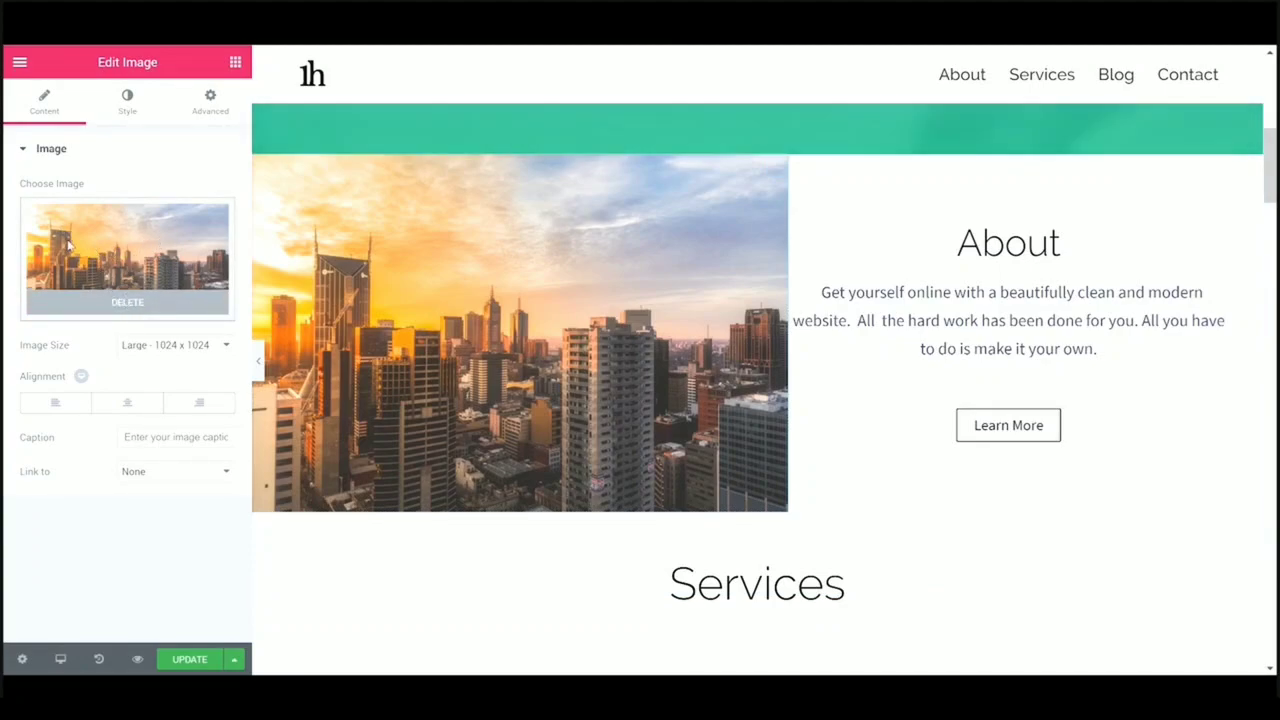
{"action": "left_click_drag", "start_coordinate": [788, 258], "coordinate": [620, 258]}
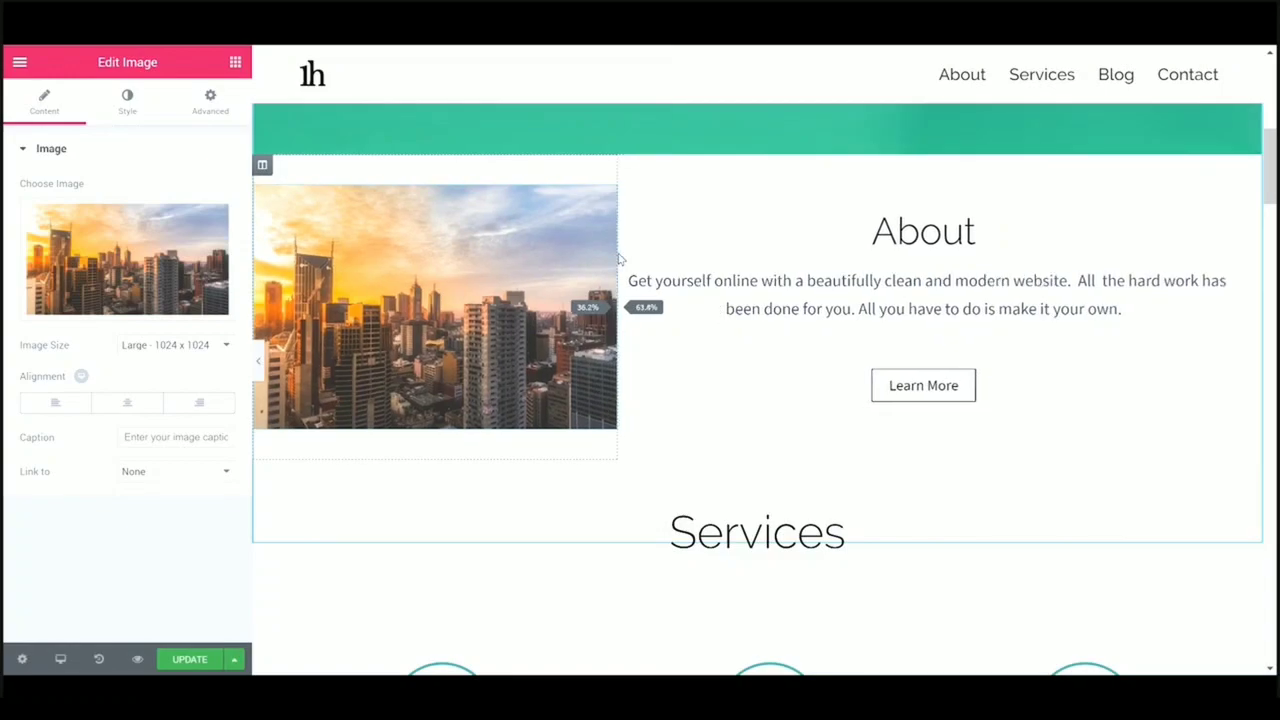
{"action": "left_click_drag", "start_coordinate": [899, 280], "coordinate": [776, 258]}
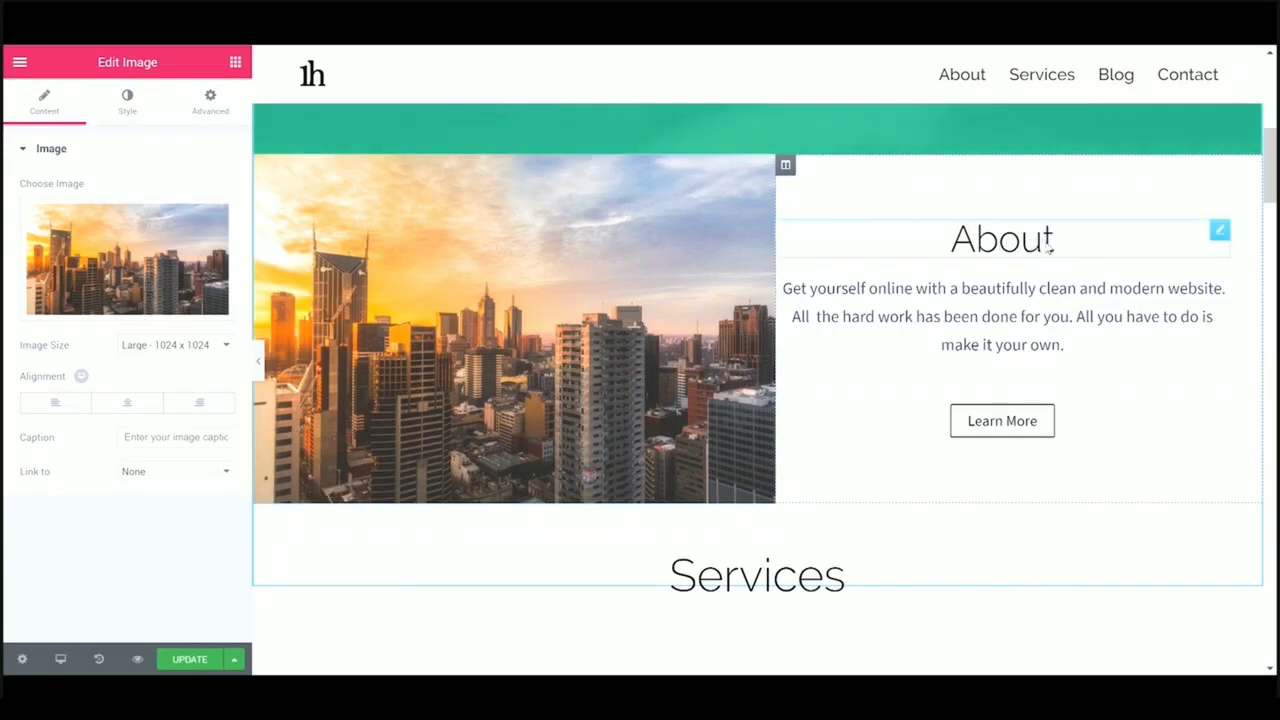
Step: Give the Learn More button an opaque bright blue background after trying green and dark blue
{"action": "left_click", "coordinate": [1045, 246]}
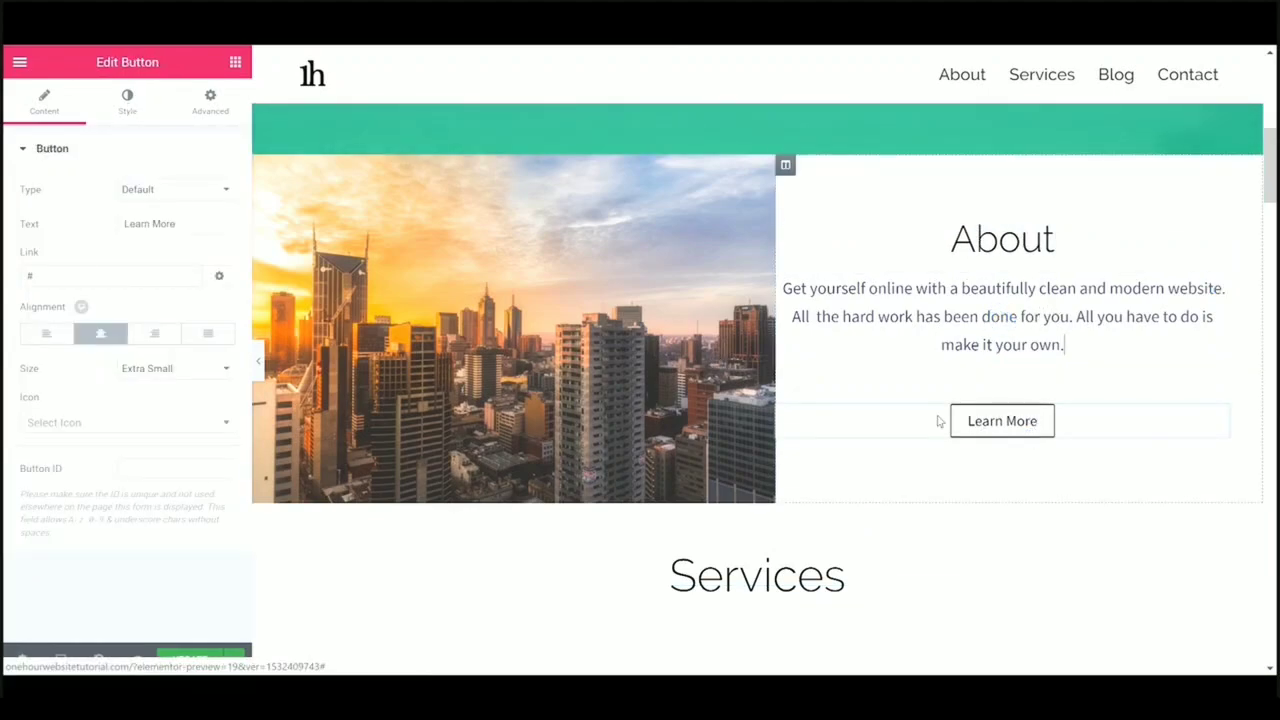
{"action": "left_click", "coordinate": [118, 97]}
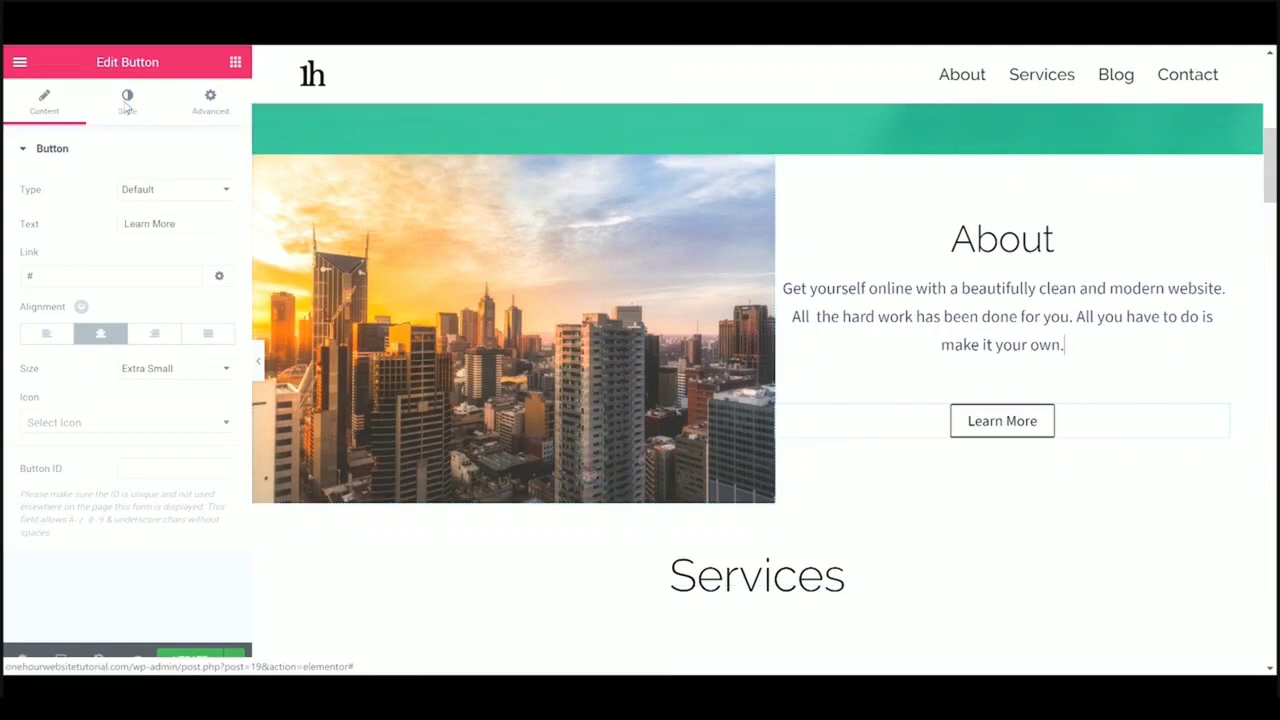
{"action": "left_click", "coordinate": [120, 115]}
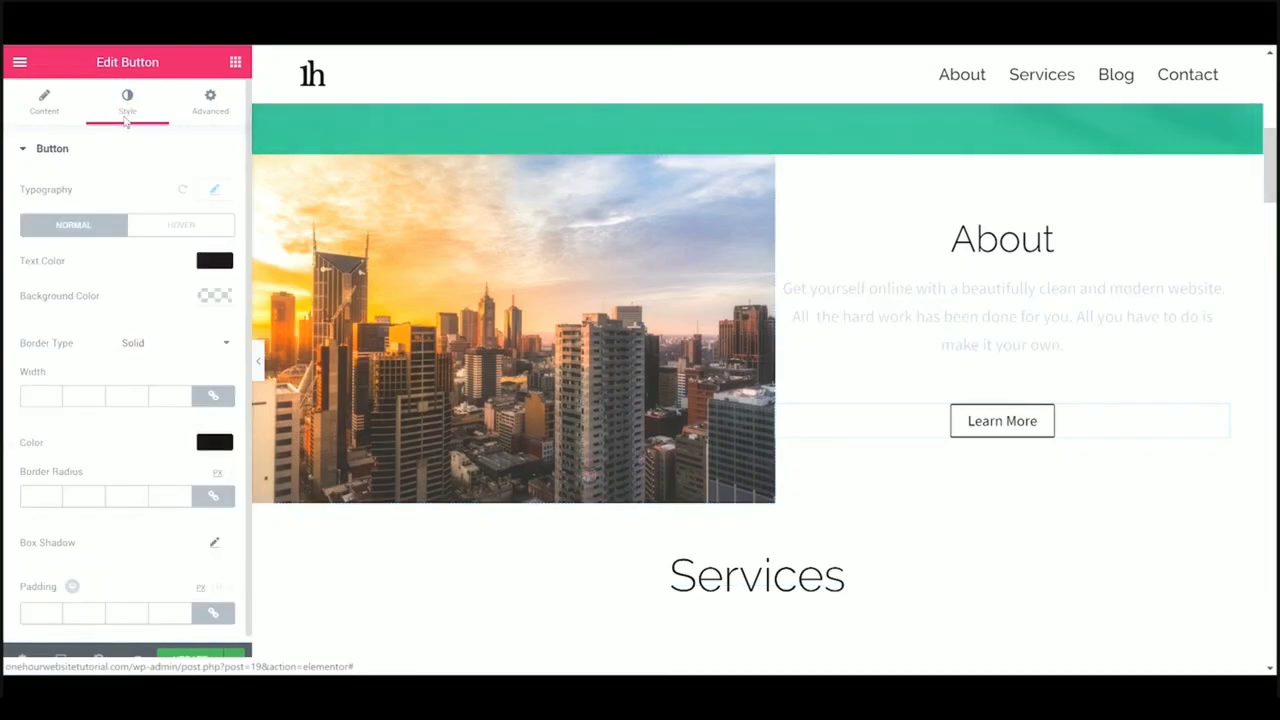
{"action": "left_click", "coordinate": [218, 297]}
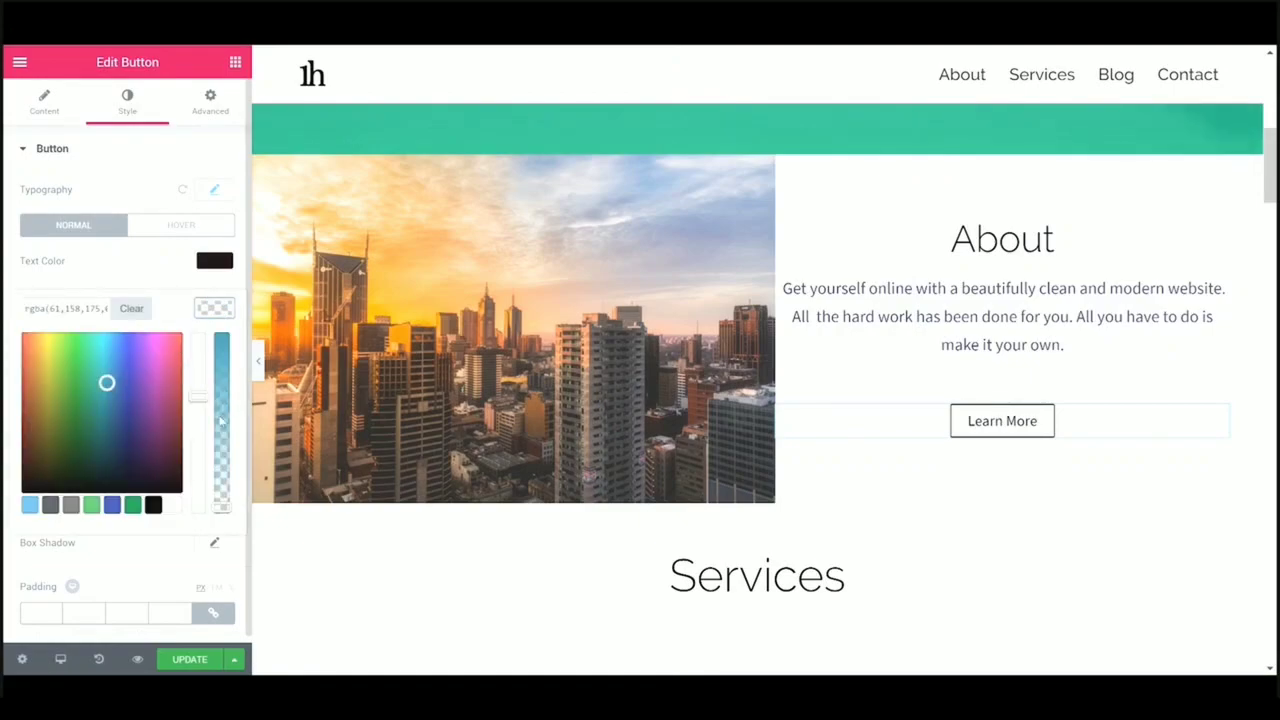
{"action": "left_click", "coordinate": [224, 506]}
{"action": "left_click_drag", "start_coordinate": [230, 463], "coordinate": [198, 355]}
{"action": "left_click_drag", "start_coordinate": [63, 394], "coordinate": [57, 394]}
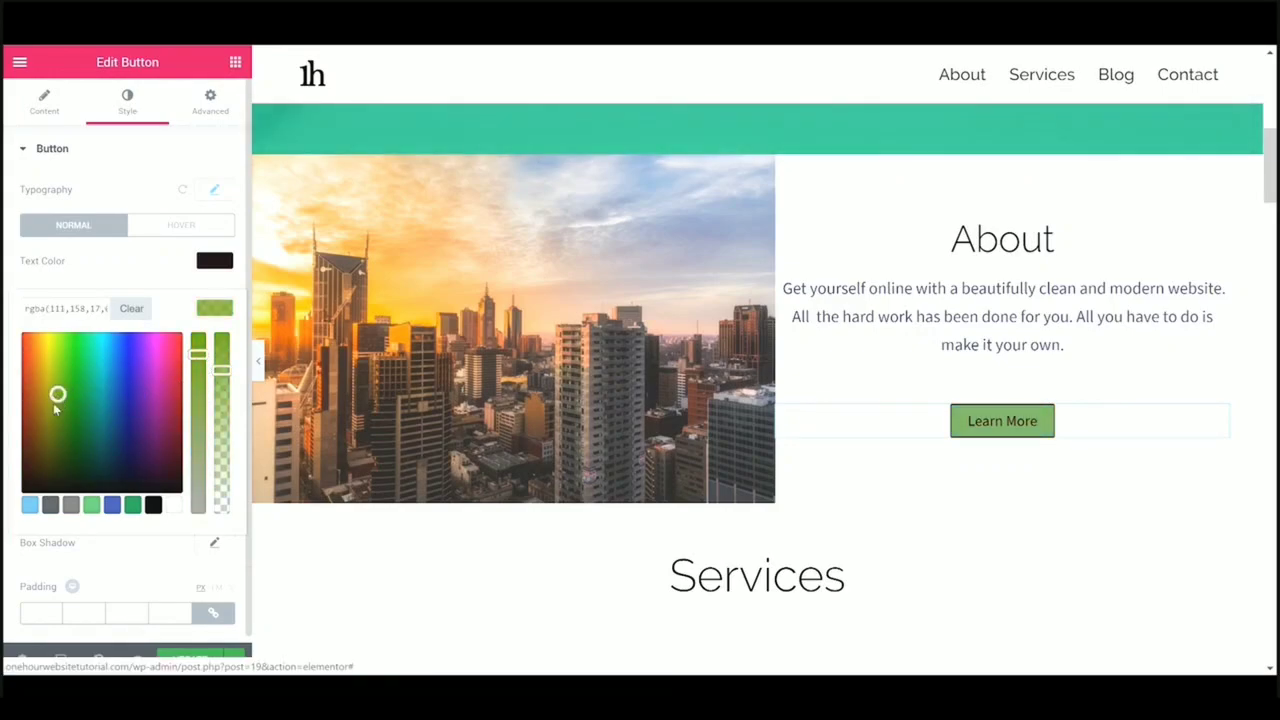
{"action": "left_click", "coordinate": [127, 434]}
{"action": "left_click_drag", "start_coordinate": [142, 400], "coordinate": [118, 378]}
{"action": "left_click", "coordinate": [187, 289]}
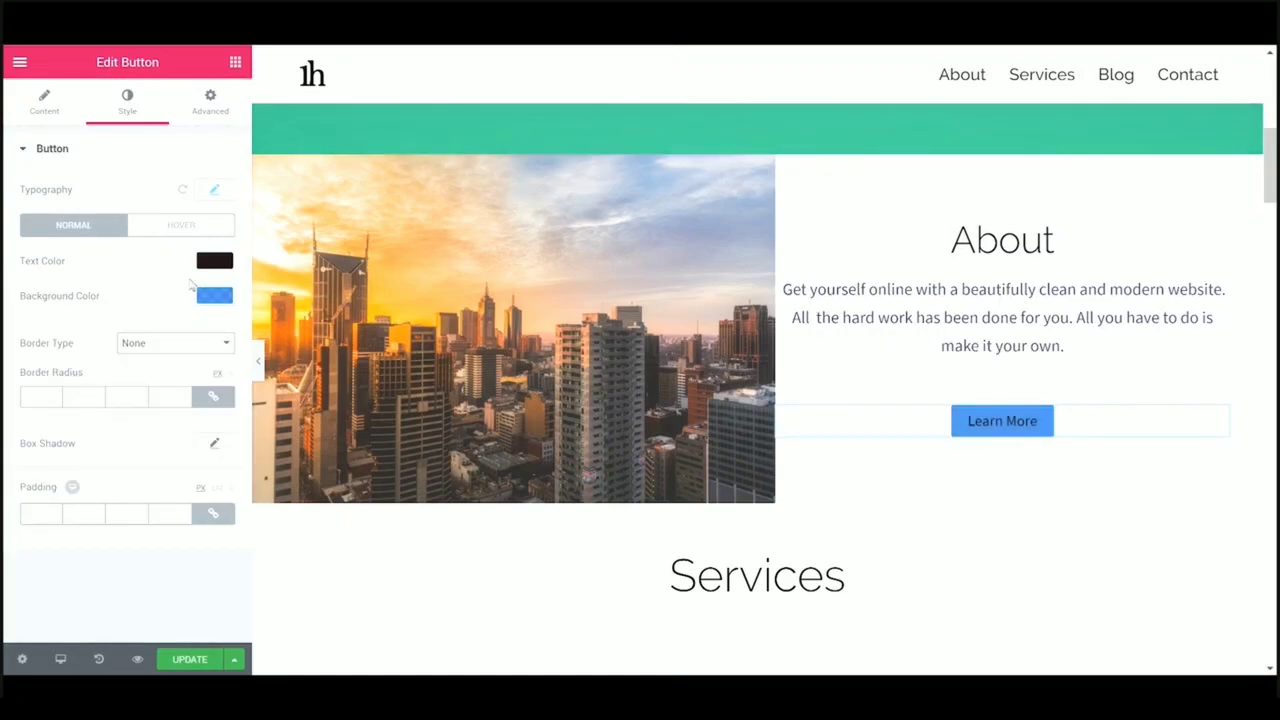
Step: Make the Learn More label text white and enlarge its typography size to 18 px
{"action": "left_click", "coordinate": [213, 263]}
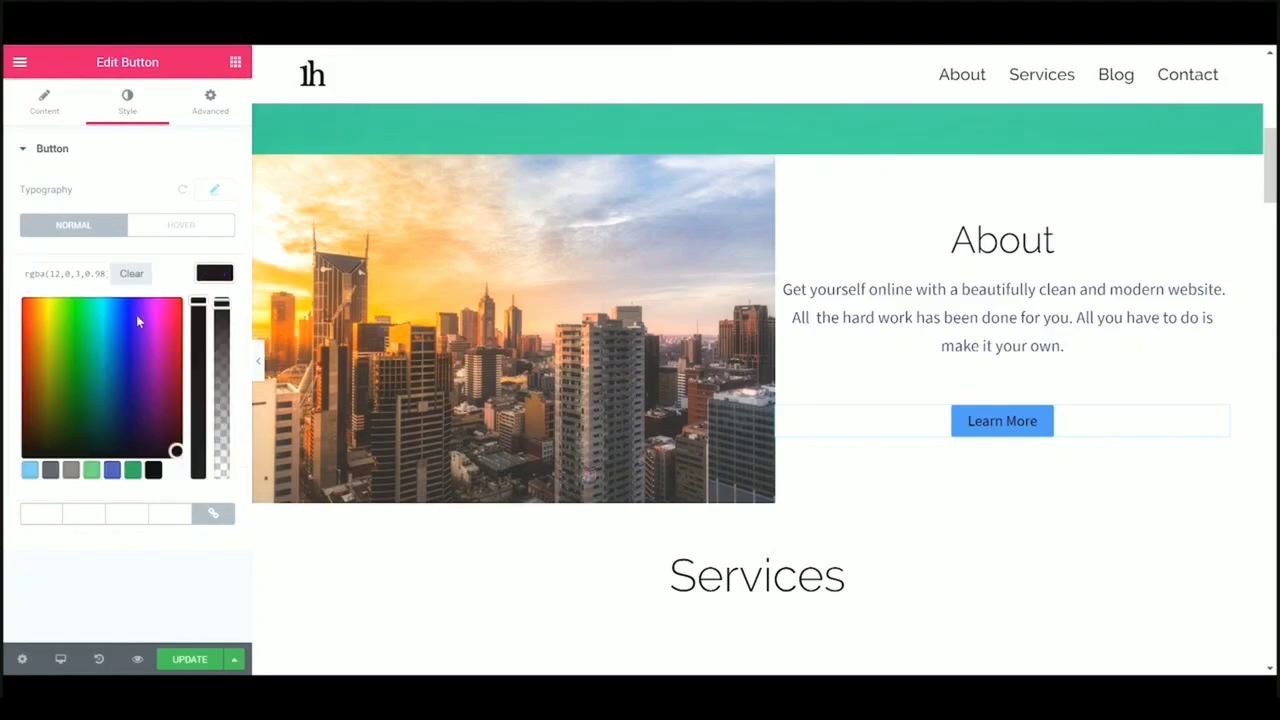
{"action": "left_click", "coordinate": [173, 472]}
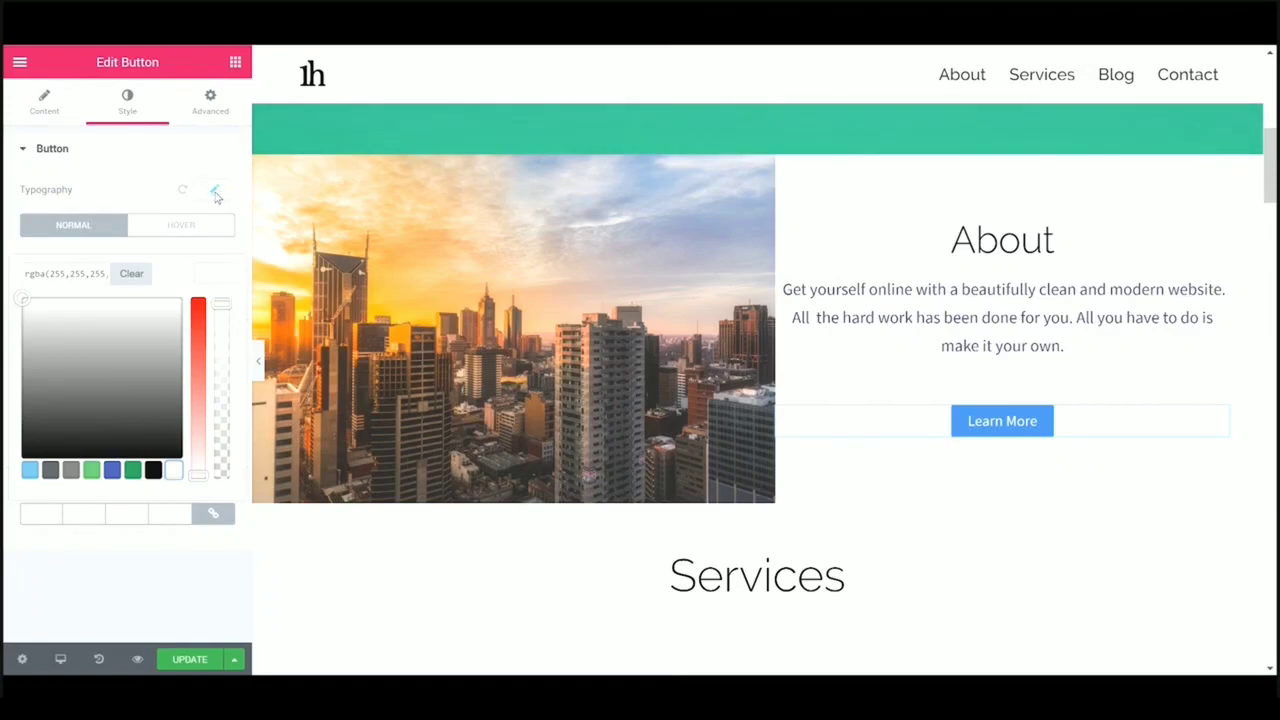
{"action": "left_click", "coordinate": [213, 193]}
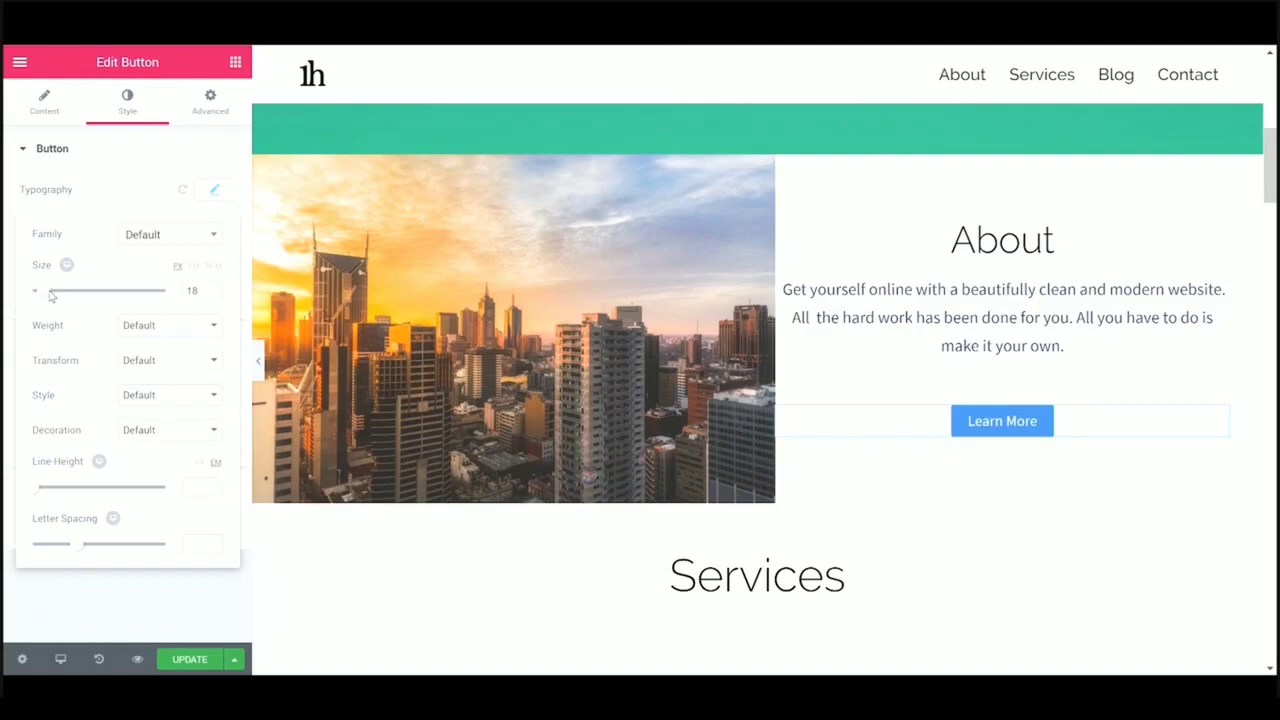
{"action": "mouse_move", "coordinate": [50, 291]}
{"action": "left_mouse_down"}
{"action": "mouse_move", "coordinate": [82, 291]}
{"action": "mouse_move", "coordinate": [52, 293]}
{"action": "left_mouse_up"}
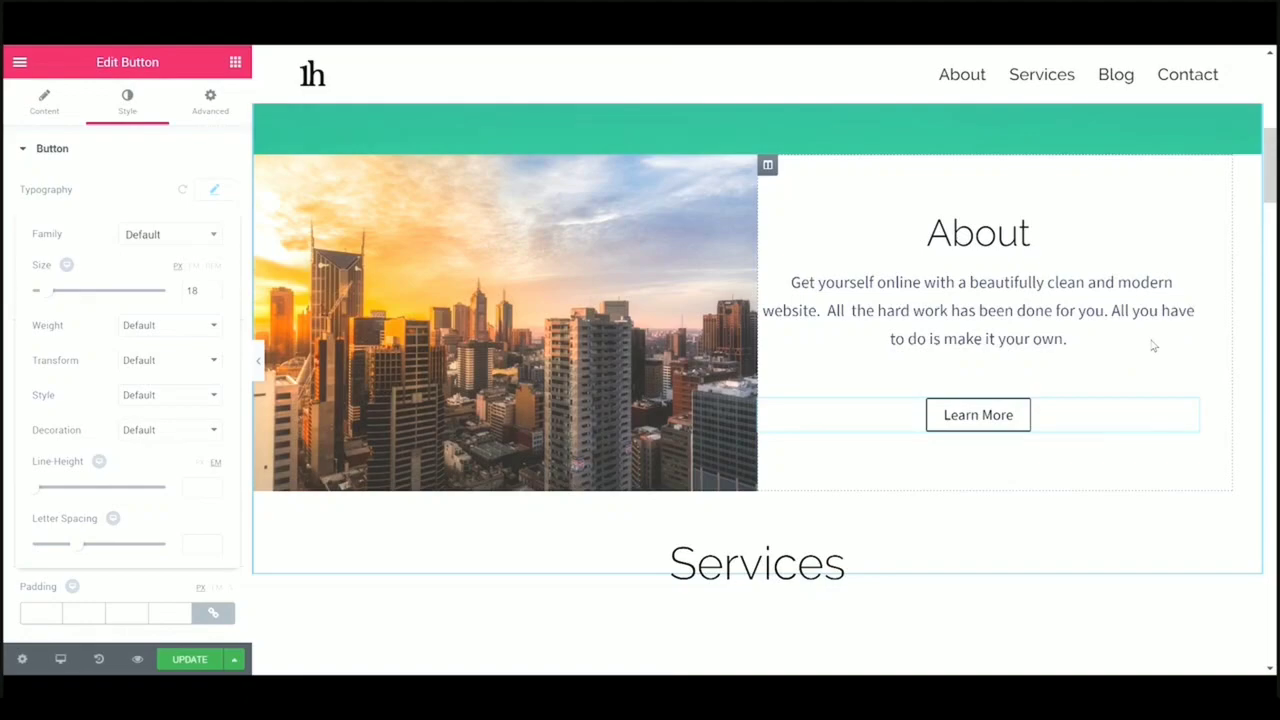
{"action": "scroll", "coordinate": [1272, 148], "scroll_direction": "down", "scroll_amount": 2}
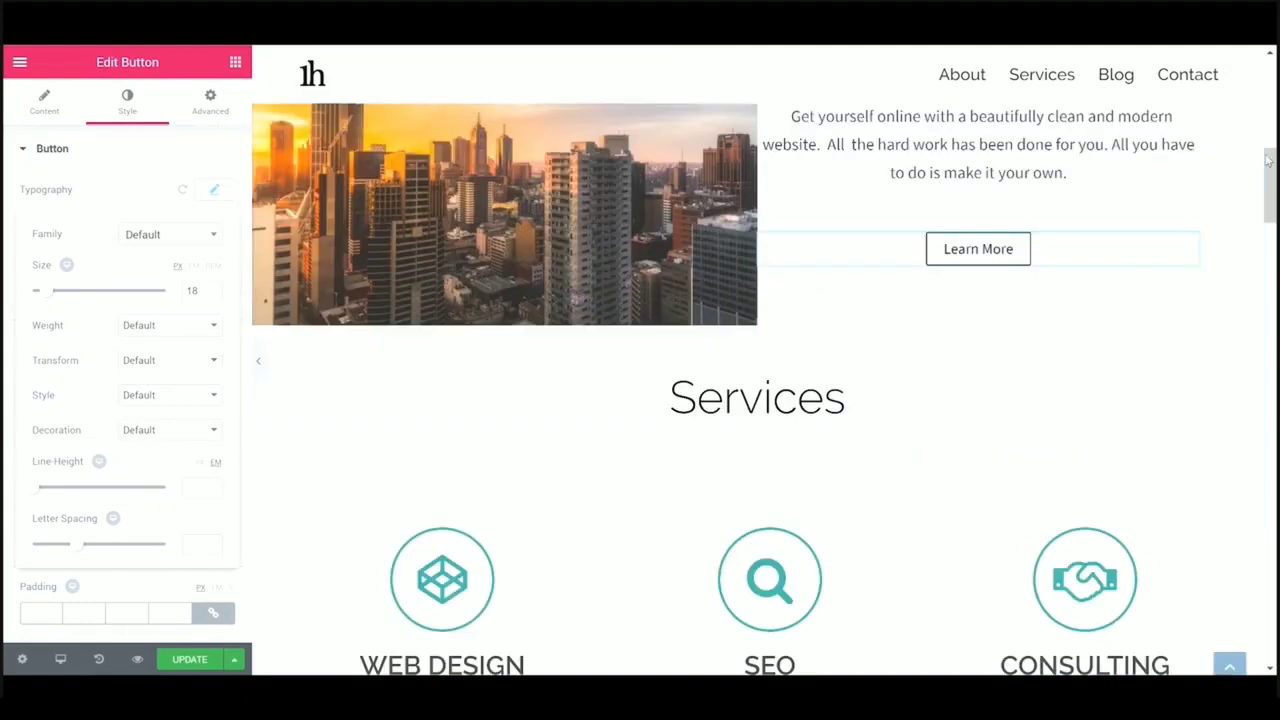
{"action": "scroll", "coordinate": [1272, 190], "scroll_direction": "down", "scroll_amount": 4}
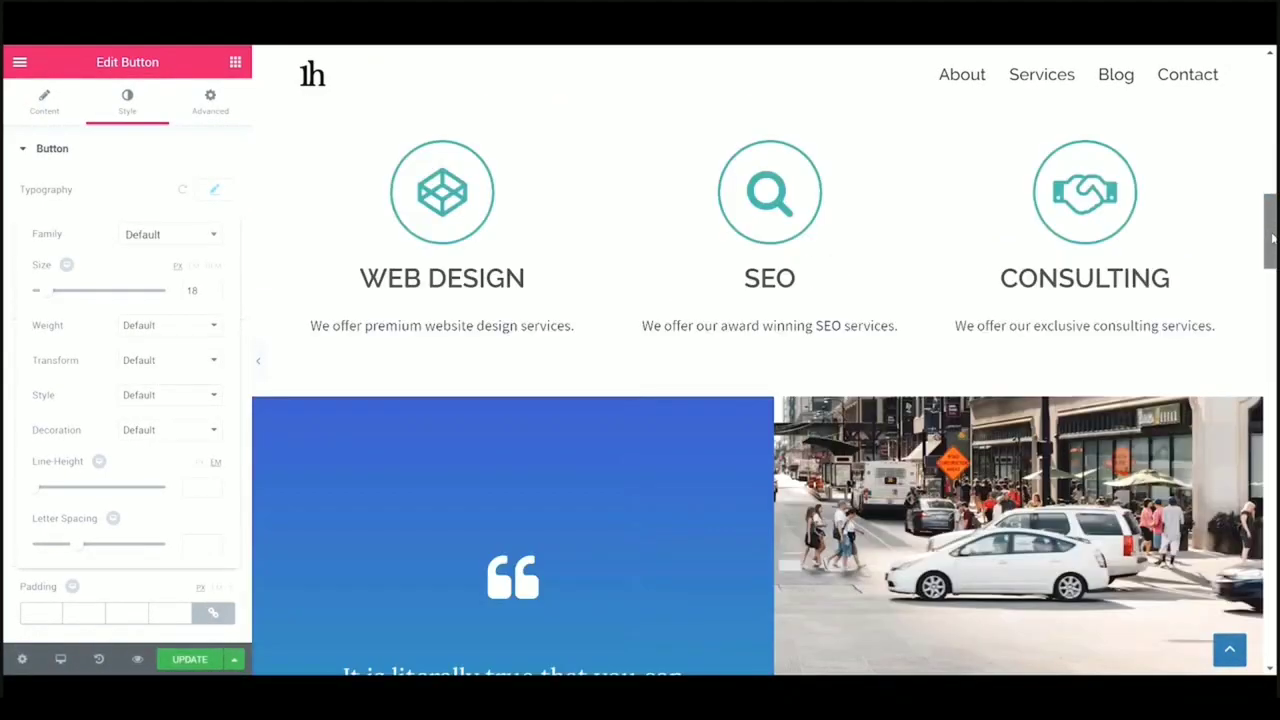
{"action": "scroll", "coordinate": [1272, 237], "scroll_direction": "up", "scroll_amount": 3}
Step: Set the Web Design icon box's icon to youtube by searching 'you'
{"action": "left_click", "coordinate": [862, 294]}
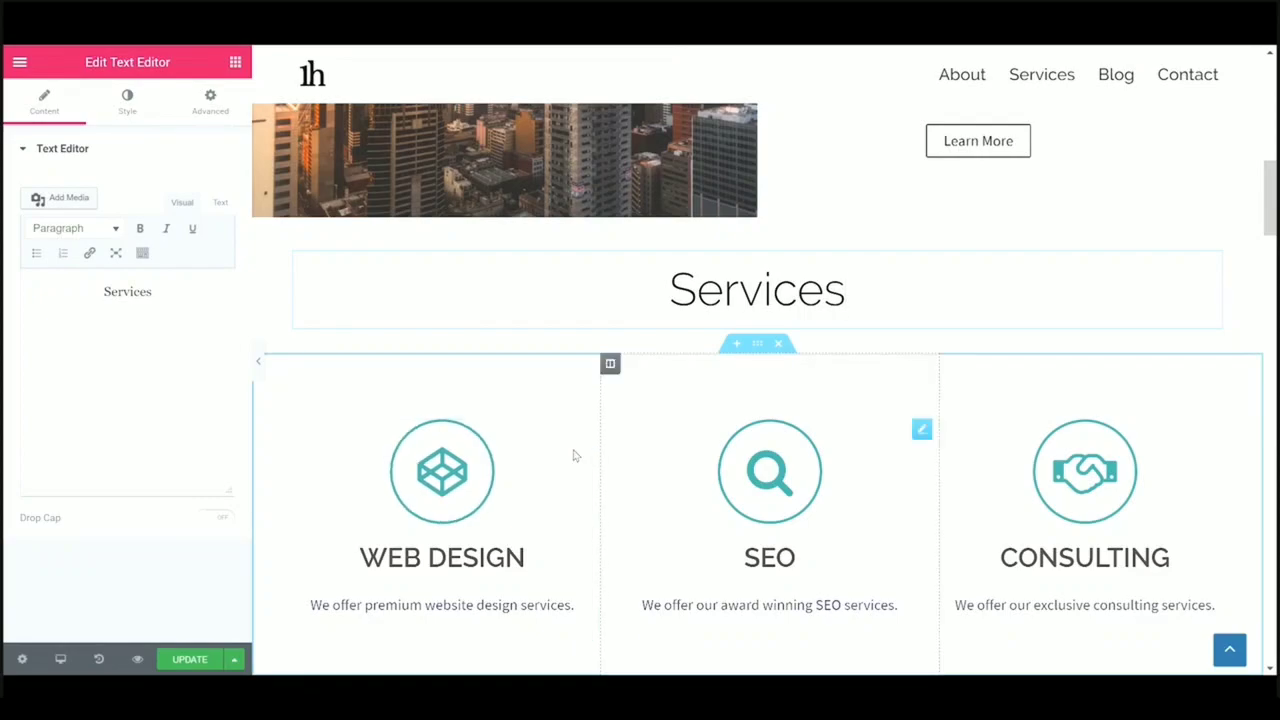
{"action": "left_click", "coordinate": [441, 482]}
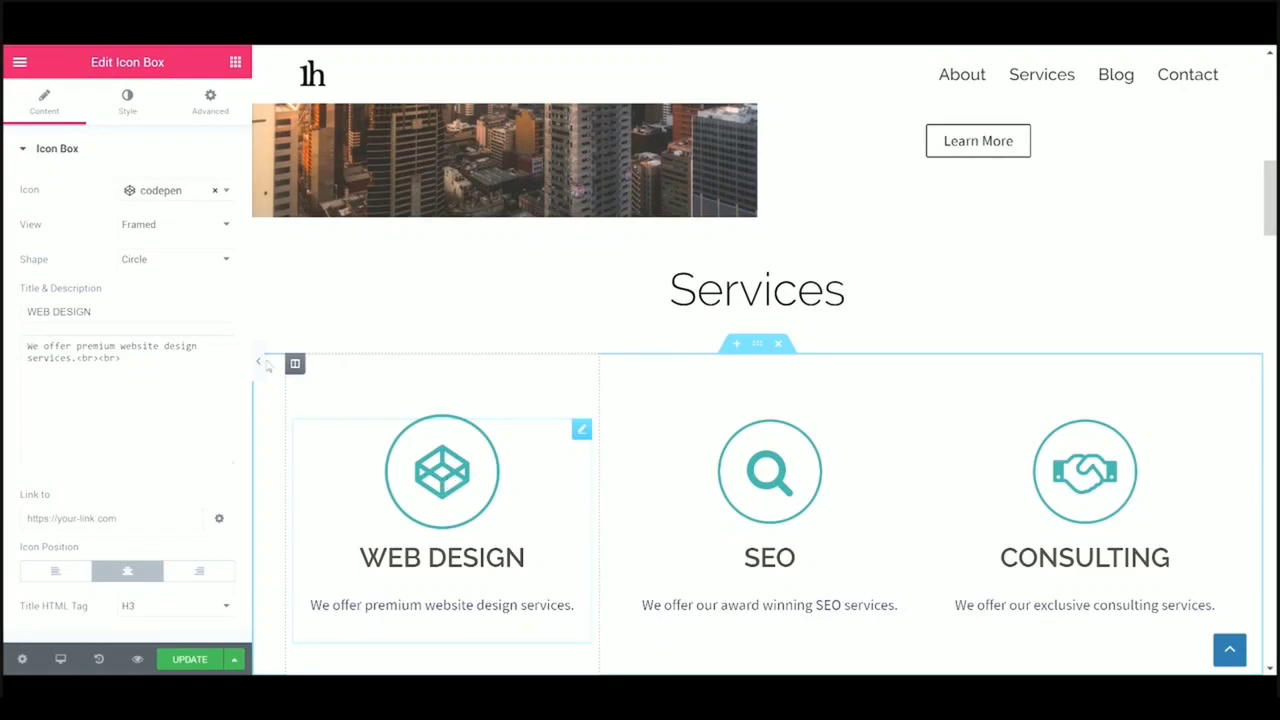
{"action": "left_click", "coordinate": [172, 190]}
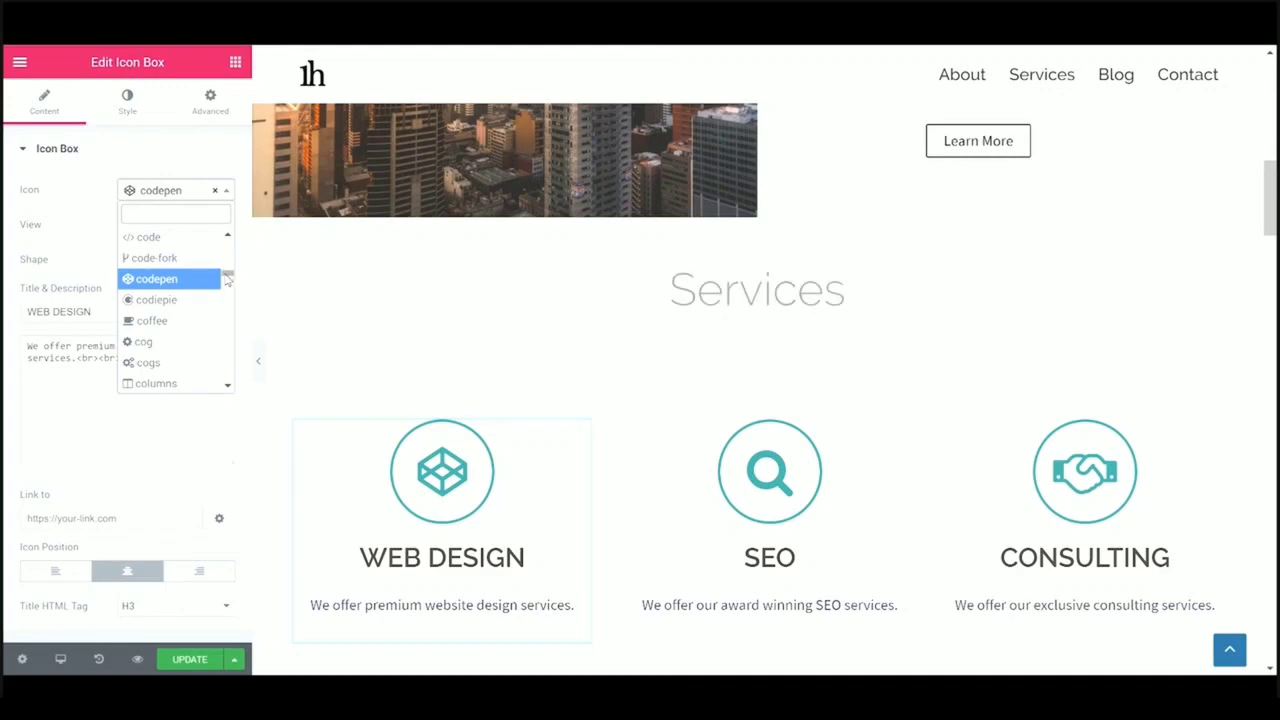
{"action": "left_click", "coordinate": [227, 288]}
{"action": "left_click_drag", "start_coordinate": [227, 288], "coordinate": [227, 331]}
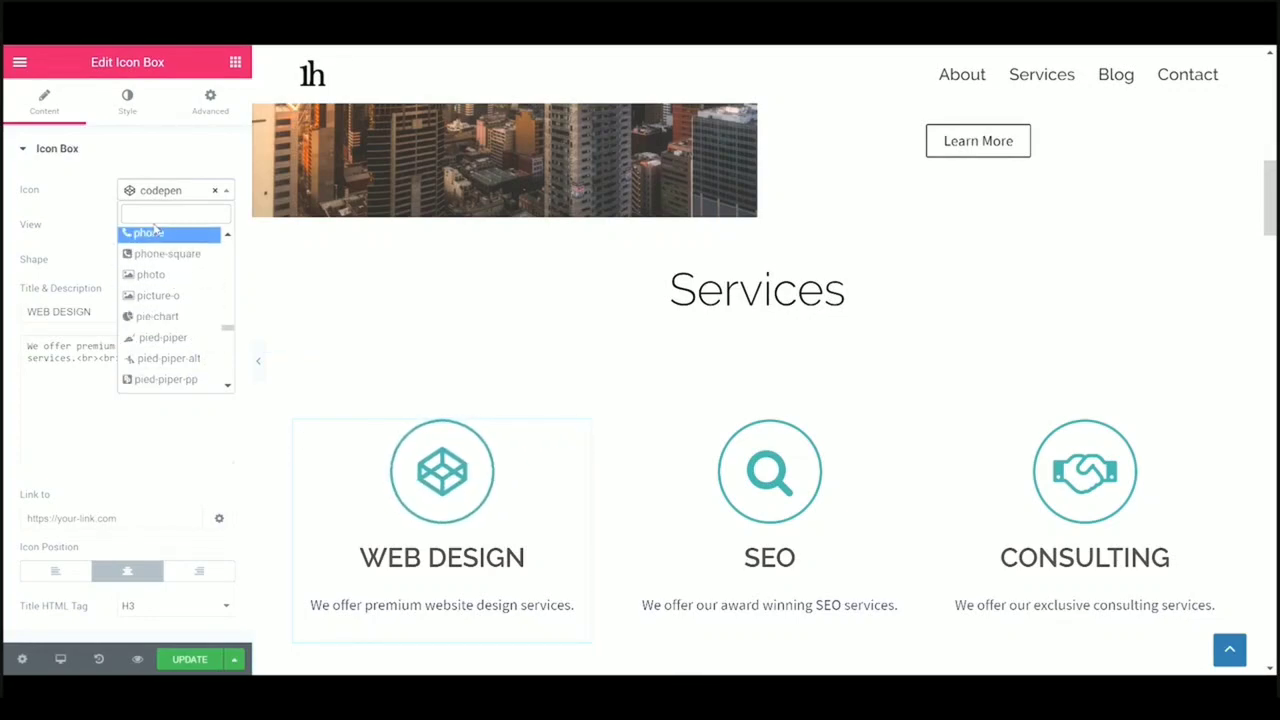
{"action": "type", "text": "yout"}
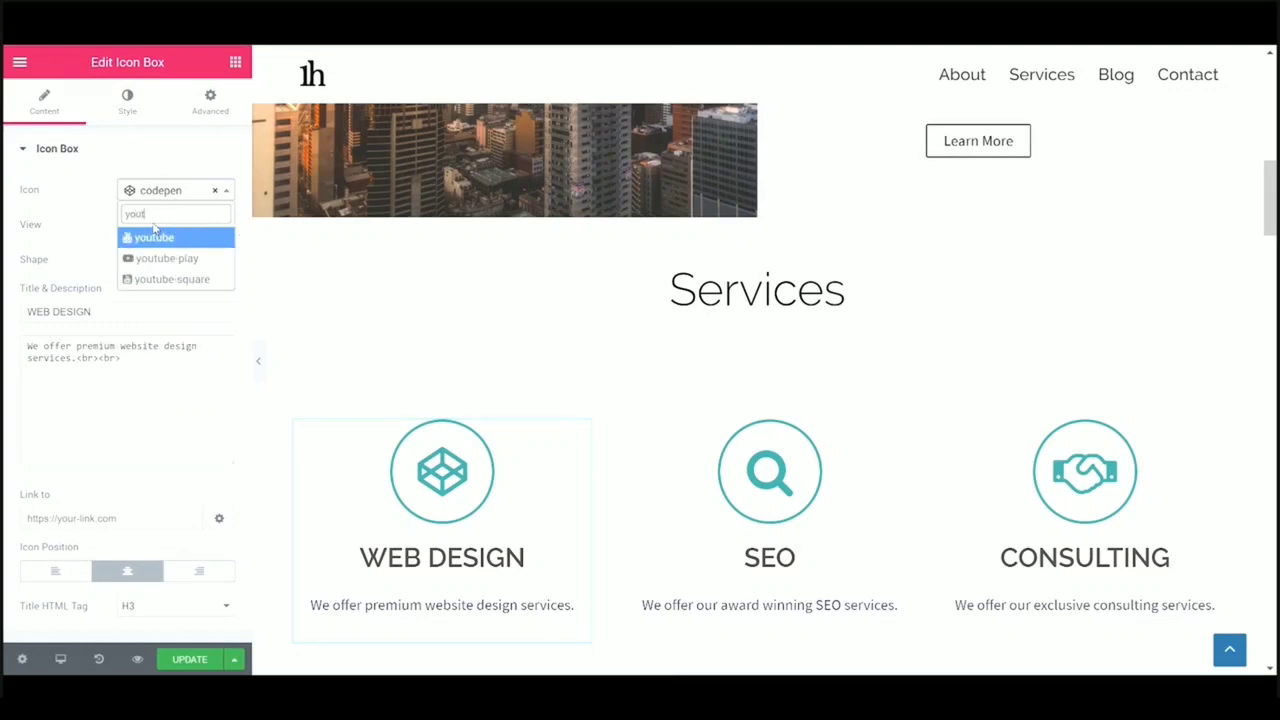
{"action": "left_click", "coordinate": [155, 238]}
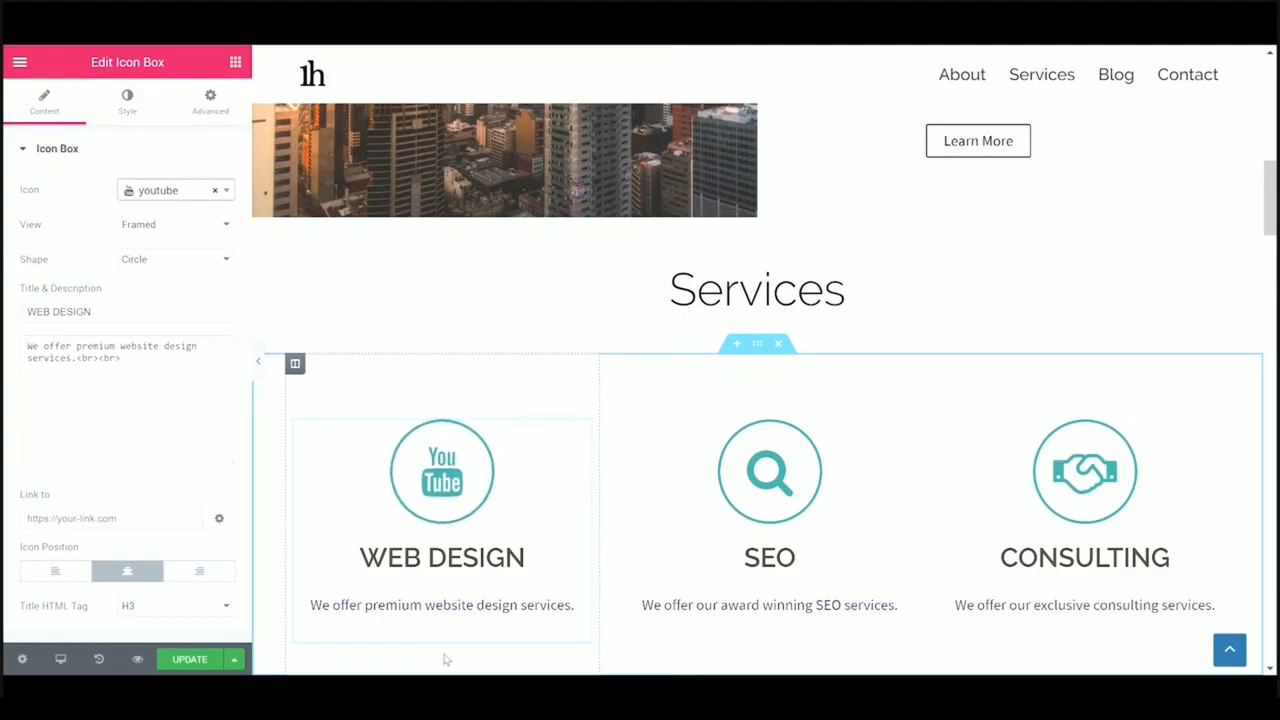
Step: Try Stacked and Default icon views, keep Framed, and return the frame shape from Square to Circle
{"action": "left_click", "coordinate": [175, 226]}
{"action": "left_click", "coordinate": [140, 267]}
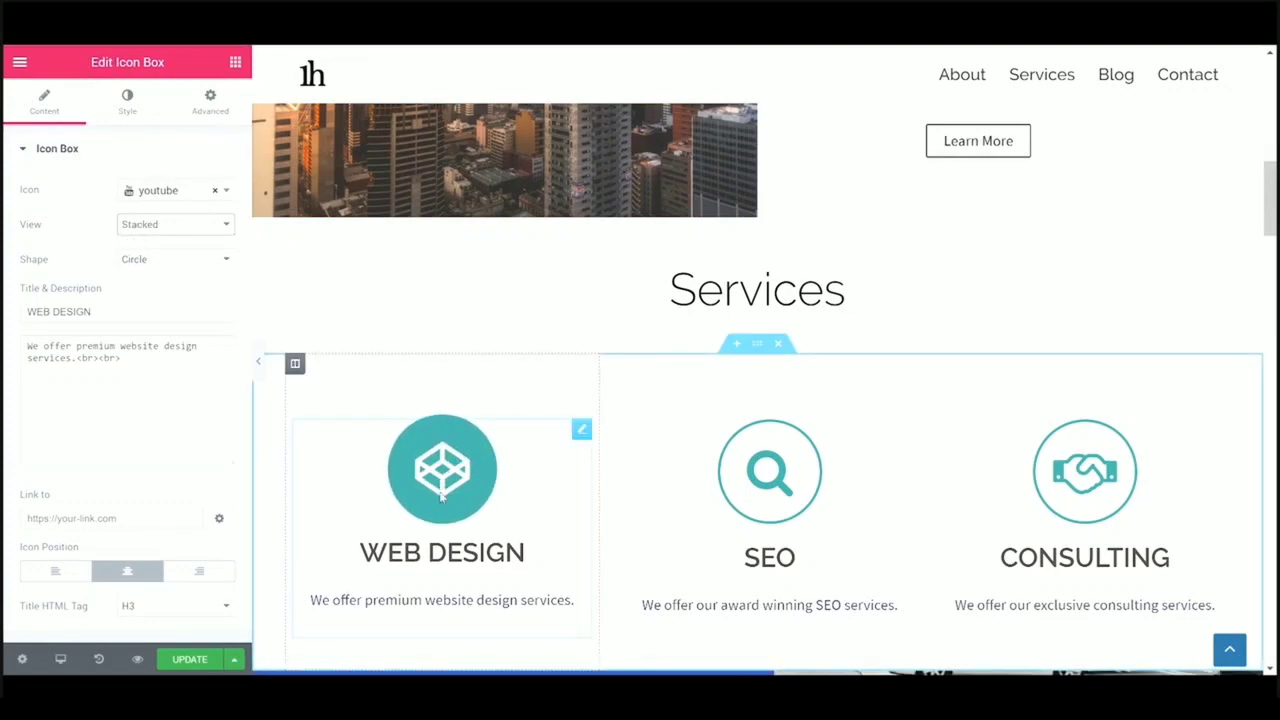
{"action": "left_click", "coordinate": [152, 224]}
{"action": "left_click", "coordinate": [150, 243]}
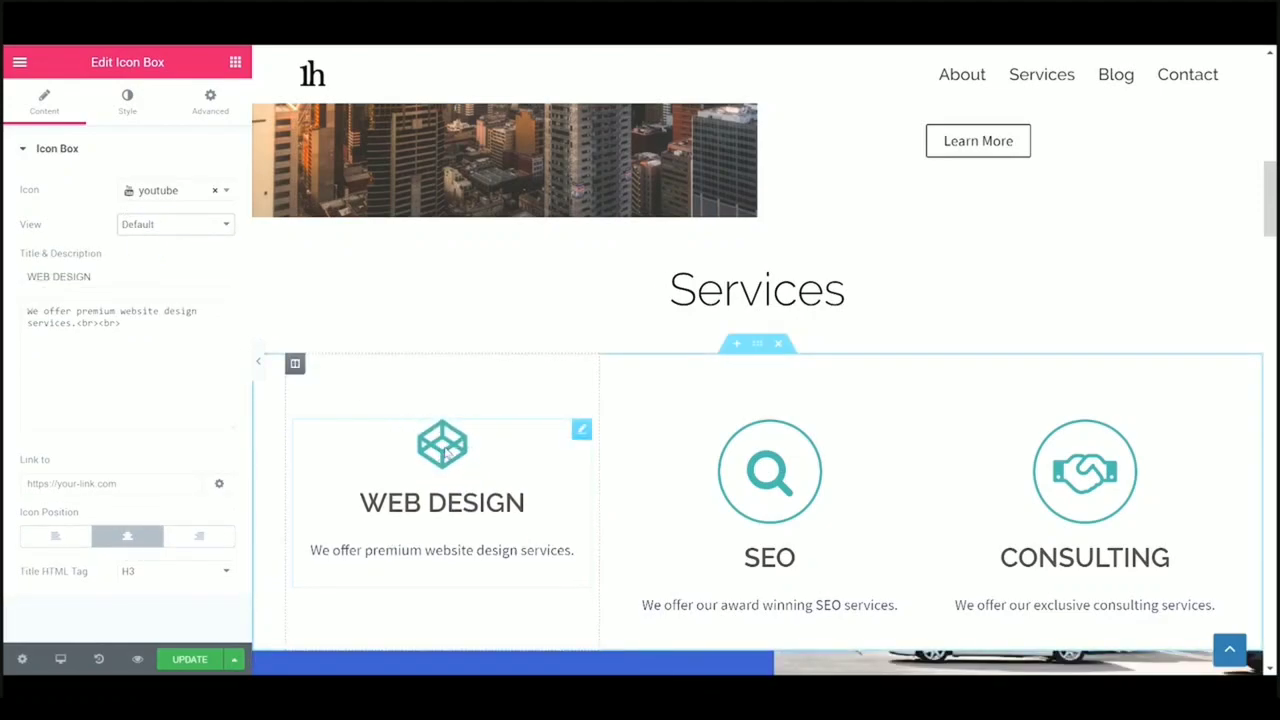
{"action": "left_click", "coordinate": [190, 224]}
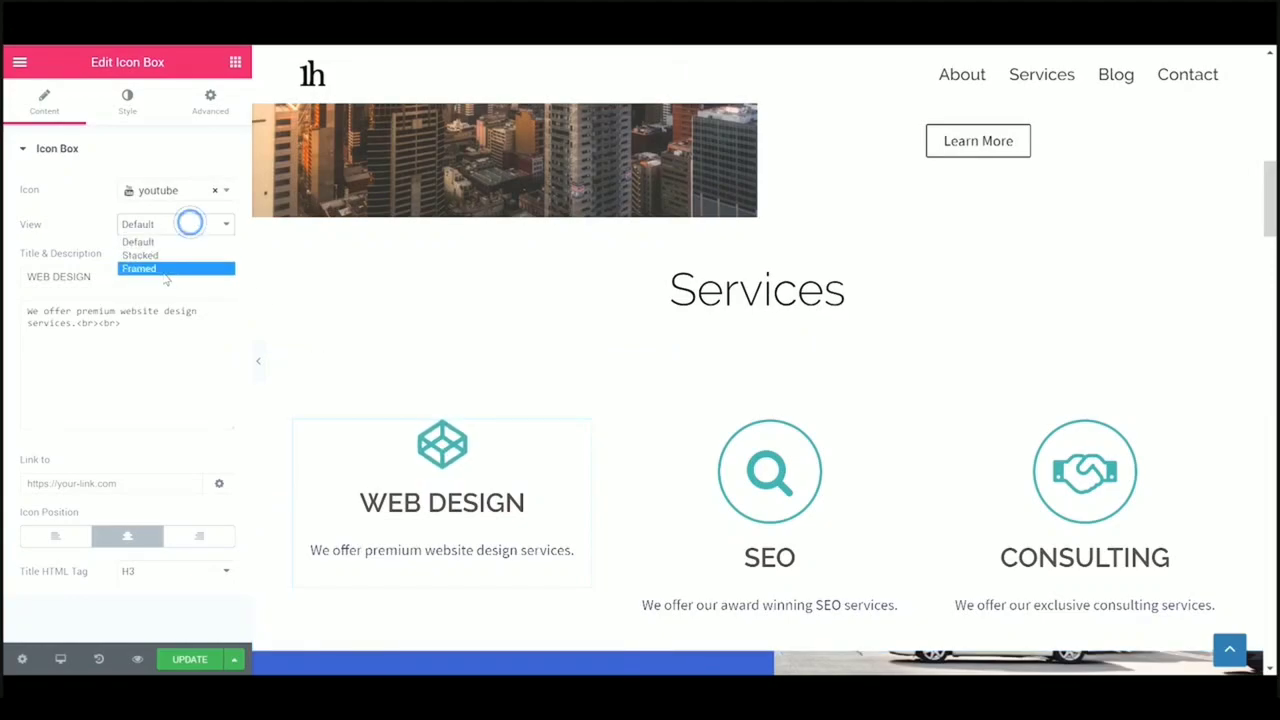
{"action": "left_click", "coordinate": [166, 266]}
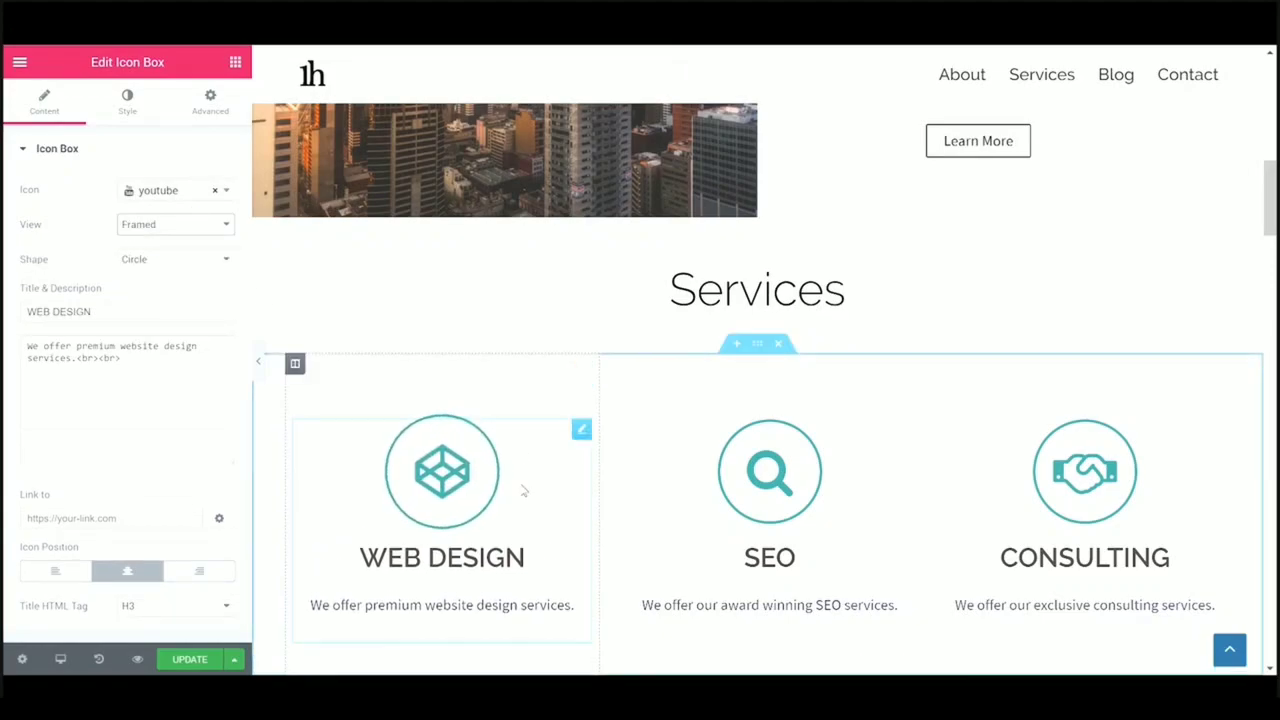
{"action": "left_click", "coordinate": [176, 259]}
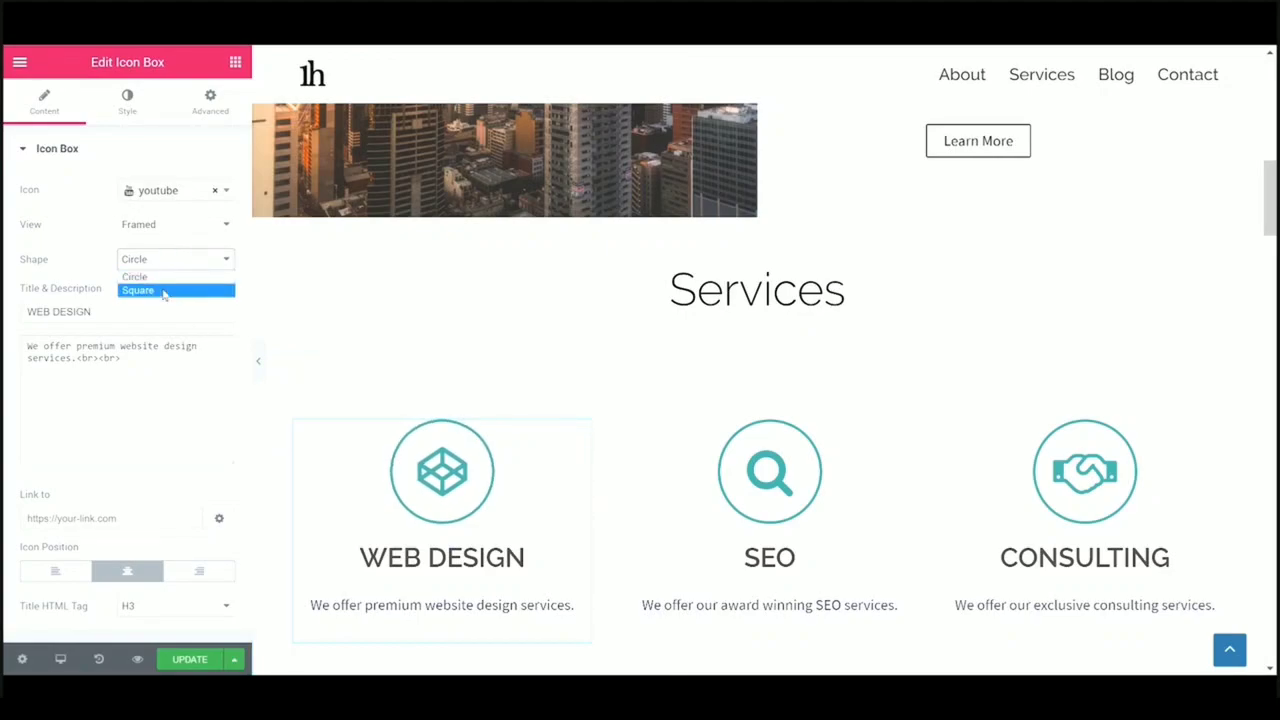
{"action": "left_click", "coordinate": [164, 291]}
{"action": "left_click", "coordinate": [171, 259]}
{"action": "left_click", "coordinate": [166, 276]}
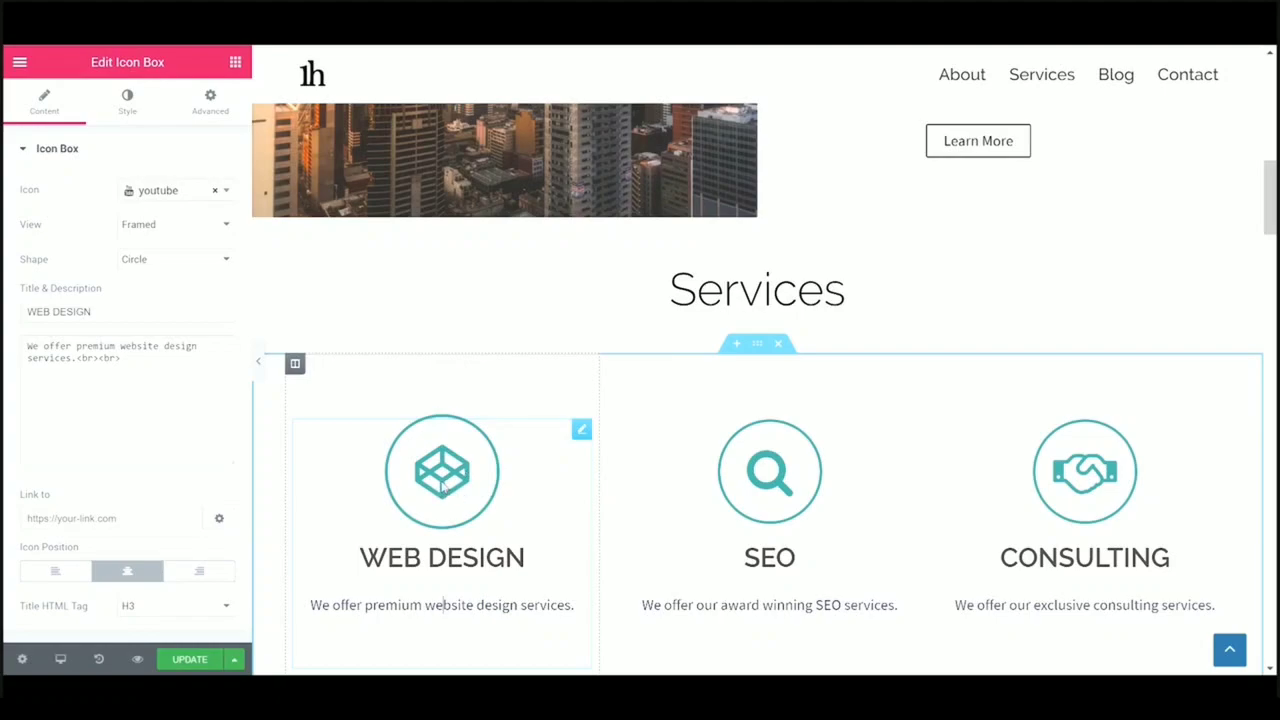
Step: Try the Shrink hover animation on the Web Design icon, then undo back to Grow
{"action": "left_click", "coordinate": [127, 100]}
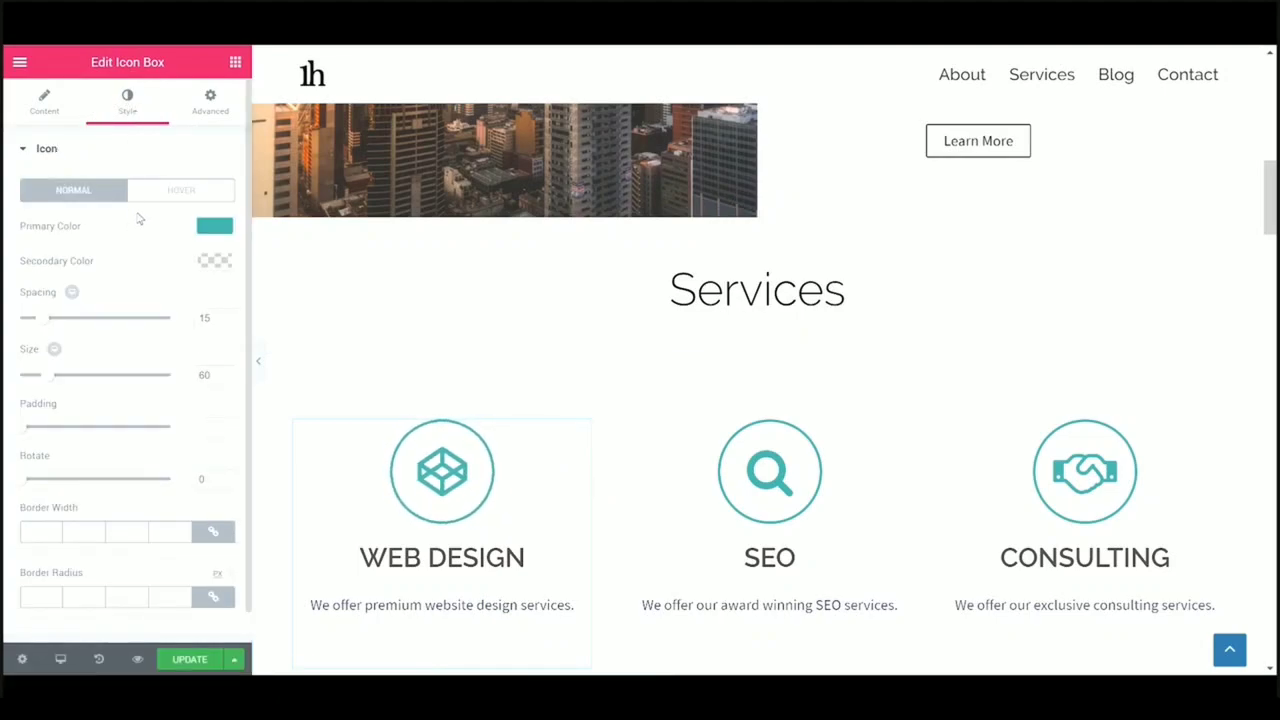
{"action": "left_click", "coordinate": [185, 190]}
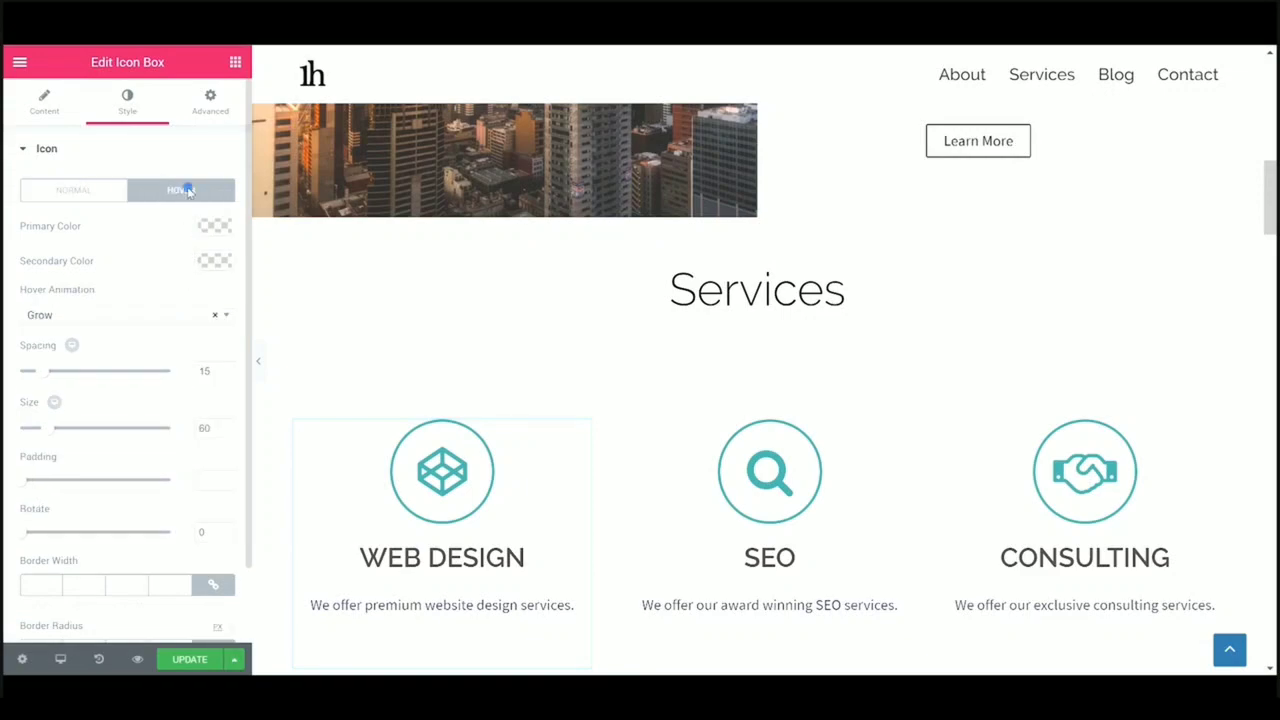
{"action": "left_click", "coordinate": [170, 315]}
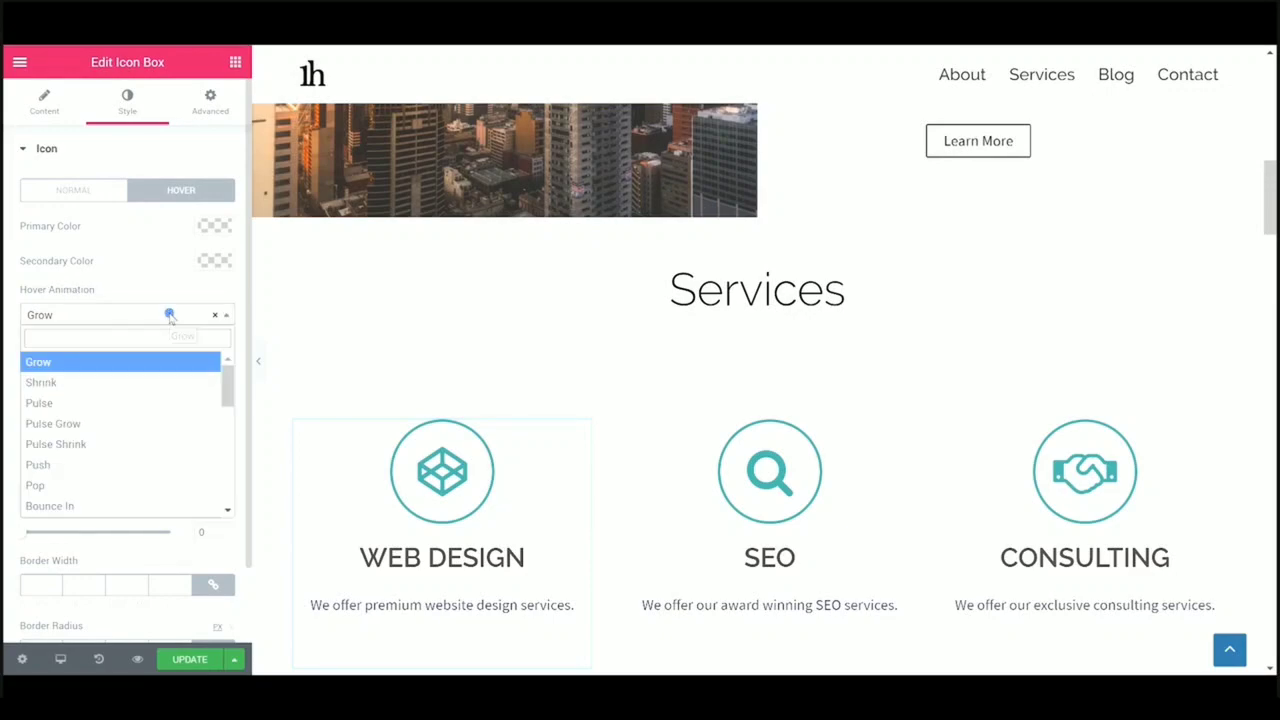
{"action": "left_click", "coordinate": [48, 382]}
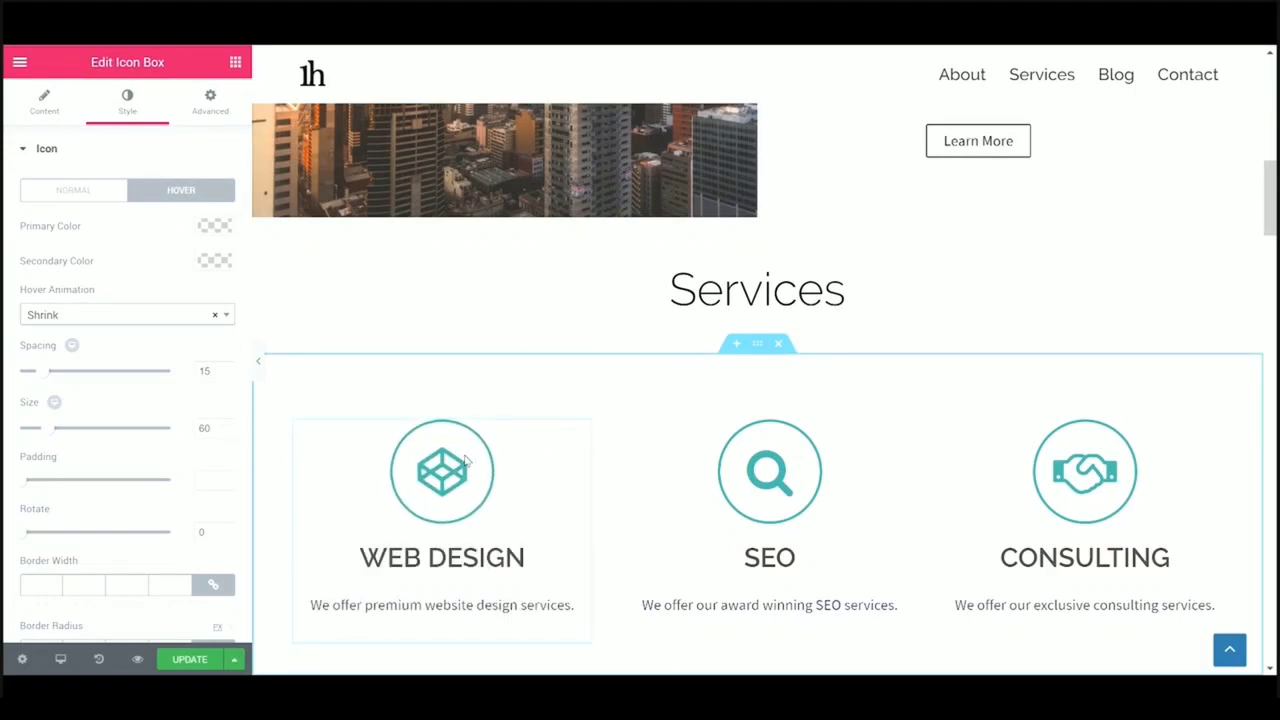
{"action": "key", "text": "ctrl+z"}
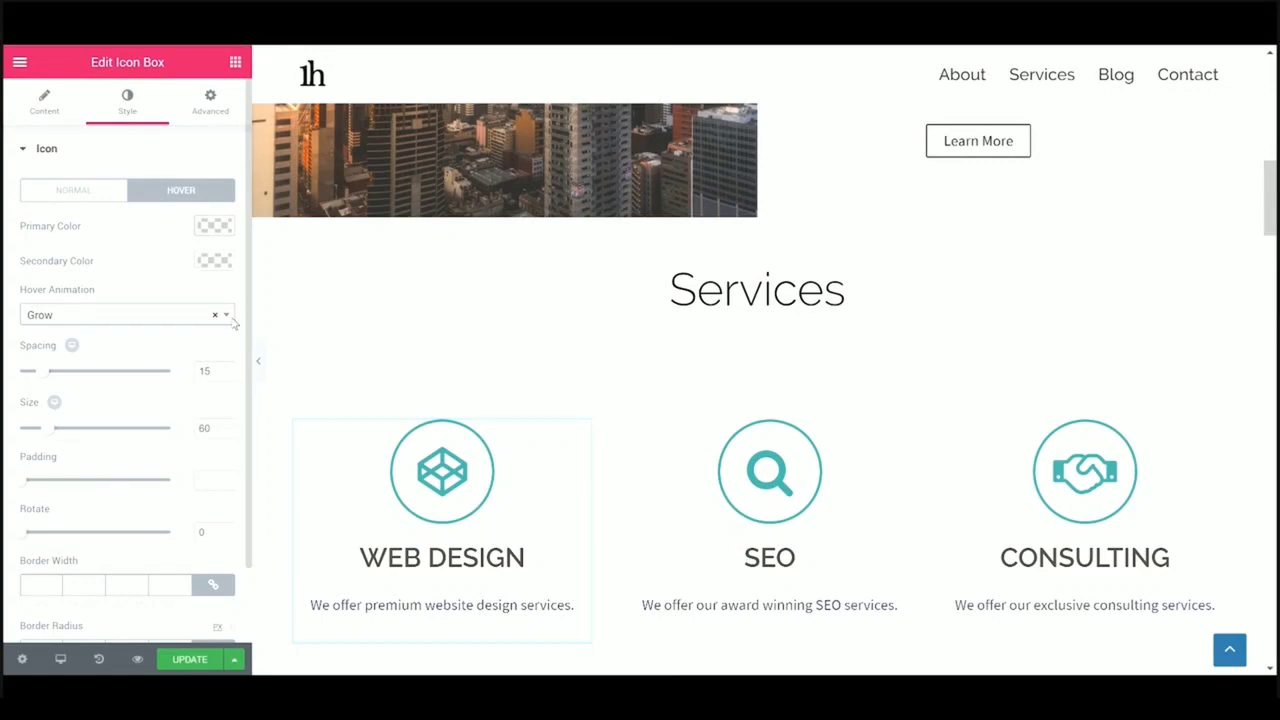
Step: Give the icon a blue-violet primary colour and clear its secondary colour after grey and green trials
{"action": "left_click", "coordinate": [67, 193]}
{"action": "left_click", "coordinate": [213, 235]}
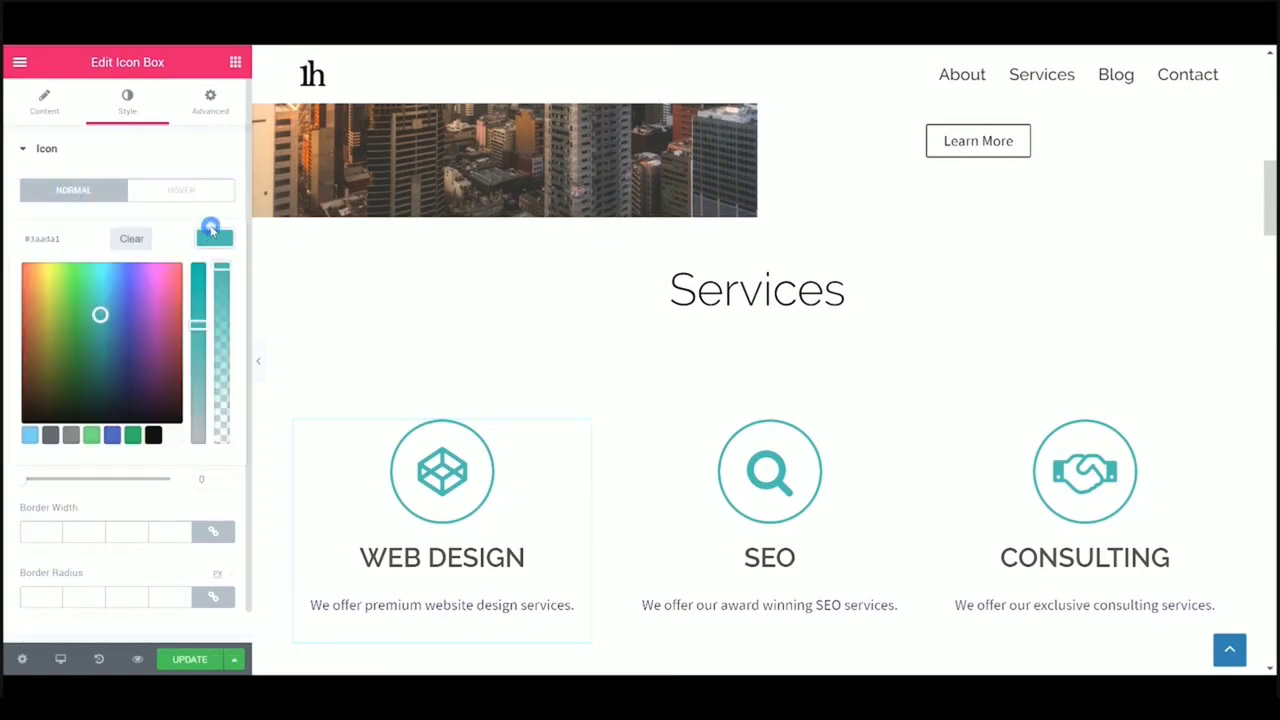
{"action": "left_click_drag", "start_coordinate": [102, 318], "coordinate": [131, 277]}
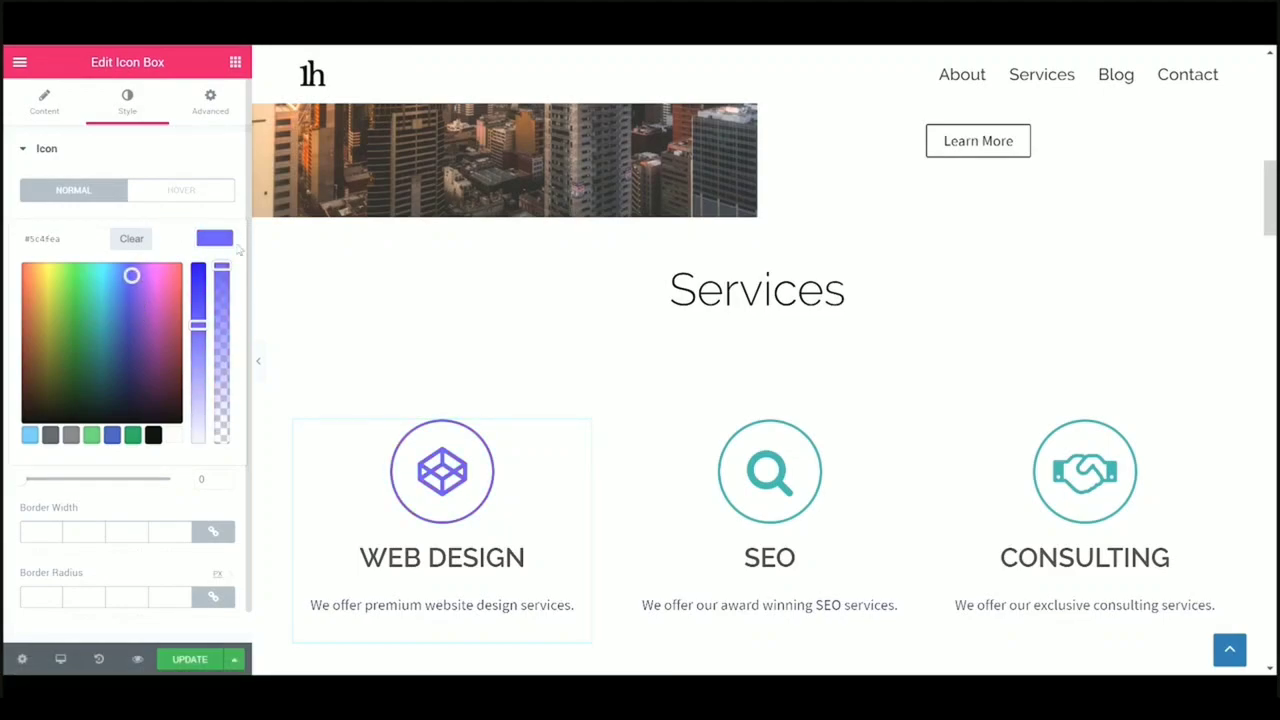
{"action": "left_click", "coordinate": [218, 240]}
{"action": "left_click", "coordinate": [215, 263]}
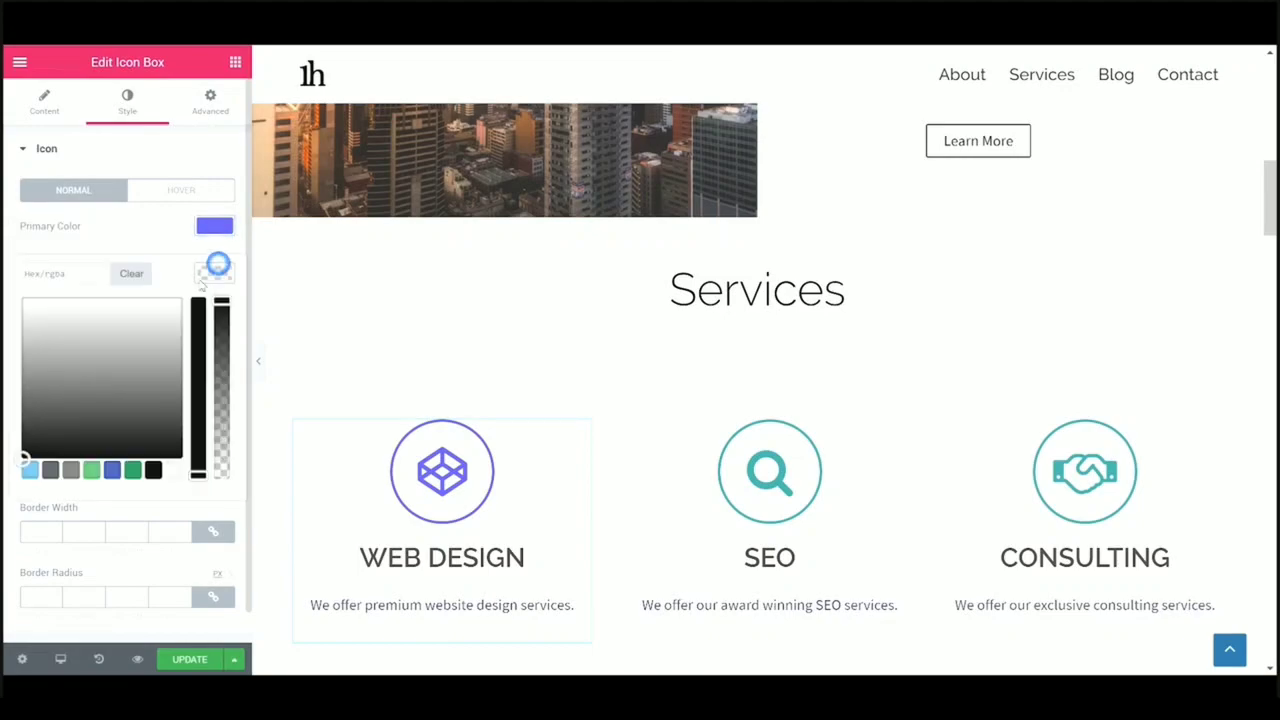
{"action": "left_click_drag", "start_coordinate": [110, 363], "coordinate": [102, 388]}
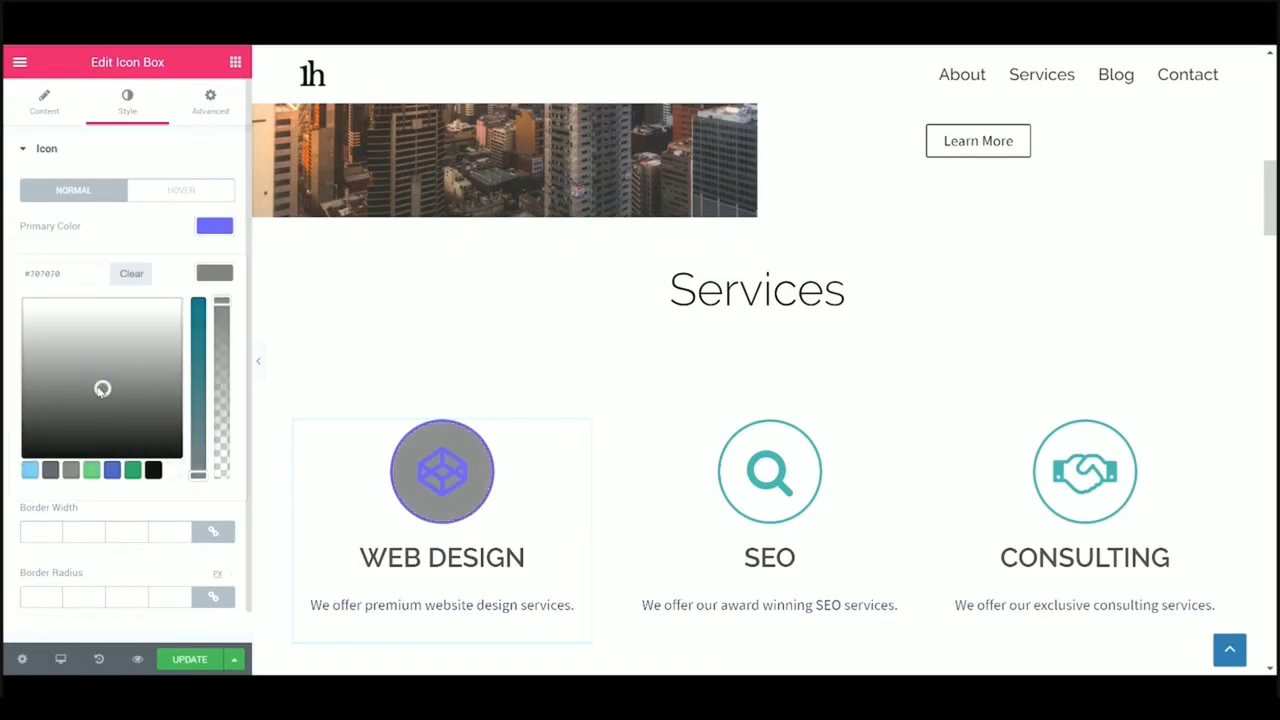
{"action": "left_click", "coordinate": [56, 352]}
{"action": "left_click", "coordinate": [156, 389]}
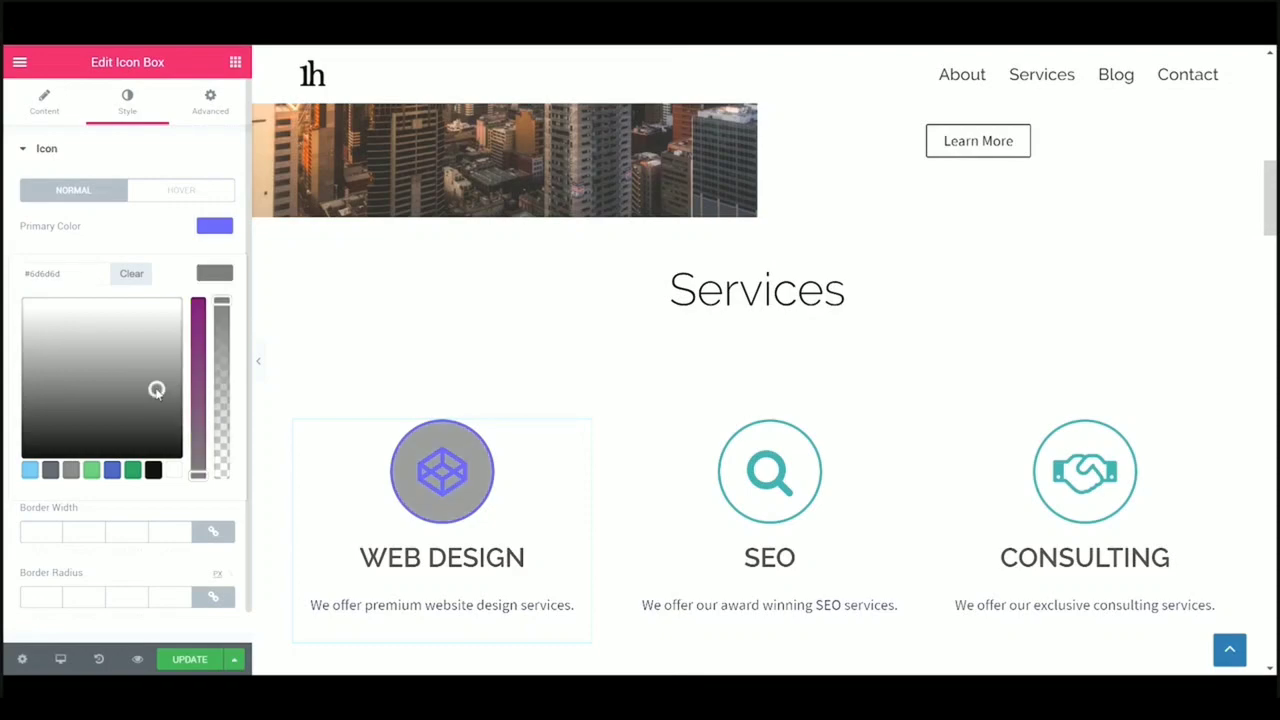
{"action": "left_click", "coordinate": [138, 469]}
{"action": "left_click", "coordinate": [131, 273]}
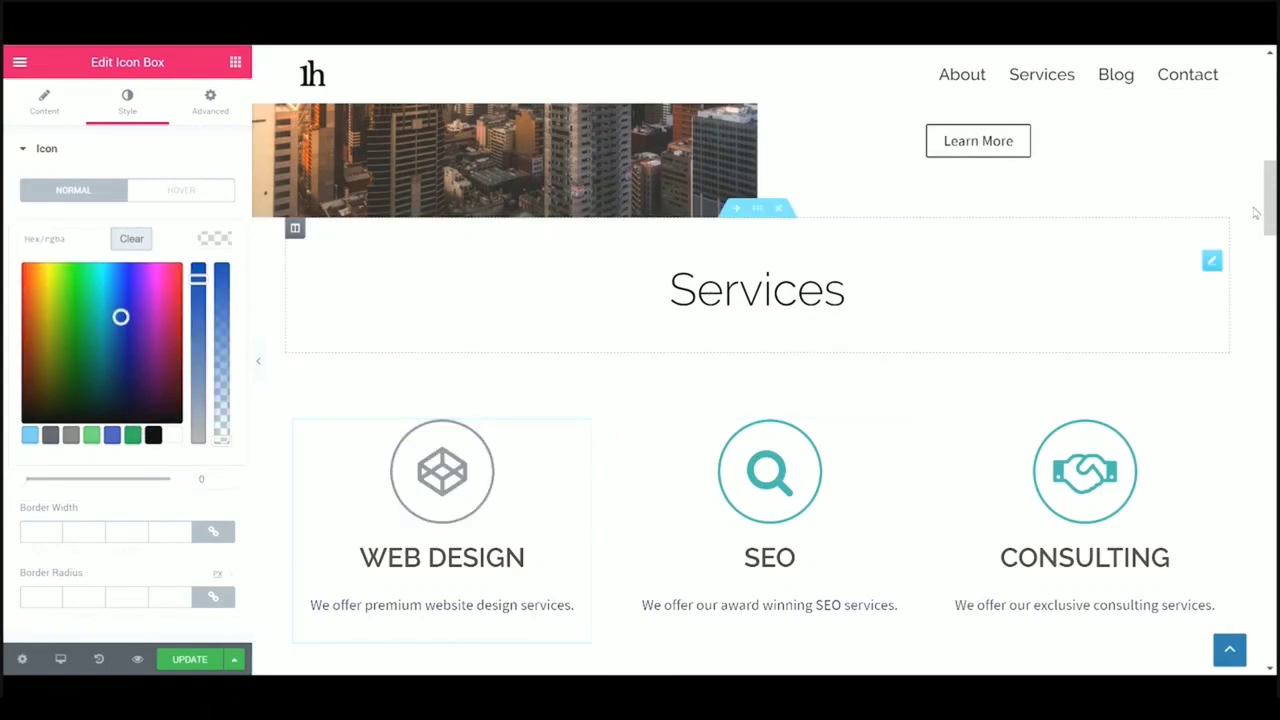
Step: Select the Napoleon Hill quote text and bring up the quote section's options
{"action": "scroll", "coordinate": [760, 390], "scroll_direction": "down", "scroll_amount": 3}
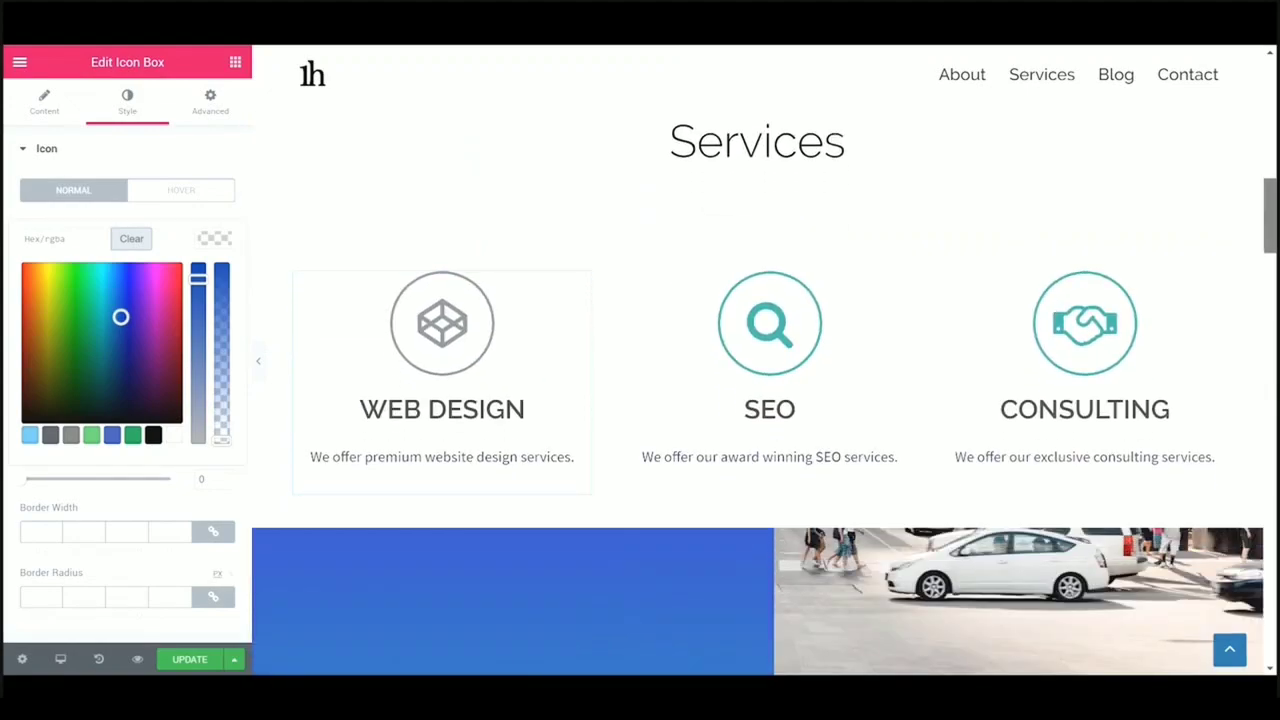
{"action": "scroll", "coordinate": [1018, 428], "scroll_direction": "down", "scroll_amount": 3}
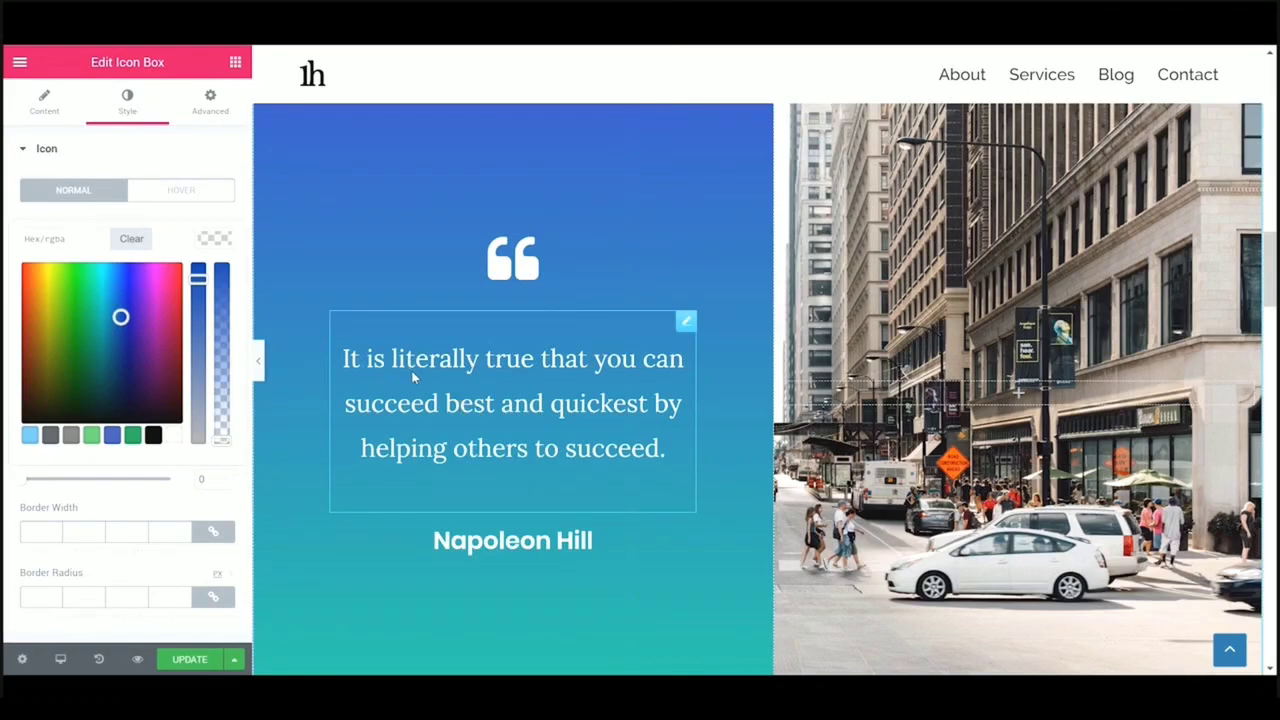
{"action": "left_click", "coordinate": [475, 370]}
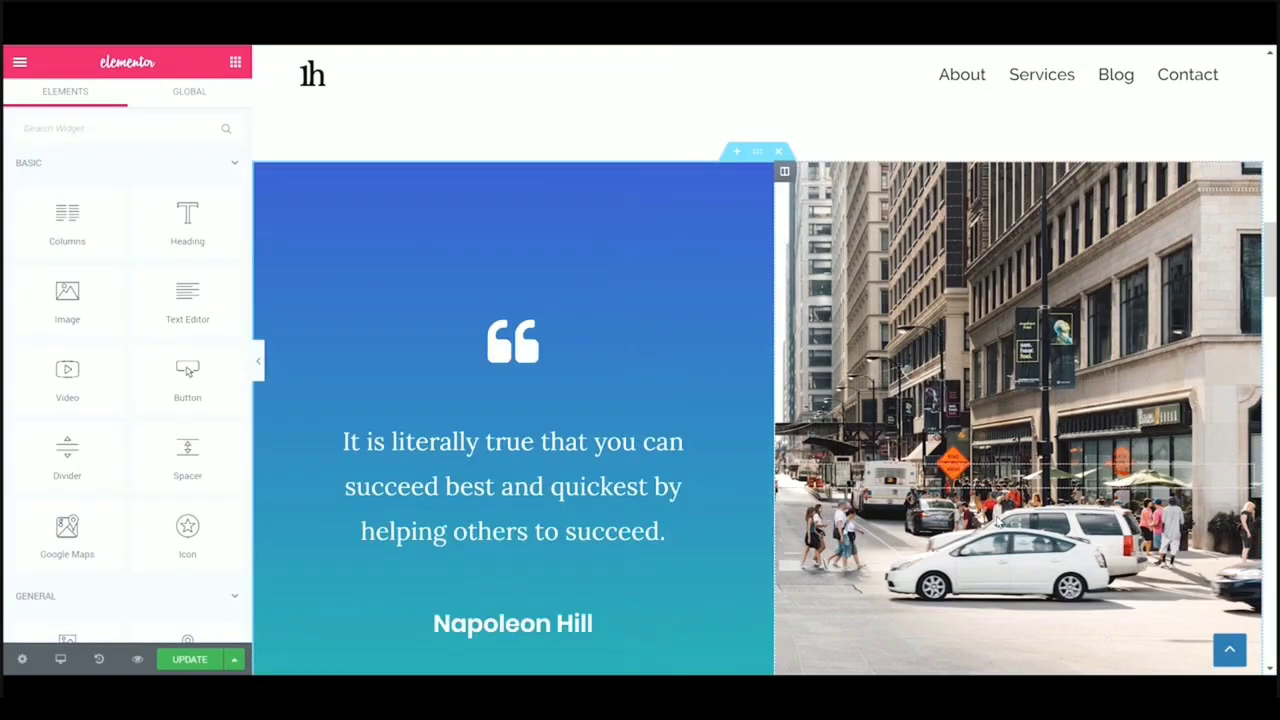
{"action": "right_click", "coordinate": [757, 151]}
Step: Replace the quote section's background image with the New York skyline with a sailboat
{"action": "left_click", "coordinate": [785, 171]}
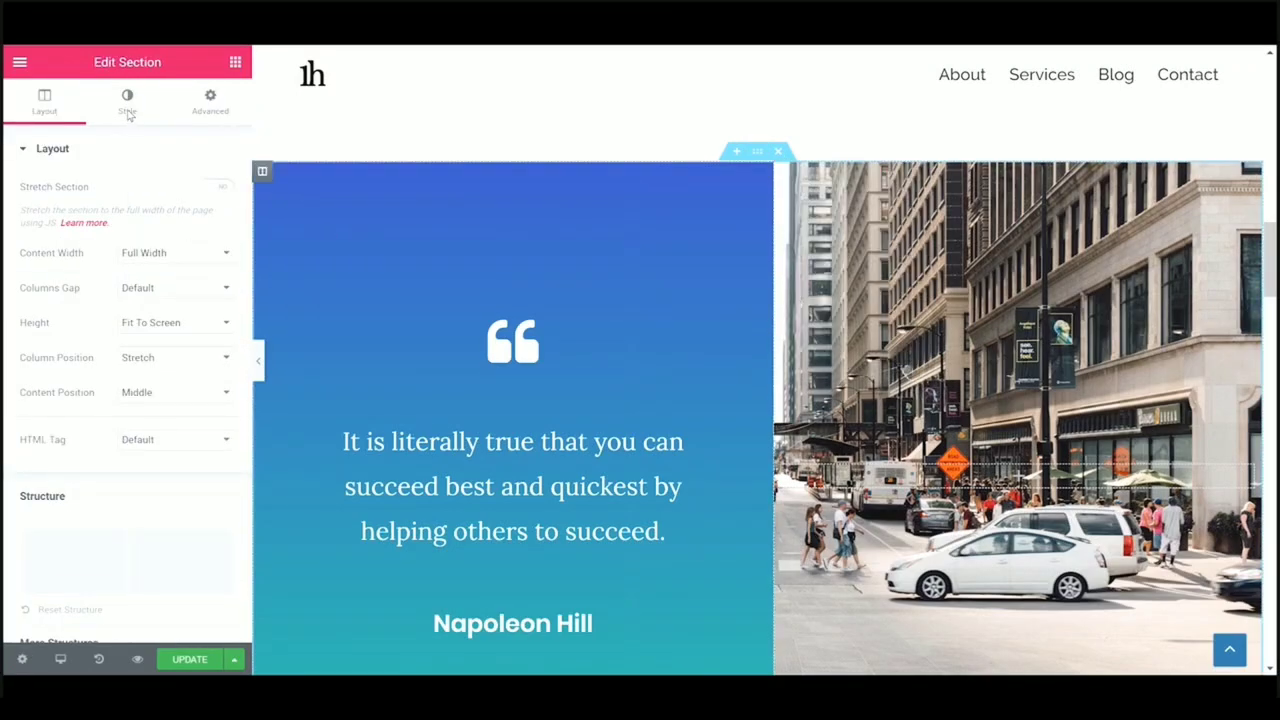
{"action": "left_click", "coordinate": [128, 104]}
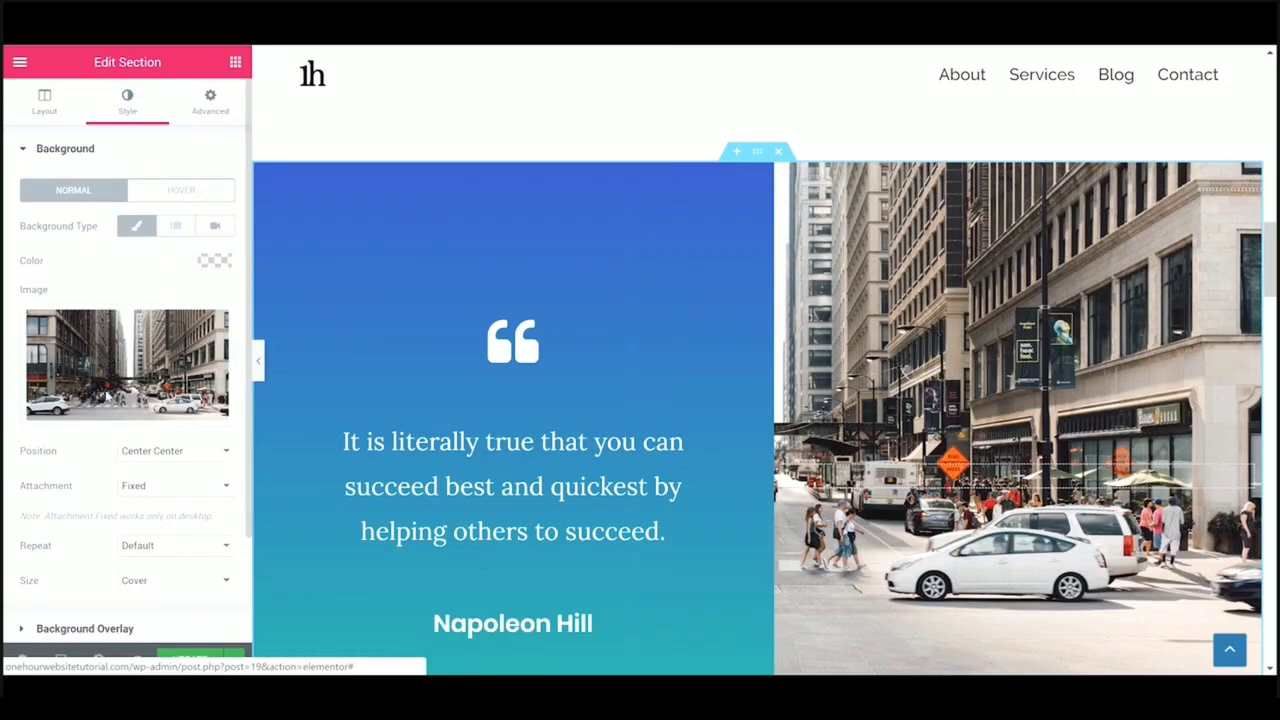
{"action": "mouse_move", "coordinate": [136, 351]}
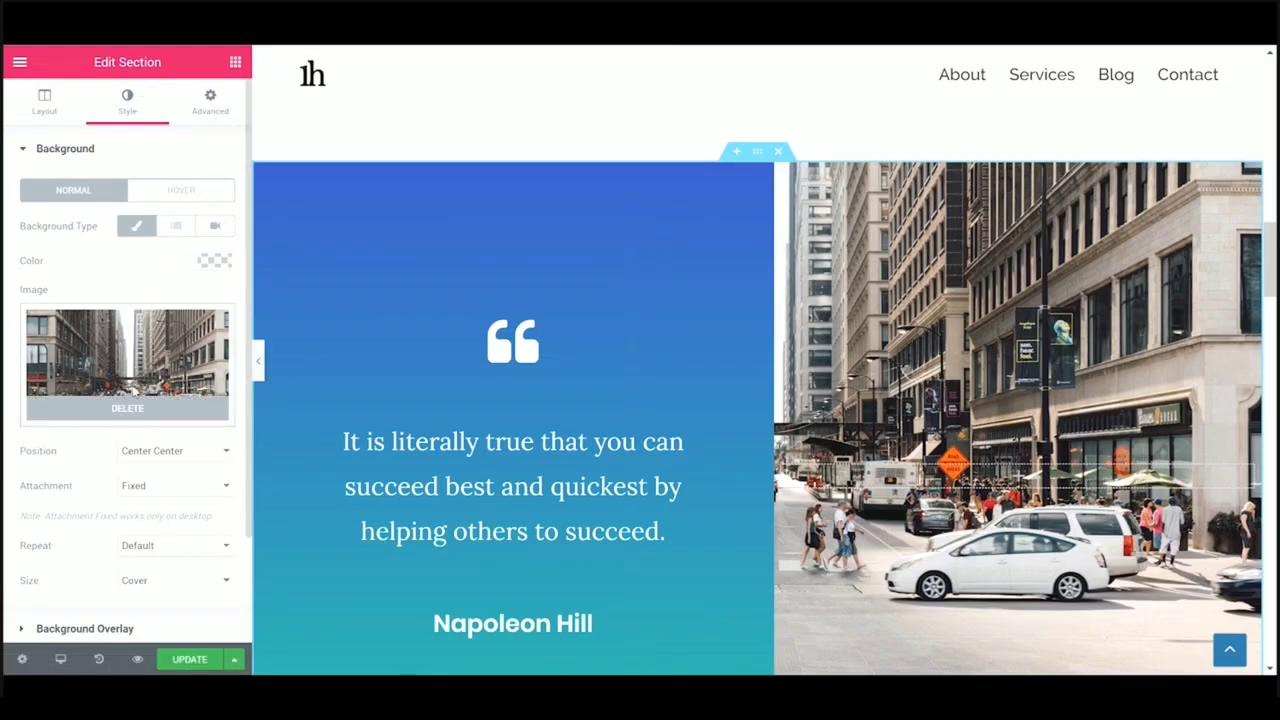
{"action": "left_click", "coordinate": [136, 362]}
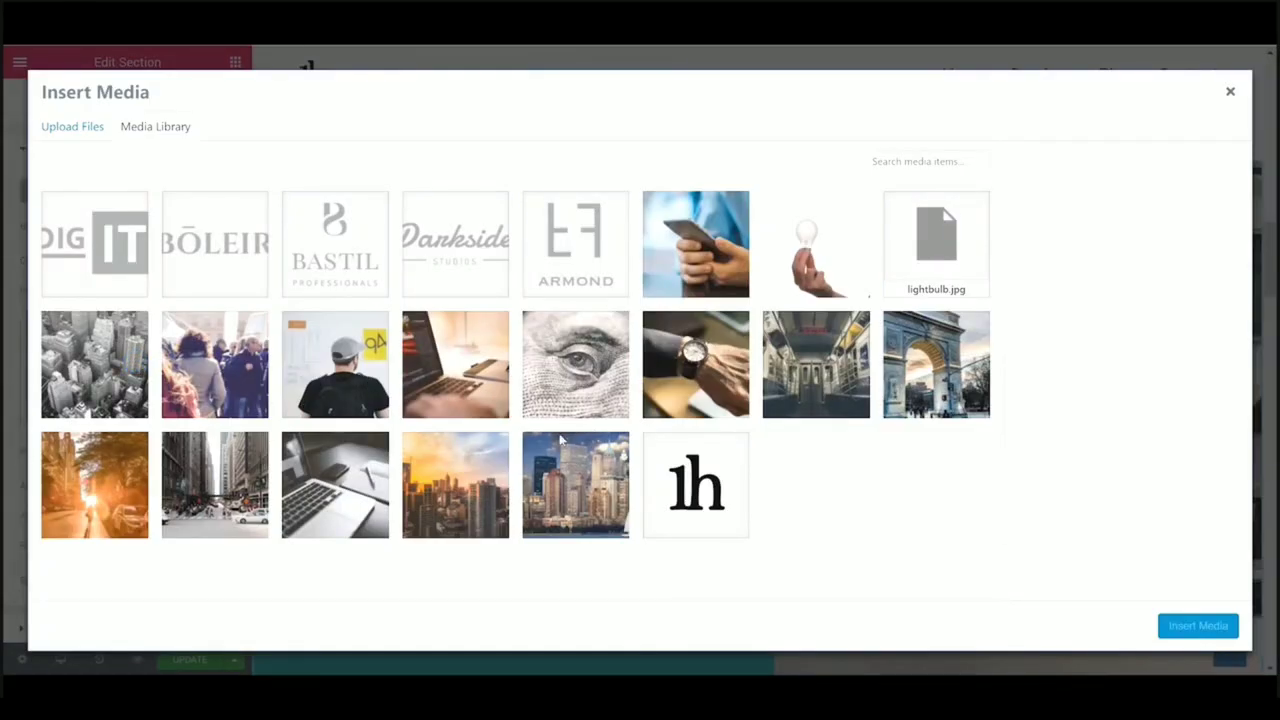
{"action": "left_click", "coordinate": [593, 486]}
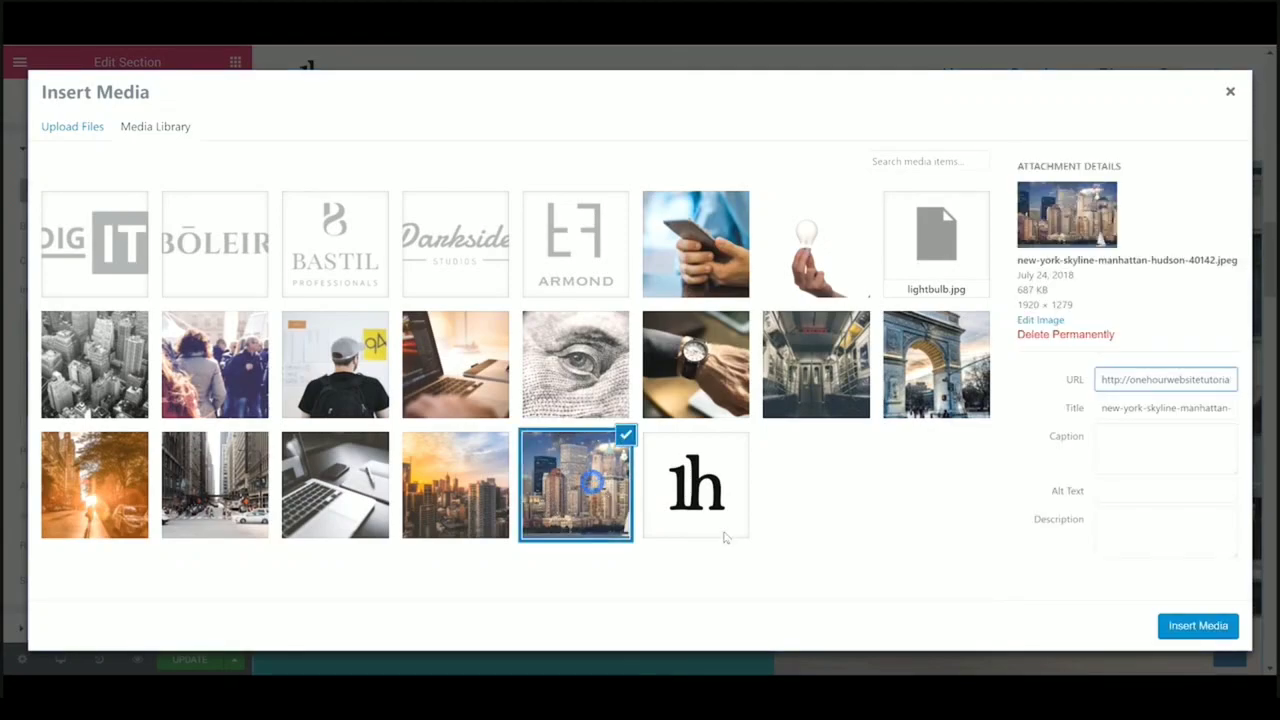
{"action": "left_click", "coordinate": [1197, 626]}
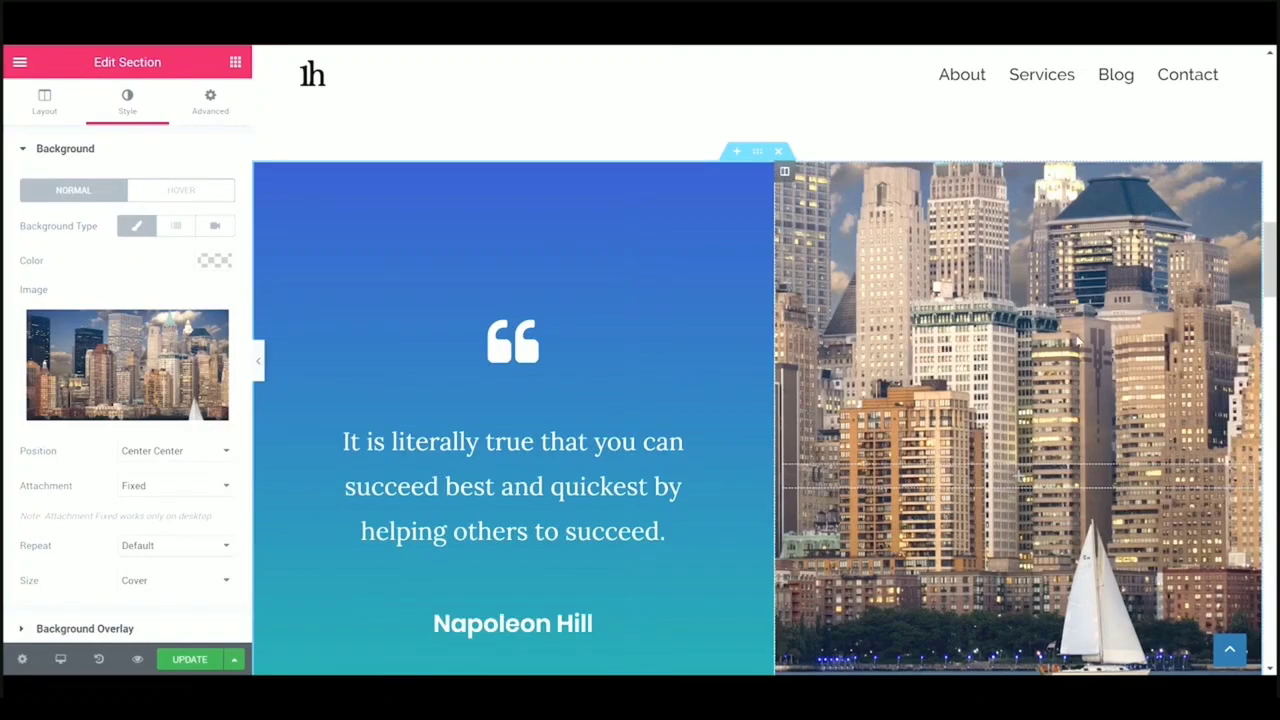
Step: Switch the background attachment to Scroll, then back to Fixed
{"action": "scroll", "coordinate": [1133, 312], "scroll_direction": "down", "scroll_amount": 2}
{"action": "scroll", "coordinate": [1125, 290], "scroll_direction": "up", "scroll_amount": 2}
{"action": "scroll", "coordinate": [1122, 281], "scroll_direction": "down", "scroll_amount": 2}
{"action": "scroll", "coordinate": [1122, 281], "scroll_direction": "down", "scroll_amount": 2}
{"action": "scroll", "coordinate": [1025, 229], "scroll_direction": "up", "scroll_amount": 5}
{"action": "scroll", "coordinate": [1100, 358], "scroll_direction": "down", "scroll_amount": 1}
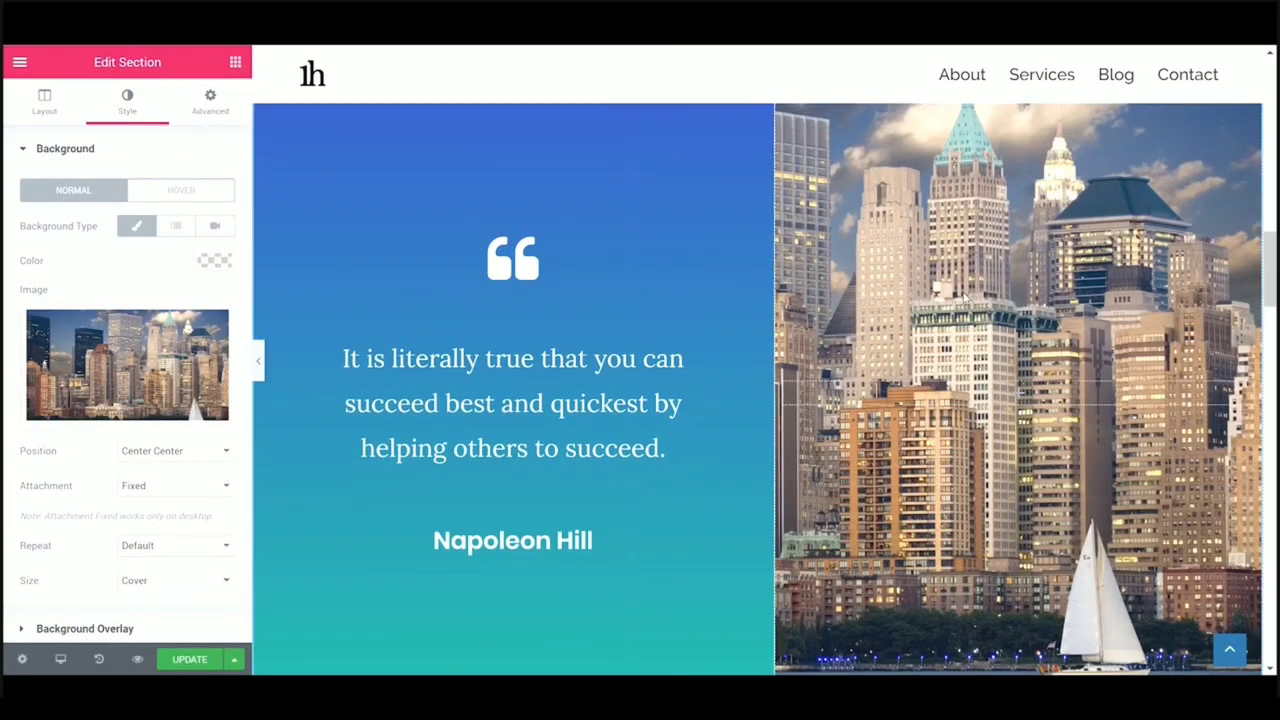
{"action": "scroll", "coordinate": [560, 470], "scroll_direction": "up", "scroll_amount": 2}
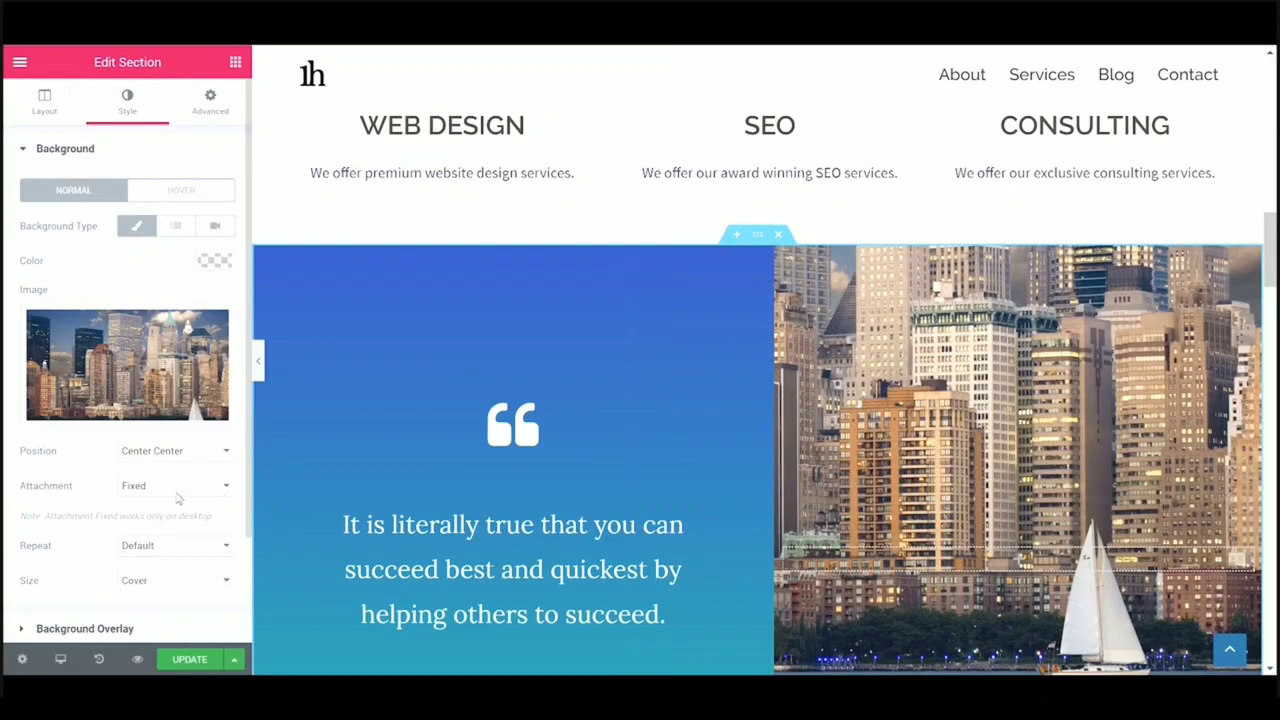
{"action": "left_click", "coordinate": [180, 489]}
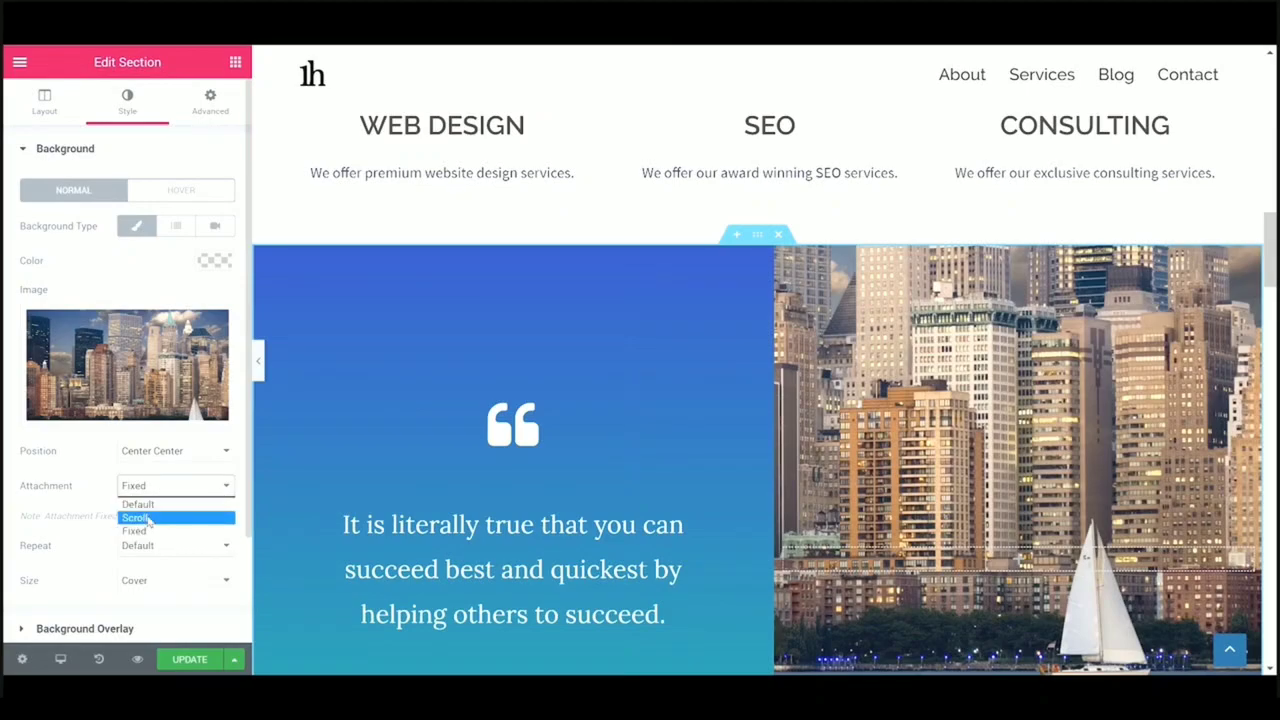
{"action": "left_click", "coordinate": [147, 516]}
{"action": "scroll", "coordinate": [1045, 350], "scroll_direction": "down", "scroll_amount": 3}
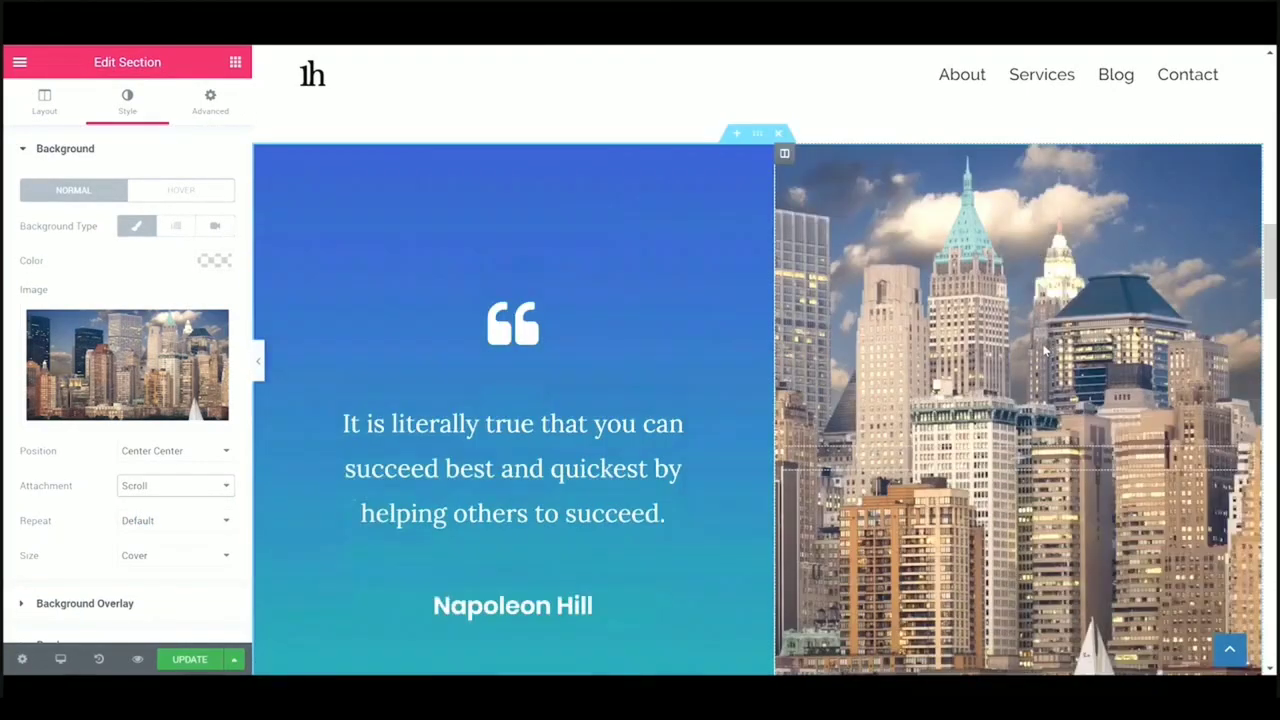
{"action": "scroll", "coordinate": [1045, 350], "scroll_direction": "up", "scroll_amount": 2}
{"action": "key", "text": "Down"}
{"action": "scroll", "coordinate": [659, 206], "scroll_direction": "down", "scroll_amount": 1}
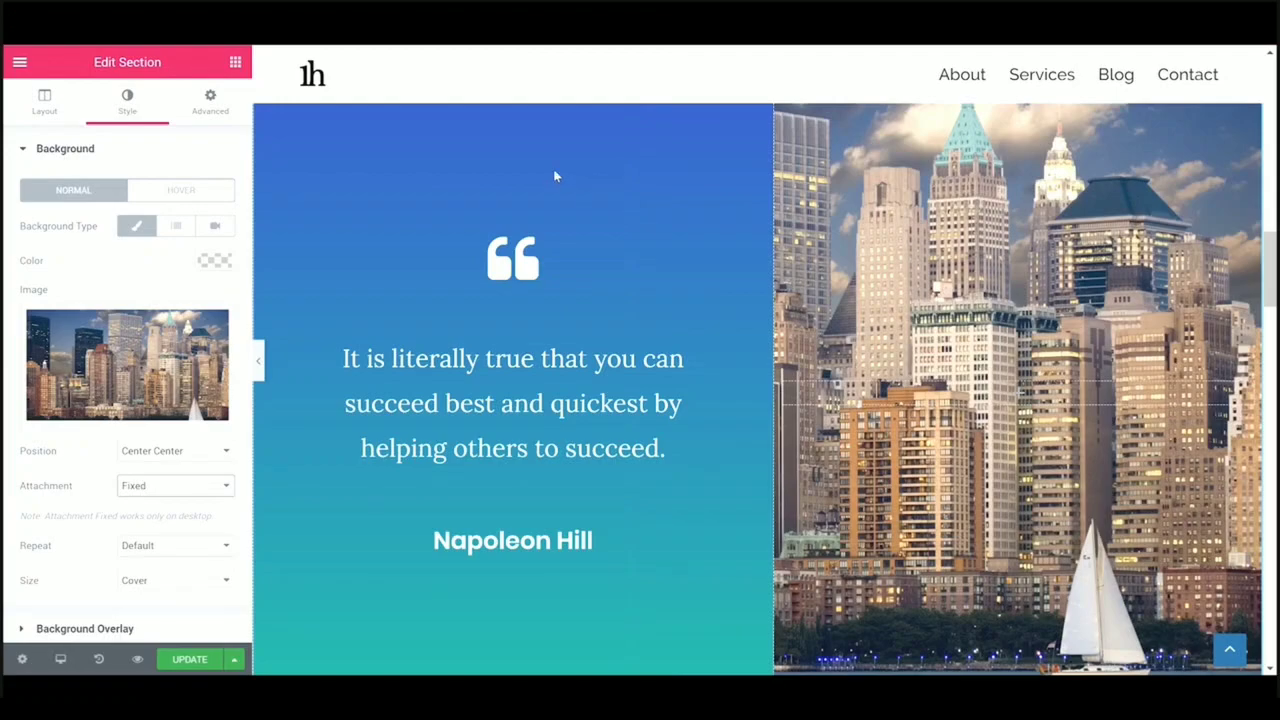
Step: Open the blue quote column's style settings and save the page
{"action": "right_click", "coordinate": [597, 200]}
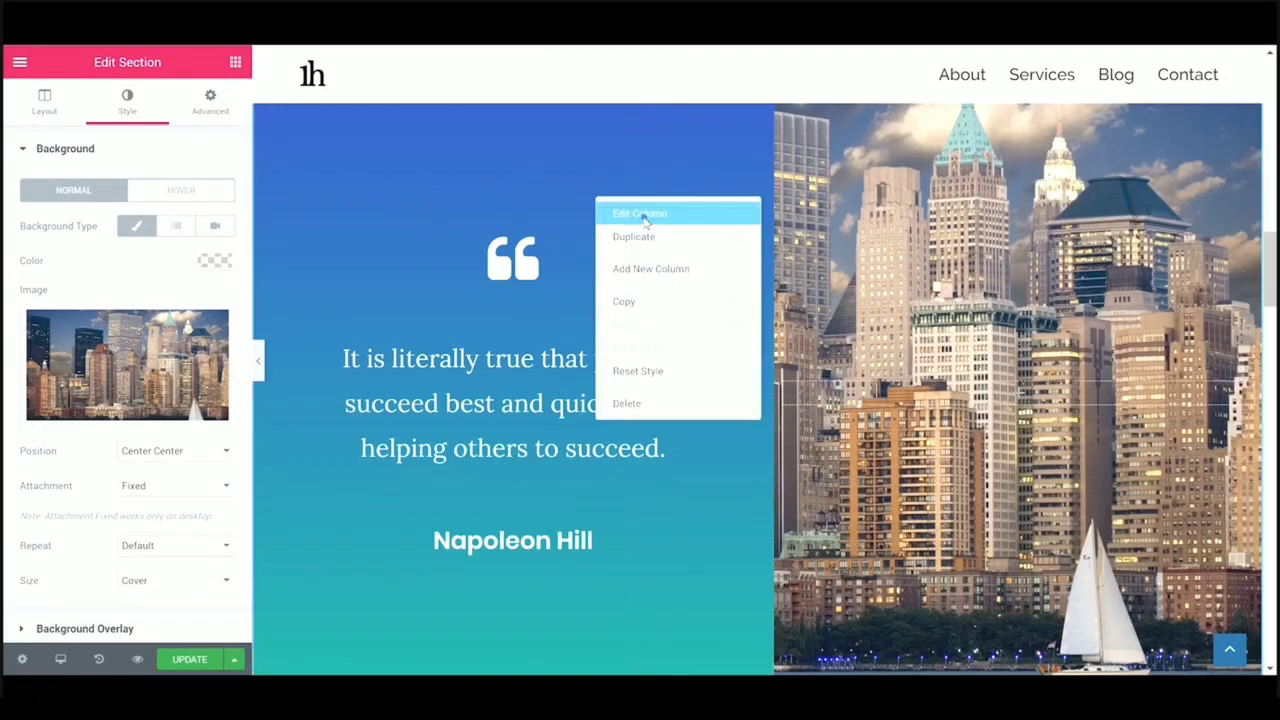
{"action": "left_click", "coordinate": [641, 215]}
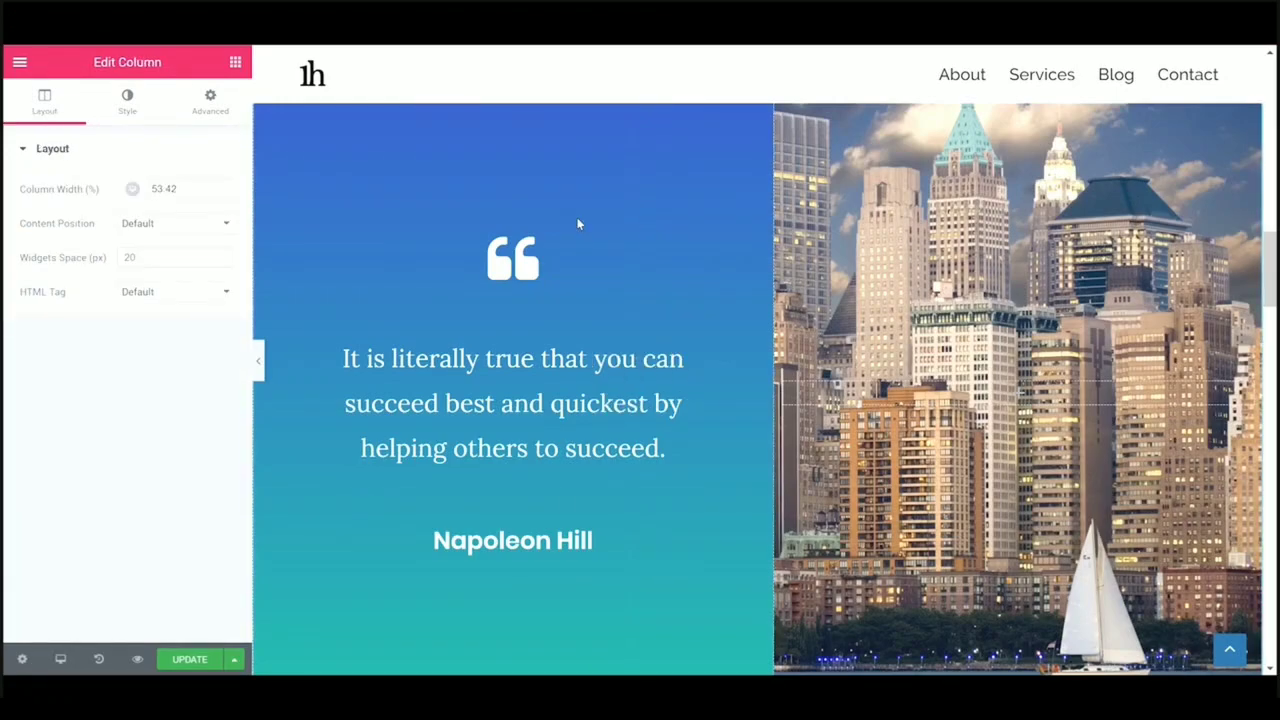
{"action": "left_click", "coordinate": [127, 104]}
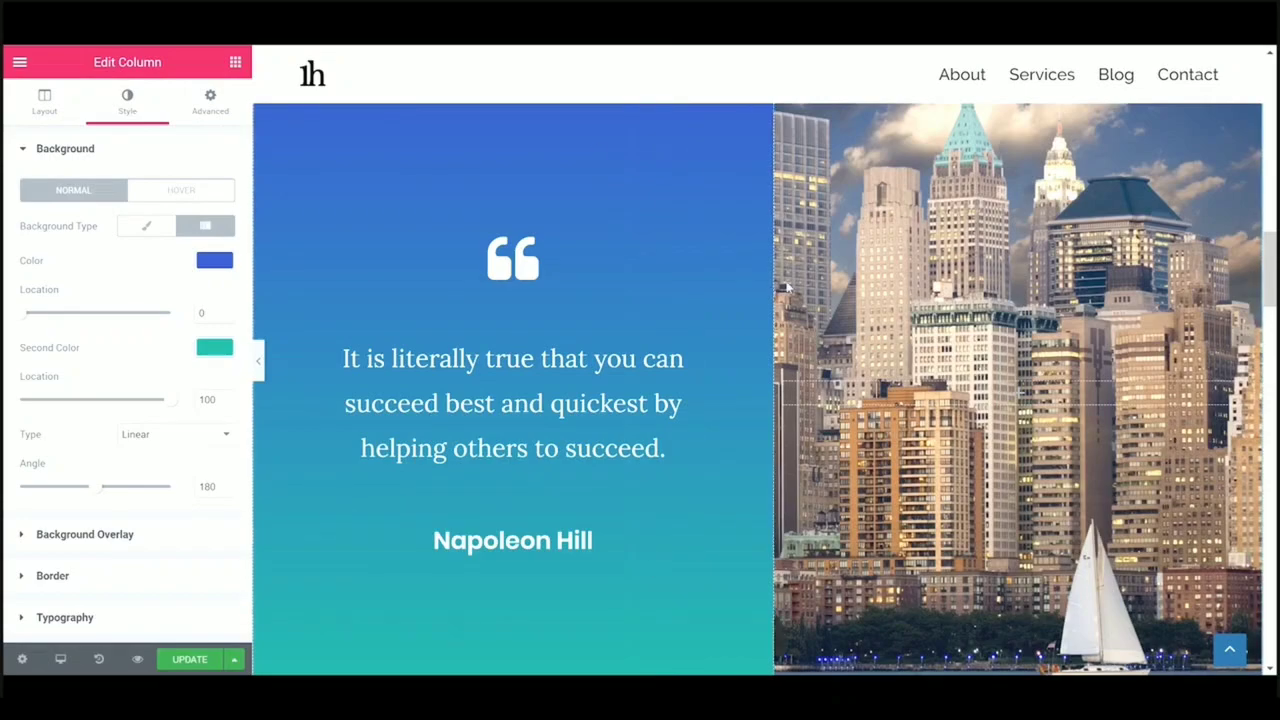
{"action": "key", "text": "ctrl+s"}
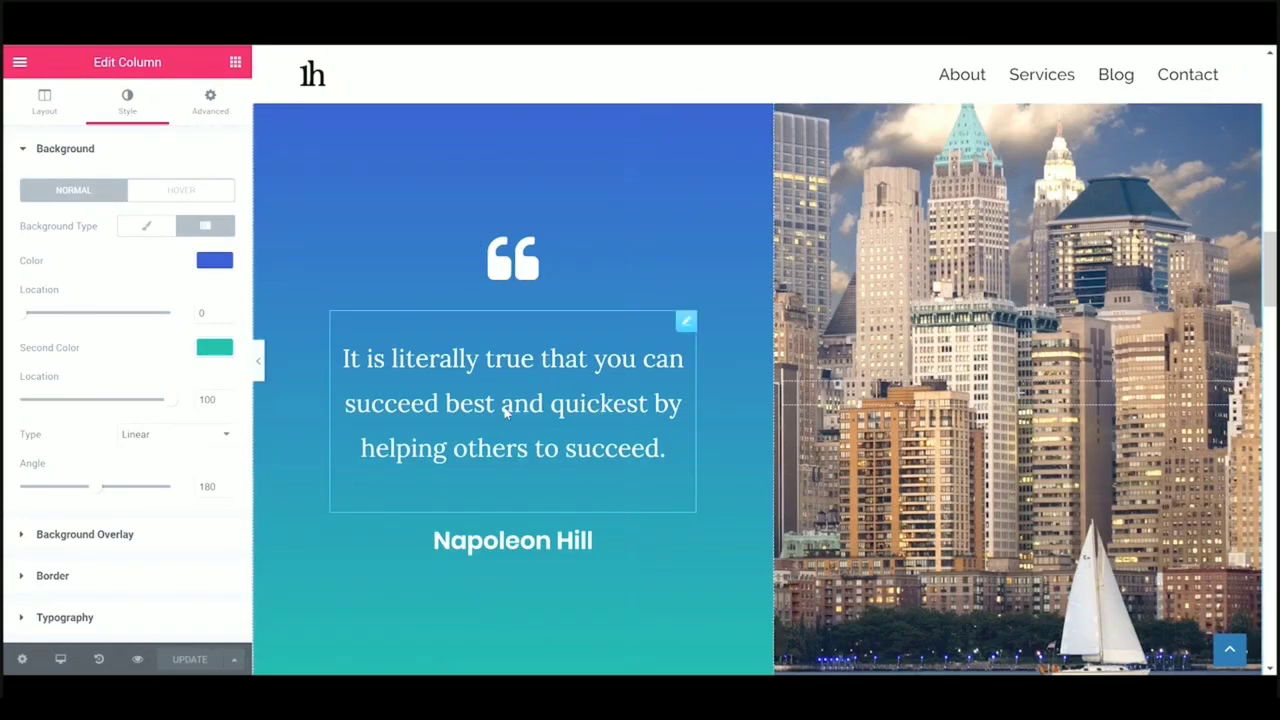
Step: Try Slide In Down as the column's entrance animation, then settle on Slide In Left
{"action": "left_click", "coordinate": [211, 100]}
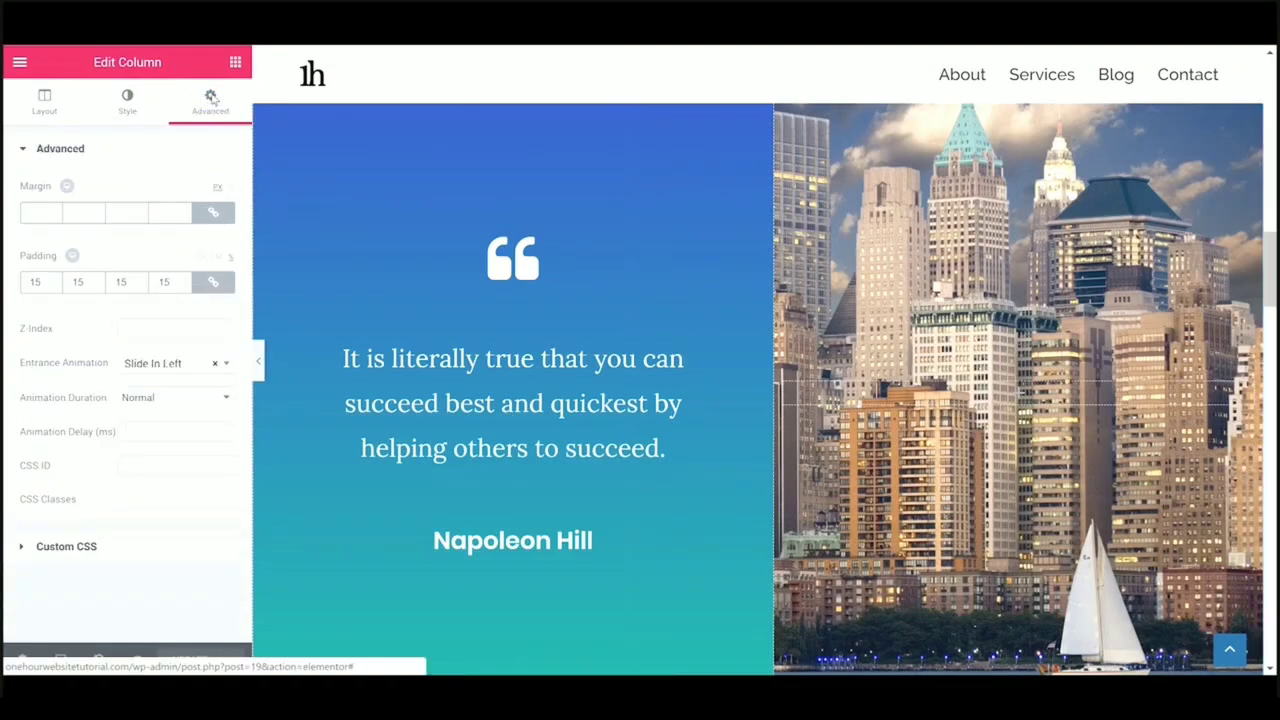
{"action": "left_click", "coordinate": [196, 363]}
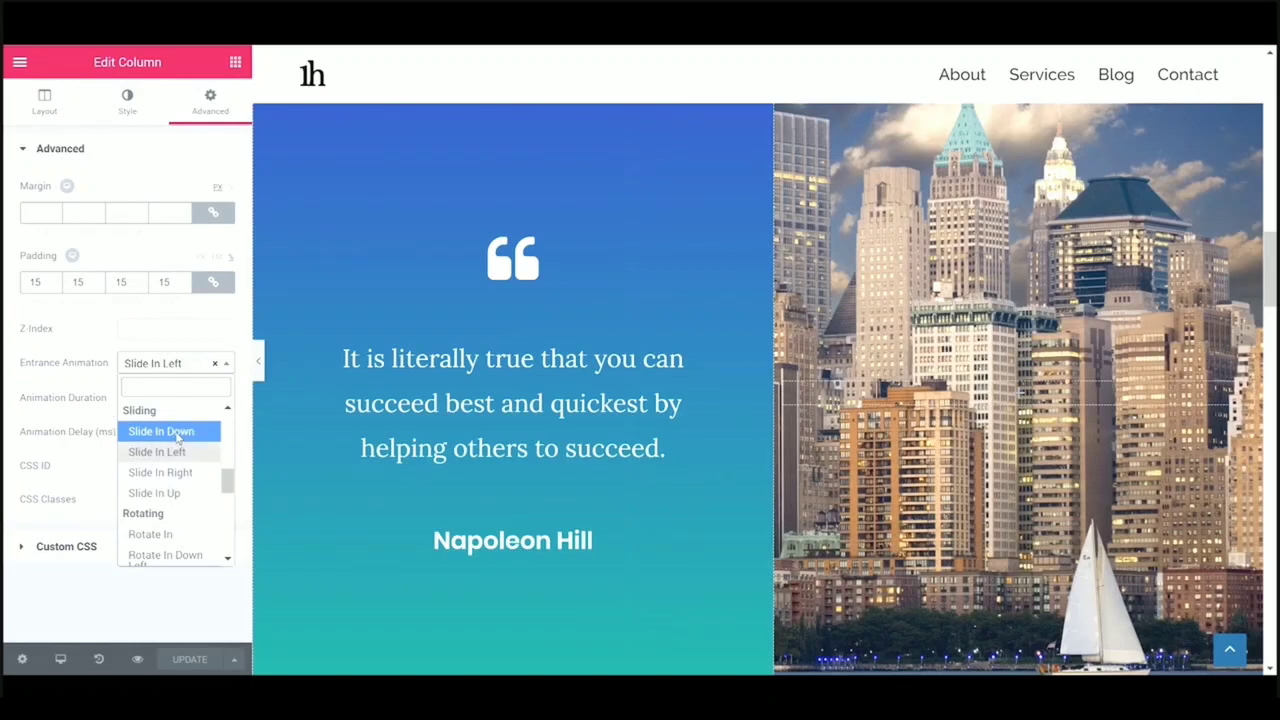
{"action": "left_click", "coordinate": [178, 432]}
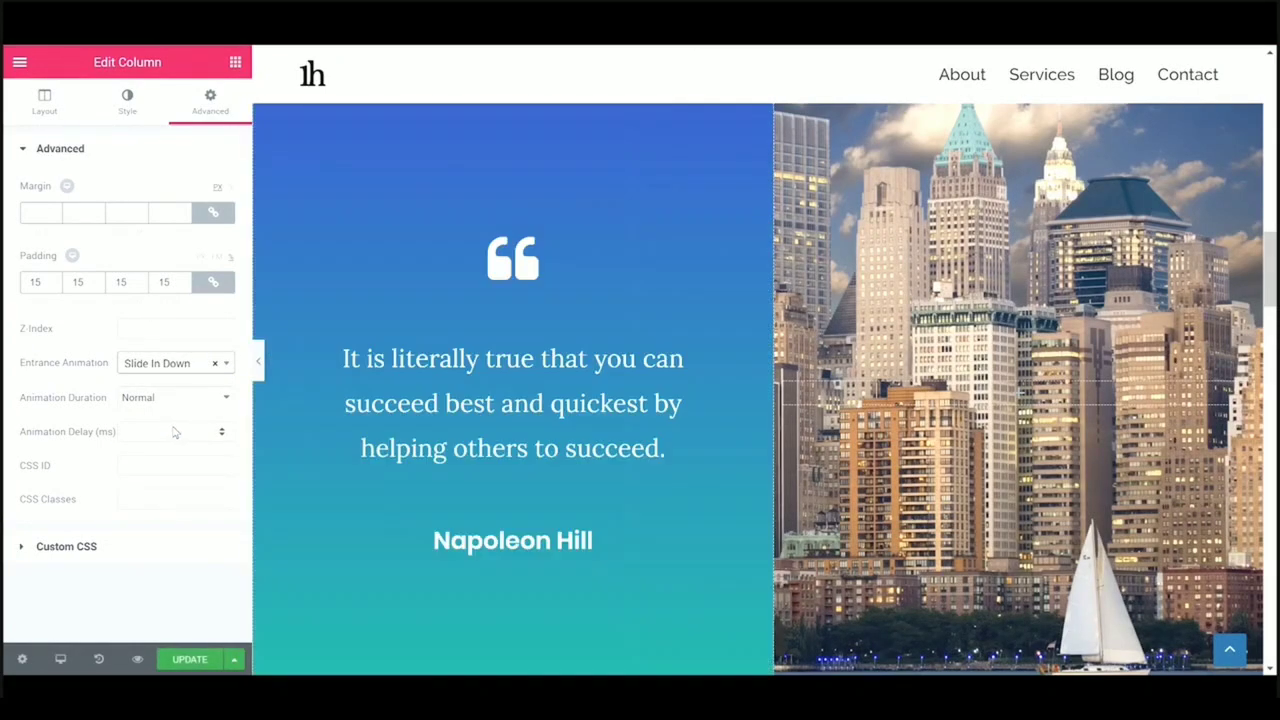
{"action": "left_click", "coordinate": [186, 366]}
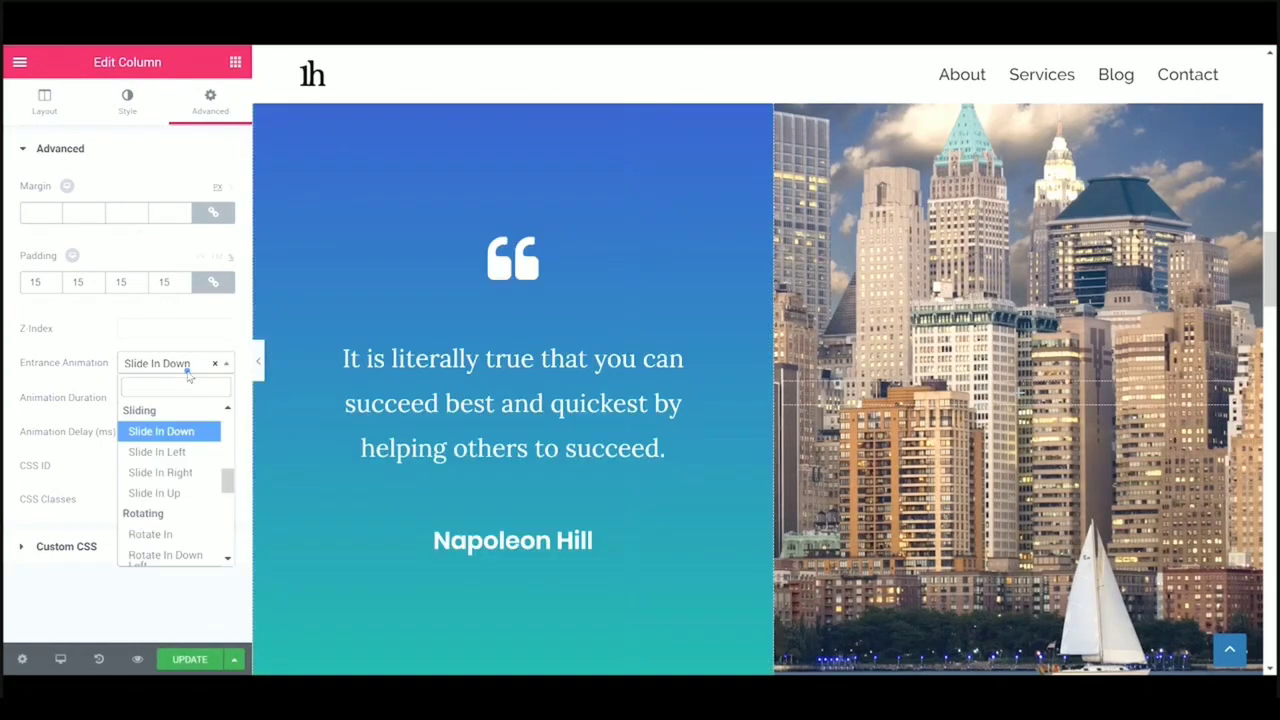
{"action": "left_click", "coordinate": [180, 479]}
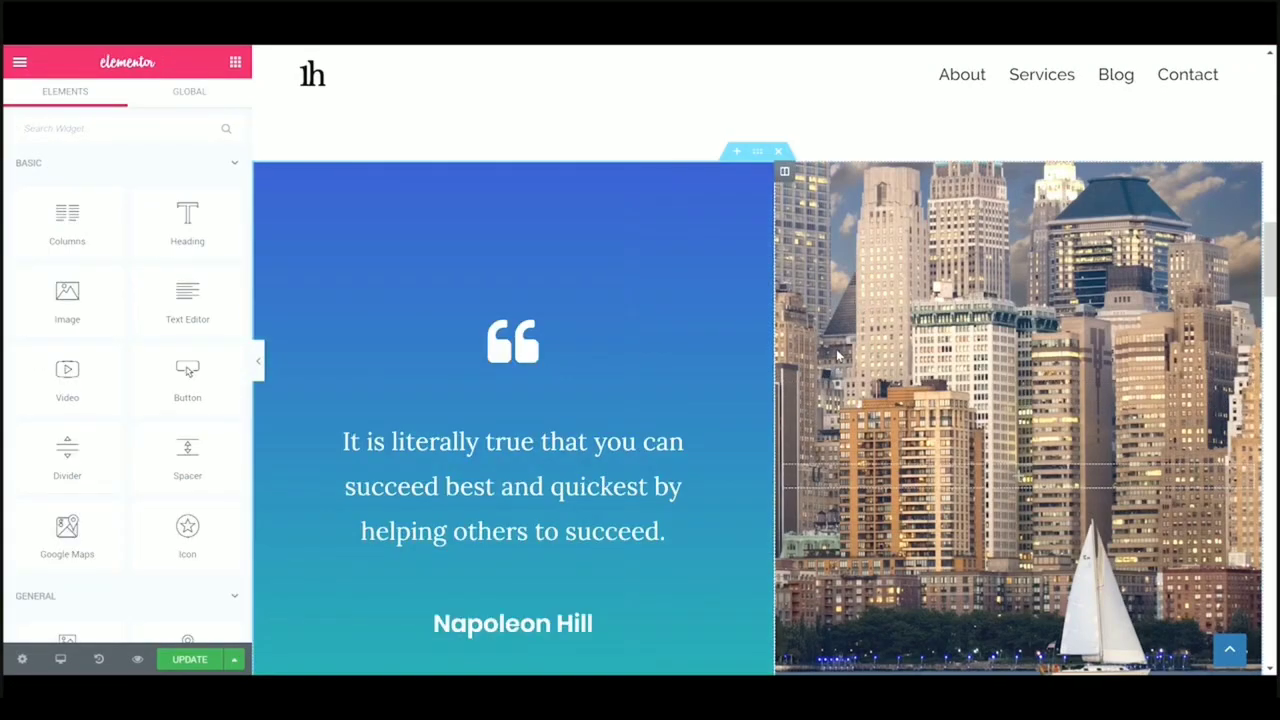
Step: Save the home page edits with UPDATE
{"action": "scroll", "coordinate": [838, 352], "scroll_direction": "down", "scroll_amount": 5}
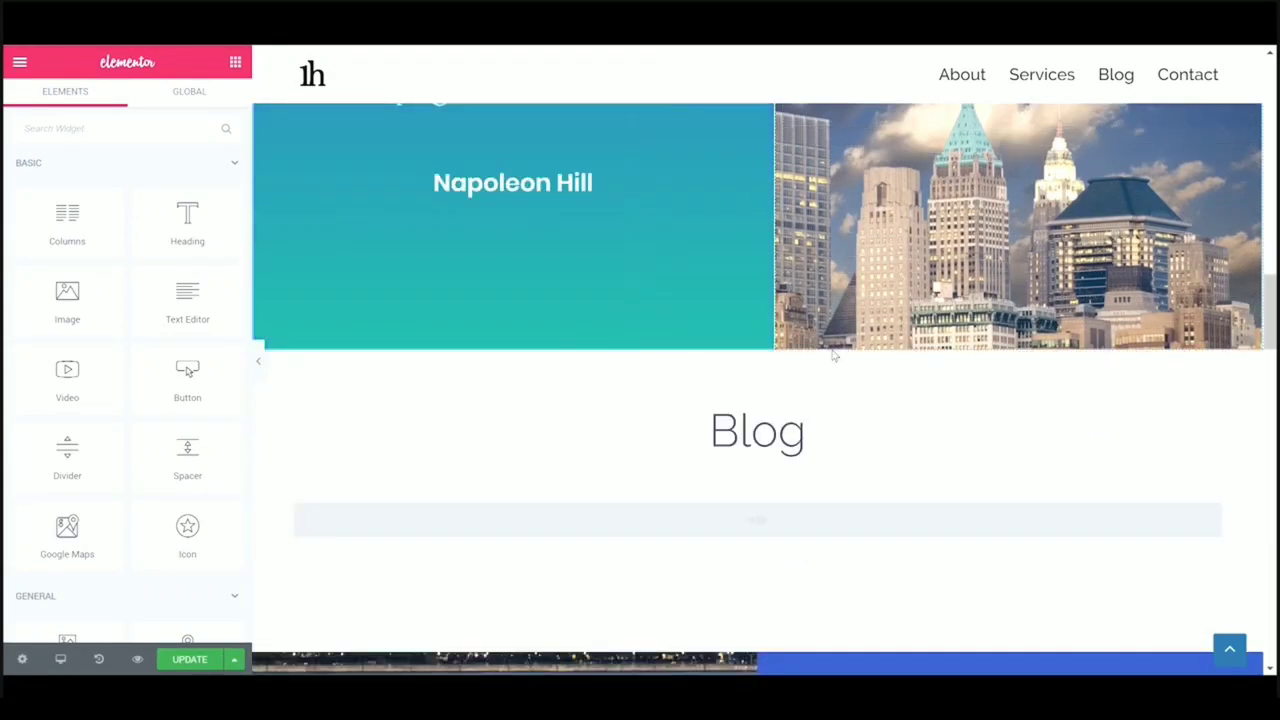
{"action": "scroll", "coordinate": [834, 355], "scroll_direction": "down", "scroll_amount": 1}
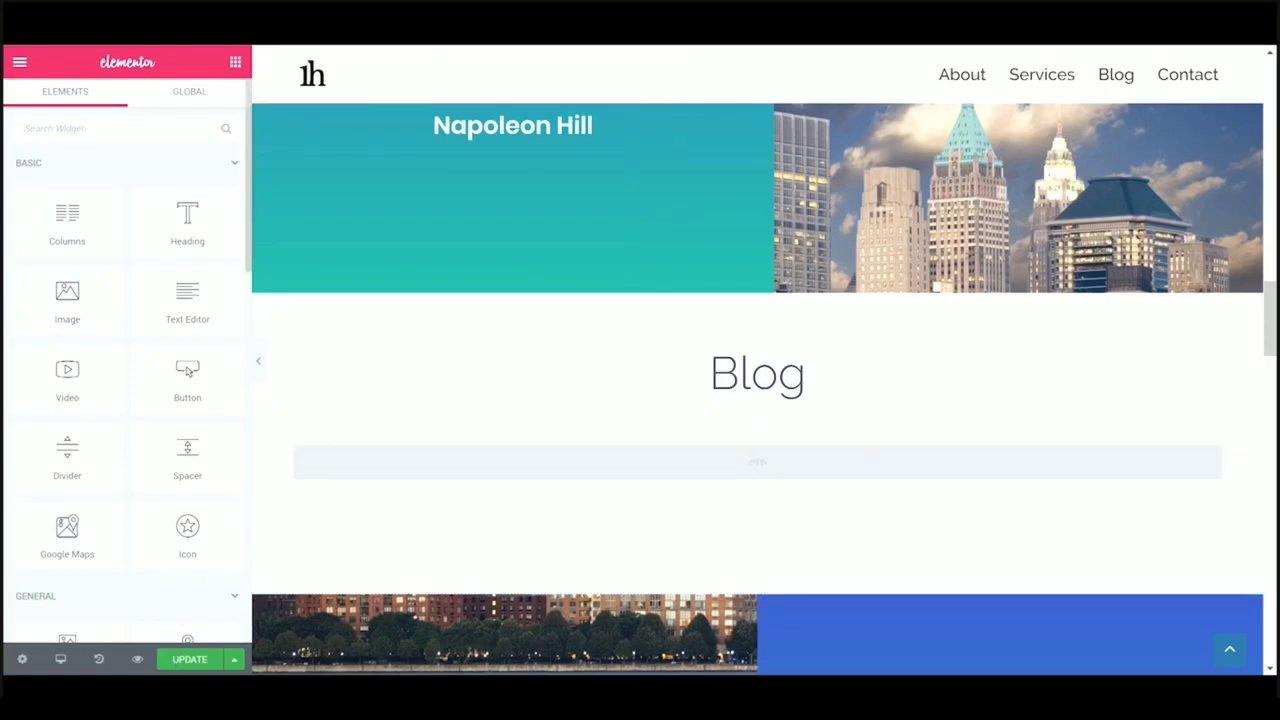
{"action": "left_click", "coordinate": [191, 661]}
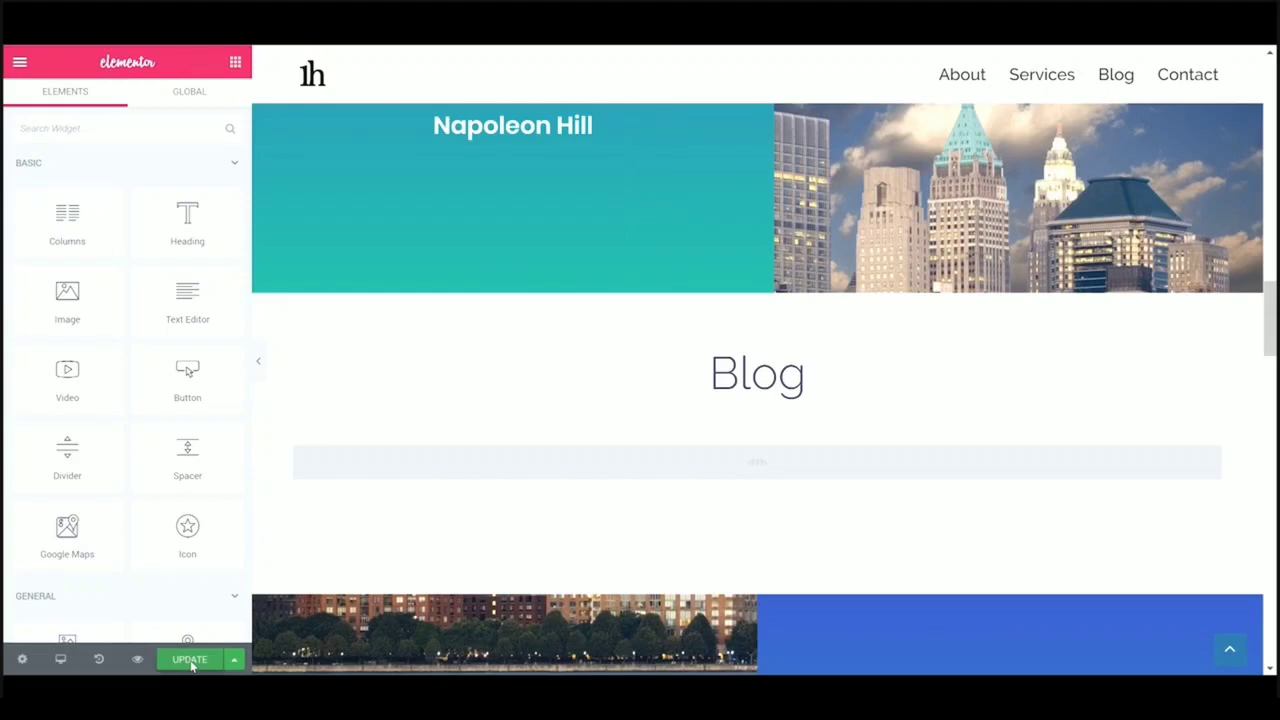
Step: Open the live home page from the site logo in a new tab and switch to it
{"action": "right_click", "coordinate": [316, 86]}
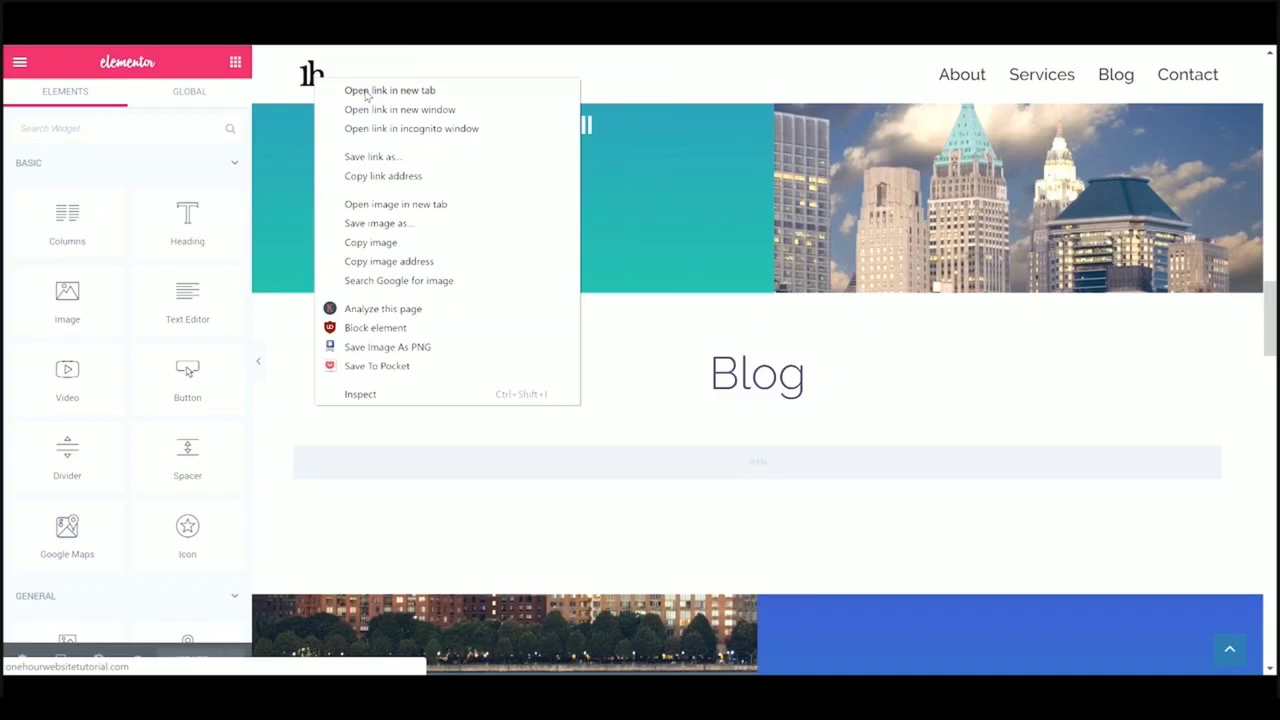
{"action": "left_click", "coordinate": [366, 92]}
{"action": "key", "text": "ctrl+Tab"}
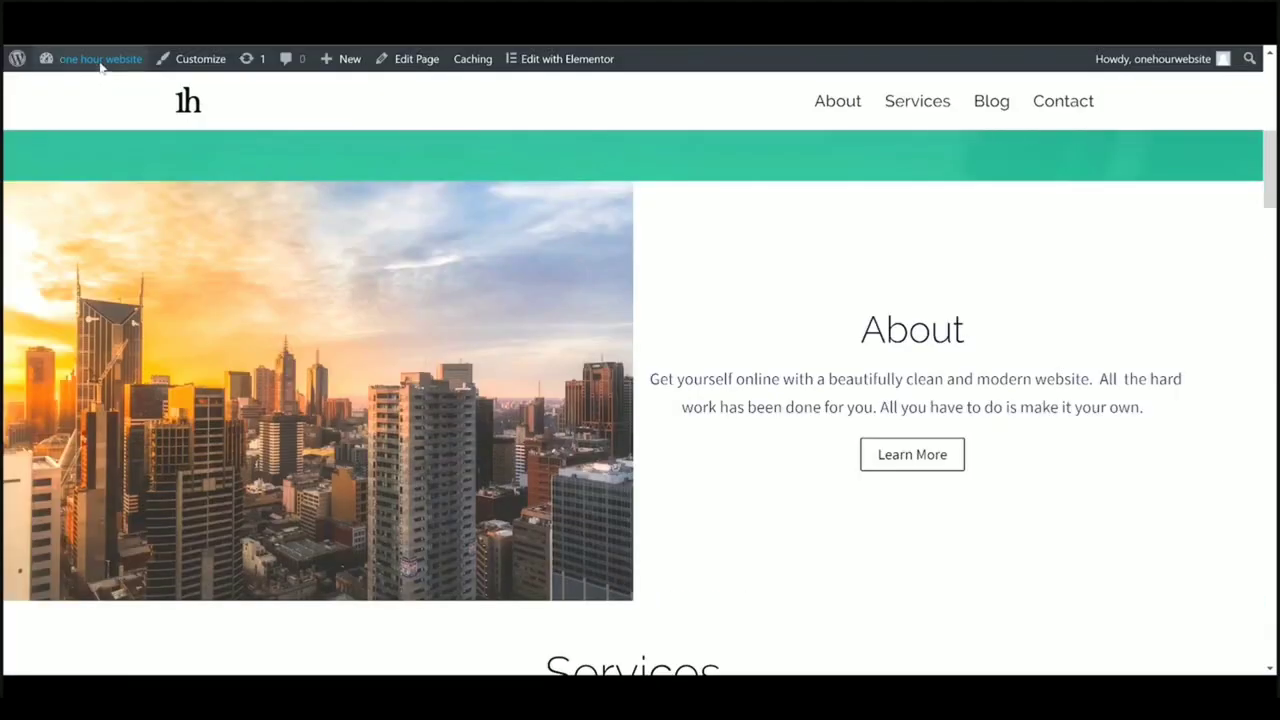
Step: Go to the WordPress Dashboard and start a new post
{"action": "mouse_move", "coordinate": [86, 85]}
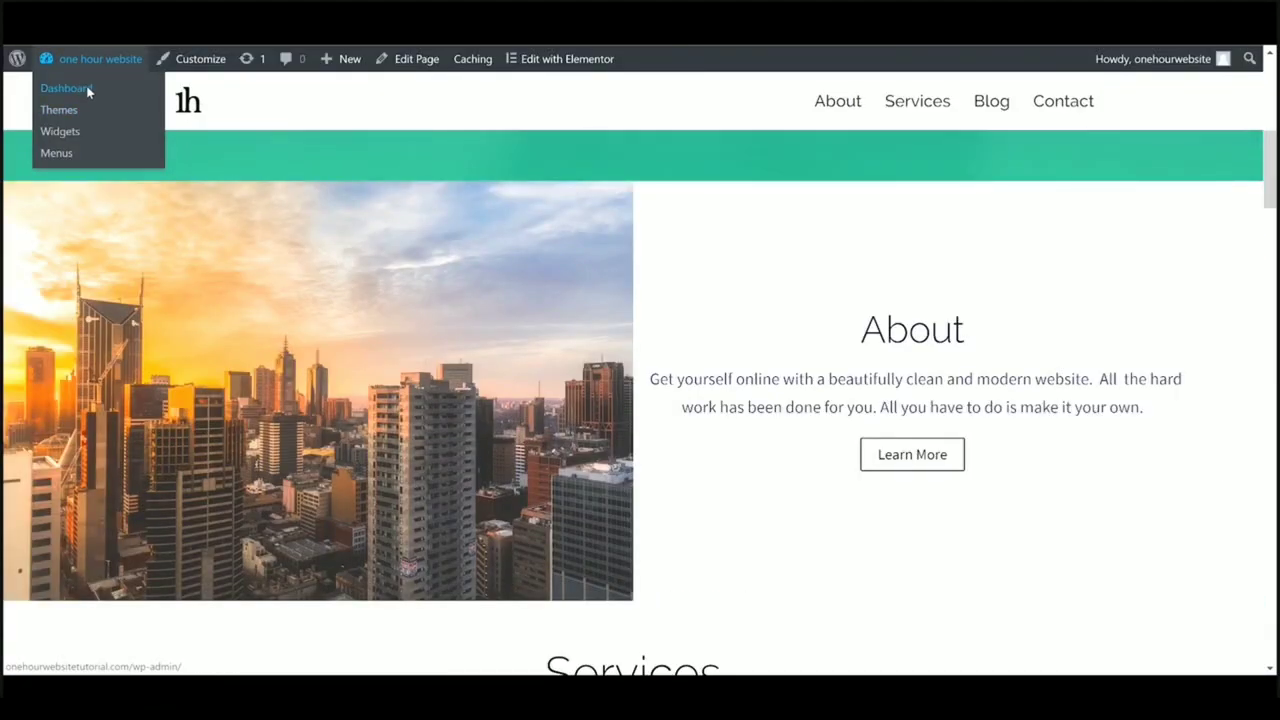
{"action": "left_click", "coordinate": [88, 91]}
{"action": "mouse_move", "coordinate": [121, 260]}
{"action": "mouse_move", "coordinate": [74, 194]}
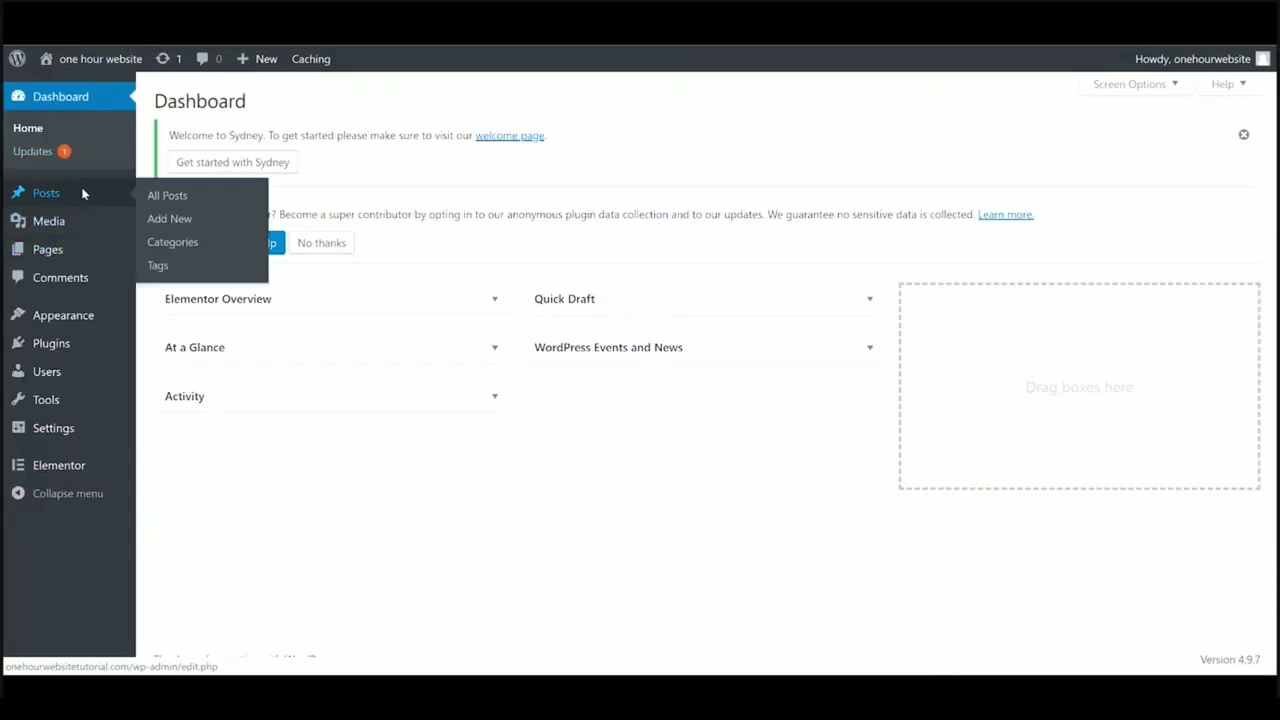
{"action": "left_click", "coordinate": [174, 223]}
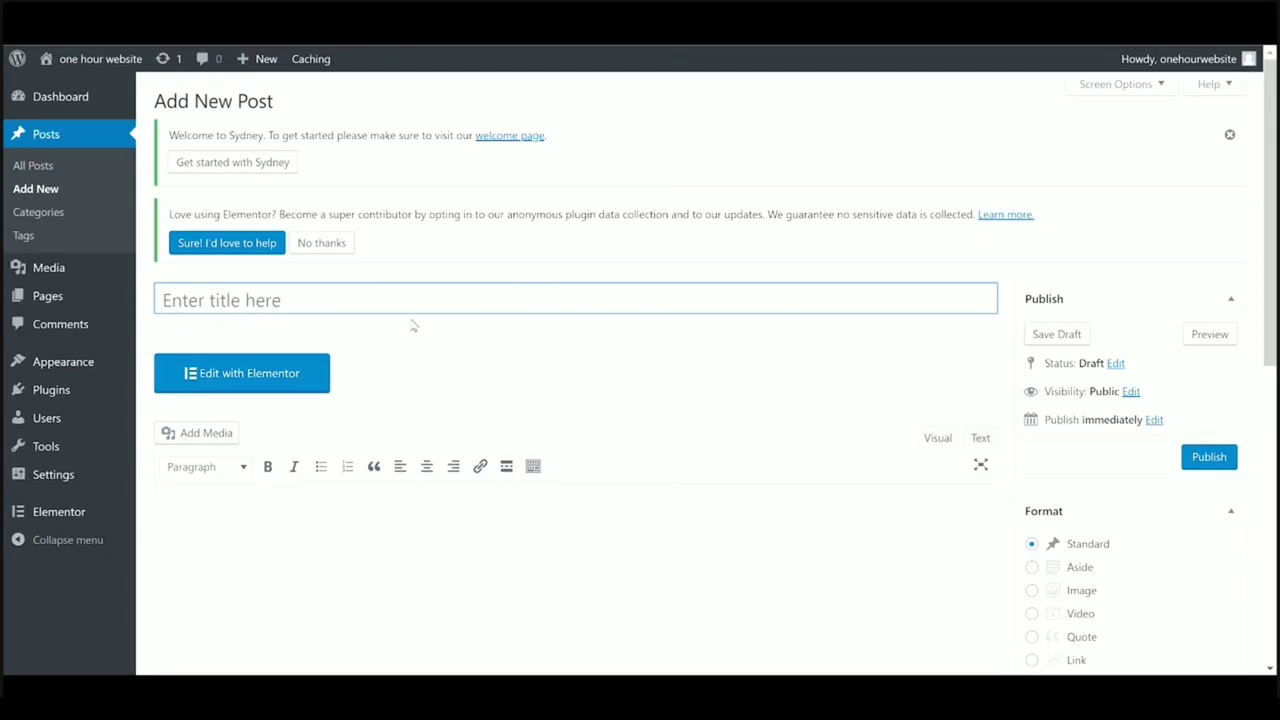
Step: Publish 'My first blog post' reading 'My very first blog post!!!!' with a featured image
{"action": "type", "text": "My very first blog post!!!!"}
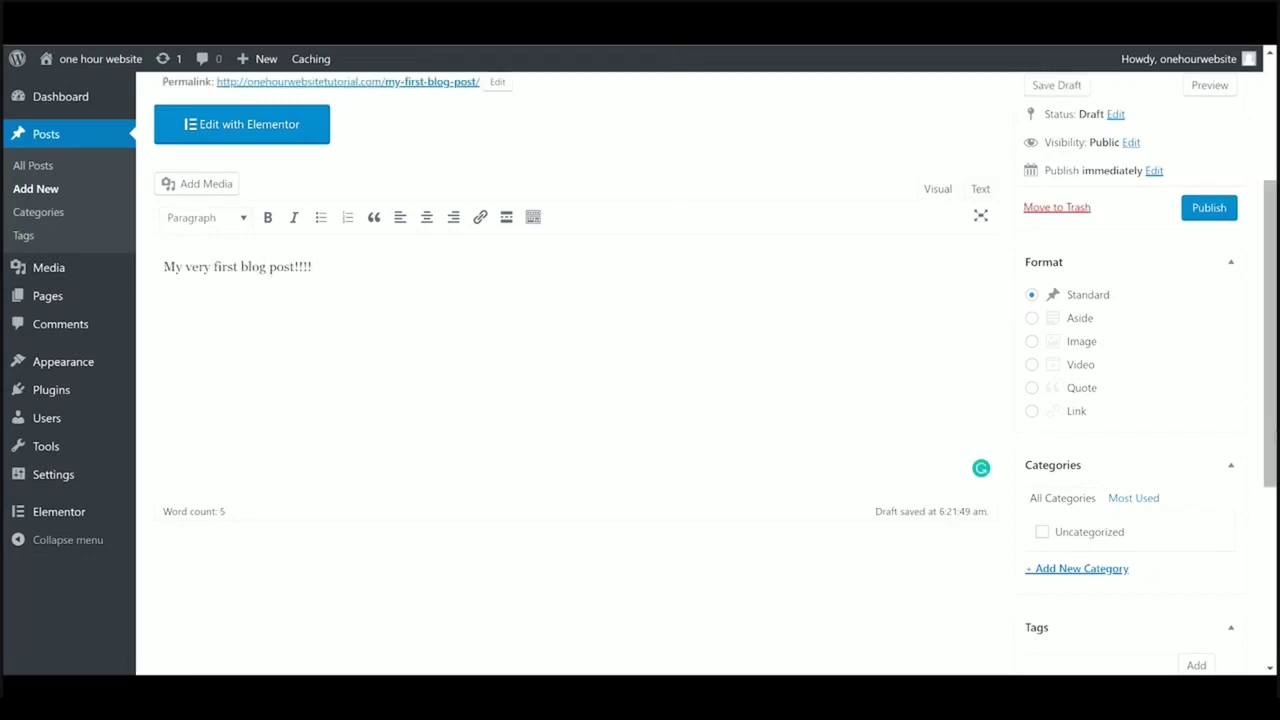
{"action": "scroll", "coordinate": [1100, 468], "scroll_direction": "down", "scroll_amount": 3}
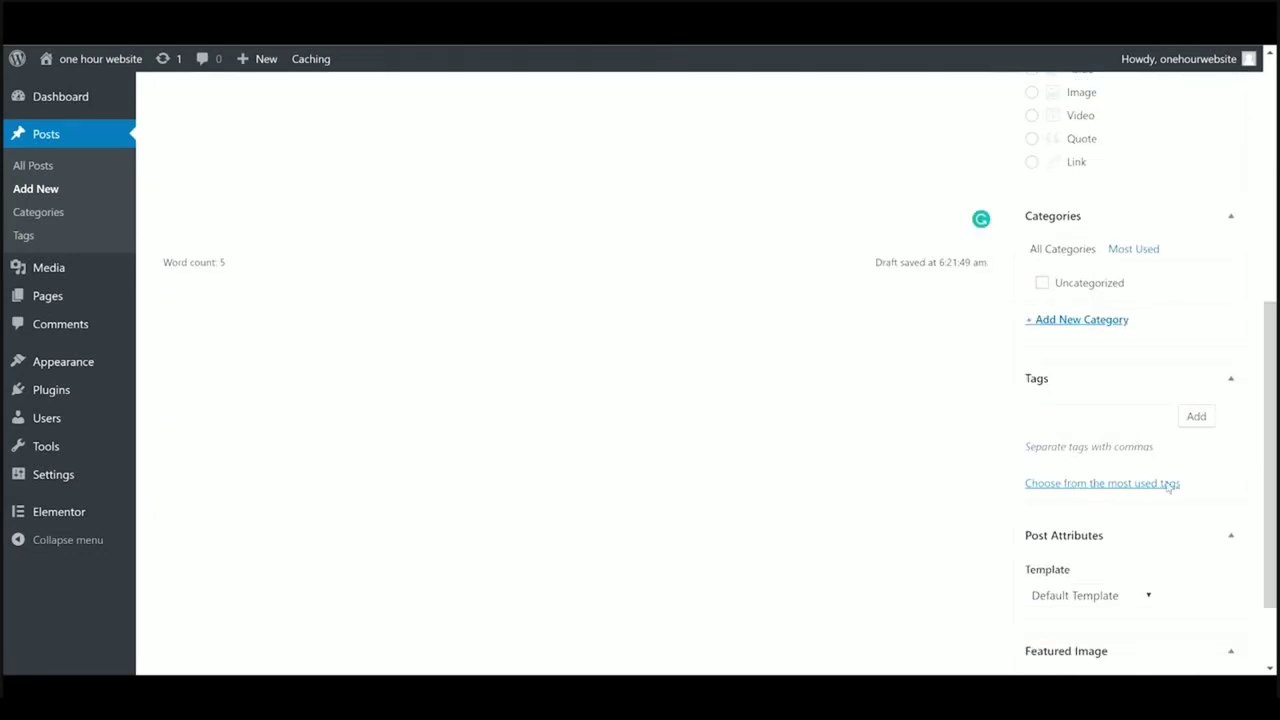
{"action": "scroll", "coordinate": [1128, 442], "scroll_direction": "down", "scroll_amount": 1}
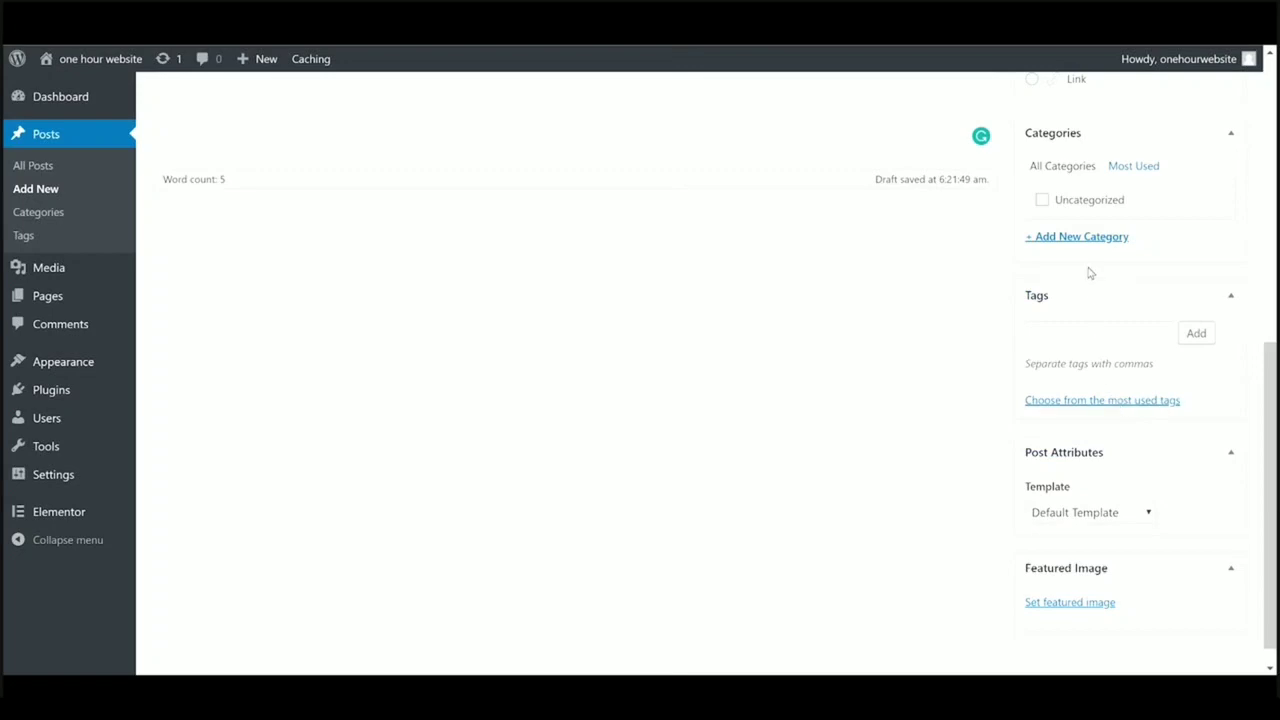
{"action": "left_click", "coordinate": [1091, 603]}
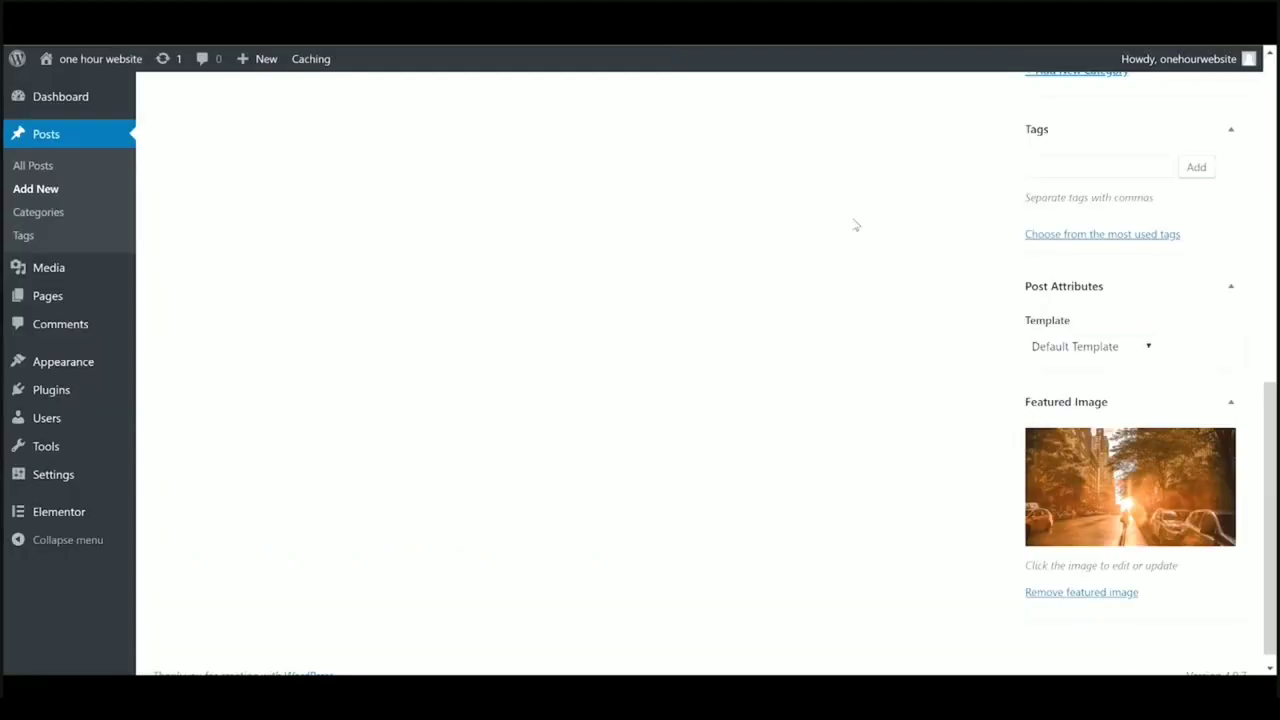
{"action": "scroll", "coordinate": [855, 224], "scroll_direction": "up", "scroll_amount": 4}
{"action": "scroll", "coordinate": [855, 224], "scroll_direction": "up", "scroll_amount": 3}
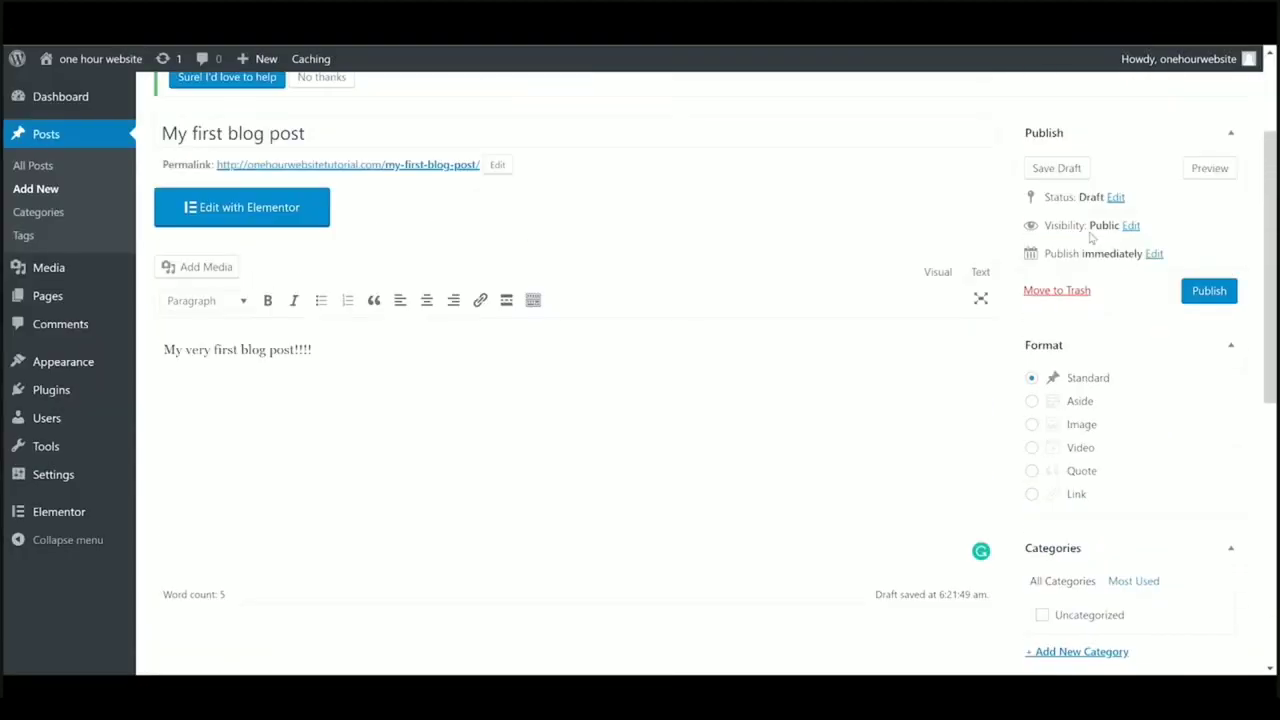
{"action": "left_click", "coordinate": [1205, 290]}
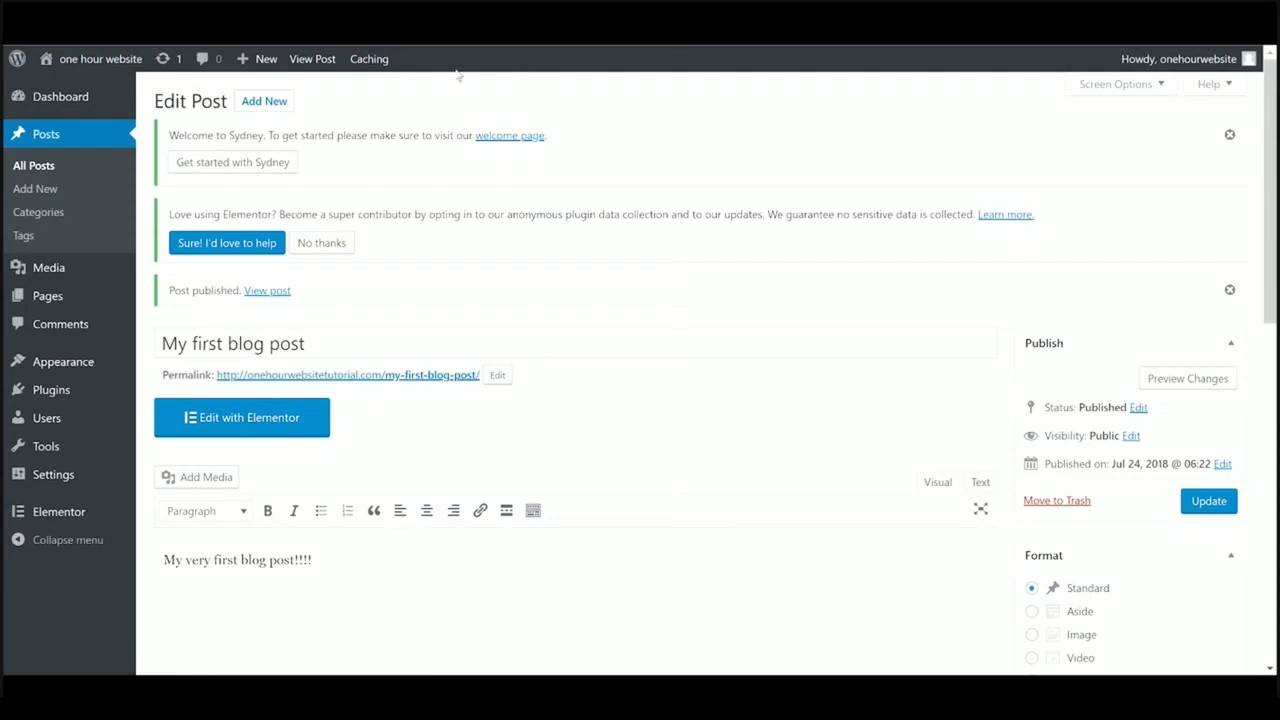
Step: Check the new post in the live Blog section, then reopen Home in Elementor
{"action": "mouse_move", "coordinate": [95, 60]}
{"action": "right_click", "coordinate": [84, 86]}
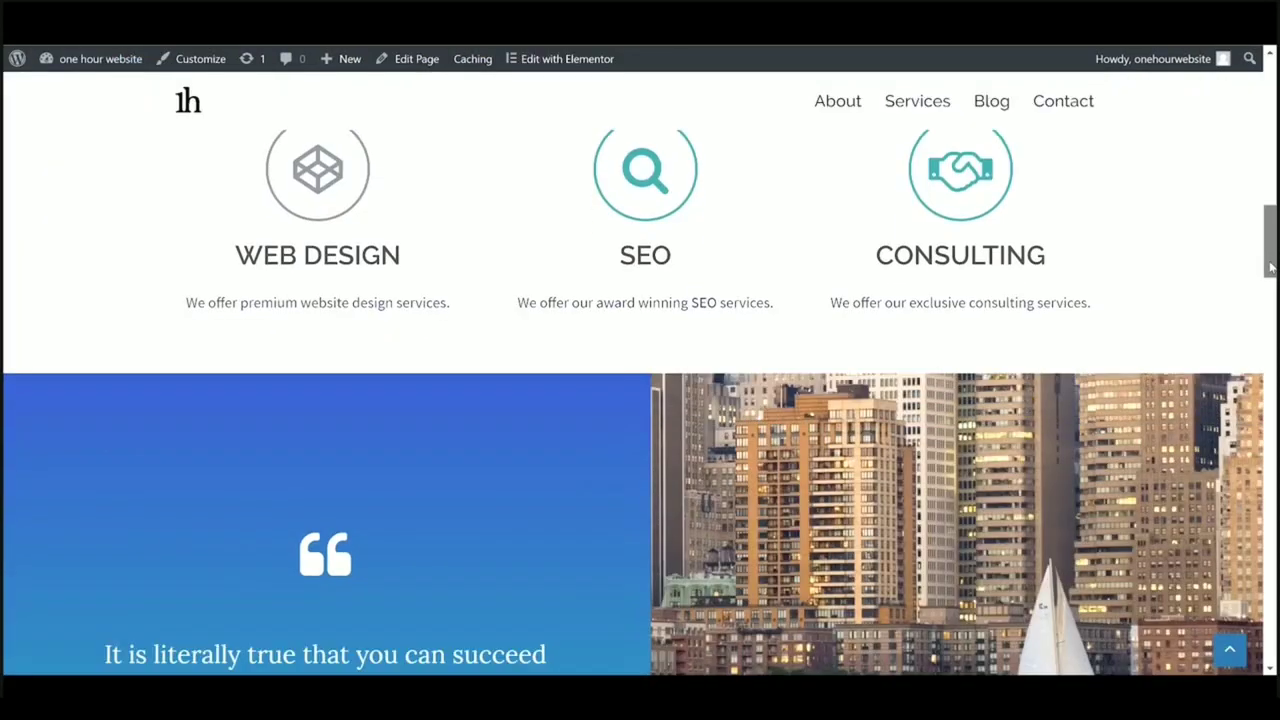
{"action": "left_click_drag", "start_coordinate": [1270, 266], "coordinate": [1266, 342]}
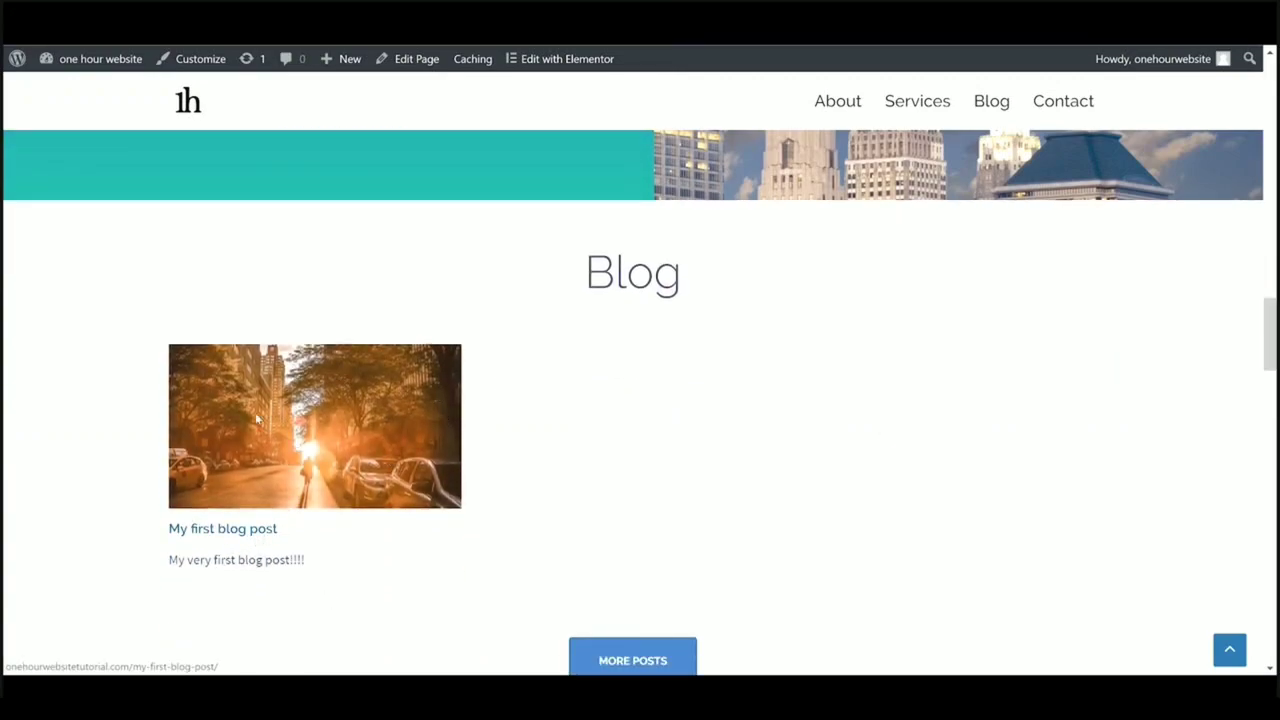
{"action": "scroll", "coordinate": [619, 365], "scroll_direction": "down", "scroll_amount": 1}
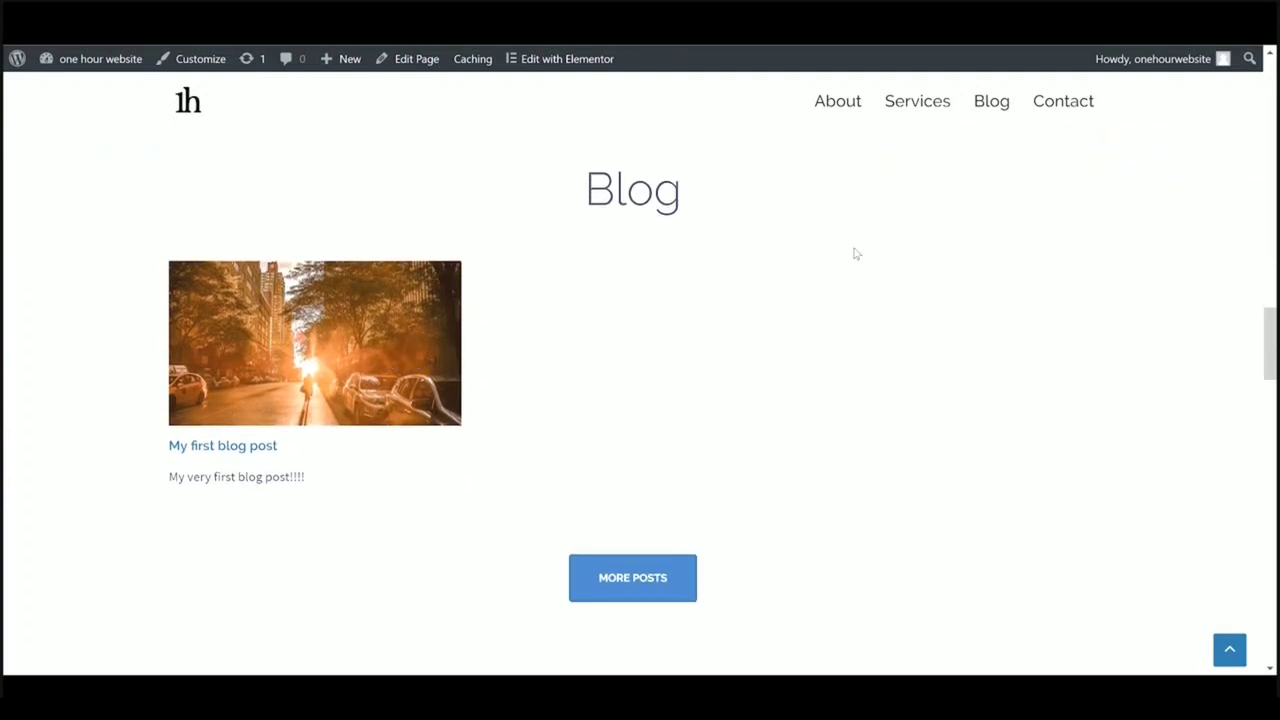
{"action": "left_click", "coordinate": [577, 61]}
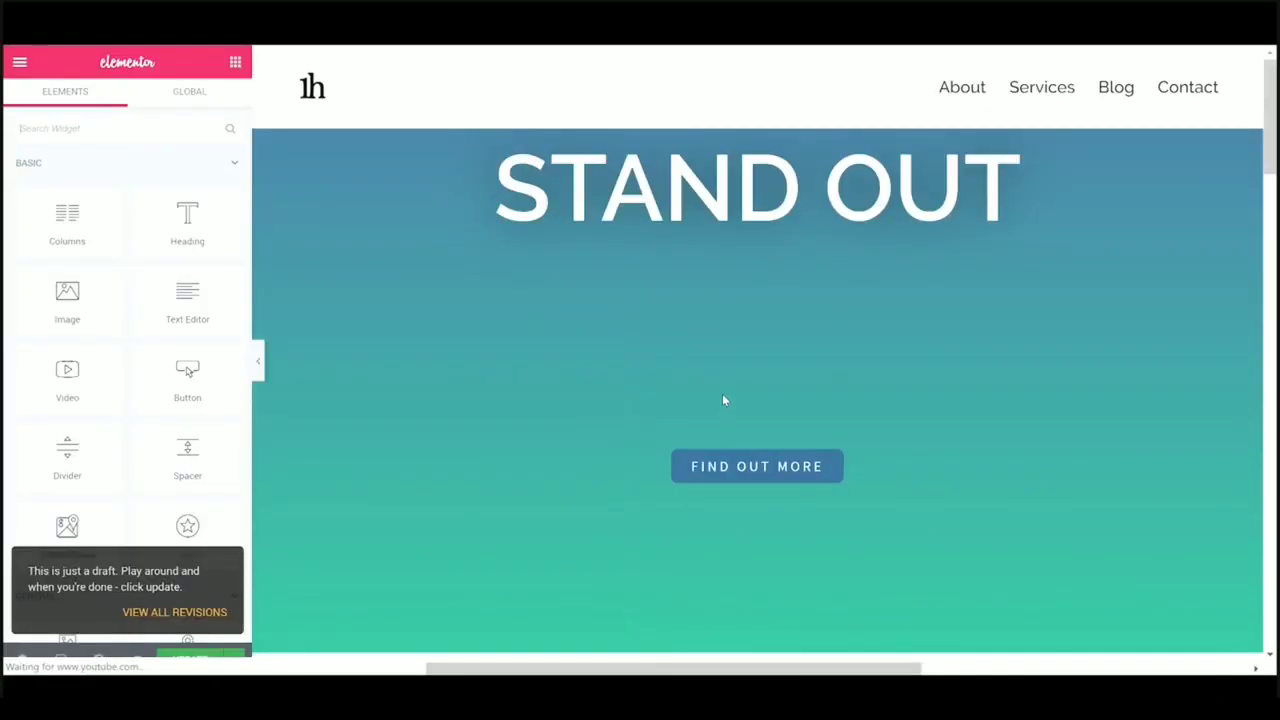
Step: Open the Portfolio widget for editing and expand its first project, NYC tagged Photography
{"action": "scroll", "coordinate": [806, 351], "scroll_direction": "down", "scroll_amount": 10}
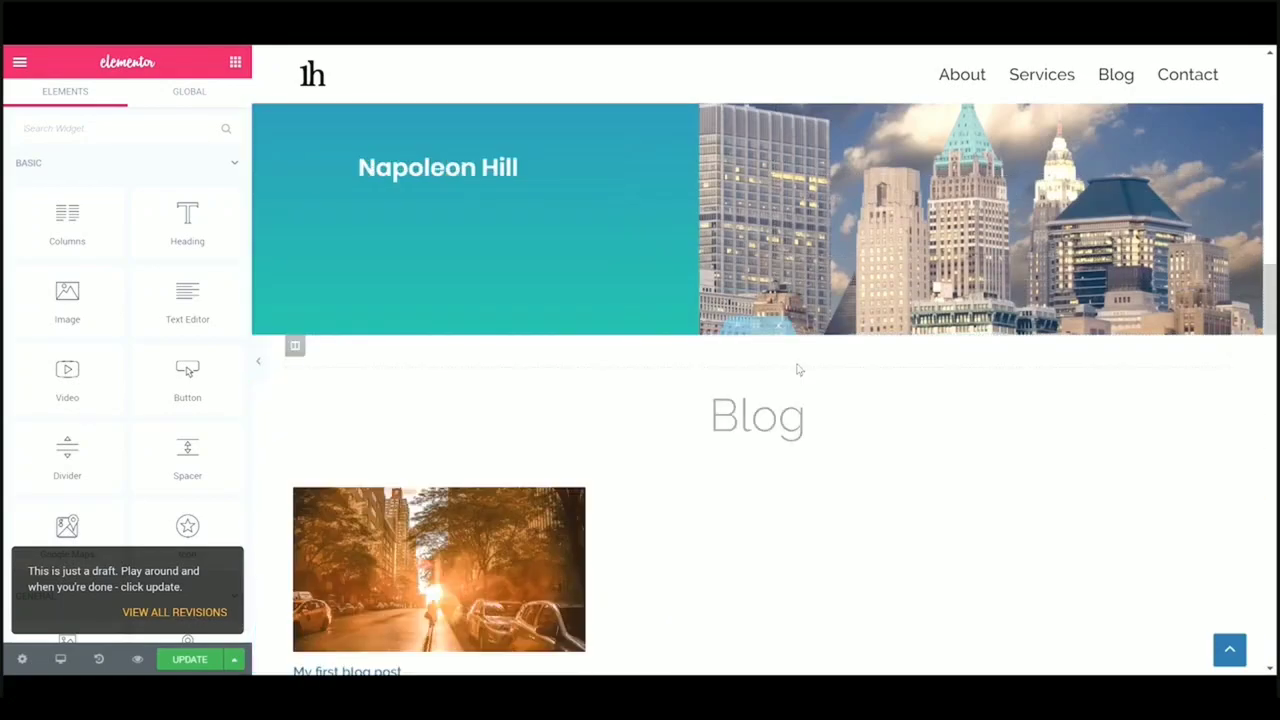
{"action": "scroll", "coordinate": [799, 370], "scroll_direction": "down", "scroll_amount": 3}
{"action": "left_click", "coordinate": [797, 366]}
{"action": "scroll", "coordinate": [1179, 412], "scroll_direction": "down", "scroll_amount": 6}
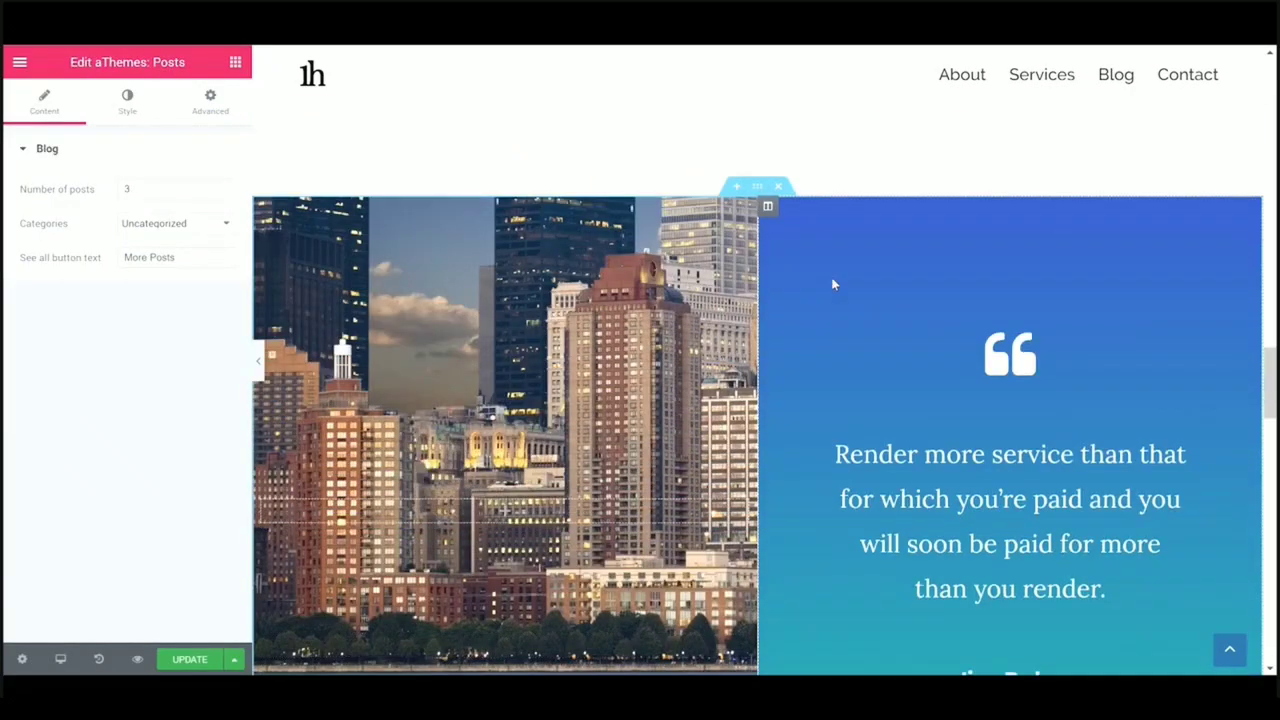
{"action": "scroll", "coordinate": [915, 300], "scroll_direction": "down", "scroll_amount": 1}
{"action": "scroll", "coordinate": [914, 308], "scroll_direction": "down", "scroll_amount": 3}
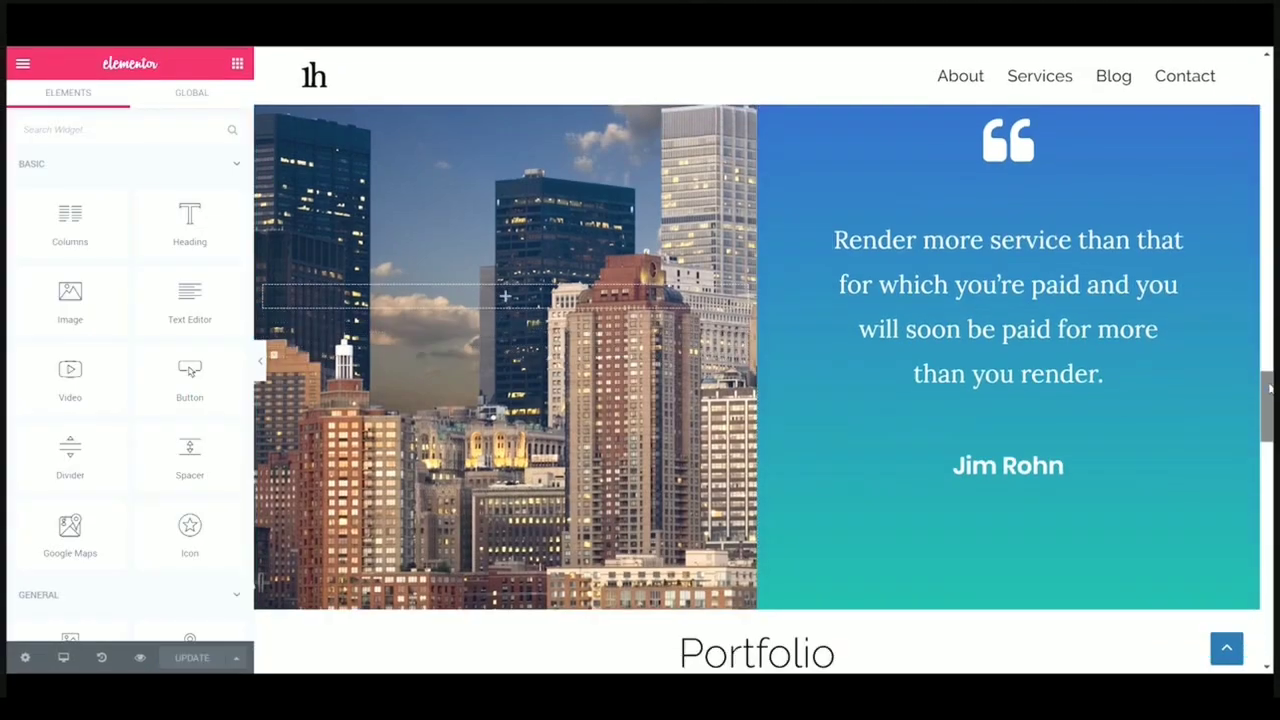
{"action": "scroll", "coordinate": [757, 380], "scroll_direction": "down", "scroll_amount": 1}
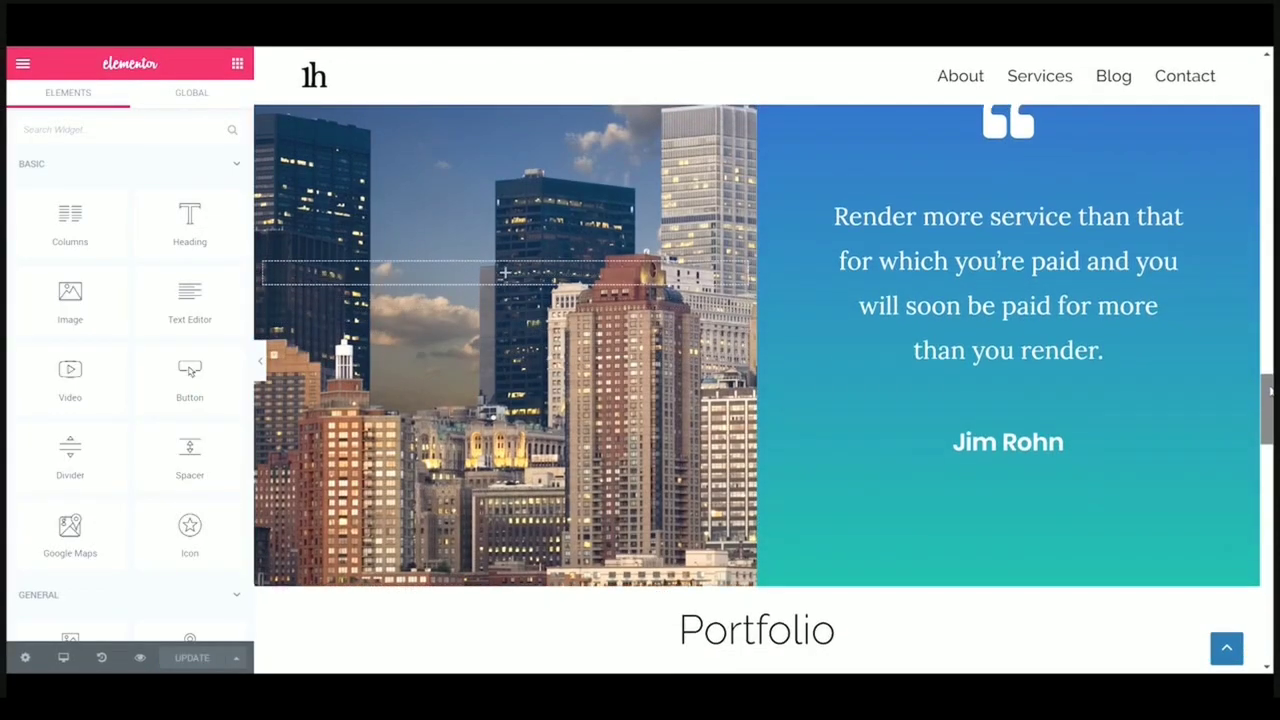
{"action": "scroll", "coordinate": [757, 380], "scroll_direction": "down", "scroll_amount": 3}
{"action": "scroll", "coordinate": [757, 390], "scroll_direction": "down", "scroll_amount": 6}
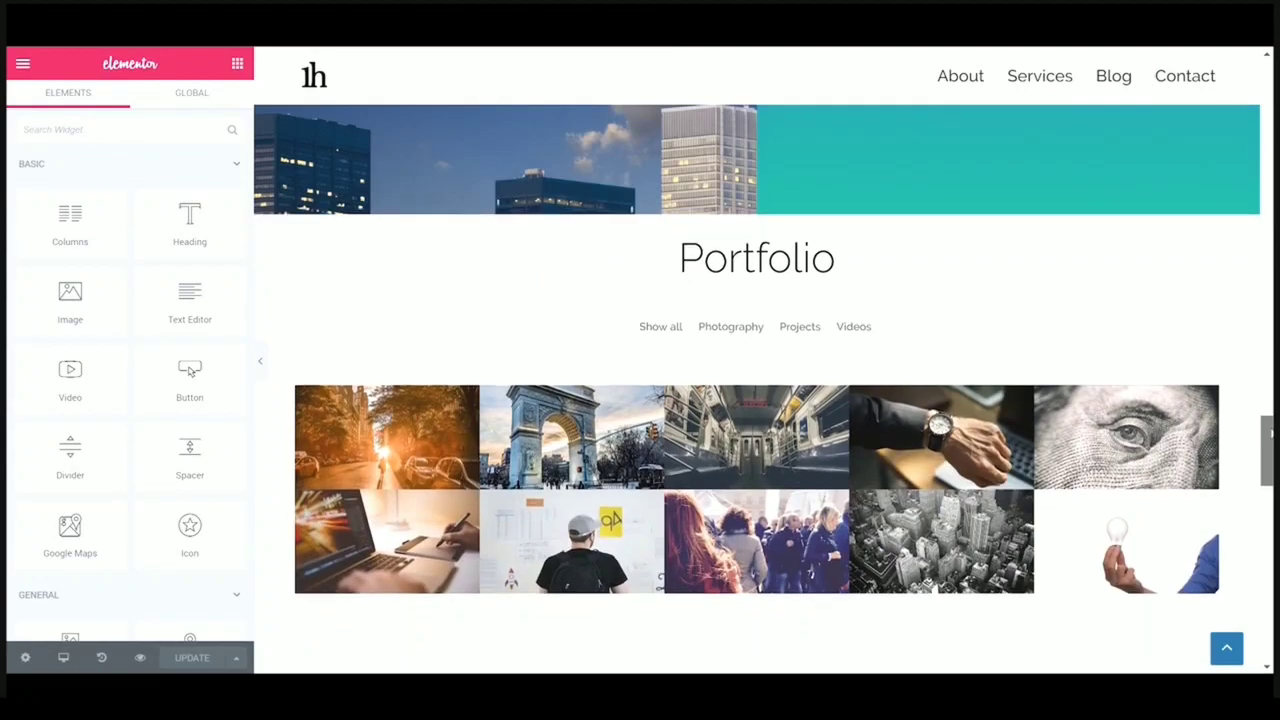
{"action": "scroll", "coordinate": [757, 390], "scroll_direction": "down", "scroll_amount": 2}
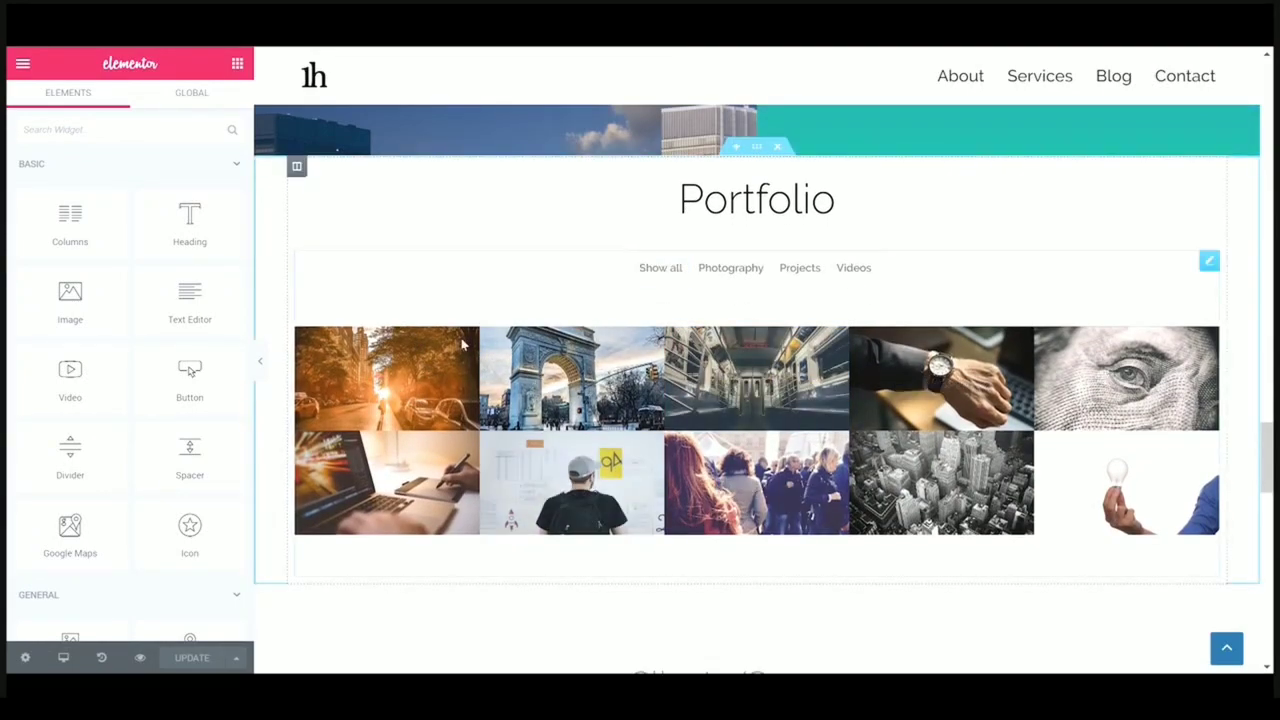
{"action": "left_click", "coordinate": [1211, 261]}
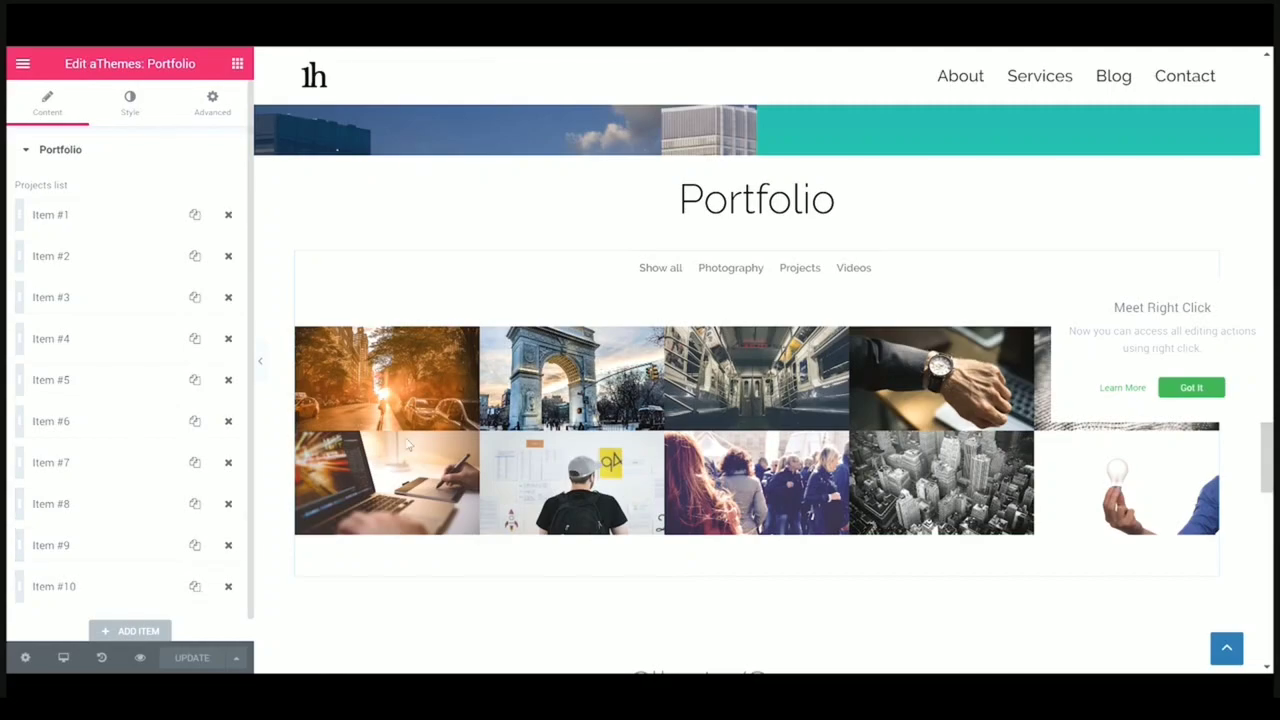
{"action": "left_click", "coordinate": [108, 215]}
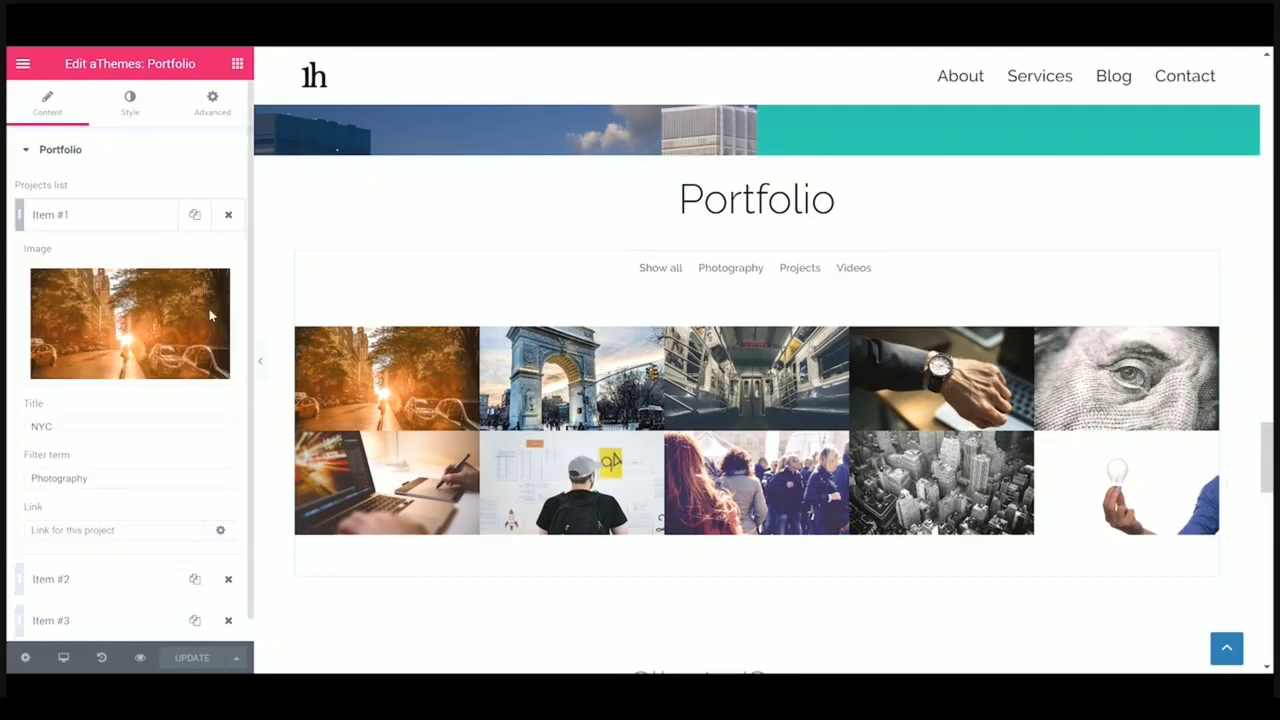
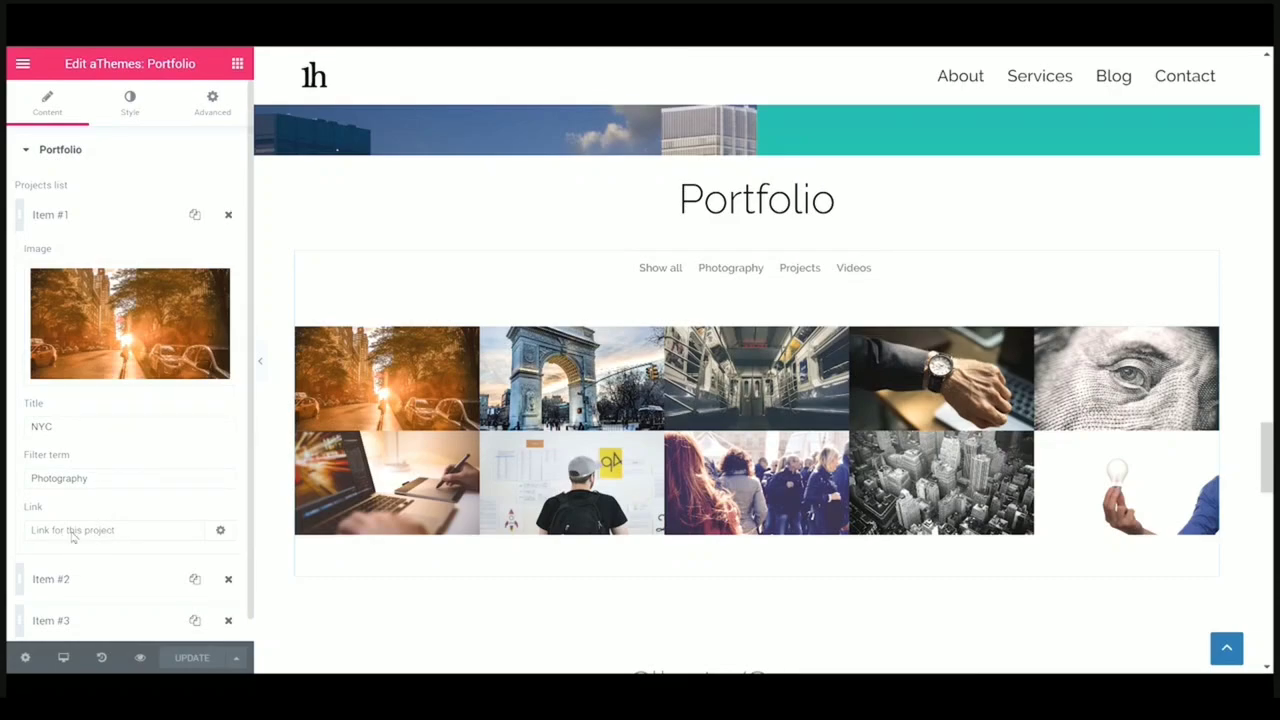
Step: Try renaming the Photography gallery filter, then revert it and test the Photography filter
{"action": "left_click", "coordinate": [88, 535]}
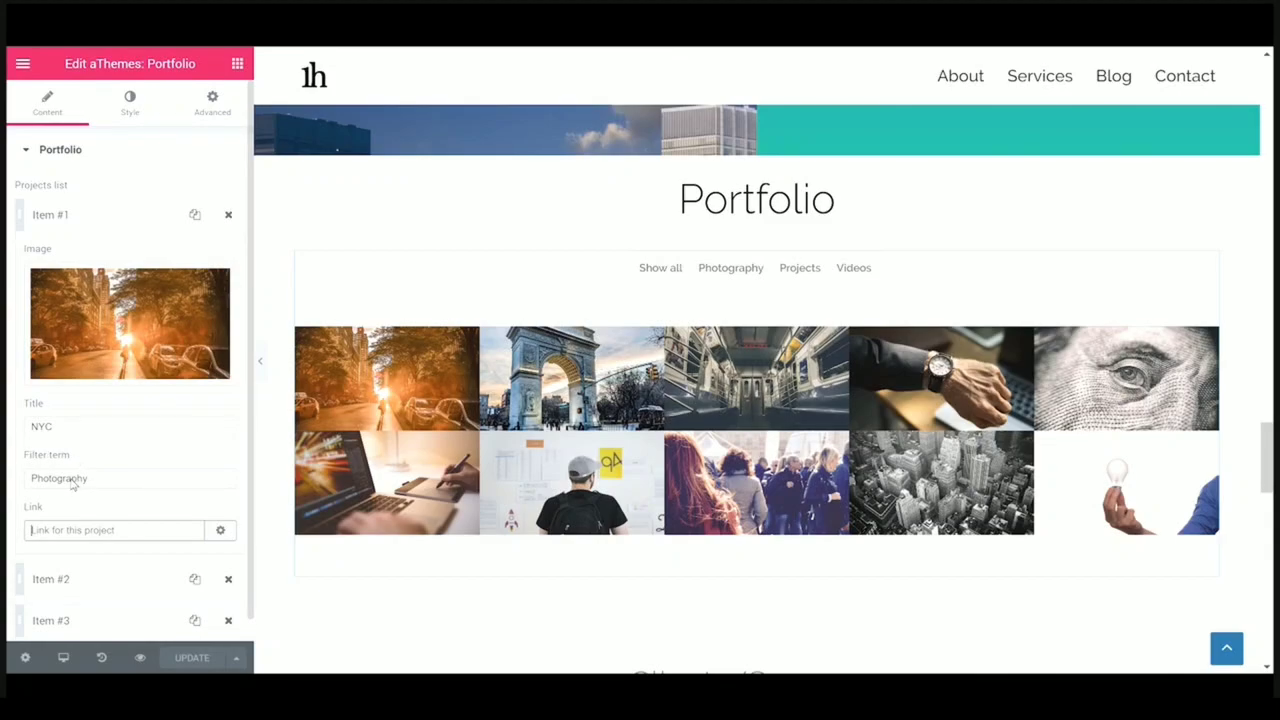
{"action": "double_click", "coordinate": [106, 481]}
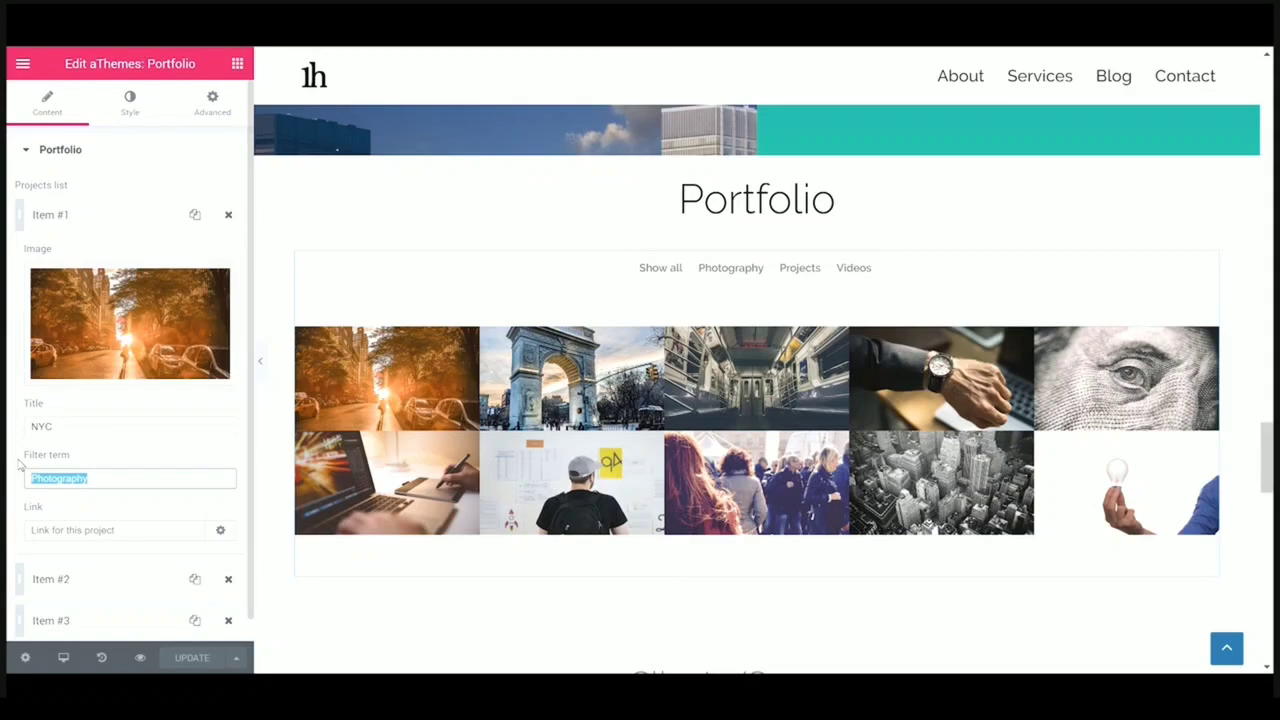
{"action": "type", "text": "Pl"}
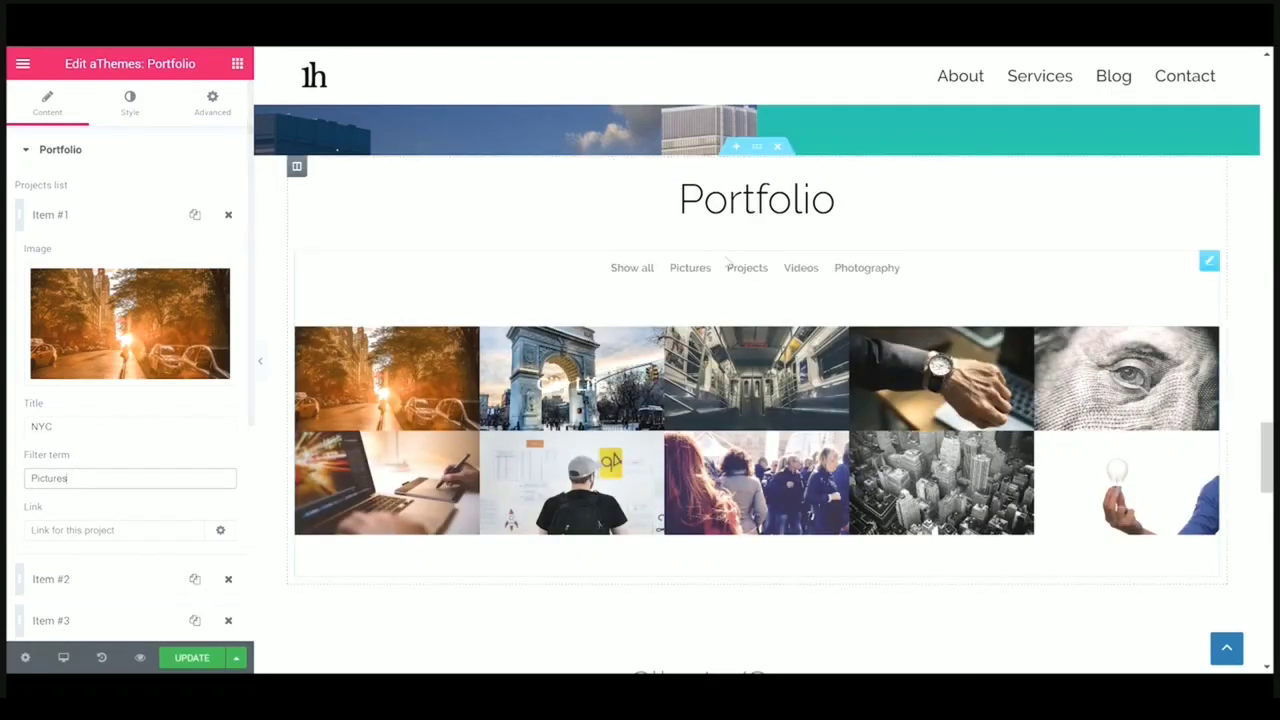
{"action": "left_click", "coordinate": [698, 272]}
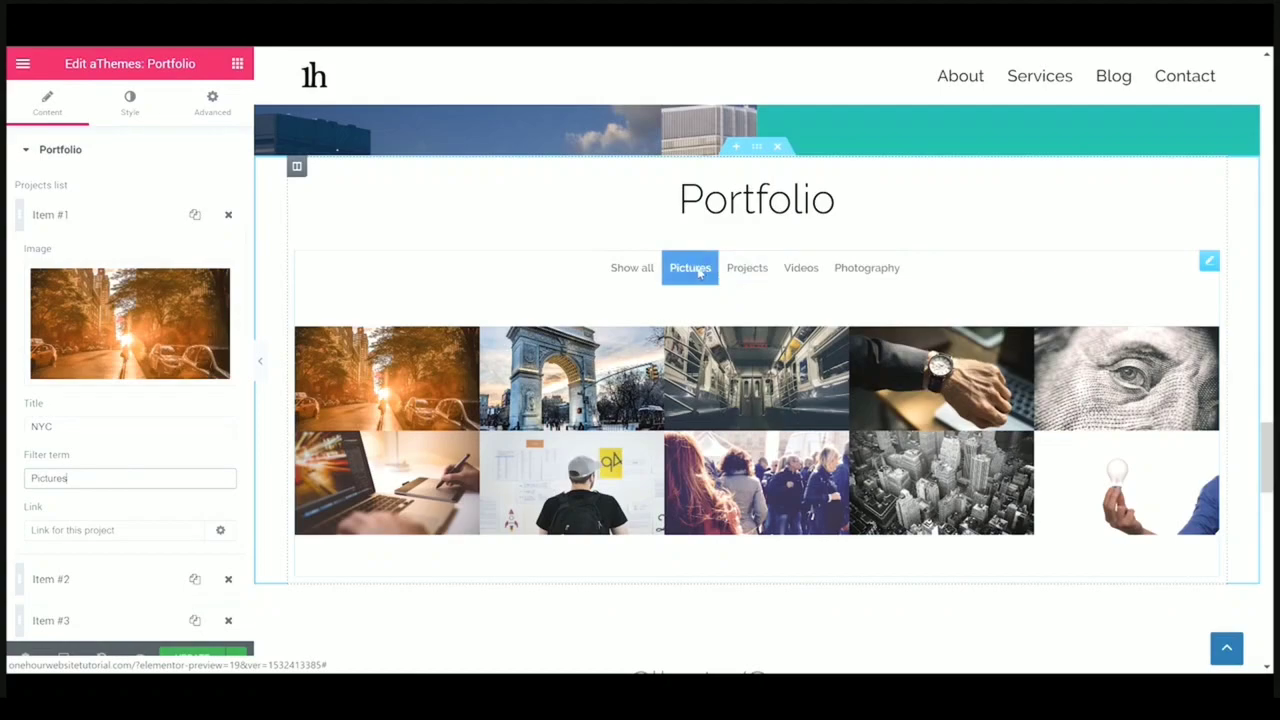
{"action": "key", "text": "ctrl+z"}
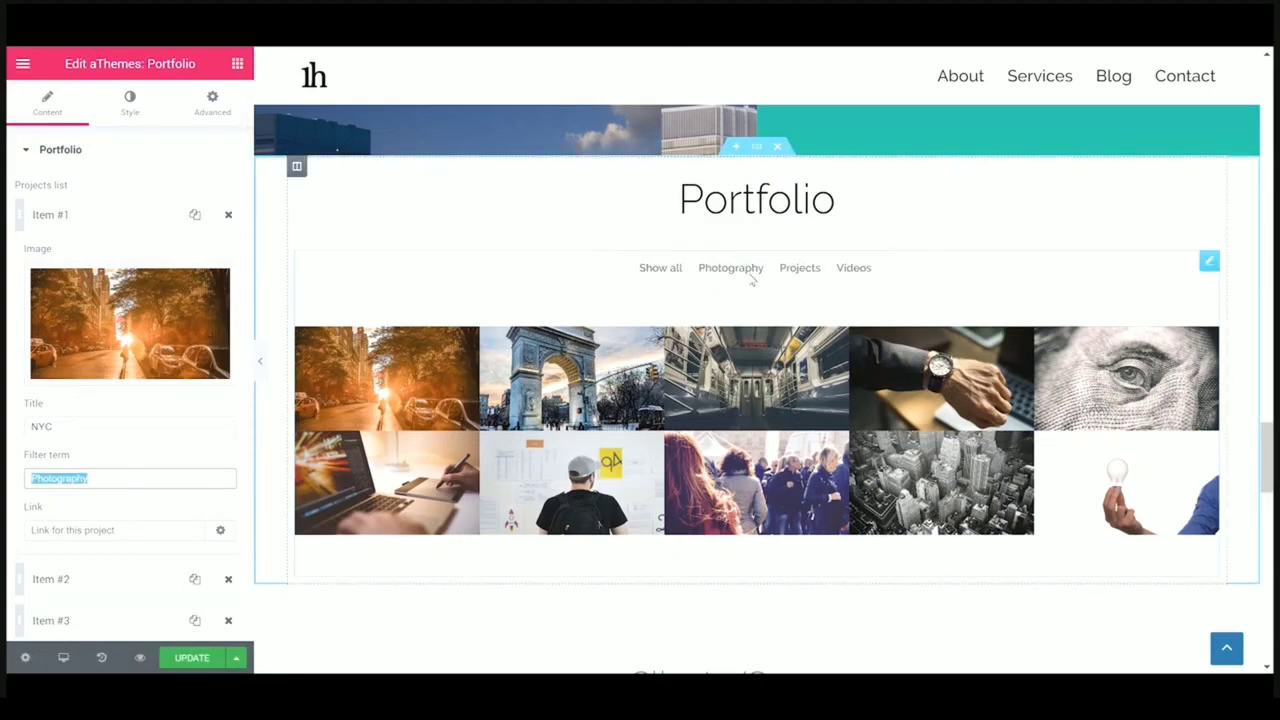
{"action": "left_click", "coordinate": [741, 269]}
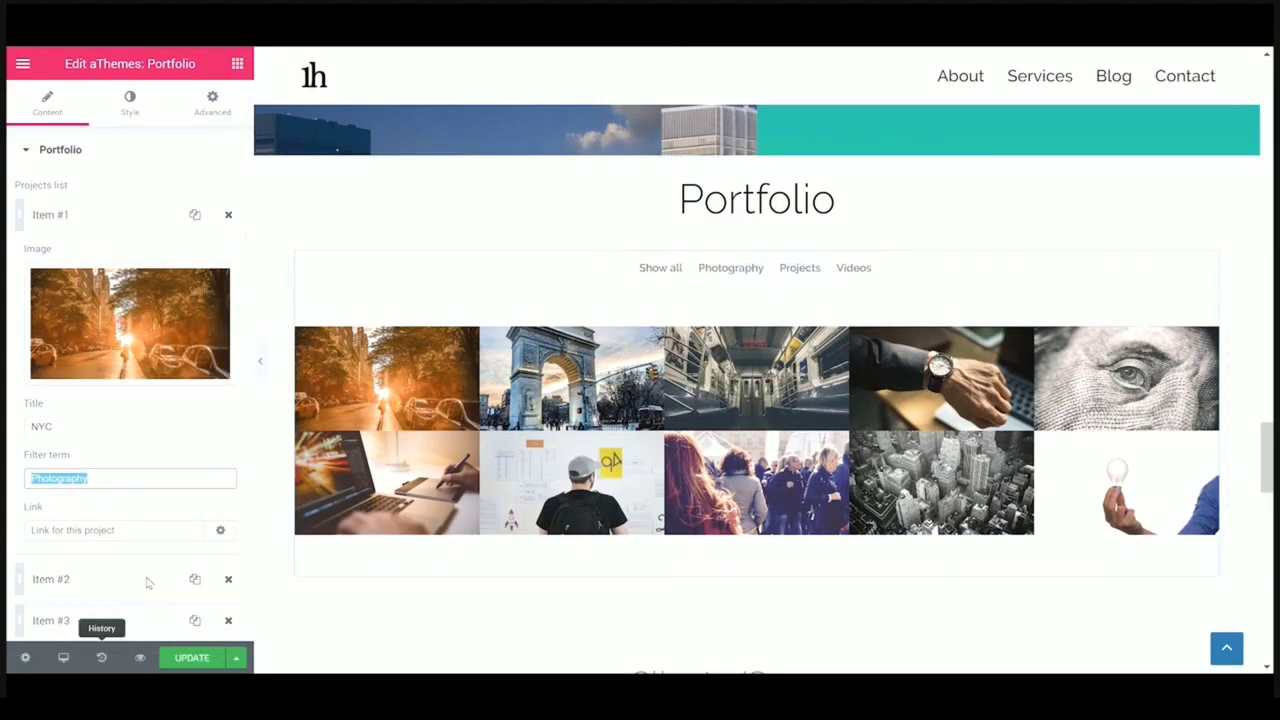
{"action": "left_click", "coordinate": [765, 274]}
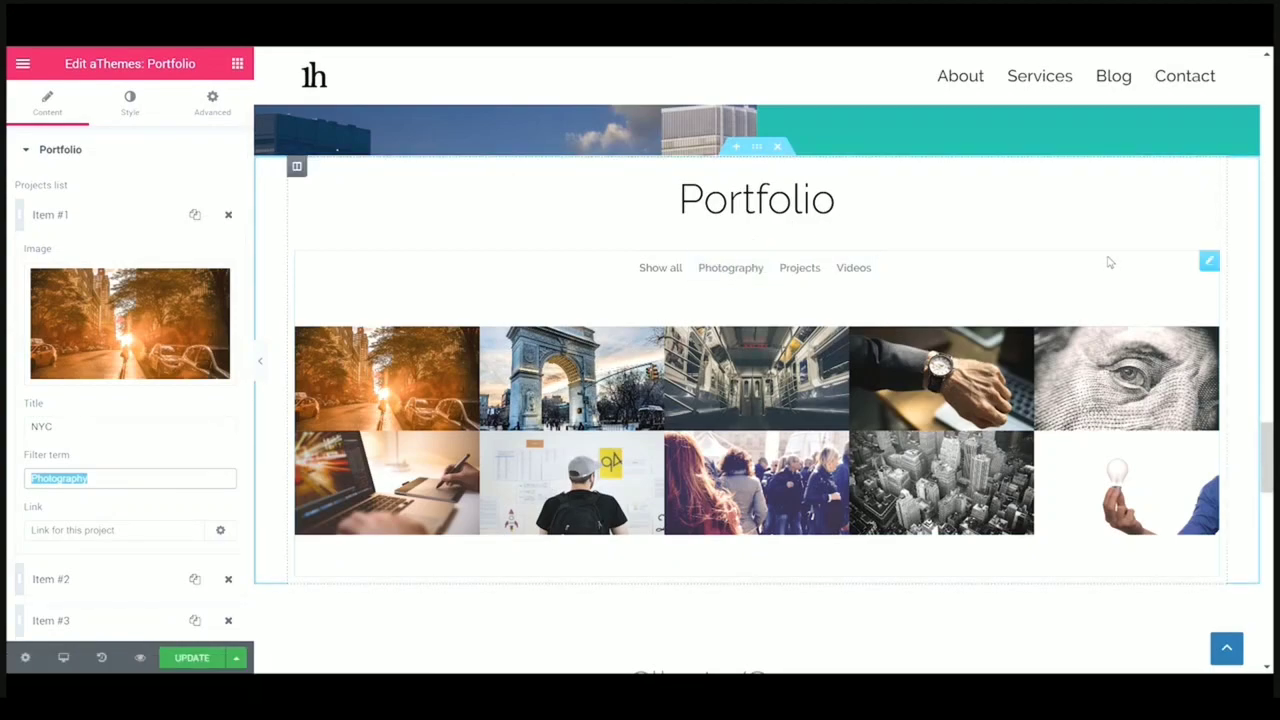
Step: Inspect the Clients/Sponsors heading and the Armond and Darkside client logo settings
{"action": "scroll", "coordinate": [1108, 262], "scroll_direction": "down", "scroll_amount": 3}
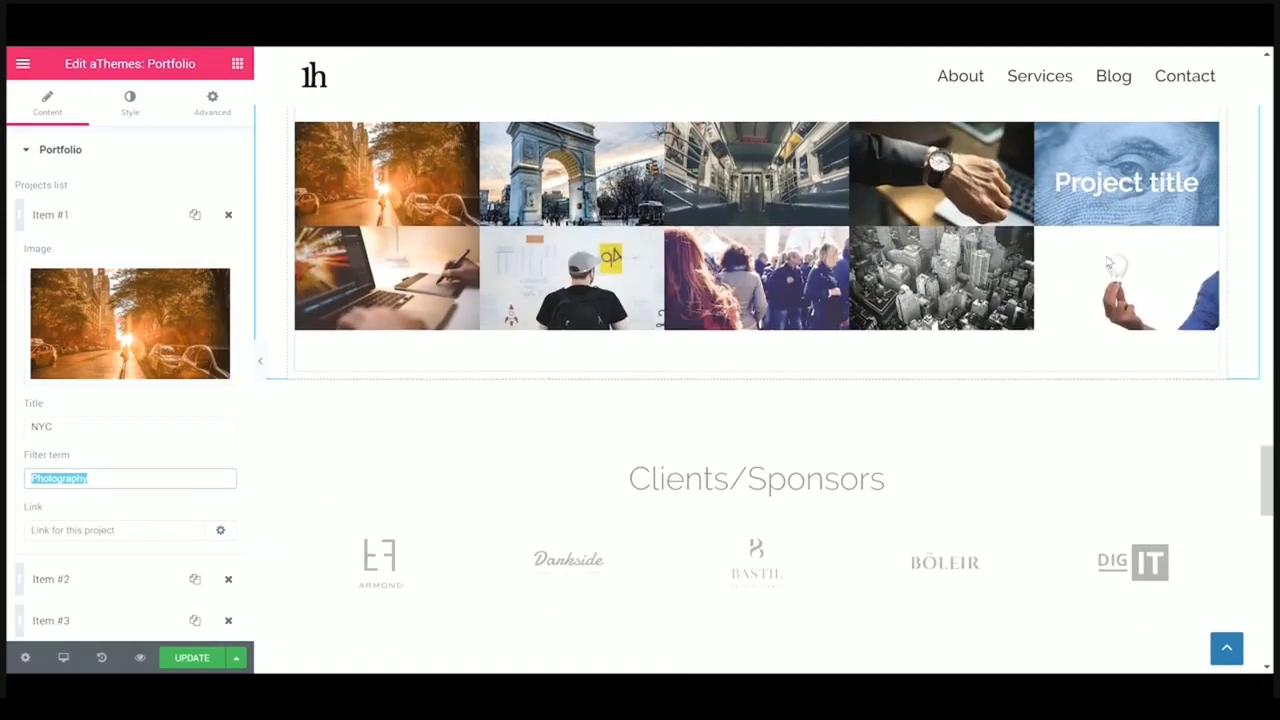
{"action": "scroll", "coordinate": [890, 350], "scroll_direction": "down", "scroll_amount": 1}
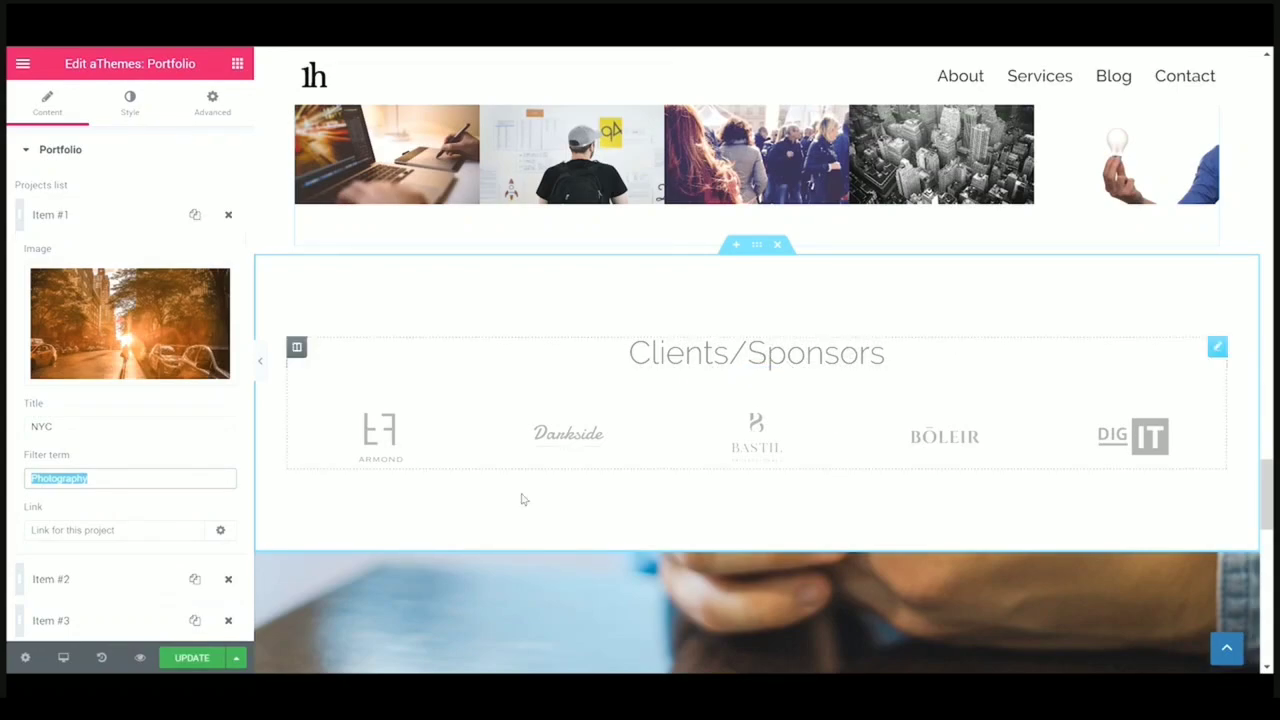
{"action": "left_click", "coordinate": [822, 366]}
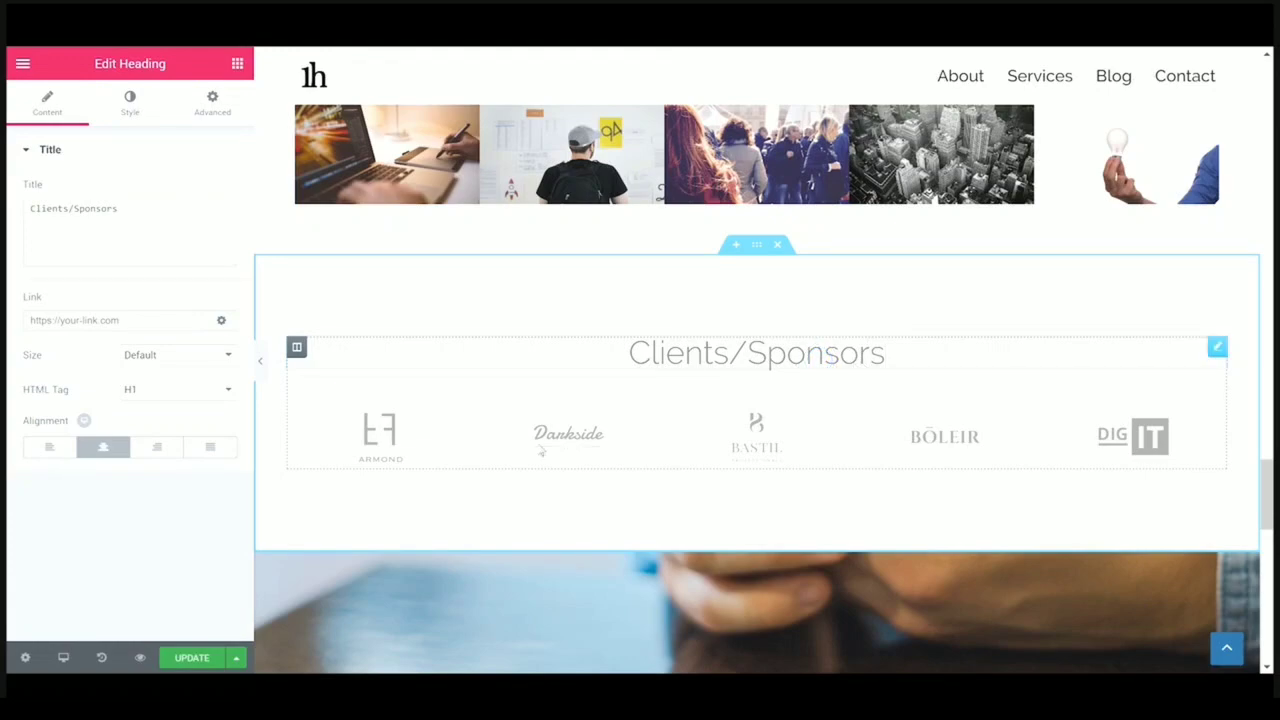
{"action": "left_click", "coordinate": [403, 433]}
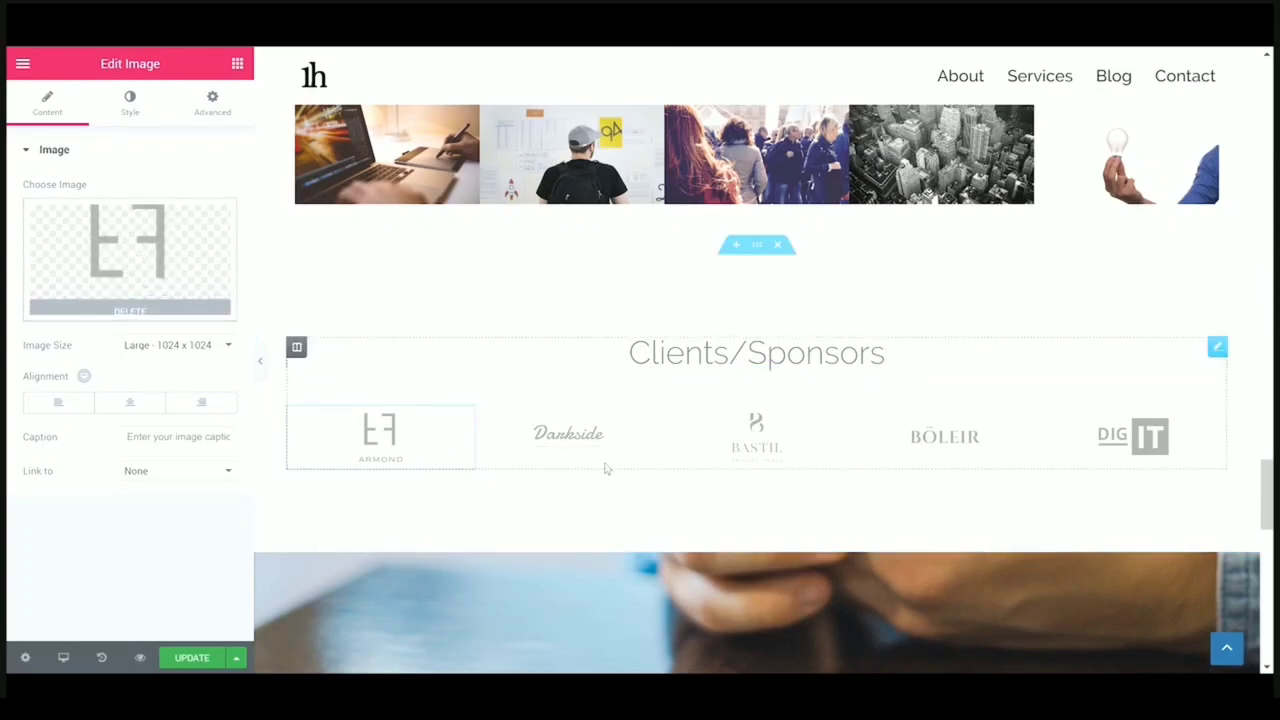
{"action": "left_click", "coordinate": [570, 440]}
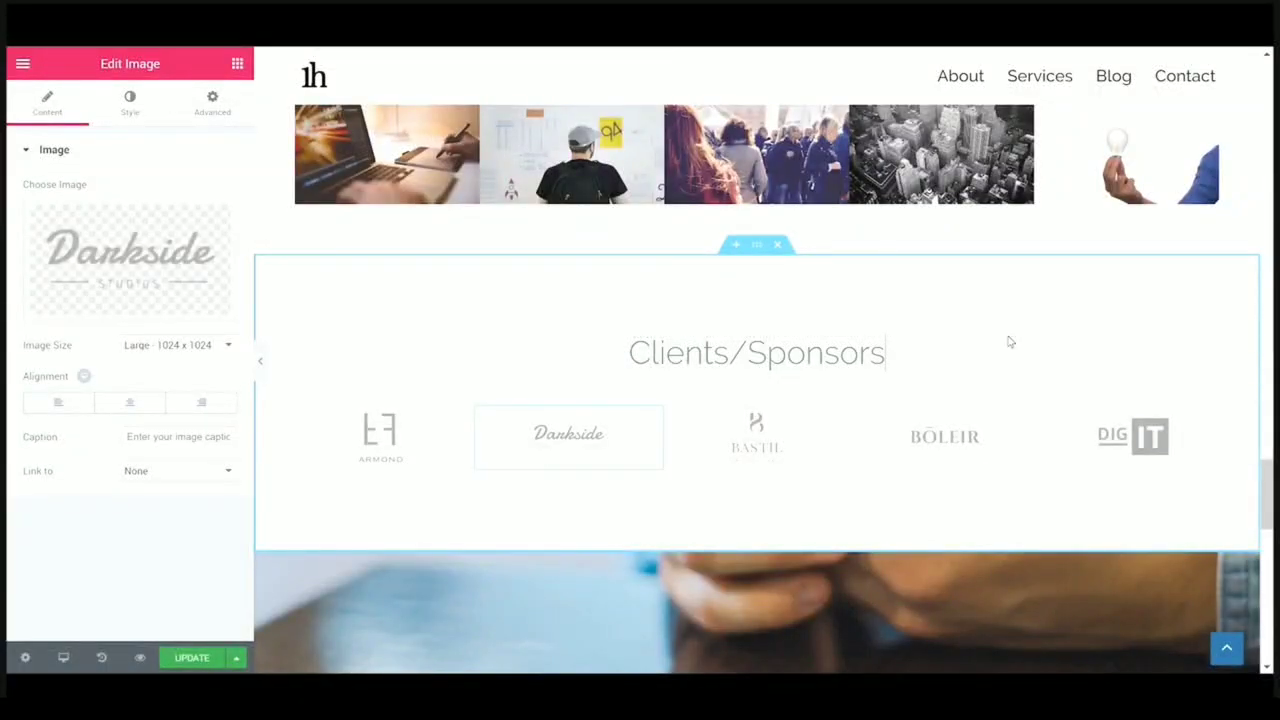
Step: Scroll down to the Contact Us section and its Google map
{"action": "scroll", "coordinate": [1006, 340], "scroll_direction": "down", "scroll_amount": 5}
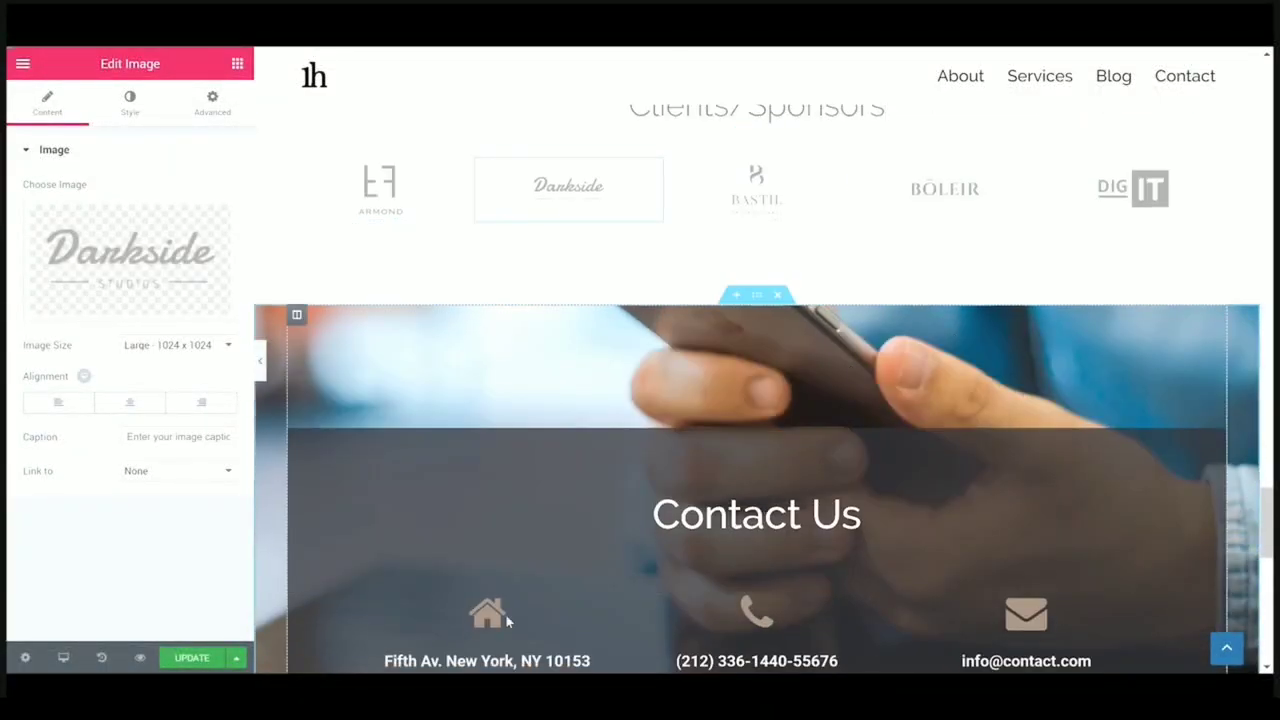
{"action": "scroll", "coordinate": [829, 480], "scroll_direction": "down", "scroll_amount": 5}
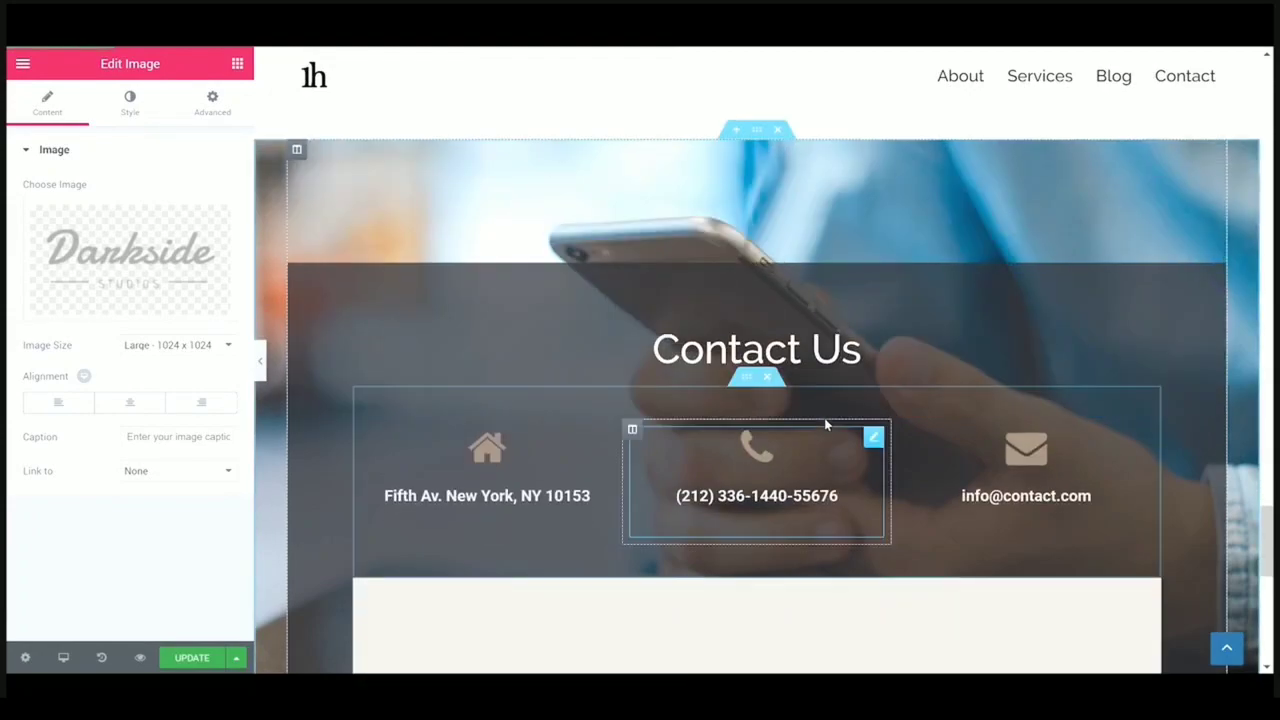
{"action": "scroll", "coordinate": [1225, 420], "scroll_direction": "down", "scroll_amount": 3}
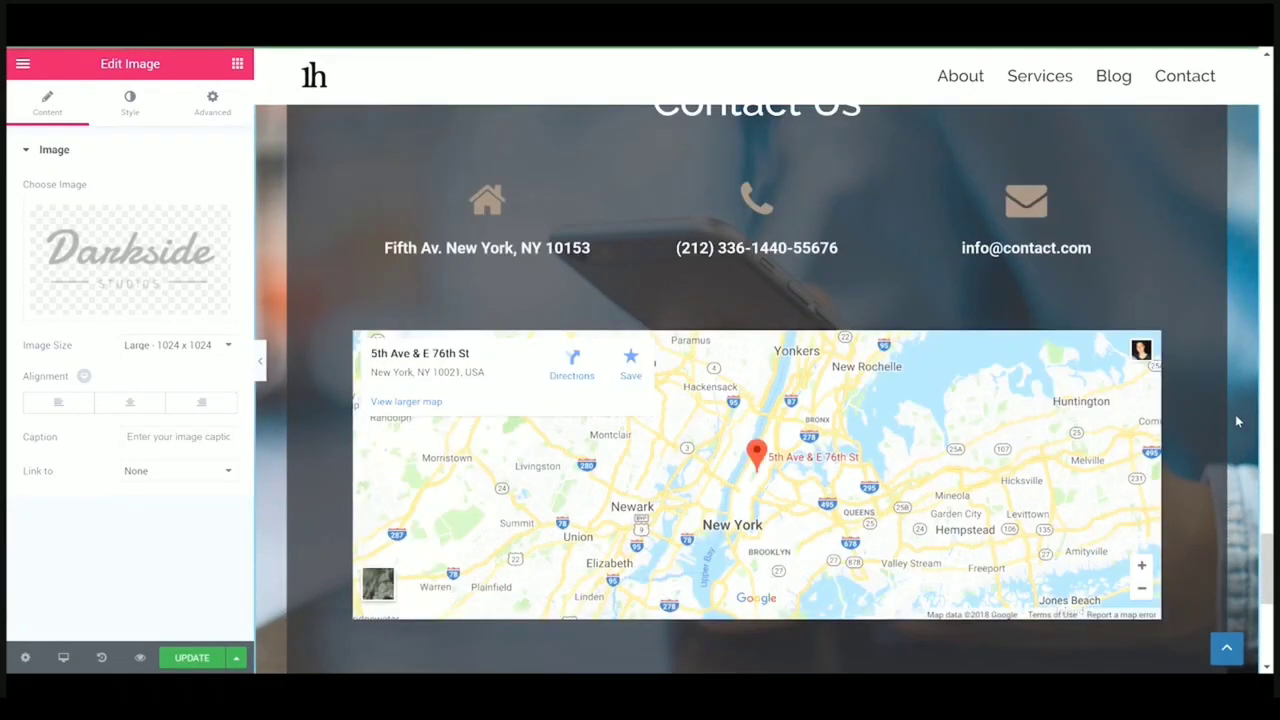
{"action": "scroll", "coordinate": [805, 285], "scroll_direction": "up", "scroll_amount": 5}
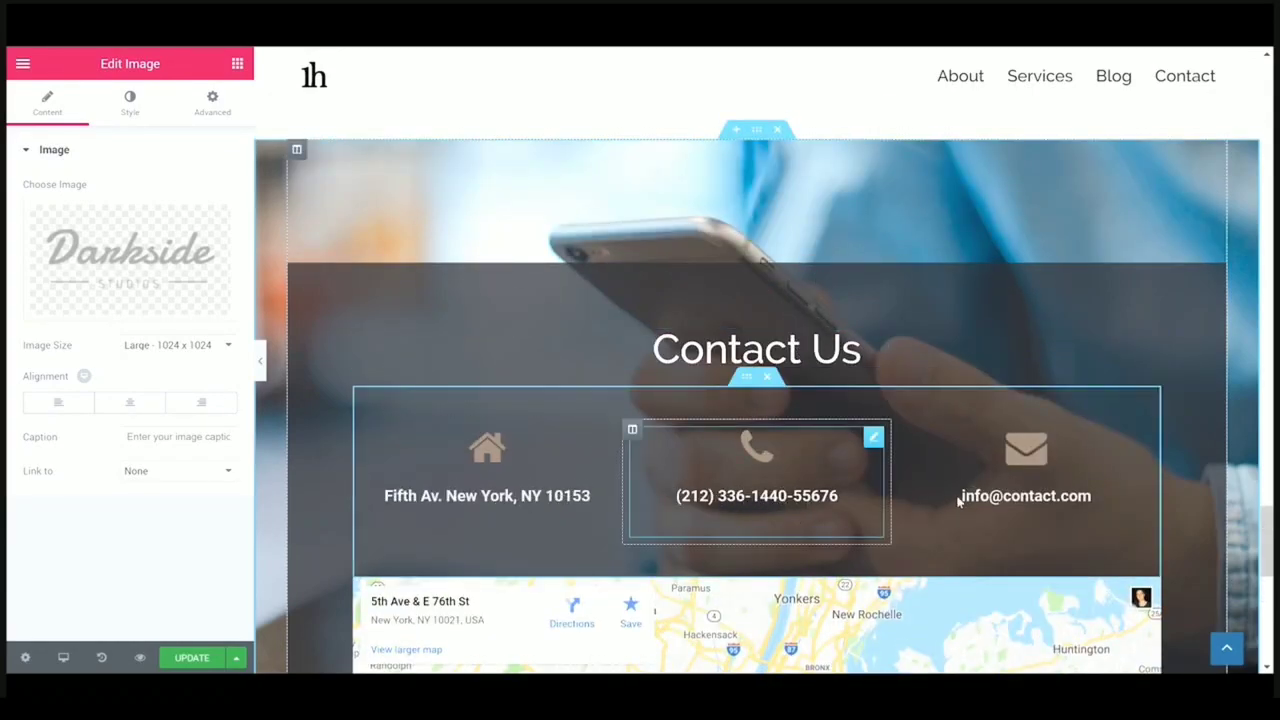
{"action": "scroll", "coordinate": [1143, 442], "scroll_direction": "down", "scroll_amount": 3}
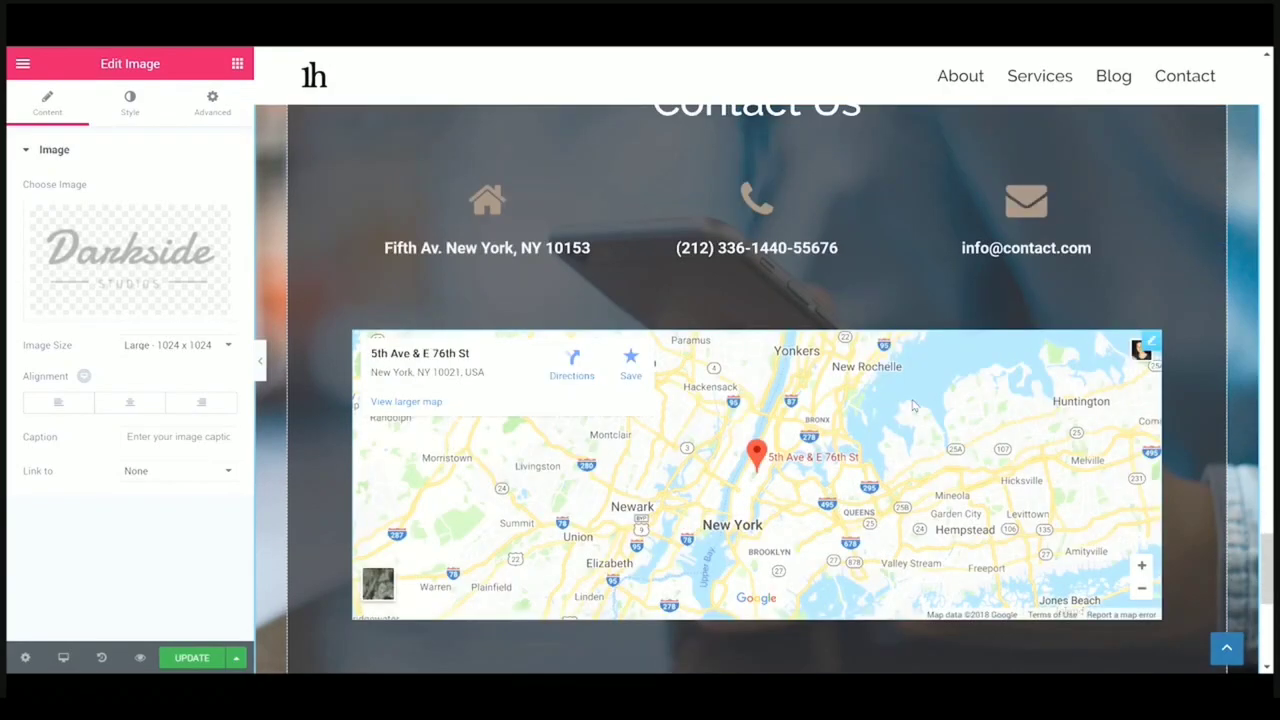
{"action": "scroll", "coordinate": [479, 354], "scroll_direction": "down", "scroll_amount": 1}
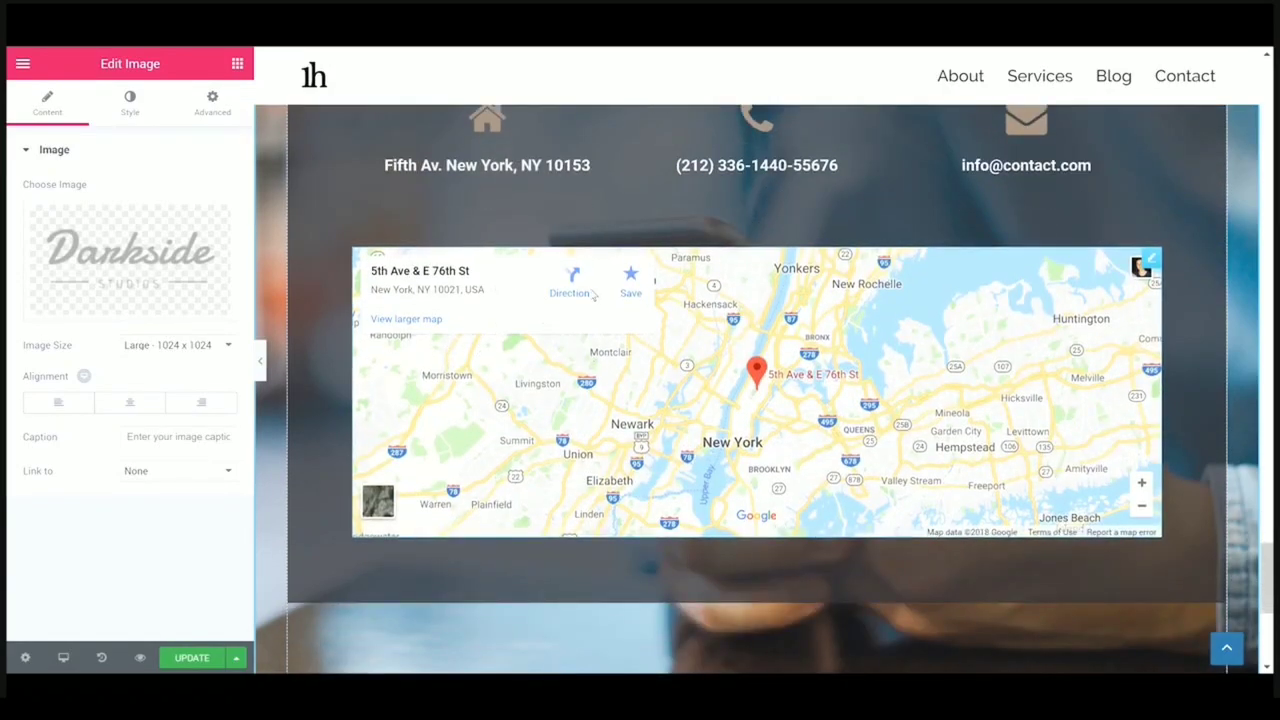
Step: Zoom the Contact Us Google map out from level 10 to 7
{"action": "left_click", "coordinate": [547, 313]}
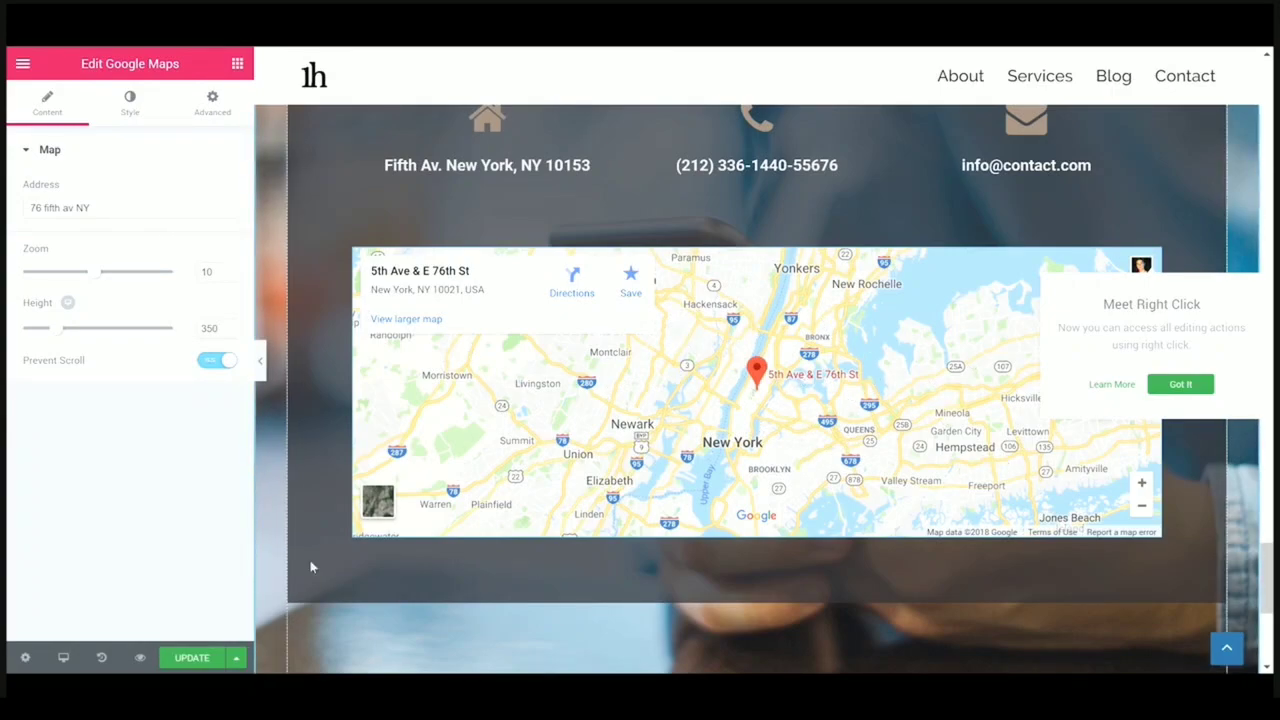
{"action": "left_click", "coordinate": [76, 272]}
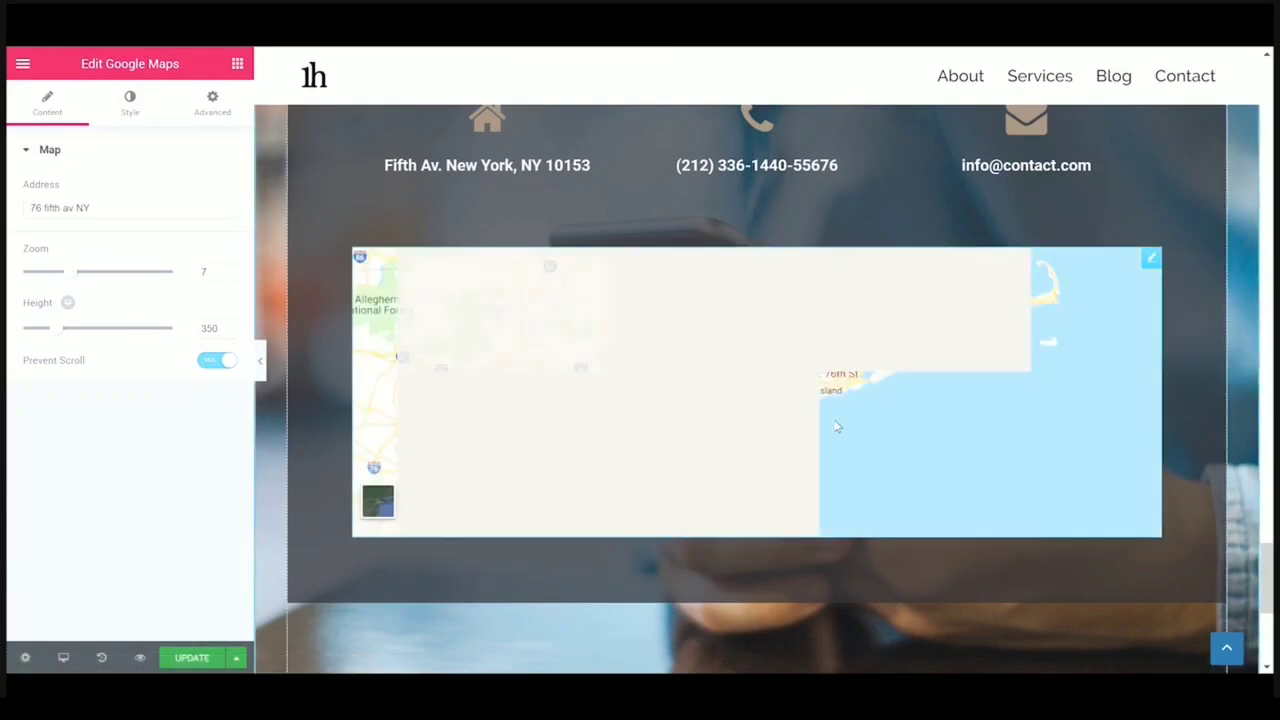
{"action": "scroll", "coordinate": [966, 262], "scroll_direction": "up", "scroll_amount": 5}
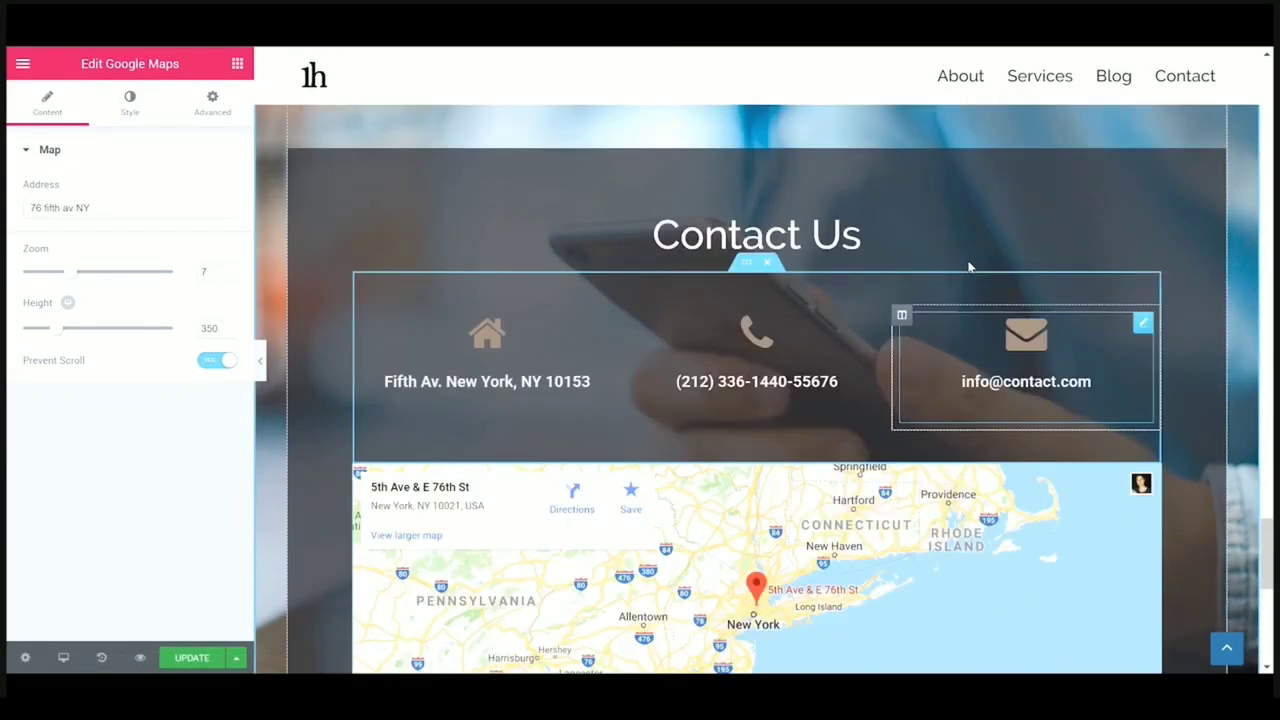
{"action": "scroll", "coordinate": [966, 264], "scroll_direction": "up", "scroll_amount": 1}
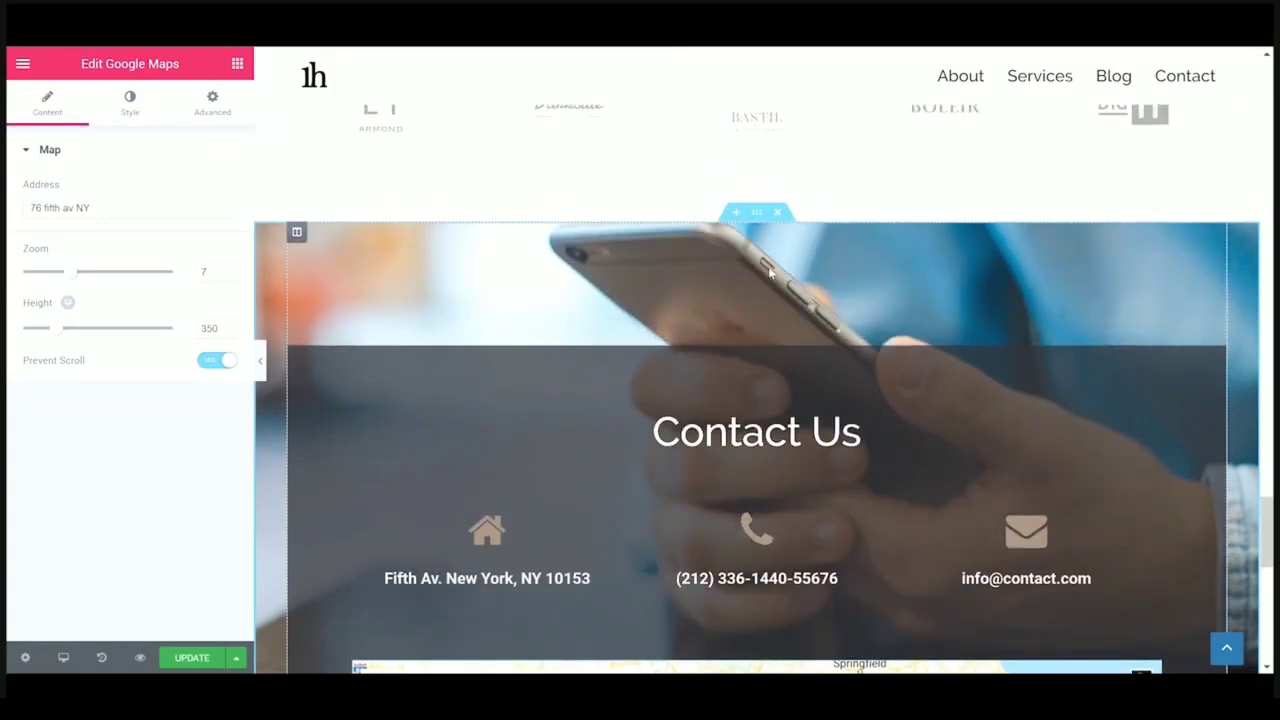
Step: Show the Contact Us section's Style background settings
{"action": "left_click", "coordinate": [757, 215]}
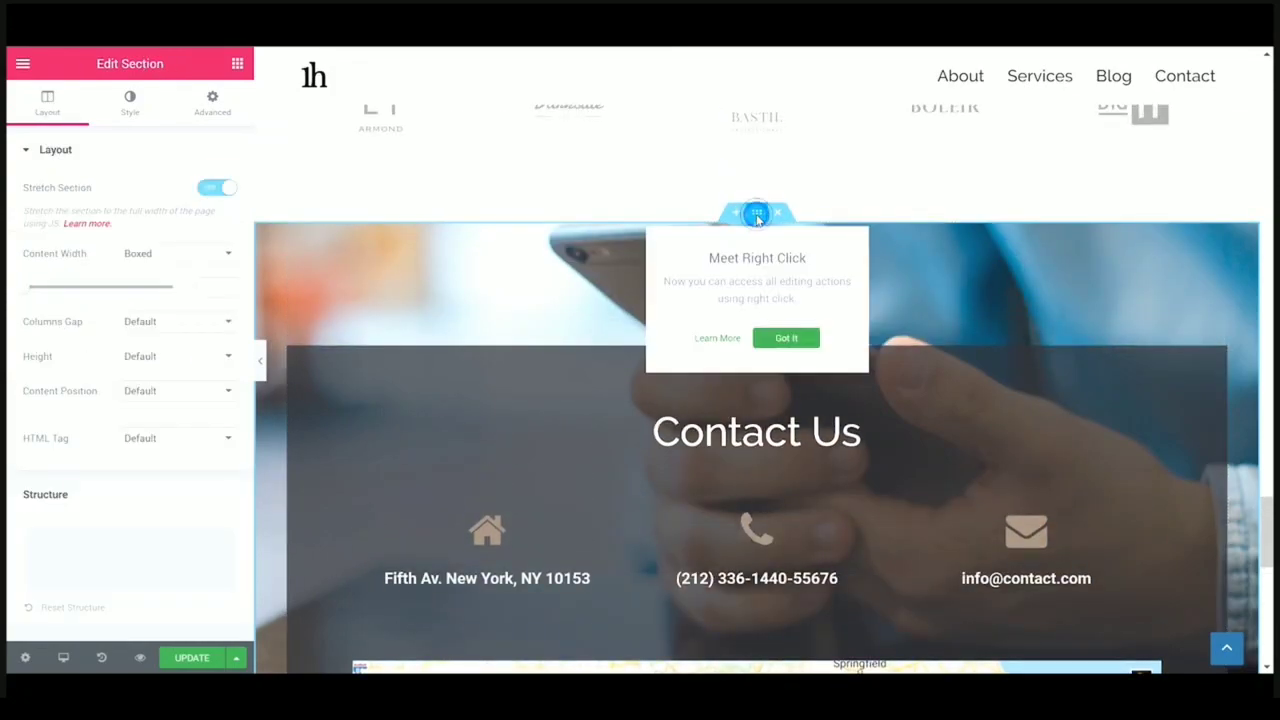
{"action": "left_click", "coordinate": [133, 106]}
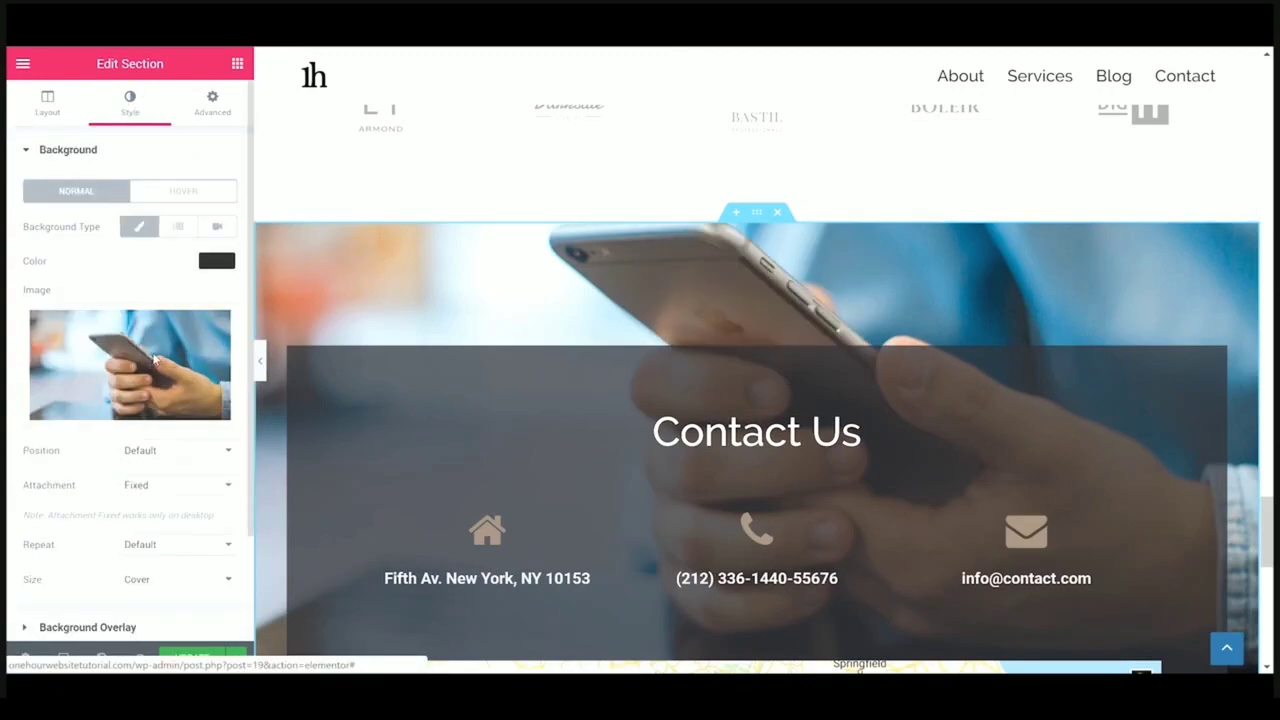
{"action": "mouse_move", "coordinate": [131, 336]}
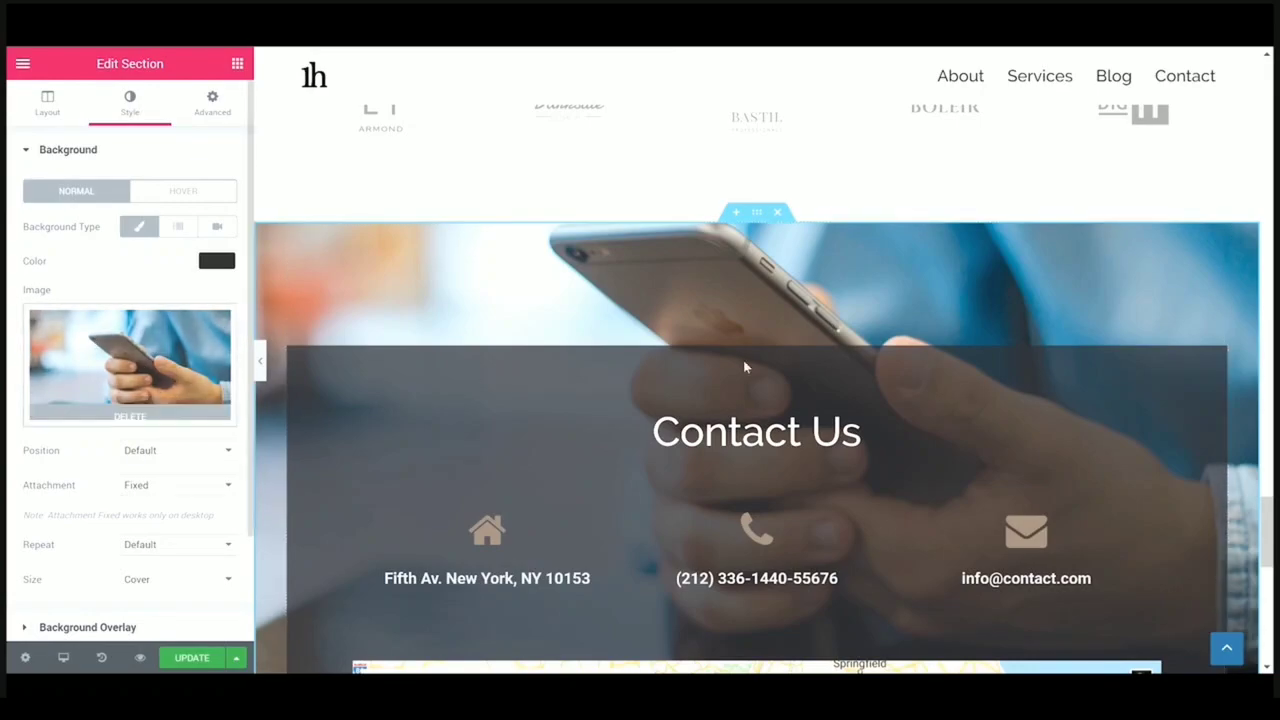
{"action": "scroll", "coordinate": [1137, 312], "scroll_direction": "down", "scroll_amount": 1}
{"action": "scroll", "coordinate": [1137, 312], "scroll_direction": "down", "scroll_amount": 5}
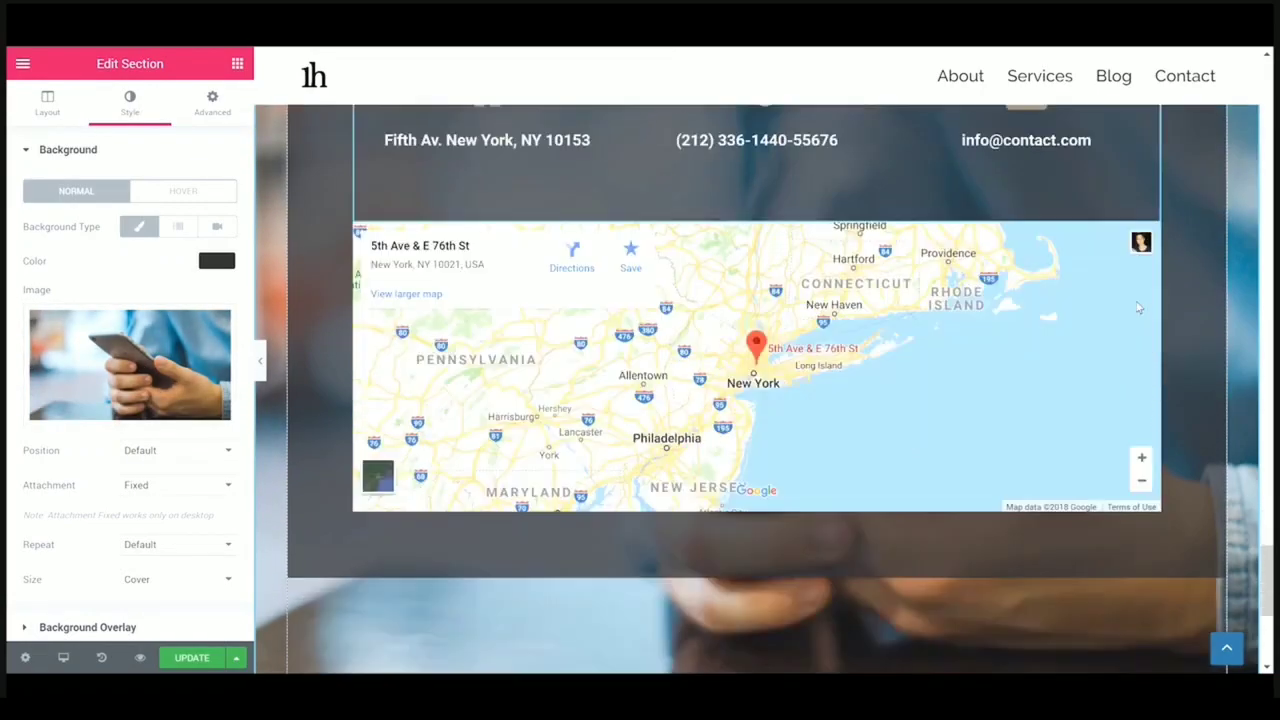
{"action": "scroll", "coordinate": [1137, 306], "scroll_direction": "down", "scroll_amount": 4}
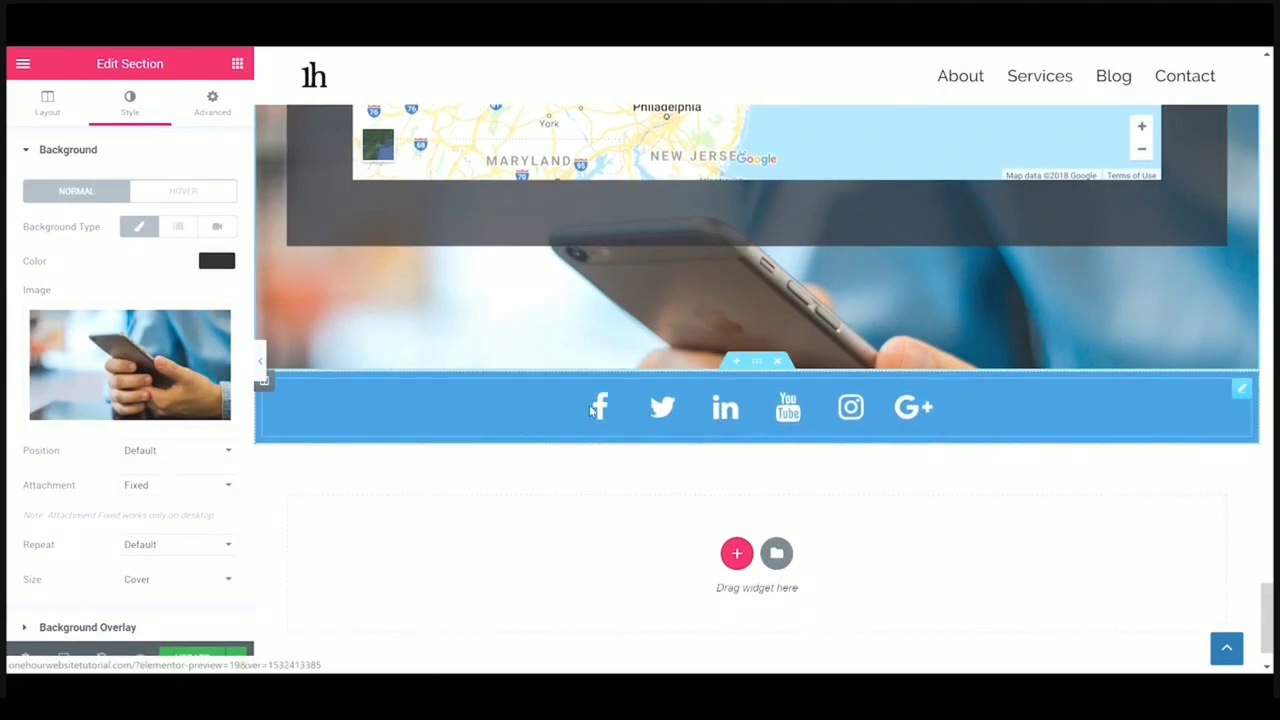
Step: Check the Facebook, Twitter and LinkedIn link fields in the social icons bar
{"action": "left_click", "coordinate": [1243, 390]}
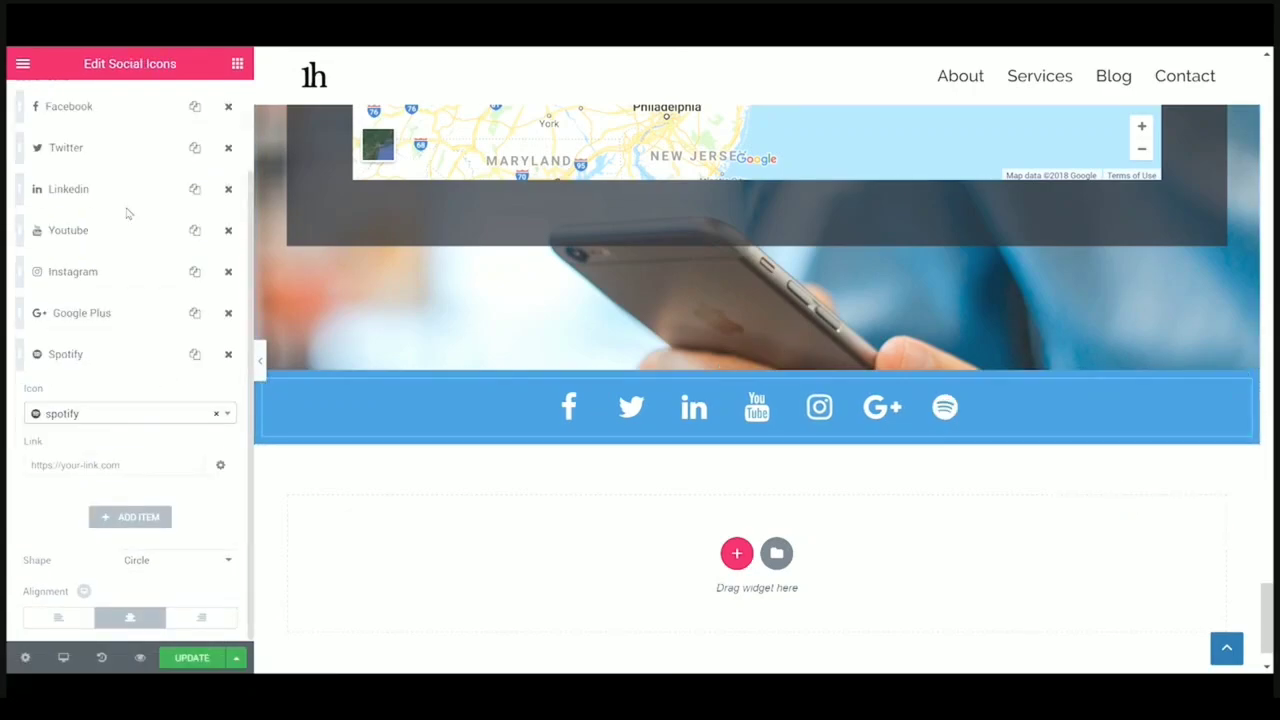
{"action": "scroll", "coordinate": [125, 205], "scroll_direction": "up", "scroll_amount": 1}
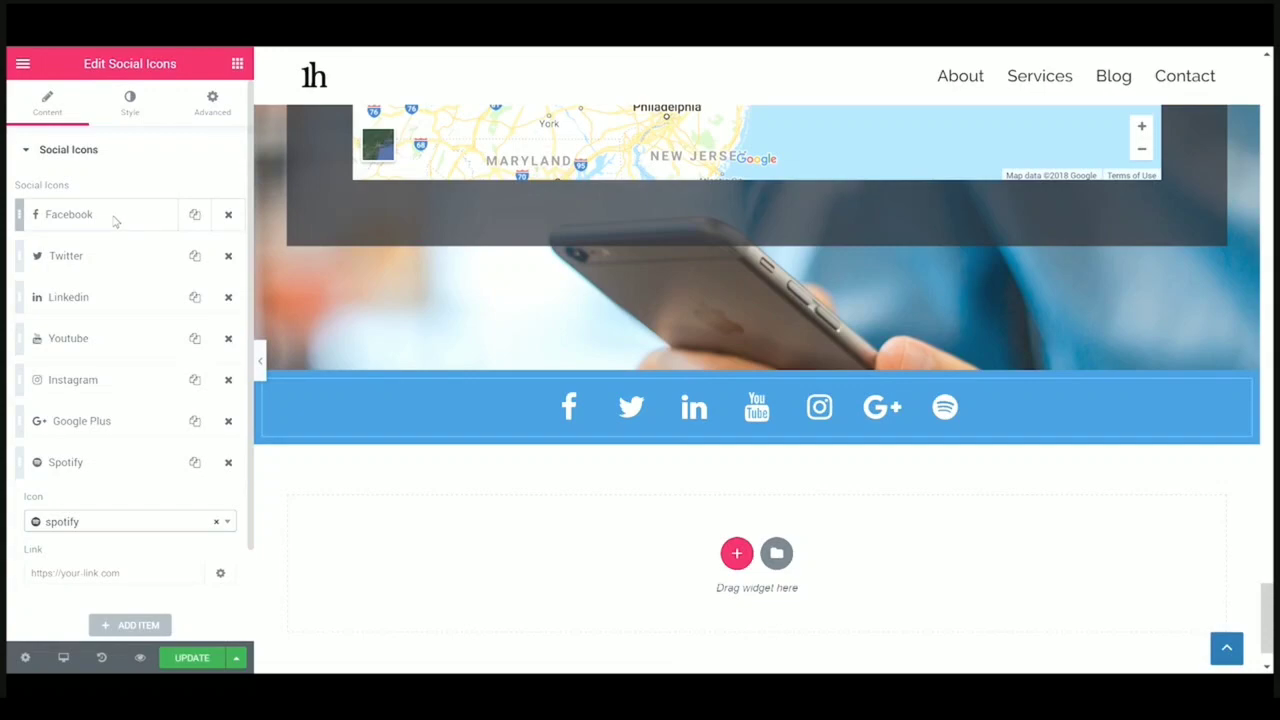
{"action": "left_click", "coordinate": [113, 216]}
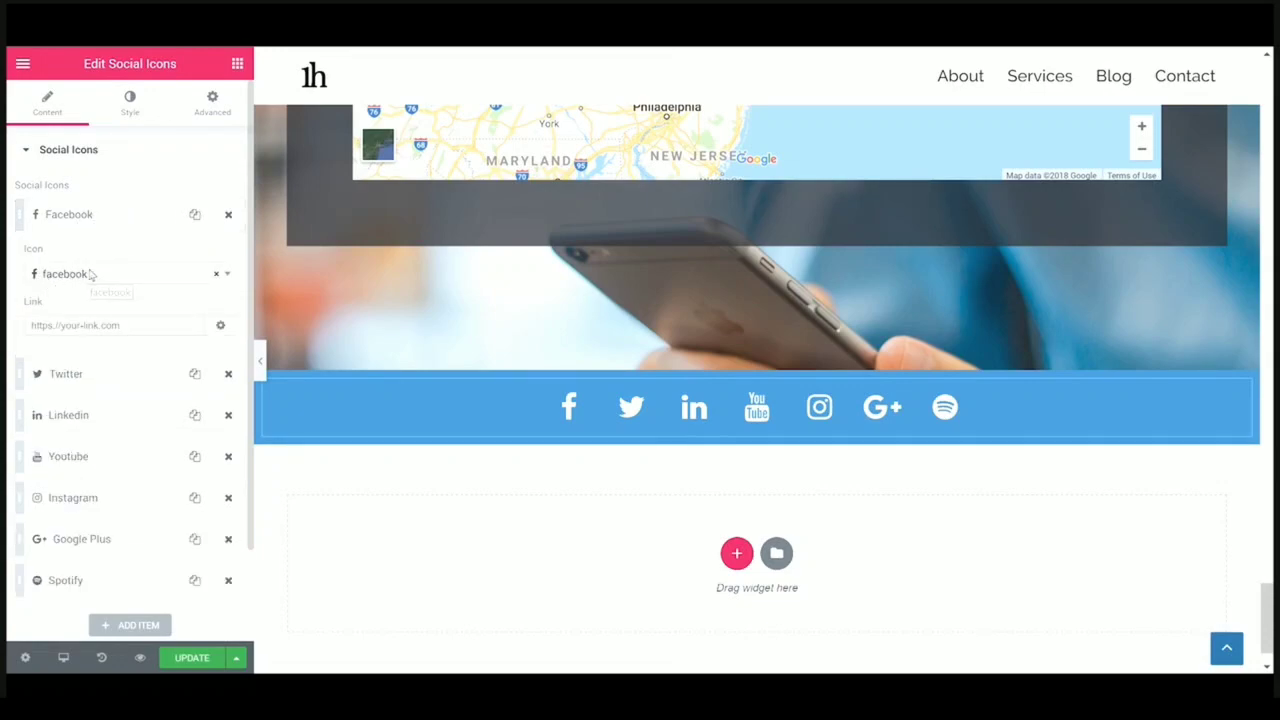
{"action": "left_click", "coordinate": [104, 326]}
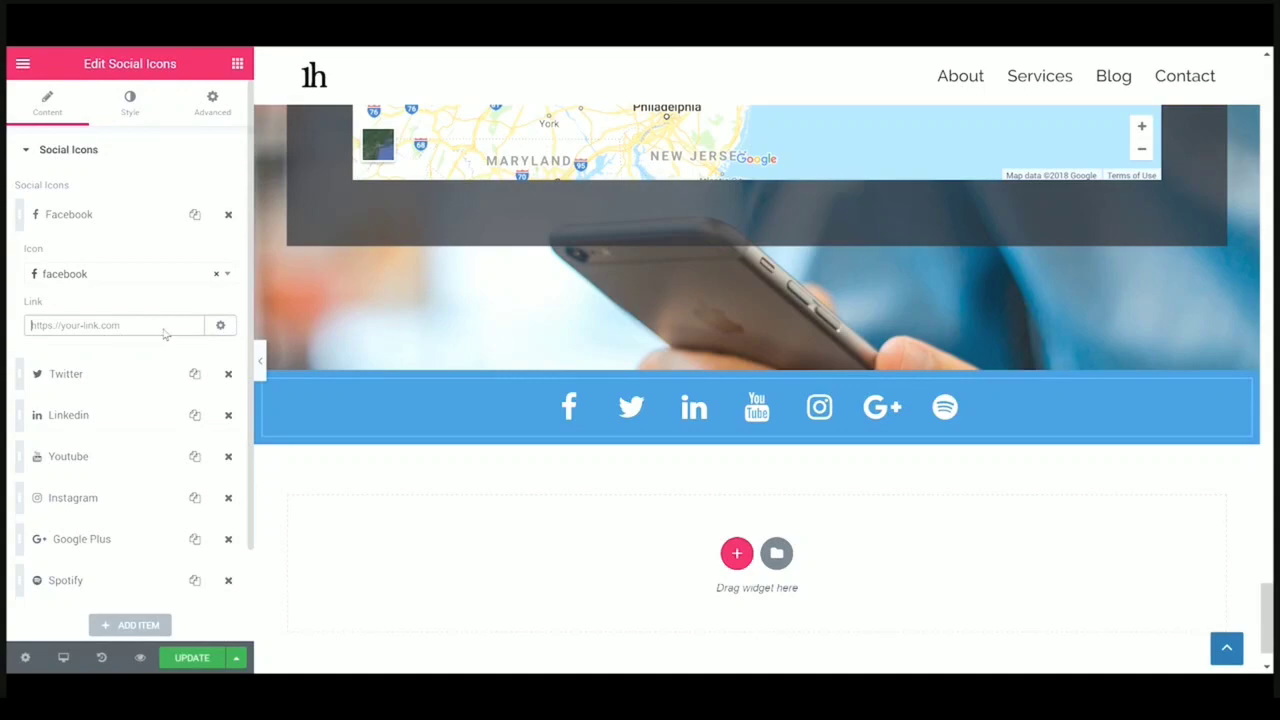
{"action": "left_click", "coordinate": [107, 325]}
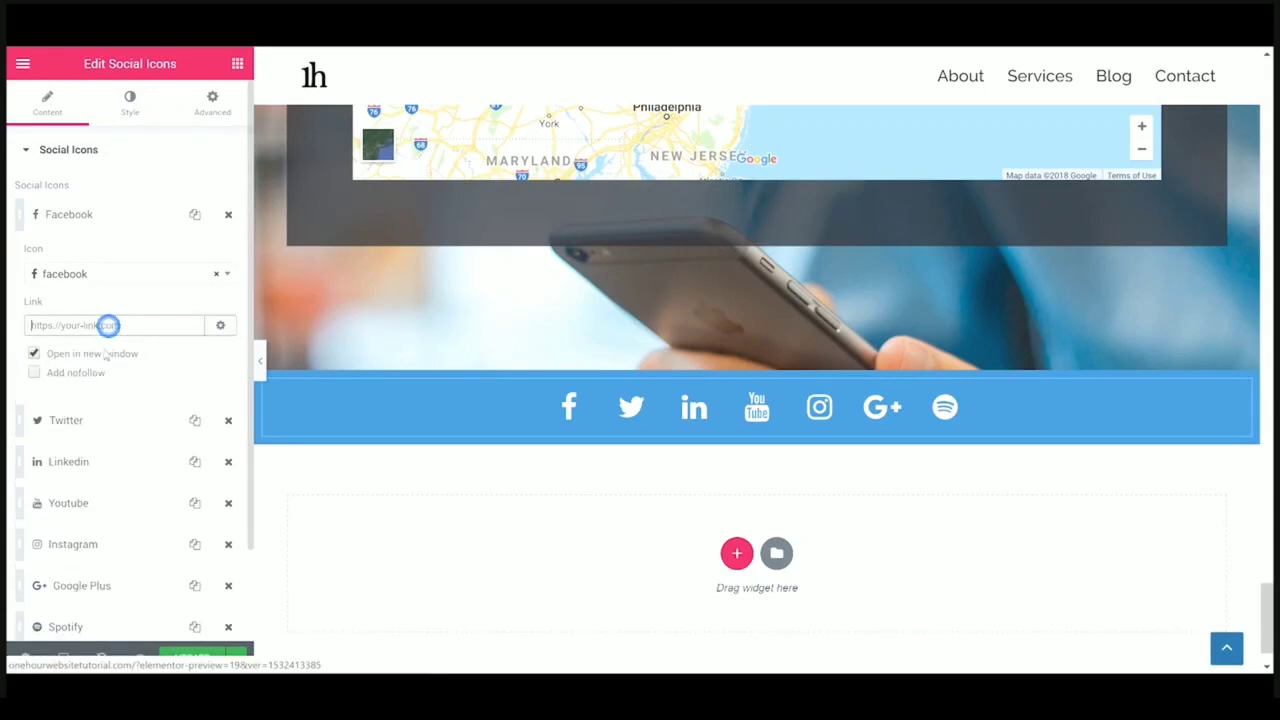
{"action": "left_click", "coordinate": [115, 420]}
{"action": "left_click", "coordinate": [82, 409]}
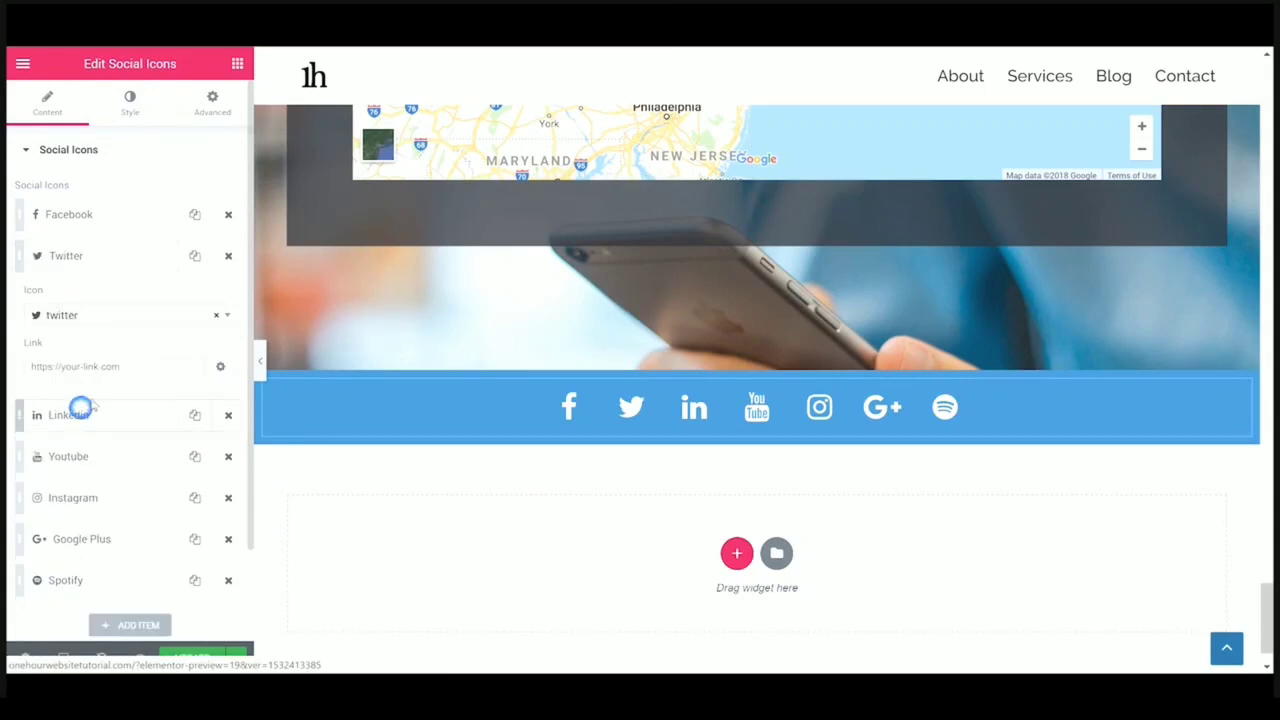
{"action": "left_click", "coordinate": [118, 421]}
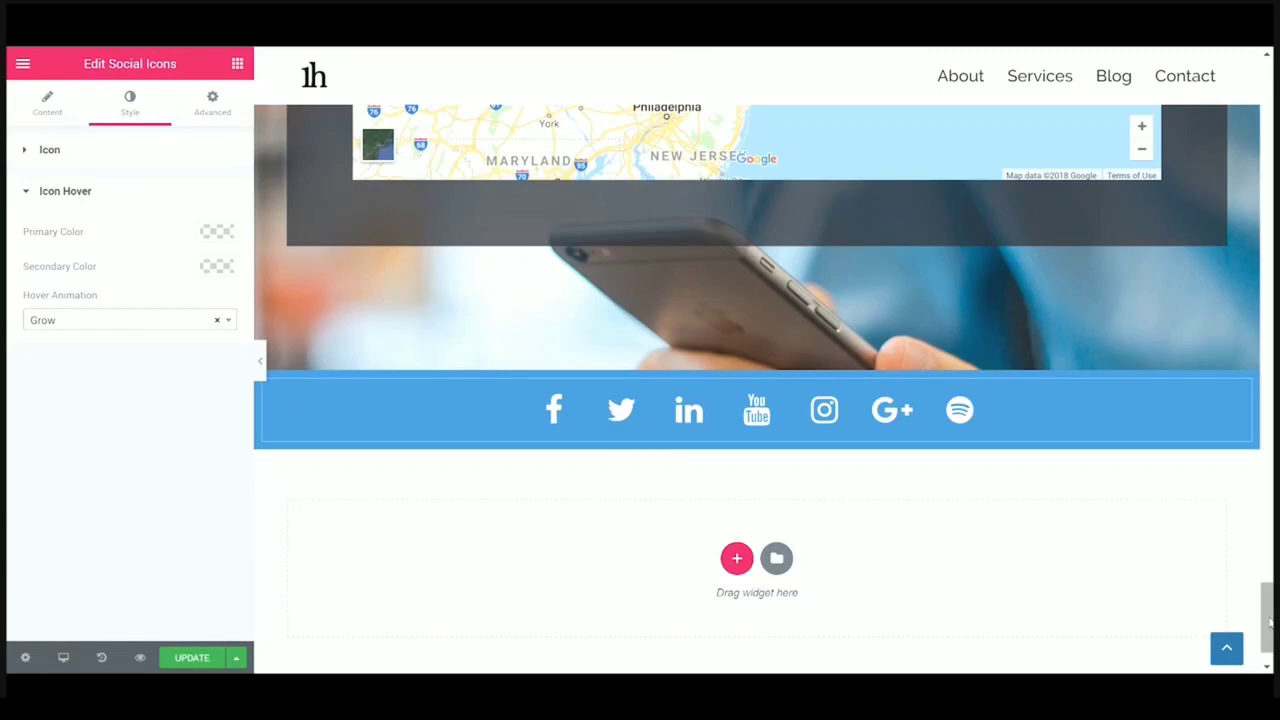
Step: Drag the Portfolio section higher up the page
{"action": "scroll", "coordinate": [757, 380], "scroll_direction": "up", "scroll_amount": 3}
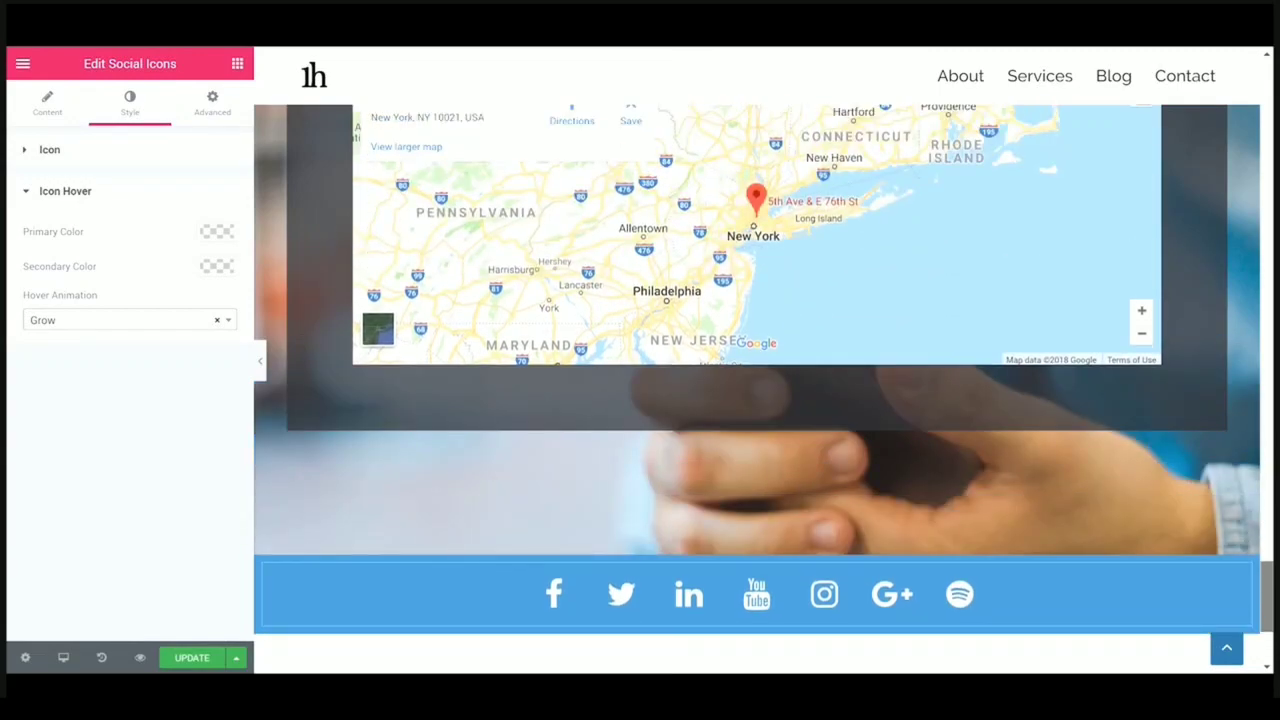
{"action": "scroll", "coordinate": [1237, 241], "scroll_direction": "up", "scroll_amount": 10}
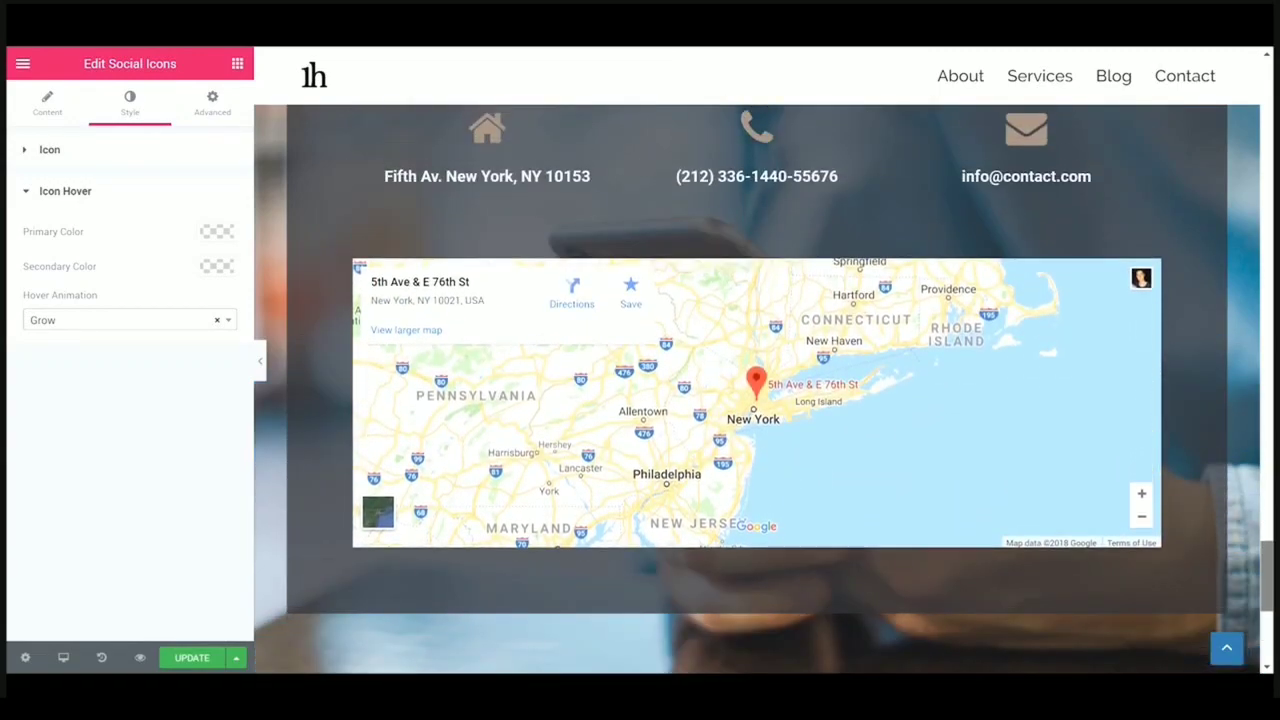
{"action": "scroll", "coordinate": [1231, 320], "scroll_direction": "down", "scroll_amount": 9}
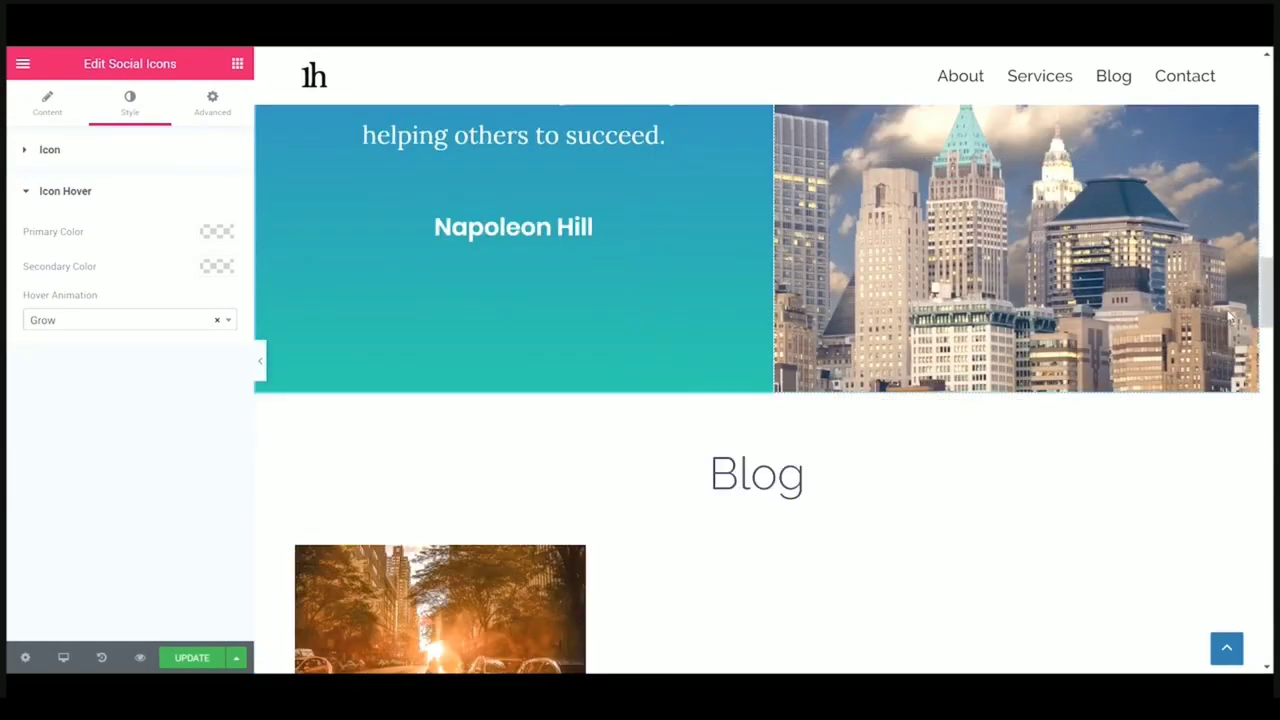
{"action": "scroll", "coordinate": [1231, 318], "scroll_direction": "down", "scroll_amount": 10}
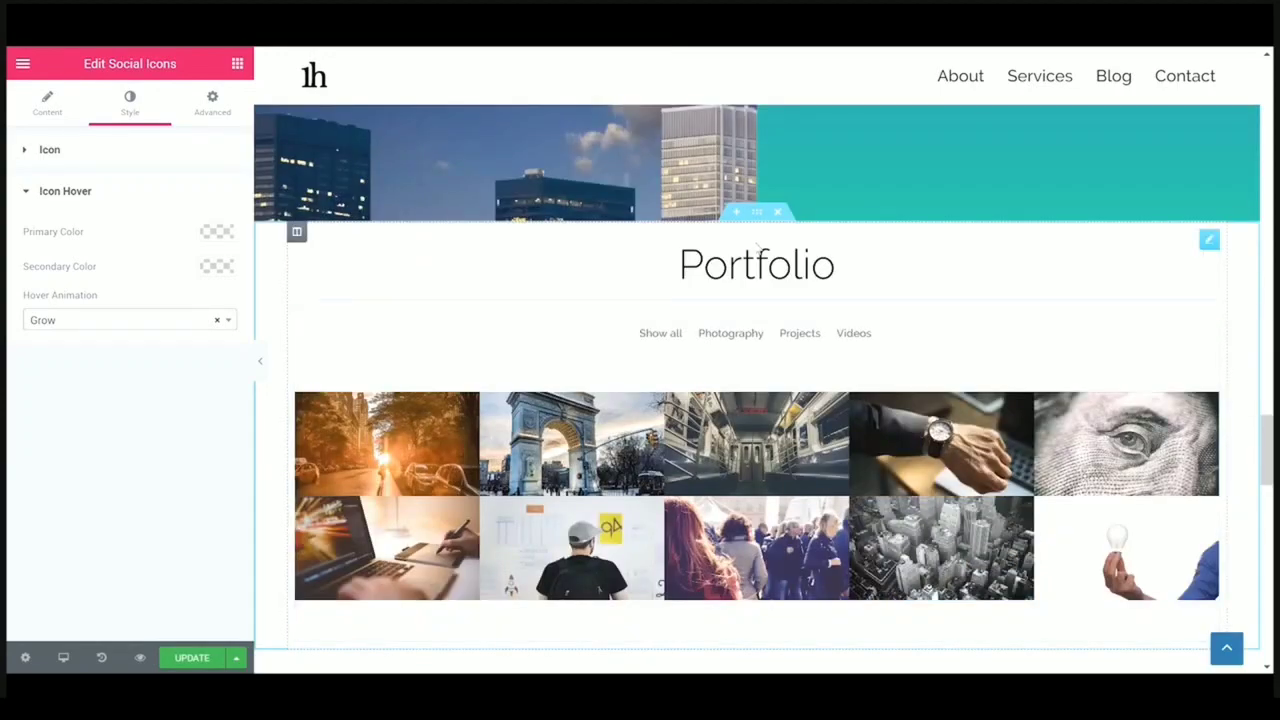
{"action": "scroll", "coordinate": [757, 250], "scroll_direction": "up", "scroll_amount": 2}
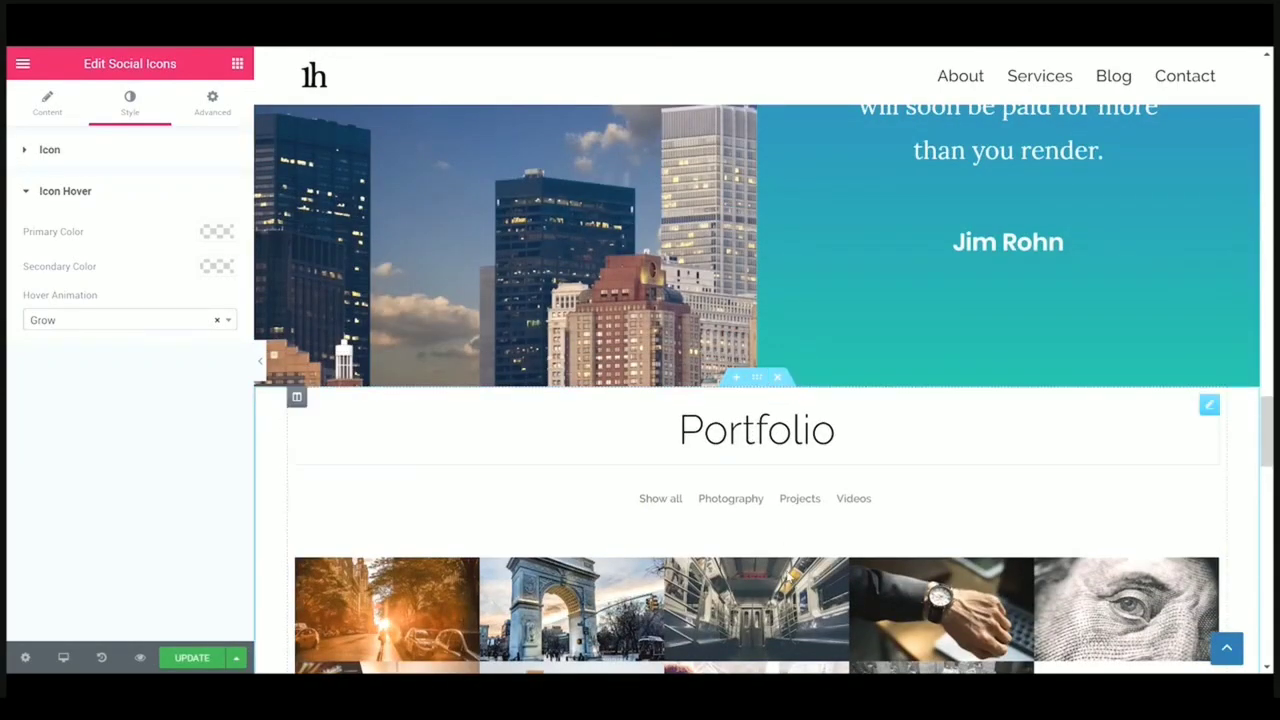
{"action": "scroll", "coordinate": [845, 223], "scroll_direction": "up", "scroll_amount": 8}
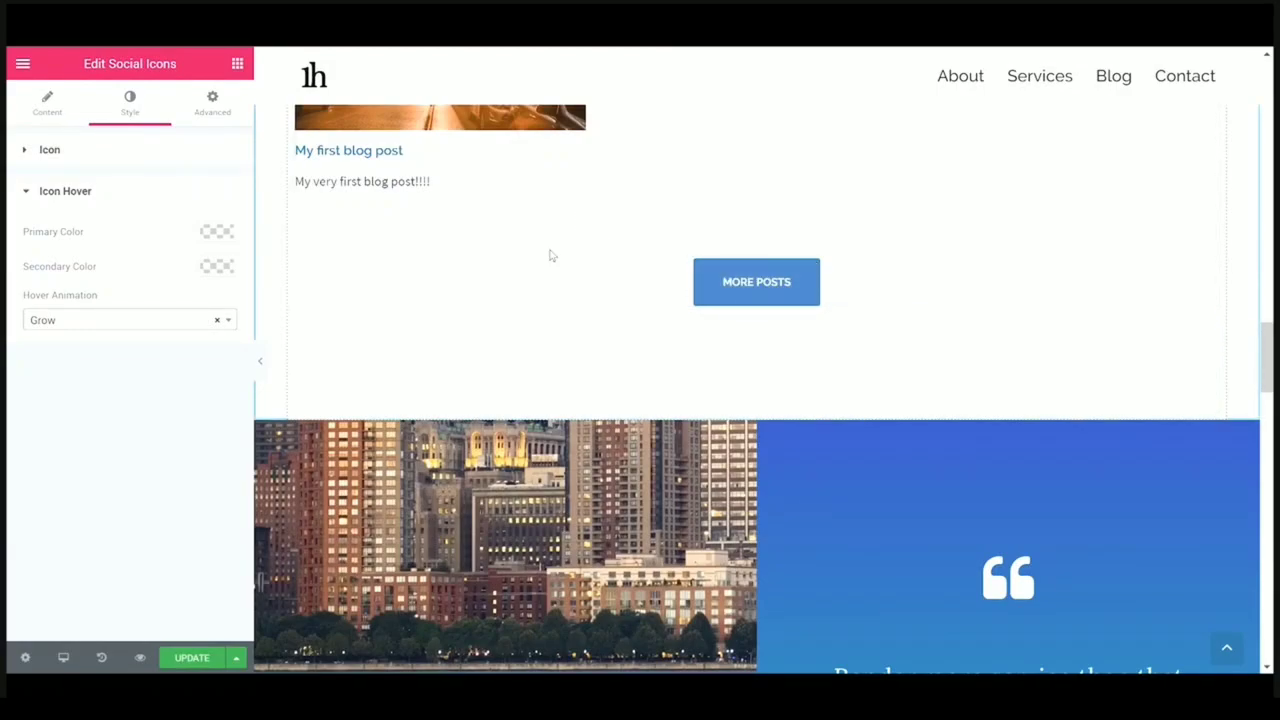
{"action": "scroll", "coordinate": [859, 281], "scroll_direction": "down", "scroll_amount": 4}
{"action": "scroll", "coordinate": [845, 287], "scroll_direction": "down", "scroll_amount": 5}
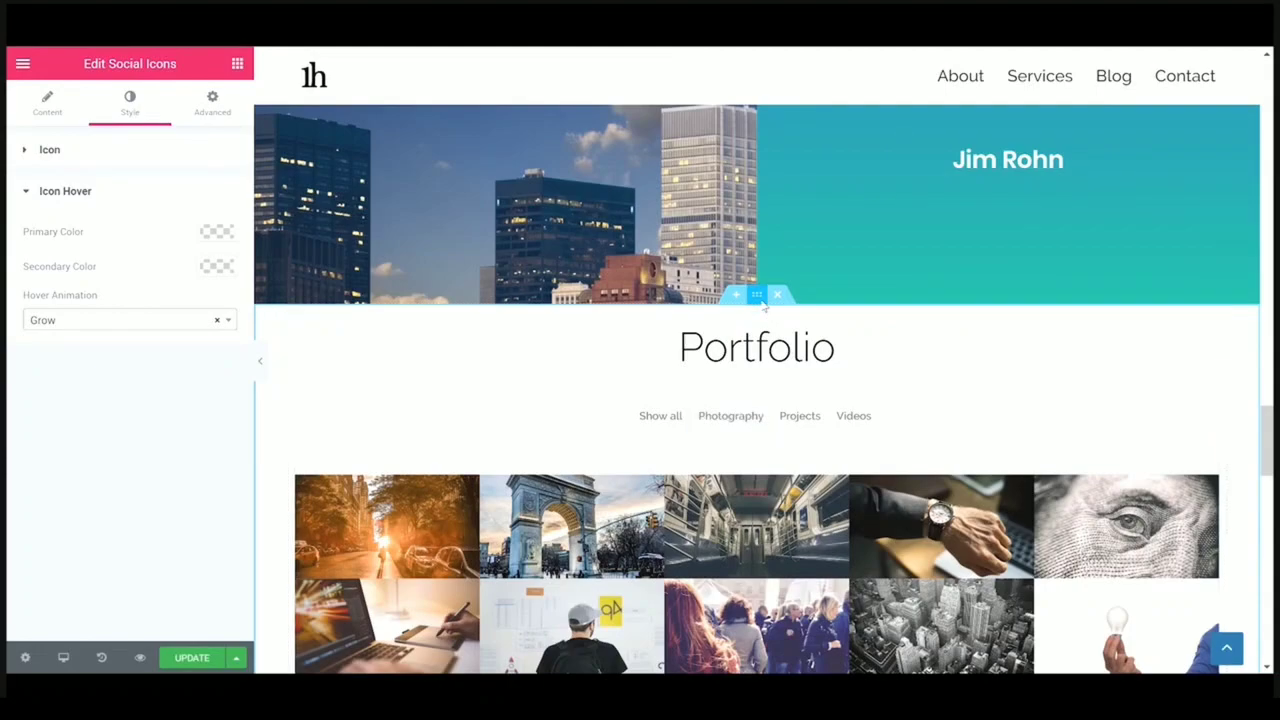
{"action": "left_click_drag", "start_coordinate": [757, 295], "coordinate": [717, 355]}
Step: Review the new section order, then undo the Portfolio section move
{"action": "scroll", "coordinate": [755, 255], "scroll_direction": "up", "scroll_amount": 5}
{"action": "scroll", "coordinate": [750, 266], "scroll_direction": "up", "scroll_amount": 3}
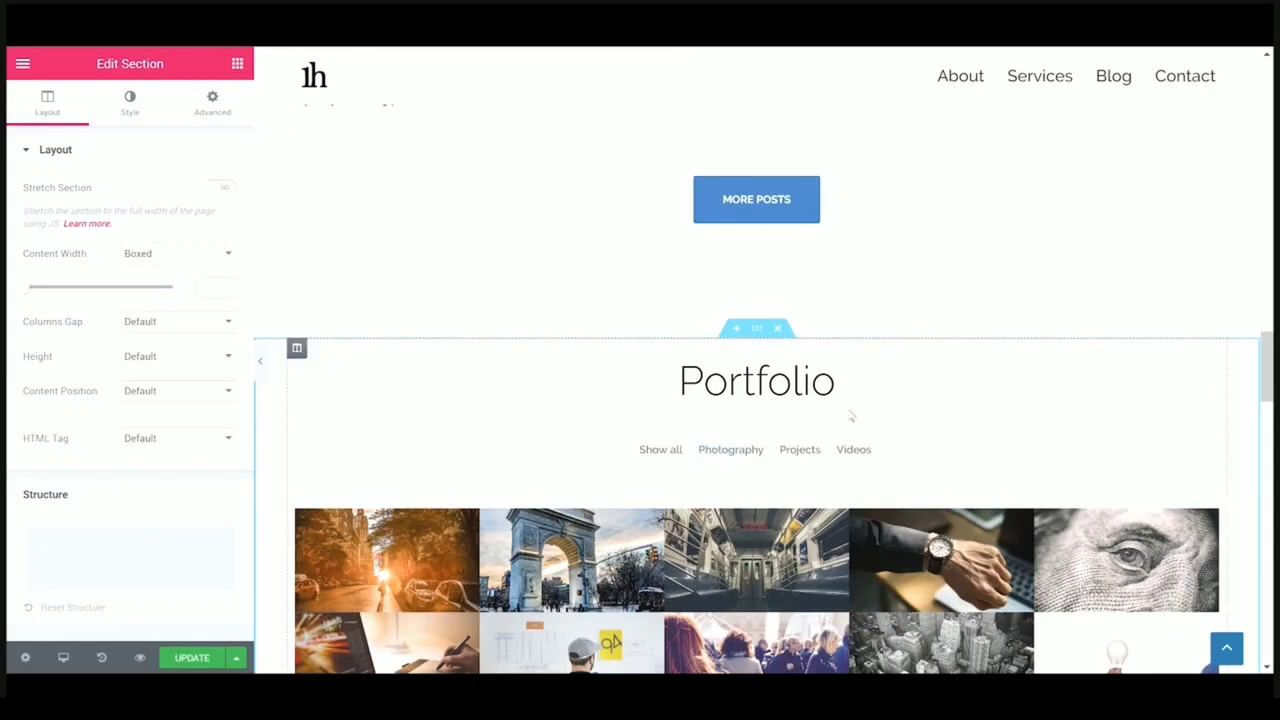
{"action": "scroll", "coordinate": [845, 366], "scroll_direction": "down", "scroll_amount": 6}
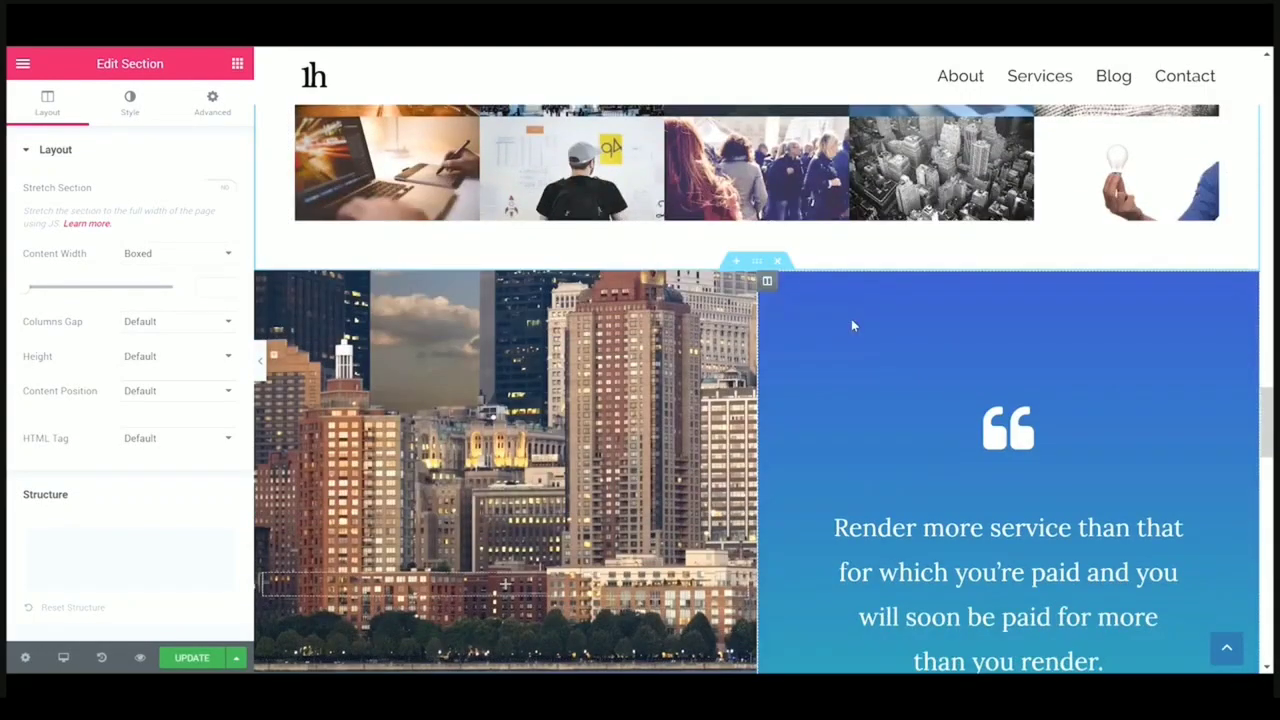
{"action": "scroll", "coordinate": [853, 325], "scroll_direction": "down", "scroll_amount": 10}
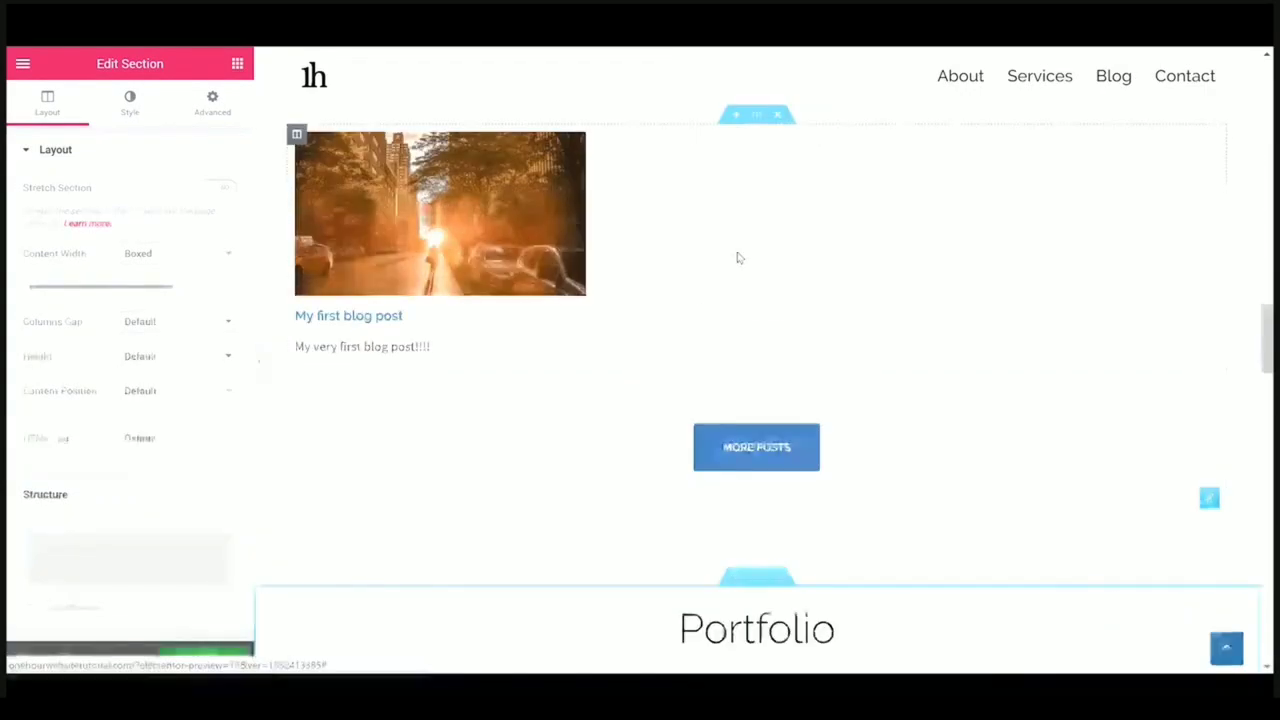
{"action": "scroll", "coordinate": [729, 194], "scroll_direction": "up", "scroll_amount": 3}
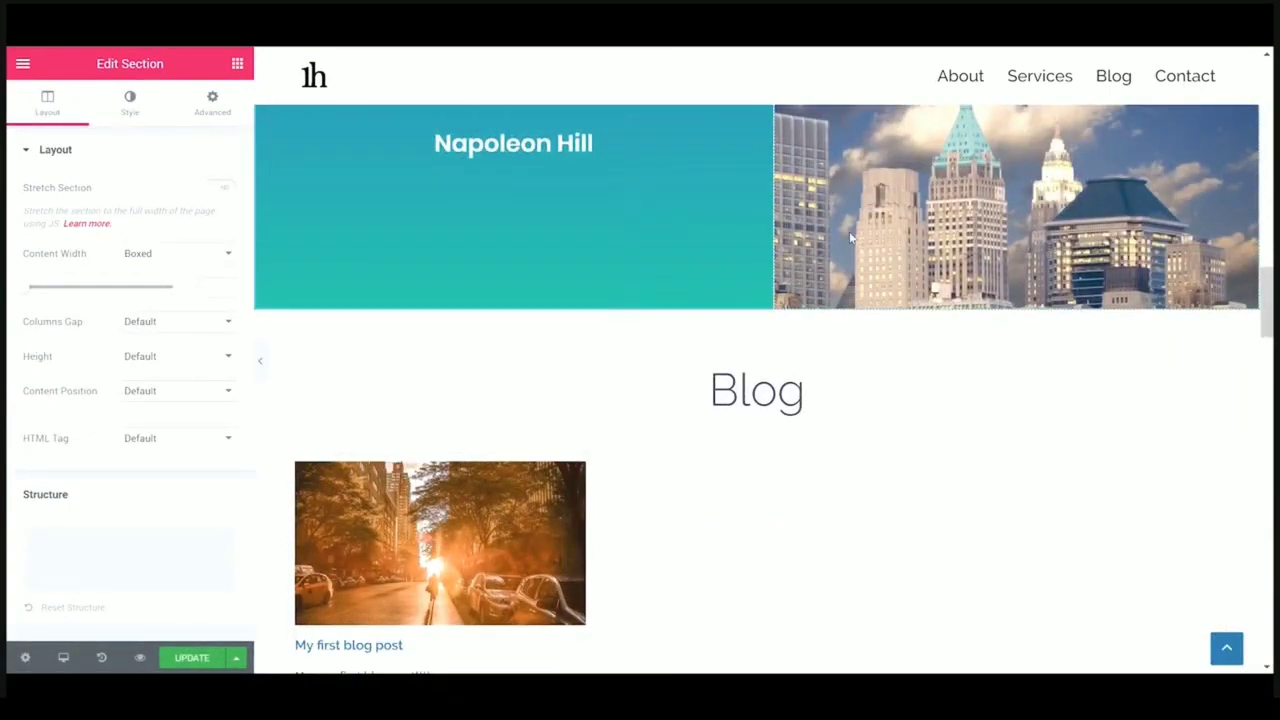
{"action": "scroll", "coordinate": [862, 281], "scroll_direction": "down", "scroll_amount": 2}
{"action": "scroll", "coordinate": [857, 315], "scroll_direction": "down", "scroll_amount": 5}
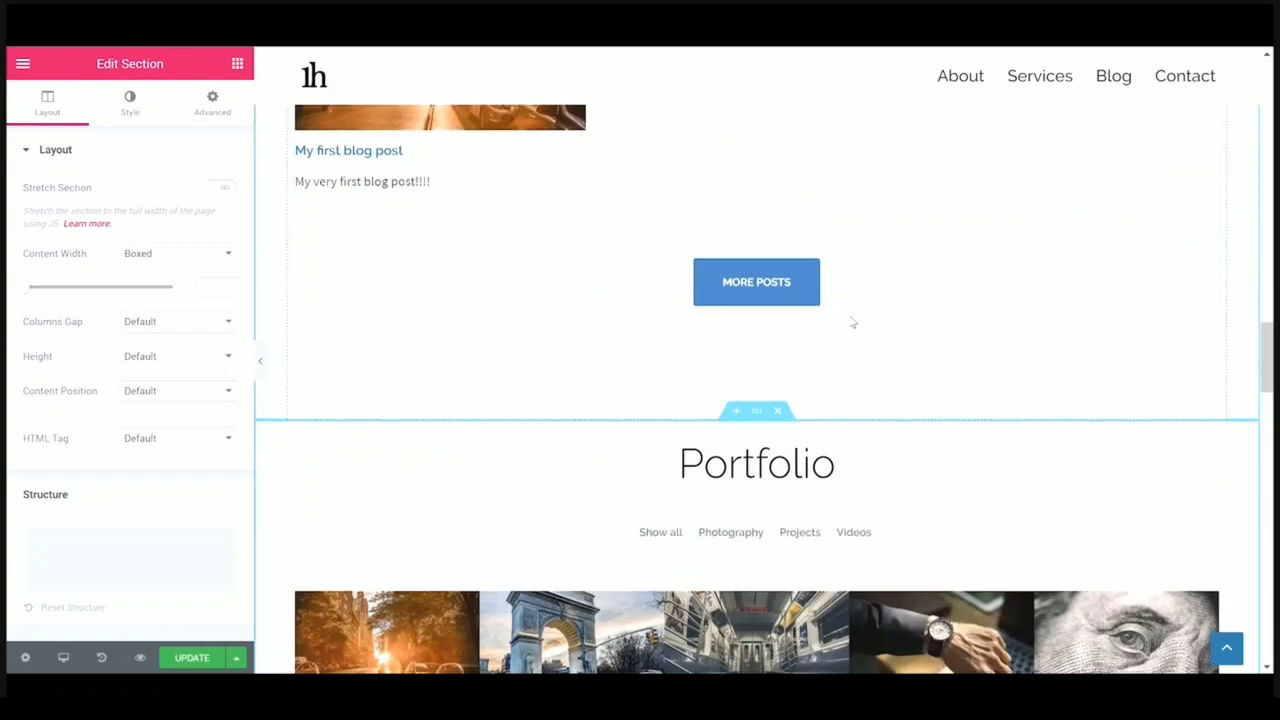
{"action": "key", "text": "ctrl+z"}
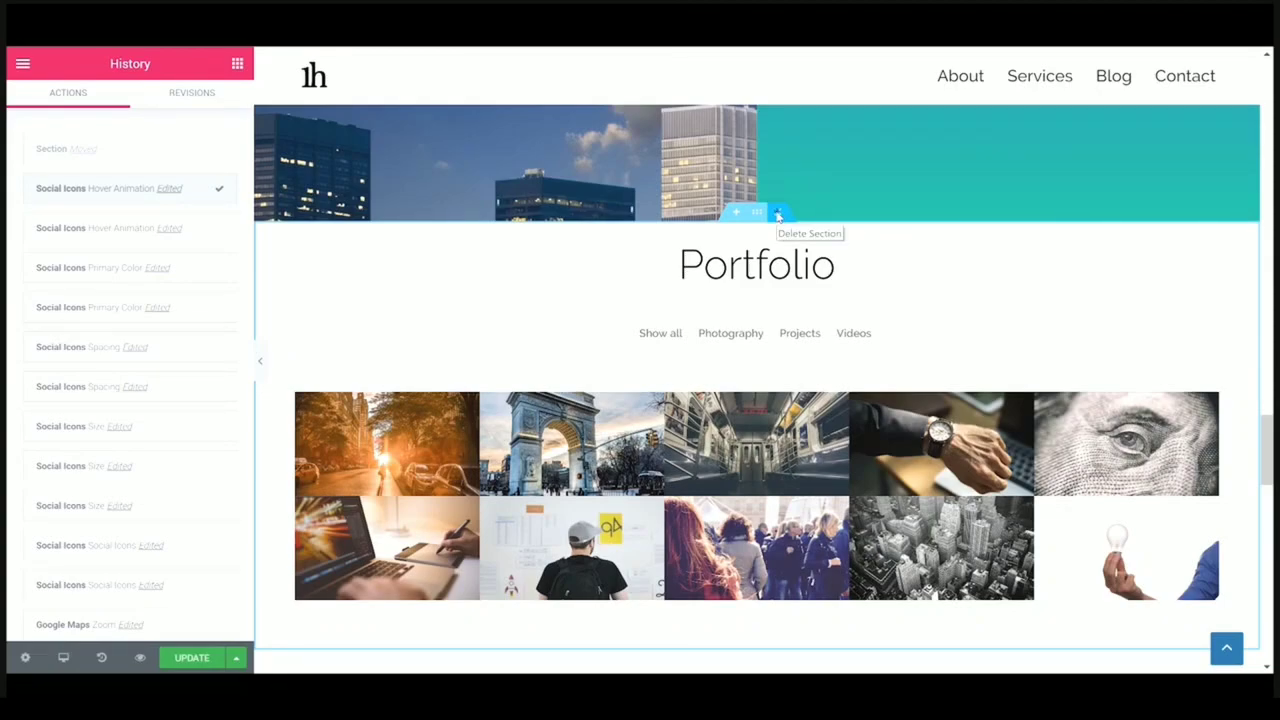
Step: Delete the Portfolio section, then undo the deletion
{"action": "left_click", "coordinate": [777, 213]}
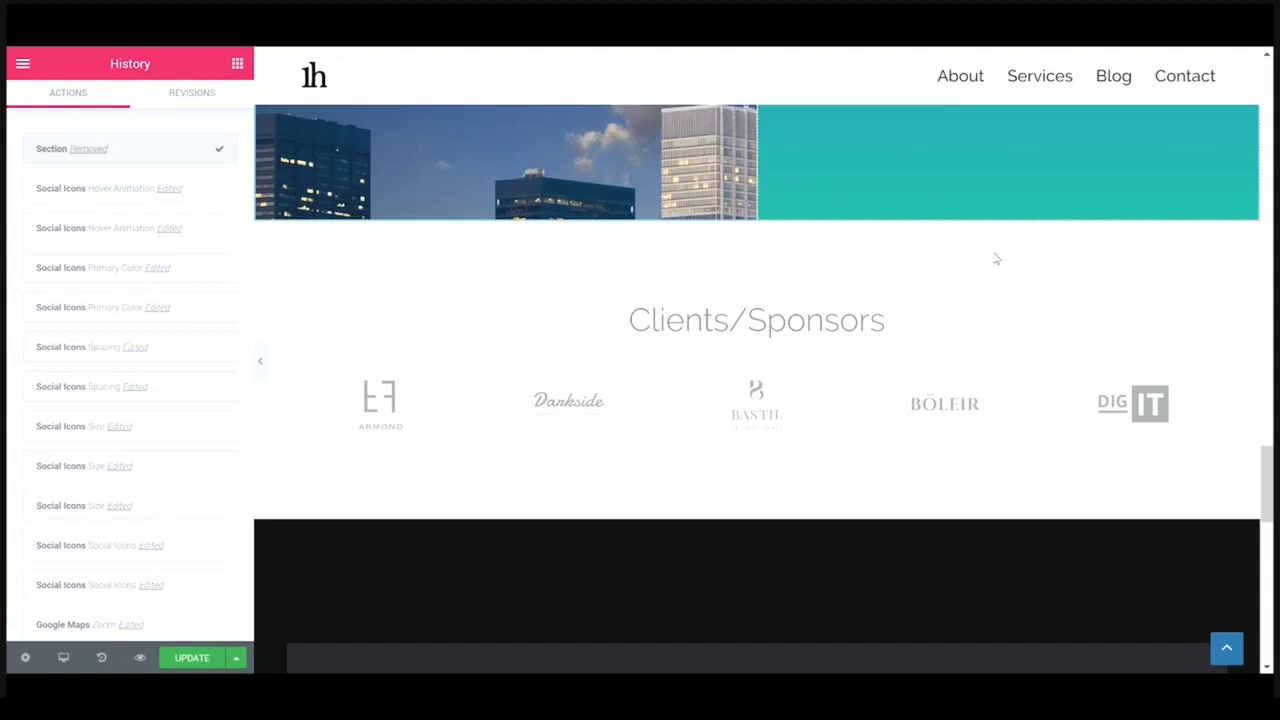
{"action": "scroll", "coordinate": [505, 285], "scroll_direction": "up", "scroll_amount": 5}
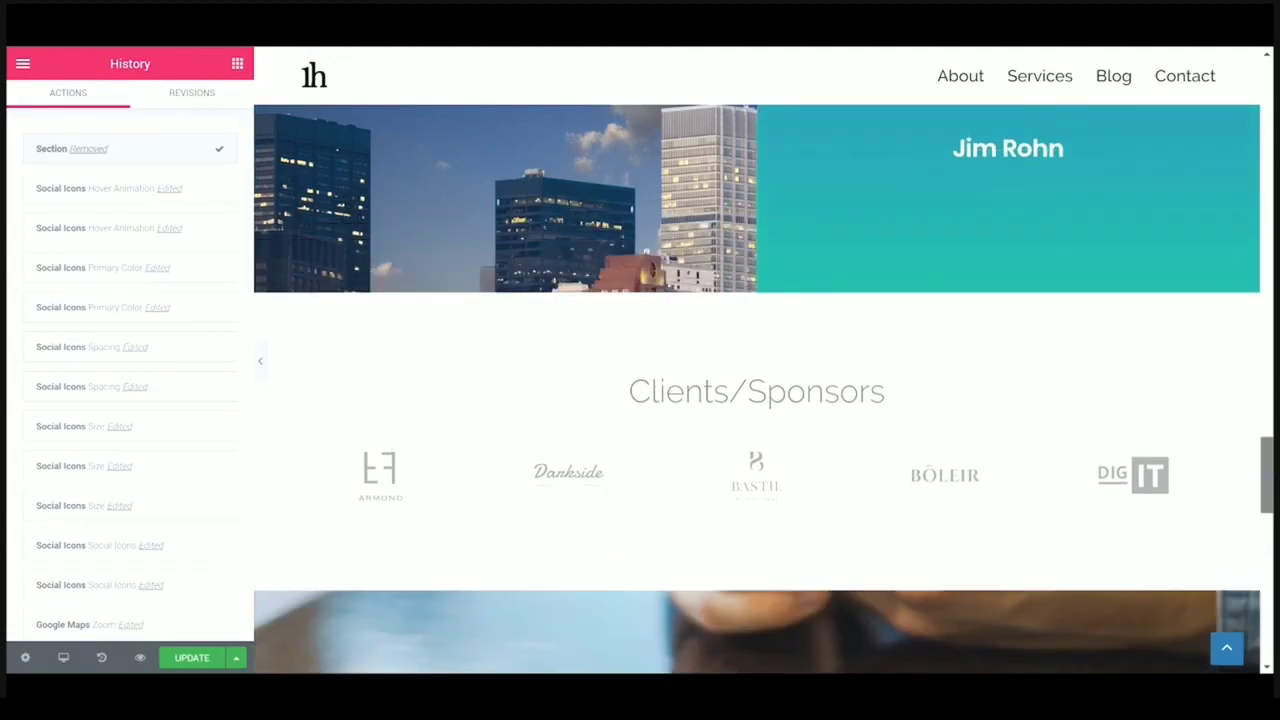
{"action": "scroll", "coordinate": [505, 285], "scroll_direction": "down", "scroll_amount": 10}
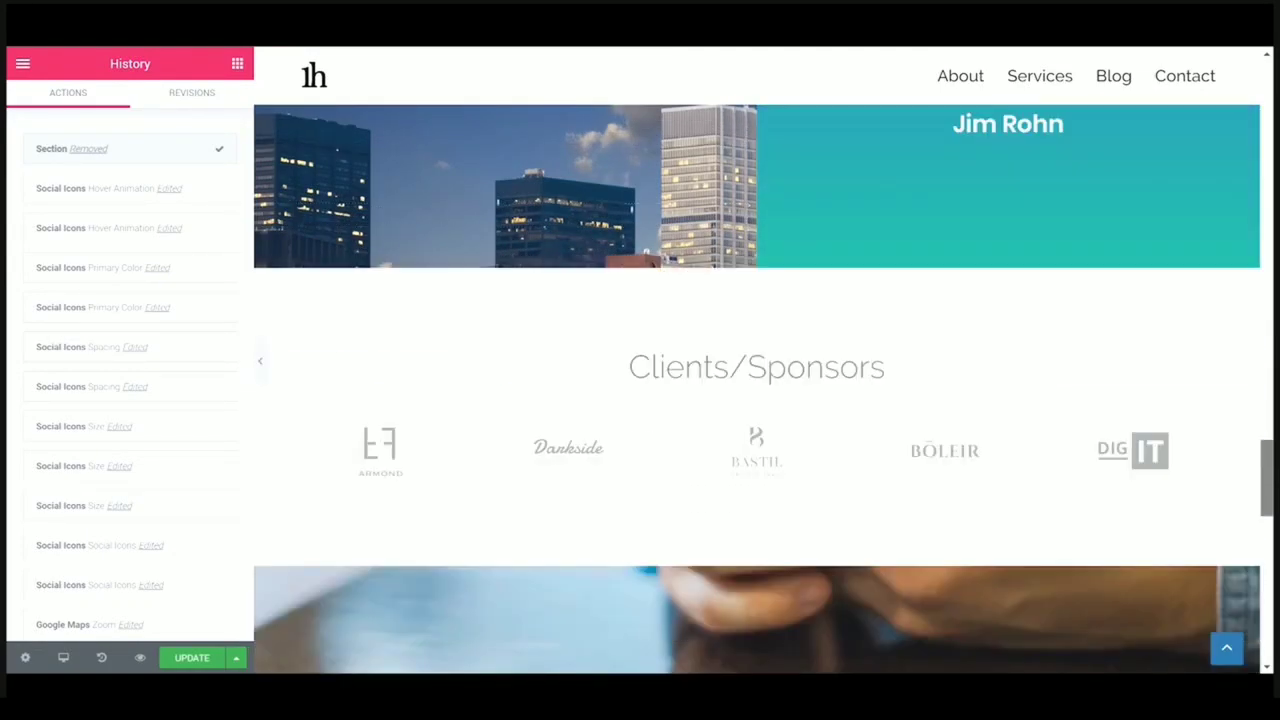
{"action": "key", "text": "ctrl+z"}
Step: Save the page changes with Update
{"action": "scroll", "coordinate": [757, 389], "scroll_direction": "down", "scroll_amount": 10}
{"action": "scroll", "coordinate": [757, 389], "scroll_direction": "up", "scroll_amount": 15}
{"action": "scroll", "coordinate": [1269, 93], "scroll_direction": "up", "scroll_amount": 10}
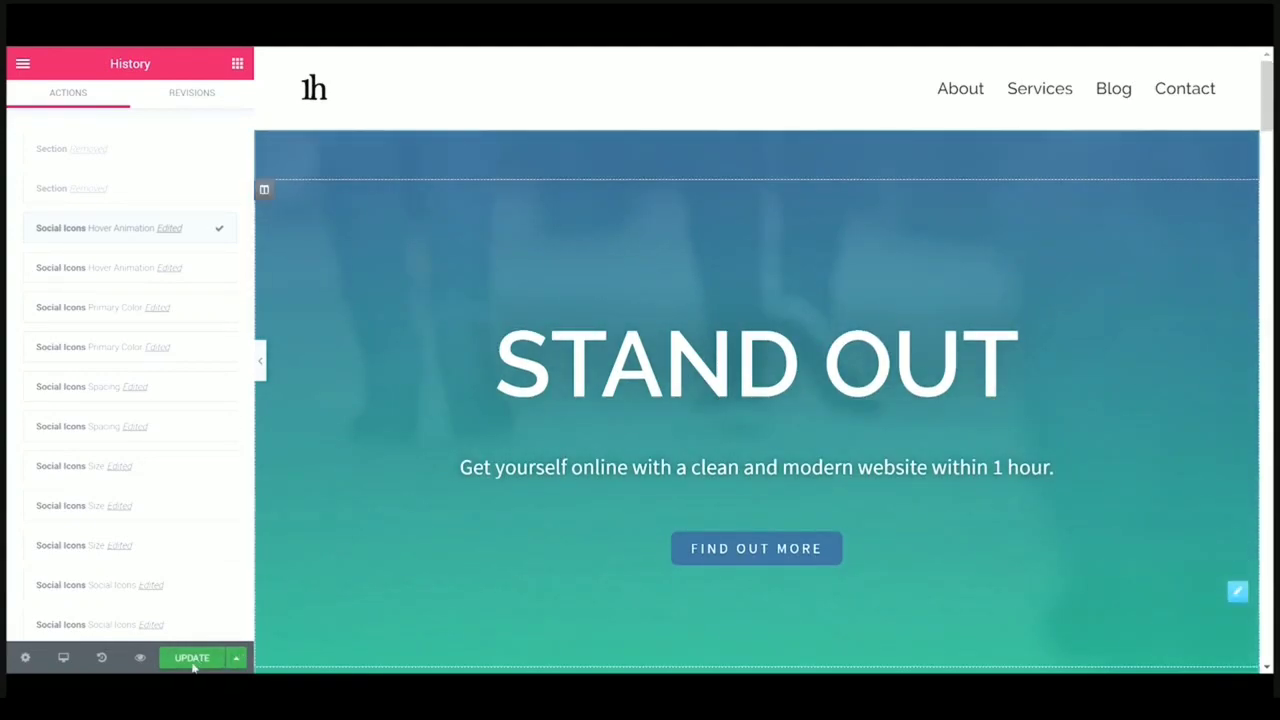
{"action": "left_click", "coordinate": [198, 658]}
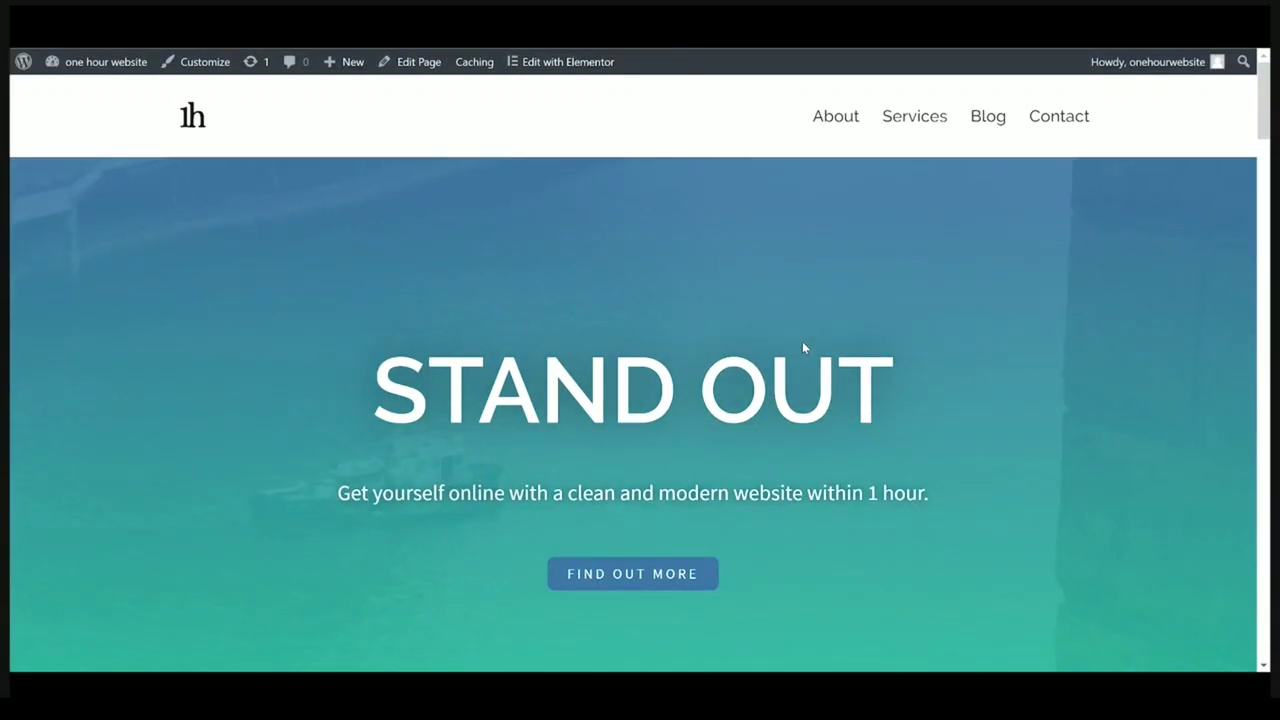
Step: Open the About page in a new tab and go to its WordPress Edit Page screen
{"action": "right_click", "coordinate": [832, 119]}
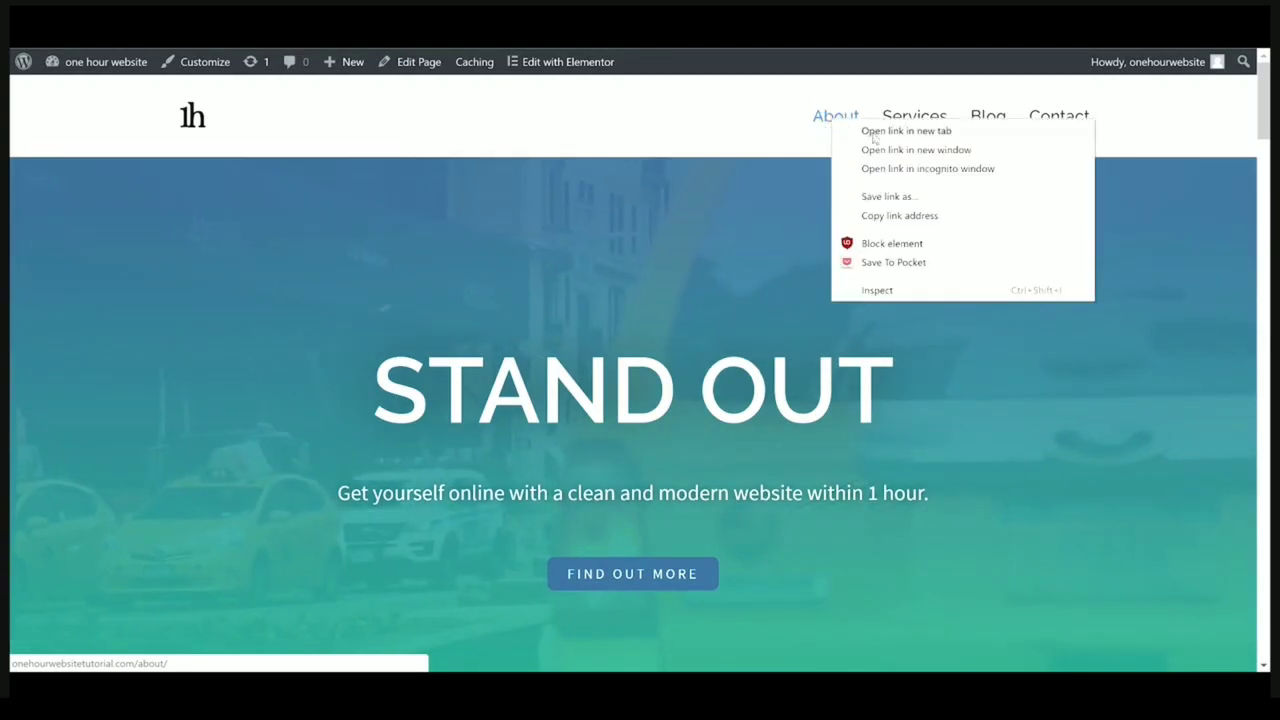
{"action": "left_click", "coordinate": [872, 131]}
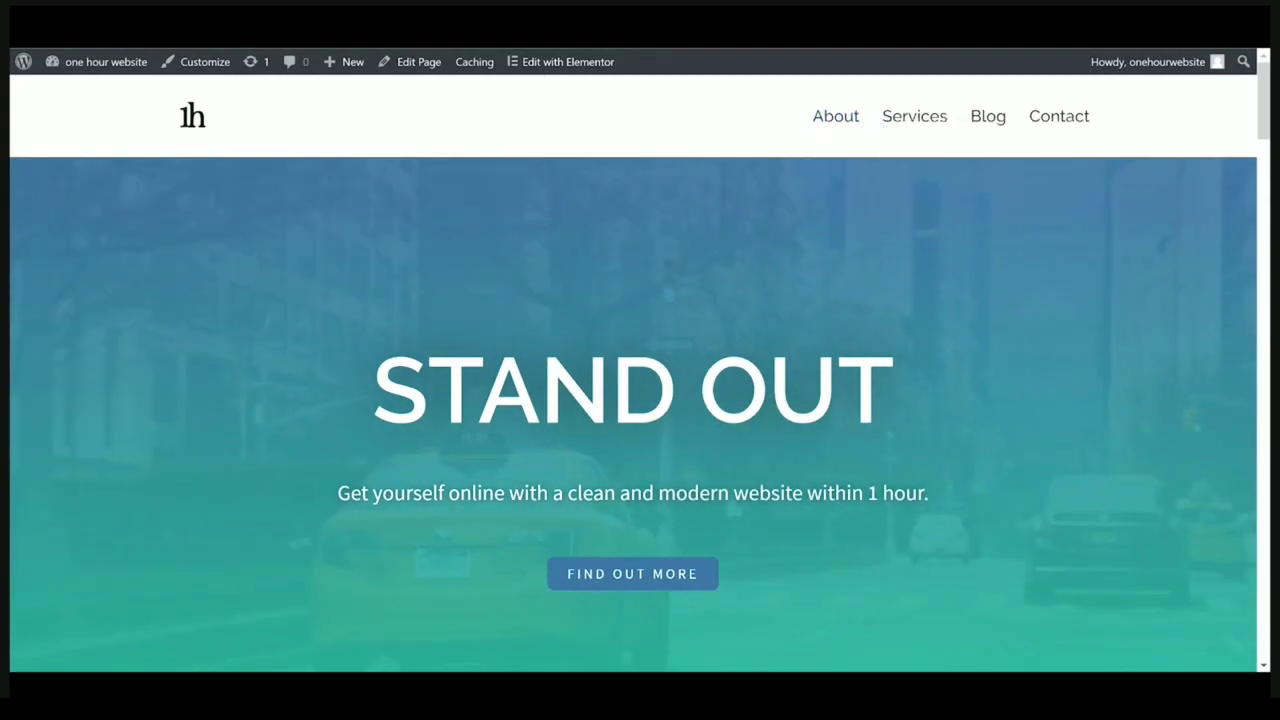
{"action": "key", "text": "ctrl+Tab"}
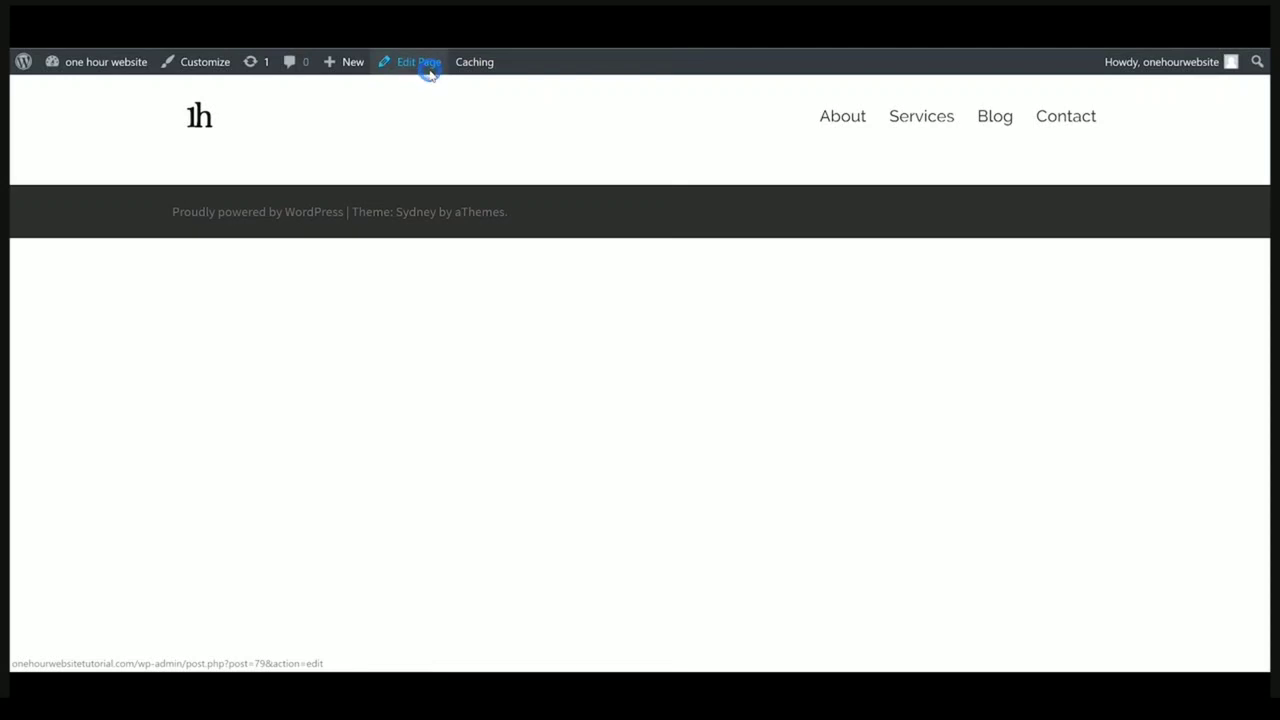
{"action": "left_click", "coordinate": [420, 62]}
{"action": "scroll", "coordinate": [1090, 500], "scroll_direction": "down", "scroll_amount": 2}
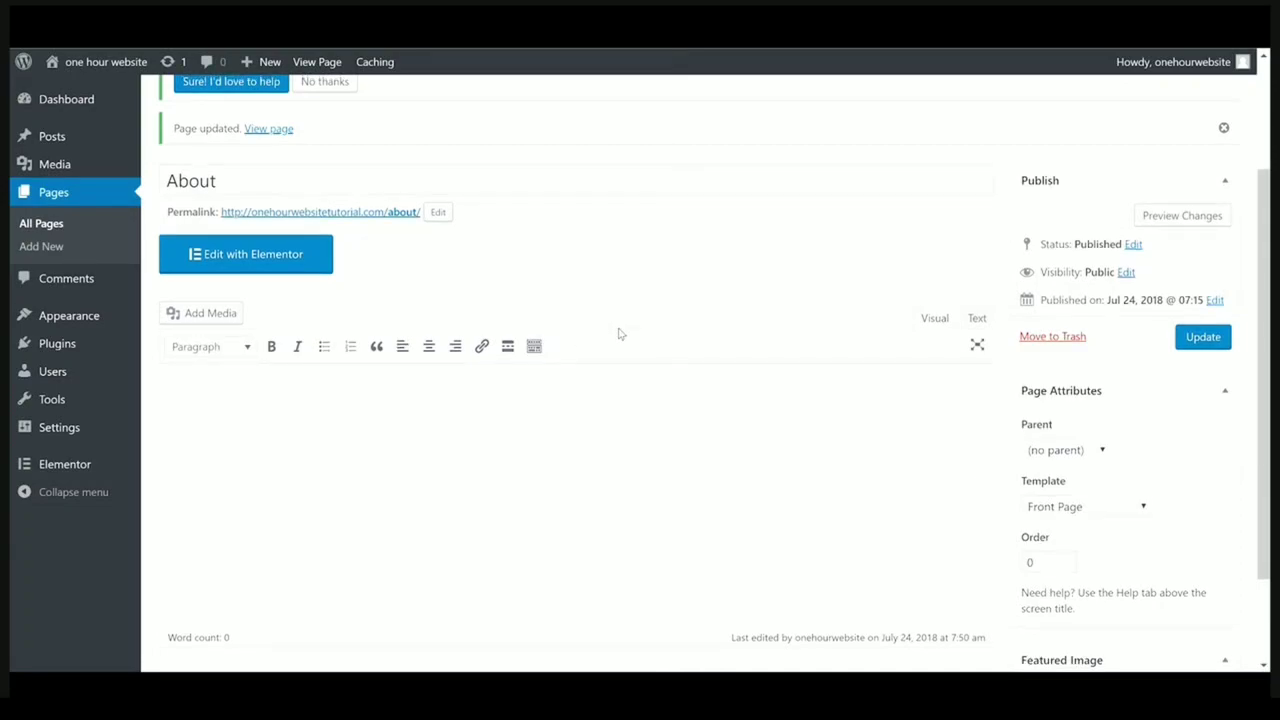
{"action": "scroll", "coordinate": [460, 330], "scroll_direction": "up", "scroll_amount": 2}
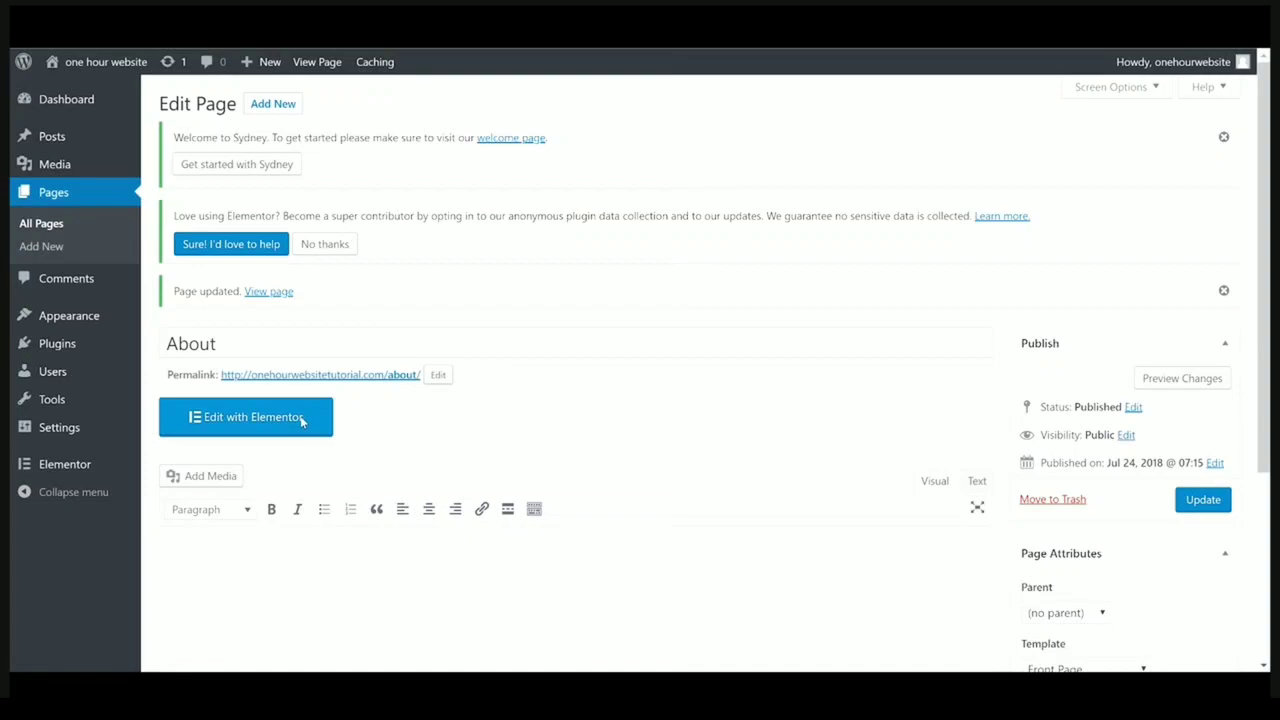
Step: Import the About Page - Business template file and insert it, including its document settings
{"action": "left_click", "coordinate": [299, 418]}
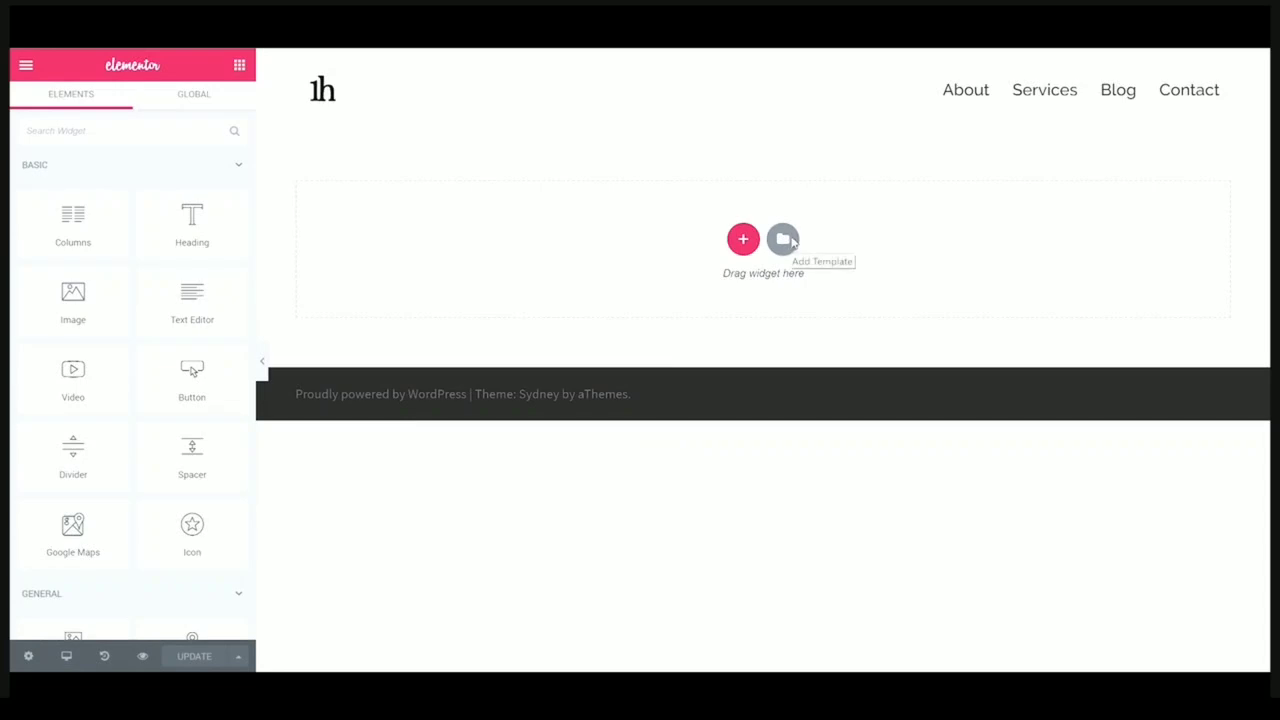
{"action": "left_click", "coordinate": [783, 240]}
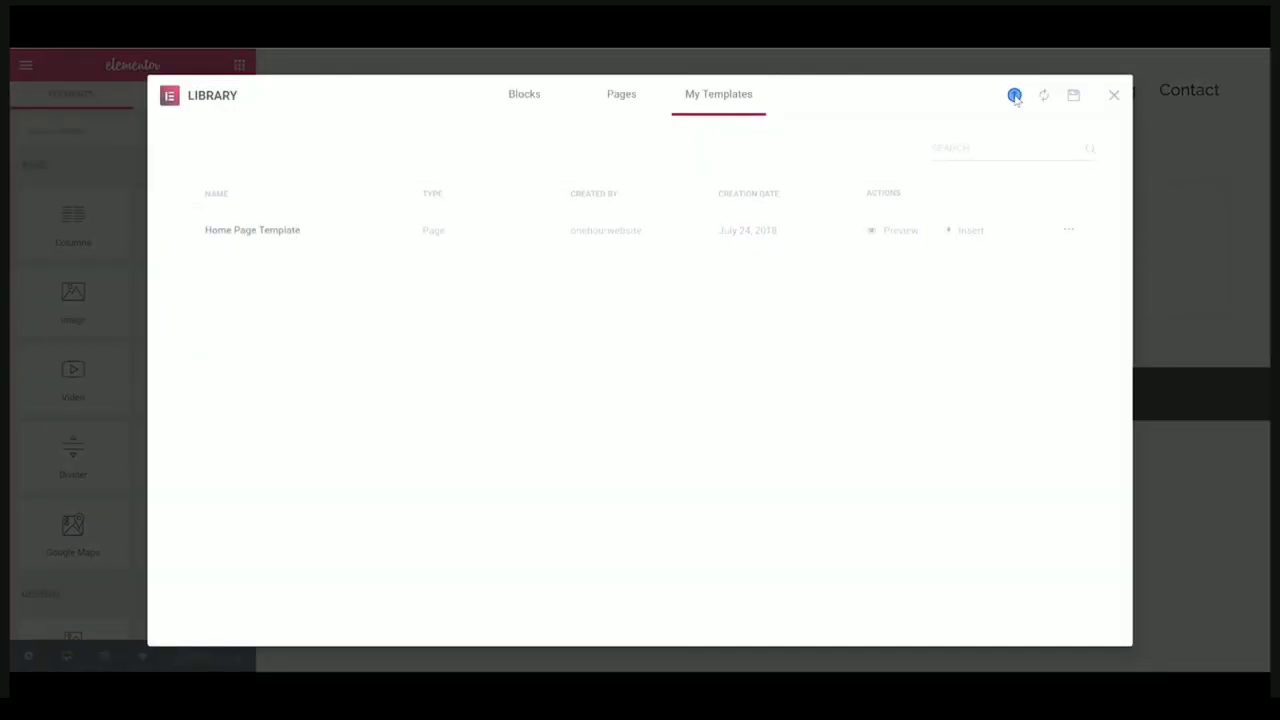
{"action": "left_click", "coordinate": [1014, 95]}
{"action": "left_click", "coordinate": [660, 446]}
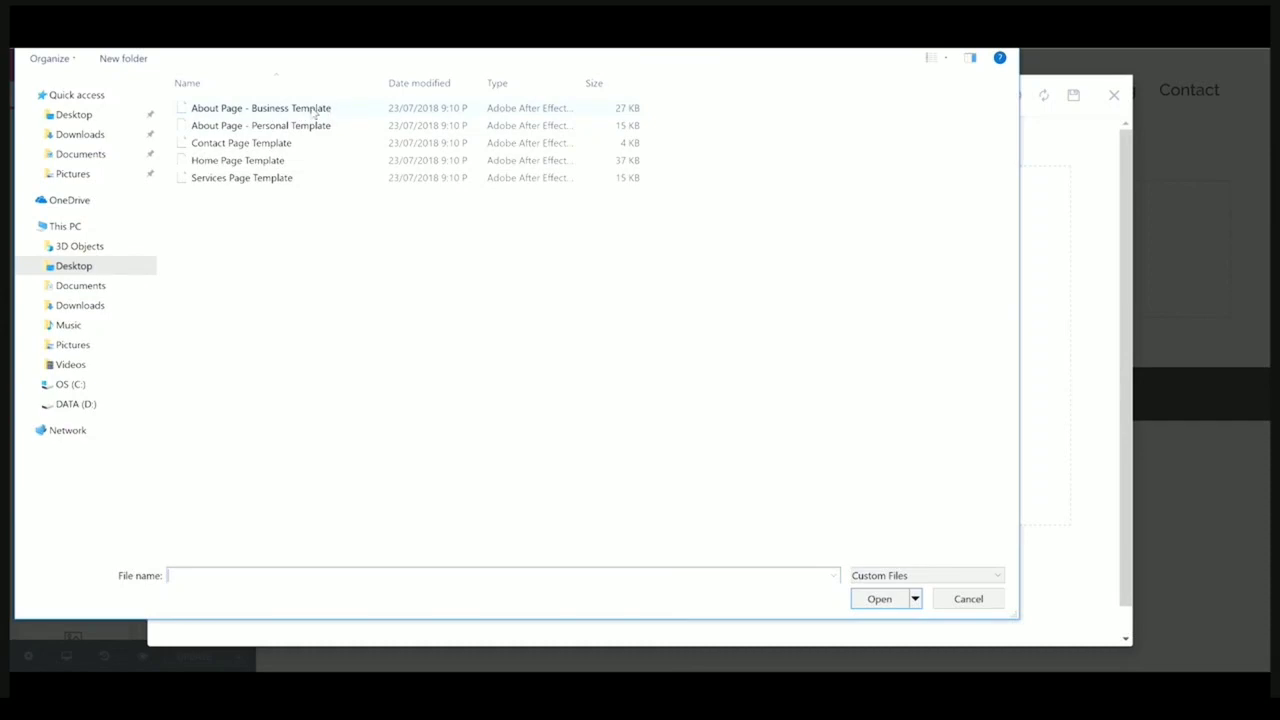
{"action": "double_click", "coordinate": [318, 108]}
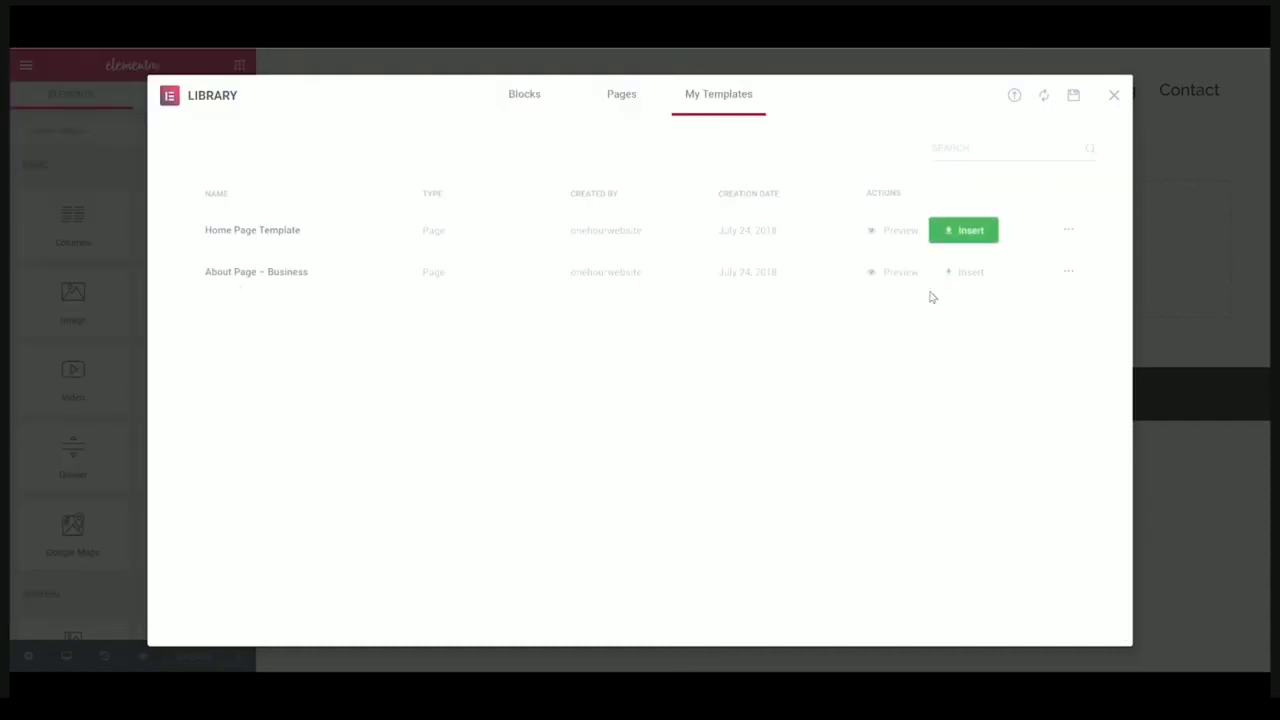
{"action": "left_click", "coordinate": [960, 272]}
{"action": "left_click", "coordinate": [737, 412]}
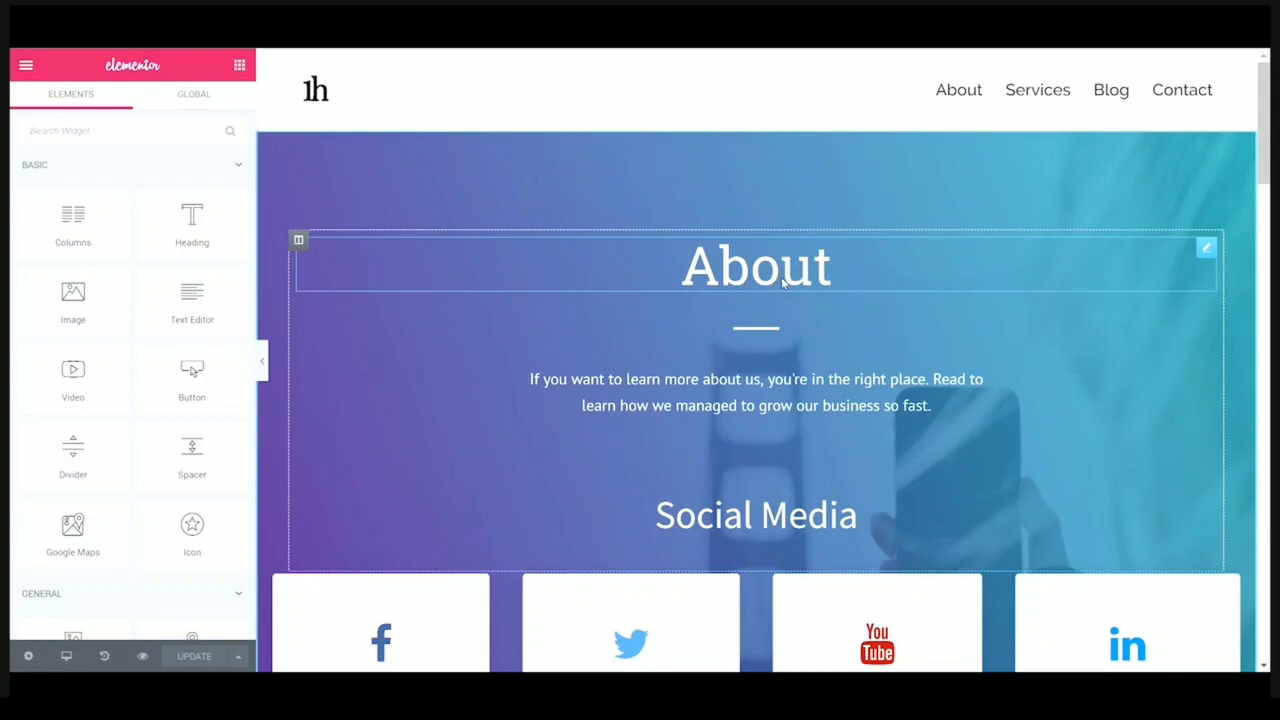
Step: Select the intro paragraph and the Social Media heading
{"action": "left_click", "coordinate": [858, 388]}
{"action": "scroll", "coordinate": [840, 375], "scroll_direction": "down", "scroll_amount": 3}
{"action": "left_click", "coordinate": [818, 353]}
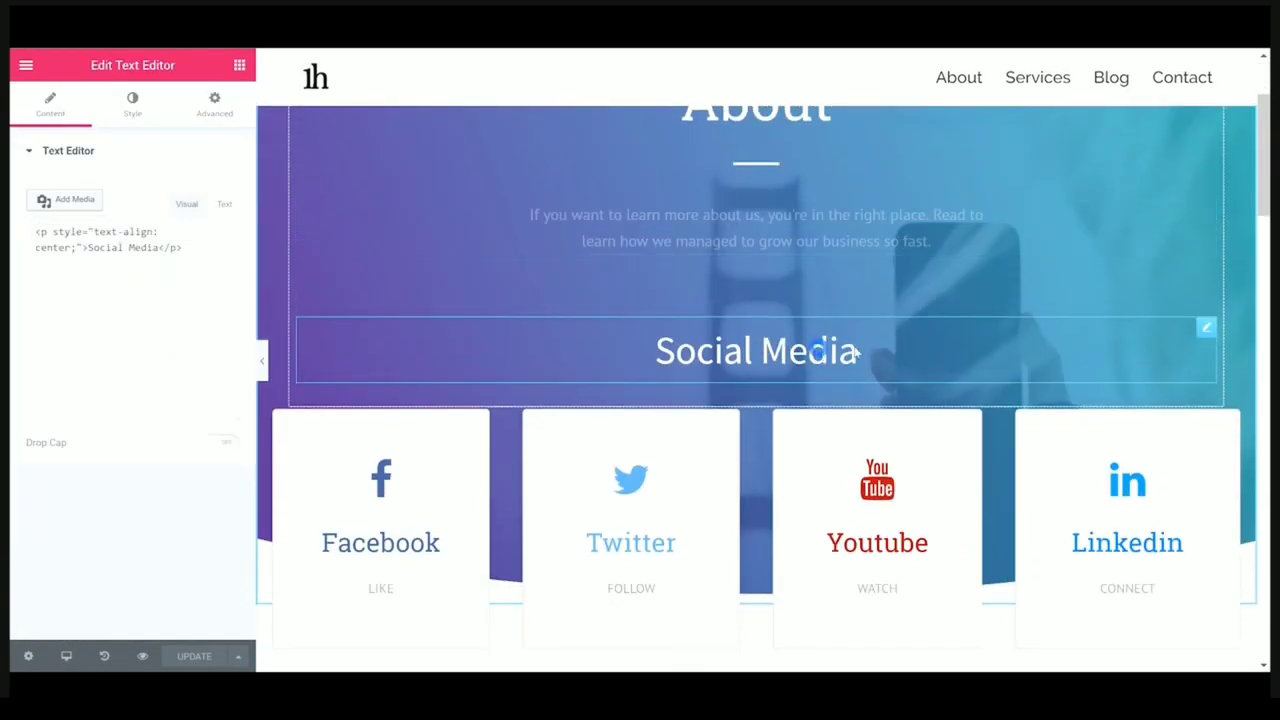
{"action": "scroll", "coordinate": [770, 200], "scroll_direction": "up", "scroll_amount": 3}
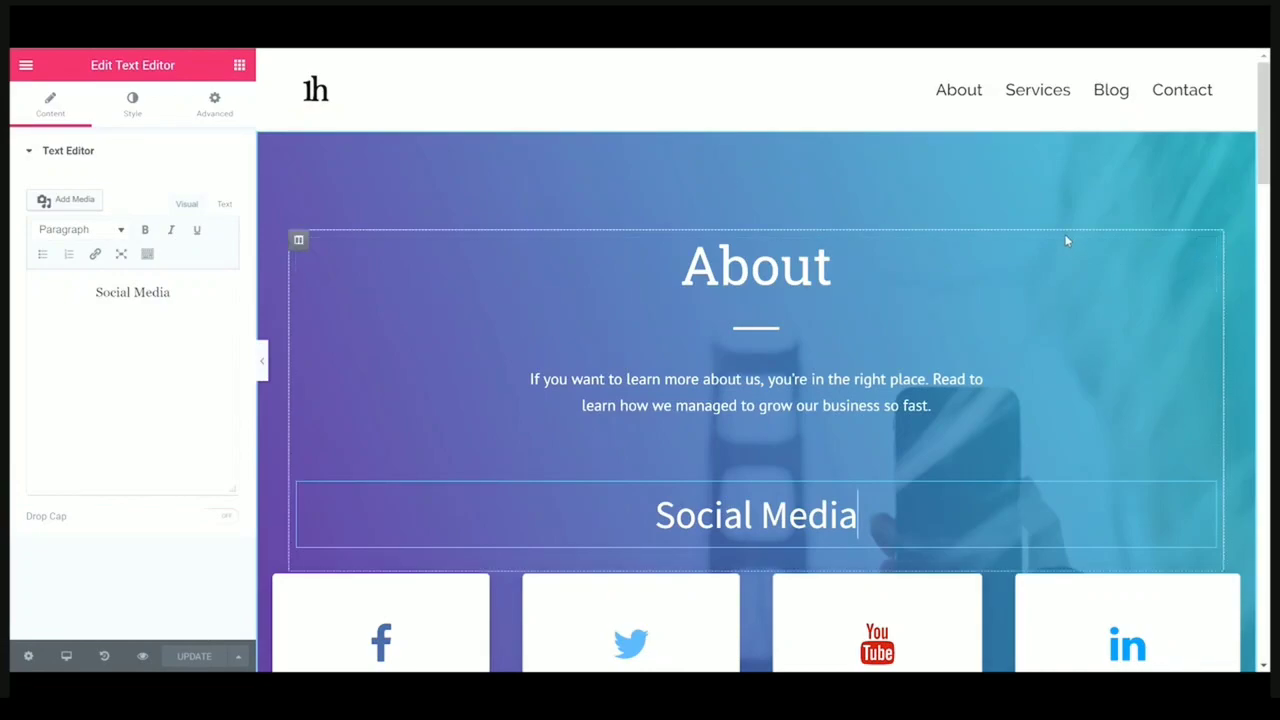
Step: Replace the hero section's background image with the ocean photo
{"action": "right_click", "coordinate": [826, 183]}
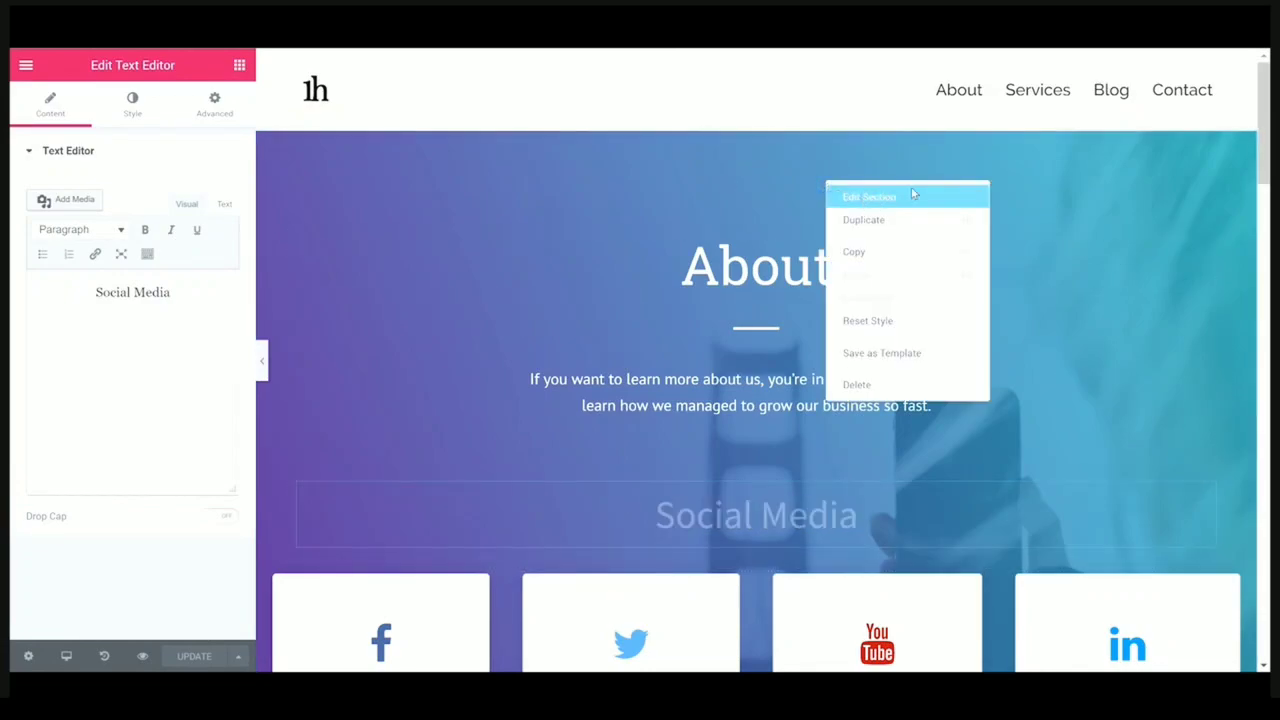
{"action": "left_click", "coordinate": [891, 198]}
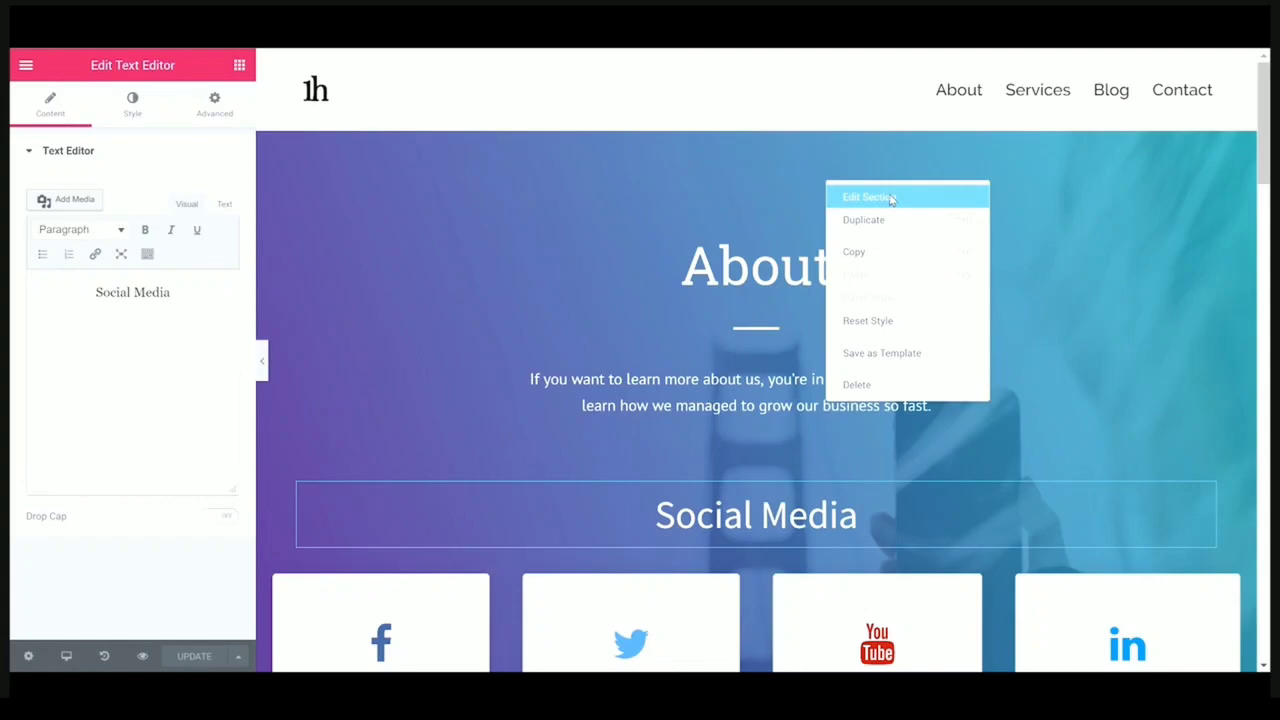
{"action": "left_click", "coordinate": [133, 105]}
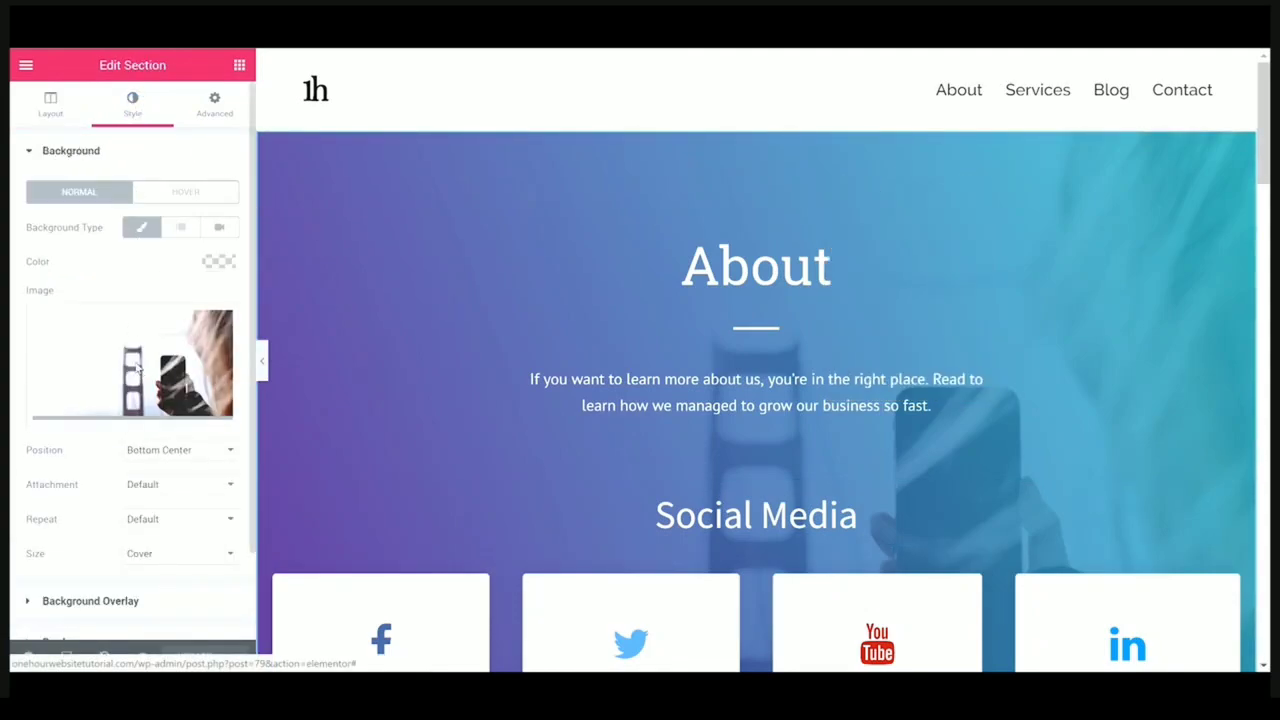
{"action": "left_click", "coordinate": [123, 357]}
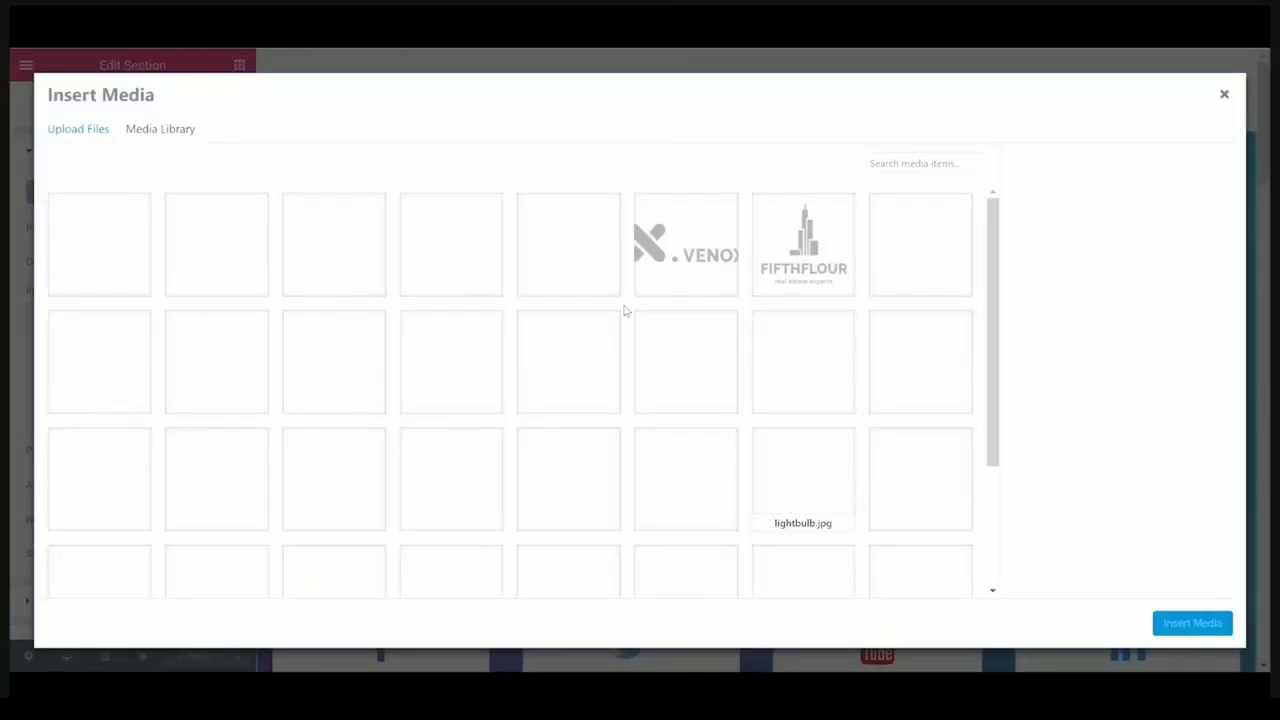
{"action": "left_click", "coordinate": [1190, 623]}
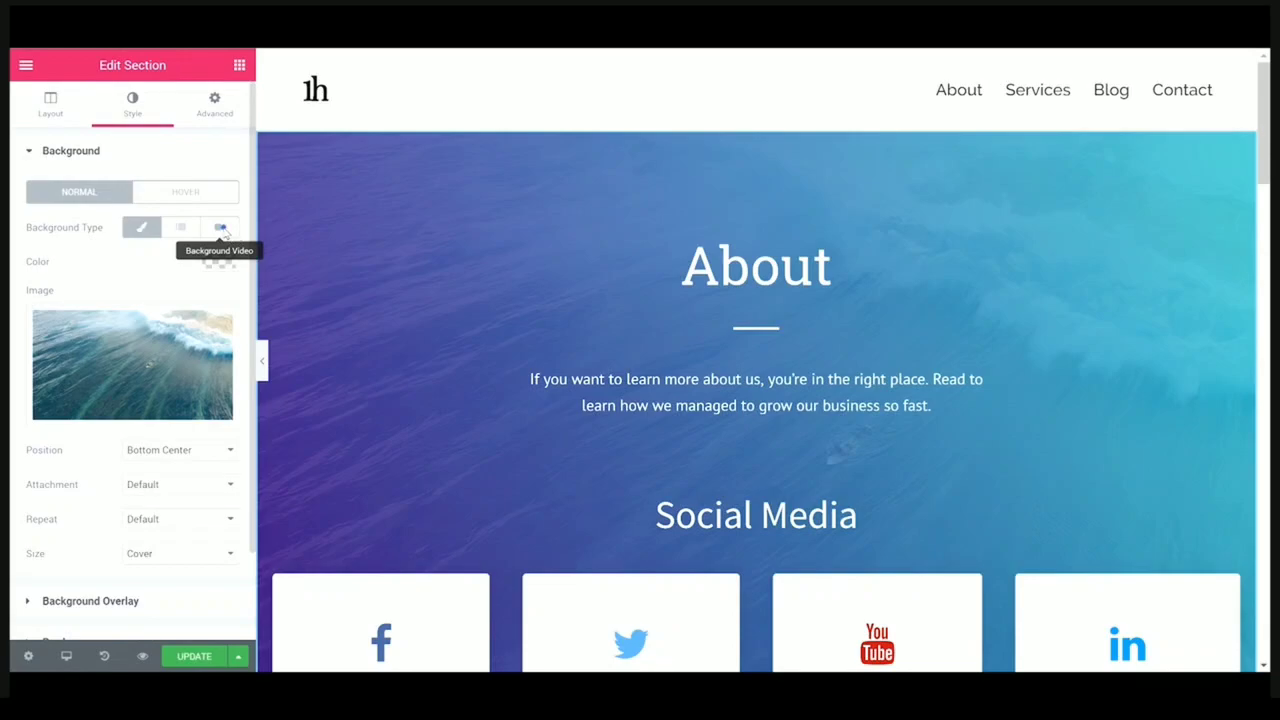
Step: Move the hero gradient overlay's first colour location to 3
{"action": "scroll", "coordinate": [207, 278], "scroll_direction": "down", "scroll_amount": 2}
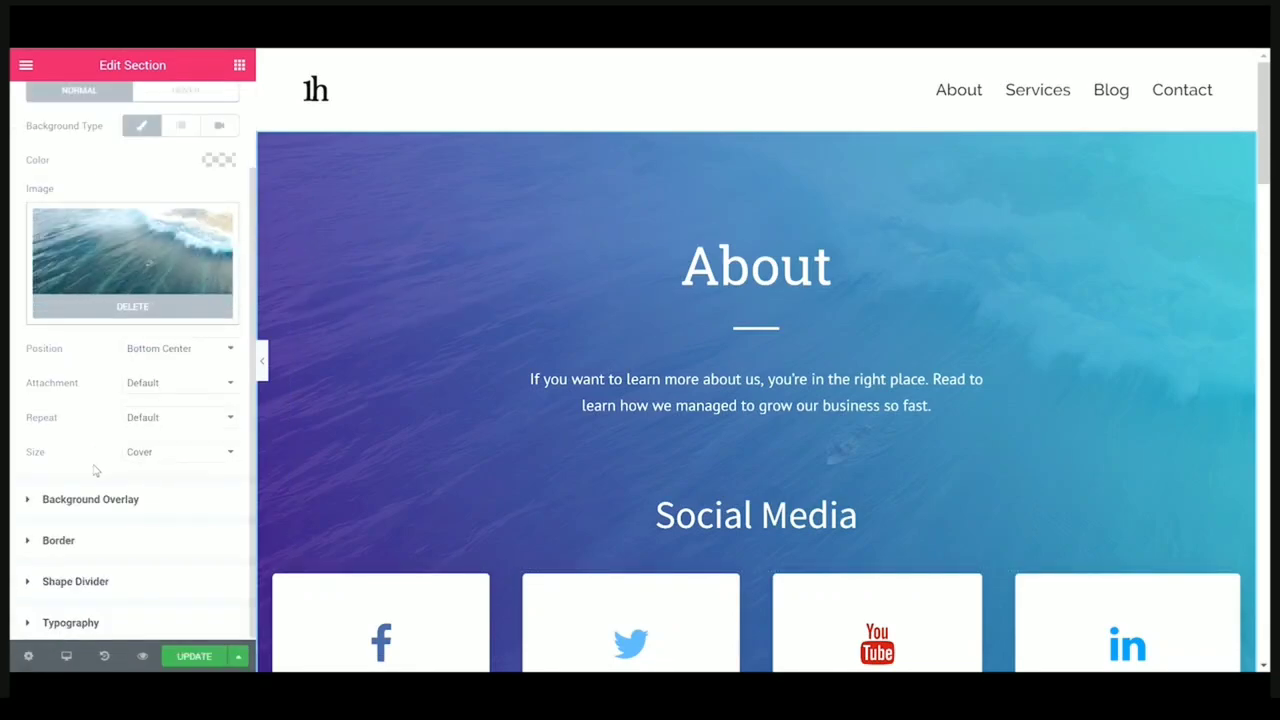
{"action": "left_click", "coordinate": [86, 497]}
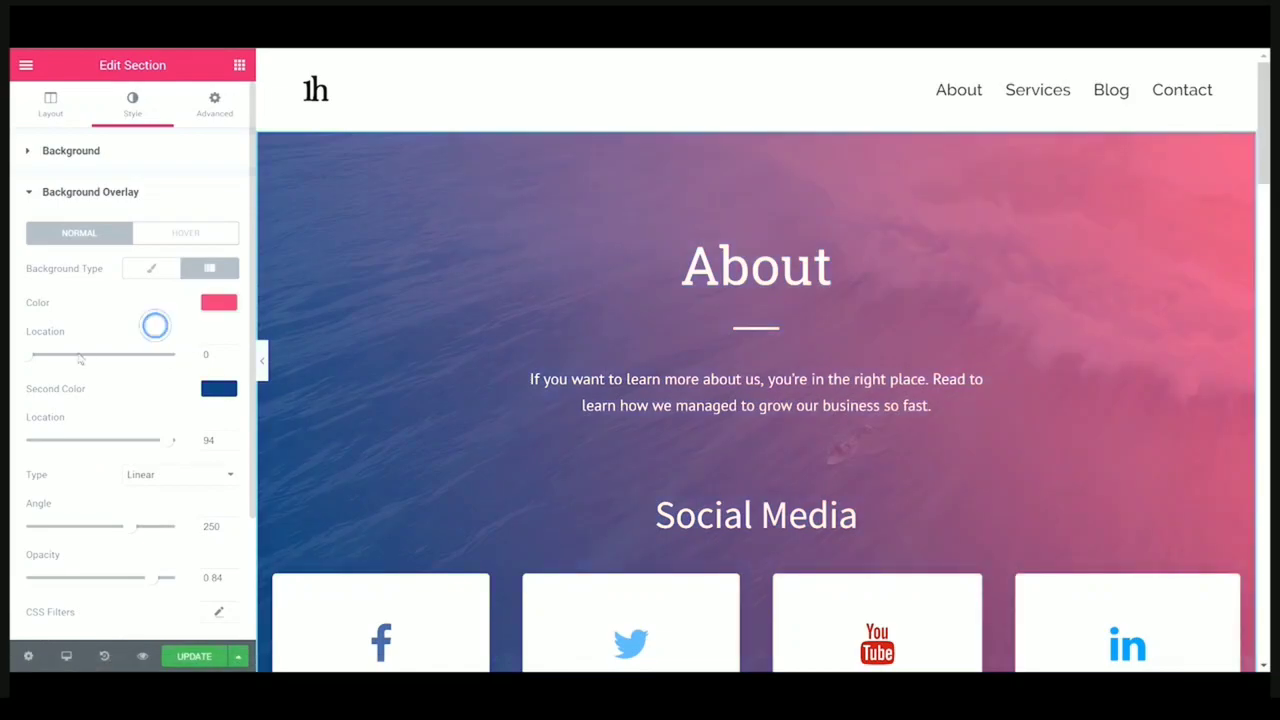
{"action": "left_click_drag", "start_coordinate": [28, 358], "coordinate": [143, 334]}
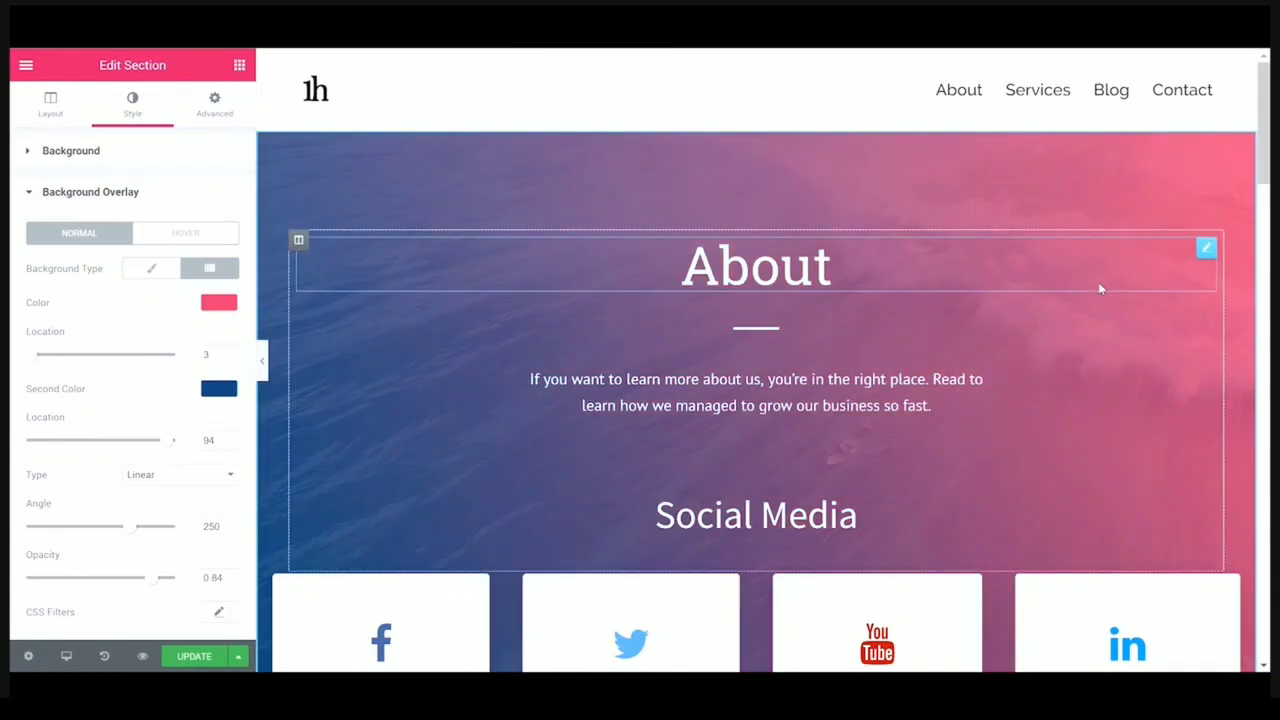
{"action": "scroll", "coordinate": [1096, 283], "scroll_direction": "down", "scroll_amount": 4}
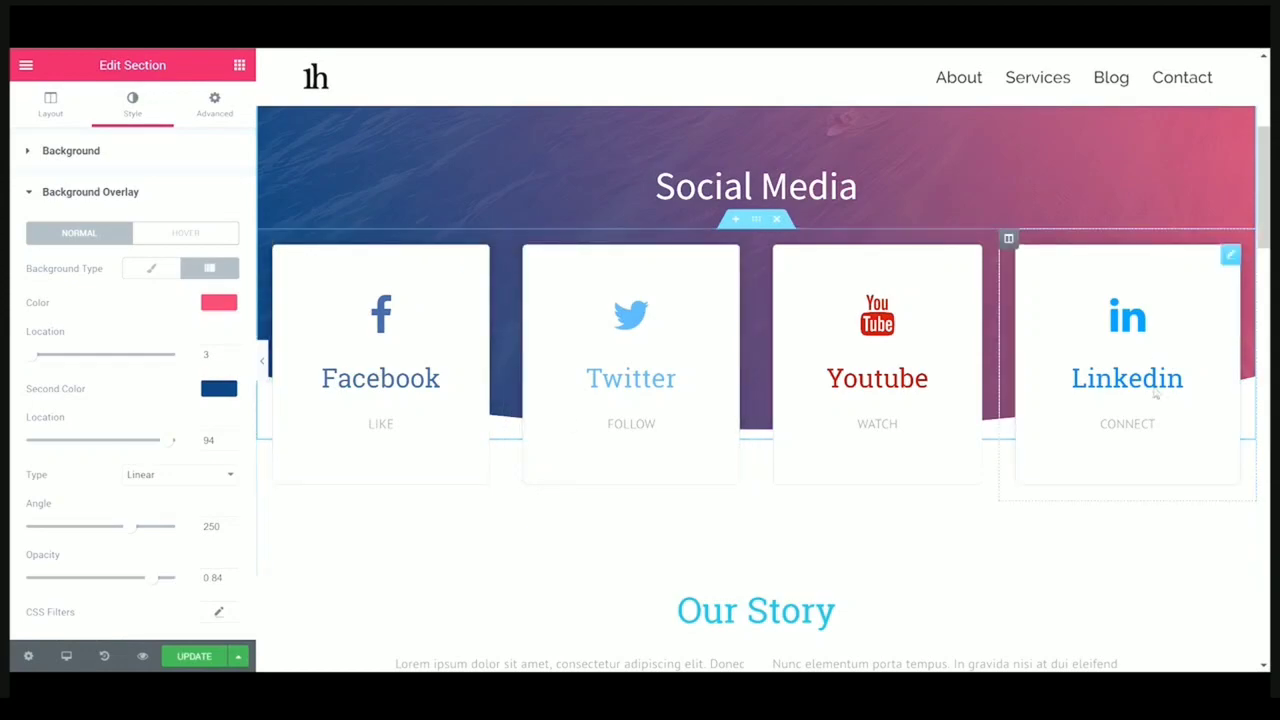
{"action": "left_click", "coordinate": [421, 303]}
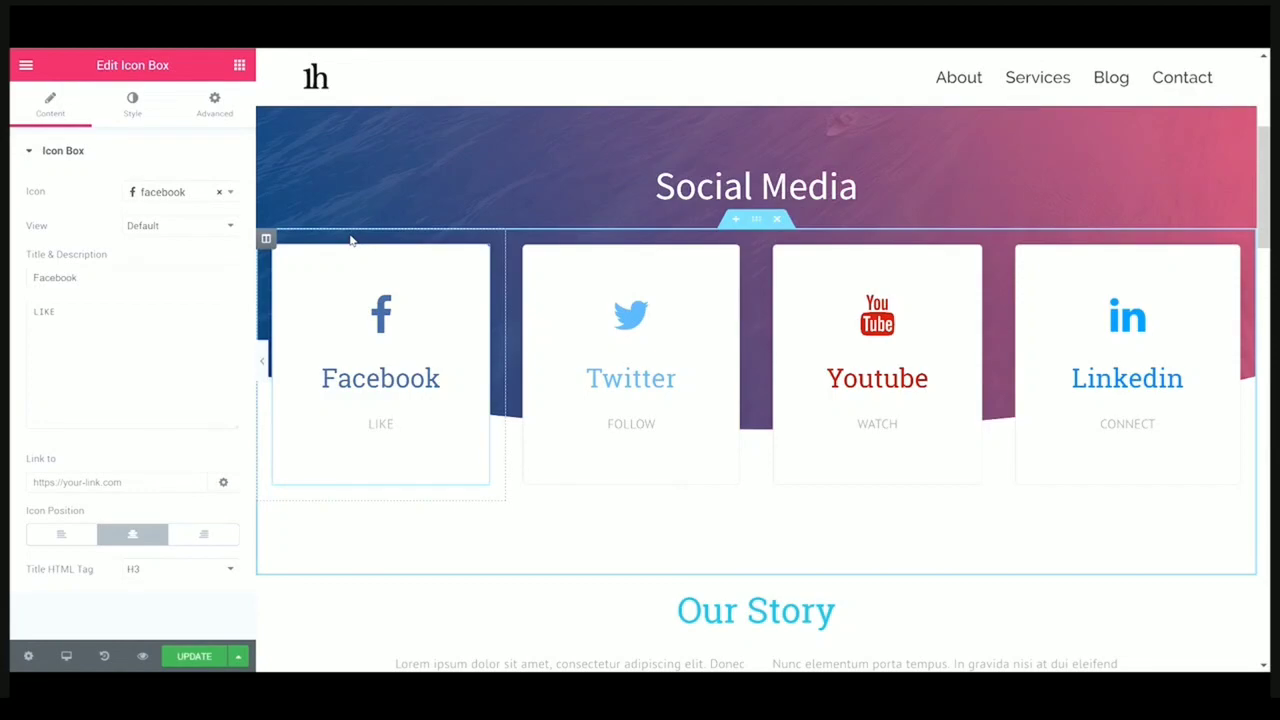
{"action": "left_click", "coordinate": [168, 198]}
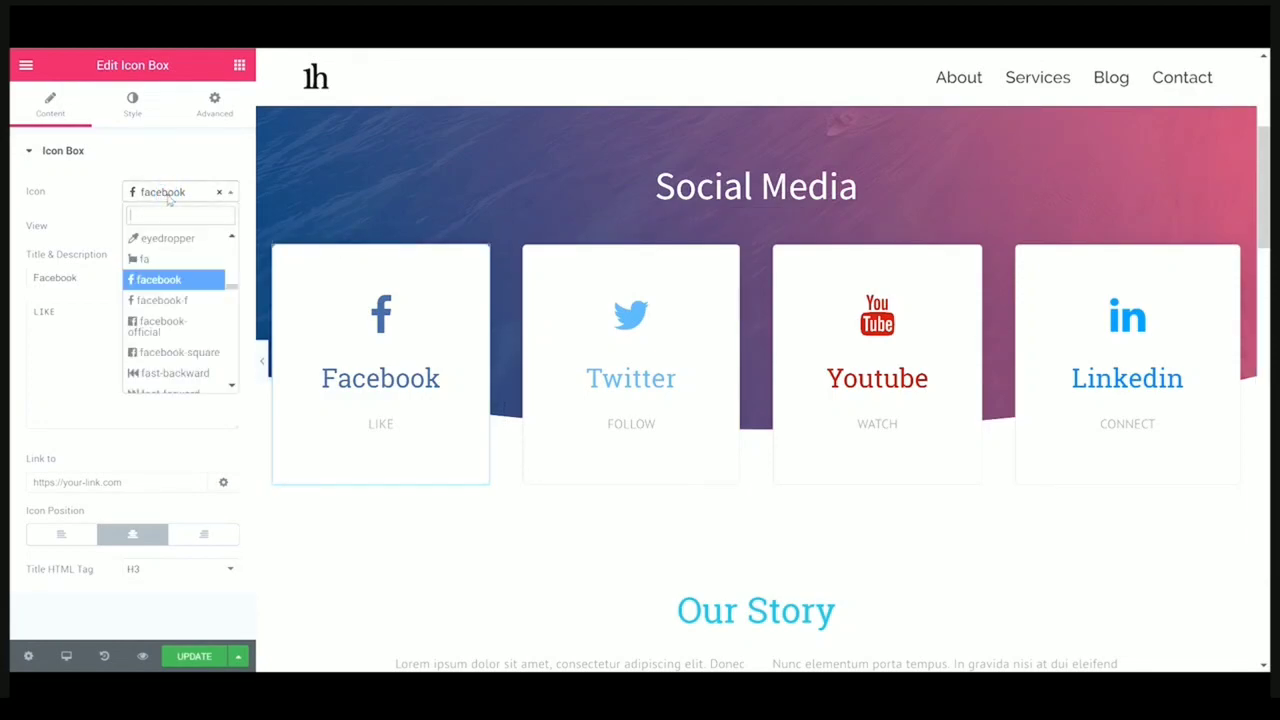
{"action": "left_click", "coordinate": [91, 288]}
{"action": "double_click", "coordinate": [91, 287]}
{"action": "key", "text": "BackSpace"}
{"action": "type", "text": "sdas"}
{"action": "key", "text": "ctrl+z"}
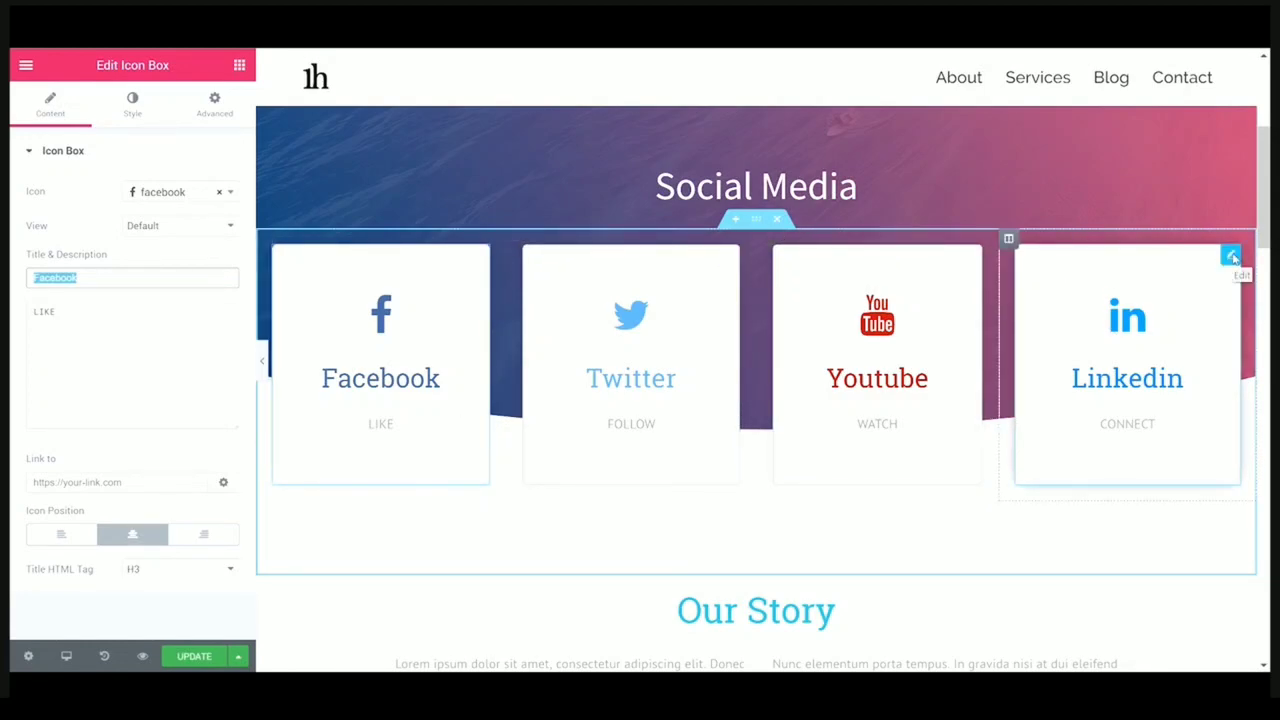
{"action": "right_click", "coordinate": [1233, 258]}
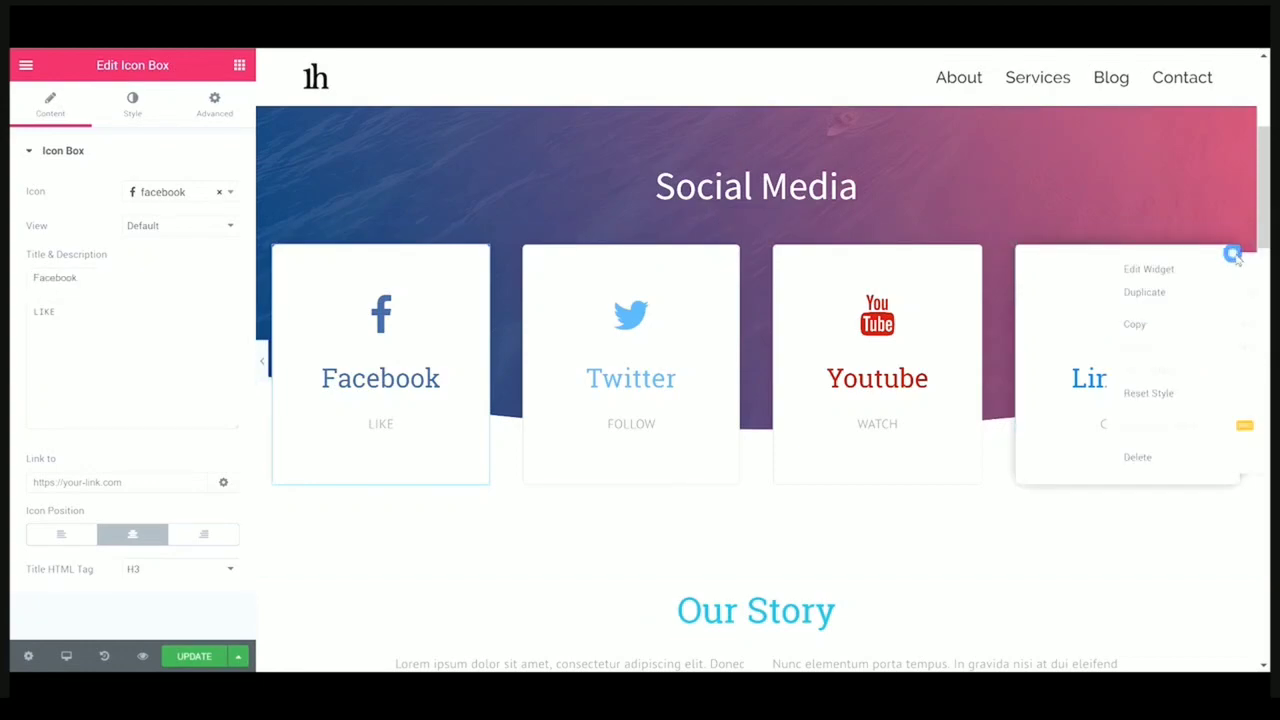
{"action": "left_click", "coordinate": [1146, 457]}
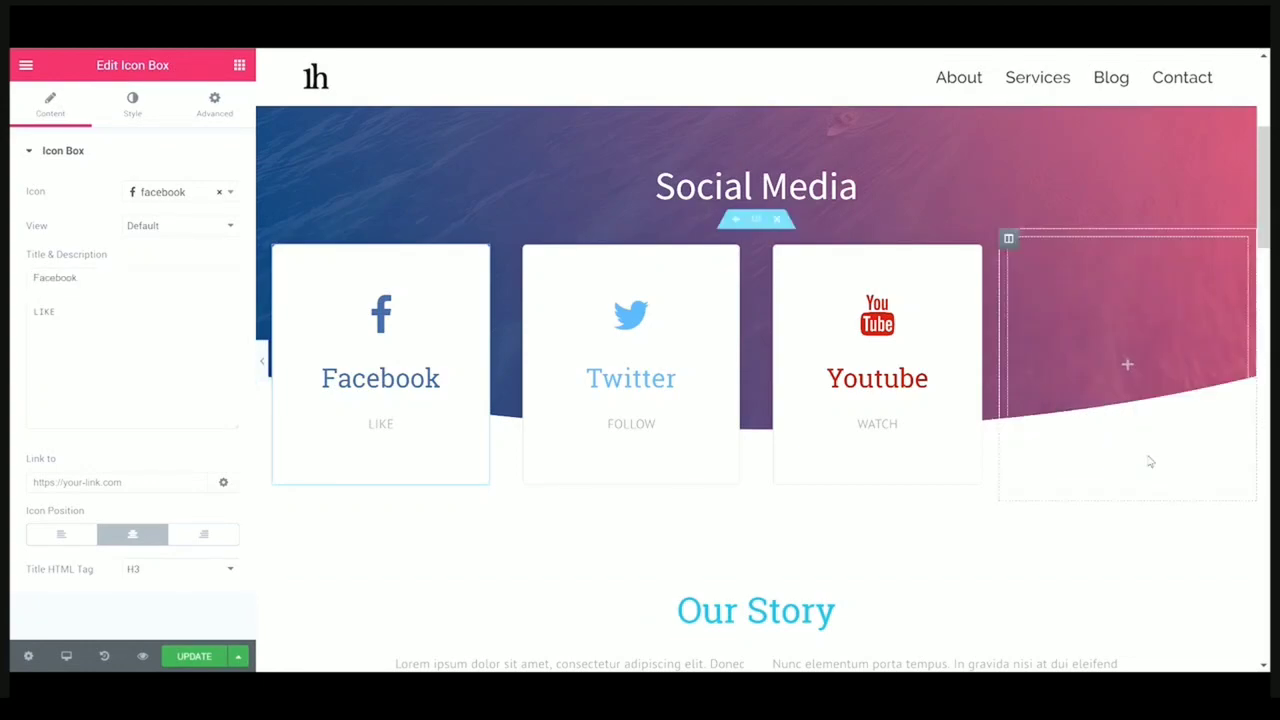
{"action": "right_click", "coordinate": [1008, 239]}
{"action": "left_click", "coordinate": [1043, 446]}
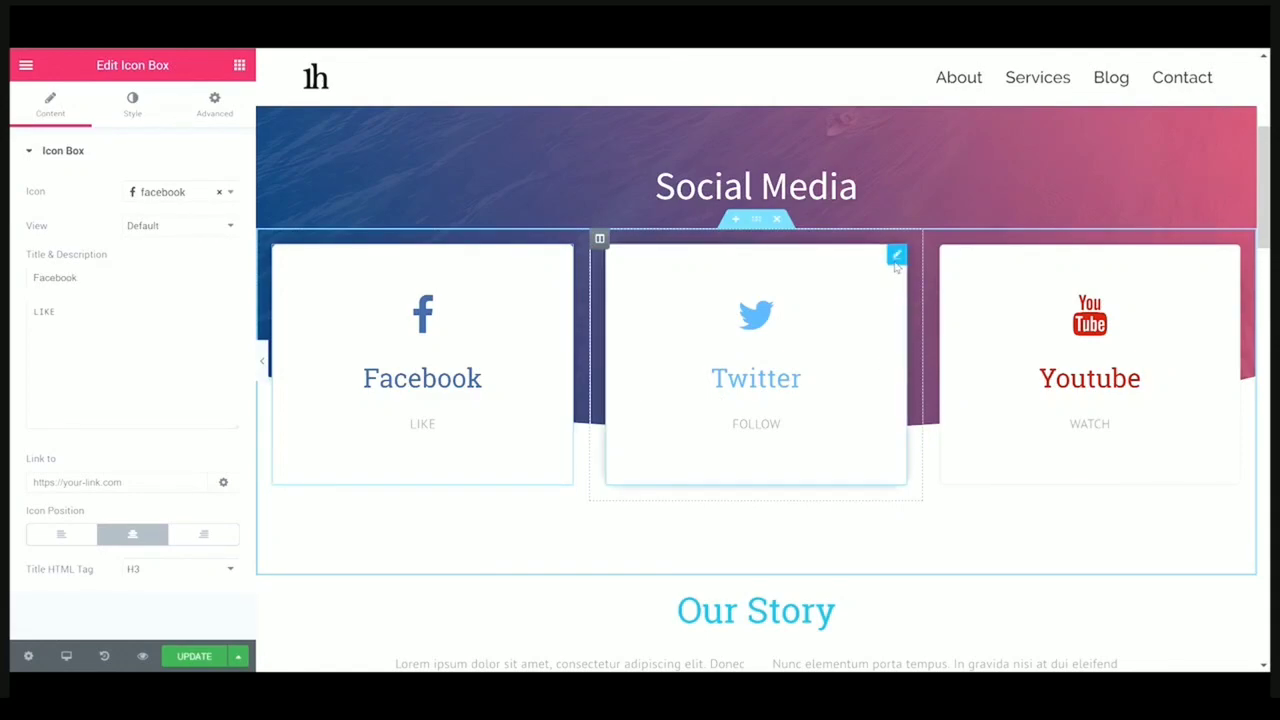
{"action": "right_click", "coordinate": [600, 240]}
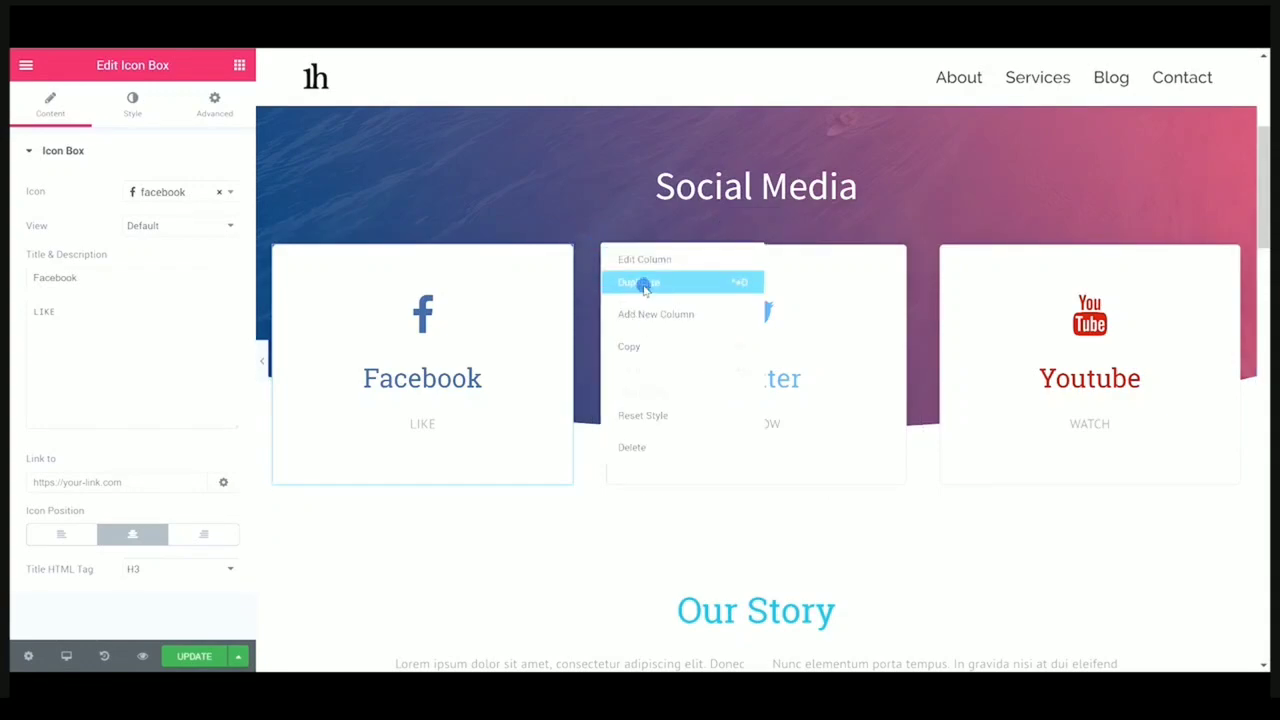
{"action": "left_click", "coordinate": [645, 287]}
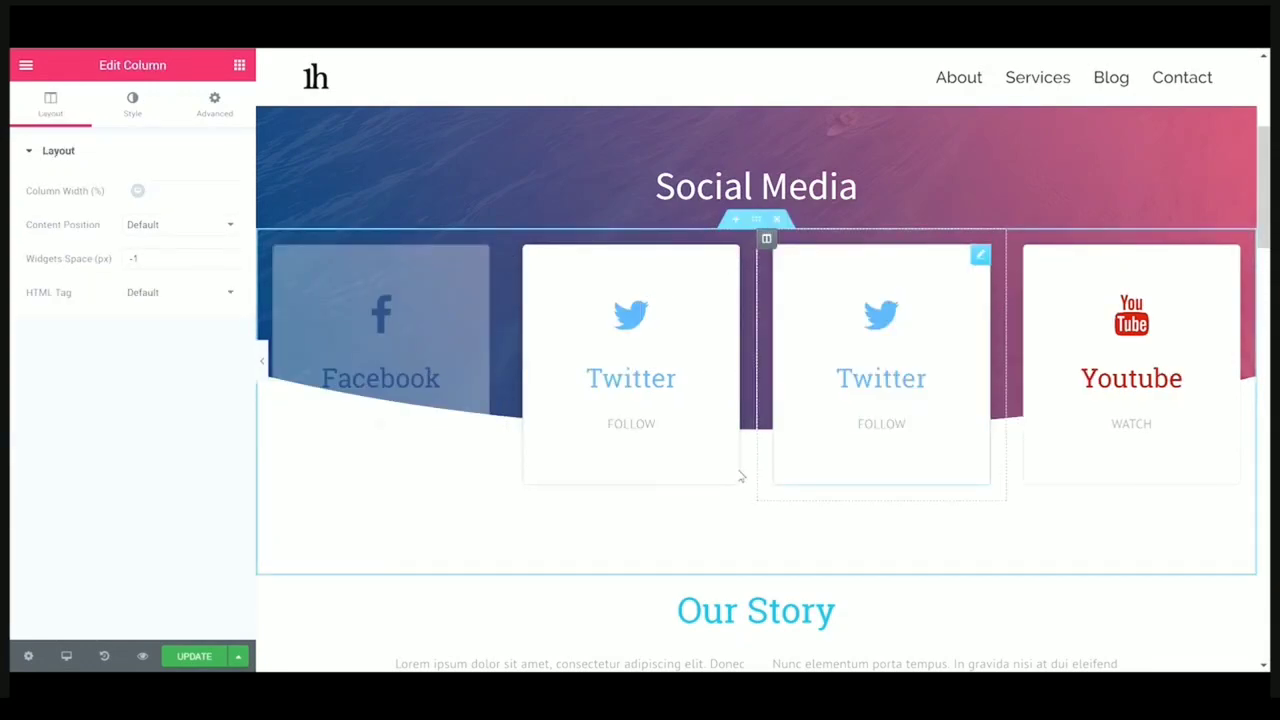
{"action": "right_click", "coordinate": [767, 240]}
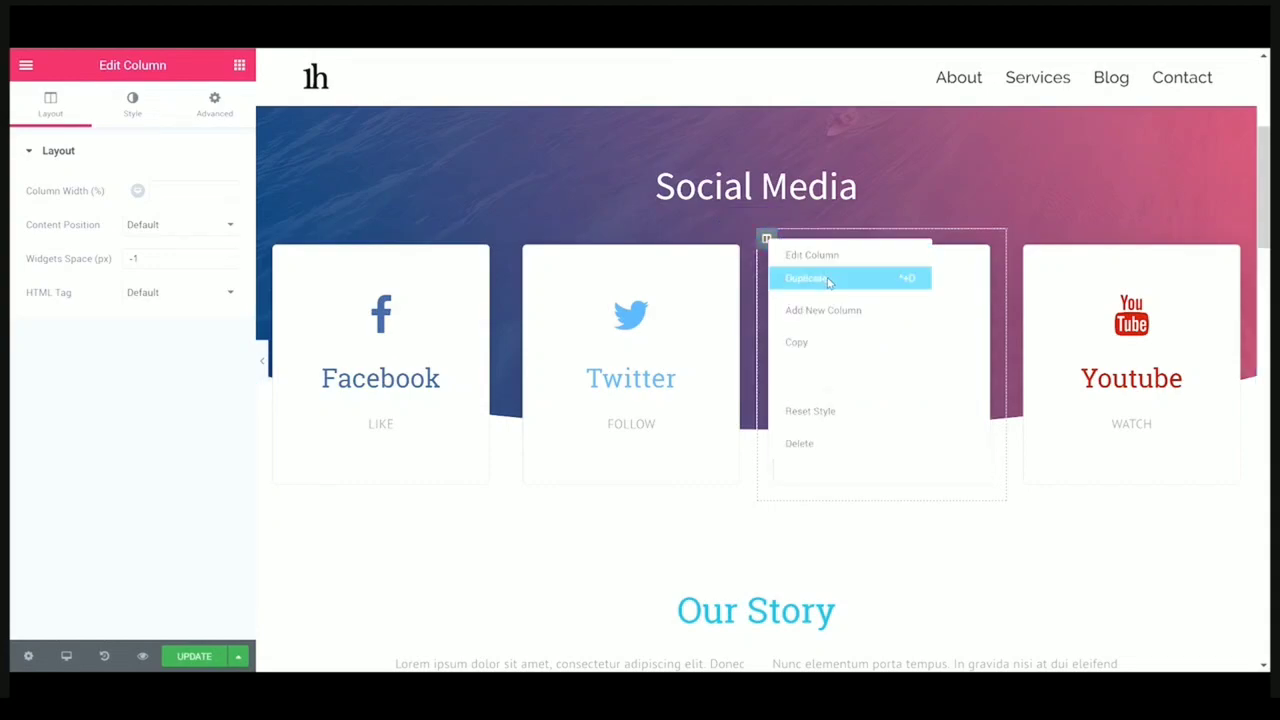
{"action": "left_click", "coordinate": [826, 279]}
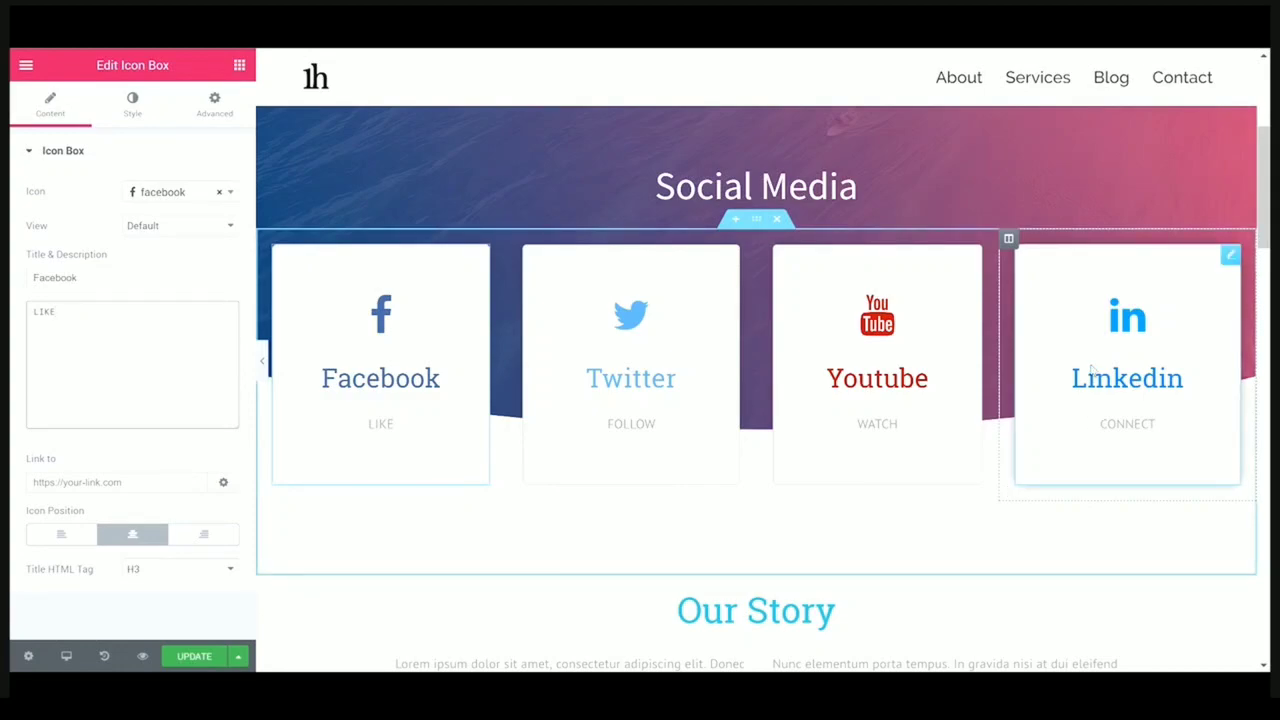
{"action": "scroll", "coordinate": [1090, 367], "scroll_direction": "down", "scroll_amount": 5}
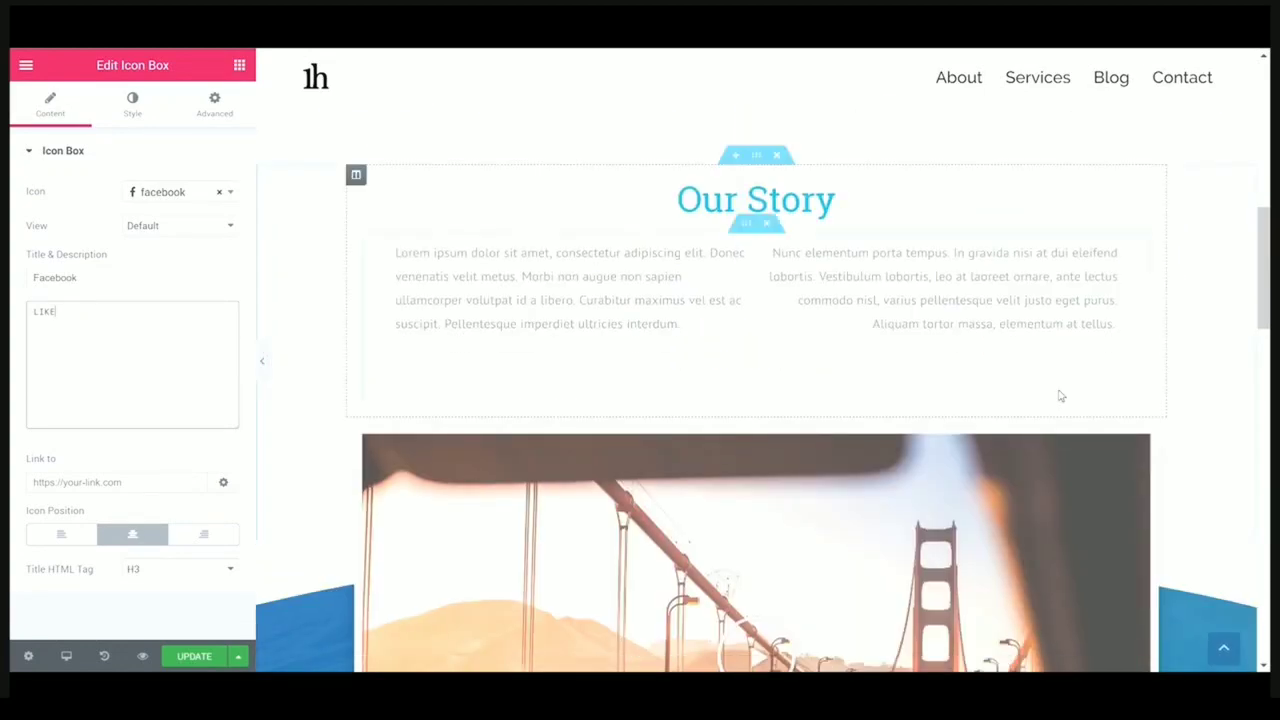
Step: Select the Our Story heading and scroll to the video widget
{"action": "scroll", "coordinate": [780, 260], "scroll_direction": "up", "scroll_amount": 2}
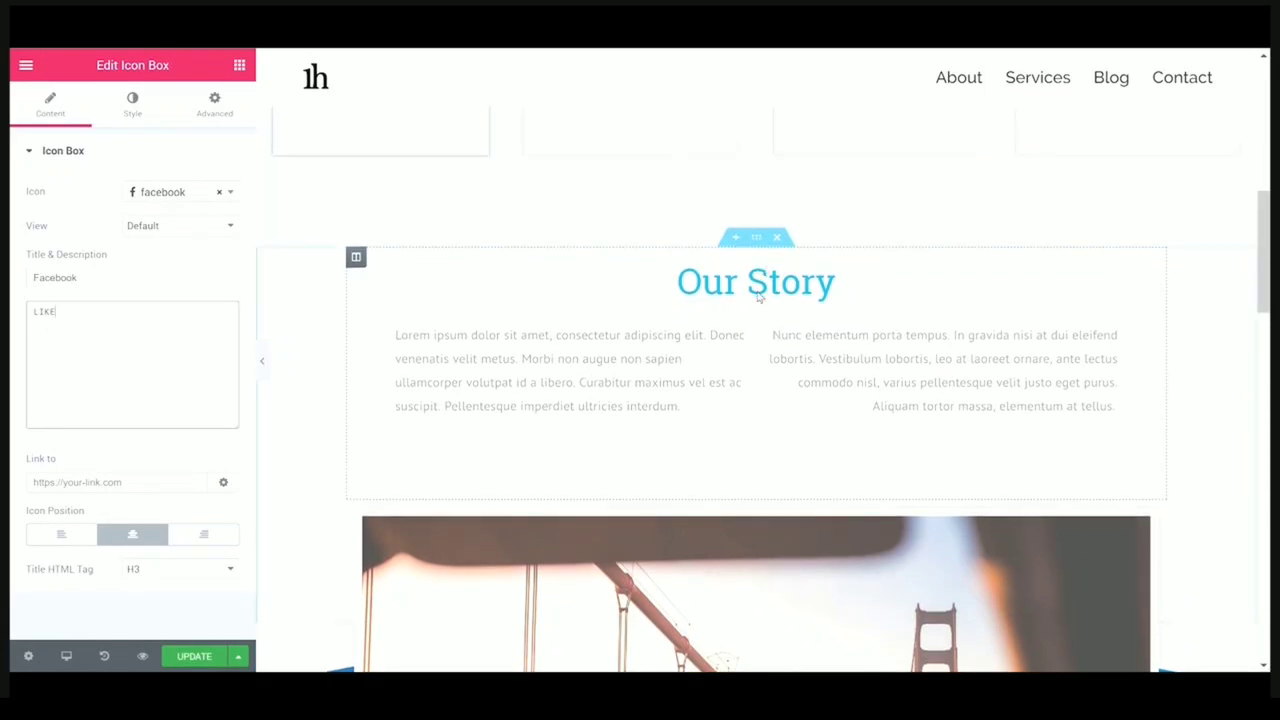
{"action": "left_click", "coordinate": [762, 285]}
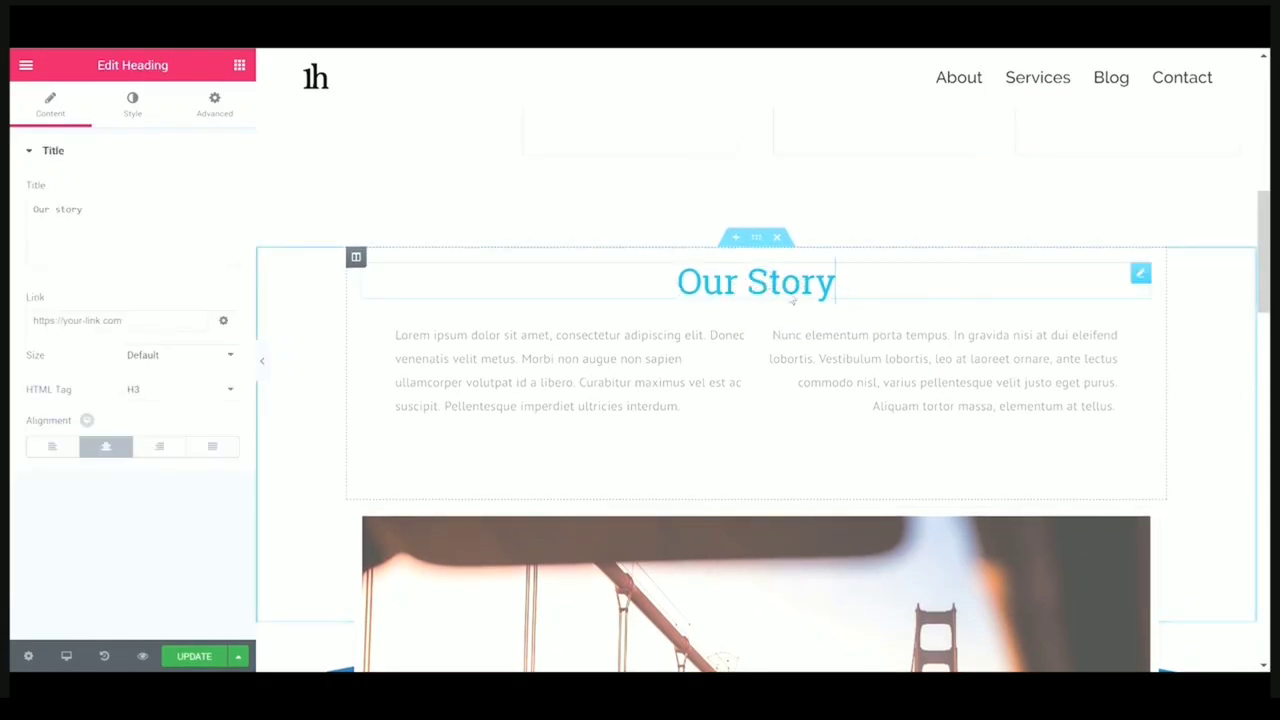
{"action": "scroll", "coordinate": [862, 260], "scroll_direction": "down", "scroll_amount": 1}
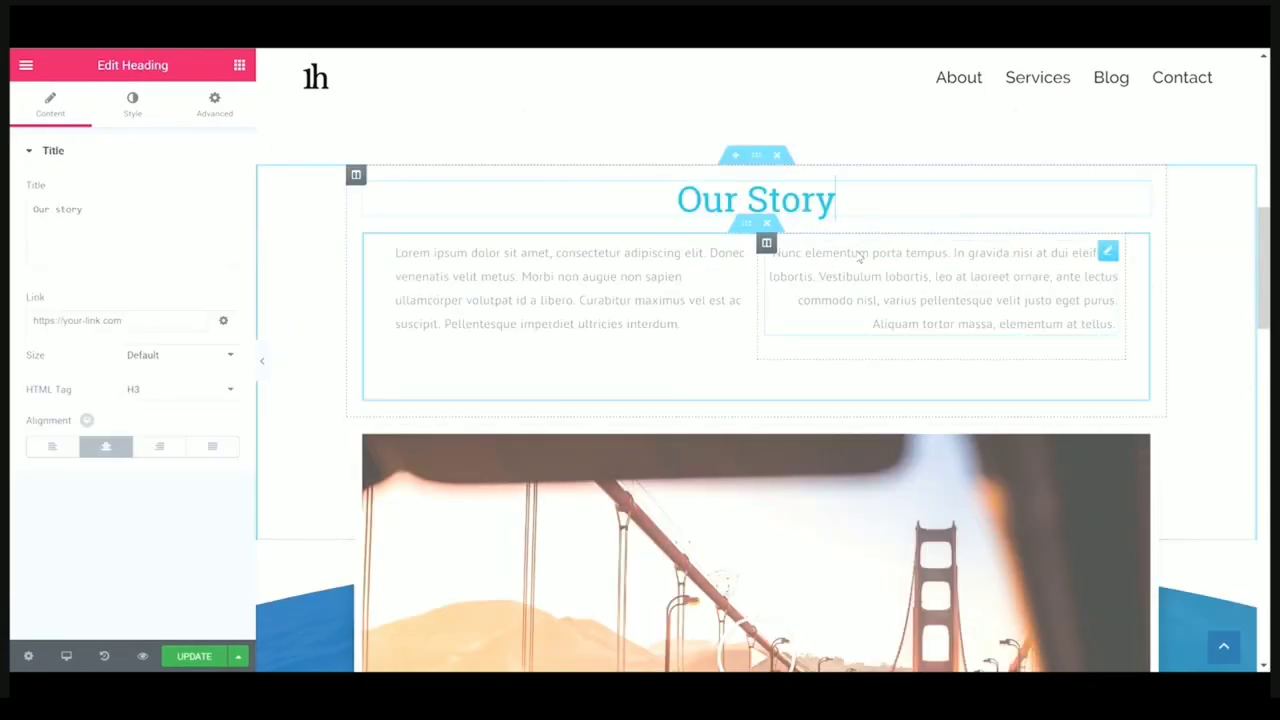
{"action": "scroll", "coordinate": [858, 265], "scroll_direction": "down", "scroll_amount": 2}
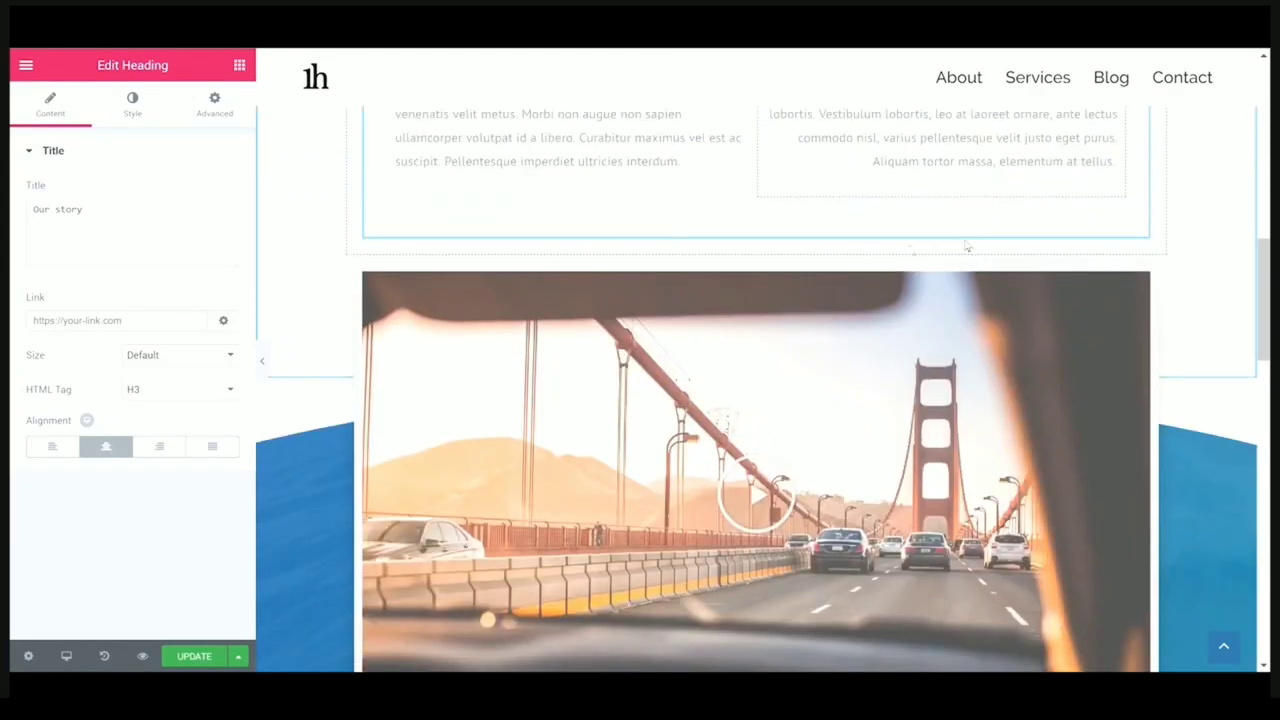
{"action": "scroll", "coordinate": [791, 306], "scroll_direction": "down", "scroll_amount": 2}
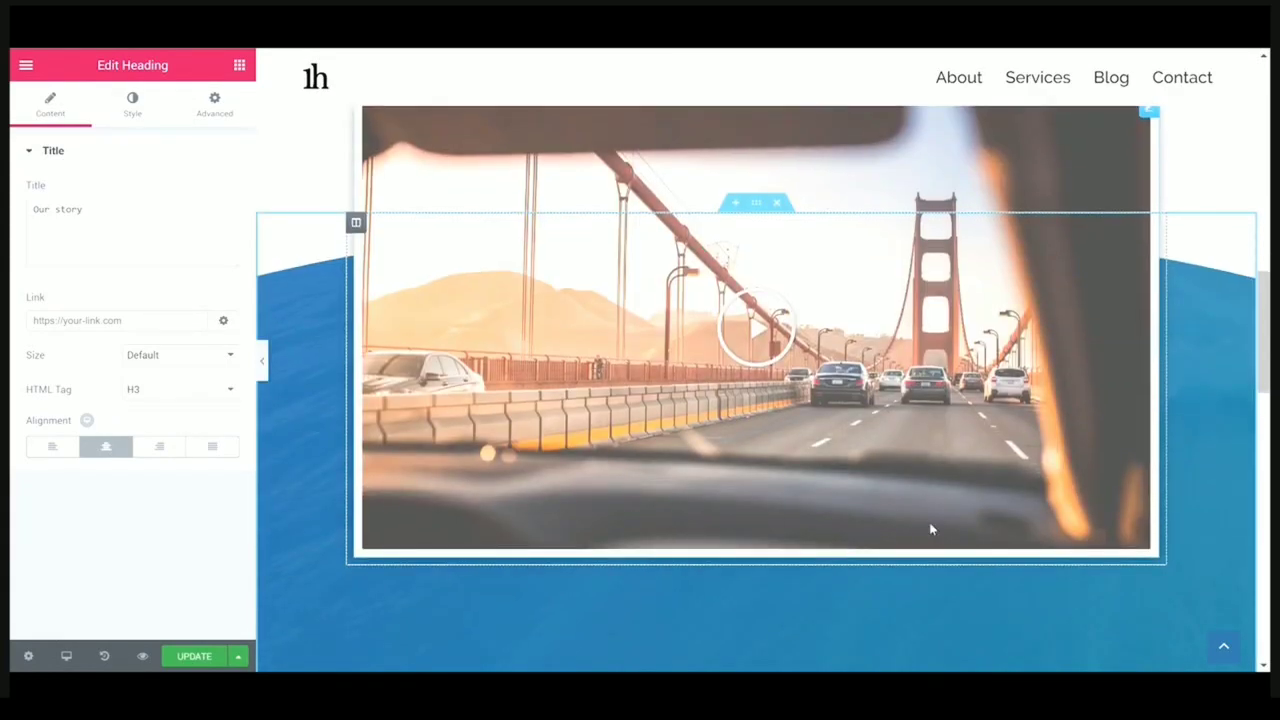
{"action": "scroll", "coordinate": [1150, 195], "scroll_direction": "up", "scroll_amount": 1}
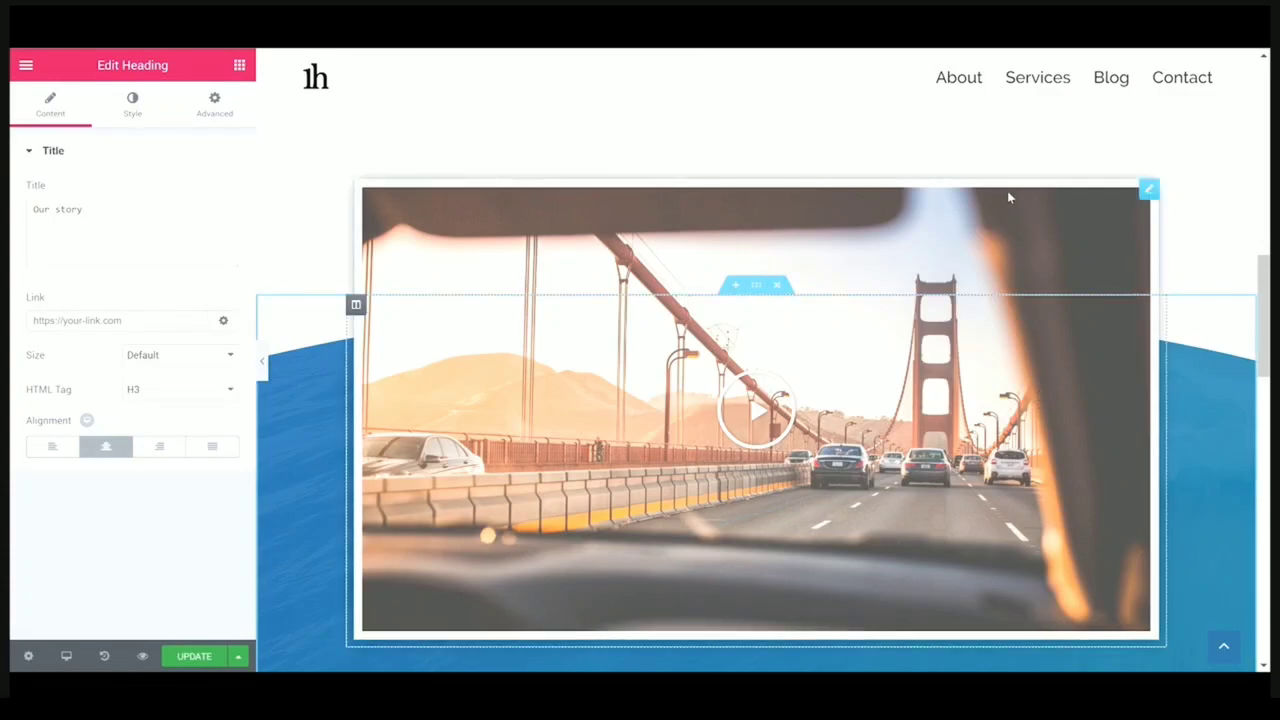
Step: Swap the video's bridge image overlay for the black-and-white city photo Untitled-2.jpg
{"action": "left_click", "coordinate": [1148, 189]}
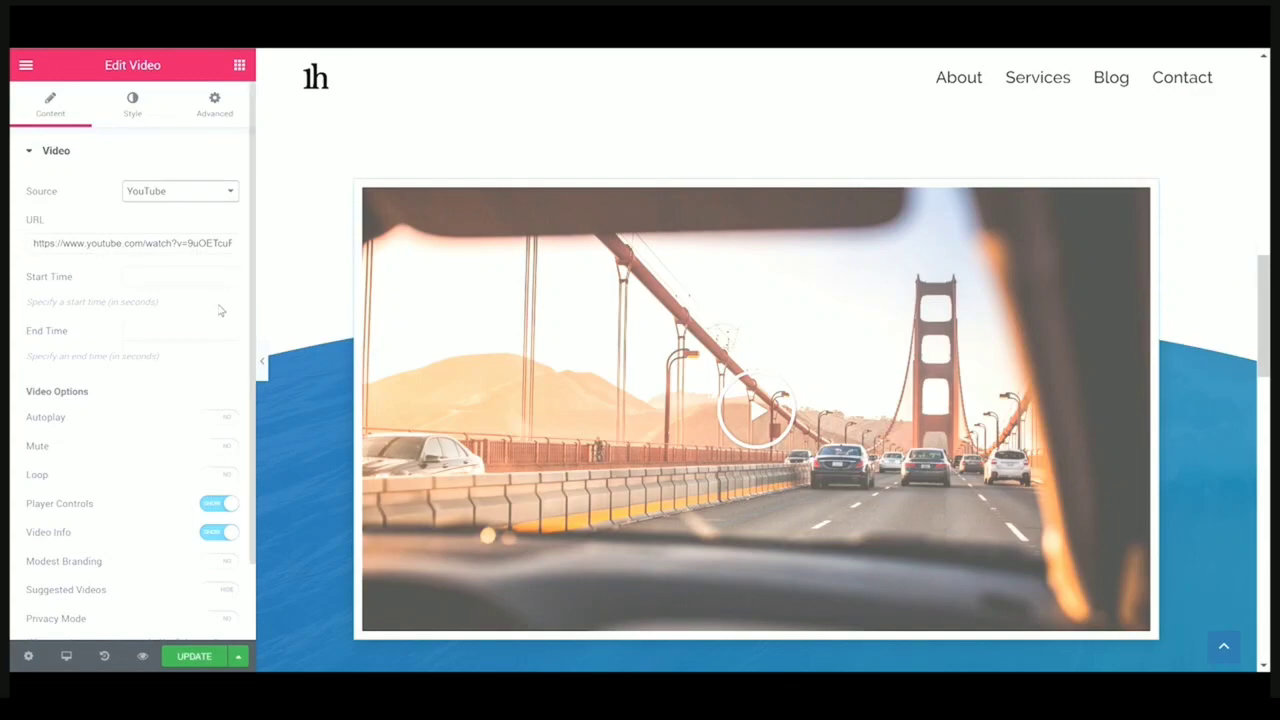
{"action": "scroll", "coordinate": [205, 383], "scroll_direction": "down", "scroll_amount": 1}
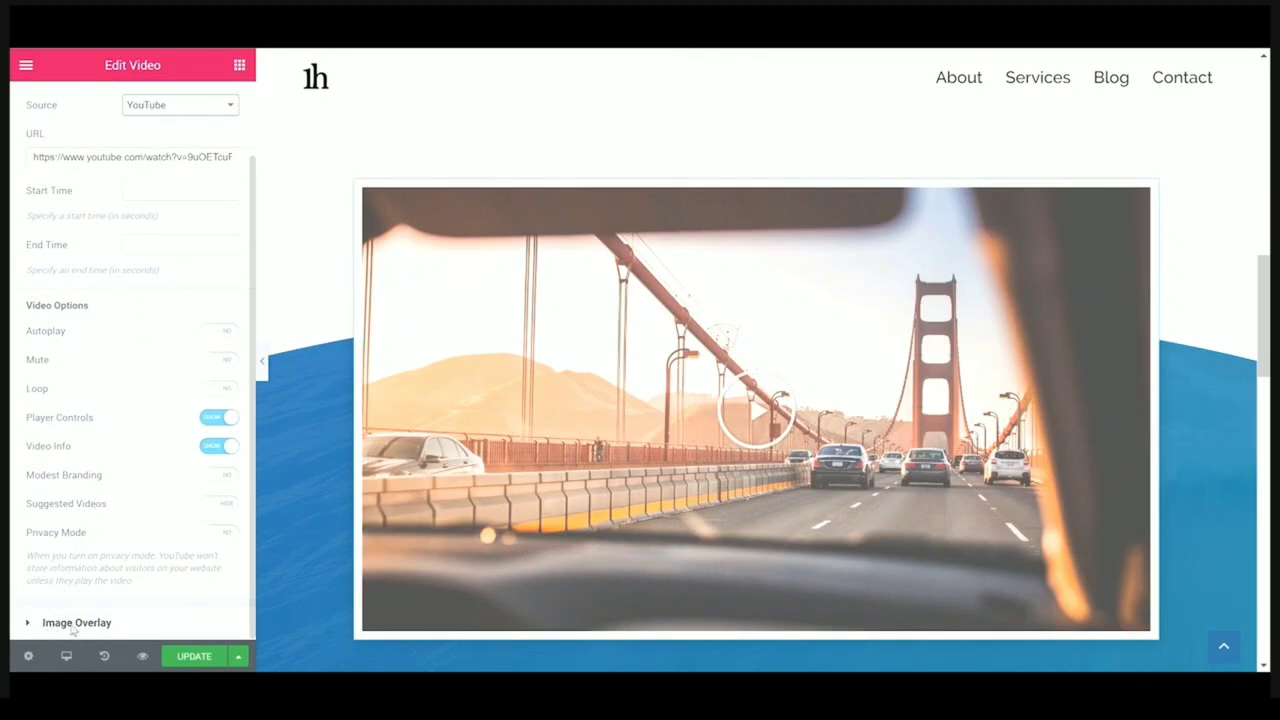
{"action": "left_click", "coordinate": [74, 624]}
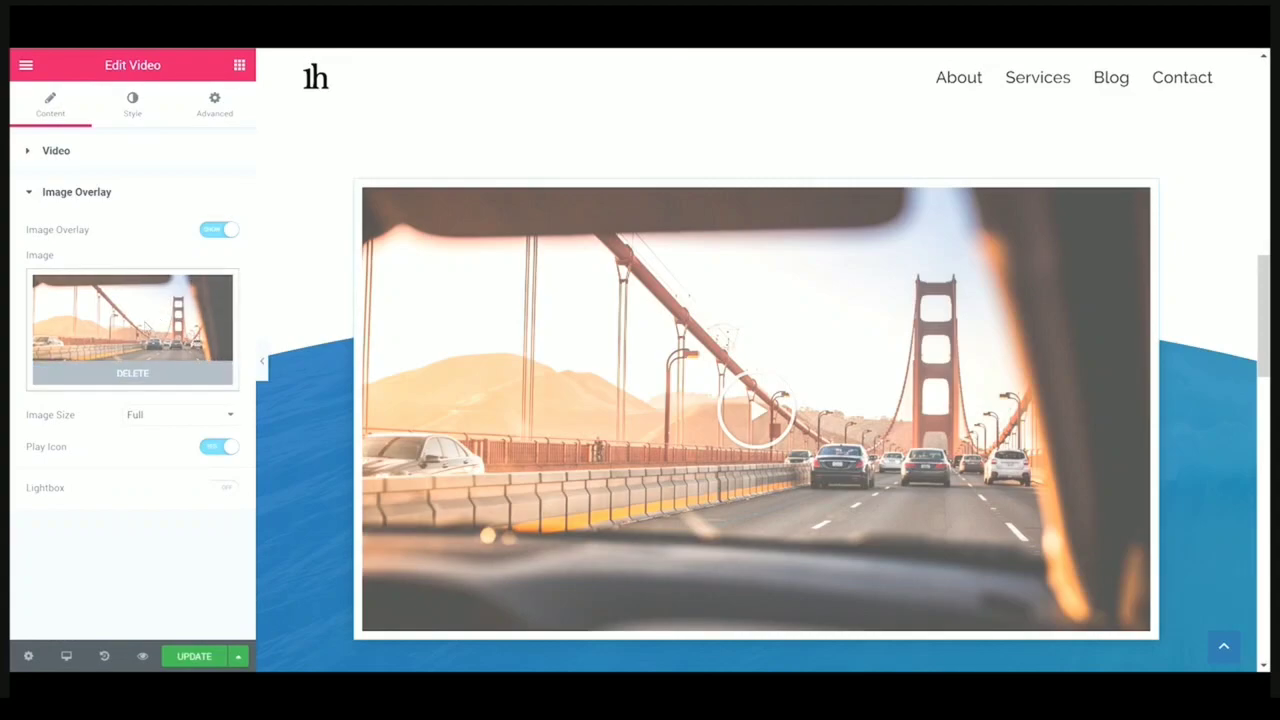
{"action": "left_click", "coordinate": [134, 373]}
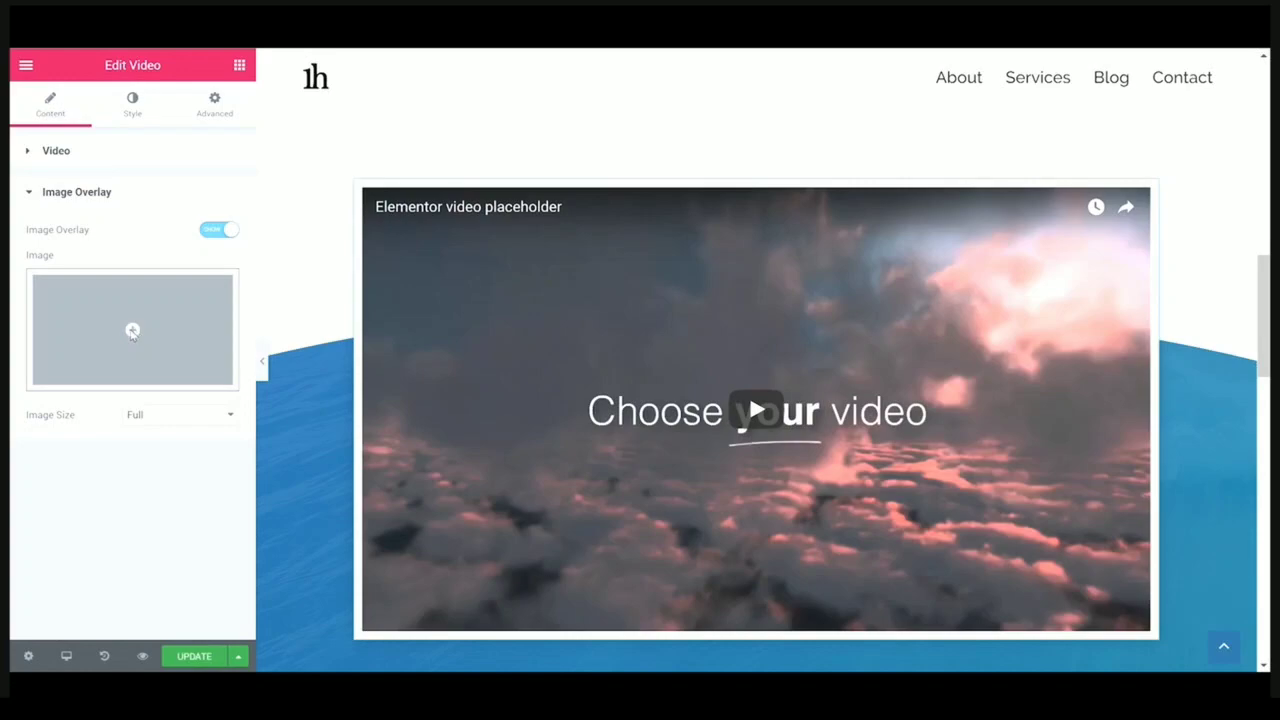
{"action": "left_click", "coordinate": [132, 332]}
{"action": "left_click", "coordinate": [172, 127]}
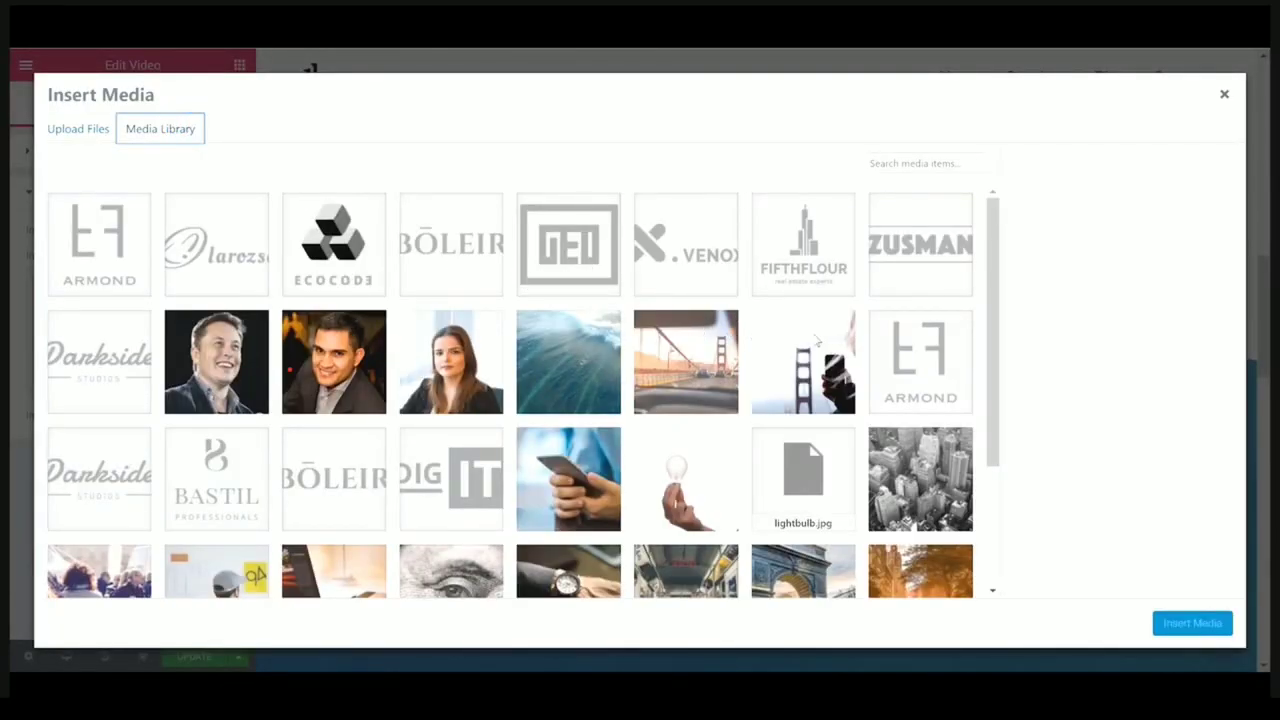
{"action": "scroll", "coordinate": [523, 392], "scroll_direction": "down", "scroll_amount": 1}
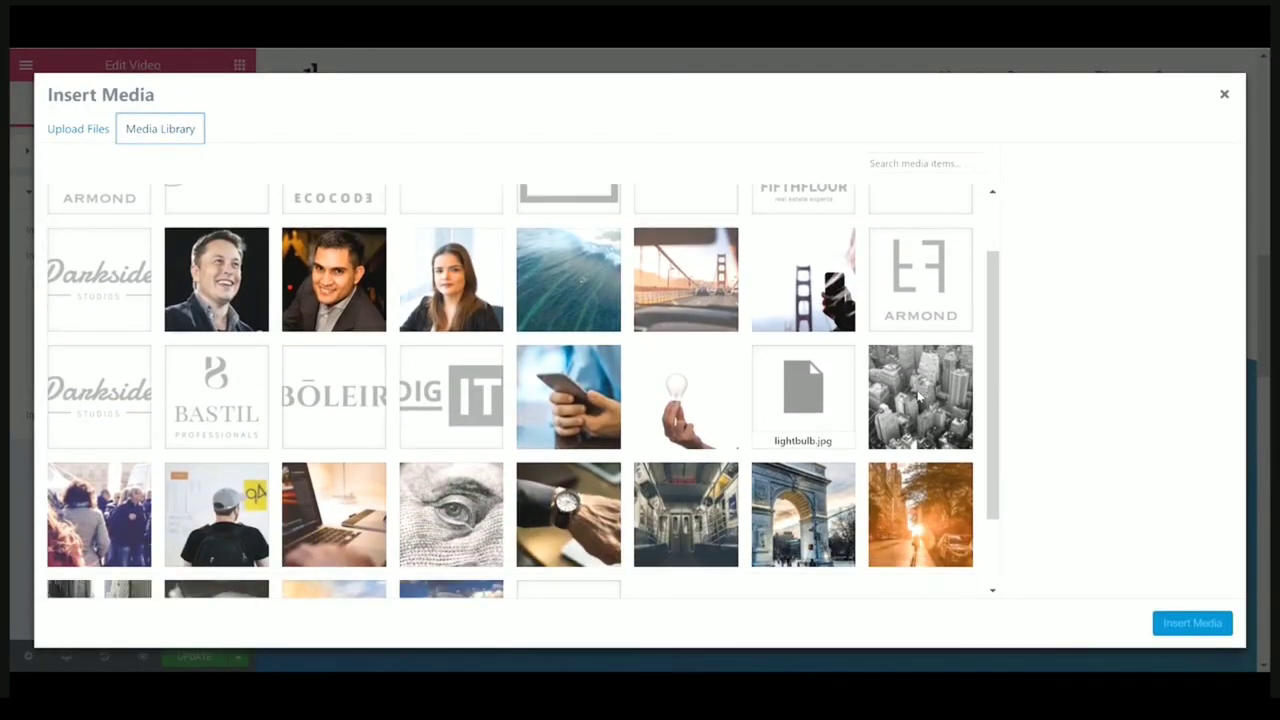
{"action": "left_click", "coordinate": [918, 396]}
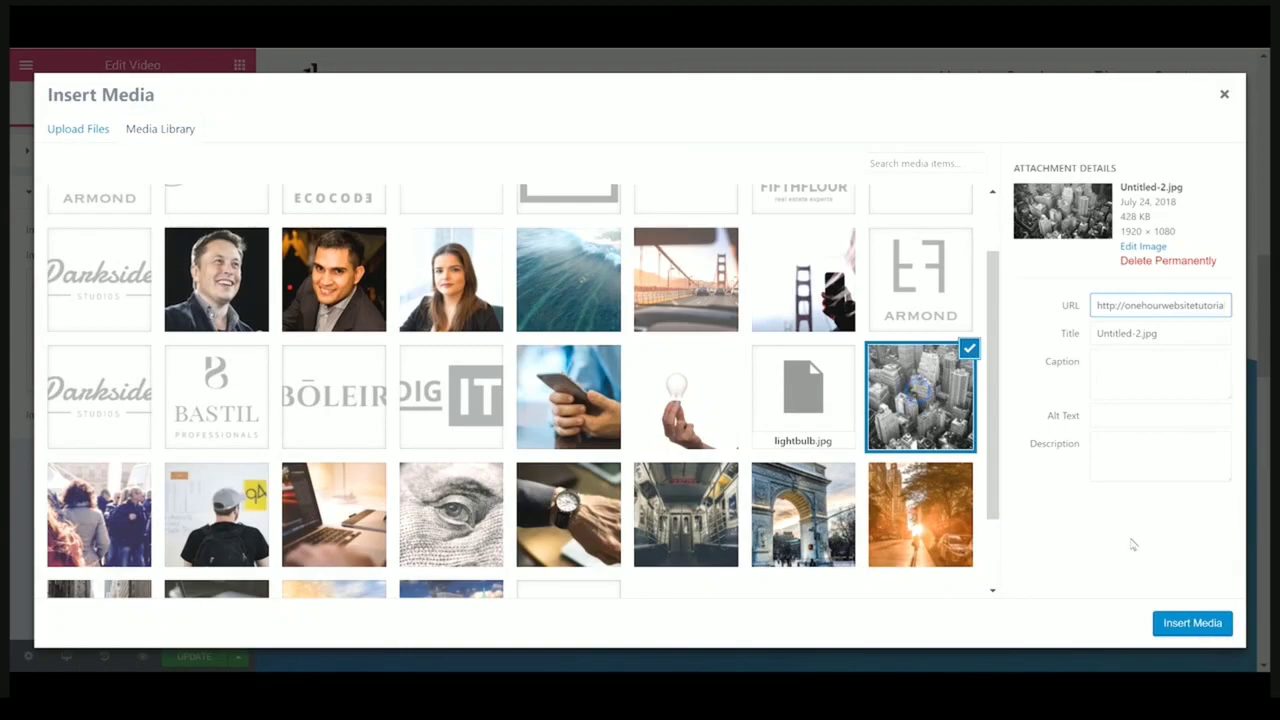
{"action": "left_click", "coordinate": [1190, 623]}
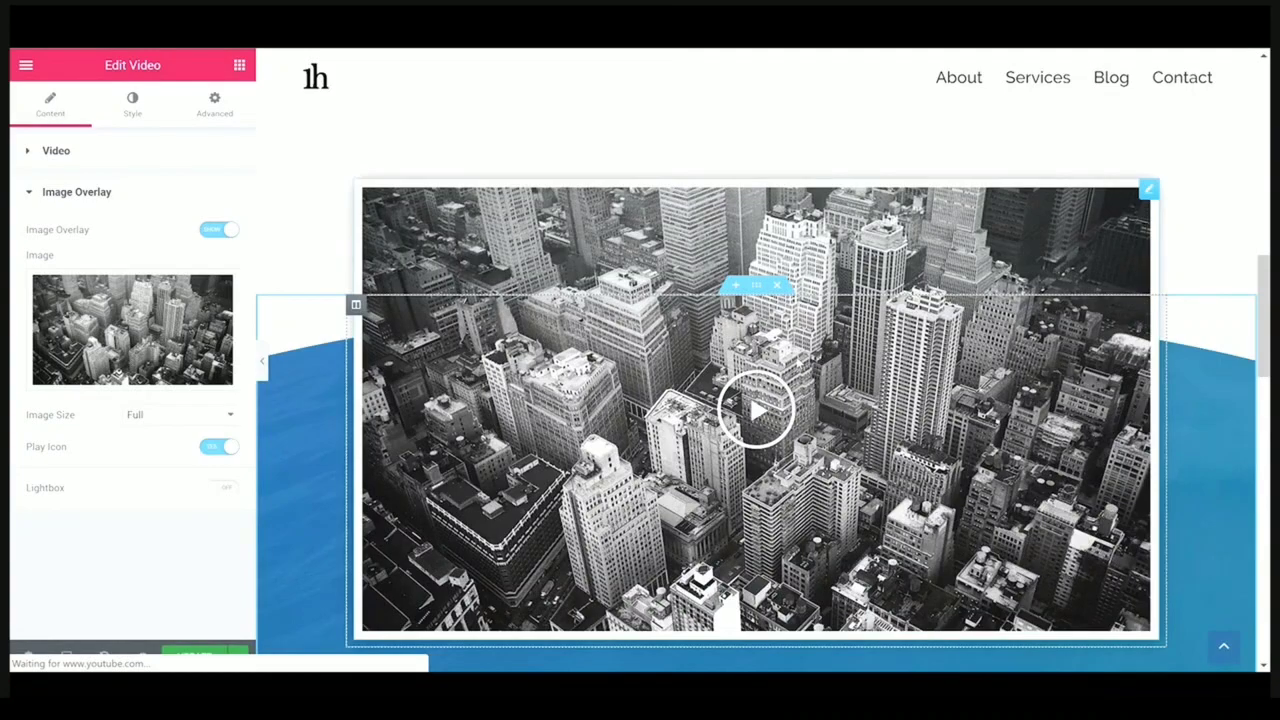
Step: Play and pause the video to preview it
{"action": "left_click", "coordinate": [758, 413]}
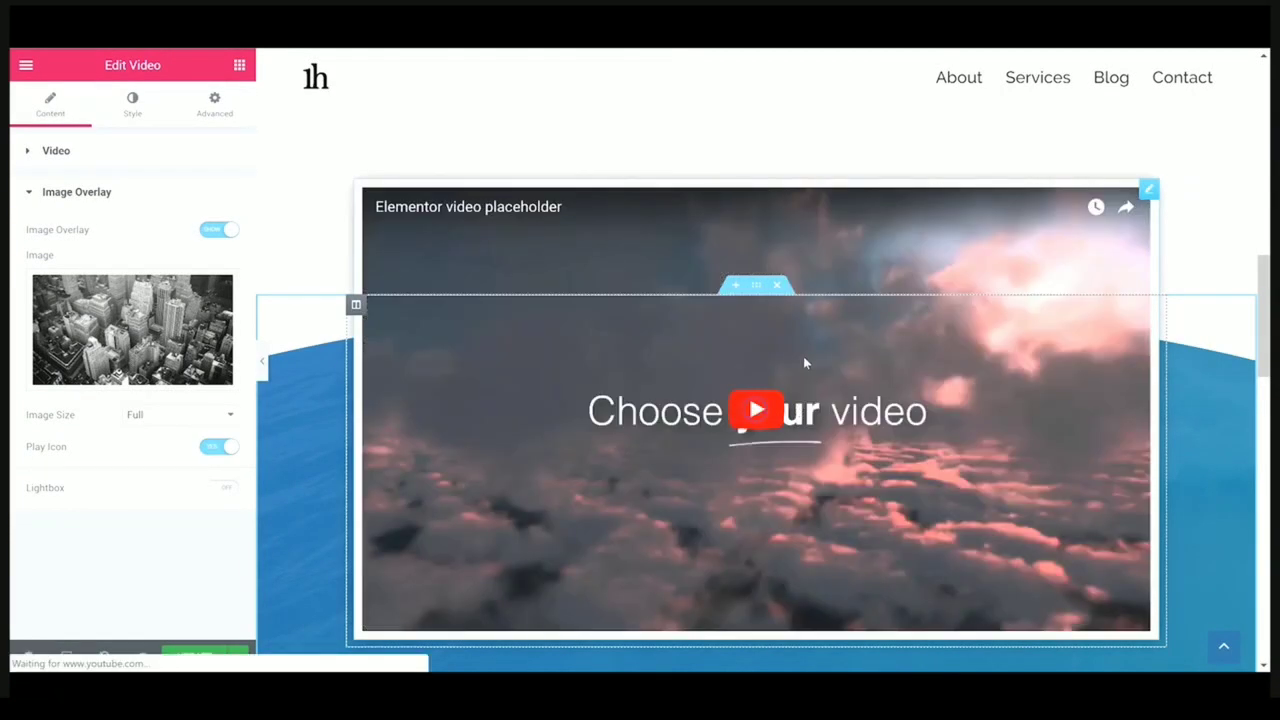
{"action": "left_click", "coordinate": [759, 418]}
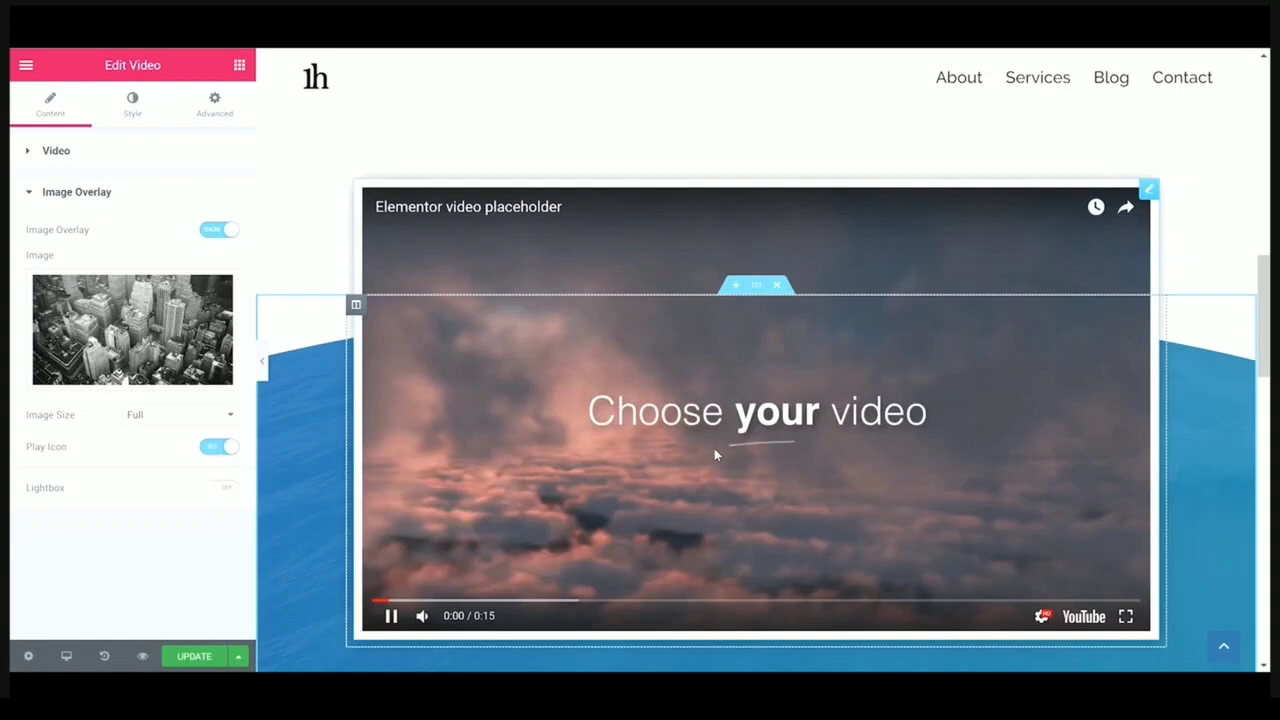
{"action": "left_click", "coordinate": [686, 429]}
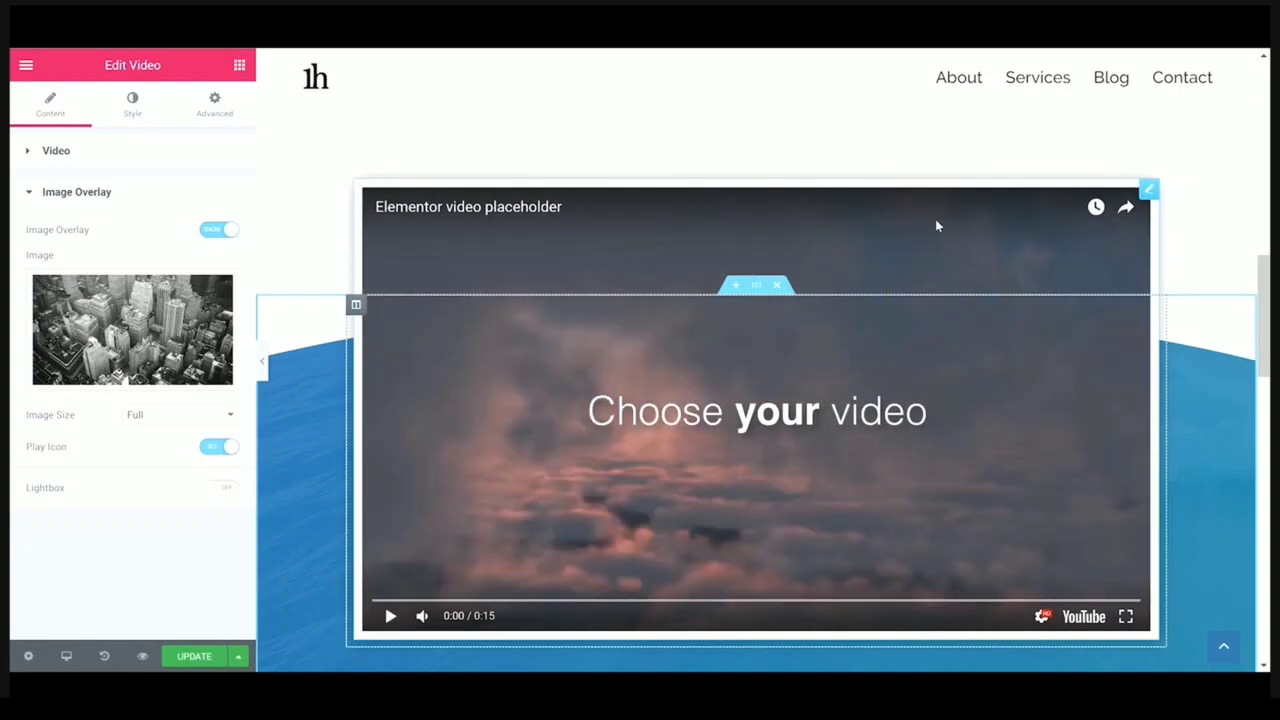
{"action": "scroll", "coordinate": [1061, 218], "scroll_direction": "down", "scroll_amount": 2}
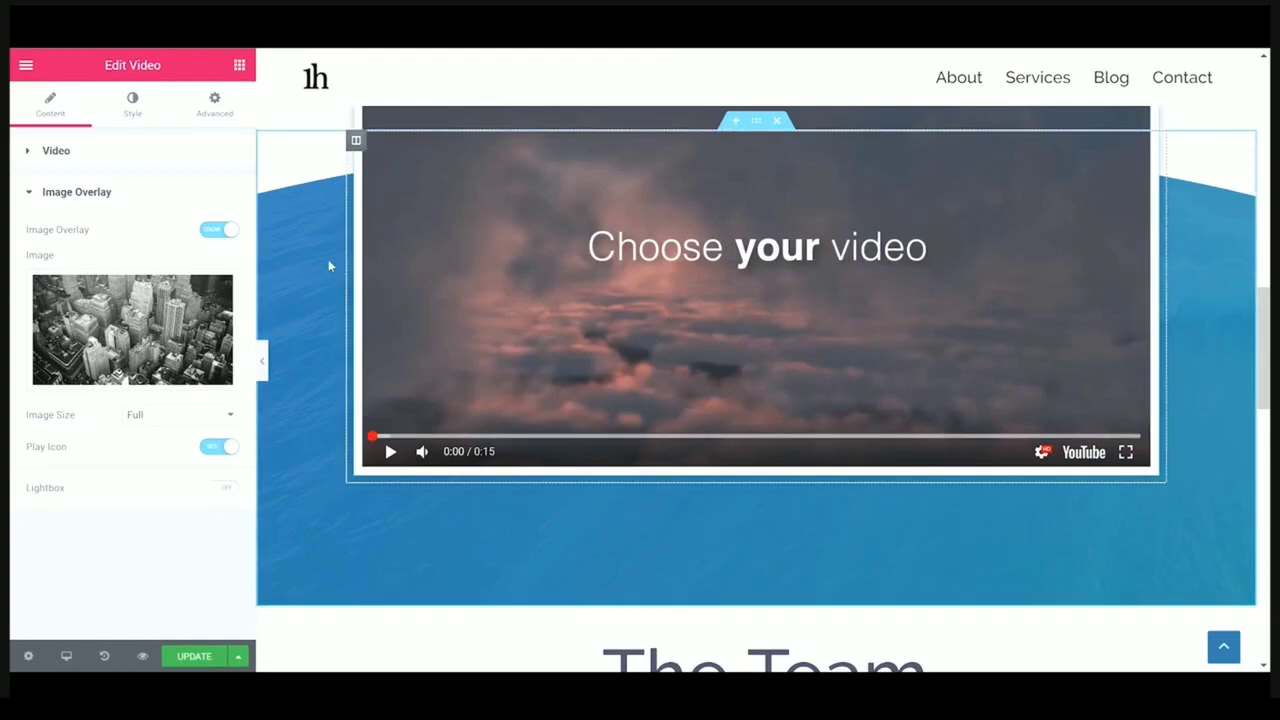
Step: Change the video section's background image to the sunlit street photo and review its overlay
{"action": "right_click", "coordinate": [1224, 348]}
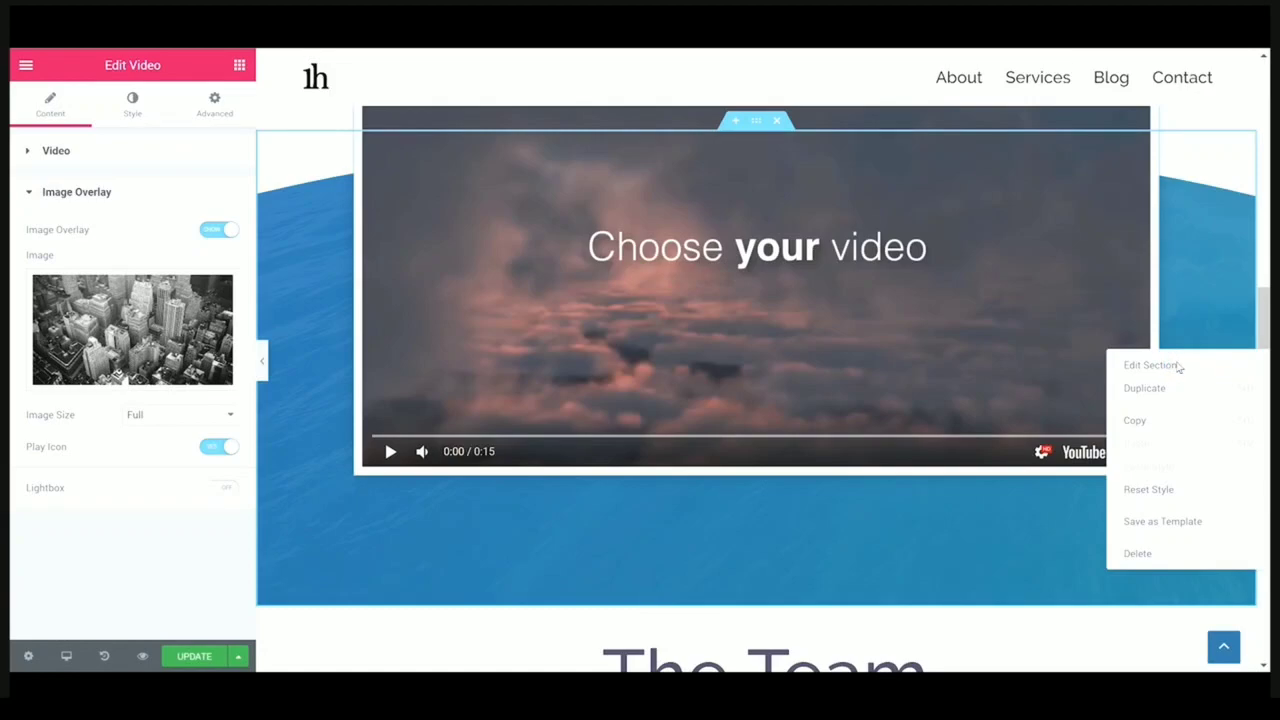
{"action": "left_click", "coordinate": [1174, 365]}
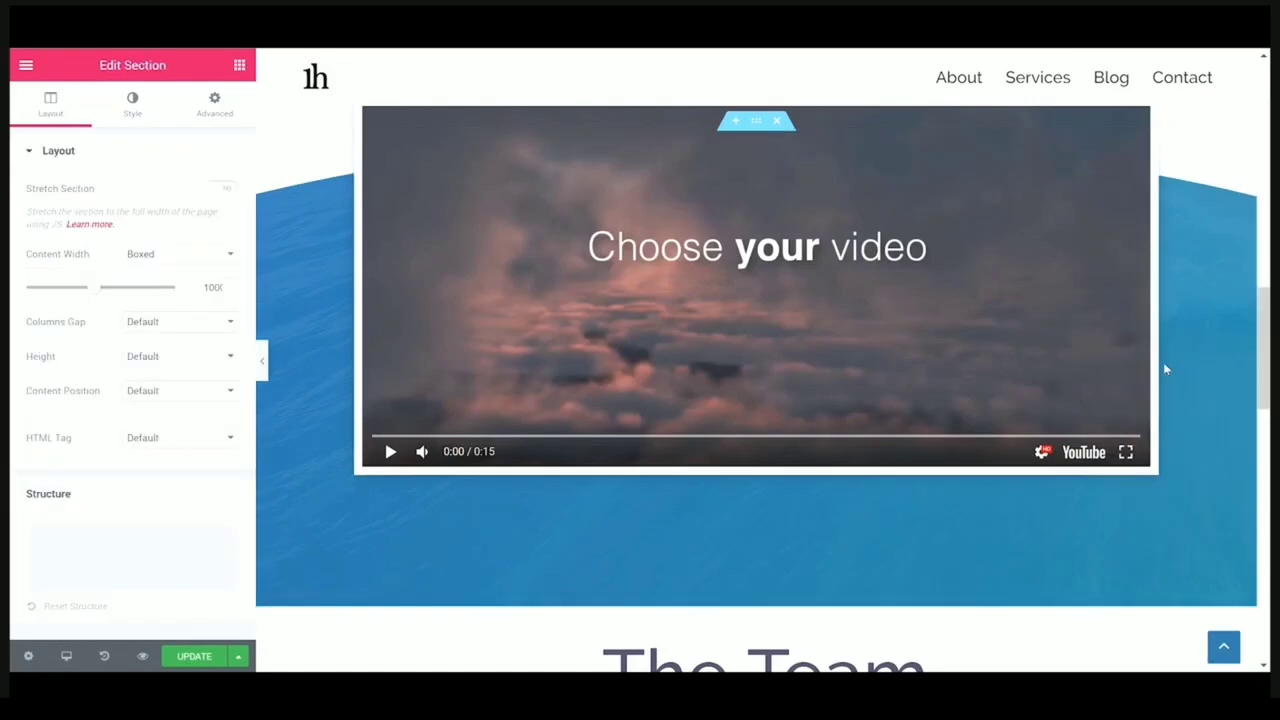
{"action": "left_click", "coordinate": [125, 112]}
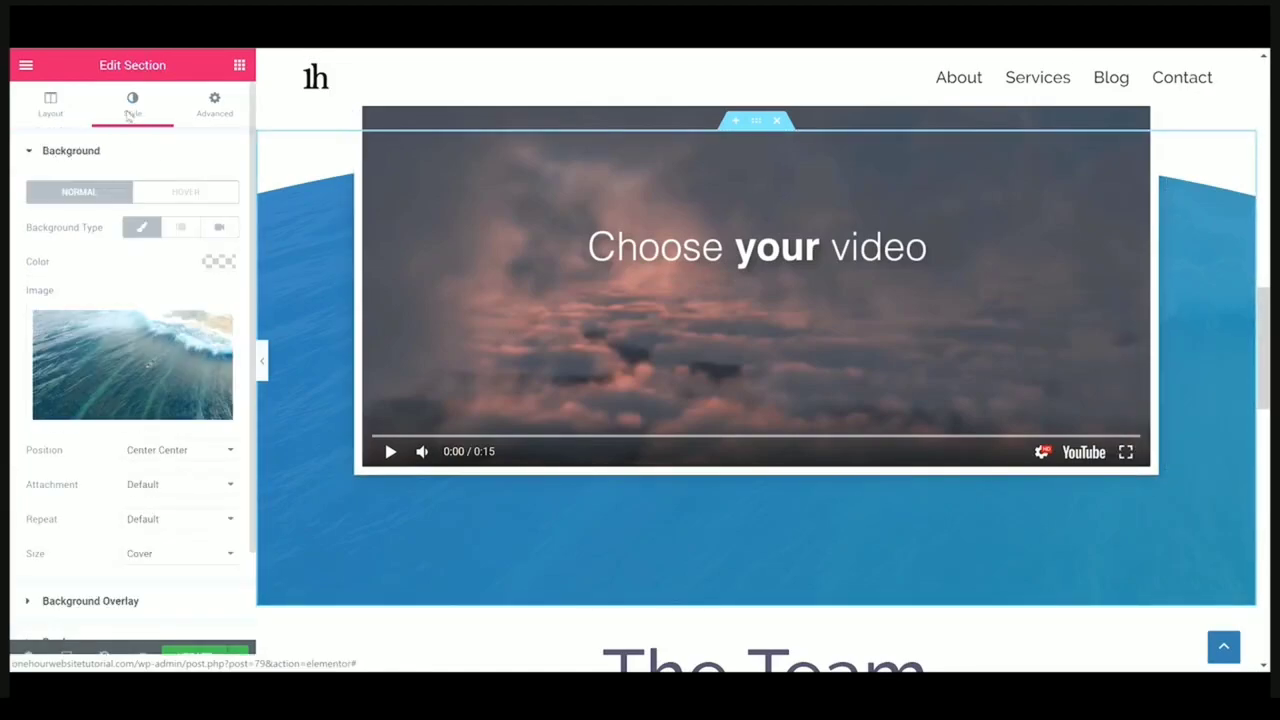
{"action": "left_click", "coordinate": [140, 360]}
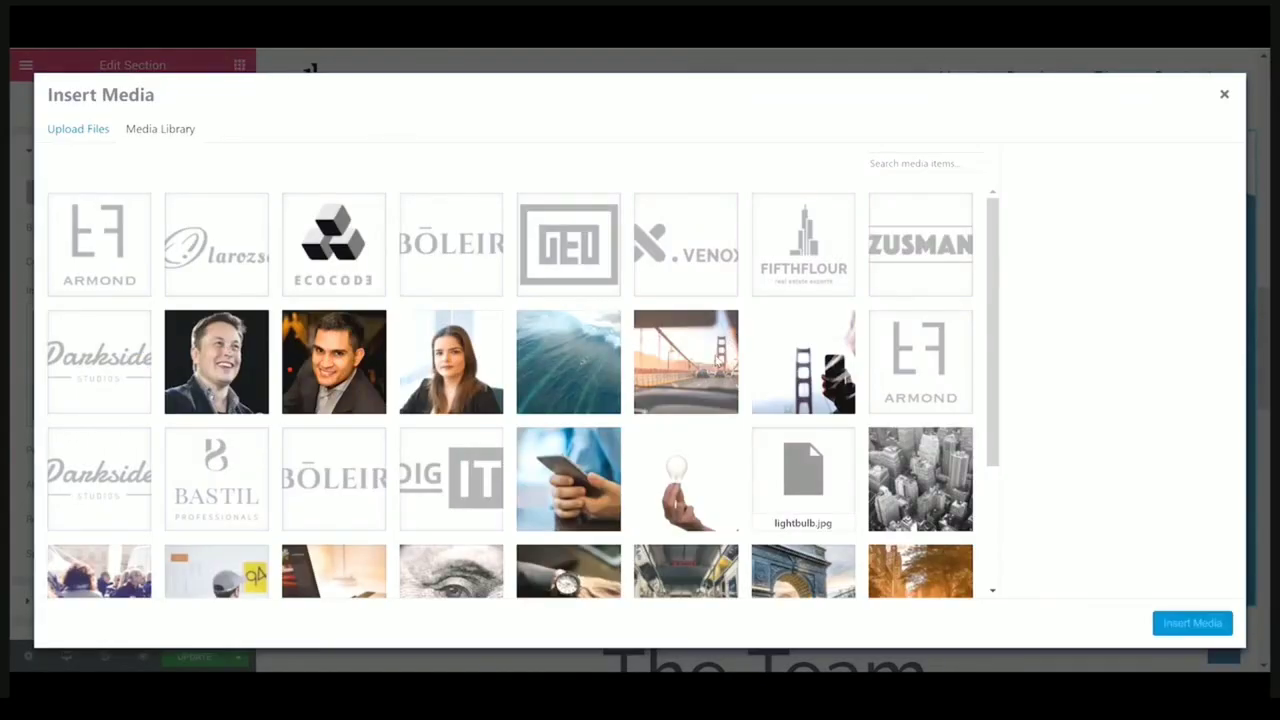
{"action": "key", "text": "Escape"}
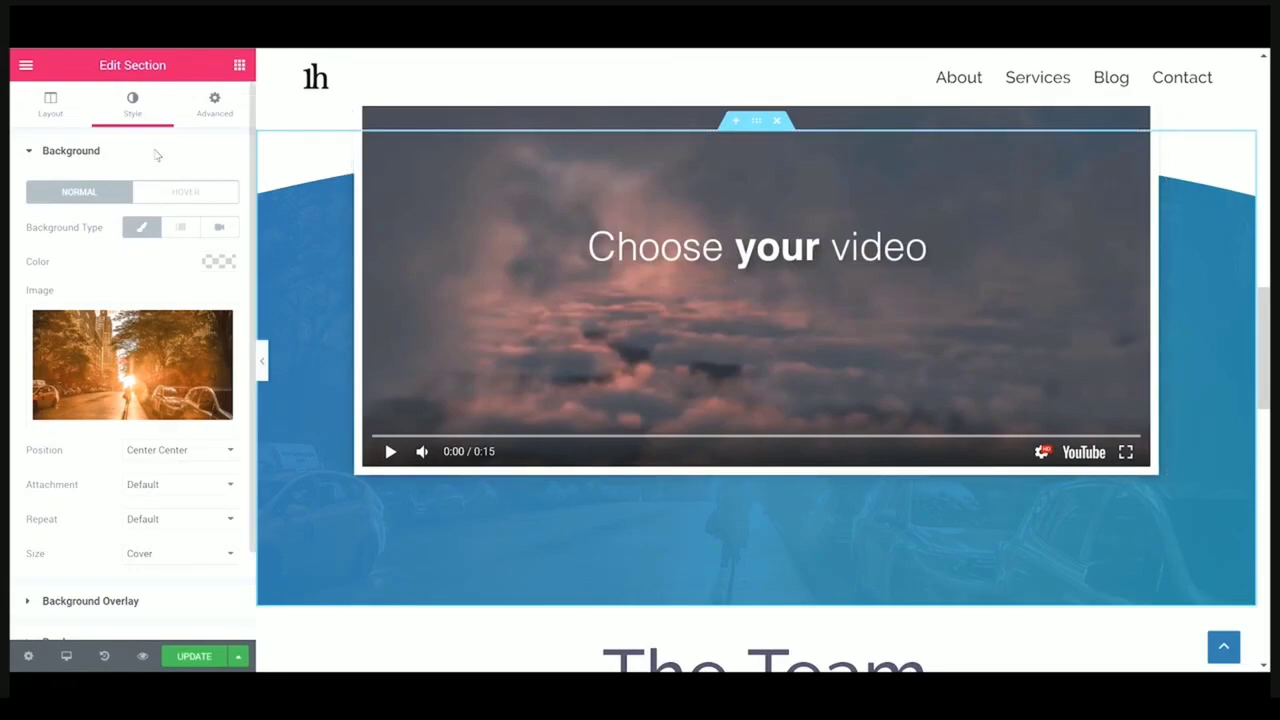
{"action": "scroll", "coordinate": [147, 397], "scroll_direction": "down", "scroll_amount": 1}
{"action": "left_click", "coordinate": [105, 497]}
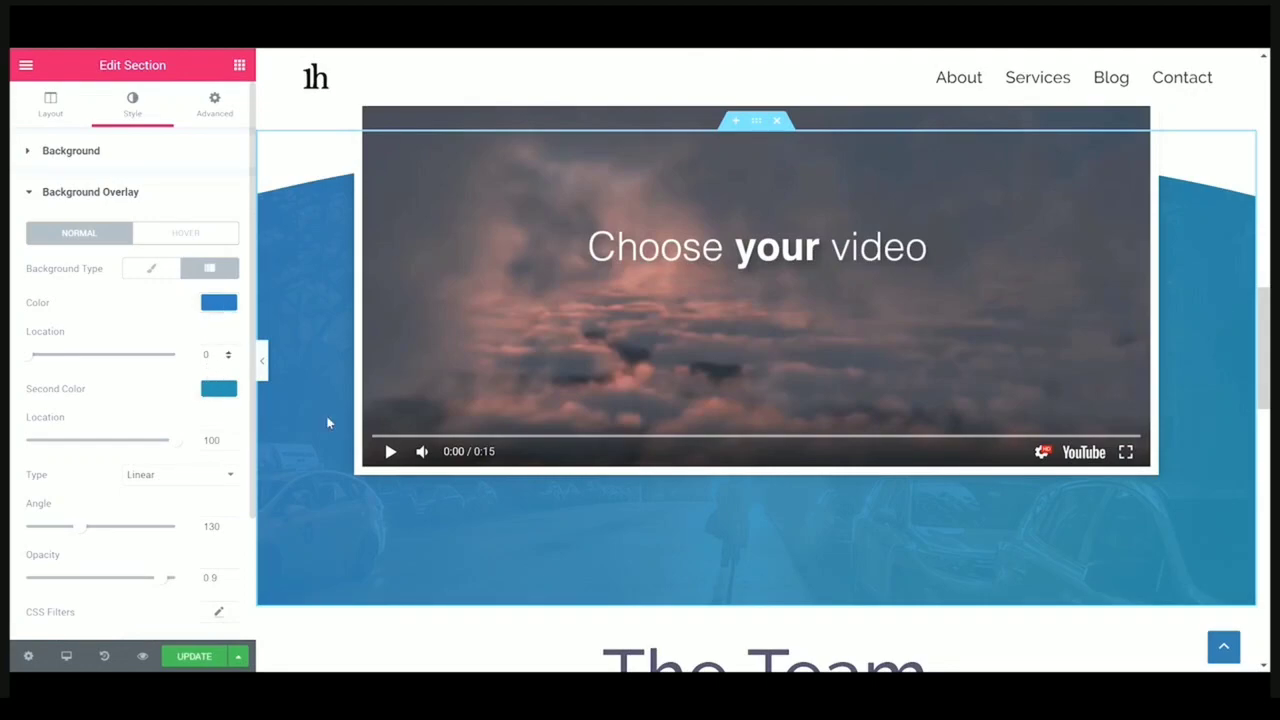
{"action": "scroll", "coordinate": [1219, 197], "scroll_direction": "down", "scroll_amount": 5}
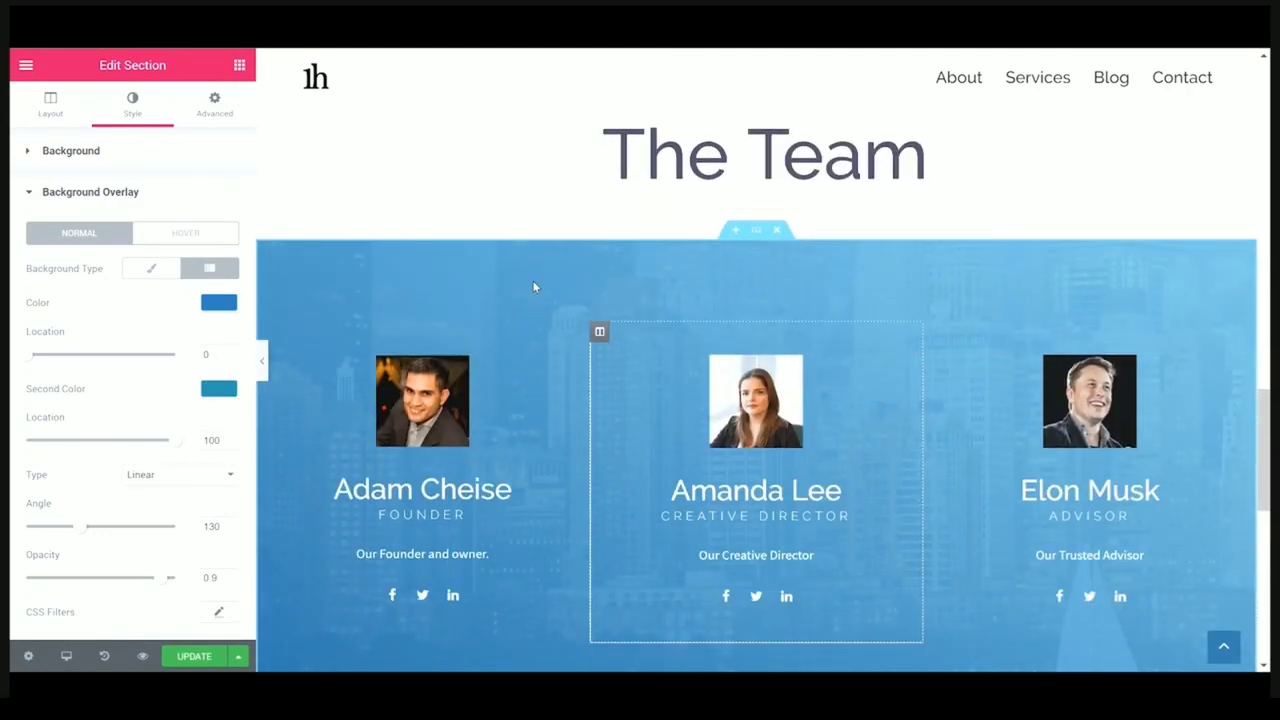
Step: Edit the founder card's description text, correcting a mistyped character
{"action": "scroll", "coordinate": [897, 437], "scroll_direction": "down", "scroll_amount": 1}
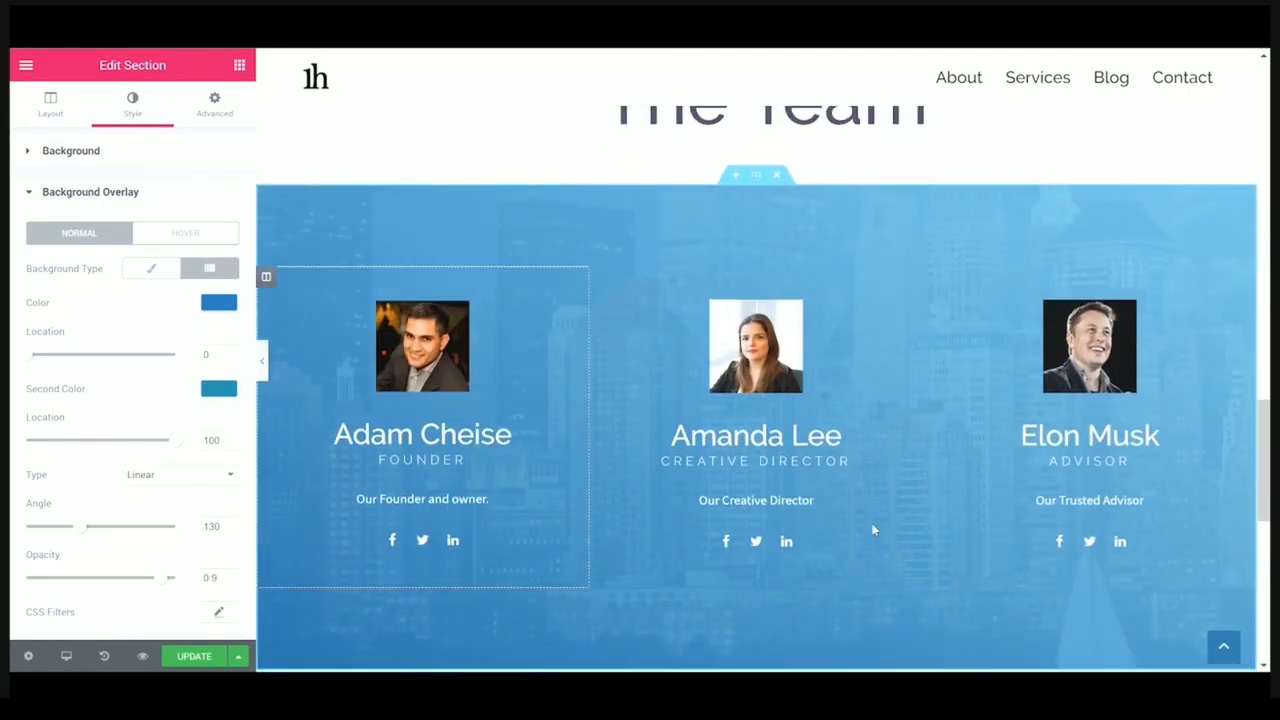
{"action": "left_click", "coordinate": [433, 438]}
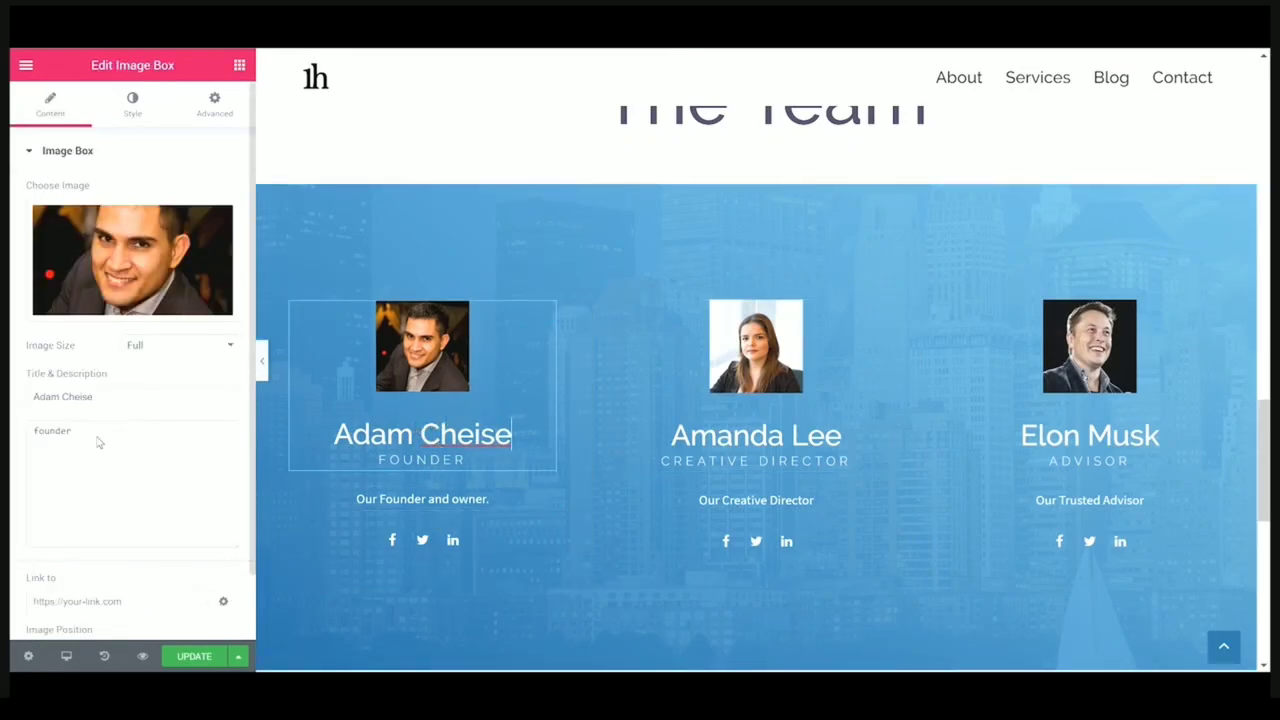
{"action": "left_click_drag", "start_coordinate": [356, 499], "coordinate": [483, 503]}
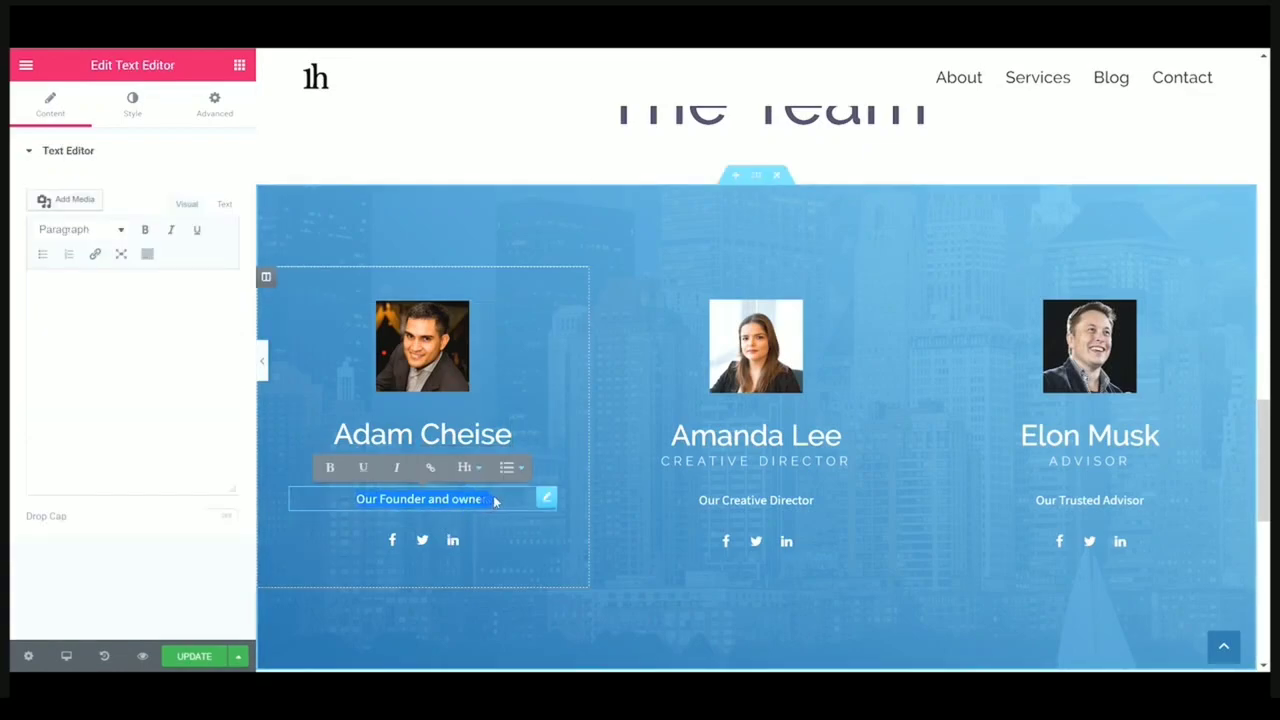
{"action": "left_click", "coordinate": [484, 499]}
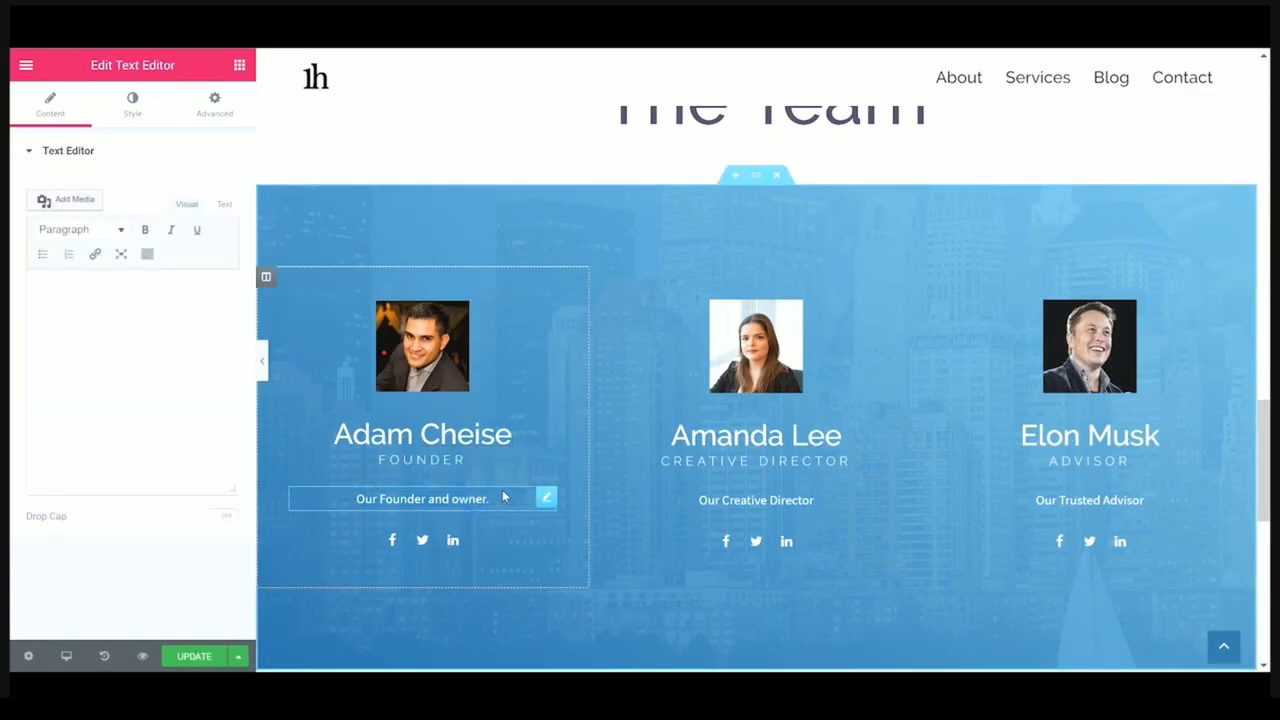
{"action": "type", "text": "sd"}
{"action": "key", "text": "BackSpace"}
{"action": "key", "text": "BackSpace"}
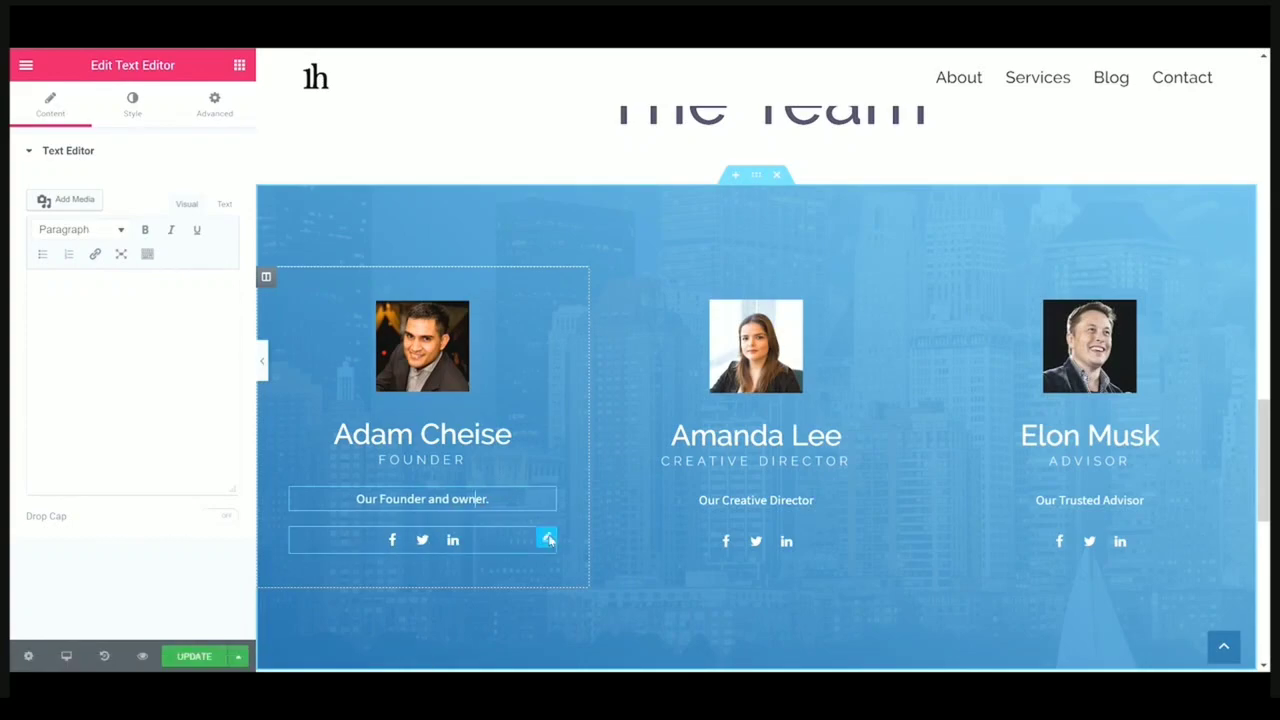
Step: Check the Facebook link setting in the founder card's social icons
{"action": "left_click", "coordinate": [547, 539]}
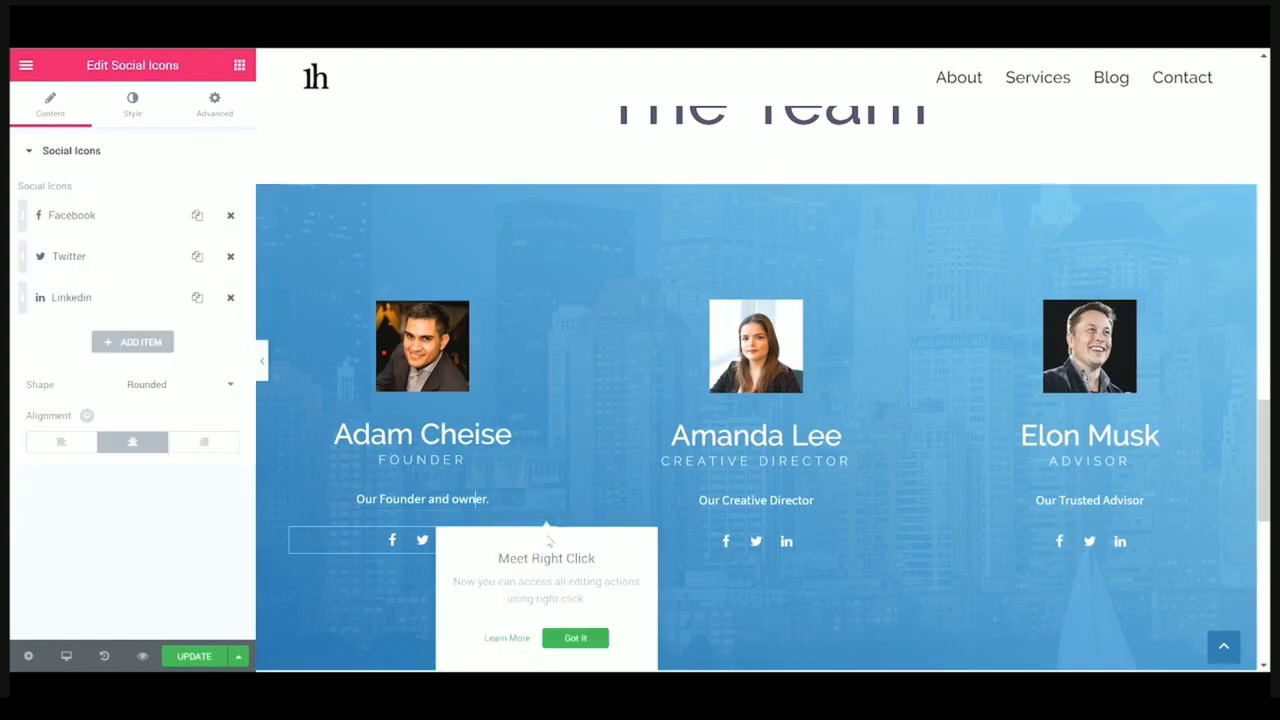
{"action": "left_click", "coordinate": [123, 222]}
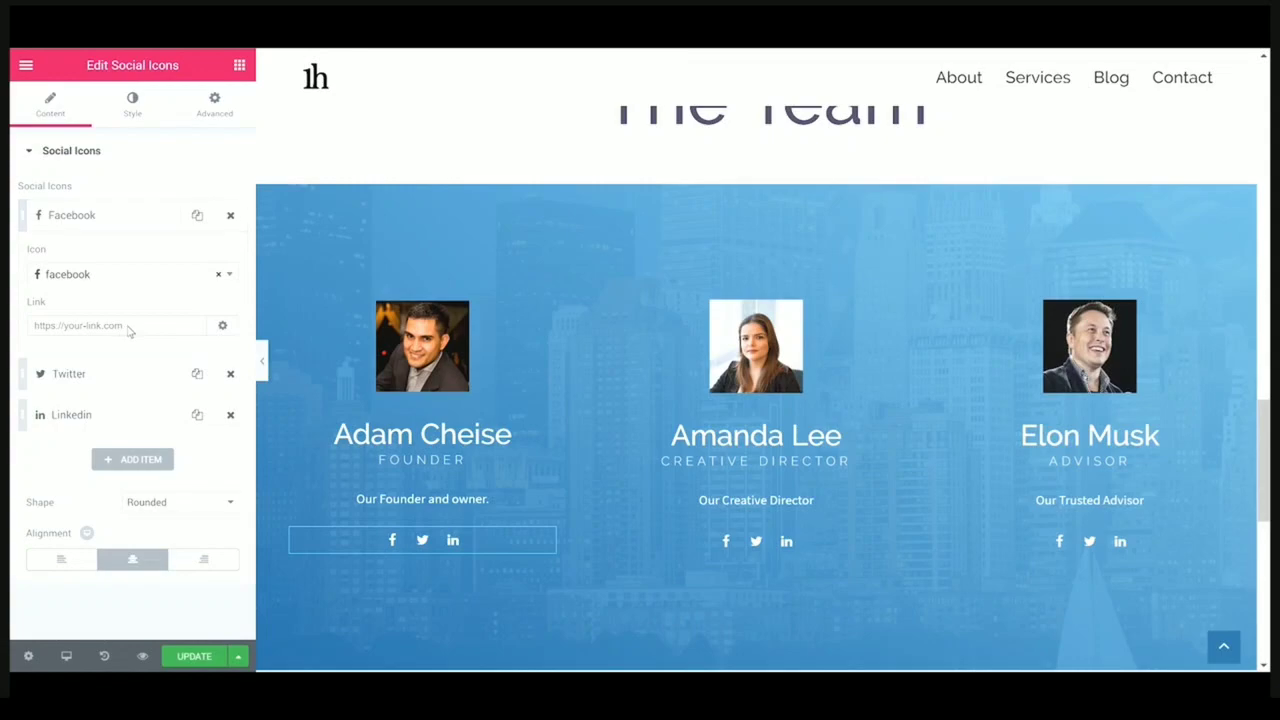
{"action": "left_click", "coordinate": [150, 216]}
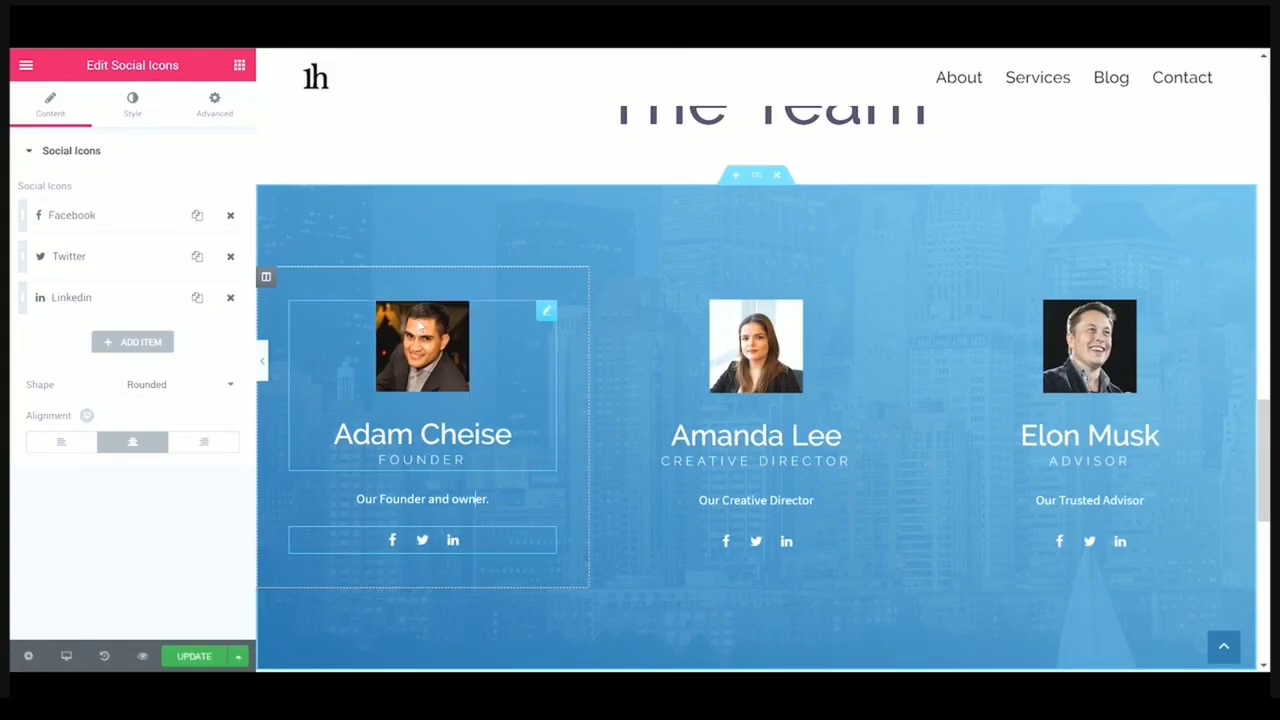
{"action": "scroll", "coordinate": [1064, 240], "scroll_direction": "down", "scroll_amount": 2}
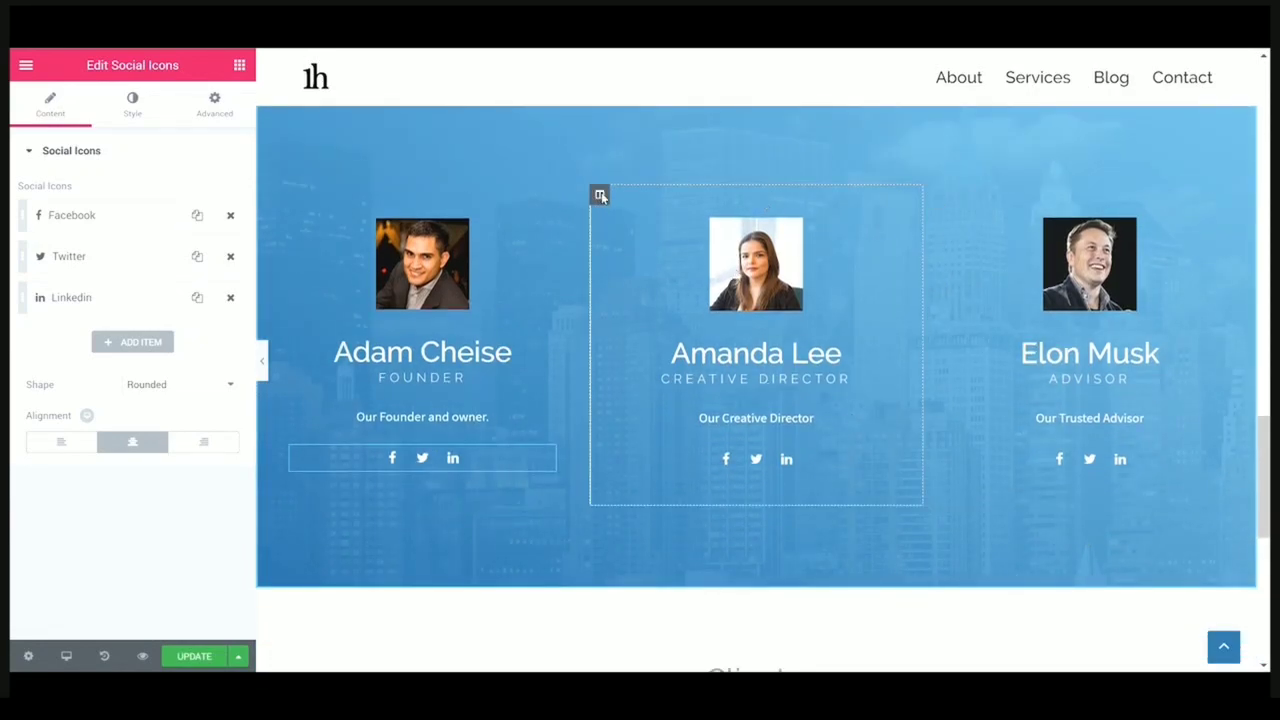
Step: Duplicate the creative director's column, then duplicate the copy again with Ctrl+D
{"action": "right_click", "coordinate": [600, 195]}
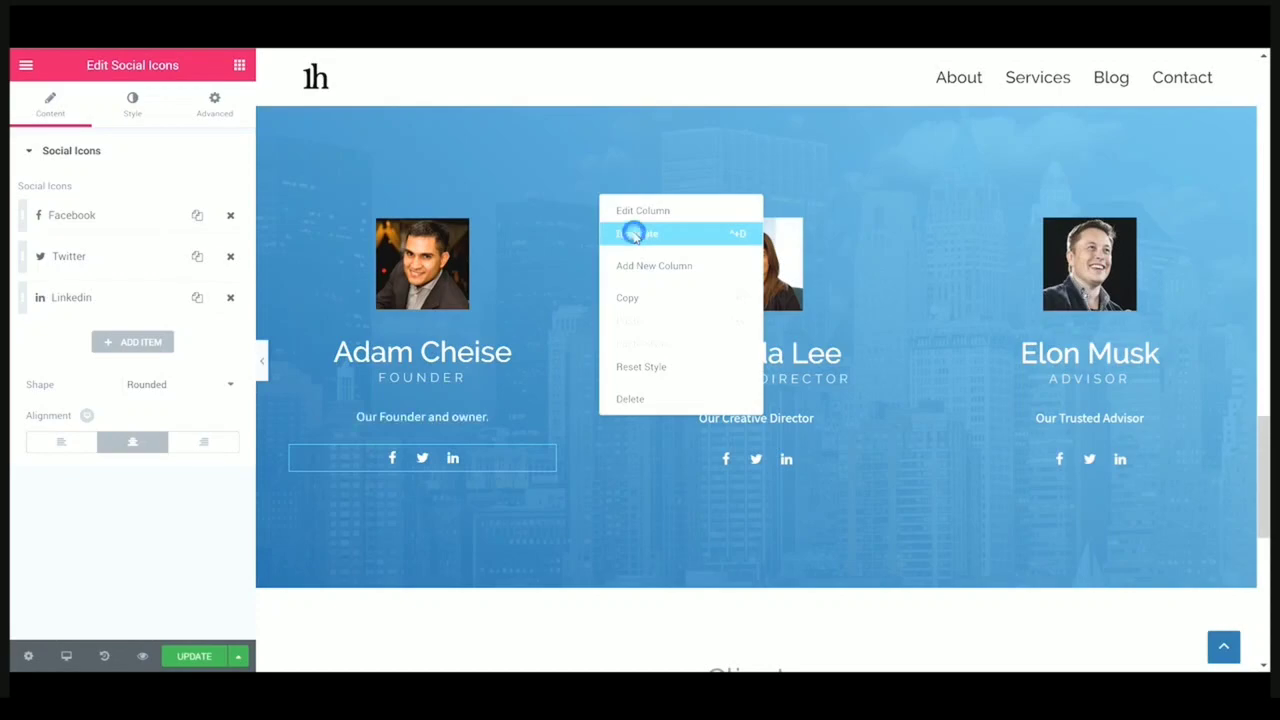
{"action": "left_click", "coordinate": [636, 237]}
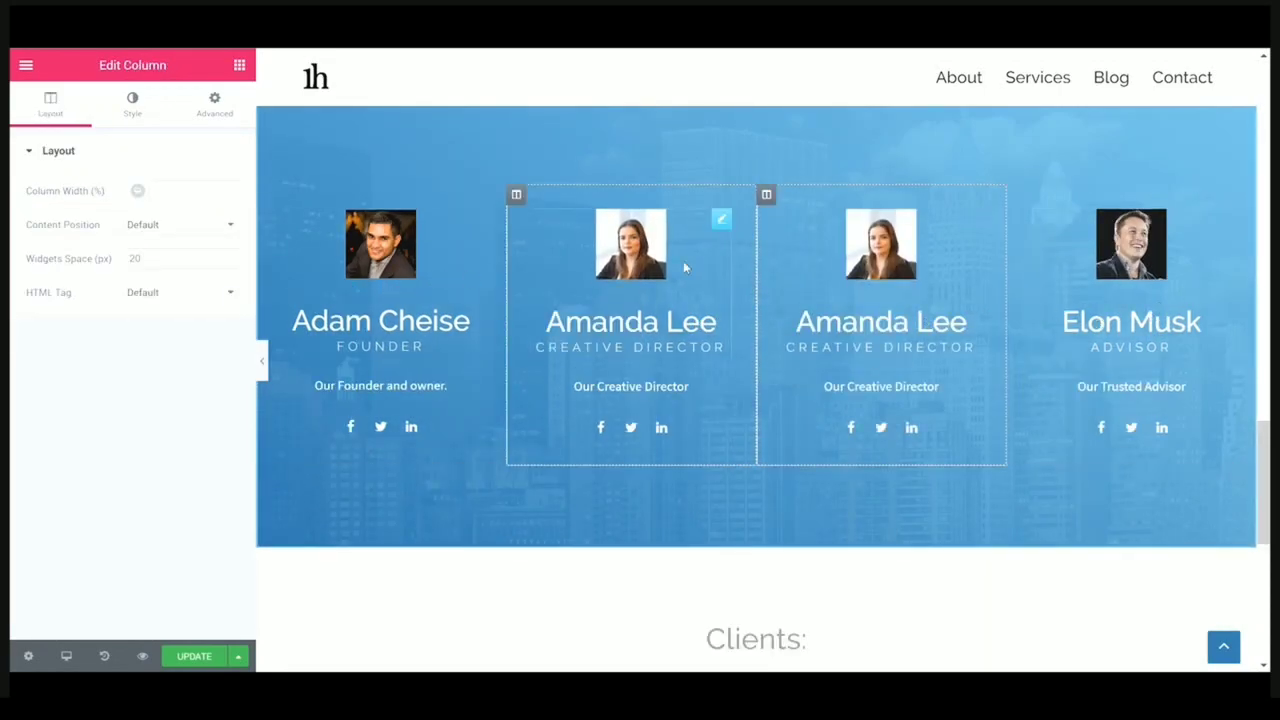
{"action": "right_click", "coordinate": [767, 195]}
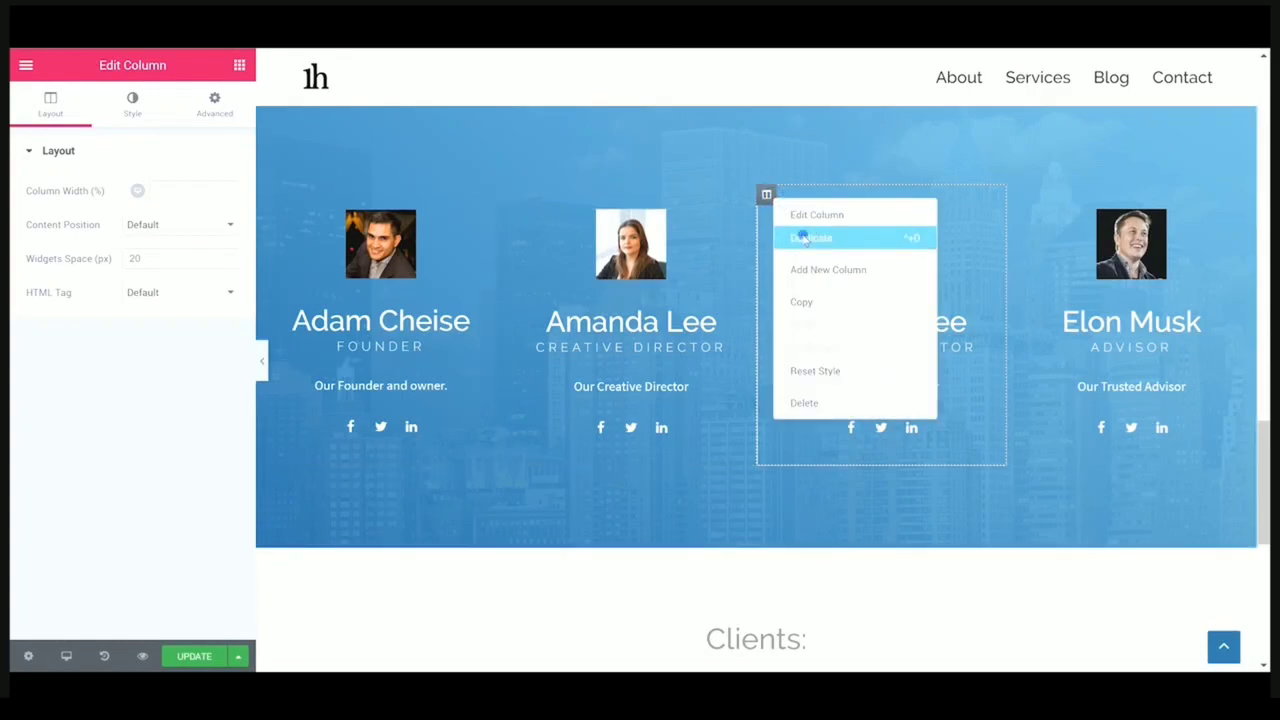
{"action": "key", "text": "ctrl+d"}
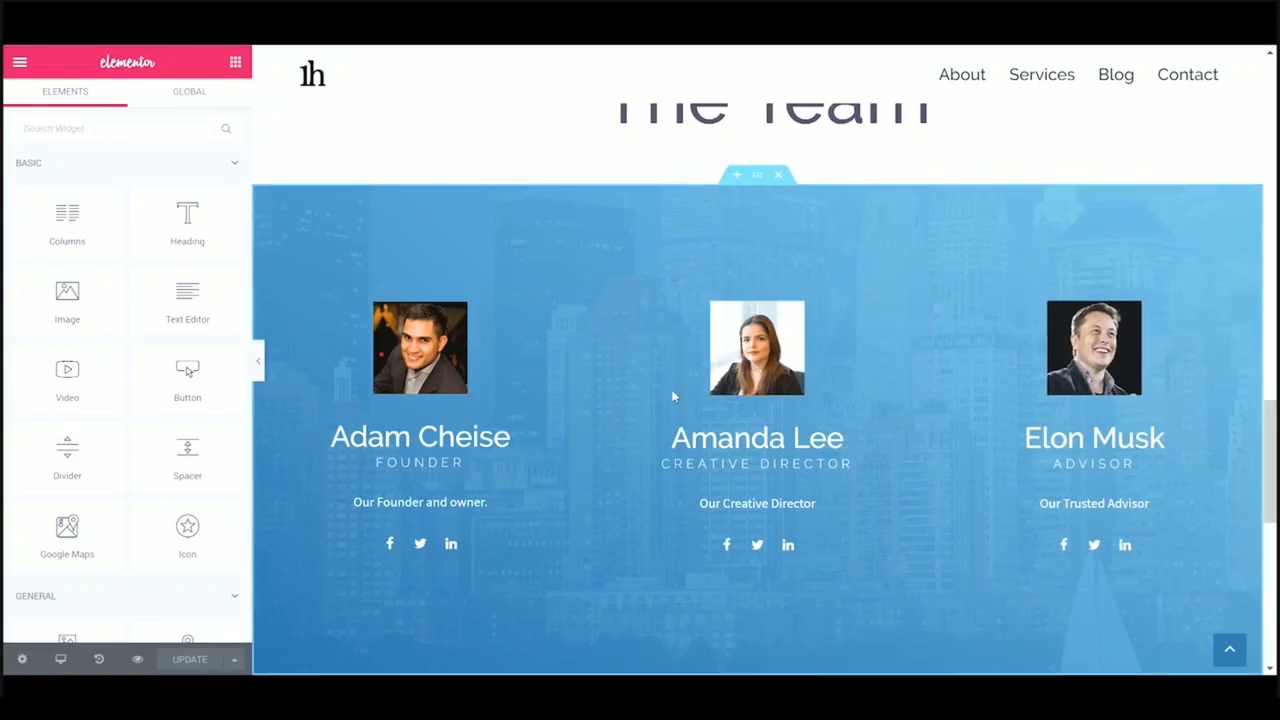
Step: Open the team section's Style settings and expand its Background Overlay options
{"action": "right_click", "coordinate": [731, 232]}
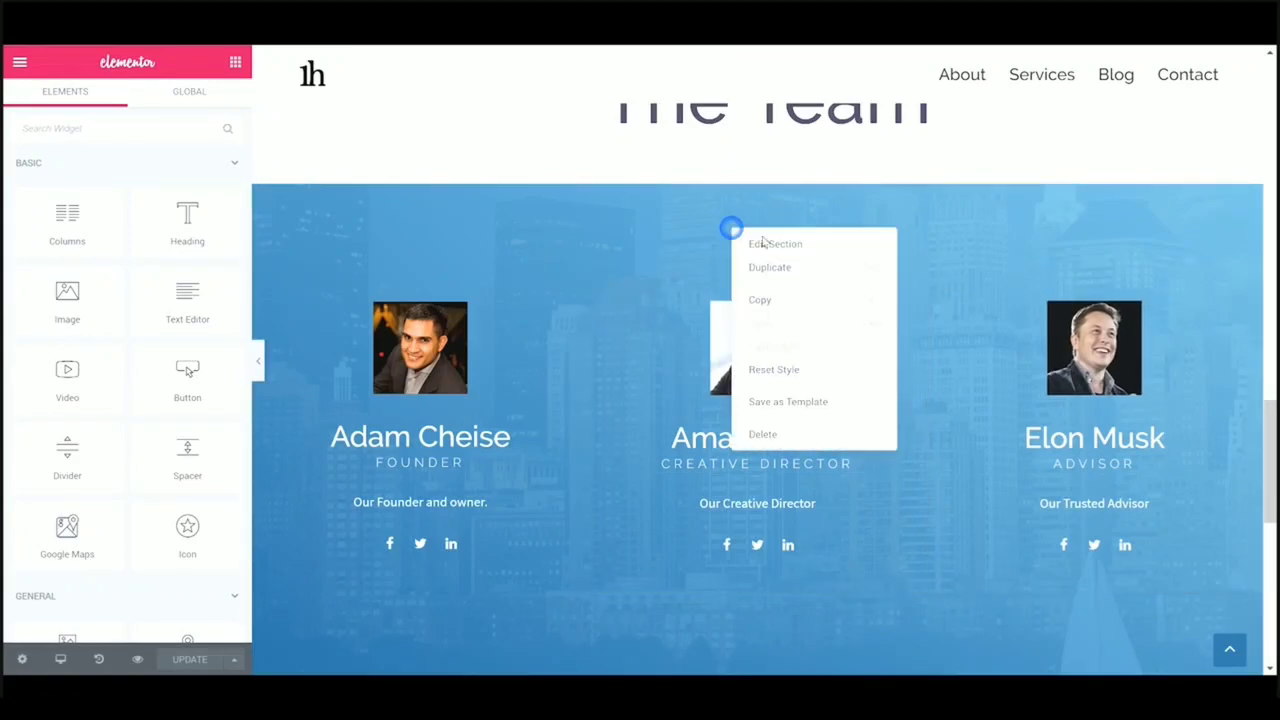
{"action": "left_click", "coordinate": [770, 246]}
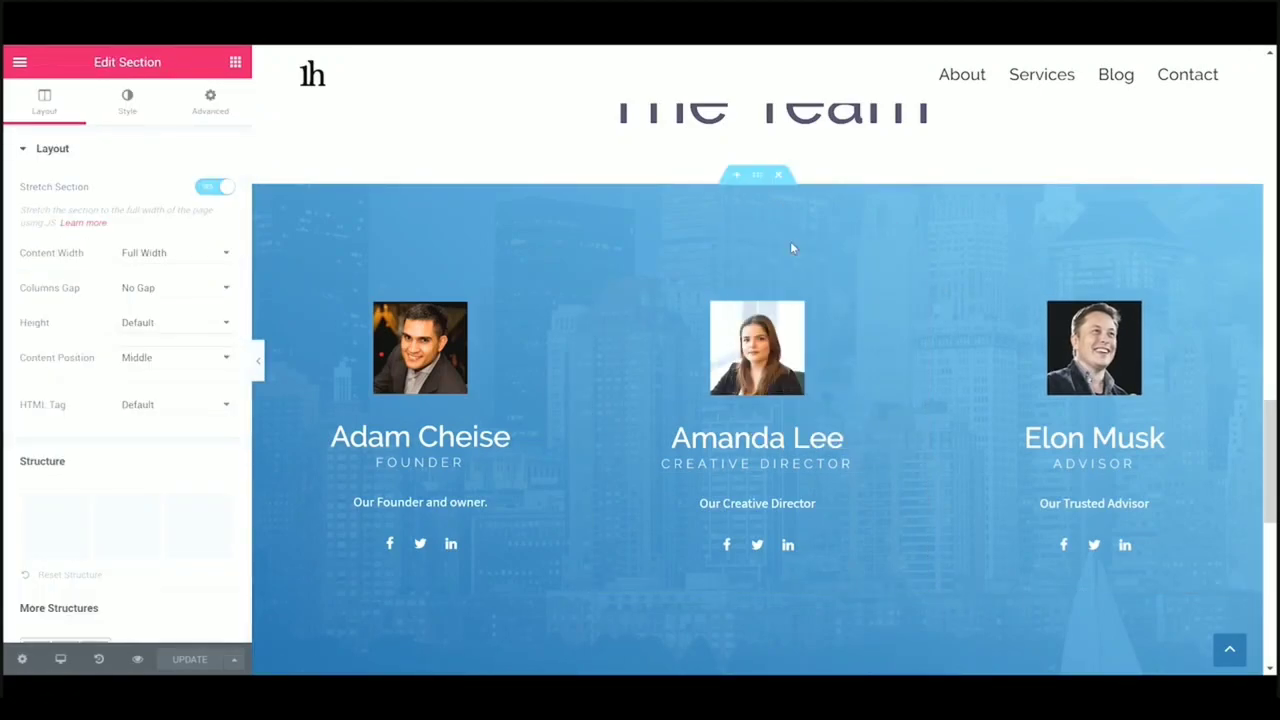
{"action": "left_click", "coordinate": [127, 100]}
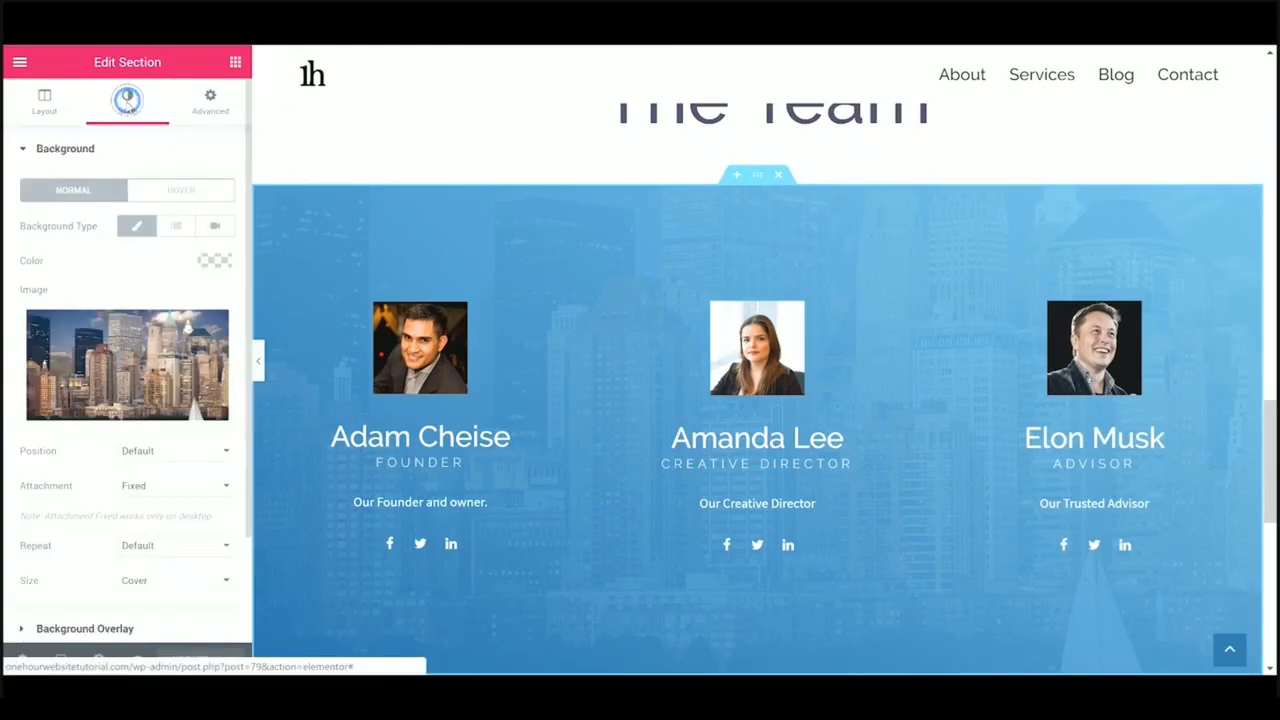
{"action": "scroll", "coordinate": [165, 460], "scroll_direction": "down", "scroll_amount": 2}
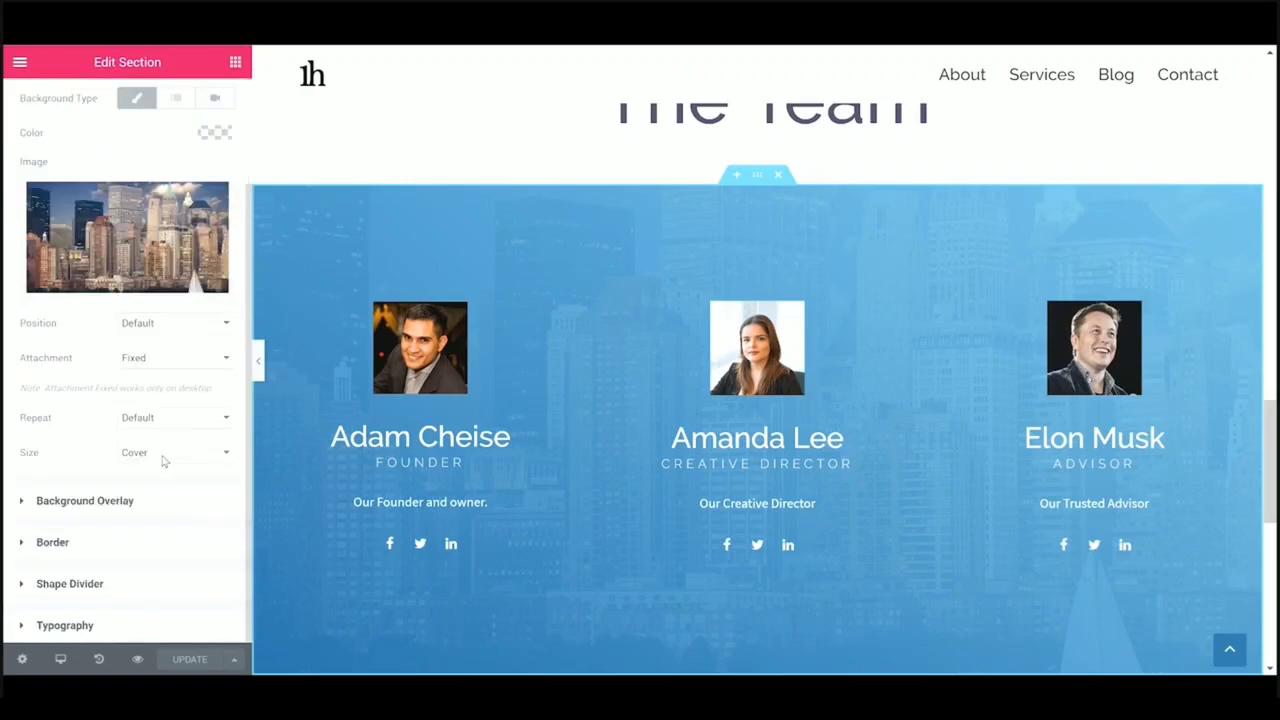
{"action": "left_click", "coordinate": [99, 508]}
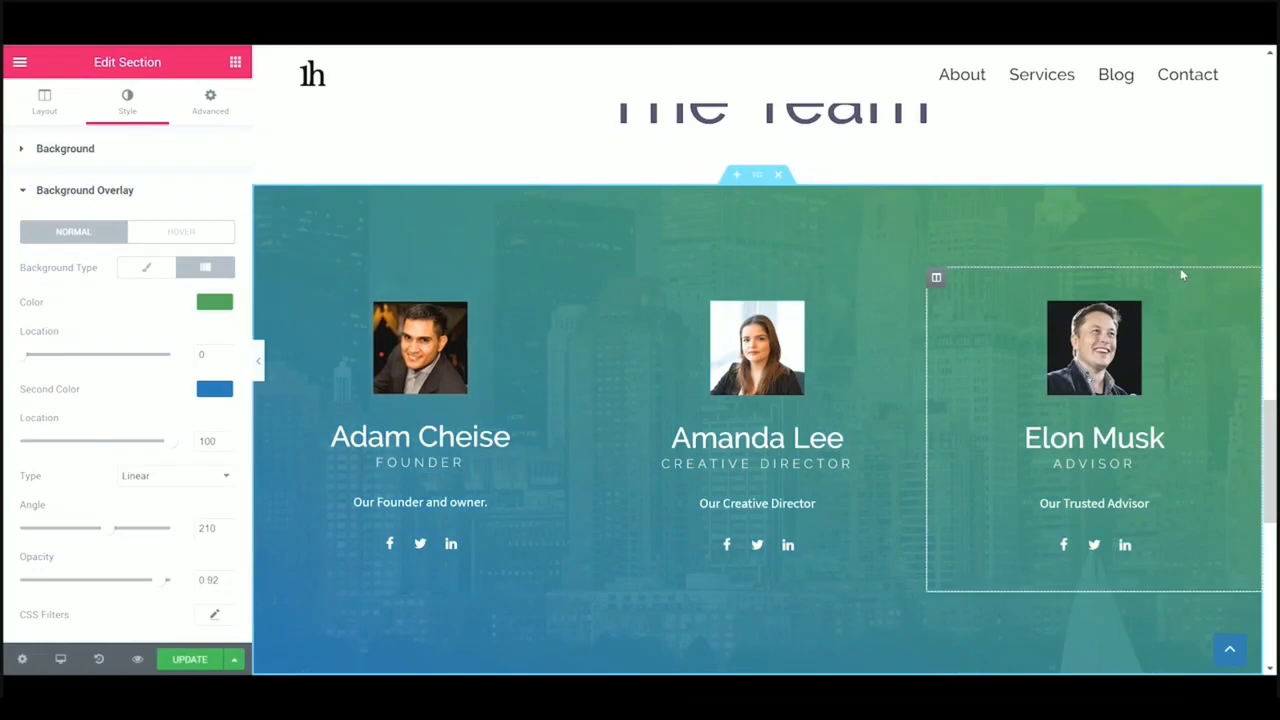
{"action": "scroll", "coordinate": [1165, 274], "scroll_direction": "down", "scroll_amount": 1}
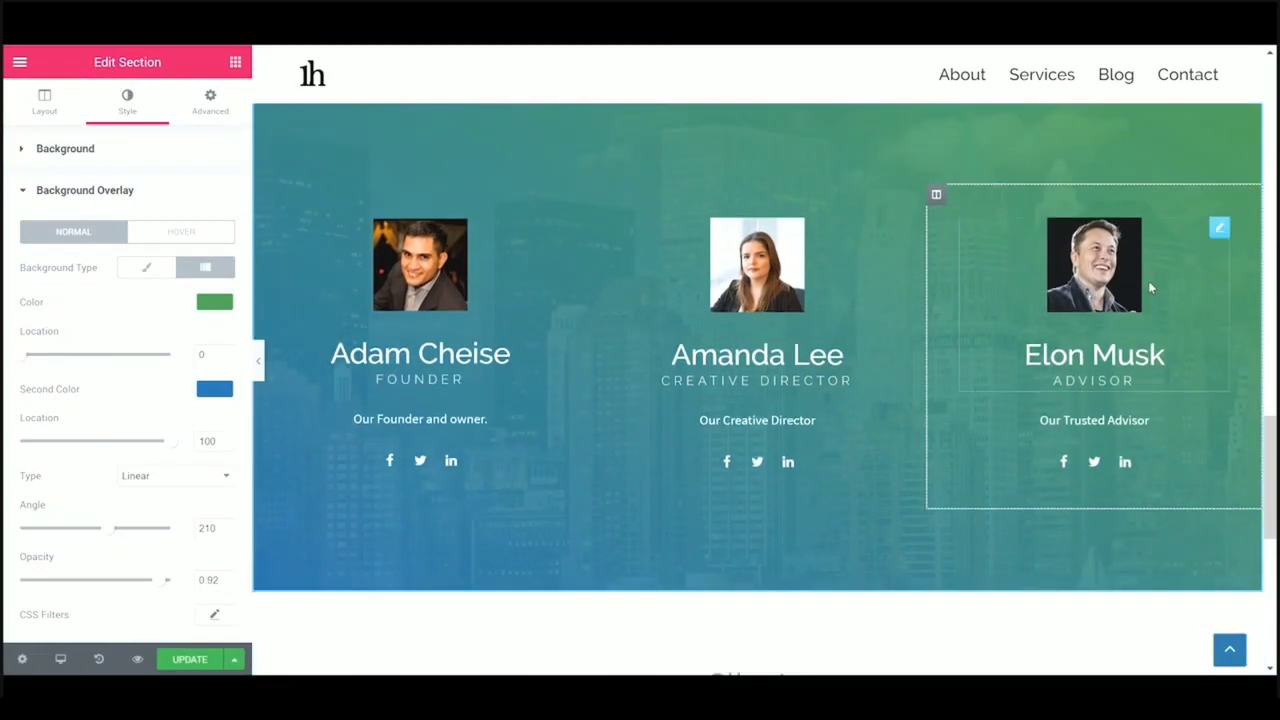
{"action": "scroll", "coordinate": [1060, 325], "scroll_direction": "up", "scroll_amount": 2}
{"action": "scroll", "coordinate": [971, 372], "scroll_direction": "down", "scroll_amount": 1}
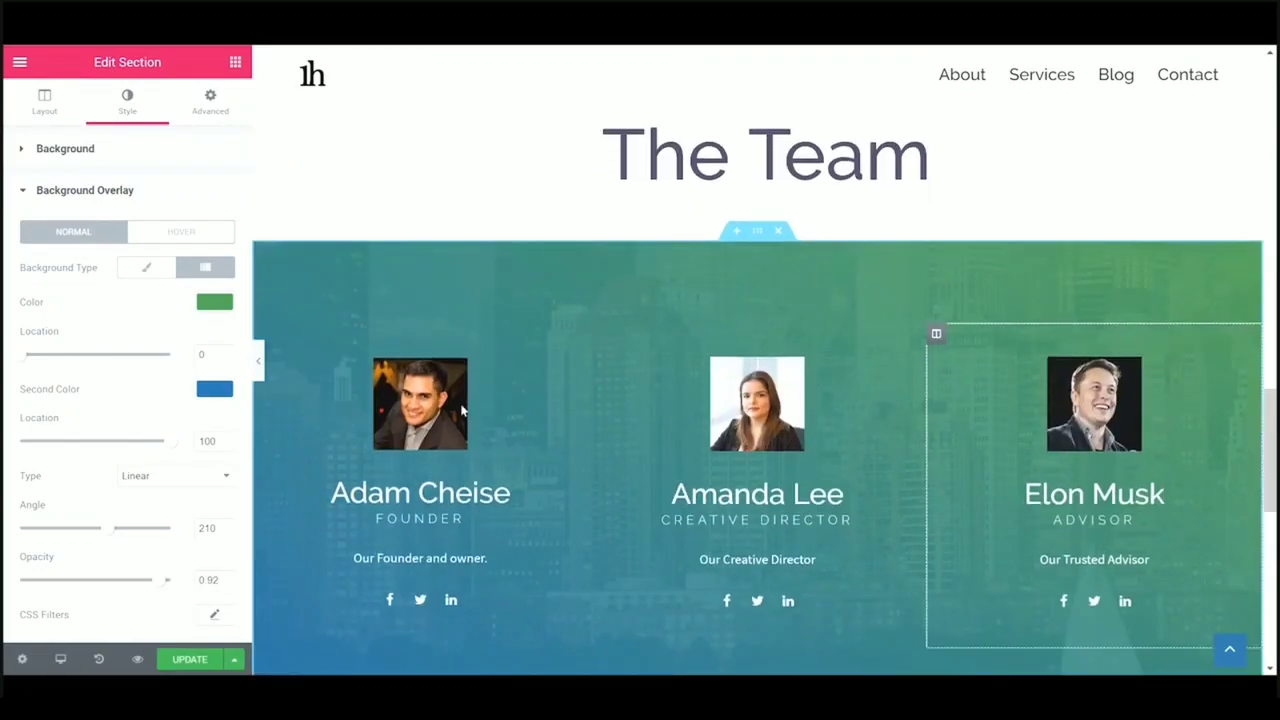
Step: Review the team section's background image settings, then select the client logo carousel
{"action": "right_click", "coordinate": [846, 222]}
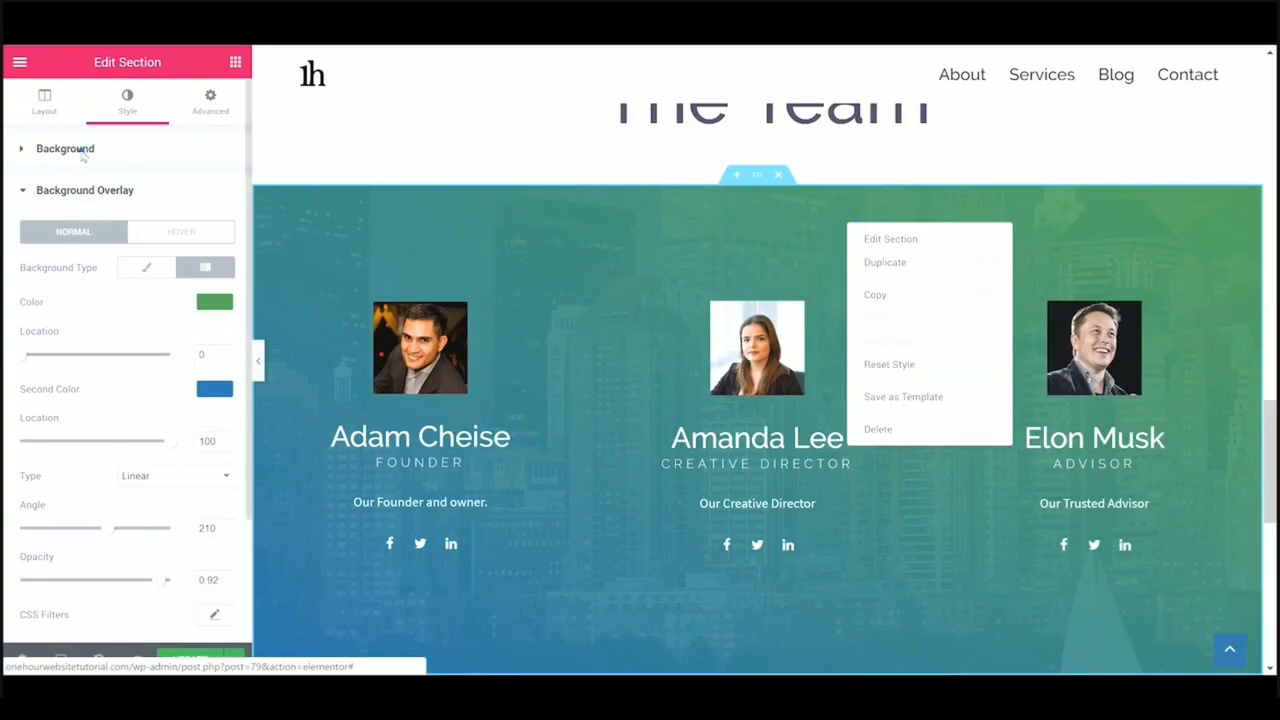
{"action": "left_click", "coordinate": [44, 100]}
{"action": "left_click", "coordinate": [80, 149]}
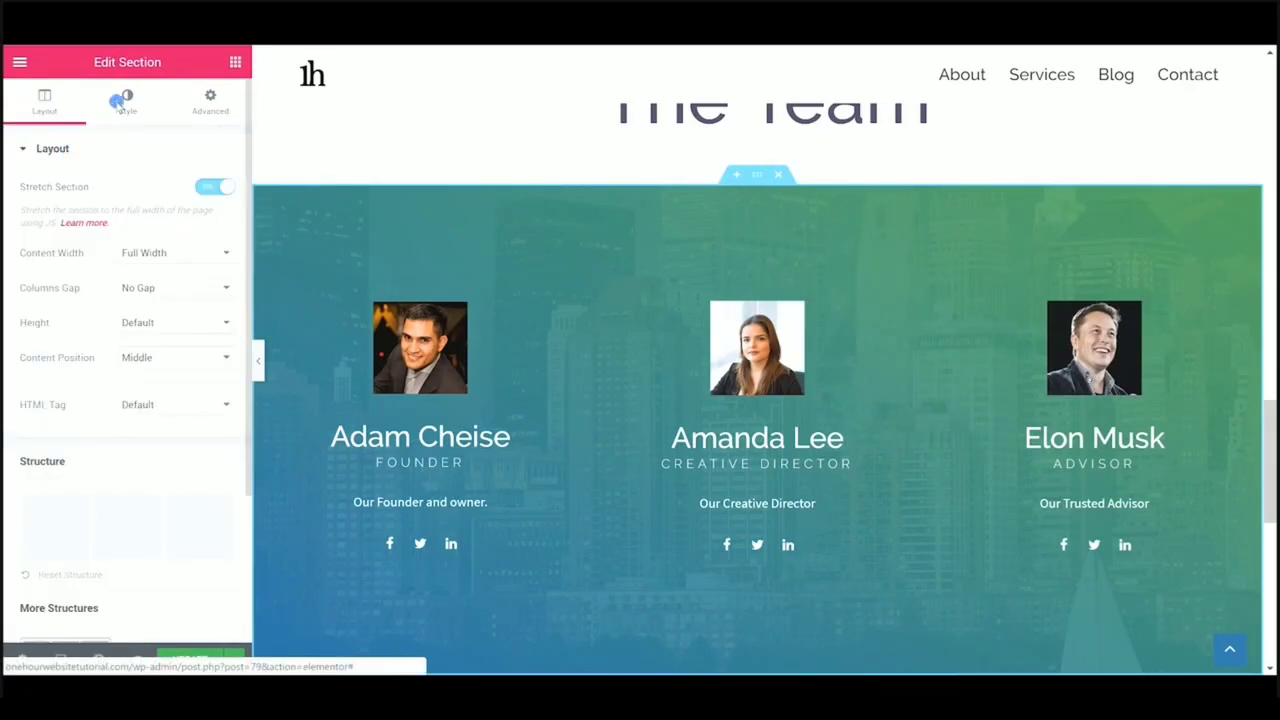
{"action": "left_click", "coordinate": [121, 101]}
{"action": "mouse_move", "coordinate": [140, 384]}
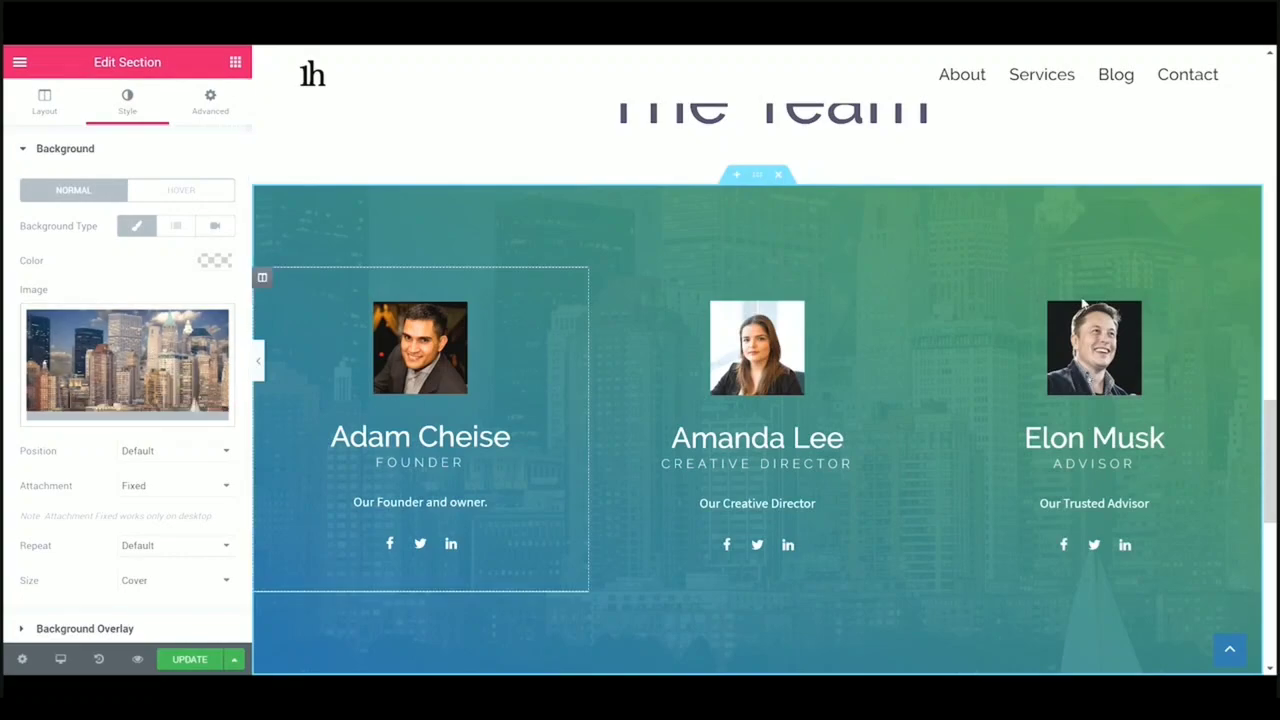
{"action": "scroll", "coordinate": [1131, 194], "scroll_direction": "down", "scroll_amount": 1}
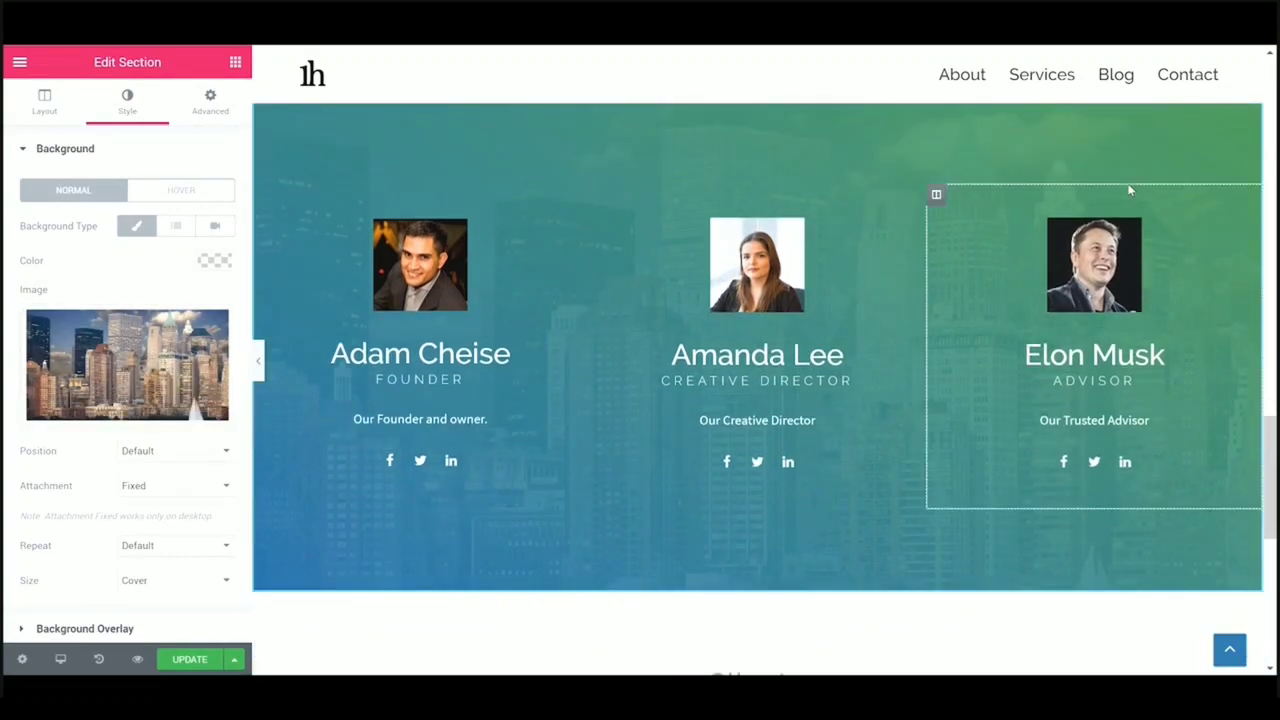
{"action": "scroll", "coordinate": [743, 449], "scroll_direction": "up", "scroll_amount": 3}
{"action": "scroll", "coordinate": [683, 497], "scroll_direction": "down", "scroll_amount": 1}
{"action": "scroll", "coordinate": [683, 497], "scroll_direction": "down", "scroll_amount": 2}
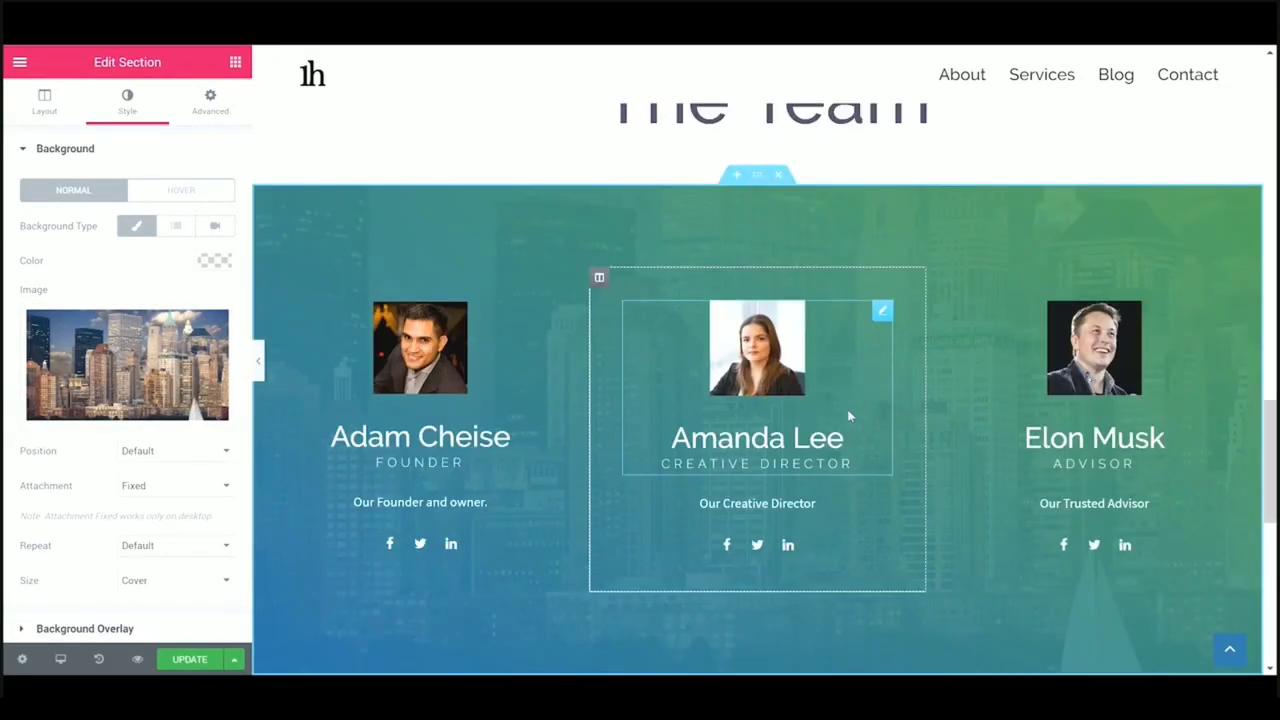
{"action": "scroll", "coordinate": [1040, 405], "scroll_direction": "down", "scroll_amount": 2}
{"action": "scroll", "coordinate": [1037, 404], "scroll_direction": "down", "scroll_amount": 4}
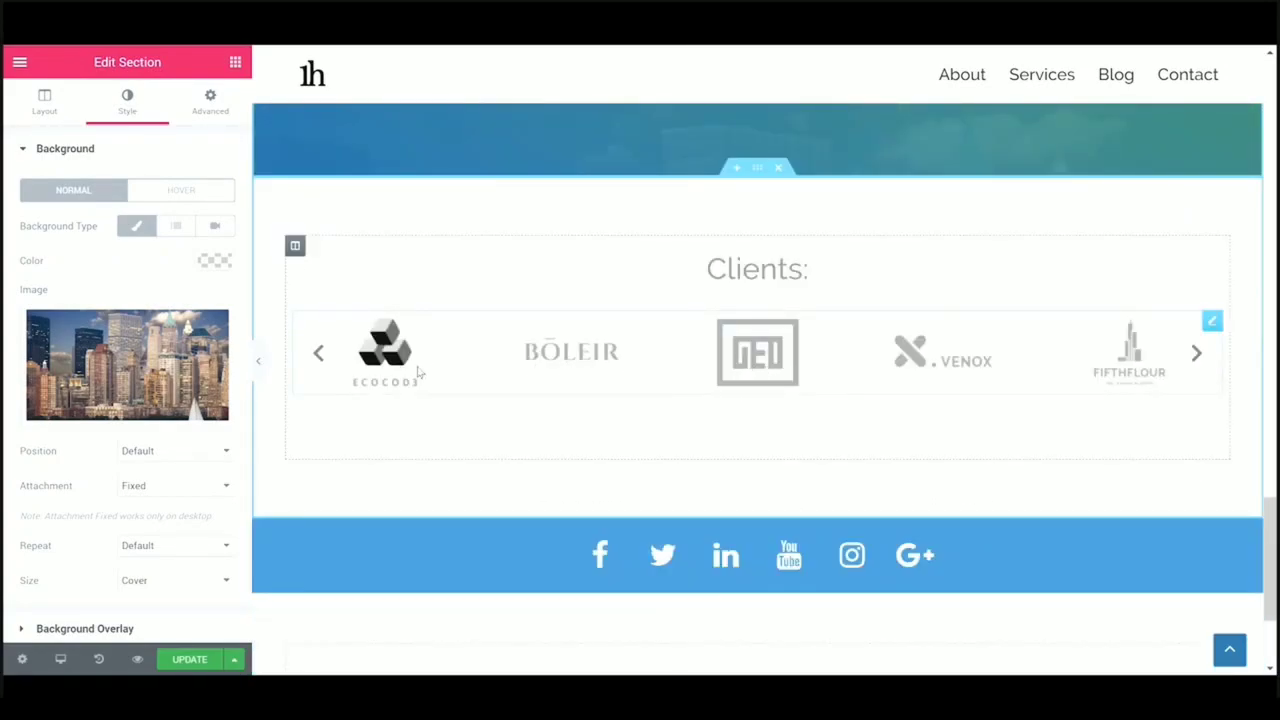
{"action": "left_click", "coordinate": [895, 357]}
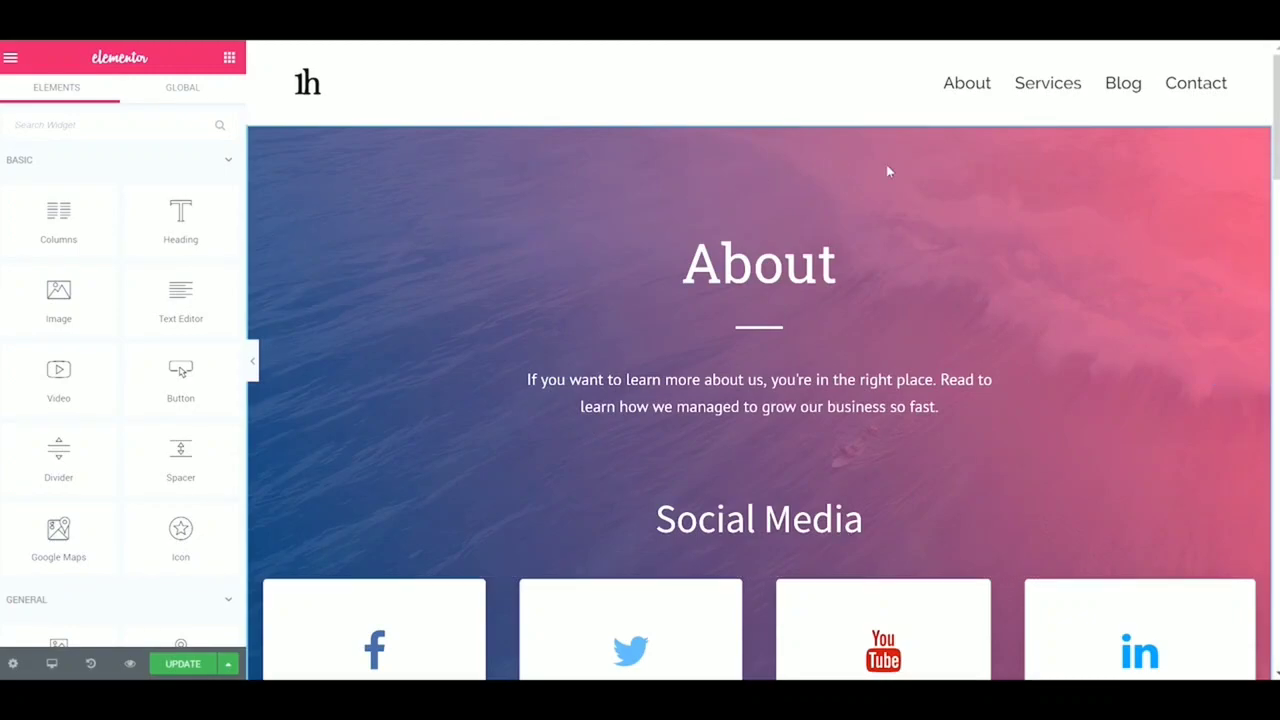
Step: Delete the About hero section and the Our Story content
{"action": "right_click", "coordinate": [1050, 180]}
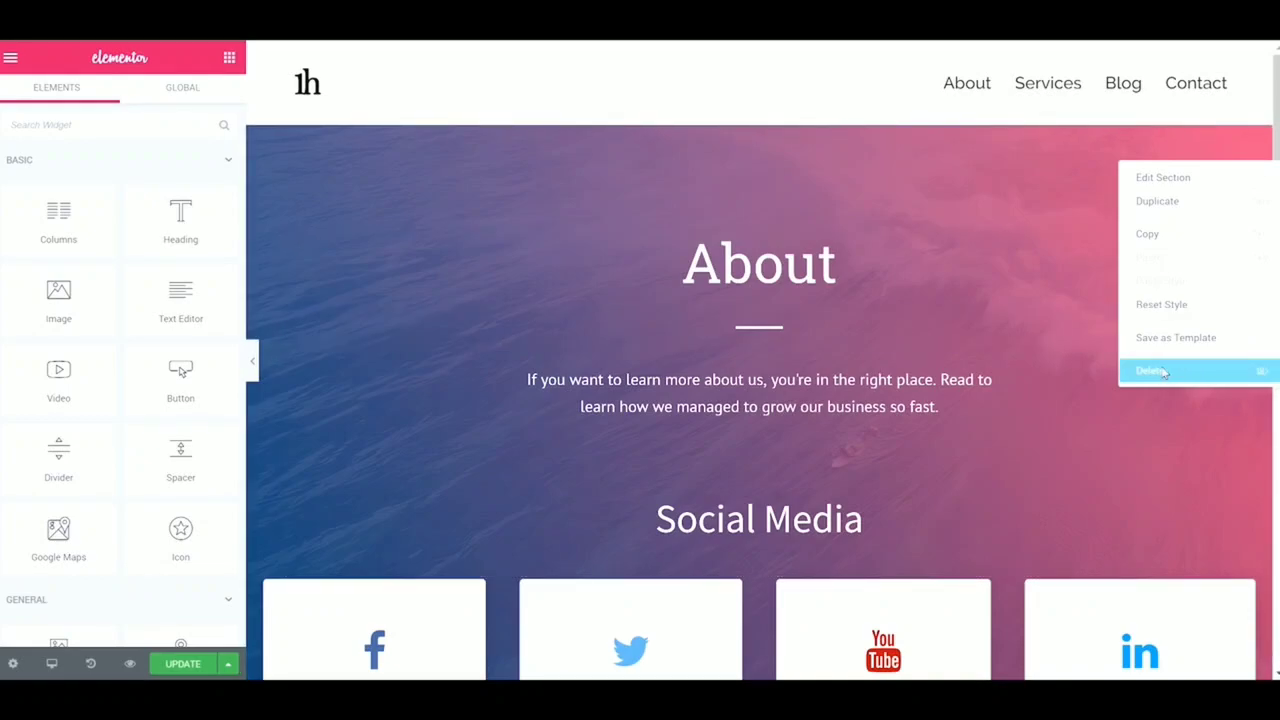
{"action": "left_click", "coordinate": [1160, 371]}
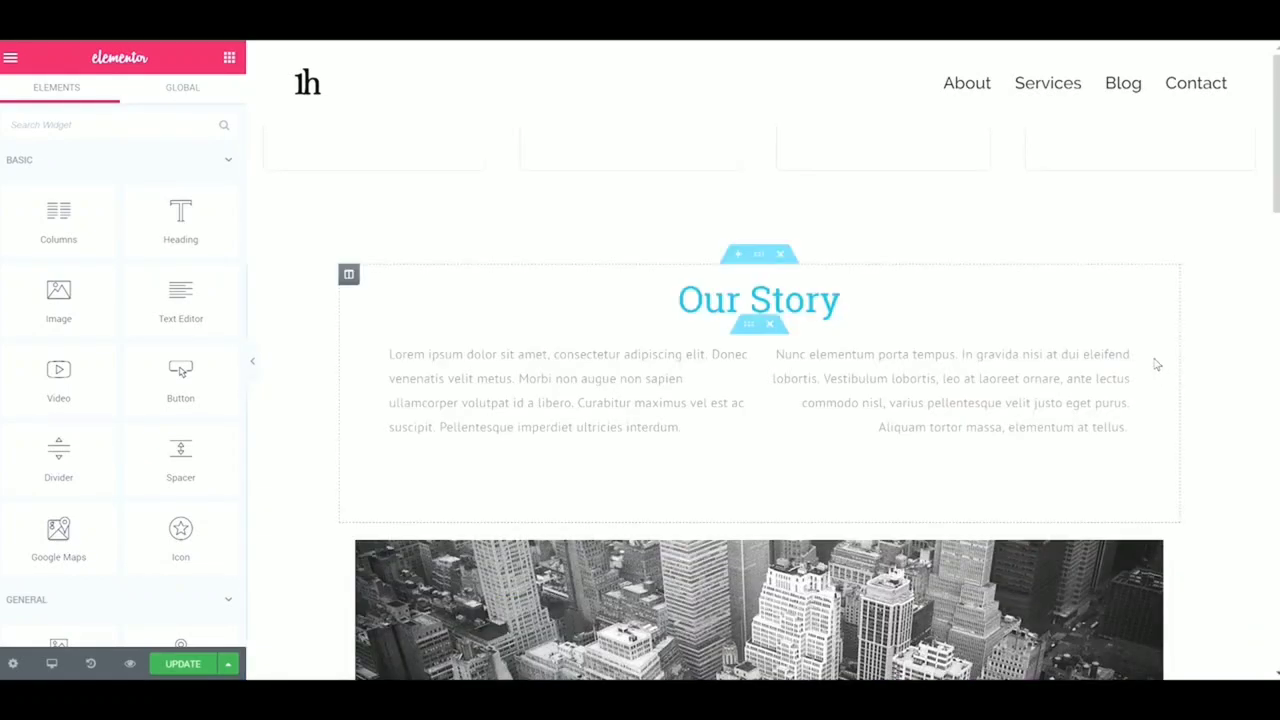
{"action": "right_click", "coordinate": [1122, 158]}
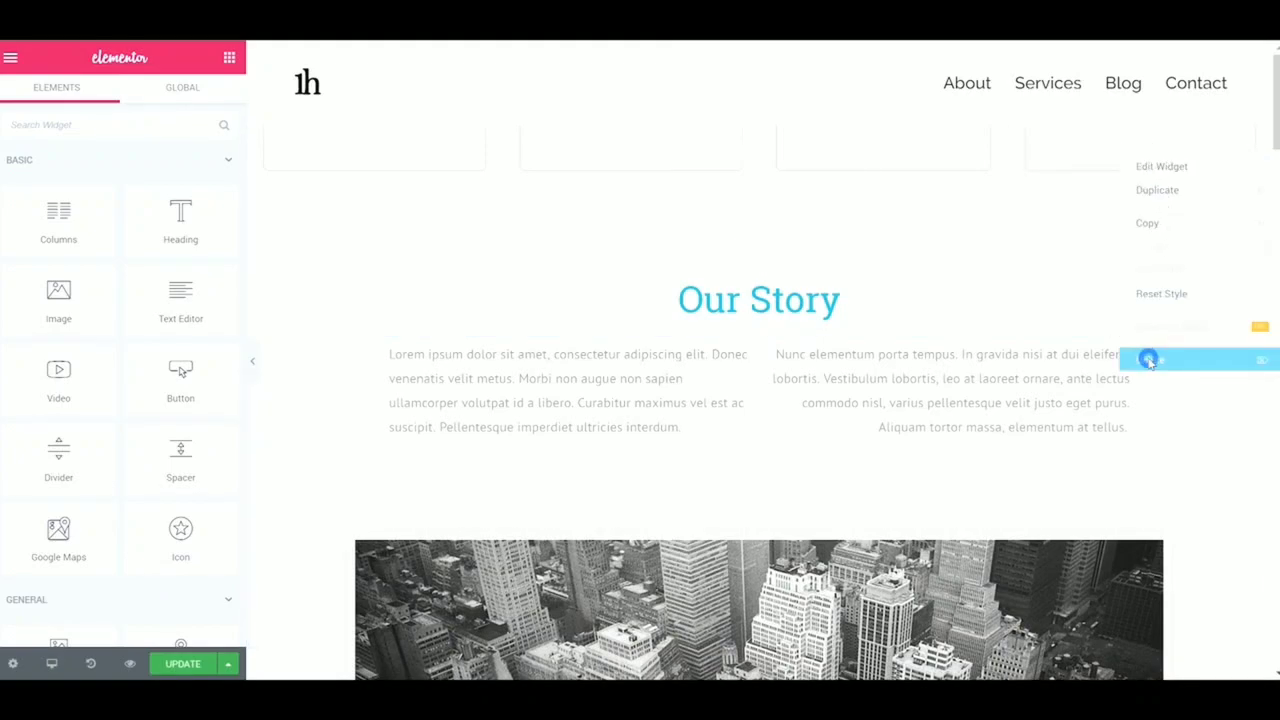
{"action": "left_click", "coordinate": [1143, 358]}
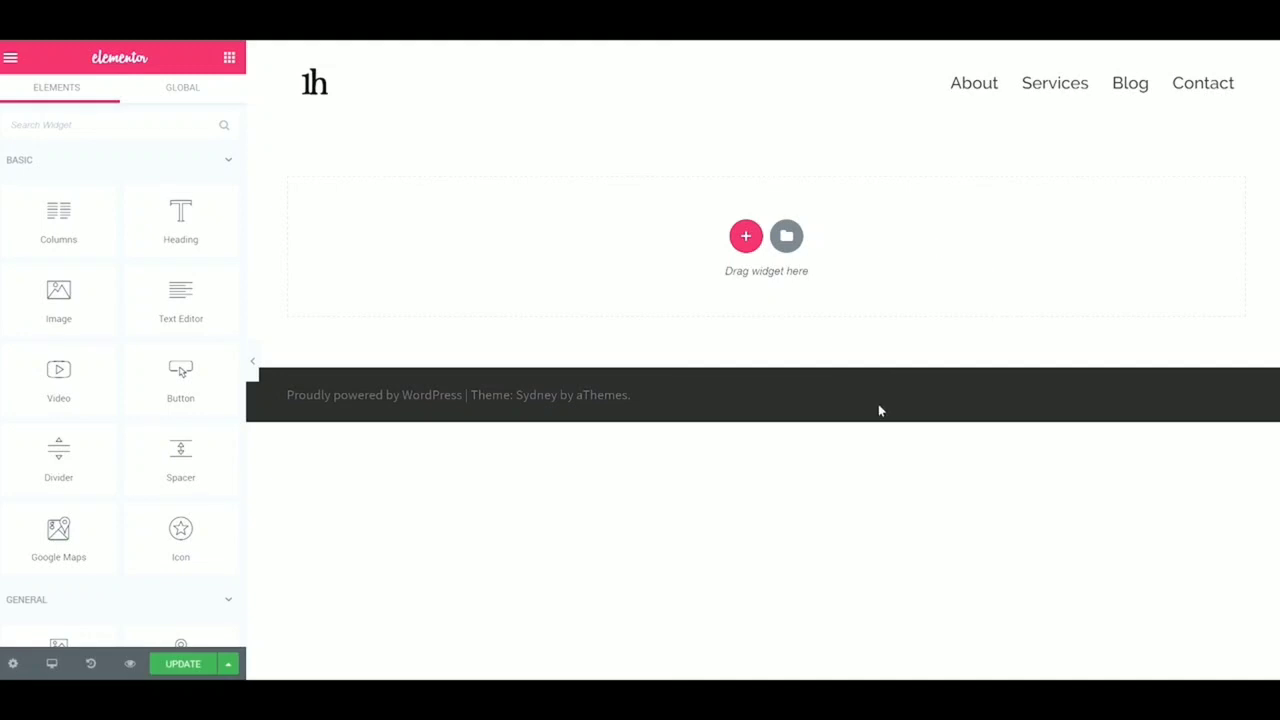
Step: Import the About Page - Personal template file and insert it into the page
{"action": "left_click", "coordinate": [787, 237]}
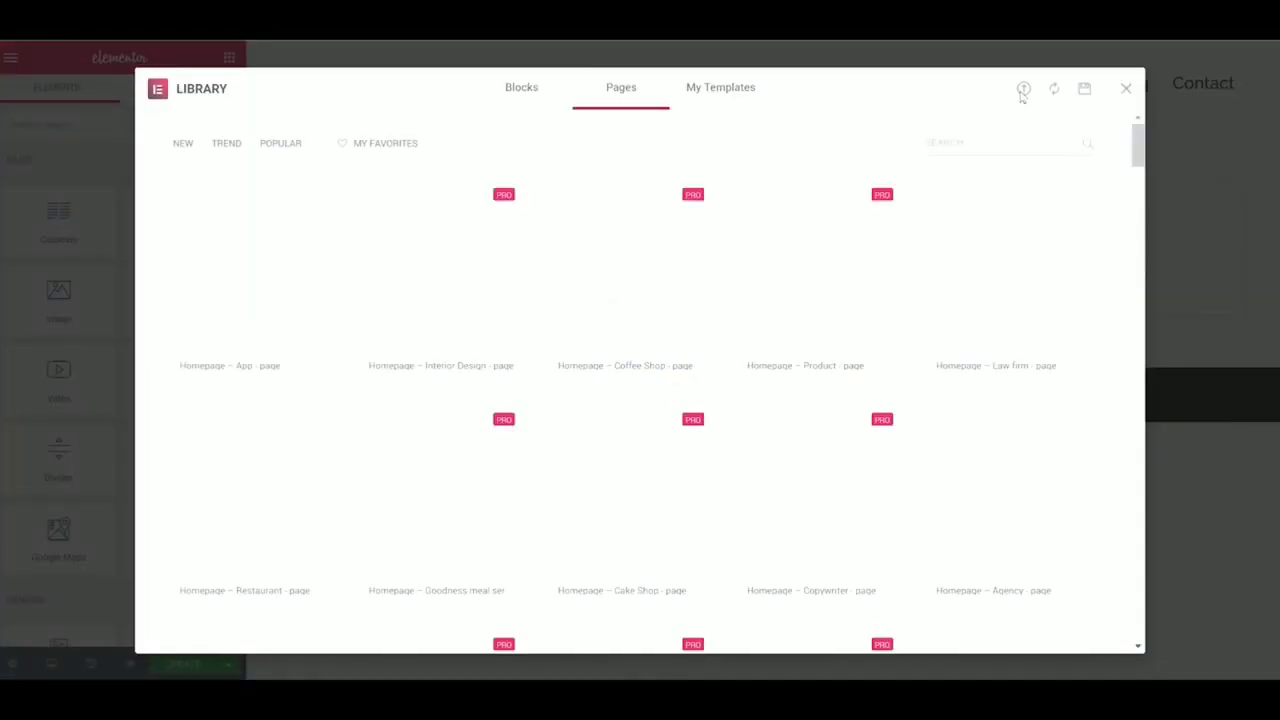
{"action": "left_click", "coordinate": [1022, 88]}
{"action": "left_click", "coordinate": [643, 462]}
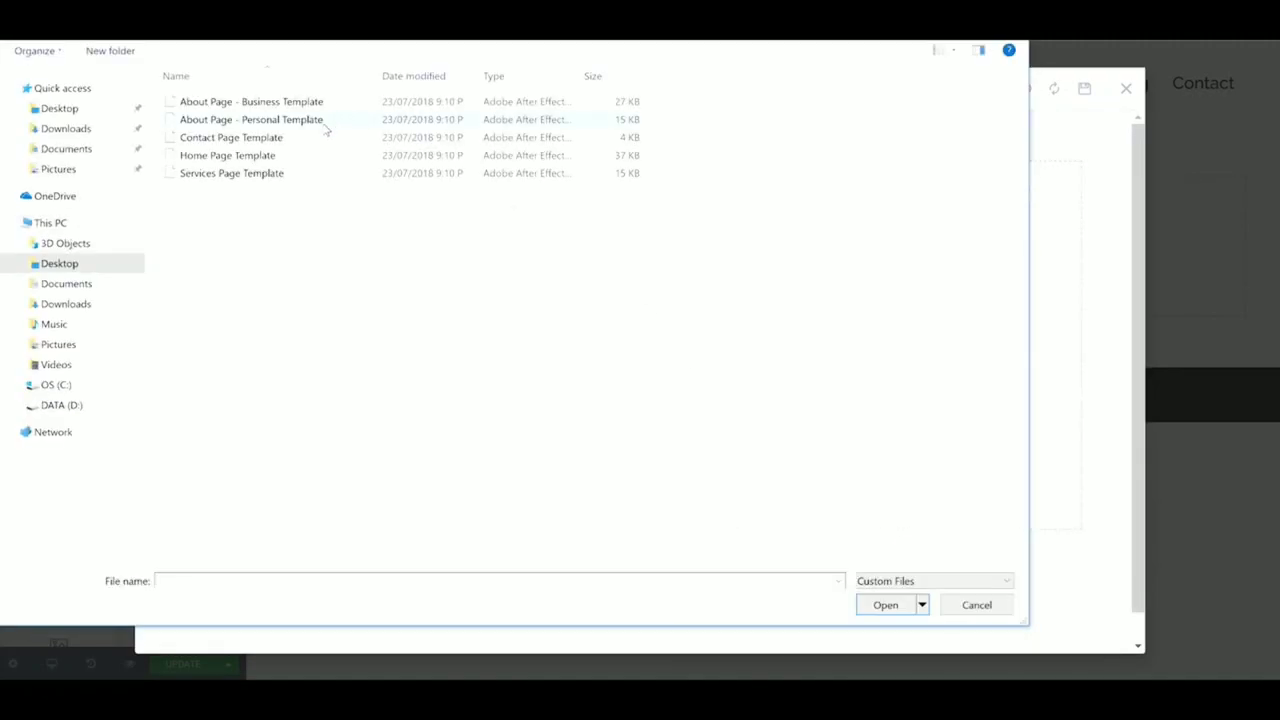
{"action": "left_click", "coordinate": [322, 121]}
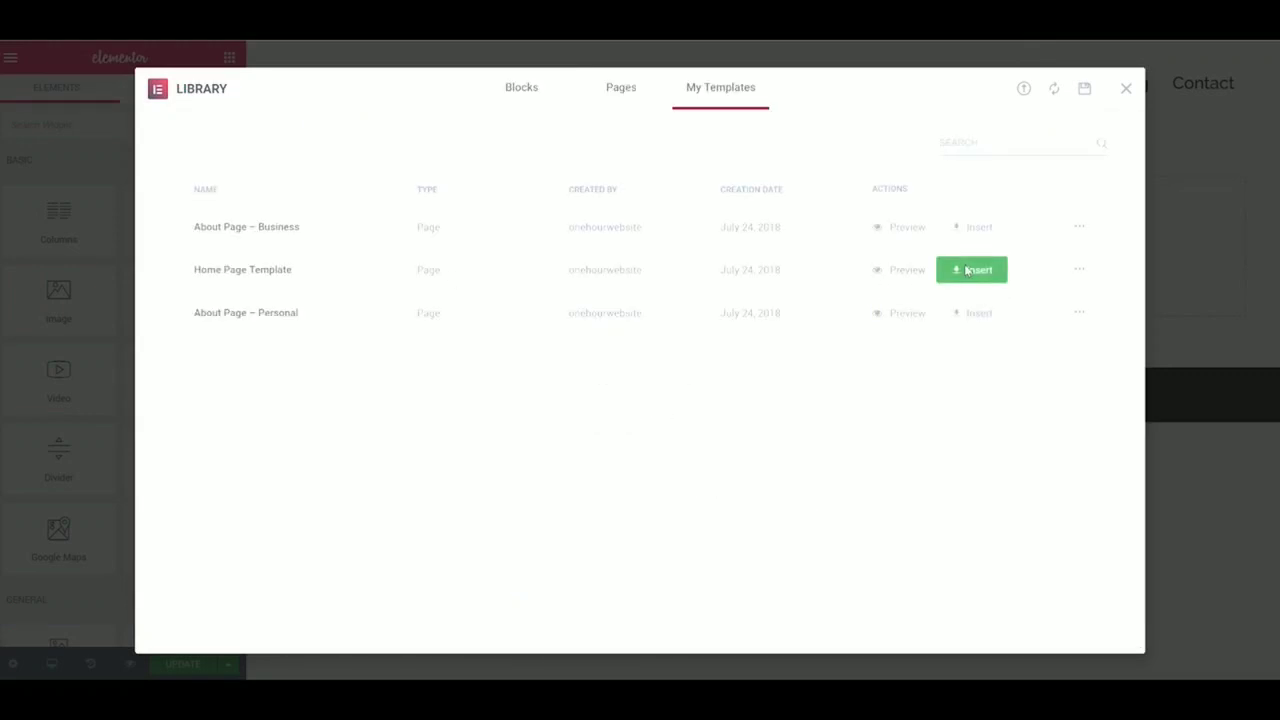
{"action": "left_click", "coordinate": [969, 317]}
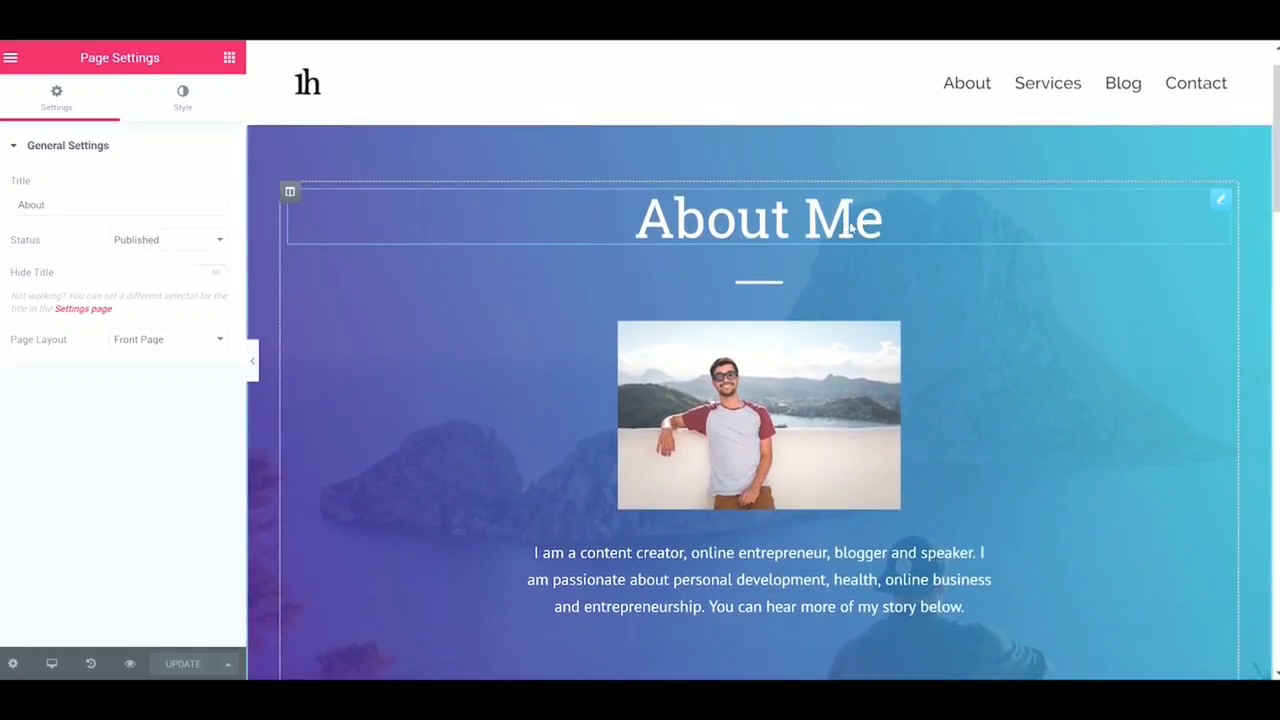
{"action": "scroll", "coordinate": [853, 165], "scroll_direction": "down", "scroll_amount": 1}
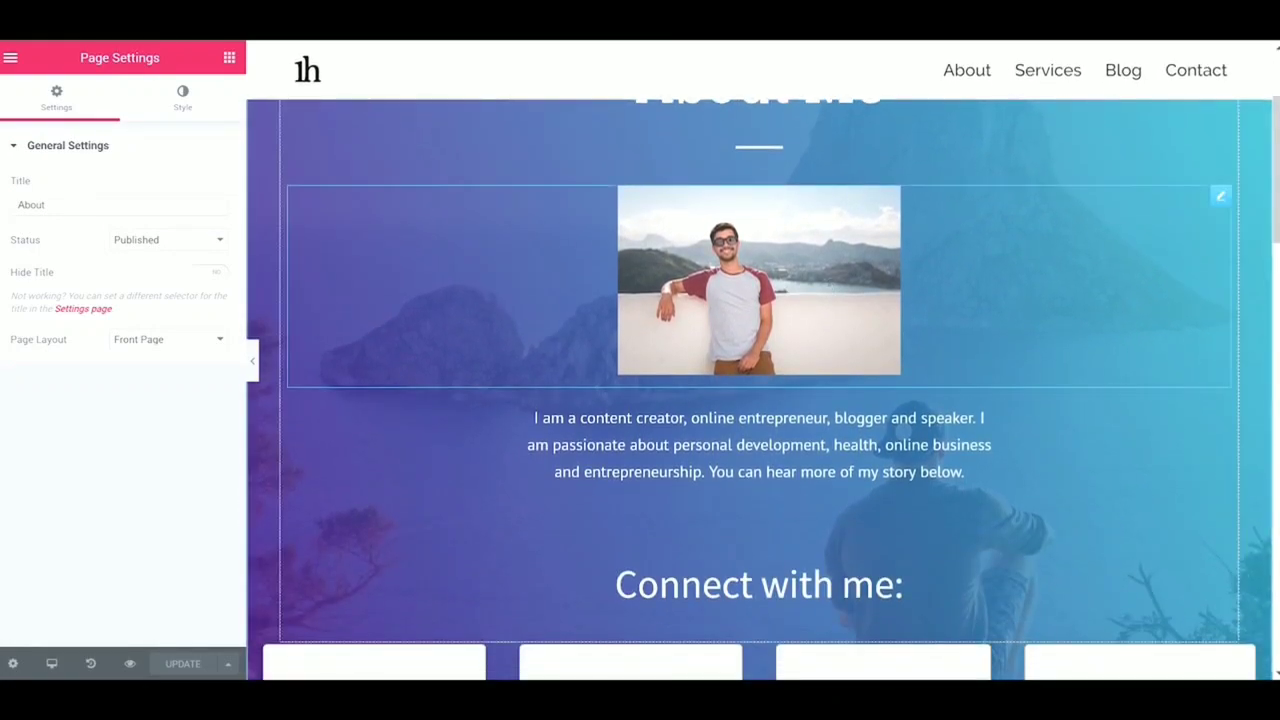
{"action": "scroll", "coordinate": [760, 400], "scroll_direction": "down", "scroll_amount": 2}
{"action": "scroll", "coordinate": [746, 298], "scroll_direction": "down", "scroll_amount": 1}
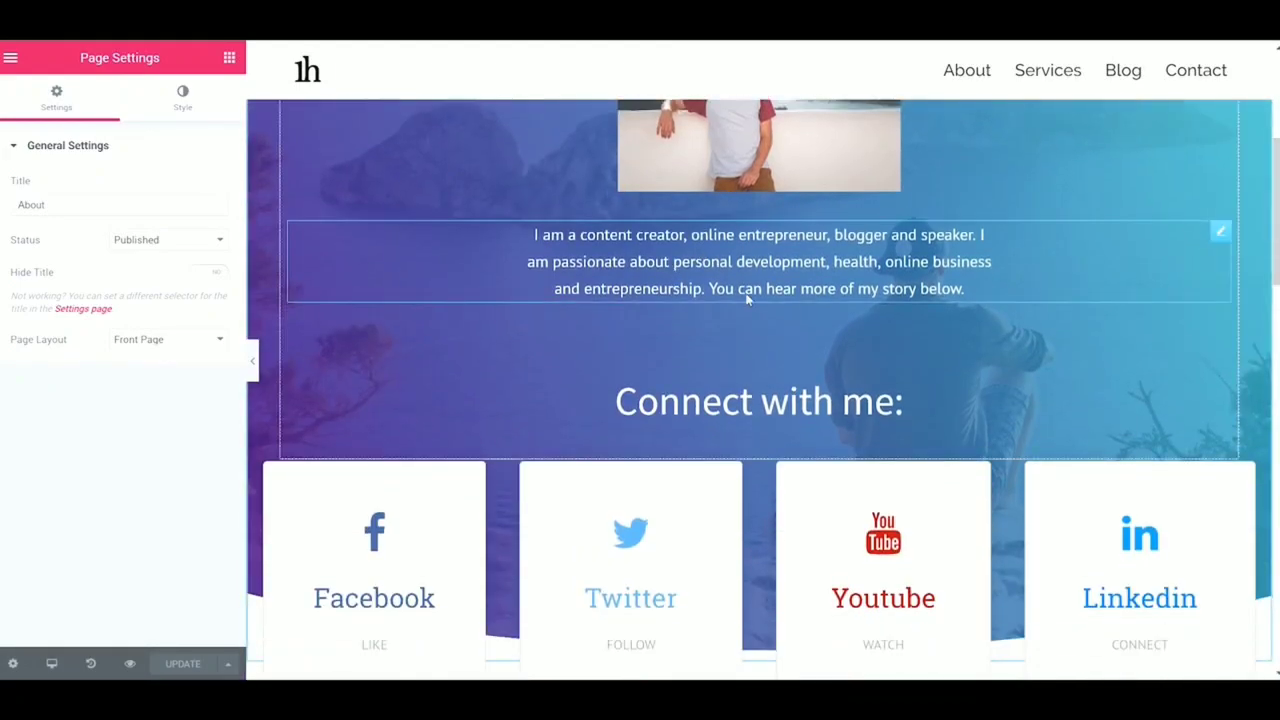
{"action": "scroll", "coordinate": [1181, 262], "scroll_direction": "down", "scroll_amount": 1}
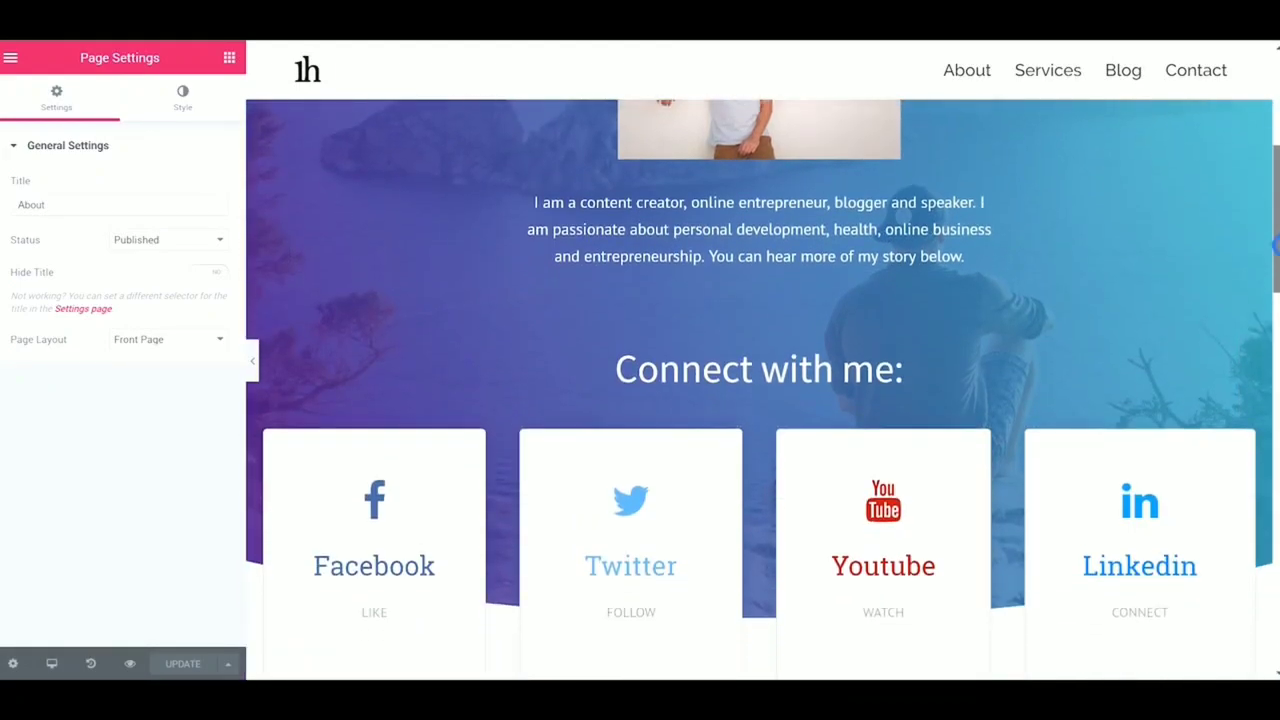
{"action": "scroll", "coordinate": [920, 336], "scroll_direction": "down", "scroll_amount": 1}
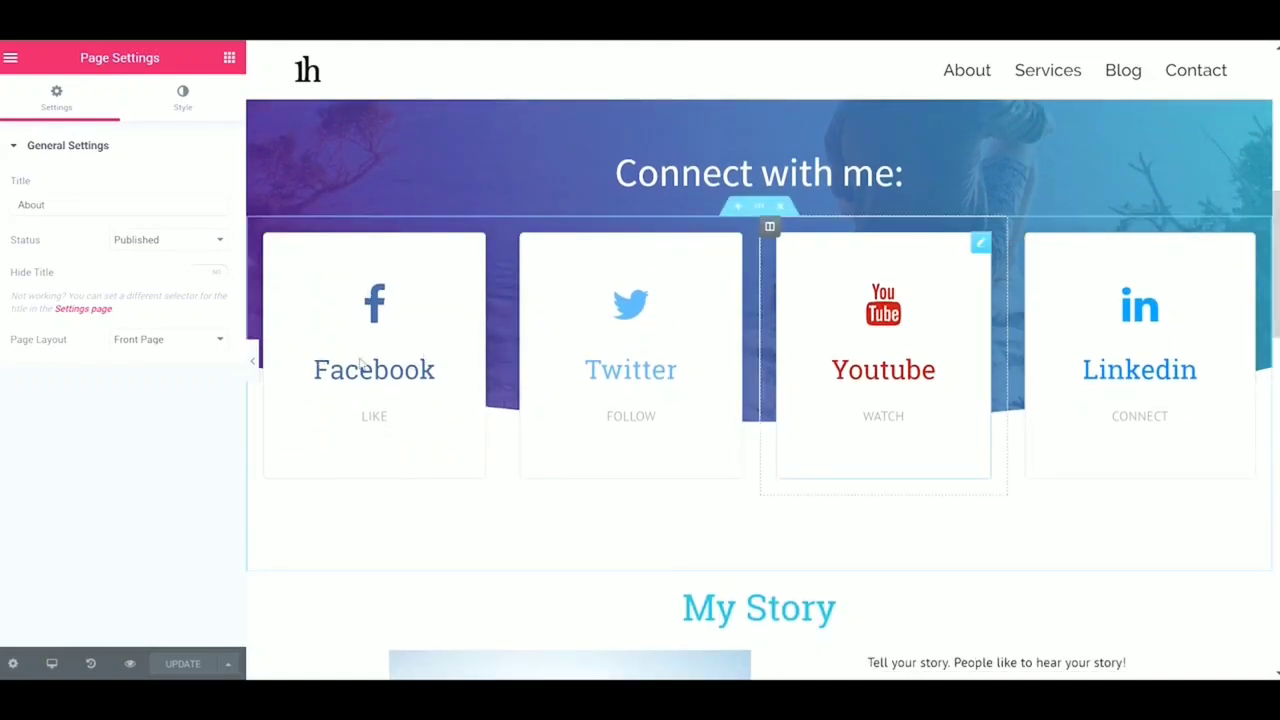
{"action": "scroll", "coordinate": [762, 390], "scroll_direction": "down", "scroll_amount": 3}
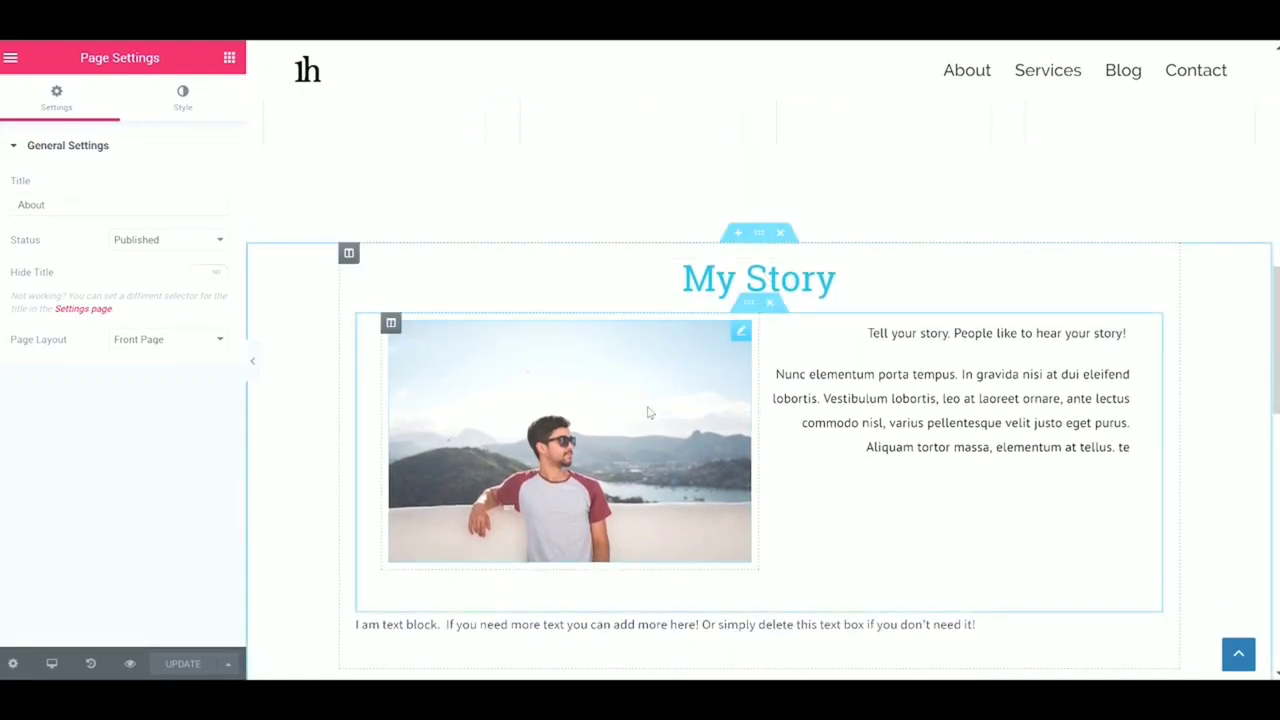
{"action": "scroll", "coordinate": [945, 390], "scroll_direction": "down", "scroll_amount": 3}
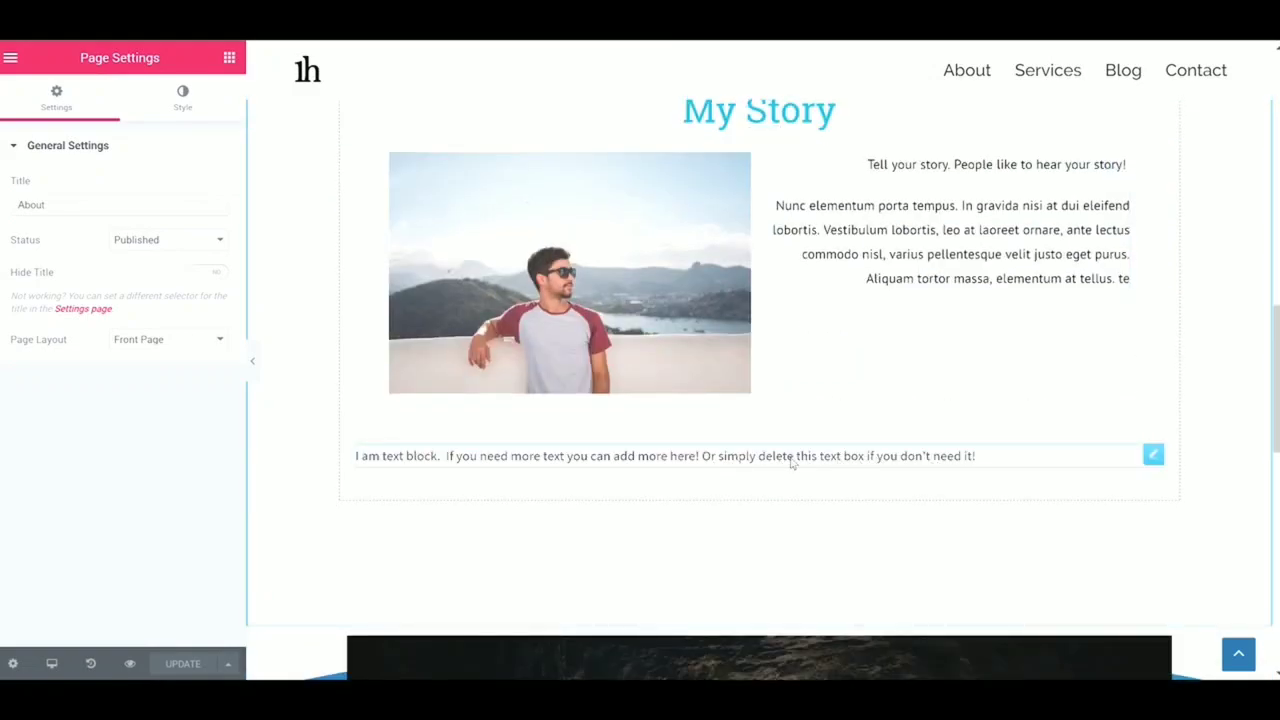
{"action": "scroll", "coordinate": [983, 383], "scroll_direction": "down", "scroll_amount": 3}
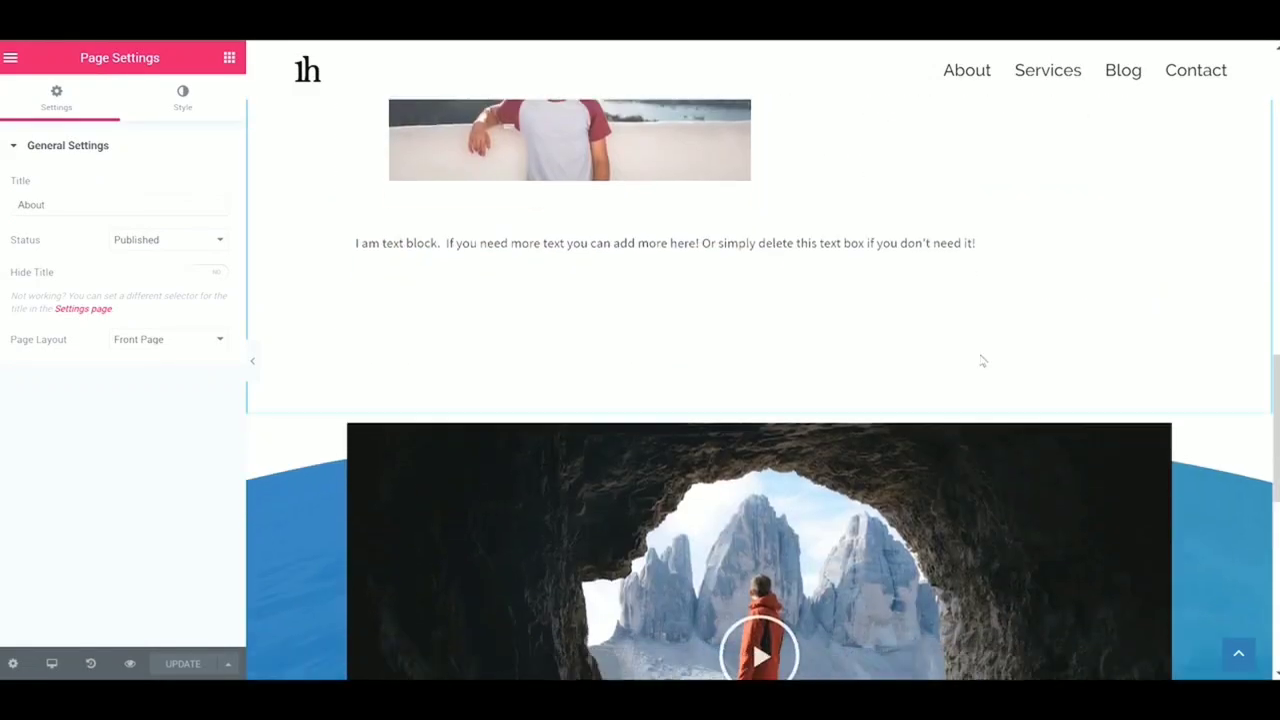
{"action": "scroll", "coordinate": [777, 363], "scroll_direction": "down", "scroll_amount": 3}
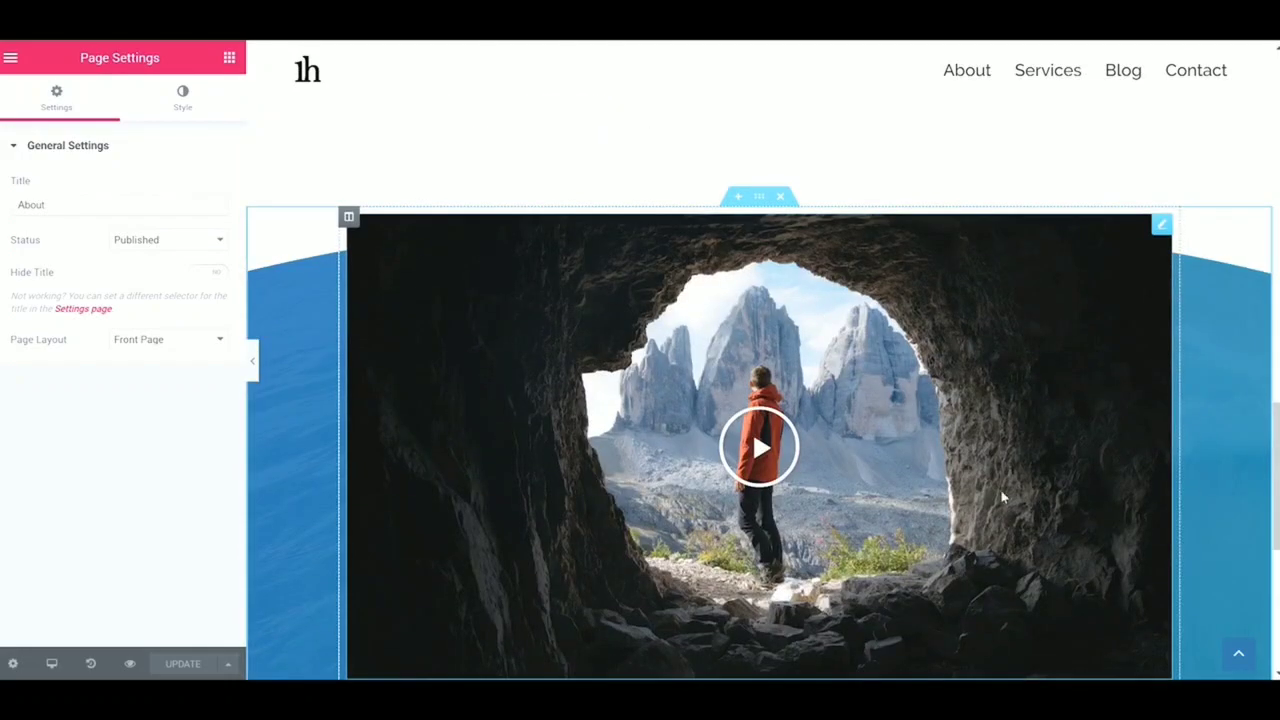
{"action": "scroll", "coordinate": [788, 355], "scroll_direction": "down", "scroll_amount": 3}
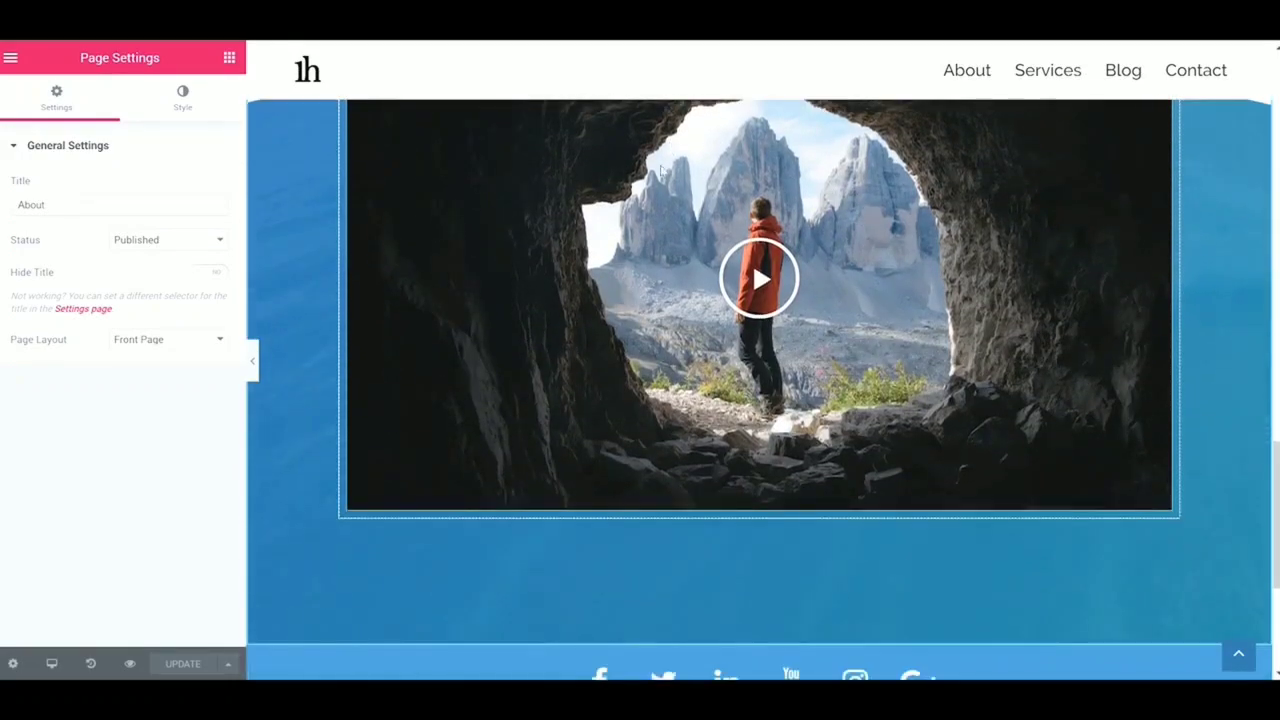
{"action": "scroll", "coordinate": [560, 432], "scroll_direction": "up", "scroll_amount": 2}
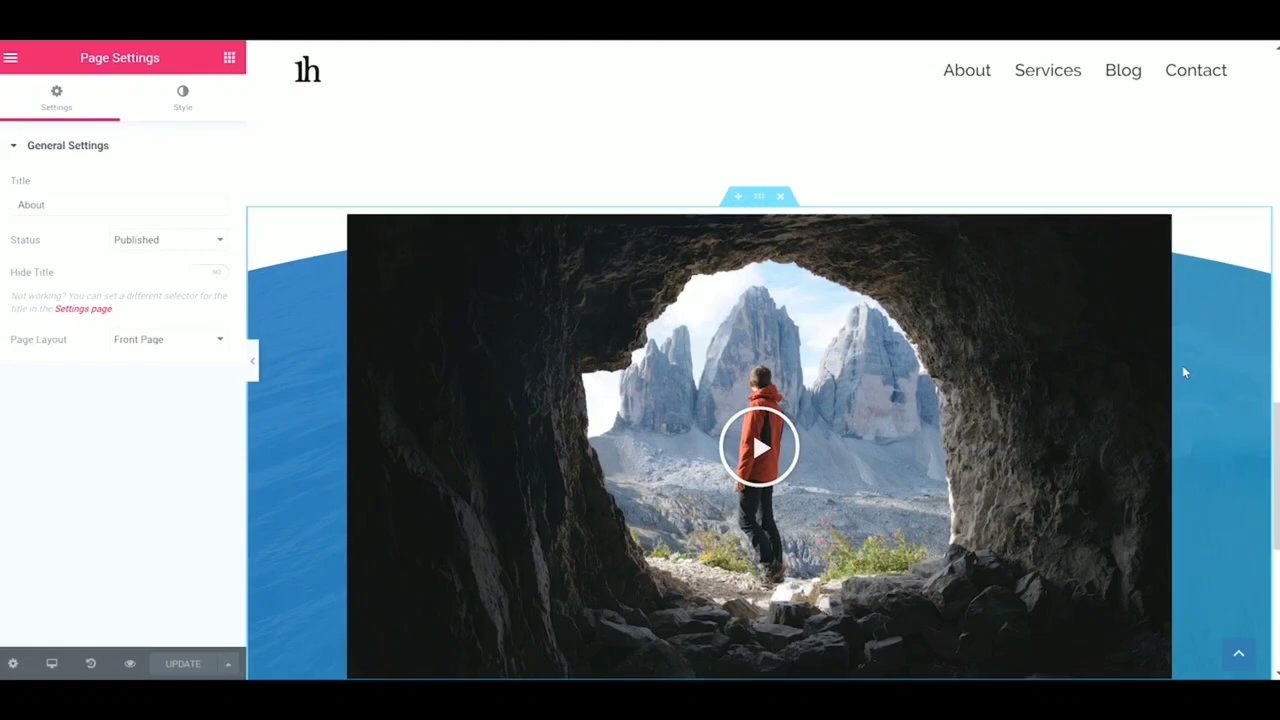
{"action": "scroll", "coordinate": [940, 426], "scroll_direction": "down", "scroll_amount": 4}
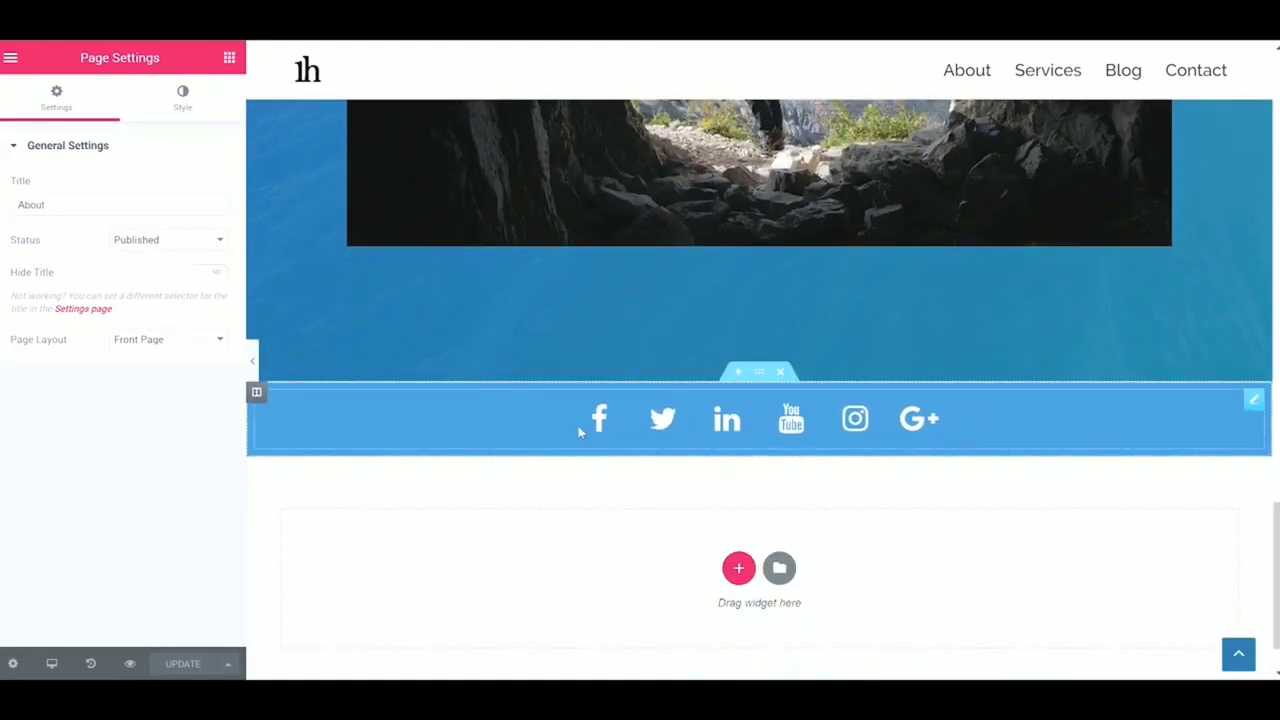
{"action": "scroll", "coordinate": [955, 436], "scroll_direction": "up", "scroll_amount": 5}
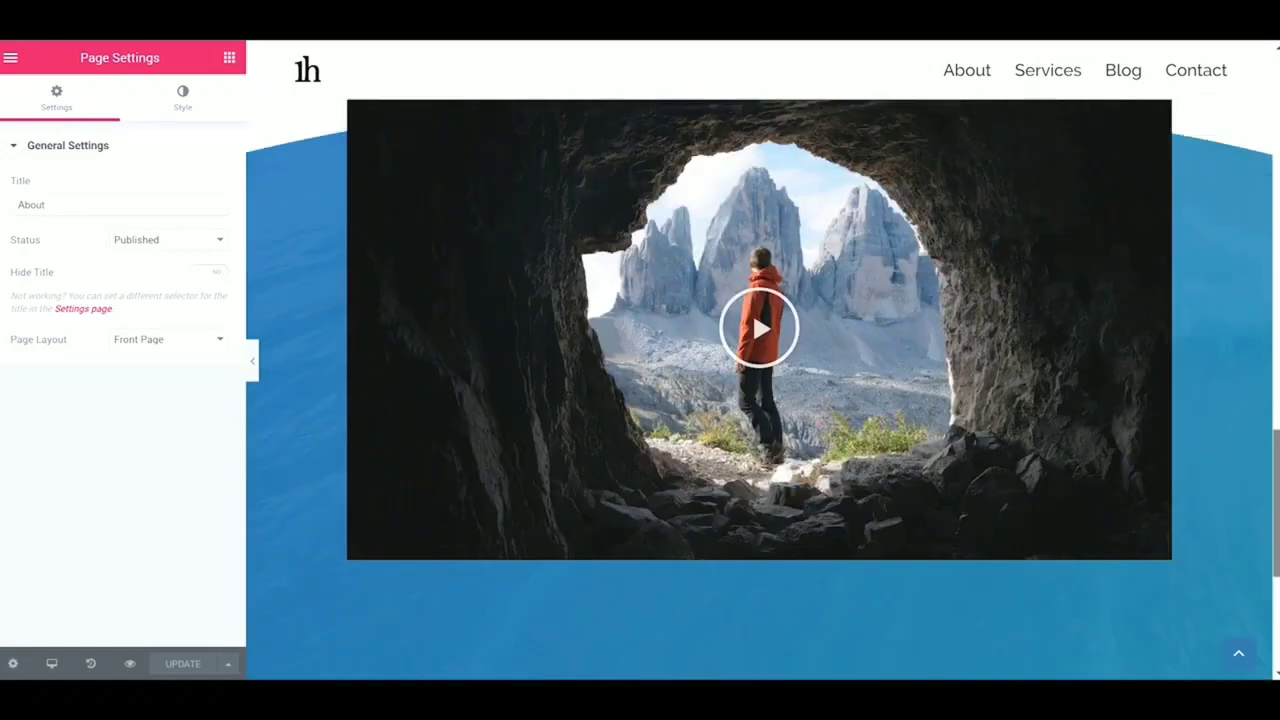
{"action": "scroll", "coordinate": [752, 516], "scroll_direction": "up", "scroll_amount": 4}
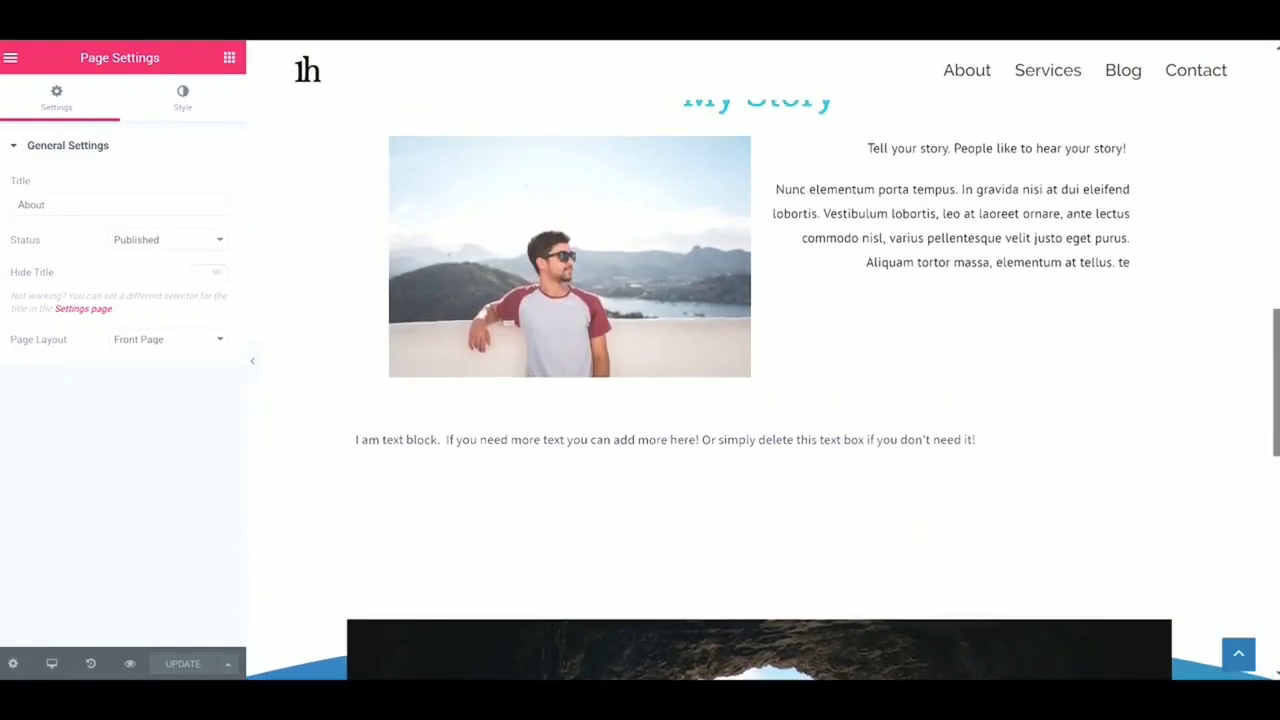
{"action": "scroll", "coordinate": [760, 390], "scroll_direction": "up", "scroll_amount": 4}
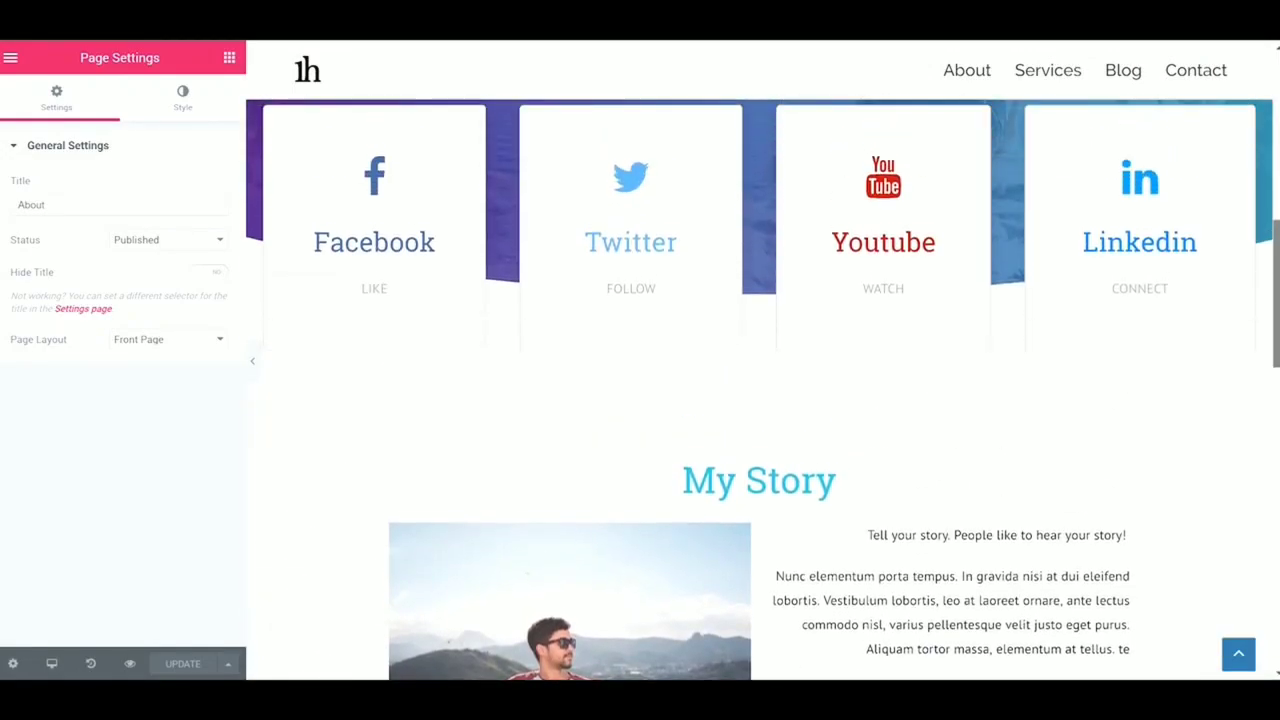
{"action": "scroll", "coordinate": [760, 390], "scroll_direction": "up", "scroll_amount": 5}
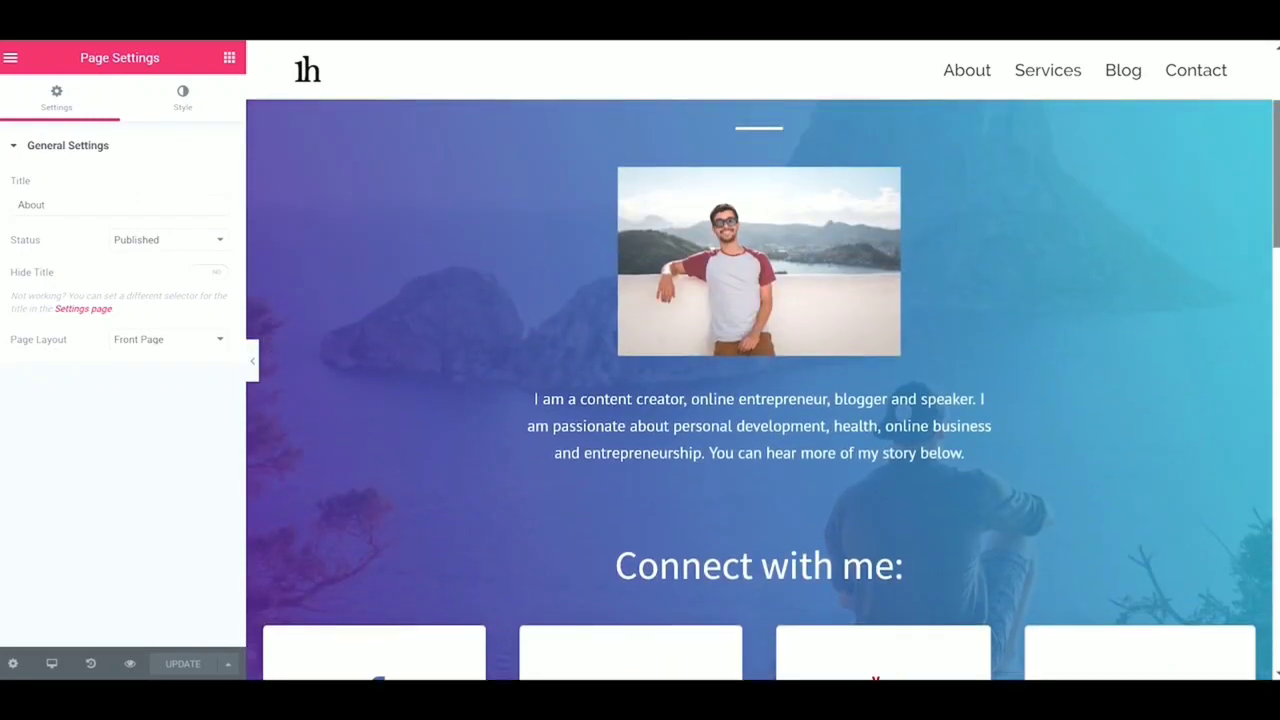
{"action": "scroll", "coordinate": [760, 390], "scroll_direction": "down", "scroll_amount": 5}
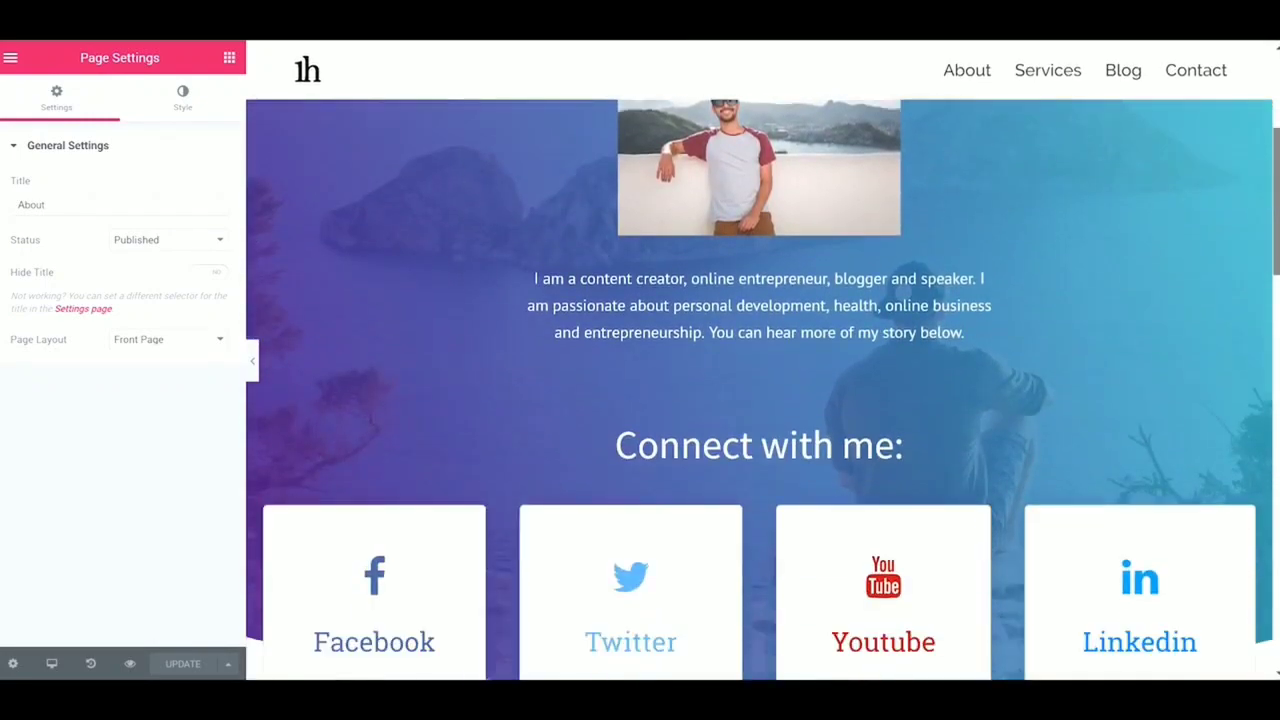
{"action": "scroll", "coordinate": [1063, 193], "scroll_direction": "down", "scroll_amount": 3}
{"action": "scroll", "coordinate": [1063, 193], "scroll_direction": "up", "scroll_amount": 8}
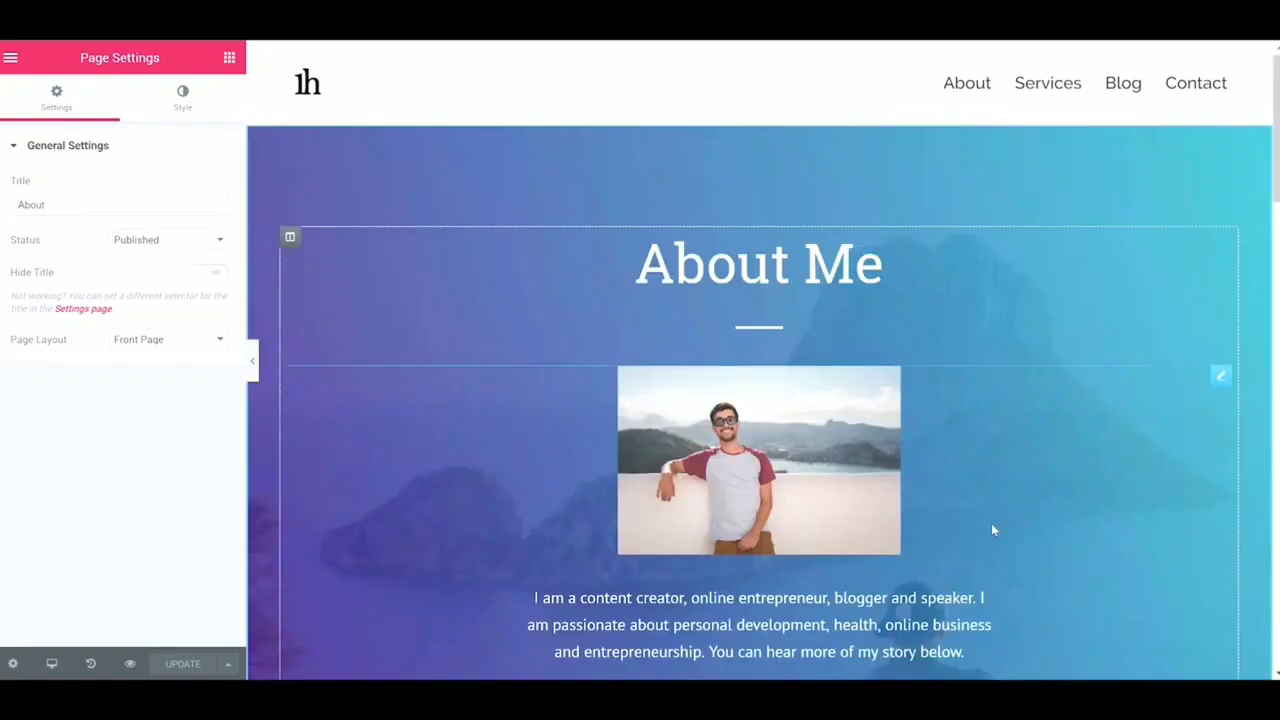
{"action": "scroll", "coordinate": [760, 390], "scroll_direction": "down", "scroll_amount": 2}
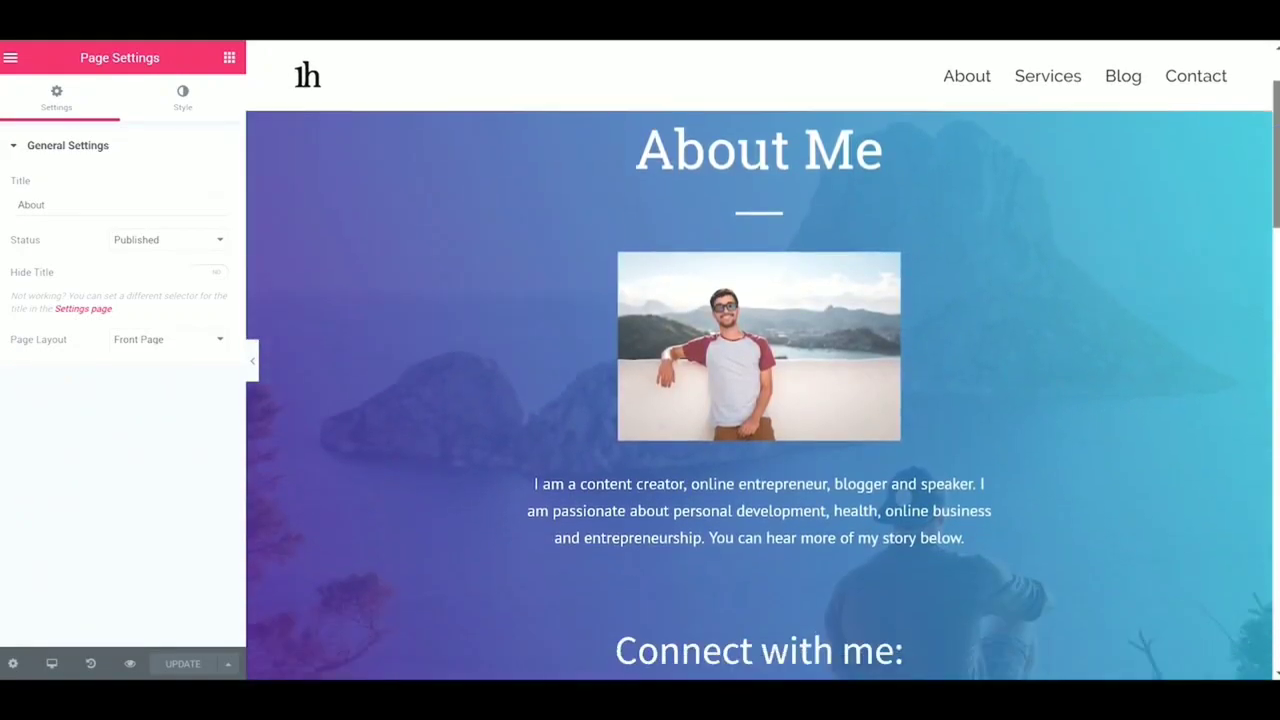
{"action": "scroll", "coordinate": [1052, 192], "scroll_direction": "up", "scroll_amount": 2}
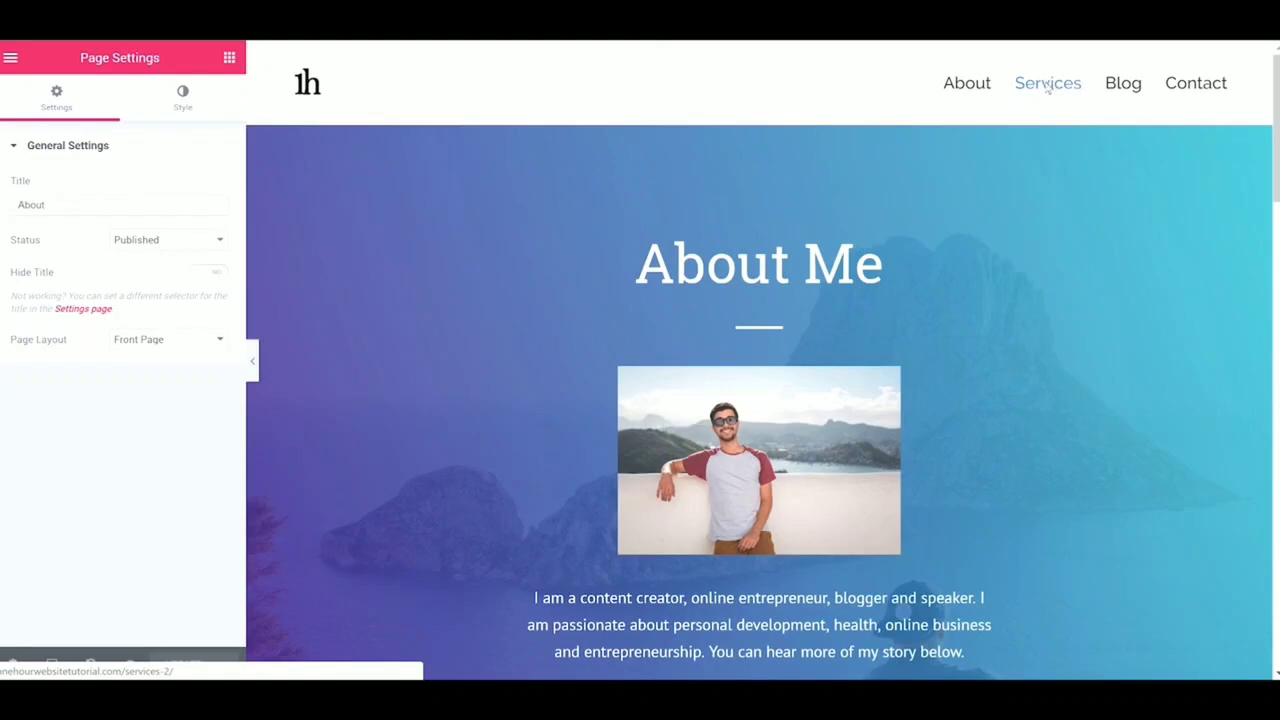
Step: Open the Services page in a new tab and launch it in Elementor
{"action": "right_click", "coordinate": [1048, 88]}
{"action": "left_click", "coordinate": [1060, 96]}
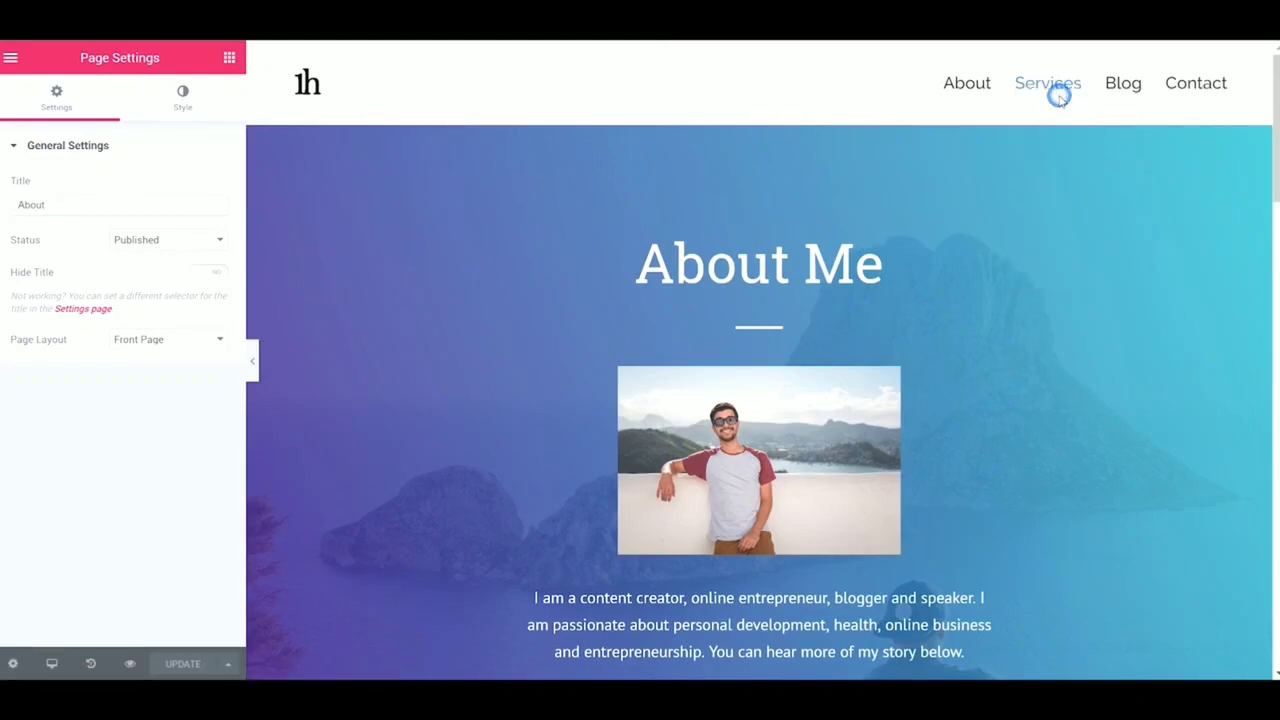
{"action": "key", "text": "ctrl+Tab"}
{"action": "left_click", "coordinate": [414, 54]}
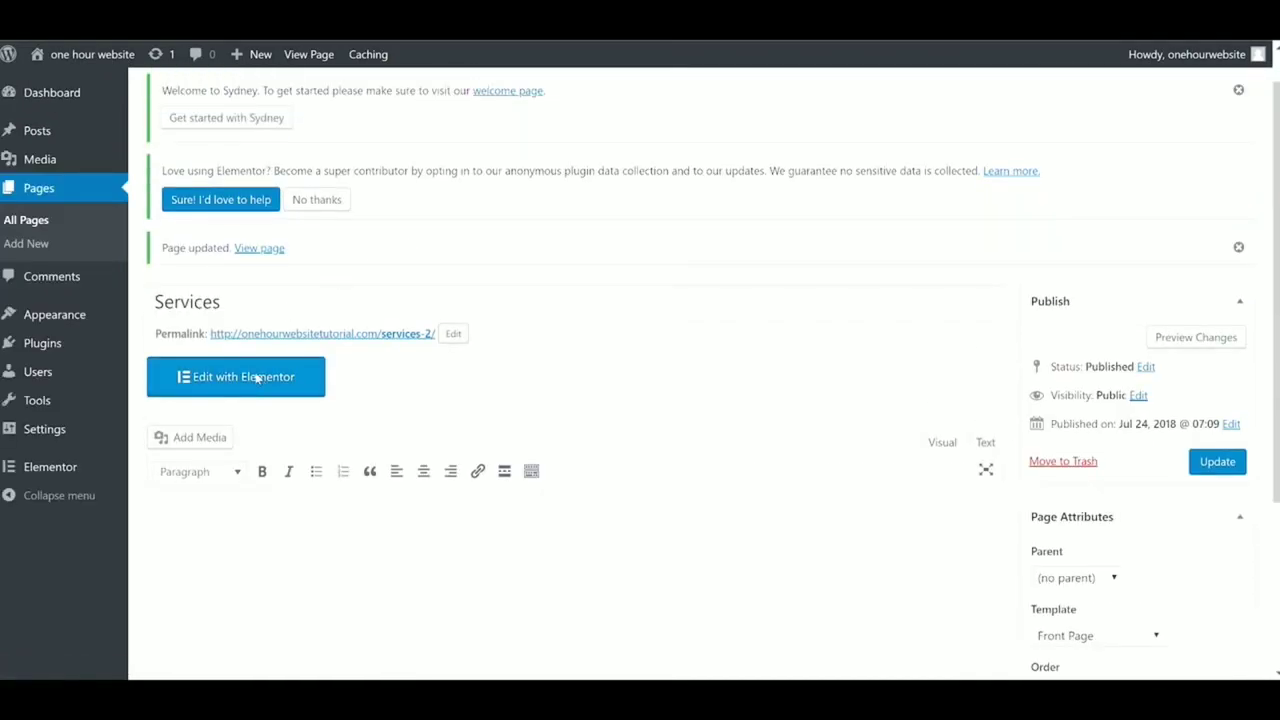
{"action": "left_click", "coordinate": [257, 378]}
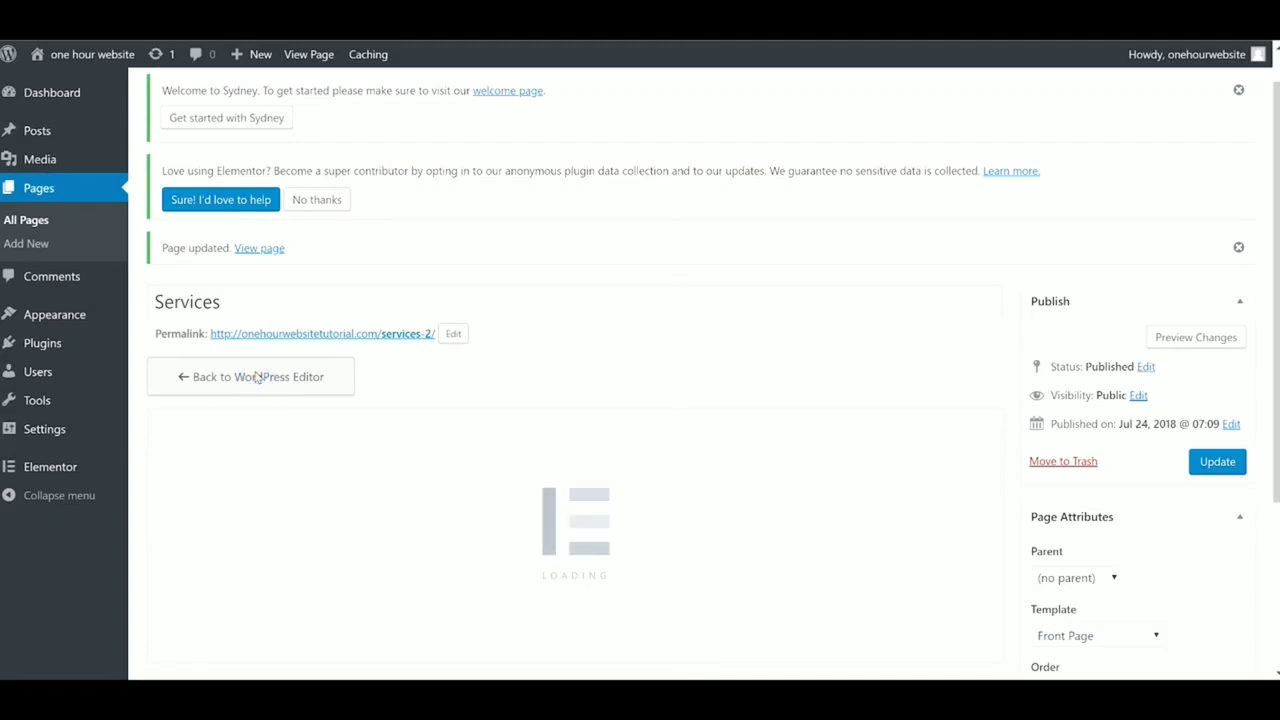
Step: Import the Services Page Template from the template library
{"action": "left_click", "coordinate": [788, 238]}
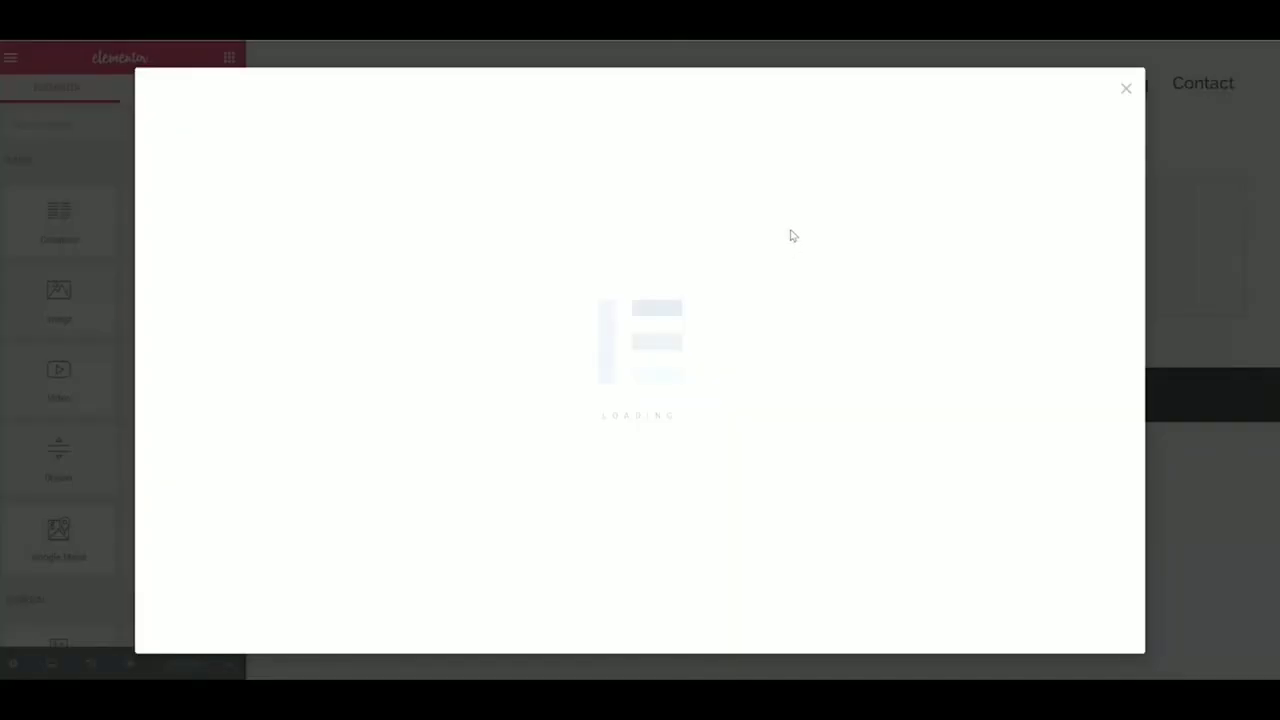
{"action": "left_click", "coordinate": [655, 458]}
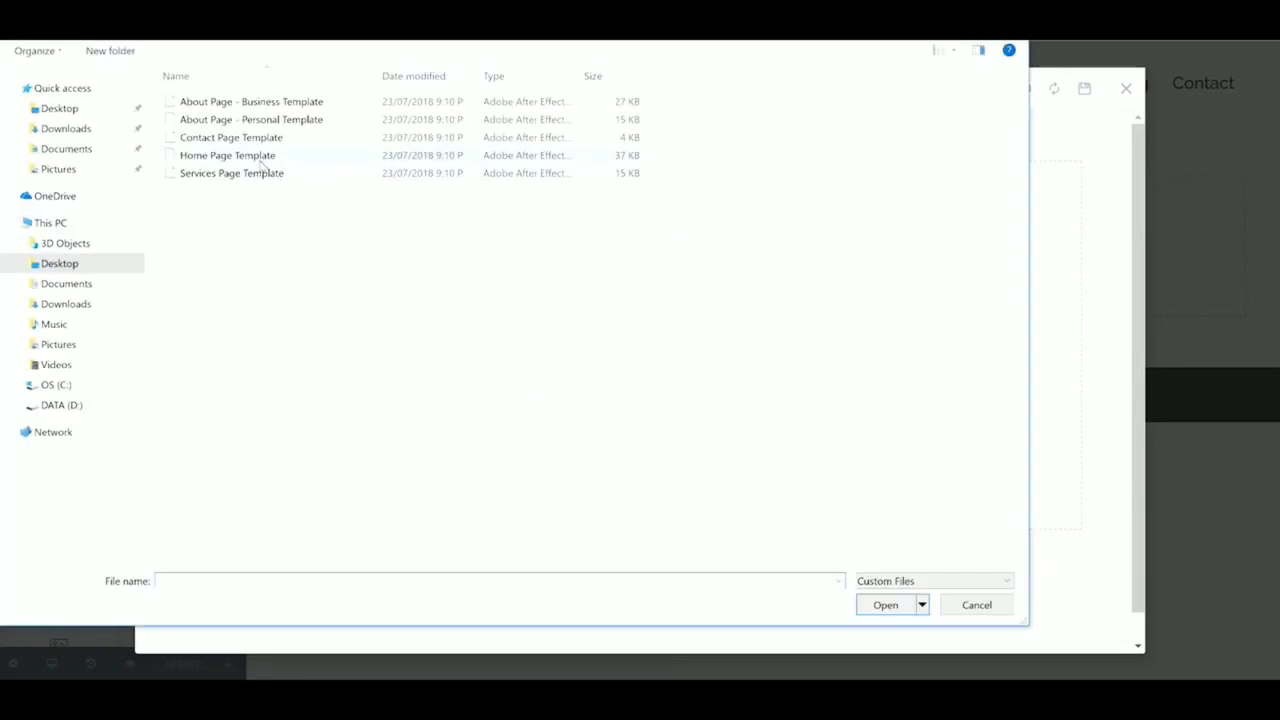
{"action": "left_click", "coordinate": [315, 176]}
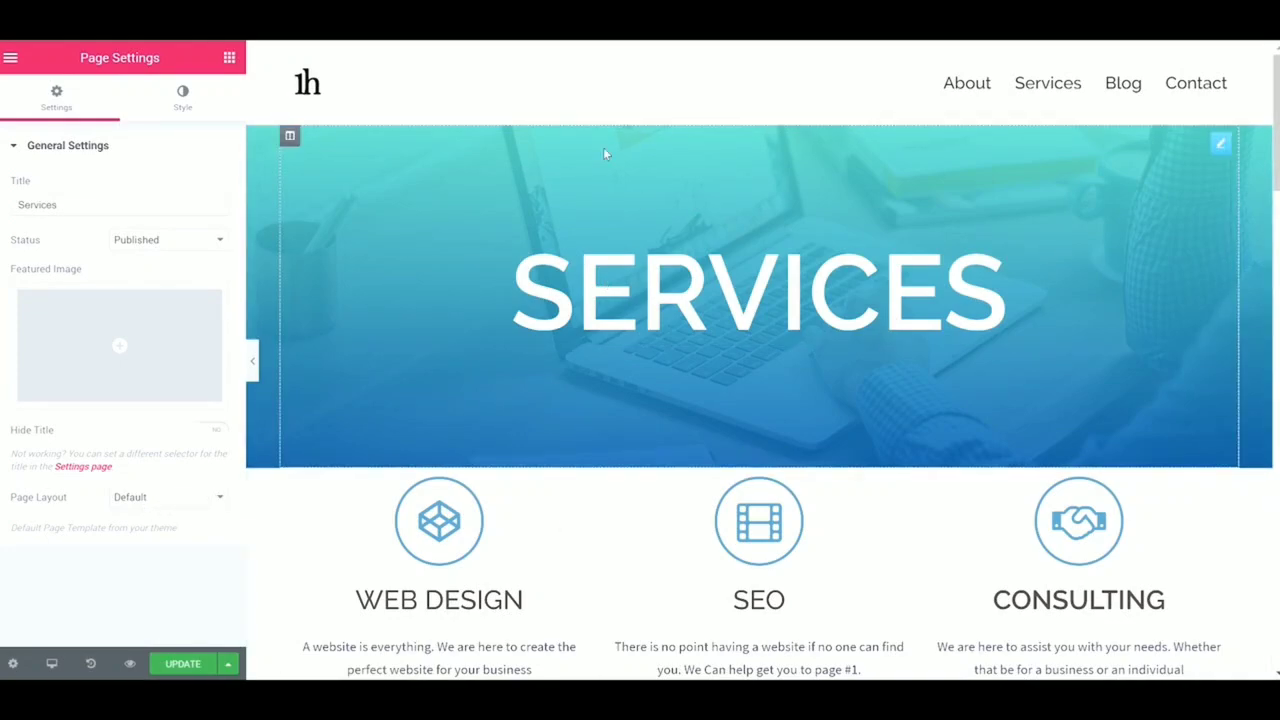
Step: Set the Services page layout to Front Page and save the page
{"action": "left_click", "coordinate": [180, 503]}
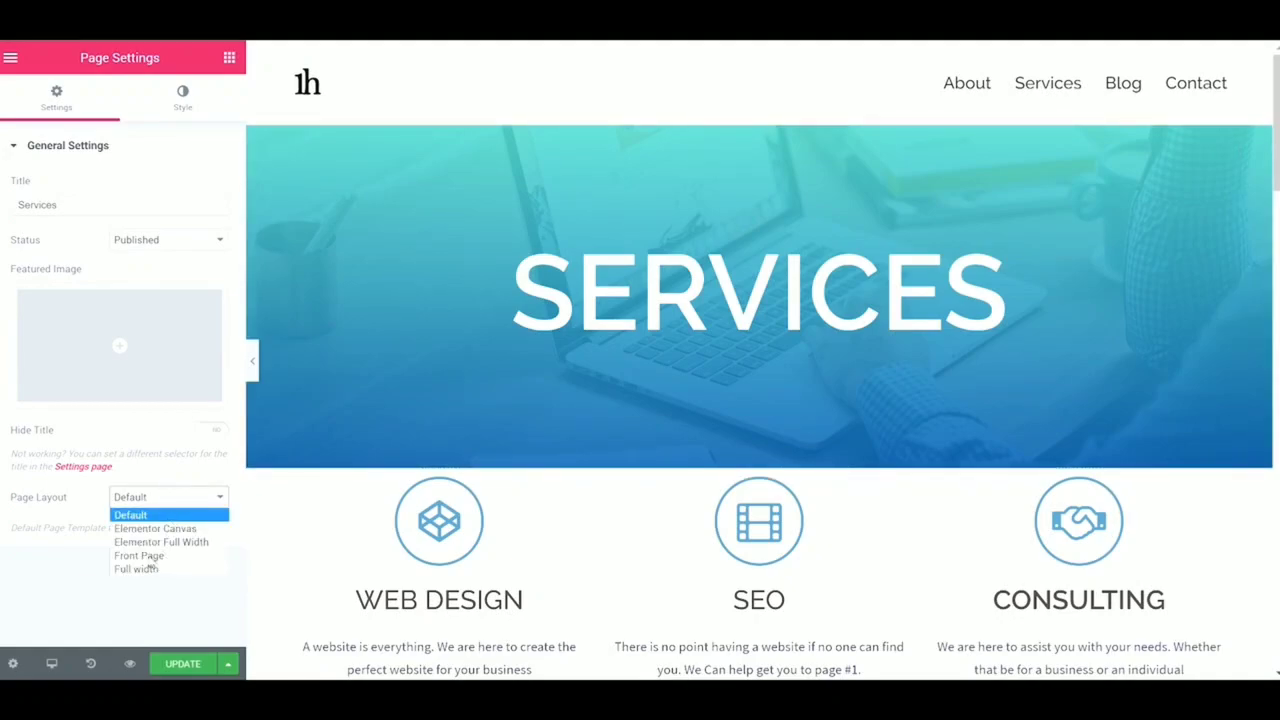
{"action": "left_click", "coordinate": [148, 555]}
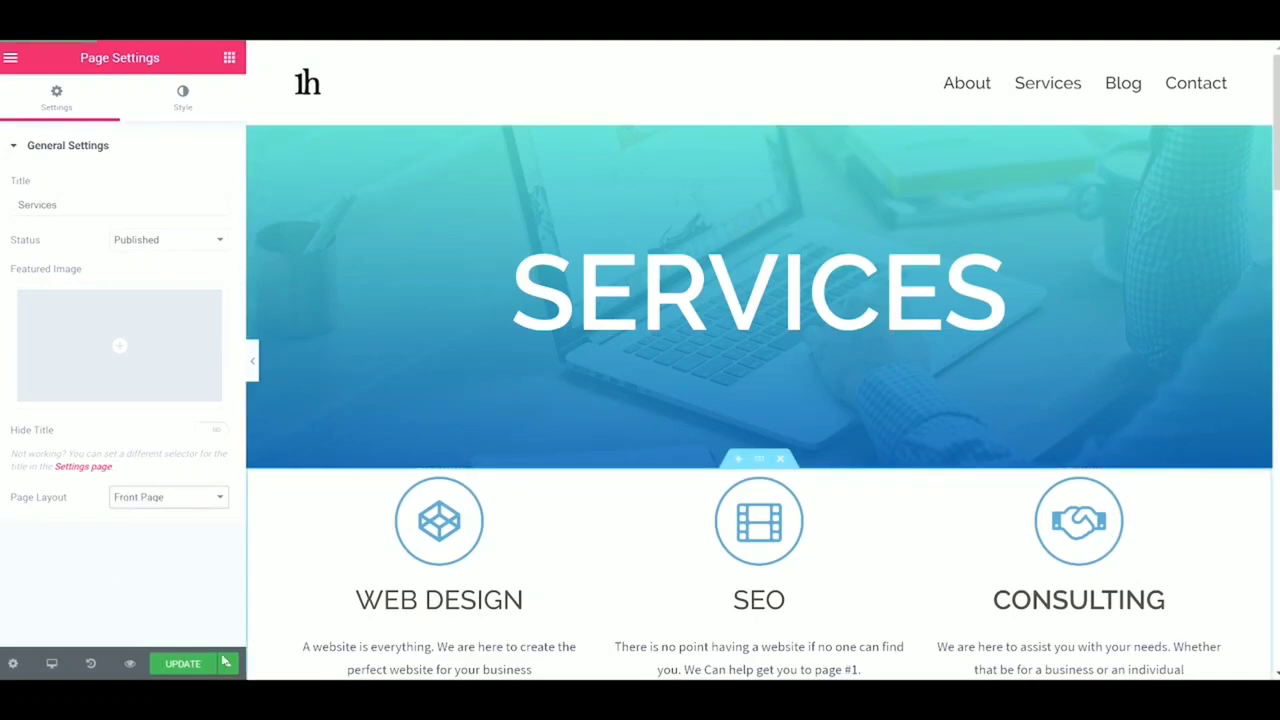
{"action": "left_click", "coordinate": [186, 664]}
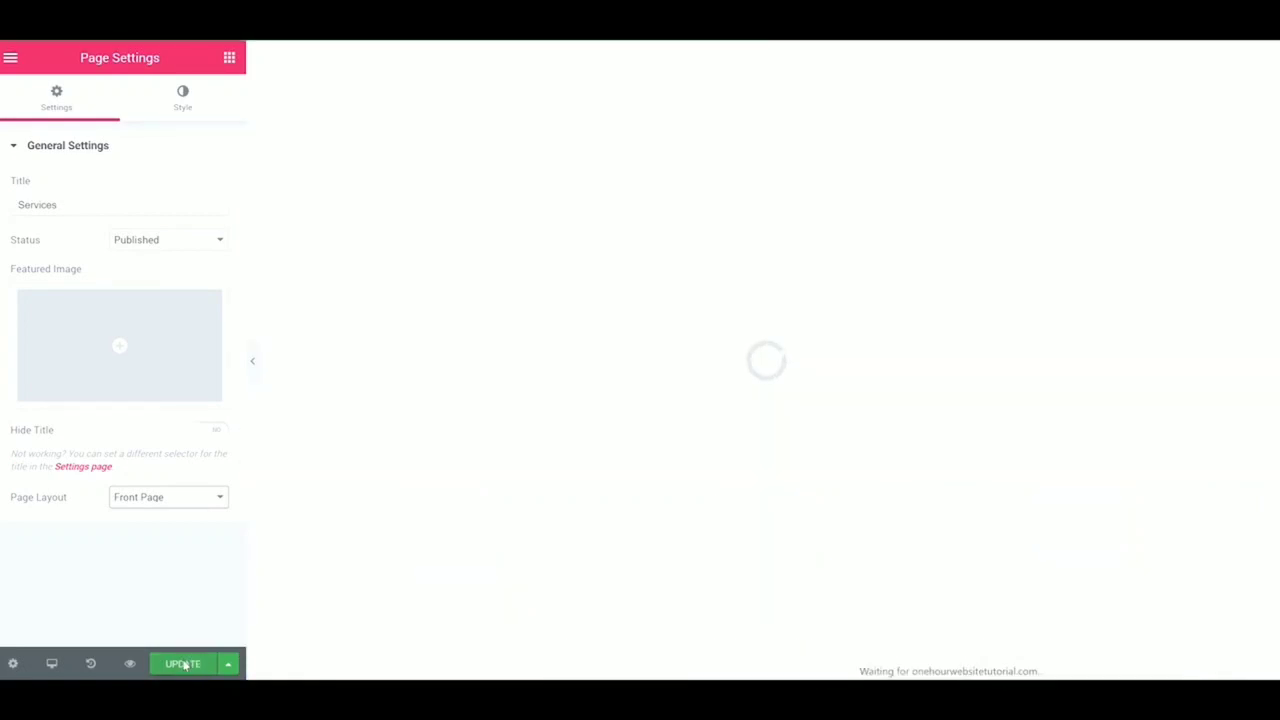
{"action": "left_click", "coordinate": [186, 664]}
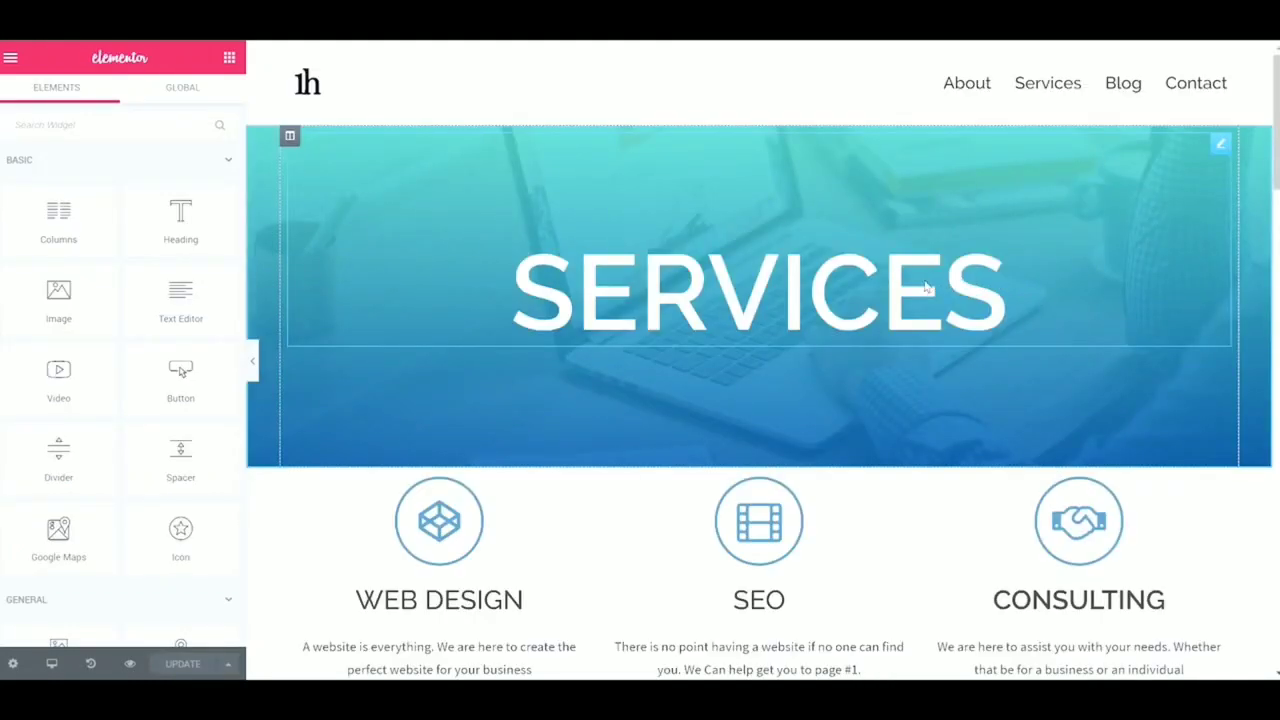
Step: Trim the SERVICES heading, undo it, then open the whole hero section's context menu
{"action": "left_click", "coordinate": [548, 306]}
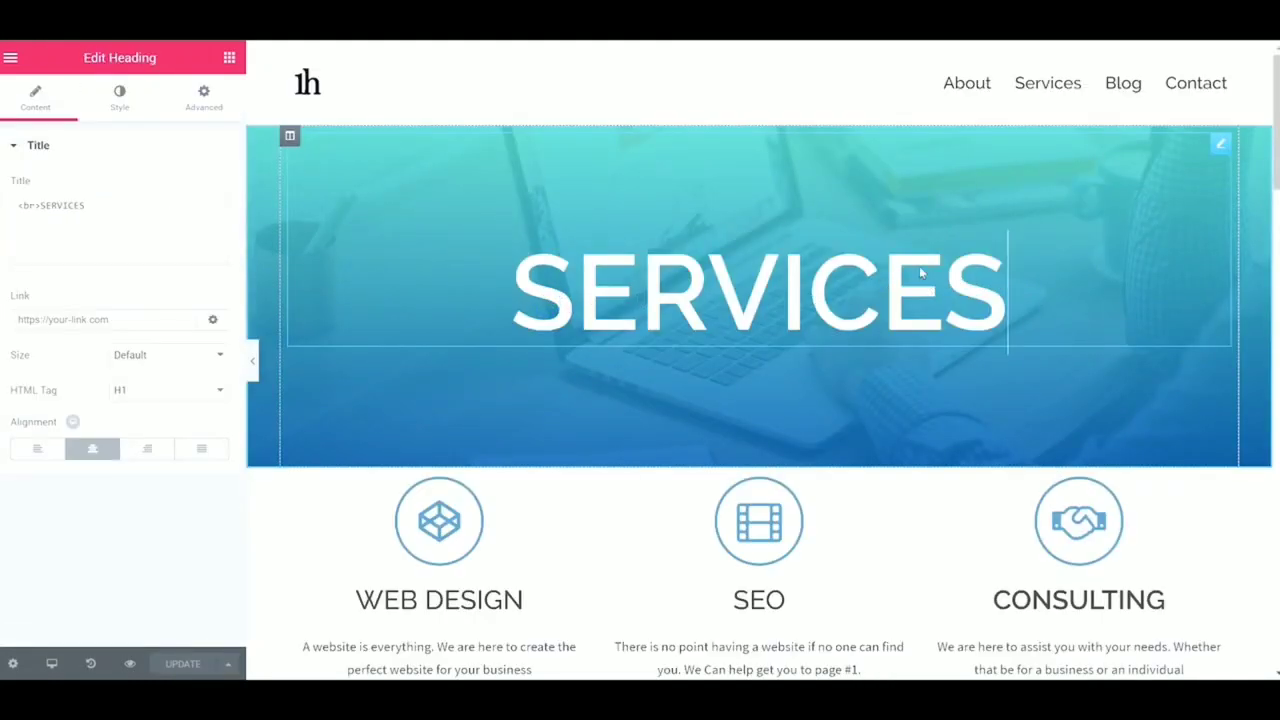
{"action": "key", "text": "BackSpace"}
{"action": "key", "text": "BackSpace"}
{"action": "key", "text": "BackSpace"}
{"action": "key", "text": "BackSpace"}
{"action": "key", "text": "BackSpace"}
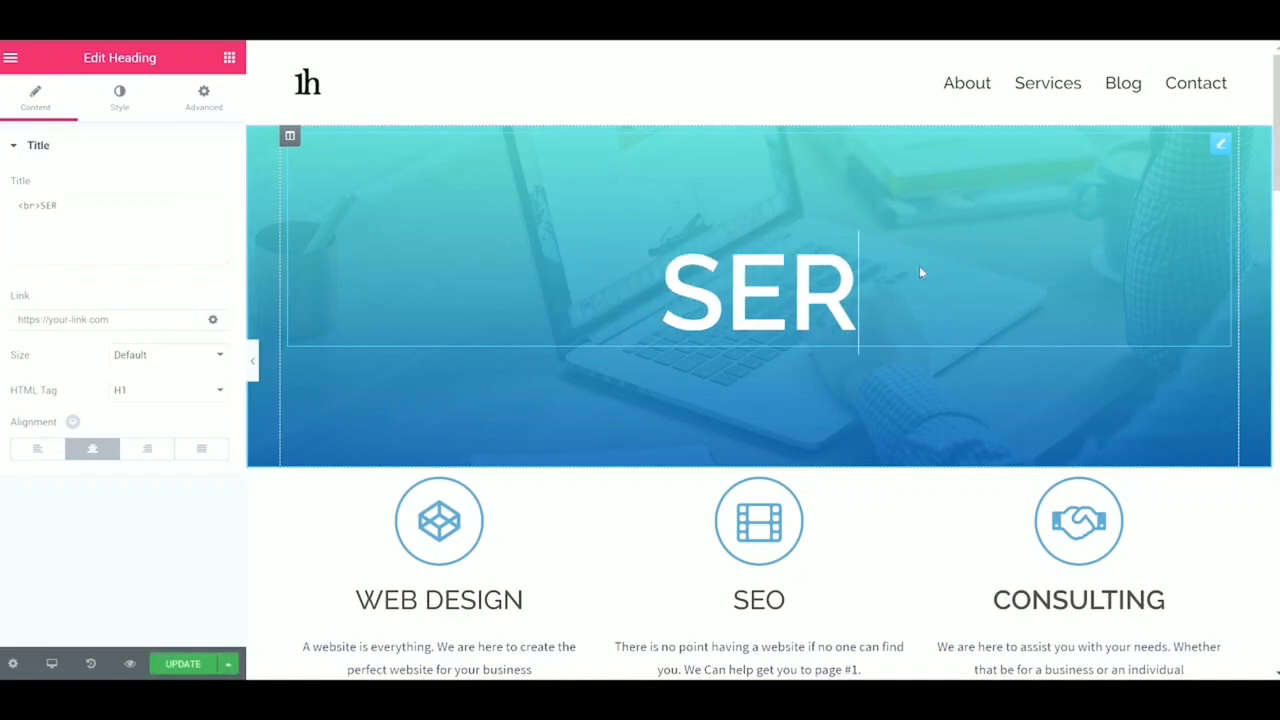
{"action": "key", "text": "ctrl+z"}
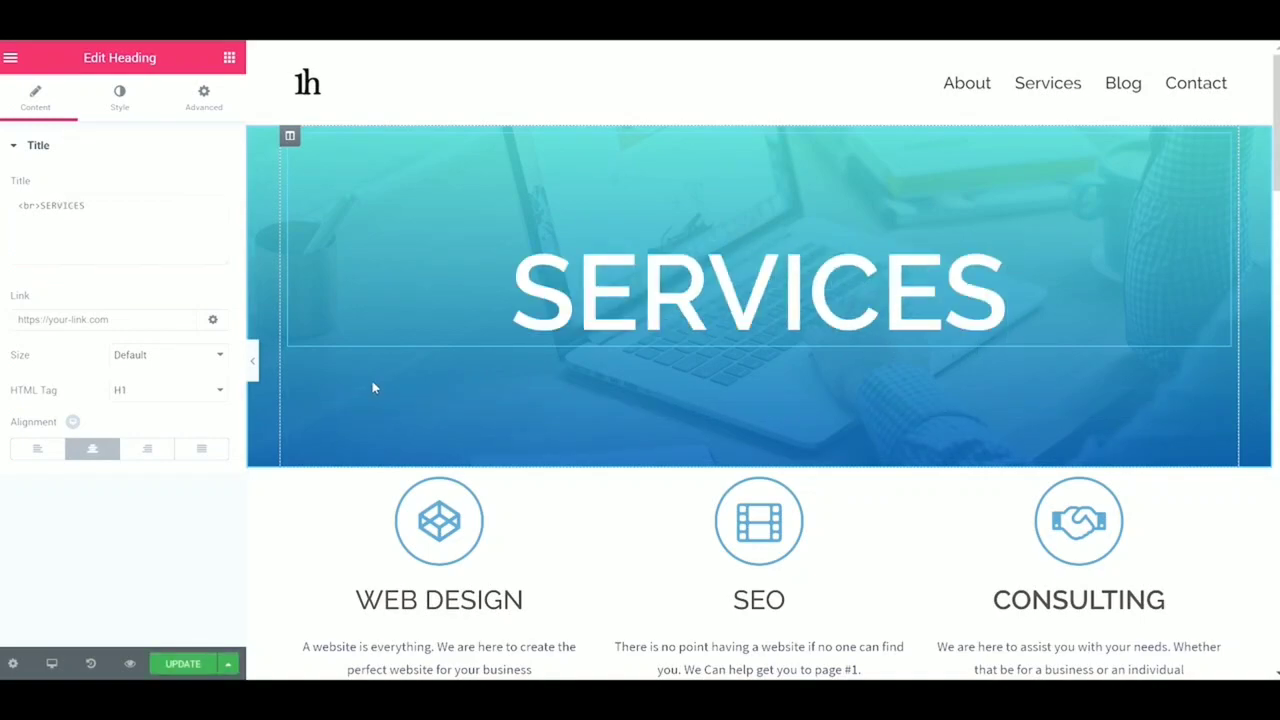
{"action": "right_click", "coordinate": [414, 405]}
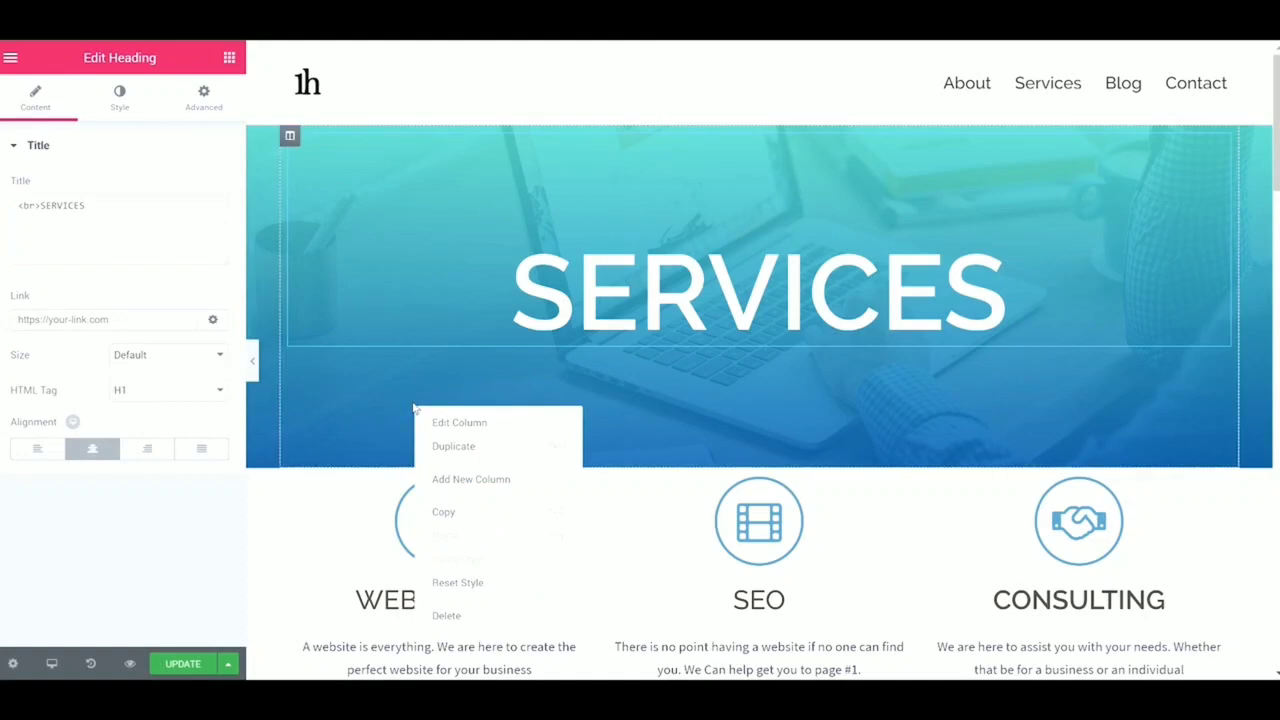
{"action": "right_click", "coordinate": [263, 193]}
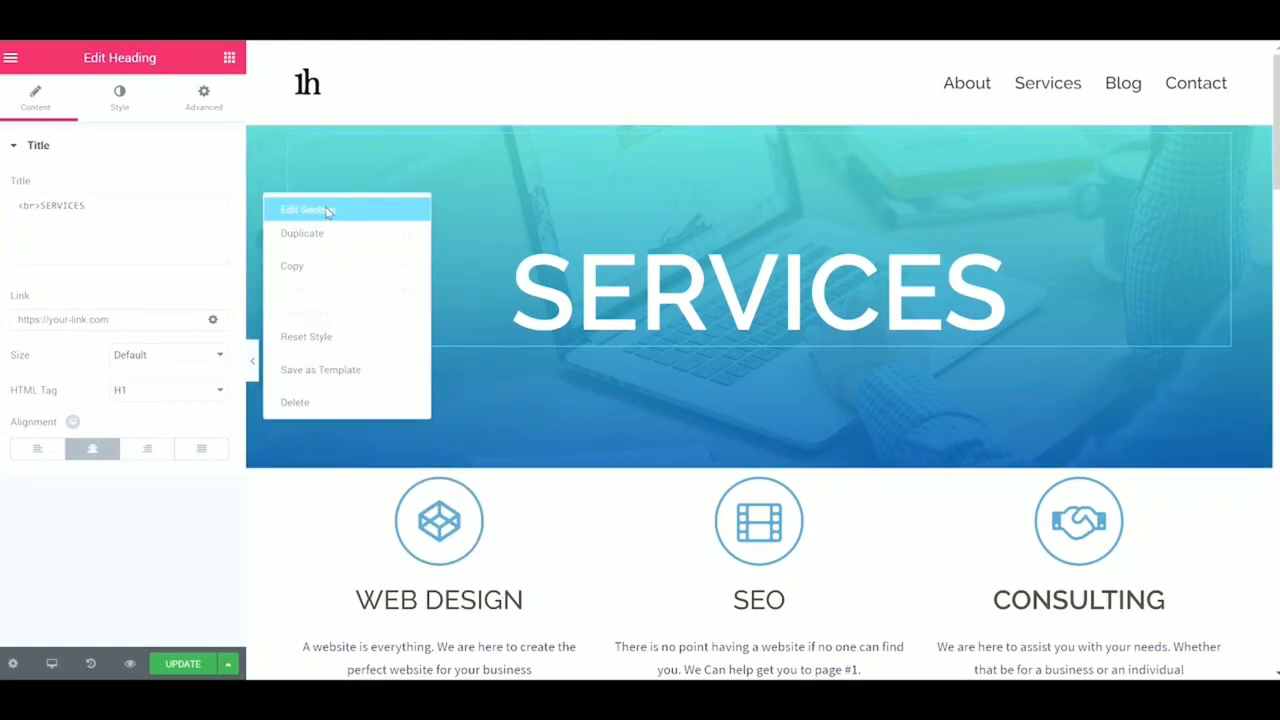
Step: Open the hero section's Style settings and expand Background Overlay
{"action": "left_click", "coordinate": [308, 210]}
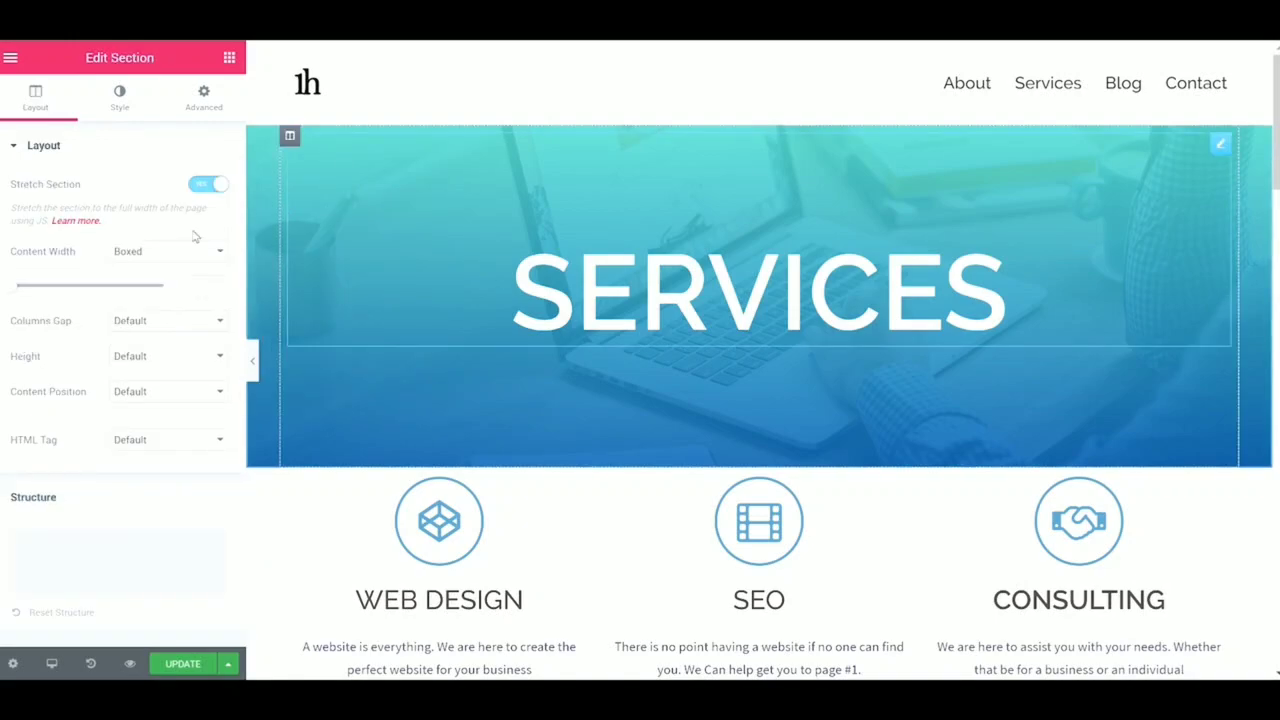
{"action": "left_click", "coordinate": [120, 97]}
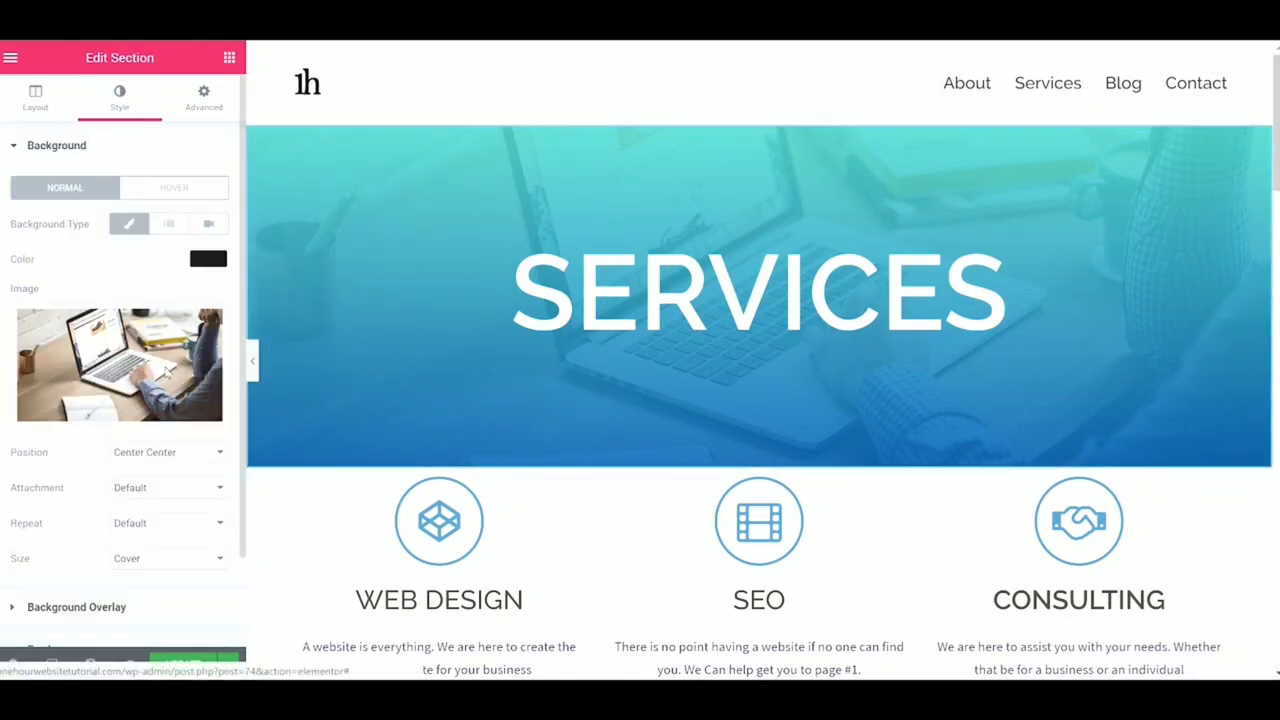
{"action": "mouse_move", "coordinate": [155, 355]}
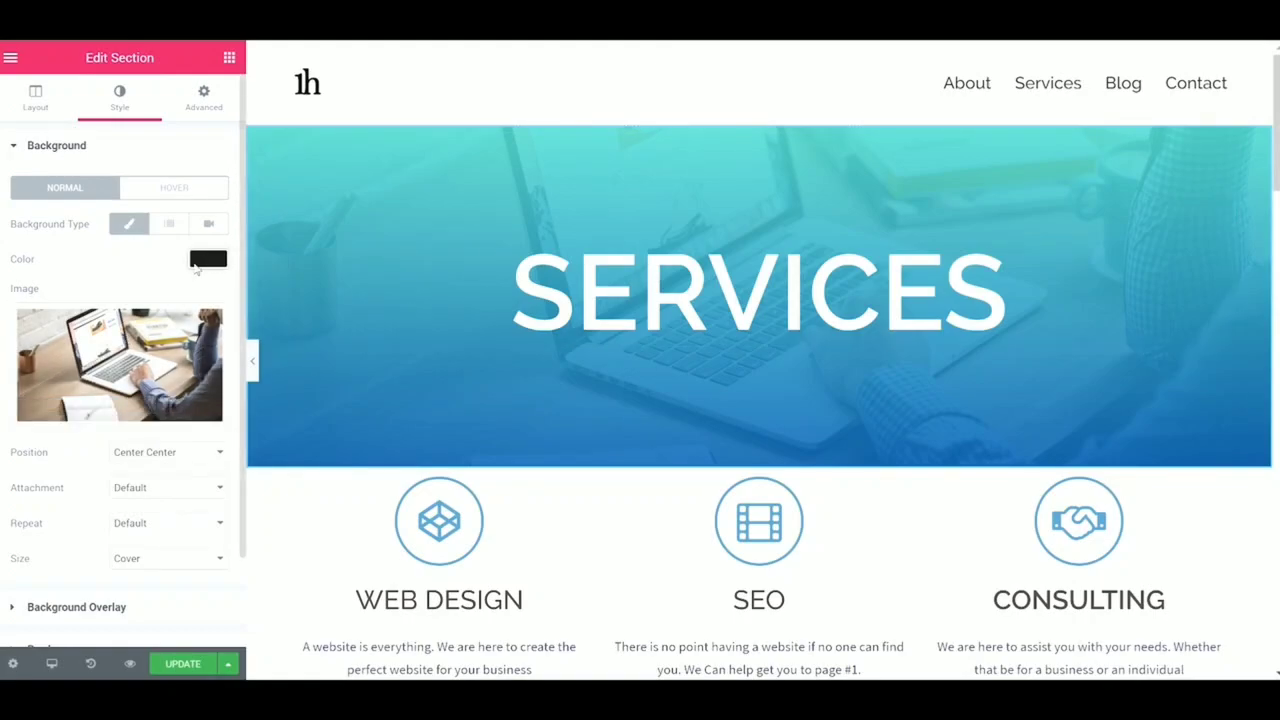
{"action": "scroll", "coordinate": [97, 471], "scroll_direction": "down", "scroll_amount": 1}
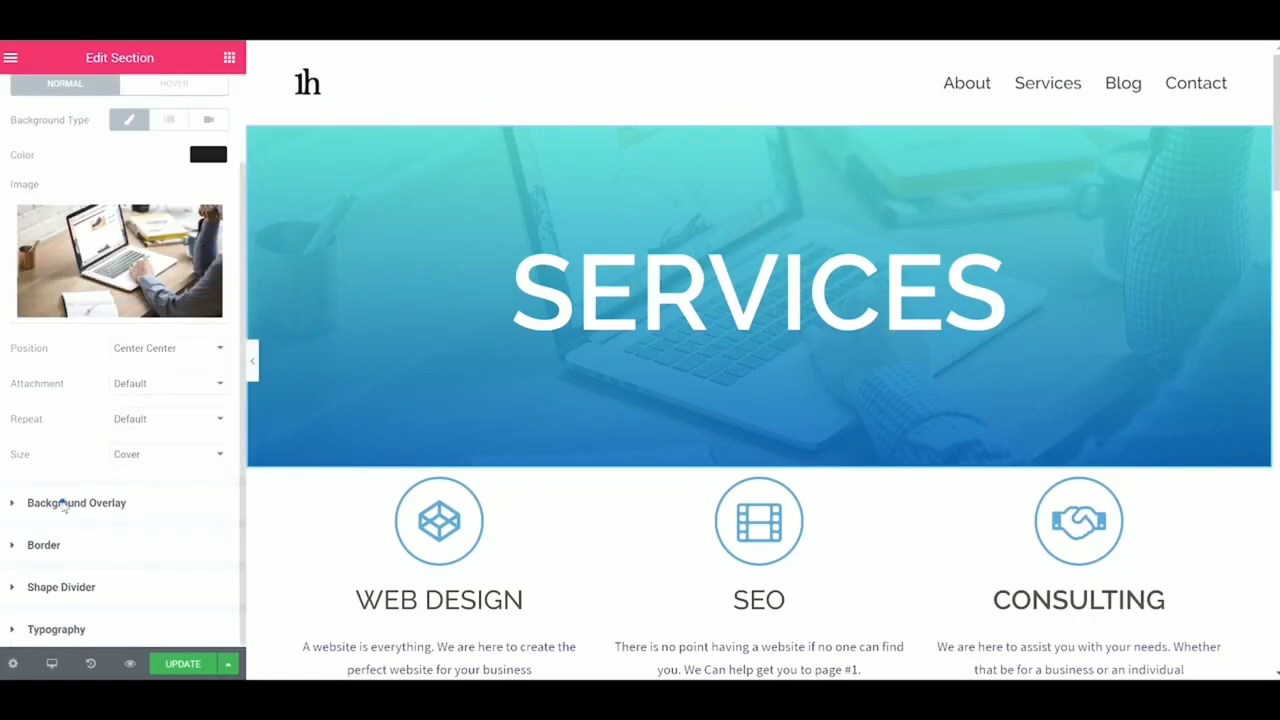
{"action": "left_click", "coordinate": [62, 503]}
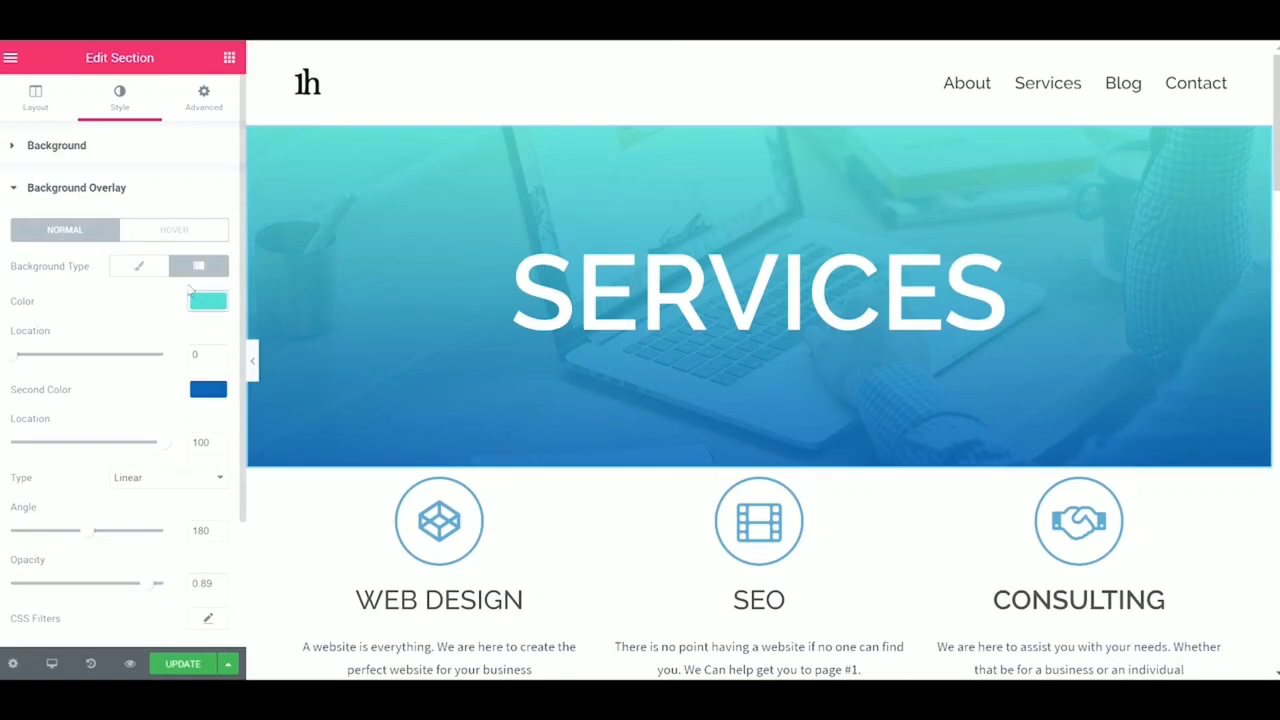
Step: Try a classic black overlay at 0.5 opacity, then shrink the hero's bottom spacer to 10
{"action": "left_click", "coordinate": [200, 267]}
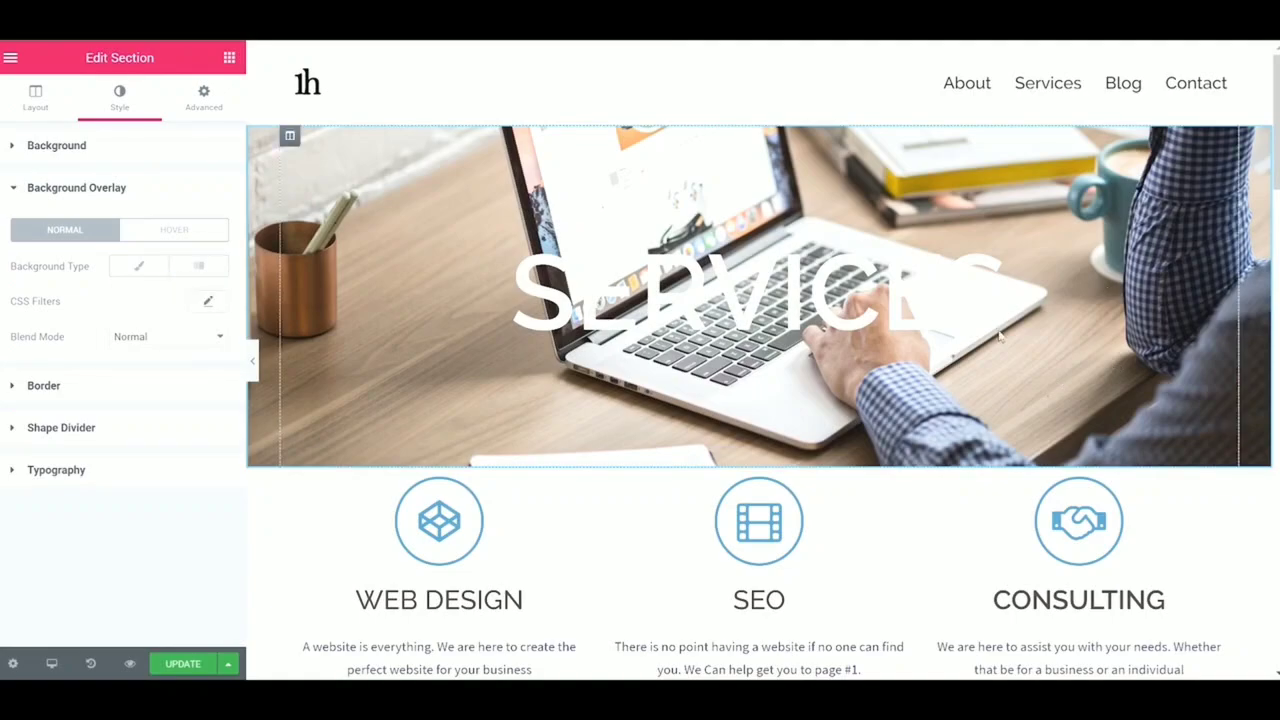
{"action": "left_click", "coordinate": [153, 276]}
{"action": "left_click", "coordinate": [208, 313]}
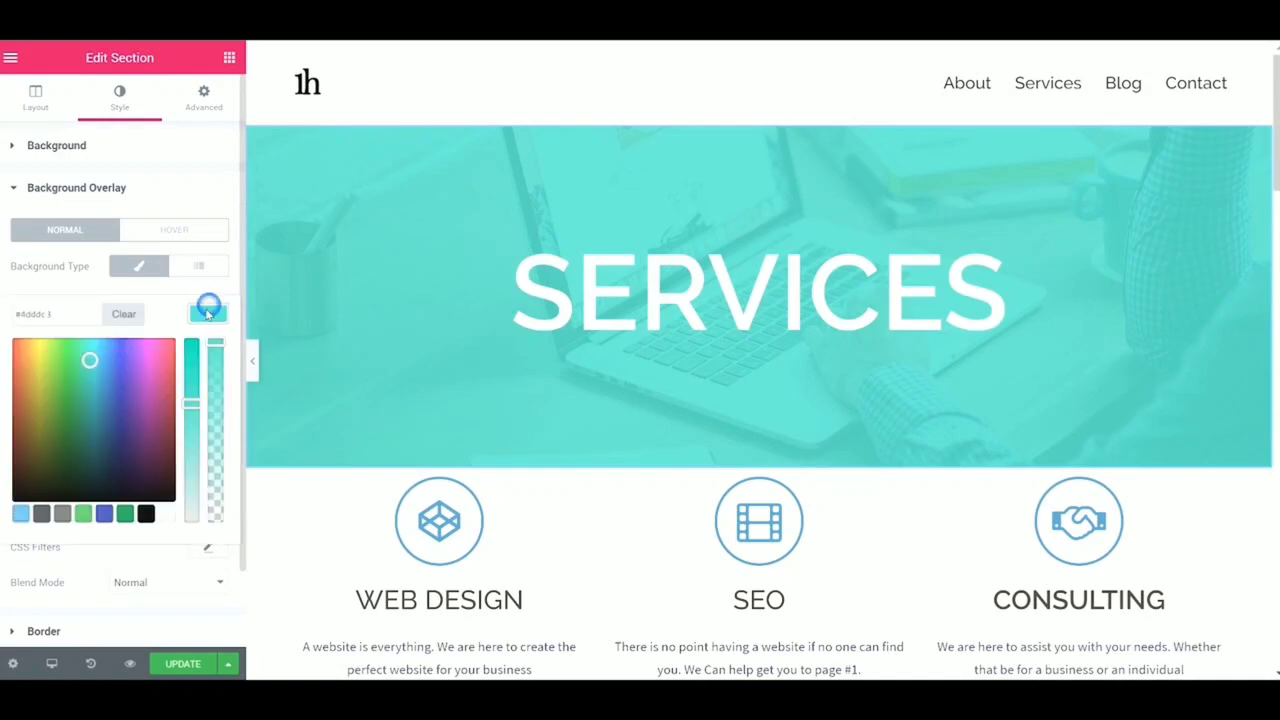
{"action": "left_click", "coordinate": [146, 514]}
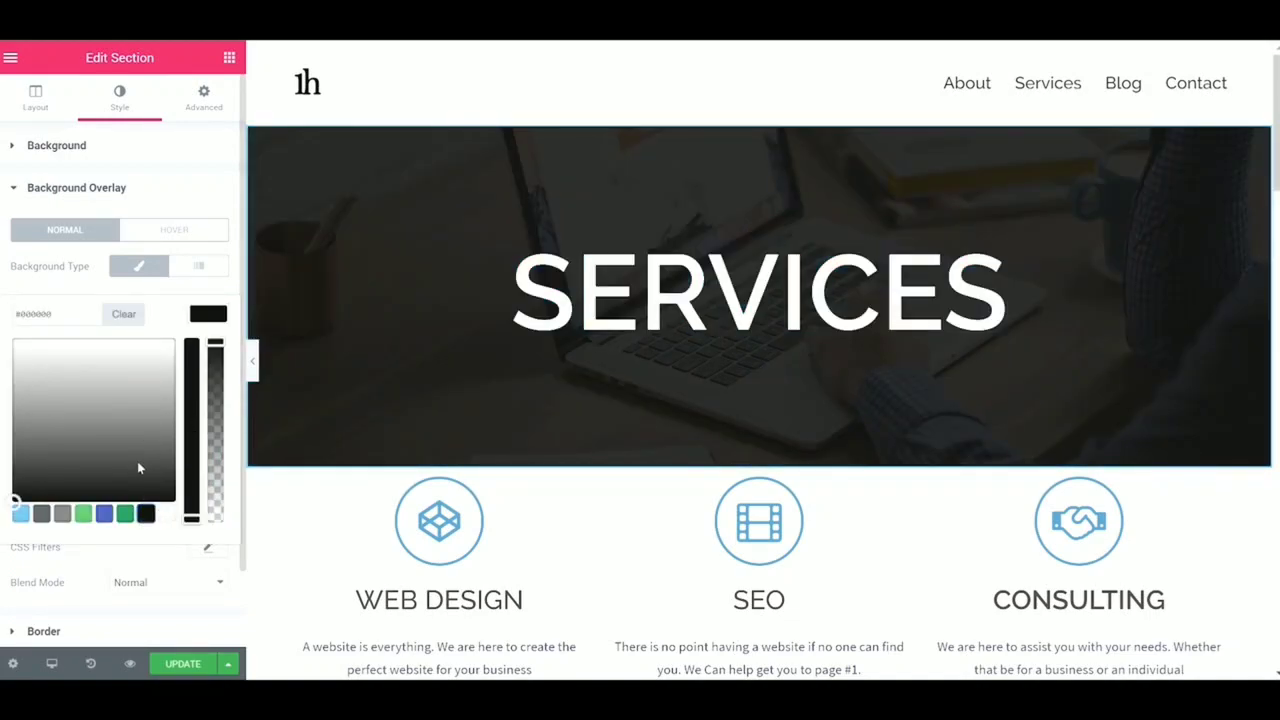
{"action": "left_click", "coordinate": [210, 310]}
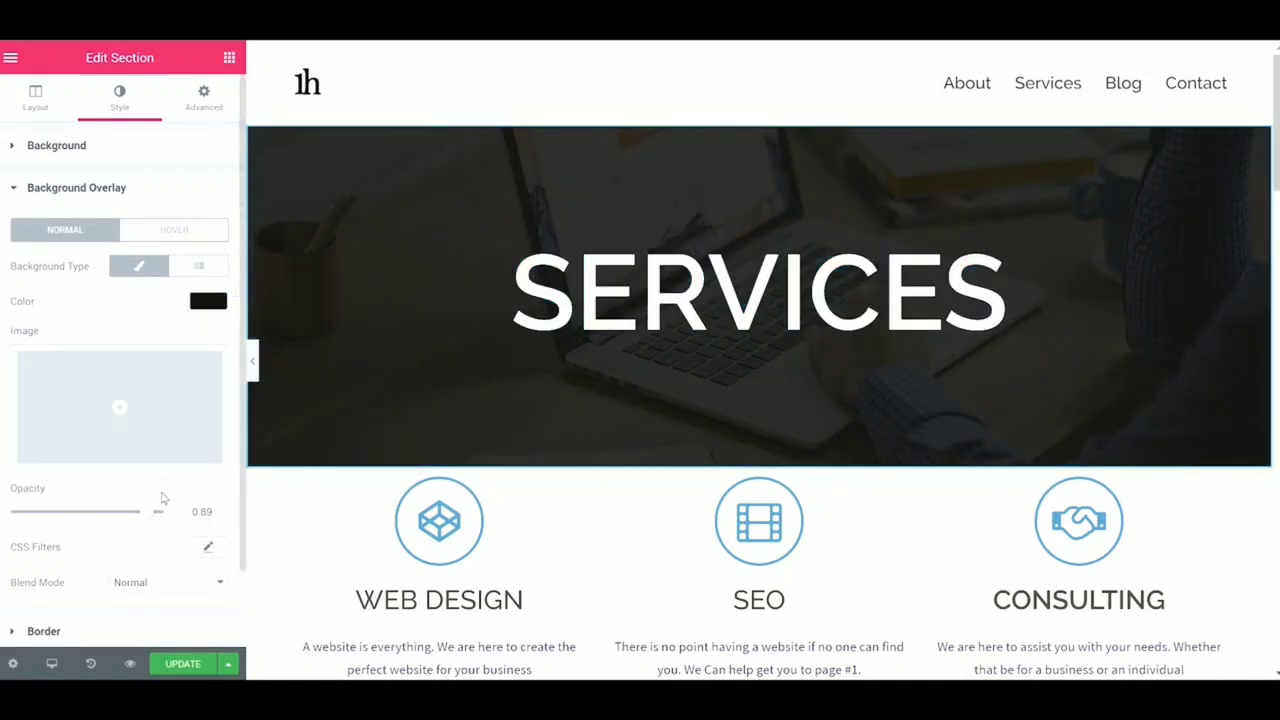
{"action": "mouse_move", "coordinate": [119, 514]}
{"action": "left_mouse_down"}
{"action": "mouse_move", "coordinate": [83, 514]}
{"action": "mouse_move", "coordinate": [108, 512]}
{"action": "left_mouse_up"}
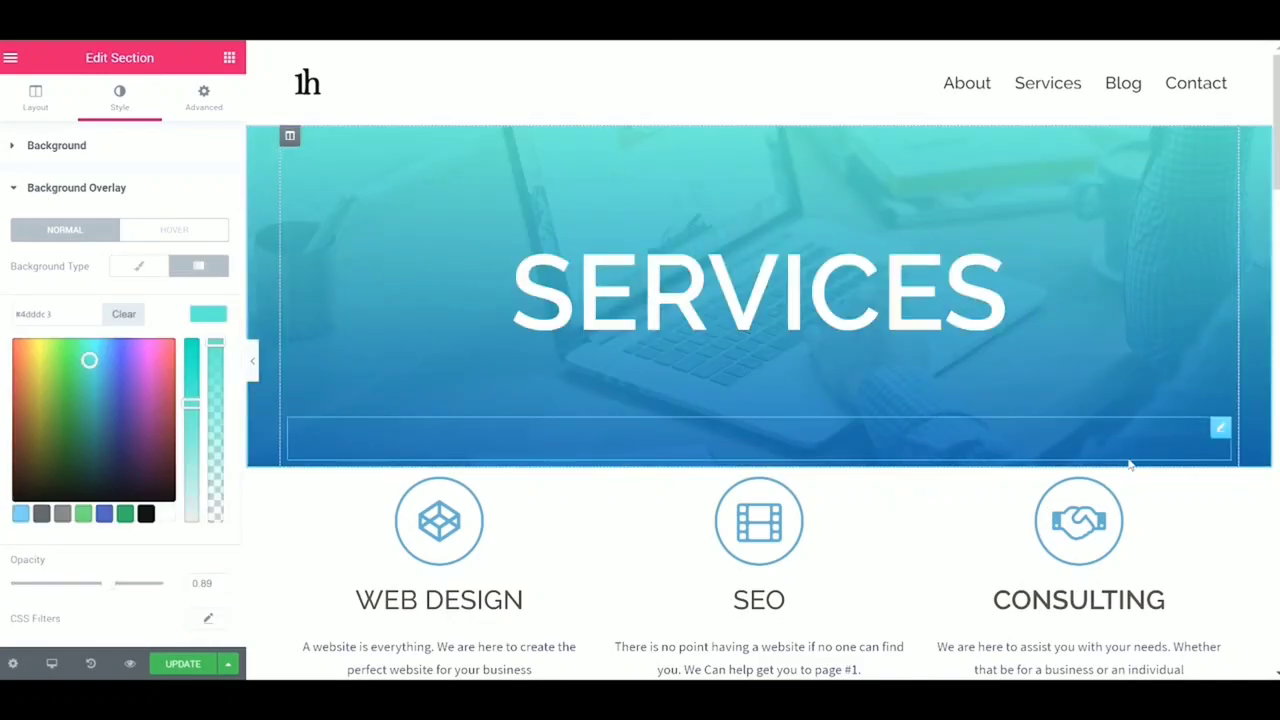
{"action": "left_click", "coordinate": [1136, 452]}
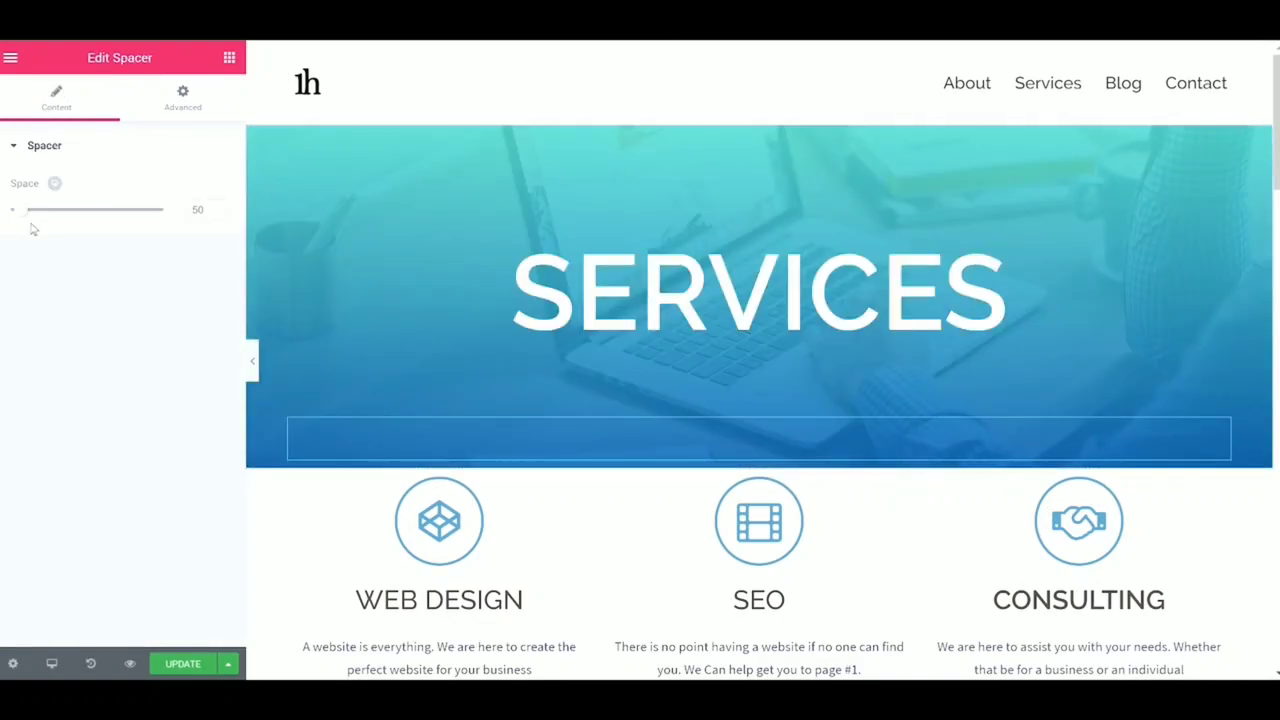
{"action": "mouse_move", "coordinate": [22, 210]}
{"action": "left_mouse_down"}
{"action": "mouse_move", "coordinate": [97, 209]}
{"action": "mouse_move", "coordinate": [16, 209]}
{"action": "left_mouse_up"}
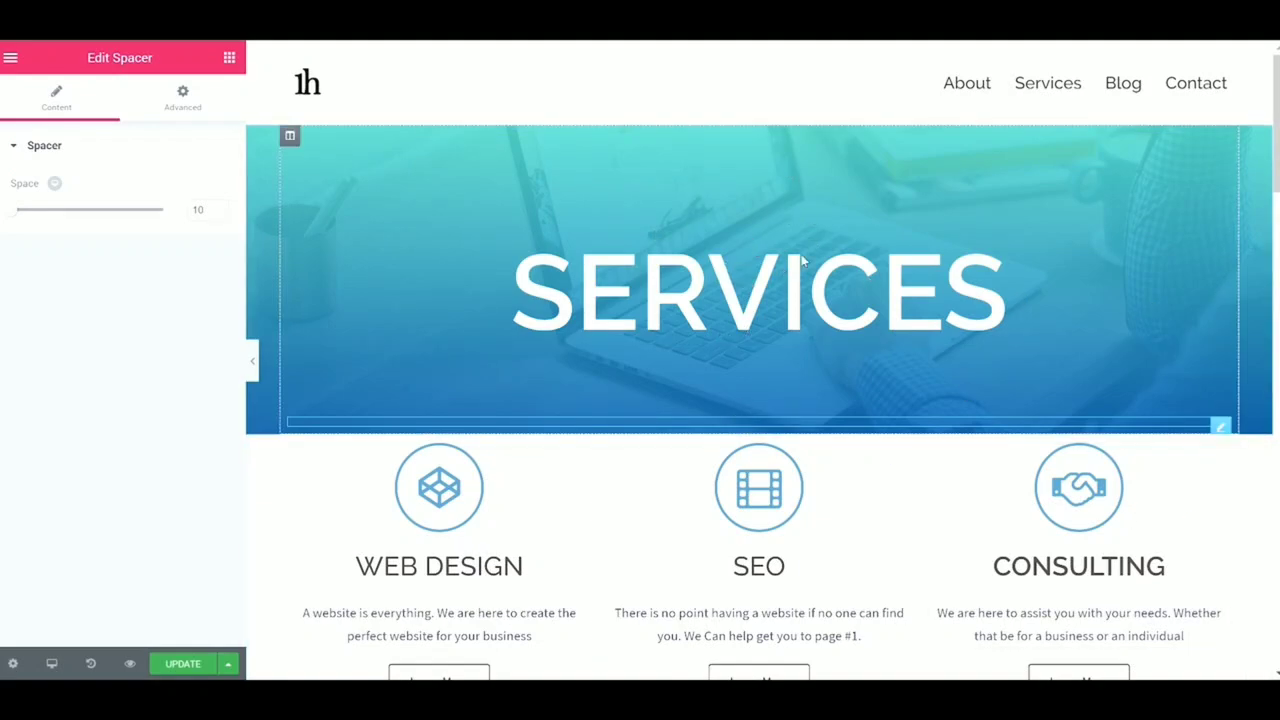
Step: Raise the hero spacer back to 49 and open the Web Design icon box settings
{"action": "left_click_drag", "start_coordinate": [757, 423], "coordinate": [752, 461]}
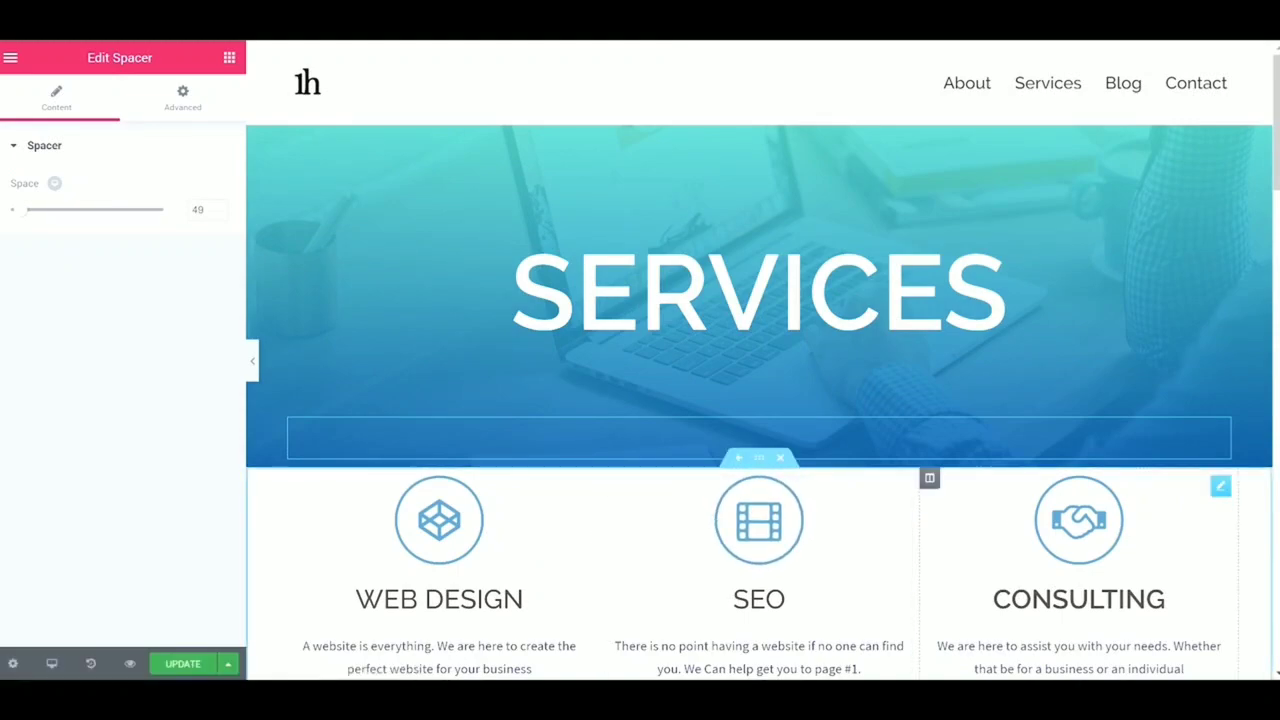
{"action": "scroll", "coordinate": [1257, 503], "scroll_direction": "down", "scroll_amount": 3}
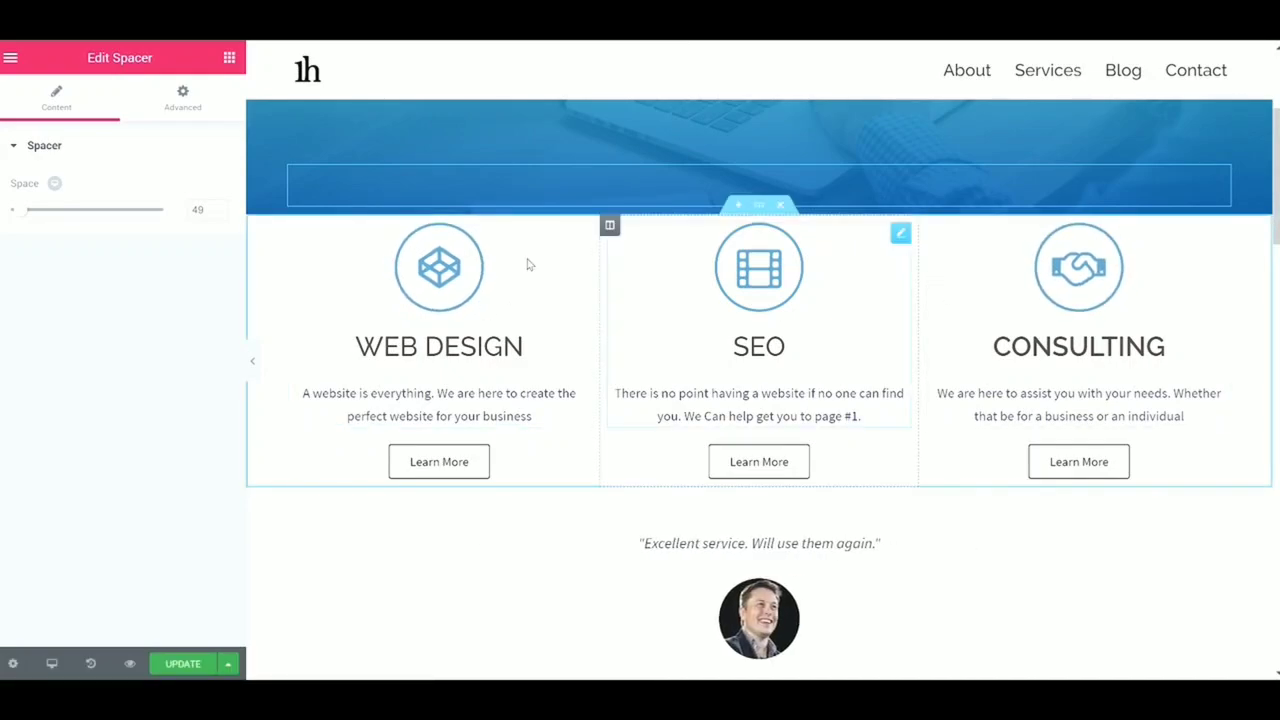
{"action": "left_click_drag", "start_coordinate": [452, 276], "coordinate": [437, 282]}
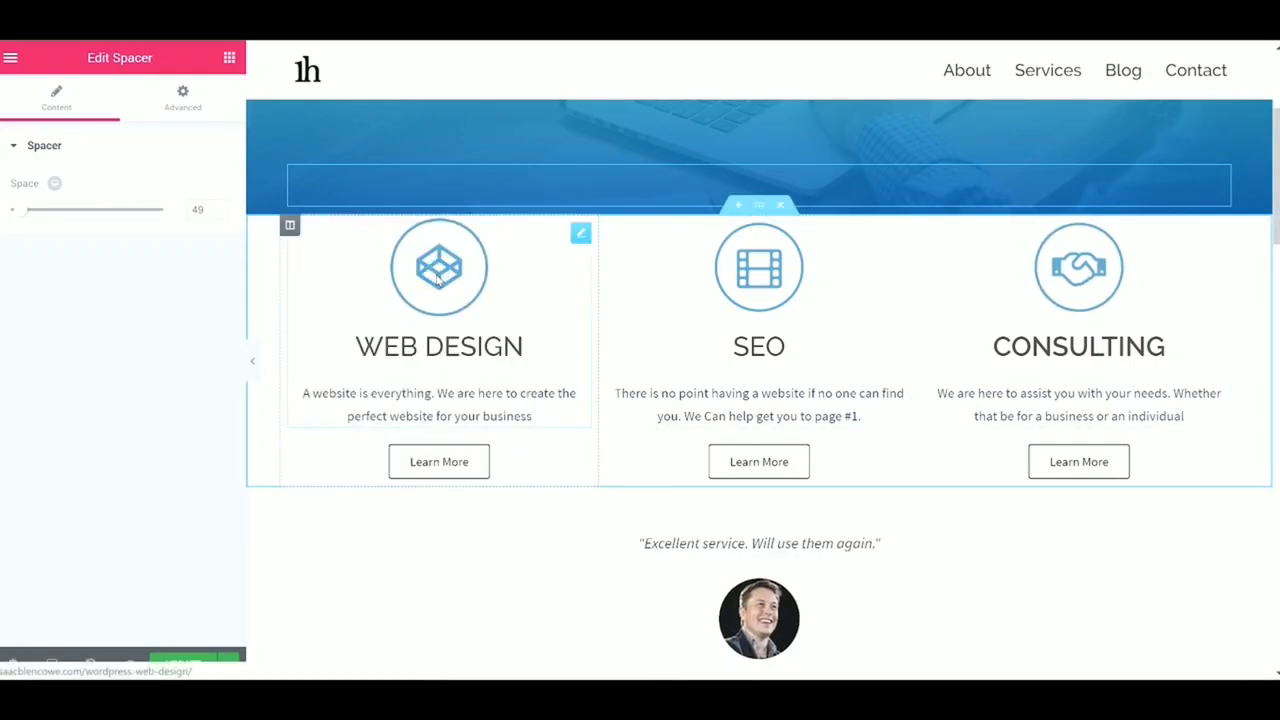
{"action": "left_click", "coordinate": [437, 282]}
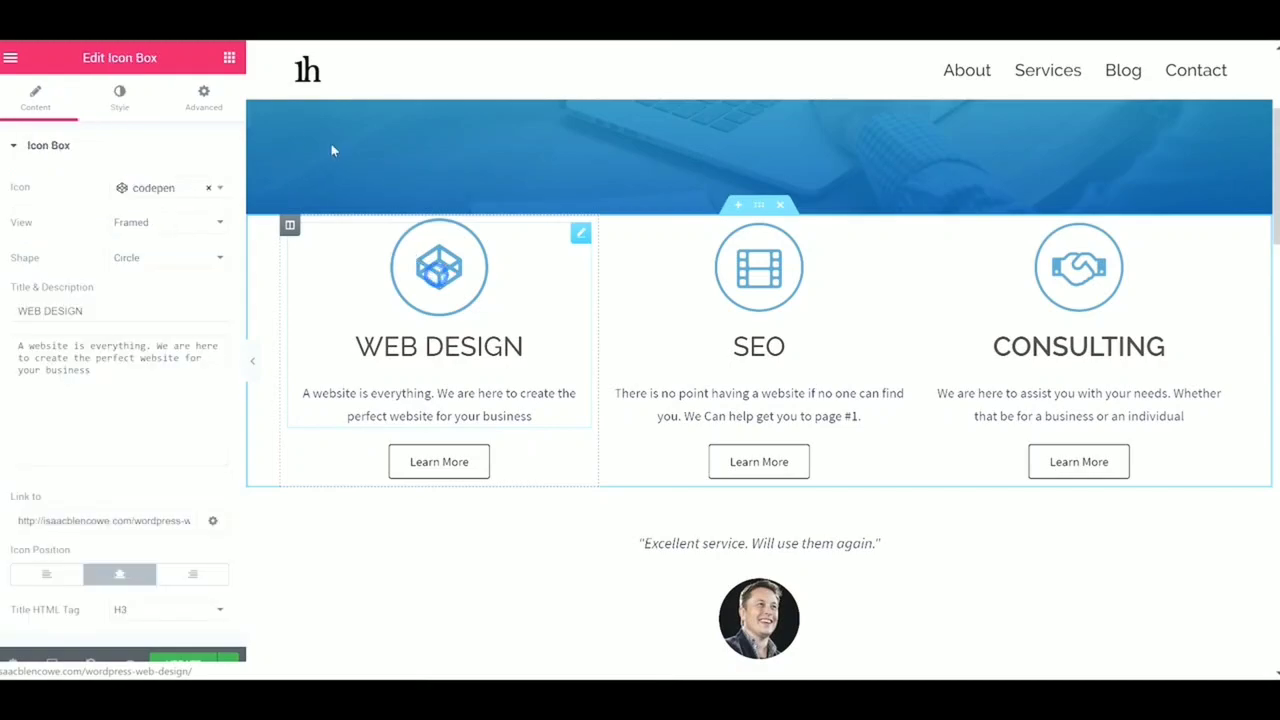
Step: Give Web Design a database icon, duplicate the box, and open the service row's section settings
{"action": "left_click", "coordinate": [174, 189]}
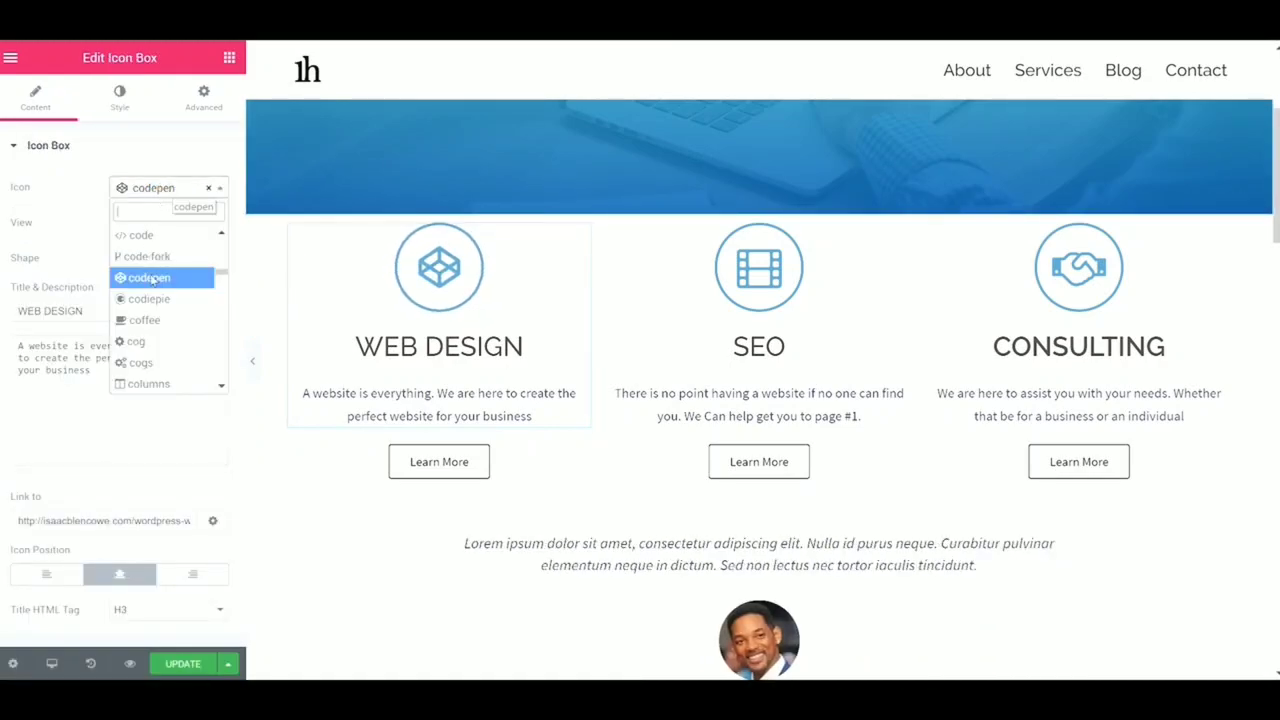
{"action": "left_click", "coordinate": [155, 322]}
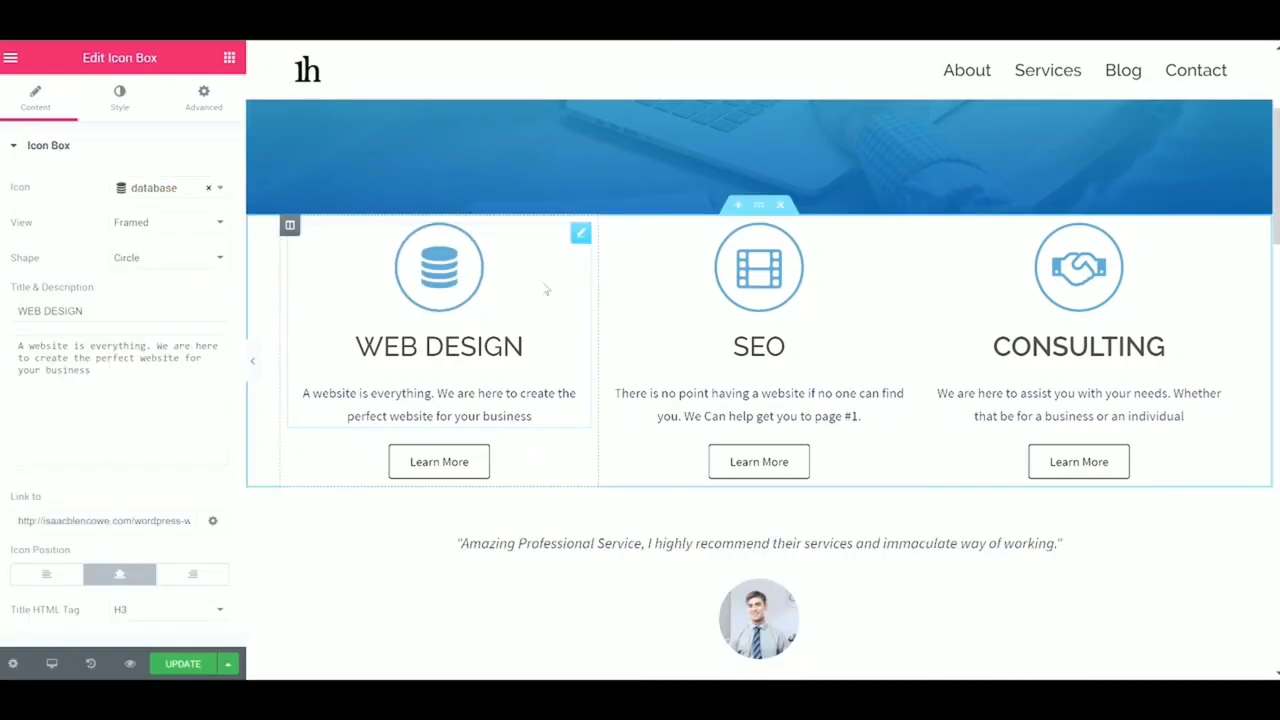
{"action": "right_click", "coordinate": [581, 236]}
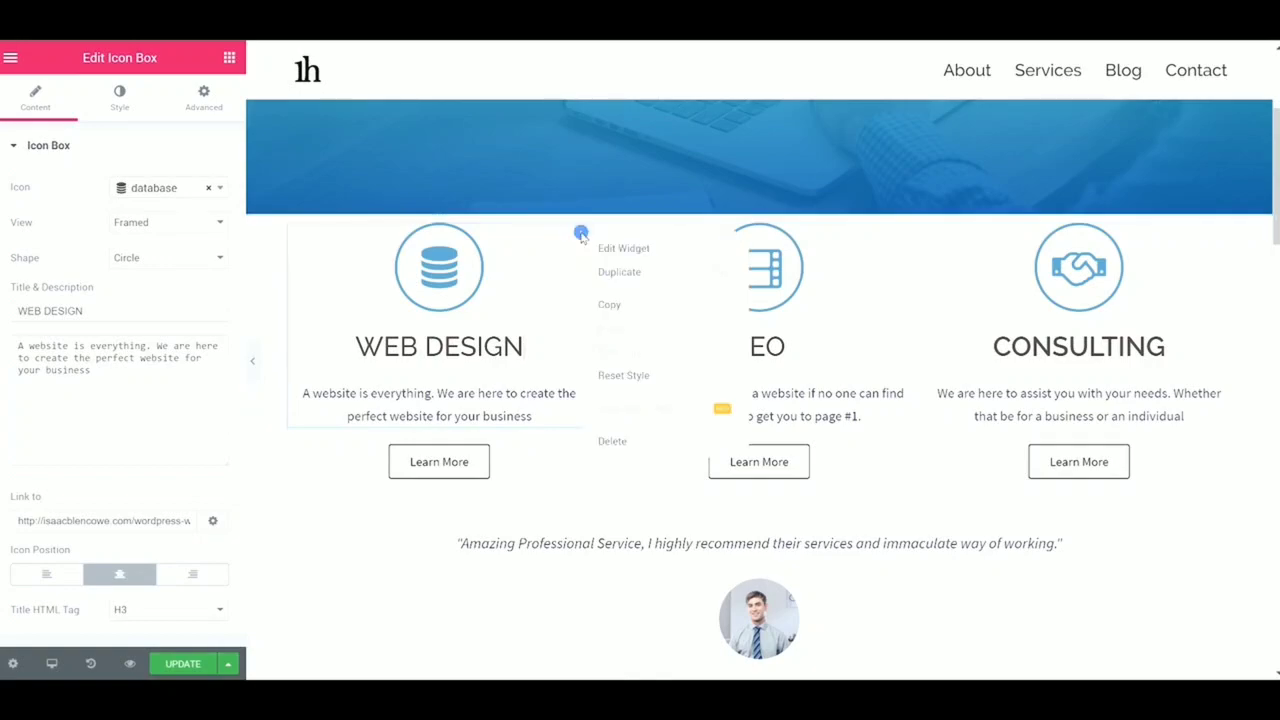
{"action": "left_click", "coordinate": [640, 279]}
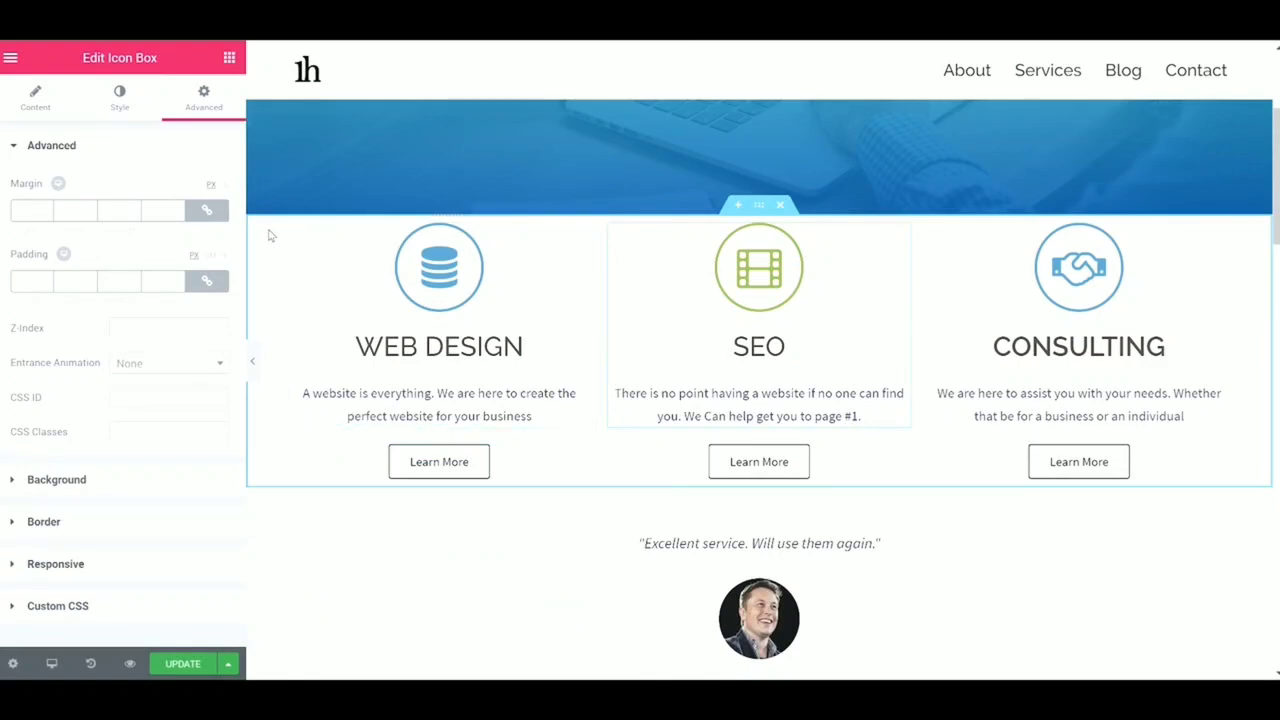
{"action": "right_click", "coordinate": [270, 234]}
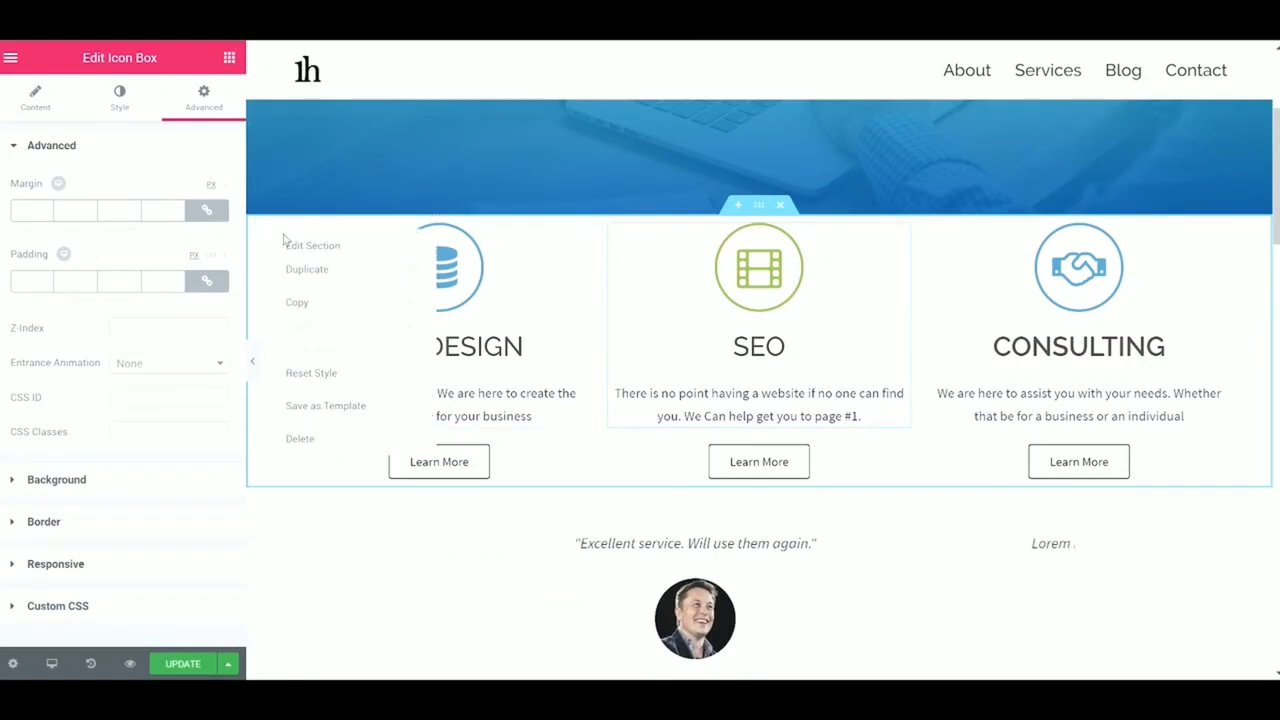
{"action": "left_click", "coordinate": [313, 246]}
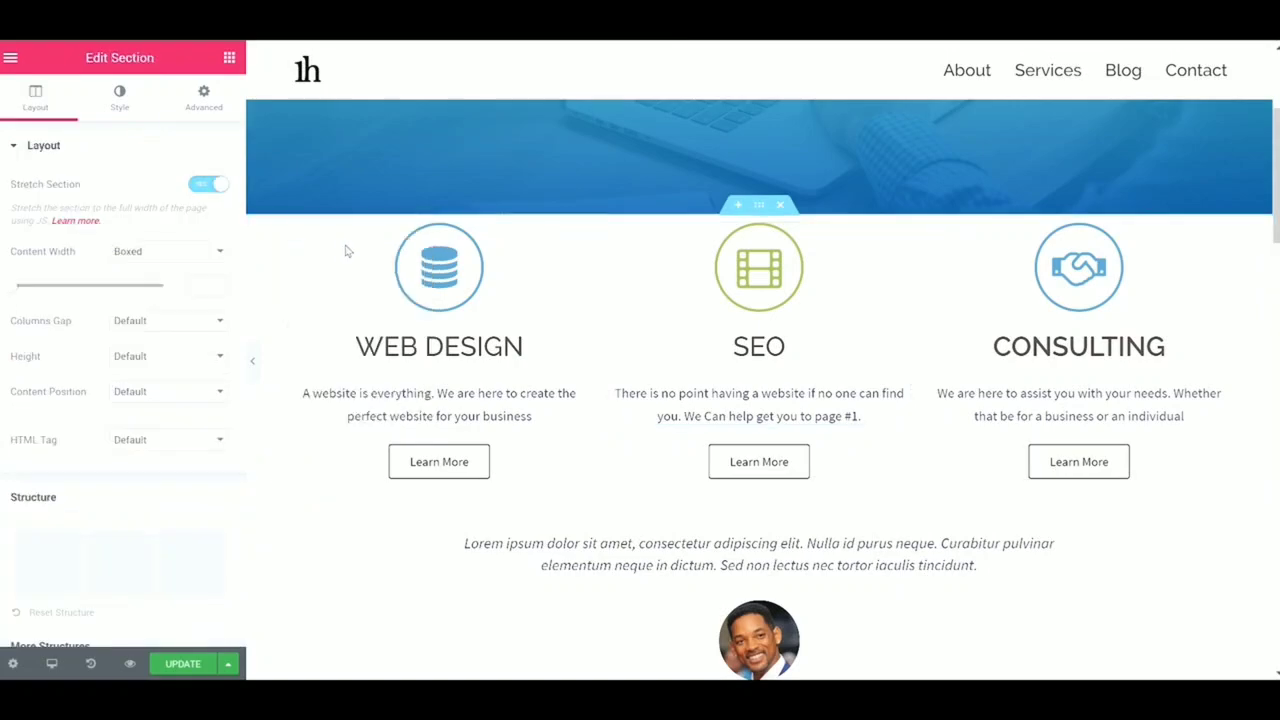
Step: Set the laptop-on-desk photo as the service row section's background image
{"action": "left_click", "coordinate": [119, 97]}
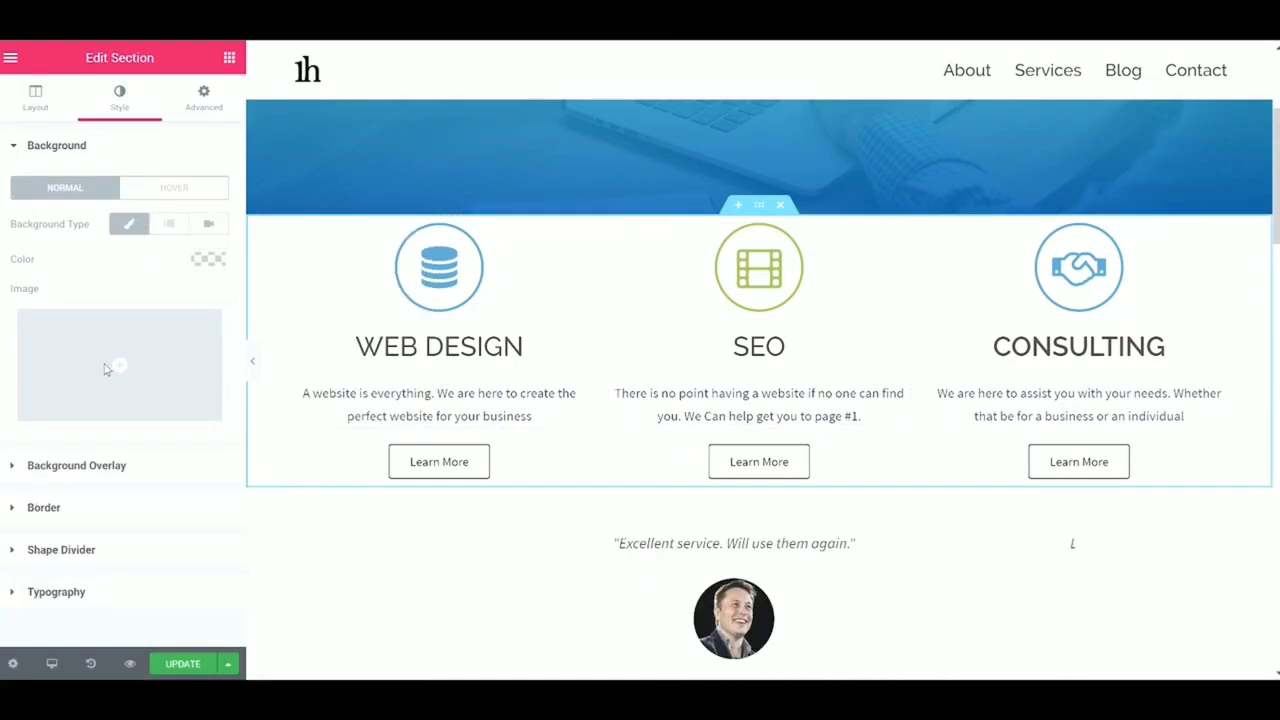
{"action": "left_click", "coordinate": [119, 358]}
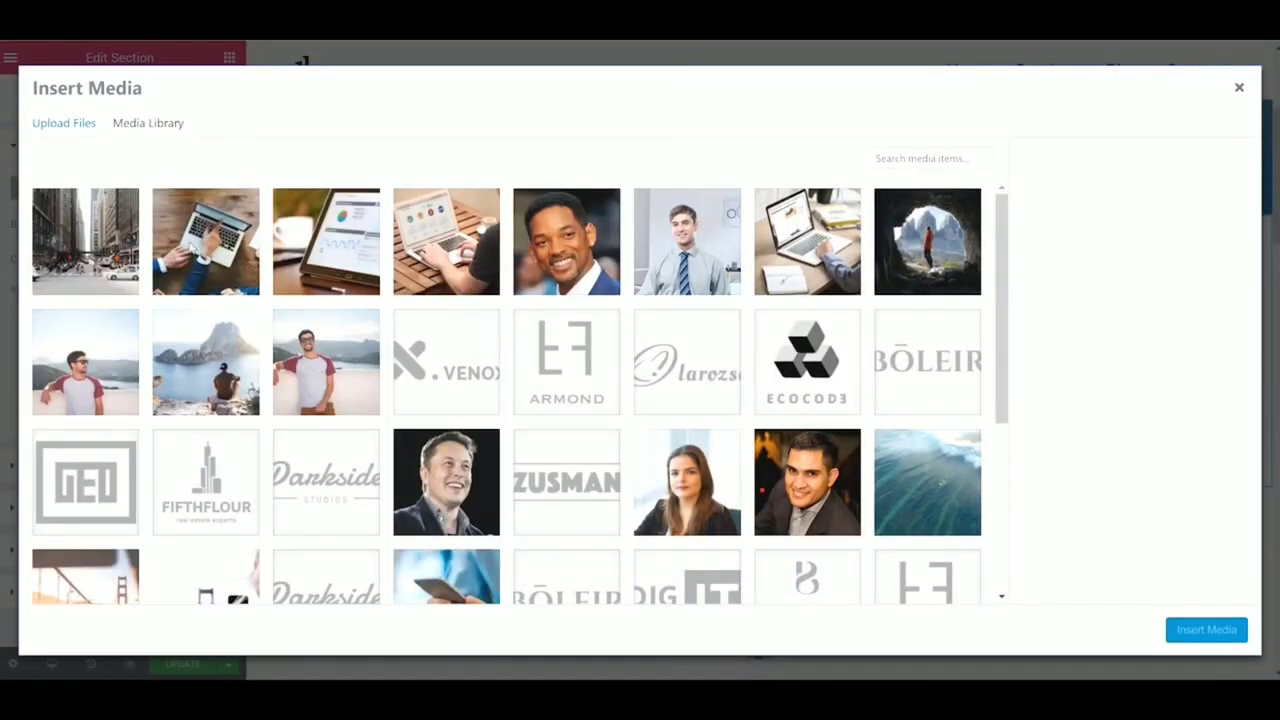
{"action": "left_click", "coordinate": [209, 236]}
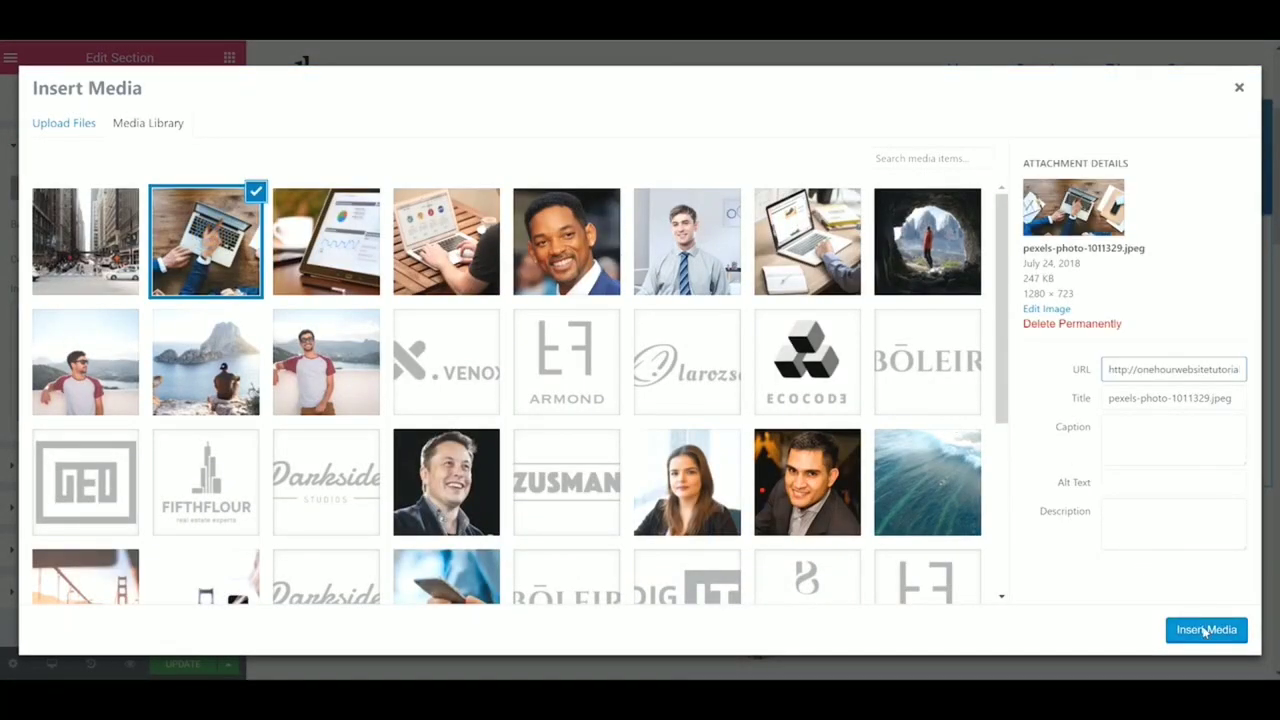
{"action": "left_click", "coordinate": [1206, 629]}
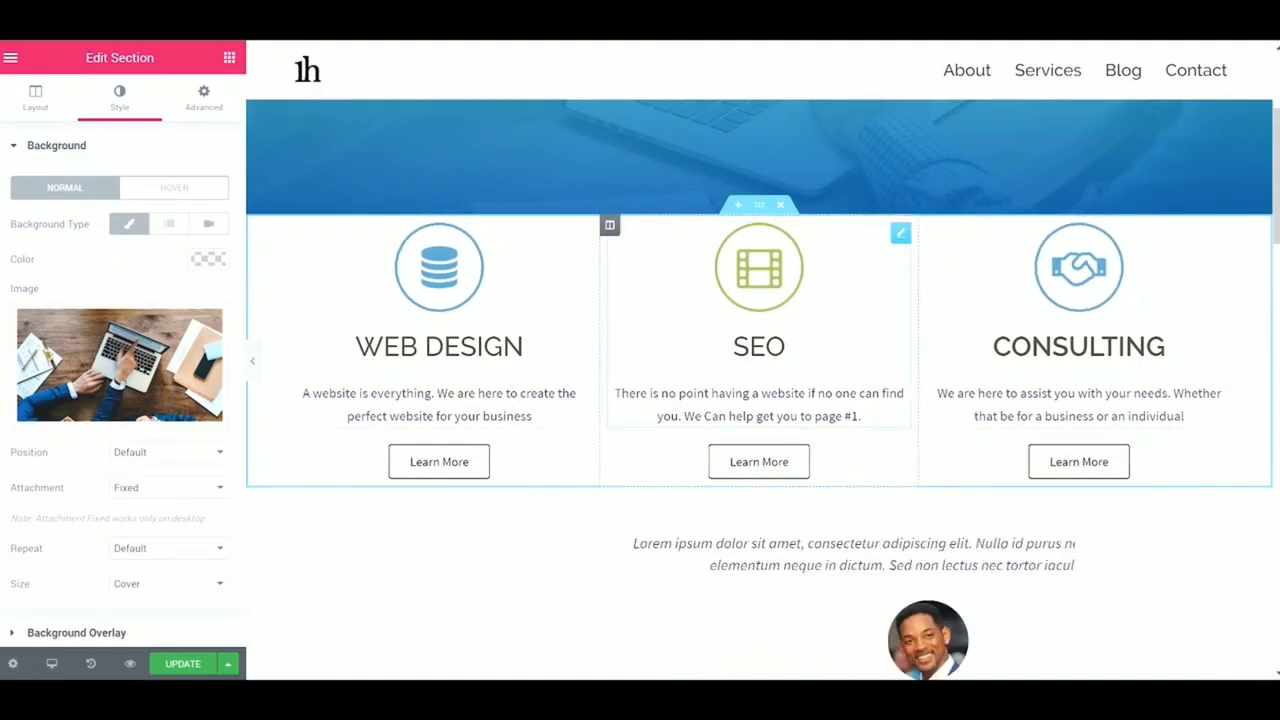
Step: Test that the Learn More button jumps to the Web Design section
{"action": "left_click", "coordinate": [477, 465]}
{"action": "scroll", "coordinate": [486, 457], "scroll_direction": "down", "scroll_amount": 5}
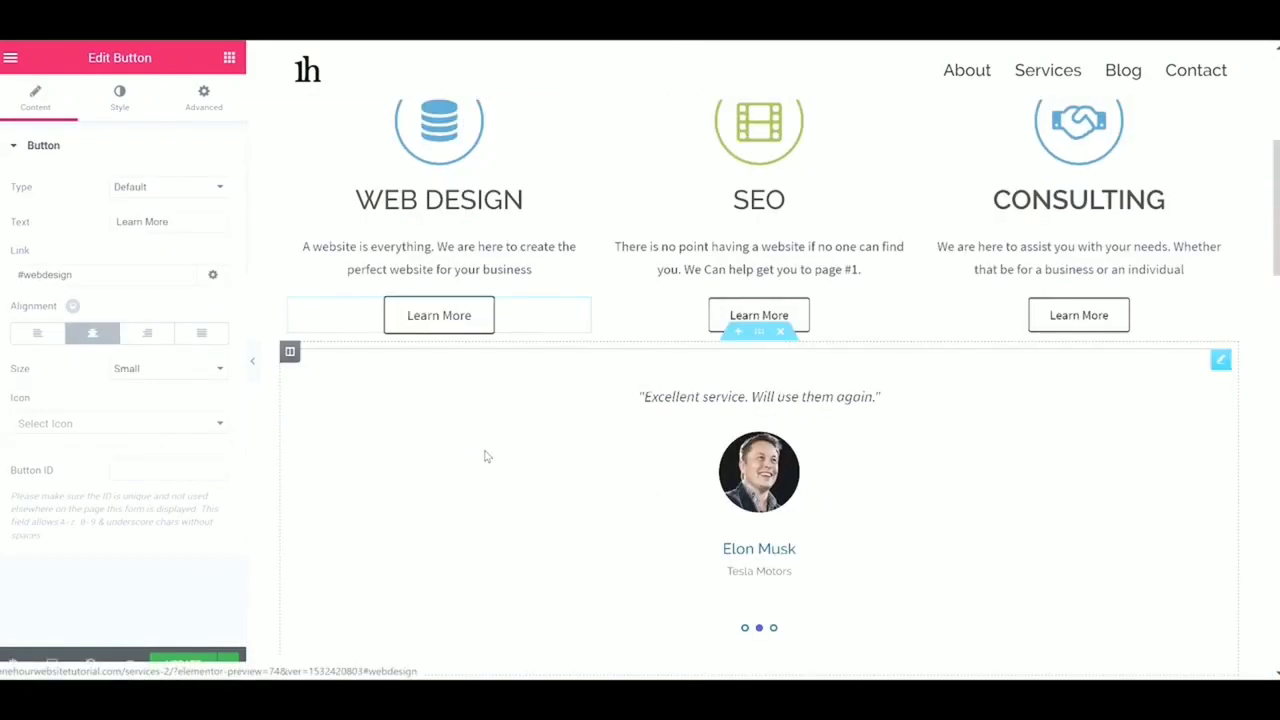
{"action": "scroll", "coordinate": [477, 325], "scroll_direction": "down", "scroll_amount": 3}
{"action": "scroll", "coordinate": [468, 272], "scroll_direction": "up", "scroll_amount": 4}
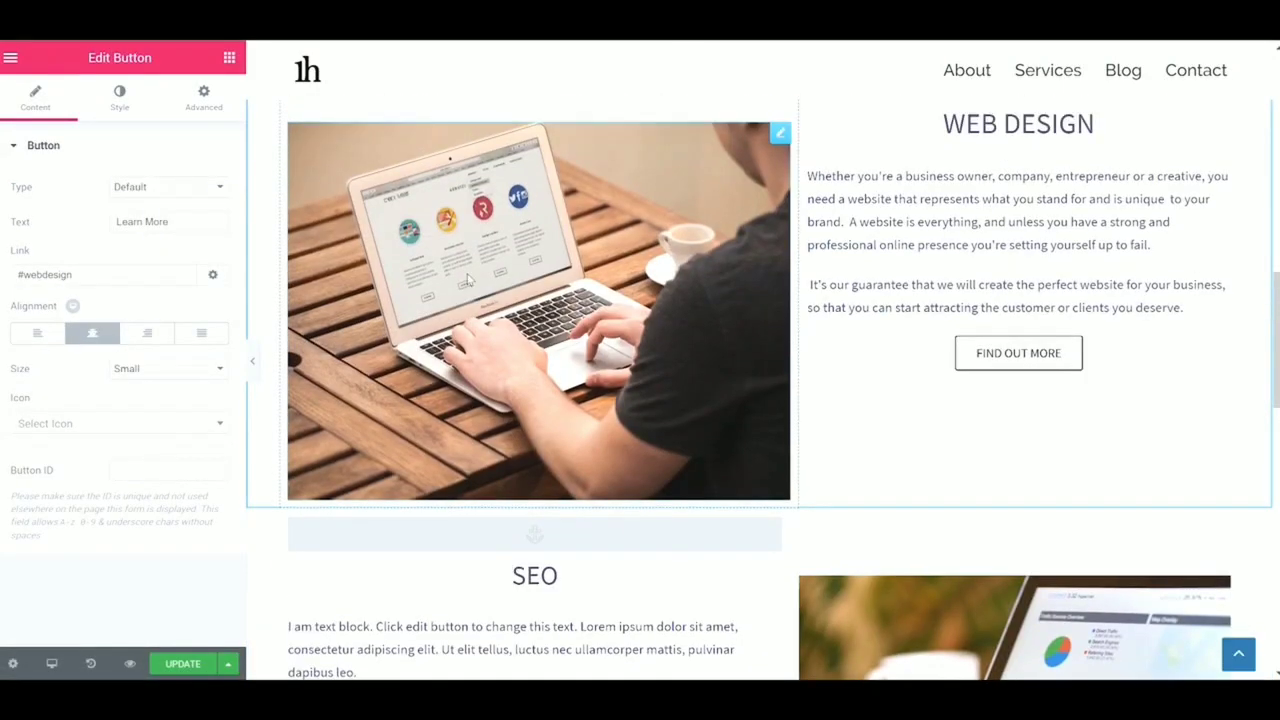
{"action": "scroll", "coordinate": [468, 280], "scroll_direction": "down", "scroll_amount": 1}
{"action": "scroll", "coordinate": [470, 285], "scroll_direction": "up", "scroll_amount": 5}
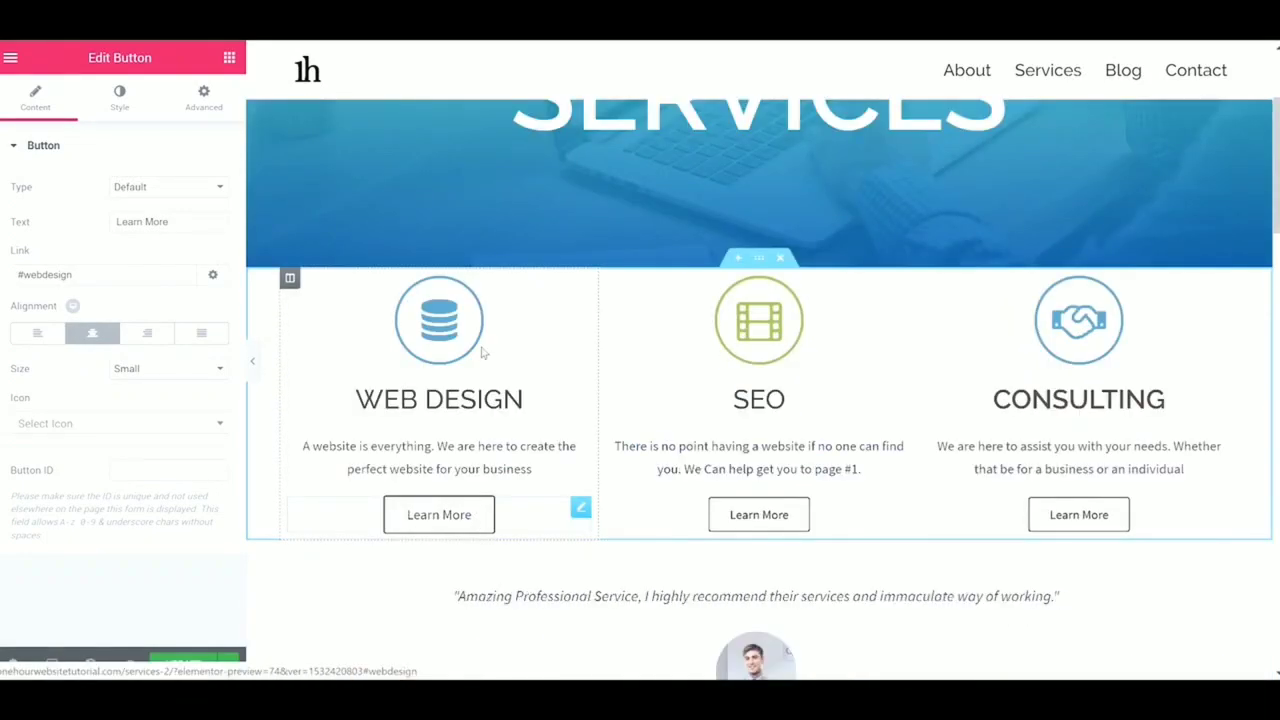
{"action": "left_click", "coordinate": [474, 512]}
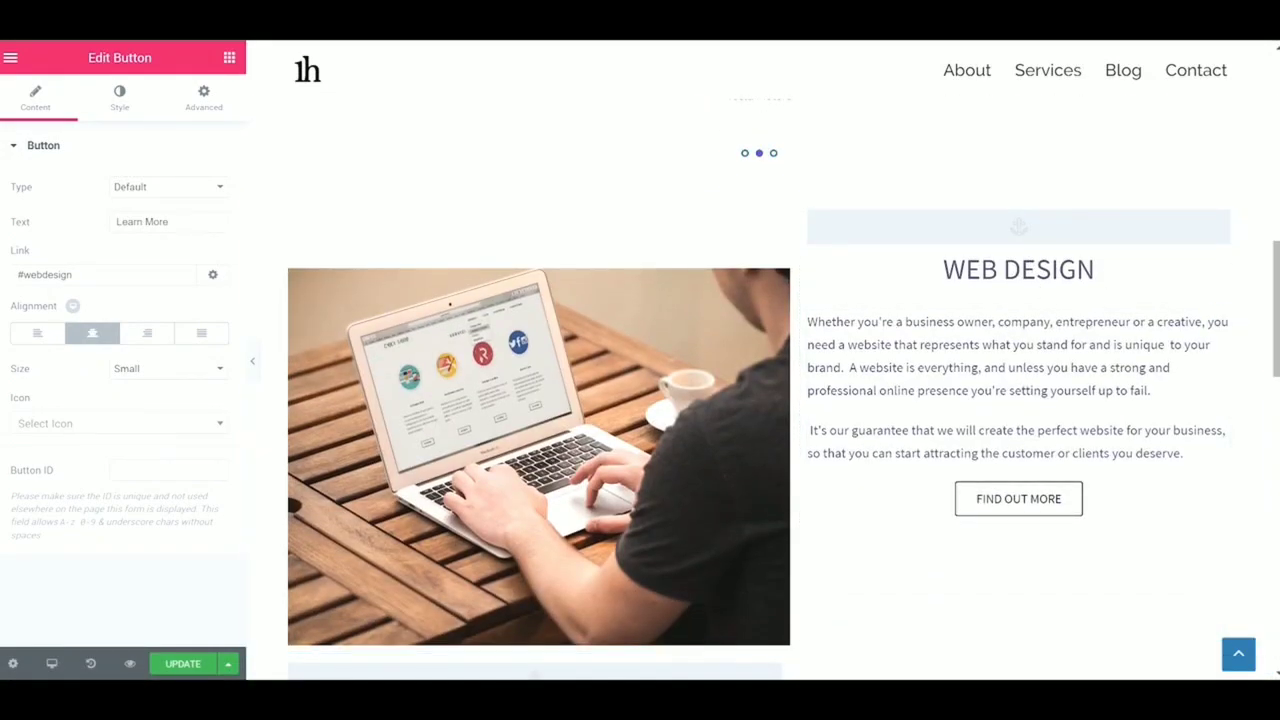
Step: Check another Learn More button's link, then open the testimonials carousel's settings
{"action": "scroll", "coordinate": [468, 420], "scroll_direction": "up", "scroll_amount": 5}
{"action": "left_click", "coordinate": [468, 420]}
{"action": "scroll", "coordinate": [760, 390], "scroll_direction": "down", "scroll_amount": 3}
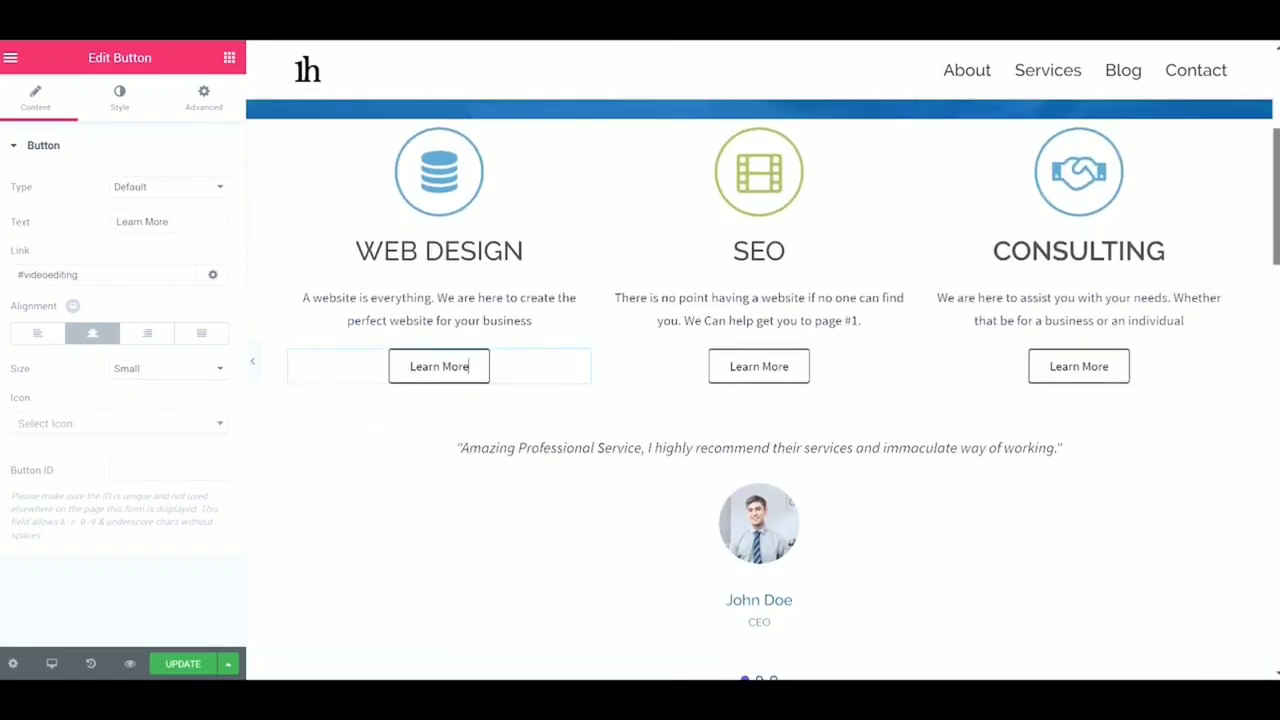
{"action": "scroll", "coordinate": [760, 400], "scroll_direction": "down", "scroll_amount": 2}
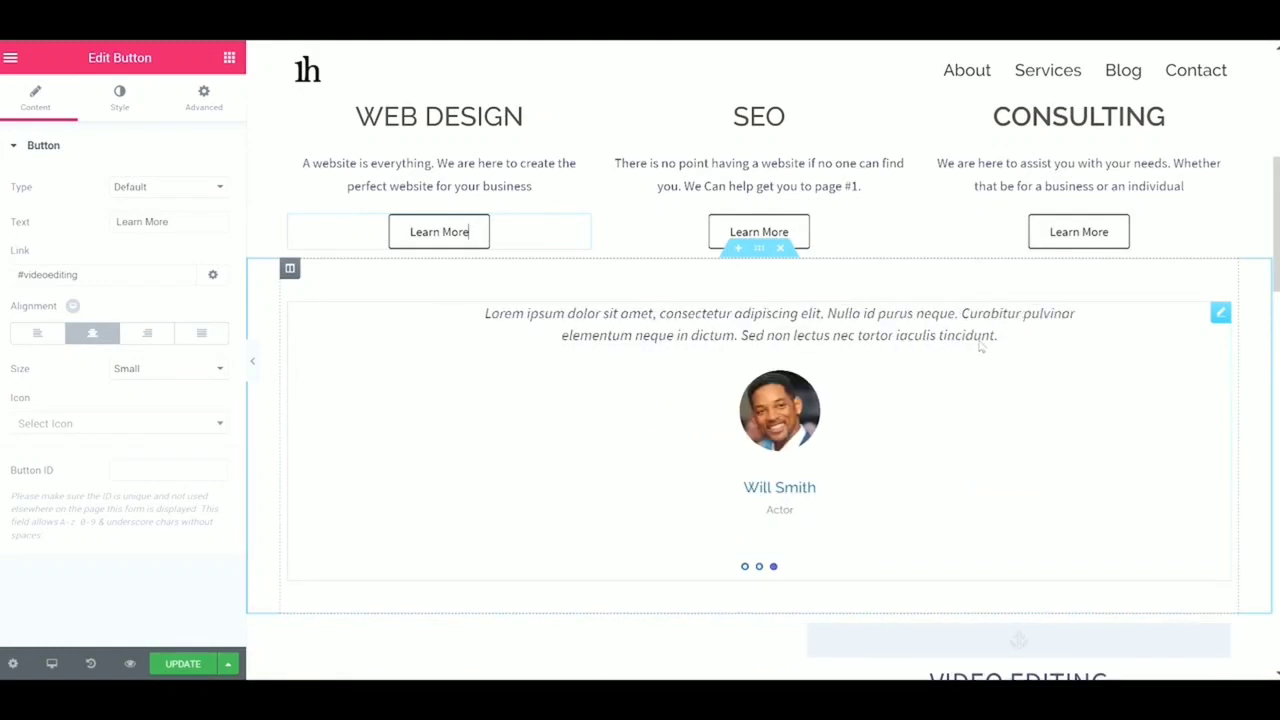
{"action": "left_click", "coordinate": [762, 568]}
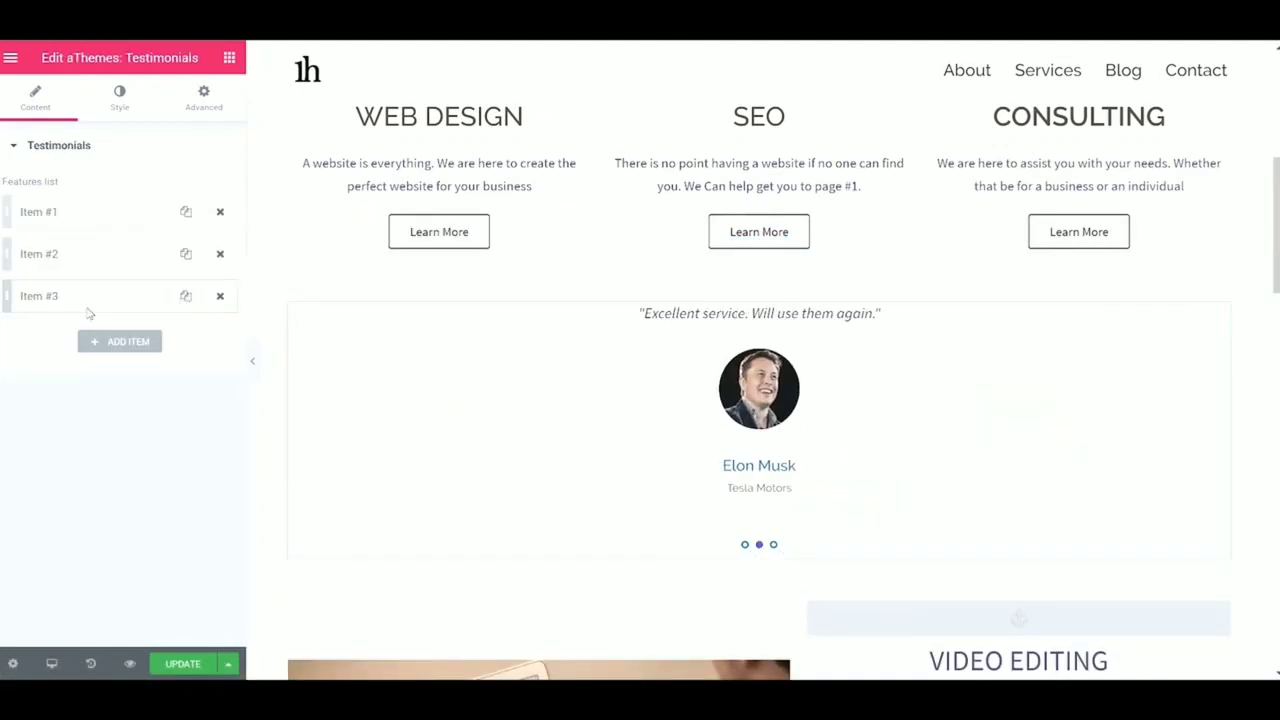
Step: Set groom.jpg as the first testimonial's client photo
{"action": "left_click", "coordinate": [102, 212]}
{"action": "mouse_move", "coordinate": [174, 346]}
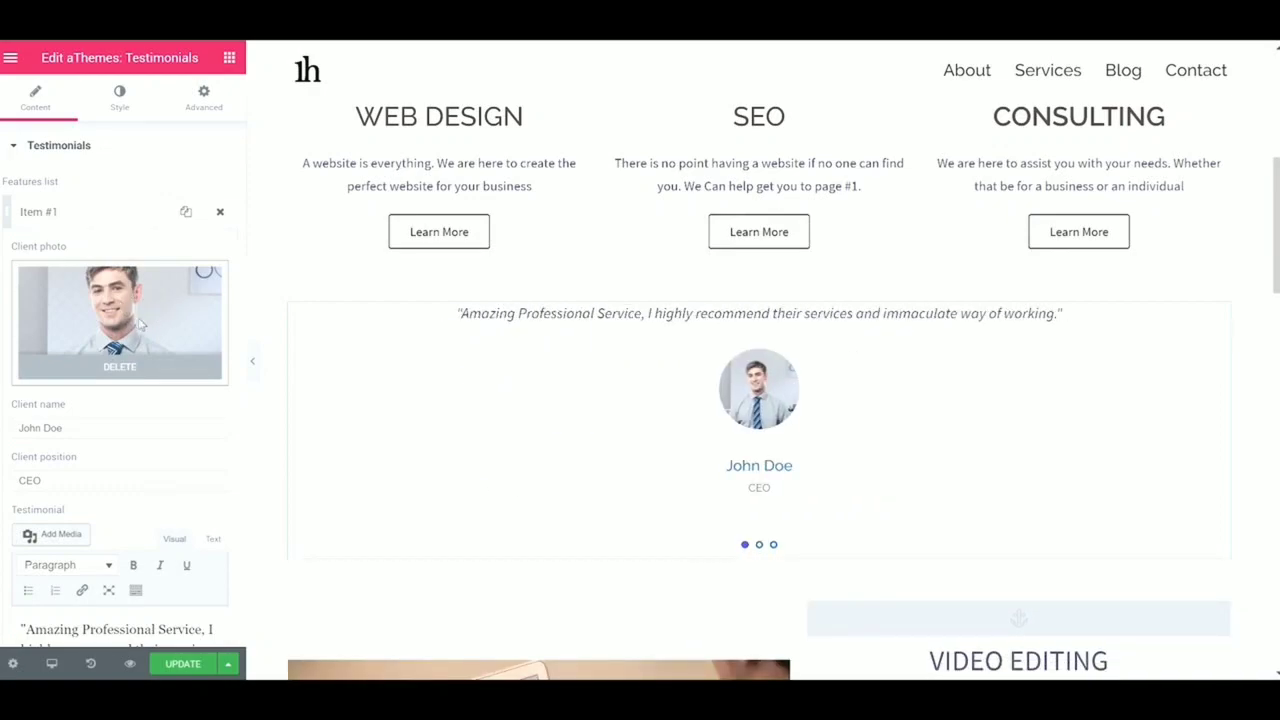
{"action": "left_click", "coordinate": [140, 305]}
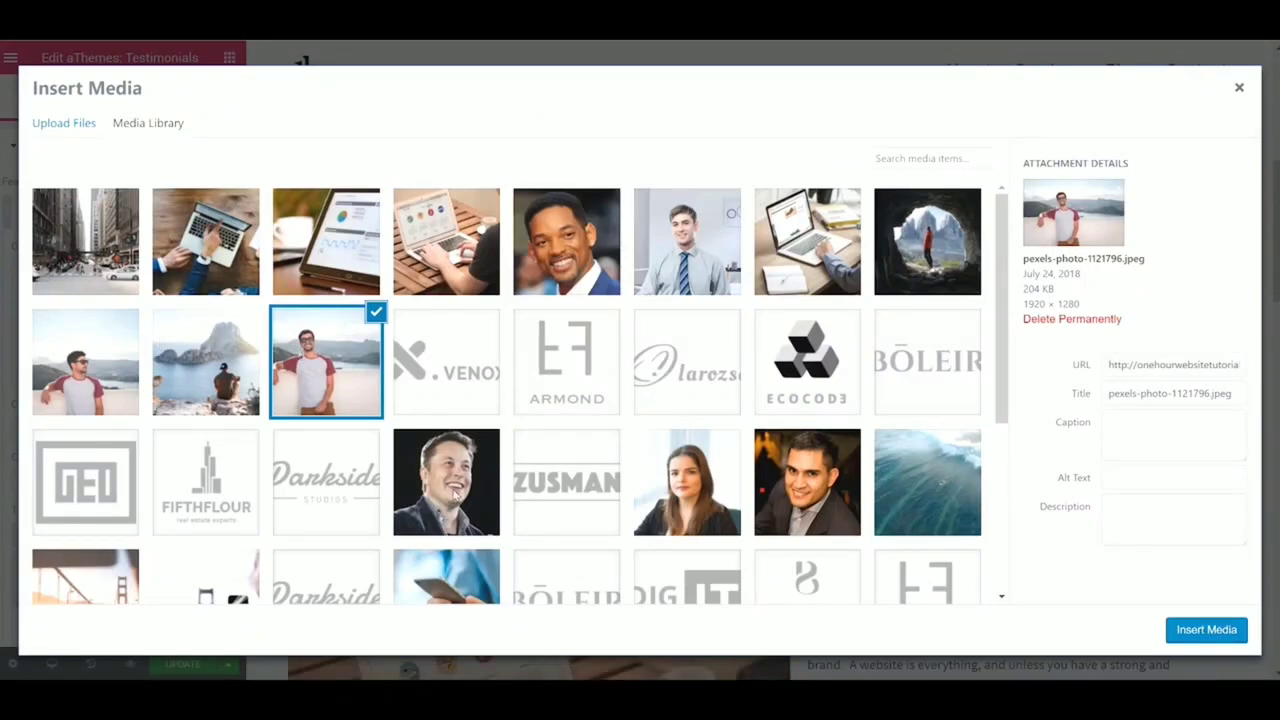
{"action": "left_click", "coordinate": [467, 462]}
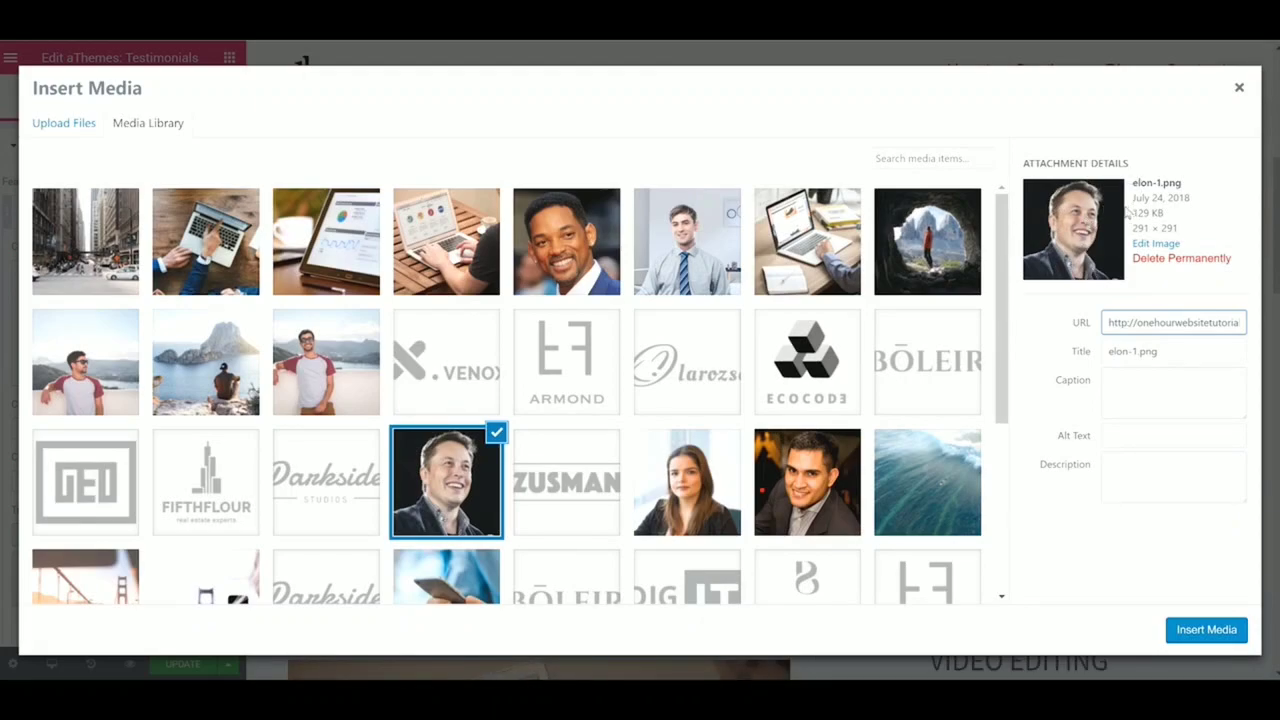
{"action": "left_click", "coordinate": [314, 366]}
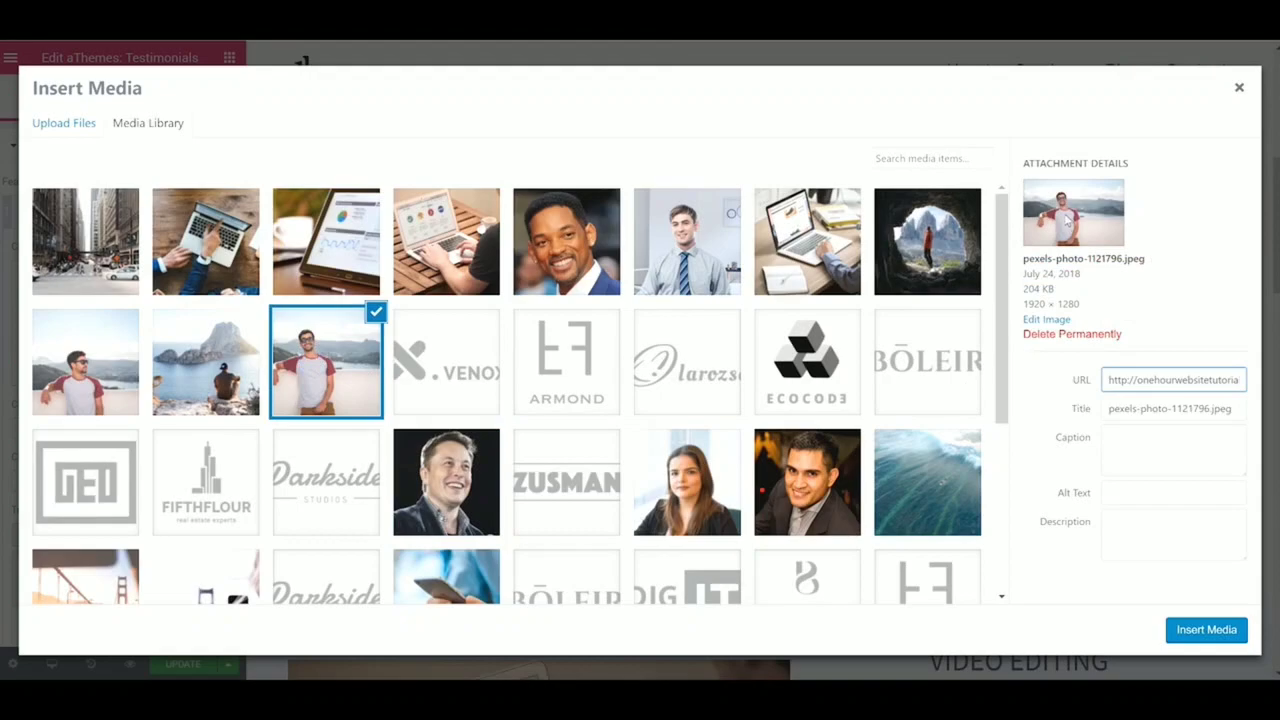
{"action": "left_click", "coordinate": [568, 238]}
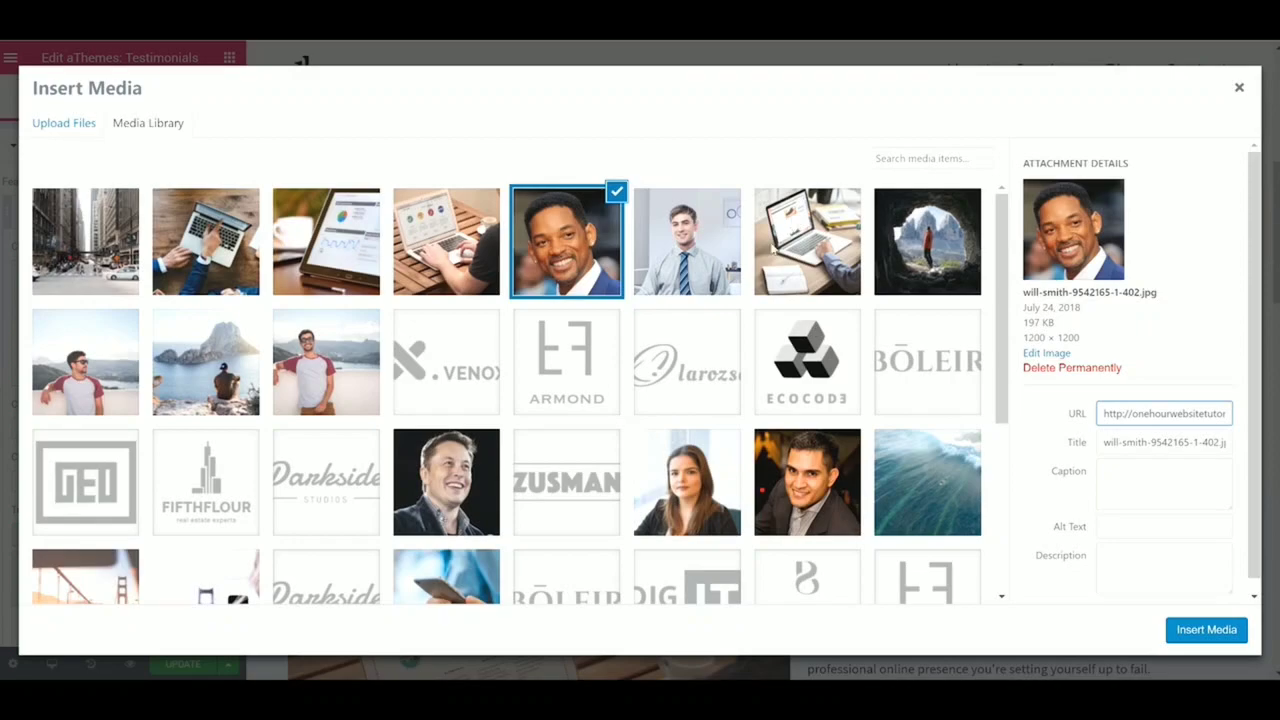
{"action": "left_click", "coordinate": [832, 477]}
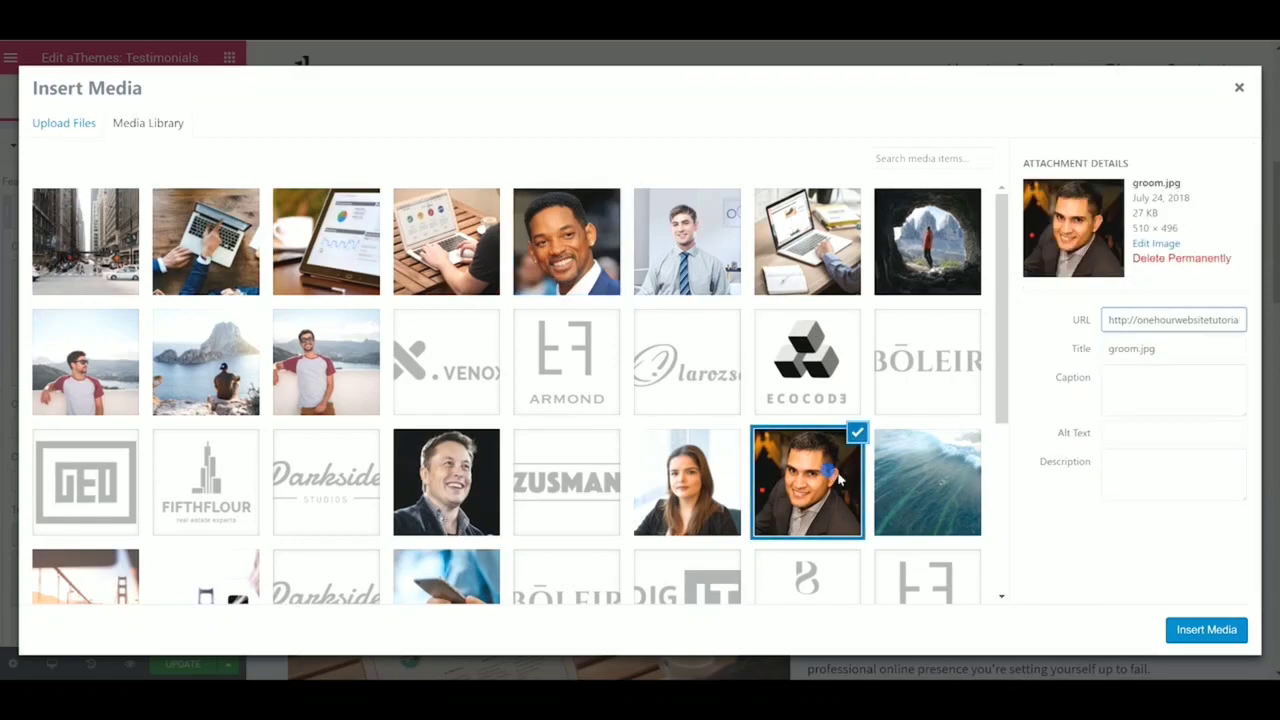
{"action": "left_click", "coordinate": [1228, 632]}
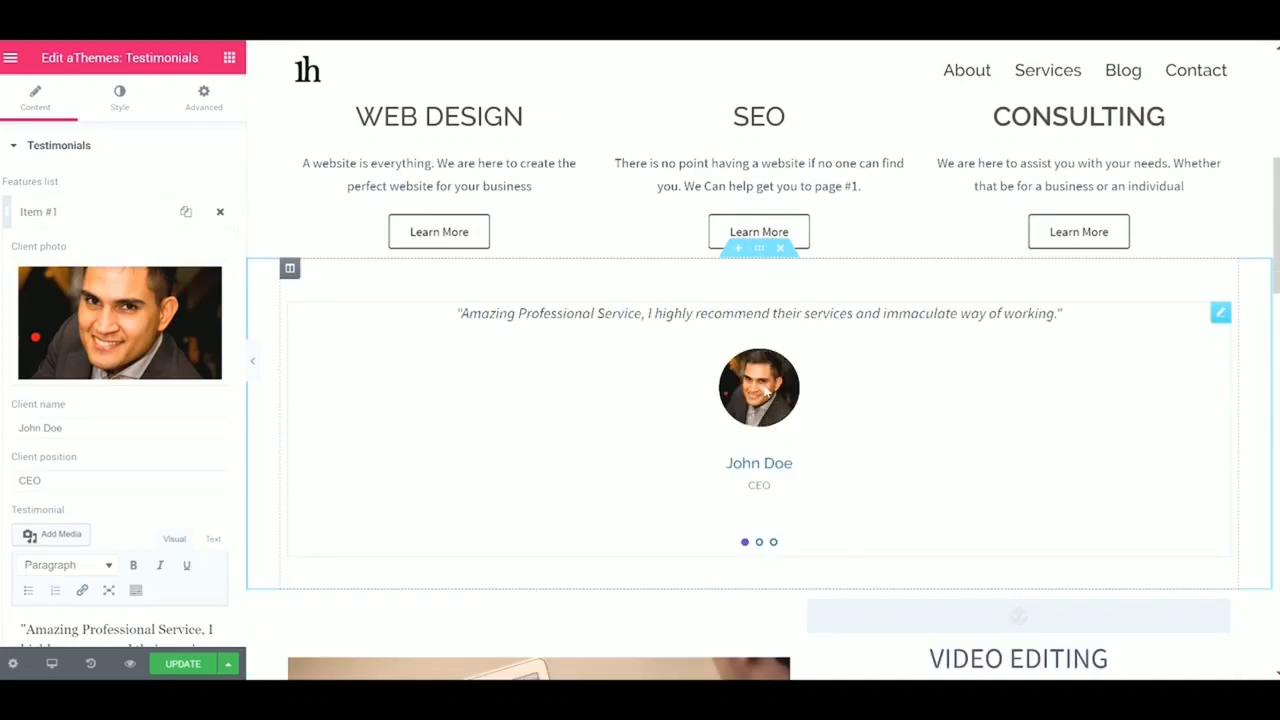
Step: Delete the first client's photo and return to the testimonial items list
{"action": "mouse_move", "coordinate": [125, 372]}
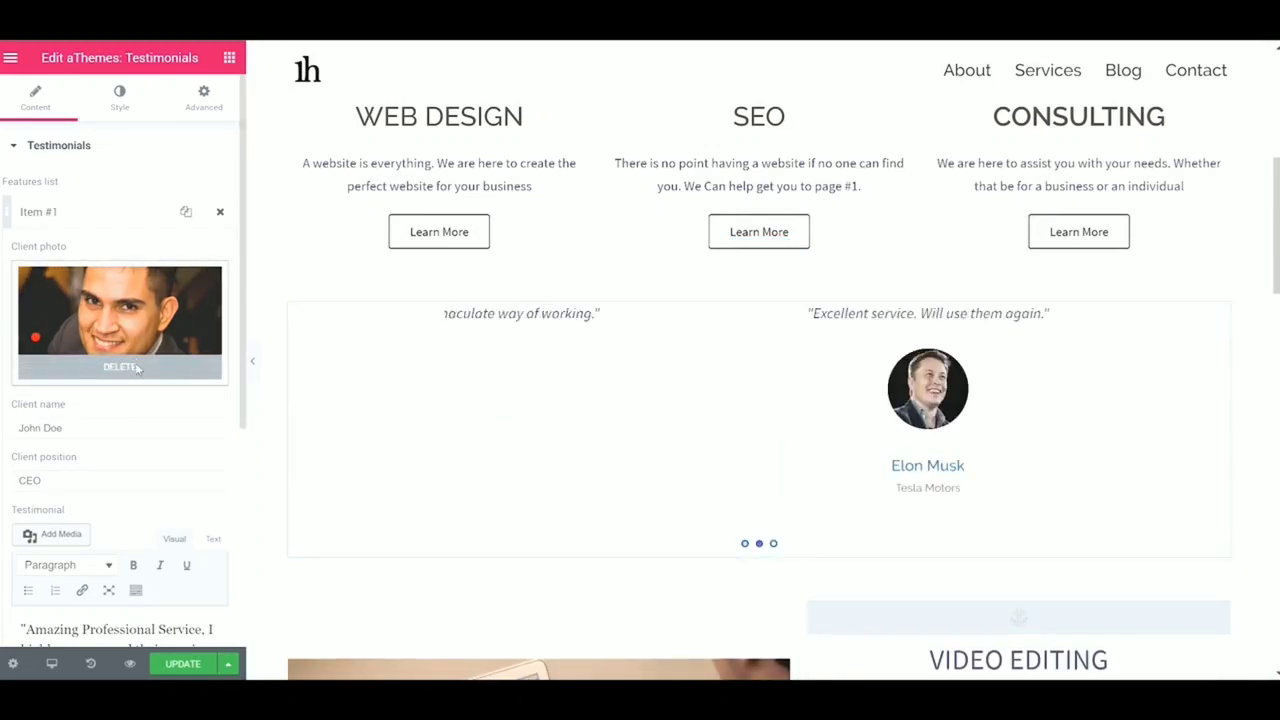
{"action": "left_click", "coordinate": [146, 370]}
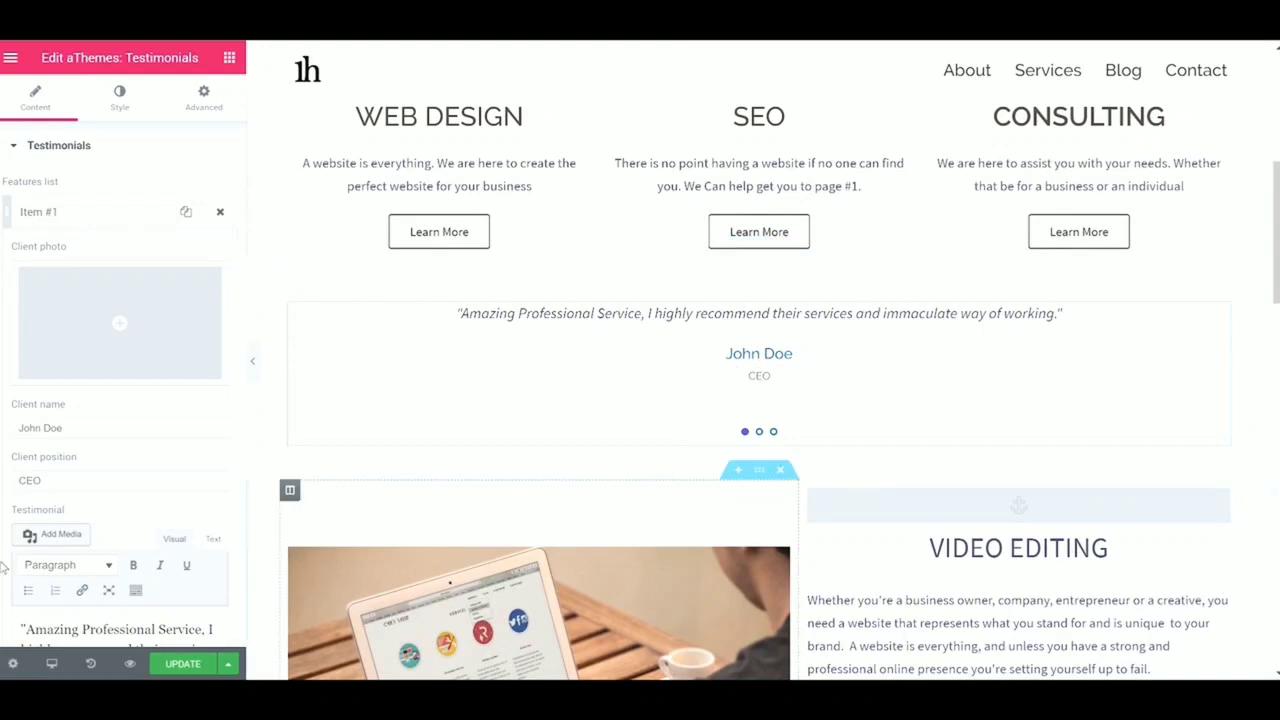
{"action": "scroll", "coordinate": [50, 436], "scroll_direction": "down", "scroll_amount": 2}
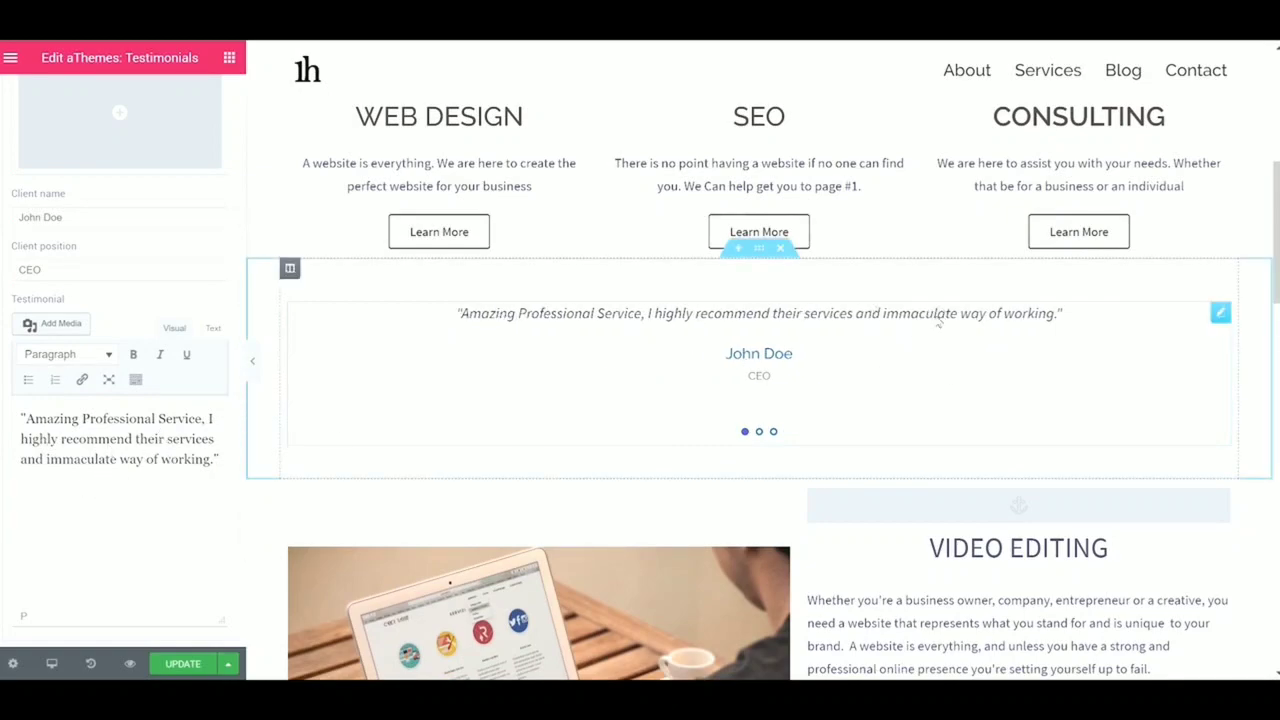
{"action": "scroll", "coordinate": [277, 310], "scroll_direction": "up", "scroll_amount": 2}
{"action": "left_click", "coordinate": [277, 310]}
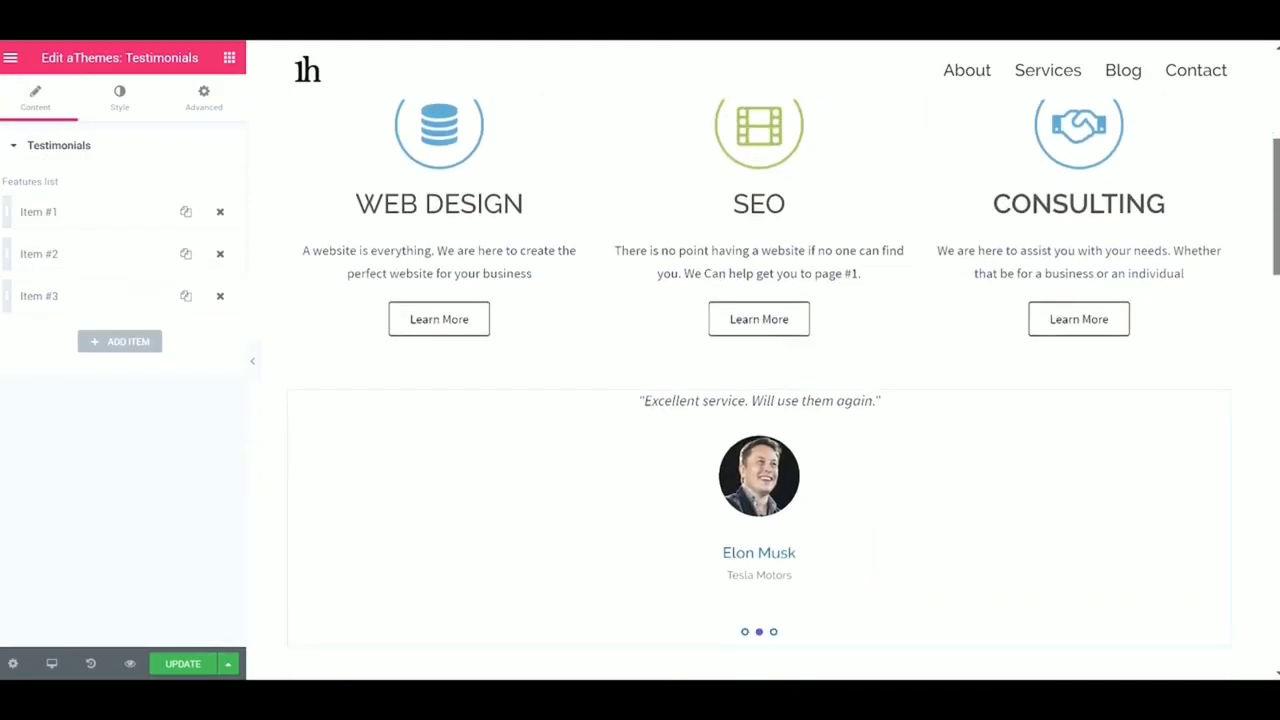
{"action": "scroll", "coordinate": [760, 380], "scroll_direction": "down", "scroll_amount": 6}
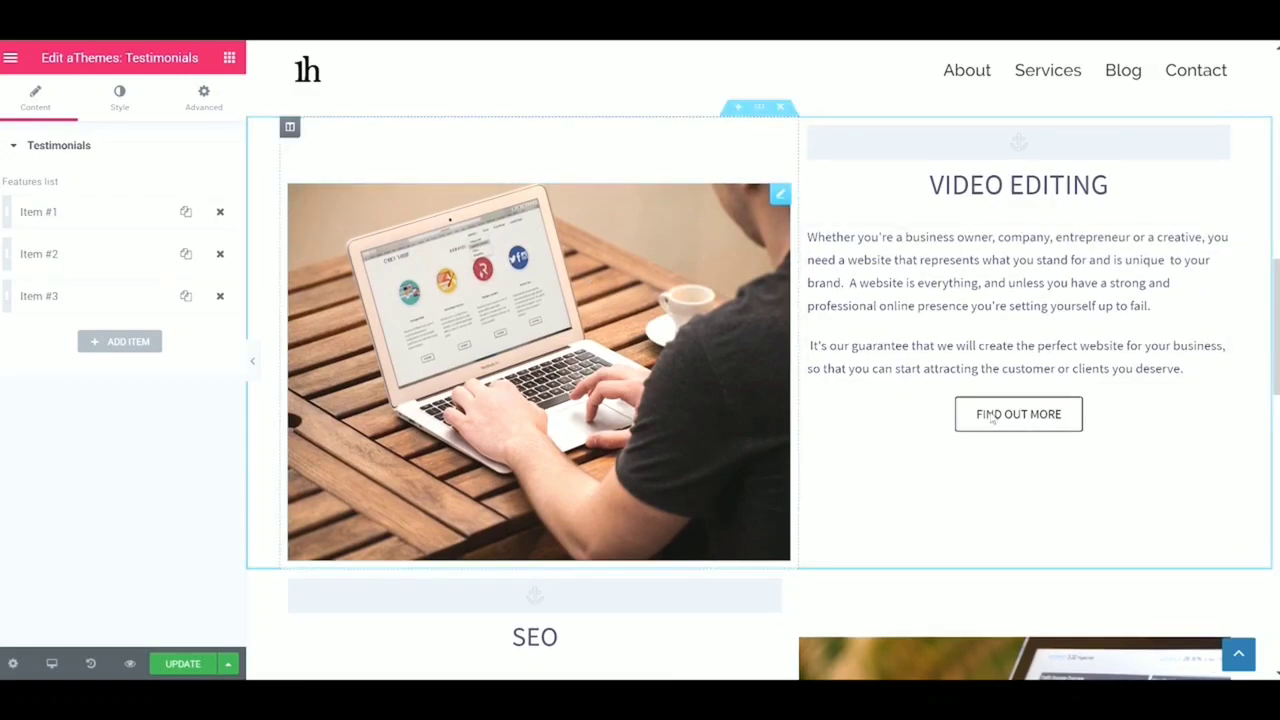
{"action": "scroll", "coordinate": [993, 421], "scroll_direction": "up", "scroll_amount": 2}
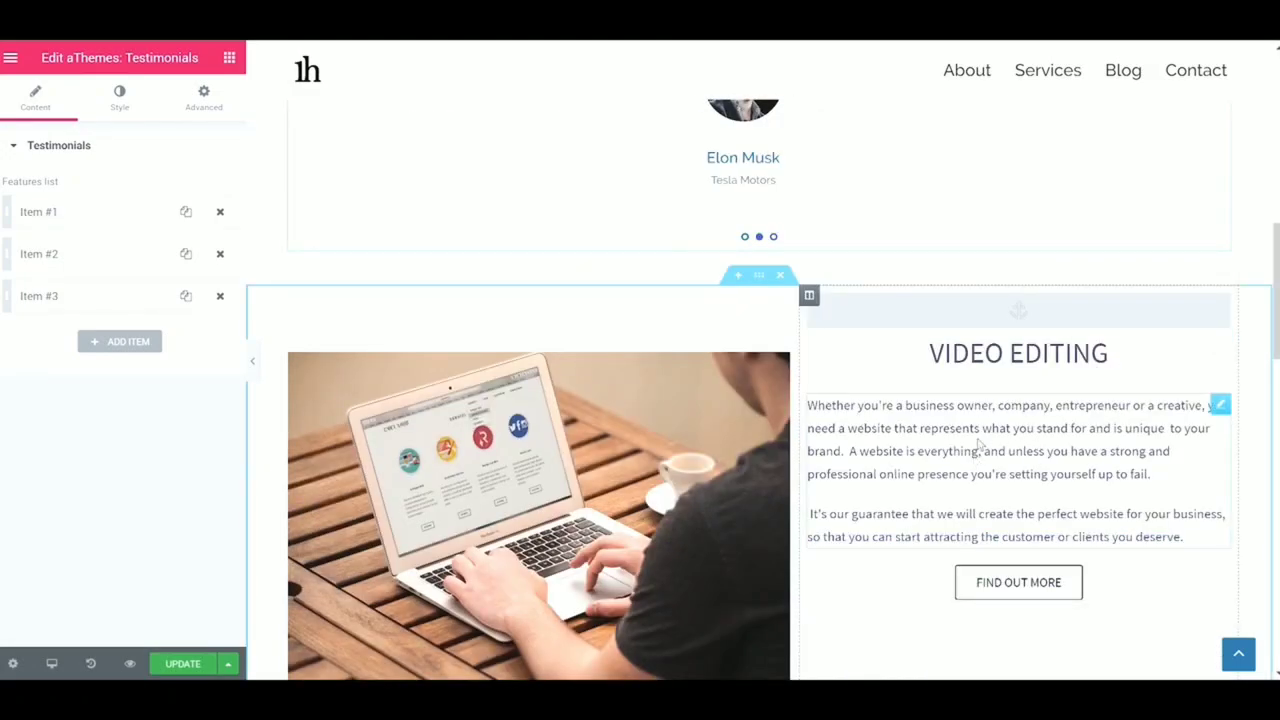
Step: Select the spacer in the Consulting section, showing its space value of 50
{"action": "left_click", "coordinate": [1120, 380]}
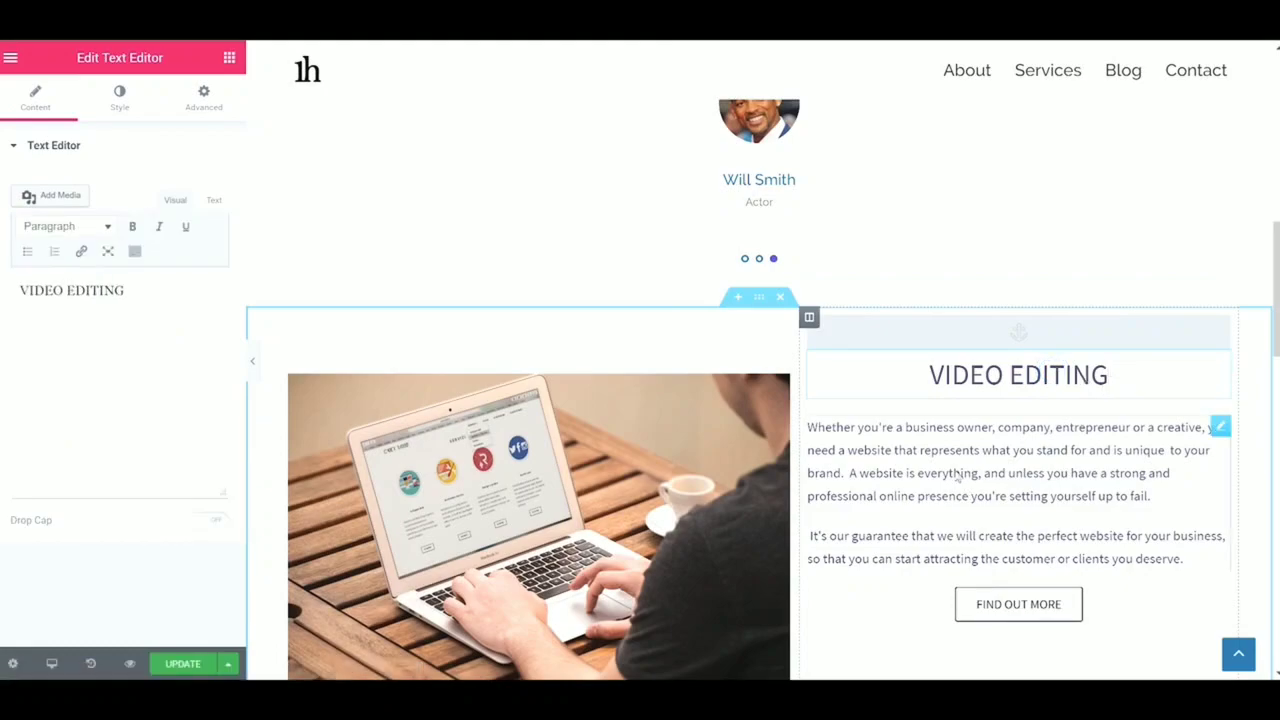
{"action": "scroll", "coordinate": [956, 481], "scroll_direction": "down", "scroll_amount": 3}
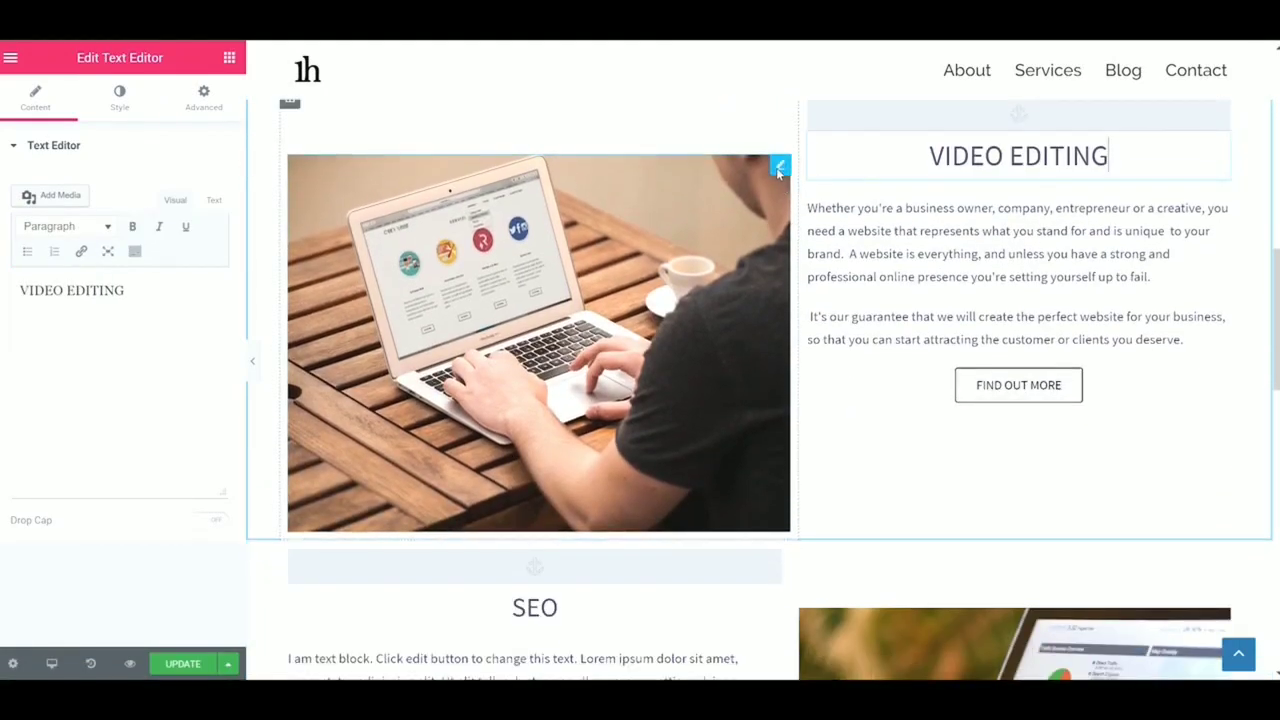
{"action": "left_click", "coordinate": [776, 167]}
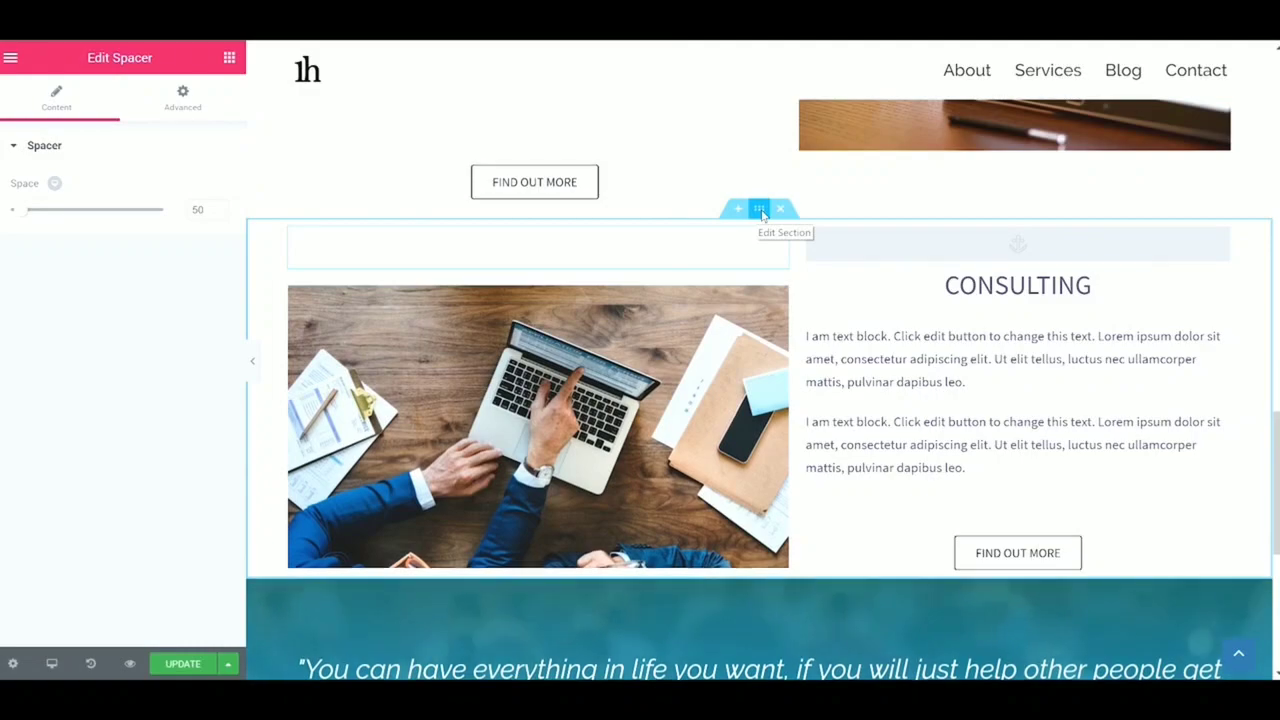
Step: Duplicate the Consulting section and move the copy's text column left of the laptop photo
{"action": "right_click", "coordinate": [762, 214]}
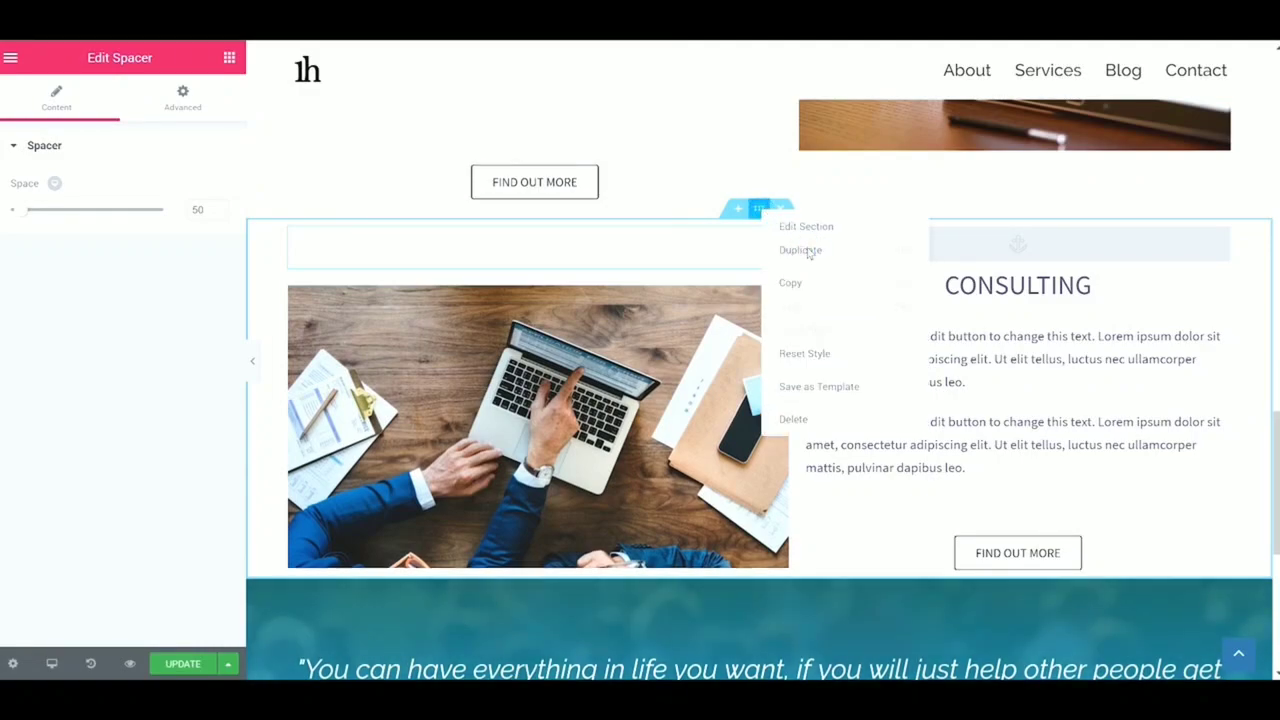
{"action": "left_click", "coordinate": [806, 250]}
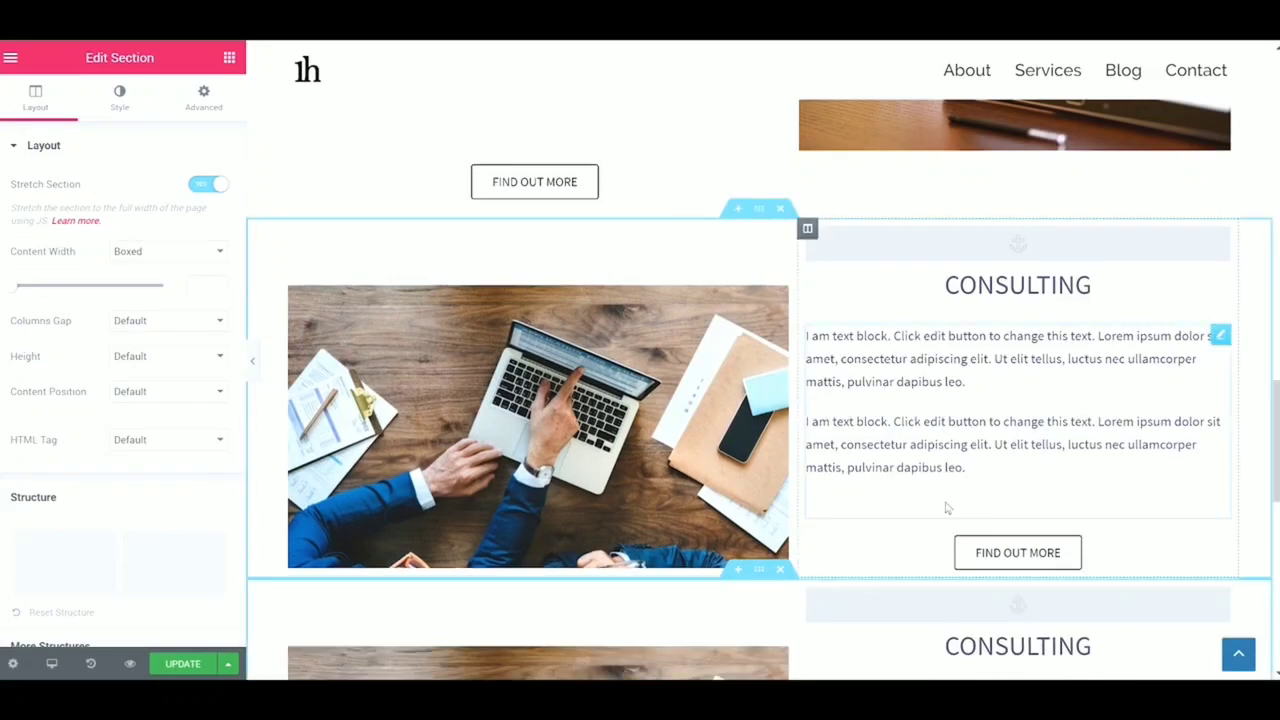
{"action": "scroll", "coordinate": [938, 512], "scroll_direction": "down", "scroll_amount": 4}
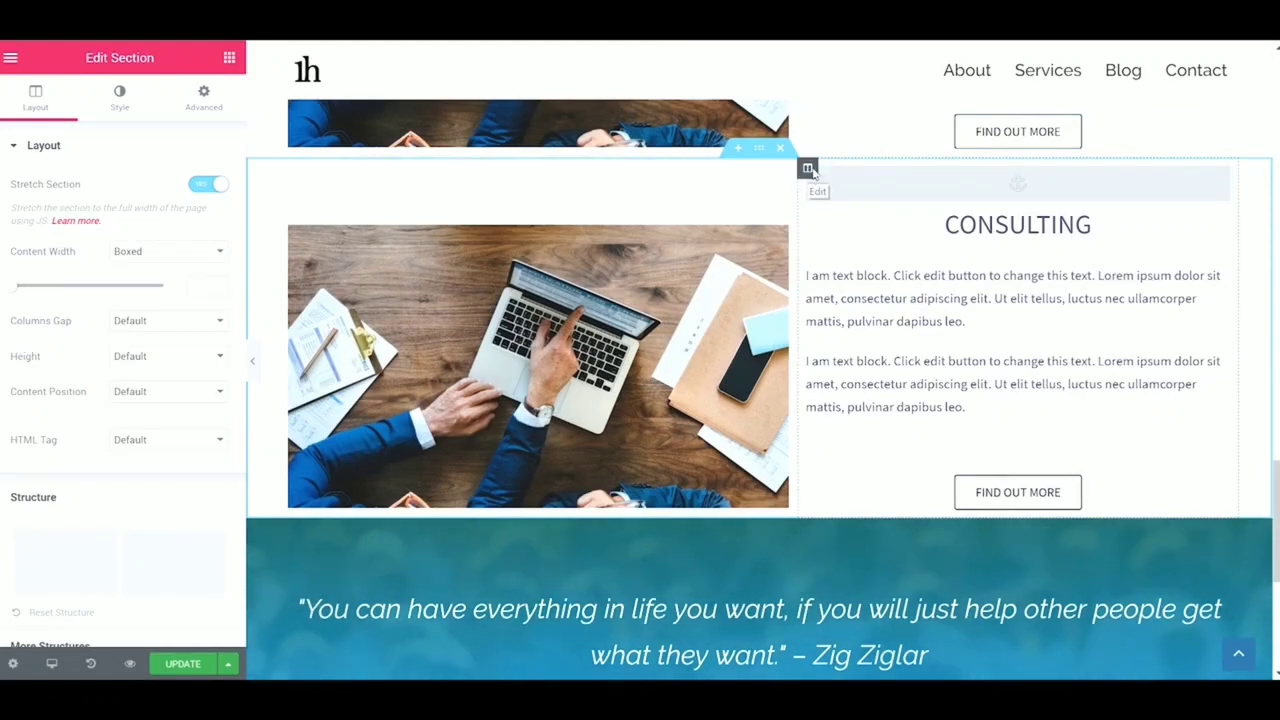
{"action": "left_click_drag", "start_coordinate": [808, 168], "coordinate": [407, 317]}
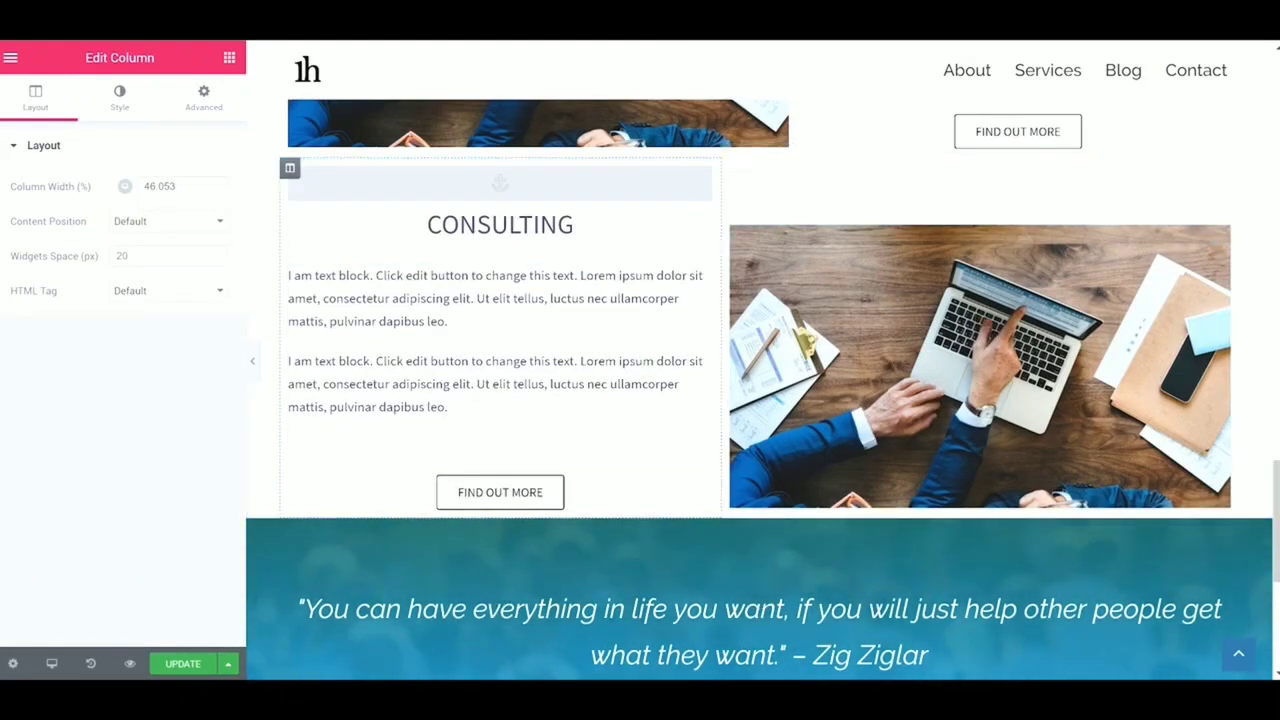
{"action": "scroll", "coordinate": [1010, 466], "scroll_direction": "up", "scroll_amount": 3}
{"action": "left_click", "coordinate": [1010, 466]}
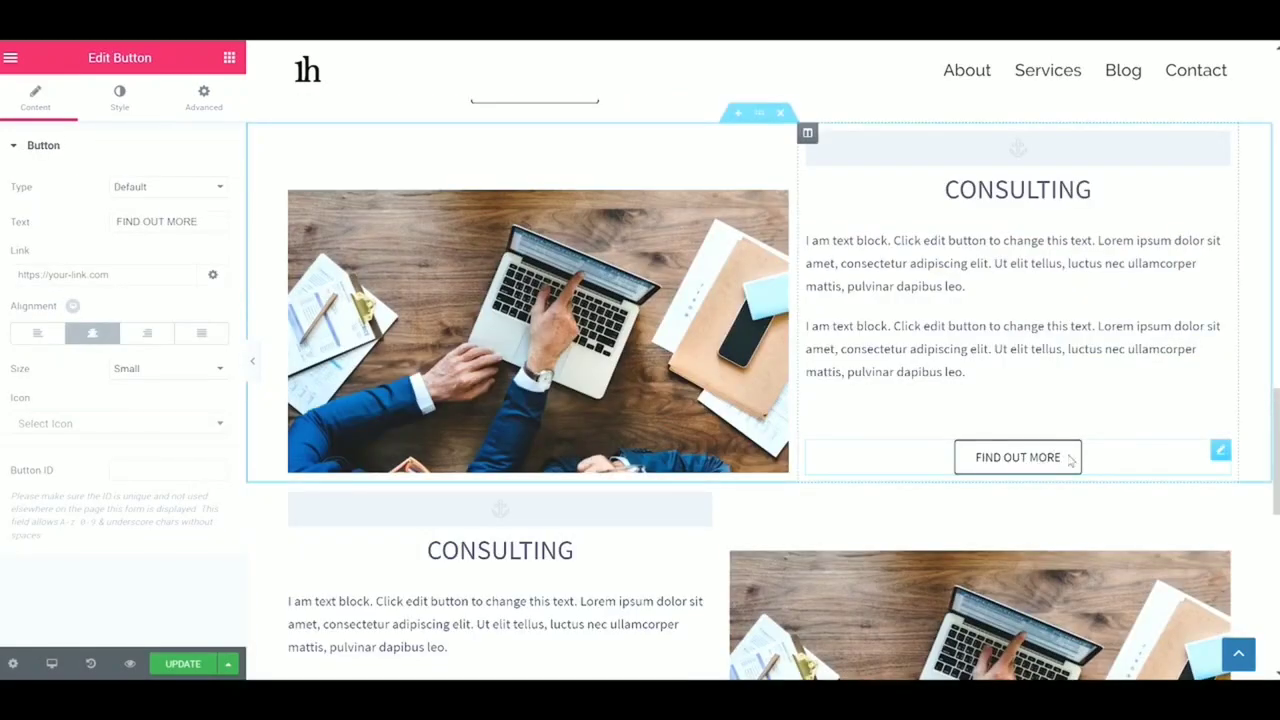
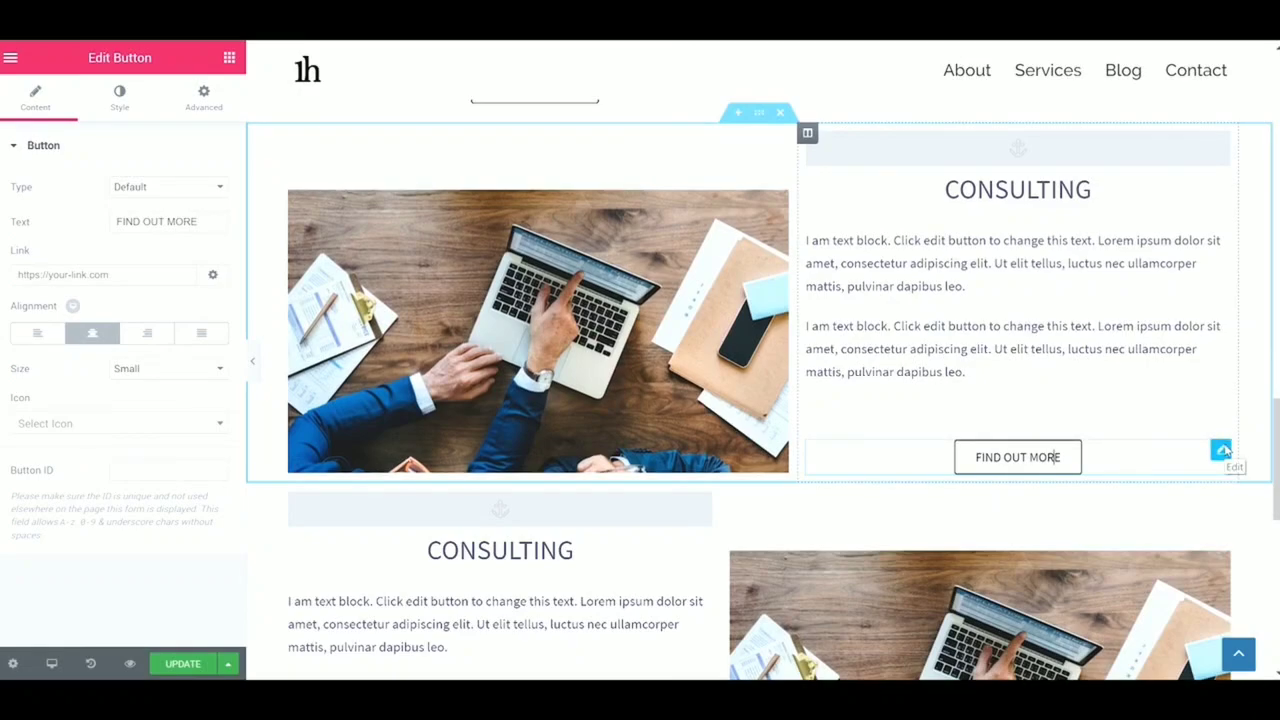
Step: Open the Zig Ziglar quote widget for editing from its right-click menu, then return to the page top
{"action": "right_click", "coordinate": [1221, 450]}
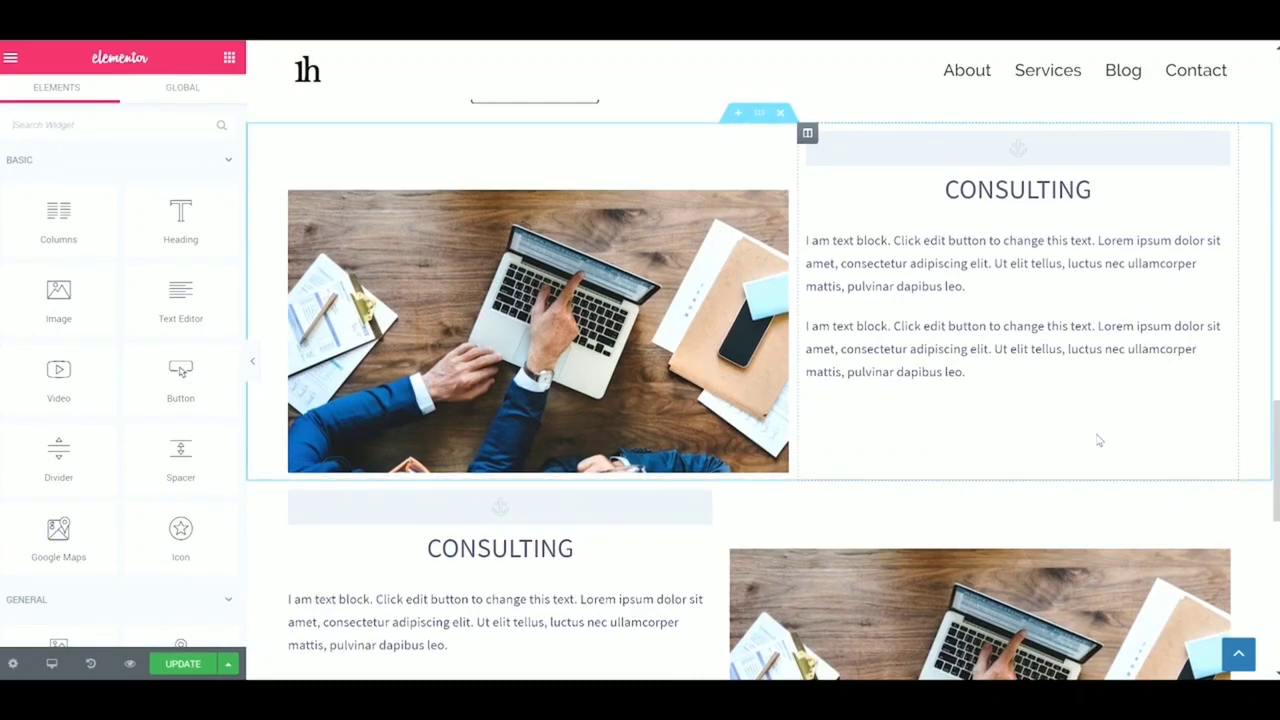
{"action": "scroll", "coordinate": [1098, 440], "scroll_direction": "down", "scroll_amount": 5}
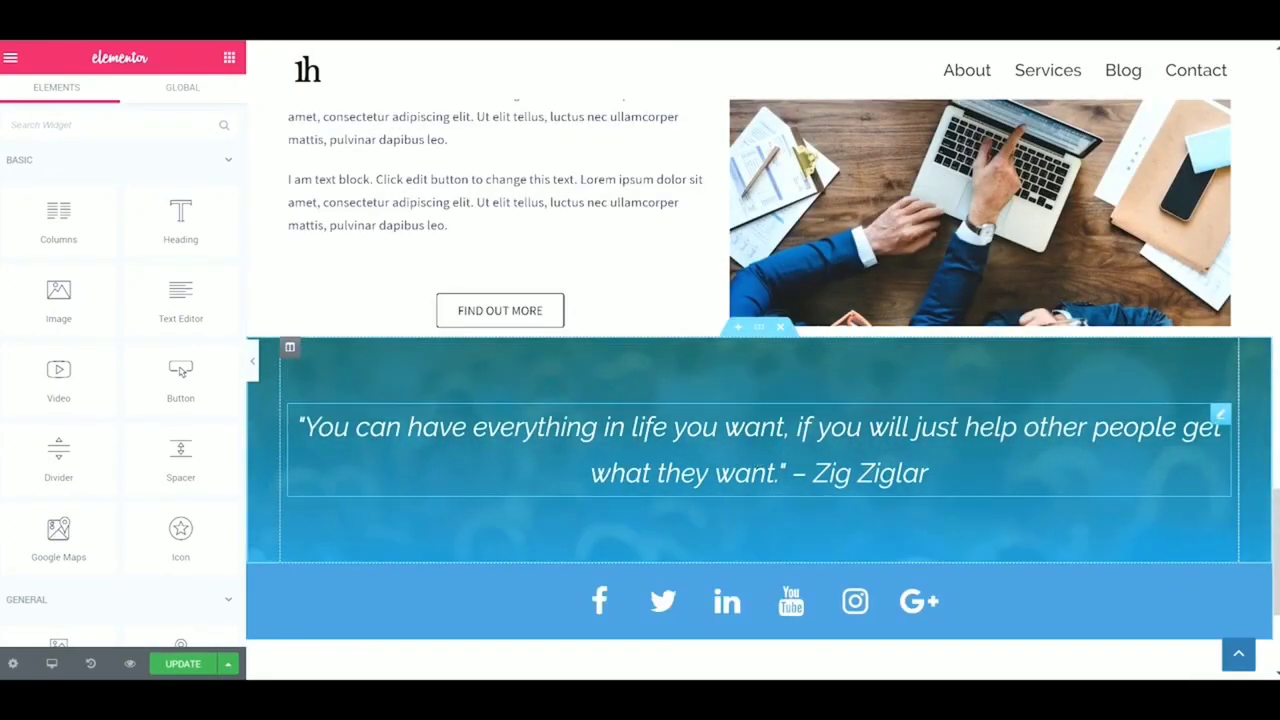
{"action": "right_click", "coordinate": [448, 369]}
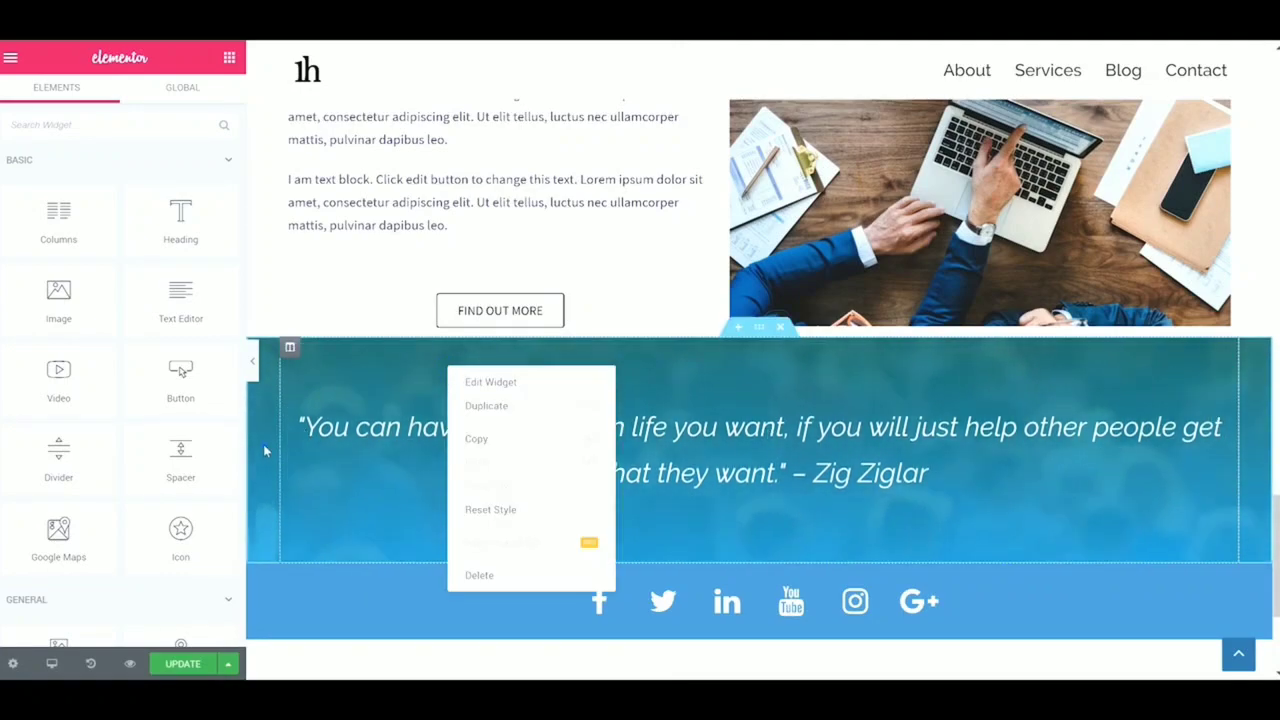
{"action": "left_click", "coordinate": [928, 473]}
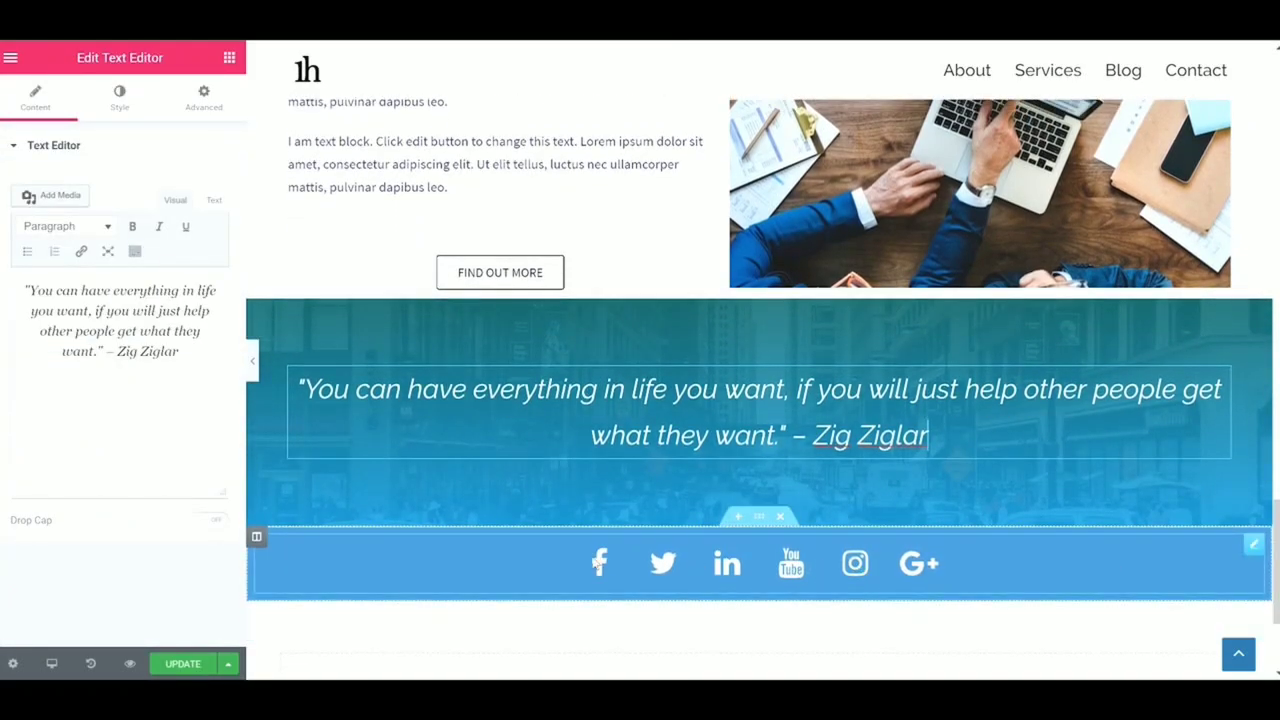
{"action": "scroll", "coordinate": [762, 390], "scroll_direction": "up", "scroll_amount": 10}
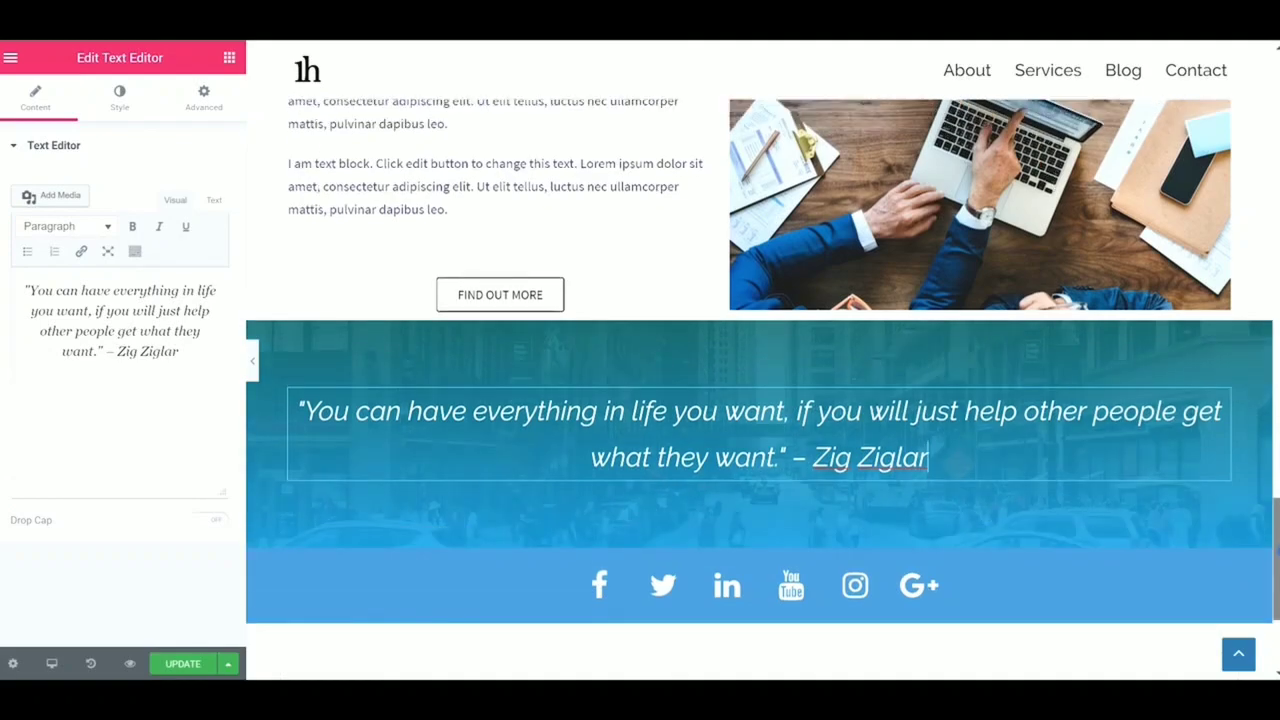
{"action": "scroll", "coordinate": [762, 390], "scroll_direction": "up", "scroll_amount": 8}
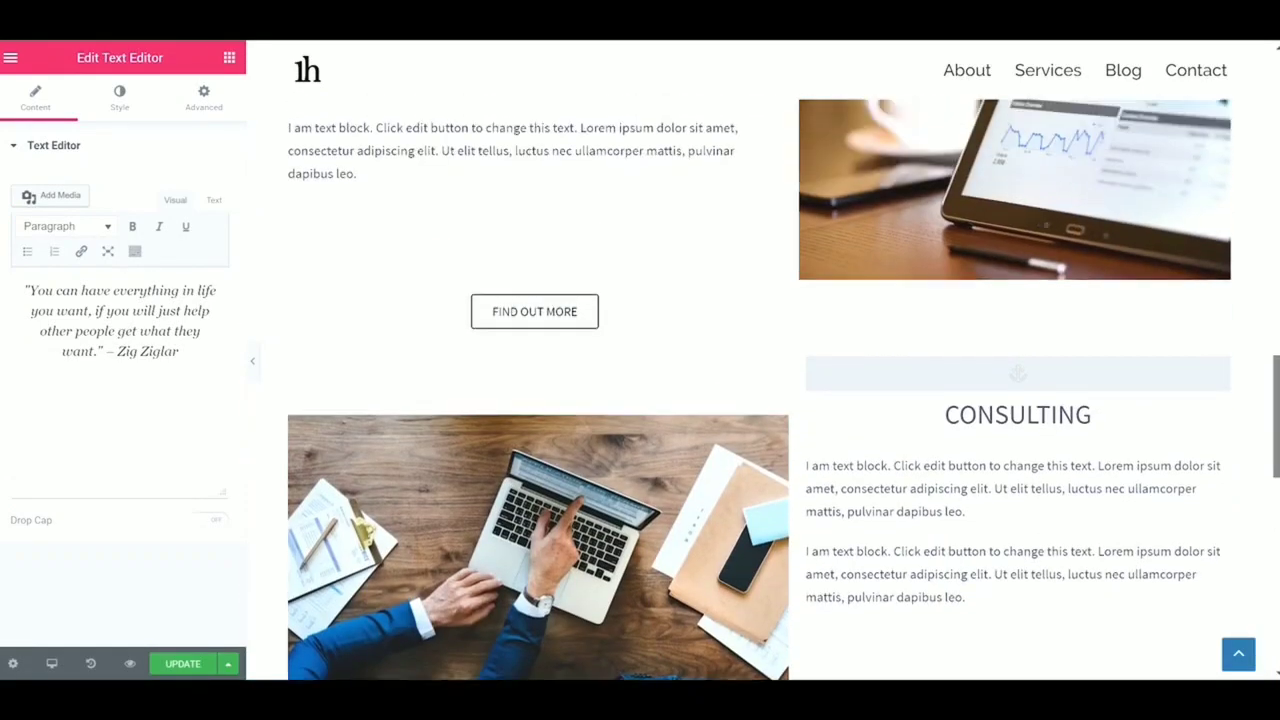
{"action": "scroll", "coordinate": [762, 390], "scroll_direction": "up", "scroll_amount": 8}
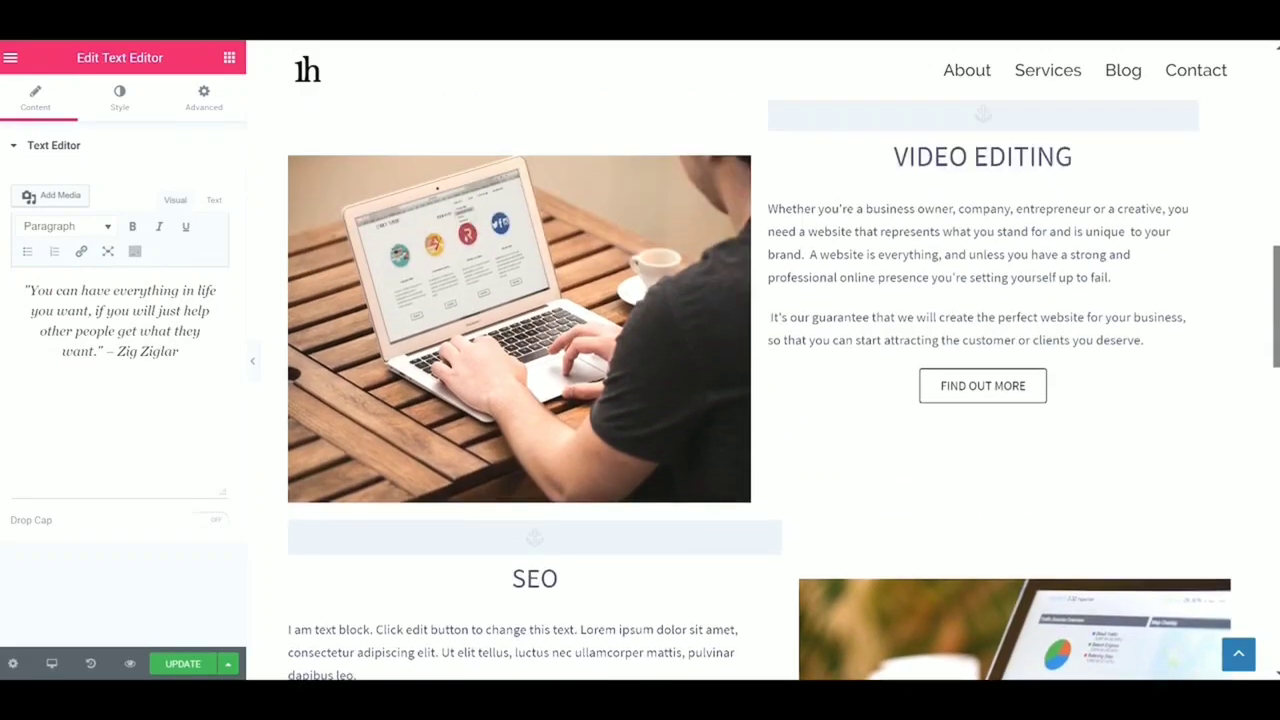
{"action": "scroll", "coordinate": [762, 390], "scroll_direction": "up", "scroll_amount": 5}
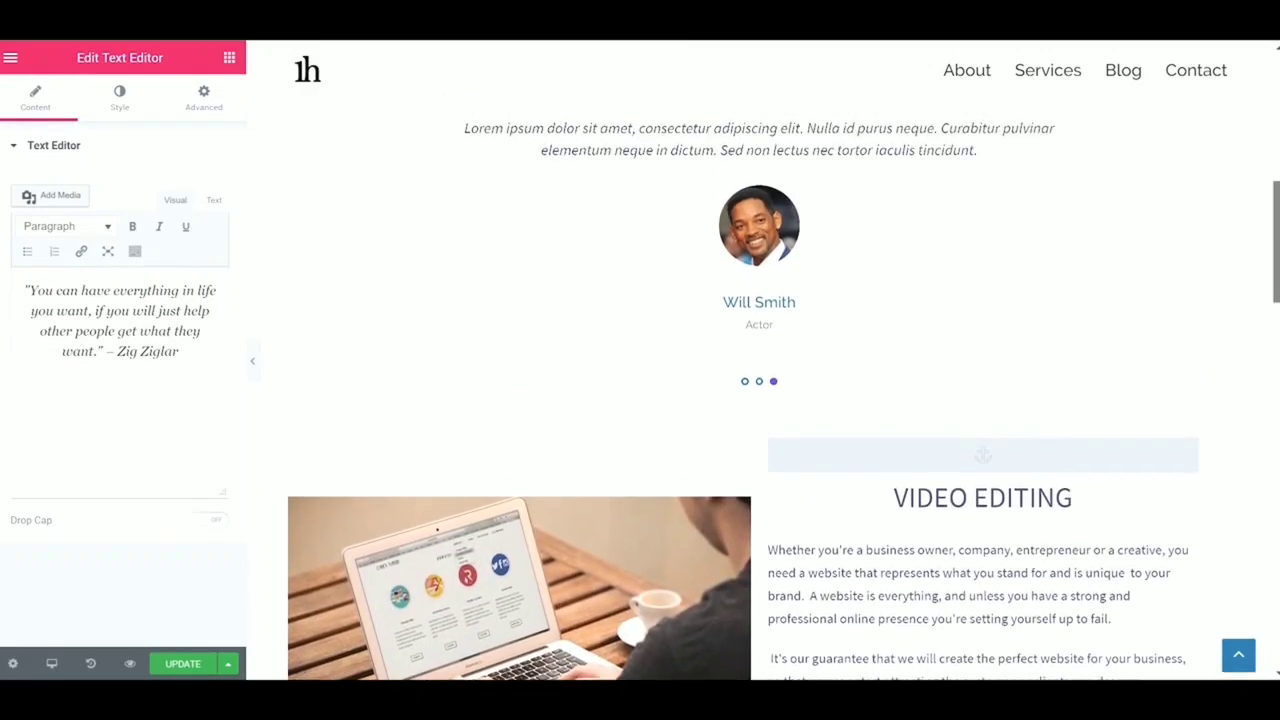
{"action": "scroll", "coordinate": [762, 390], "scroll_direction": "up", "scroll_amount": 4}
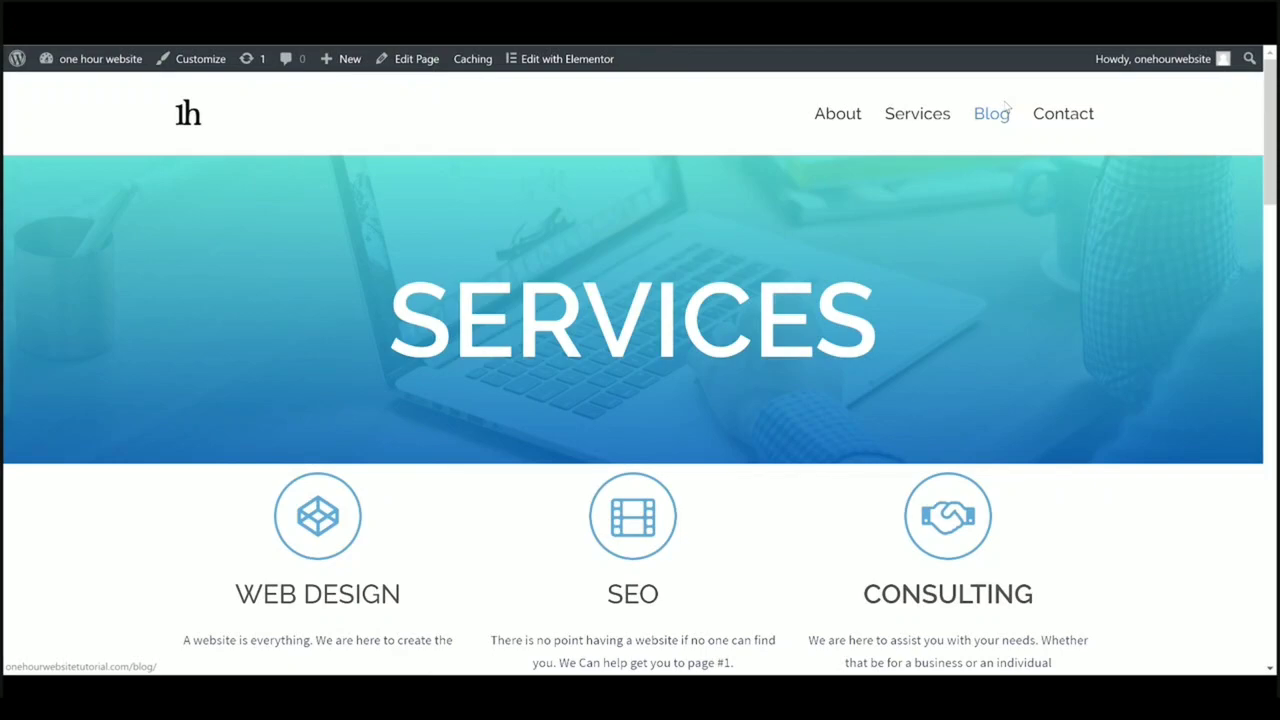
Step: Open the Blog page and scroll through 'My first blog post' and its sidebar widgets
{"action": "left_click", "coordinate": [988, 117]}
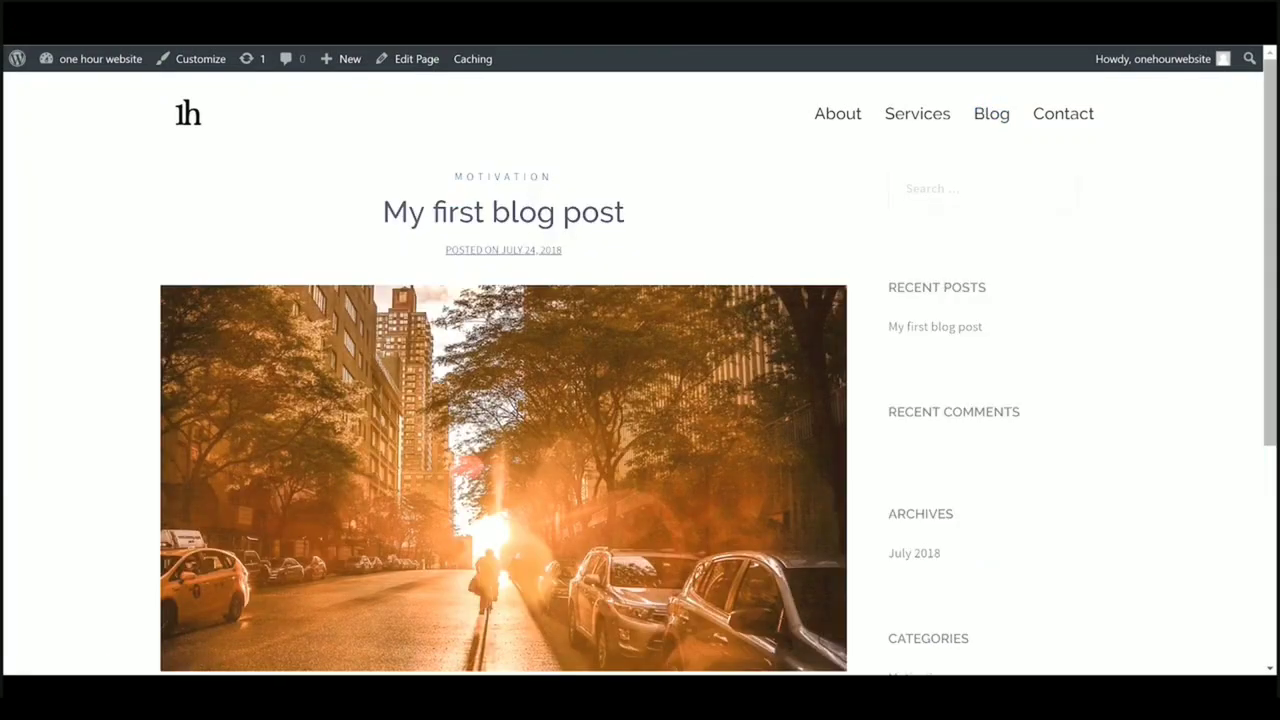
{"action": "scroll", "coordinate": [640, 380], "scroll_direction": "down", "scroll_amount": 3}
{"action": "scroll", "coordinate": [640, 380], "scroll_direction": "up", "scroll_amount": 5}
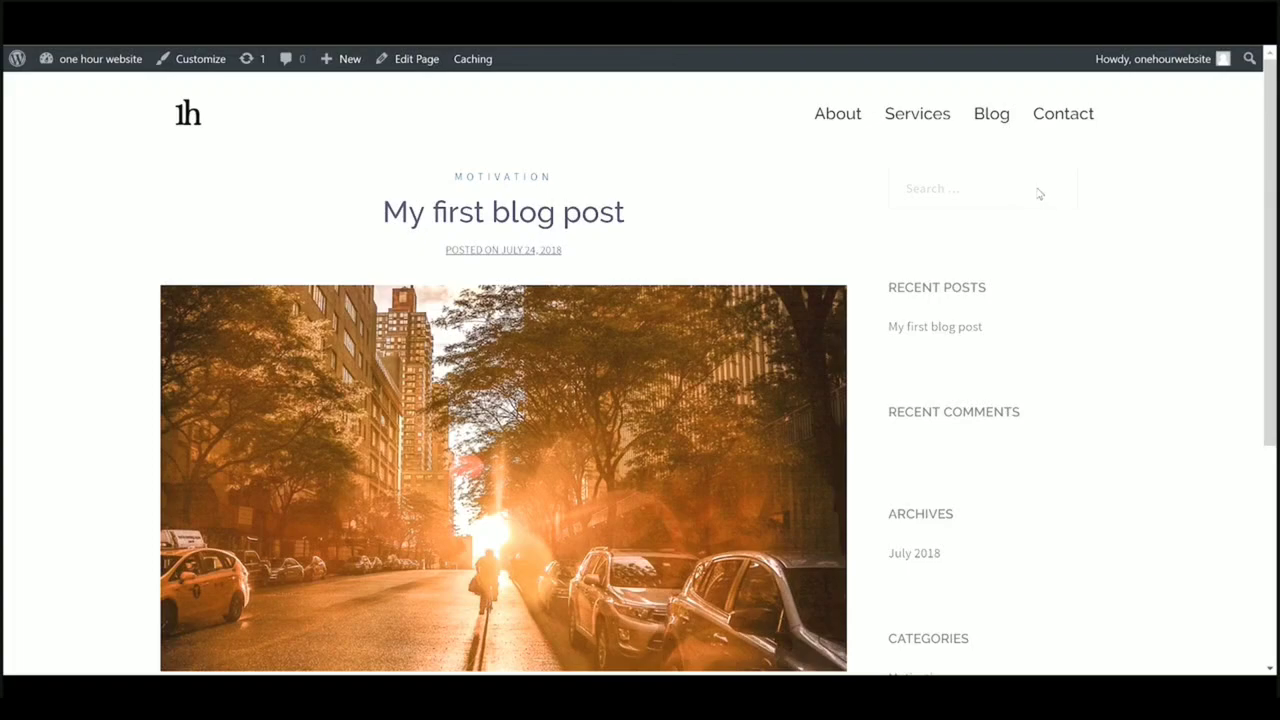
{"action": "scroll", "coordinate": [987, 454], "scroll_direction": "down", "scroll_amount": 3}
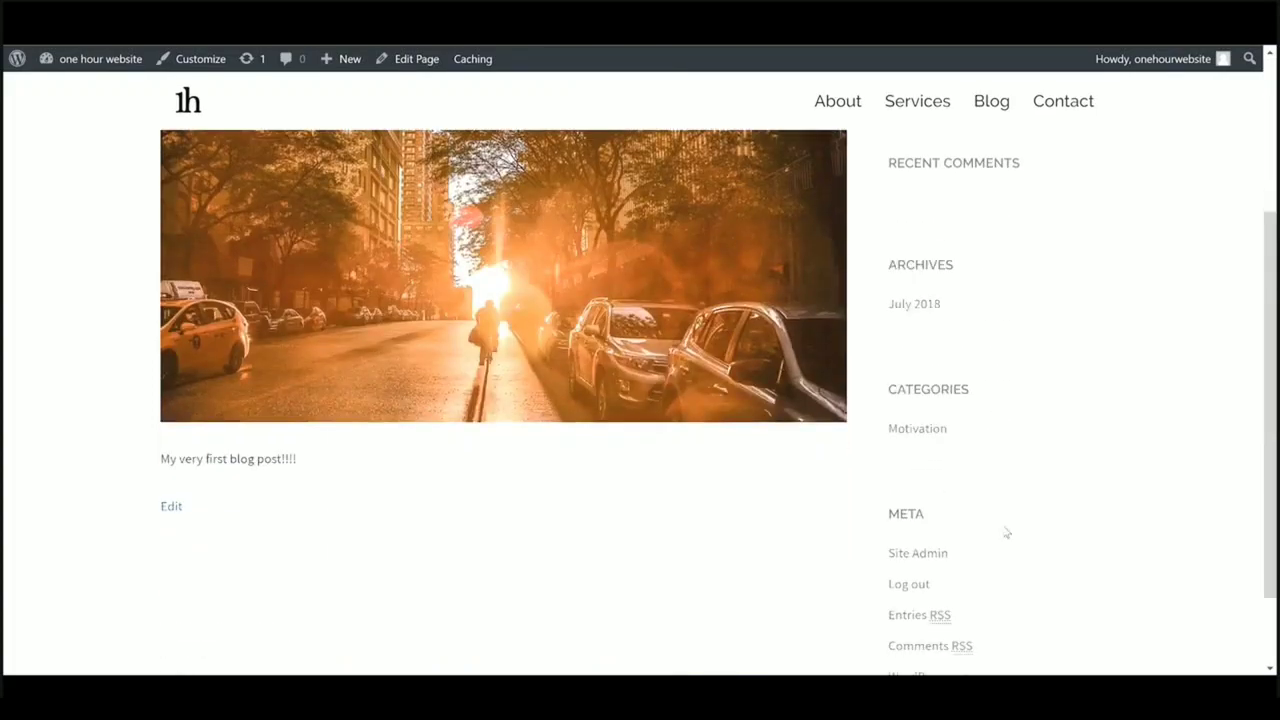
{"action": "scroll", "coordinate": [1030, 480], "scroll_direction": "down", "scroll_amount": 1}
{"action": "scroll", "coordinate": [1034, 249], "scroll_direction": "up", "scroll_amount": 10}
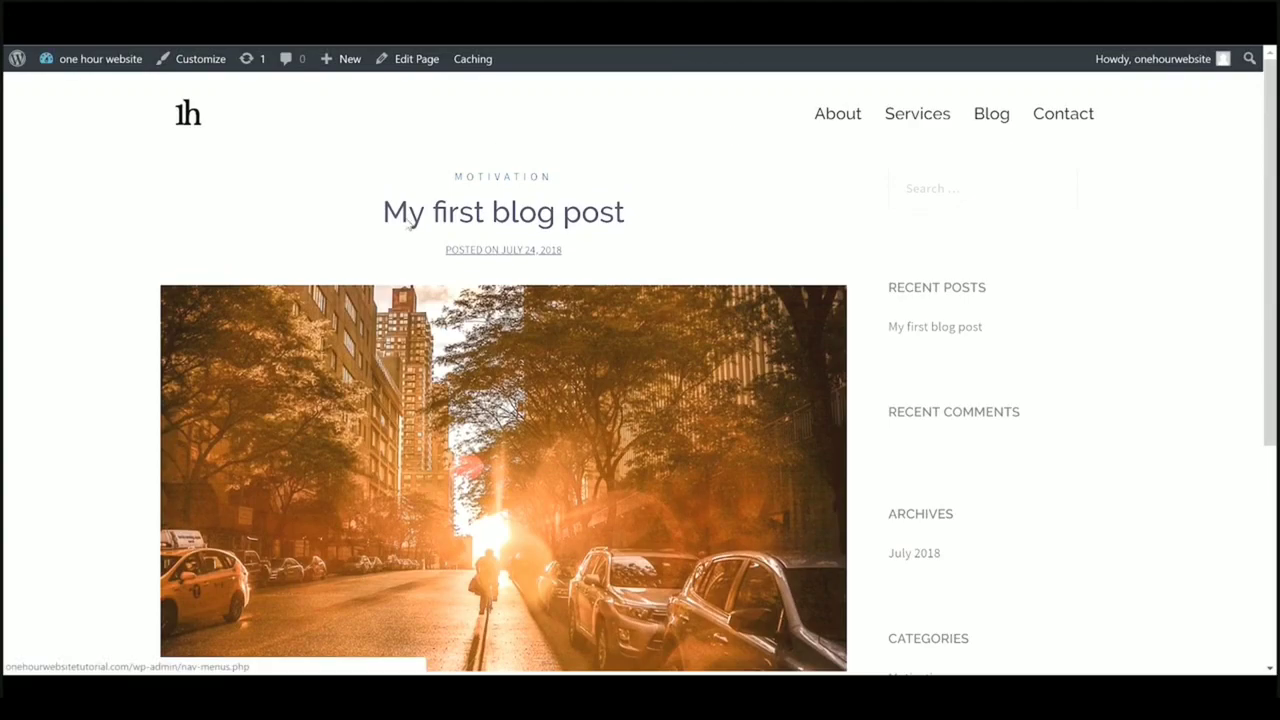
Step: Go from the dashboard to Appearance > Widgets to view the Sidebar widget area
{"action": "left_click", "coordinate": [92, 62]}
{"action": "mouse_move", "coordinate": [70, 313]}
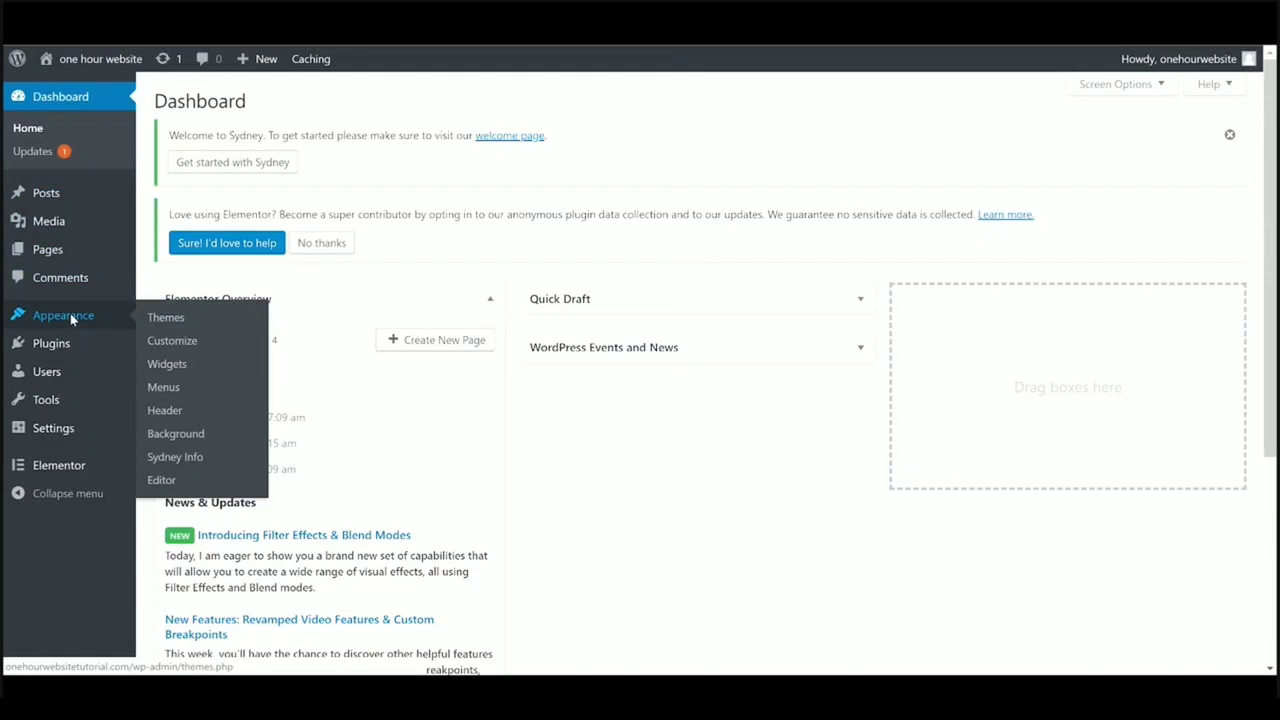
{"action": "left_click", "coordinate": [167, 364]}
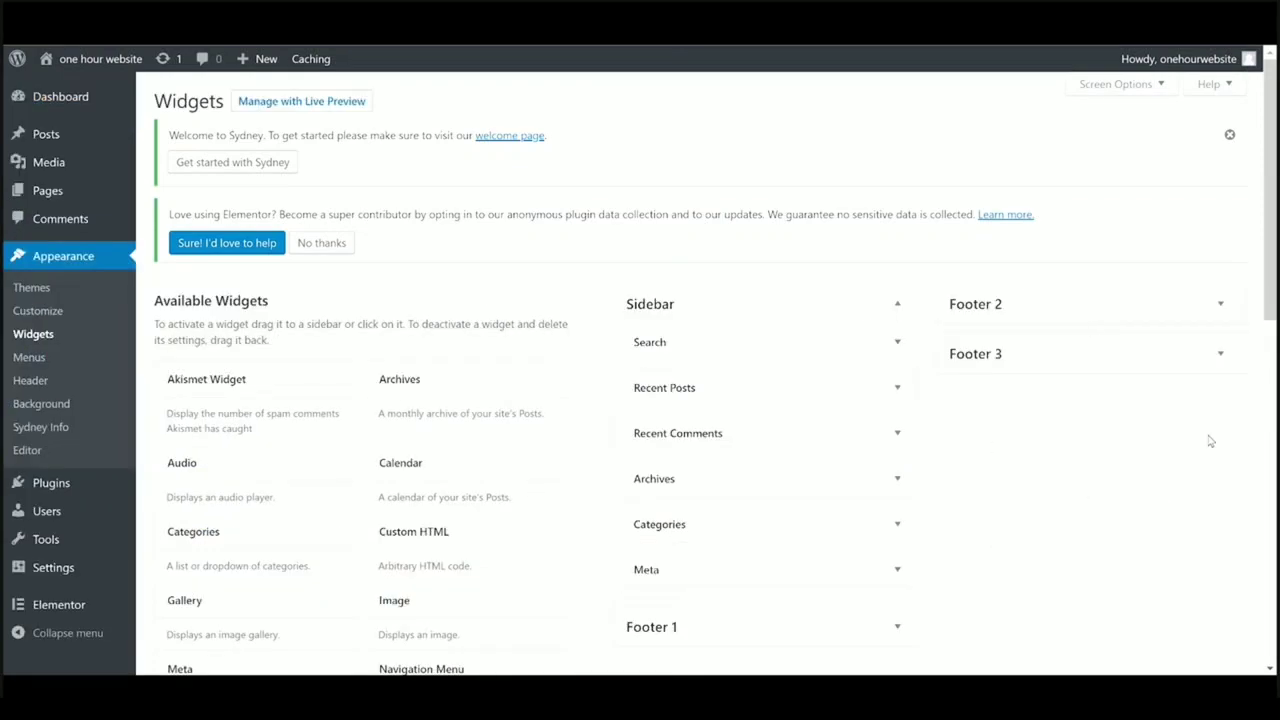
{"action": "scroll", "coordinate": [1274, 297], "scroll_direction": "down", "scroll_amount": 1}
{"action": "scroll", "coordinate": [1154, 329], "scroll_direction": "up", "scroll_amount": 1}
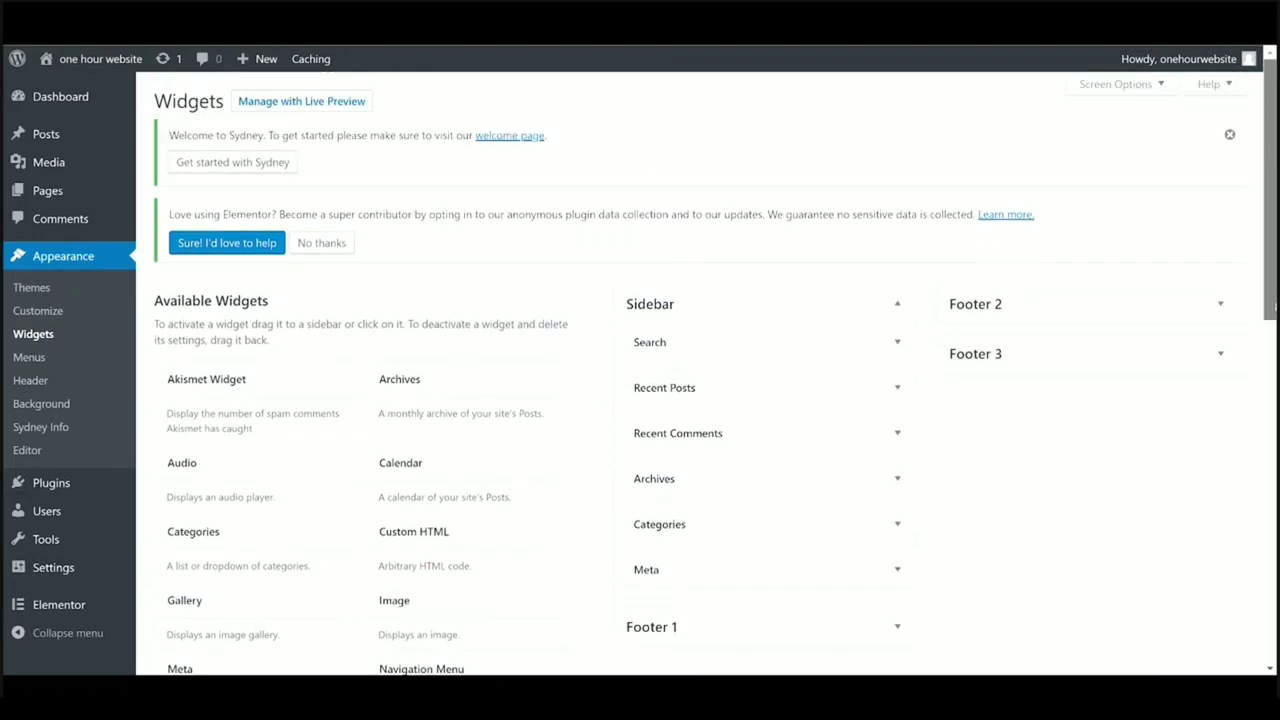
{"action": "scroll", "coordinate": [1154, 329], "scroll_direction": "down", "scroll_amount": 2}
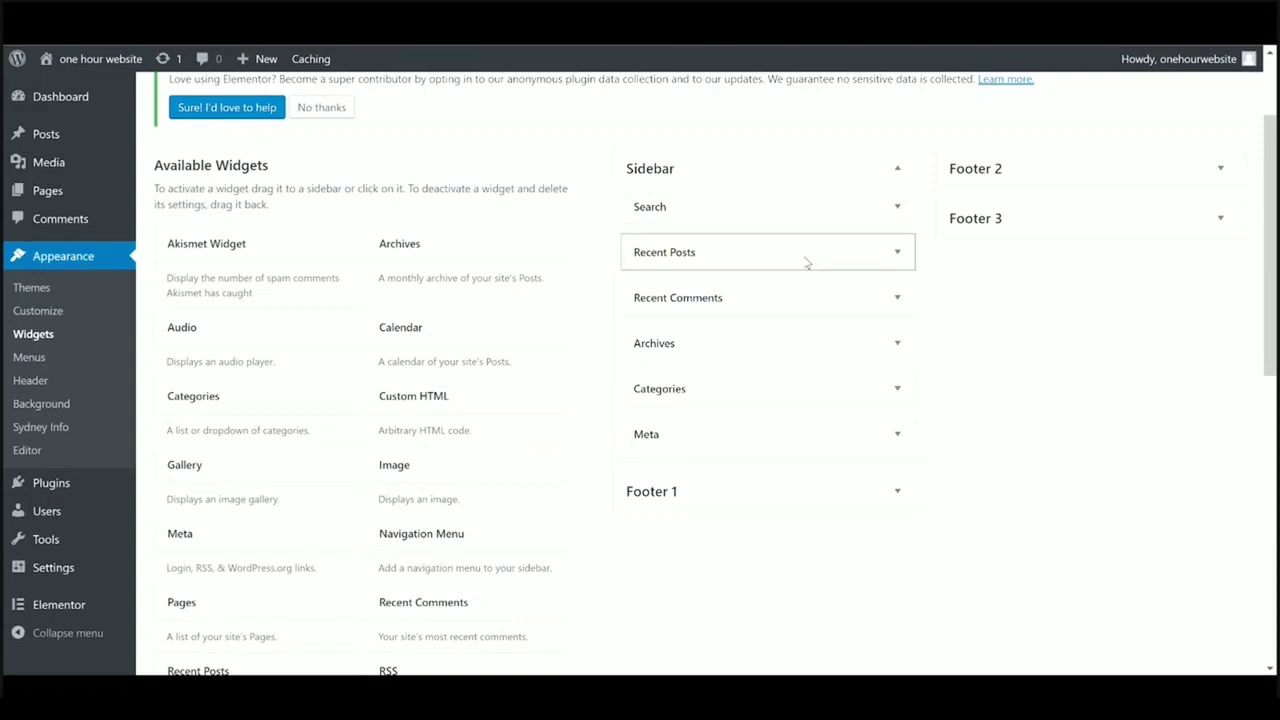
Step: Drag Search, Recent Comments, Archives, Categories and Meta out of the Sidebar, then view the site
{"action": "left_click_drag", "start_coordinate": [812, 226], "coordinate": [492, 228]}
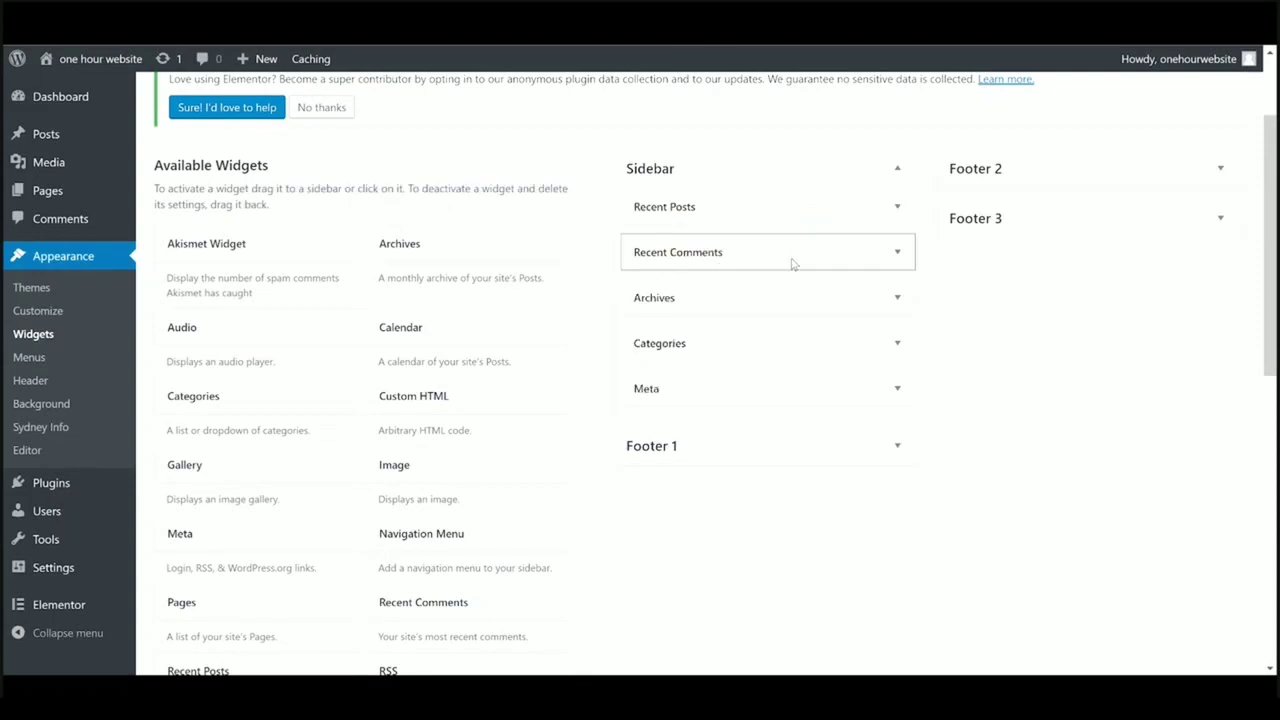
{"action": "left_click_drag", "start_coordinate": [800, 254], "coordinate": [290, 240]}
{"action": "left_click_drag", "start_coordinate": [740, 251], "coordinate": [280, 257]}
{"action": "left_click_drag", "start_coordinate": [723, 272], "coordinate": [250, 268]}
{"action": "left_click_drag", "start_coordinate": [756, 254], "coordinate": [329, 247]}
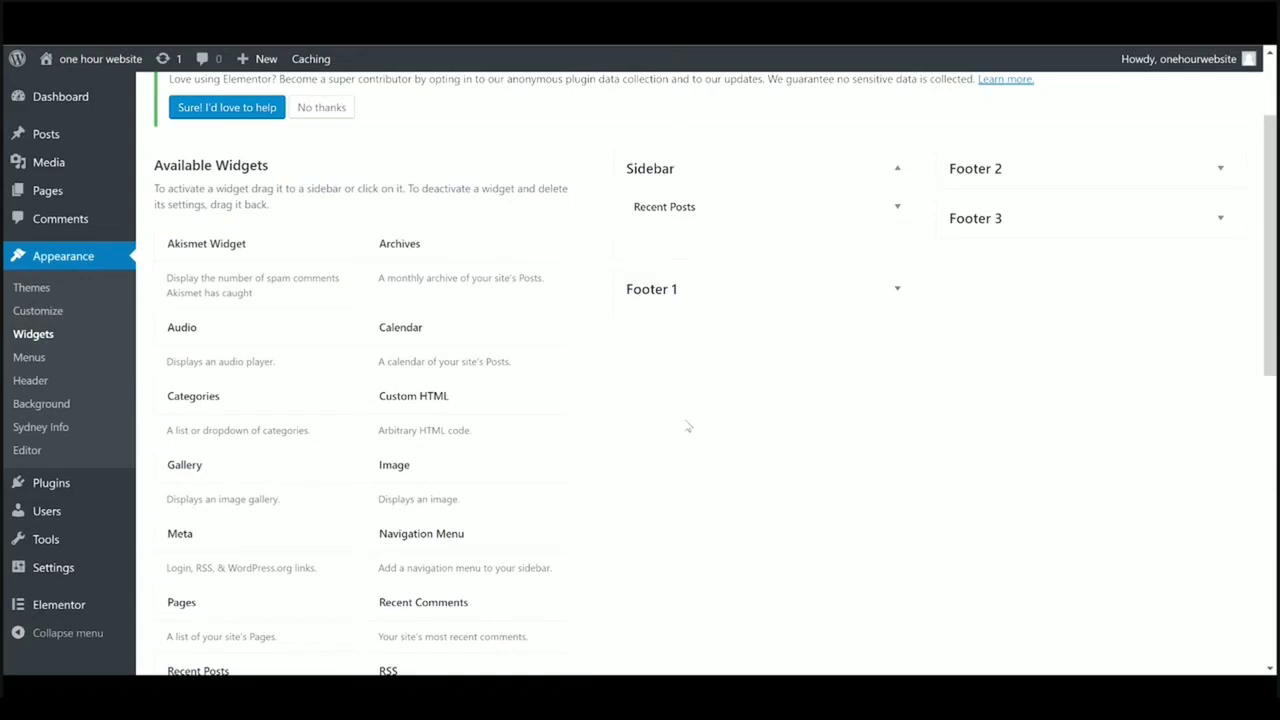
{"action": "scroll", "coordinate": [709, 396], "scroll_direction": "down", "scroll_amount": 5}
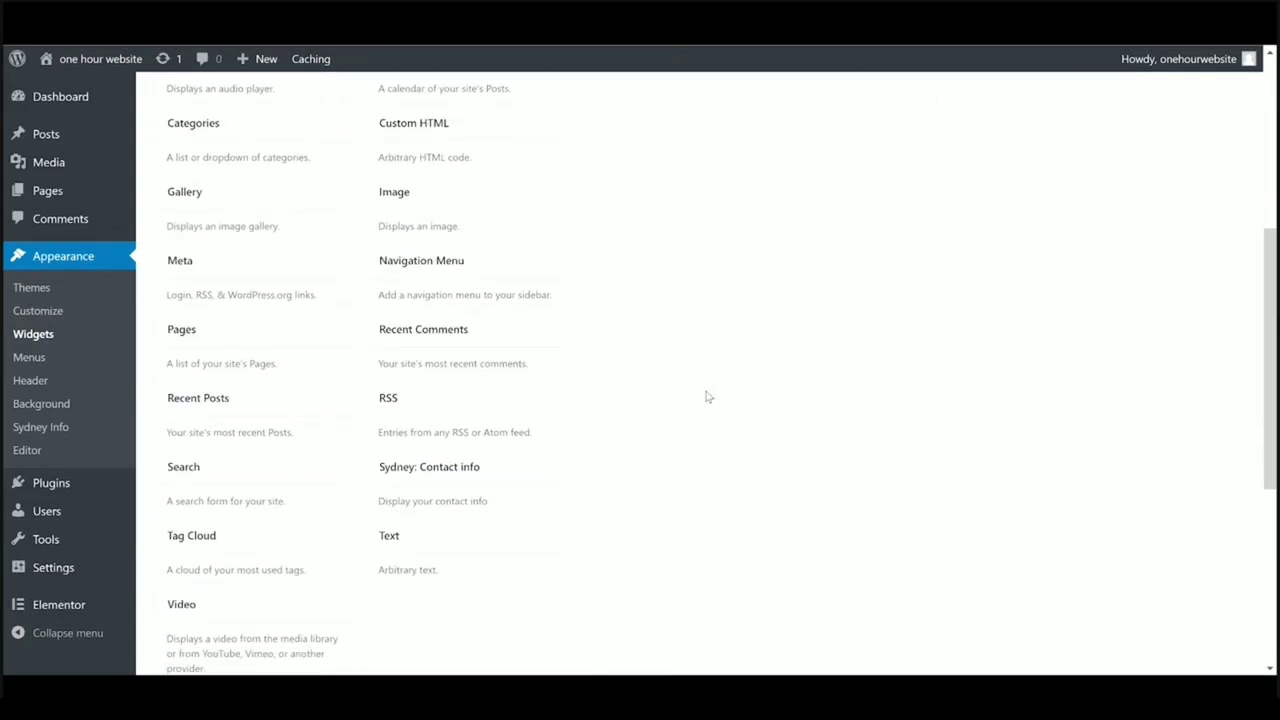
{"action": "scroll", "coordinate": [706, 396], "scroll_direction": "up", "scroll_amount": 5}
{"action": "mouse_move", "coordinate": [100, 64]}
{"action": "left_click", "coordinate": [90, 86]}
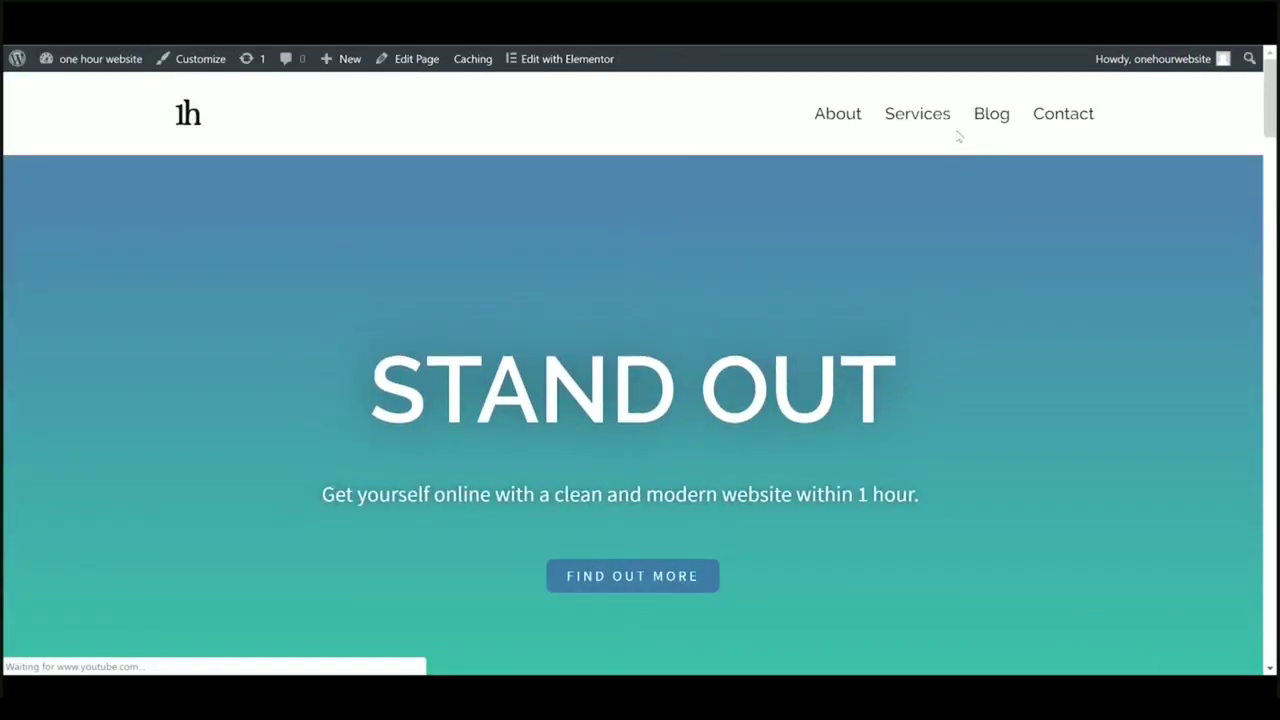
Step: Confirm the Blog sidebar shows only Recent Posts, then go to the empty Contact page
{"action": "left_click", "coordinate": [994, 116]}
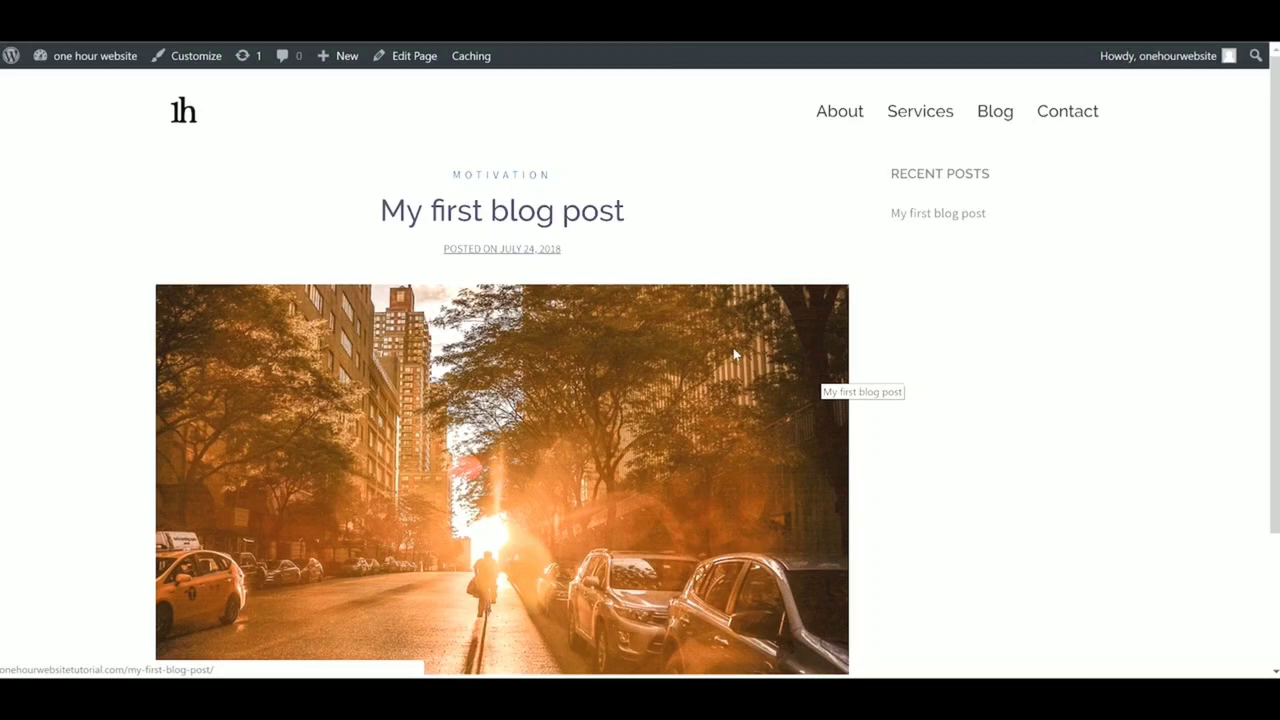
{"action": "left_click", "coordinate": [1068, 114]}
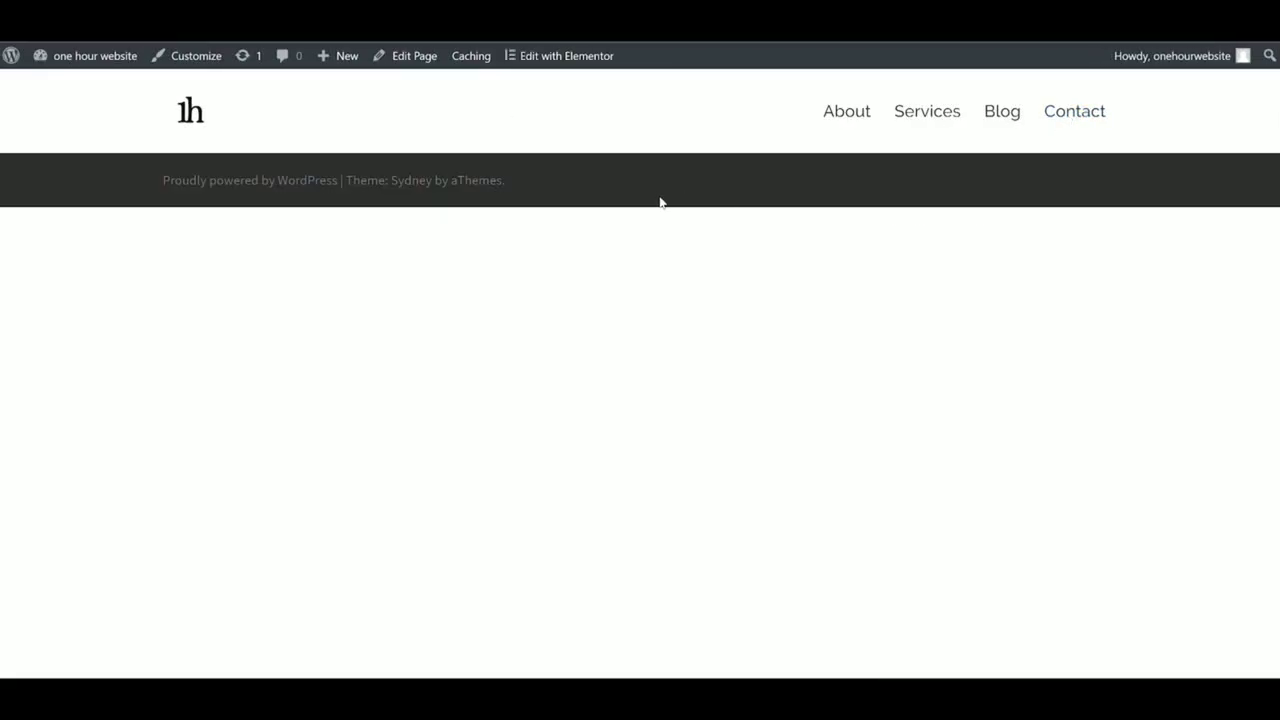
Step: Import 'Contact Page Template' from Desktop into Elementor's library and insert it into the Contact page
{"action": "left_click", "coordinate": [415, 57]}
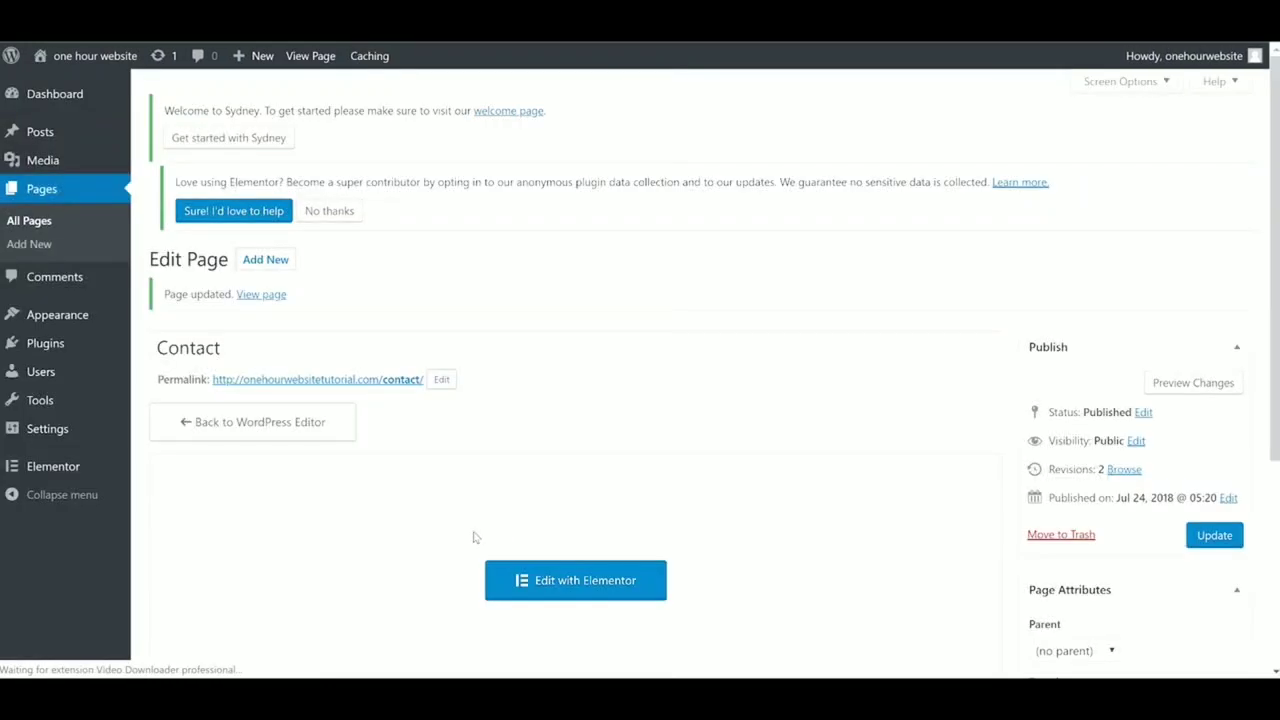
{"action": "left_click", "coordinate": [583, 586]}
{"action": "left_click", "coordinate": [786, 238]}
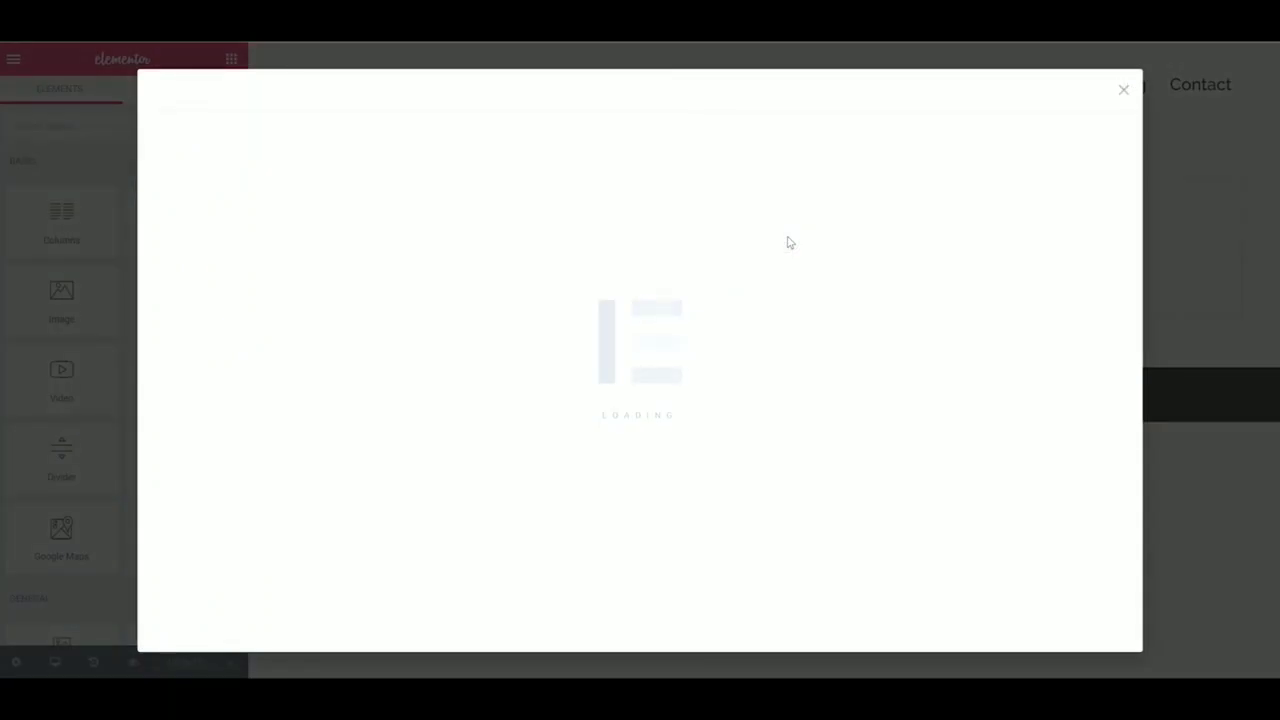
{"action": "left_click", "coordinate": [283, 140]}
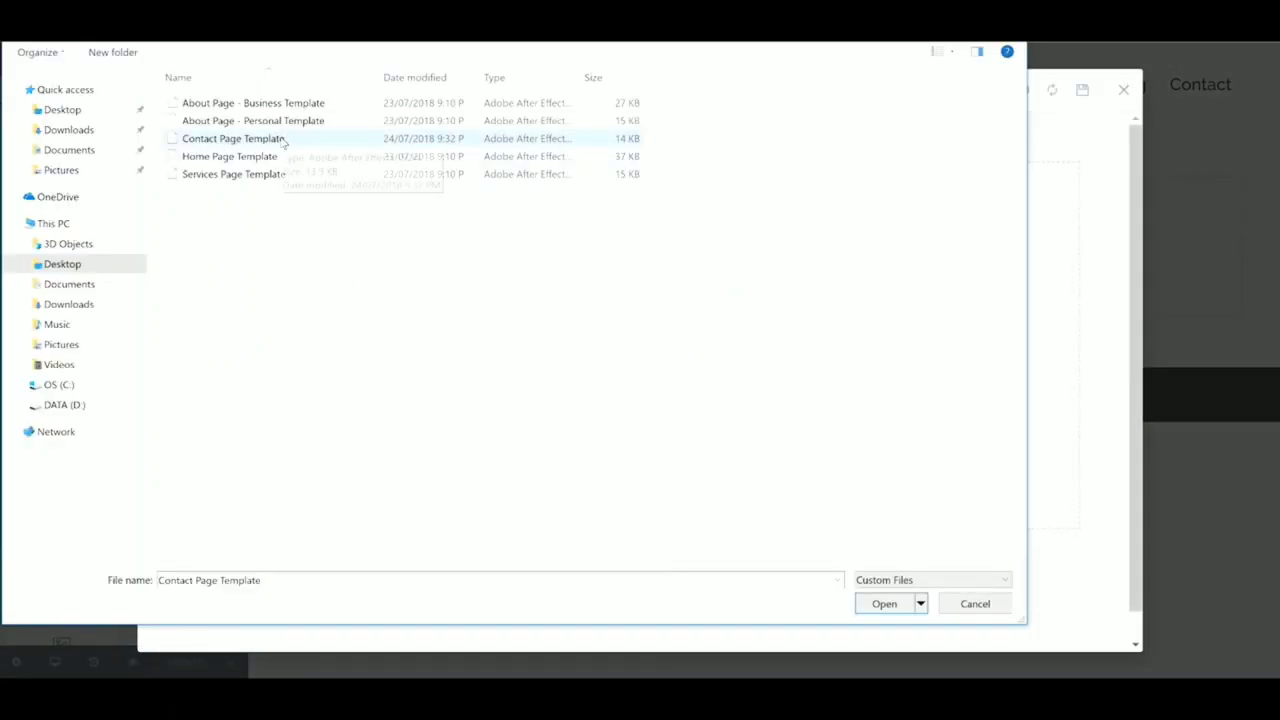
{"action": "double_click", "coordinate": [281, 138]}
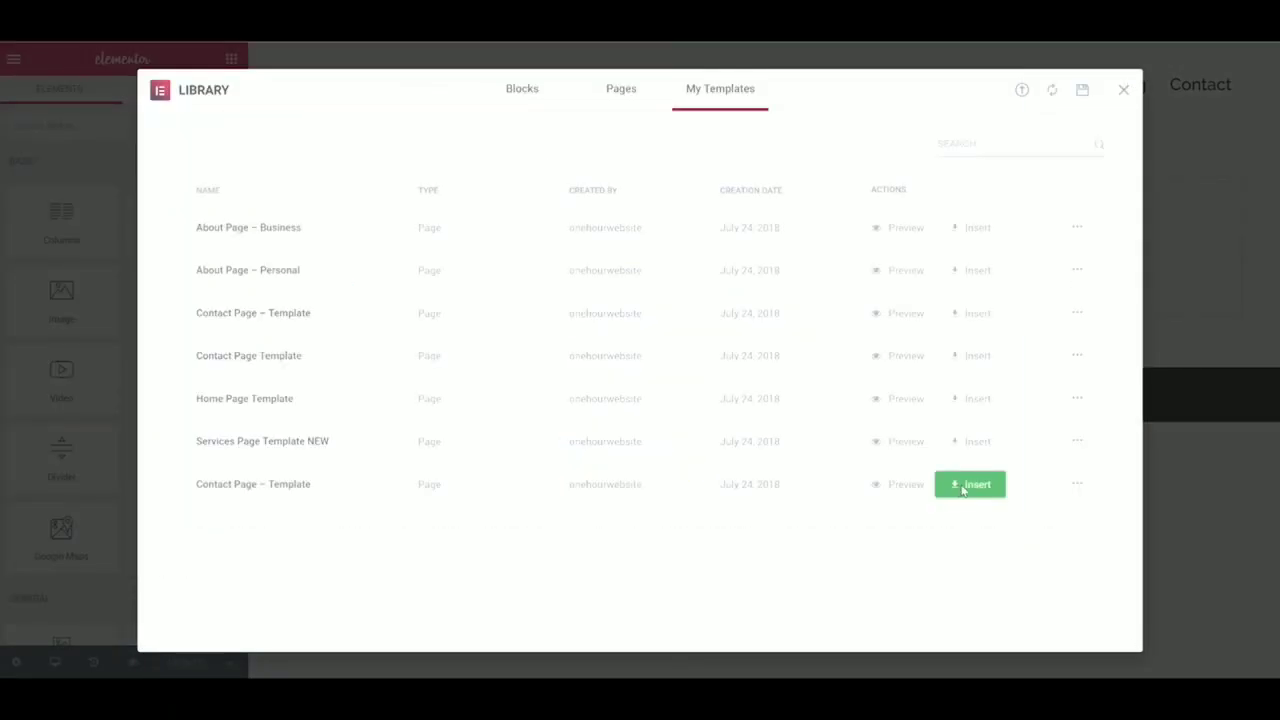
{"action": "left_click", "coordinate": [969, 485]}
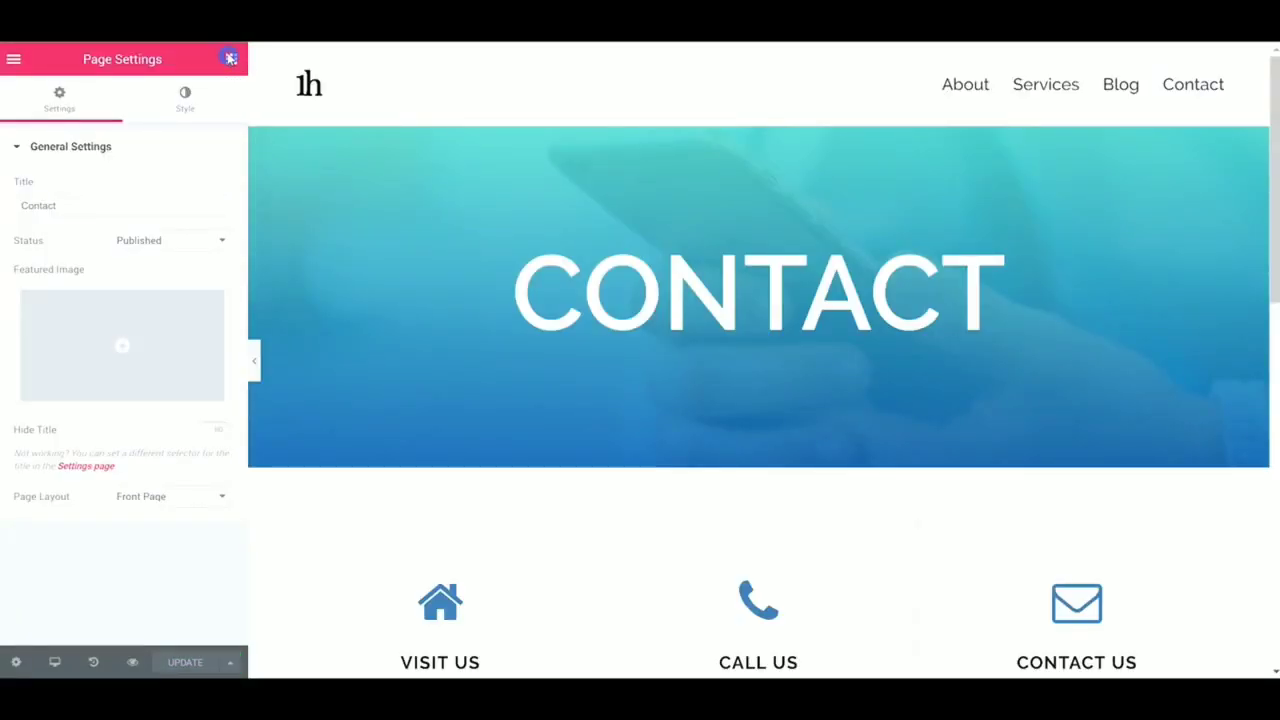
Step: Select the Contact hero section and open its Style settings, keeping the classic photo background
{"action": "left_click", "coordinate": [230, 59]}
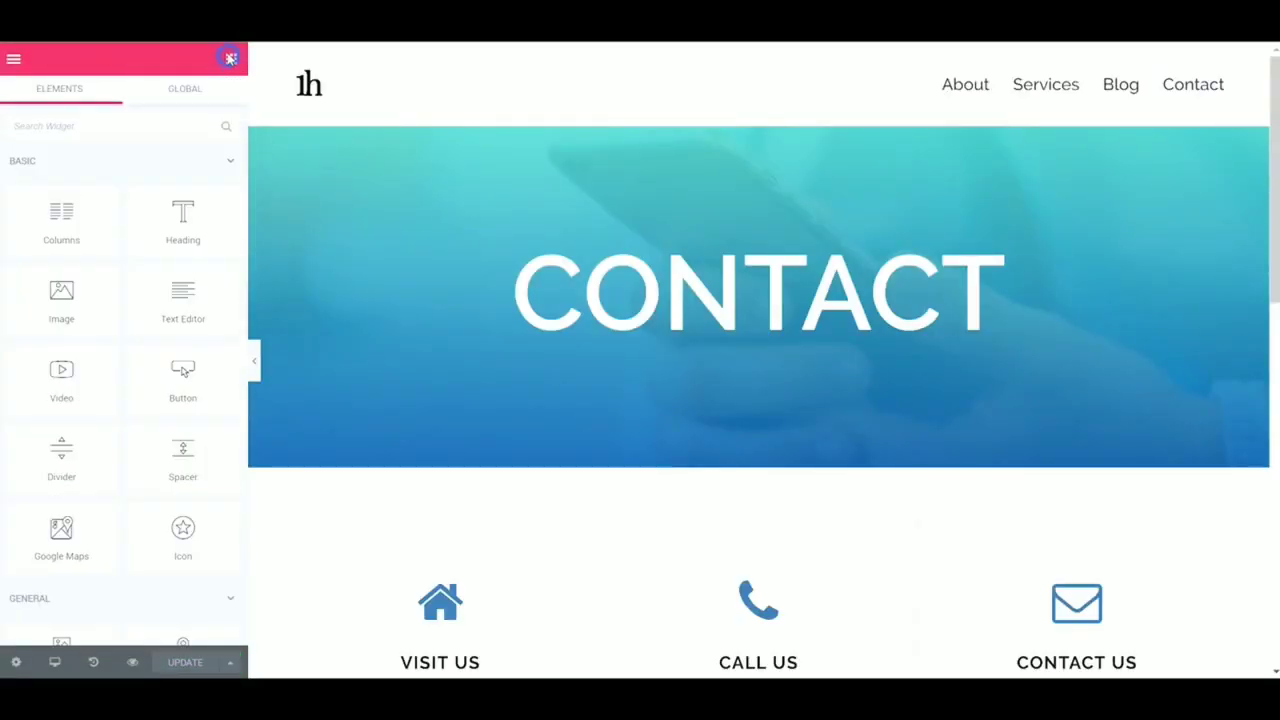
{"action": "scroll", "coordinate": [1143, 437], "scroll_direction": "down", "scroll_amount": 1}
{"action": "scroll", "coordinate": [643, 236], "scroll_direction": "up", "scroll_amount": 1}
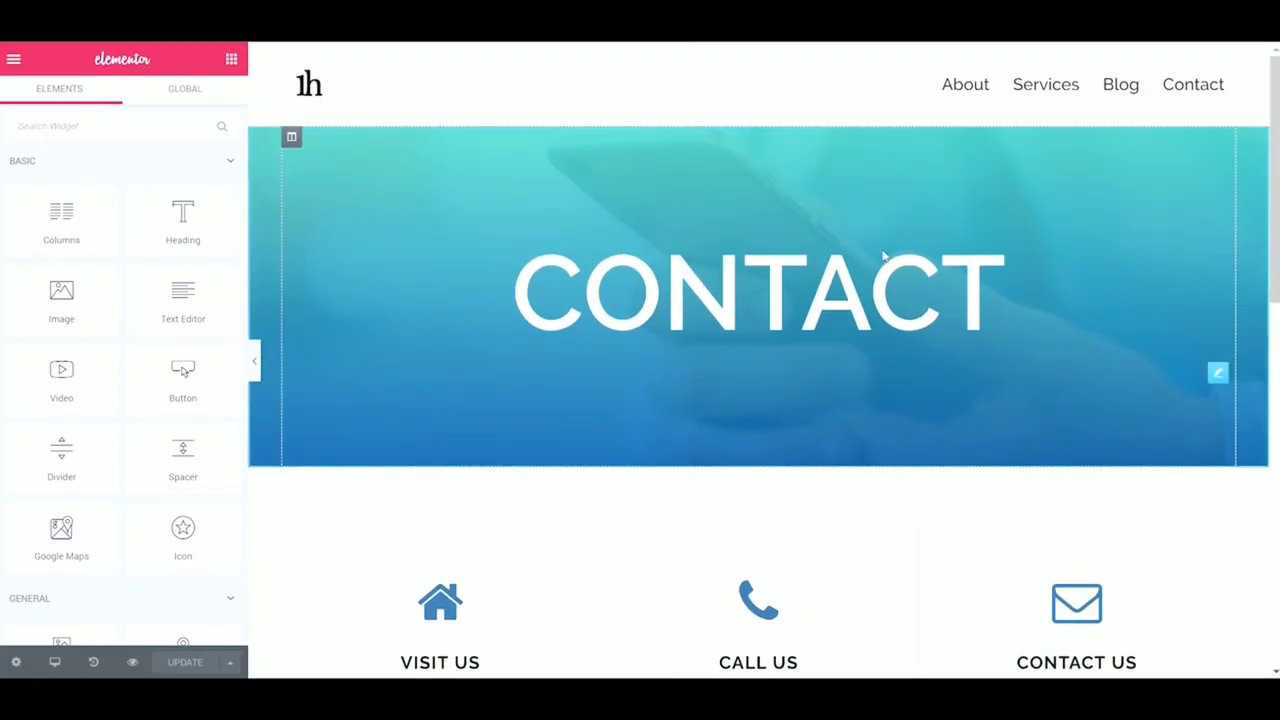
{"action": "left_click", "coordinate": [291, 136]}
{"action": "left_click", "coordinate": [121, 100]}
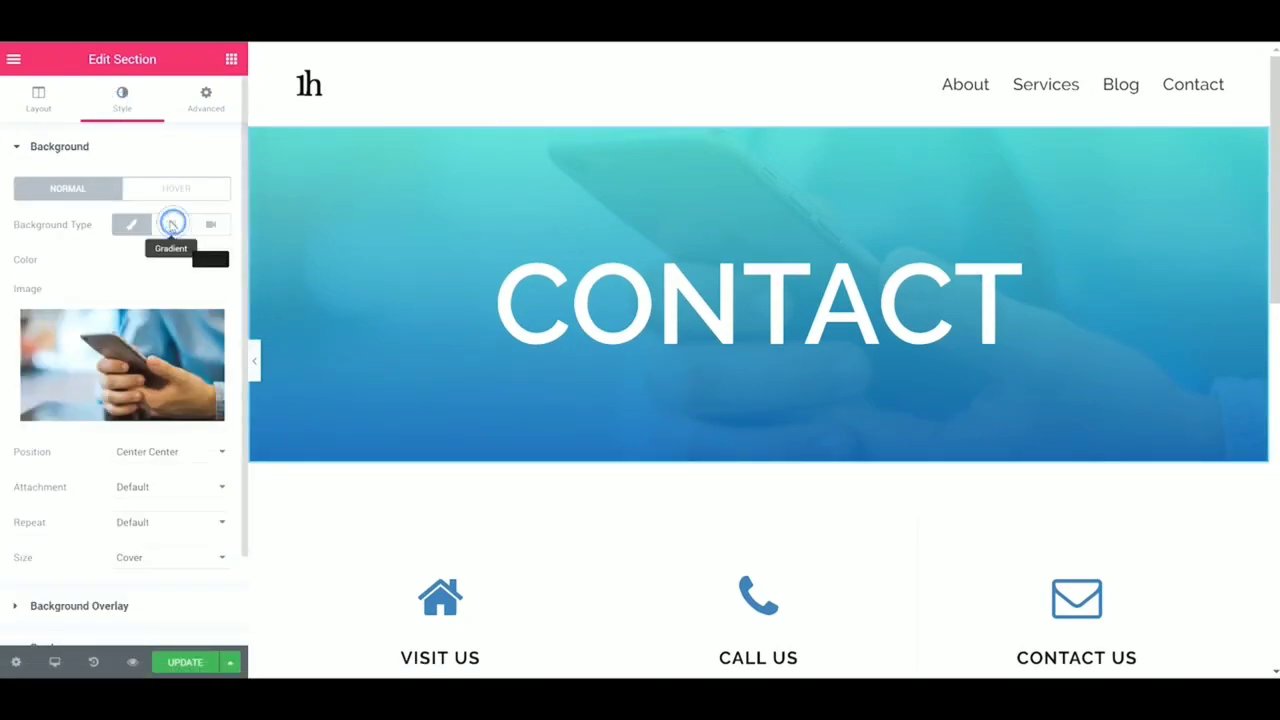
{"action": "left_click", "coordinate": [172, 226]}
{"action": "left_click", "coordinate": [133, 224]}
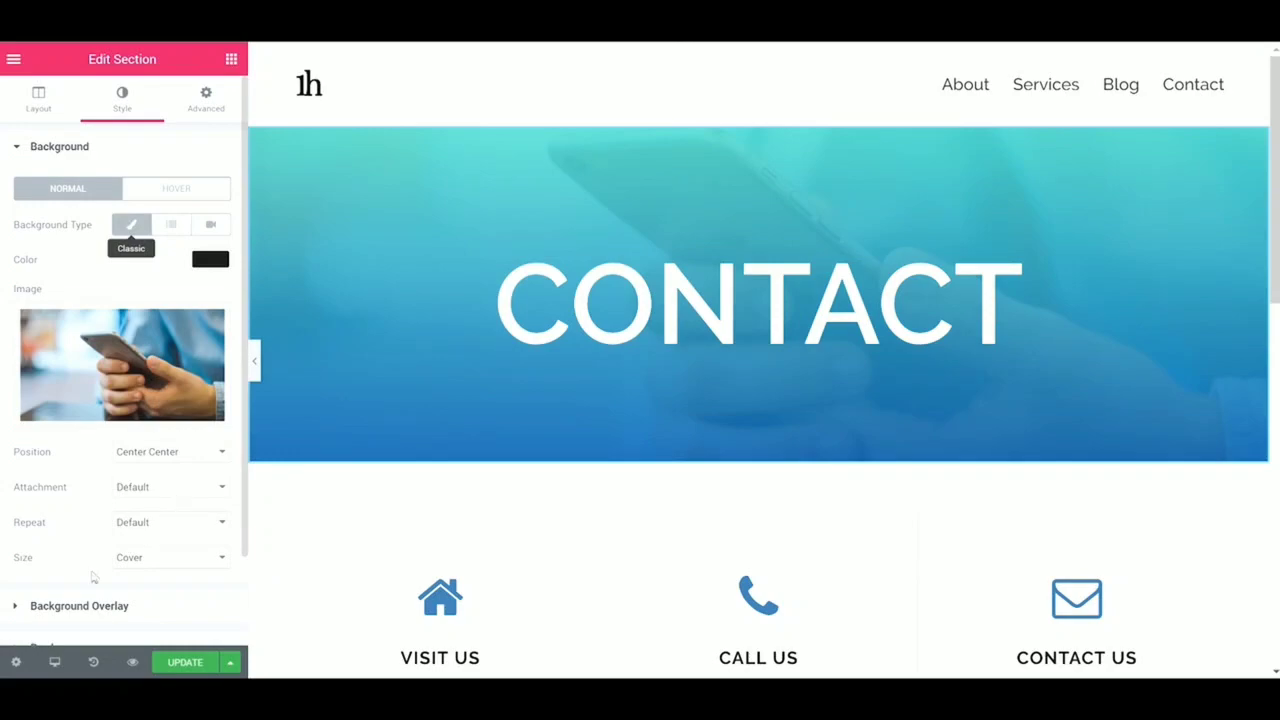
{"action": "scroll", "coordinate": [145, 540], "scroll_direction": "down", "scroll_amount": 2}
Step: Change the hero's Background Overlay from gradient to classic black at about 0.49 opacity
{"action": "left_click", "coordinate": [91, 500]}
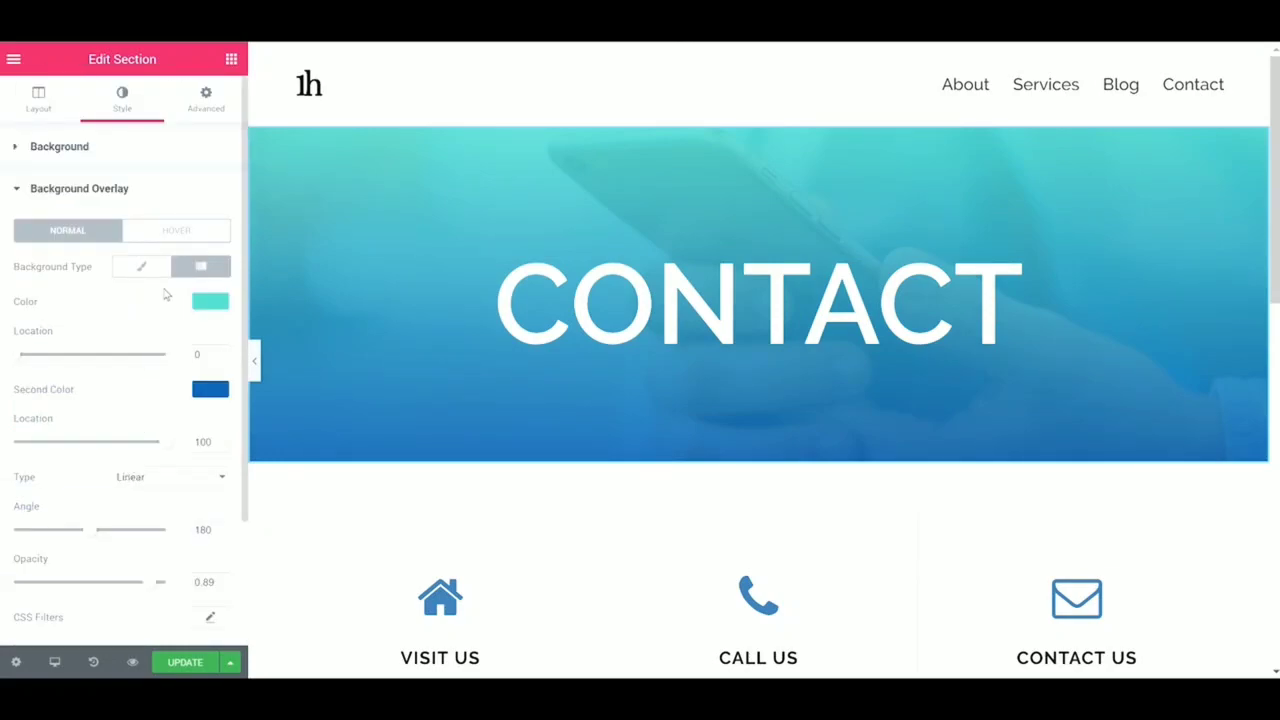
{"action": "left_click", "coordinate": [201, 267]}
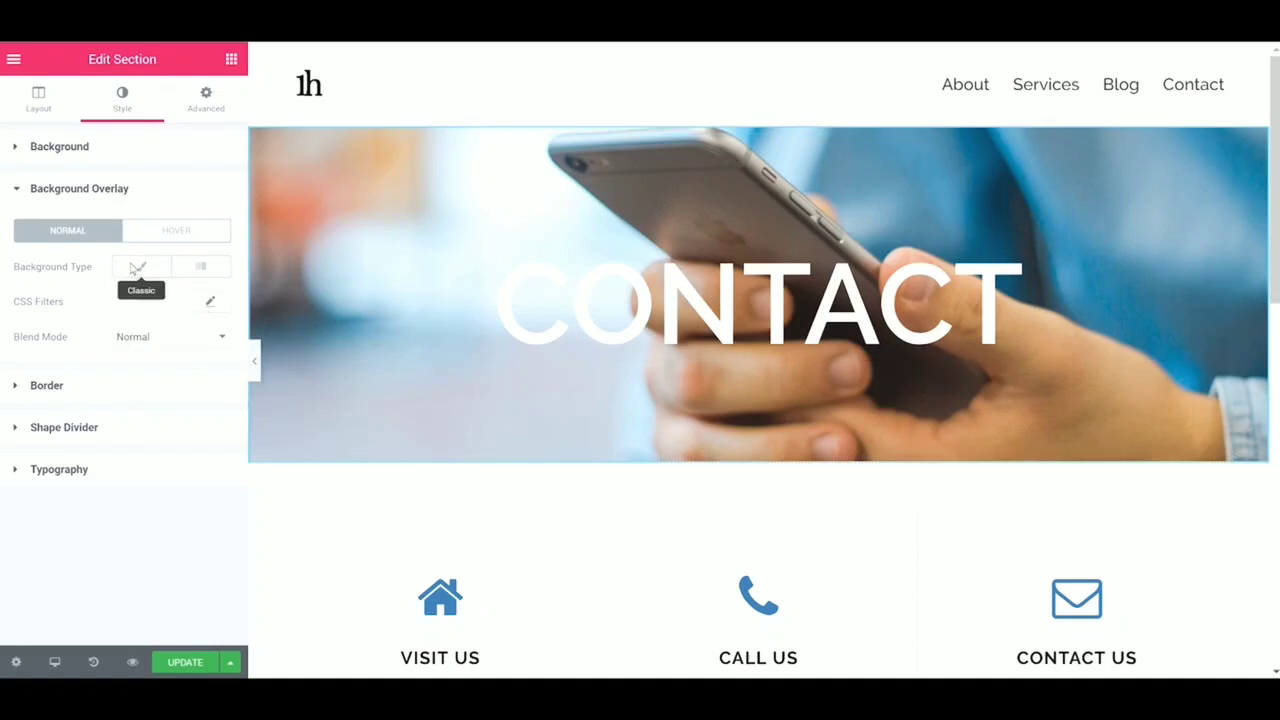
{"action": "left_click", "coordinate": [142, 272]}
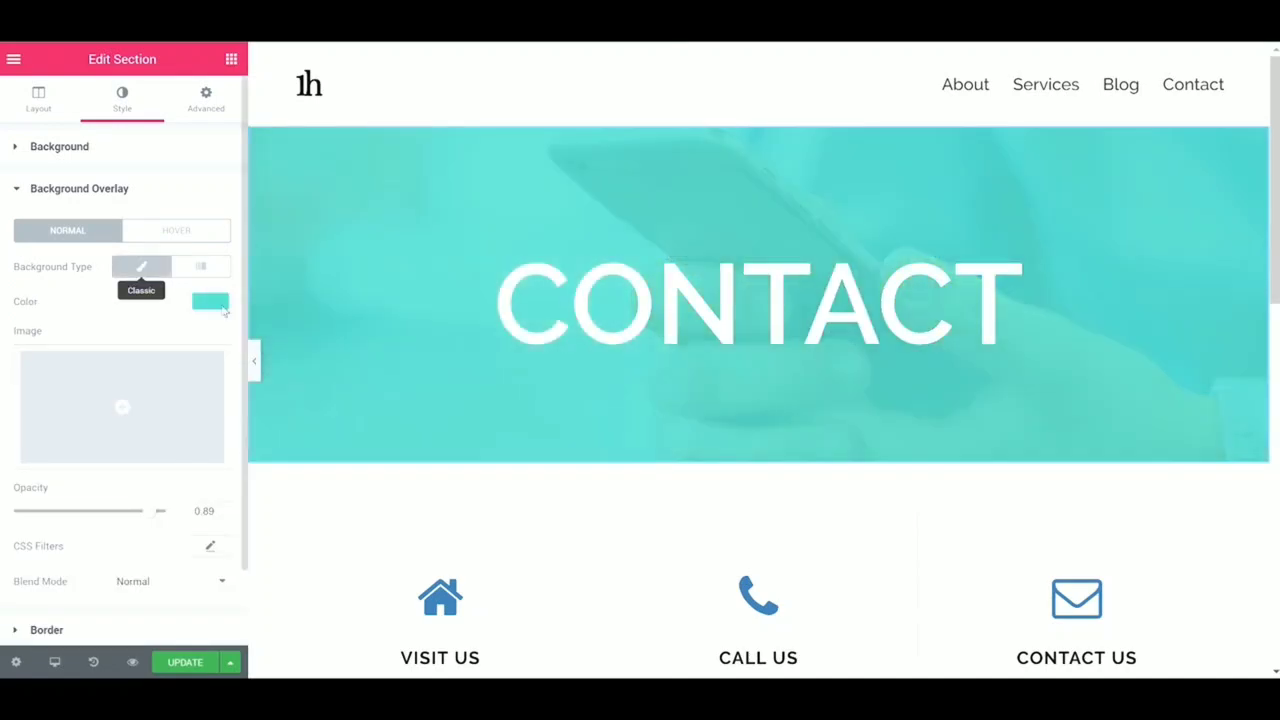
{"action": "left_click", "coordinate": [211, 300]}
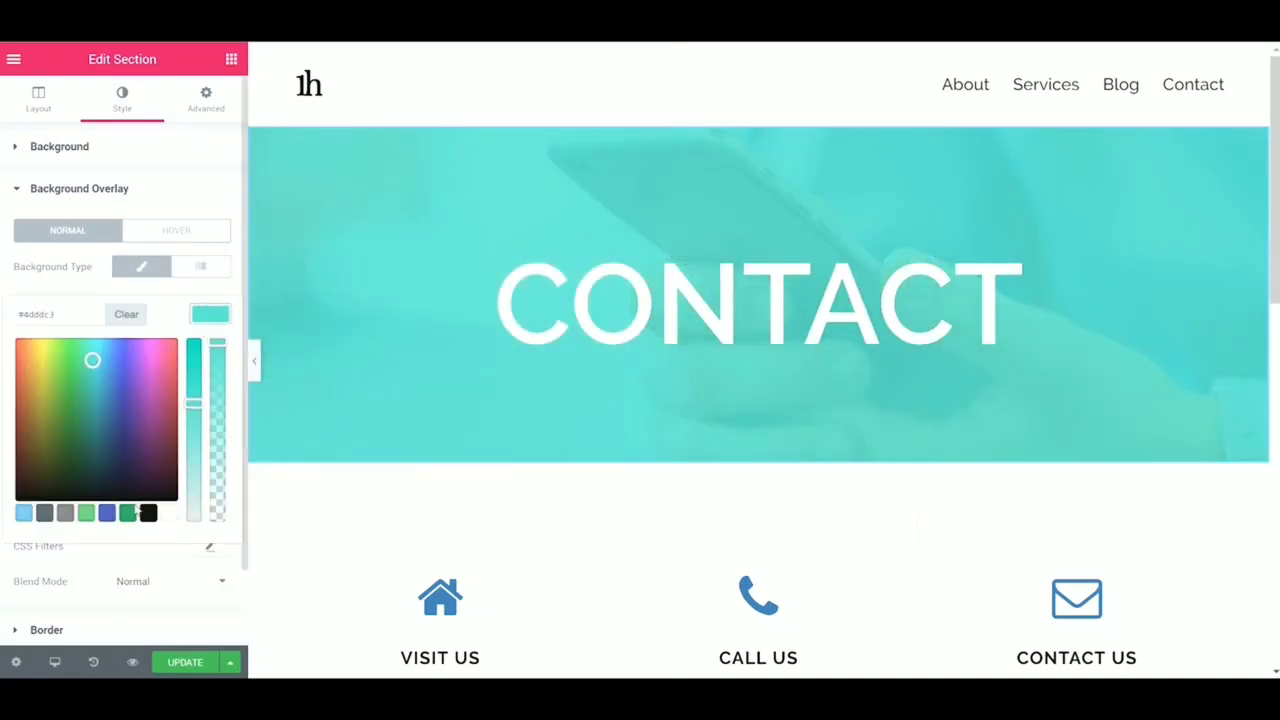
{"action": "left_click", "coordinate": [146, 513]}
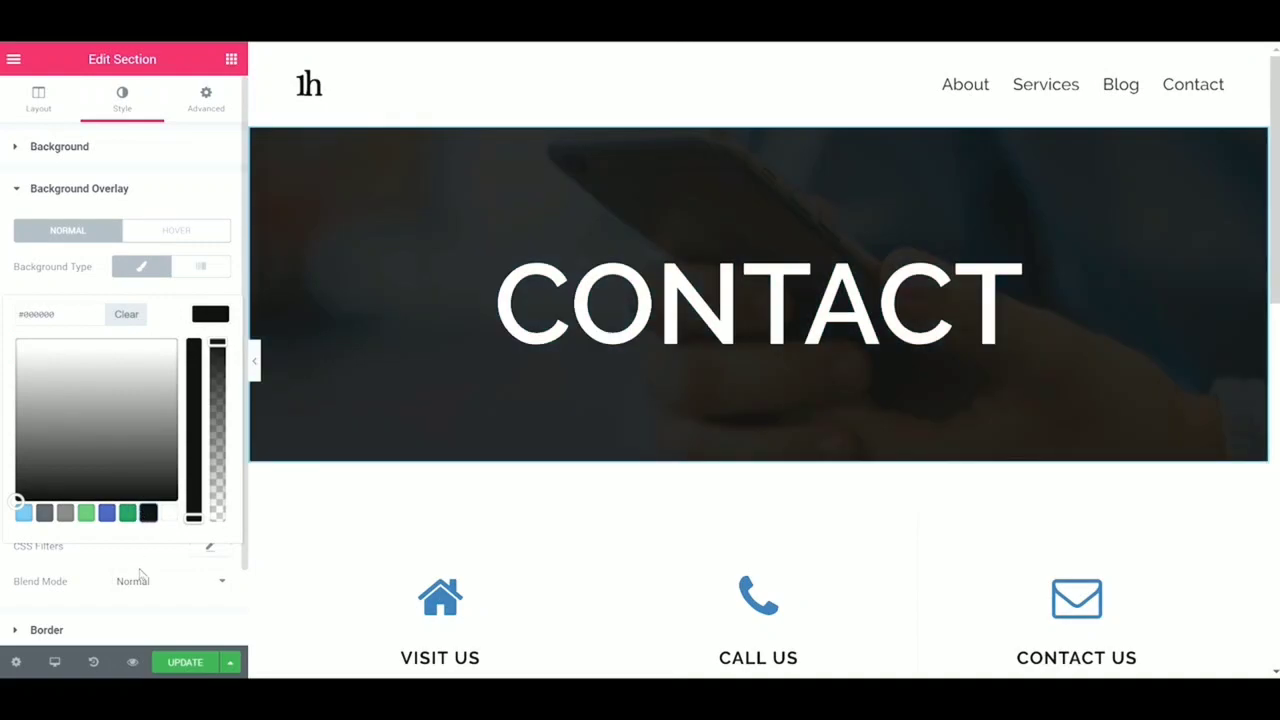
{"action": "left_click", "coordinate": [229, 189]}
{"action": "left_click", "coordinate": [229, 188]}
{"action": "left_click_drag", "start_coordinate": [152, 511], "coordinate": [89, 503]}
{"action": "scroll", "coordinate": [760, 360], "scroll_direction": "down", "scroll_amount": 3}
{"action": "scroll", "coordinate": [1273, 272], "scroll_direction": "down", "scroll_amount": 3}
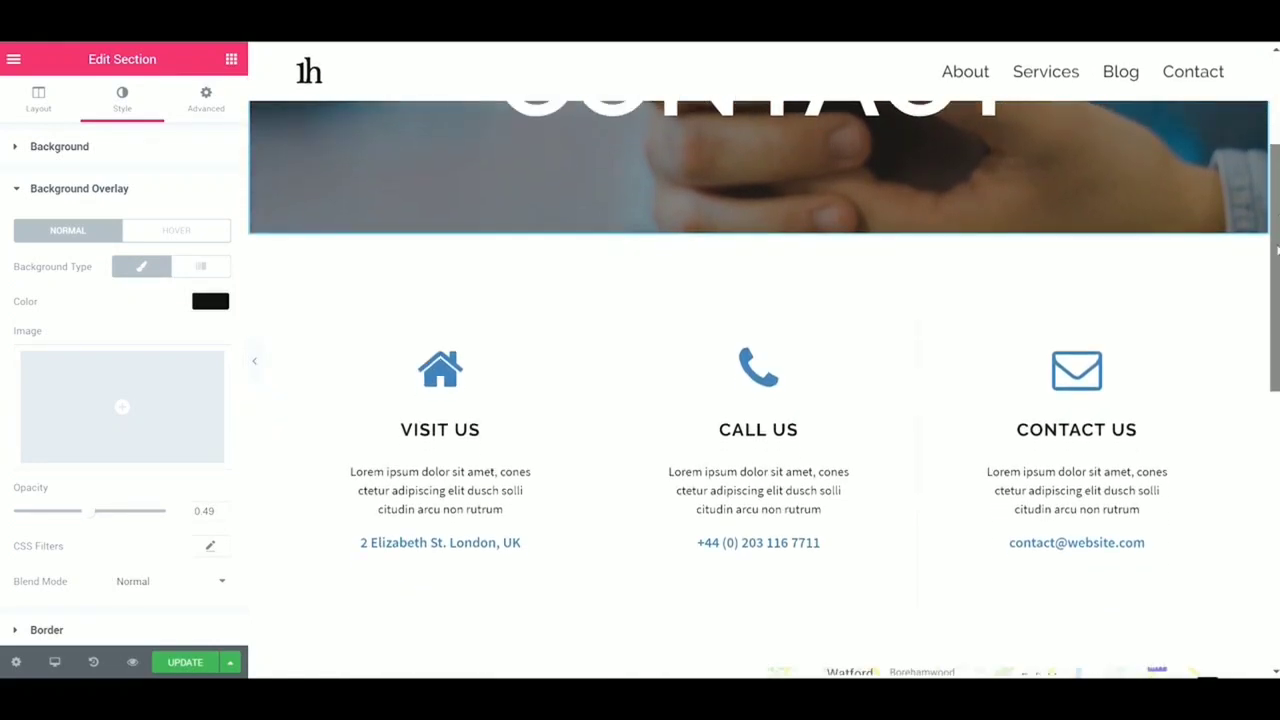
{"action": "scroll", "coordinate": [1273, 272], "scroll_direction": "down", "scroll_amount": 1}
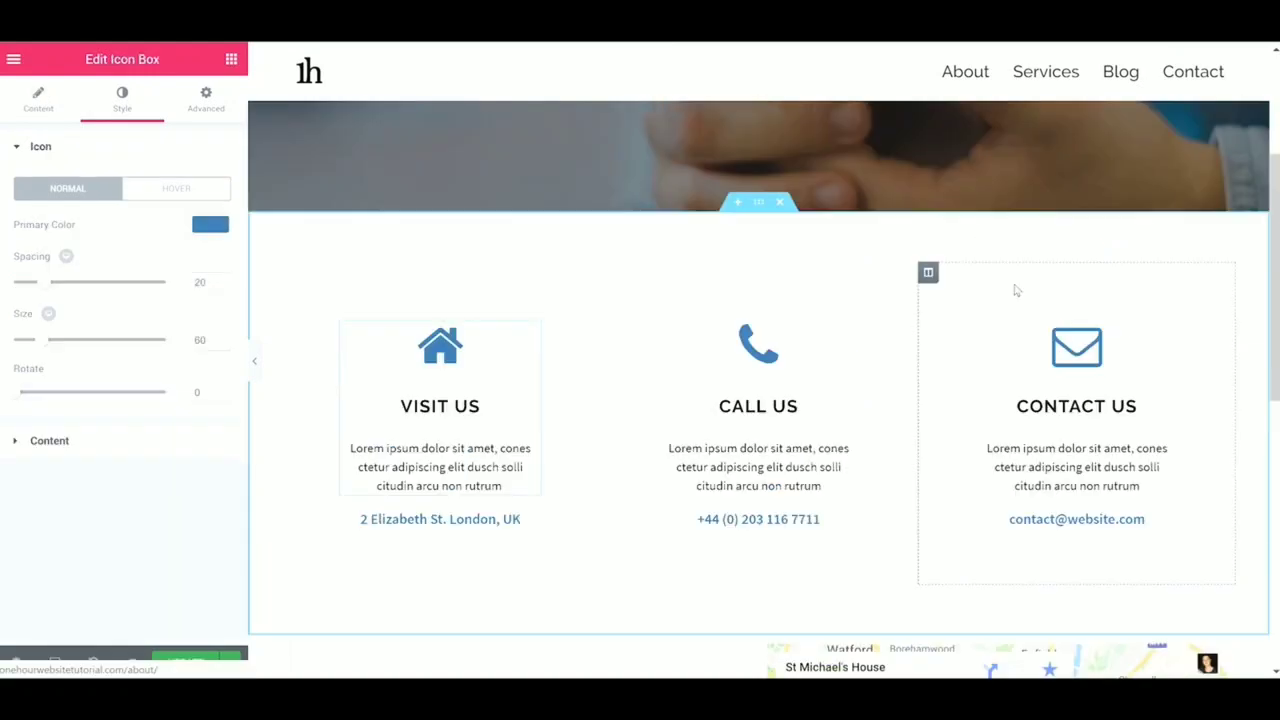
{"action": "scroll", "coordinate": [1015, 290], "scroll_direction": "down", "scroll_amount": 4}
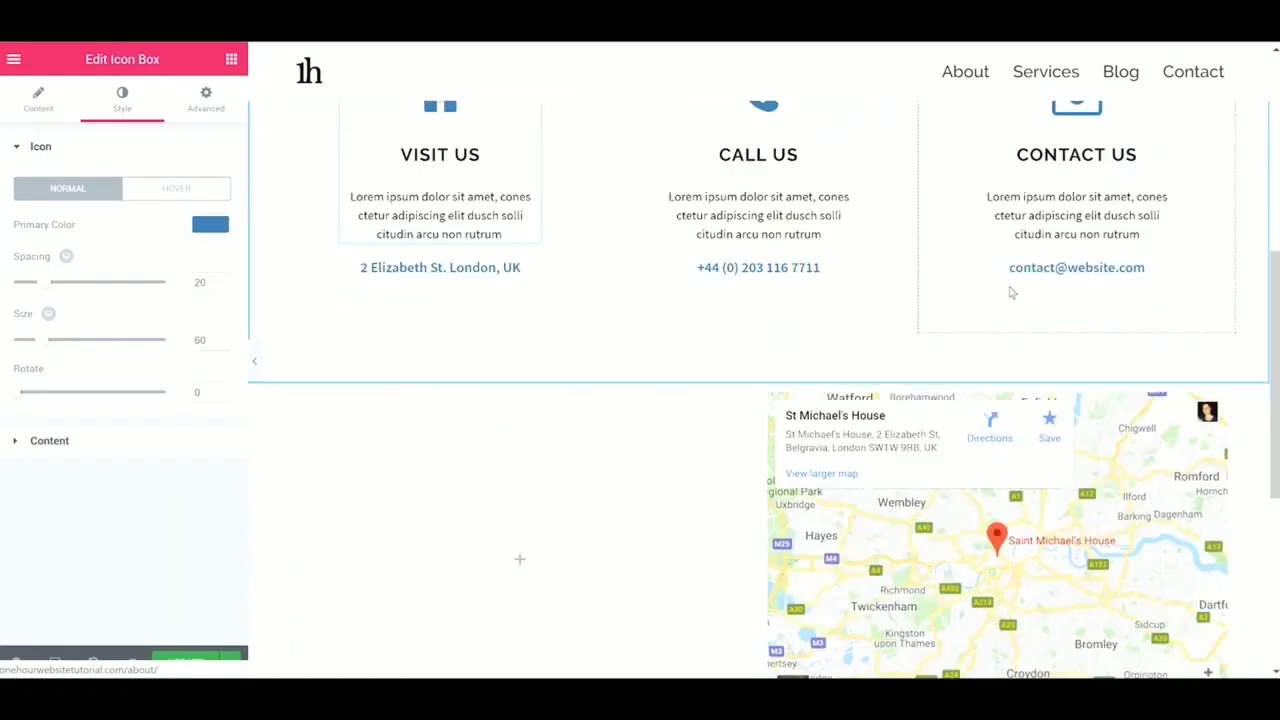
{"action": "scroll", "coordinate": [1010, 292], "scroll_direction": "down", "scroll_amount": 3}
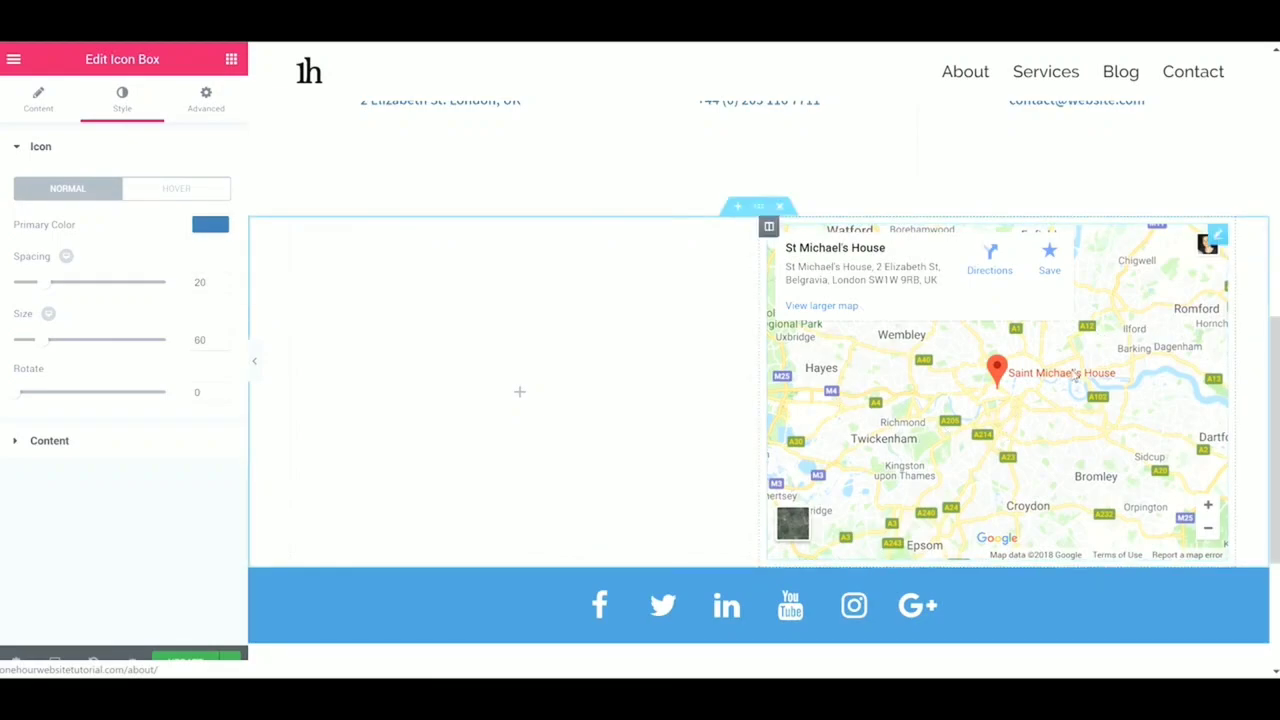
Step: Open the map widget for editing, then save the Contact page with UPDATE
{"action": "left_click", "coordinate": [1218, 237]}
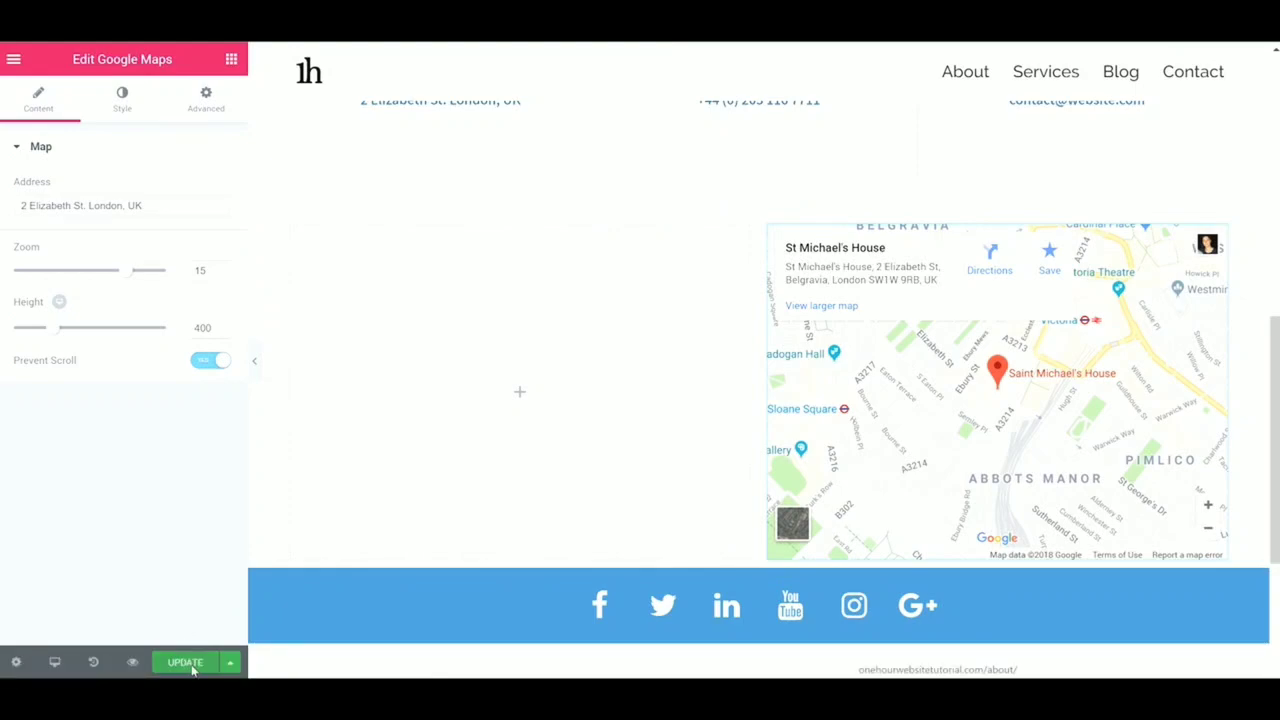
{"action": "left_click", "coordinate": [190, 665]}
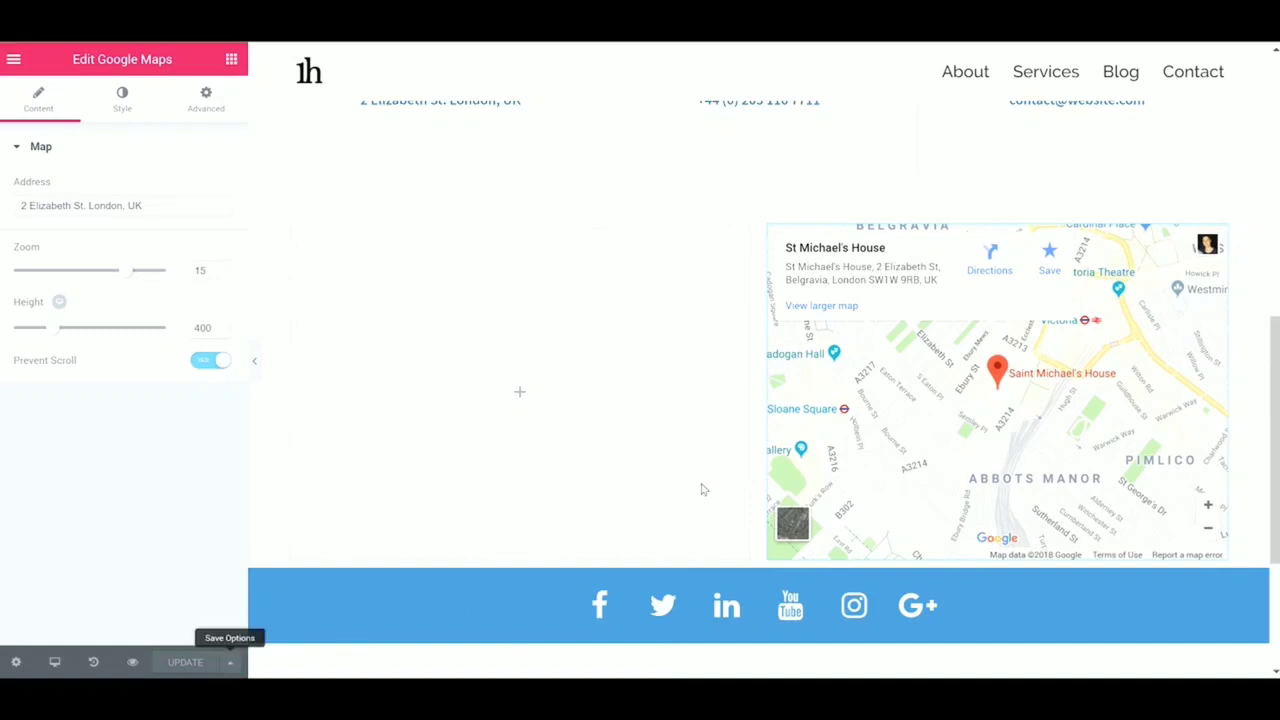
{"action": "scroll", "coordinate": [925, 280], "scroll_direction": "up", "scroll_amount": 10}
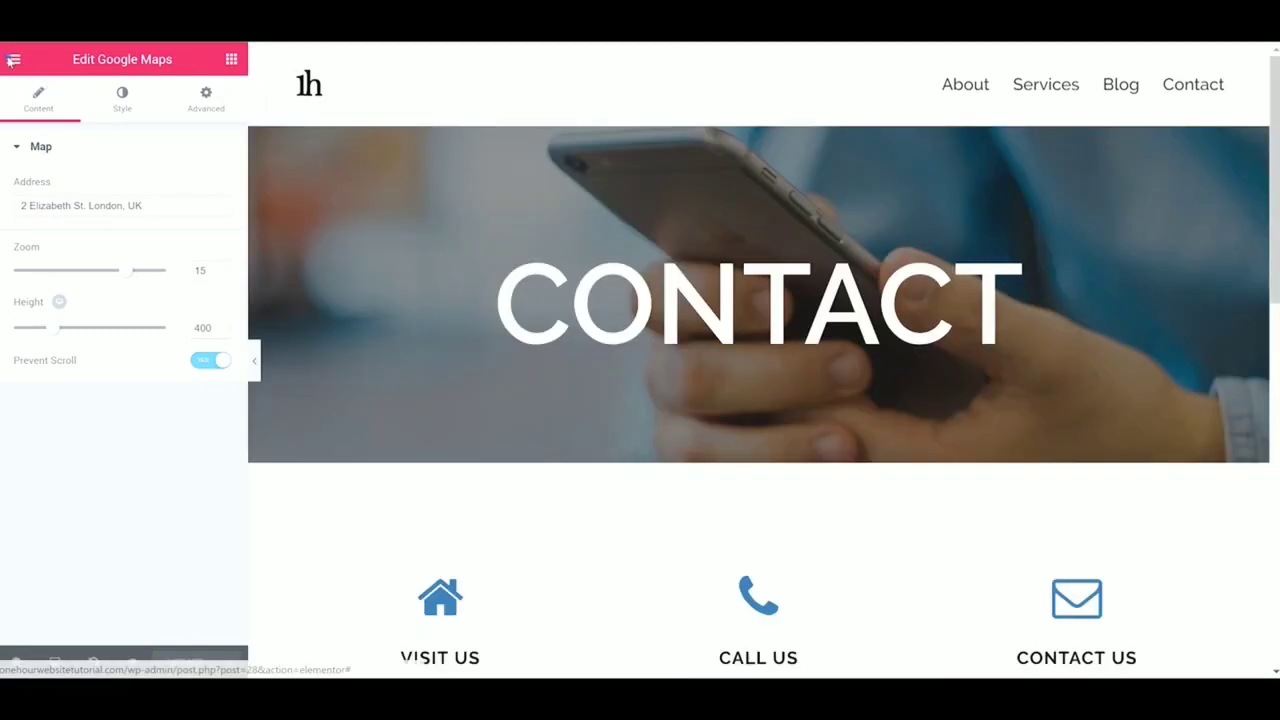
Step: Exit Elementor to the dashboard, search Plugins > Add New for 'pirate', and install Pirate Forms
{"action": "left_click", "coordinate": [12, 60]}
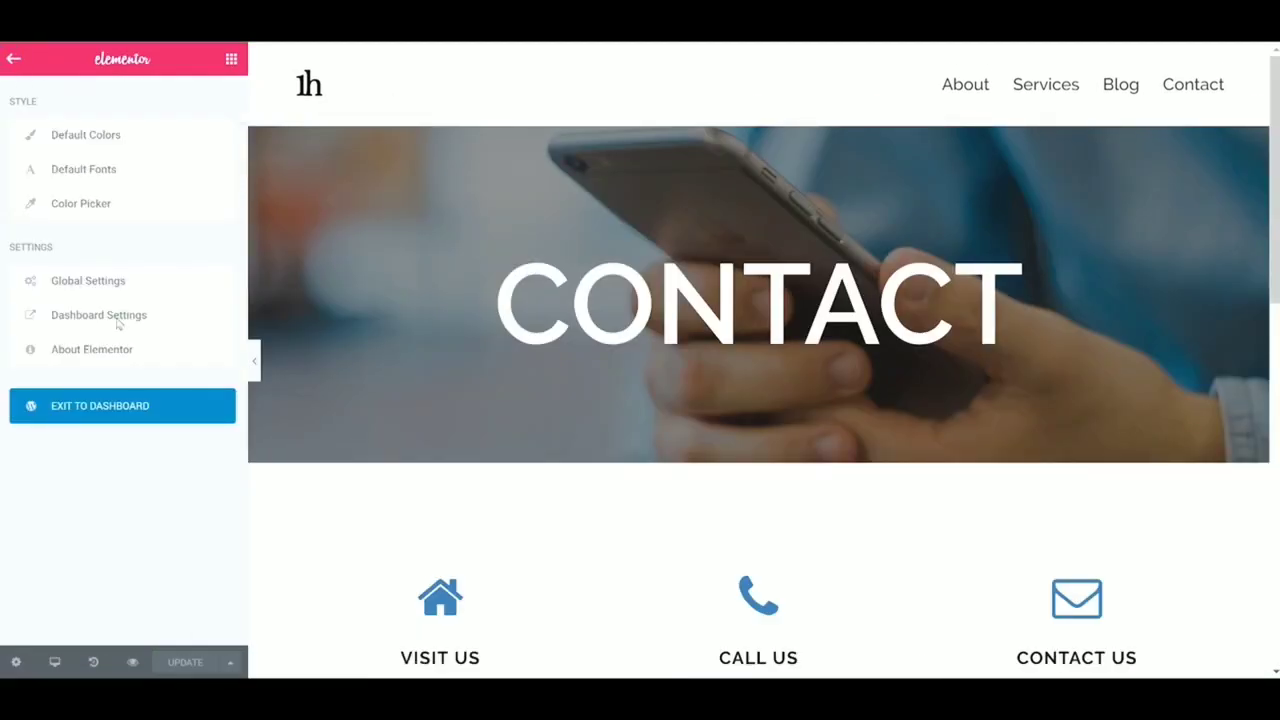
{"action": "left_click", "coordinate": [111, 406]}
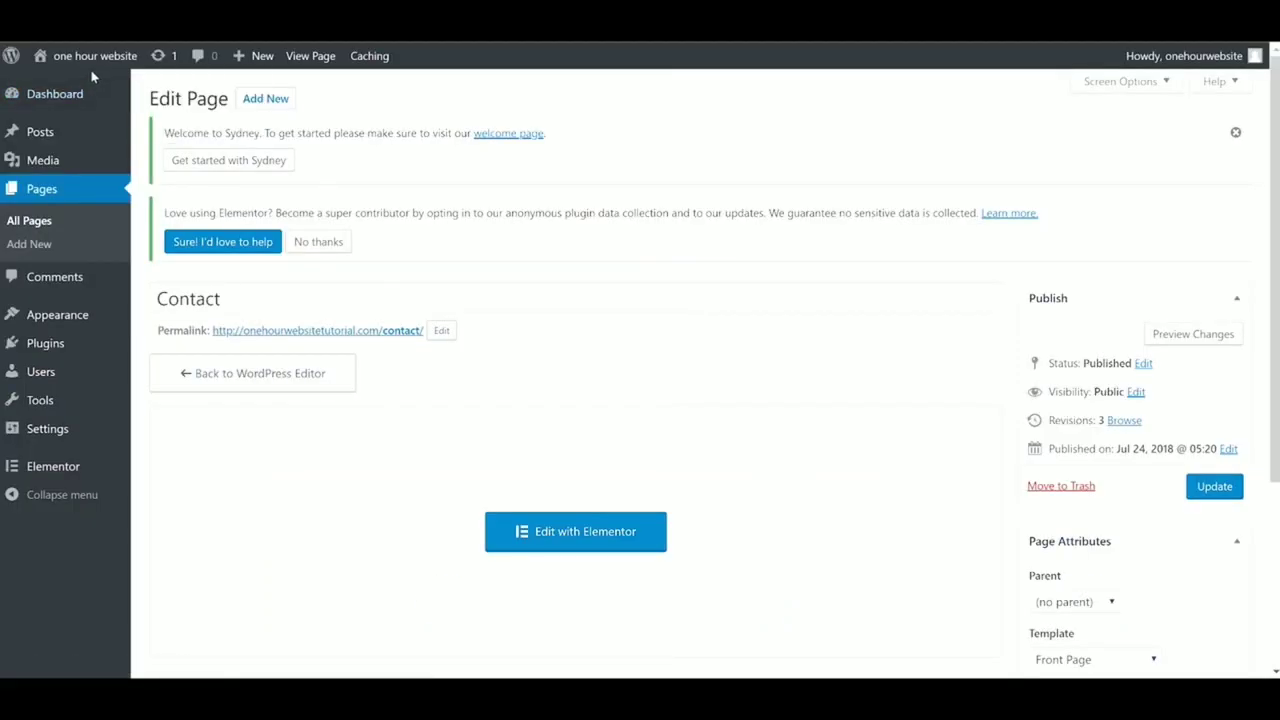
{"action": "mouse_move", "coordinate": [75, 341]}
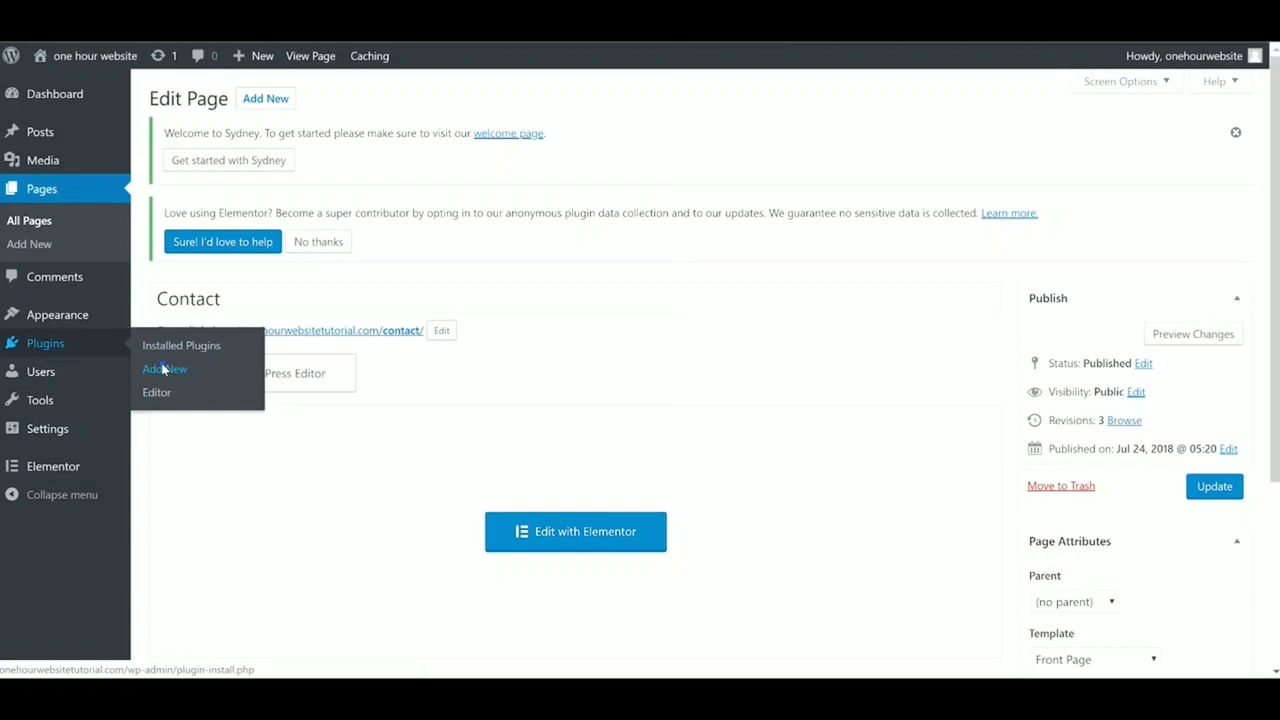
{"action": "left_click", "coordinate": [163, 369]}
{"action": "left_click", "coordinate": [1098, 308]}
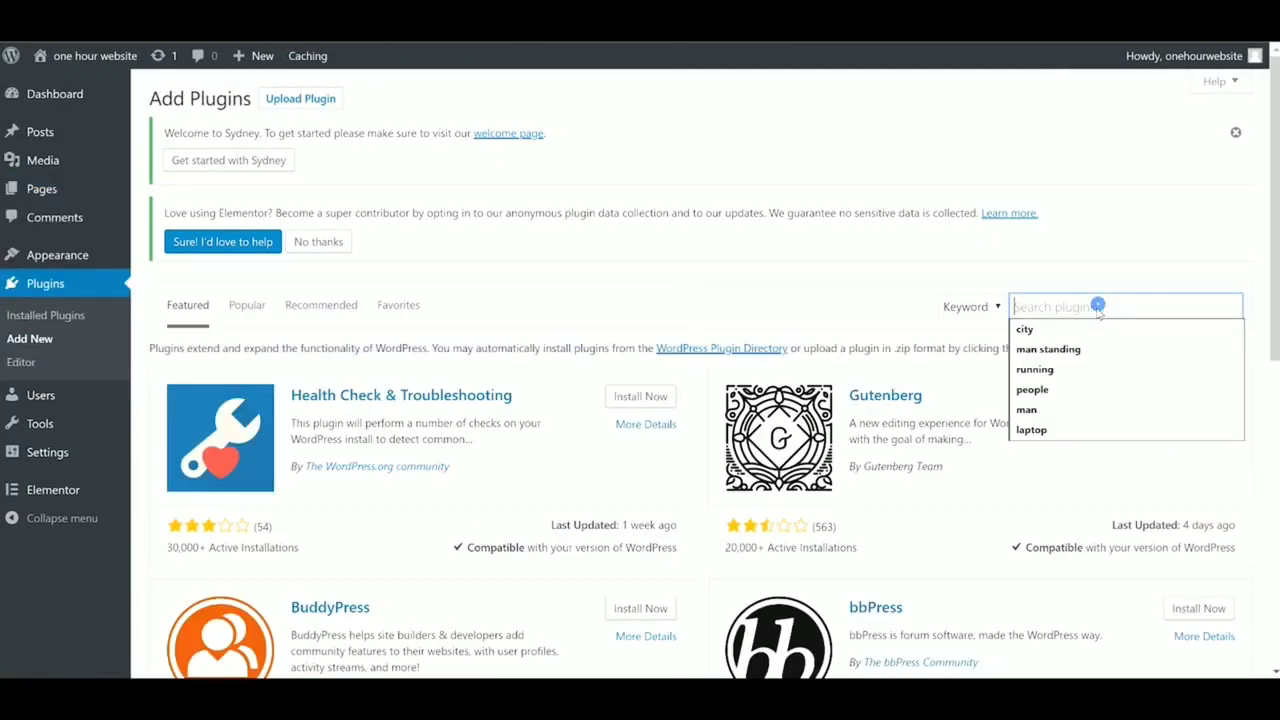
{"action": "type", "text": "pirate forms"}
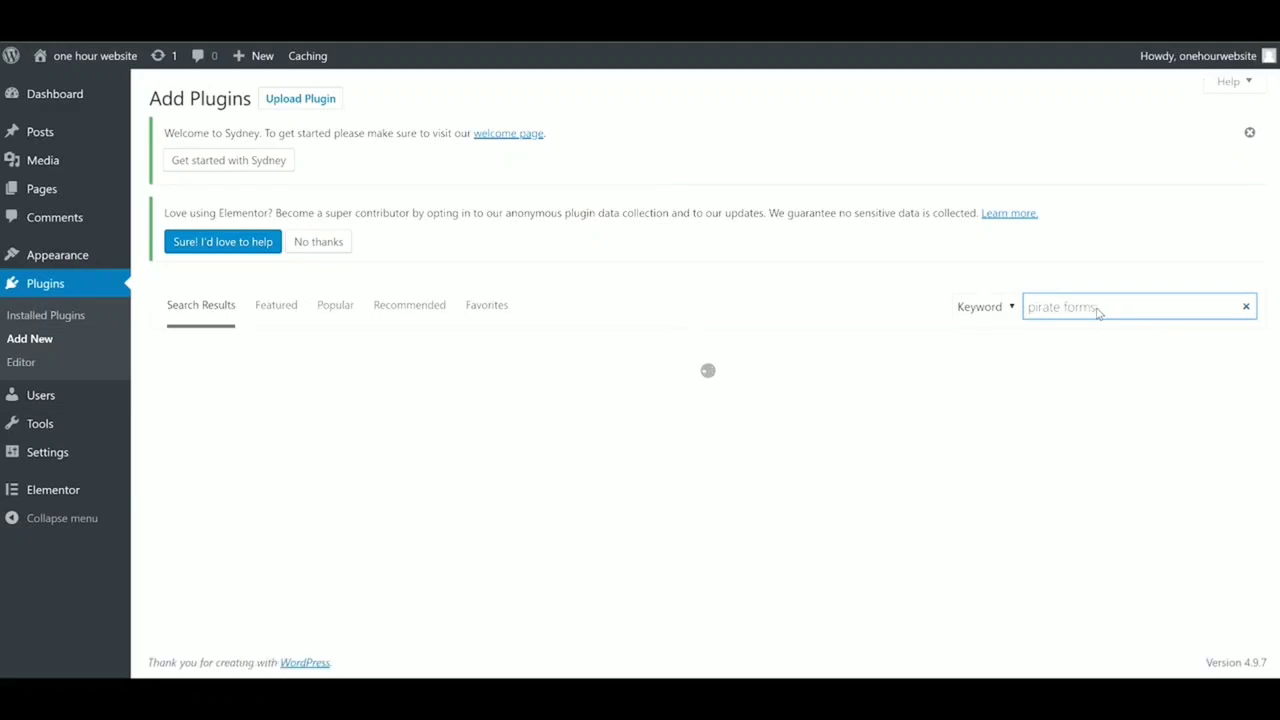
{"action": "left_click", "coordinate": [640, 393]}
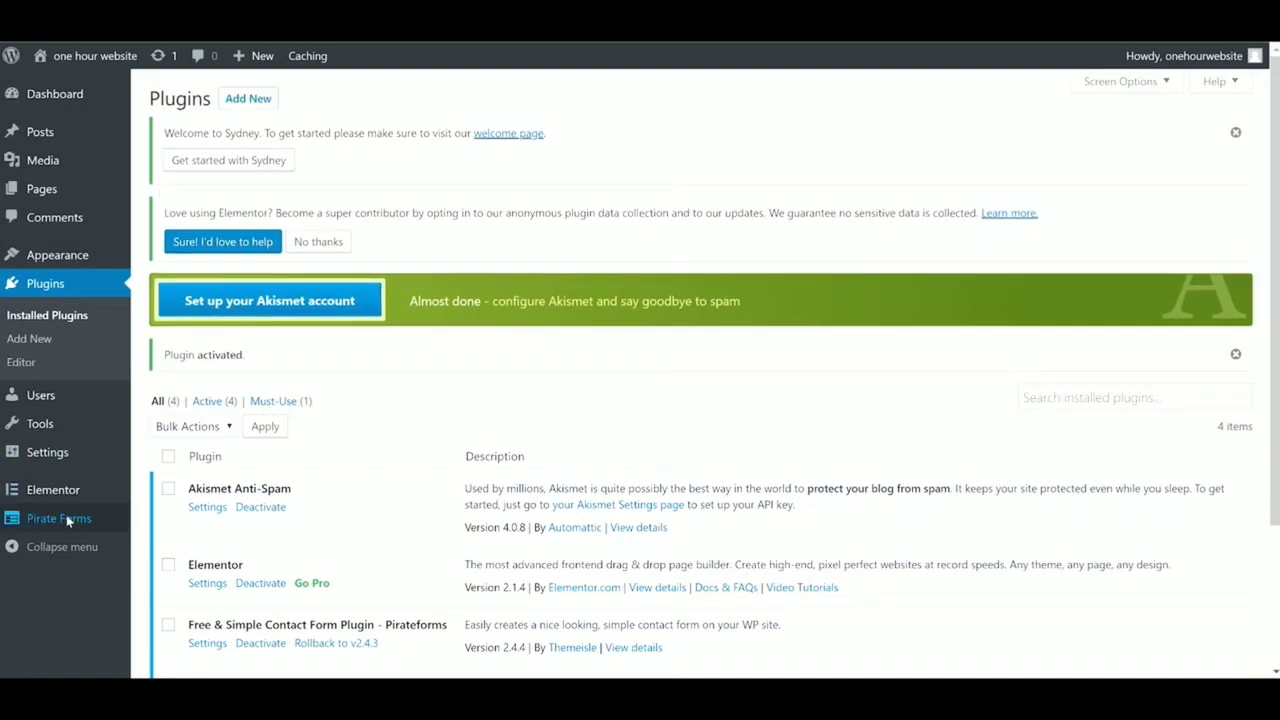
{"action": "mouse_move", "coordinate": [81, 524]}
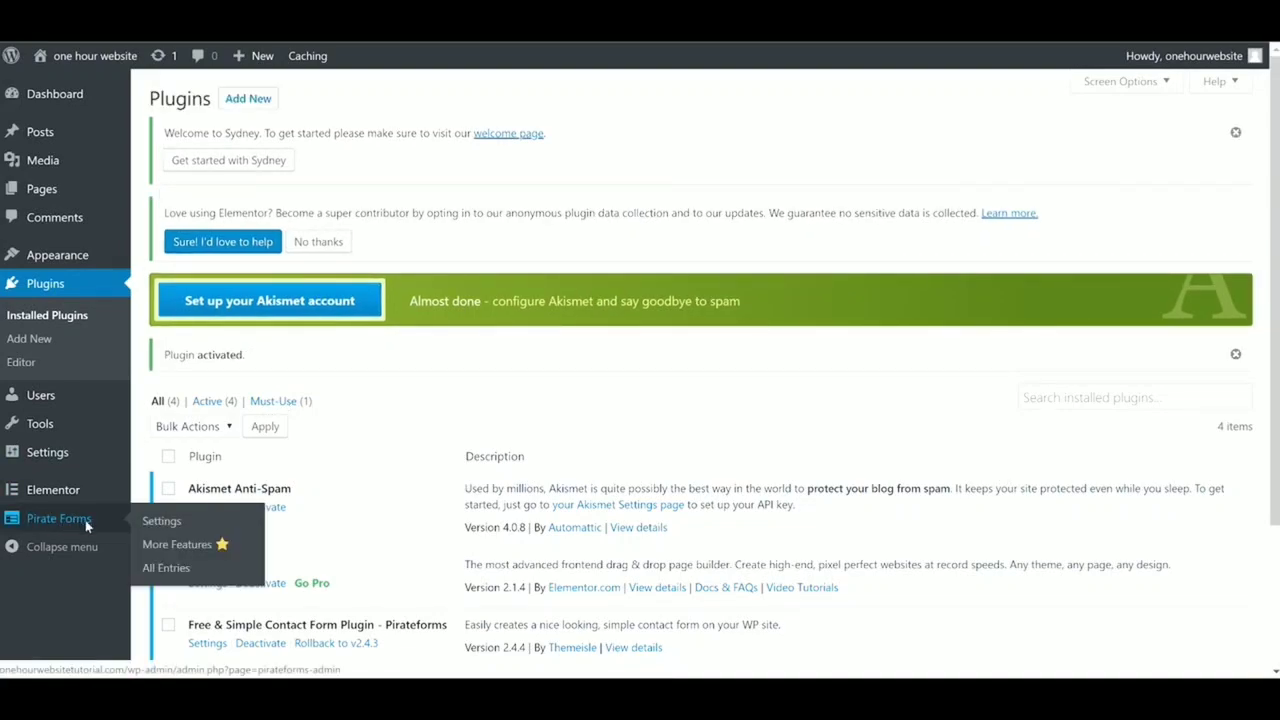
Step: In Pirate Forms Options, copy the recipients address into Contact notification email address and save
{"action": "left_click", "coordinate": [85, 522]}
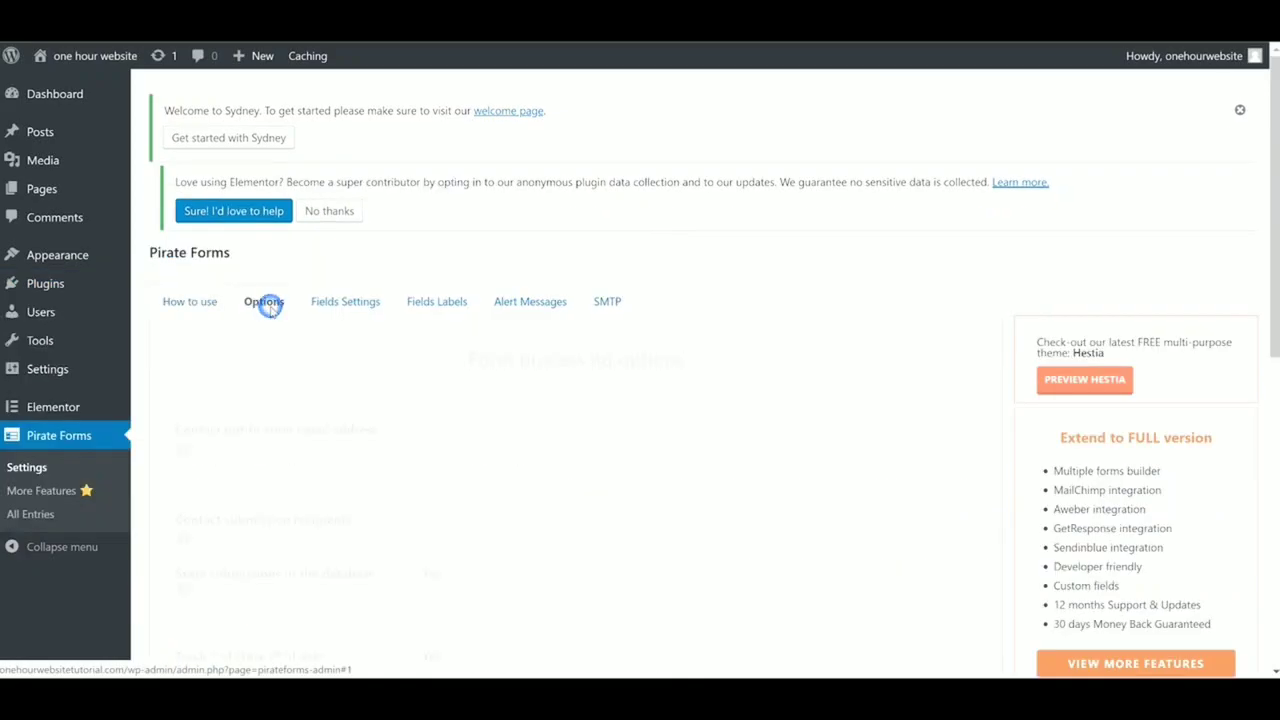
{"action": "left_click", "coordinate": [266, 303]}
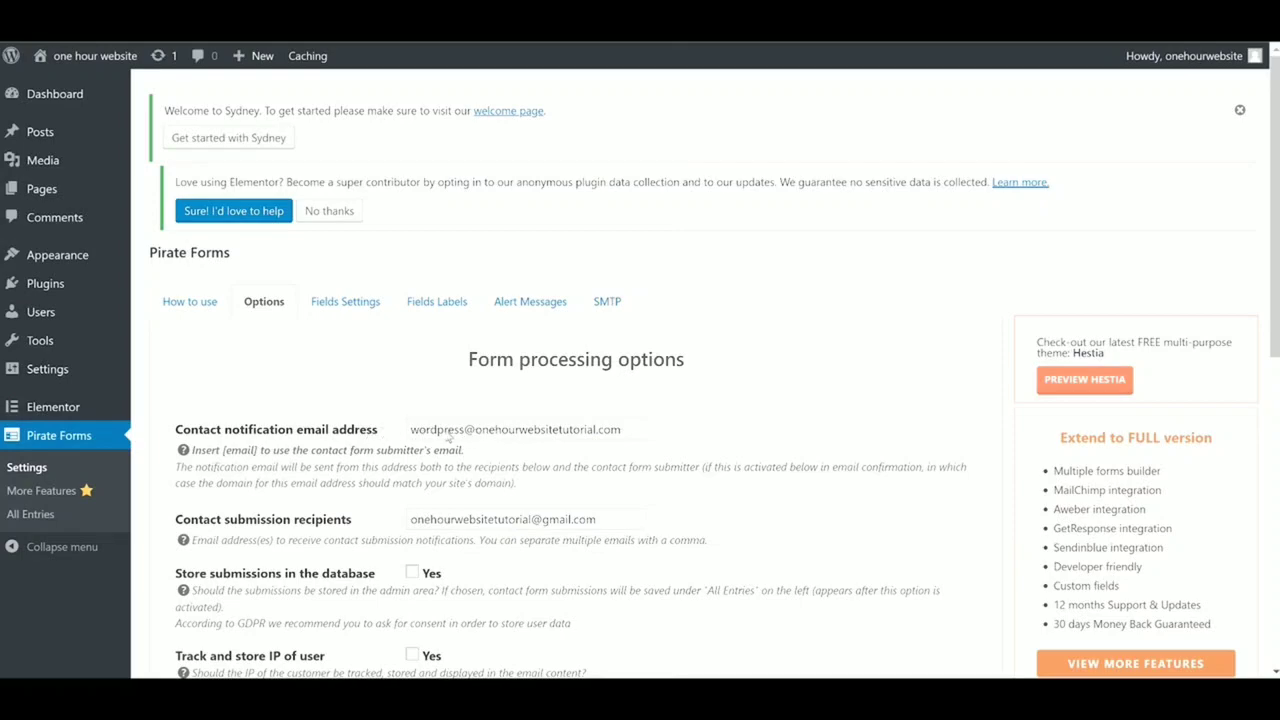
{"action": "left_click_drag", "start_coordinate": [636, 433], "coordinate": [370, 430]}
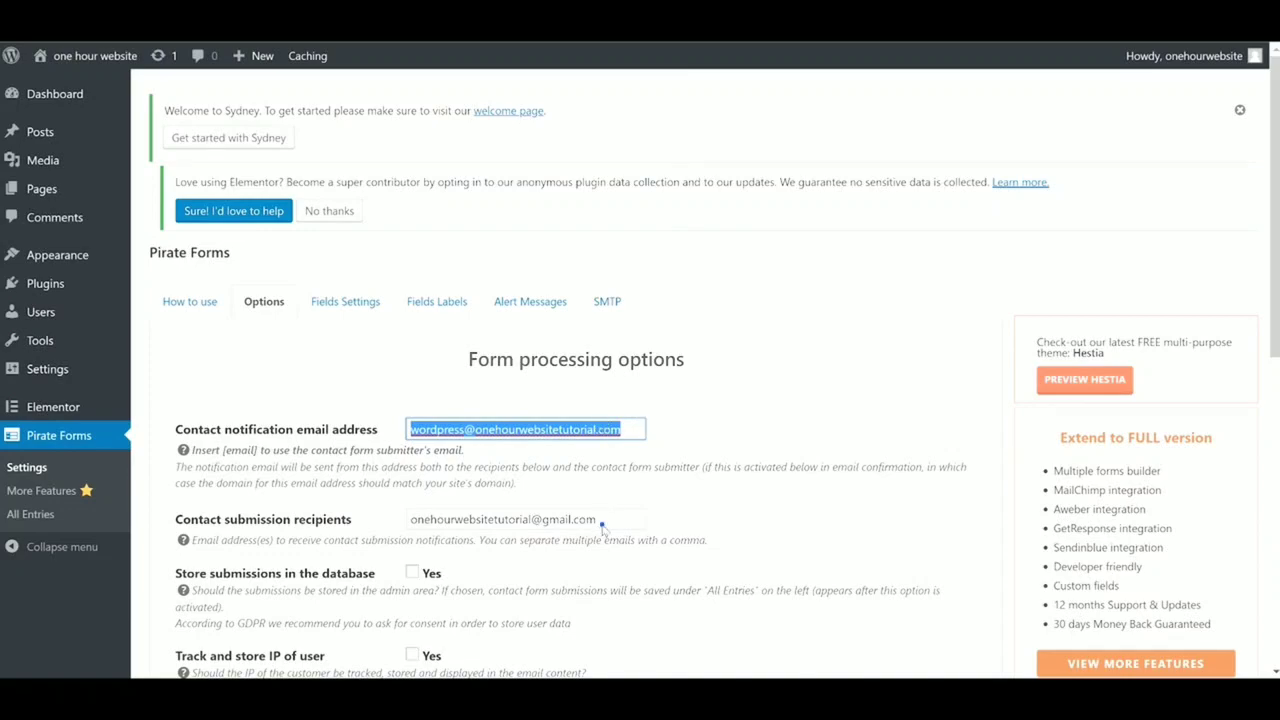
{"action": "key", "text": "Tab"}
{"action": "key", "text": "ctrl+c"}
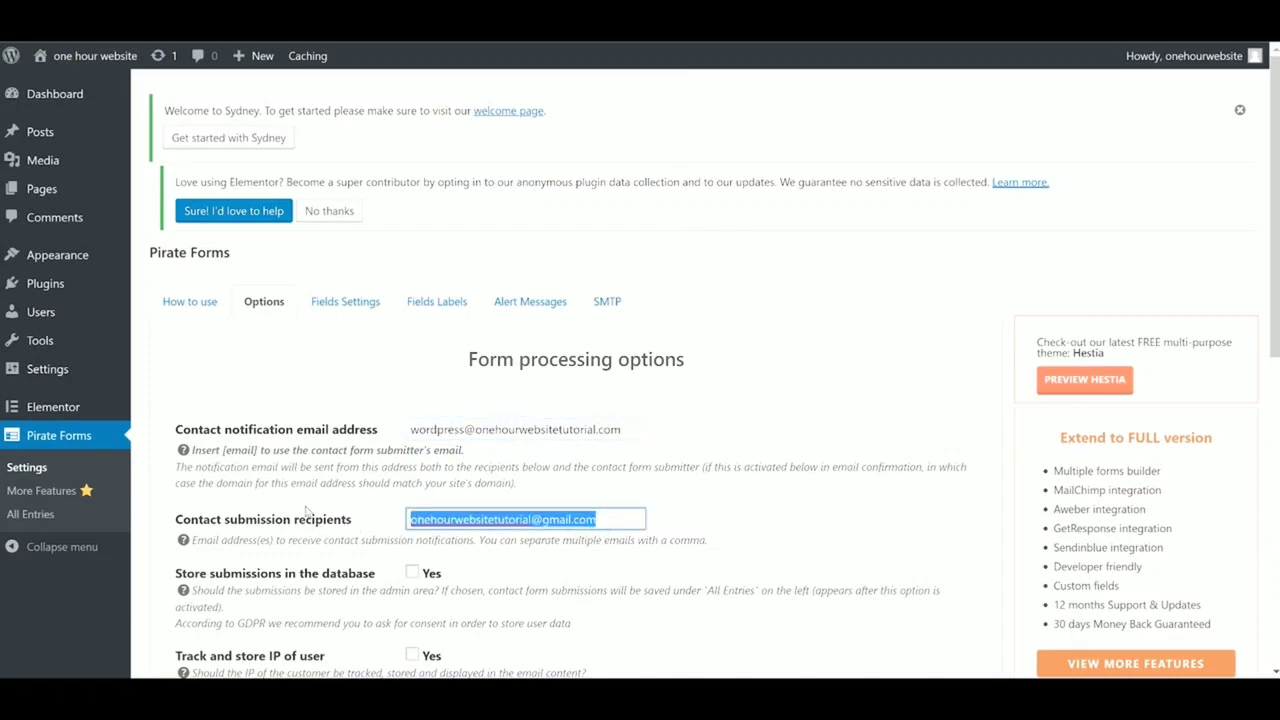
{"action": "triple_click", "coordinate": [636, 430]}
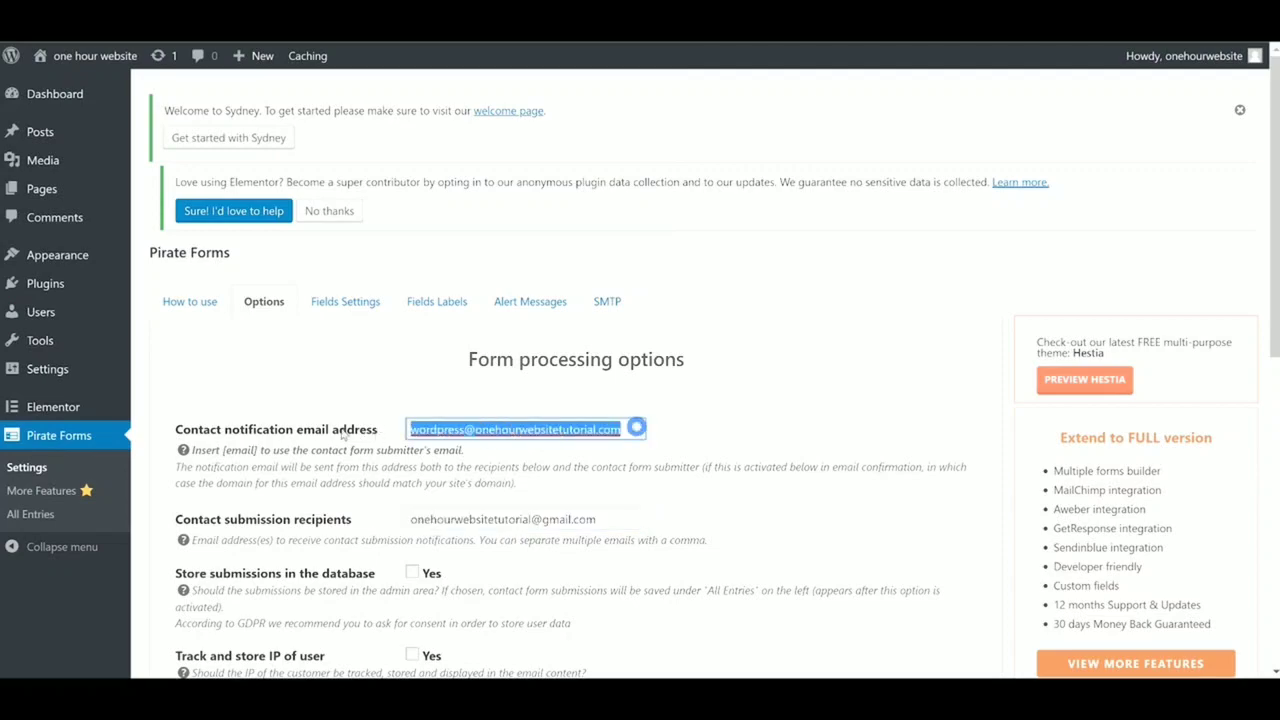
{"action": "key", "text": "ctrl+v"}
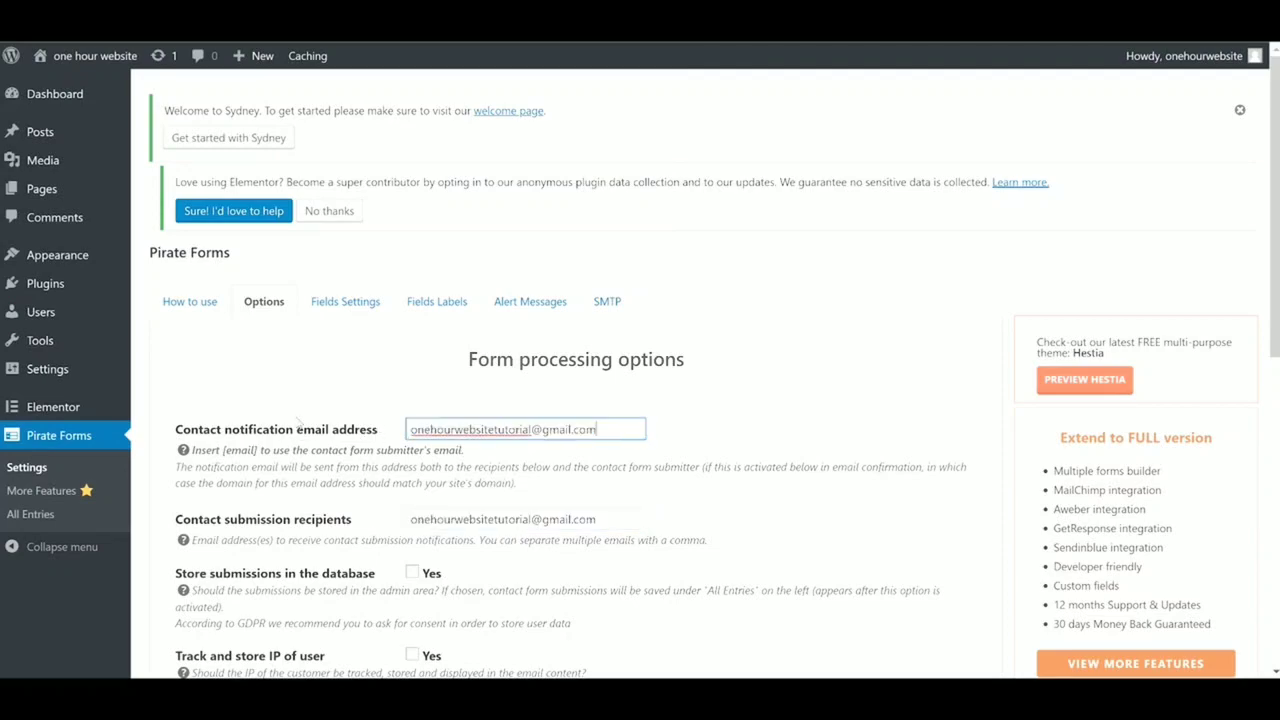
{"action": "scroll", "coordinate": [241, 294], "scroll_direction": "down", "scroll_amount": 10}
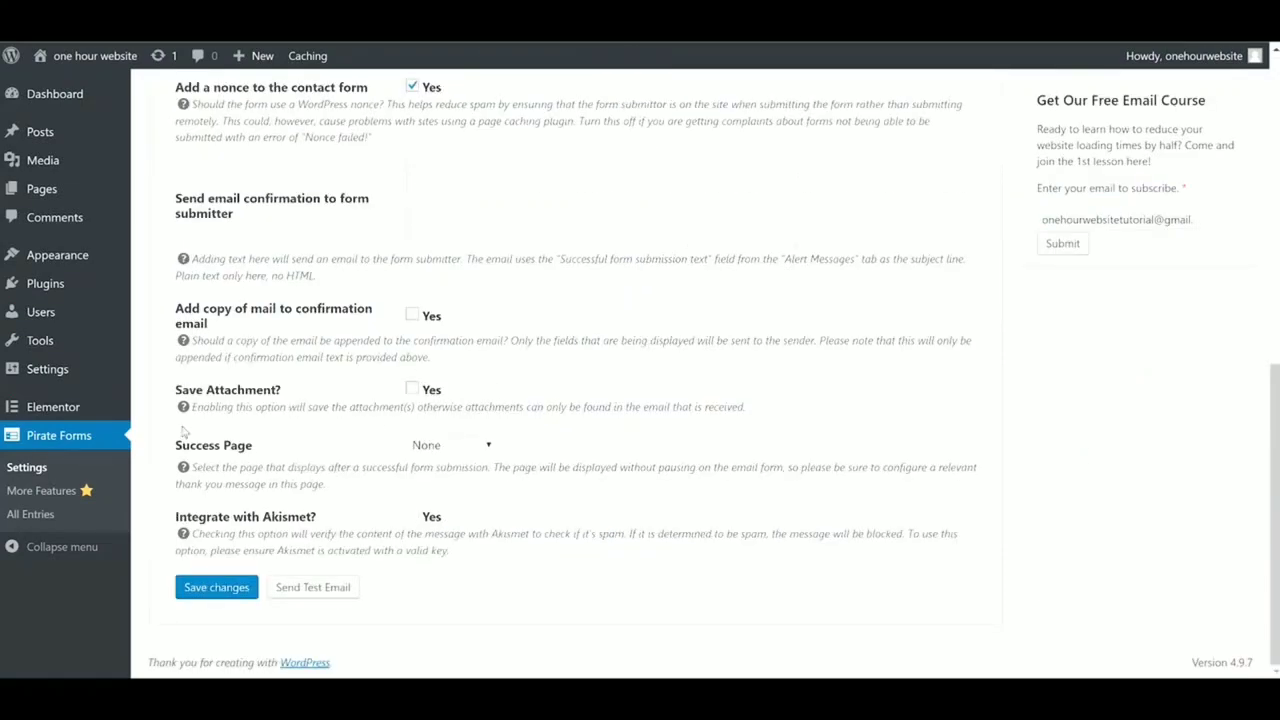
{"action": "left_click", "coordinate": [231, 590]}
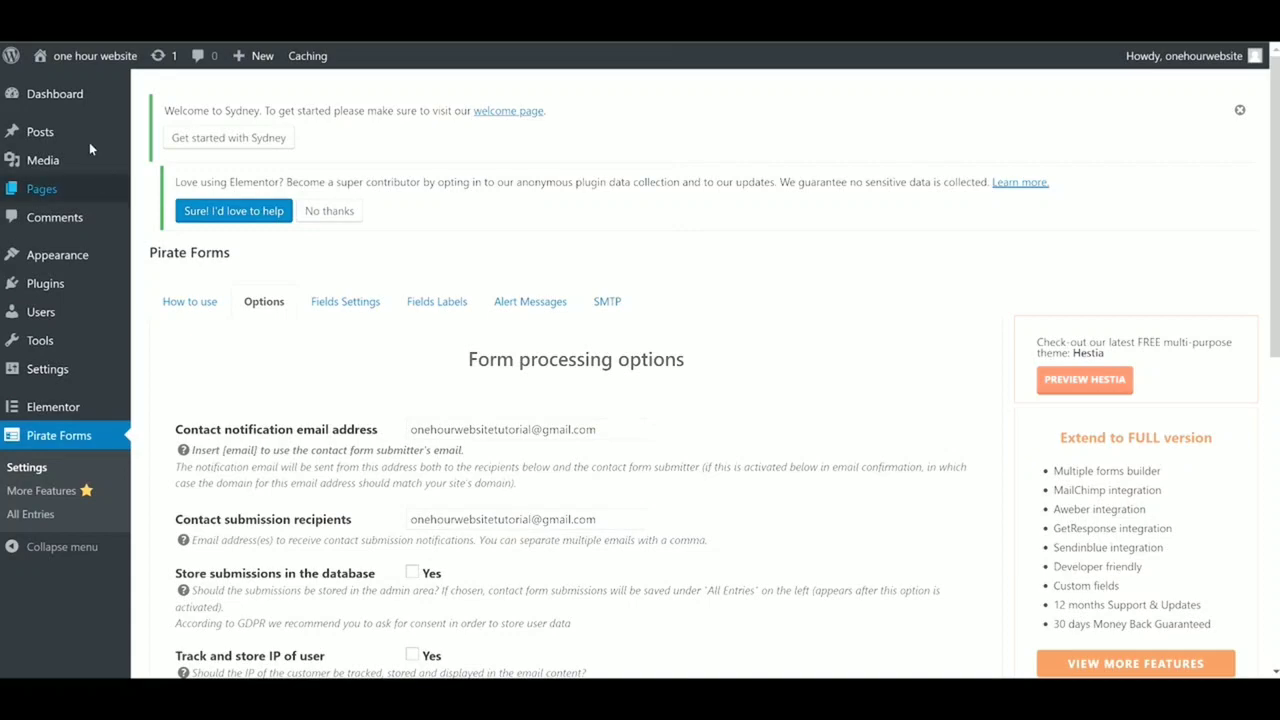
Step: Open the Contact page in Elementor and expand the WORDPRESS widget group down to Pirate Forms
{"action": "left_click", "coordinate": [94, 85]}
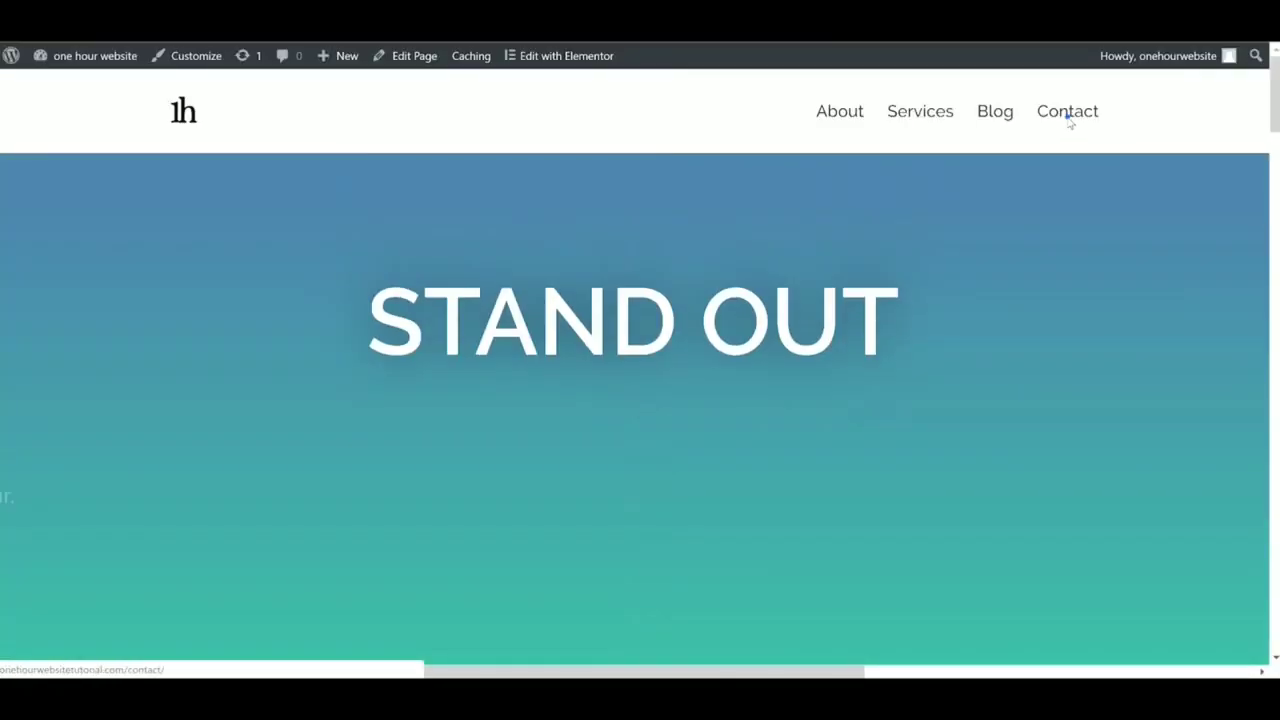
{"action": "left_click", "coordinate": [1066, 112]}
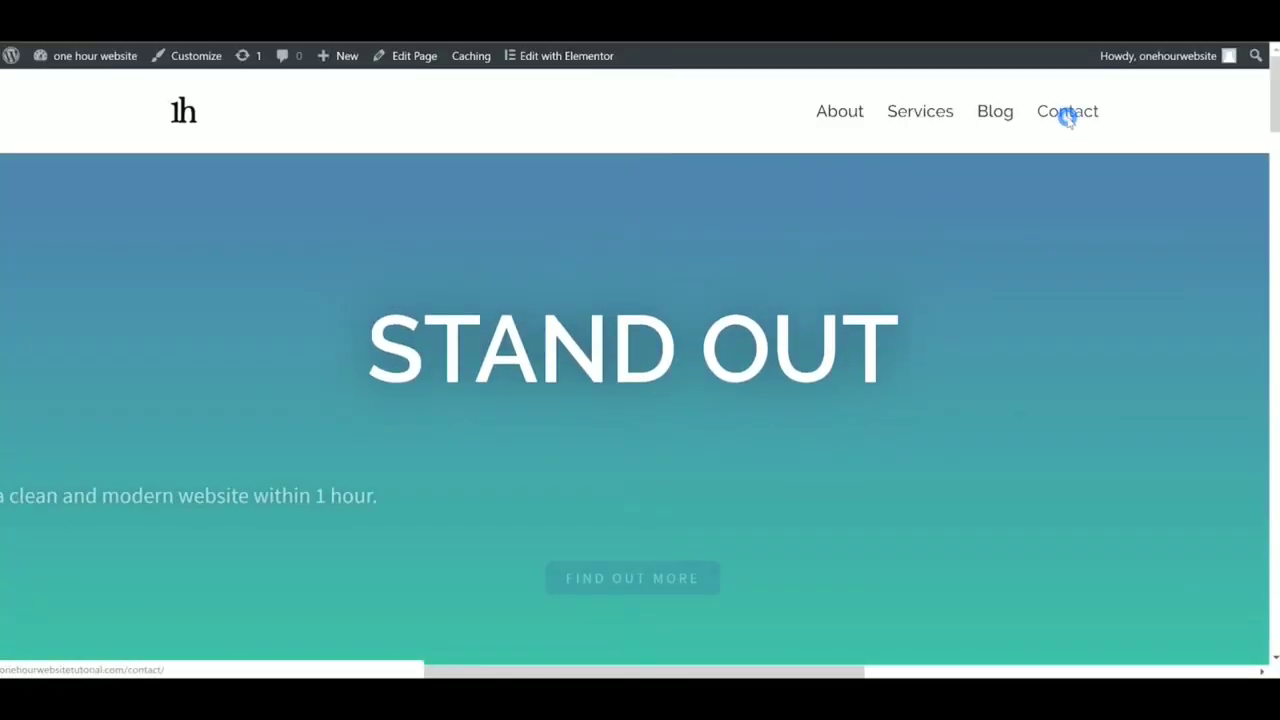
{"action": "left_click", "coordinate": [552, 66]}
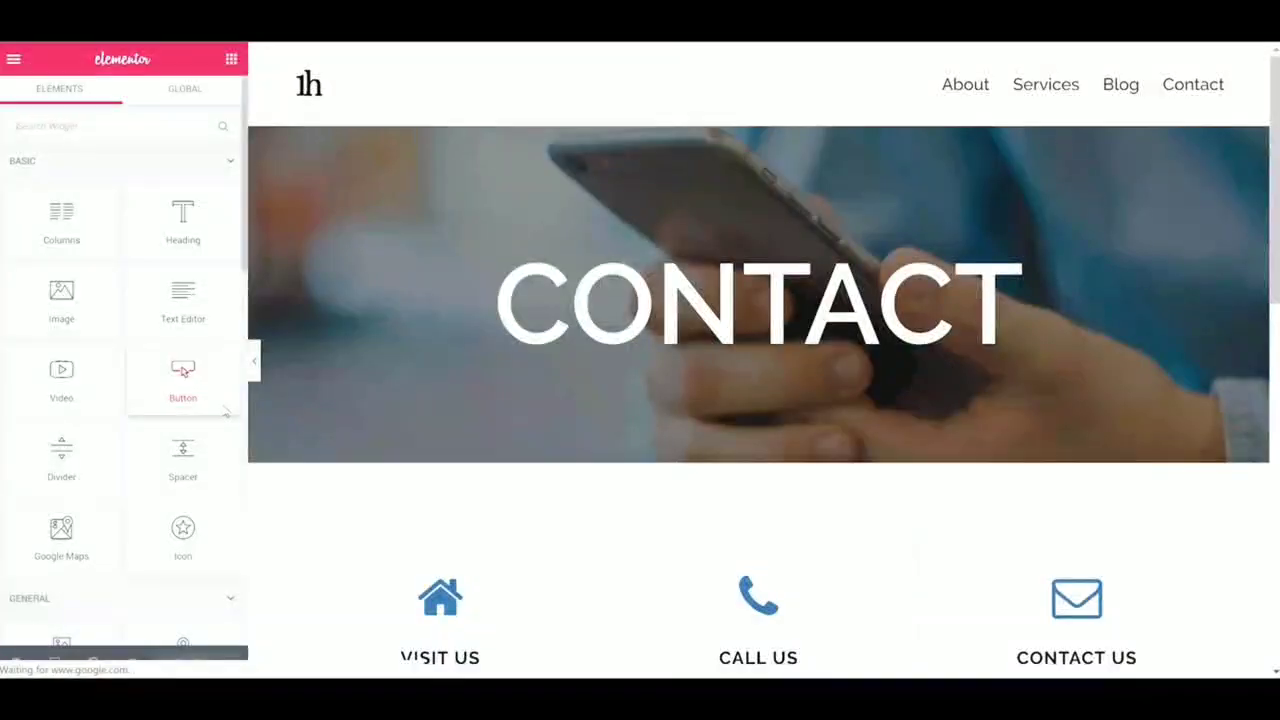
{"action": "scroll", "coordinate": [198, 420], "scroll_direction": "down", "scroll_amount": 6}
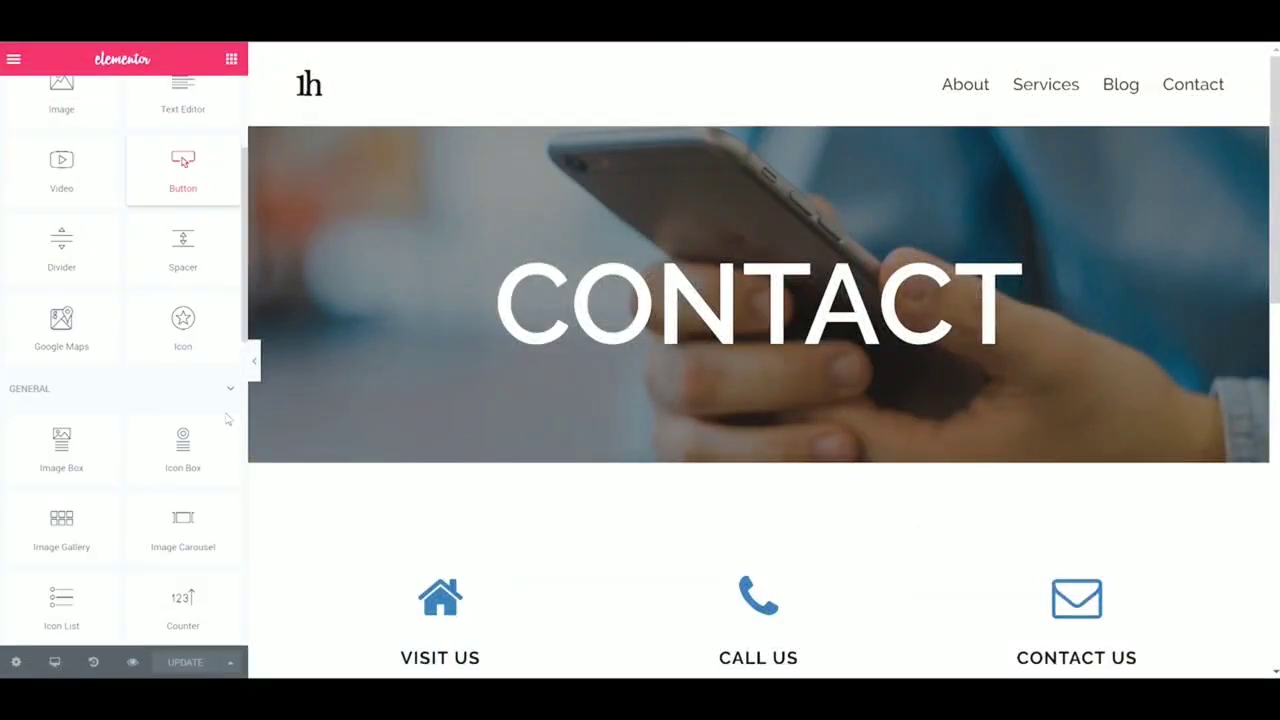
{"action": "scroll", "coordinate": [198, 420], "scroll_direction": "down", "scroll_amount": 5}
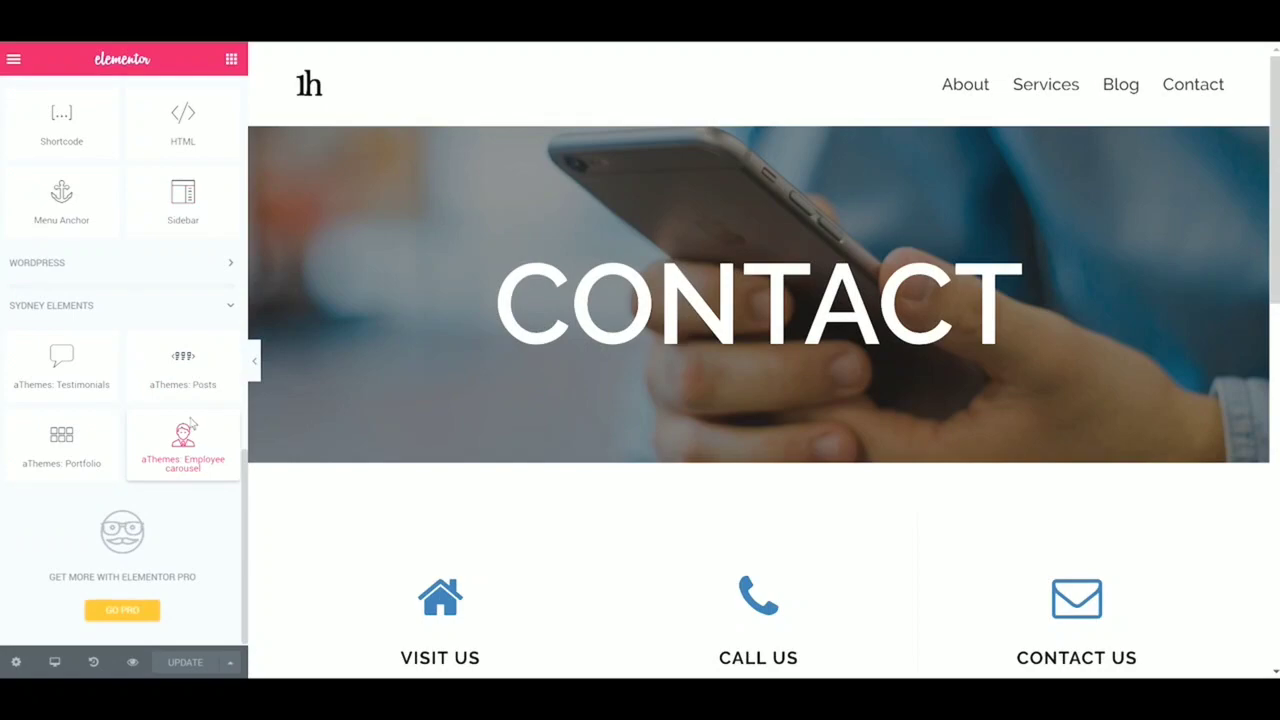
{"action": "left_click", "coordinate": [86, 261]}
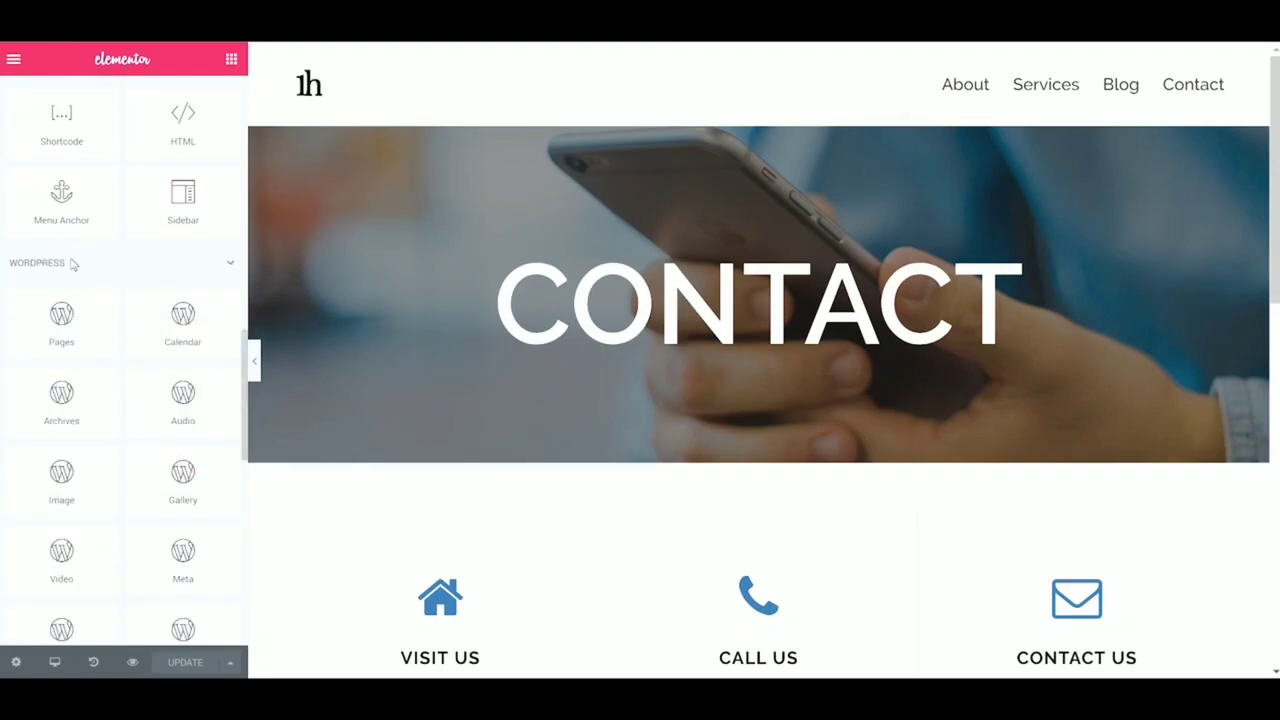
{"action": "scroll", "coordinate": [209, 341], "scroll_direction": "down", "scroll_amount": 2}
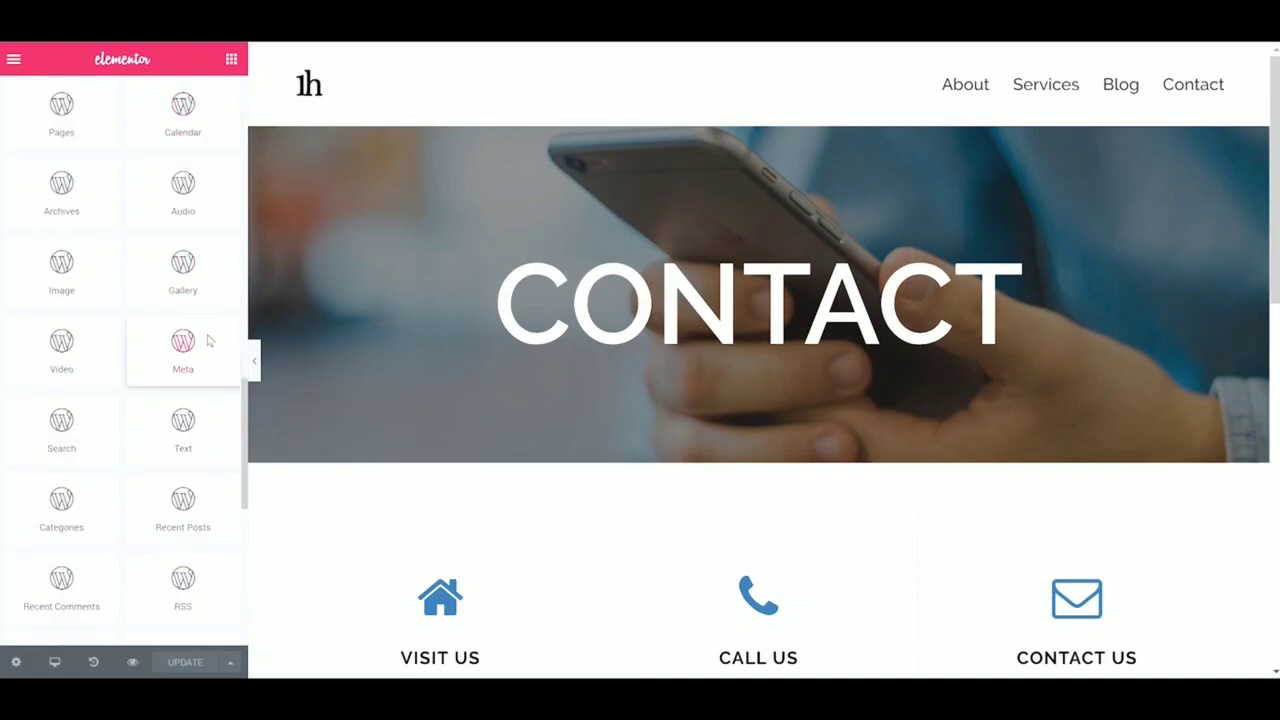
{"action": "scroll", "coordinate": [209, 341], "scroll_direction": "down", "scroll_amount": 3}
{"action": "scroll", "coordinate": [109, 446], "scroll_direction": "down", "scroll_amount": 1}
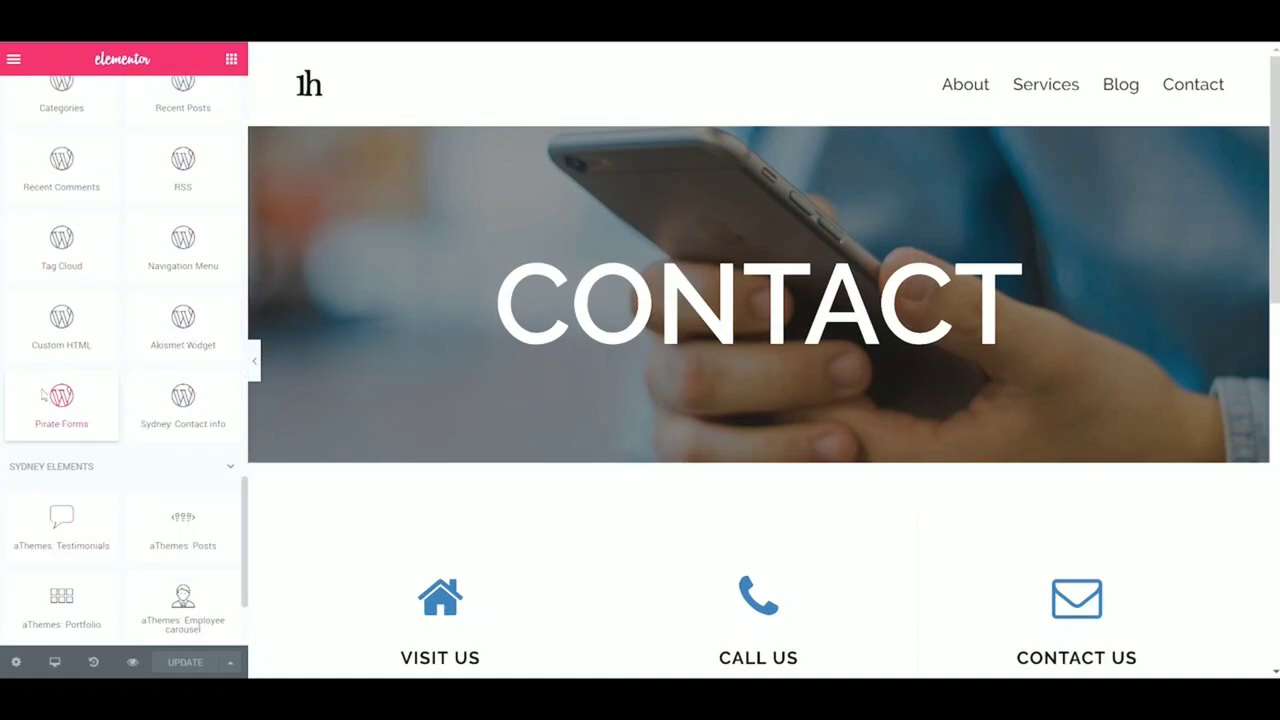
{"action": "scroll", "coordinate": [857, 414], "scroll_direction": "down", "scroll_amount": 5}
Step: Place a Pirate Forms widget beside the map, titled Contact, with the prepared subtext sentence
{"action": "left_click_drag", "start_coordinate": [61, 398], "coordinate": [468, 363]}
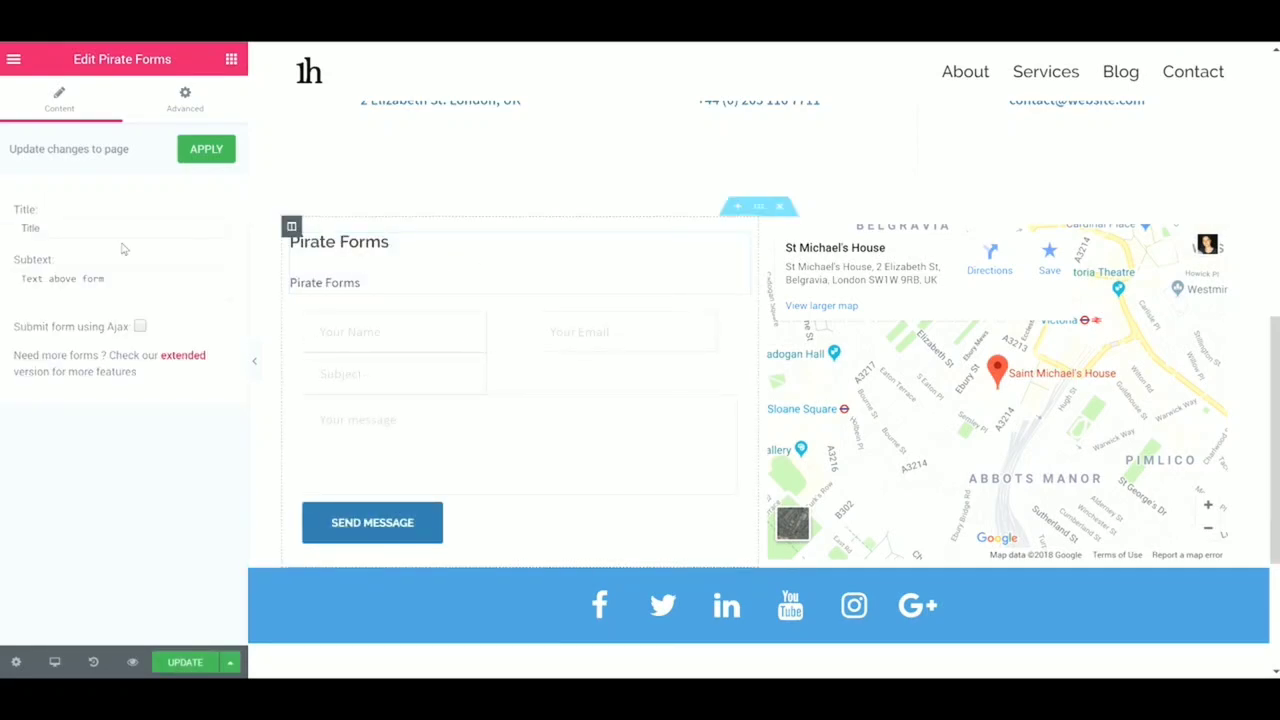
{"action": "double_click", "coordinate": [74, 229]}
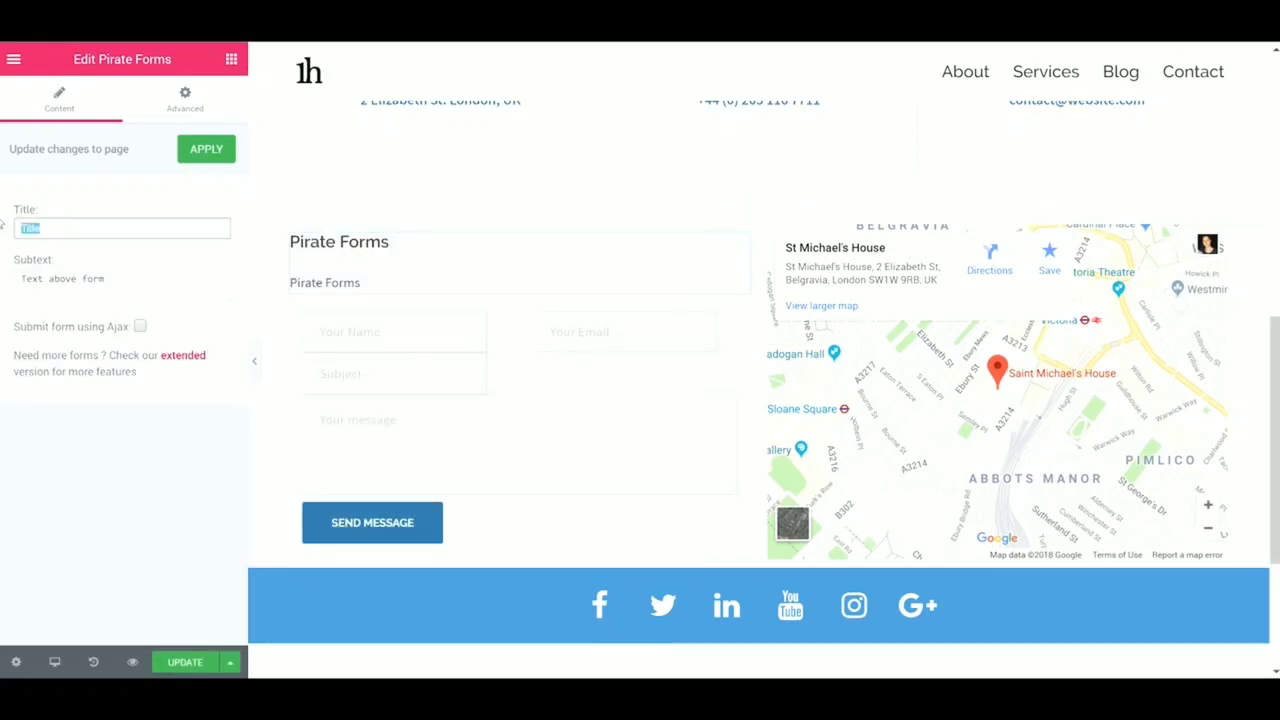
{"action": "type", "text": "Contact"}
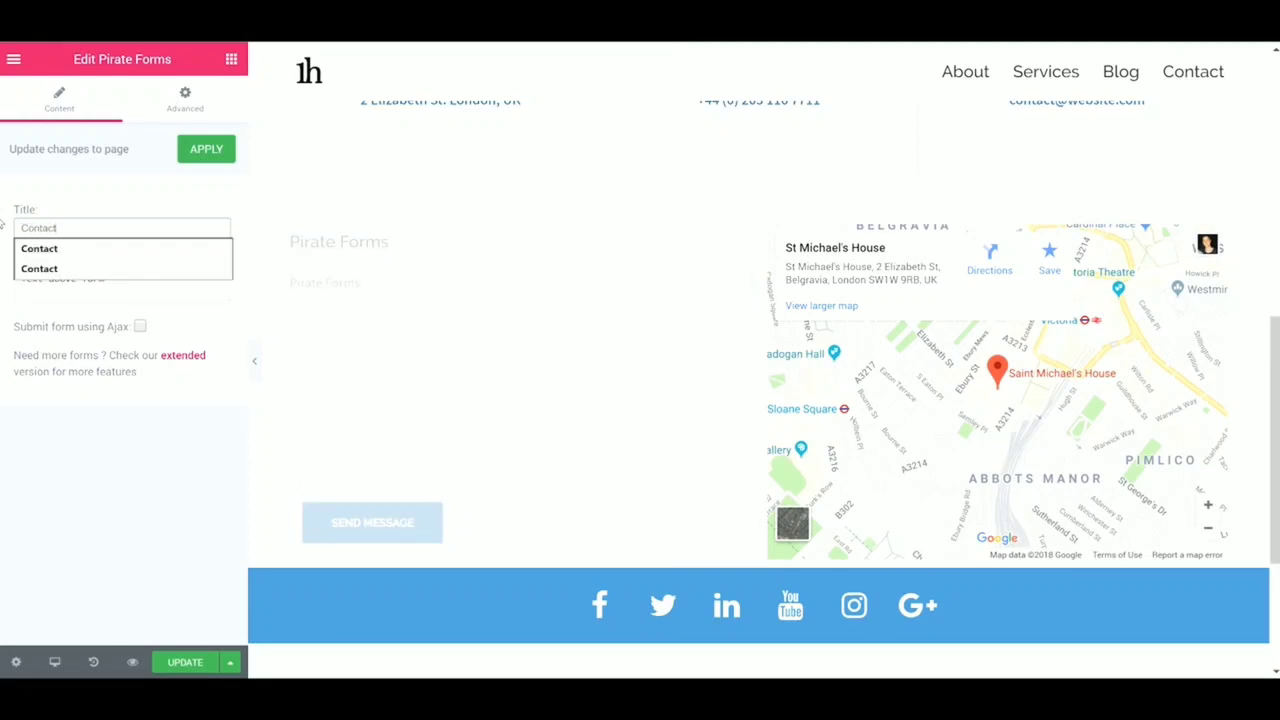
{"action": "left_click", "coordinate": [92, 270]}
{"action": "left_click_drag", "start_coordinate": [125, 280], "coordinate": [3, 275]}
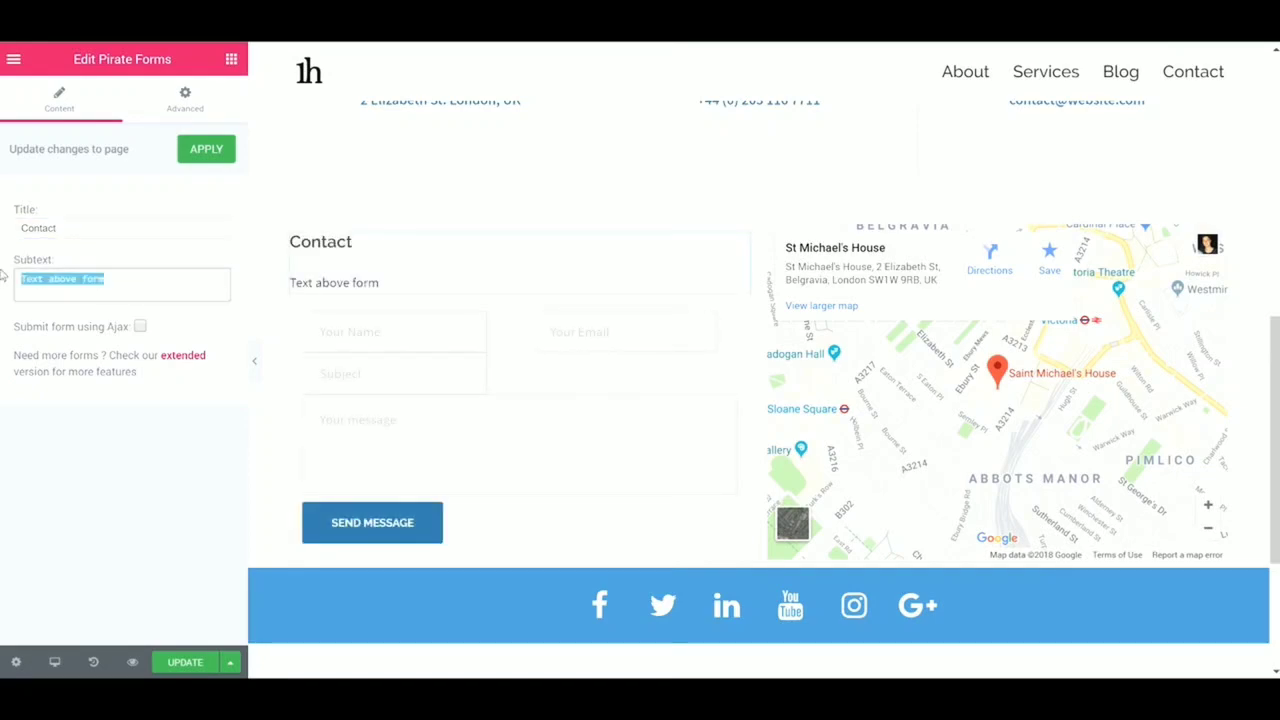
{"action": "type", "text": "Please do not hesitate to contact us with any questions."}
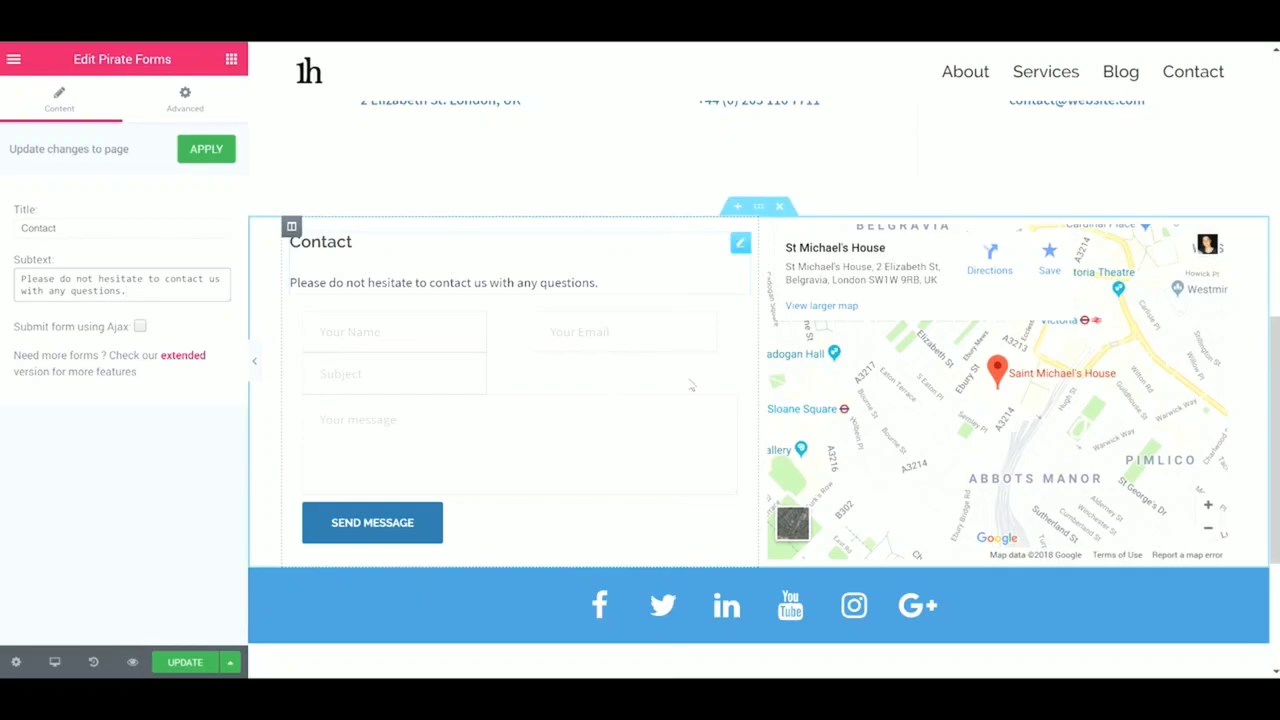
Step: Save the Contact page changes and open the homepage in a new tab via the logo
{"action": "scroll", "coordinate": [692, 370], "scroll_direction": "down", "scroll_amount": 3}
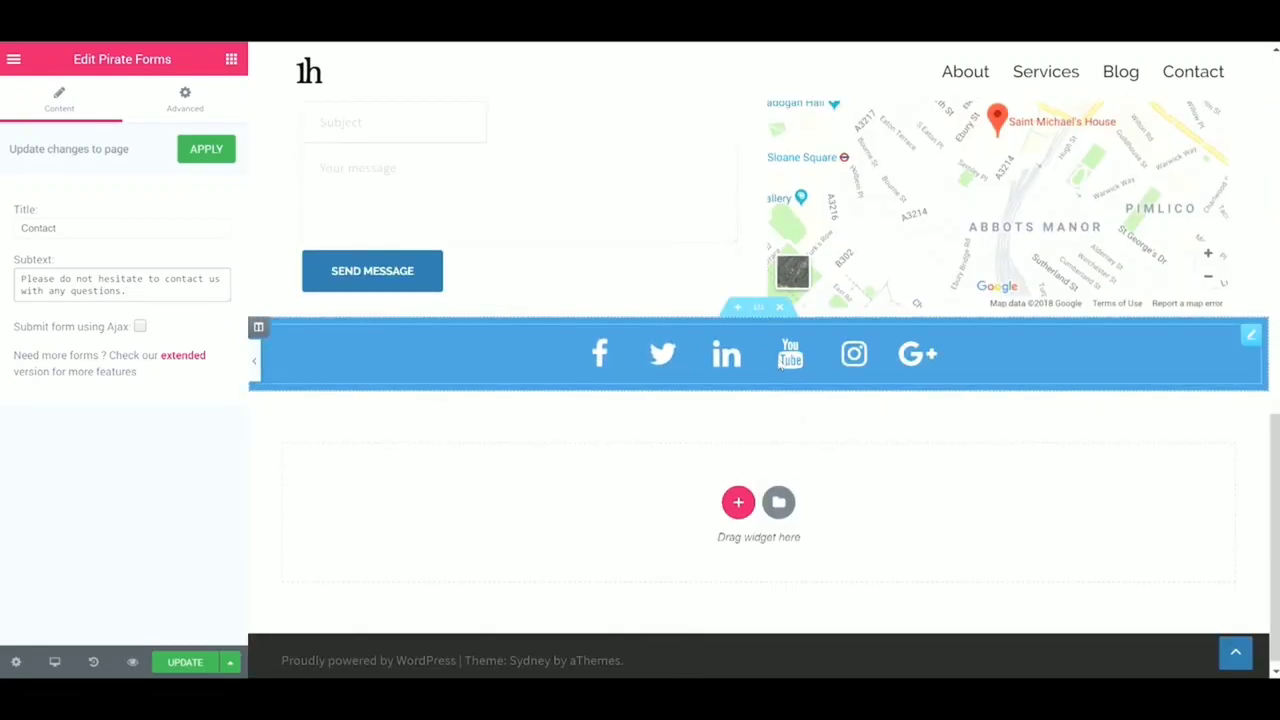
{"action": "scroll", "coordinate": [790, 355], "scroll_direction": "up", "scroll_amount": 5}
{"action": "scroll", "coordinate": [758, 390], "scroll_direction": "up", "scroll_amount": 3}
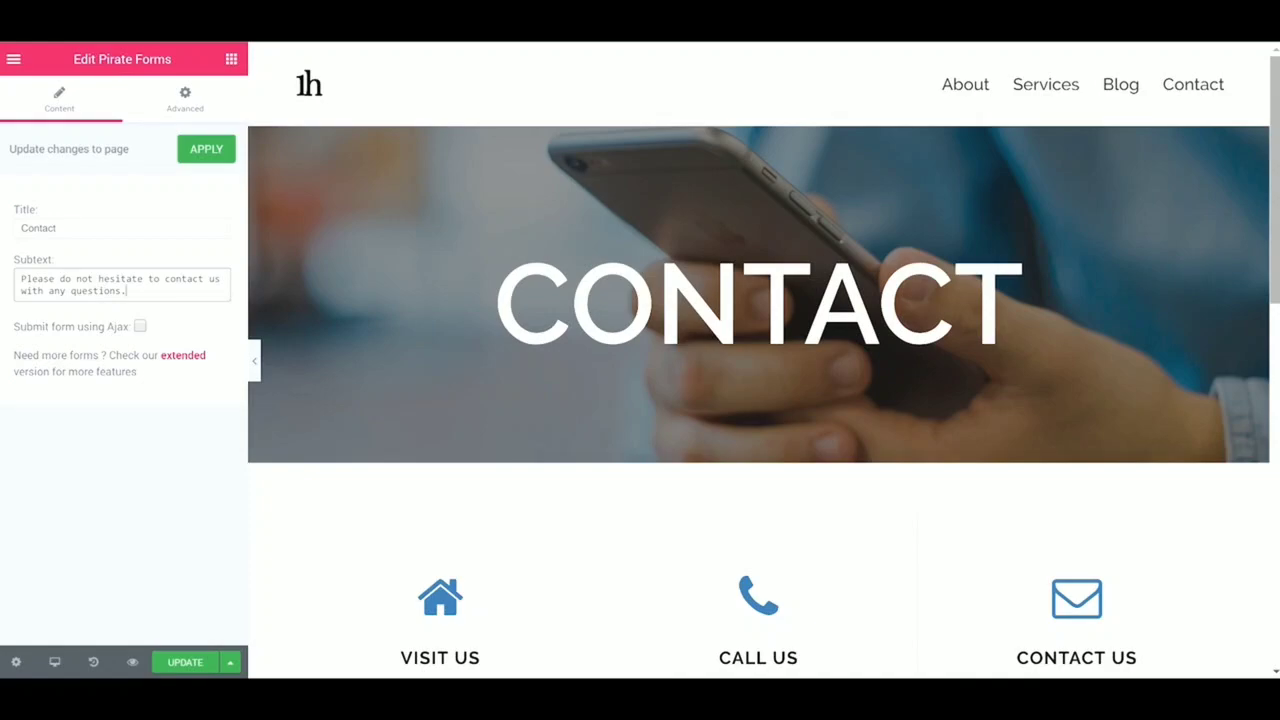
{"action": "left_click_drag", "start_coordinate": [1276, 172], "coordinate": [1264, 523]}
{"action": "left_click", "coordinate": [1235, 651]}
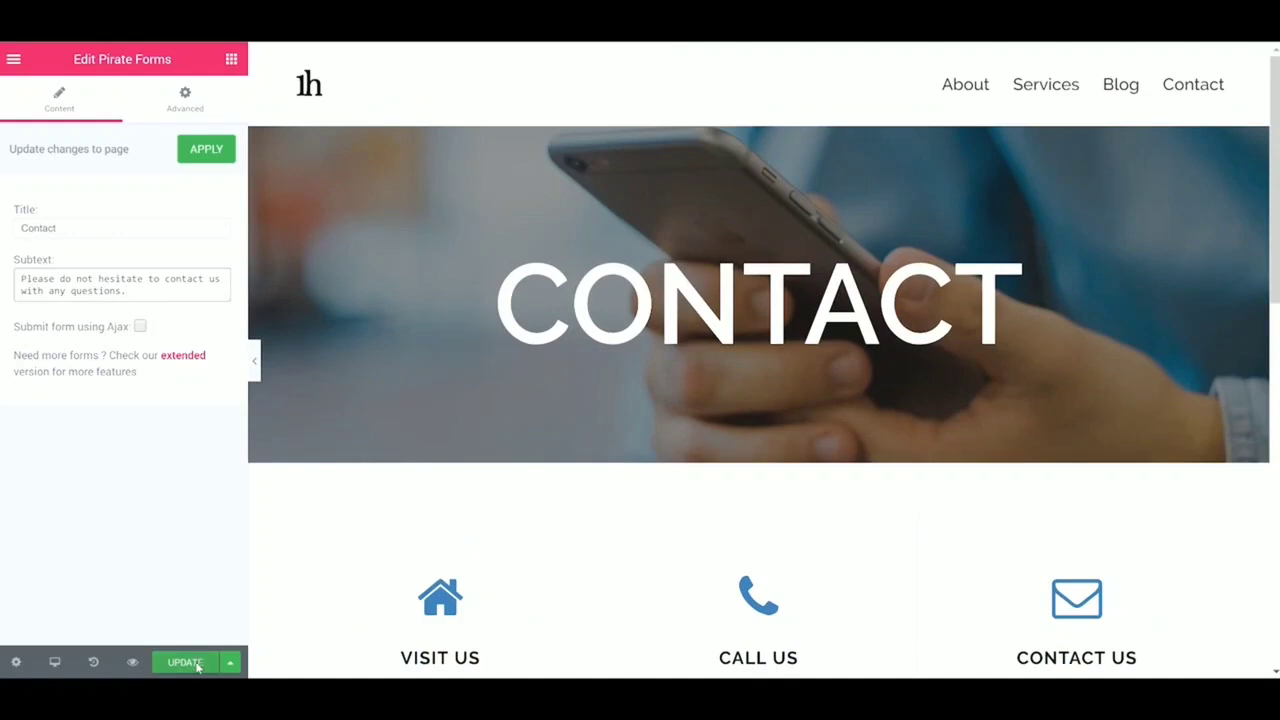
{"action": "left_click", "coordinate": [197, 667]}
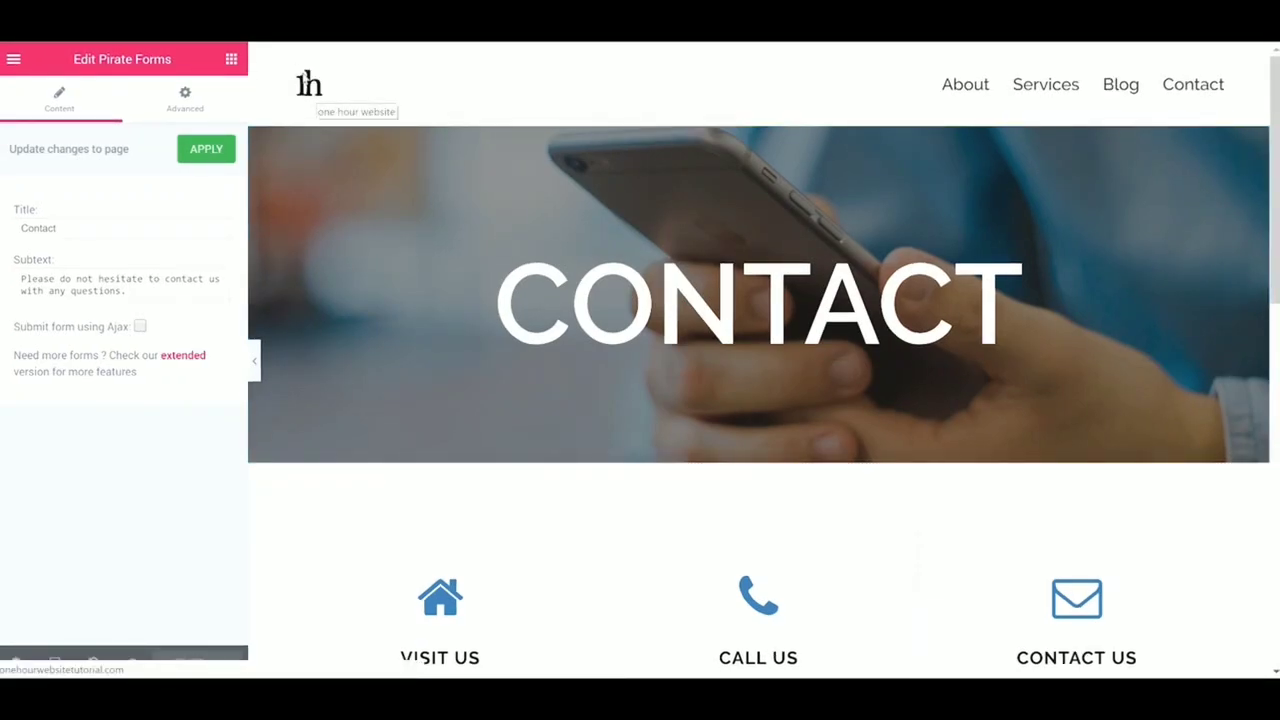
{"action": "right_click", "coordinate": [317, 87]}
{"action": "left_click", "coordinate": [392, 97]}
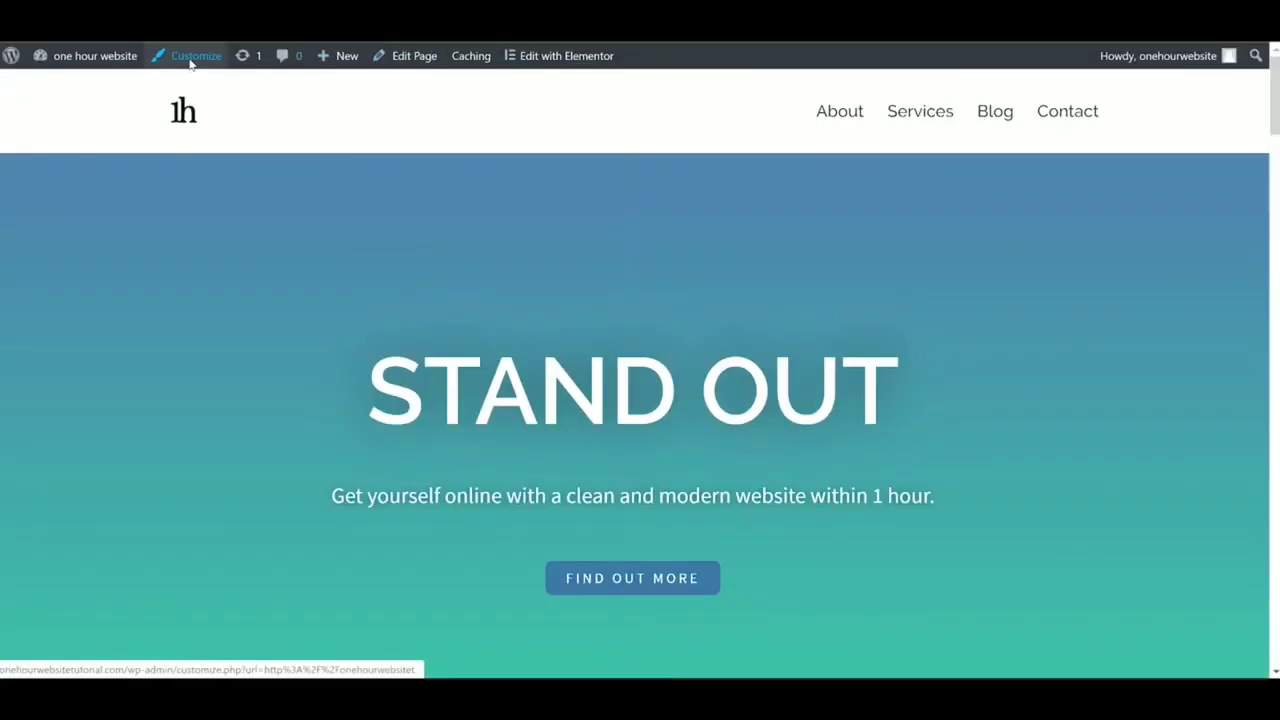
Step: Open the site Customizer, check the Footer settings, then go to the Widgets section
{"action": "left_click", "coordinate": [190, 62]}
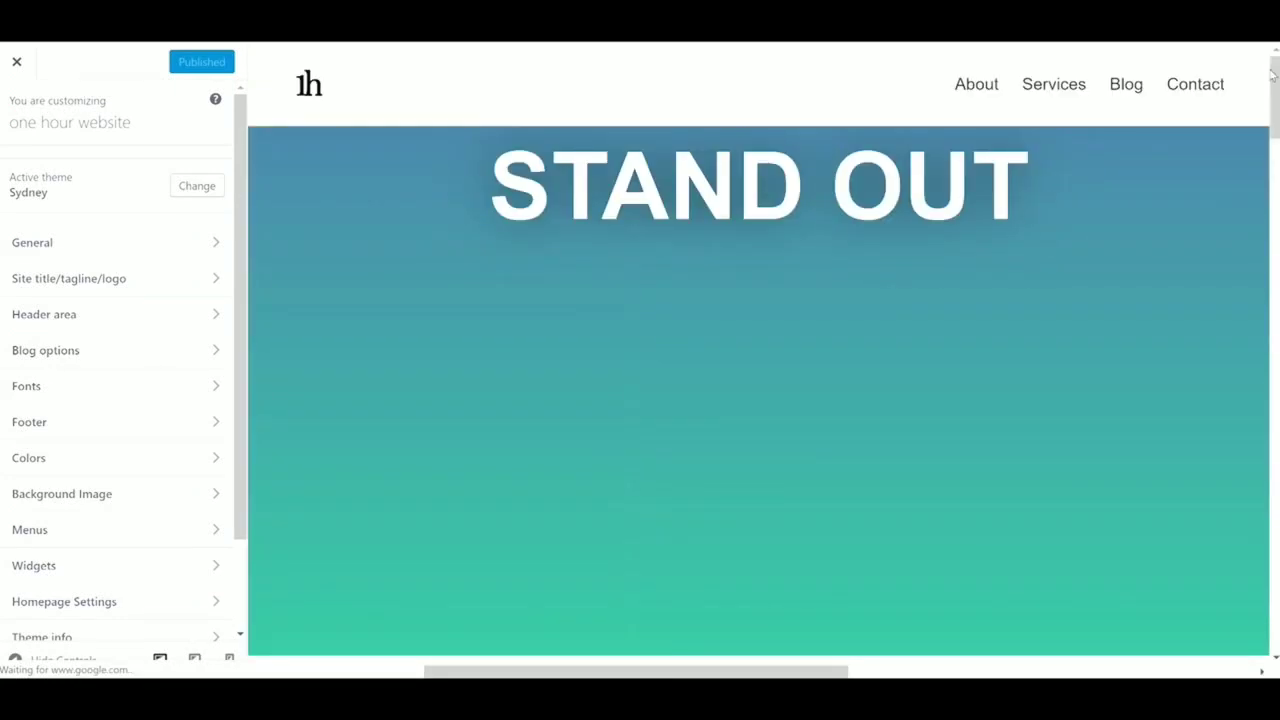
{"action": "scroll", "coordinate": [758, 360], "scroll_direction": "down", "scroll_amount": 15}
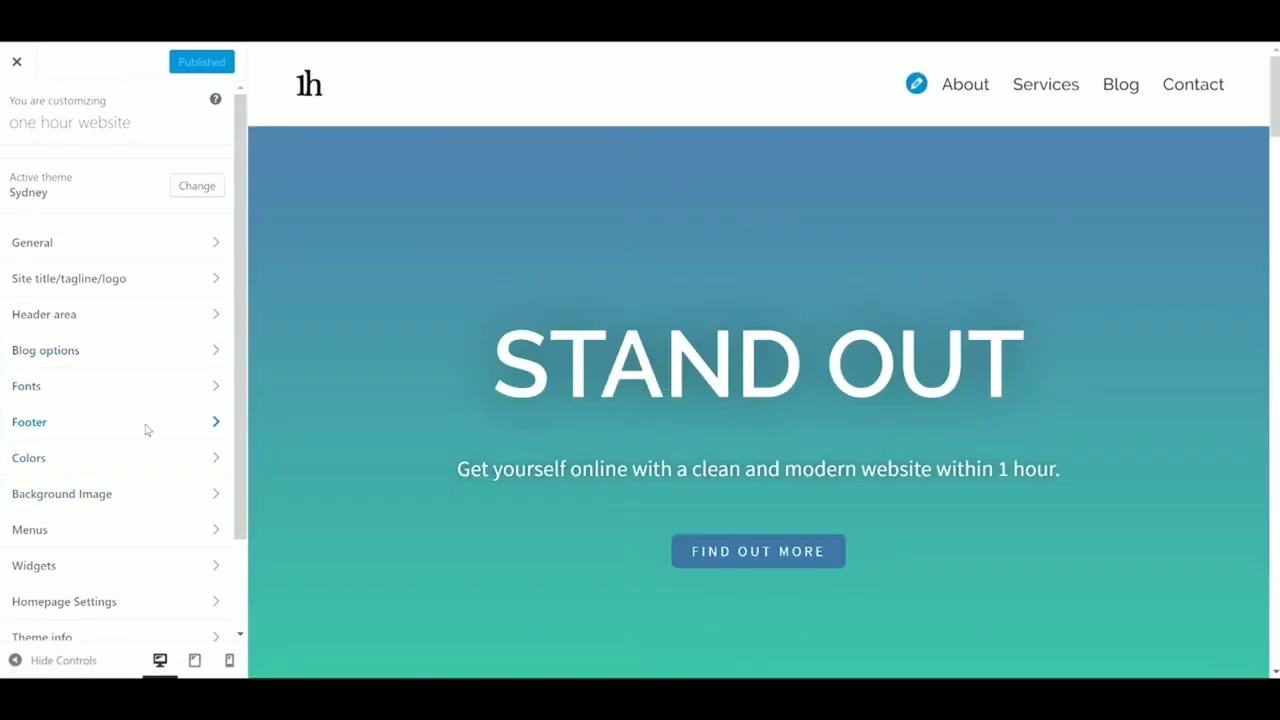
{"action": "left_click", "coordinate": [145, 424]}
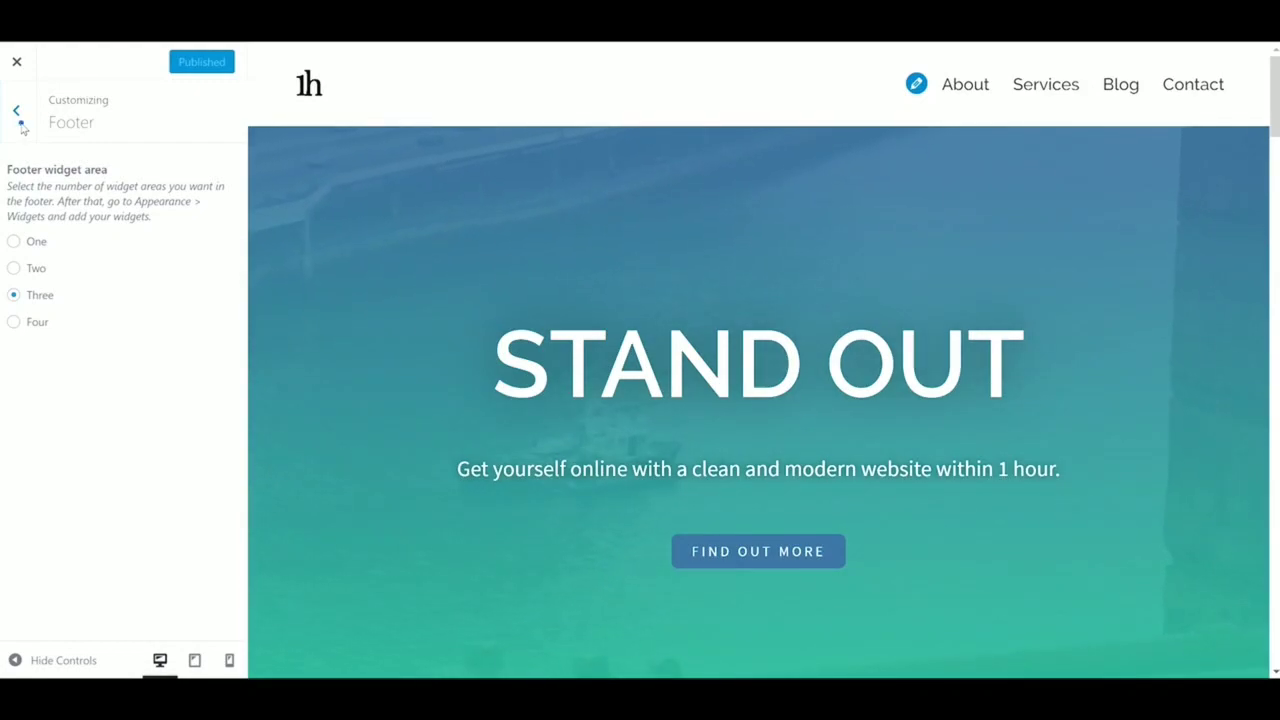
{"action": "left_click", "coordinate": [16, 111]}
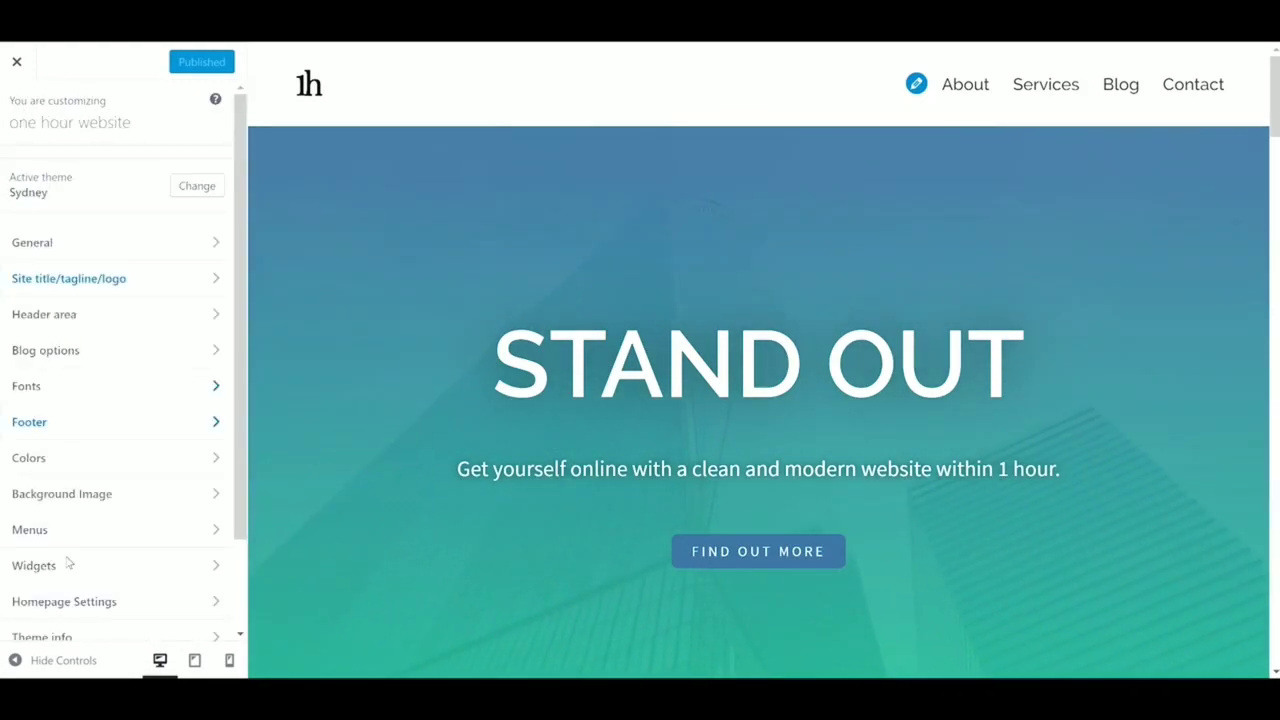
{"action": "left_click", "coordinate": [66, 565]}
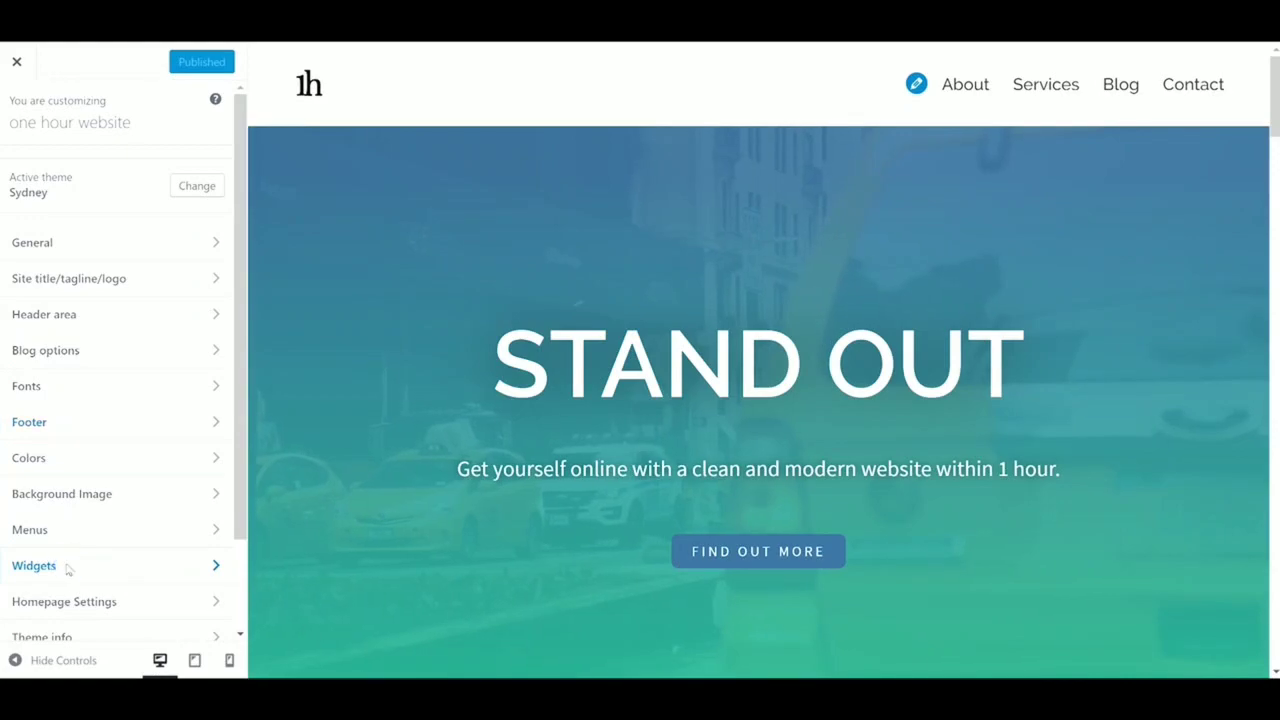
Step: Add a Text widget with the About paragraph to Footer 1
{"action": "left_click", "coordinate": [152, 287]}
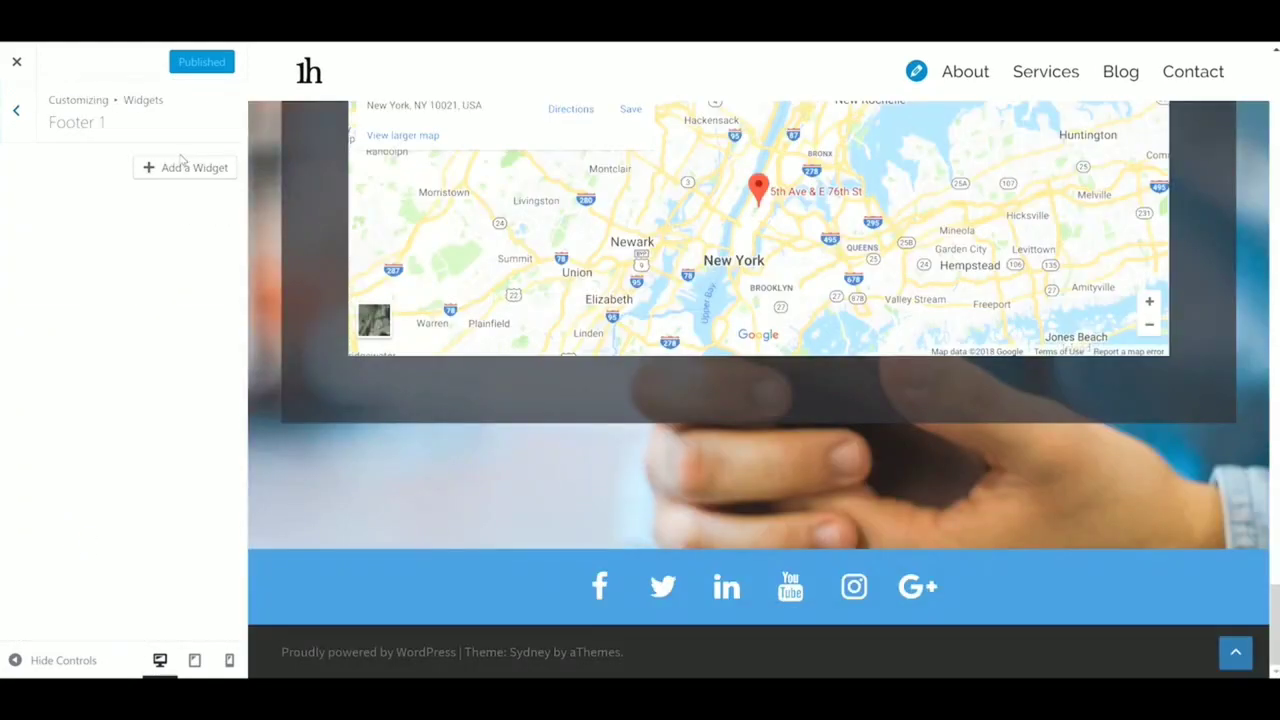
{"action": "left_click", "coordinate": [178, 167]}
{"action": "scroll", "coordinate": [363, 568], "scroll_direction": "down", "scroll_amount": 10}
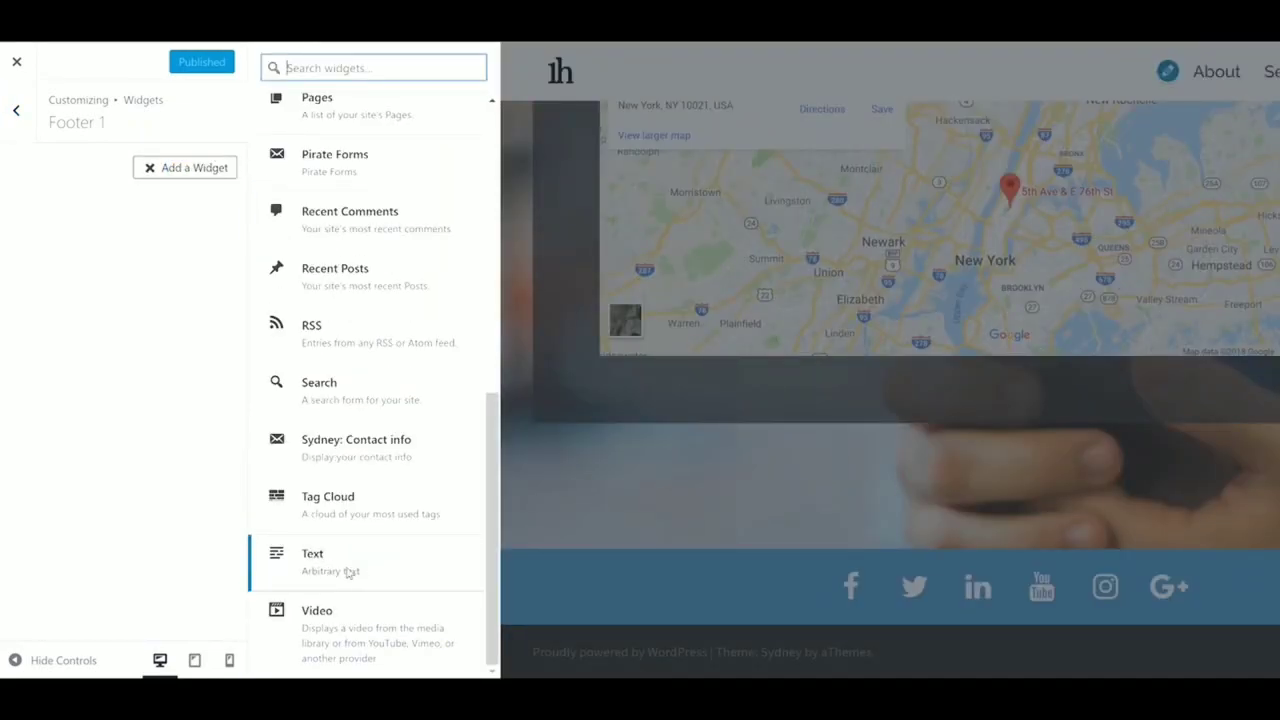
{"action": "left_click", "coordinate": [343, 570]}
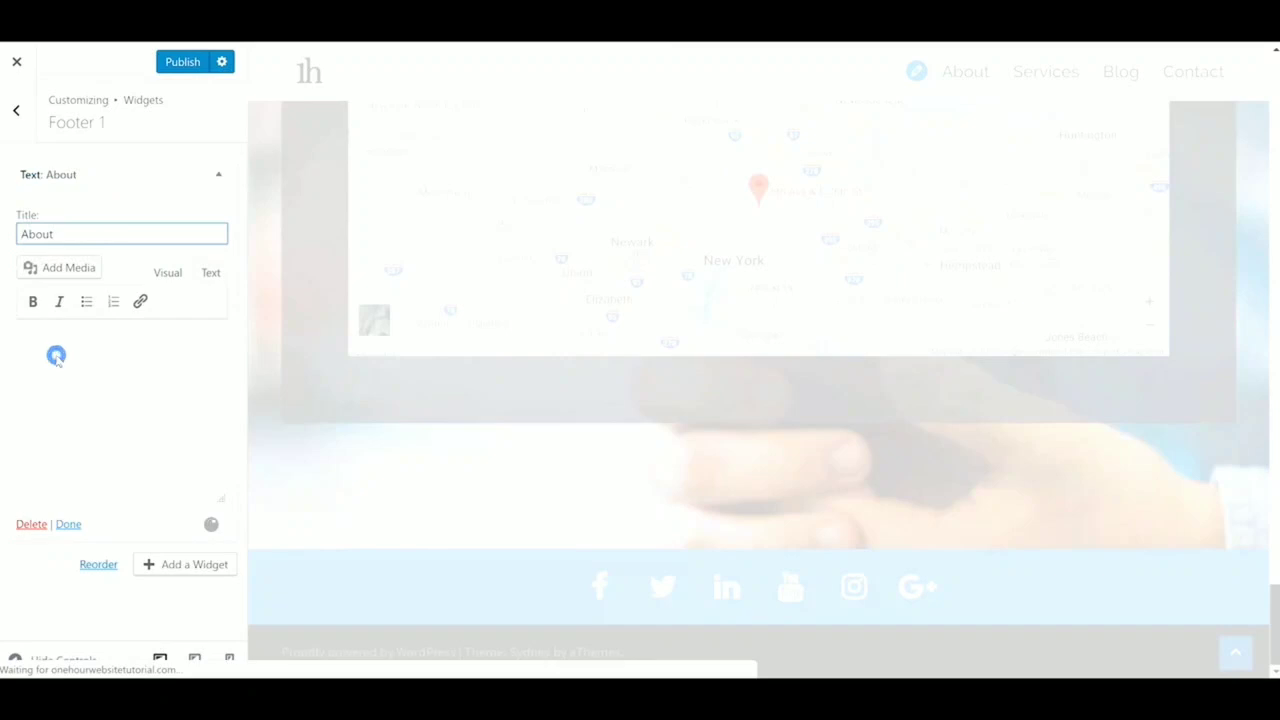
{"action": "left_click", "coordinate": [56, 356]}
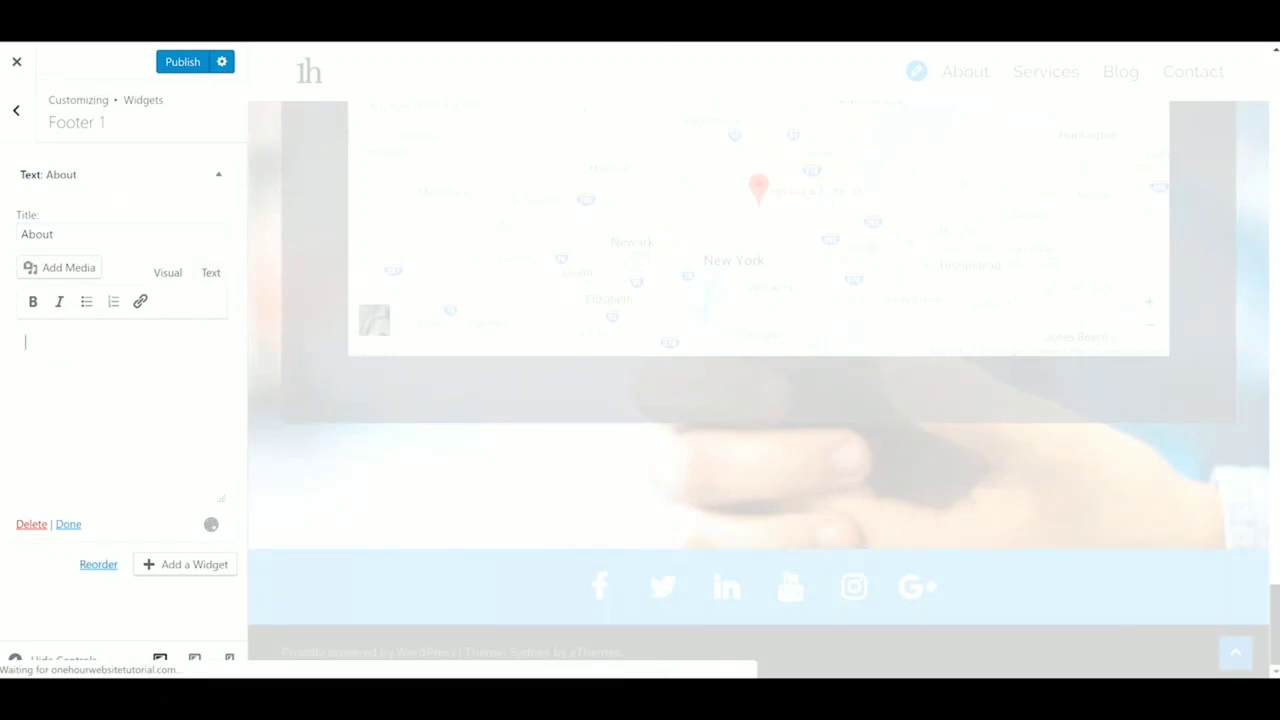
{"action": "type", "text": "Build a professional and clean website in less than hour. All the handwork has been done for you. All you have to do is make your own!"}
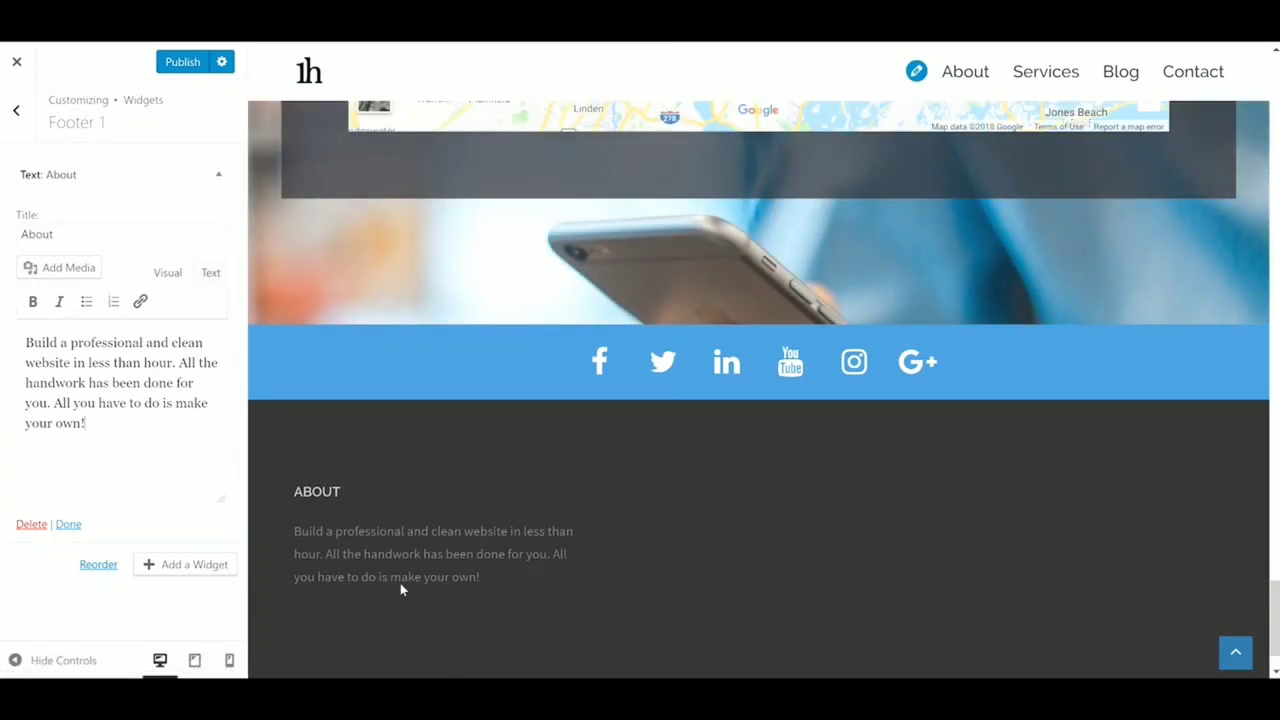
{"action": "left_click", "coordinate": [18, 110]}
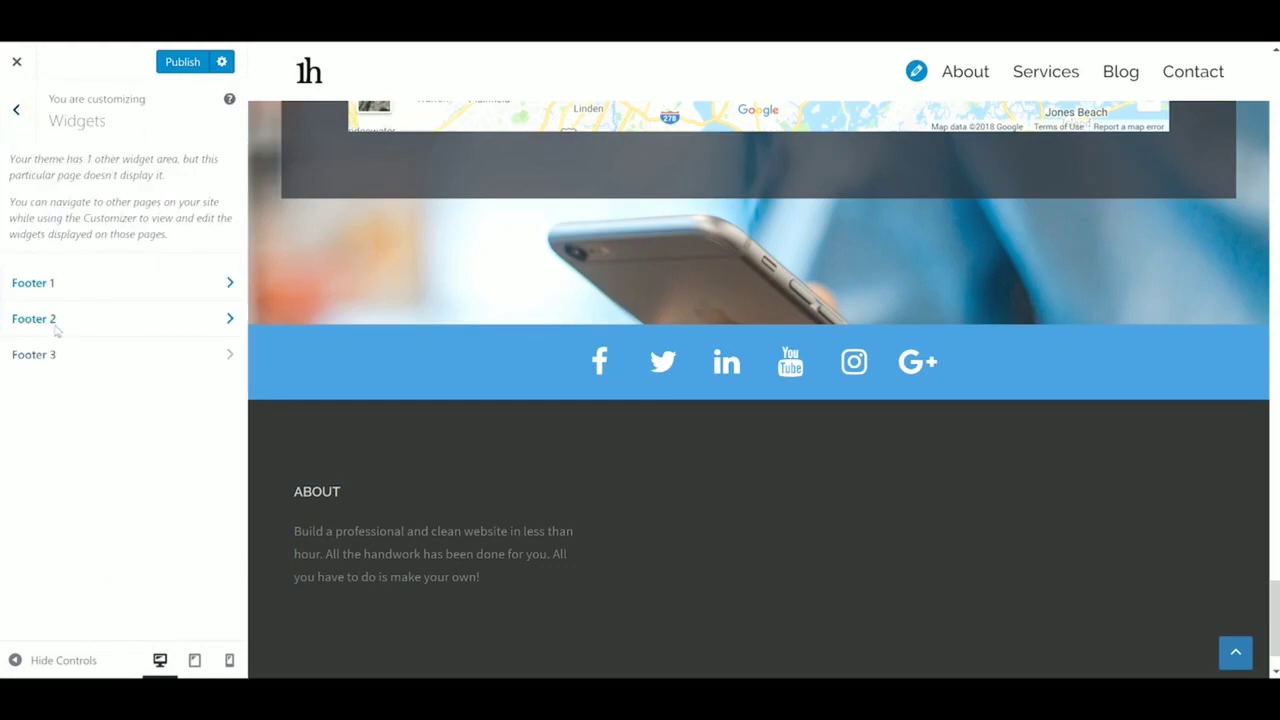
Step: Add a Text widget titled Contact with phone and email lines to Footer 2
{"action": "left_click", "coordinate": [129, 320]}
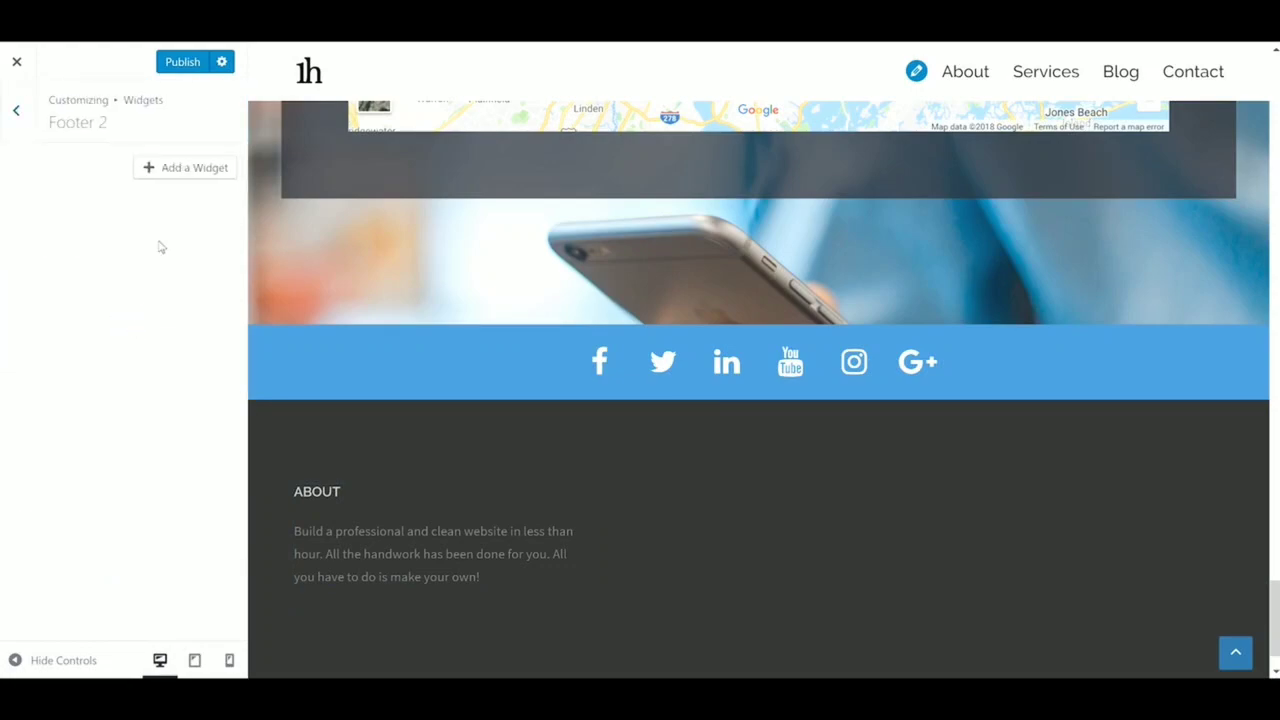
{"action": "left_click", "coordinate": [172, 172]}
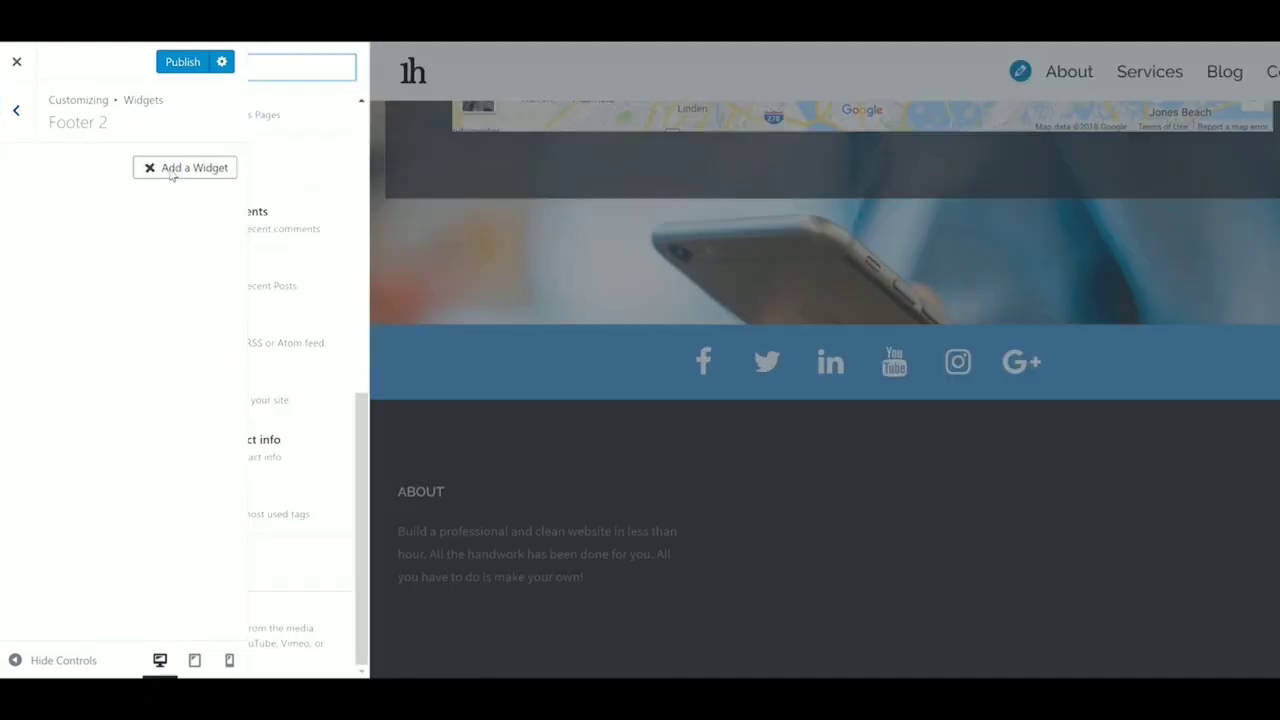
{"action": "left_click", "coordinate": [313, 555]}
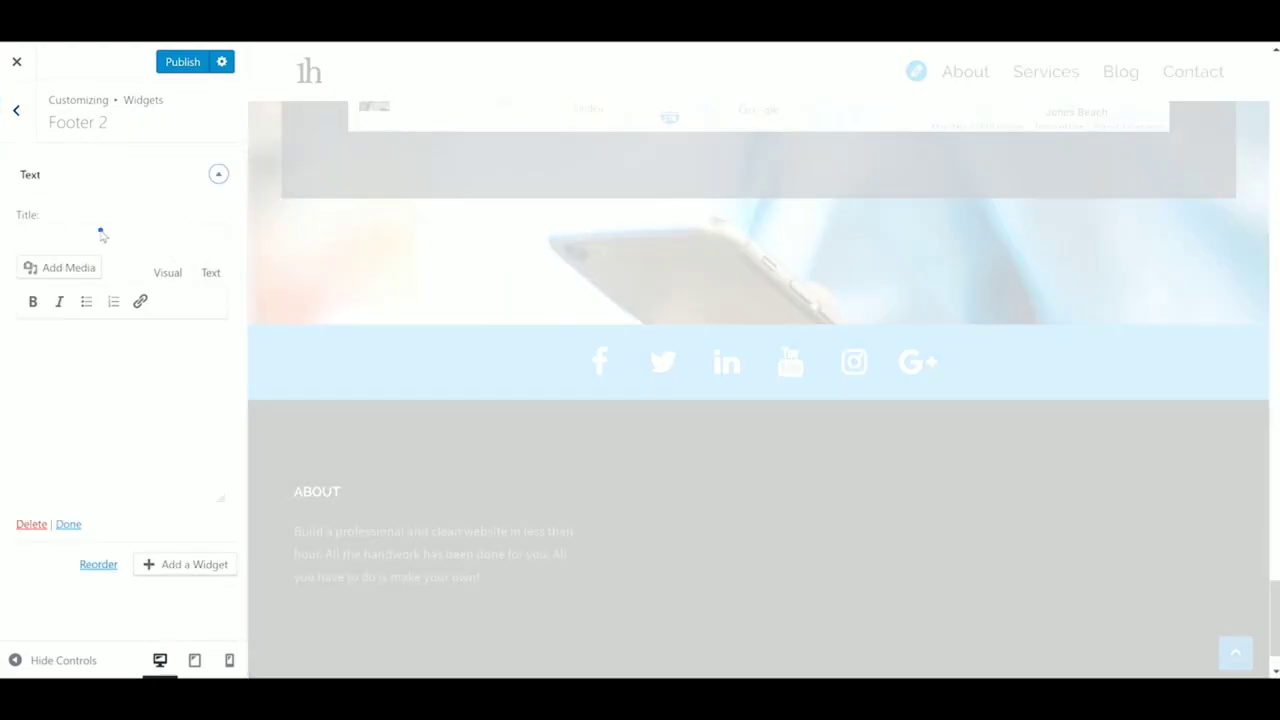
{"action": "left_click", "coordinate": [101, 234]}
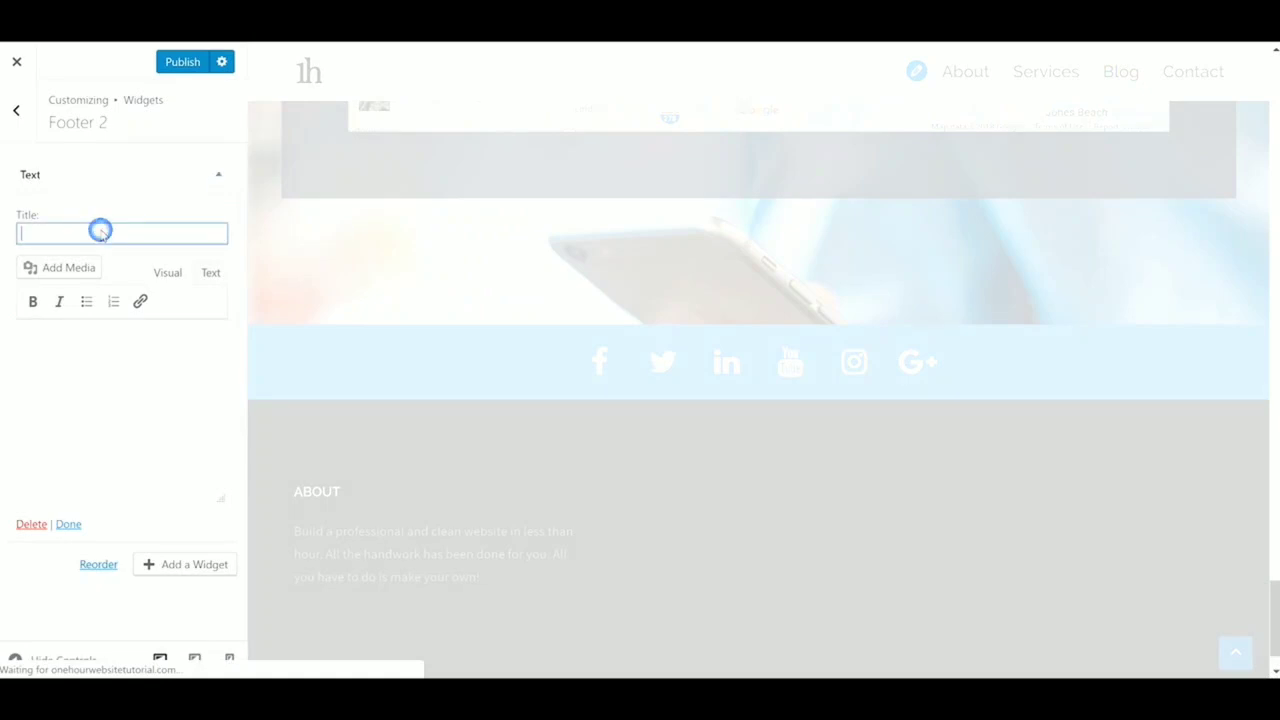
{"action": "type", "text": "Contact"}
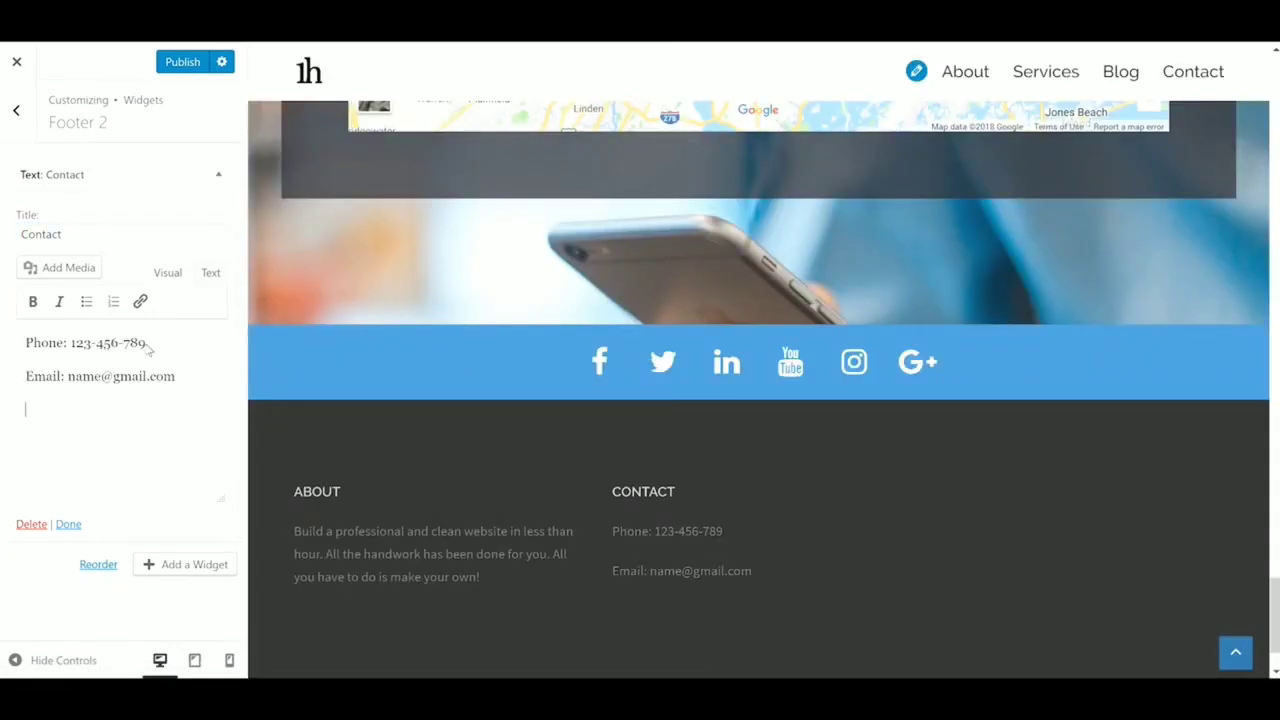
{"action": "left_click", "coordinate": [113, 498]}
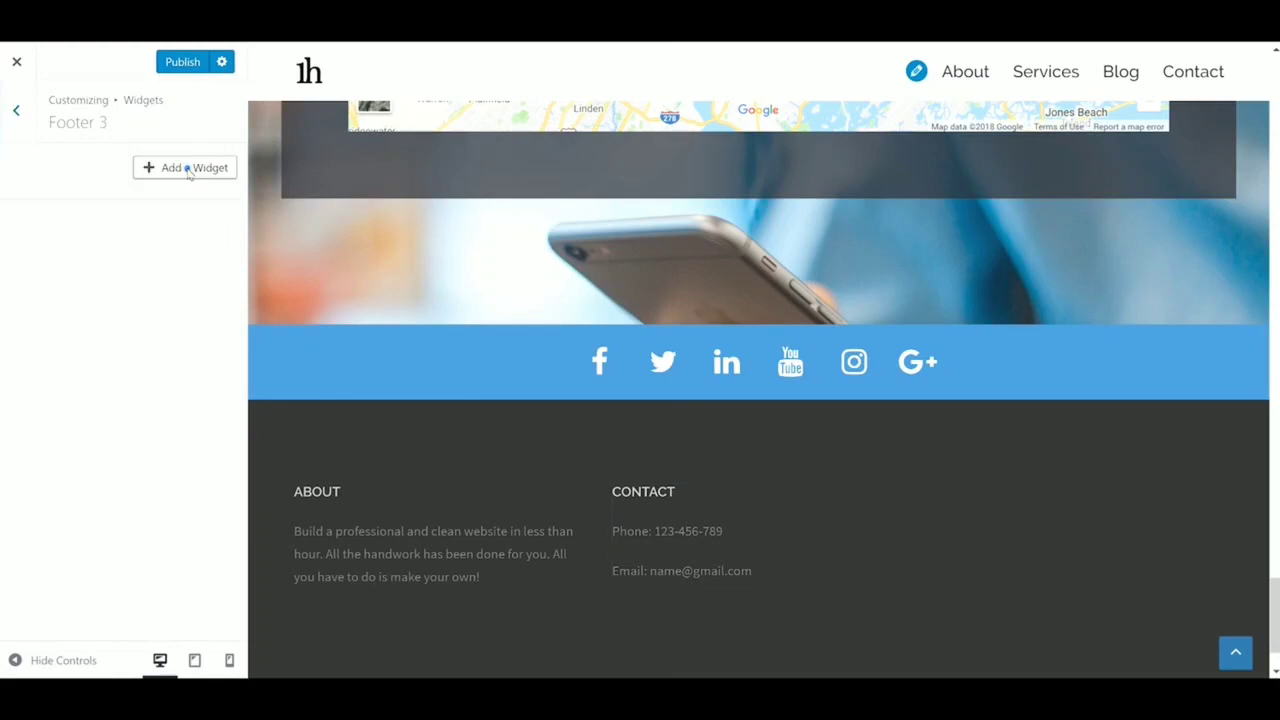
Step: Add a Location Text widget reading 123 Fake Street, Australia to Footer 3
{"action": "left_click", "coordinate": [186, 166]}
{"action": "left_click", "coordinate": [354, 557]}
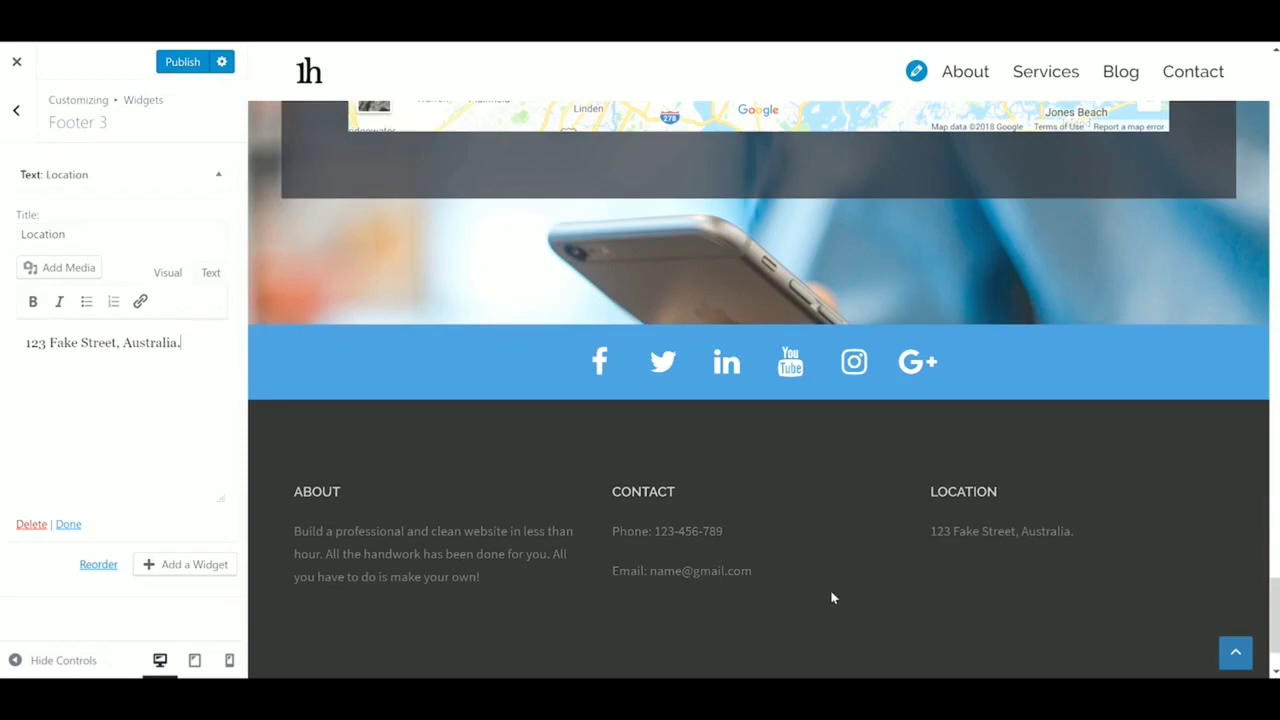
{"action": "left_click_drag", "start_coordinate": [1274, 596], "coordinate": [1274, 606]}
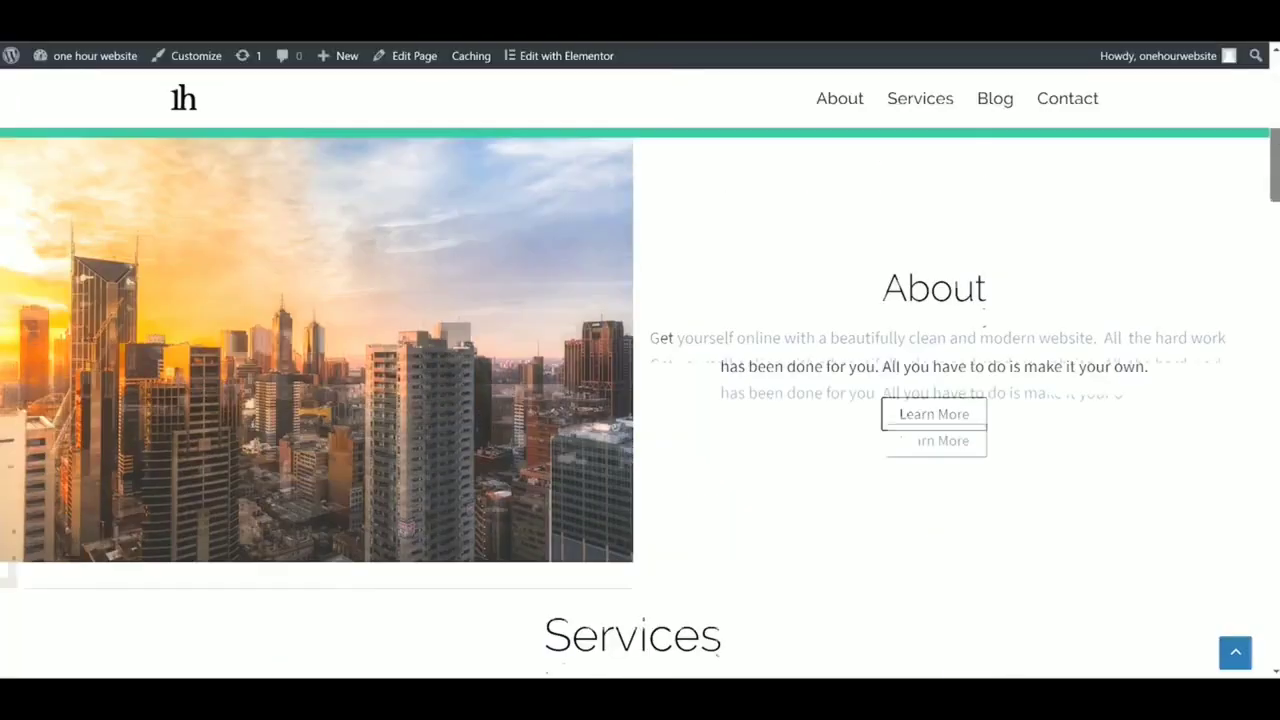
{"action": "scroll", "coordinate": [640, 400], "scroll_direction": "up", "scroll_amount": 8}
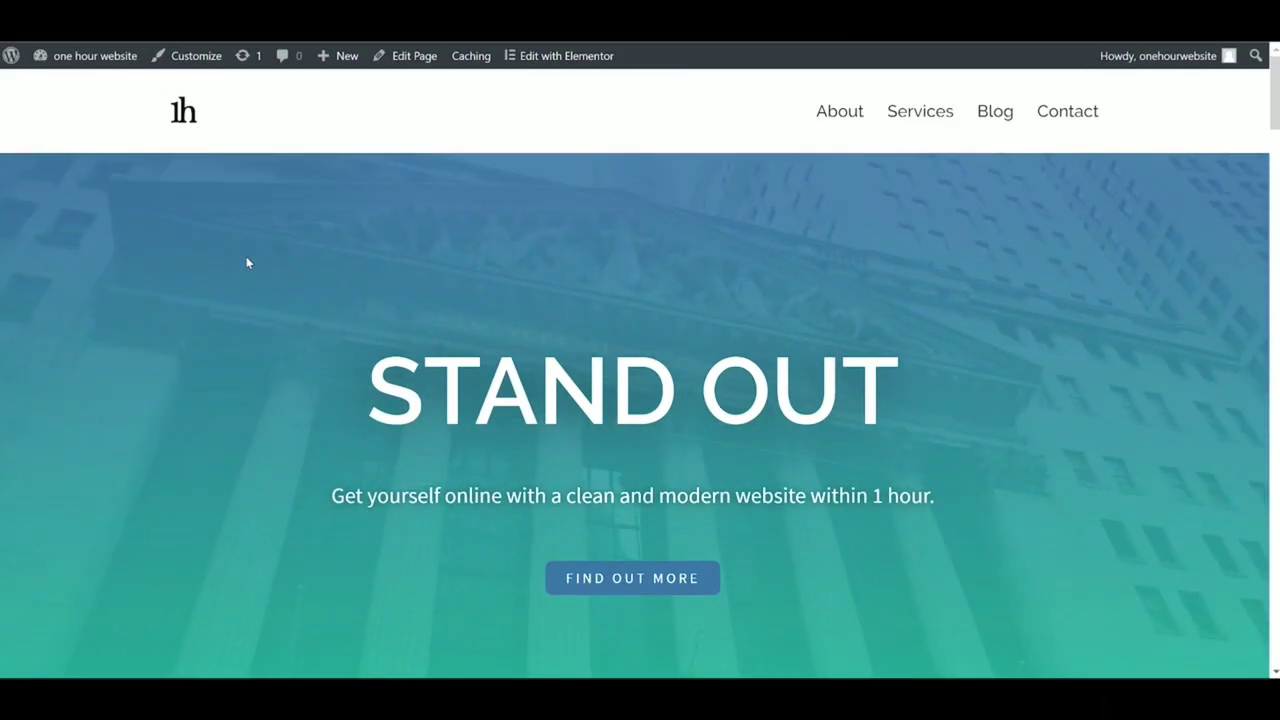
Step: Set the 1h logo as the site icon without cropping
{"action": "left_click", "coordinate": [204, 61]}
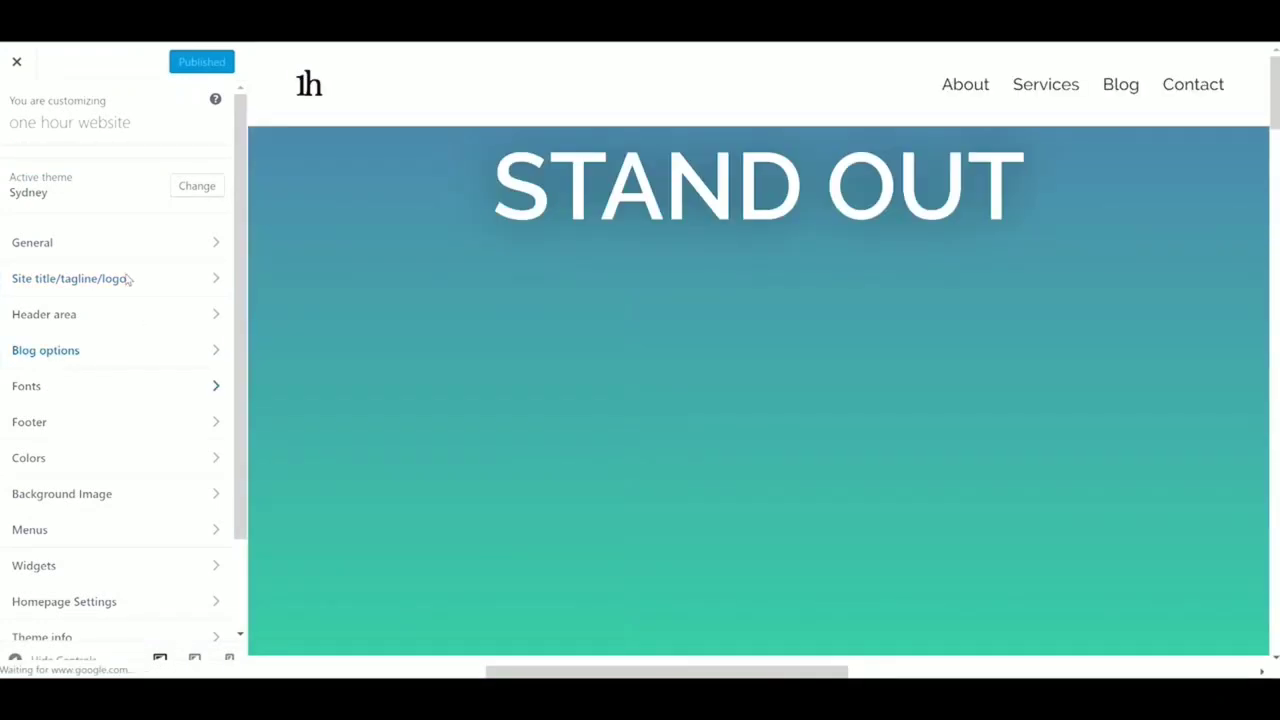
{"action": "left_click", "coordinate": [128, 279]}
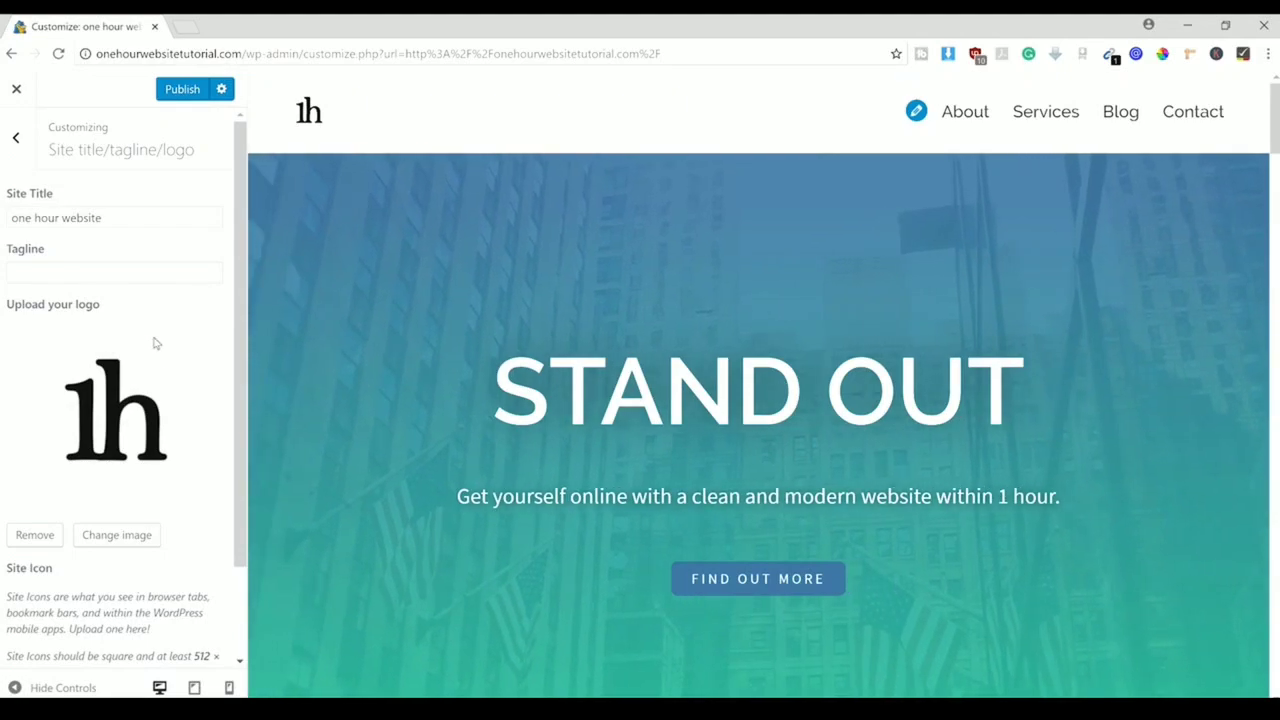
{"action": "scroll", "coordinate": [149, 343], "scroll_direction": "down", "scroll_amount": 2}
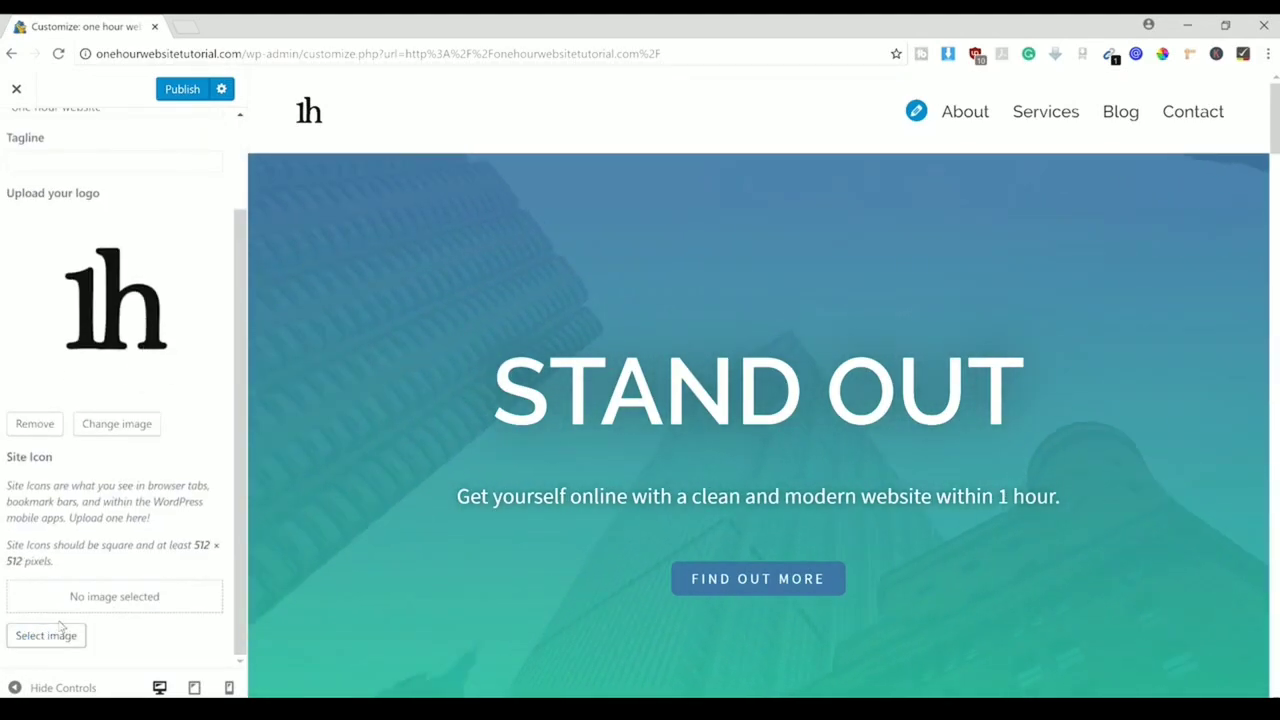
{"action": "left_click", "coordinate": [60, 627]}
{"action": "scroll", "coordinate": [1005, 383], "scroll_direction": "down", "scroll_amount": 3}
{"action": "left_click_drag", "start_coordinate": [1005, 383], "coordinate": [995, 557]}
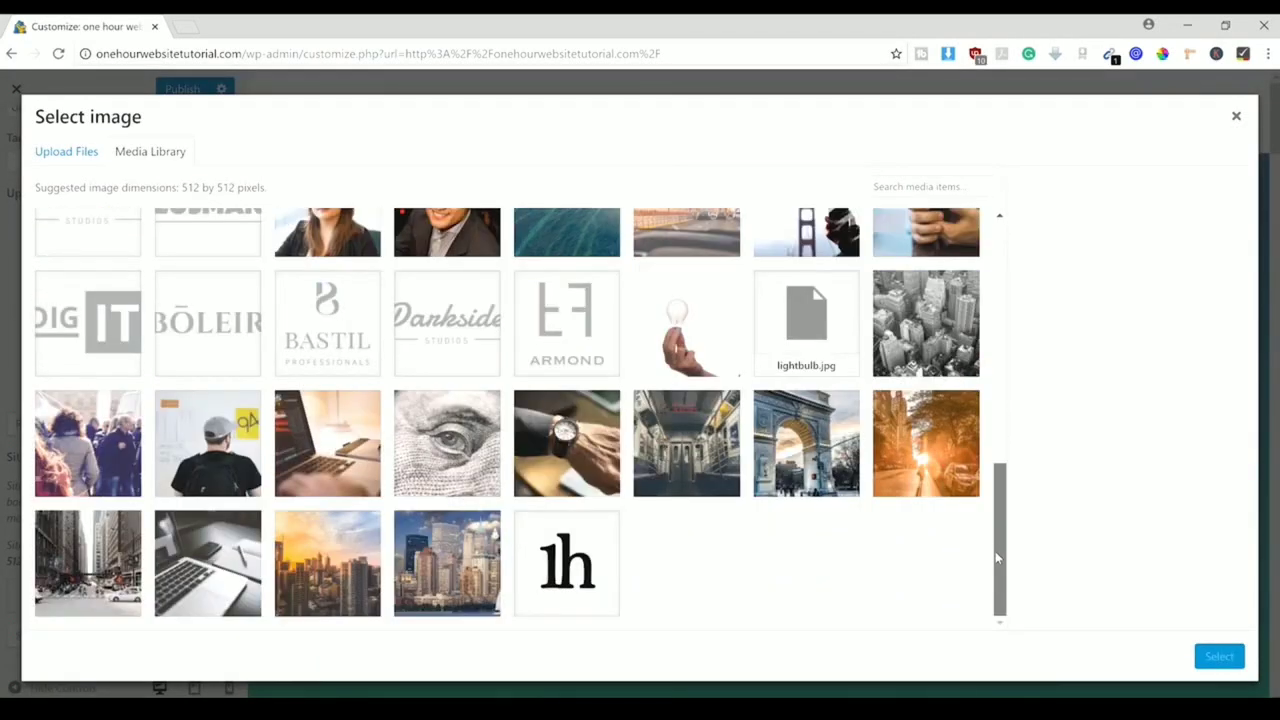
{"action": "left_click", "coordinate": [589, 573]}
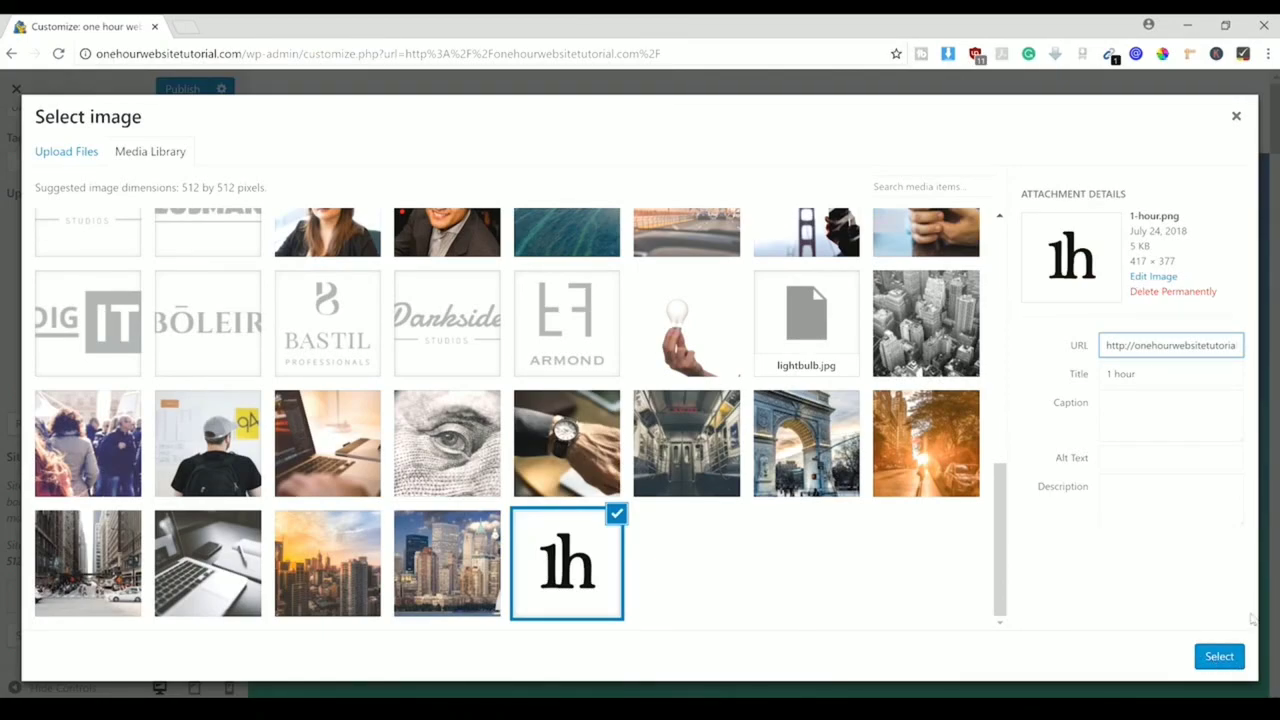
{"action": "left_click", "coordinate": [1222, 660]}
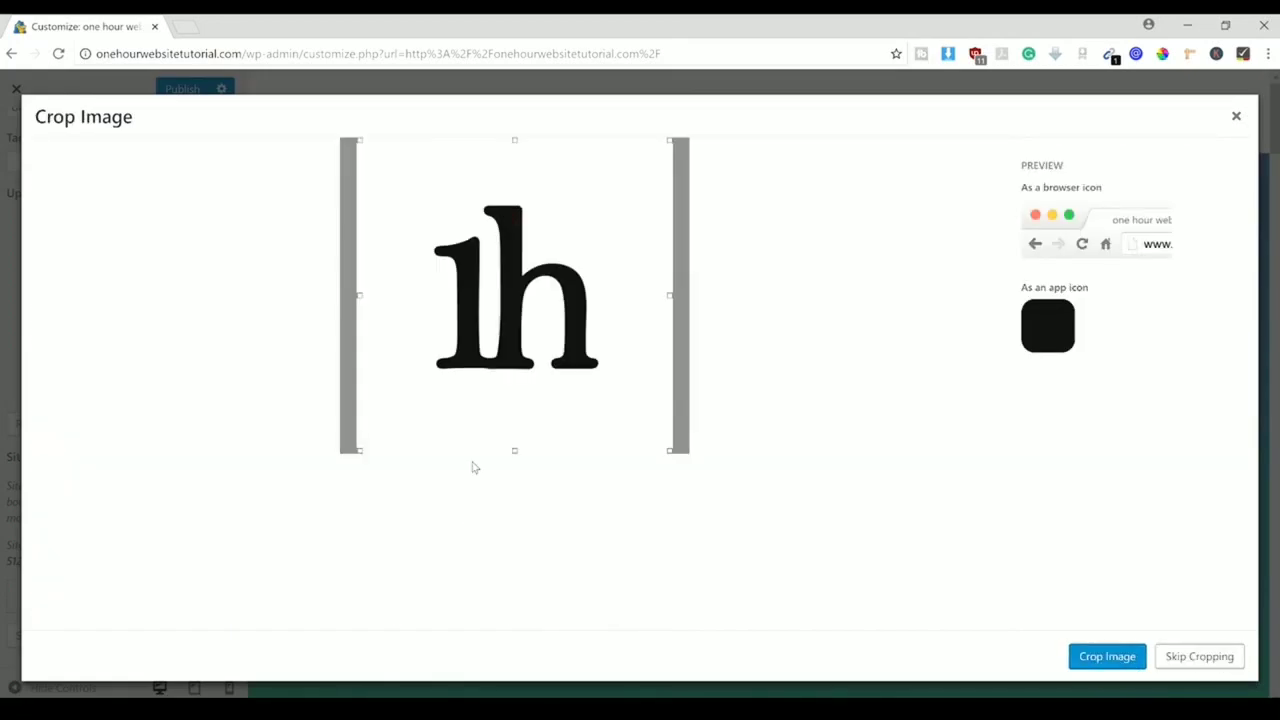
{"action": "left_click", "coordinate": [1178, 660]}
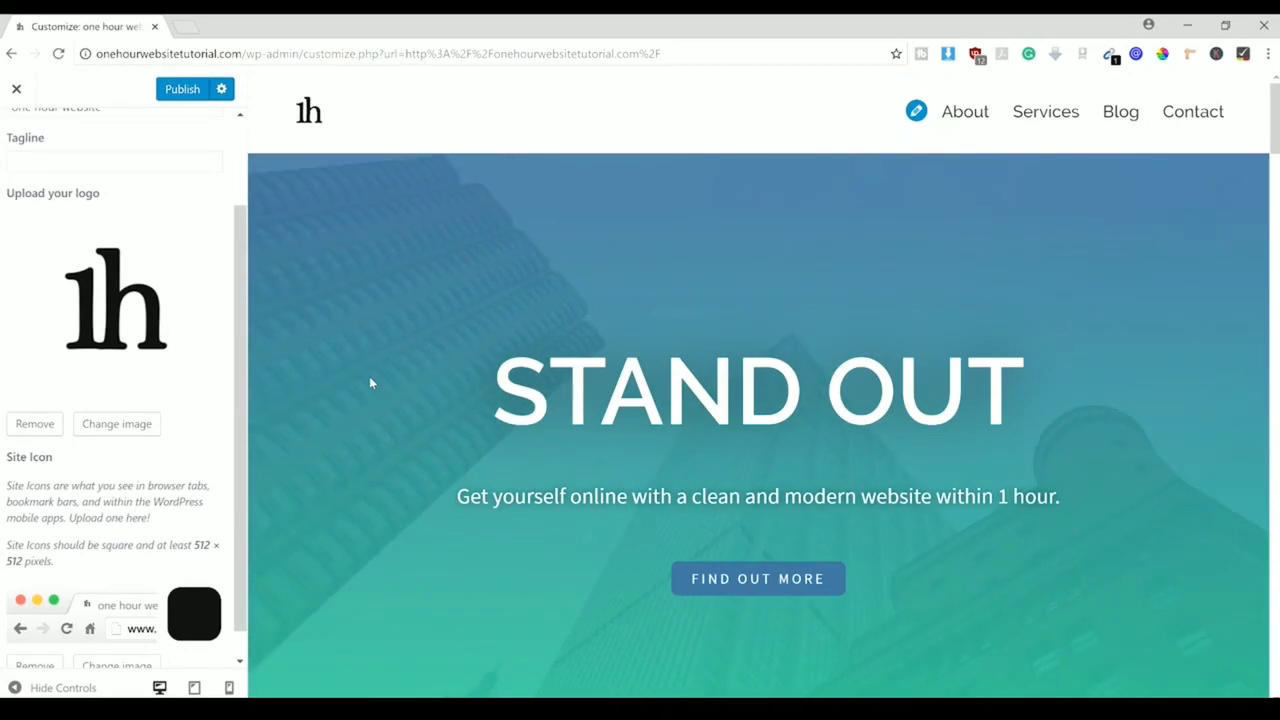
Step: Publish the new site icon and the footer widget changes
{"action": "left_click", "coordinate": [172, 92]}
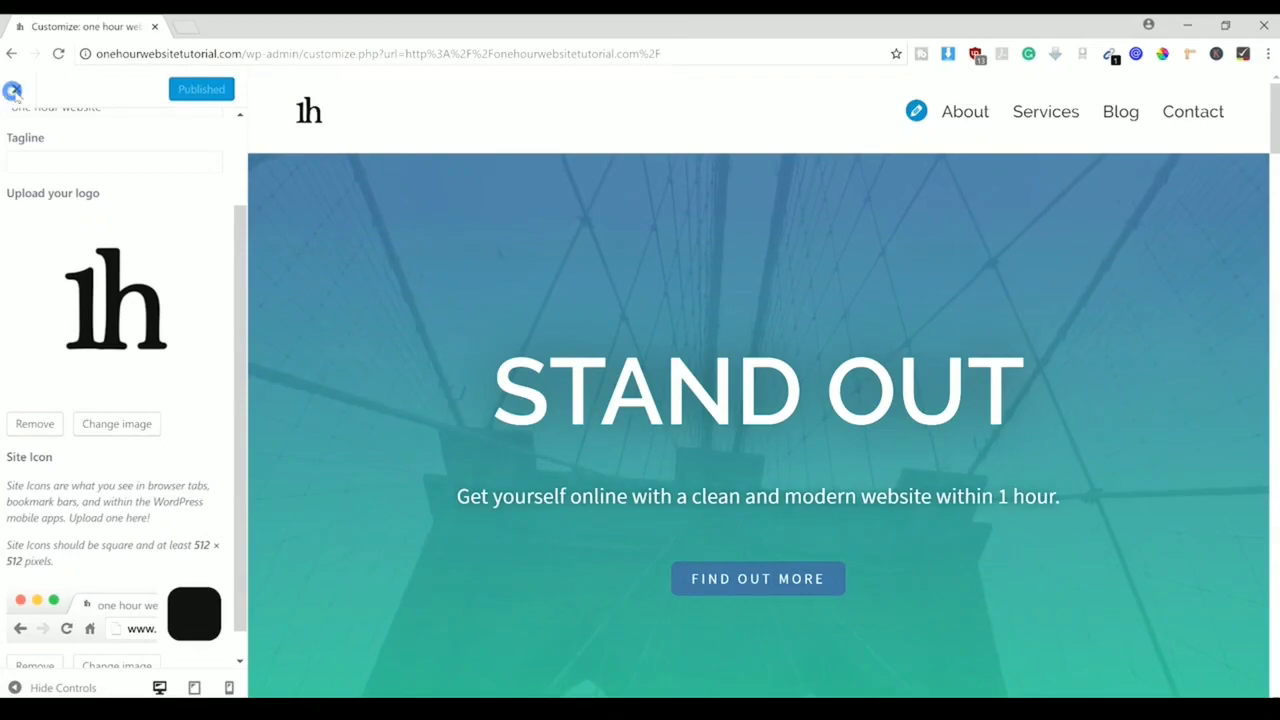
{"action": "left_click", "coordinate": [16, 90]}
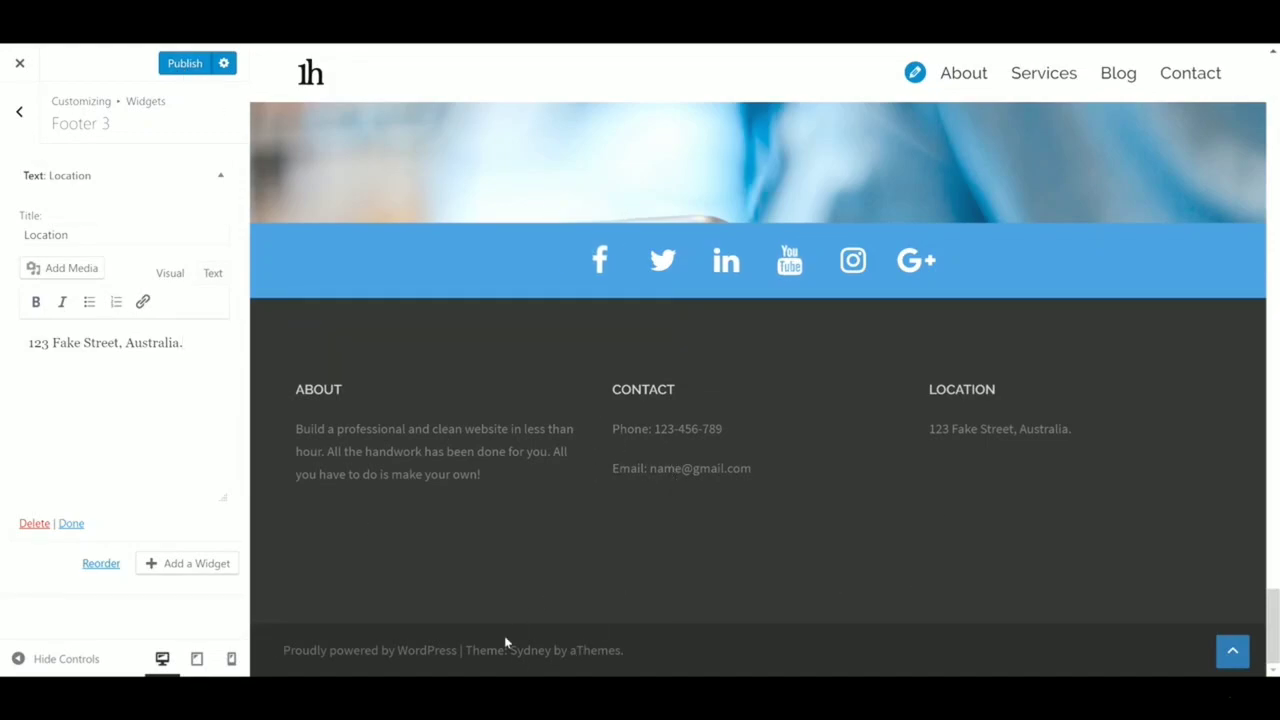
{"action": "left_click", "coordinate": [186, 65]}
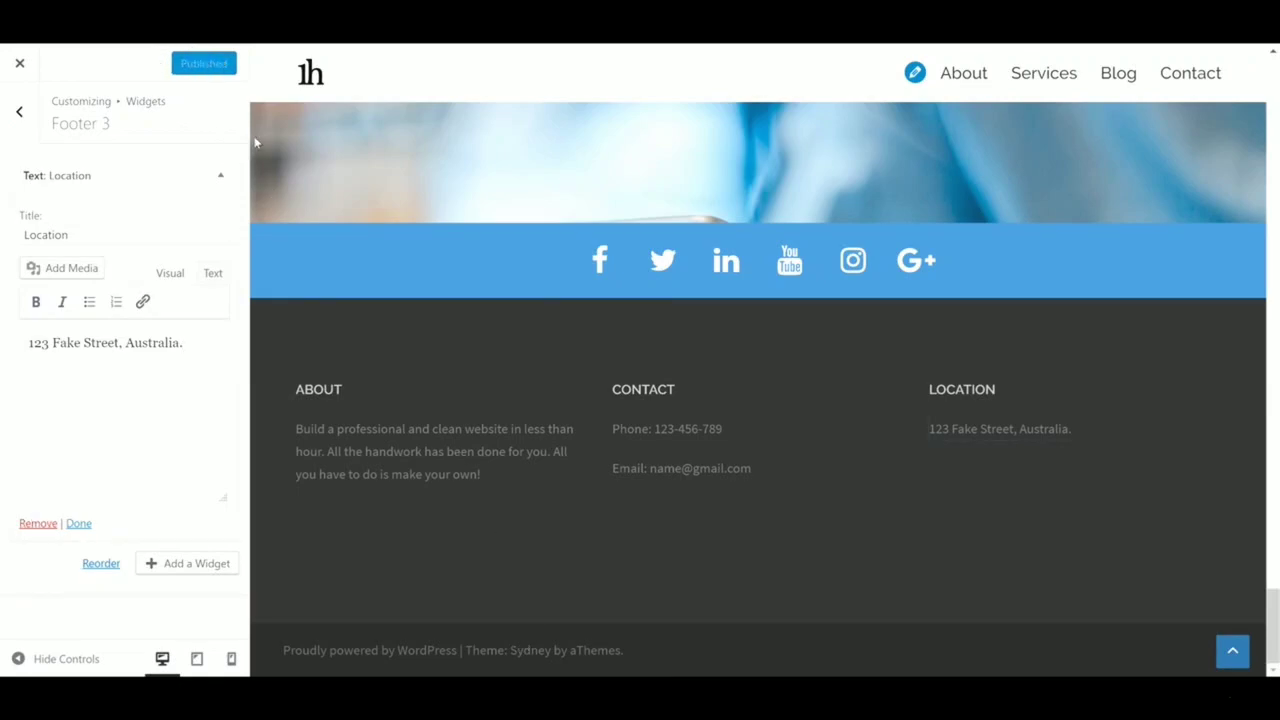
Step: Close the Customizer and view the live homepage's page source
{"action": "left_click", "coordinate": [17, 62]}
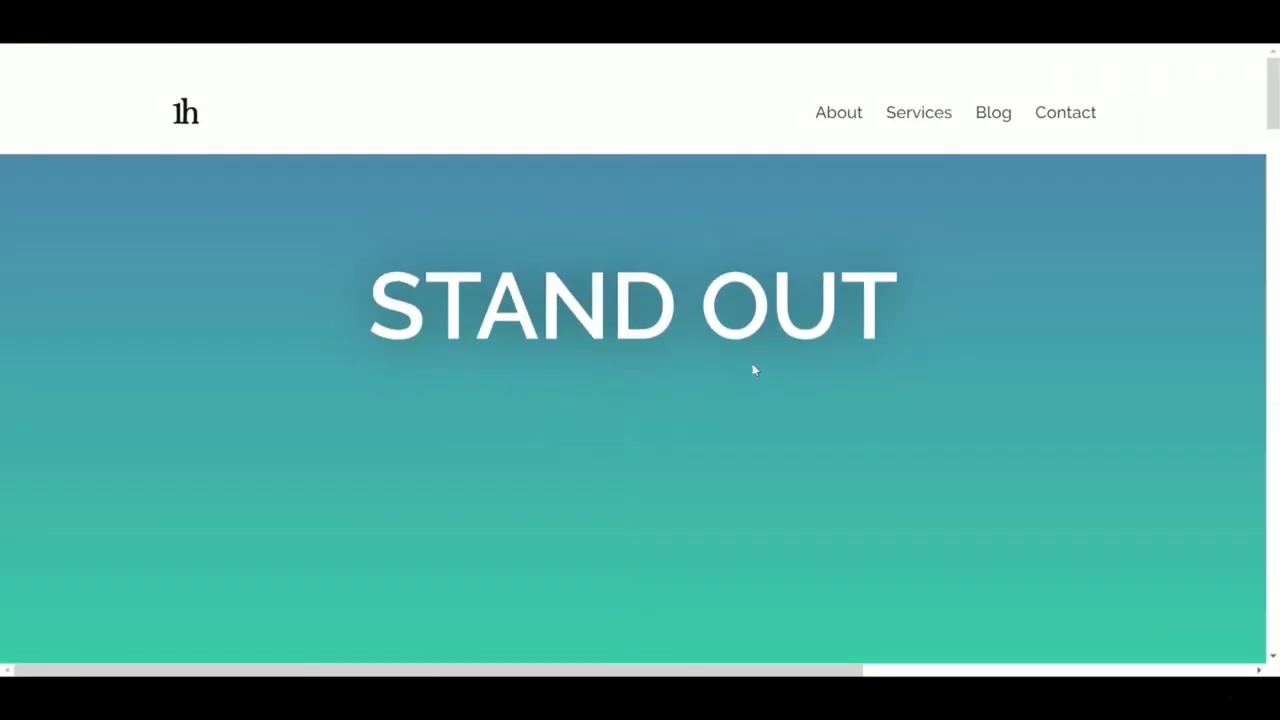
{"action": "scroll", "coordinate": [752, 370], "scroll_direction": "down", "scroll_amount": 5}
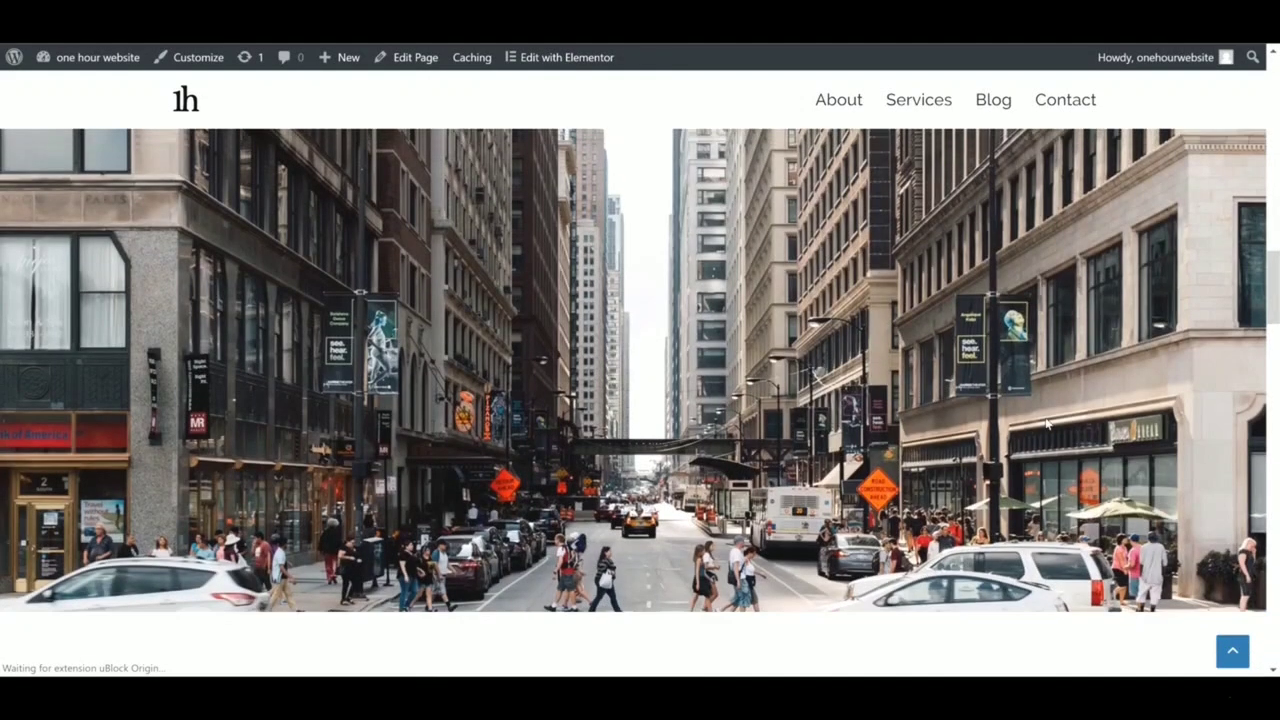
{"action": "scroll", "coordinate": [829, 355], "scroll_direction": "down", "scroll_amount": 6}
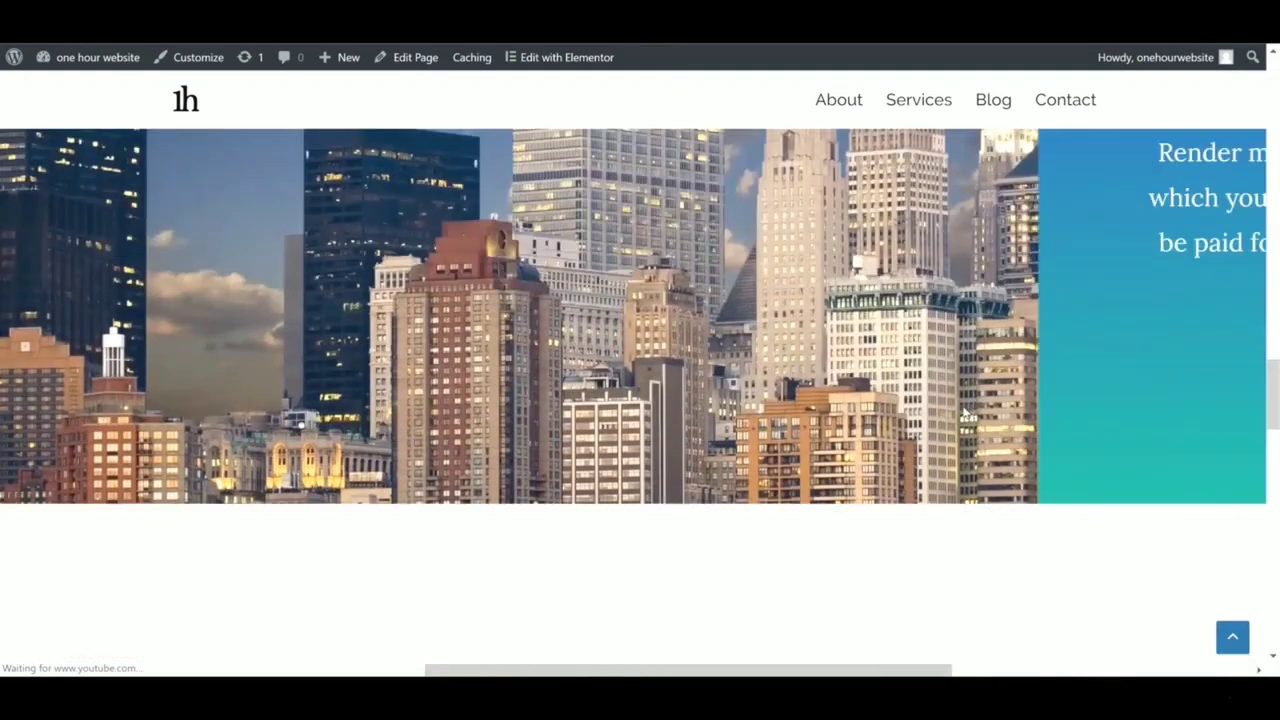
{"action": "scroll", "coordinate": [968, 414], "scroll_direction": "down", "scroll_amount": 4}
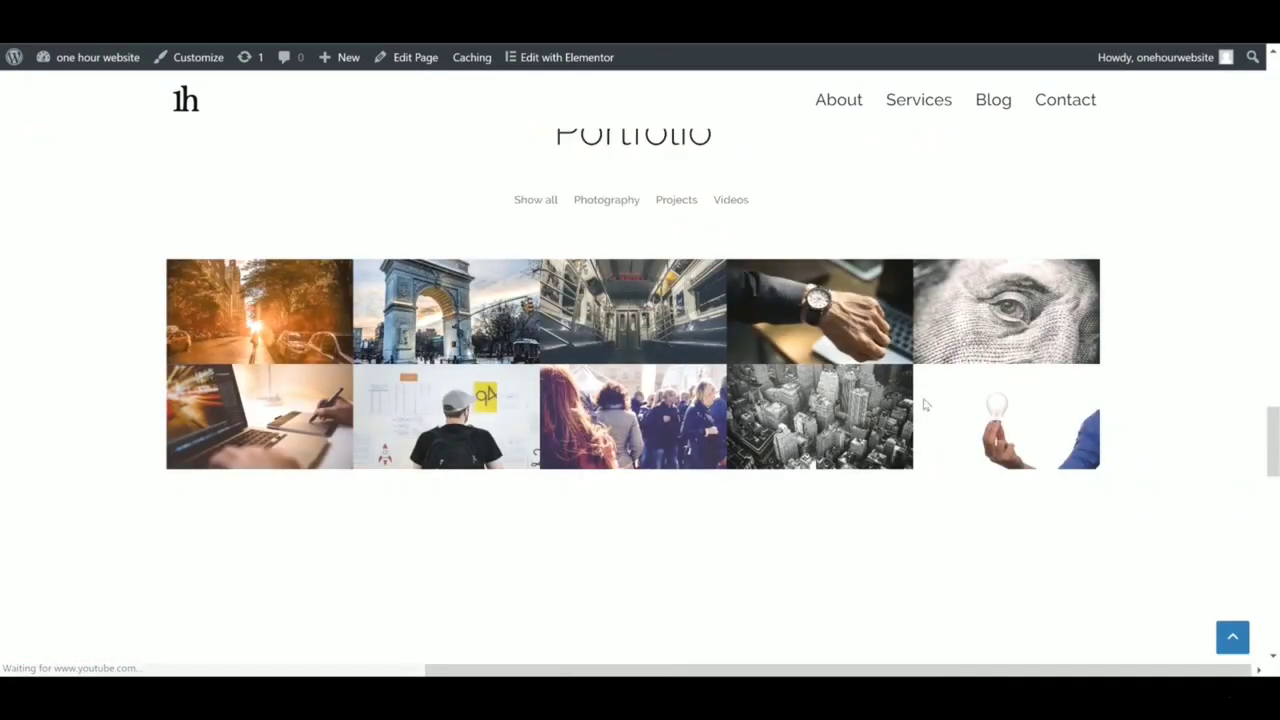
{"action": "right_click", "coordinate": [1036, 189]}
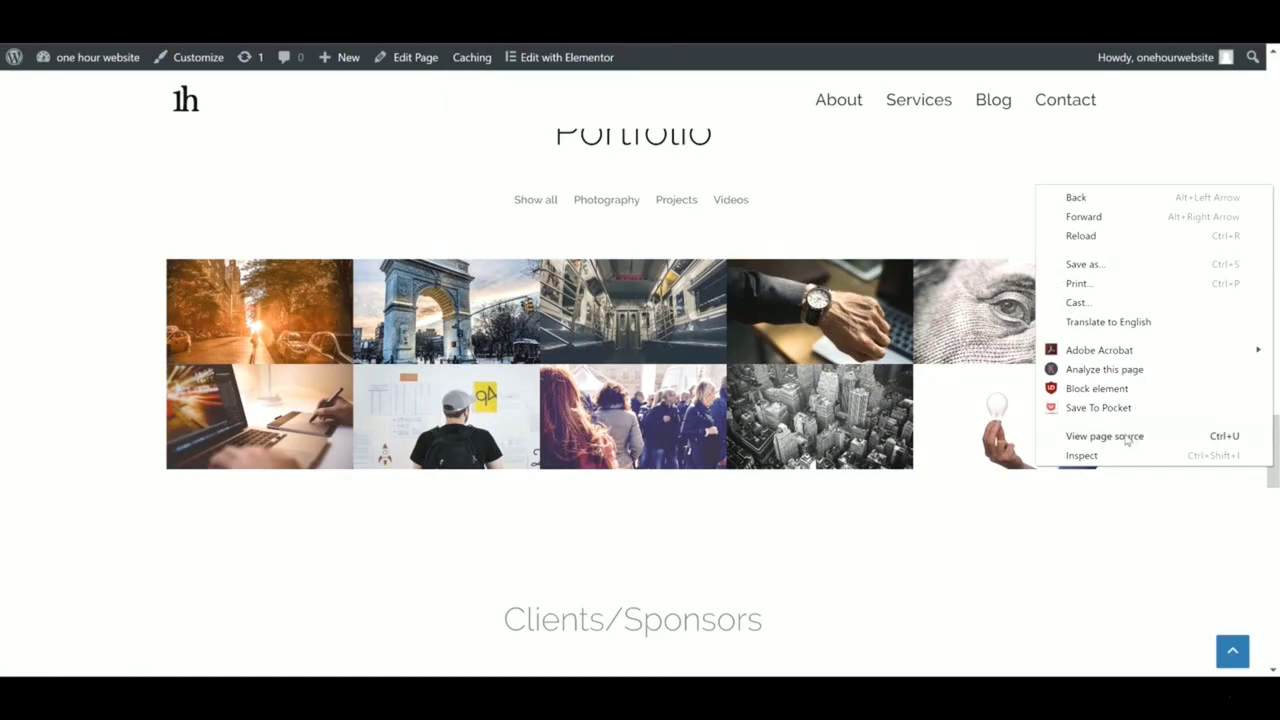
{"action": "left_click", "coordinate": [1122, 437]}
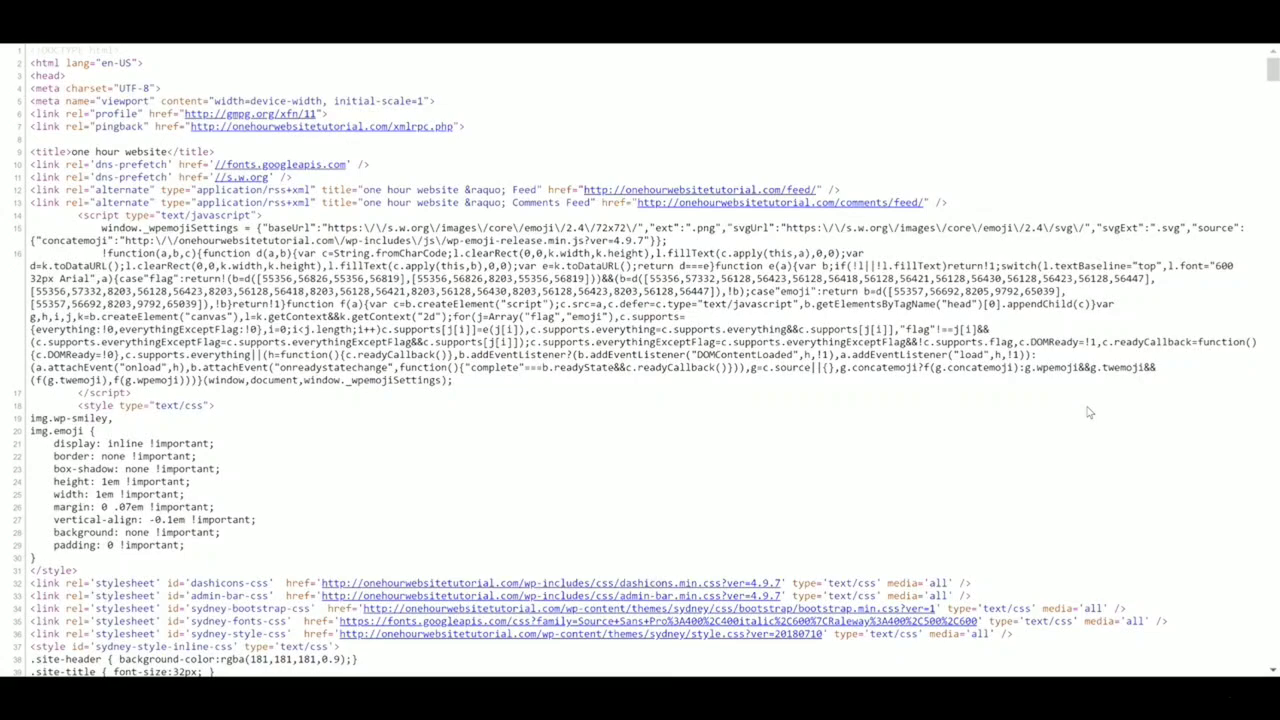
Step: Search the source for 'proud' and select the Proudly powered by WordPress credit markup
{"action": "key", "text": "ctrl+f"}
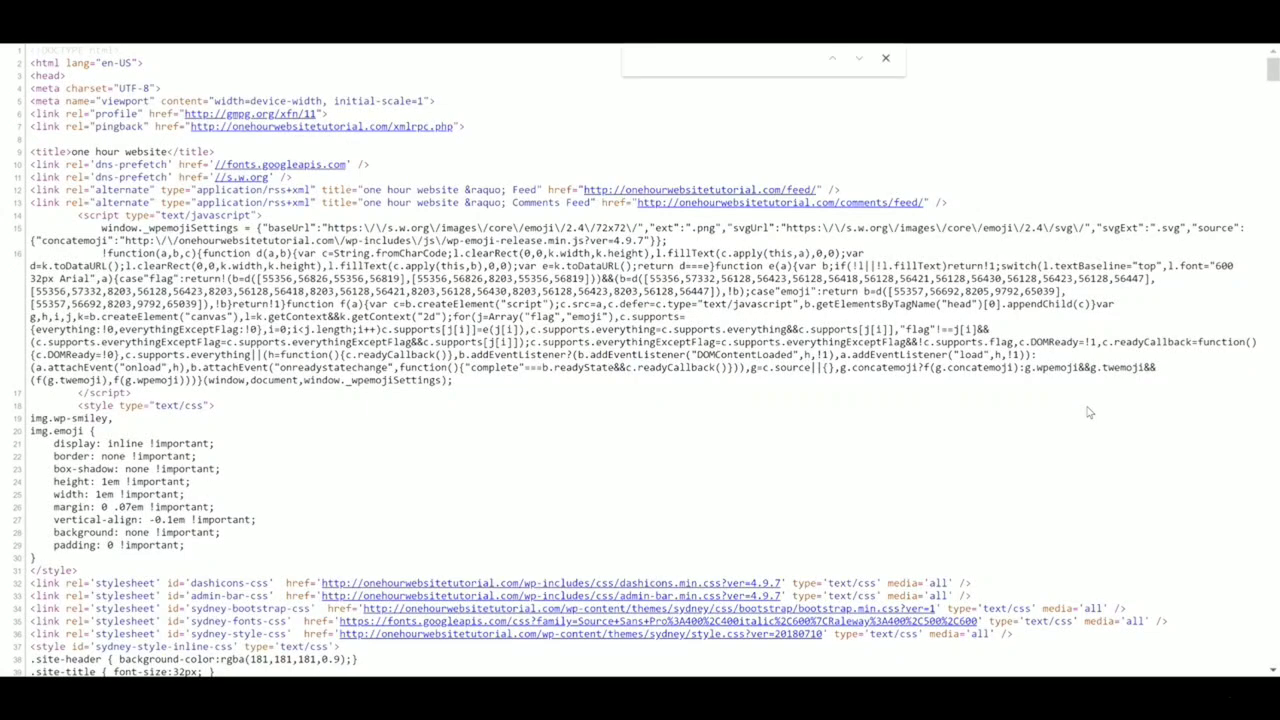
{"action": "type", "text": "pr"}
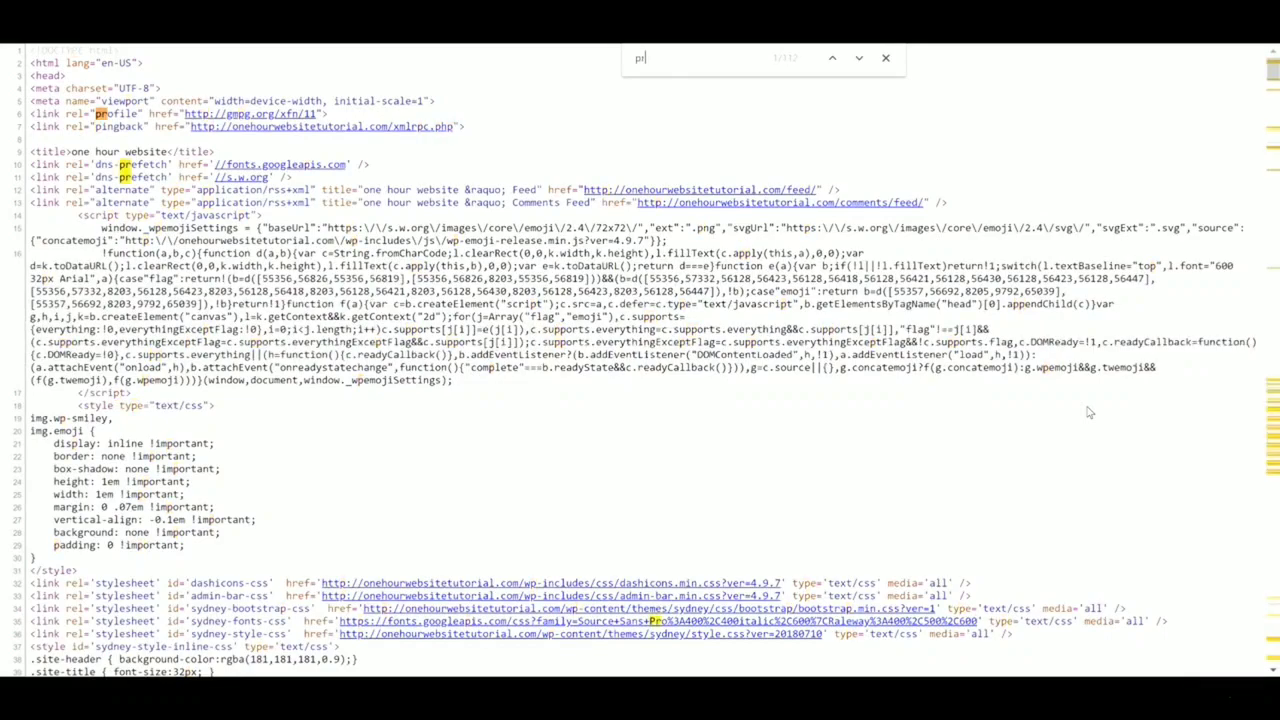
{"action": "type", "text": "oud"}
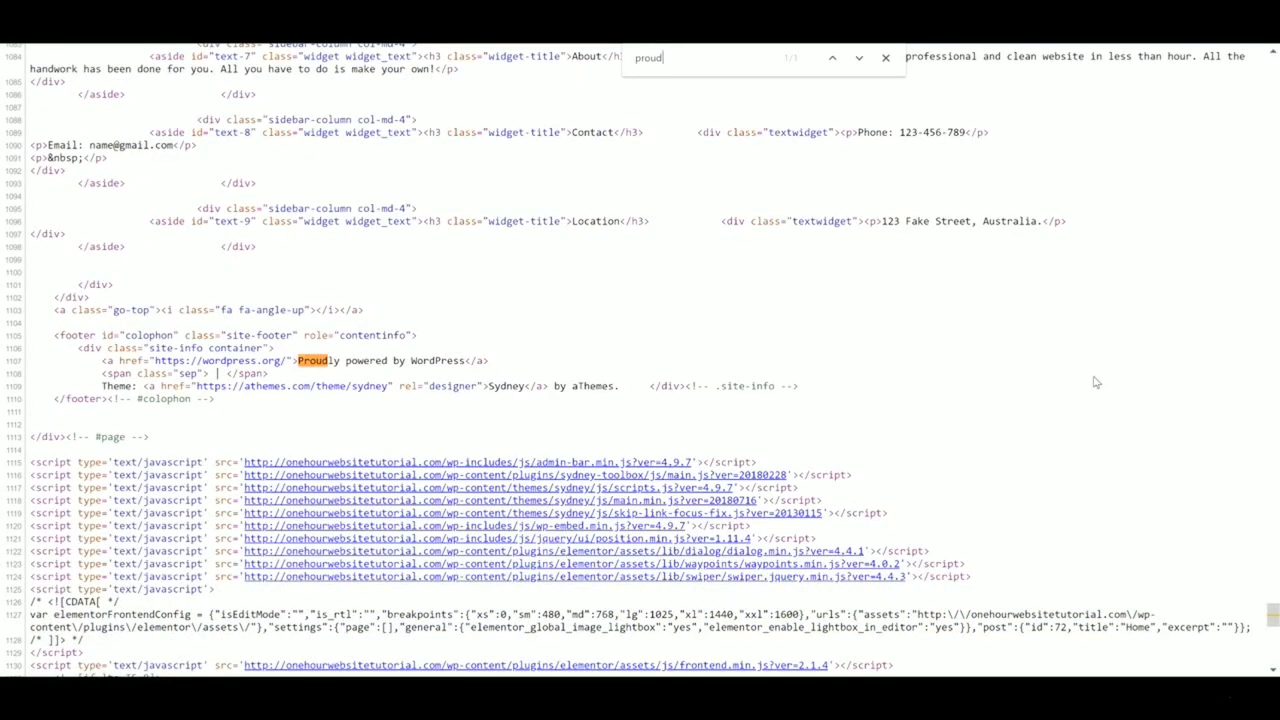
{"action": "left_click_drag", "start_coordinate": [100, 365], "coordinate": [490, 405]}
{"action": "key", "text": "ctrl+c"}
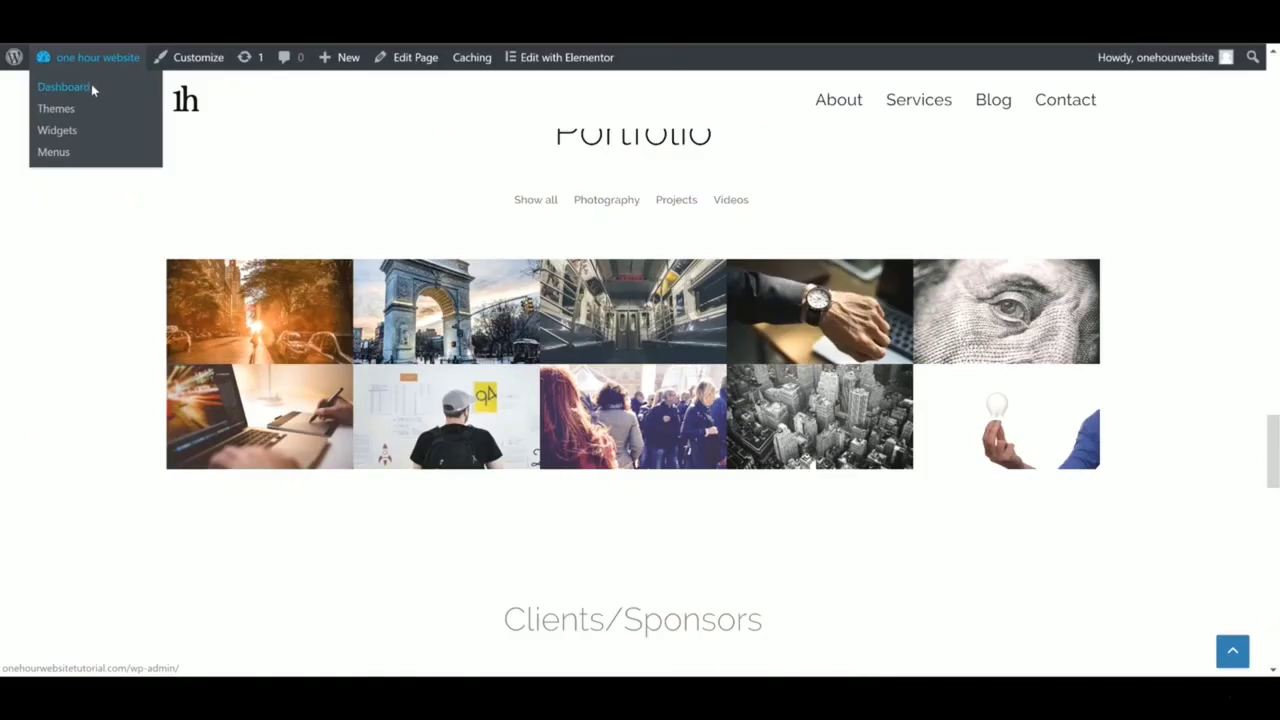
Step: Find the Remove Footer Credit plugin with a 'footer credit' search, then install and activate it
{"action": "left_click", "coordinate": [74, 86]}
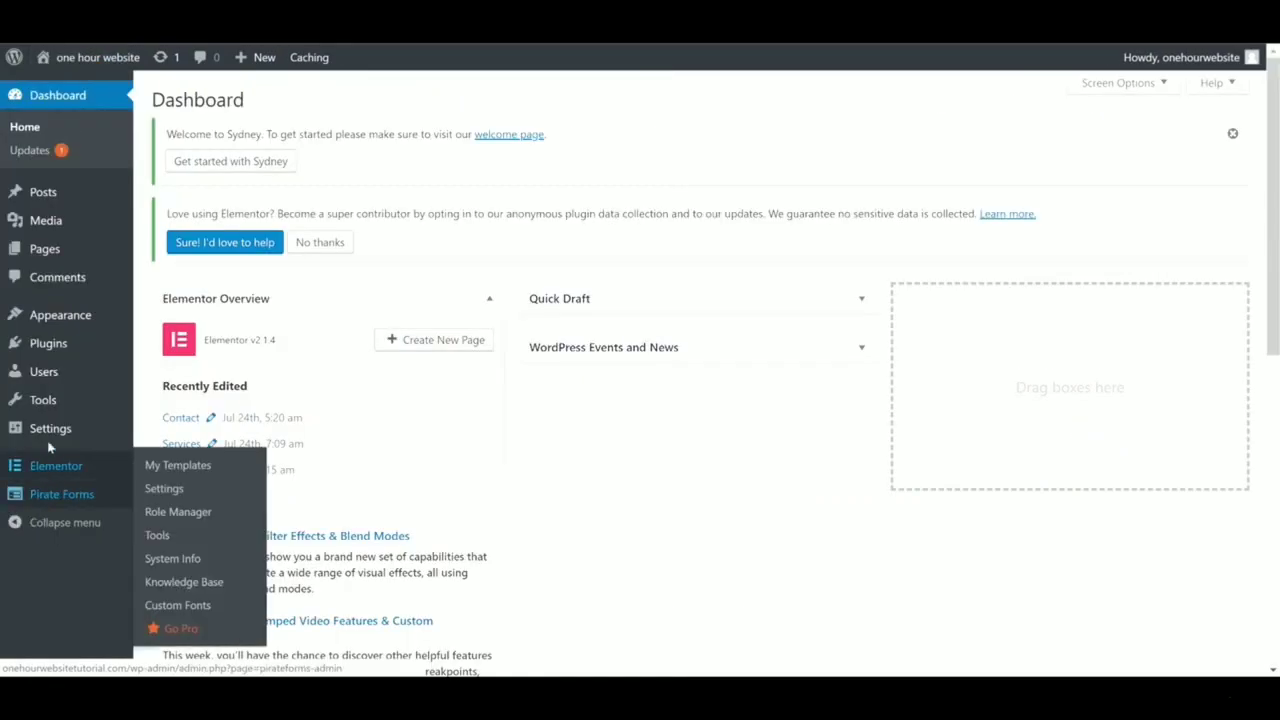
{"action": "mouse_move", "coordinate": [47, 403]}
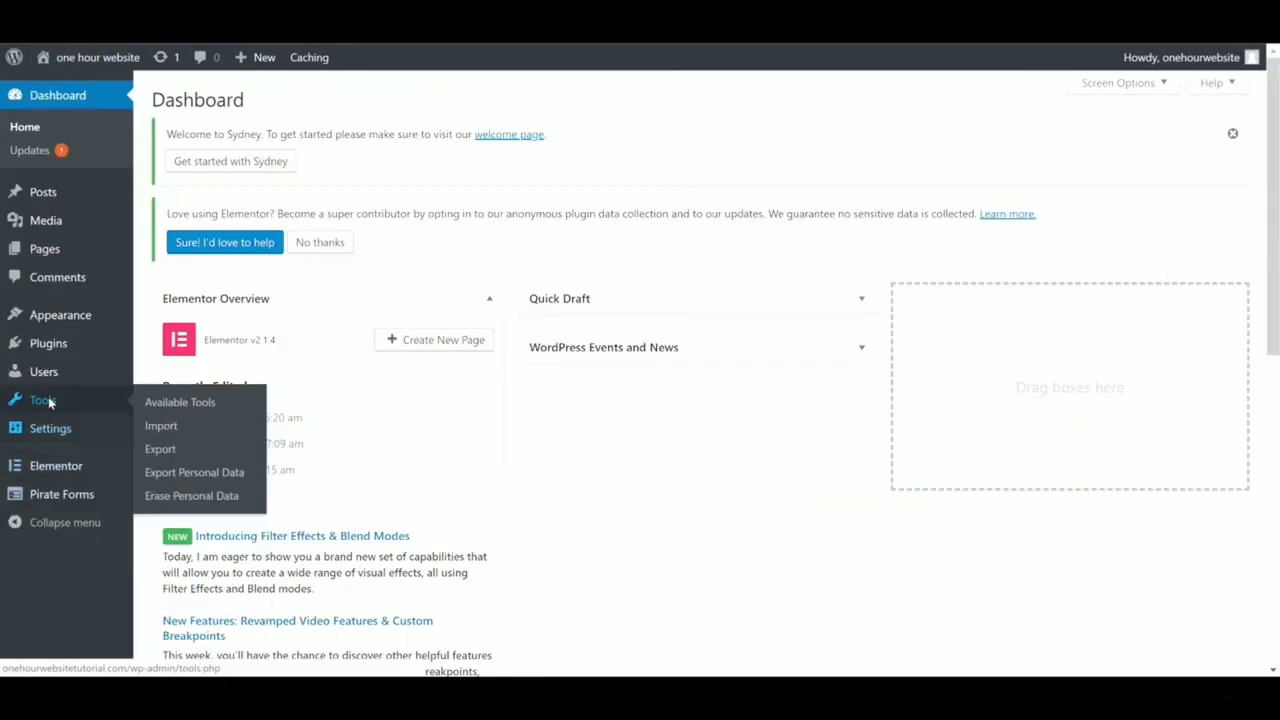
{"action": "mouse_move", "coordinate": [52, 345]}
{"action": "left_click", "coordinate": [163, 368]}
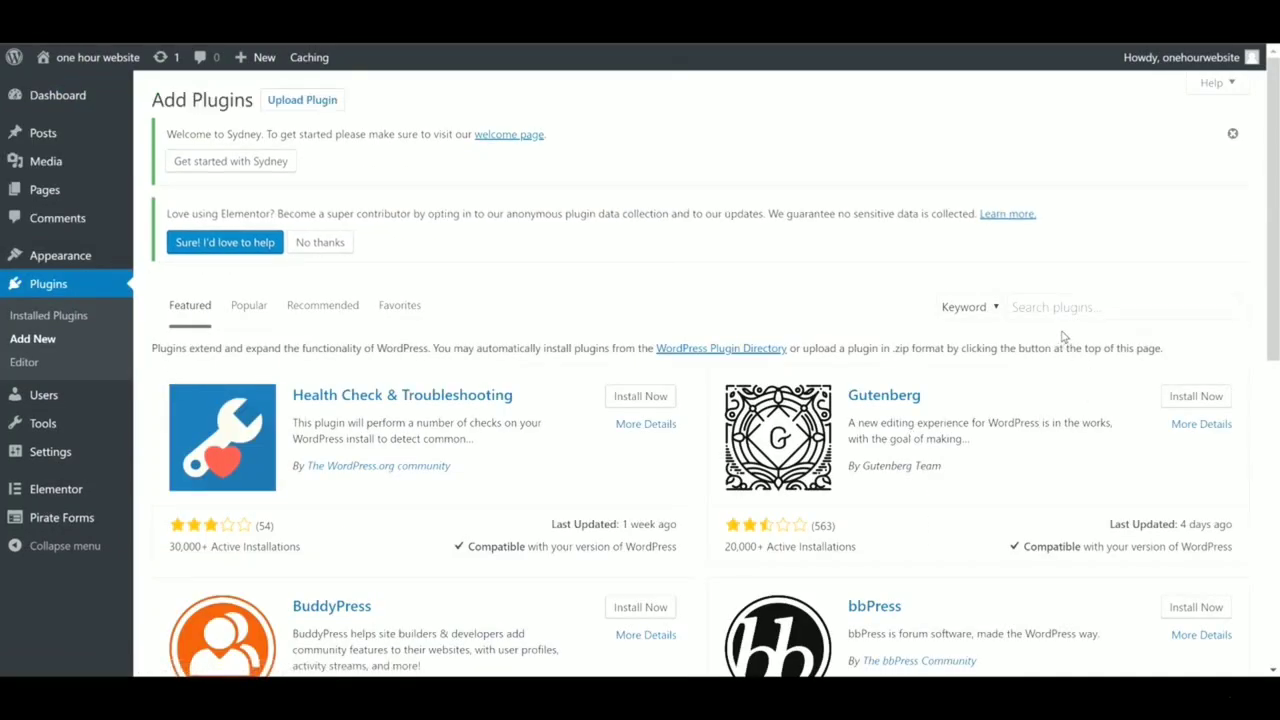
{"action": "left_click", "coordinate": [1052, 312]}
{"action": "type", "text": "fo"}
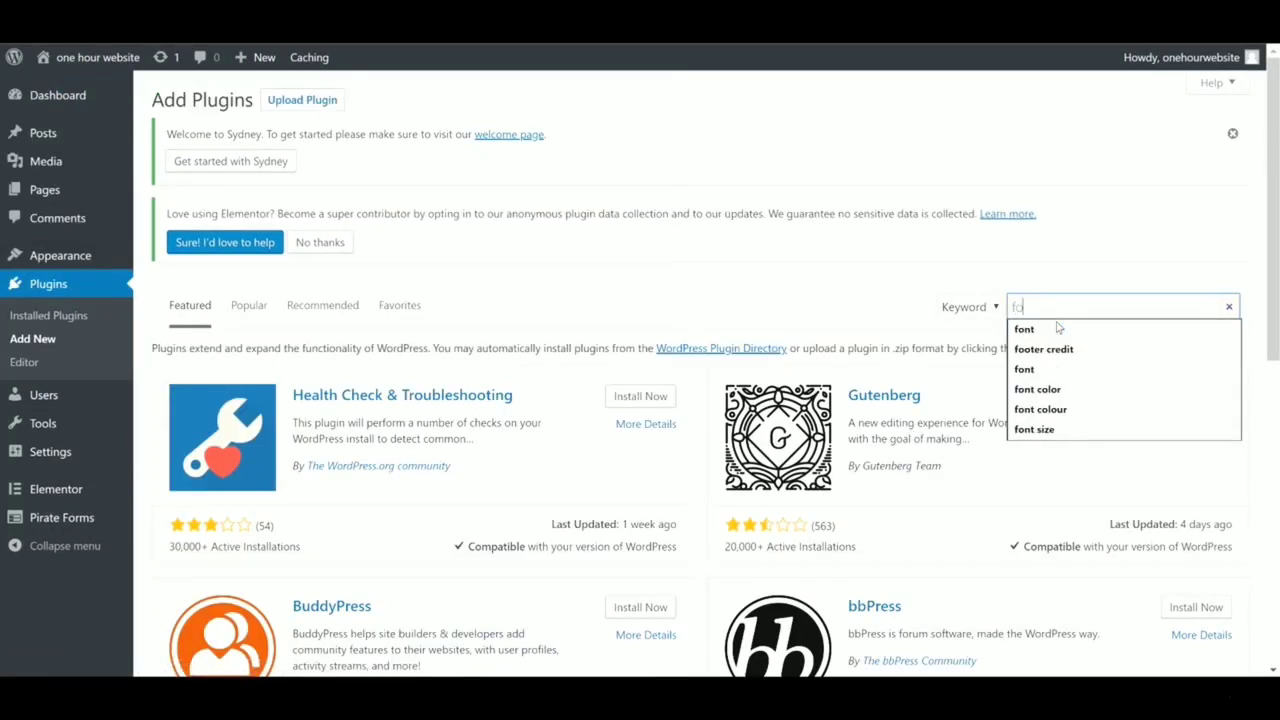
{"action": "left_click", "coordinate": [1040, 348]}
{"action": "left_click", "coordinate": [638, 392]}
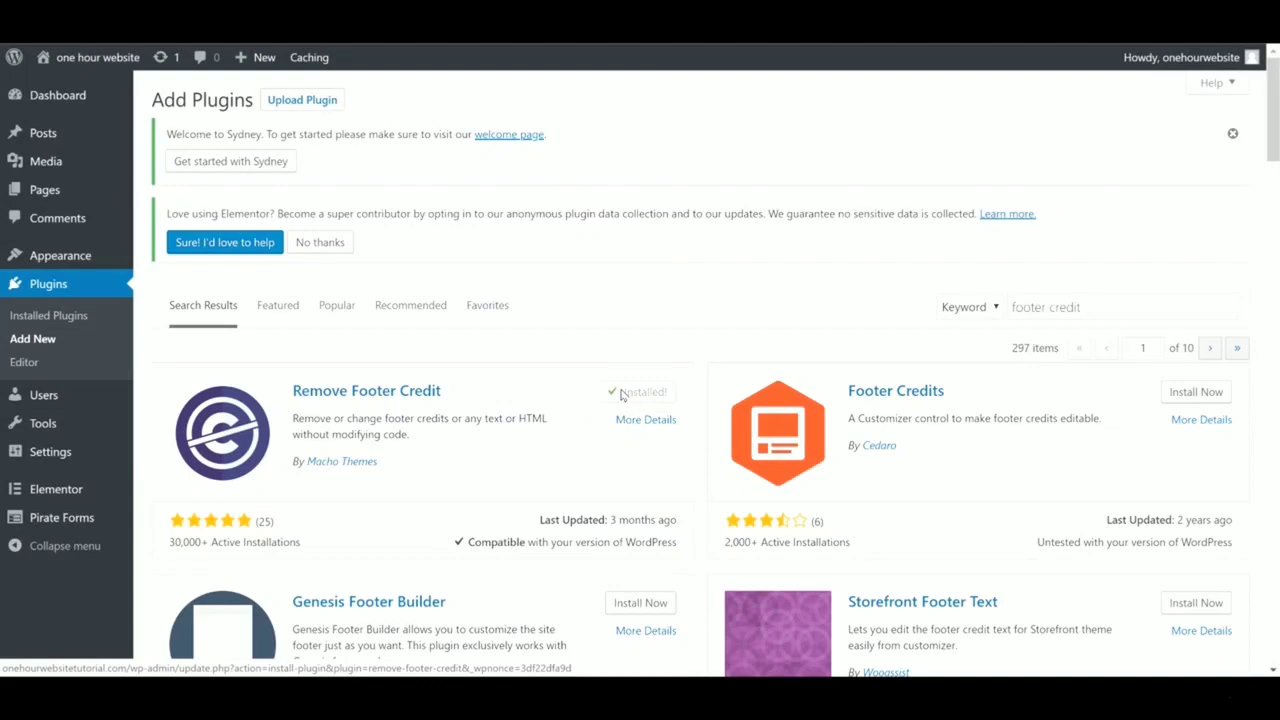
{"action": "left_click", "coordinate": [625, 393]}
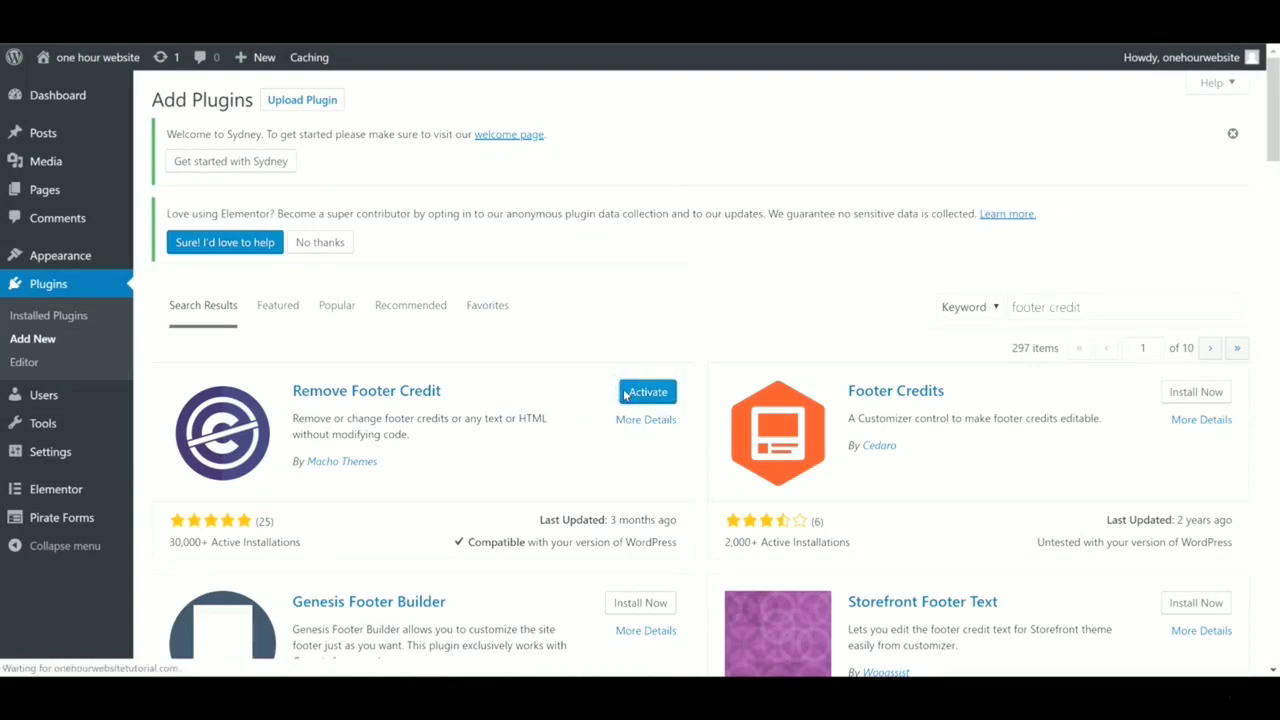
{"action": "mouse_move", "coordinate": [50, 453]}
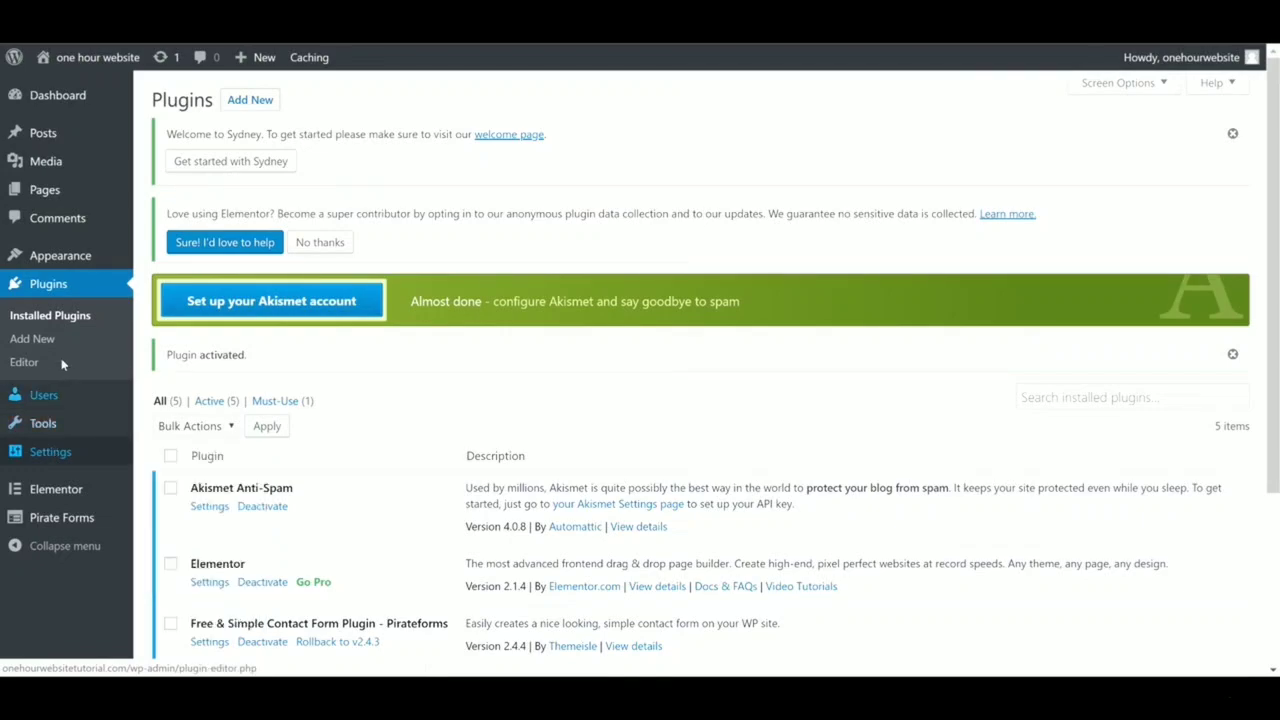
Step: In Remove Footer Credit, enter the theme's credit HTML and 'Copyright One Hour Website' as replacement
{"action": "mouse_move", "coordinate": [55, 421]}
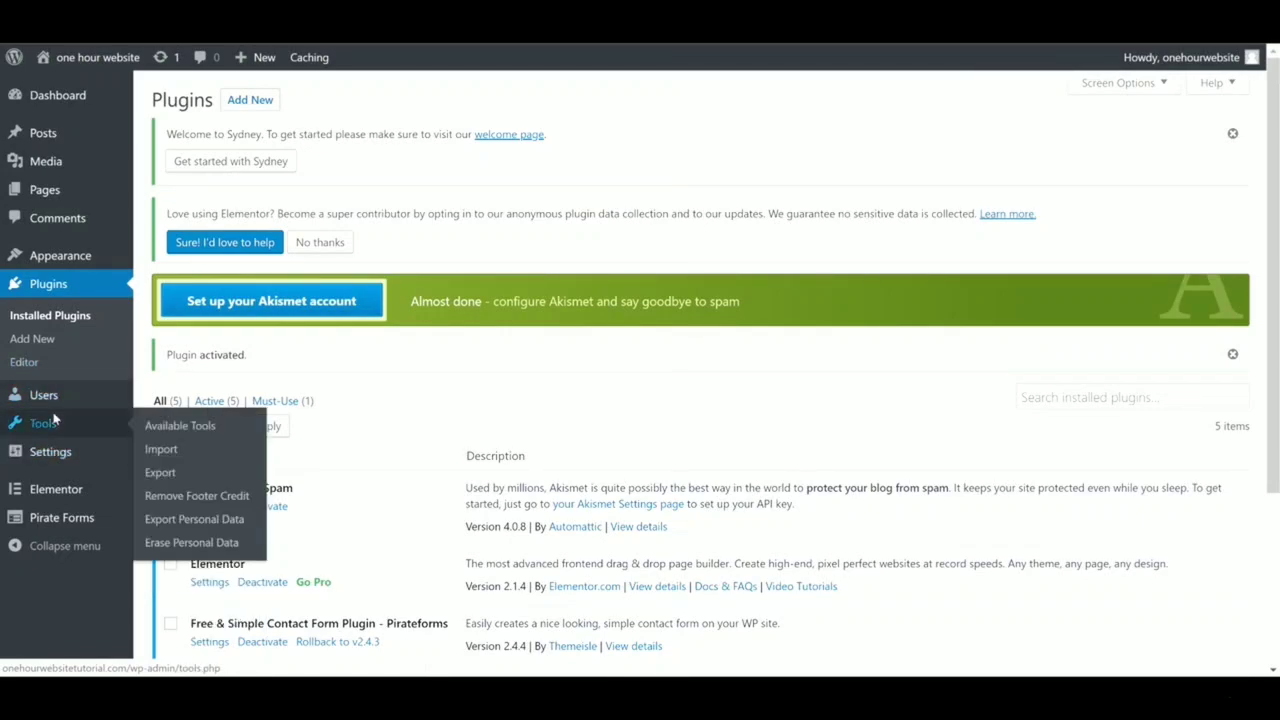
{"action": "left_click", "coordinate": [229, 496]}
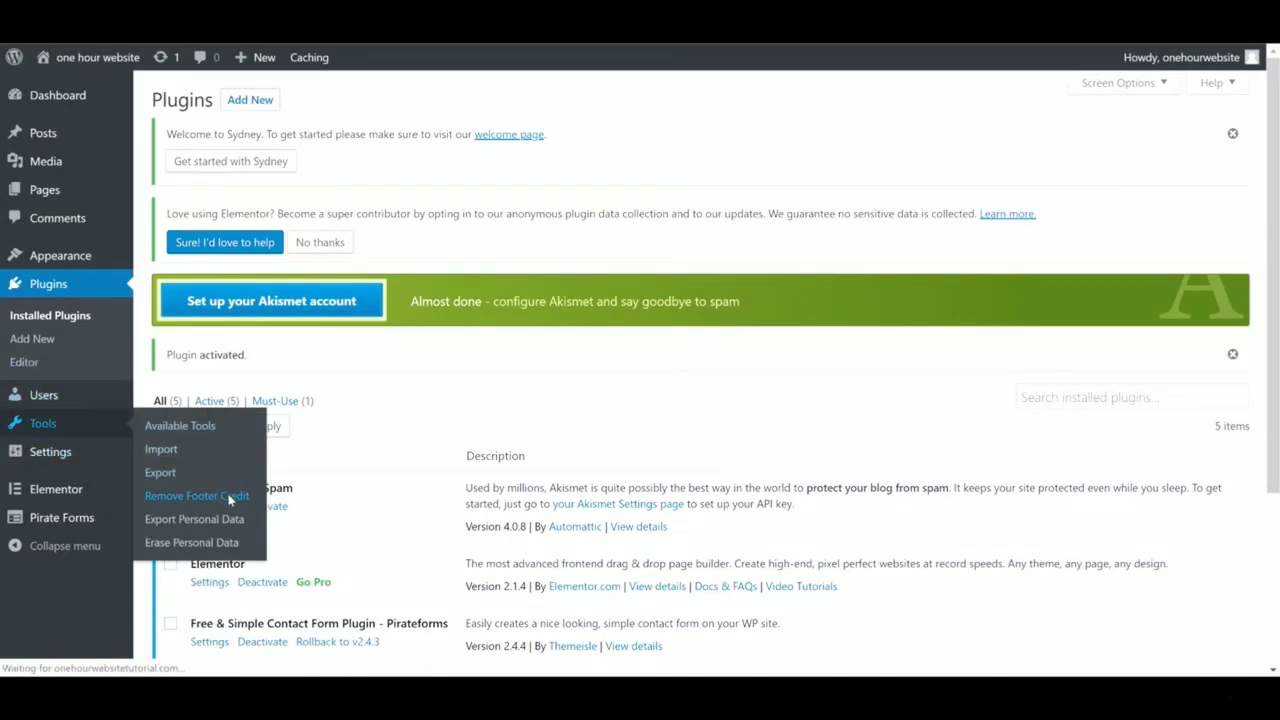
{"action": "key", "text": "ctrl+v"}
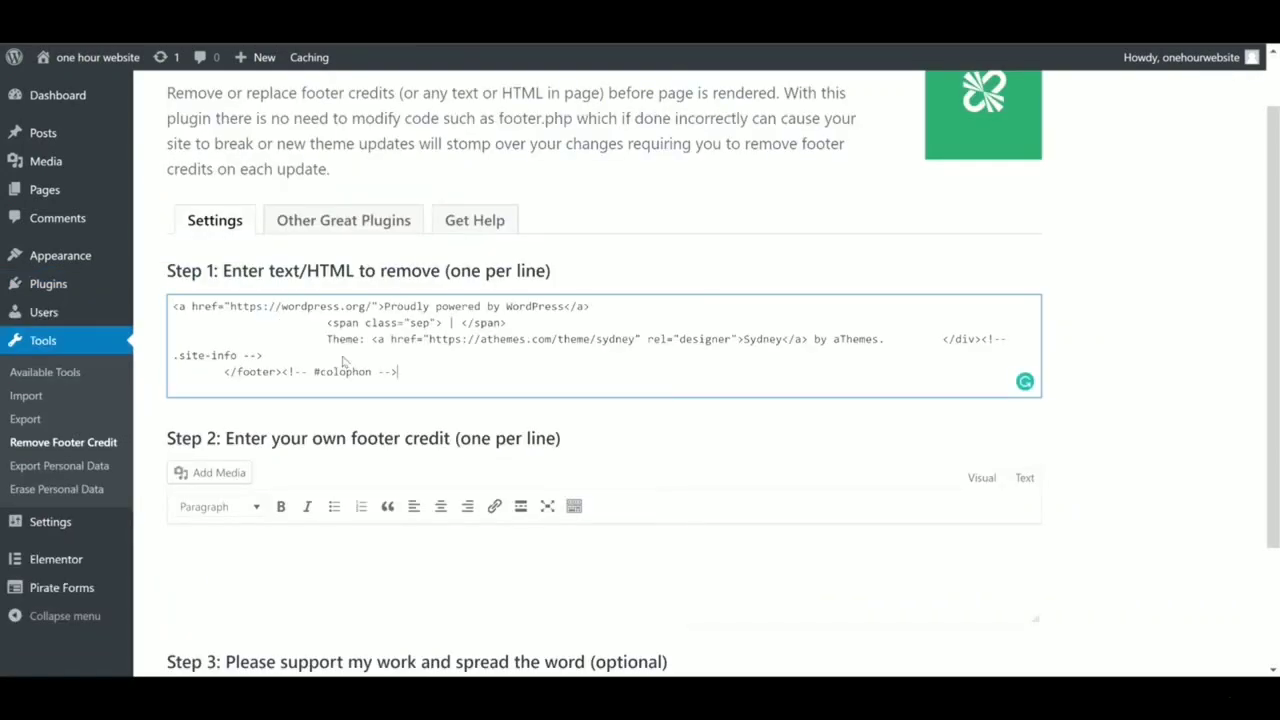
{"action": "left_click", "coordinate": [218, 555]}
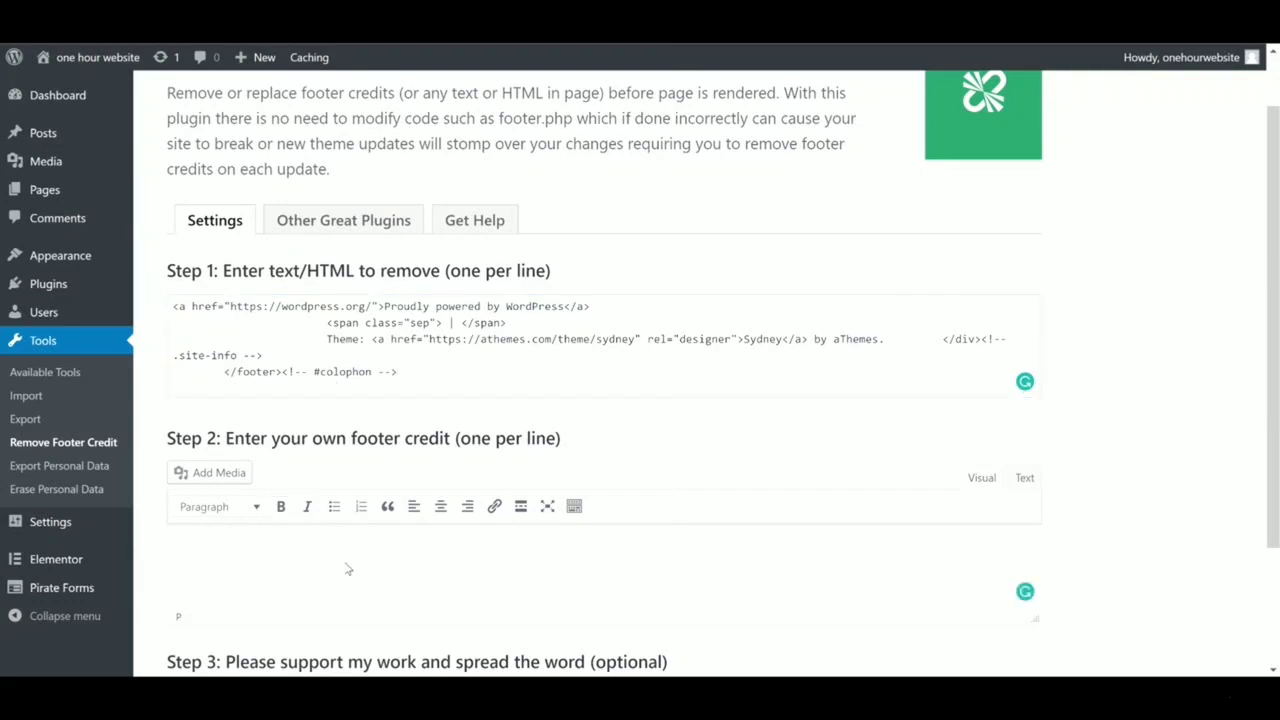
{"action": "scroll", "coordinate": [512, 552], "scroll_direction": "down", "scroll_amount": 1}
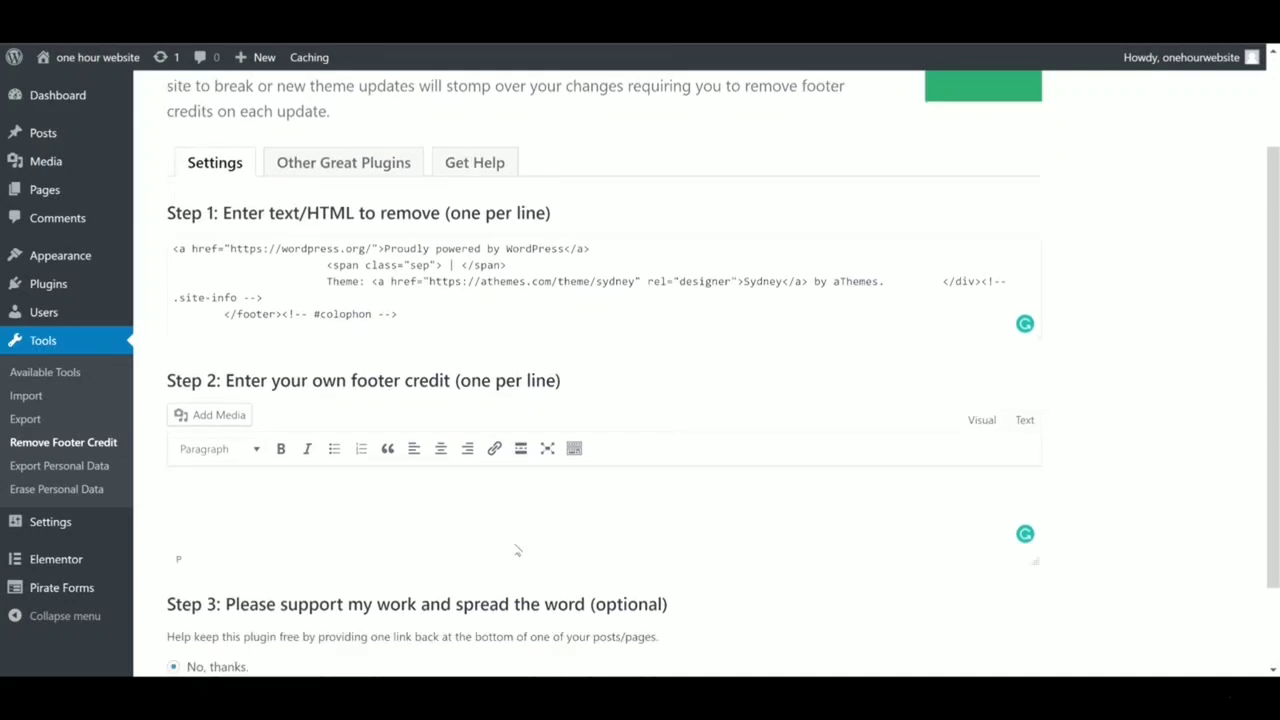
{"action": "type", "text": "Copyright One Hour Website"}
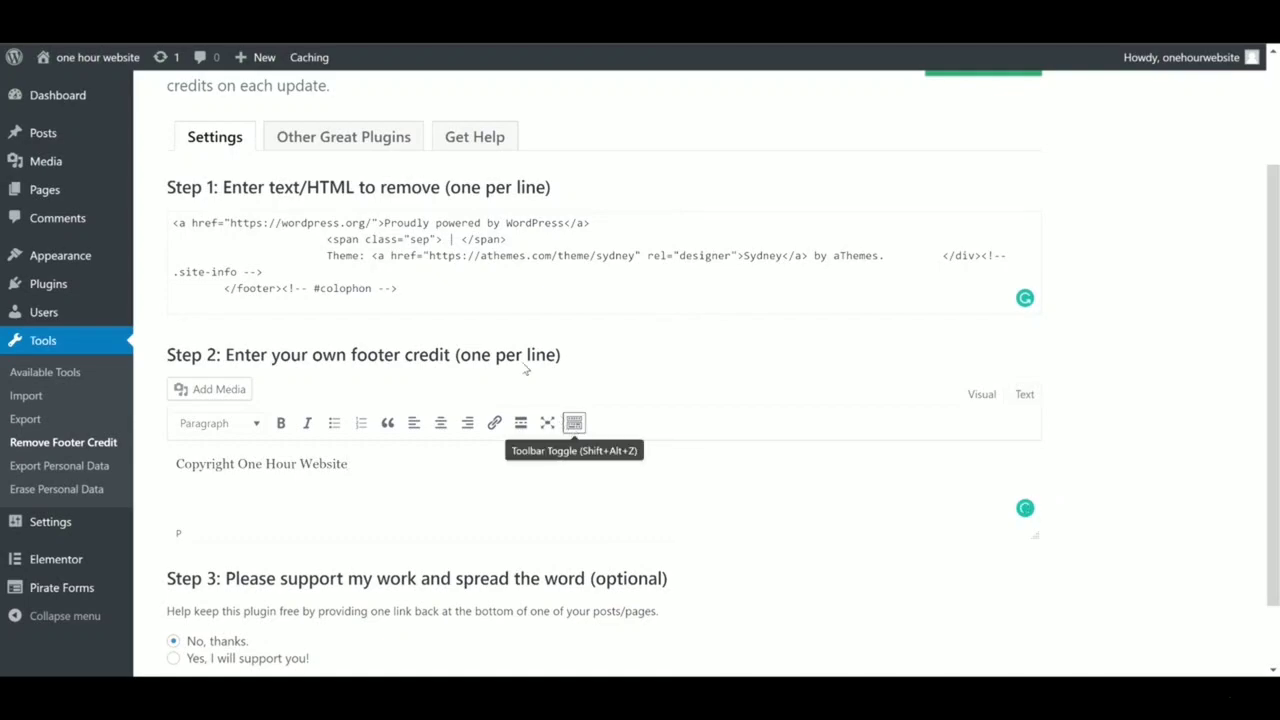
Step: Save the Remove Footer Credit settings
{"action": "scroll", "coordinate": [460, 420], "scroll_direction": "down", "scroll_amount": 1}
{"action": "left_click", "coordinate": [176, 611]}
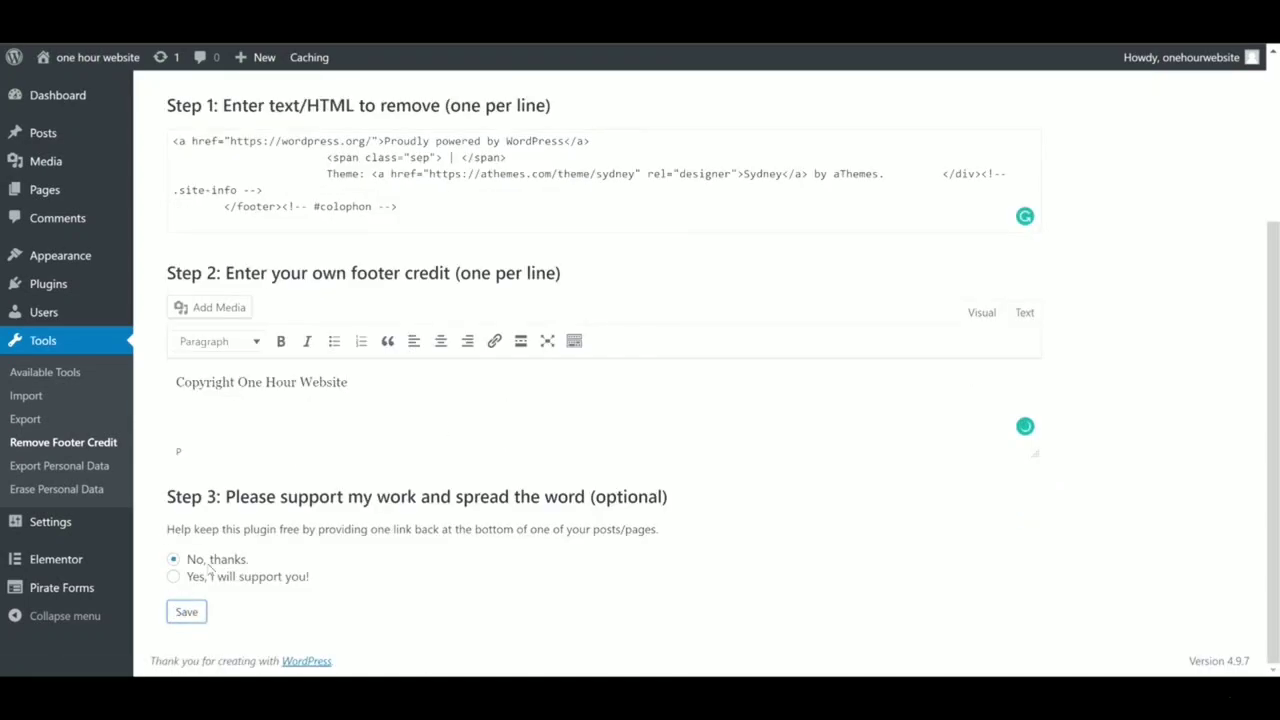
{"action": "scroll", "coordinate": [101, 60], "scroll_direction": "down", "scroll_amount": 2}
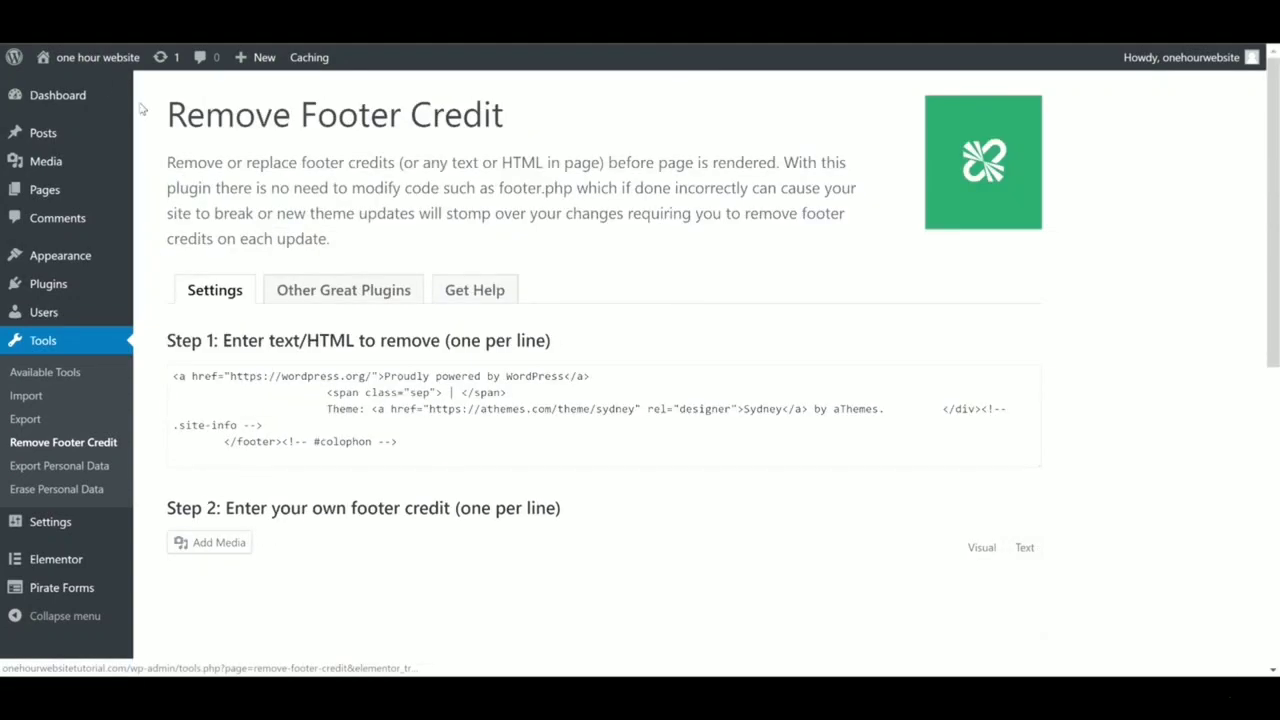
{"action": "mouse_move", "coordinate": [100, 57]}
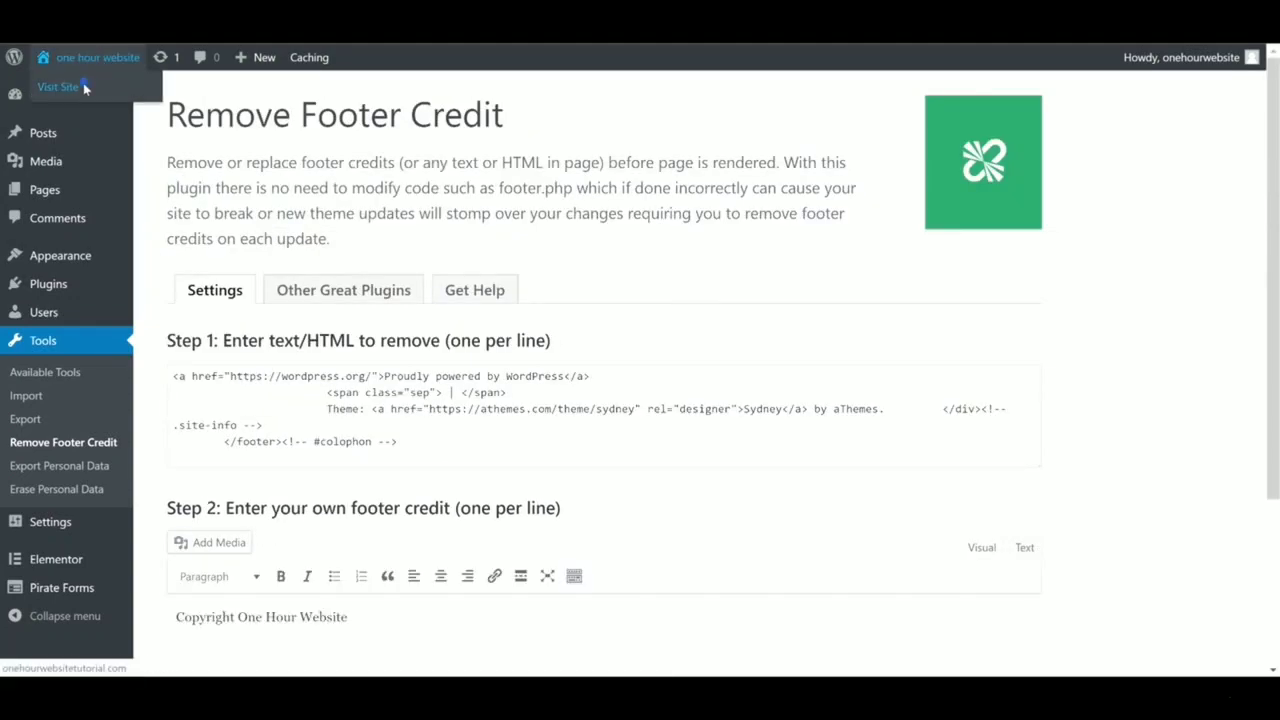
{"action": "right_click", "coordinate": [85, 88]}
Step: Open the live site and scroll to the footer to confirm the Copyright One Hour Website credit
{"action": "left_click", "coordinate": [133, 97]}
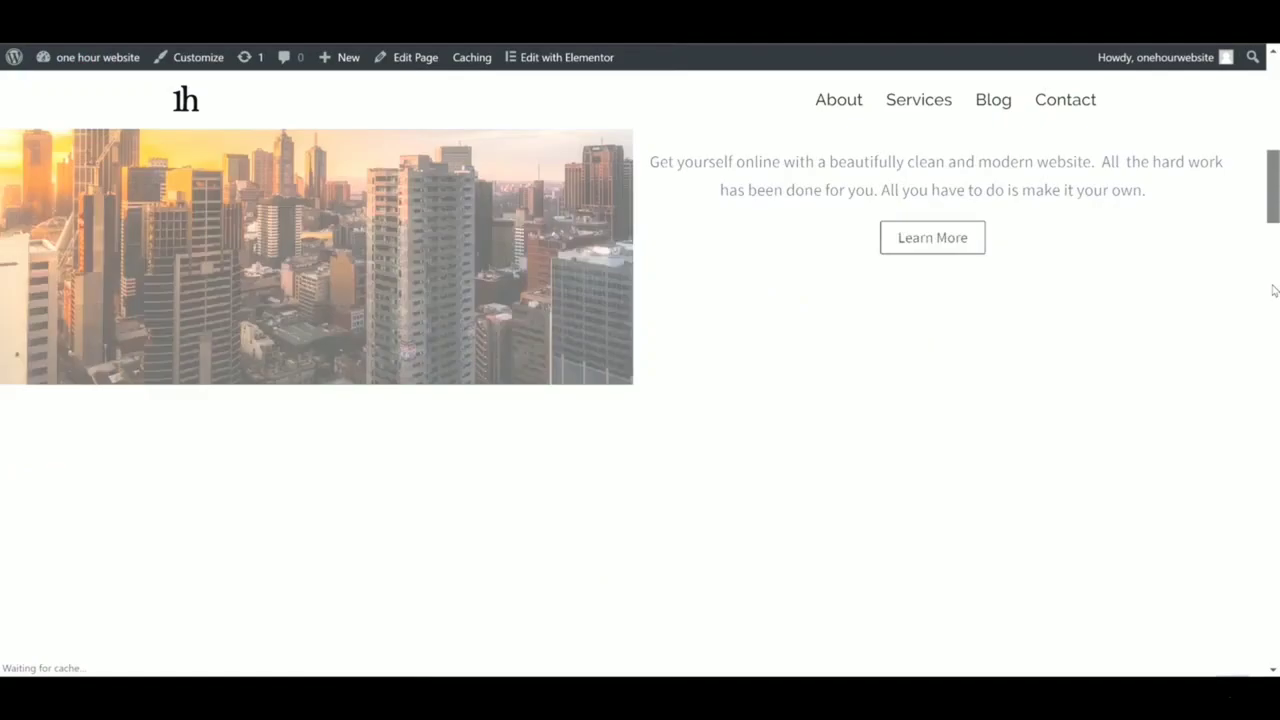
{"action": "scroll", "coordinate": [1274, 400], "scroll_direction": "down", "scroll_amount": 15}
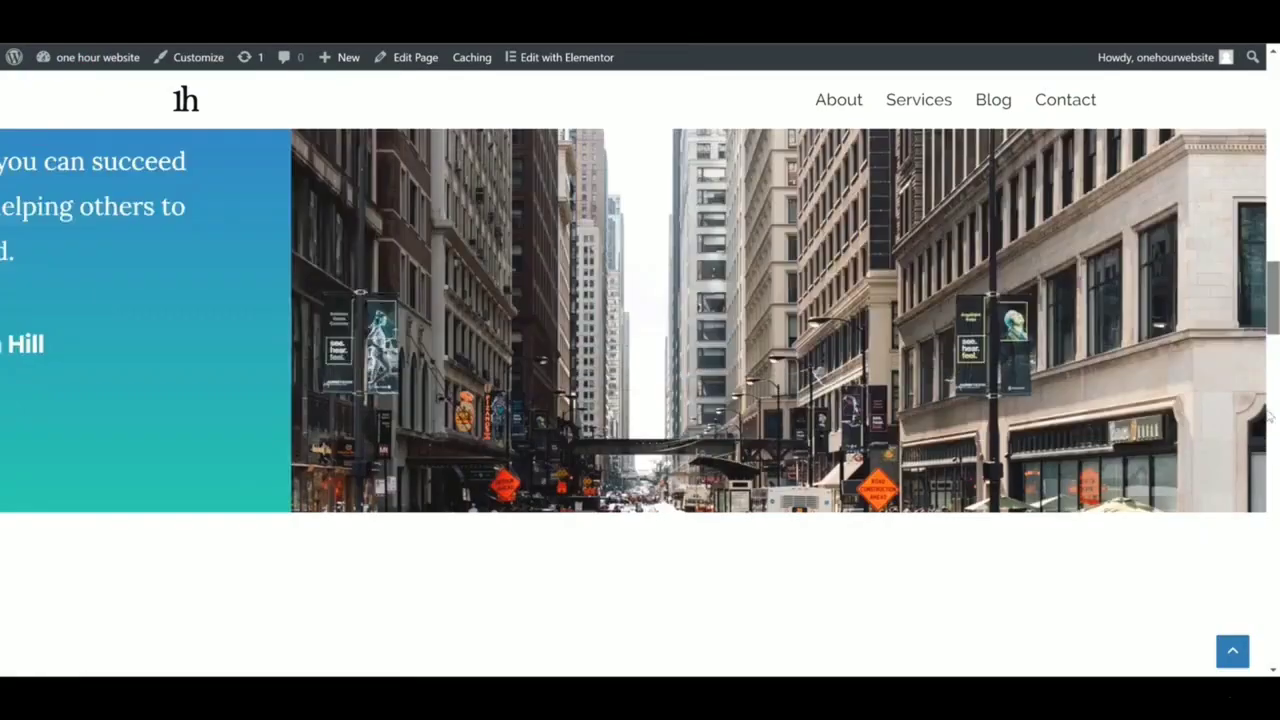
{"action": "scroll", "coordinate": [640, 400], "scroll_direction": "down", "scroll_amount": 3}
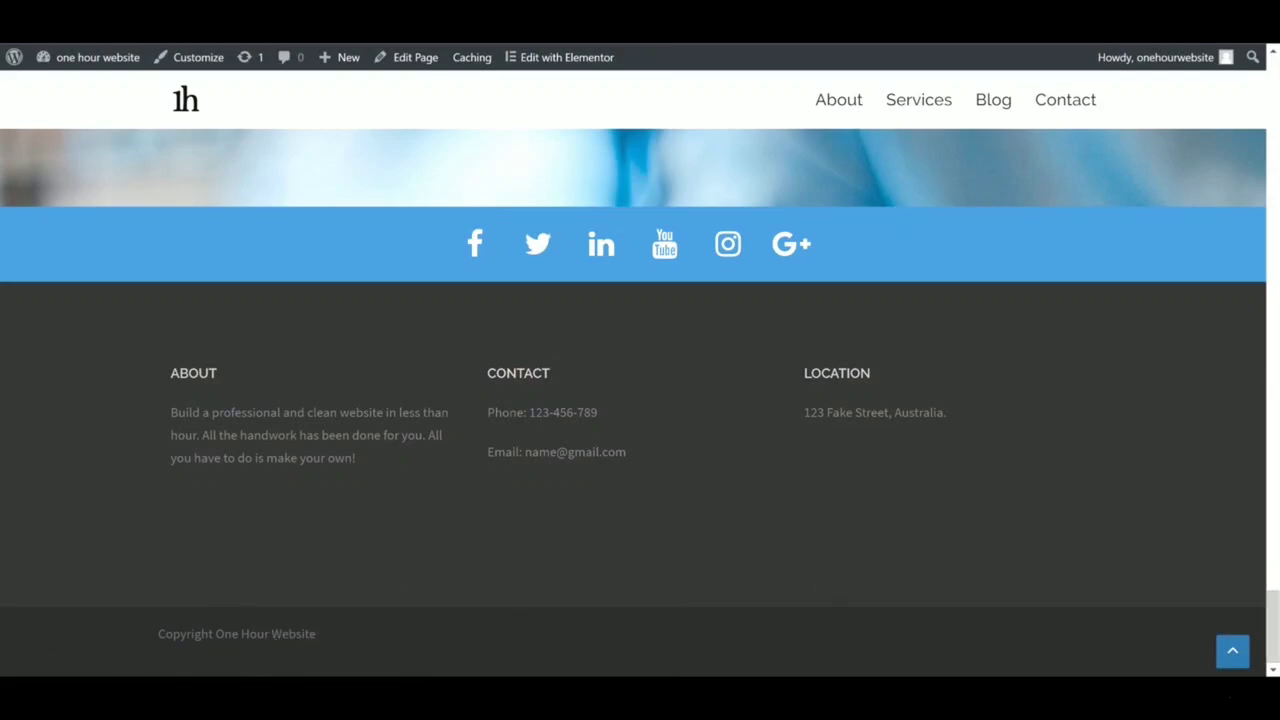
{"action": "left_click_drag", "start_coordinate": [1273, 627], "coordinate": [1273, 100]}
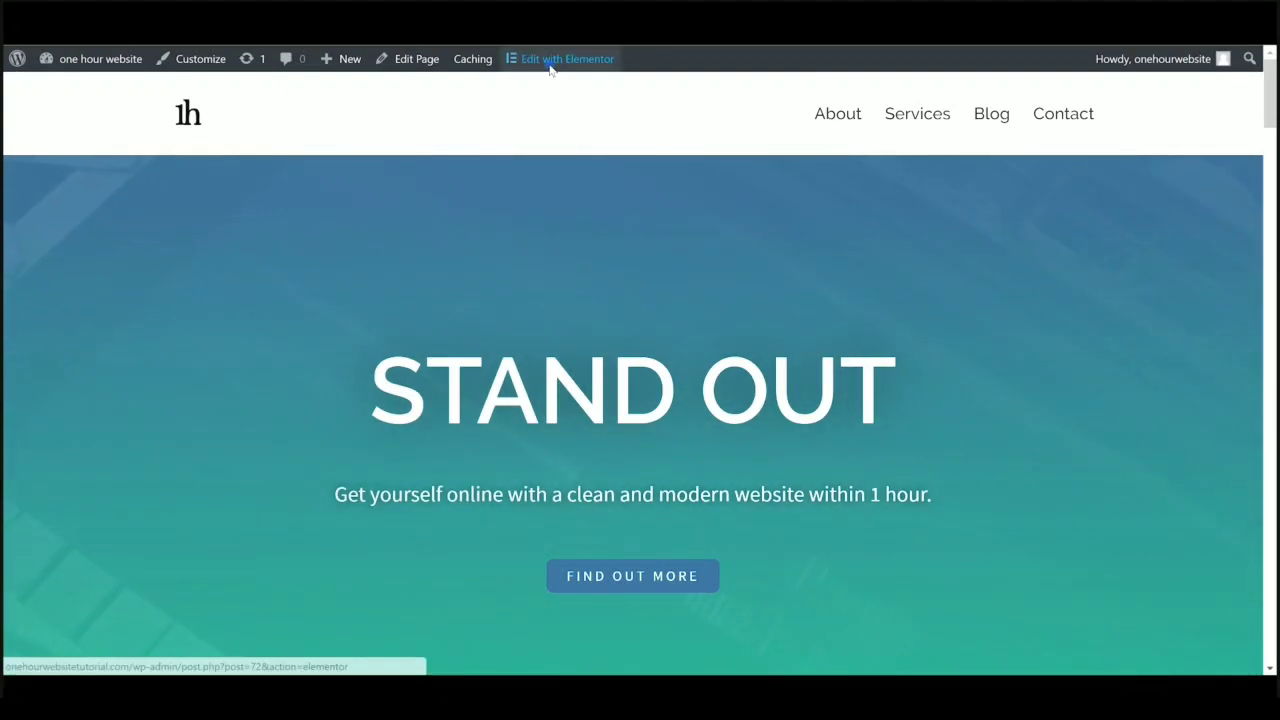
Step: Edit the homepage in Elementor and open the template library from the empty section
{"action": "left_click", "coordinate": [553, 62]}
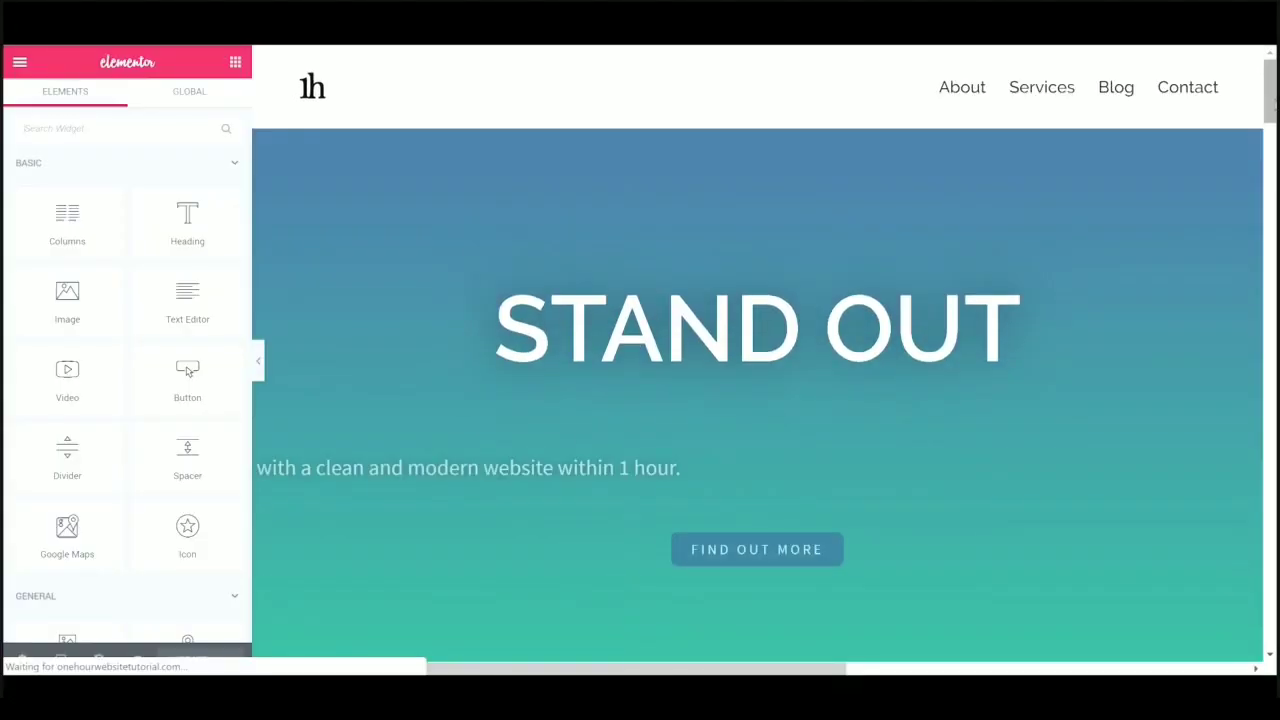
{"action": "scroll", "coordinate": [1240, 551], "scroll_direction": "down", "scroll_amount": 10}
{"action": "scroll", "coordinate": [1240, 551], "scroll_direction": "down", "scroll_amount": 10}
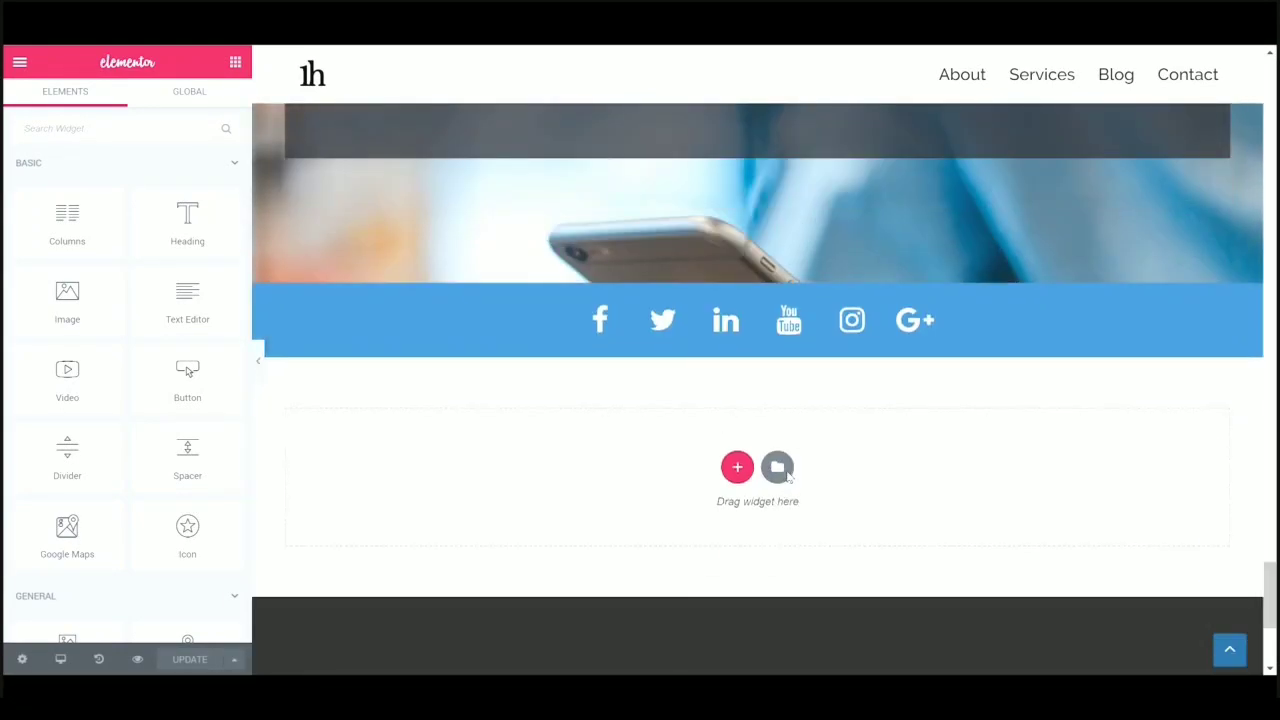
{"action": "left_click", "coordinate": [778, 468]}
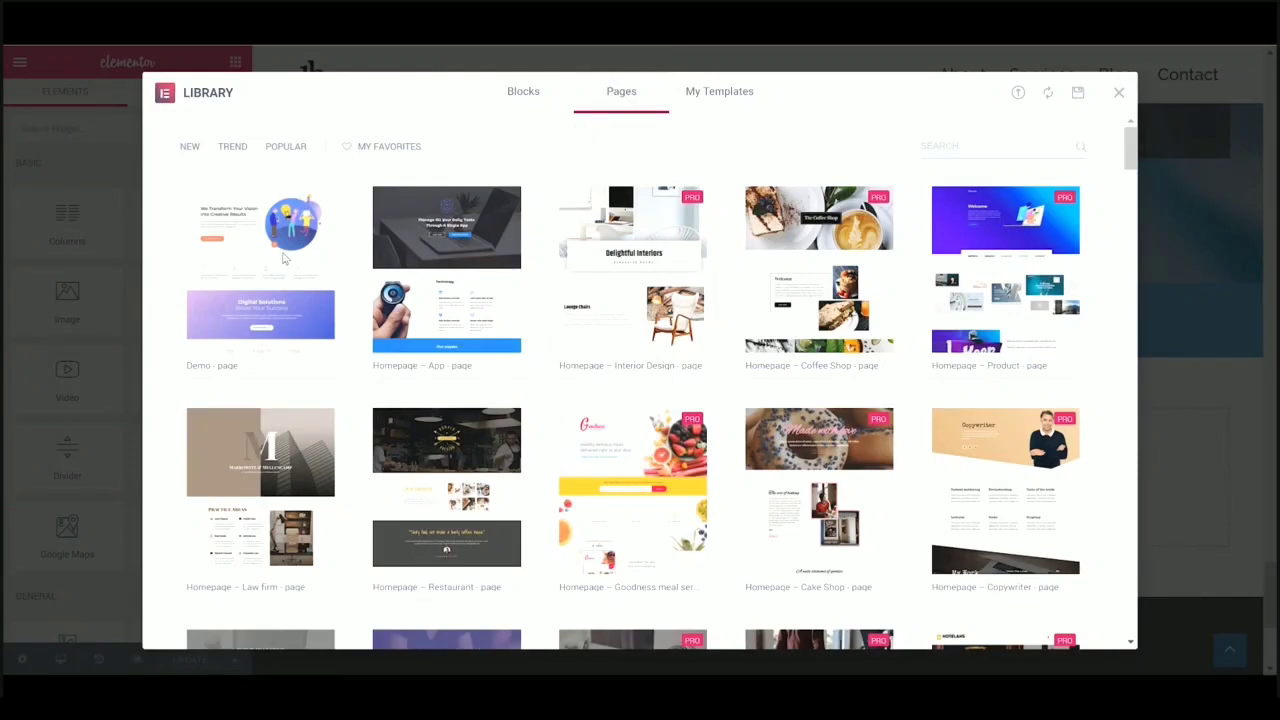
Step: Insert the Homepage – App page template, adding the Manage All Your Daily Tasks and Technology sections
{"action": "mouse_move", "coordinate": [310, 215]}
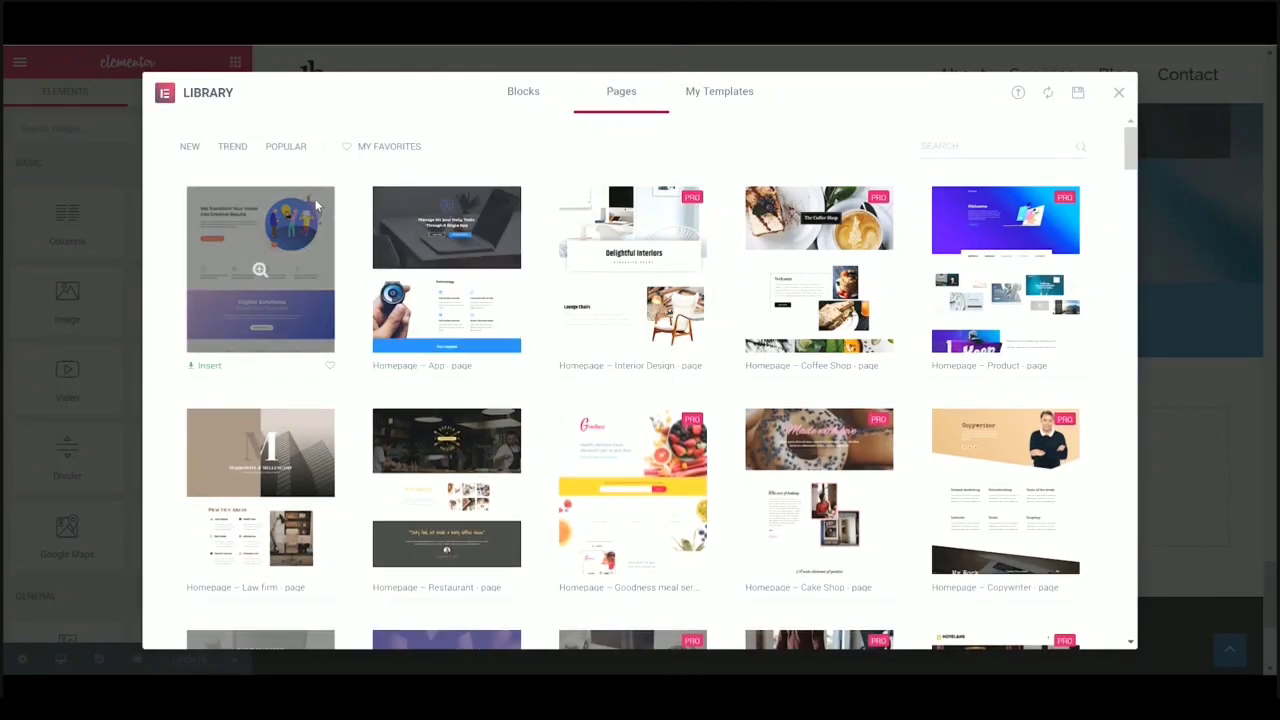
{"action": "mouse_move", "coordinate": [440, 265]}
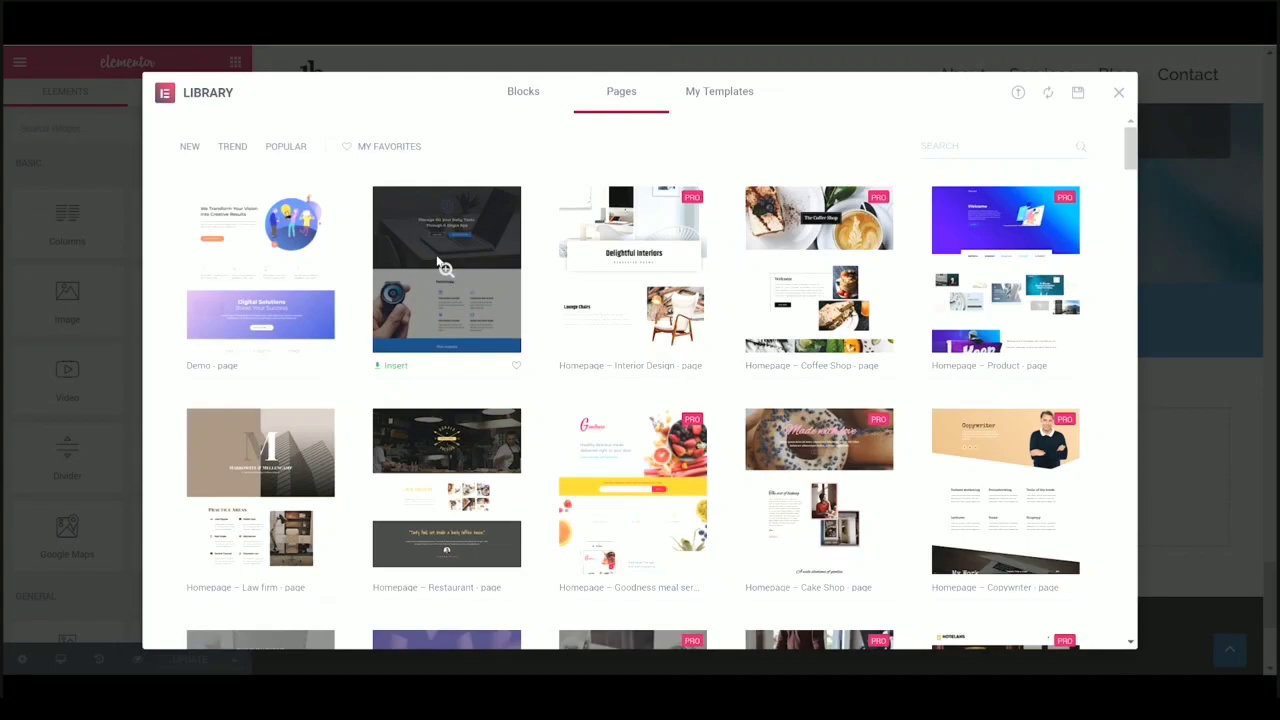
{"action": "mouse_move", "coordinate": [700, 298]}
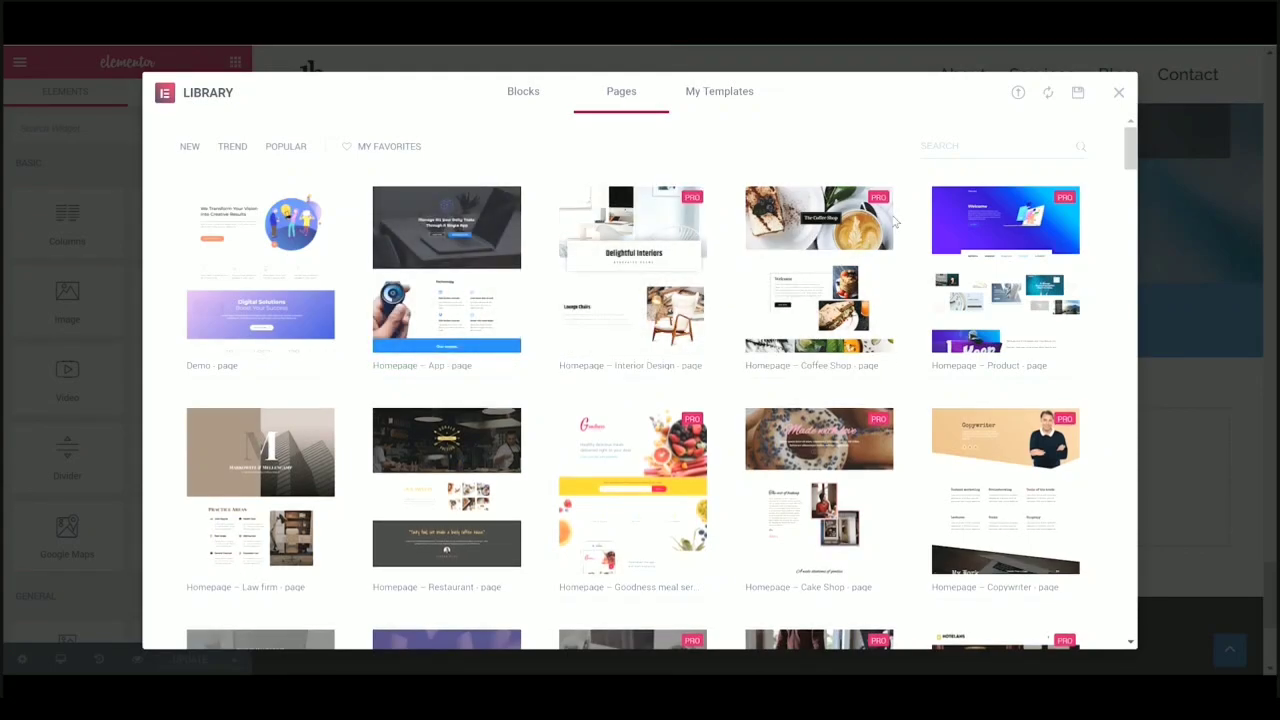
{"action": "mouse_move", "coordinate": [875, 257]}
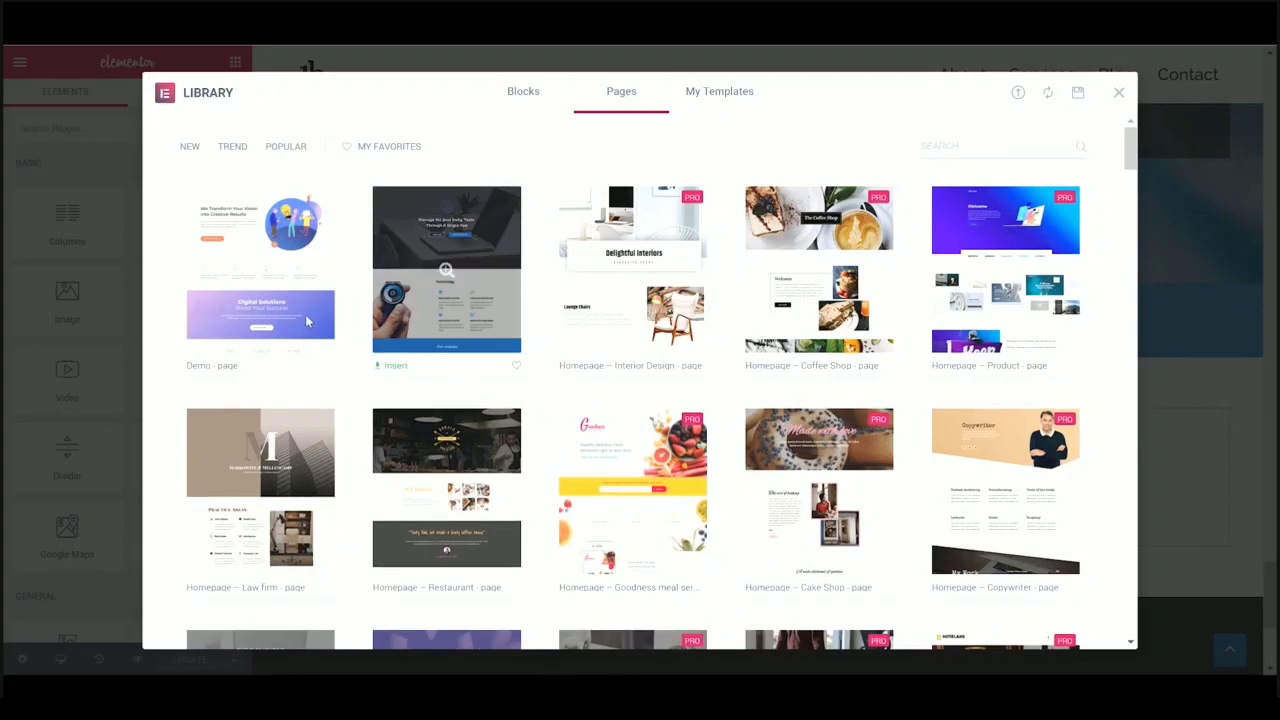
{"action": "mouse_move", "coordinate": [309, 297]}
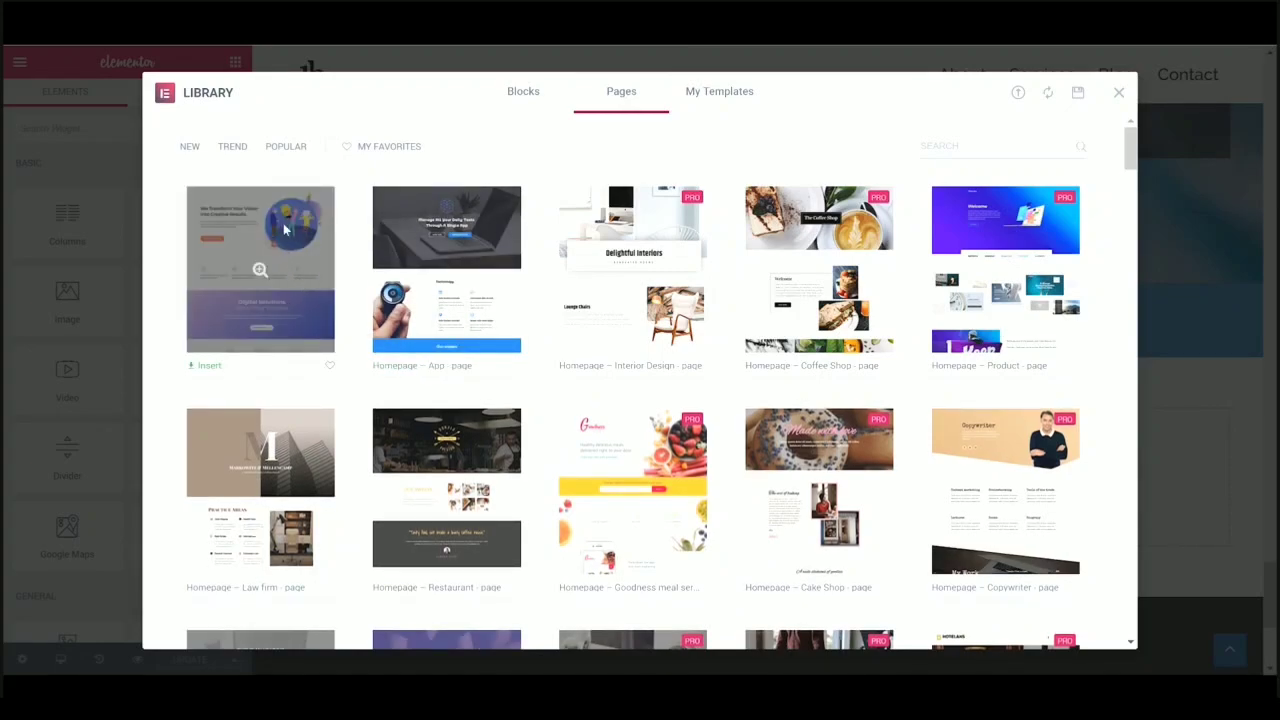
{"action": "mouse_move", "coordinate": [395, 234]}
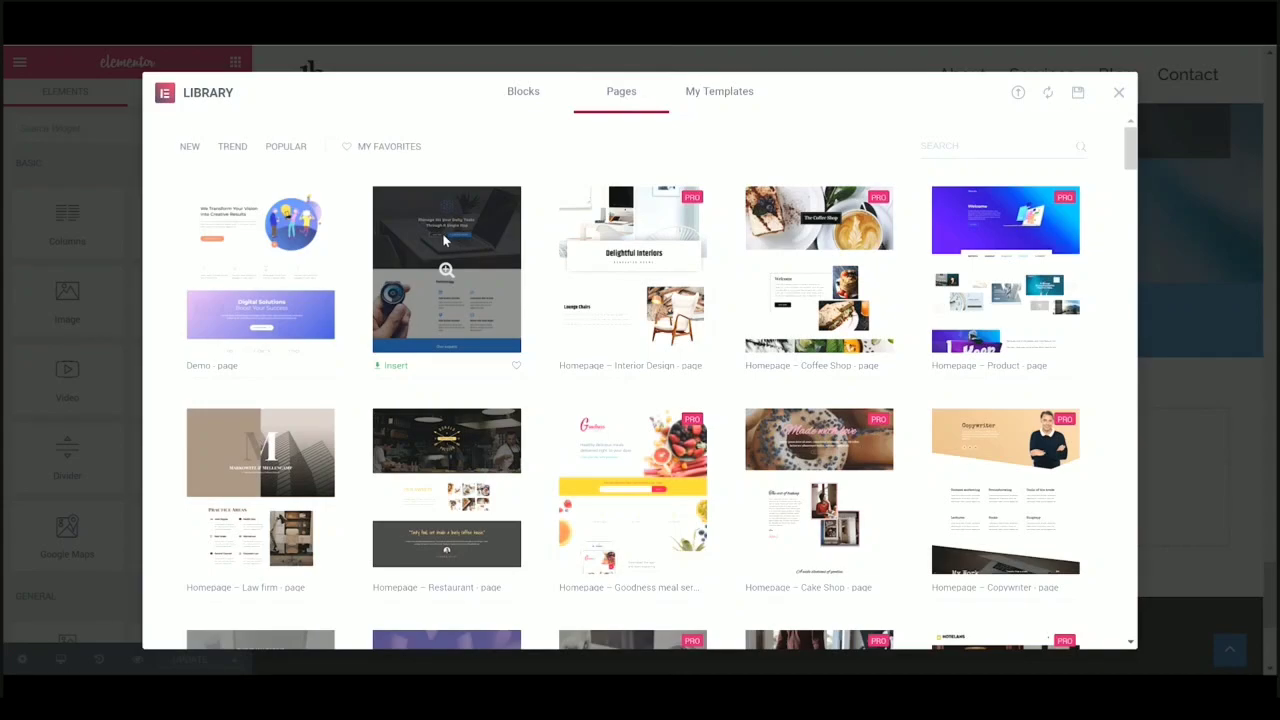
{"action": "scroll", "coordinate": [399, 360], "scroll_direction": "down", "scroll_amount": 1}
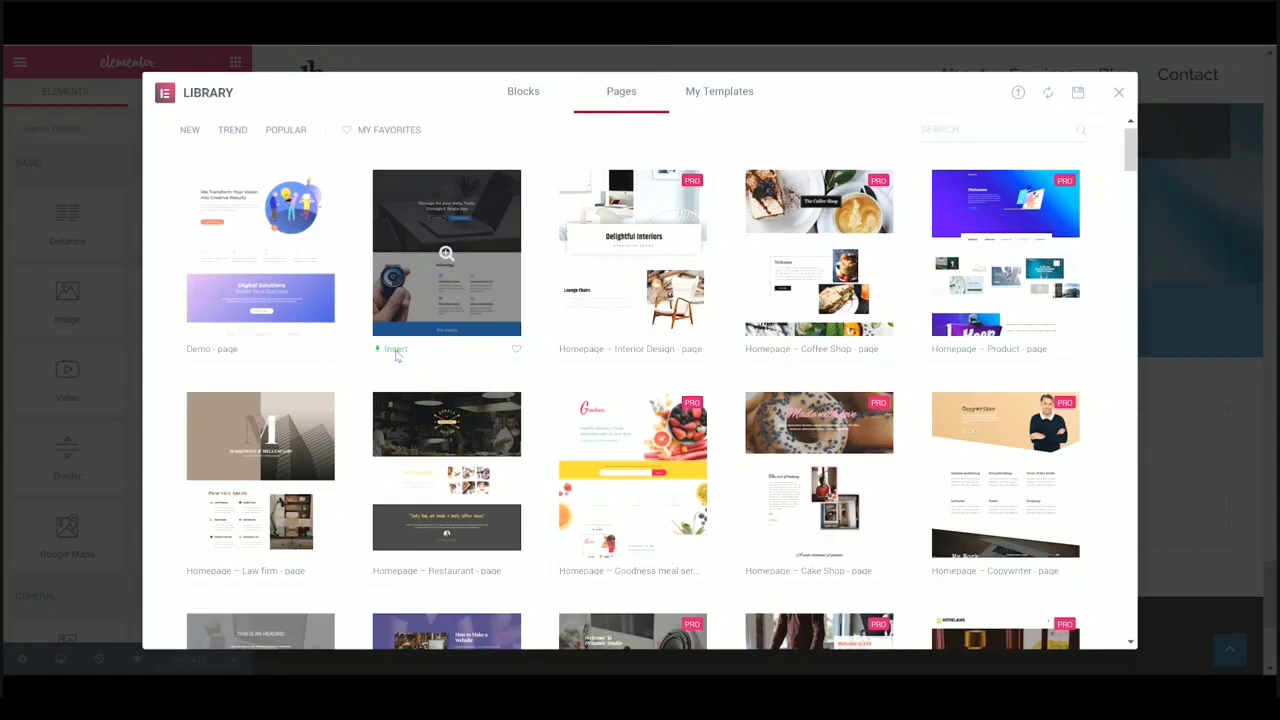
{"action": "left_click", "coordinate": [395, 350]}
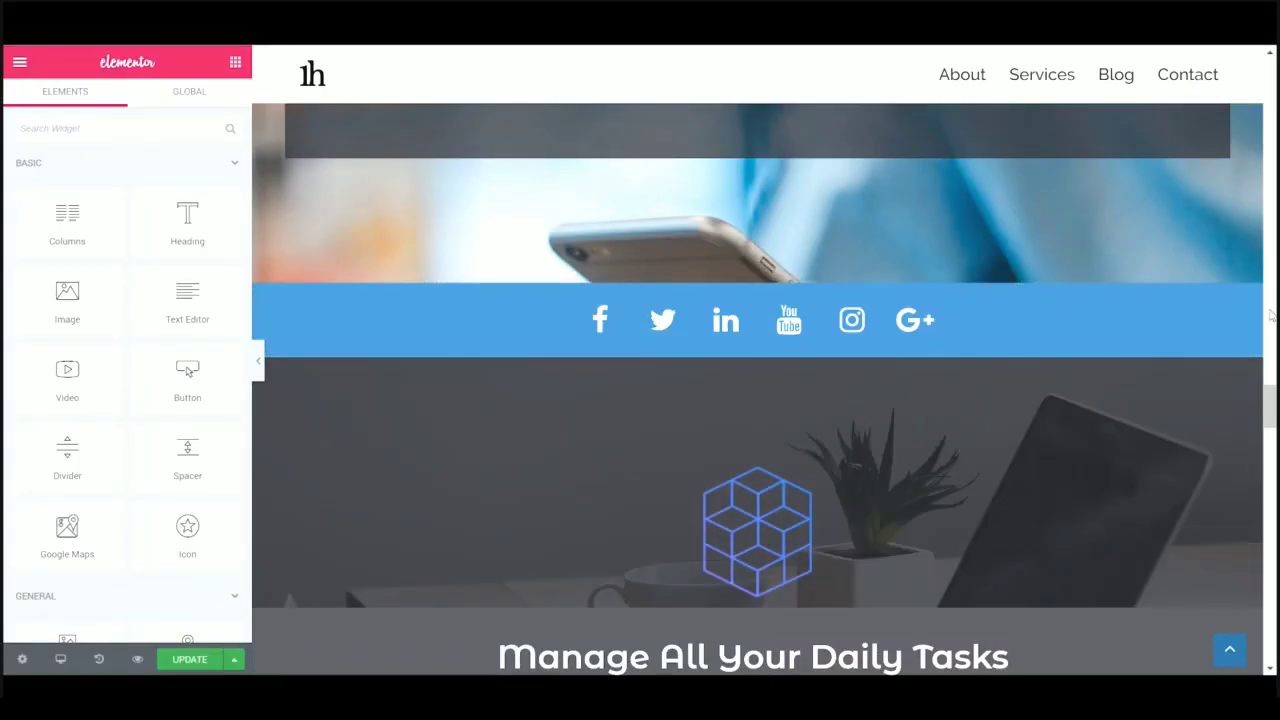
{"action": "scroll", "coordinate": [1270, 440], "scroll_direction": "down", "scroll_amount": 3}
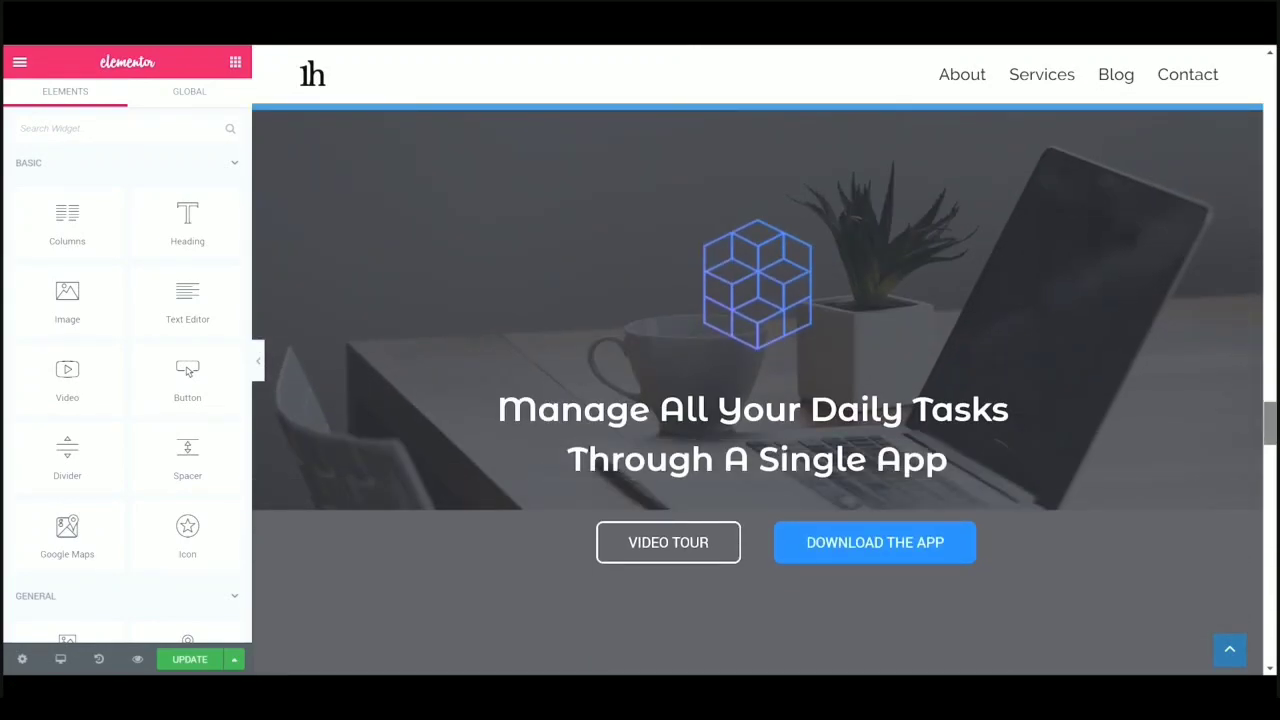
{"action": "scroll", "coordinate": [467, 576], "scroll_direction": "down", "scroll_amount": 5}
{"action": "scroll", "coordinate": [1170, 332], "scroll_direction": "down", "scroll_amount": 4}
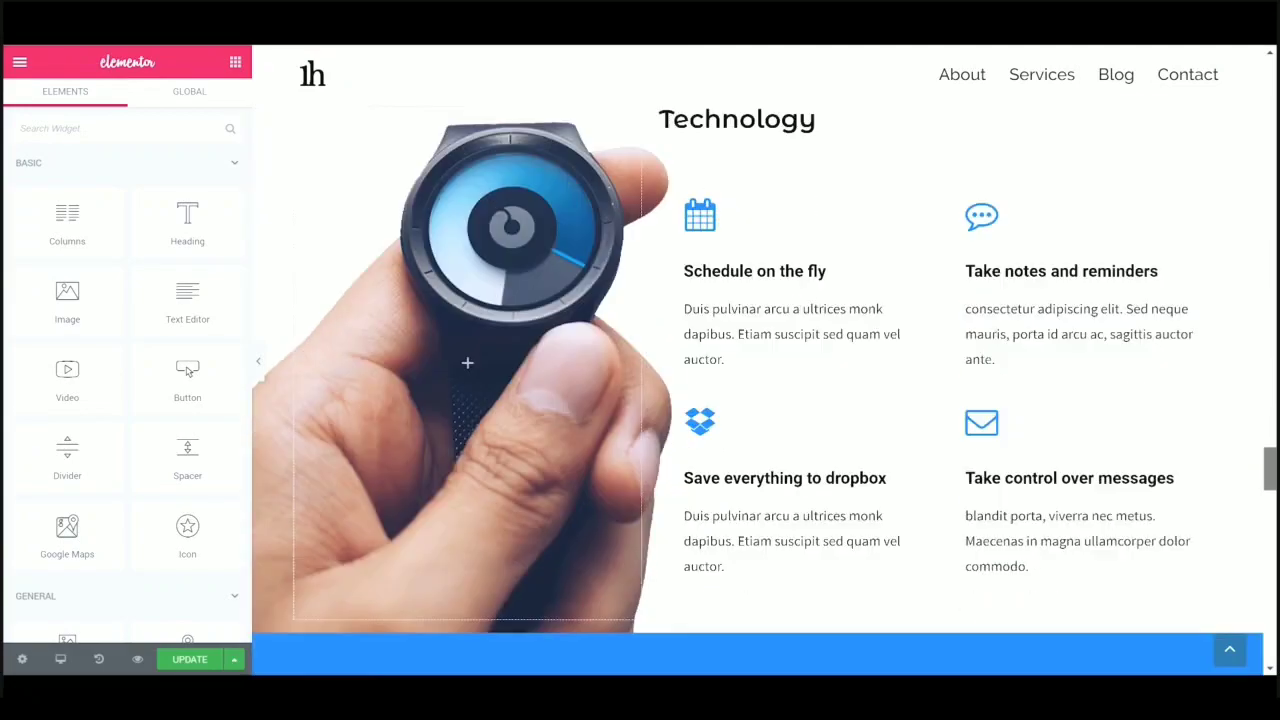
{"action": "scroll", "coordinate": [1170, 332], "scroll_direction": "up", "scroll_amount": 3}
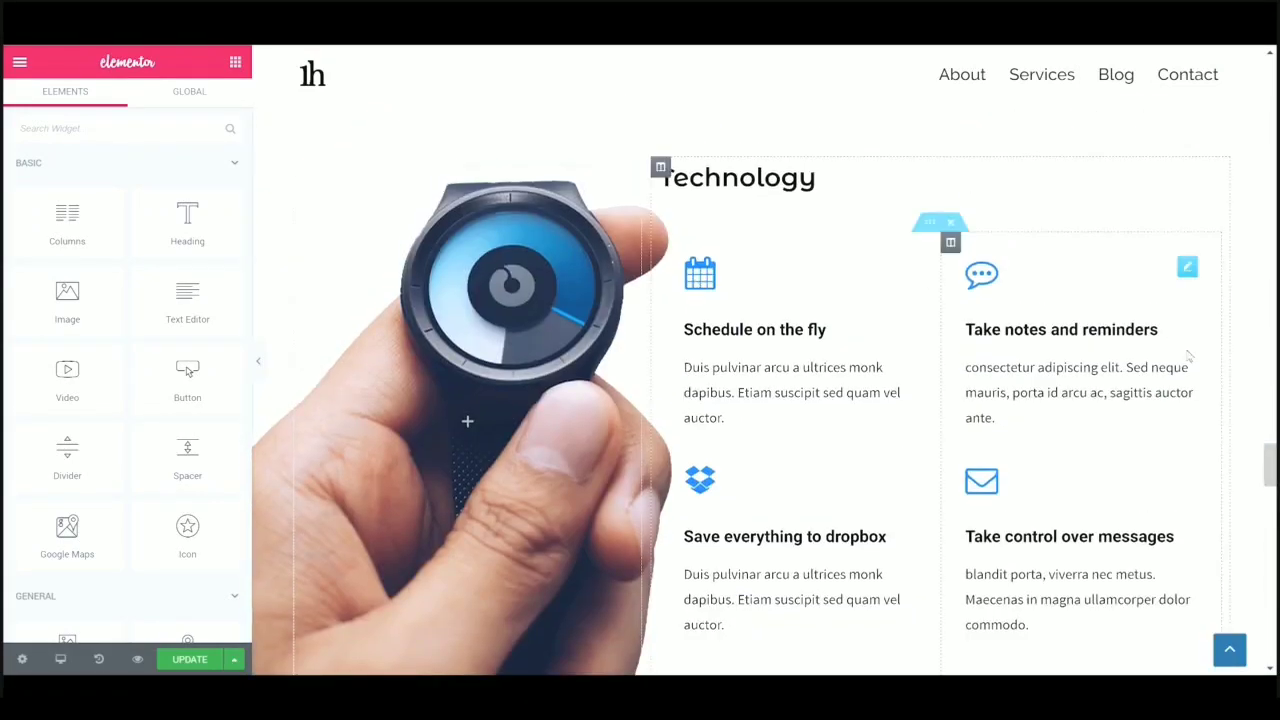